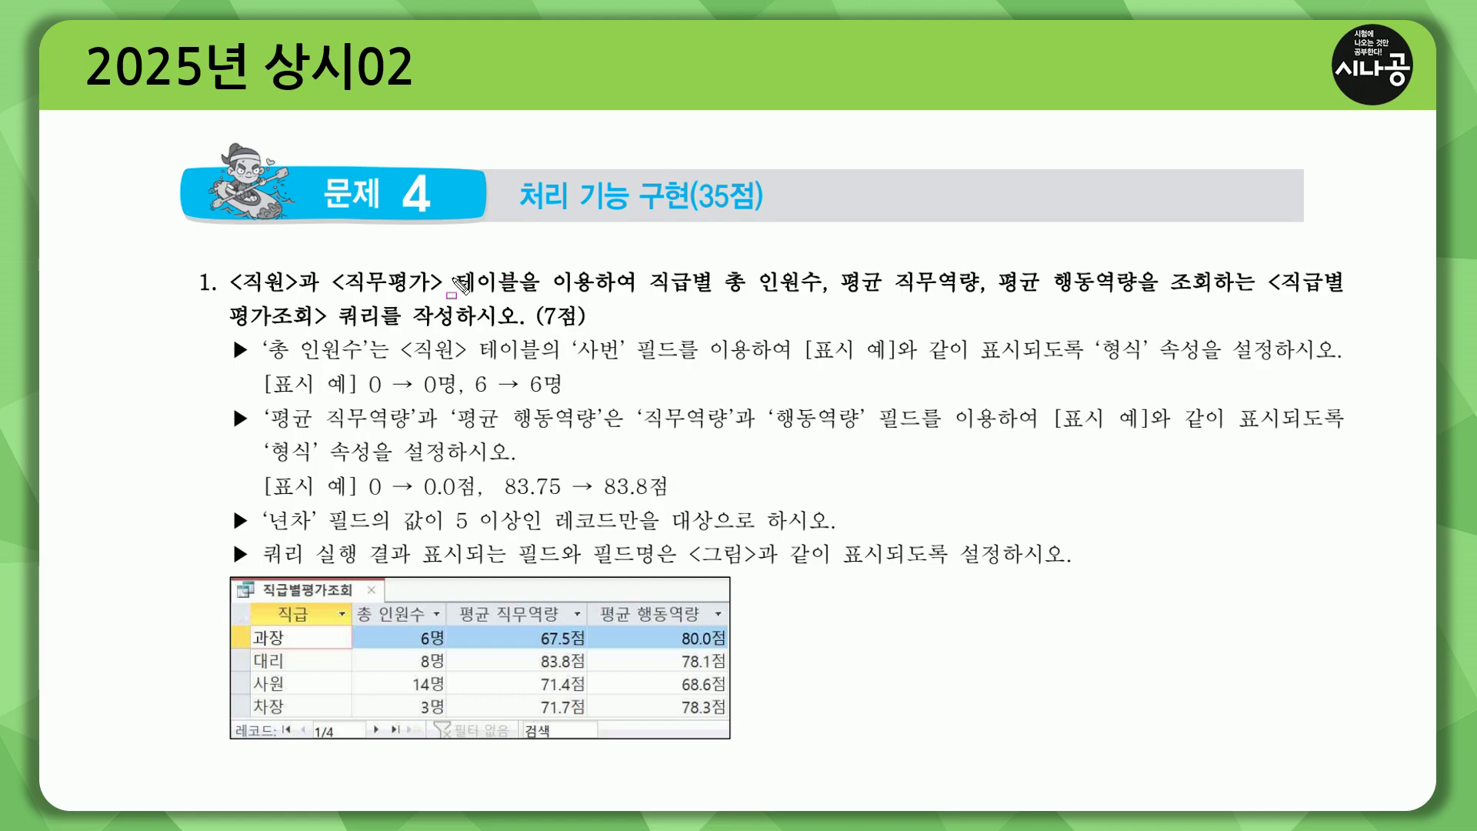
{"action": "left_click_drag", "start_coordinate": [516, 213], "coordinate": [767, 217]}
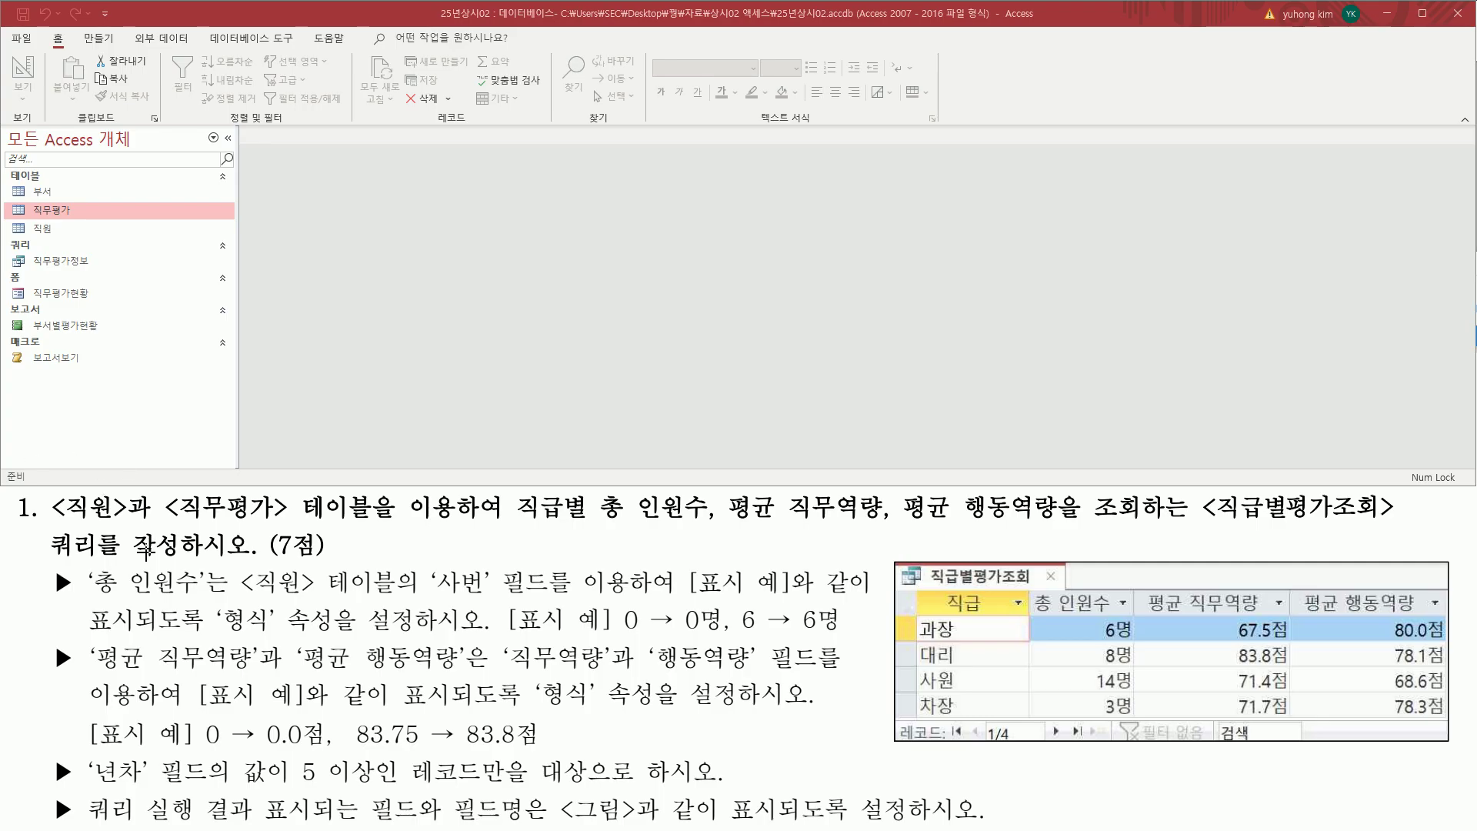
- Read the assignment for the source tables, the grouping, the required summary fields and the query name 직급별평가조회
{"action": "left_click_drag", "start_coordinate": [58, 525], "coordinate": [286, 525]}
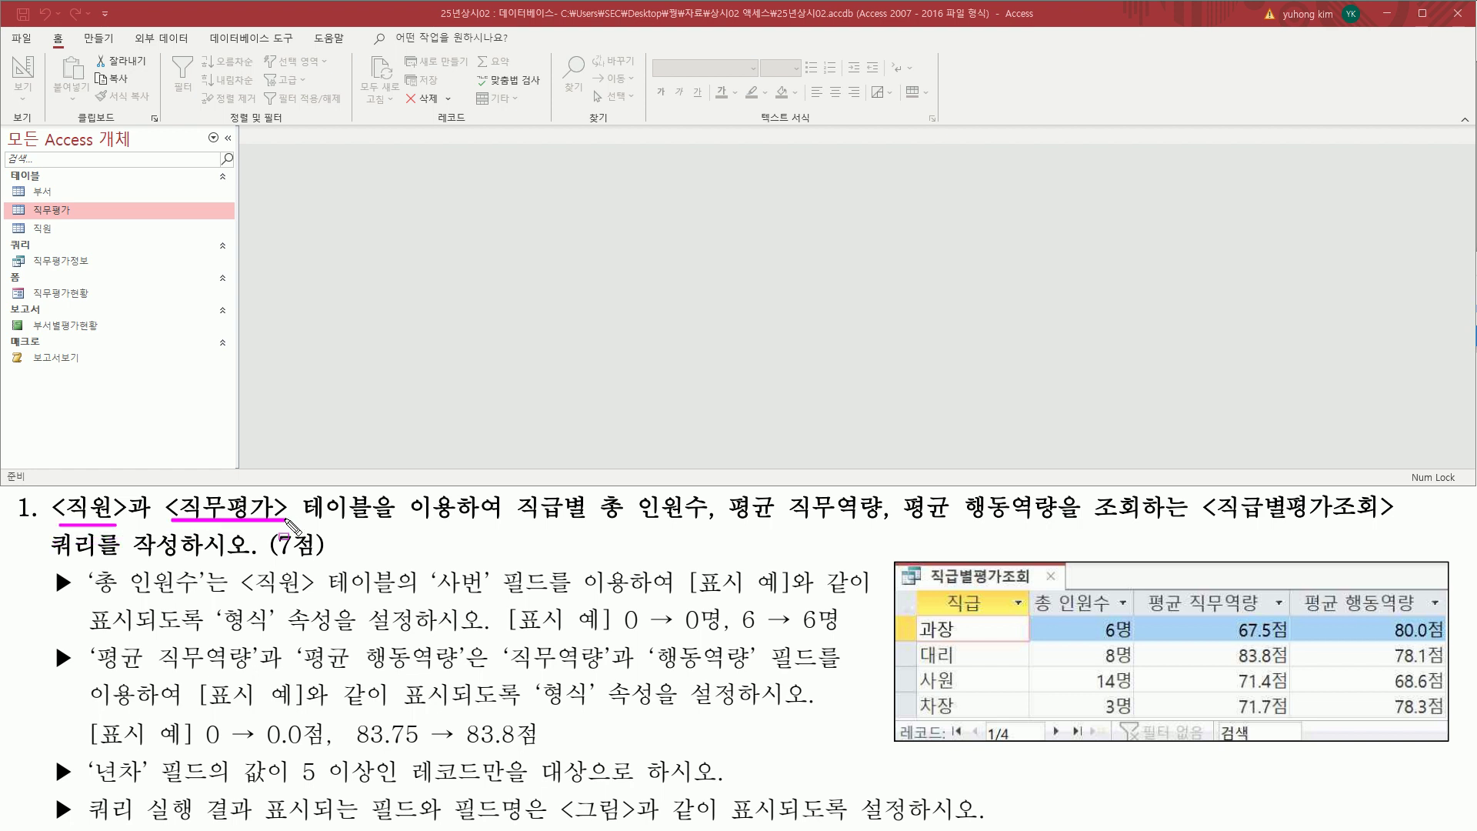
{"action": "left_click_drag", "start_coordinate": [305, 522], "coordinate": [456, 522]}
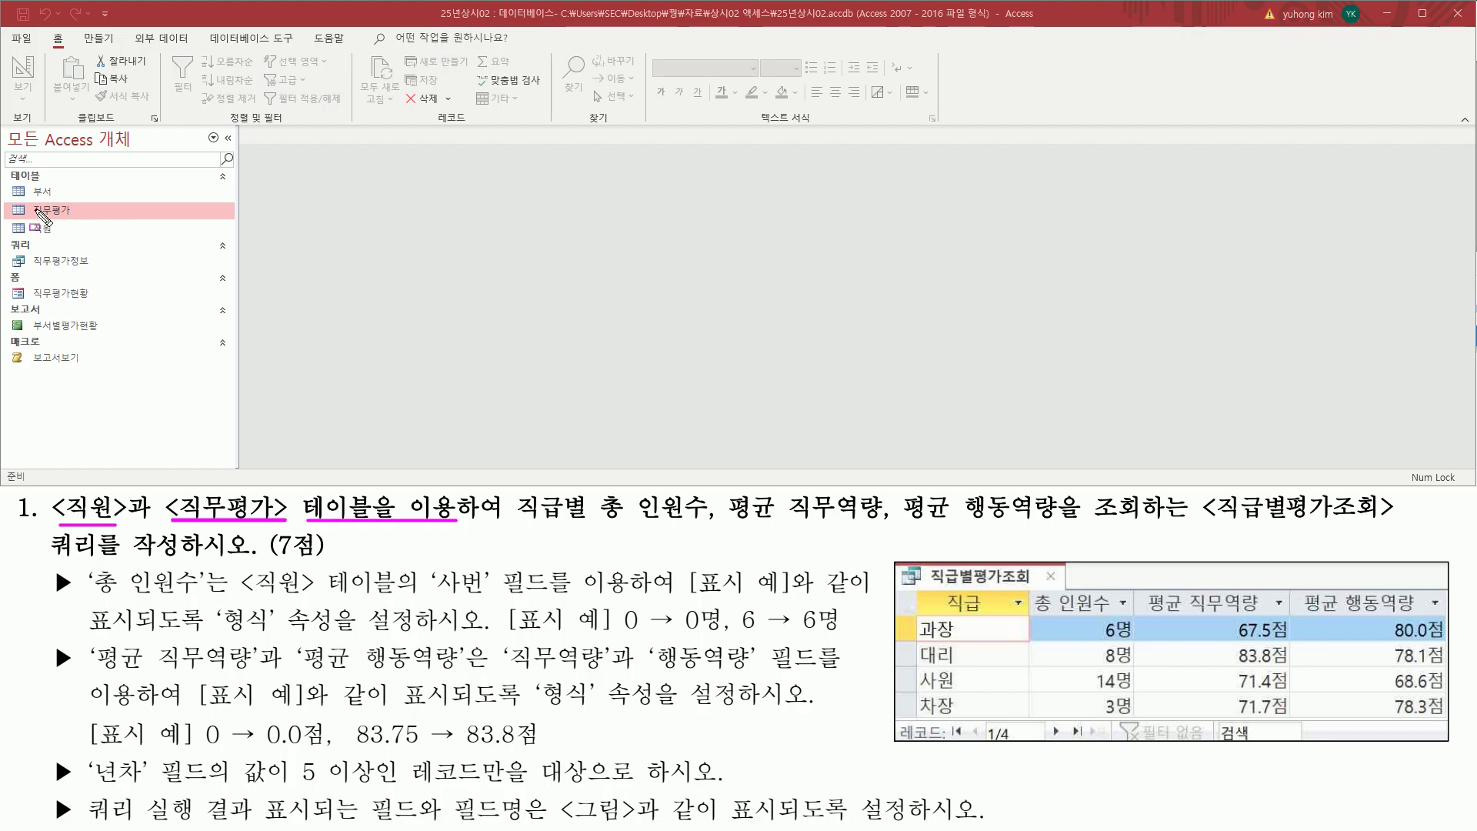
{"action": "left_click_drag", "start_coordinate": [15, 203], "coordinate": [79, 236]}
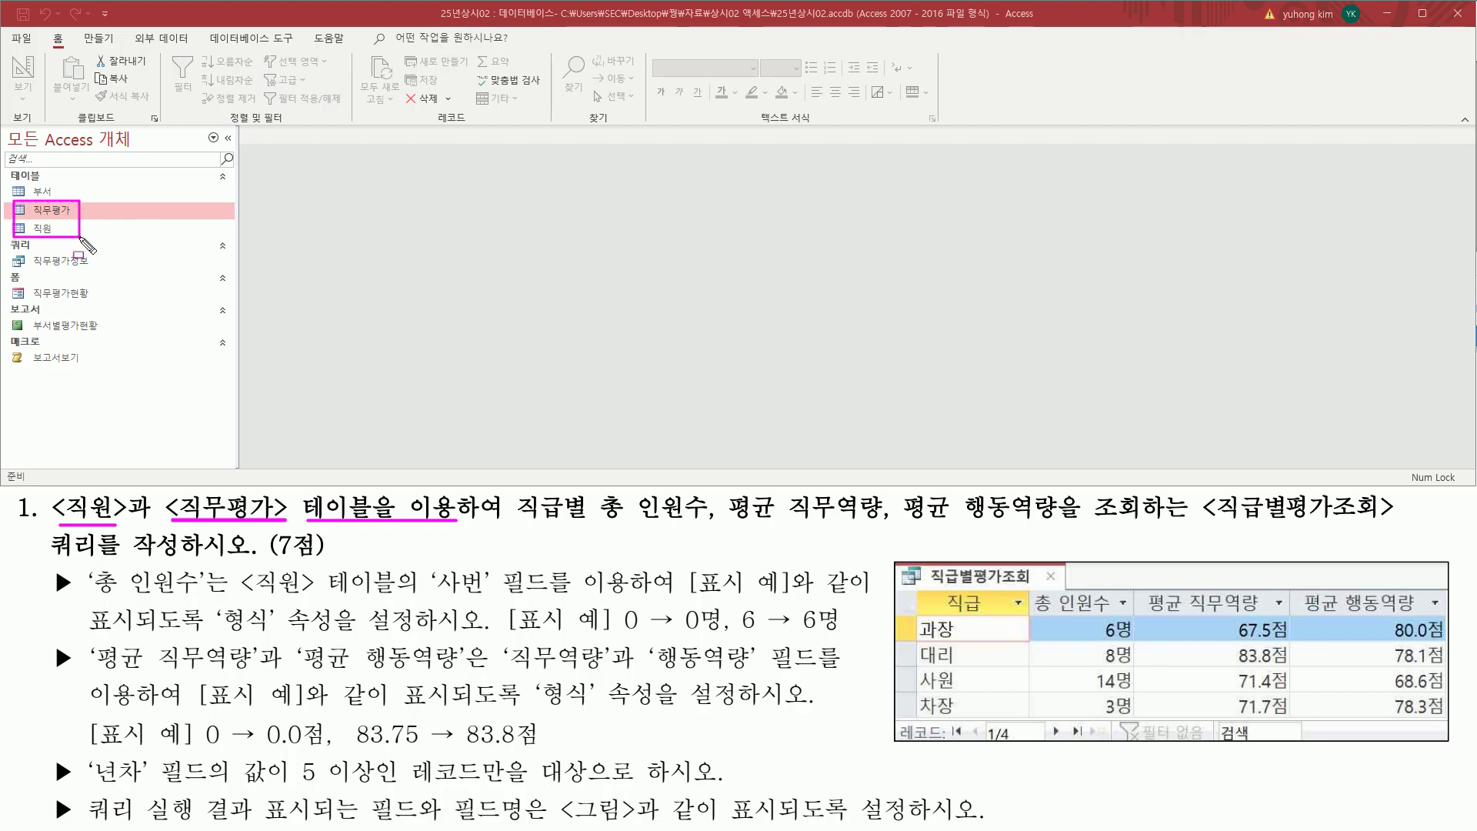
{"action": "mouse_move", "coordinate": [514, 524]}
{"action": "left_mouse_down"}
{"action": "mouse_move", "coordinate": [593, 523]}
{"action": "mouse_move", "coordinate": [589, 494]}
{"action": "mouse_move", "coordinate": [700, 524]}
{"action": "mouse_move", "coordinate": [1061, 525]}
{"action": "left_mouse_up"}
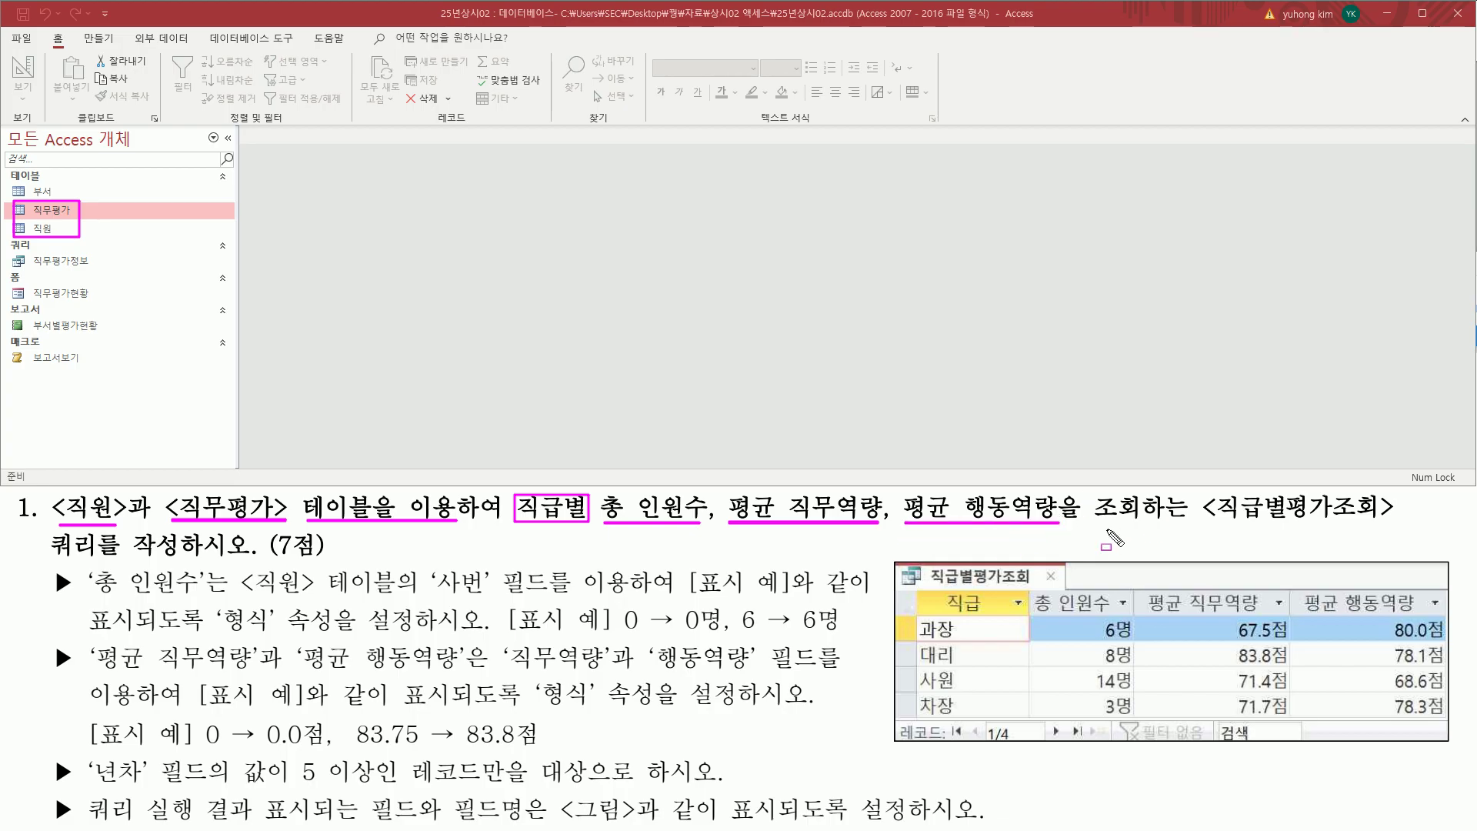
{"action": "left_click_drag", "start_coordinate": [1214, 525], "coordinate": [1391, 524]}
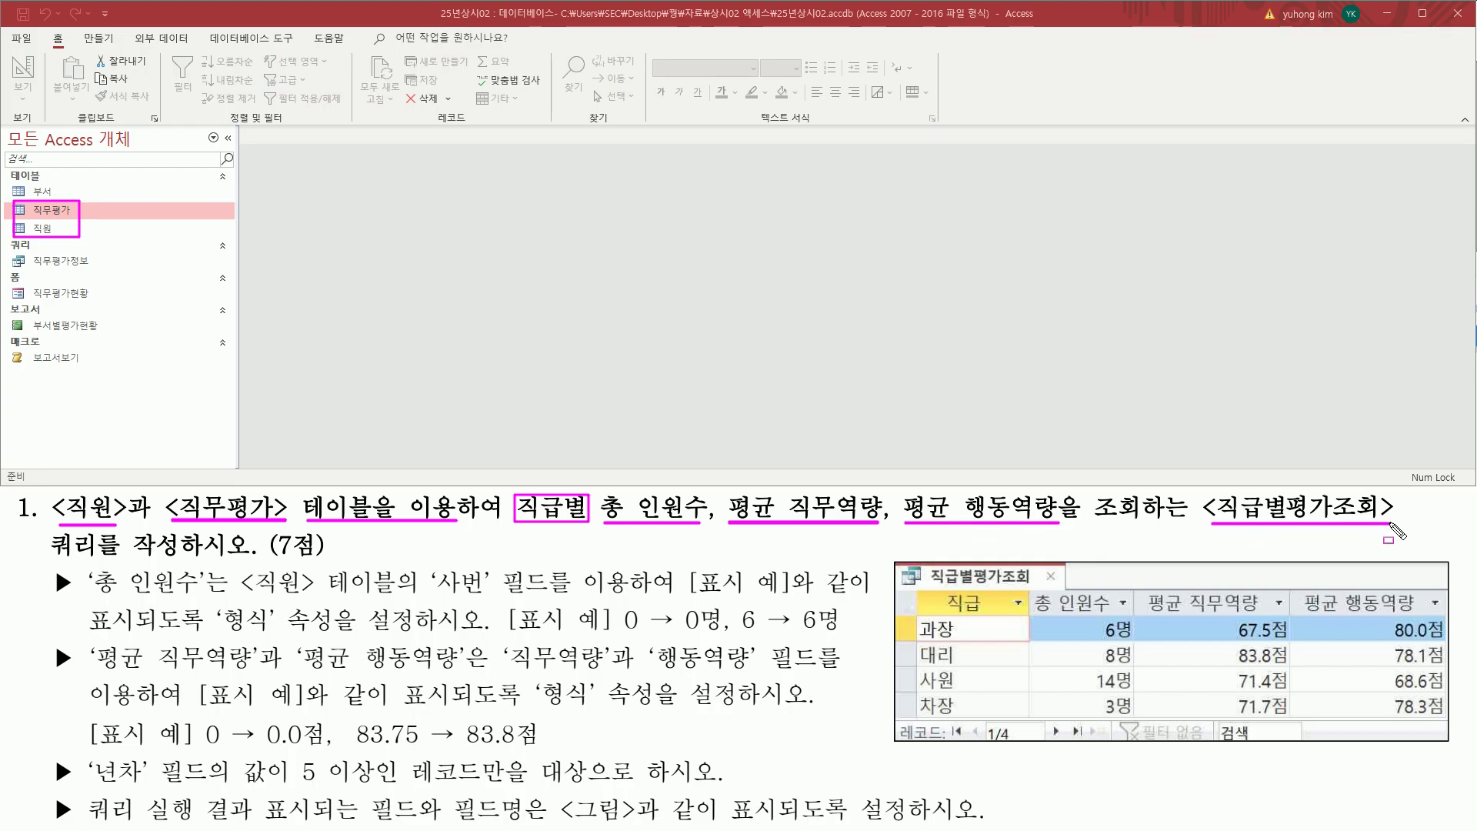
{"action": "left_click_drag", "start_coordinate": [38, 556], "coordinate": [168, 556]}
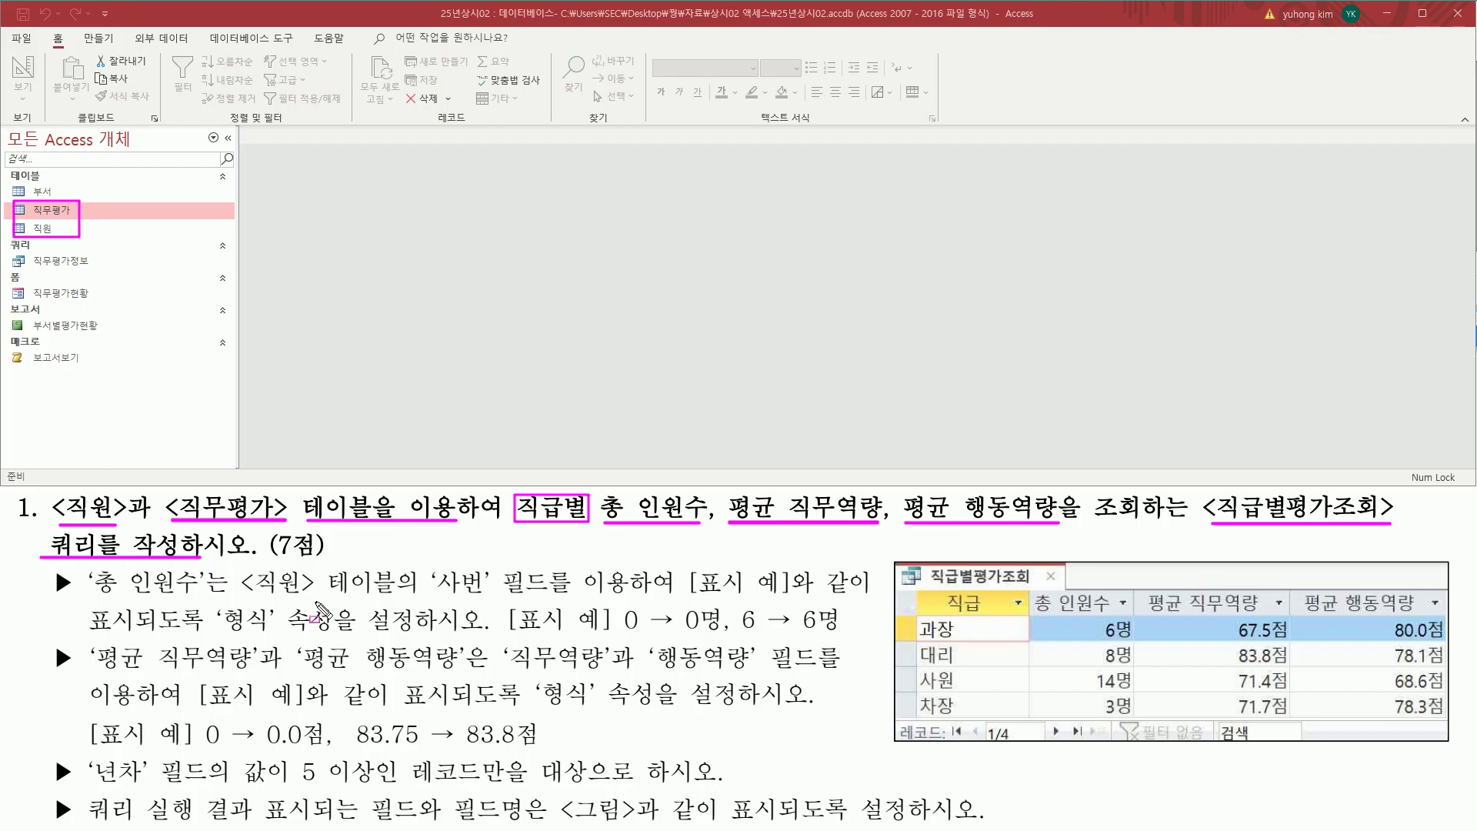
{"action": "key", "text": "Escape"}
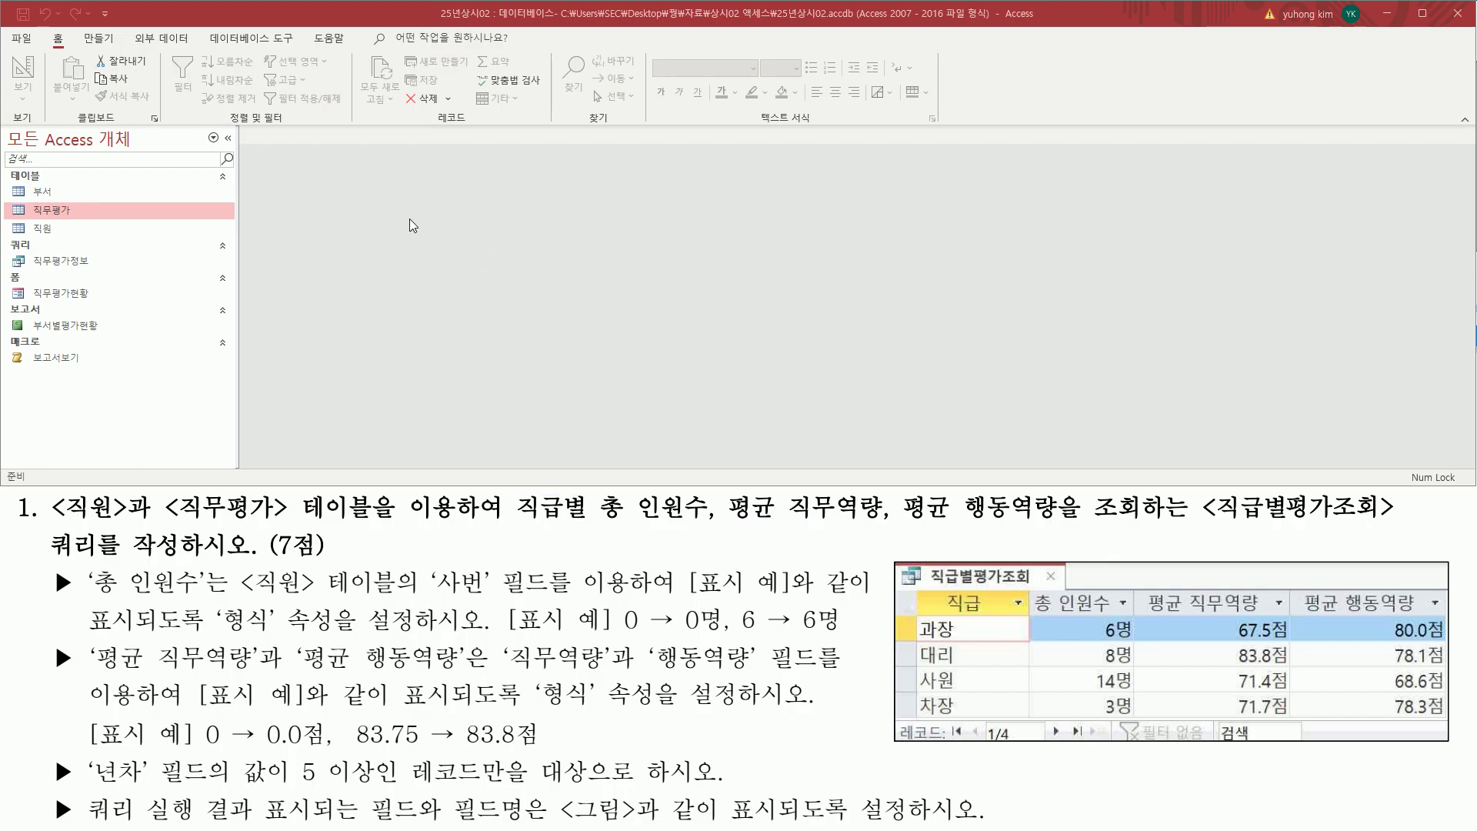
- Create a new query in Design view and close its property sheet
{"action": "left_click", "coordinate": [98, 38]}
{"action": "left_click_drag", "start_coordinate": [75, 27], "coordinate": [120, 51]}
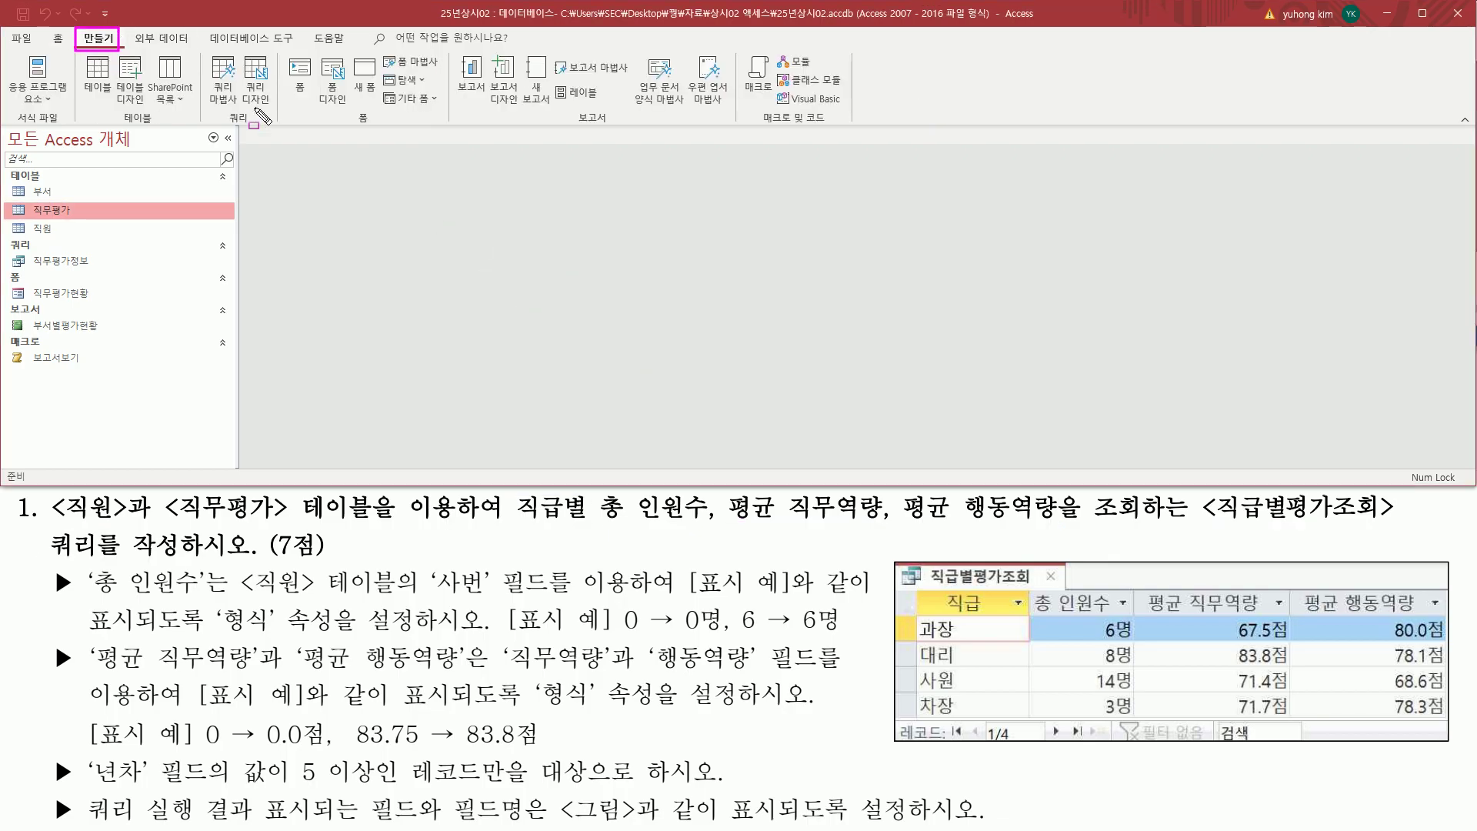
{"action": "left_click_drag", "start_coordinate": [218, 123], "coordinate": [254, 123]}
{"action": "left_click_drag", "start_coordinate": [246, 73], "coordinate": [291, 120]}
{"action": "key", "text": "Escape"}
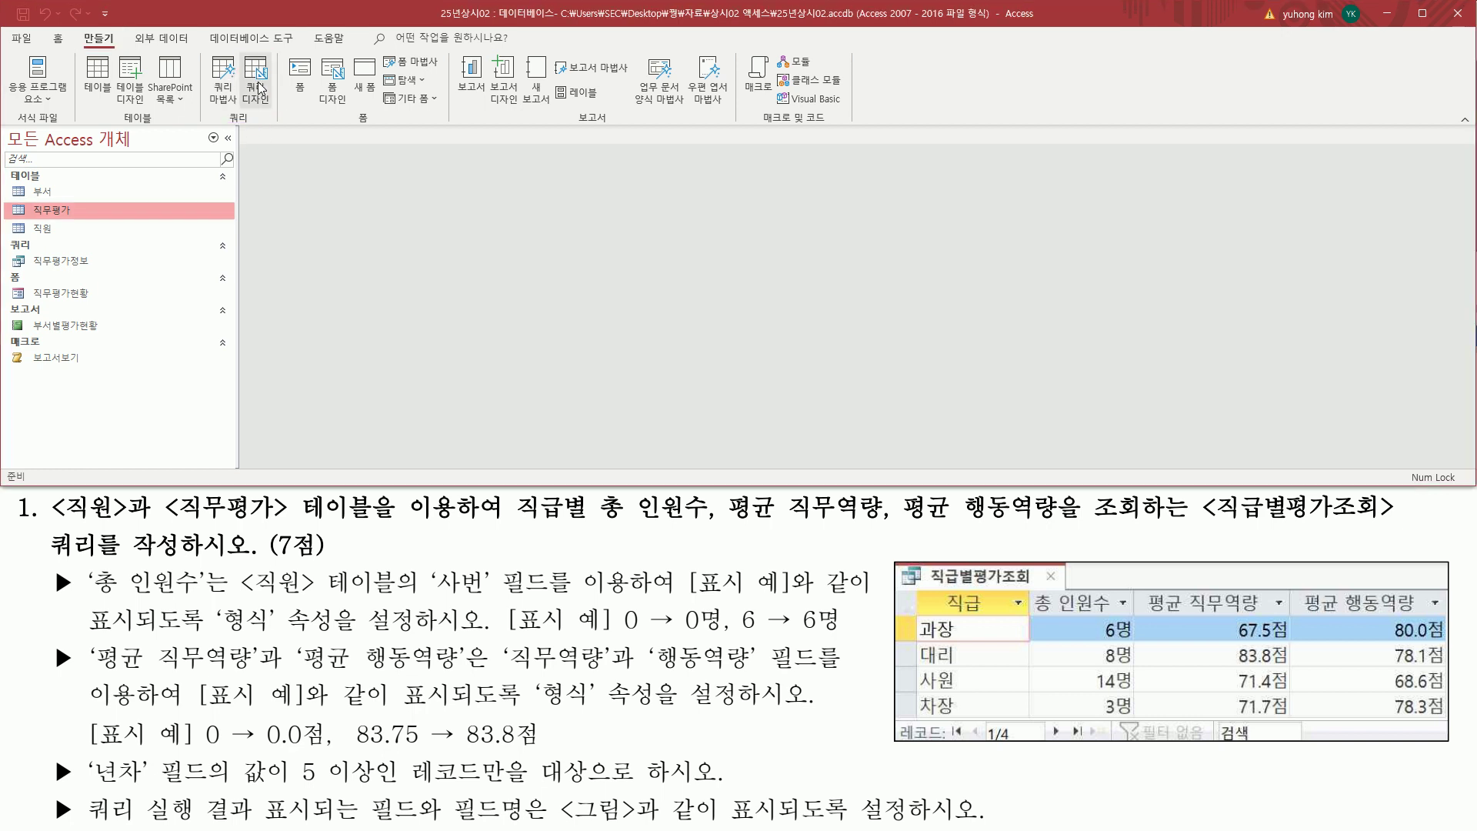
{"action": "left_click", "coordinate": [257, 83]}
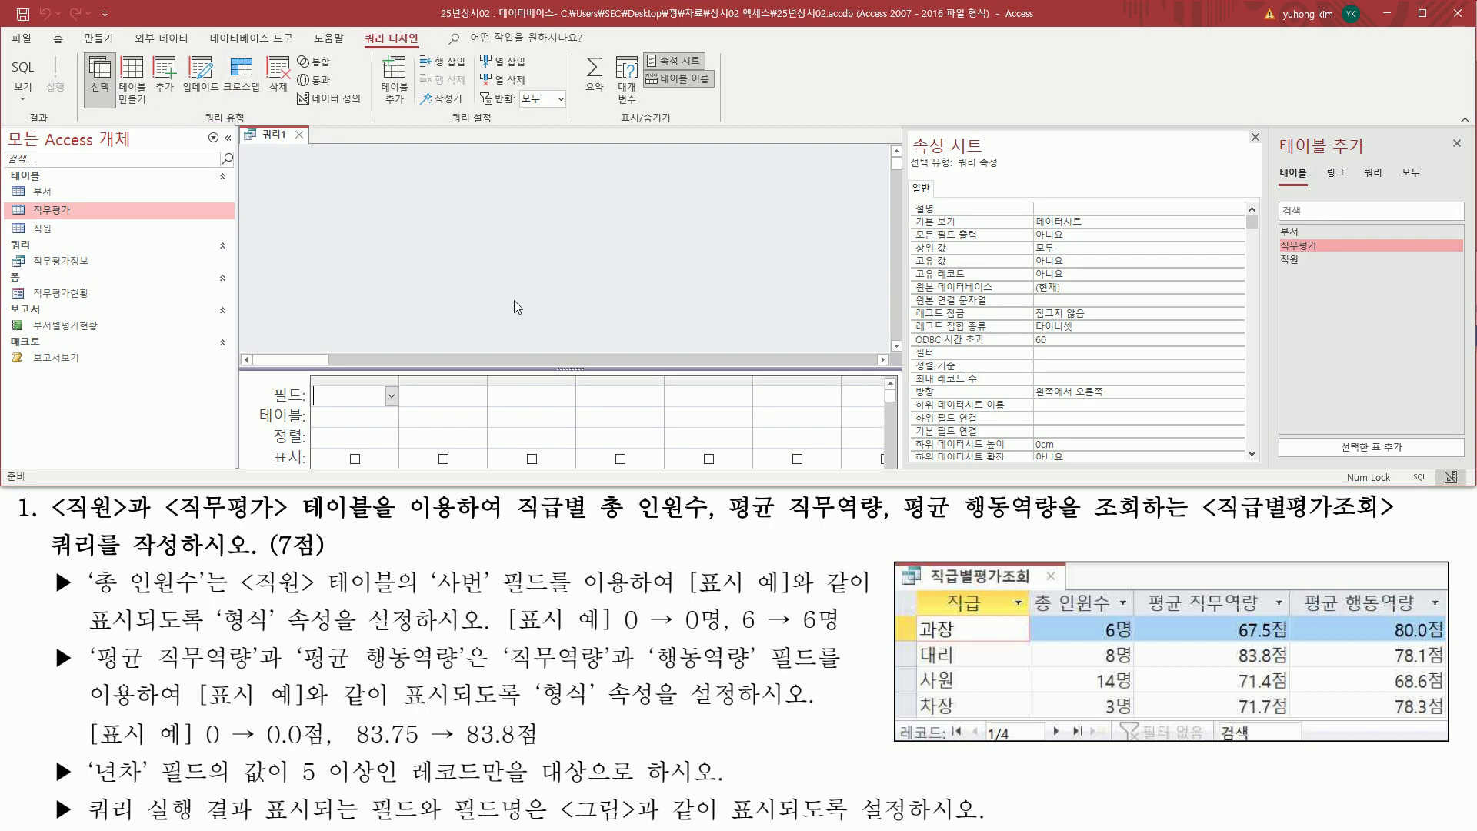
{"action": "mouse_move", "coordinate": [910, 134]}
{"action": "left_mouse_down"}
{"action": "mouse_move", "coordinate": [945, 169]}
{"action": "mouse_move", "coordinate": [1010, 172]}
{"action": "left_mouse_up"}
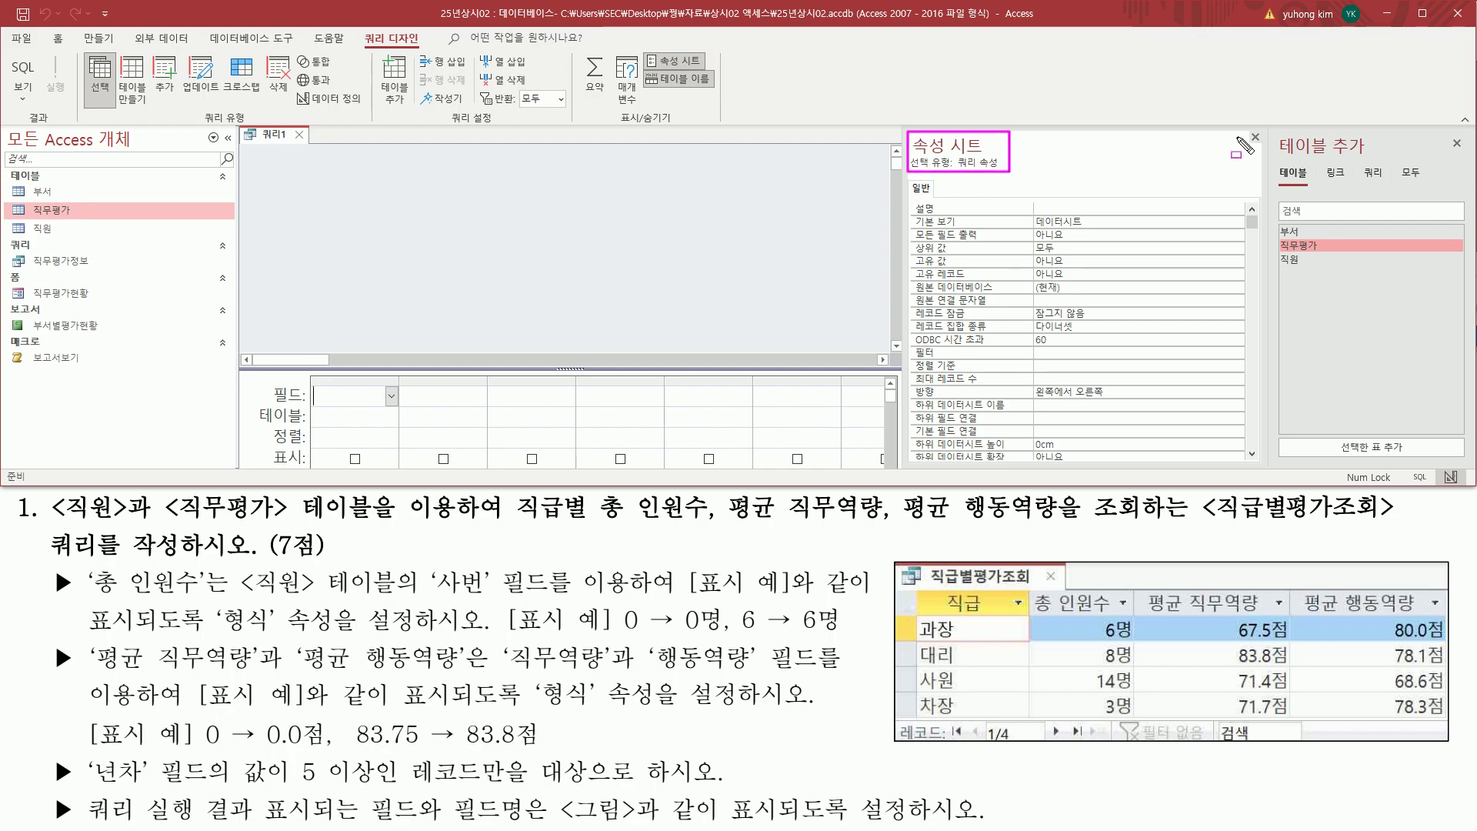
{"action": "key", "text": "Escape"}
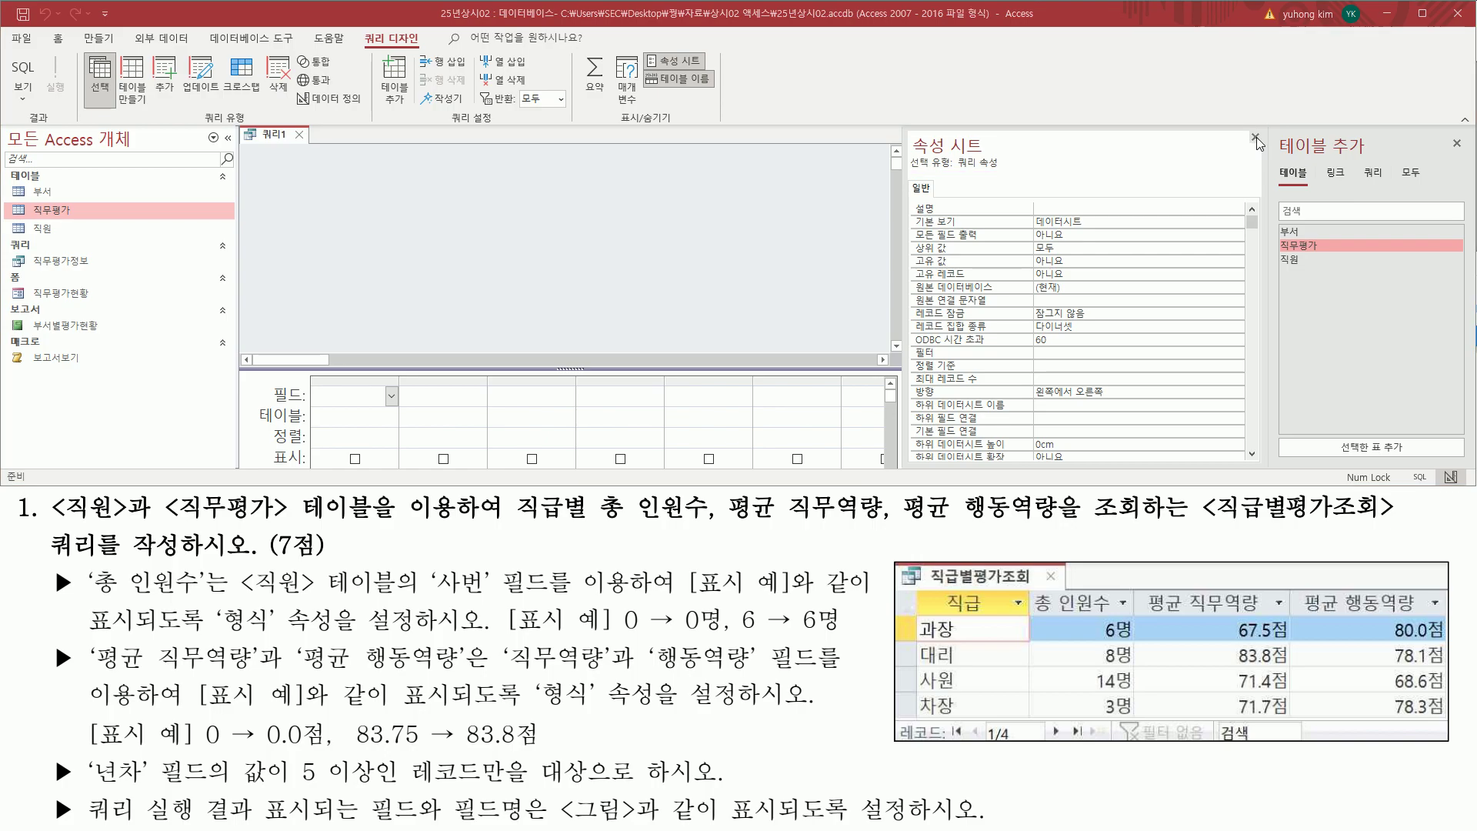
{"action": "left_click", "coordinate": [1255, 138]}
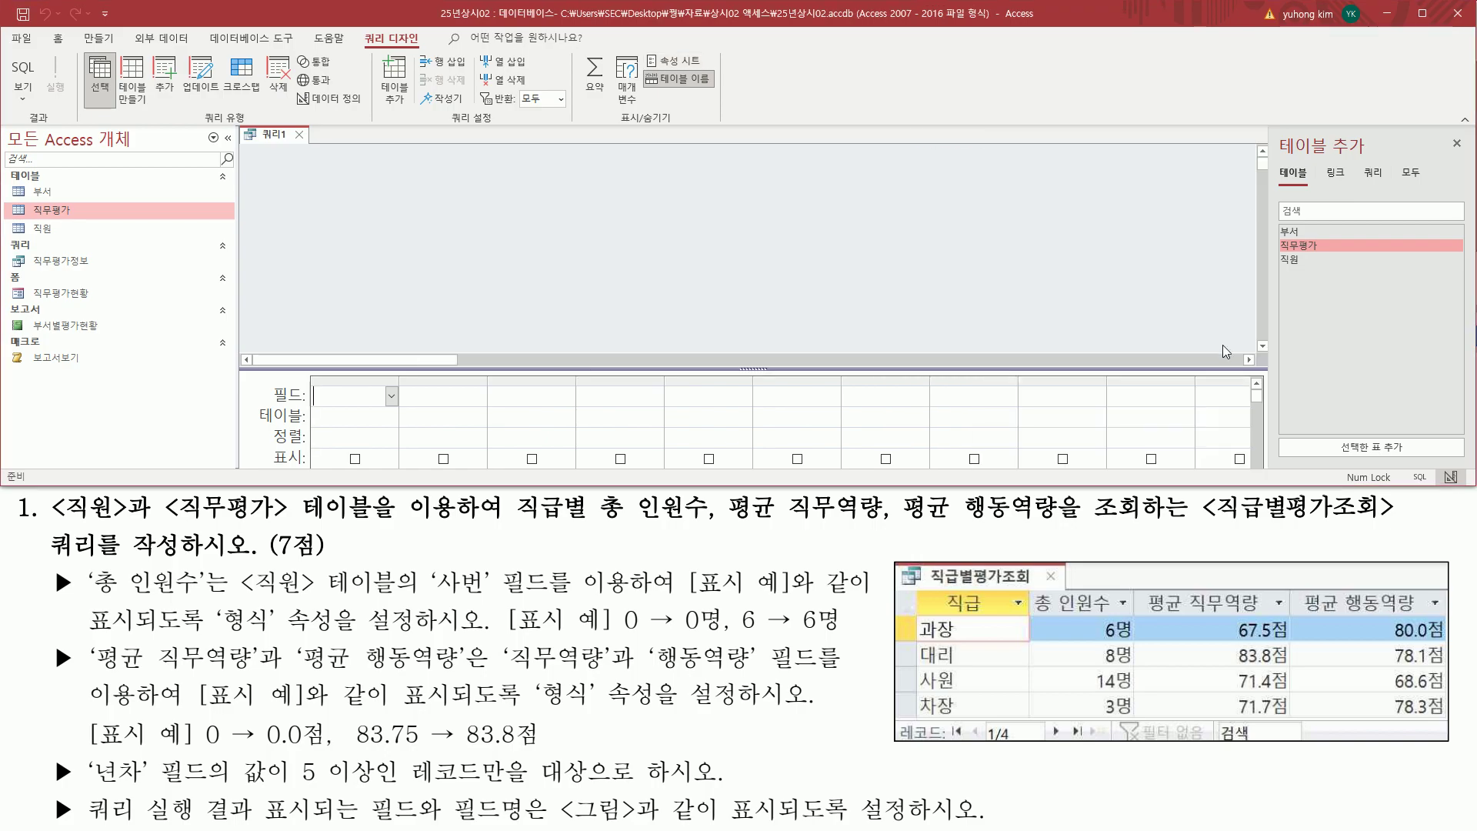
- Add the 직원 and 직무평가 tables to the query and close the table list
{"action": "left_click", "coordinate": [1311, 256]}
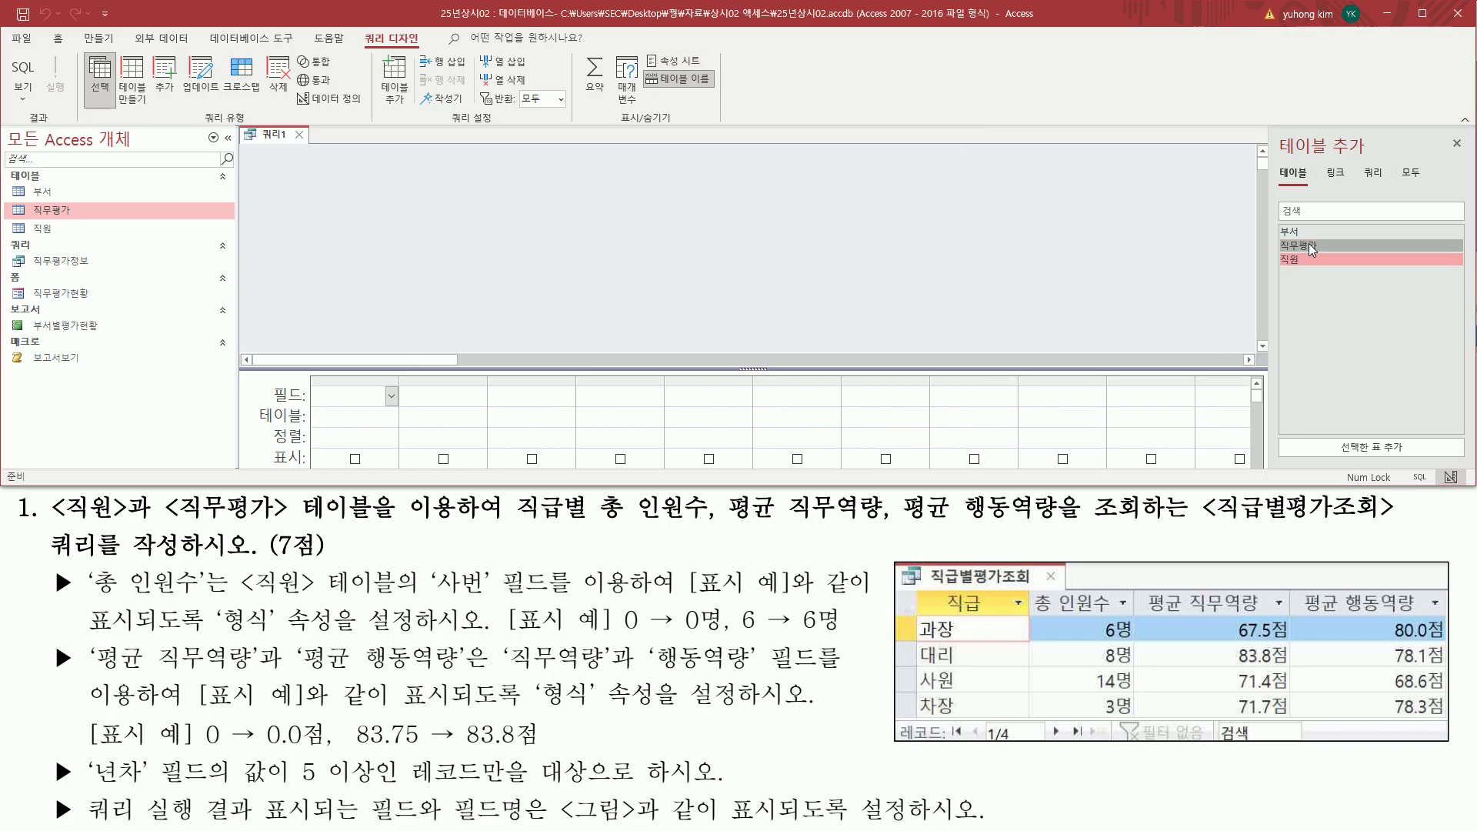
{"action": "left_click_drag", "start_coordinate": [1275, 234], "coordinate": [1332, 269]}
{"action": "key", "text": "Escape"}
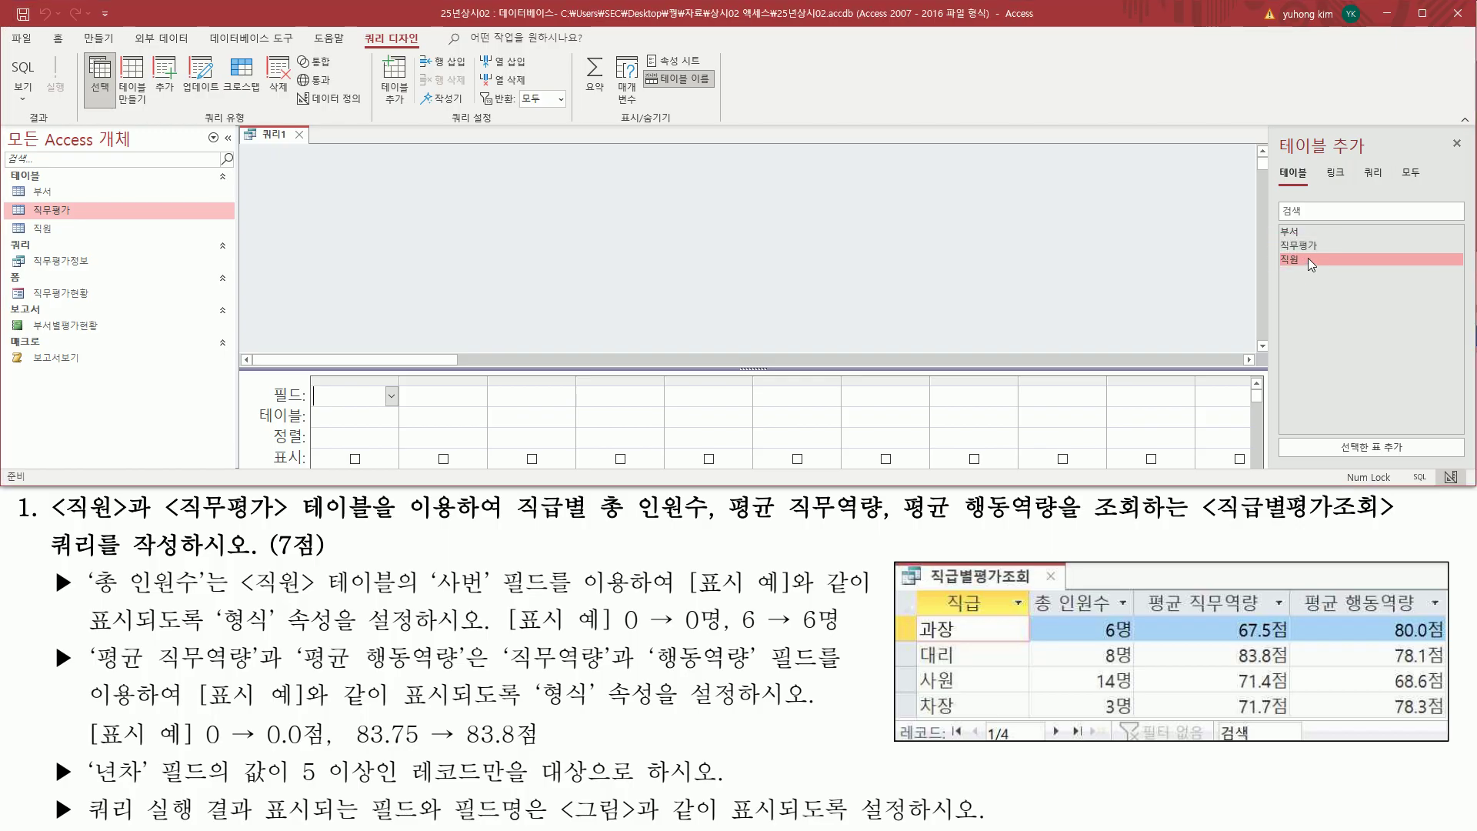
{"action": "double_click", "coordinate": [1308, 257]}
{"action": "left_click", "coordinate": [1307, 244]}
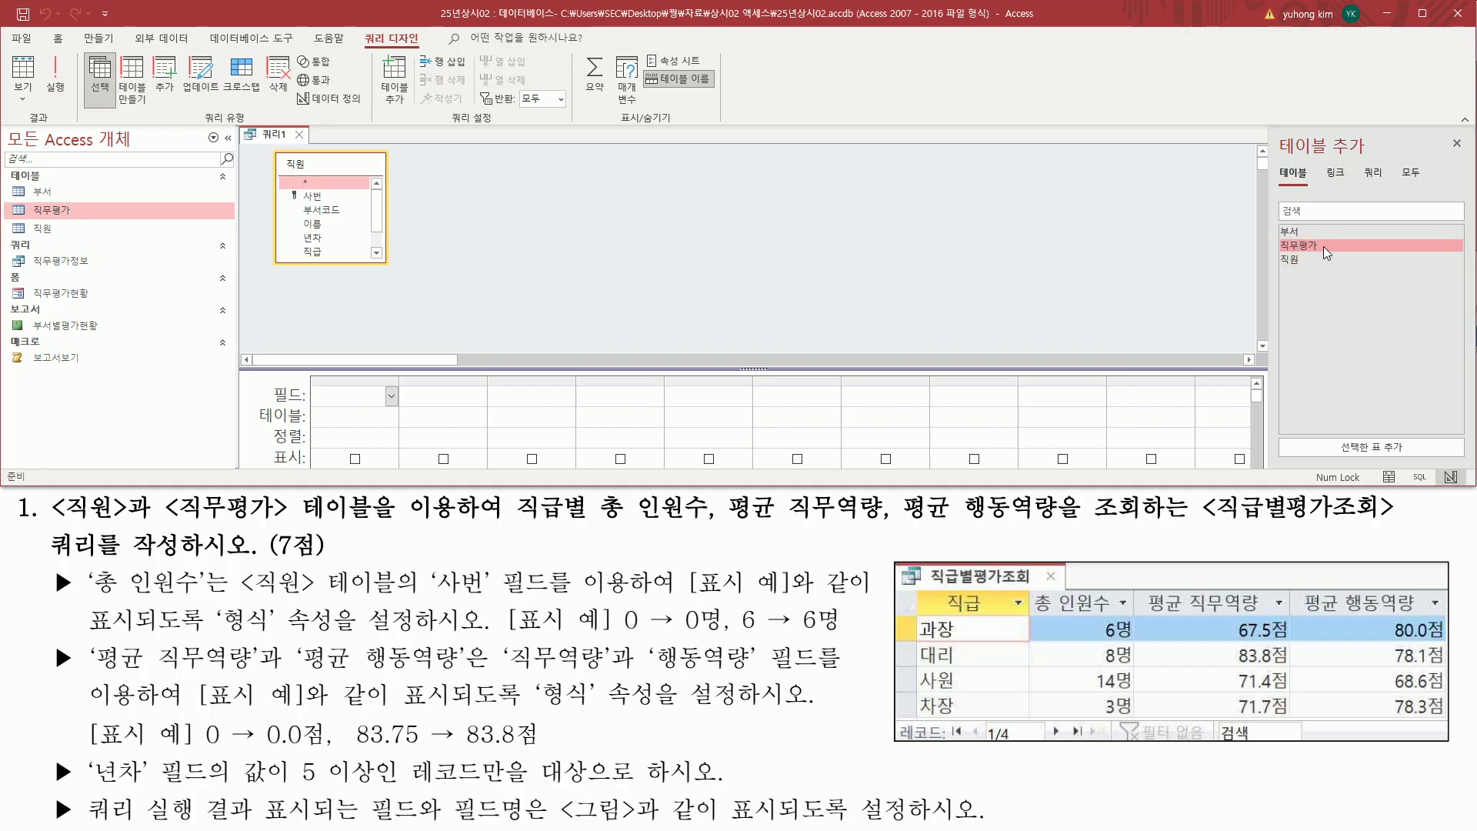
{"action": "double_click", "coordinate": [1317, 247]}
{"action": "left_click_drag", "start_coordinate": [1317, 247], "coordinate": [1462, 158]}
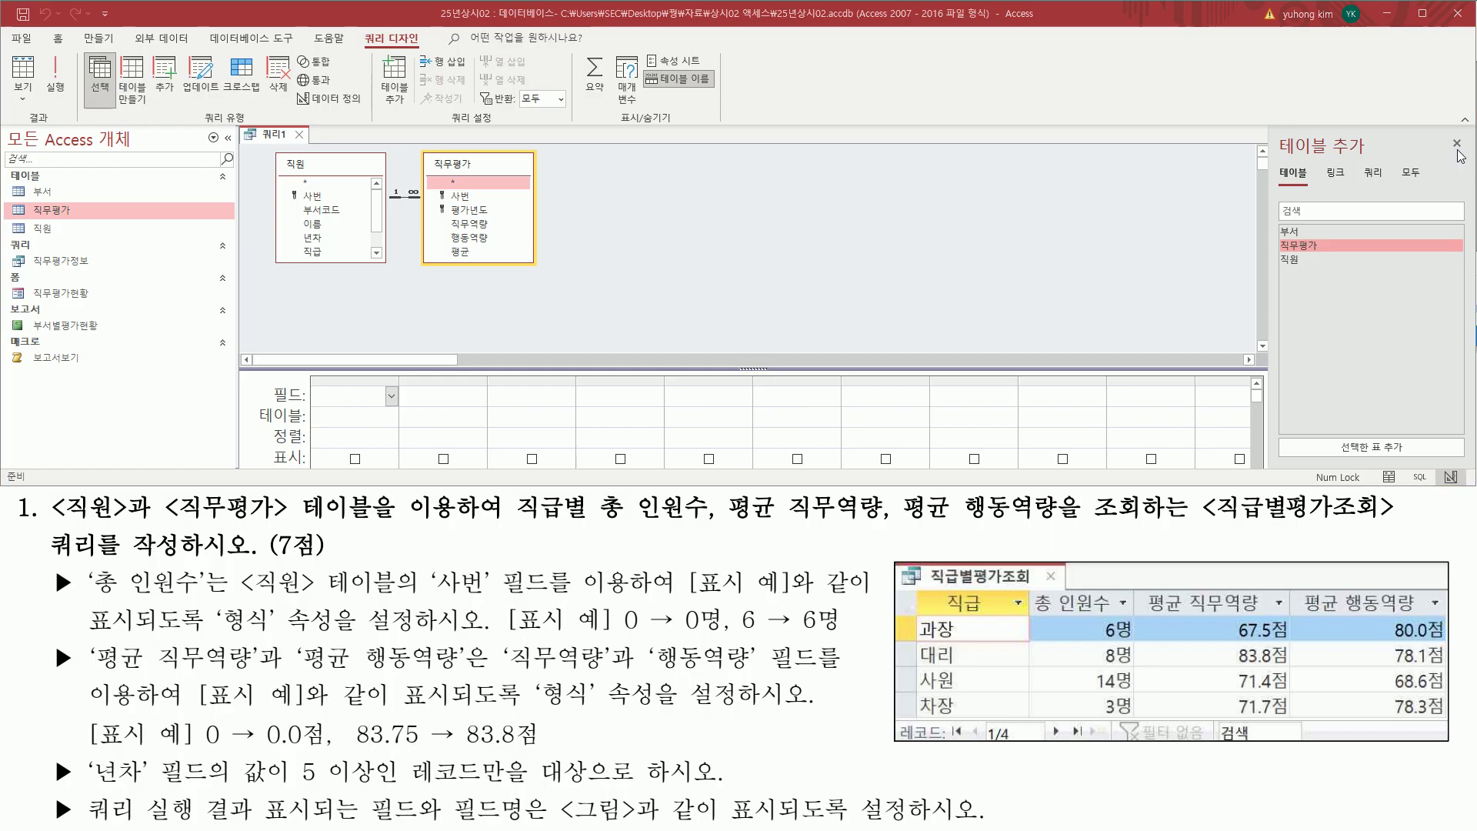
{"action": "left_click", "coordinate": [1458, 149]}
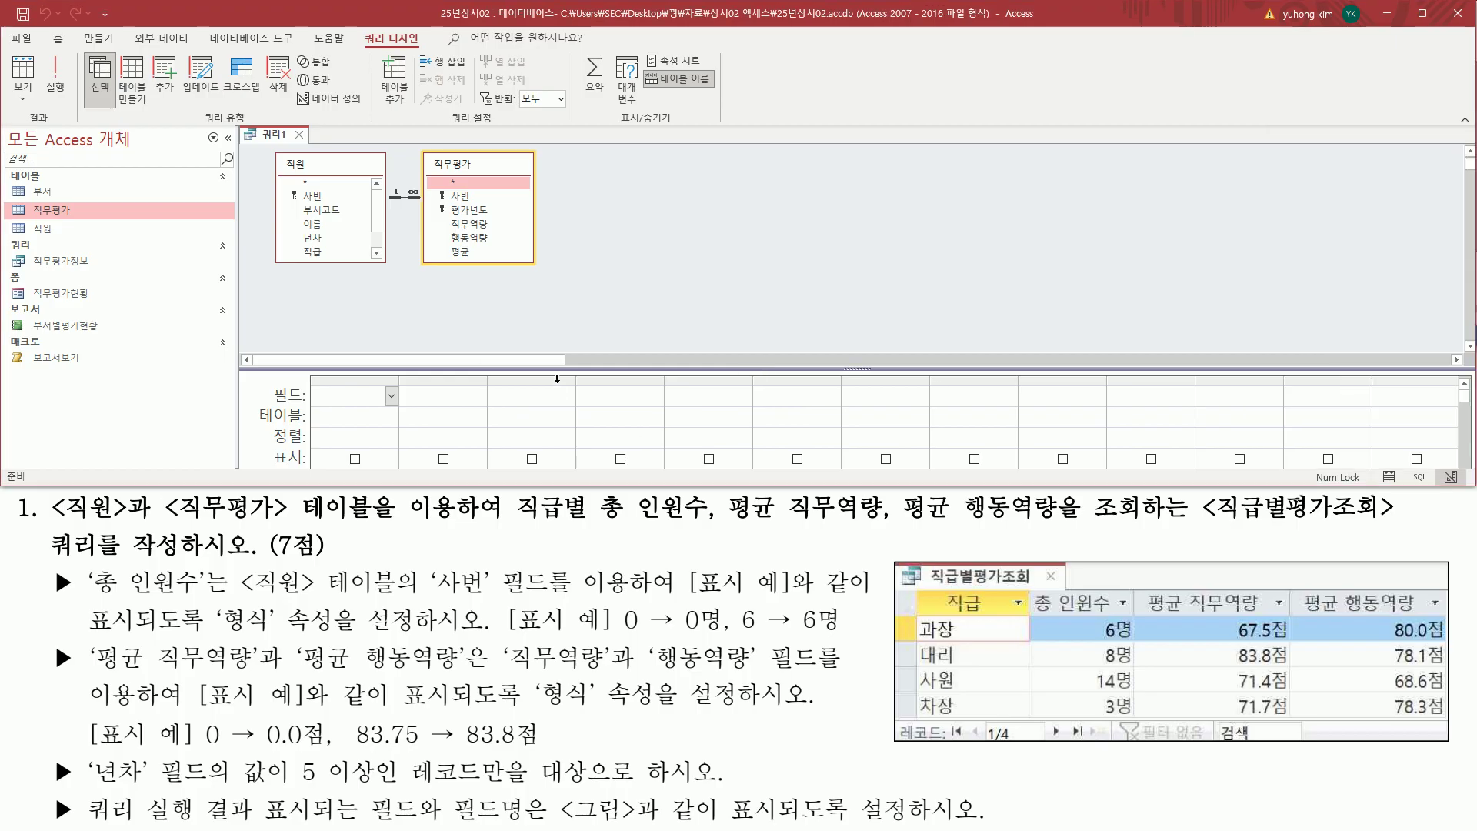
- Enlarge the query's design grid and add the 직급 field from the 직원 table as the first column
{"action": "left_click_drag", "start_coordinate": [564, 369], "coordinate": [574, 287]}
{"action": "mouse_move", "coordinate": [895, 562]}
{"action": "left_mouse_down"}
{"action": "mouse_move", "coordinate": [907, 621]}
{"action": "mouse_move", "coordinate": [1297, 762]}
{"action": "mouse_move", "coordinate": [1457, 750]}
{"action": "left_mouse_up"}
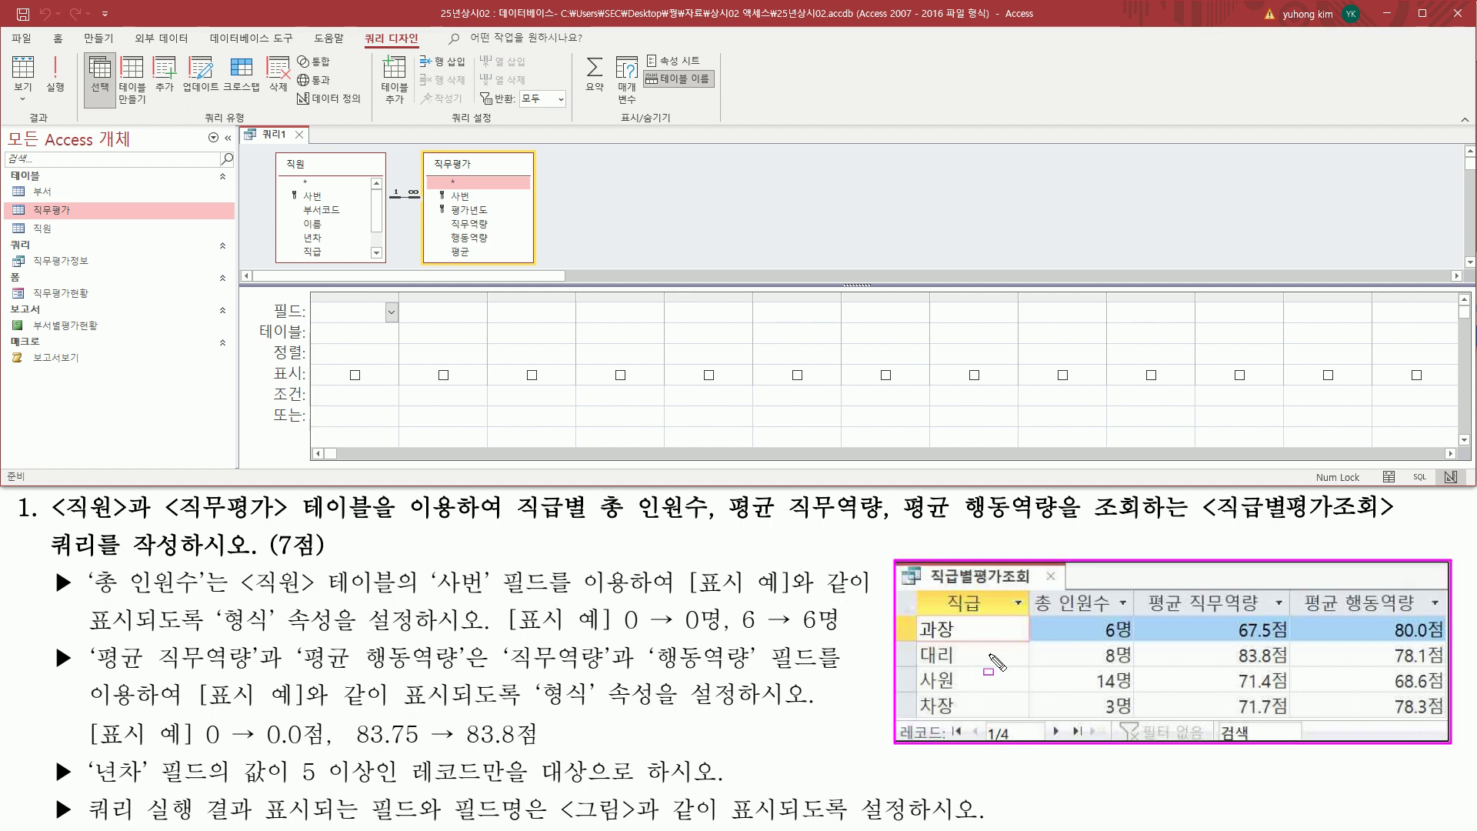
{"action": "left_click_drag", "start_coordinate": [941, 590], "coordinate": [991, 616]}
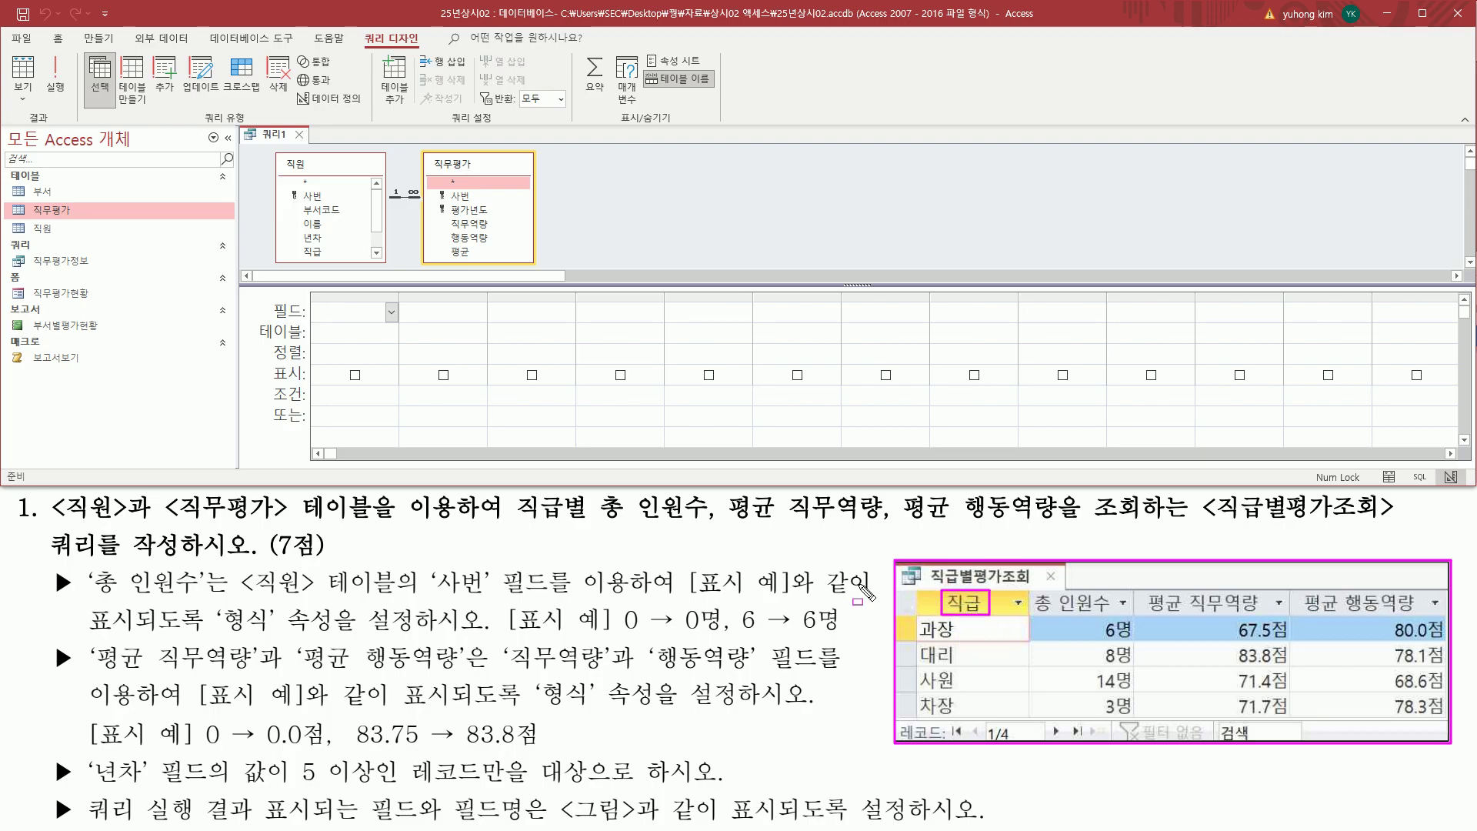
{"action": "key", "text": "Escape"}
{"action": "scroll", "coordinate": [379, 225], "scroll_direction": "down", "scroll_amount": 2}
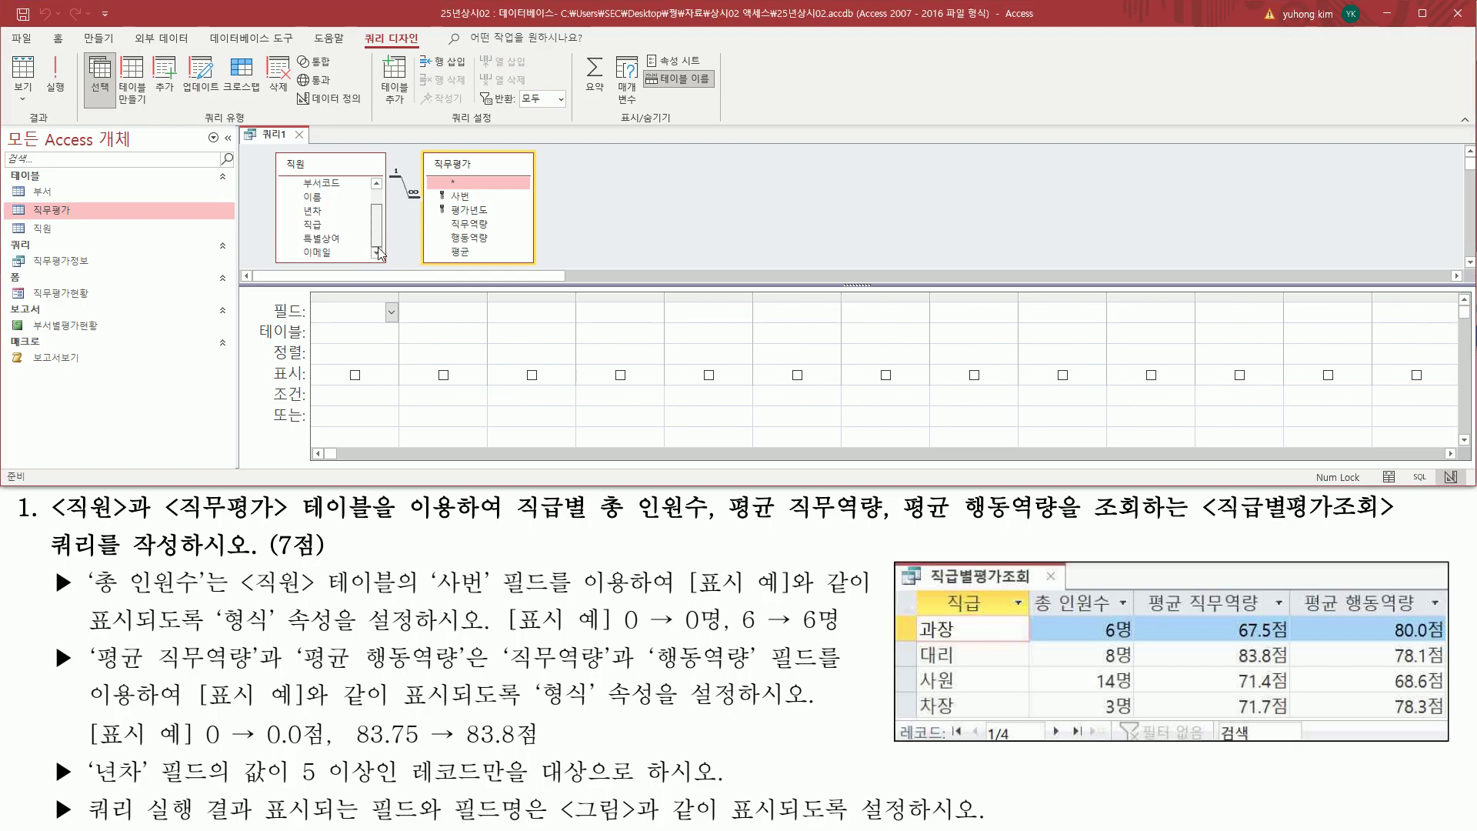
{"action": "scroll", "coordinate": [377, 252], "scroll_direction": "up", "scroll_amount": 2}
{"action": "left_click", "coordinate": [327, 251]}
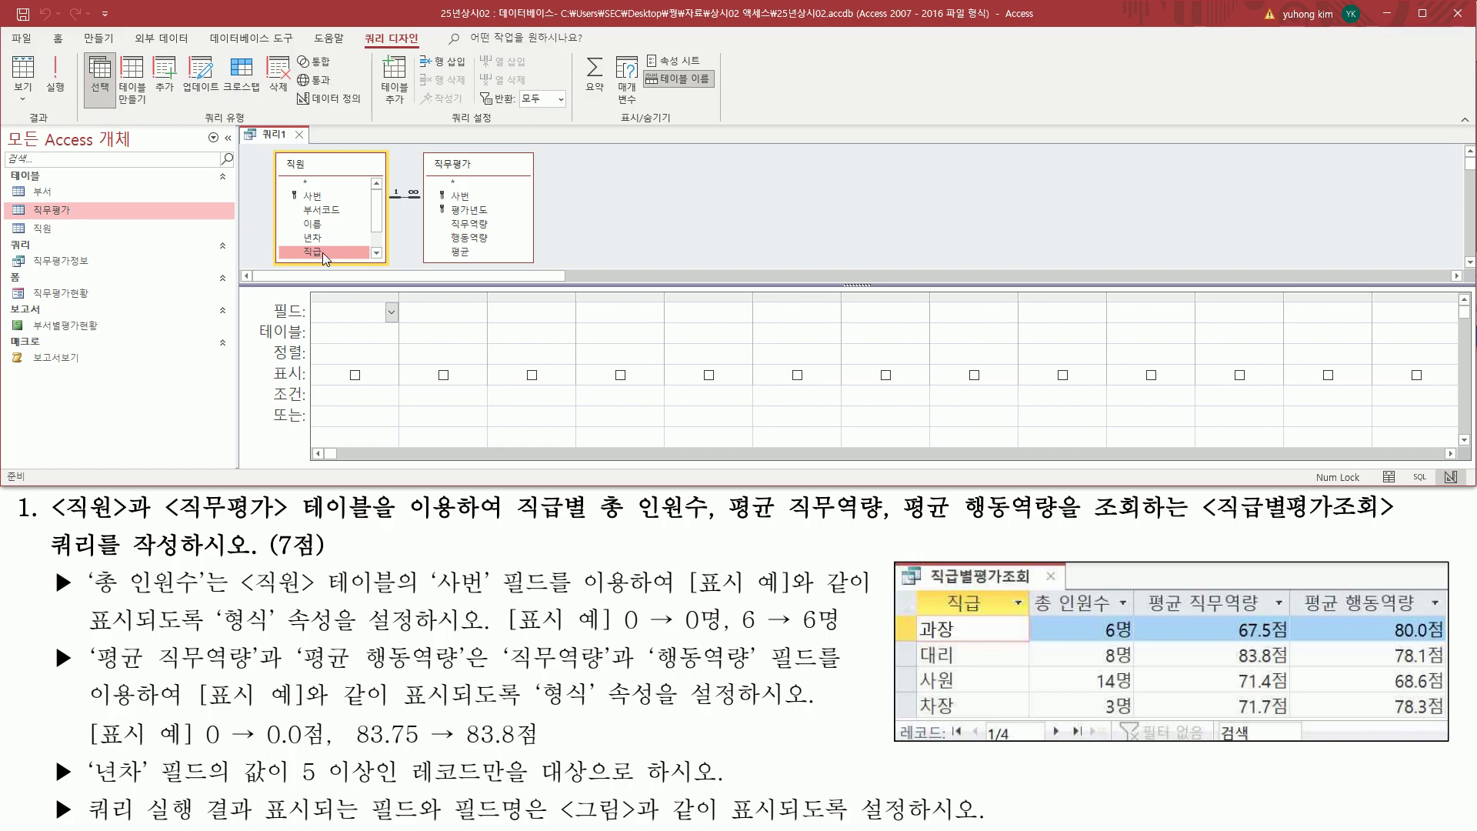
{"action": "double_click", "coordinate": [321, 252]}
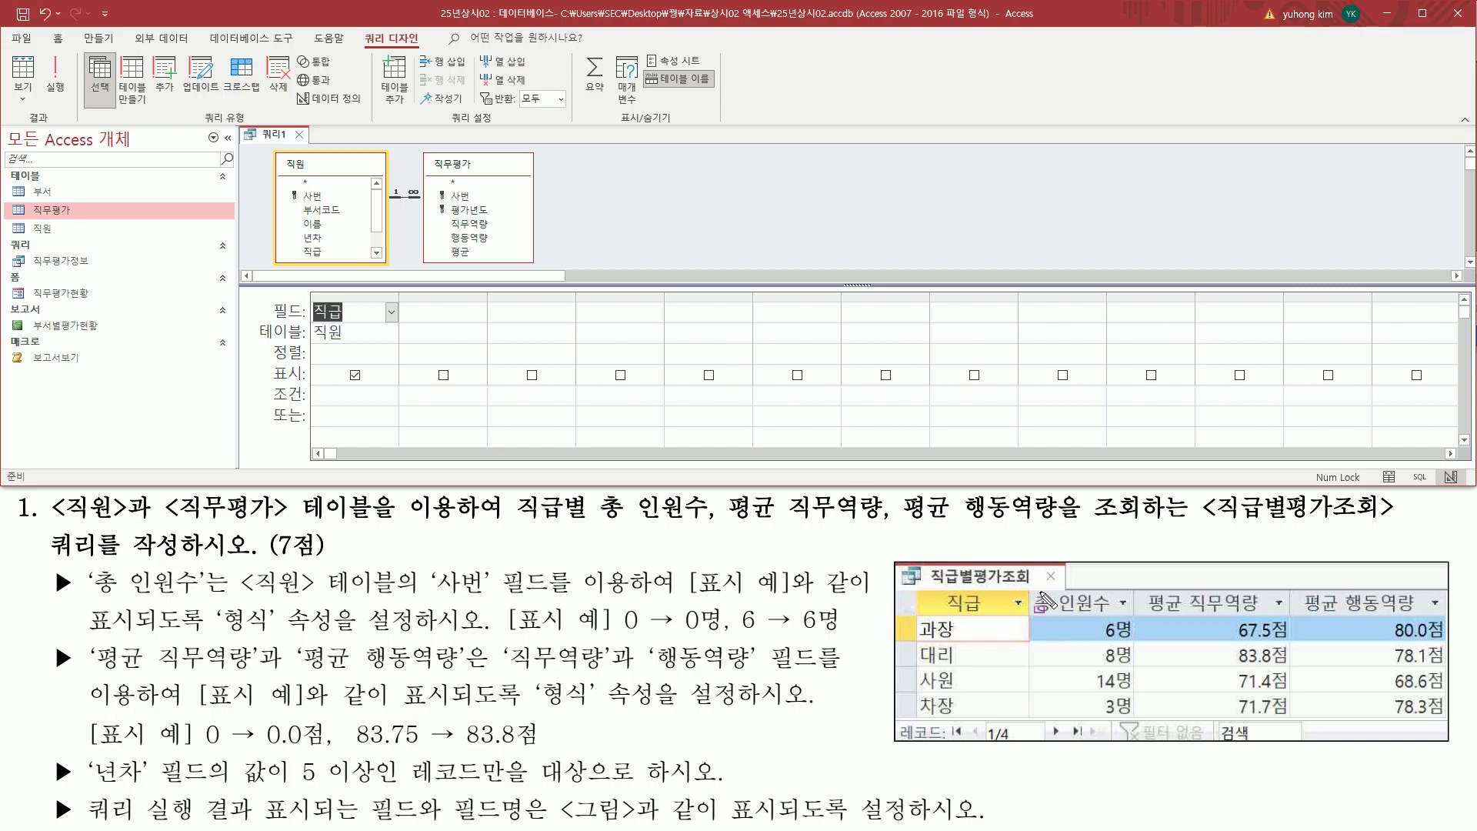
- Add the 사번 field from the 직원 table as the query's second column
{"action": "left_click_drag", "start_coordinate": [1034, 588], "coordinate": [1117, 613]}
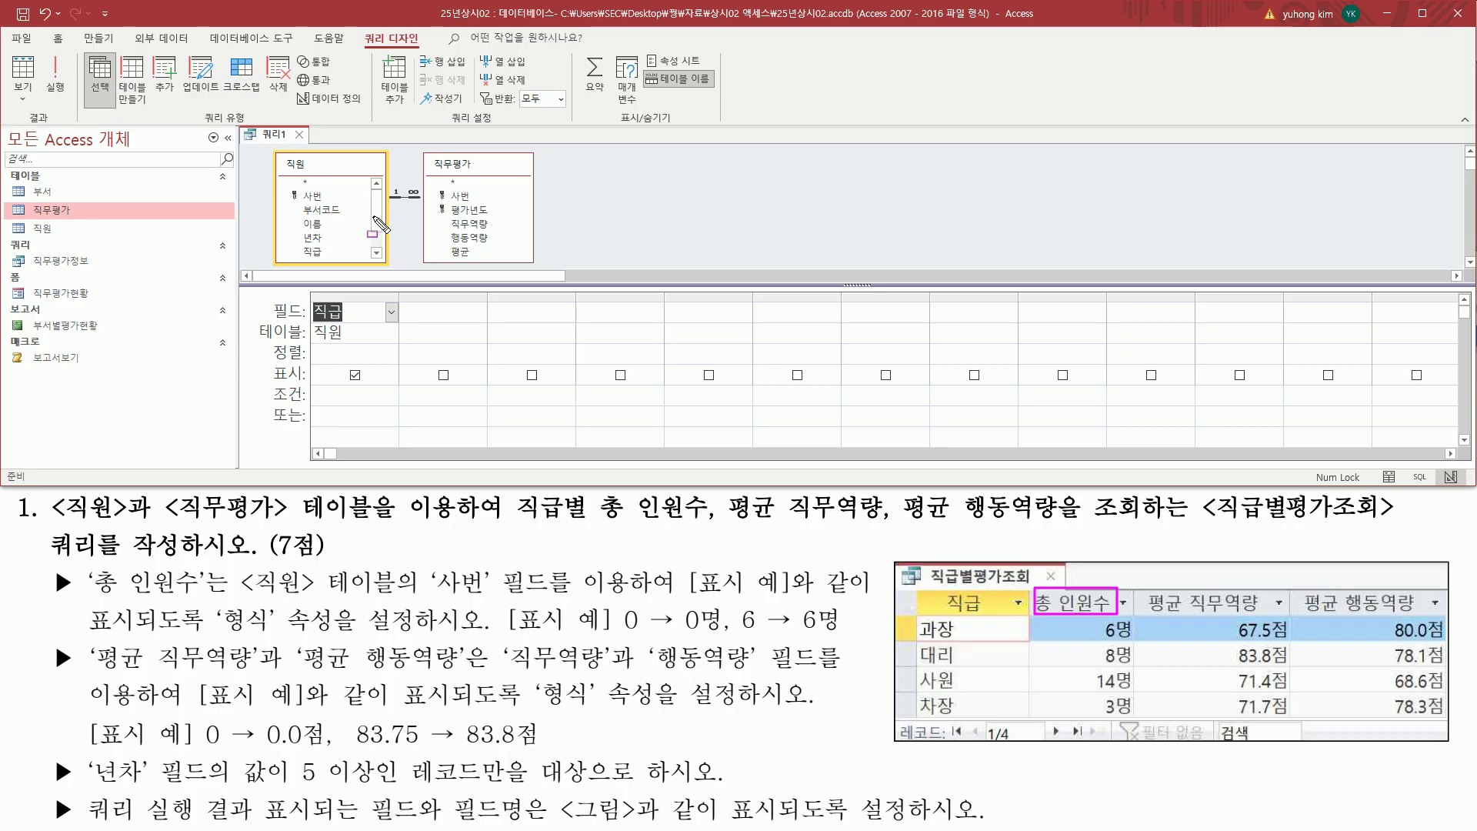
{"action": "mouse_move", "coordinate": [379, 217]}
{"action": "left_mouse_down"}
{"action": "mouse_move", "coordinate": [379, 235]}
{"action": "mouse_move", "coordinate": [384, 196]}
{"action": "left_mouse_up"}
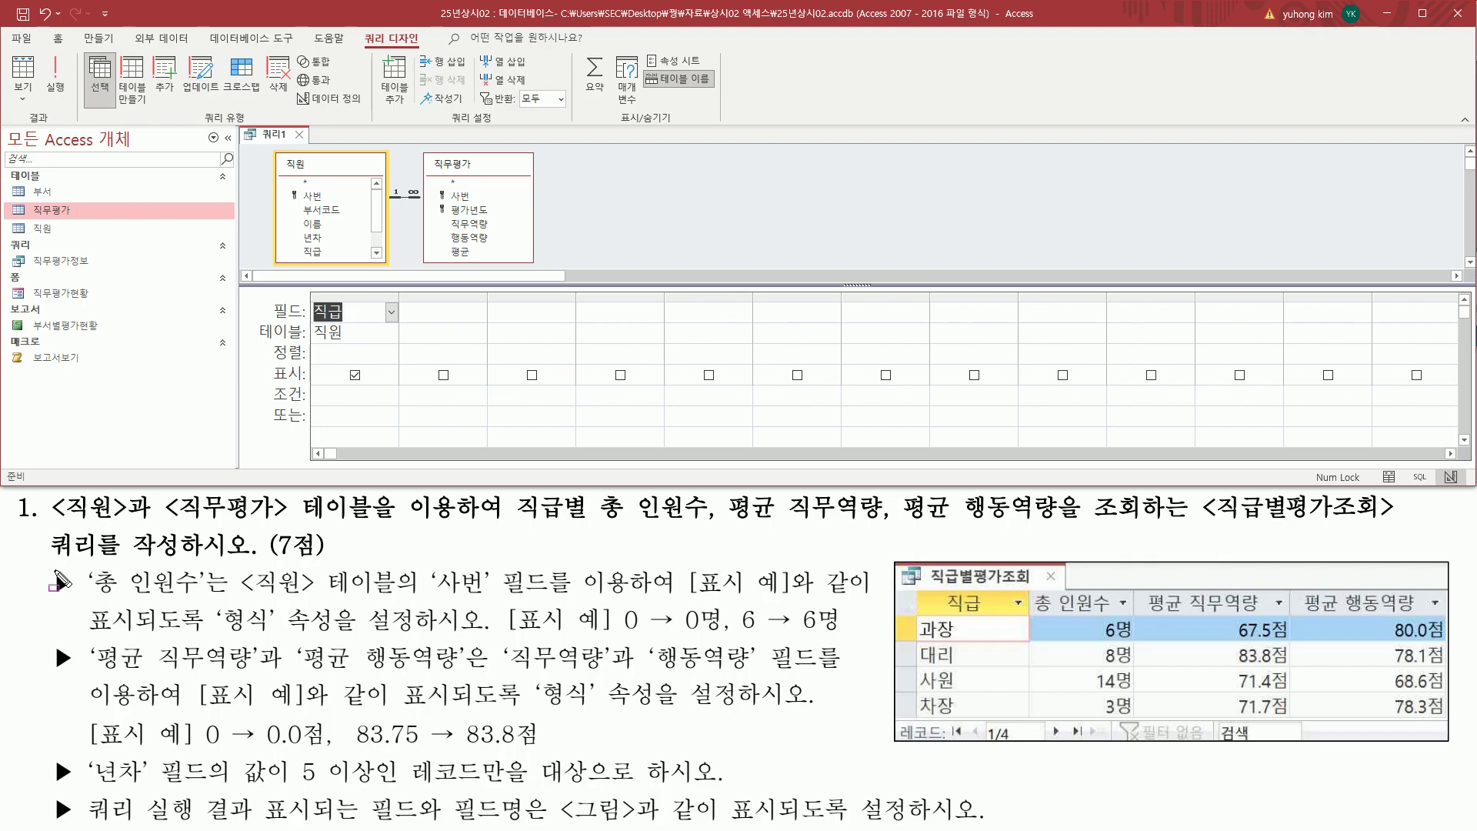
{"action": "mouse_move", "coordinate": [55, 577]}
{"action": "left_mouse_down"}
{"action": "mouse_move", "coordinate": [76, 604]}
{"action": "mouse_move", "coordinate": [627, 595]}
{"action": "left_mouse_up"}
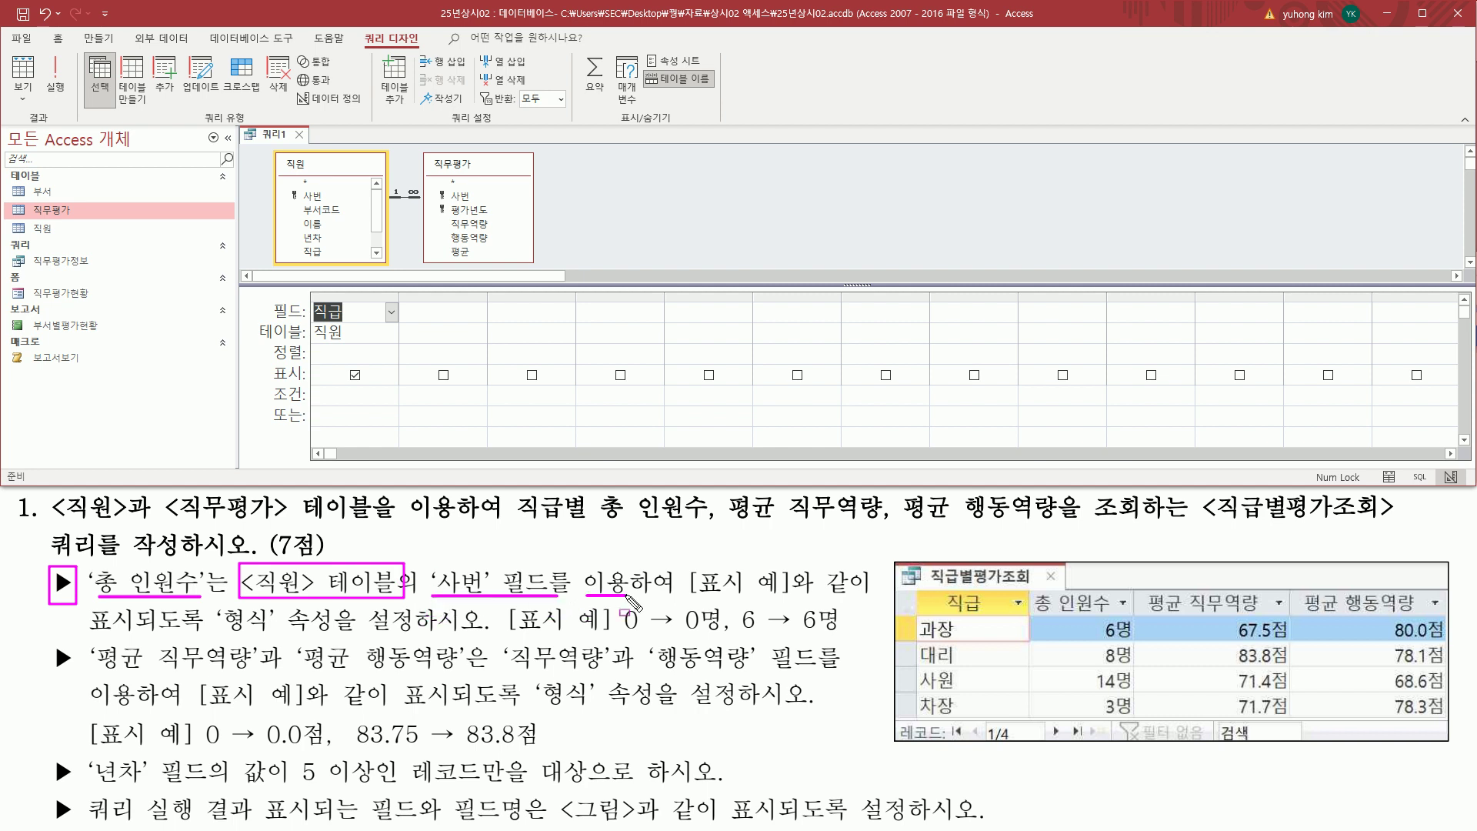
{"action": "key", "text": "Escape"}
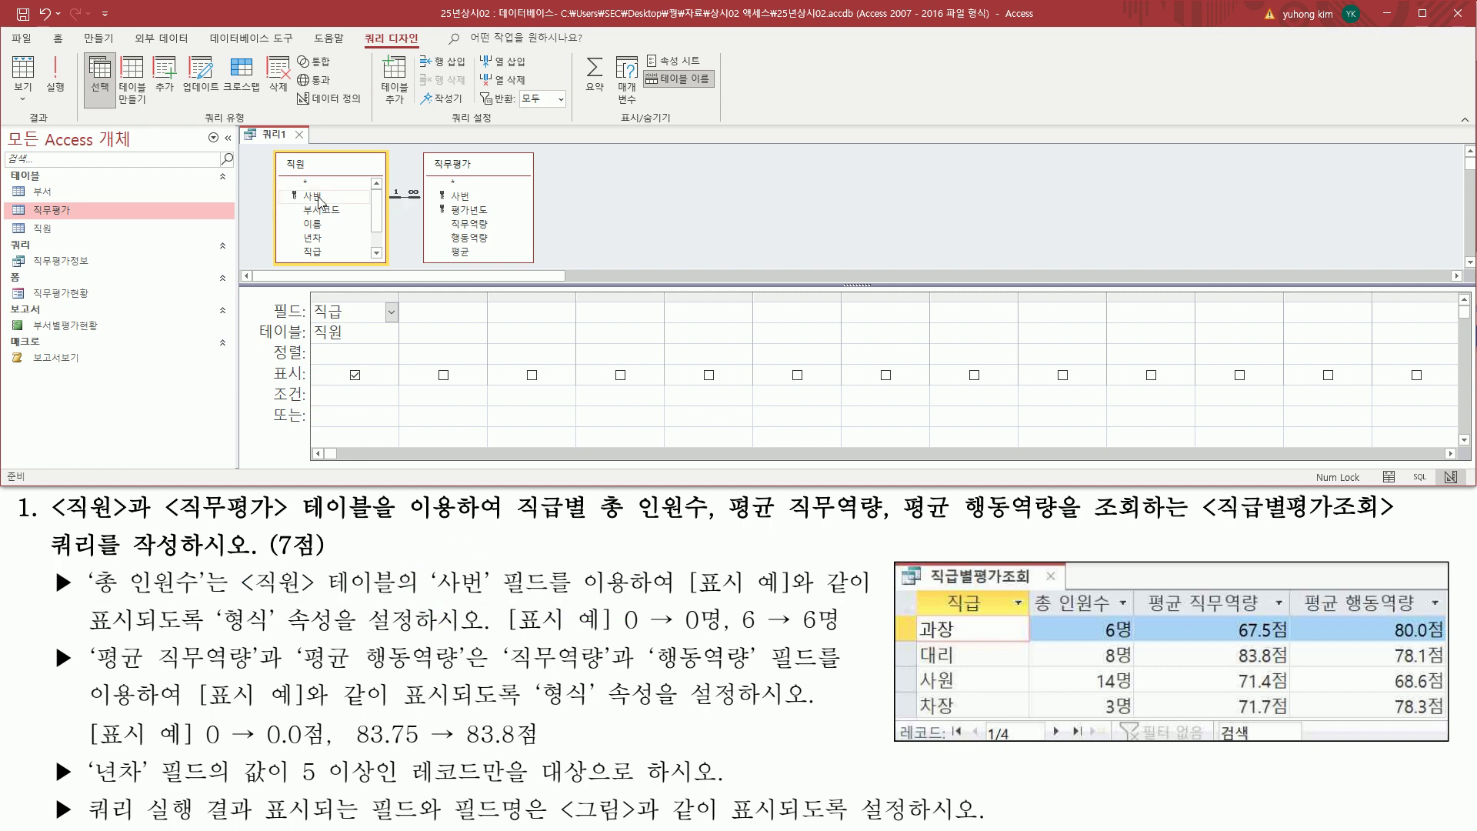
{"action": "left_click", "coordinate": [322, 197]}
{"action": "double_click", "coordinate": [328, 202]}
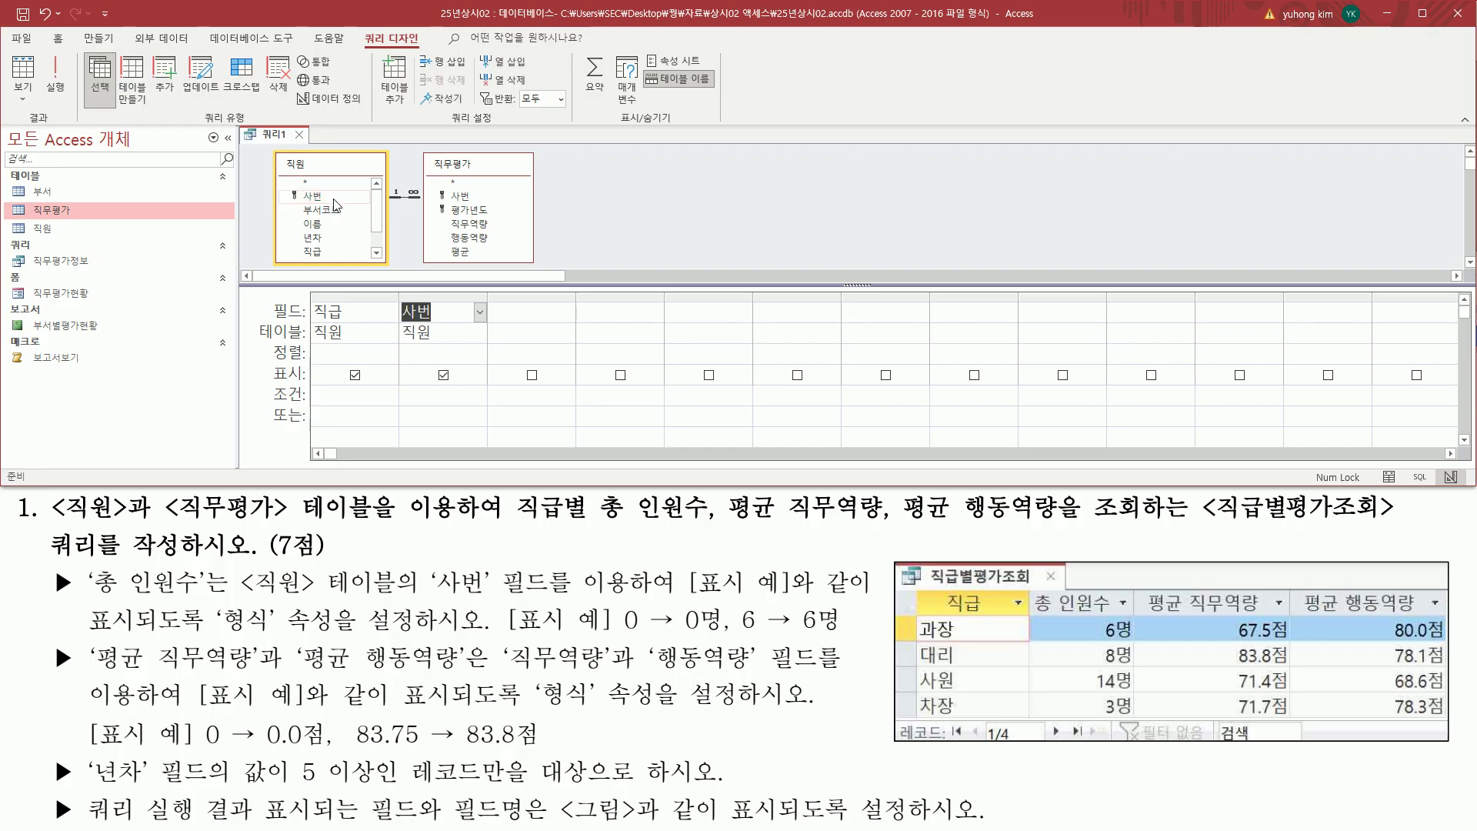
- Add the 직무역량 and 행동역량 fields from the 직무평가 table as the third and fourth columns
{"action": "left_click_drag", "start_coordinate": [1150, 613], "coordinate": [1420, 614]}
{"action": "key", "text": "Escape"}
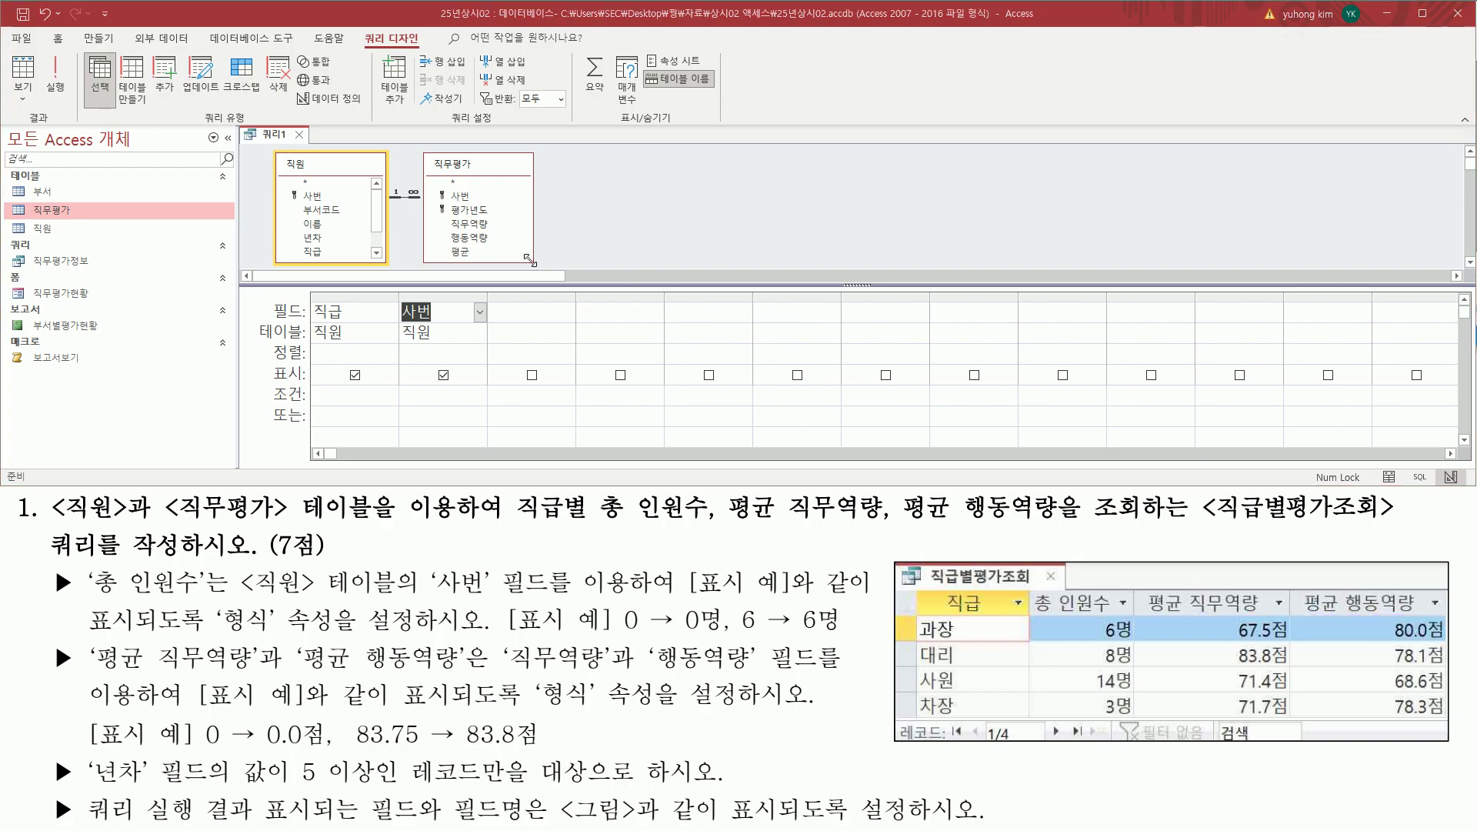
{"action": "left_click", "coordinate": [480, 227]}
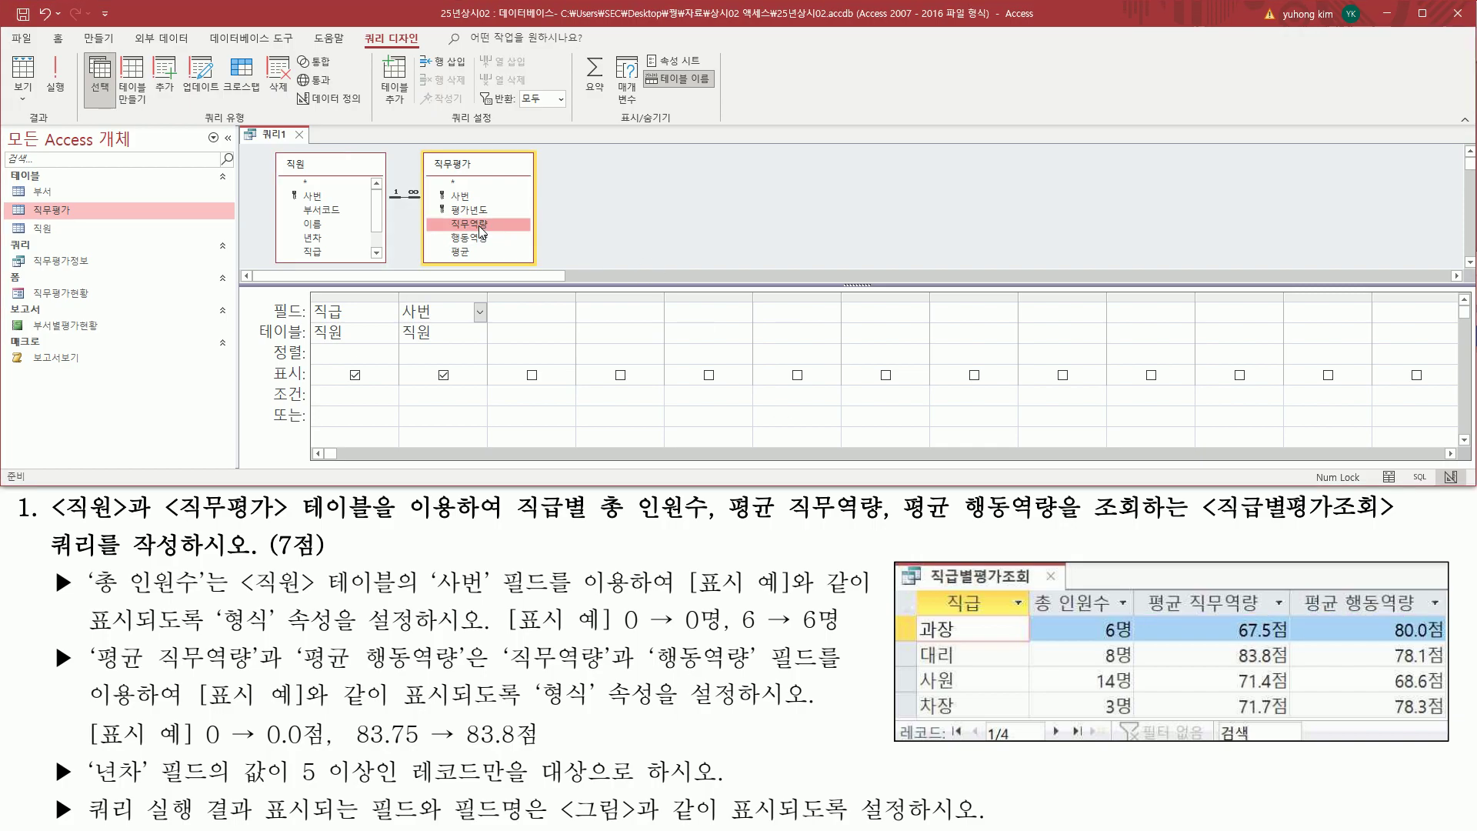
{"action": "double_click", "coordinate": [480, 225]}
{"action": "left_click", "coordinate": [483, 239]}
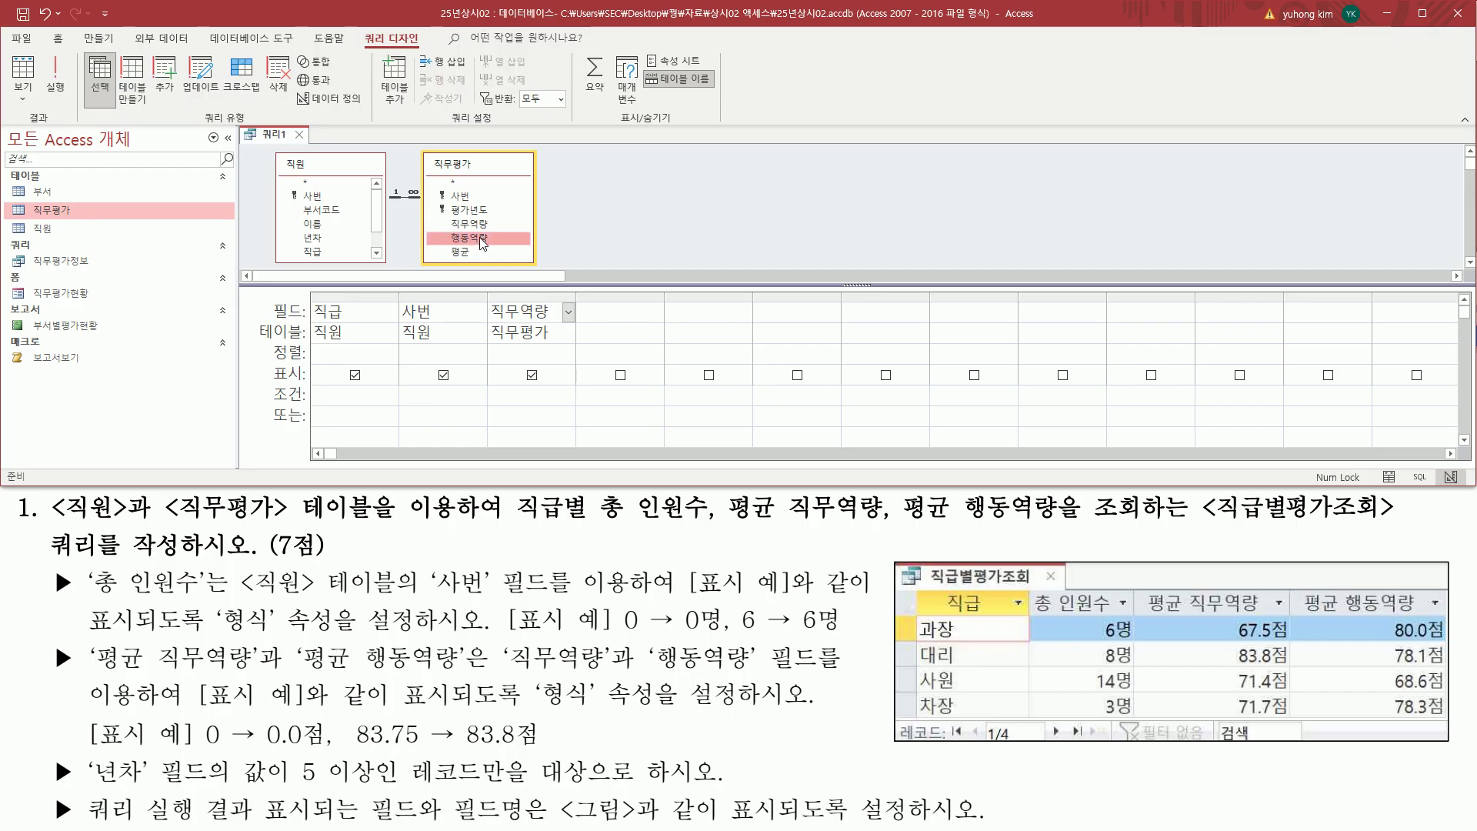
{"action": "double_click", "coordinate": [483, 240]}
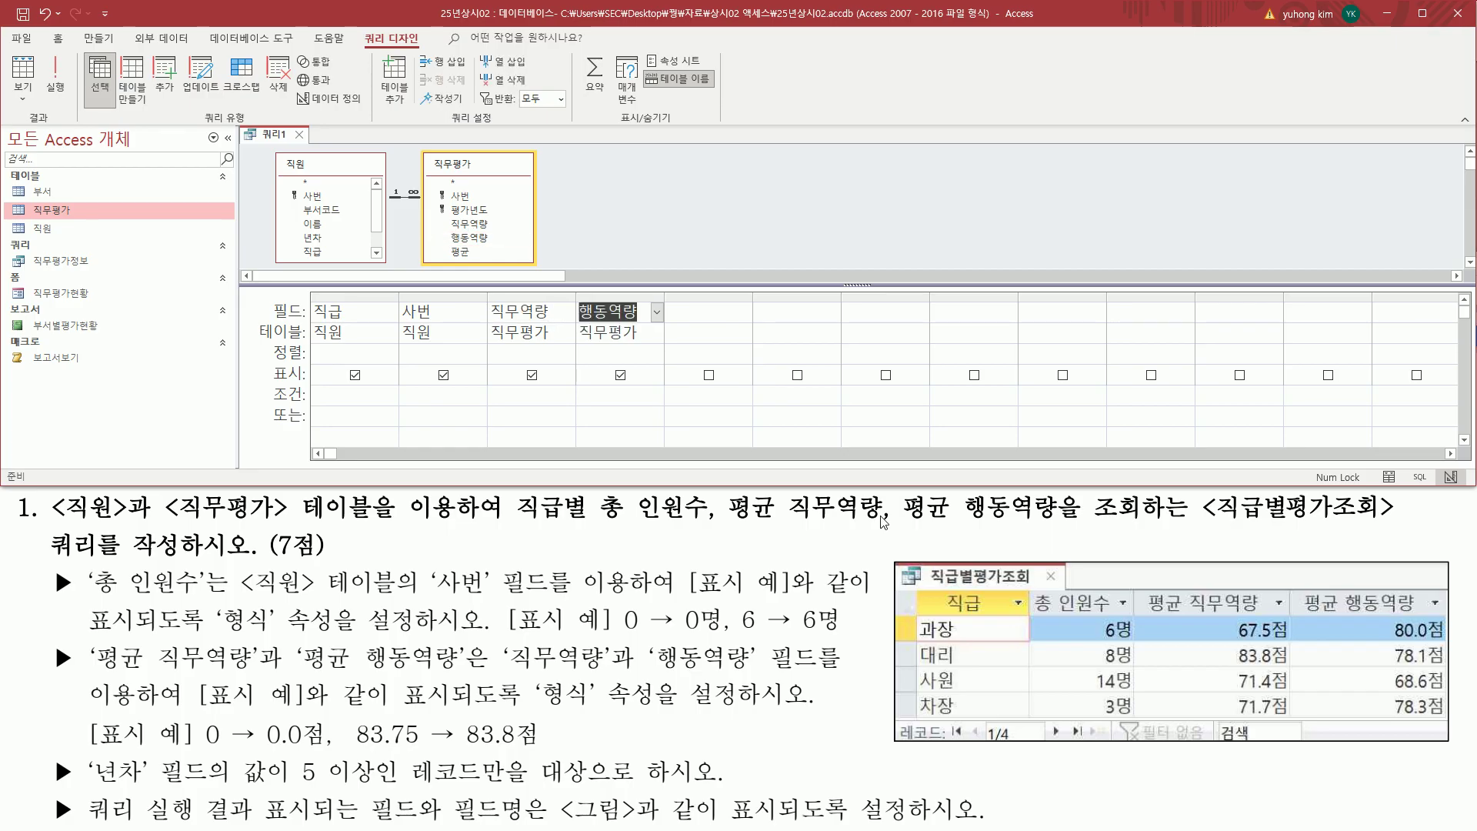
{"action": "left_click_drag", "start_coordinate": [917, 590], "coordinate": [1430, 617]}
{"action": "left_click_drag", "start_coordinate": [312, 298], "coordinate": [662, 326]}
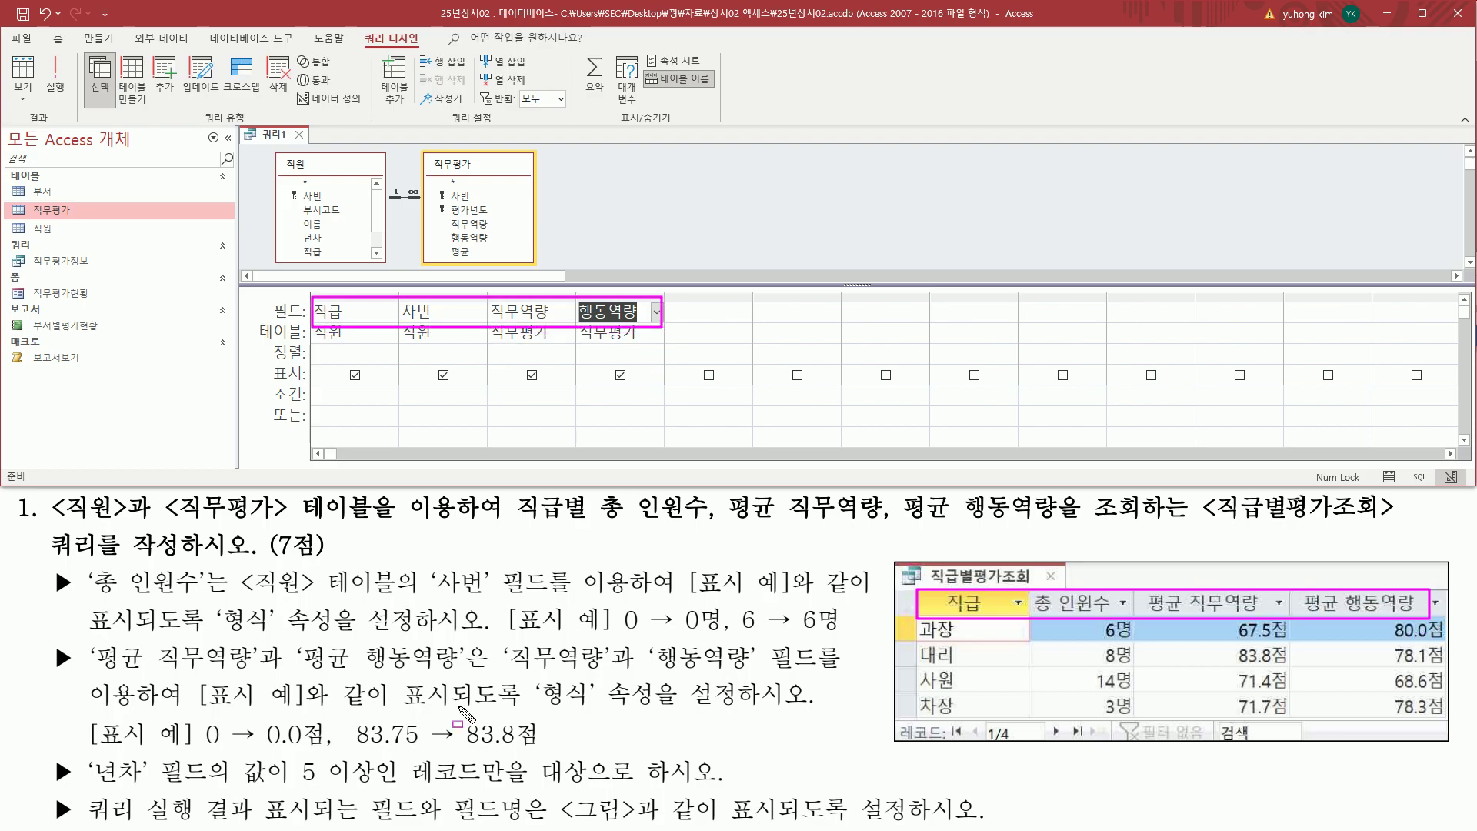
{"action": "left_click_drag", "start_coordinate": [512, 493], "coordinate": [595, 527]}
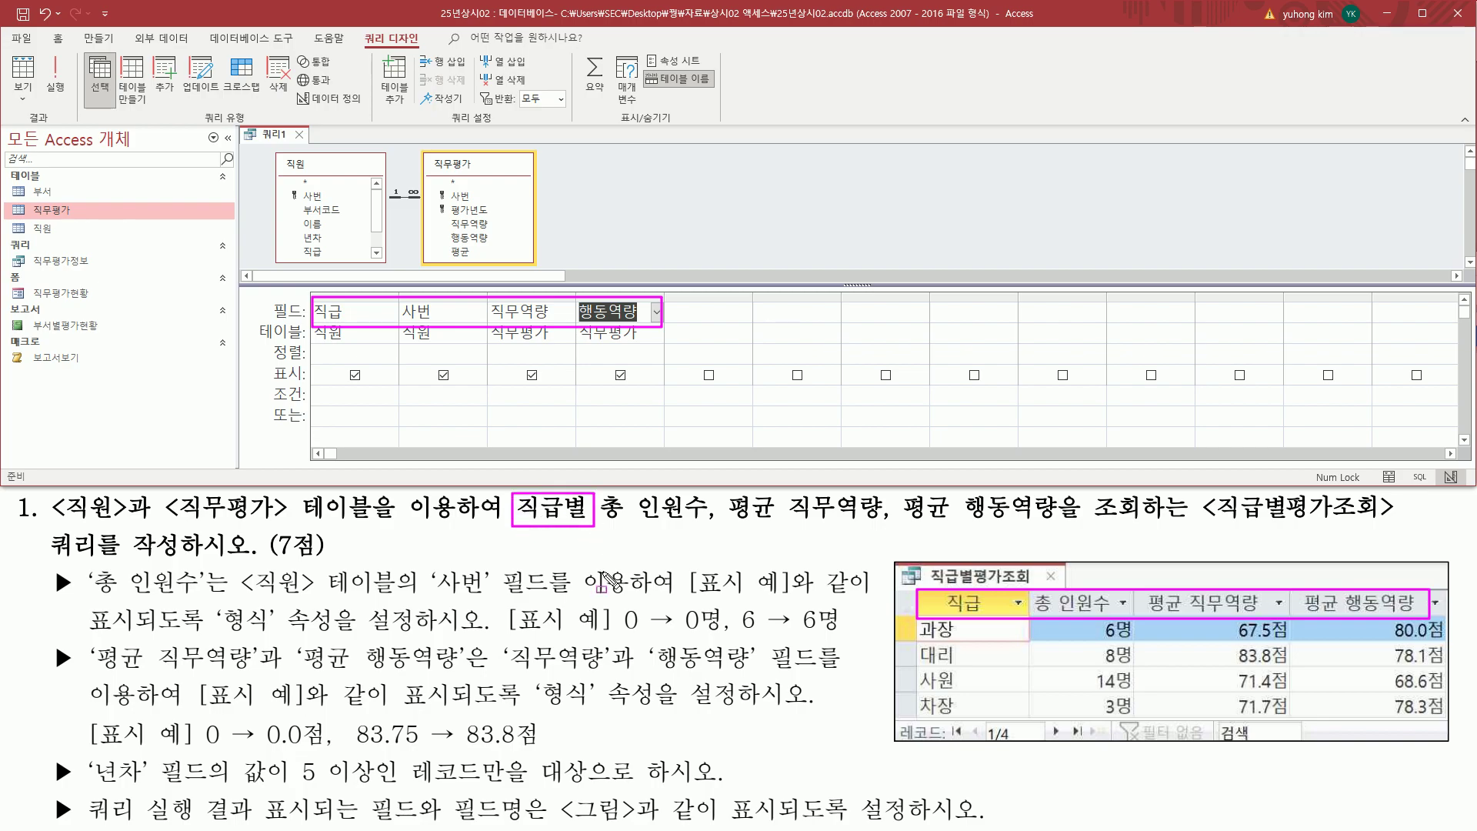
- Turn on the summary (요약) row in the query's design grid
{"action": "left_click_drag", "start_coordinate": [579, 54], "coordinate": [609, 100]}
{"action": "key", "text": "Escape"}
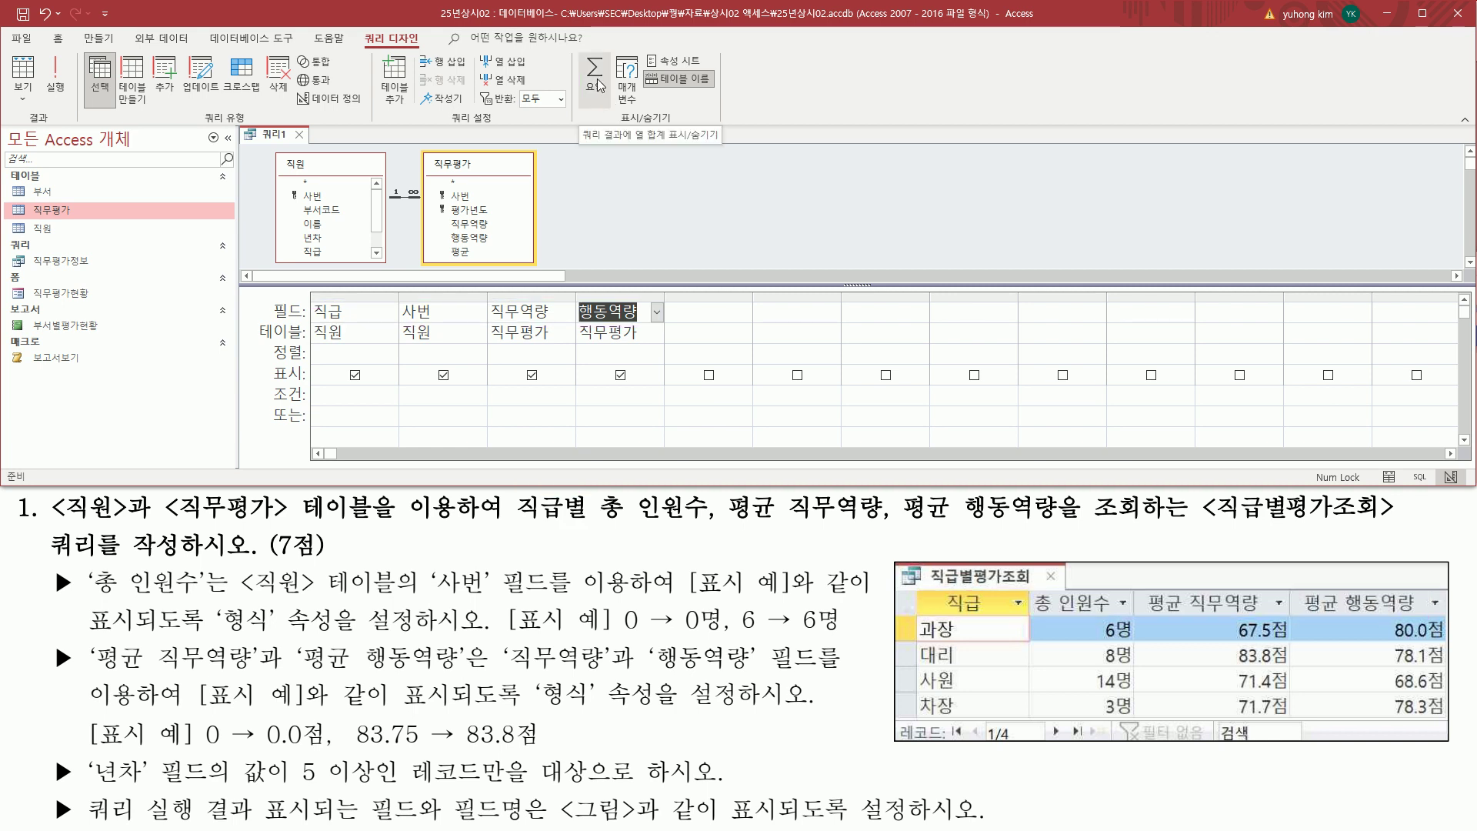
{"action": "left_click", "coordinate": [597, 83]}
{"action": "left_click_drag", "start_coordinate": [272, 342], "coordinate": [305, 367]}
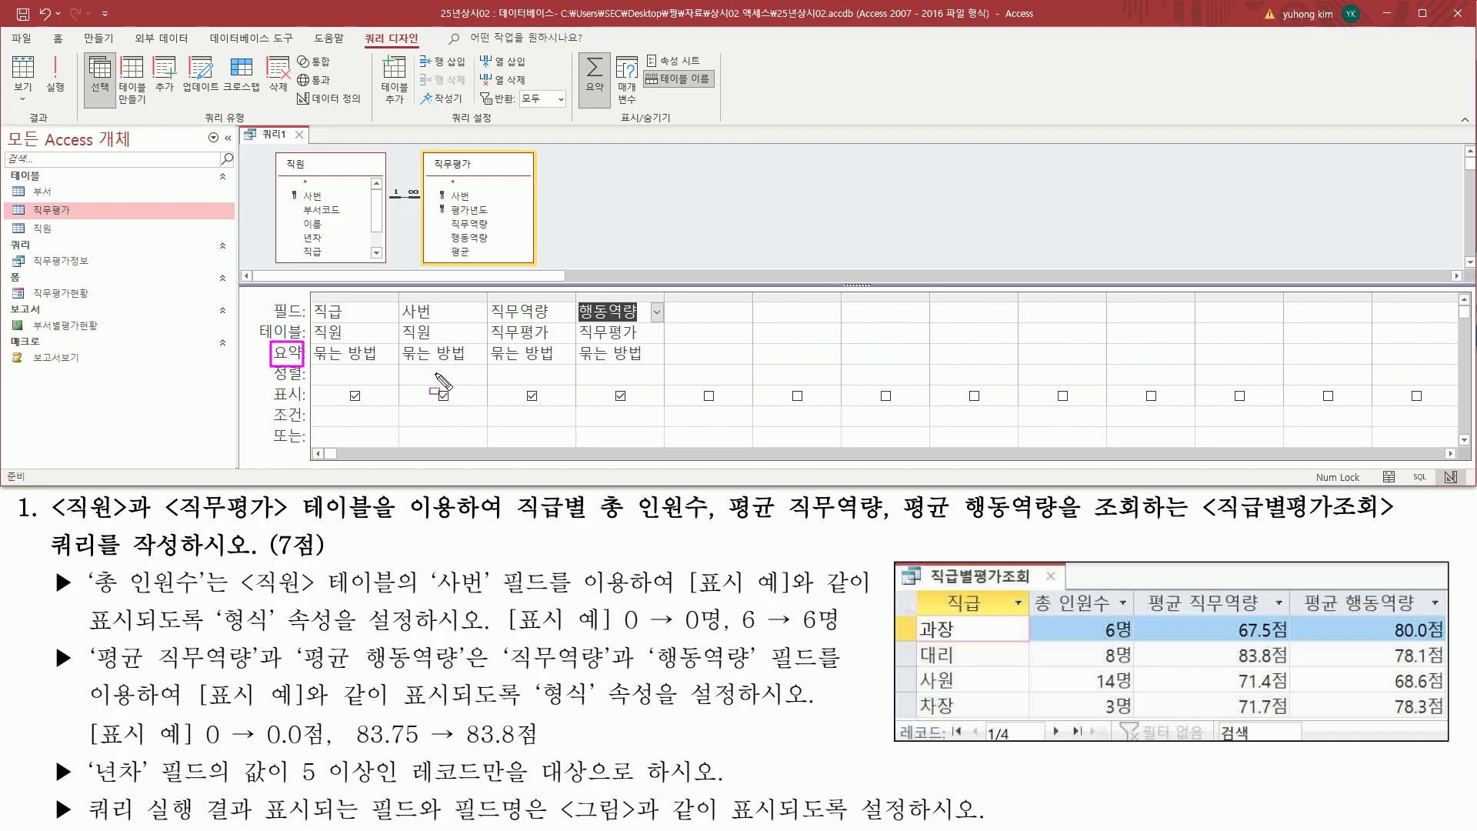
{"action": "mouse_move", "coordinate": [516, 522]}
{"action": "left_mouse_down"}
{"action": "mouse_move", "coordinate": [589, 523]}
{"action": "mouse_move", "coordinate": [590, 504]}
{"action": "mouse_move", "coordinate": [516, 522]}
{"action": "left_mouse_up"}
{"action": "mouse_move", "coordinate": [312, 321]}
{"action": "left_mouse_down"}
{"action": "mouse_move", "coordinate": [314, 300]}
{"action": "mouse_move", "coordinate": [351, 321]}
{"action": "mouse_move", "coordinate": [317, 363]}
{"action": "mouse_move", "coordinate": [383, 363]}
{"action": "left_mouse_up"}
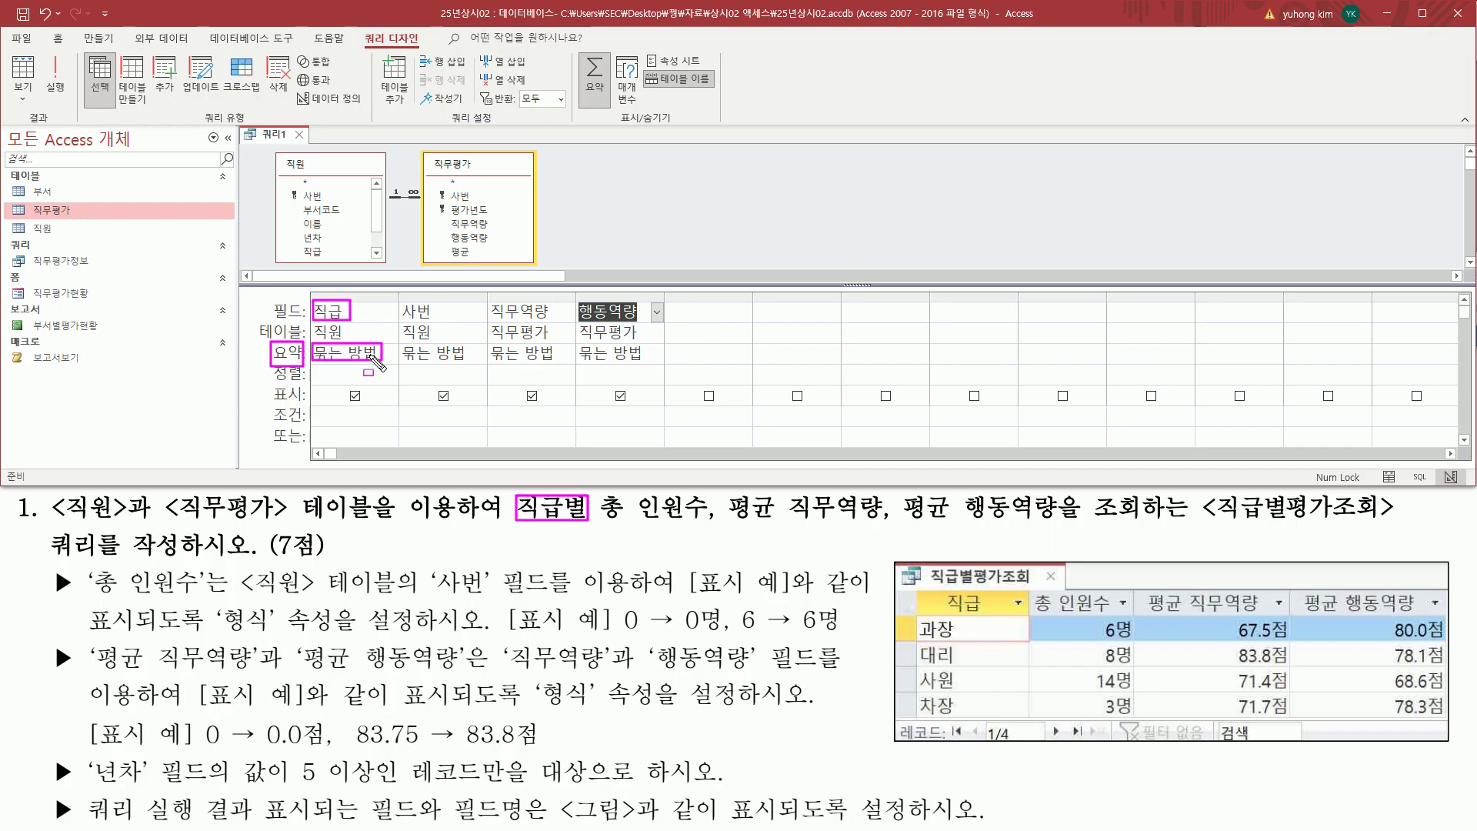
{"action": "mouse_move", "coordinate": [403, 315]}
{"action": "left_mouse_down"}
{"action": "mouse_move", "coordinate": [435, 300]}
{"action": "mouse_move", "coordinate": [402, 321]}
{"action": "left_mouse_up"}
{"action": "left_click_drag", "start_coordinate": [1033, 612], "coordinate": [1112, 613]}
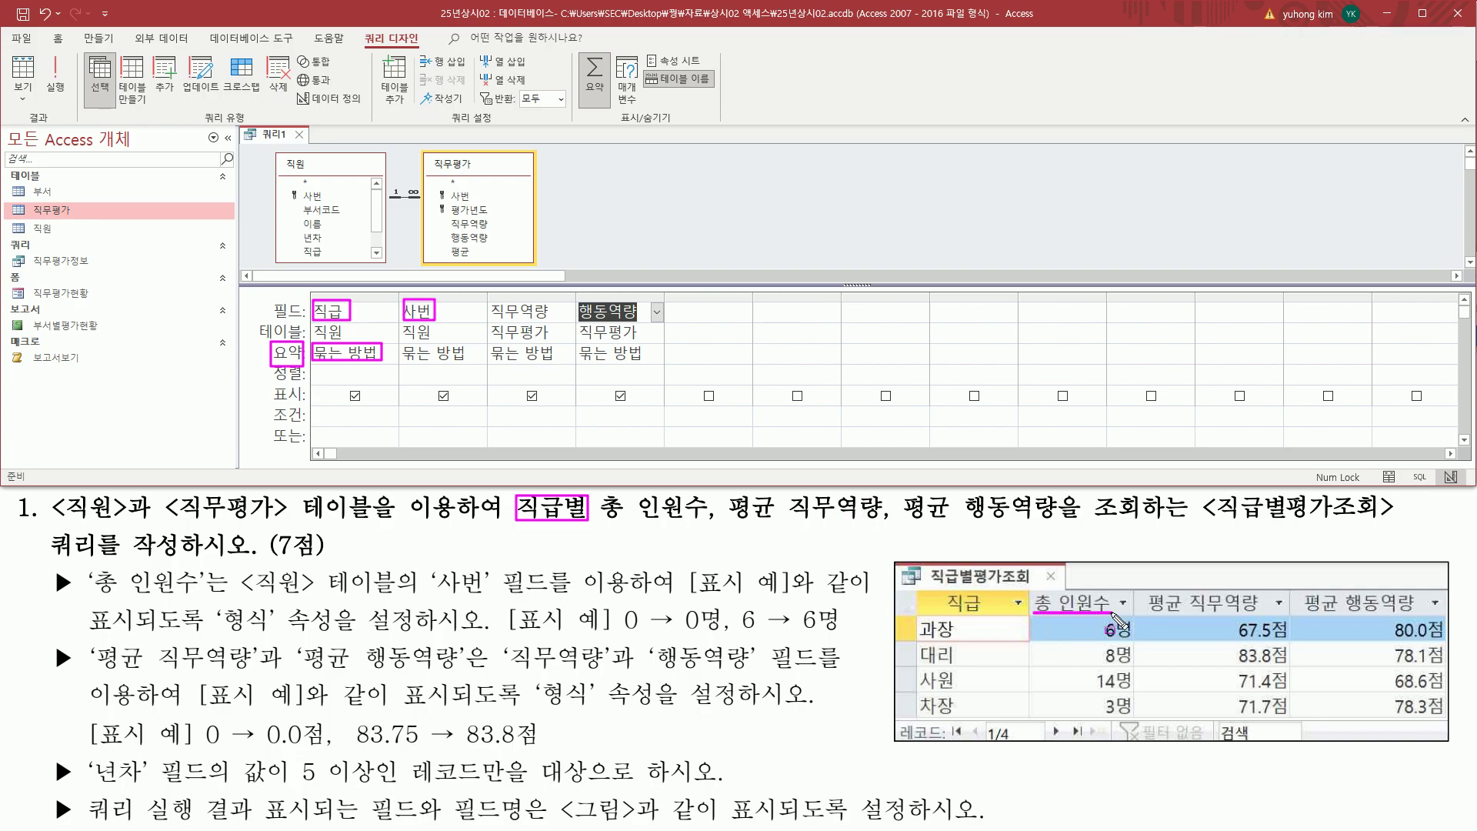
{"action": "left_click_drag", "start_coordinate": [443, 365], "coordinate": [451, 372]}
{"action": "key", "text": "Escape"}
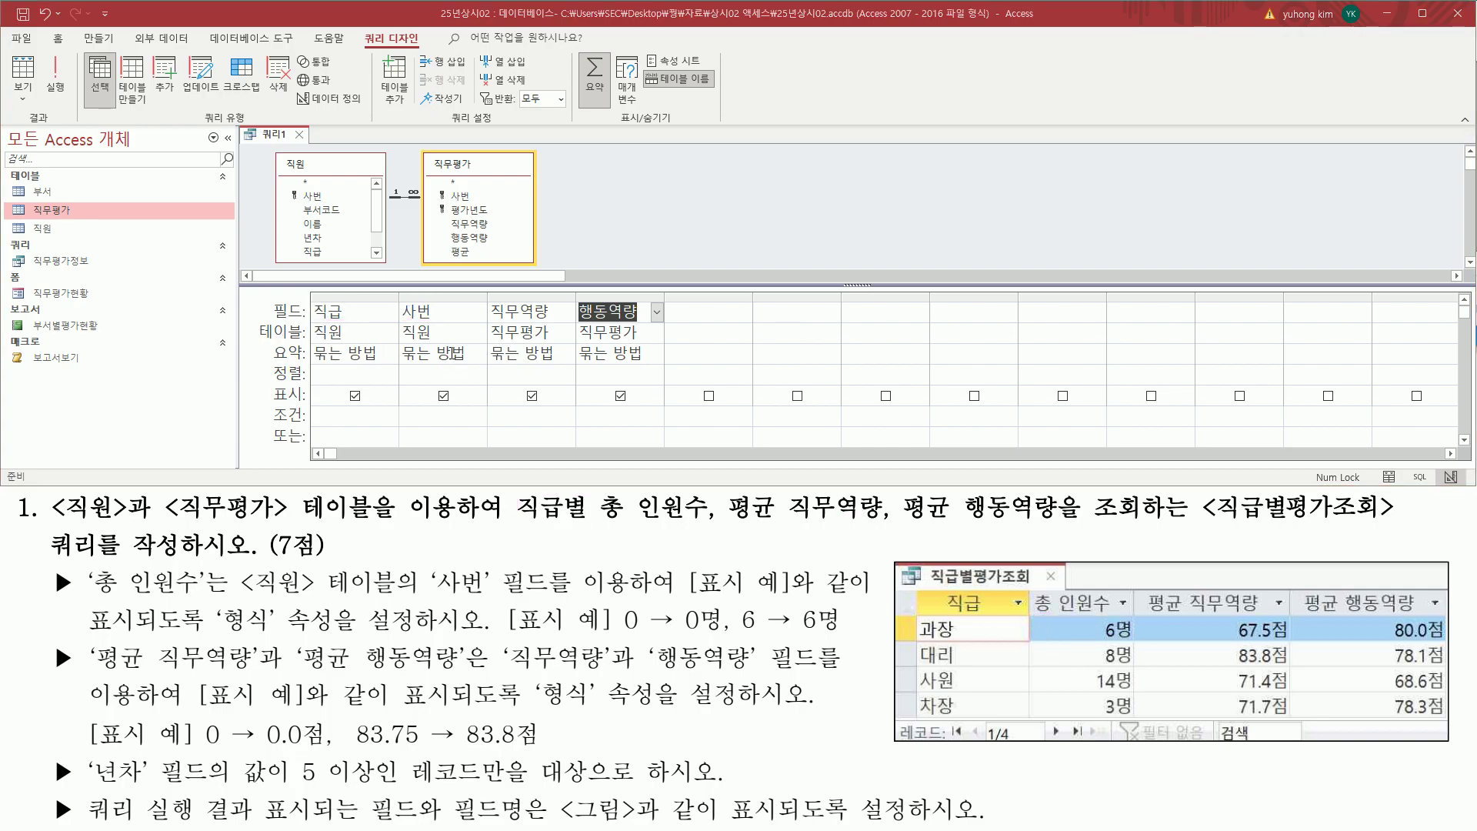
- Set the summary function of the 사번 column to 개수
{"action": "left_click", "coordinate": [478, 357]}
{"action": "left_click", "coordinate": [479, 355]}
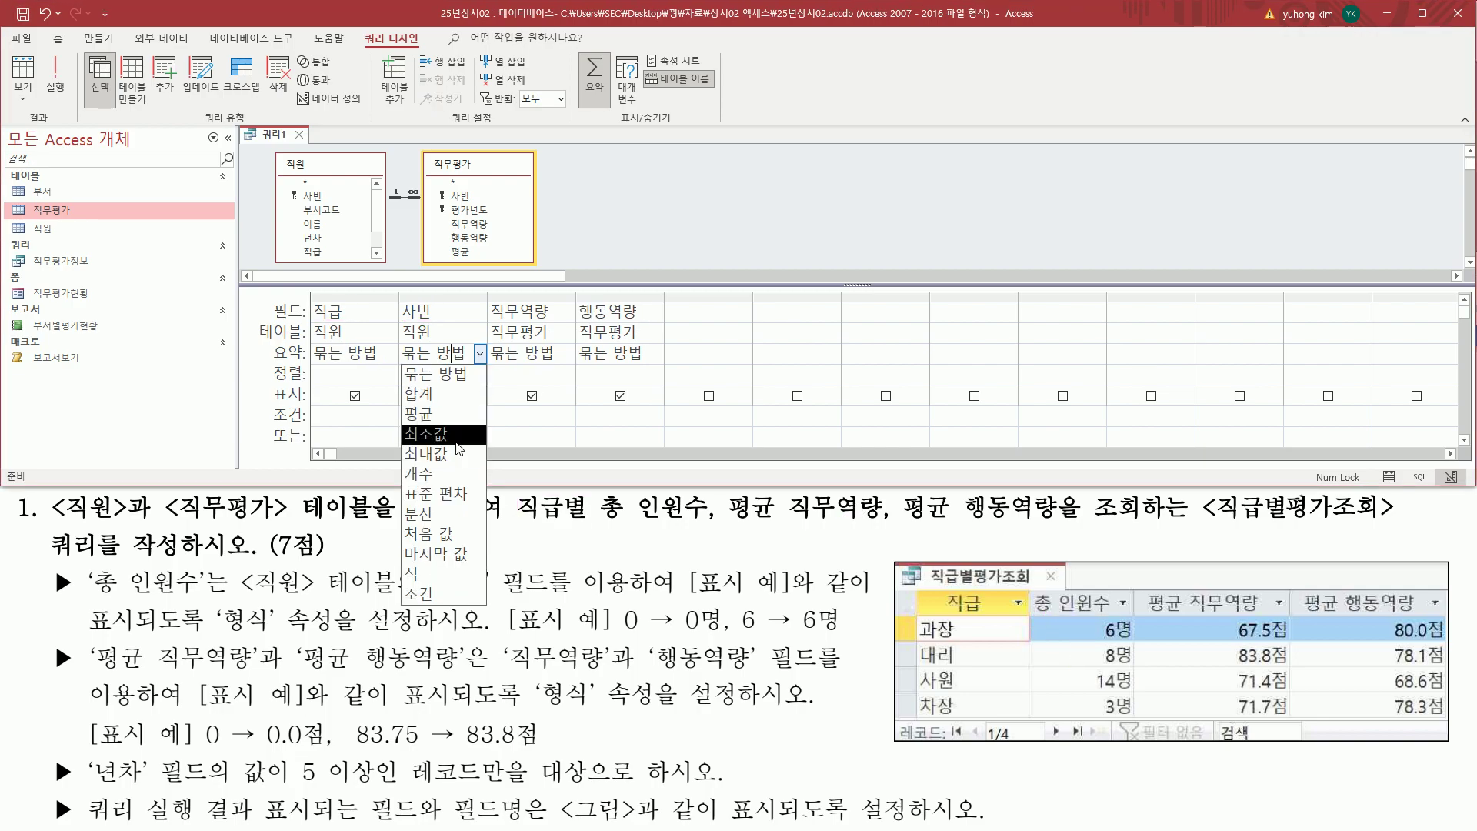
{"action": "left_click", "coordinate": [454, 474]}
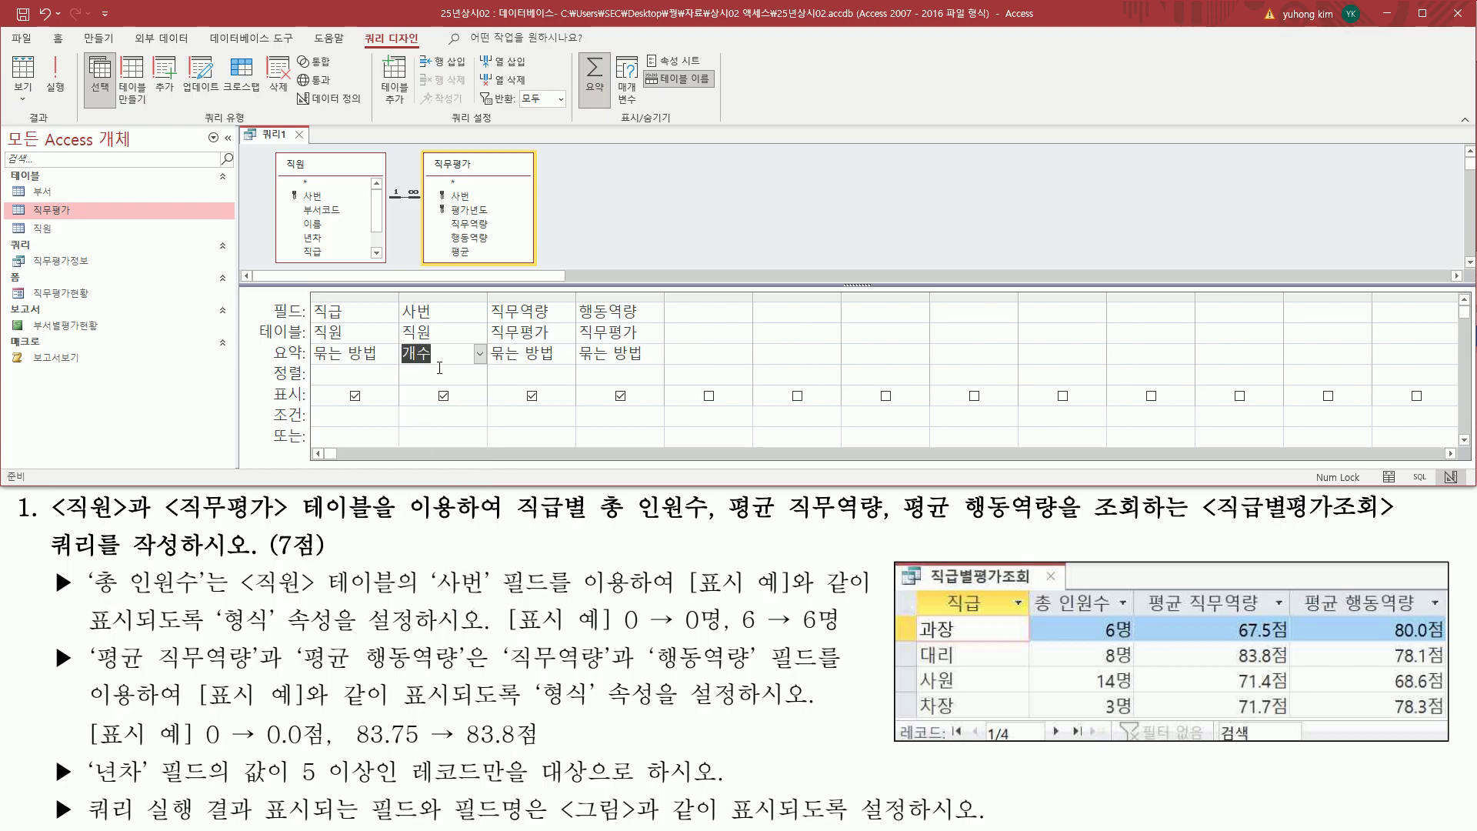
- Set the summary function of both the 직무역량 and 행동역량 columns to 평균
{"action": "mouse_move", "coordinate": [492, 302]}
{"action": "left_mouse_down"}
{"action": "mouse_move", "coordinate": [574, 338]}
{"action": "mouse_move", "coordinate": [677, 331]}
{"action": "left_mouse_up"}
{"action": "key", "text": "Escape"}
{"action": "left_click", "coordinate": [568, 353]}
{"action": "left_click", "coordinate": [553, 416]}
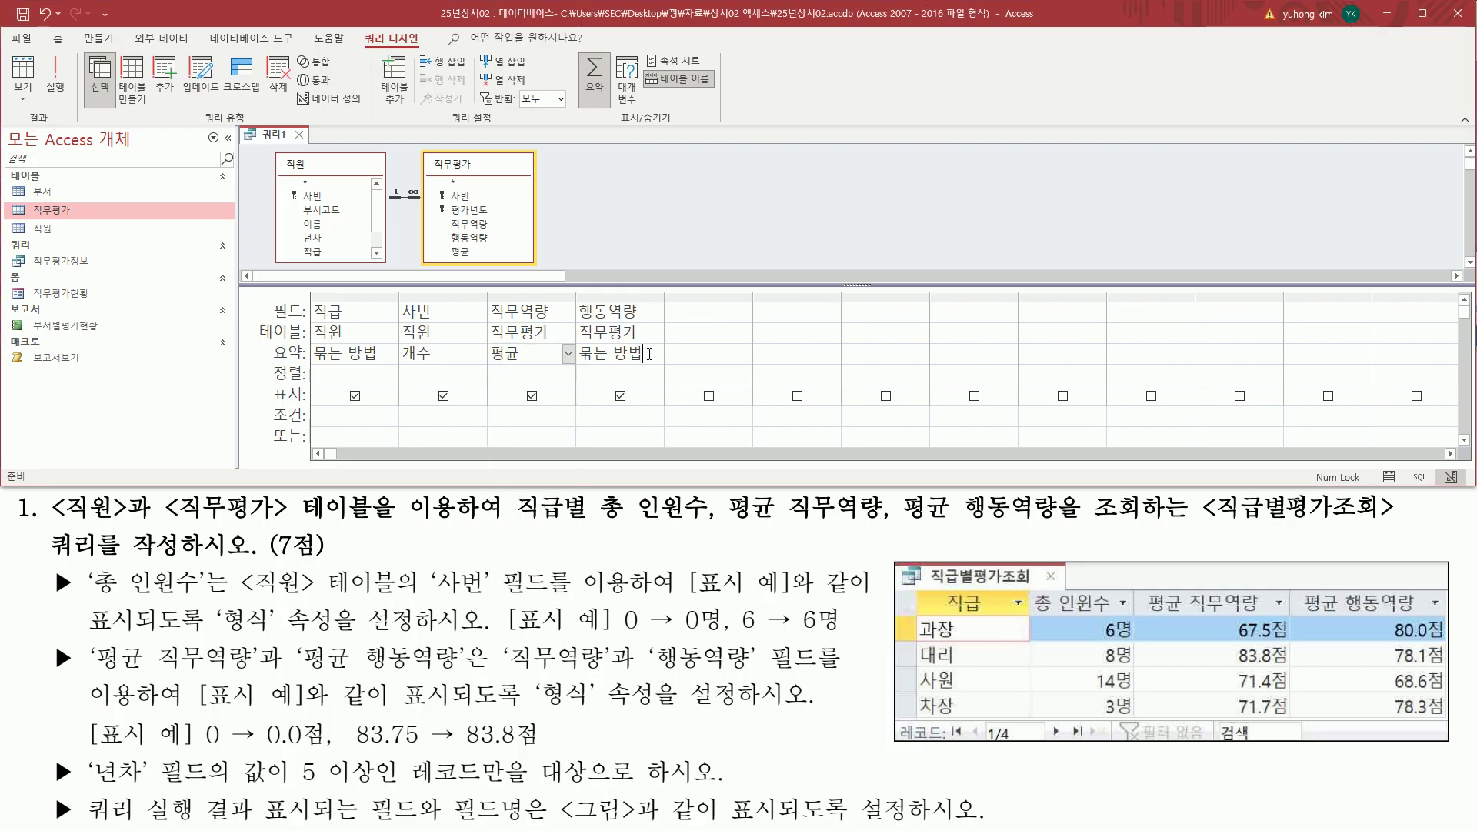
{"action": "left_click", "coordinate": [657, 355]}
{"action": "left_click", "coordinate": [623, 415]}
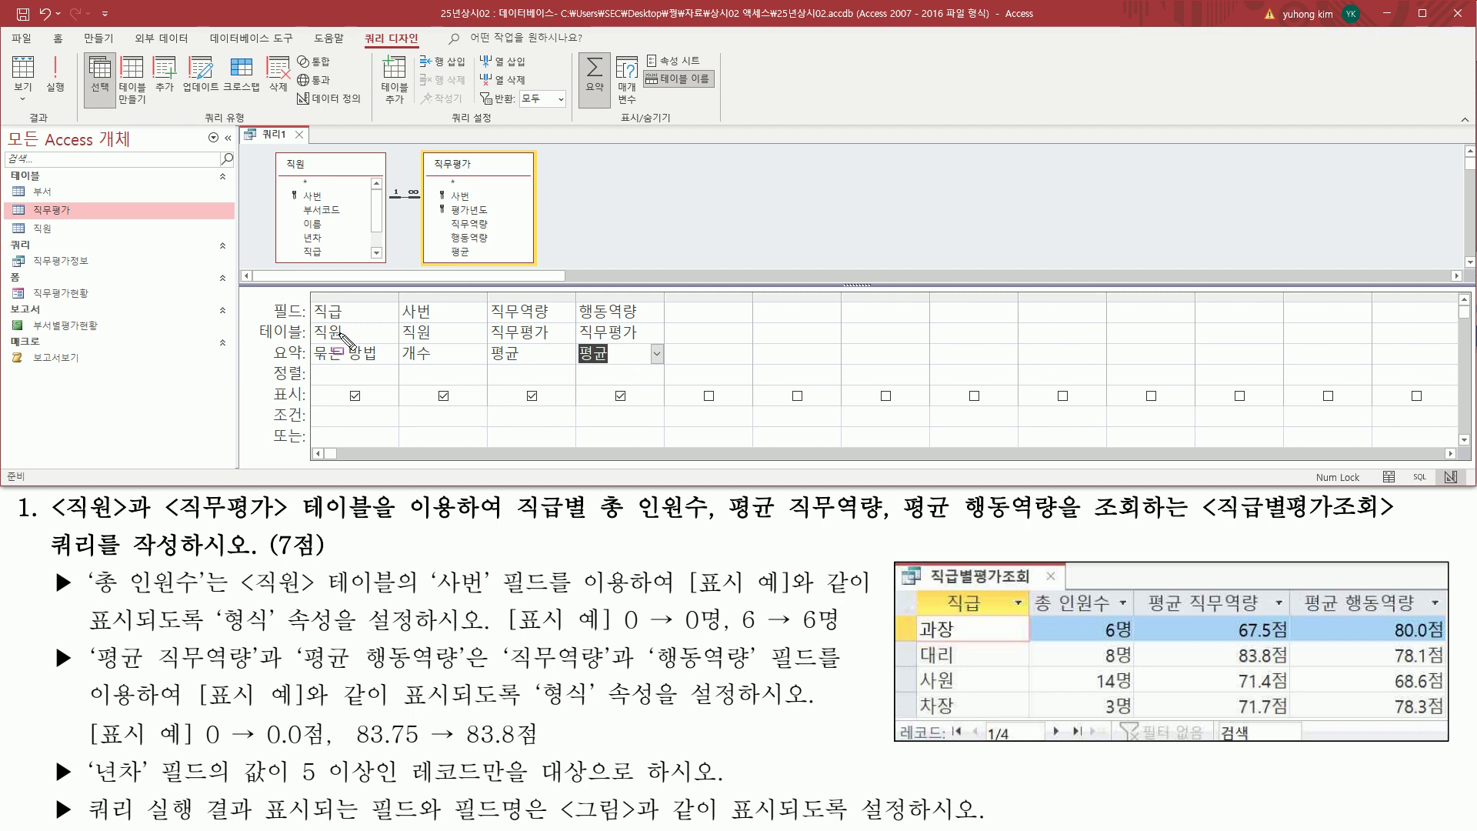
{"action": "mouse_move", "coordinate": [310, 301]}
{"action": "left_mouse_down"}
{"action": "mouse_move", "coordinate": [354, 321]}
{"action": "mouse_move", "coordinate": [339, 360]}
{"action": "mouse_move", "coordinate": [626, 366]}
{"action": "left_mouse_up"}
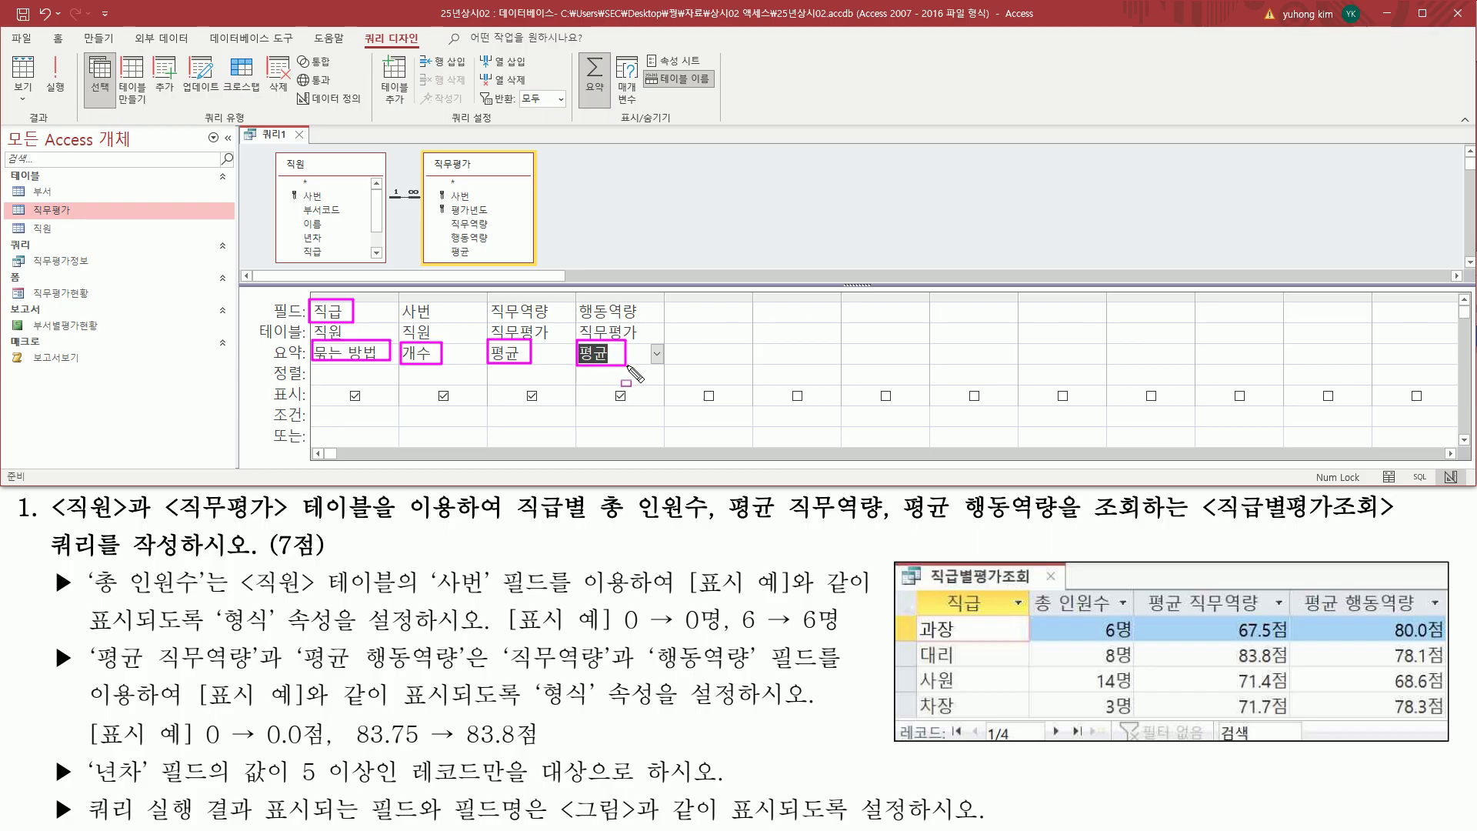
{"action": "left_click_drag", "start_coordinate": [1029, 590], "coordinate": [1126, 626]}
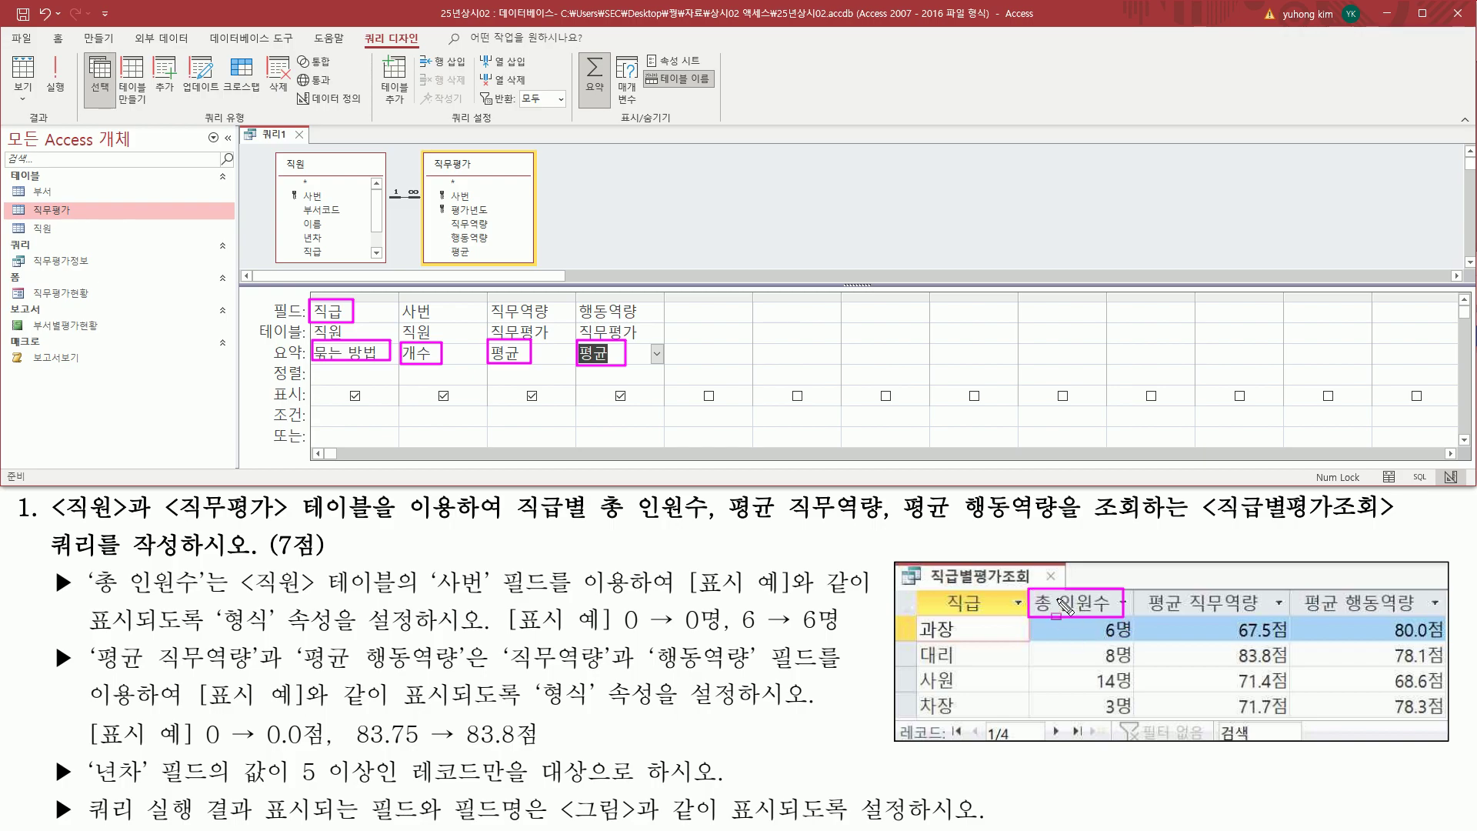
{"action": "left_click_drag", "start_coordinate": [1054, 598], "coordinate": [1062, 613]}
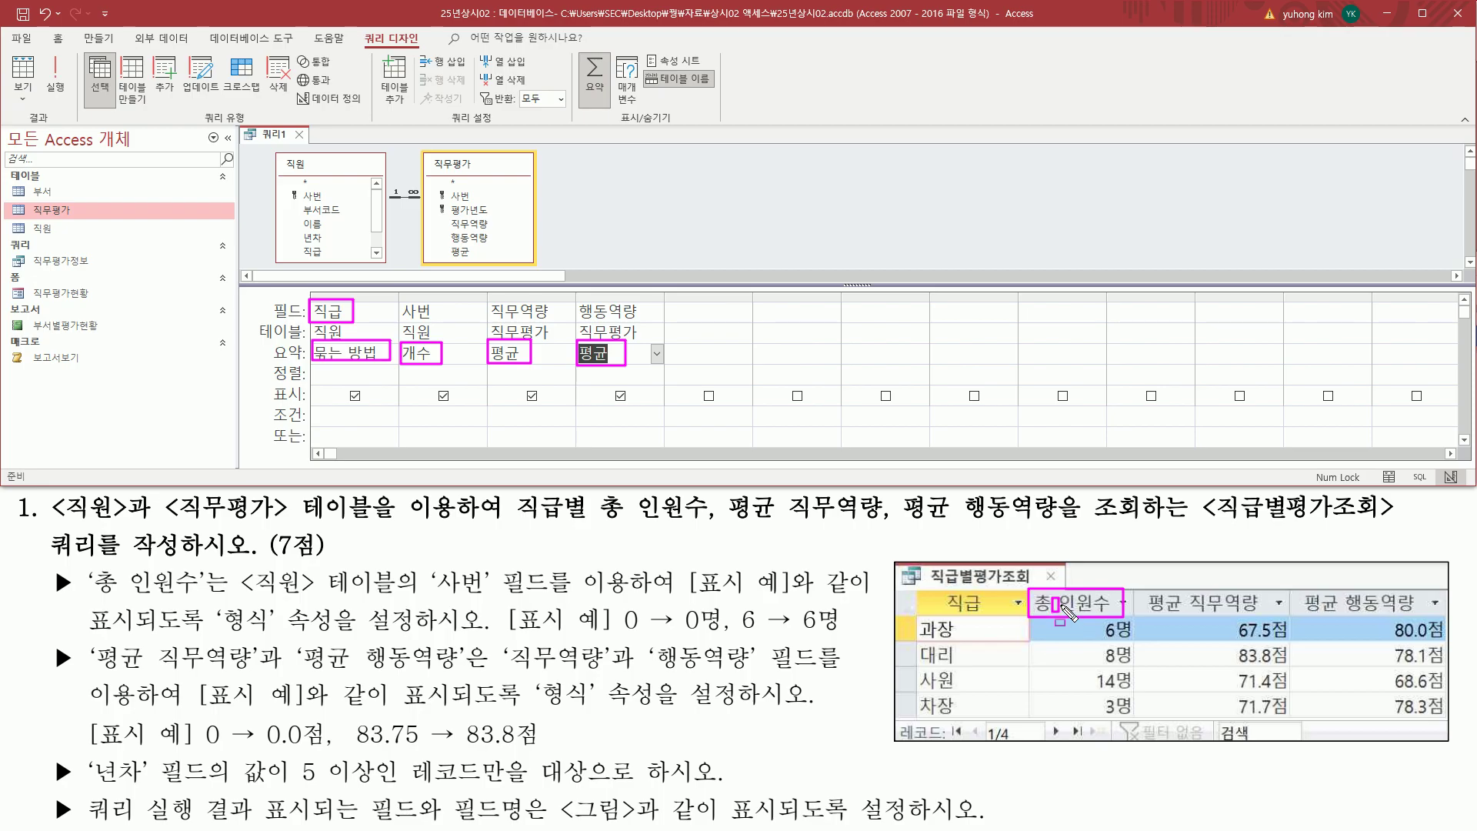
{"action": "key", "text": "Escape"}
- Give the 사번 column the display name 총 인원수 and widen it so the whole expression fits
{"action": "left_click", "coordinate": [447, 315]}
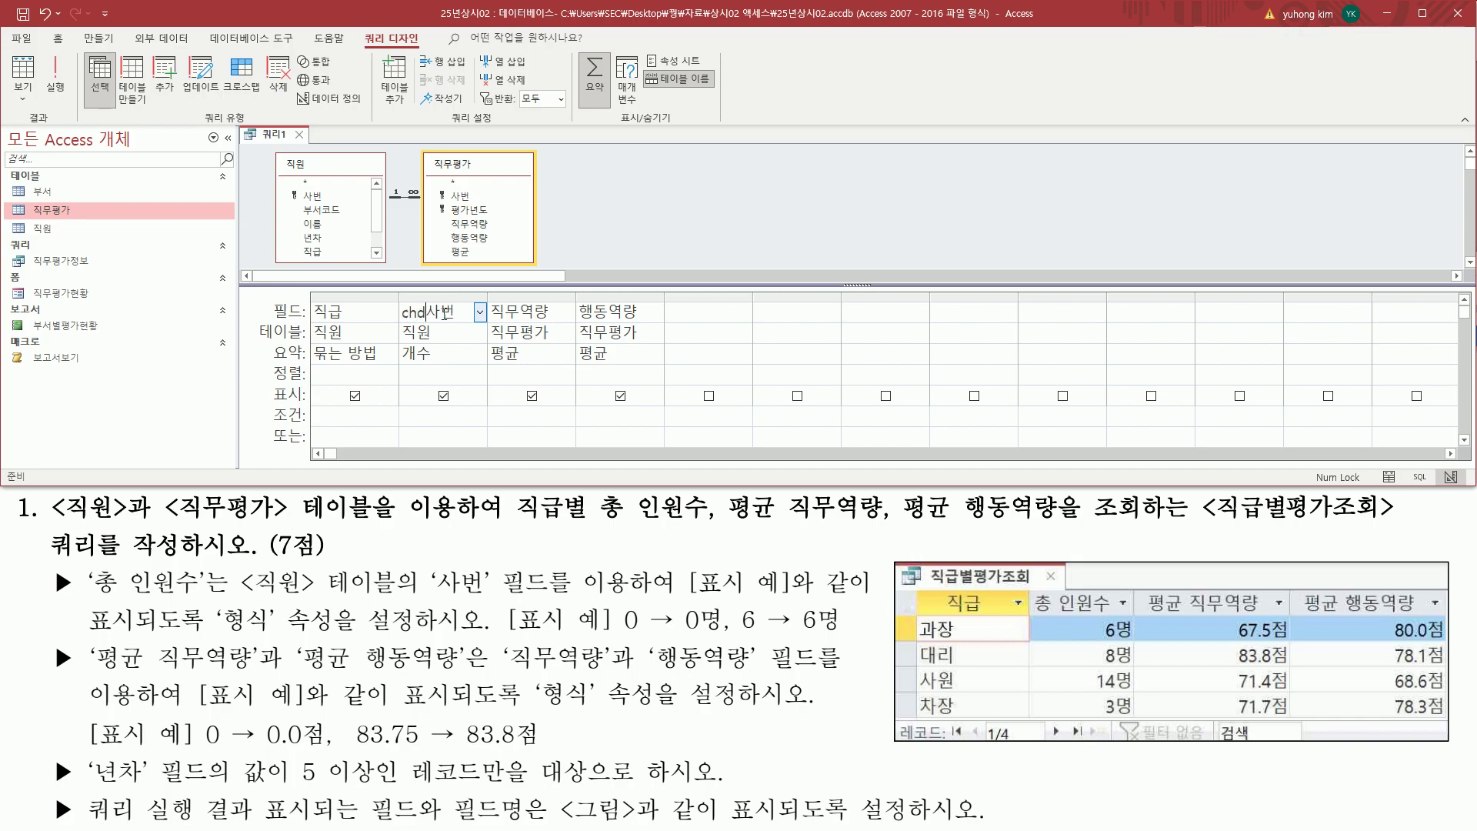
{"action": "type", "text": "초 인원ㅅ"}
{"action": "key", "text": "BackSpace"}
{"action": "key", "text": "BackSpace"}
{"action": "key", "text": "BackSpace"}
{"action": "type", "text": "우인원ㅅㅜ:"}
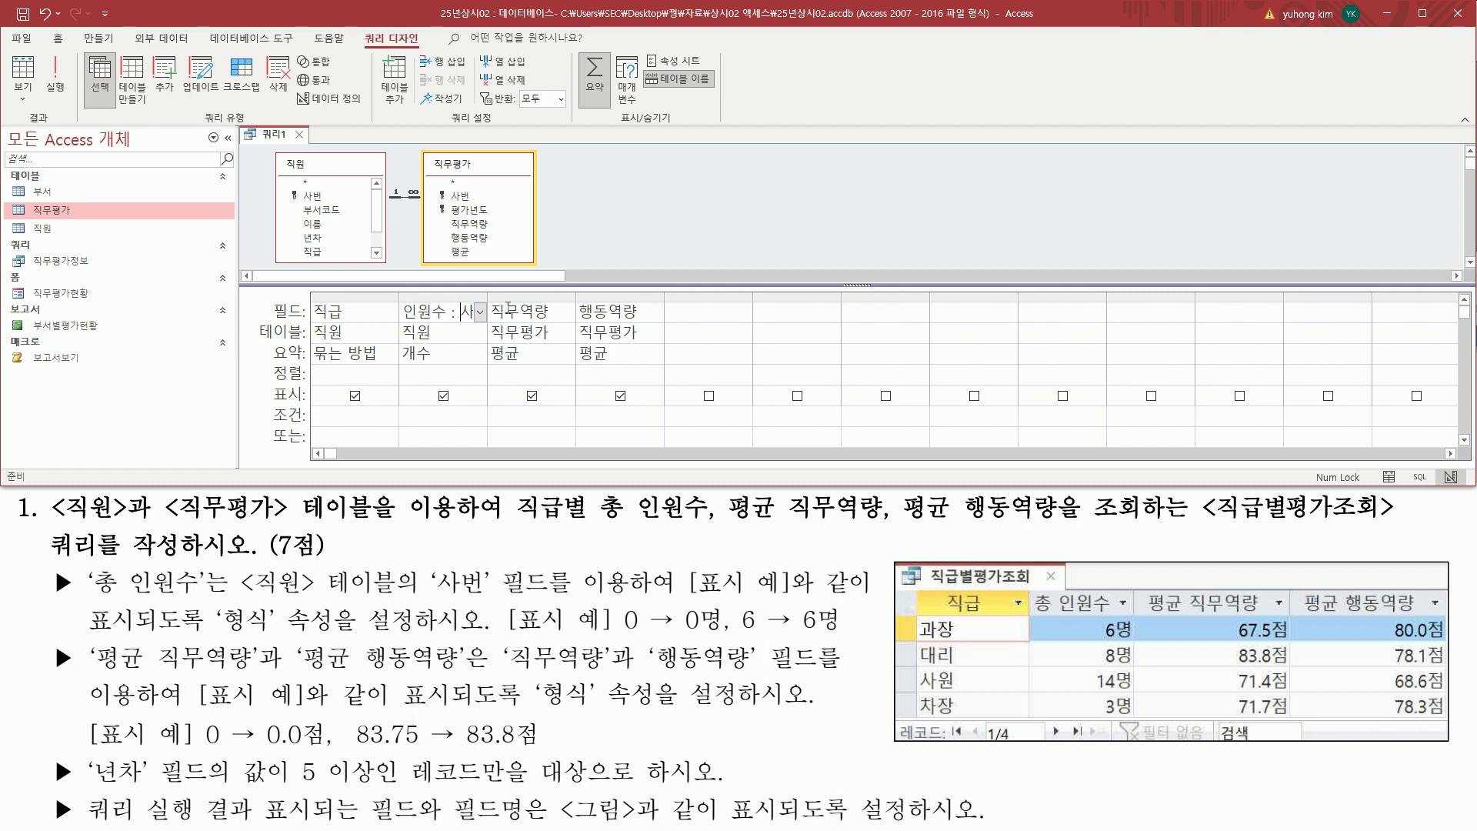
{"action": "left_click_drag", "start_coordinate": [487, 297], "coordinate": [533, 296]}
{"action": "mouse_move", "coordinate": [400, 323]}
{"action": "left_mouse_down"}
{"action": "mouse_move", "coordinate": [454, 323]}
{"action": "mouse_move", "coordinate": [477, 304]}
{"action": "mouse_move", "coordinate": [468, 321]}
{"action": "mouse_move", "coordinate": [681, 321]}
{"action": "left_mouse_up"}
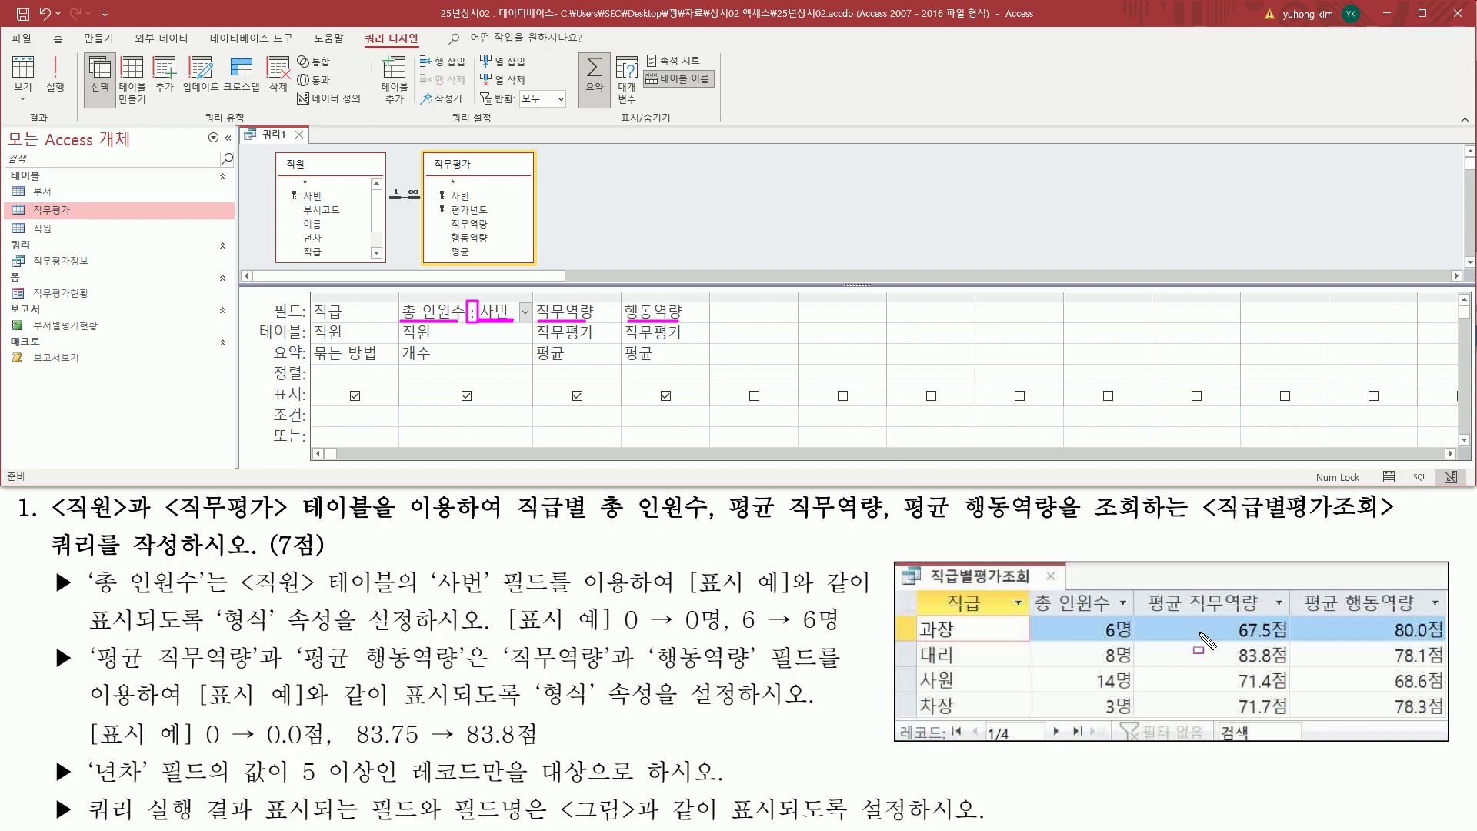
{"action": "left_click_drag", "start_coordinate": [1144, 613], "coordinate": [1417, 613]}
{"action": "mouse_move", "coordinate": [1189, 608]}
{"action": "left_mouse_down"}
{"action": "mouse_move", "coordinate": [1183, 594]}
{"action": "mouse_move", "coordinate": [1189, 612]}
{"action": "left_mouse_up"}
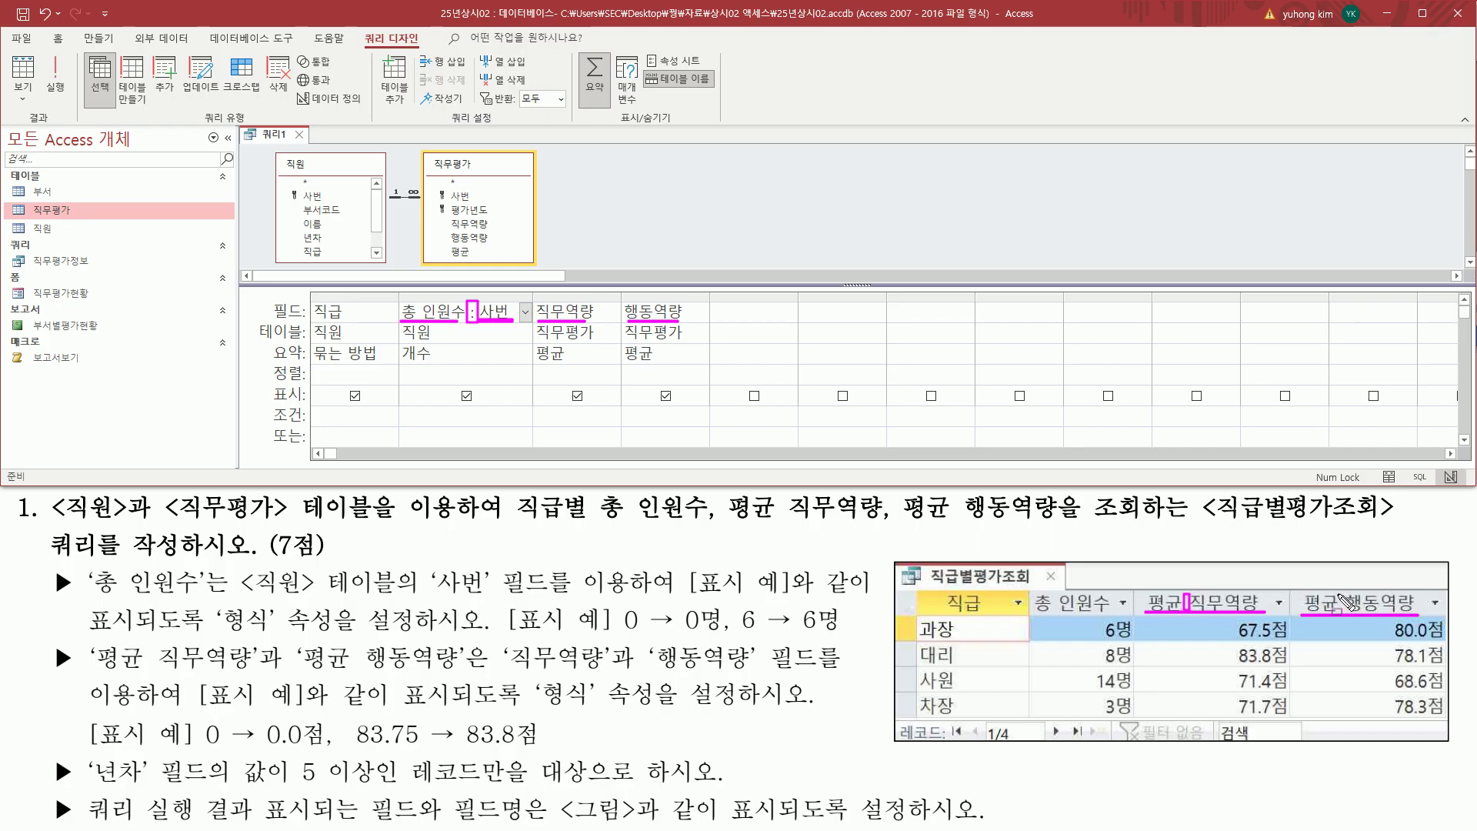
{"action": "key", "text": "Escape"}
- Widen the 직무역량 column and give it the display name 평균 직무역량
{"action": "left_click", "coordinate": [565, 313]}
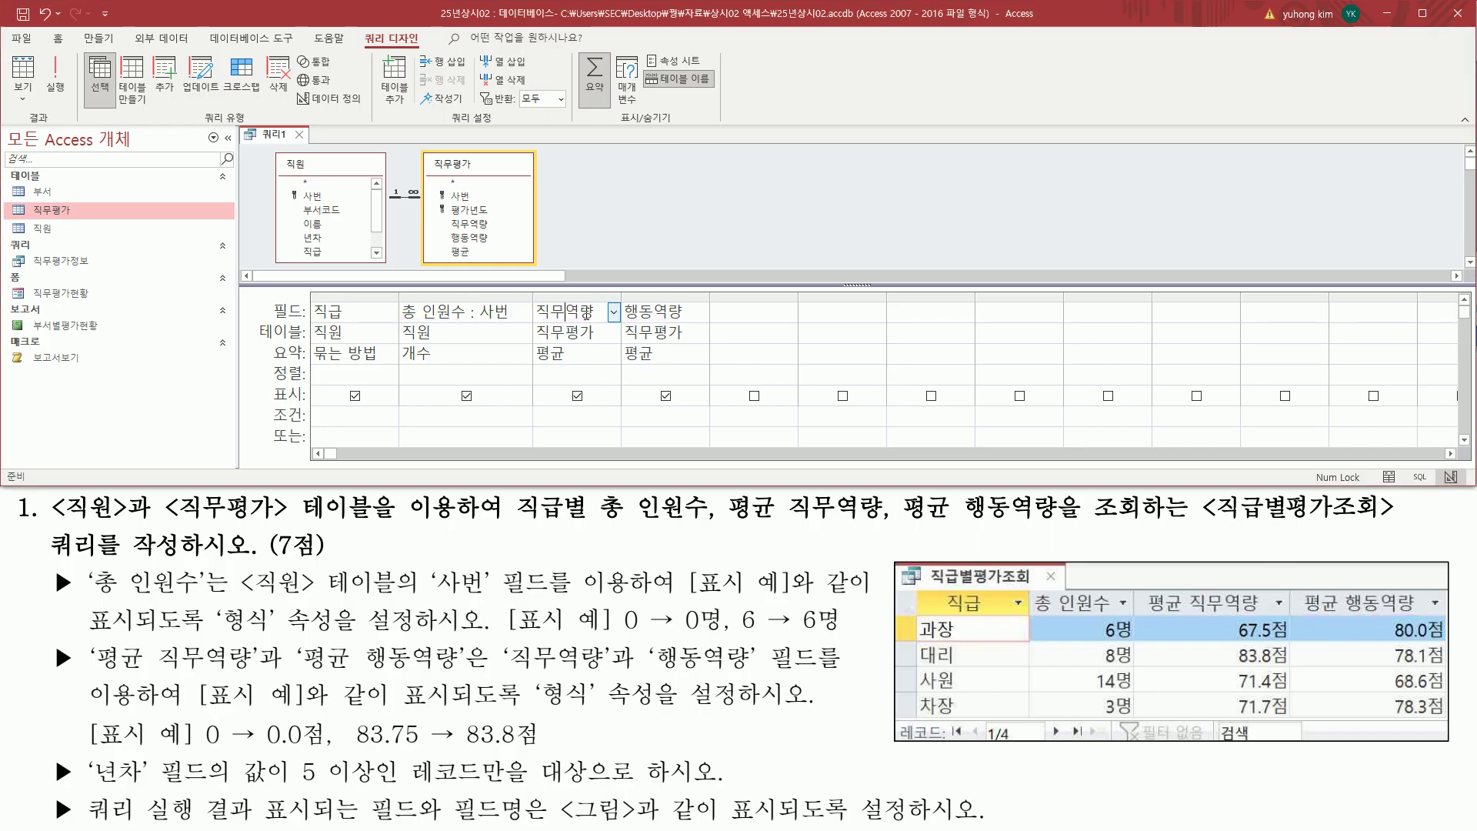
{"action": "left_click_drag", "start_coordinate": [621, 297], "coordinate": [690, 297]}
{"action": "type", "text": "평균 직무"}
{"action": "type", "text": "역량"}
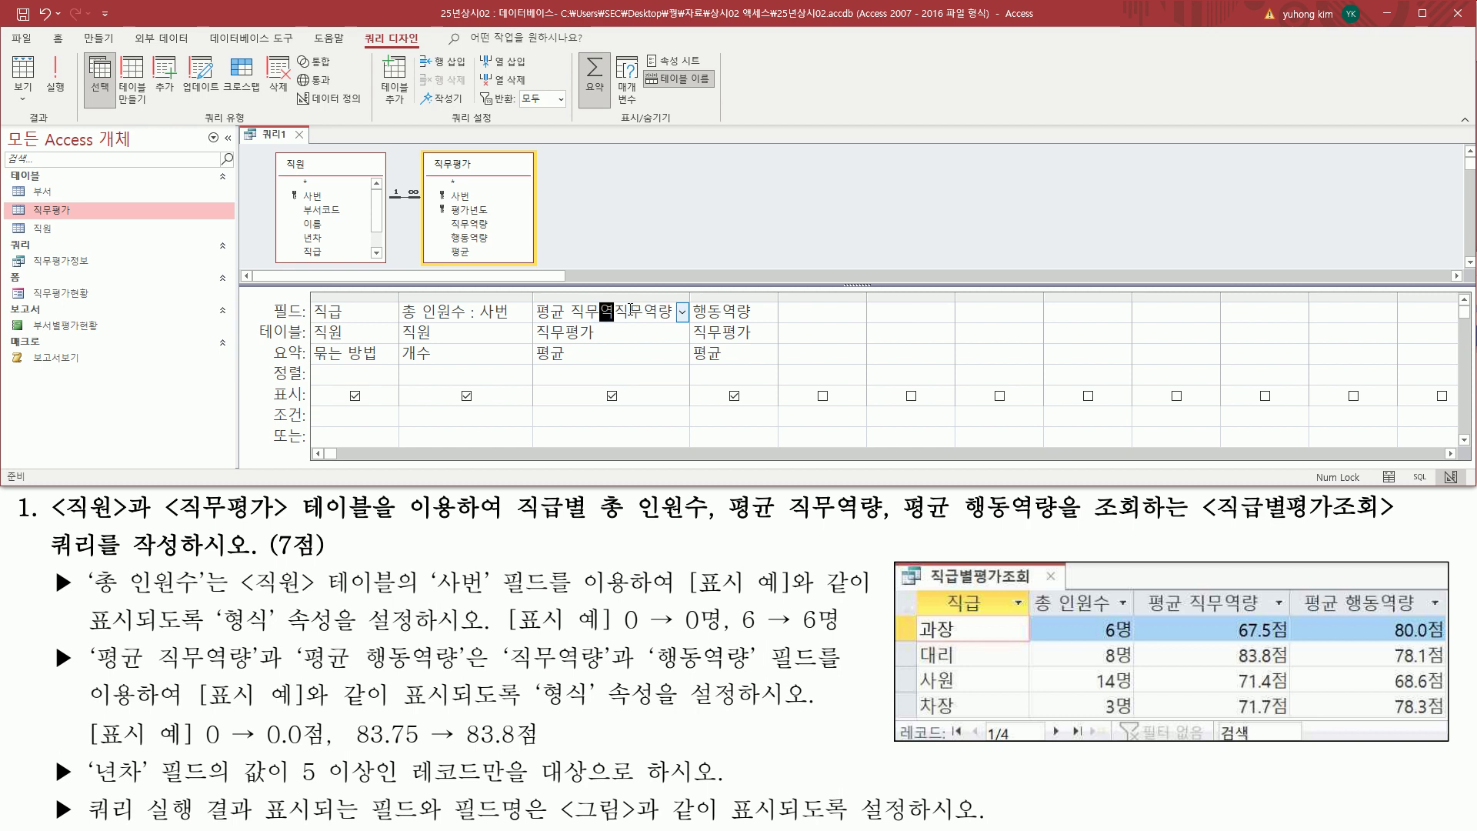
{"action": "type", "text": ":"}
- Widen the last two columns and give the 행동역량 column the display name 평균 행동역량
{"action": "left_click", "coordinate": [722, 312]}
{"action": "left_click_drag", "start_coordinate": [689, 299], "coordinate": [701, 300]}
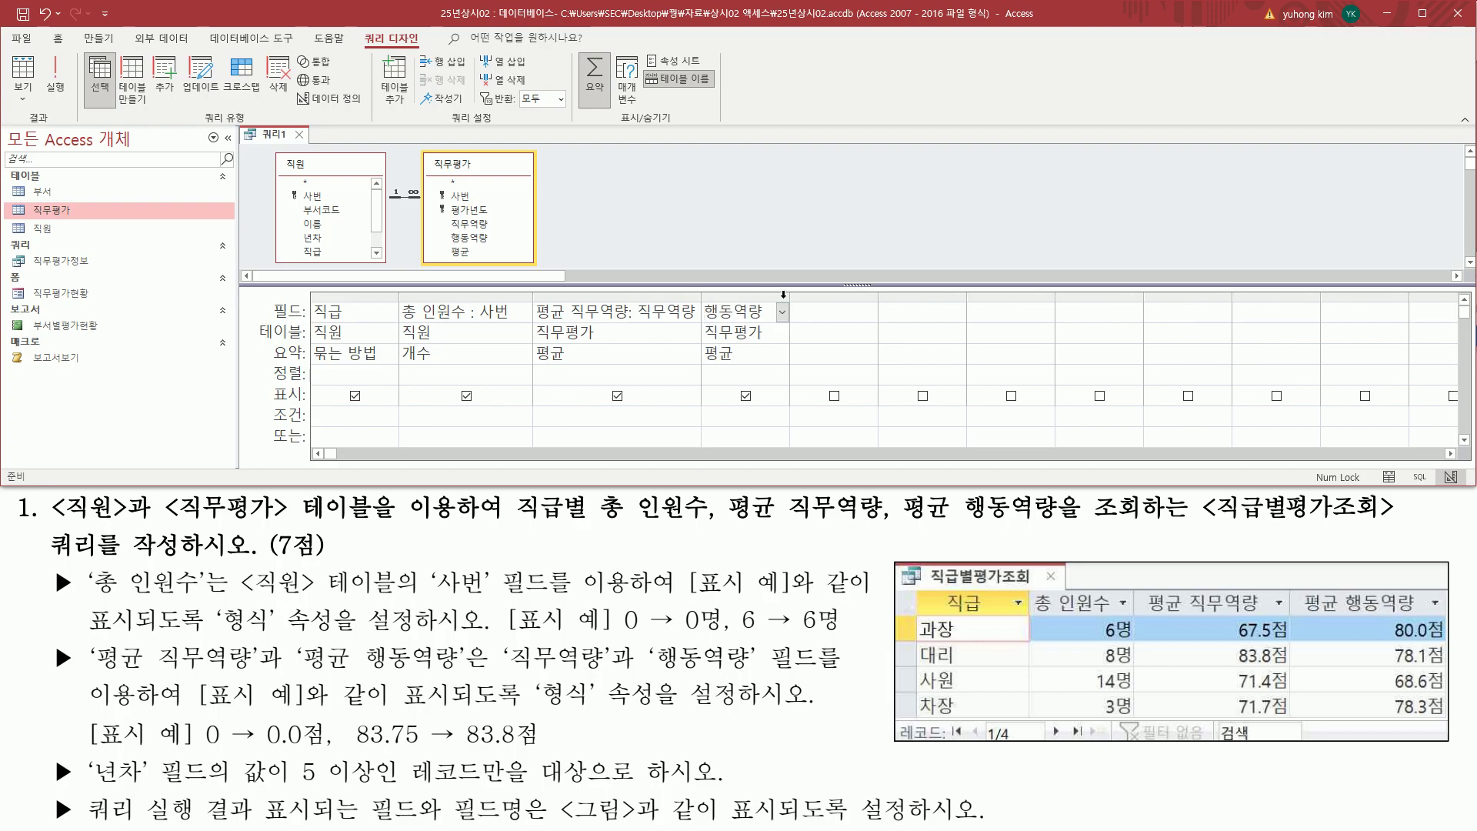
{"action": "left_click_drag", "start_coordinate": [790, 294], "coordinate": [885, 297]}
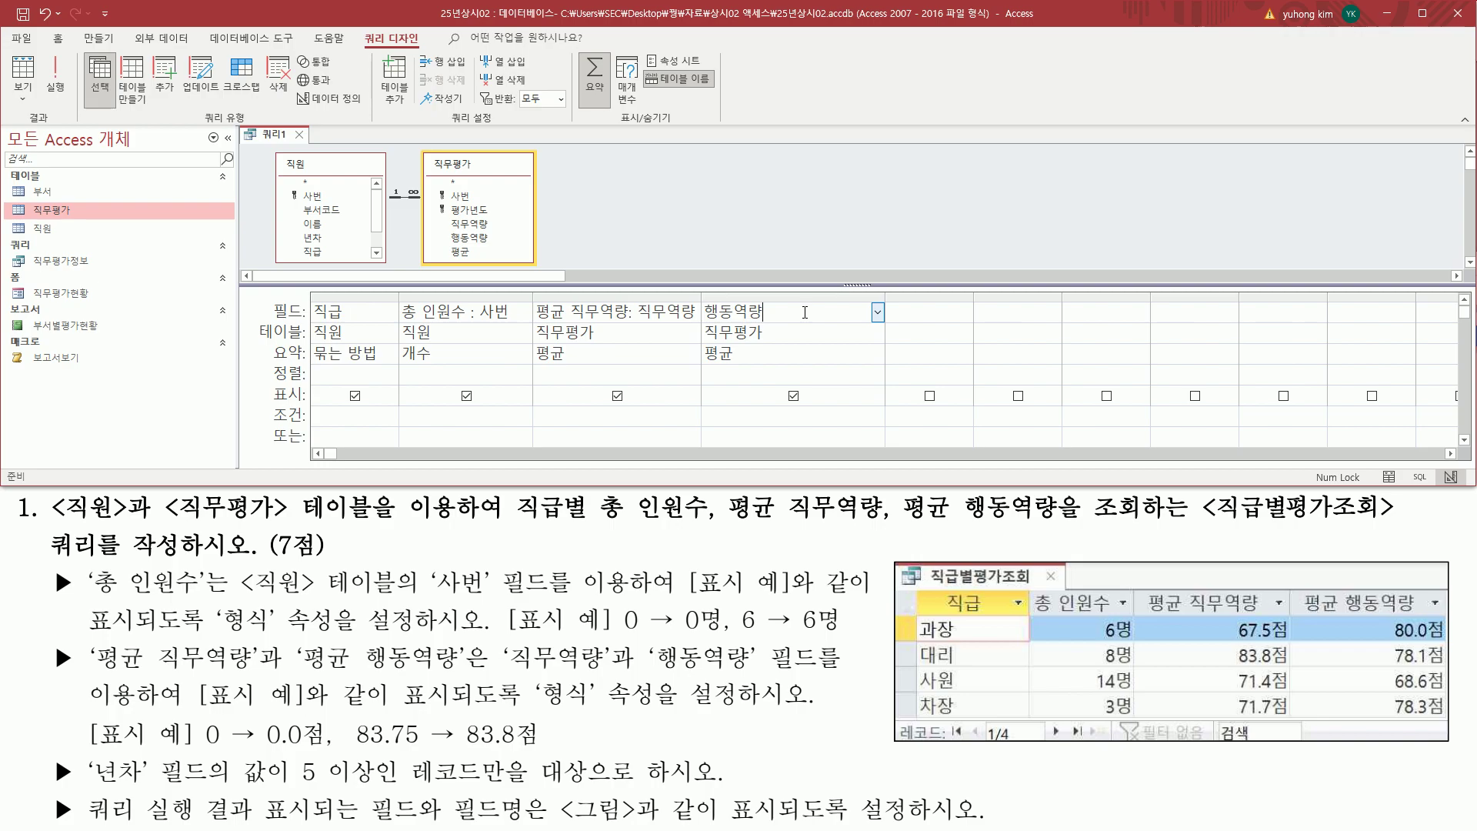
{"action": "type", "text": "ㅍ"}
{"action": "type", "text": "균 "}
{"action": "type", "text": "행동역량"}
{"action": "type", "text": ":행동역량"}
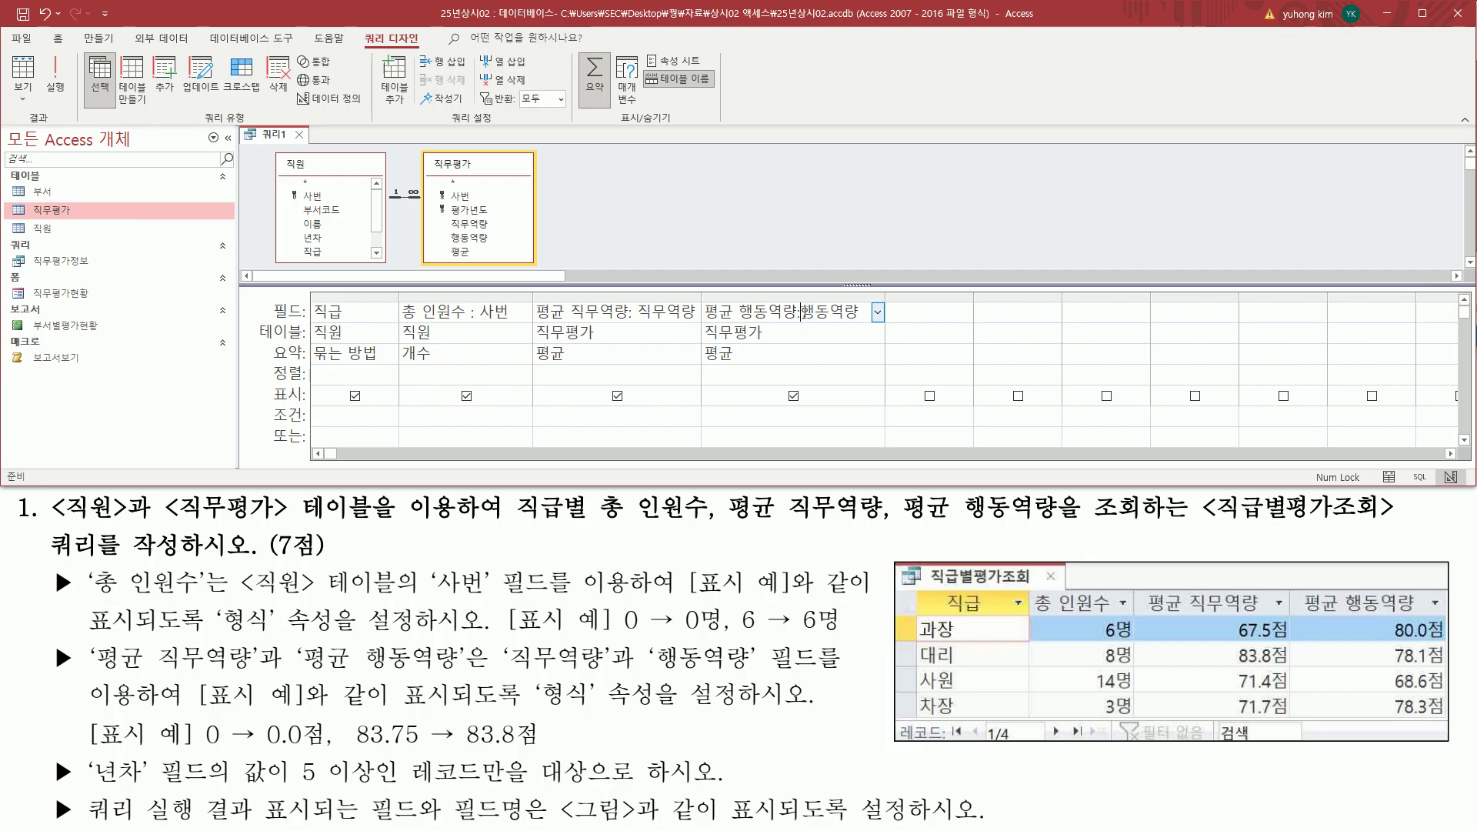
{"action": "left_click", "coordinate": [823, 337]}
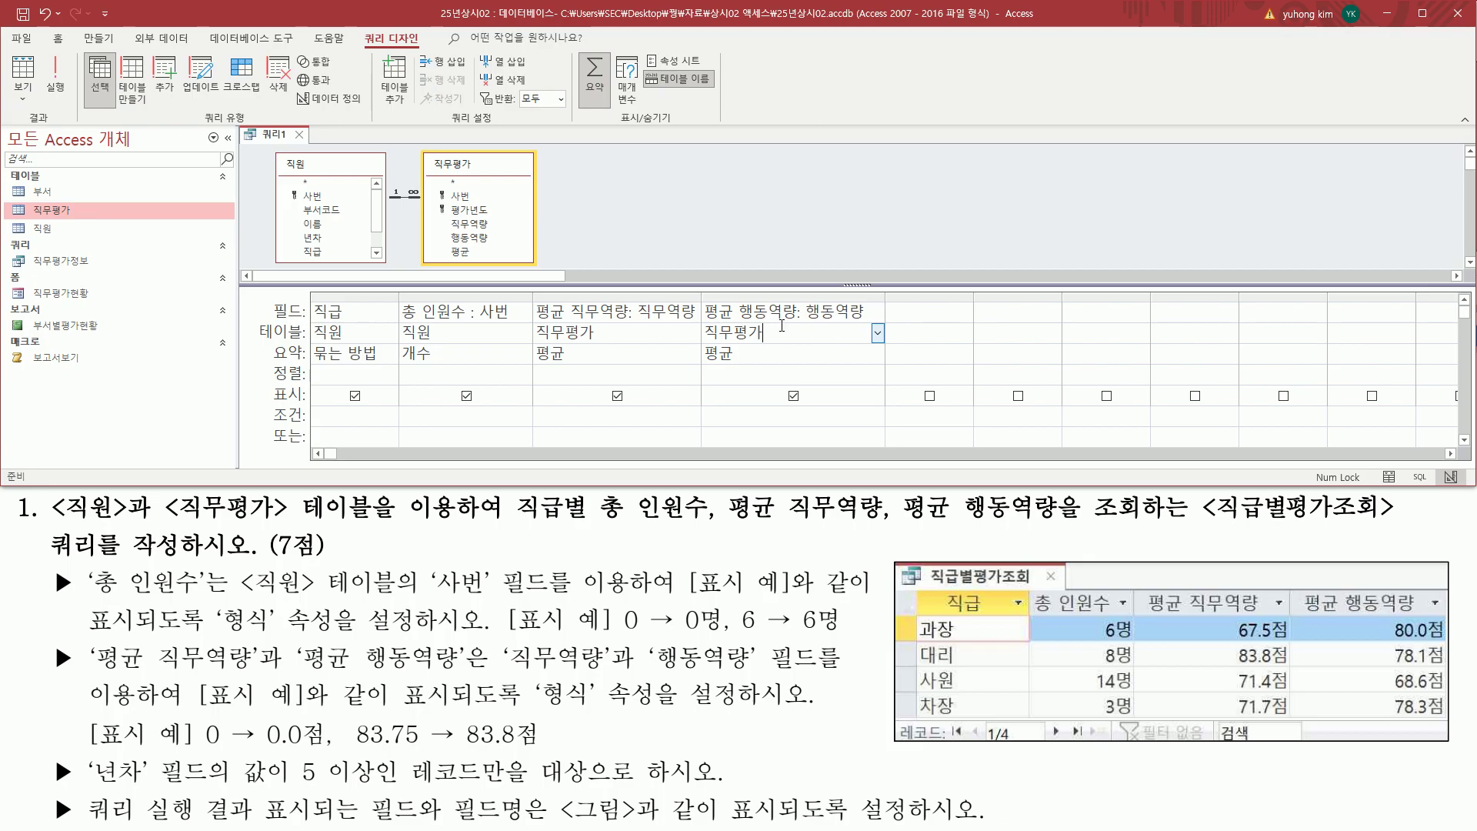
{"action": "left_click_drag", "start_coordinate": [51, 568], "coordinate": [77, 596]}
{"action": "mouse_move", "coordinate": [93, 594]}
{"action": "left_mouse_down"}
{"action": "mouse_move", "coordinate": [485, 597]}
{"action": "mouse_move", "coordinate": [545, 569]}
{"action": "left_mouse_up"}
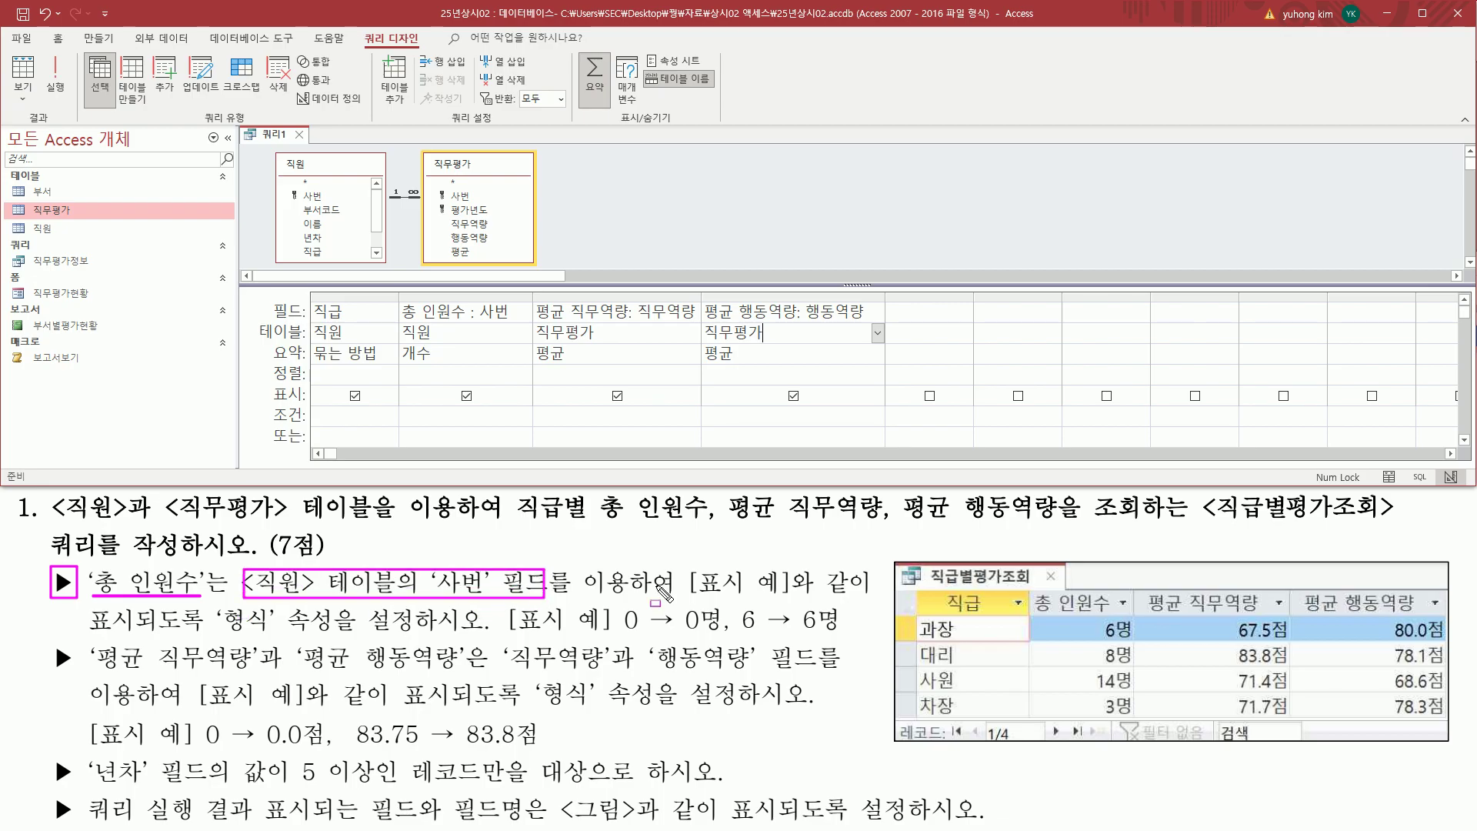
{"action": "left_click_drag", "start_coordinate": [683, 594], "coordinate": [785, 594]}
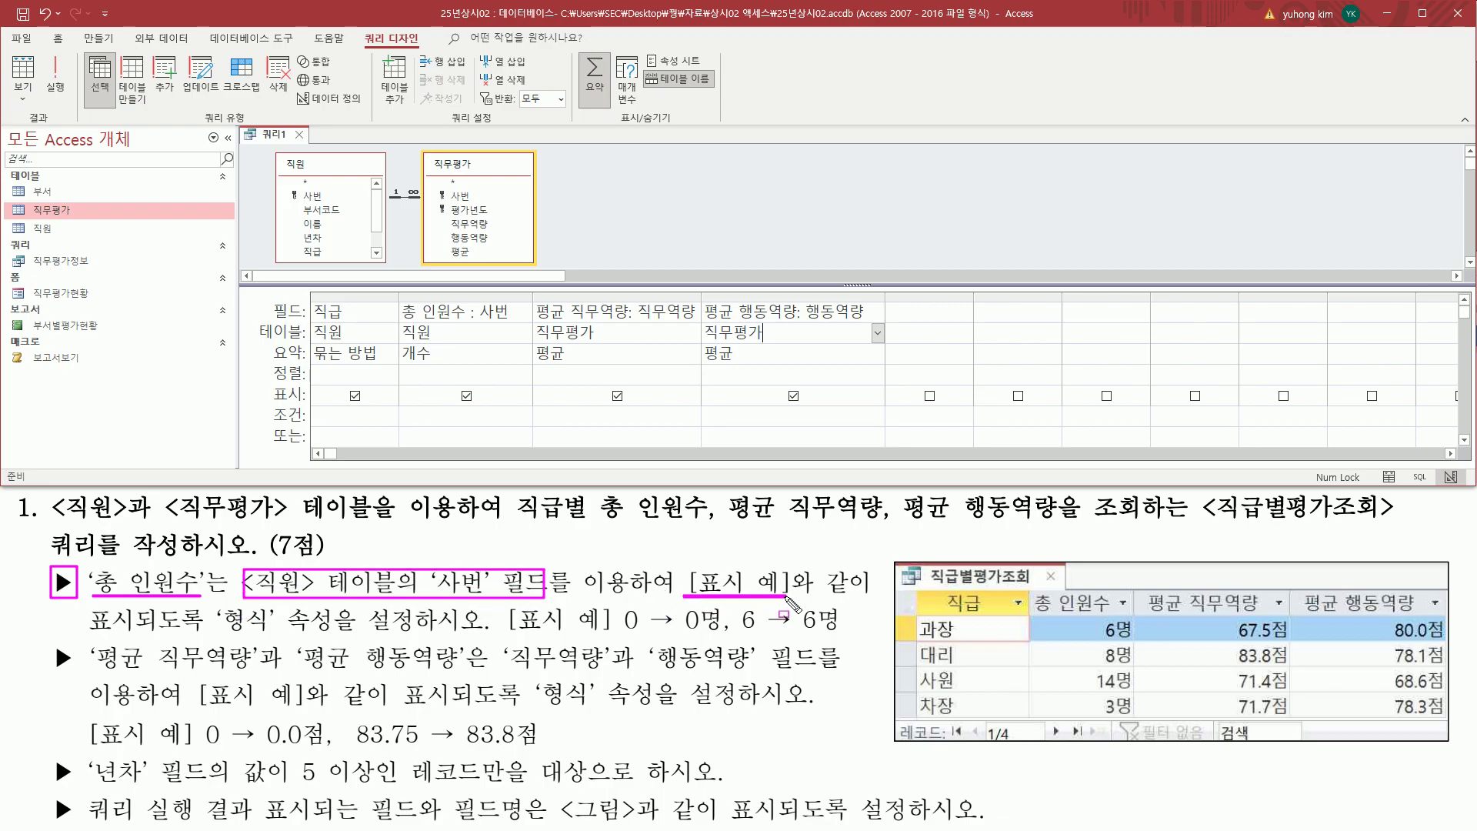
{"action": "mouse_move", "coordinate": [213, 608]}
{"action": "left_mouse_down"}
{"action": "mouse_move", "coordinate": [273, 640]}
{"action": "mouse_move", "coordinate": [334, 641]}
{"action": "left_mouse_up"}
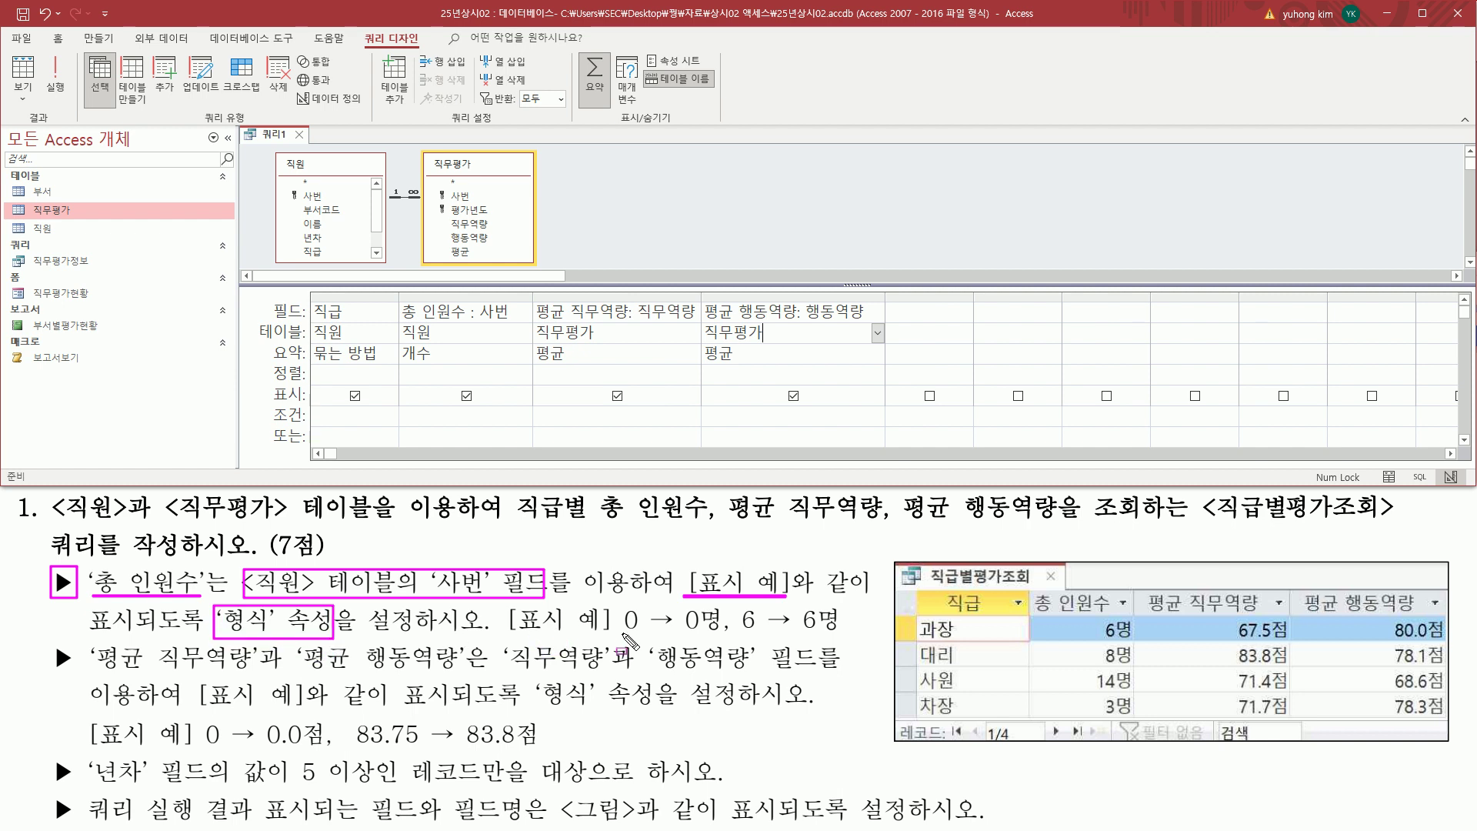
{"action": "left_click_drag", "start_coordinate": [623, 634], "coordinate": [840, 632]}
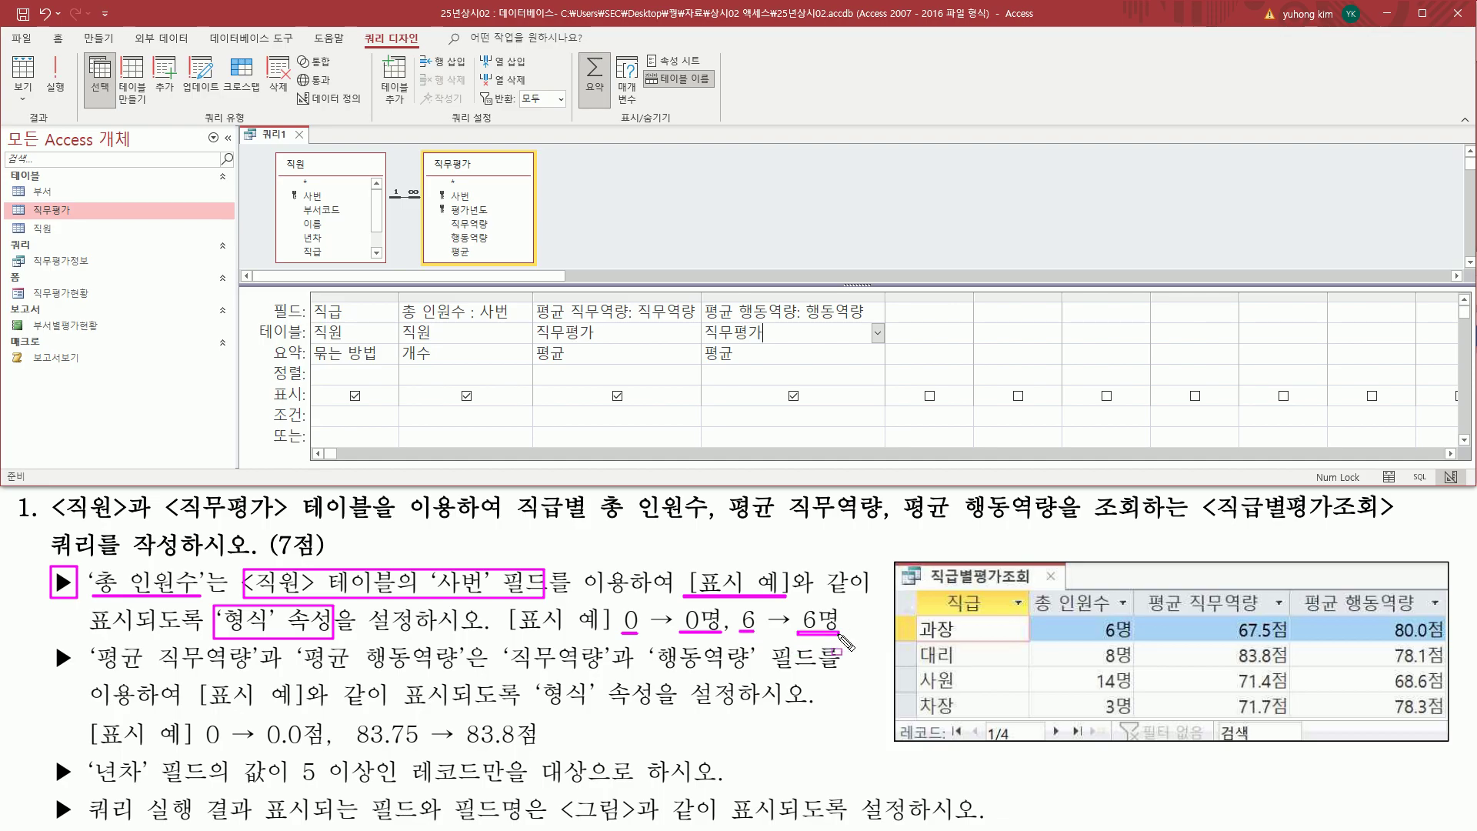
{"action": "key", "text": "Escape"}
- Open the field properties of the 총 인원수 column
{"action": "left_click", "coordinate": [467, 311]}
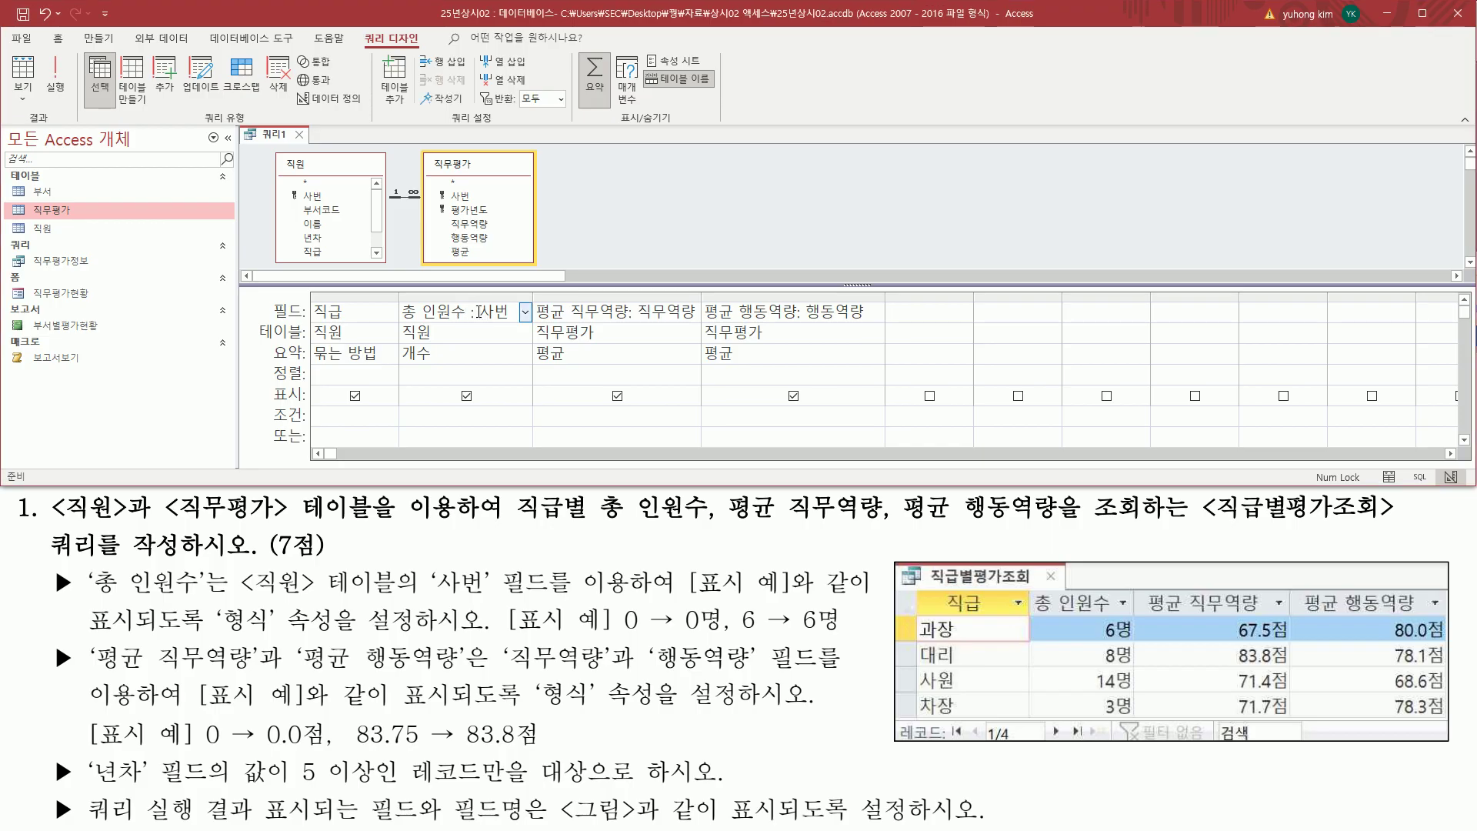
{"action": "right_click", "coordinate": [478, 312]}
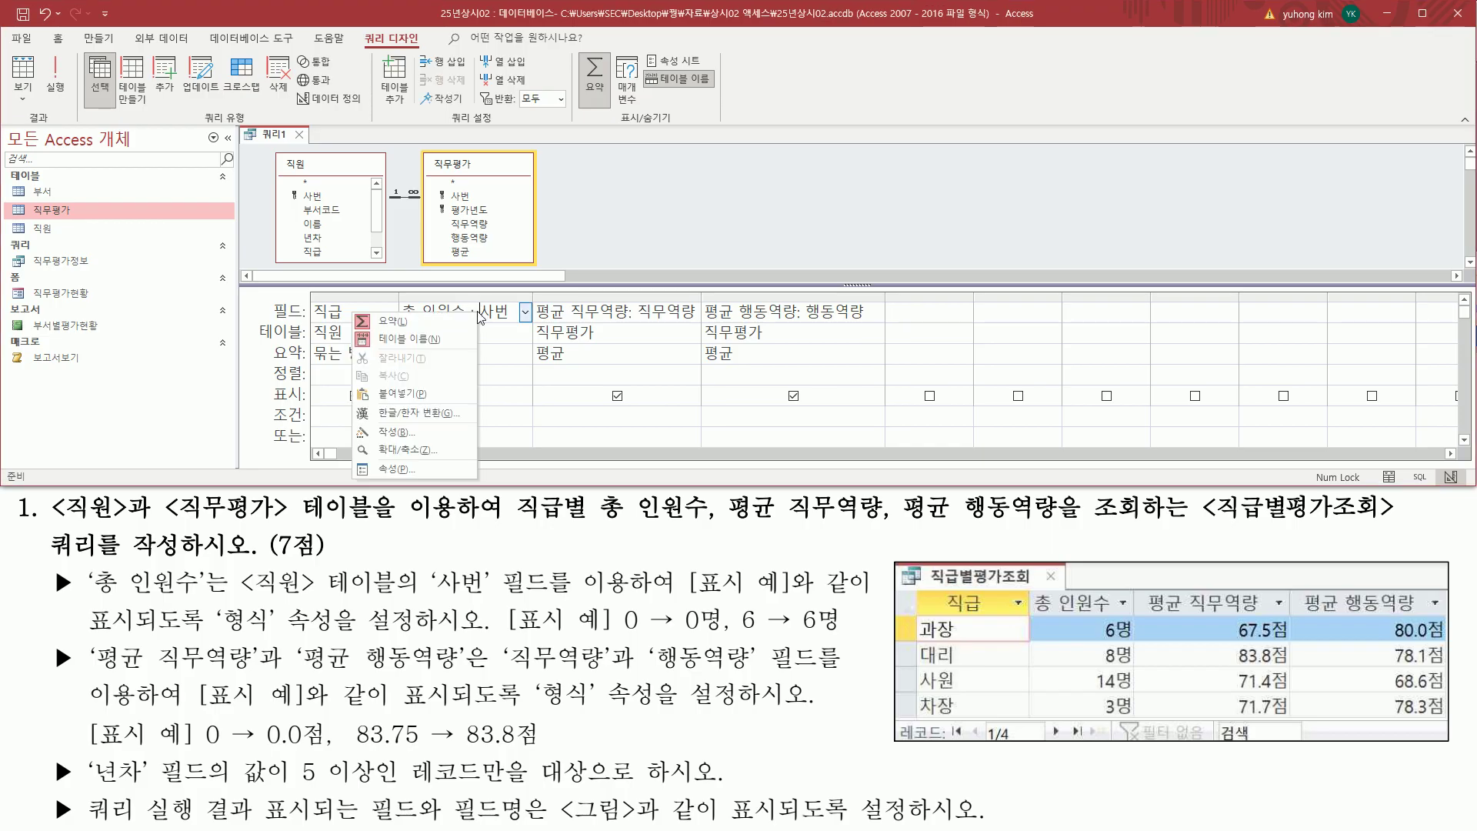
{"action": "left_click", "coordinate": [414, 469]}
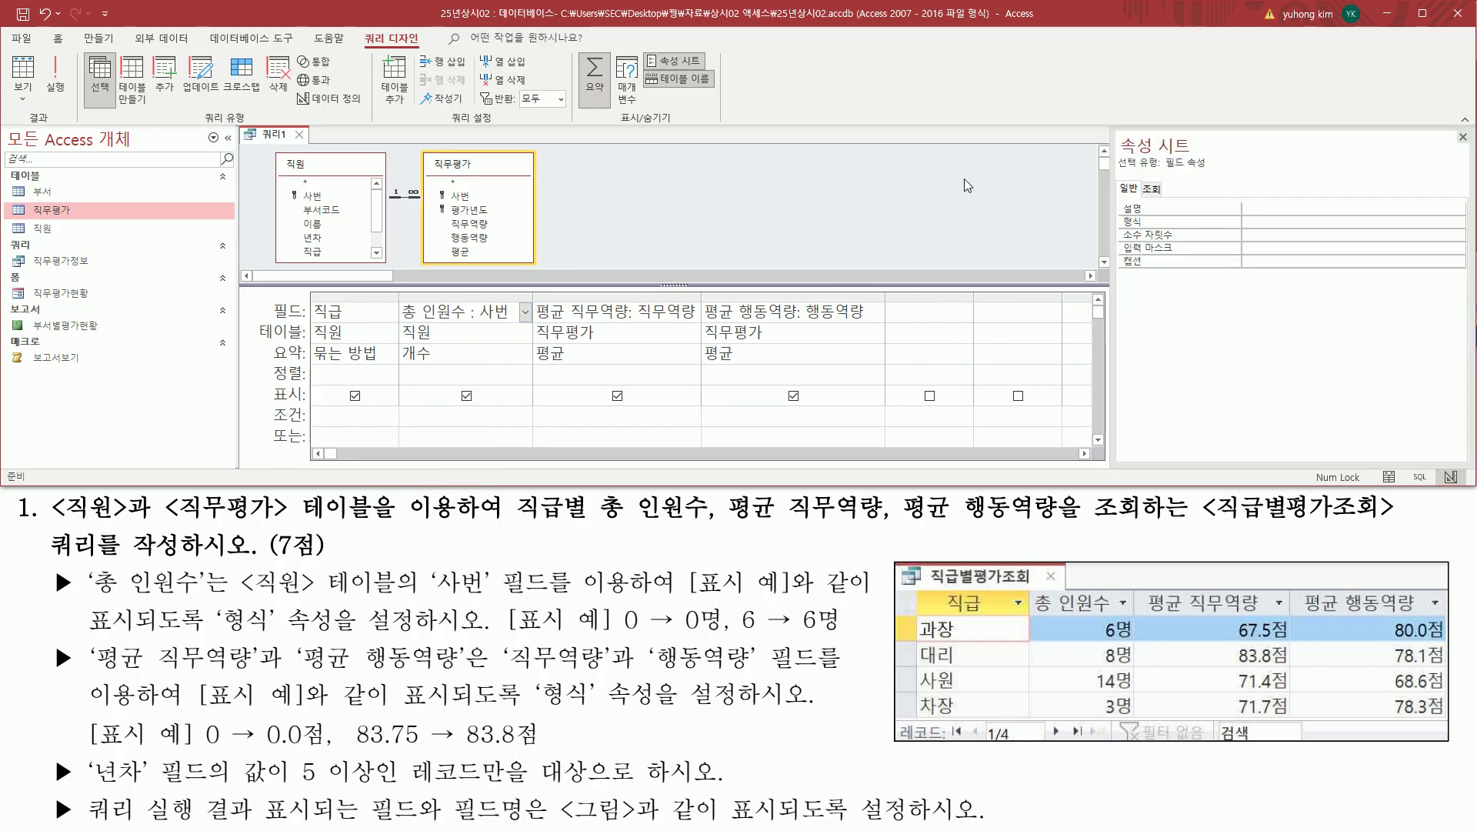
{"action": "left_click_drag", "start_coordinate": [1117, 130], "coordinate": [1192, 154]}
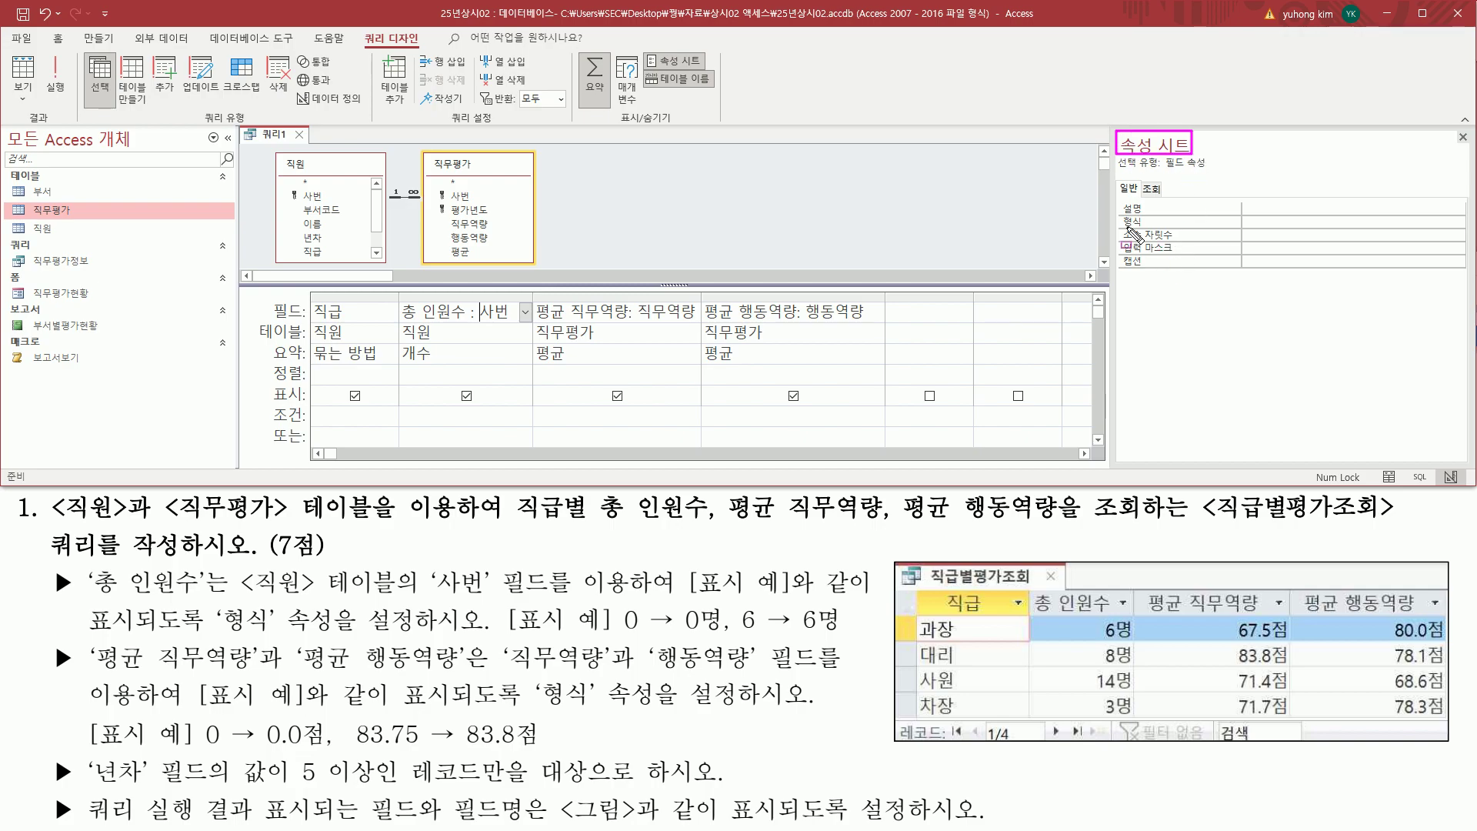
{"action": "left_click_drag", "start_coordinate": [1118, 213], "coordinate": [1341, 228]}
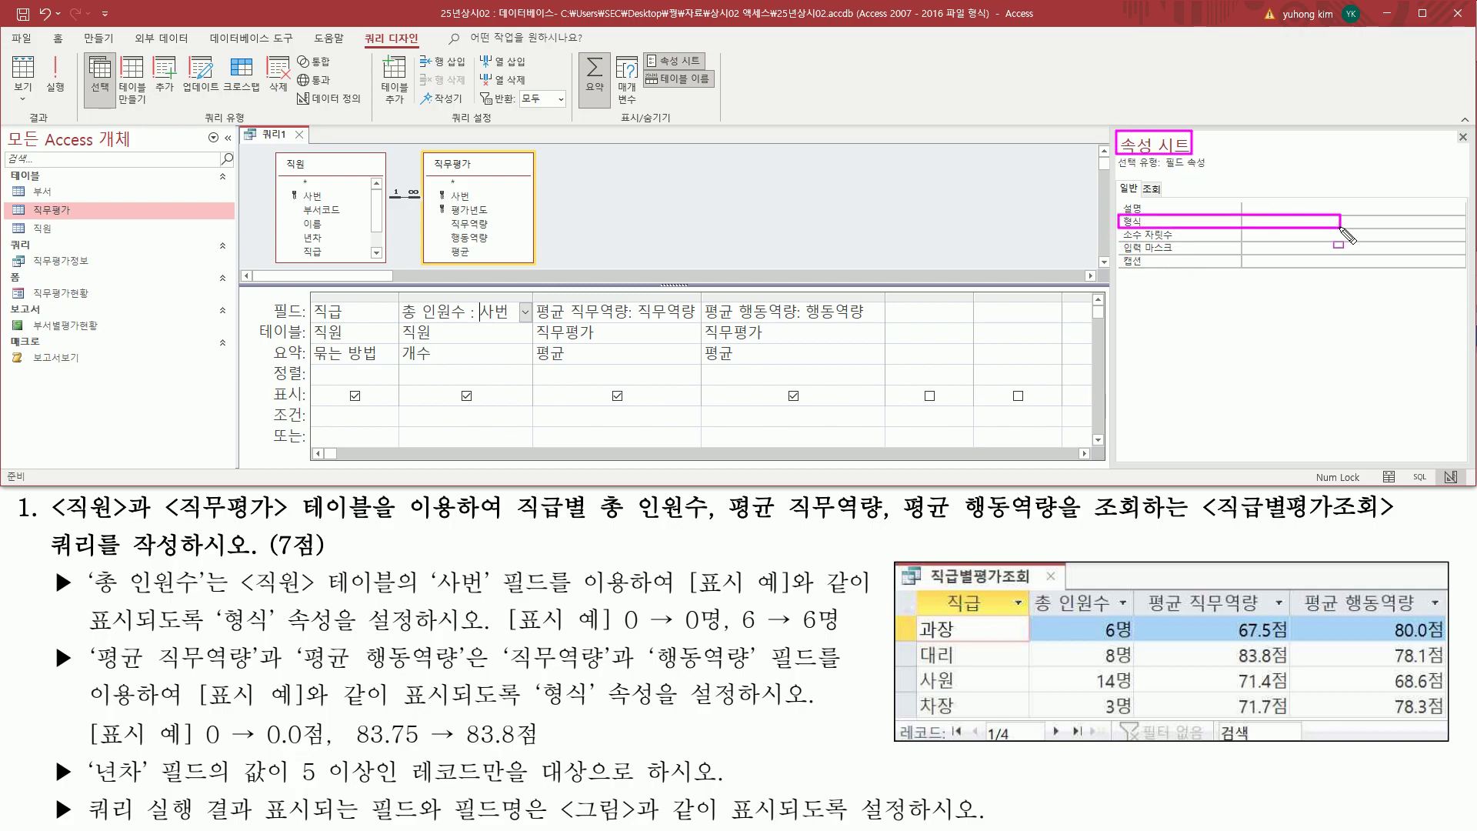
{"action": "key", "text": "Escape"}
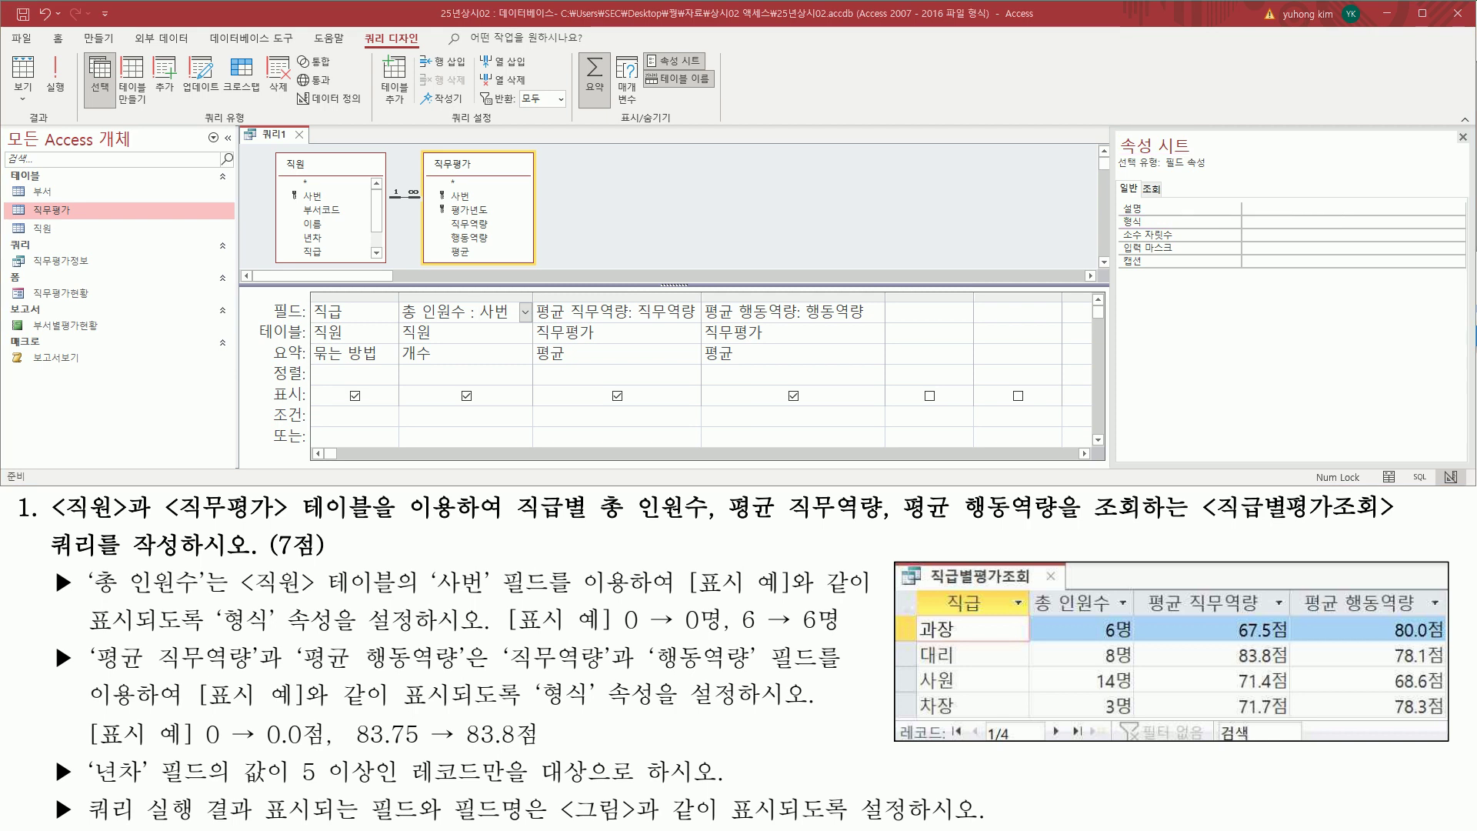
- Write the two candidate formats #명 and 0명 on separate lines of an on-screen memo
{"action": "left_click", "coordinate": [1167, 334]}
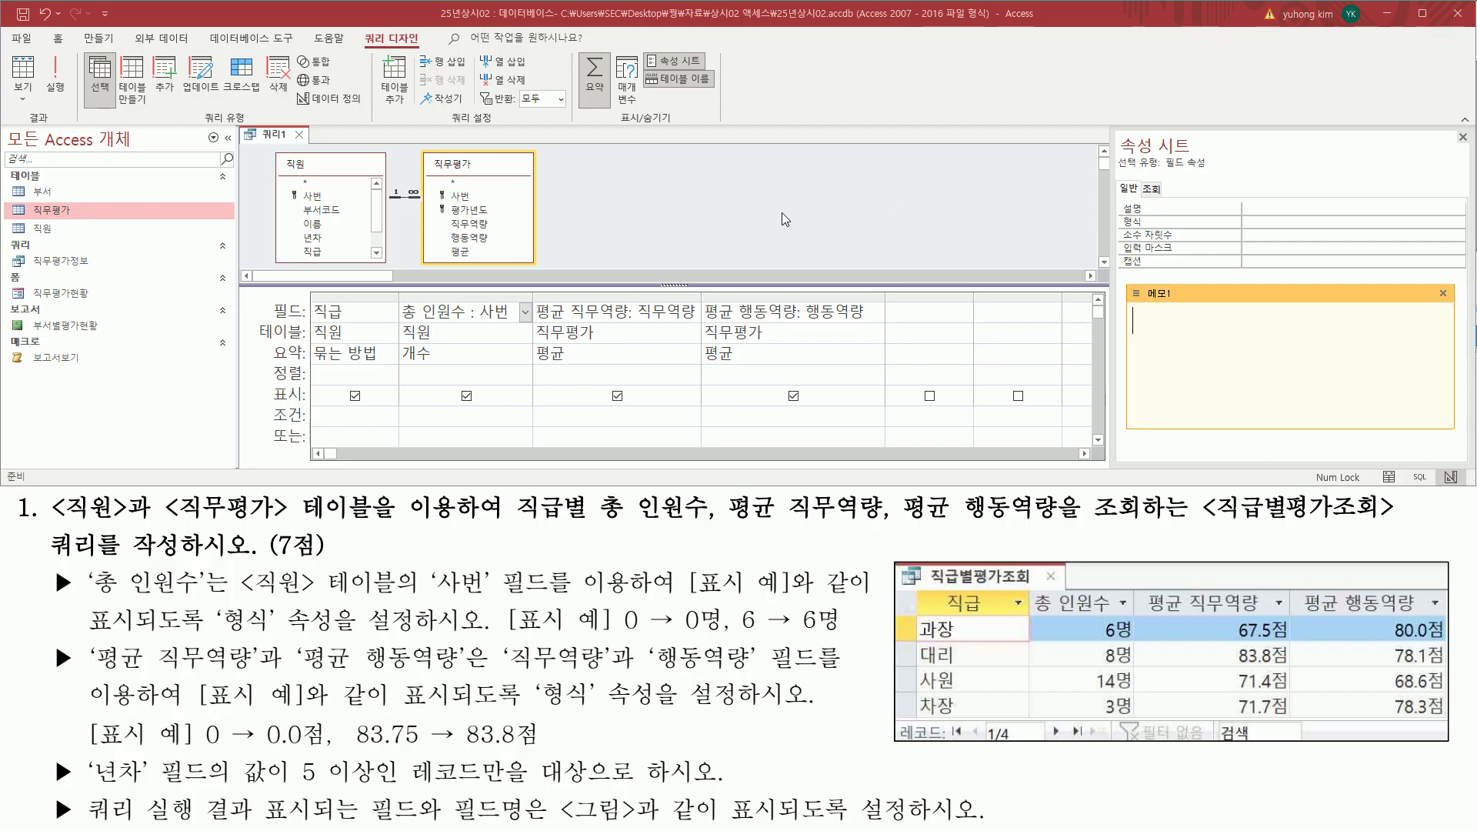
{"action": "type", "text": "#명"}
{"action": "key", "text": "Return"}
{"action": "type", "text": "0며"}
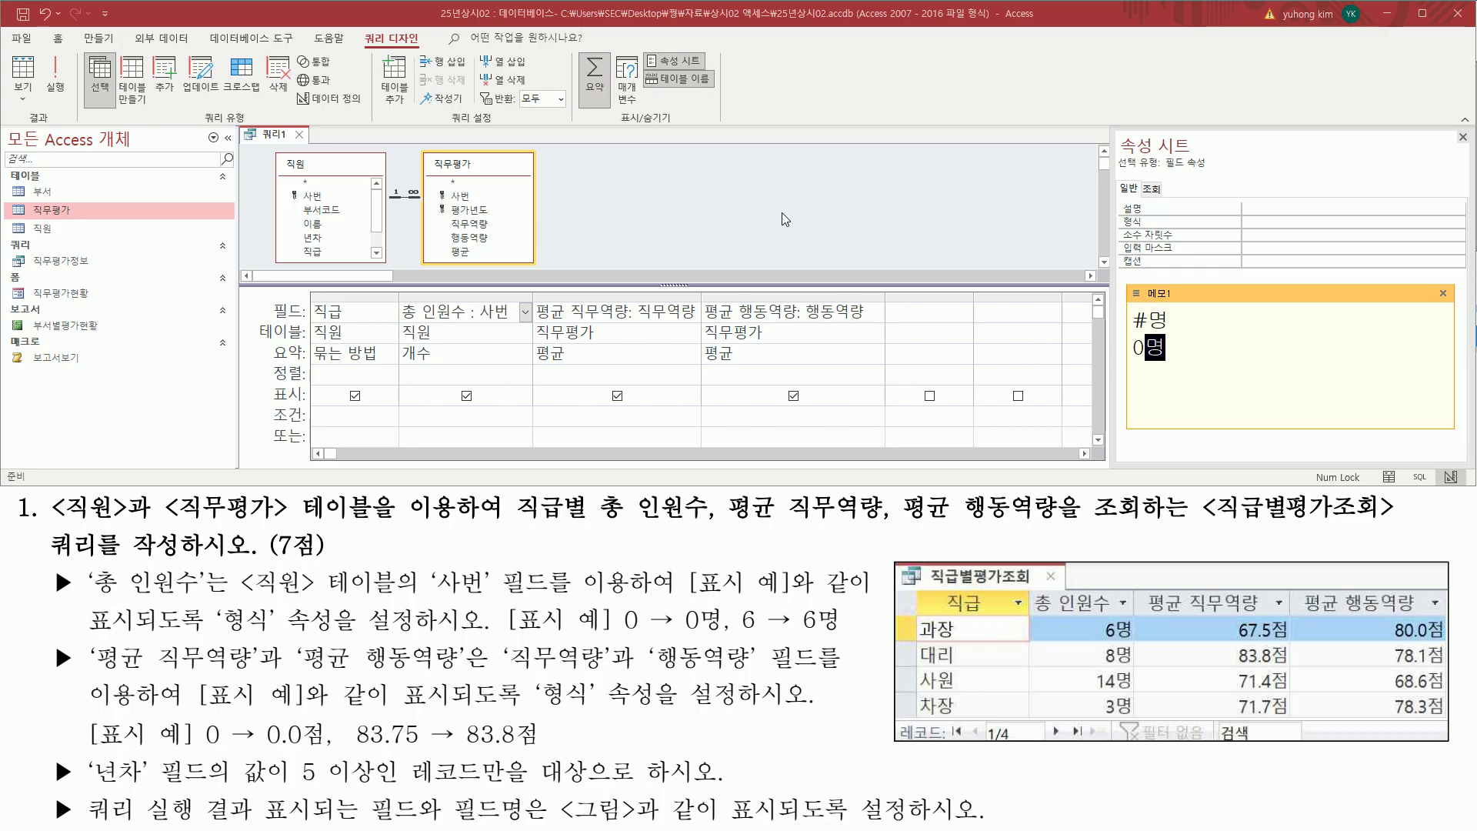
{"action": "left_click_drag", "start_coordinate": [620, 631], "coordinate": [725, 635]}
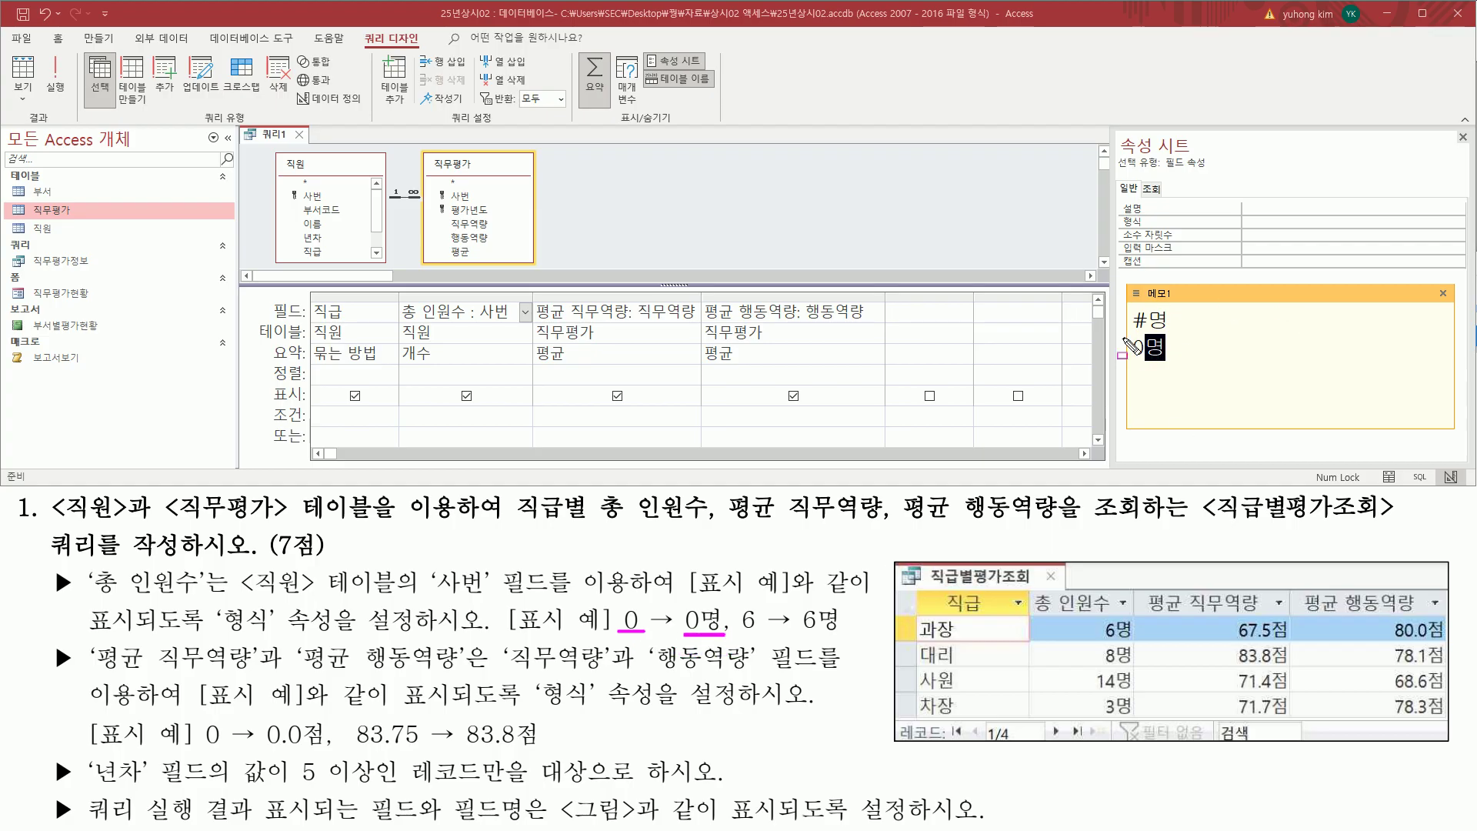
- Close the memo and set the format of the 총 인원수 column to 0명
{"action": "left_click_drag", "start_coordinate": [1123, 334], "coordinate": [1194, 362]}
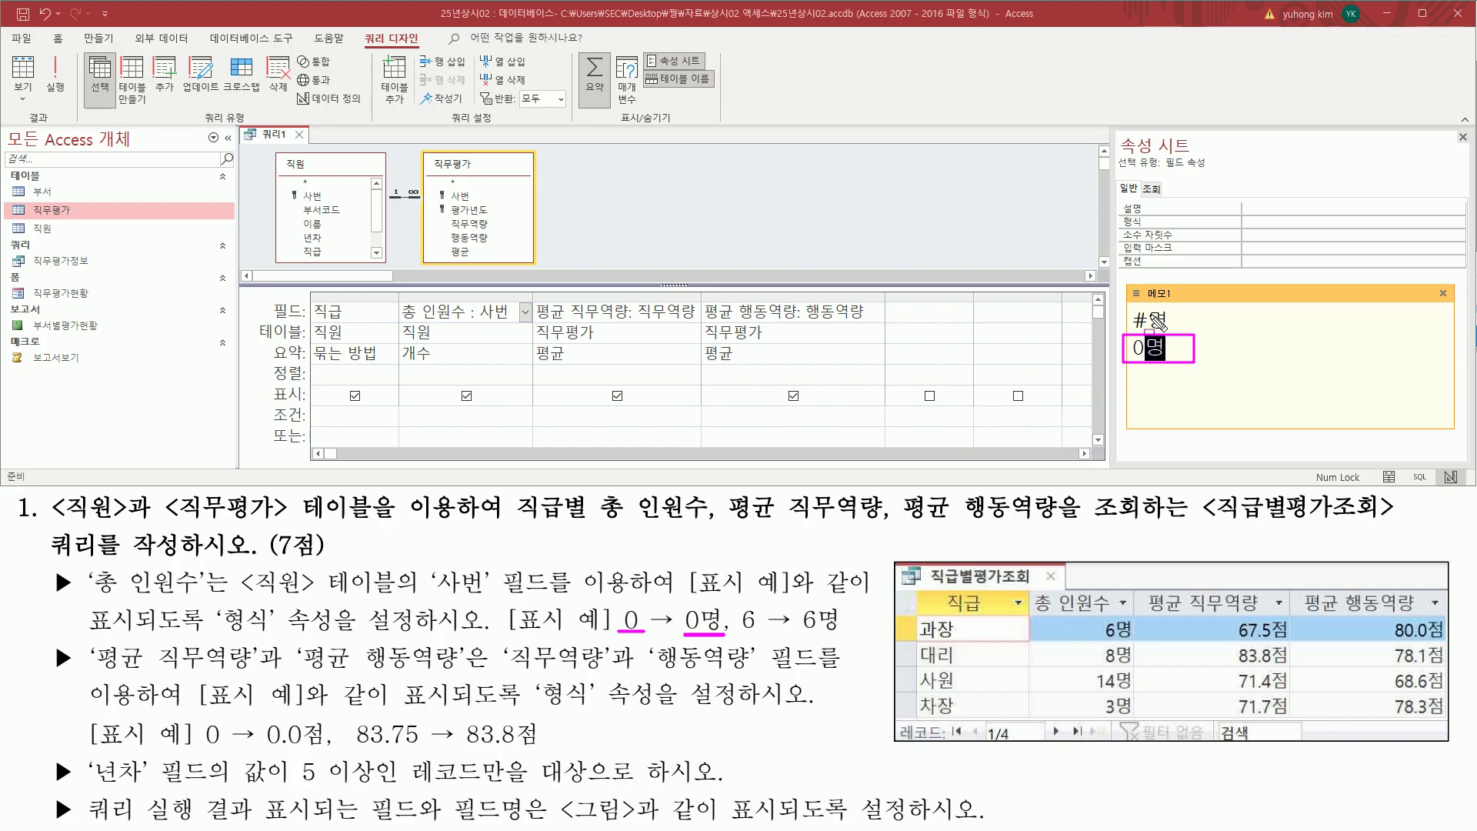
{"action": "key", "text": "Escape"}
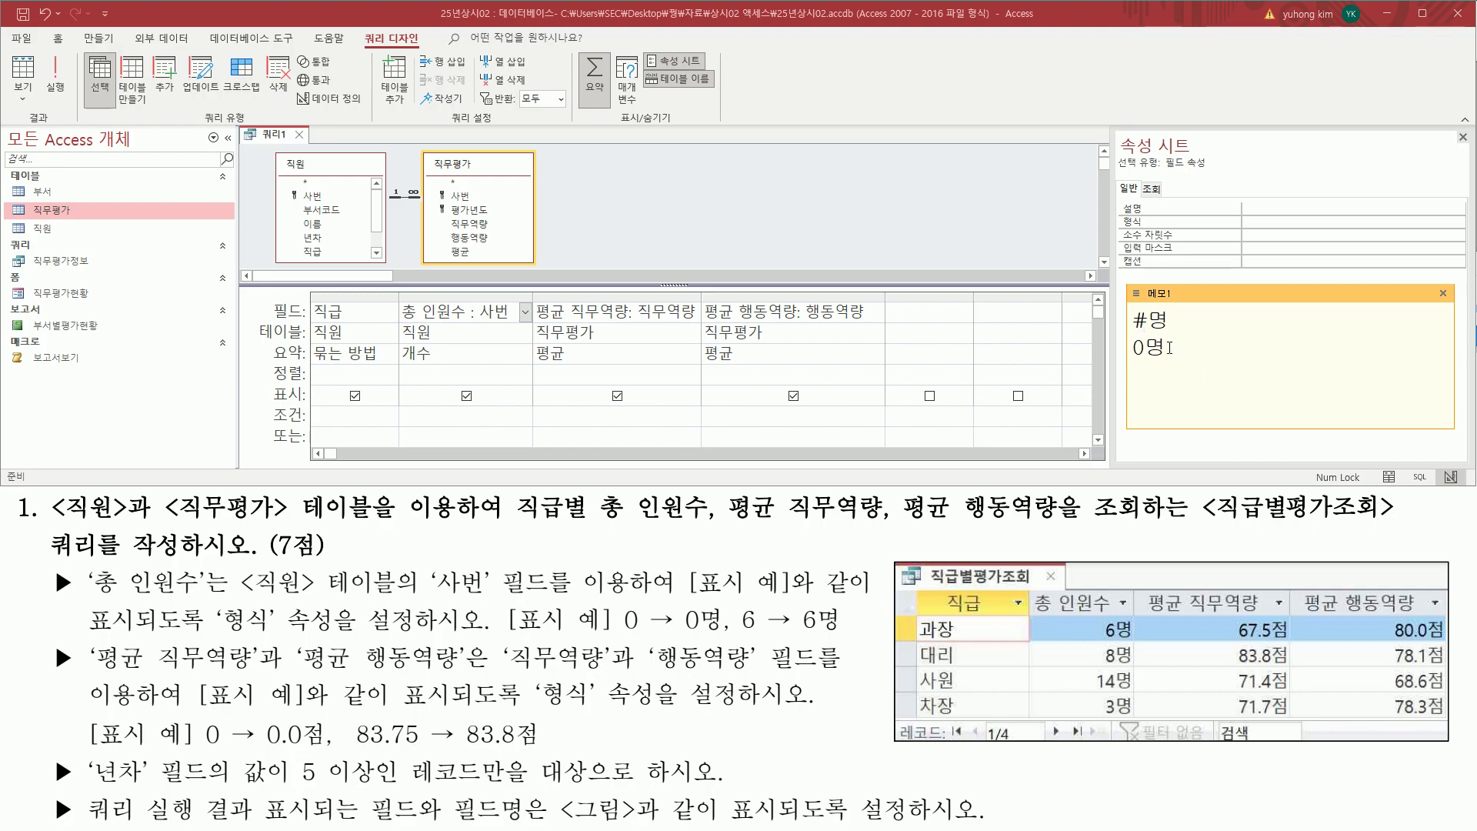
{"action": "key", "text": "Escape"}
{"action": "left_click", "coordinate": [1261, 222]}
{"action": "type", "text": "0명"}
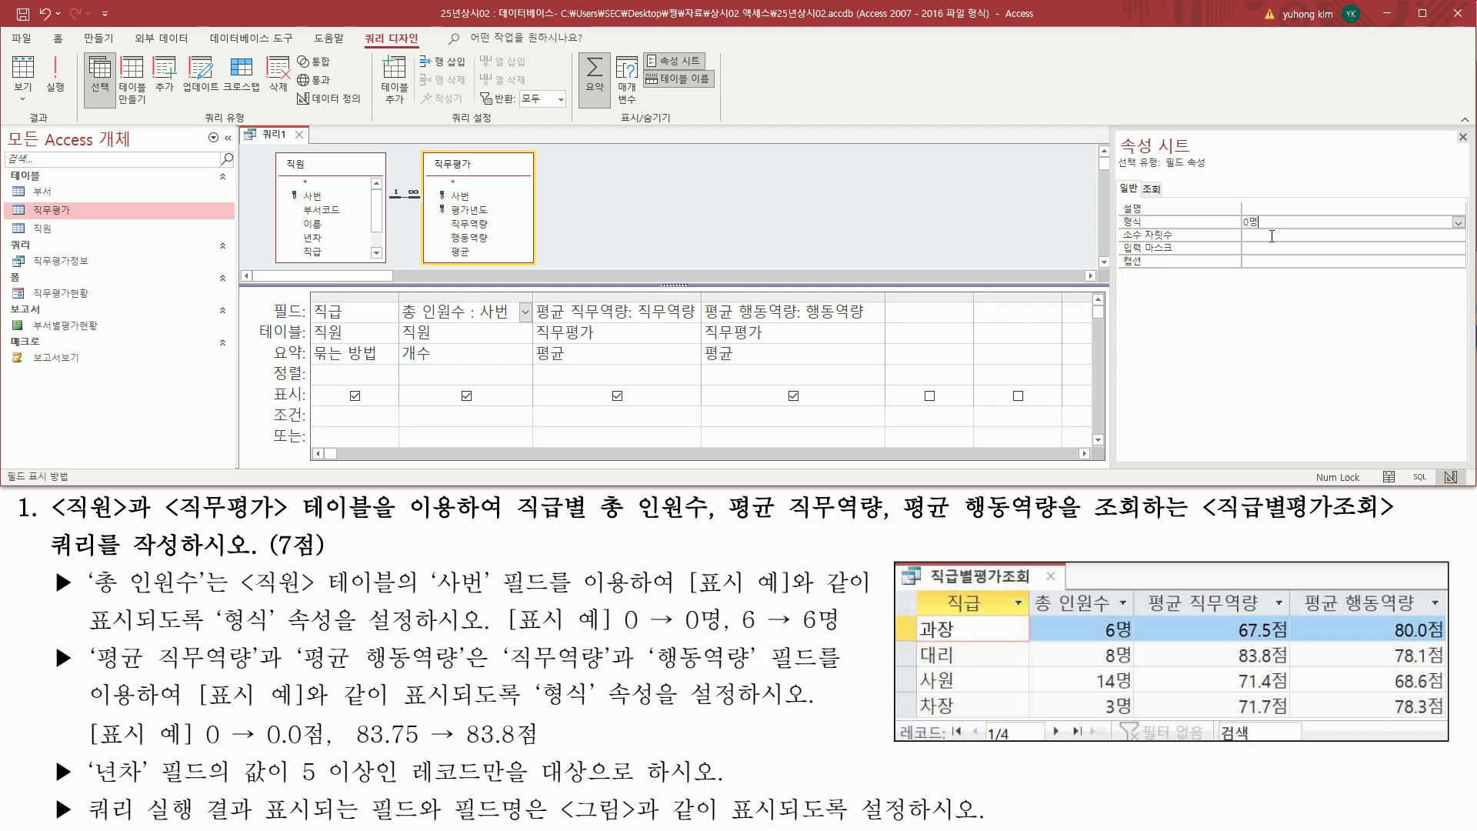
{"action": "left_click", "coordinate": [1272, 236]}
{"action": "key", "text": "e"}
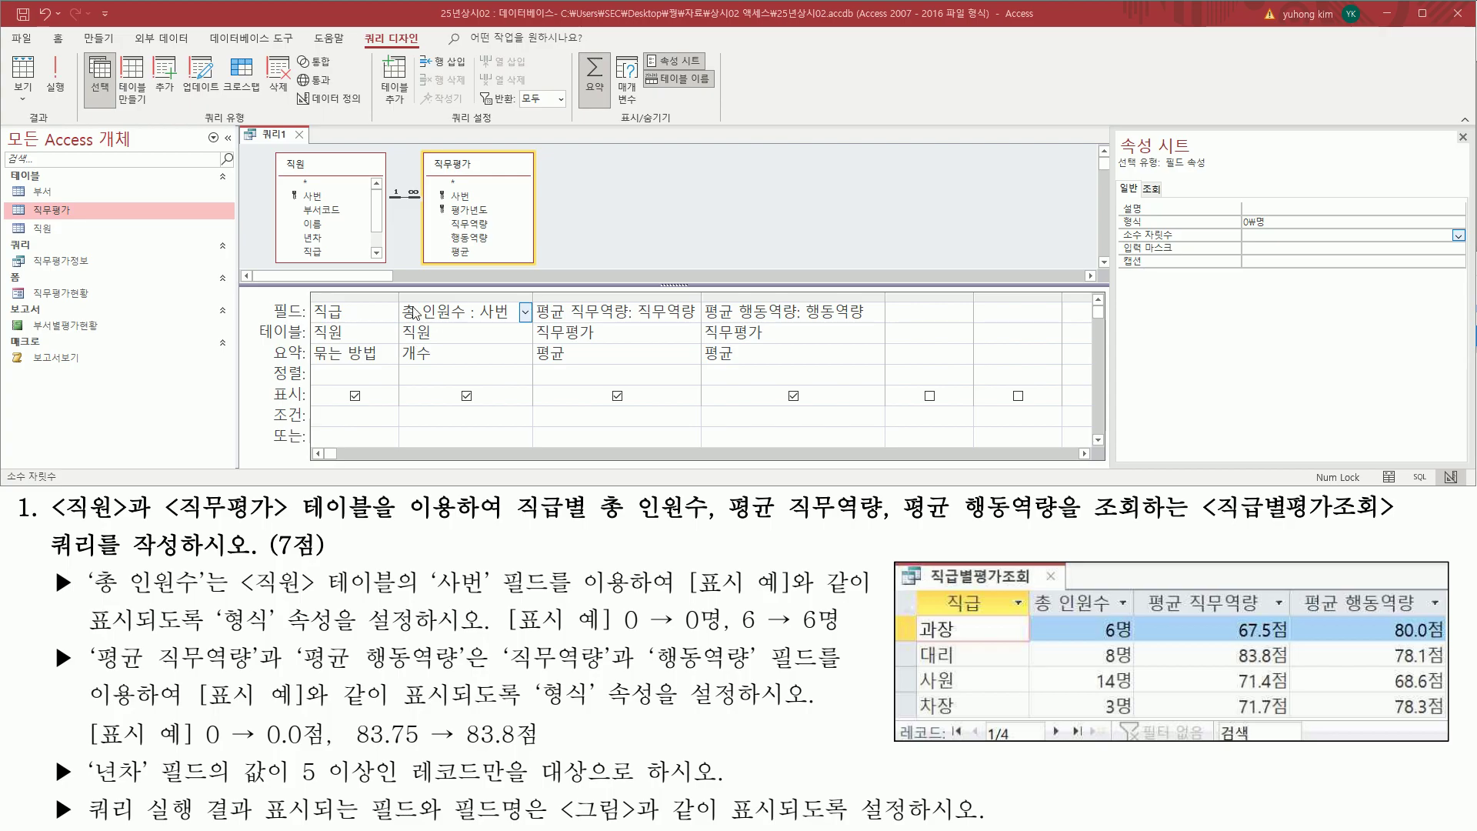
- Examine the format requirement for 평균 직무역량 and 평균 행동역량 in the task text and locate both query columns it applies to
{"action": "mouse_move", "coordinate": [398, 294]}
{"action": "left_mouse_down"}
{"action": "mouse_move", "coordinate": [518, 346]}
{"action": "mouse_move", "coordinate": [529, 382]}
{"action": "left_mouse_up"}
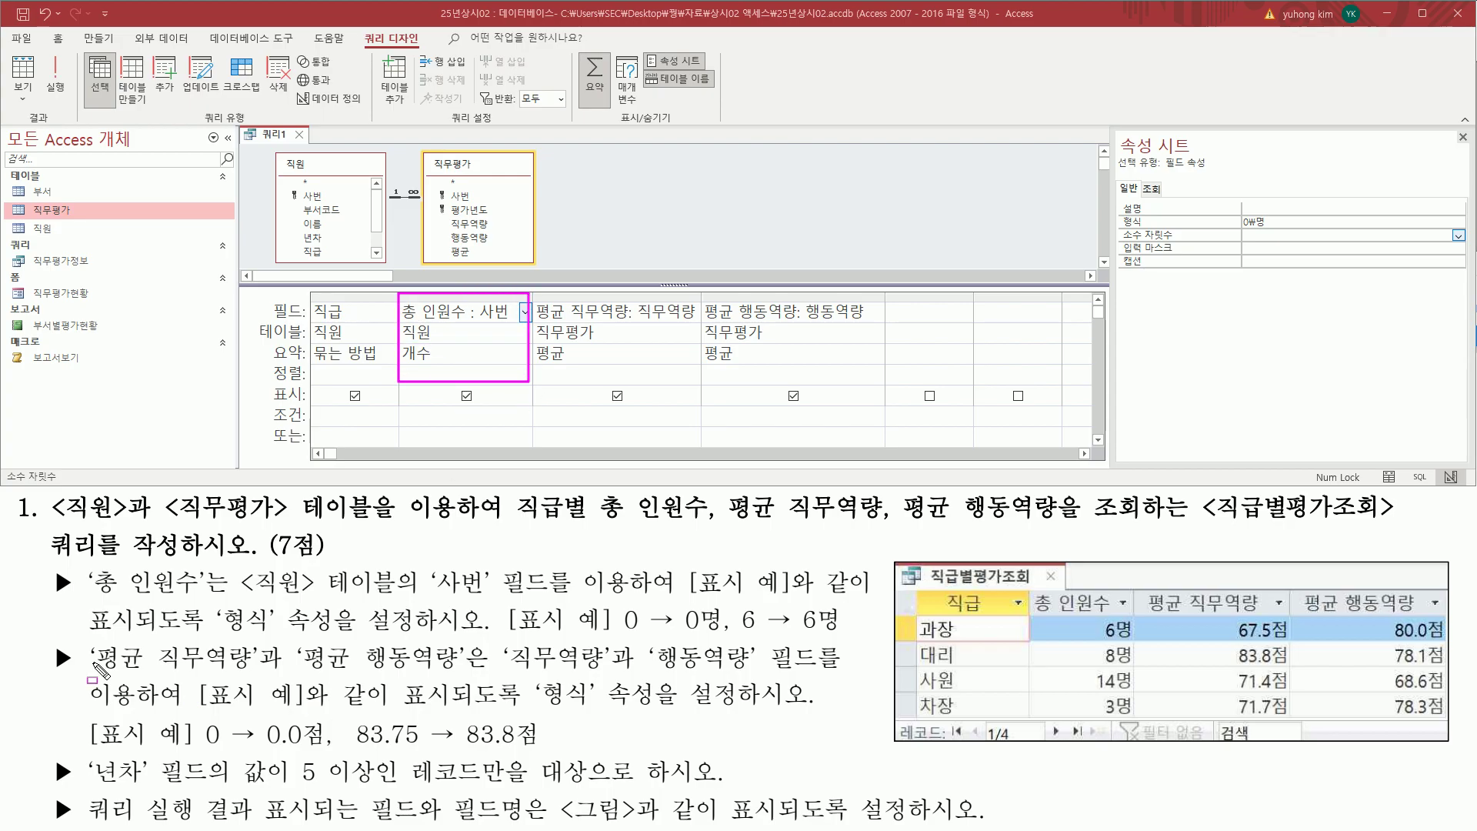
{"action": "mouse_move", "coordinate": [49, 642]}
{"action": "left_mouse_down"}
{"action": "mouse_move", "coordinate": [77, 673]}
{"action": "mouse_move", "coordinate": [814, 668]}
{"action": "left_mouse_up"}
{"action": "left_click_drag", "start_coordinate": [75, 709], "coordinate": [189, 709]}
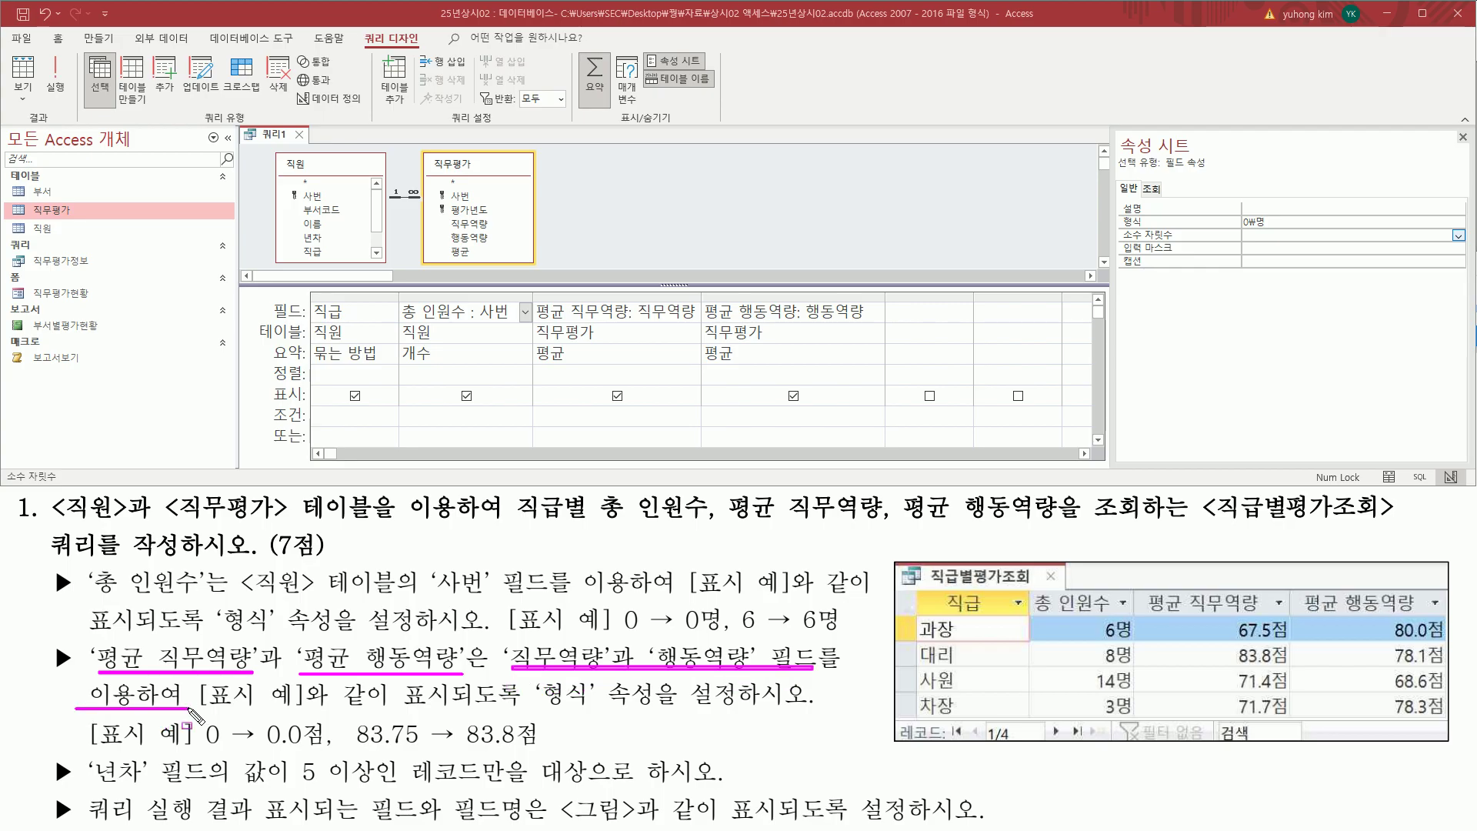
{"action": "left_click_drag", "start_coordinate": [535, 709], "coordinate": [646, 711]}
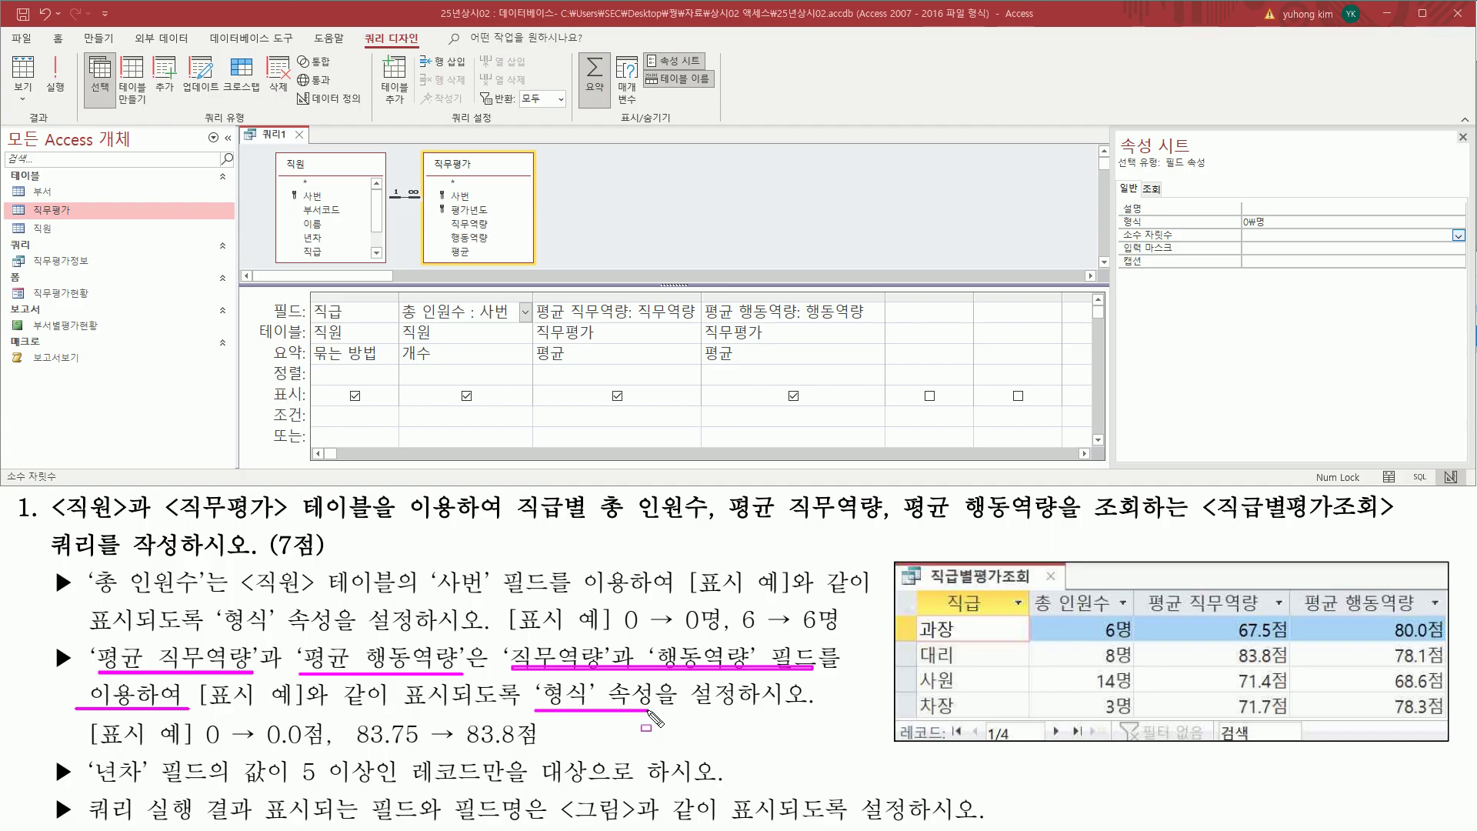
{"action": "left_click_drag", "start_coordinate": [642, 318], "coordinate": [676, 318]}
{"action": "left_click_drag", "start_coordinate": [805, 322], "coordinate": [867, 322]}
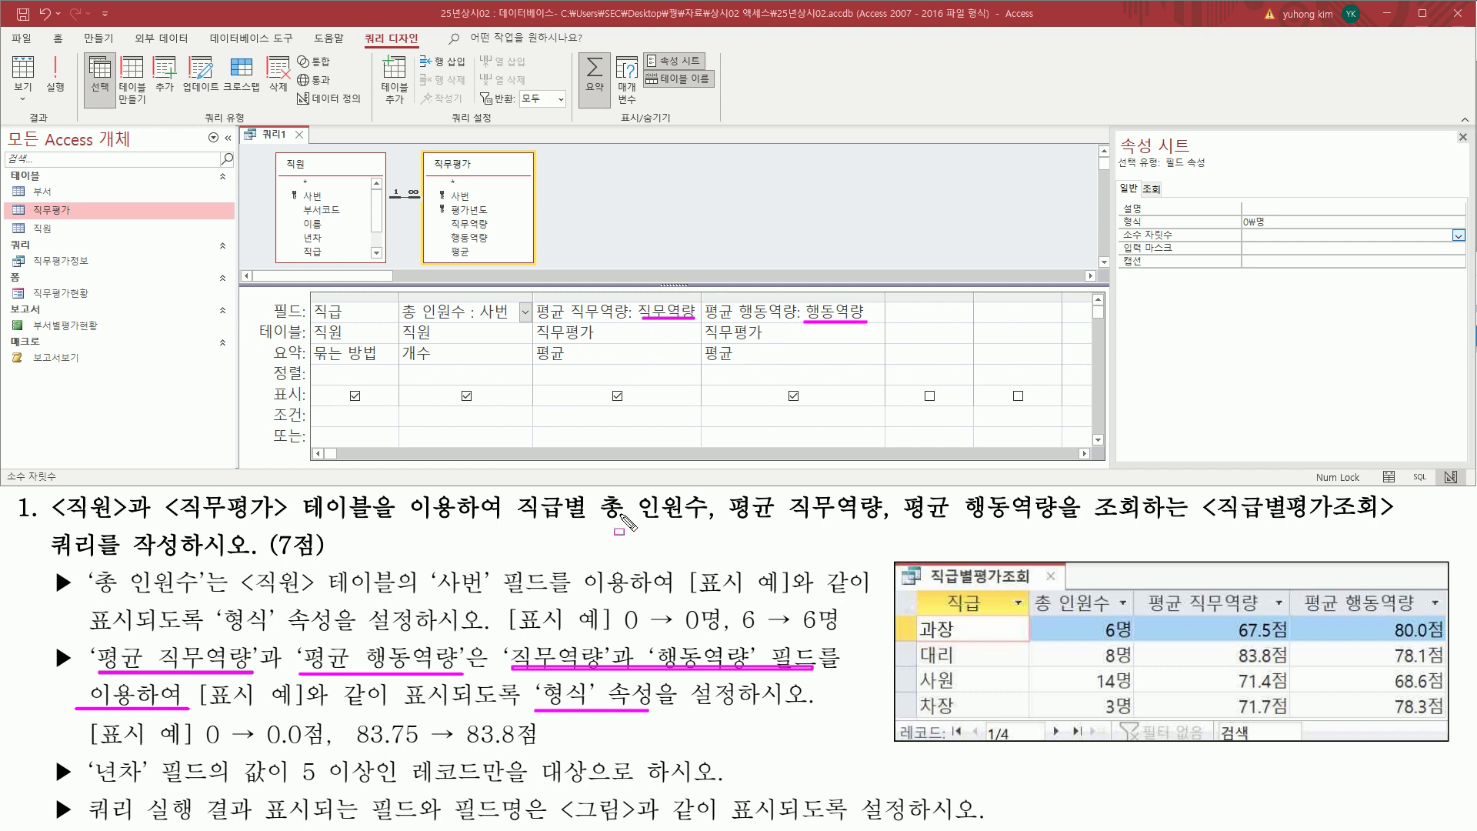
{"action": "left_click_drag", "start_coordinate": [202, 746], "coordinate": [420, 746]}
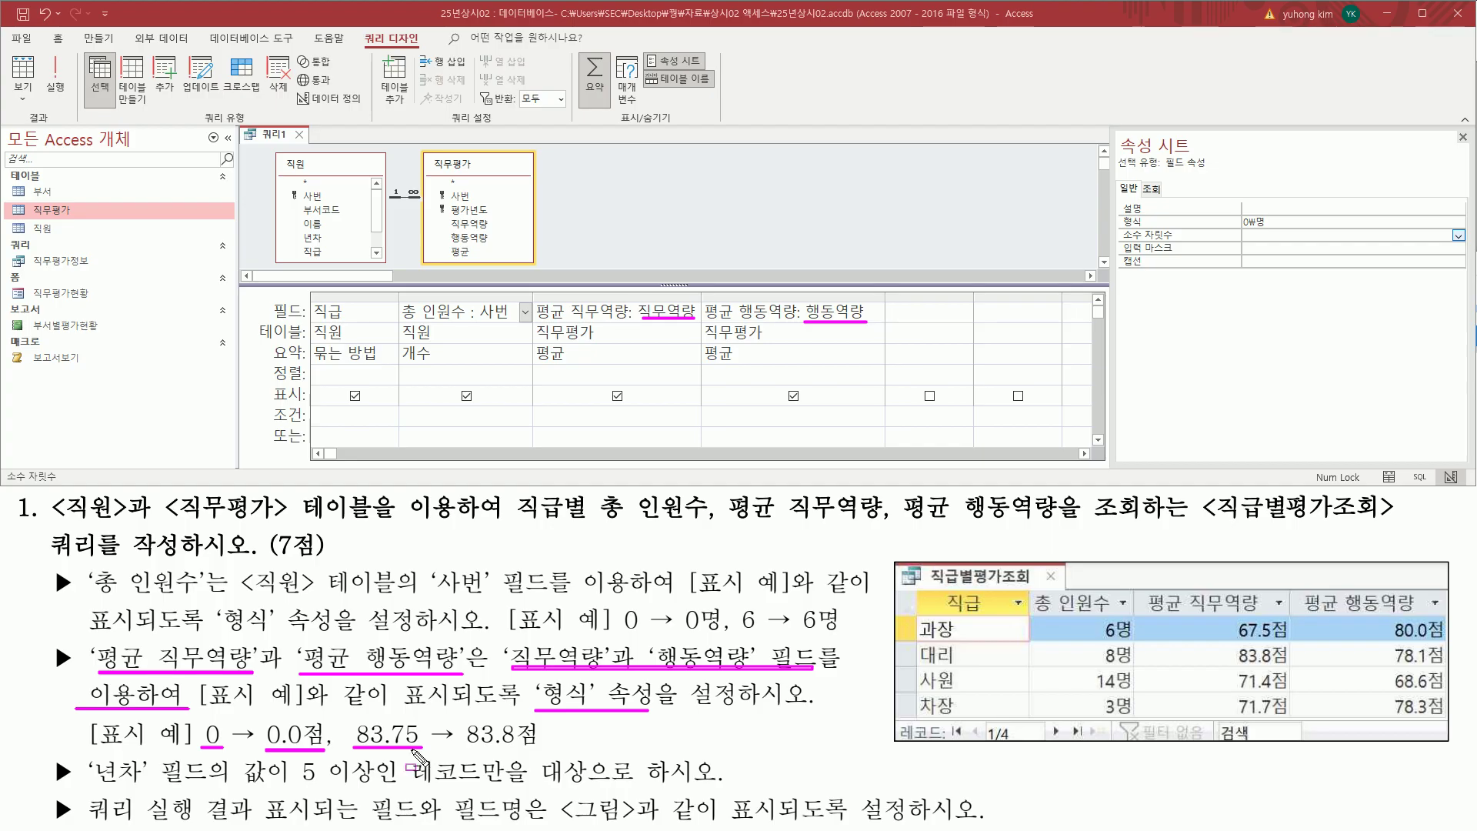
{"action": "left_click_drag", "start_coordinate": [467, 748], "coordinate": [535, 748]}
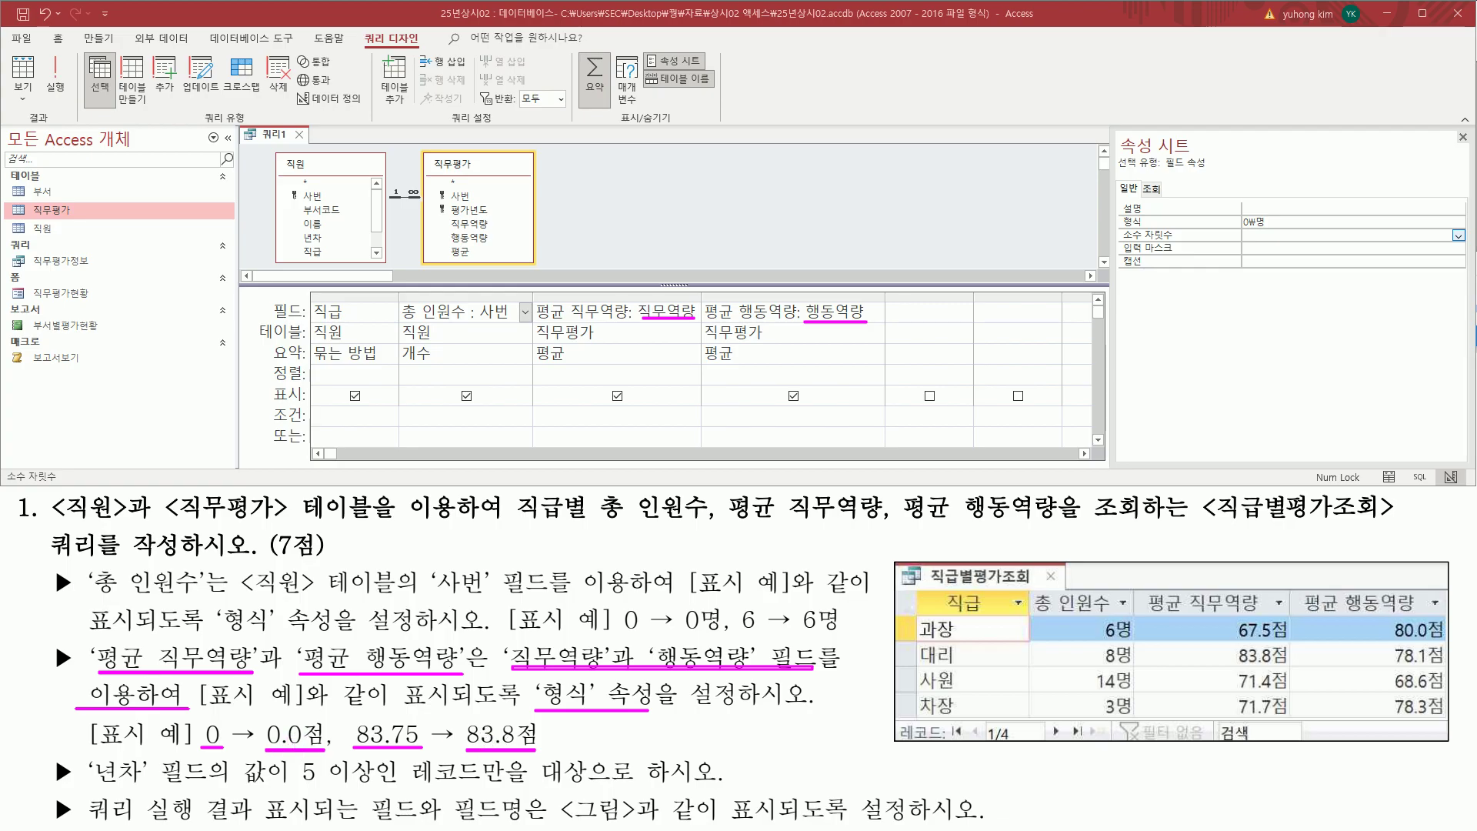
{"action": "key", "text": "Escape"}
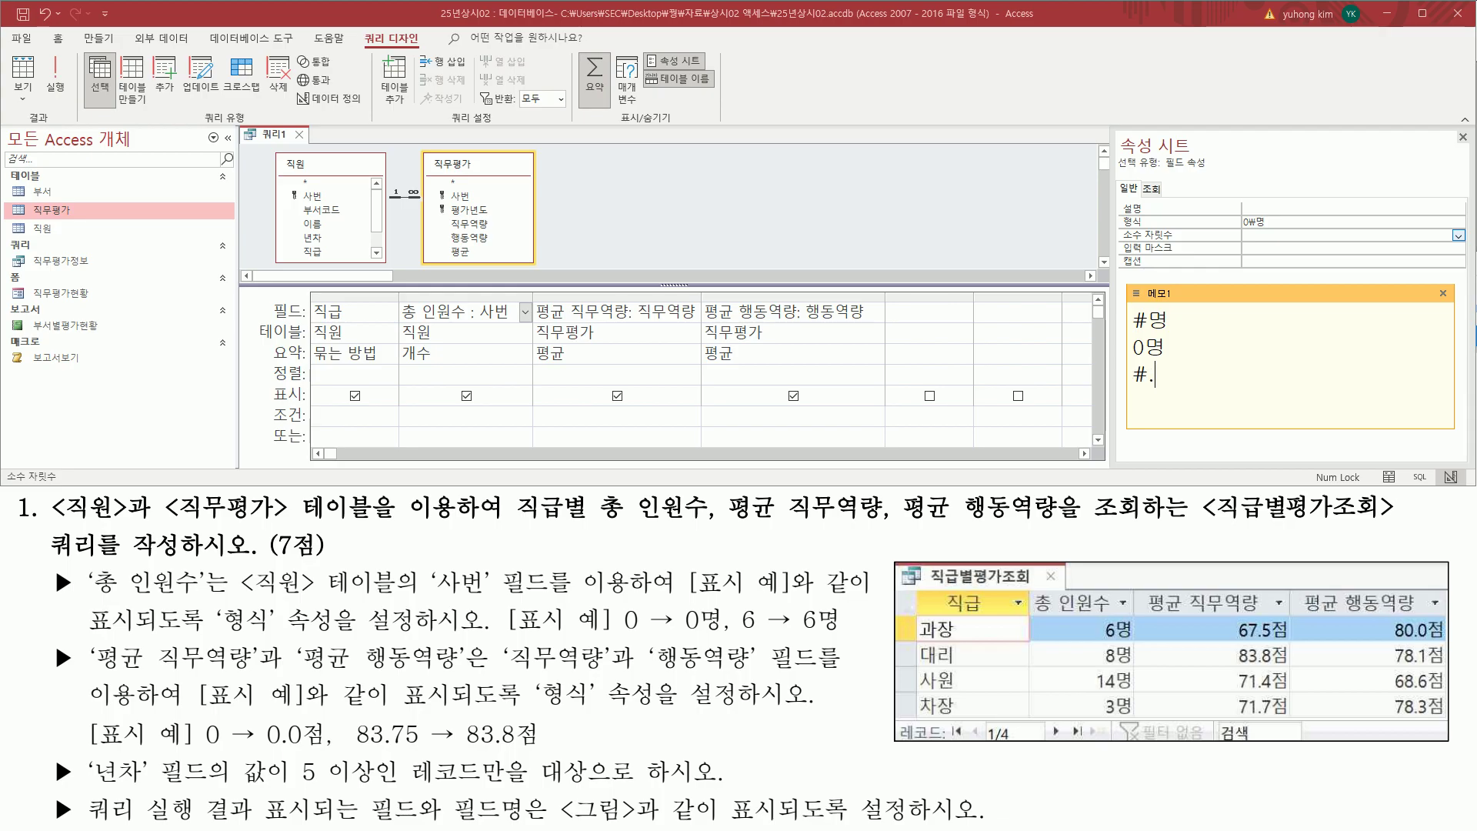
- Add the candidate formats #.#점 and 0.0점 on separate lines of the on-screen memo, compare them with the display example, and close the memo
{"action": "type", "text": "ㅈ"}
{"action": "key", "text": "Return"}
{"action": "type", "text": "0"}
{"action": "type", "text": "0저"}
{"action": "left_click", "coordinate": [1192, 374]}
{"action": "left_click_drag", "start_coordinate": [200, 747], "coordinate": [328, 747]}
{"action": "mouse_move", "coordinate": [1131, 416]}
{"action": "left_mouse_down"}
{"action": "mouse_move", "coordinate": [1193, 419]}
{"action": "mouse_move", "coordinate": [1191, 388]}
{"action": "mouse_move", "coordinate": [1135, 401]}
{"action": "mouse_move", "coordinate": [1130, 375]}
{"action": "left_mouse_up"}
{"action": "key", "text": "Escape"}
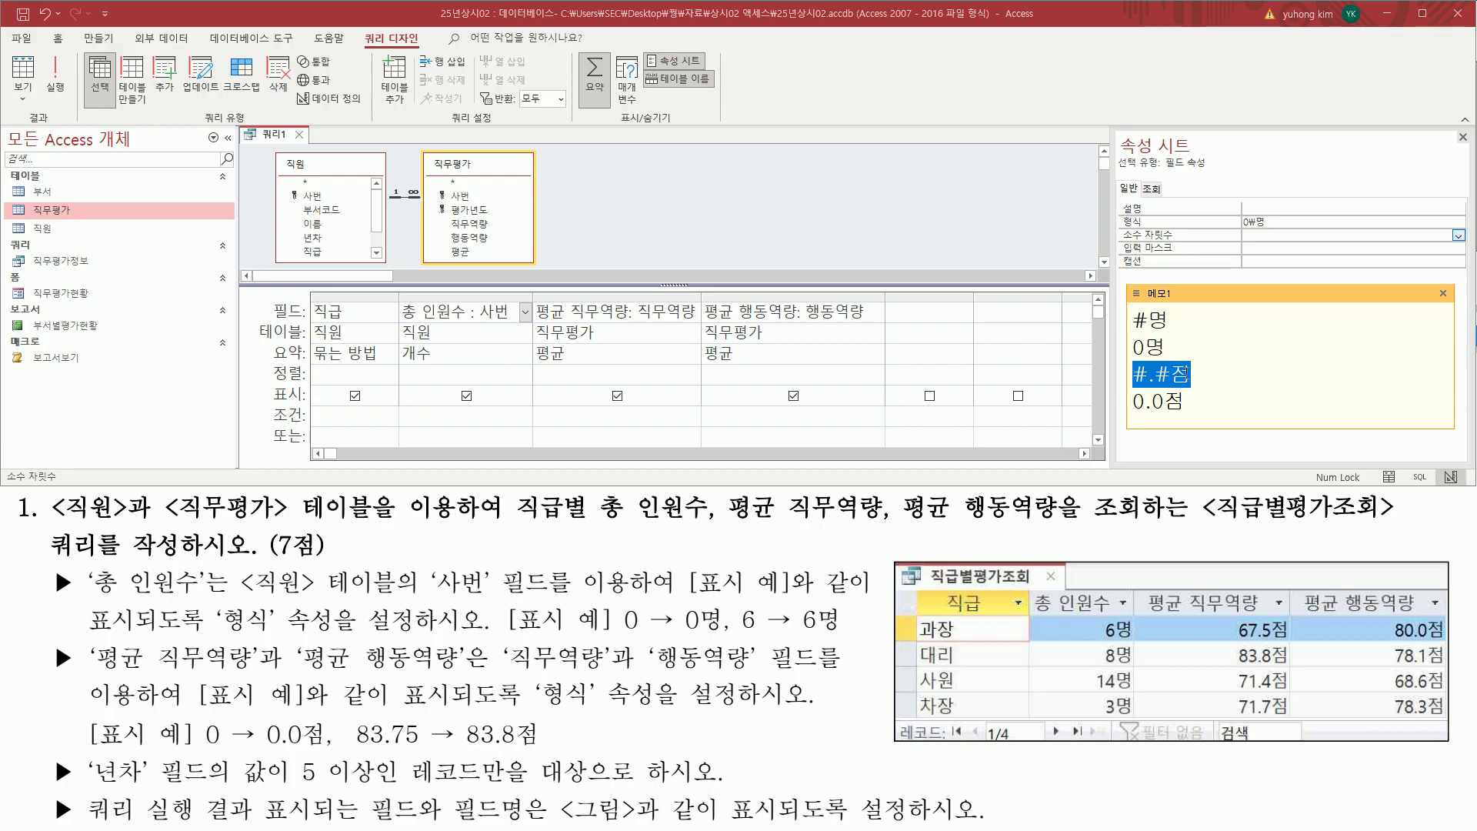
{"action": "left_click", "coordinate": [1192, 397]}
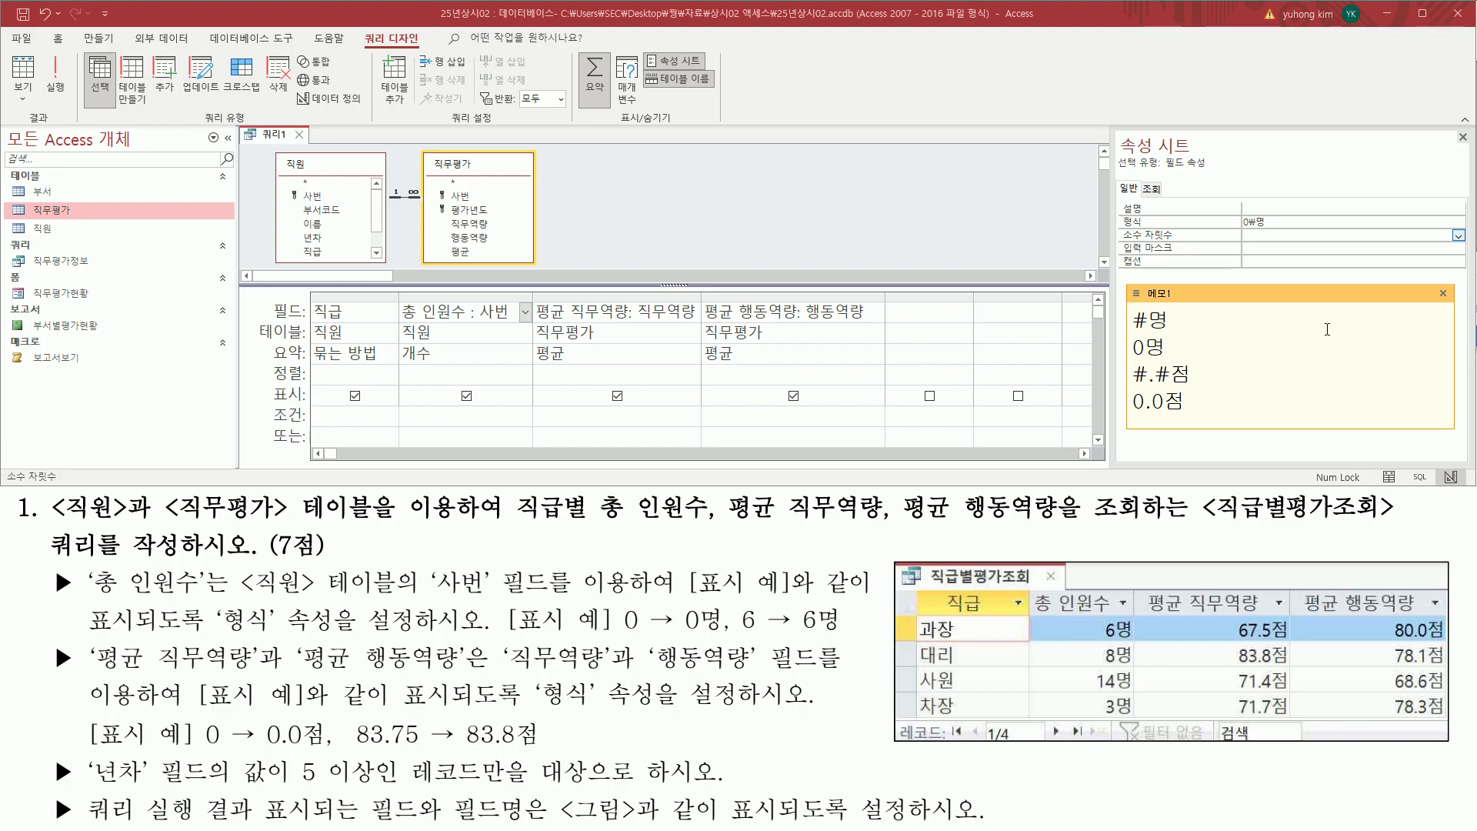
{"action": "left_click", "coordinate": [1443, 294]}
- Set the format of the 평균 직무역량 column to 0.0점
{"action": "left_click", "coordinate": [660, 304]}
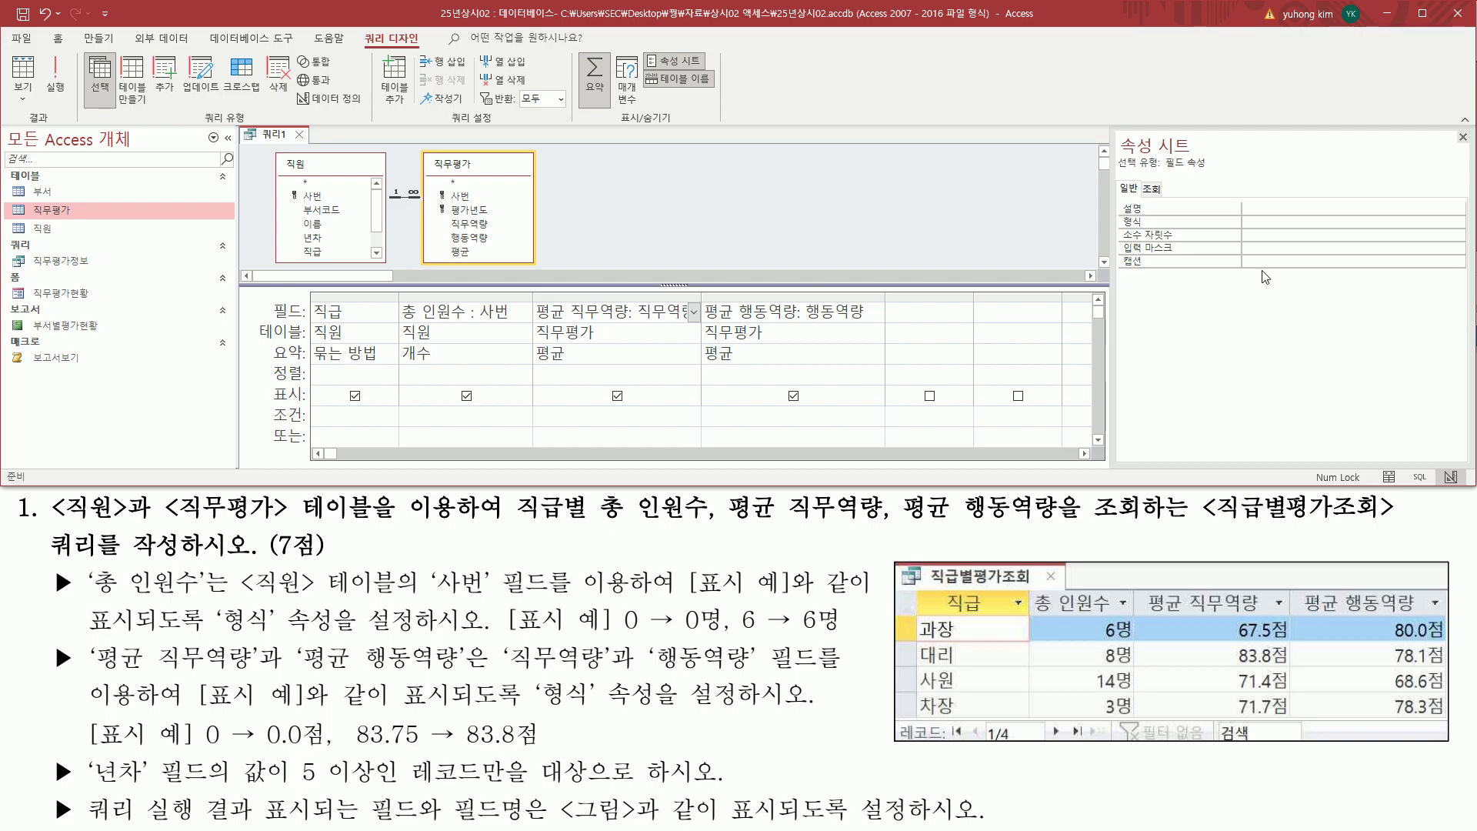
{"action": "left_click", "coordinate": [1251, 225]}
{"action": "type", "text": "0.0점"}
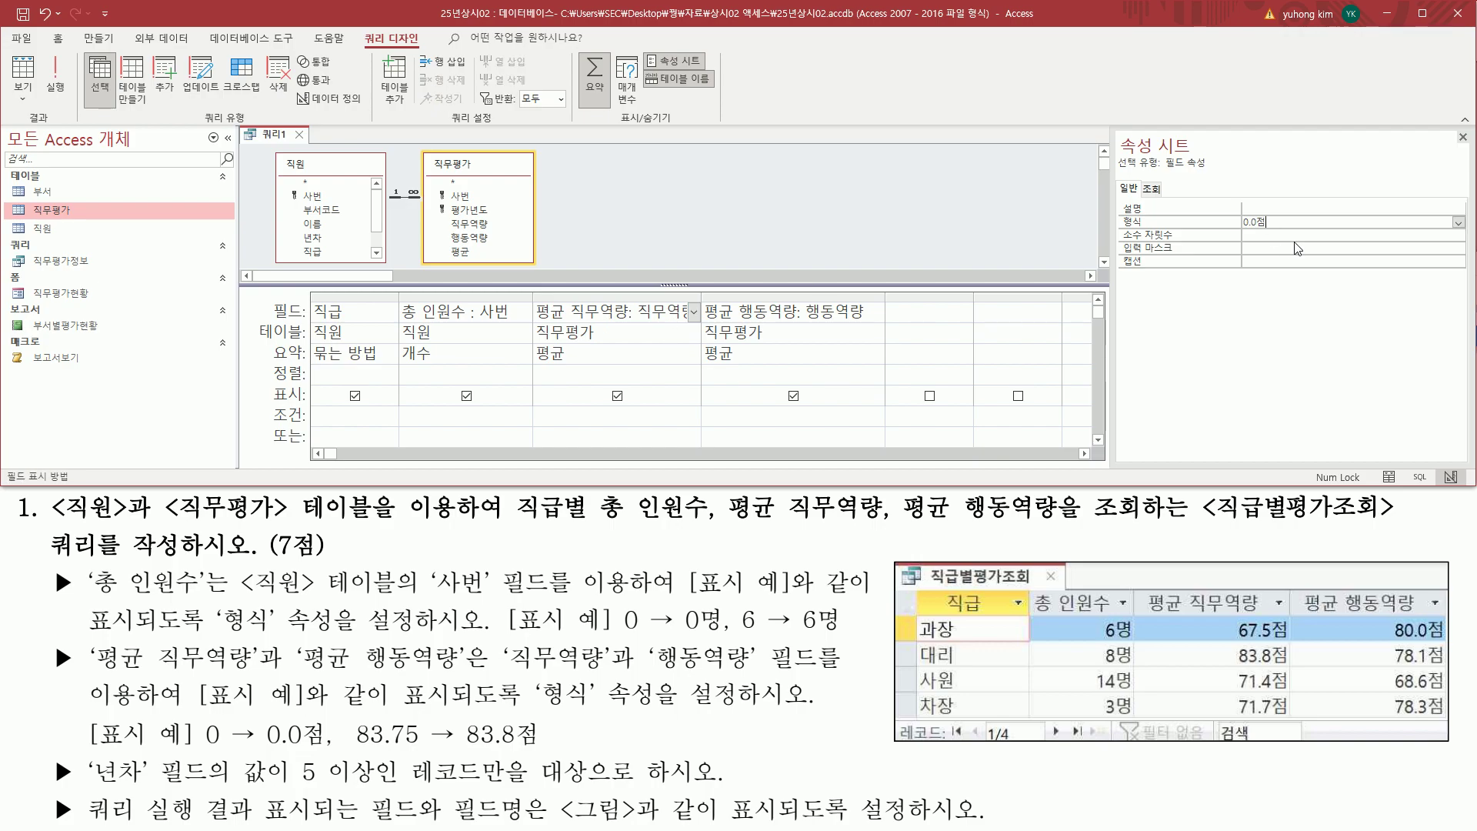
{"action": "key", "text": "Return"}
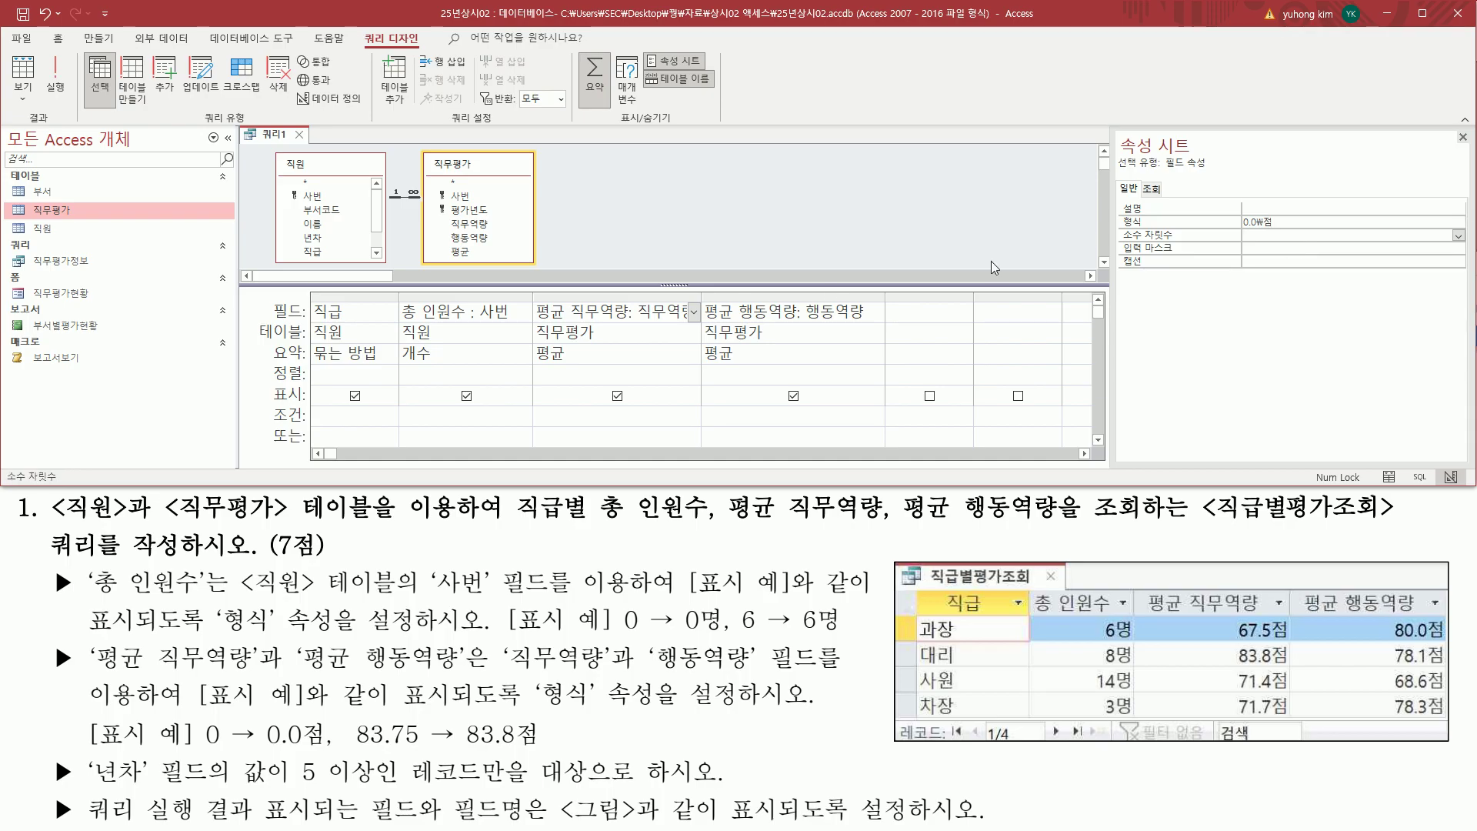
- Set the format of the 평균 행동역량 column to 0.0점 and close the property sheet
{"action": "left_click", "coordinate": [796, 311]}
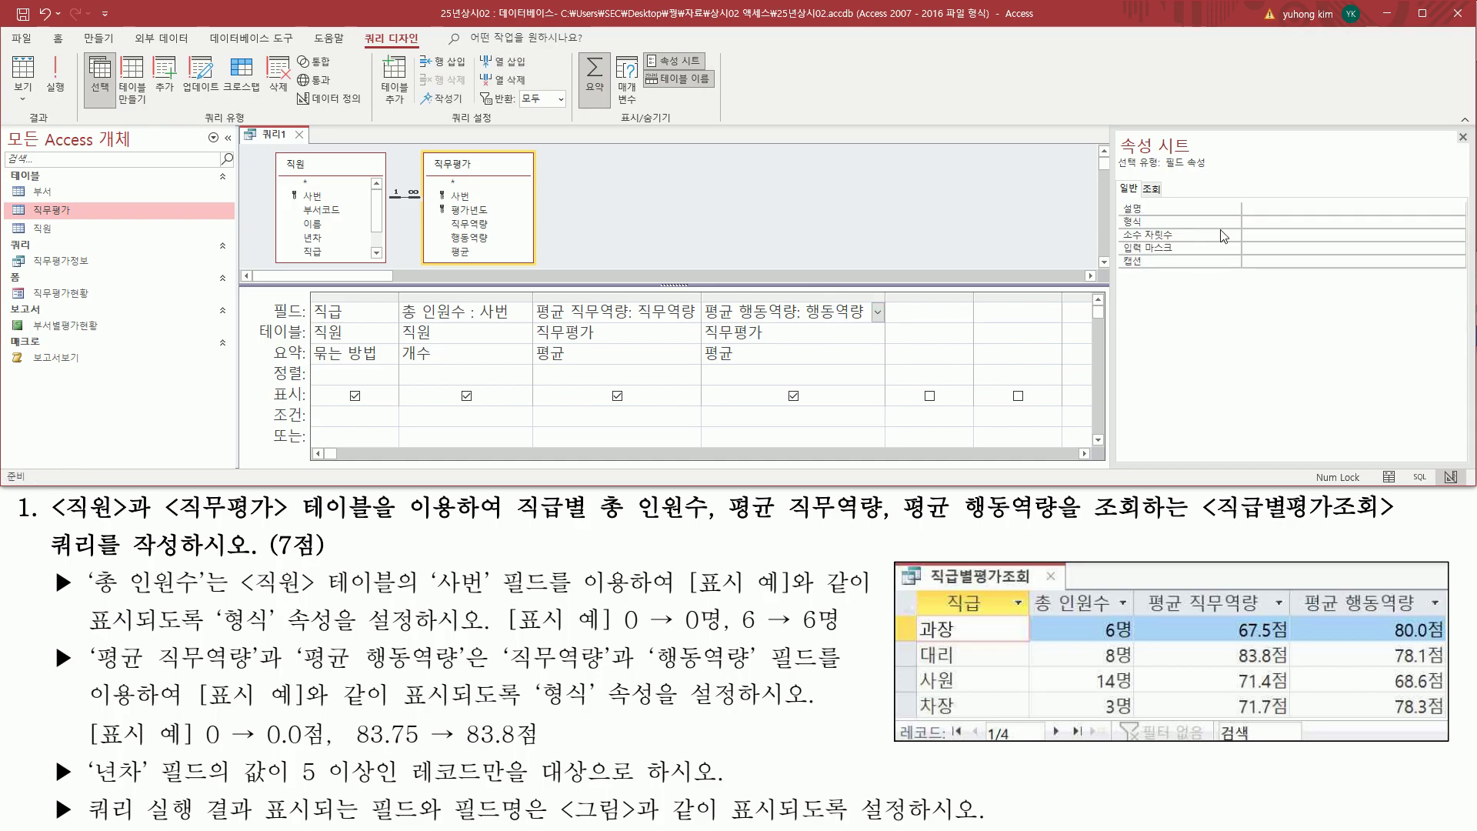
{"action": "left_click", "coordinate": [1254, 220]}
{"action": "type", "text": "0.0점"}
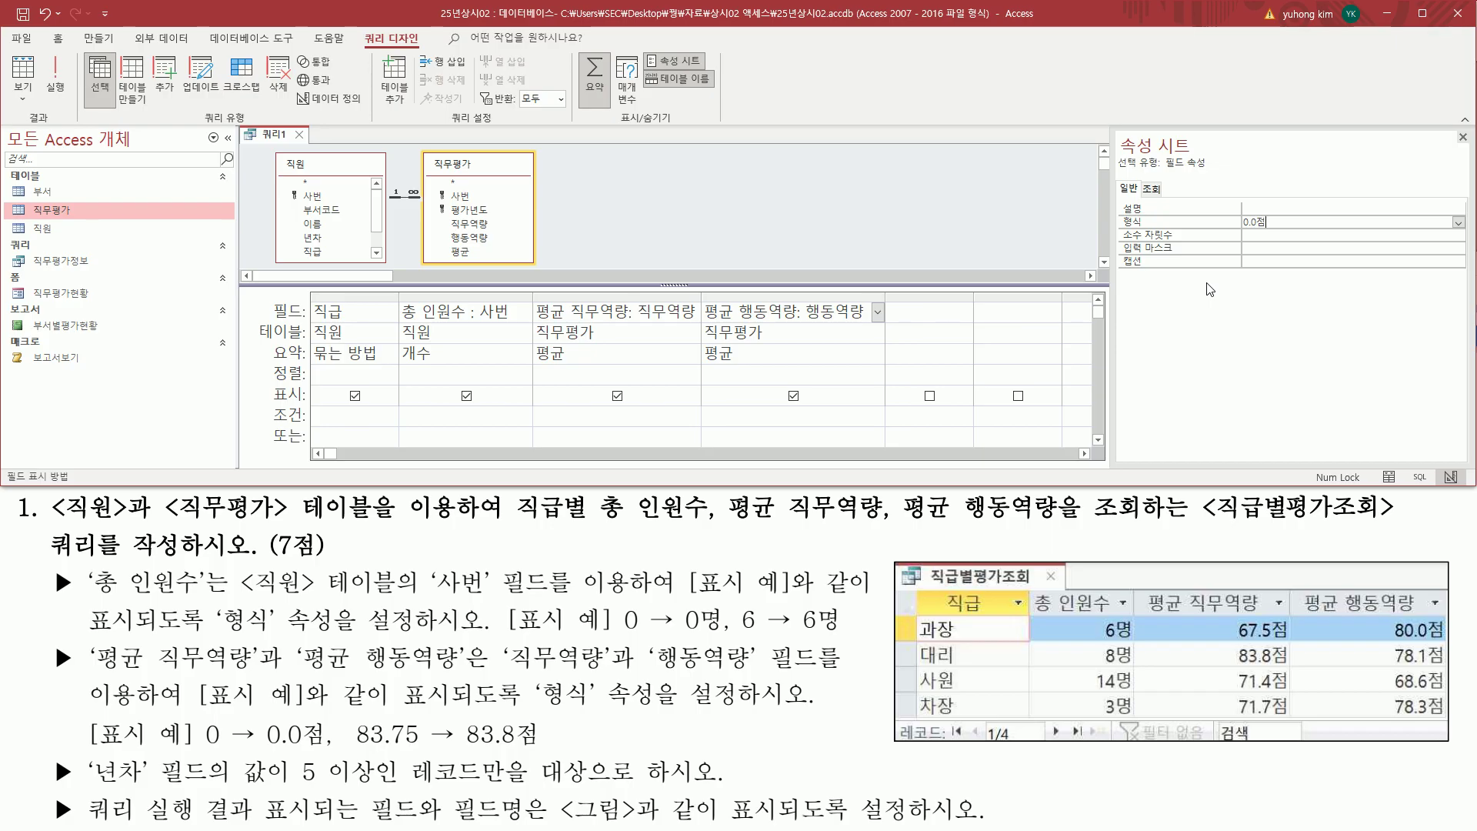
{"action": "key", "text": "Return"}
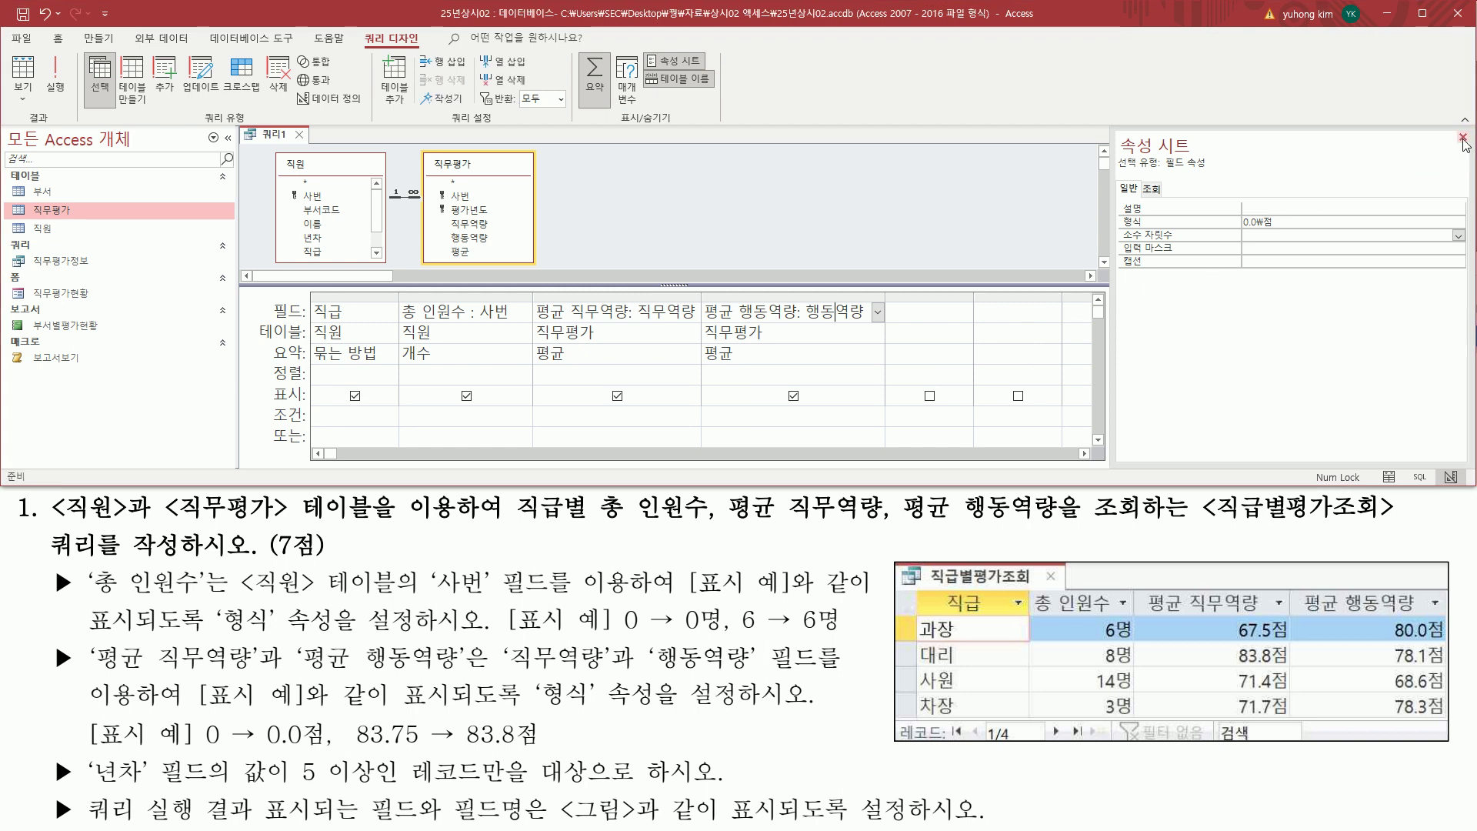
{"action": "left_click", "coordinate": [1464, 139]}
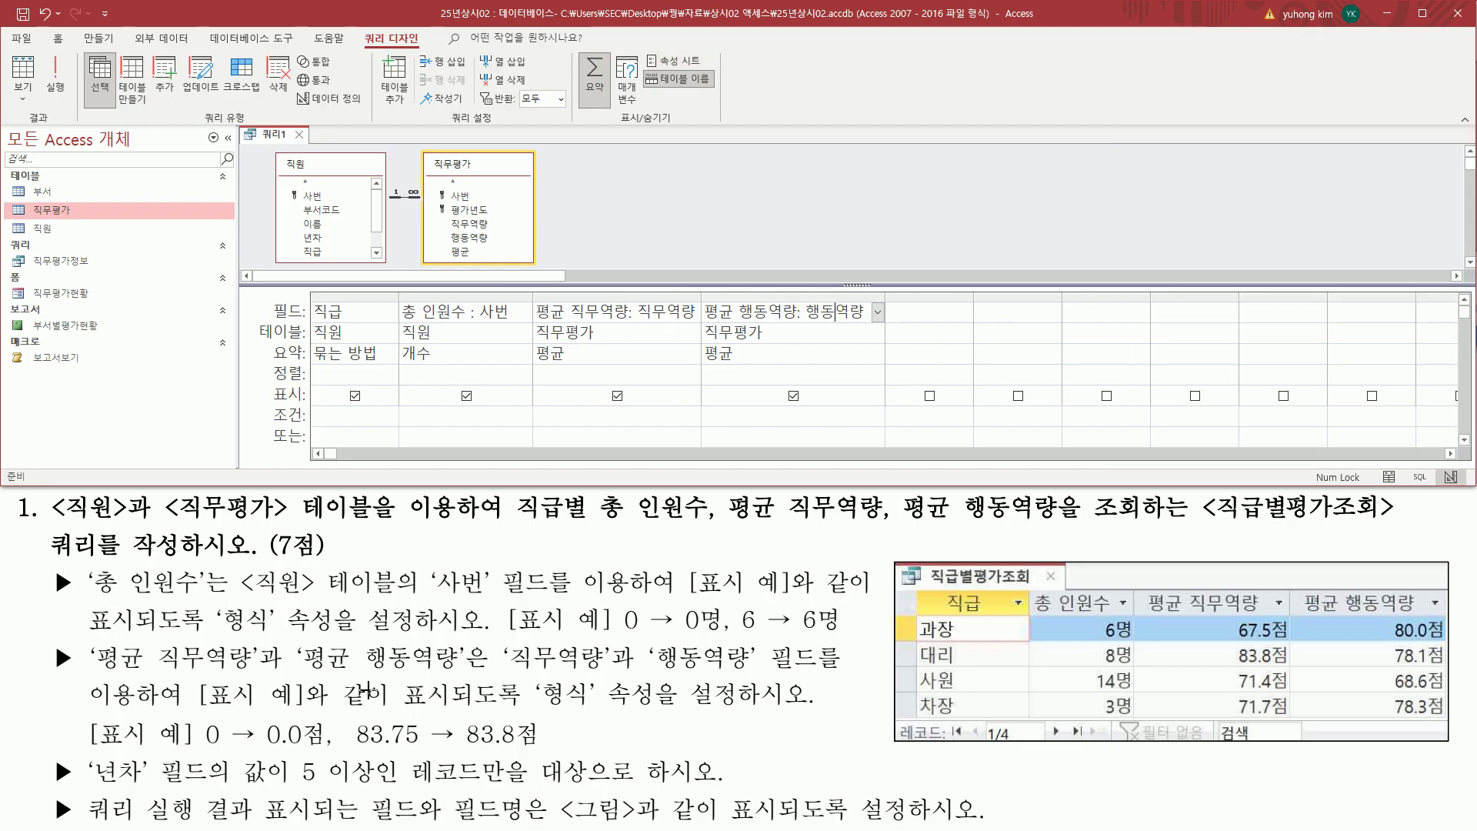
- Add the 년차 field of the 직원 table to the first empty column of the query grid
{"action": "left_click_drag", "start_coordinate": [27, 745], "coordinate": [344, 746]}
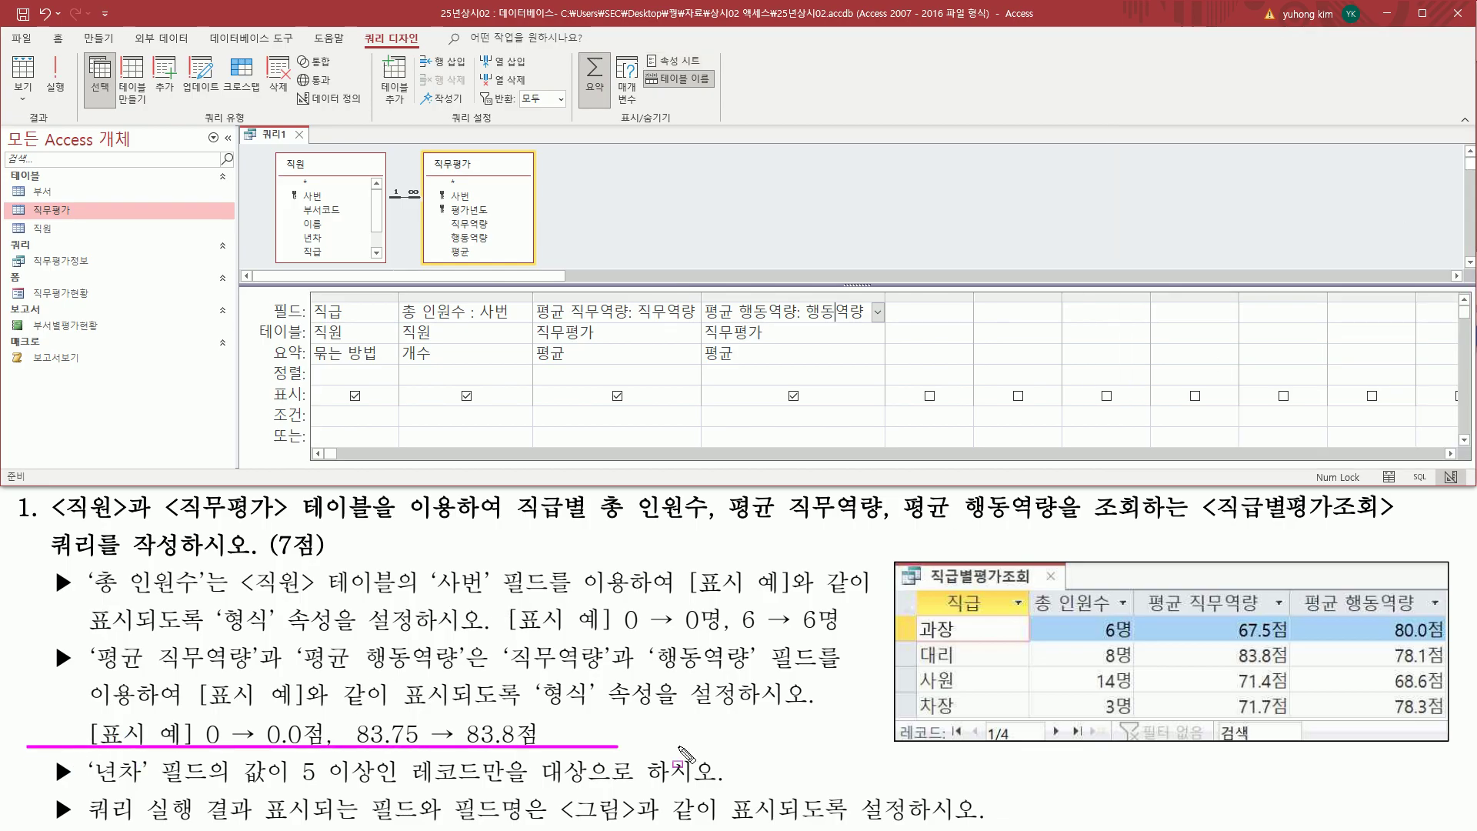
{"action": "key", "text": "e"}
{"action": "mouse_move", "coordinate": [88, 762]}
{"action": "left_mouse_down"}
{"action": "mouse_move", "coordinate": [110, 785]}
{"action": "mouse_move", "coordinate": [600, 786]}
{"action": "left_mouse_up"}
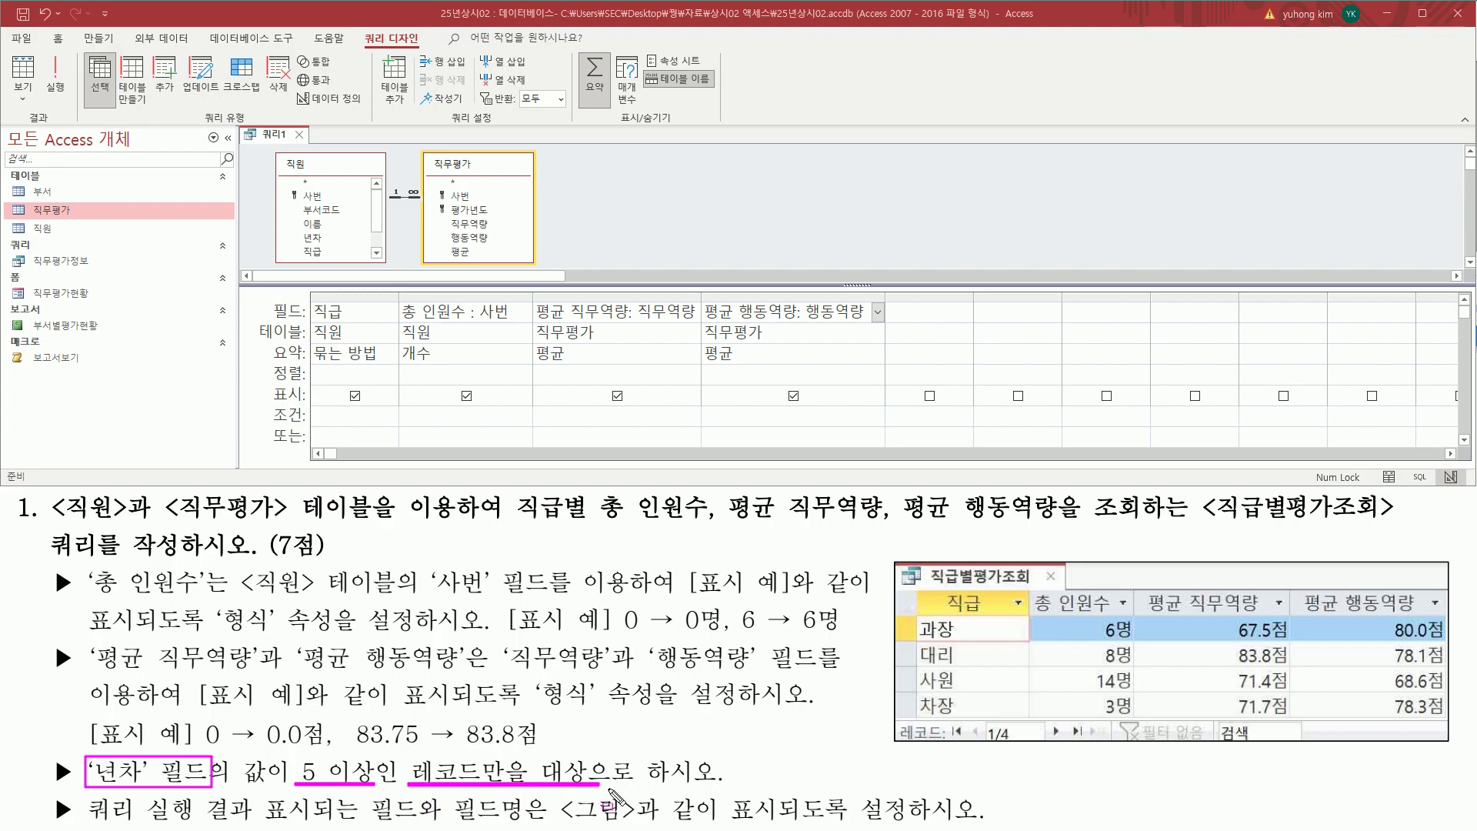
{"action": "mouse_move", "coordinate": [310, 293]}
{"action": "left_mouse_down"}
{"action": "mouse_move", "coordinate": [340, 348]}
{"action": "mouse_move", "coordinate": [889, 371]}
{"action": "left_mouse_up"}
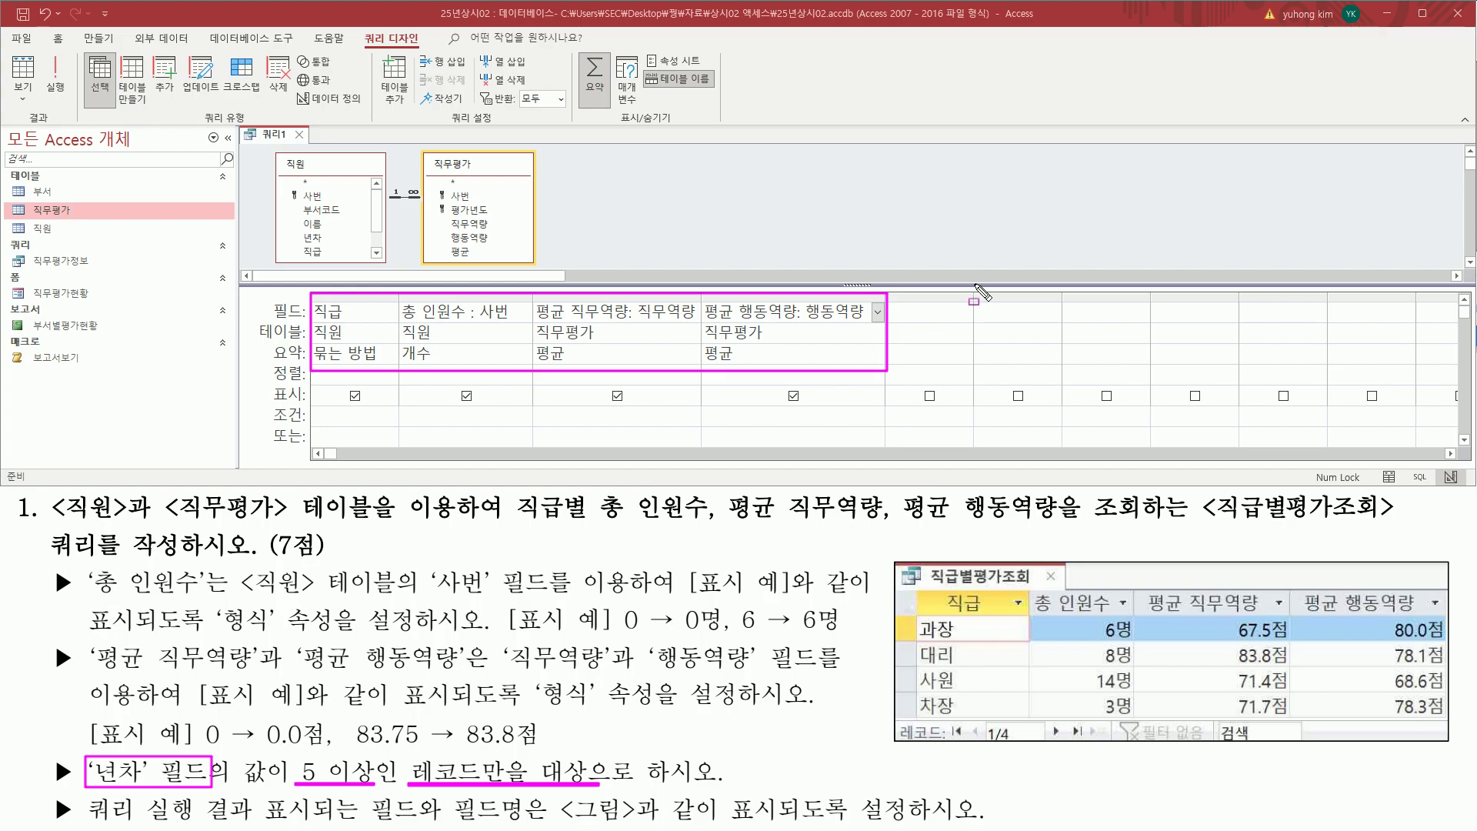
{"action": "key", "text": "Escape"}
{"action": "left_click", "coordinate": [930, 313]}
{"action": "key", "text": "ctrl+2"}
{"action": "left_click_drag", "start_coordinate": [297, 232], "coordinate": [331, 244]}
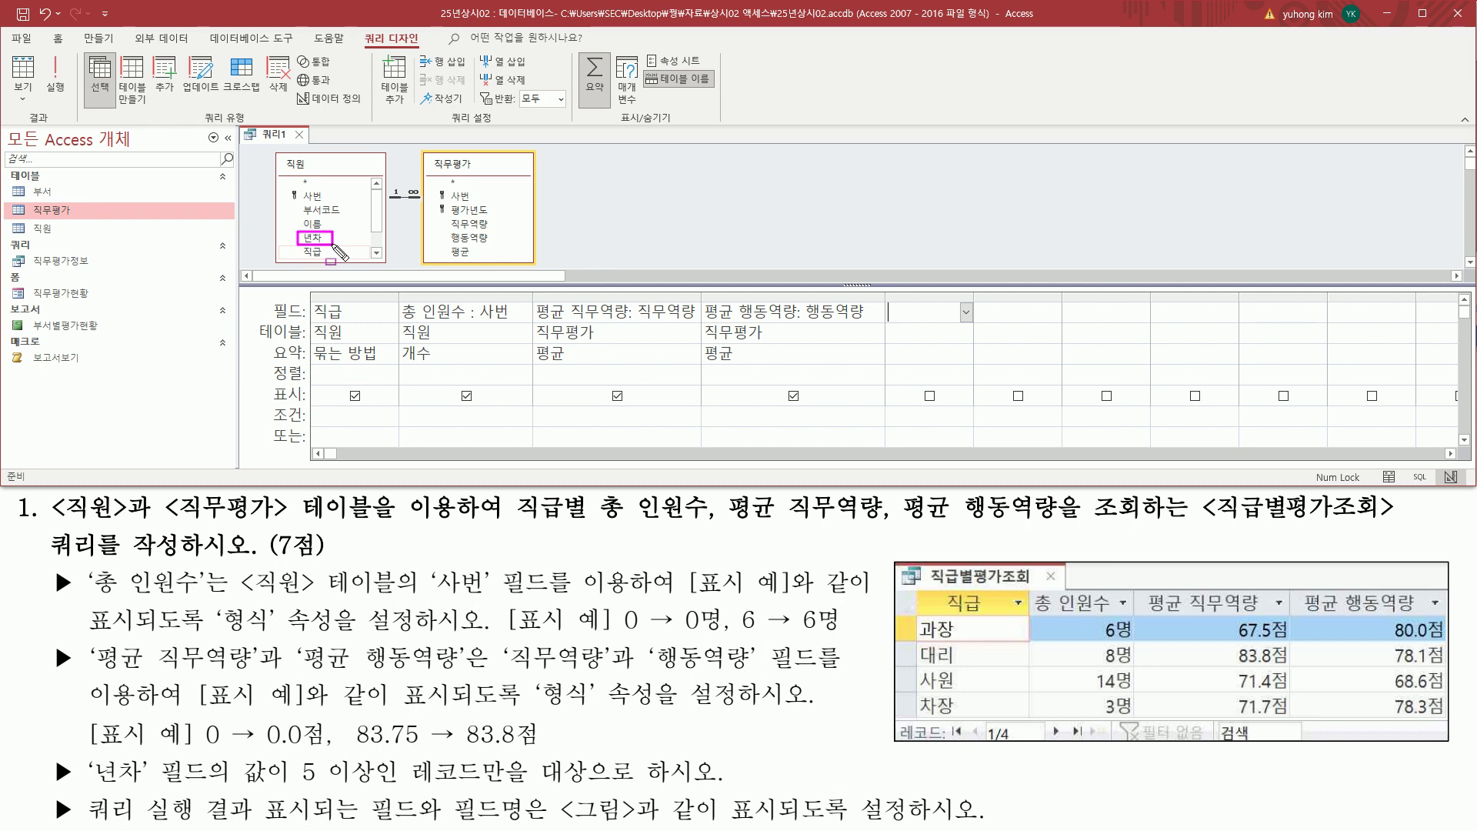
{"action": "key", "text": "Escape"}
{"action": "left_click", "coordinate": [316, 238]}
{"action": "double_click", "coordinate": [316, 239]}
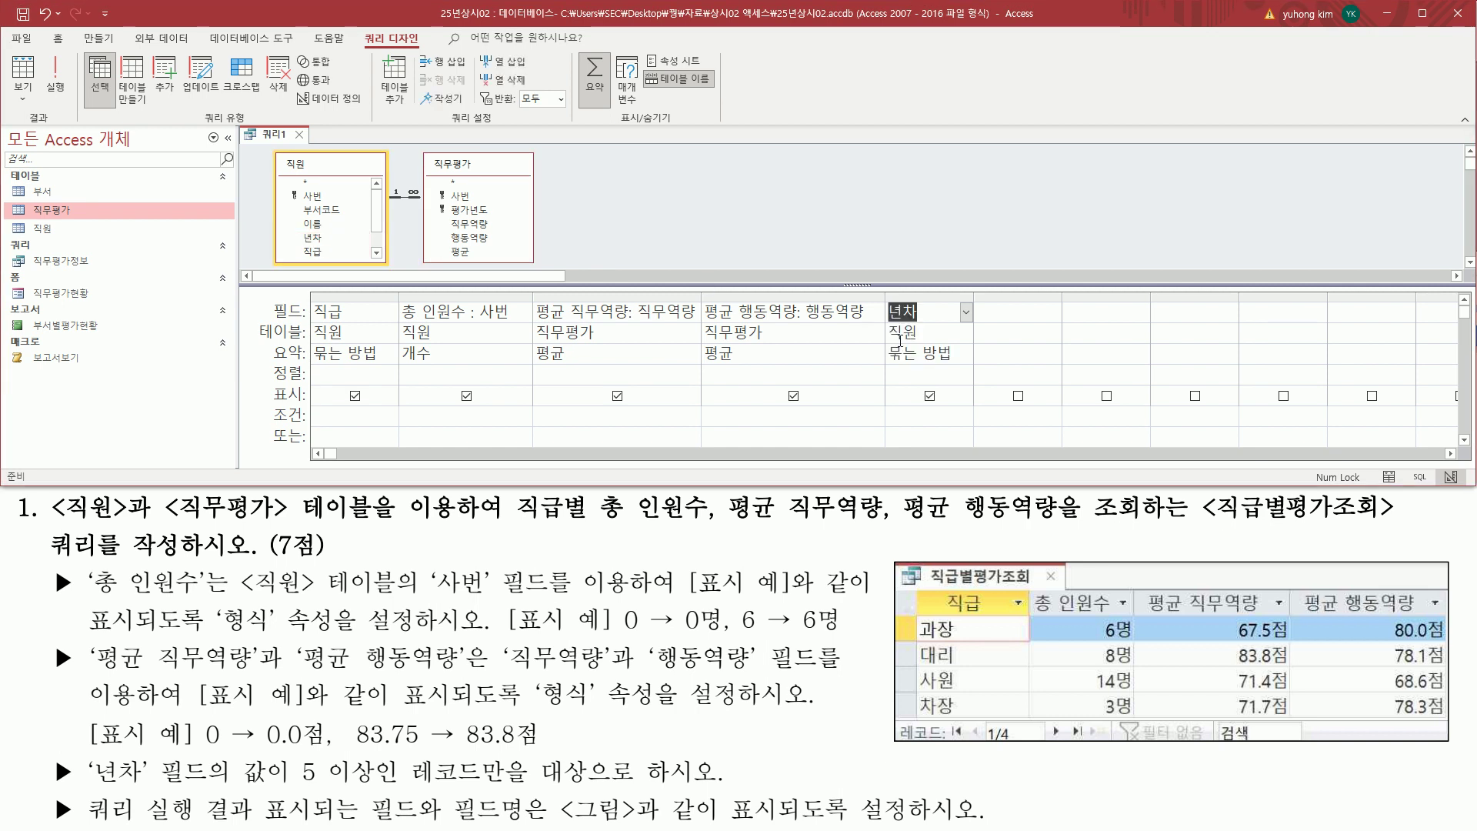
- Enter the criterion >=5 for the 년차 column
{"action": "key", "text": "ctrl+2"}
{"action": "left_click_drag", "start_coordinate": [883, 292], "coordinate": [973, 366]}
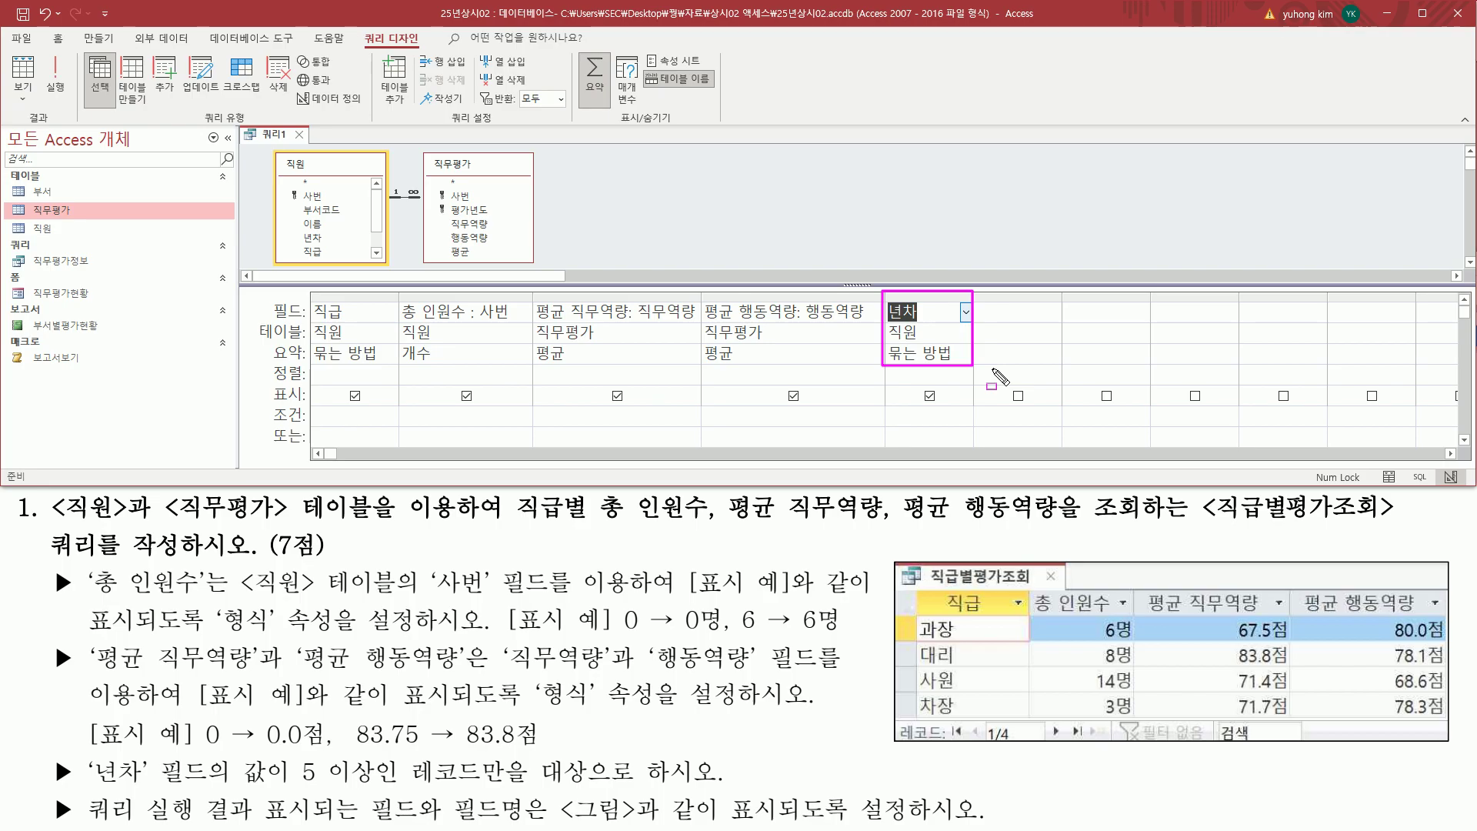
{"action": "left_click_drag", "start_coordinate": [296, 785], "coordinate": [594, 784]}
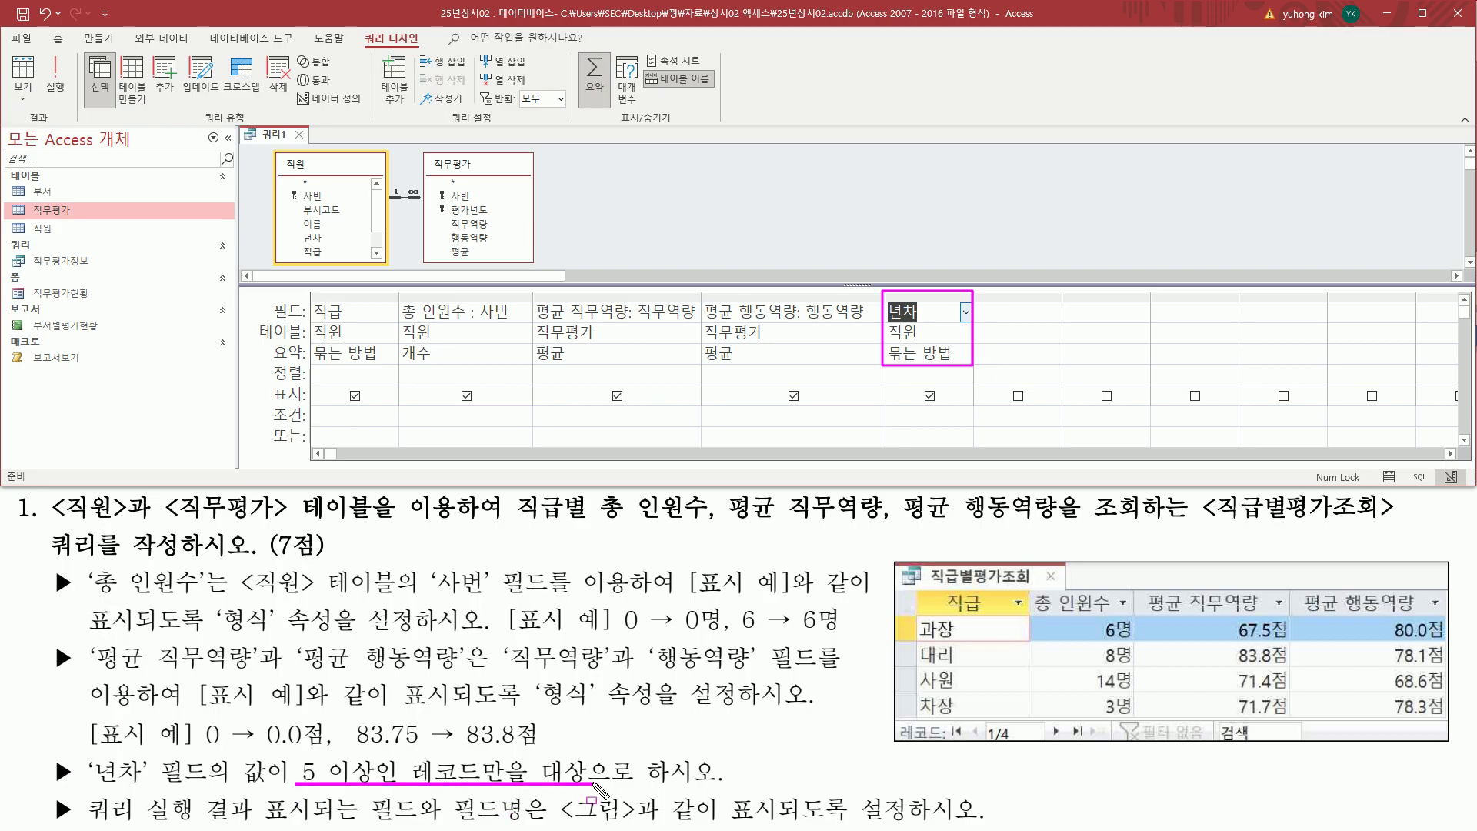
{"action": "left_click_drag", "start_coordinate": [268, 405], "coordinate": [308, 428]}
{"action": "left_click_drag", "start_coordinate": [891, 408], "coordinate": [922, 441]}
{"action": "key", "text": "Escape"}
{"action": "left_click", "coordinate": [942, 418]}
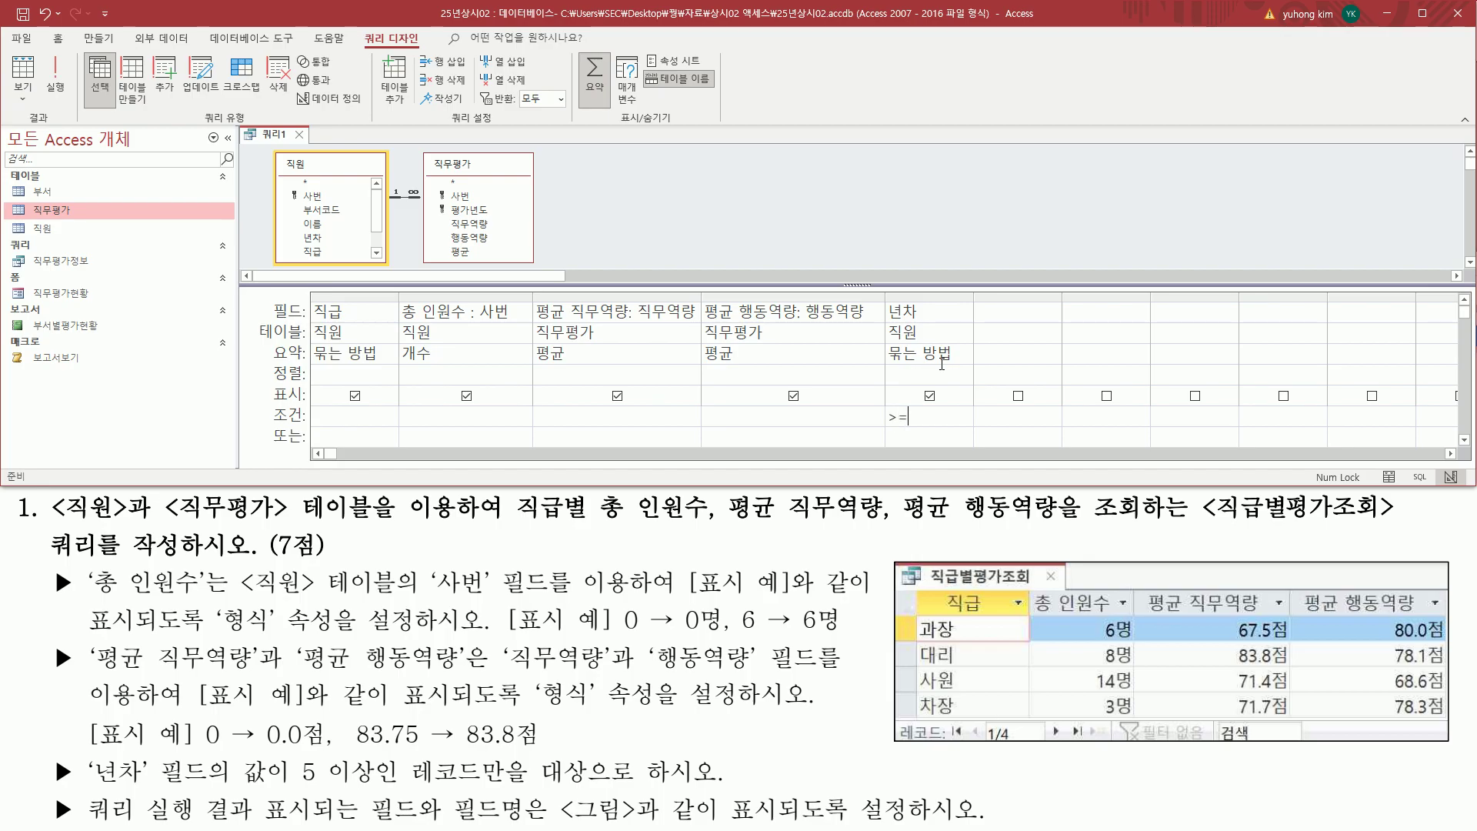
{"action": "left_click", "coordinate": [952, 377]}
- Run the query and compare the displayed fields, especially 년차, with the required result picture
{"action": "left_click_drag", "start_coordinate": [90, 781], "coordinate": [714, 780]}
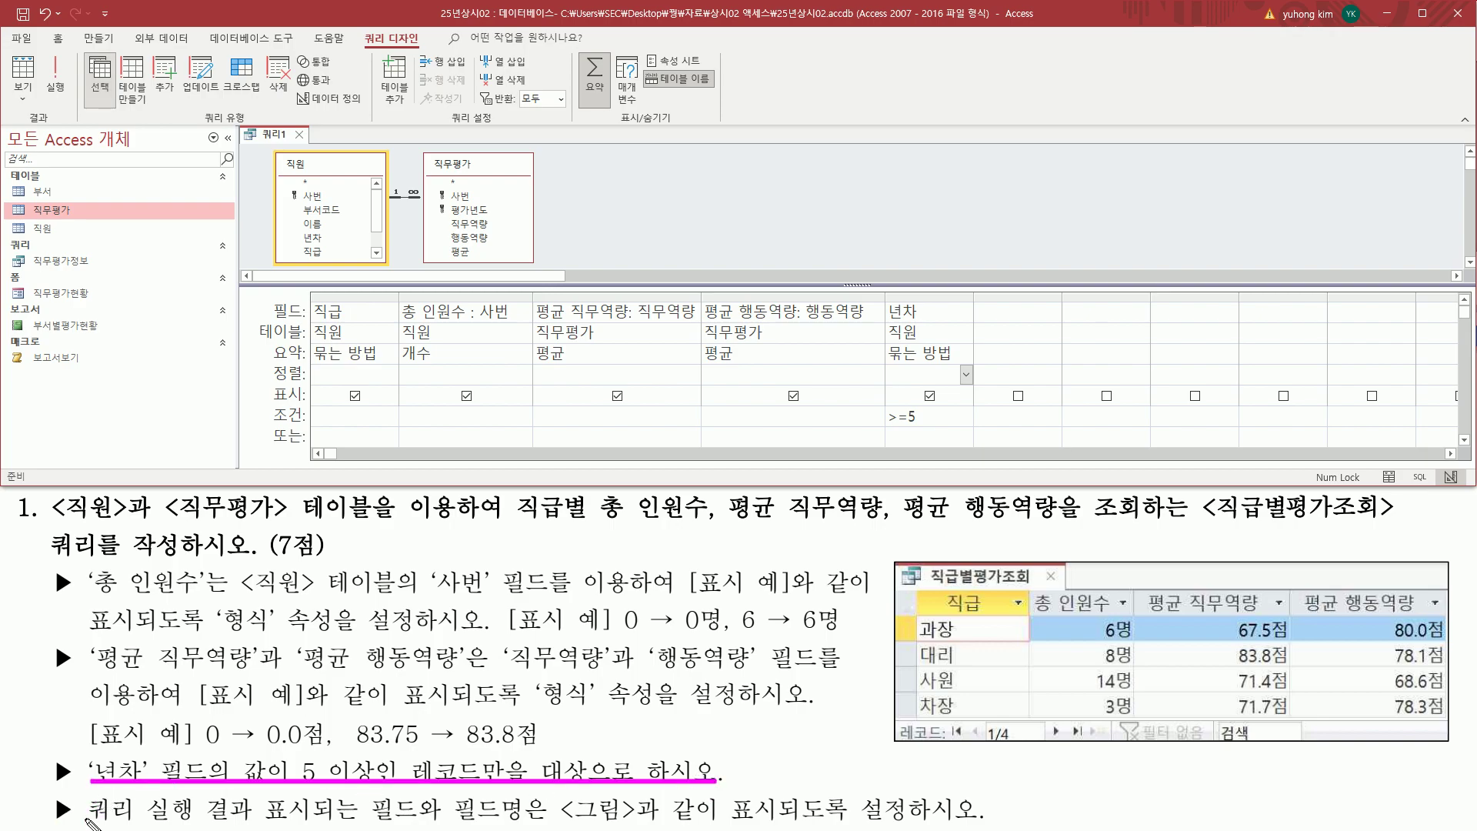
{"action": "left_click_drag", "start_coordinate": [89, 822], "coordinate": [948, 823]}
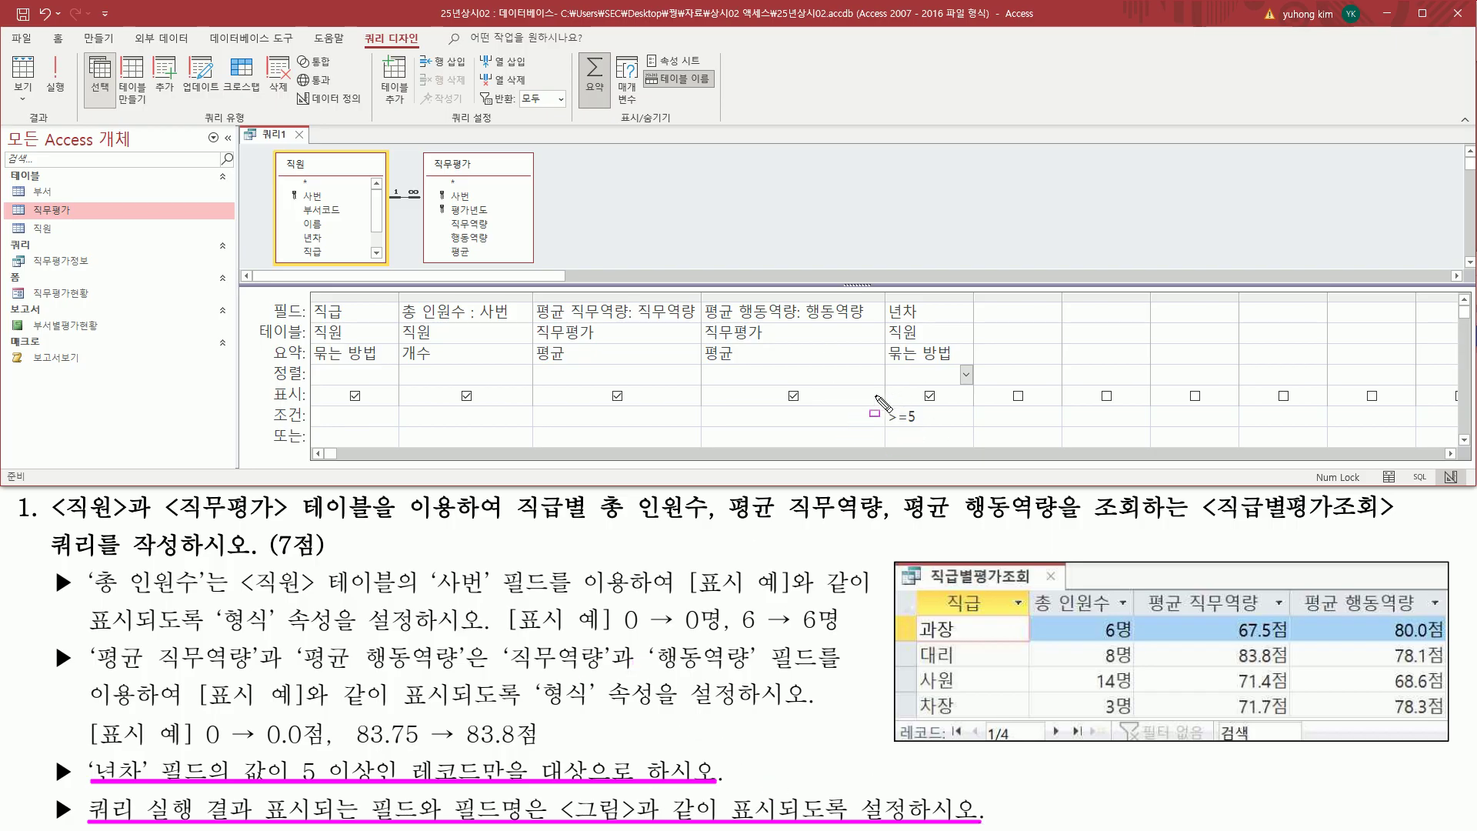
{"action": "key", "text": "Escape"}
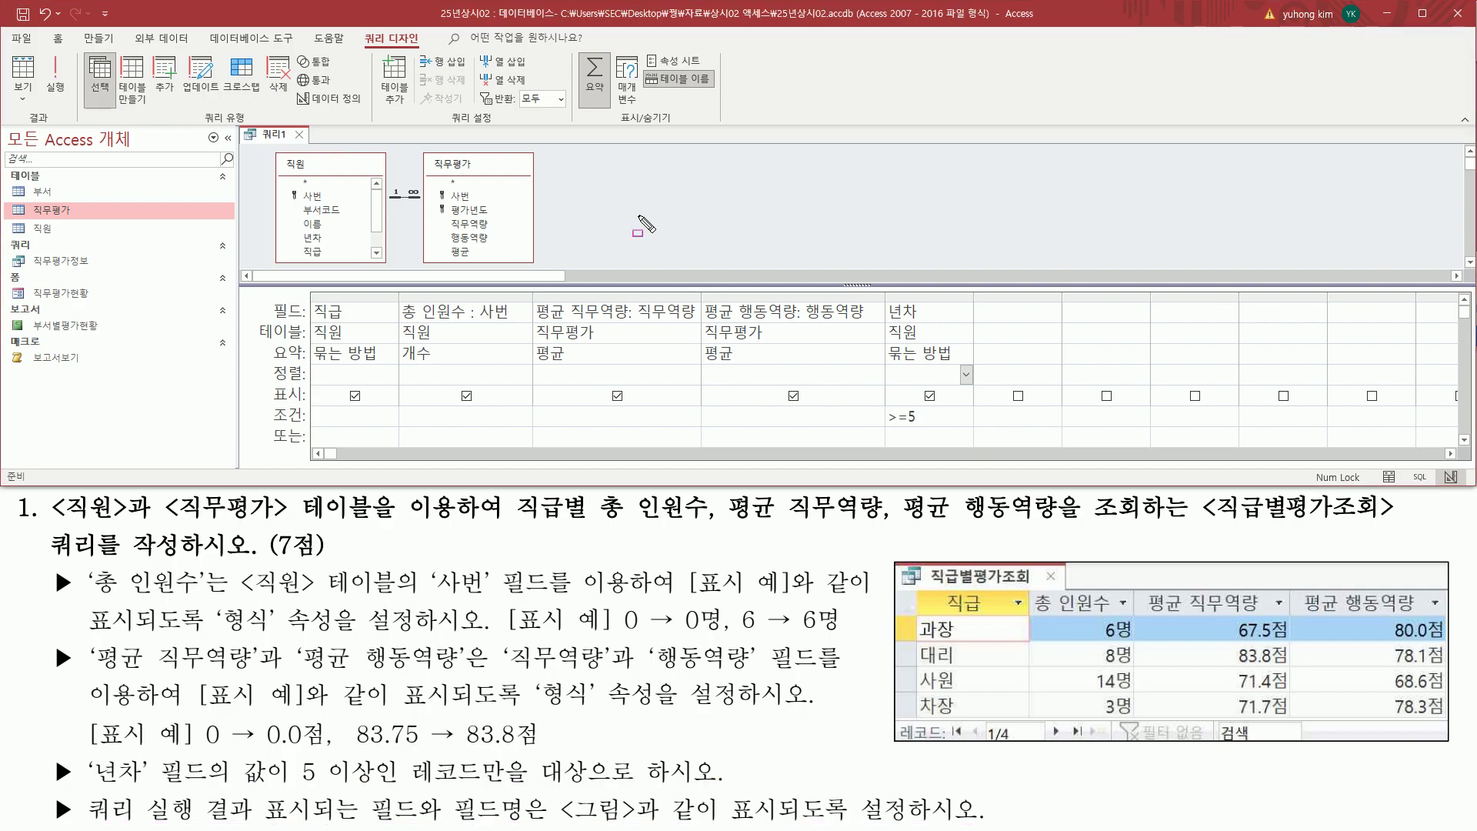
{"action": "left_click_drag", "start_coordinate": [359, 28], "coordinate": [430, 52]}
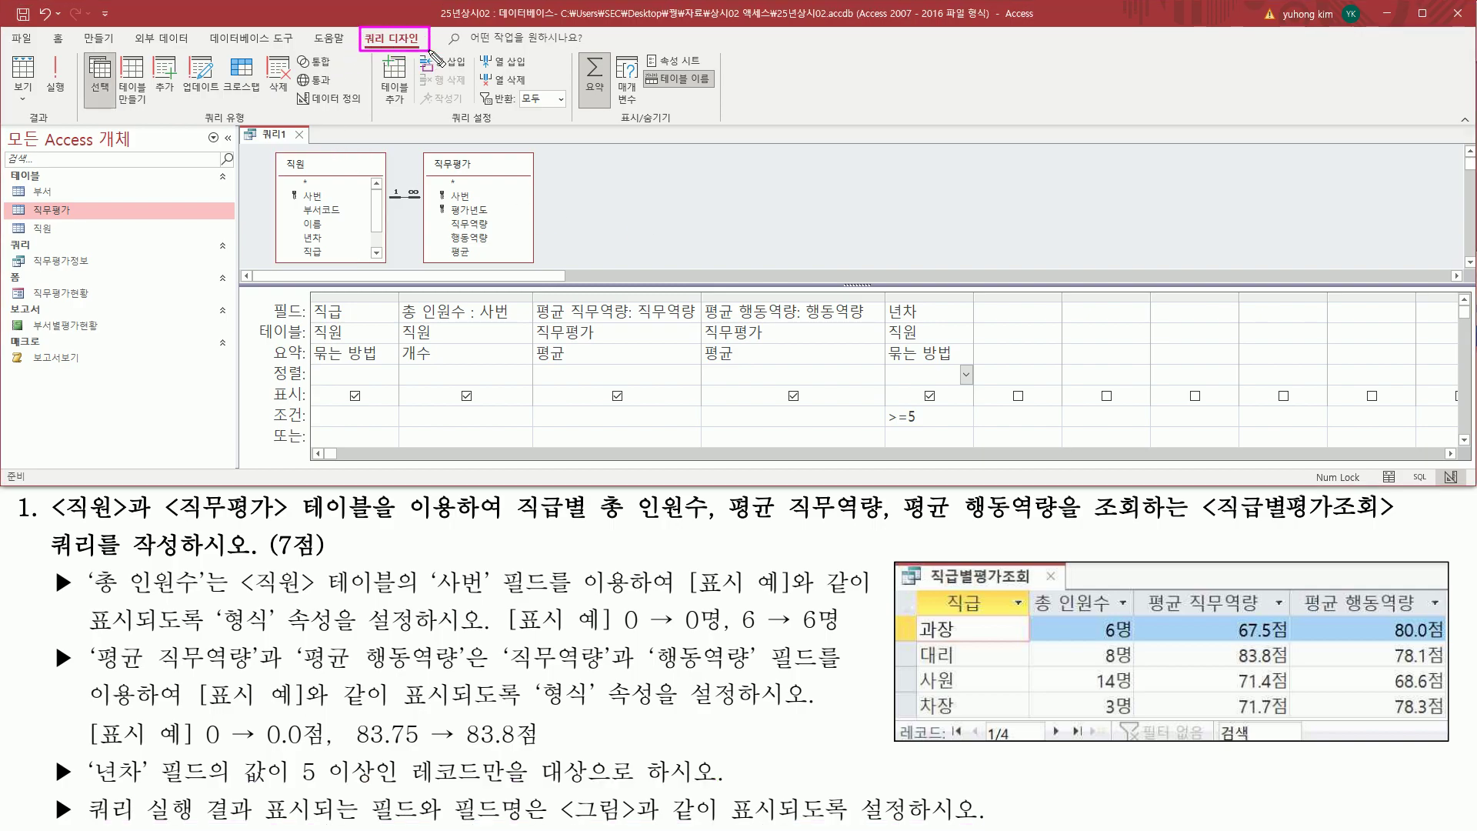
{"action": "left_click_drag", "start_coordinate": [43, 53], "coordinate": [72, 101]}
{"action": "key", "text": "Escape"}
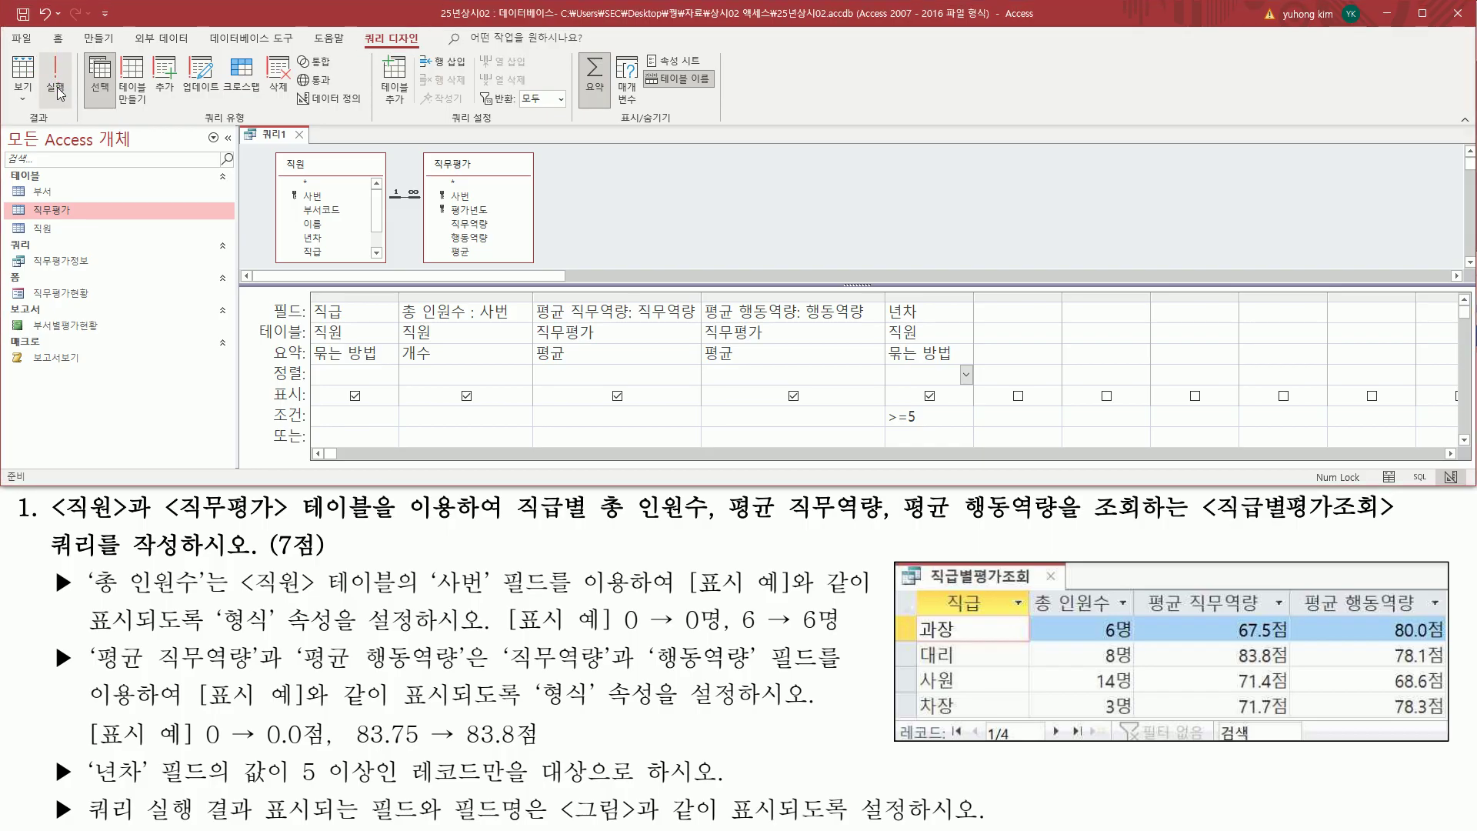
{"action": "left_click", "coordinate": [55, 85]}
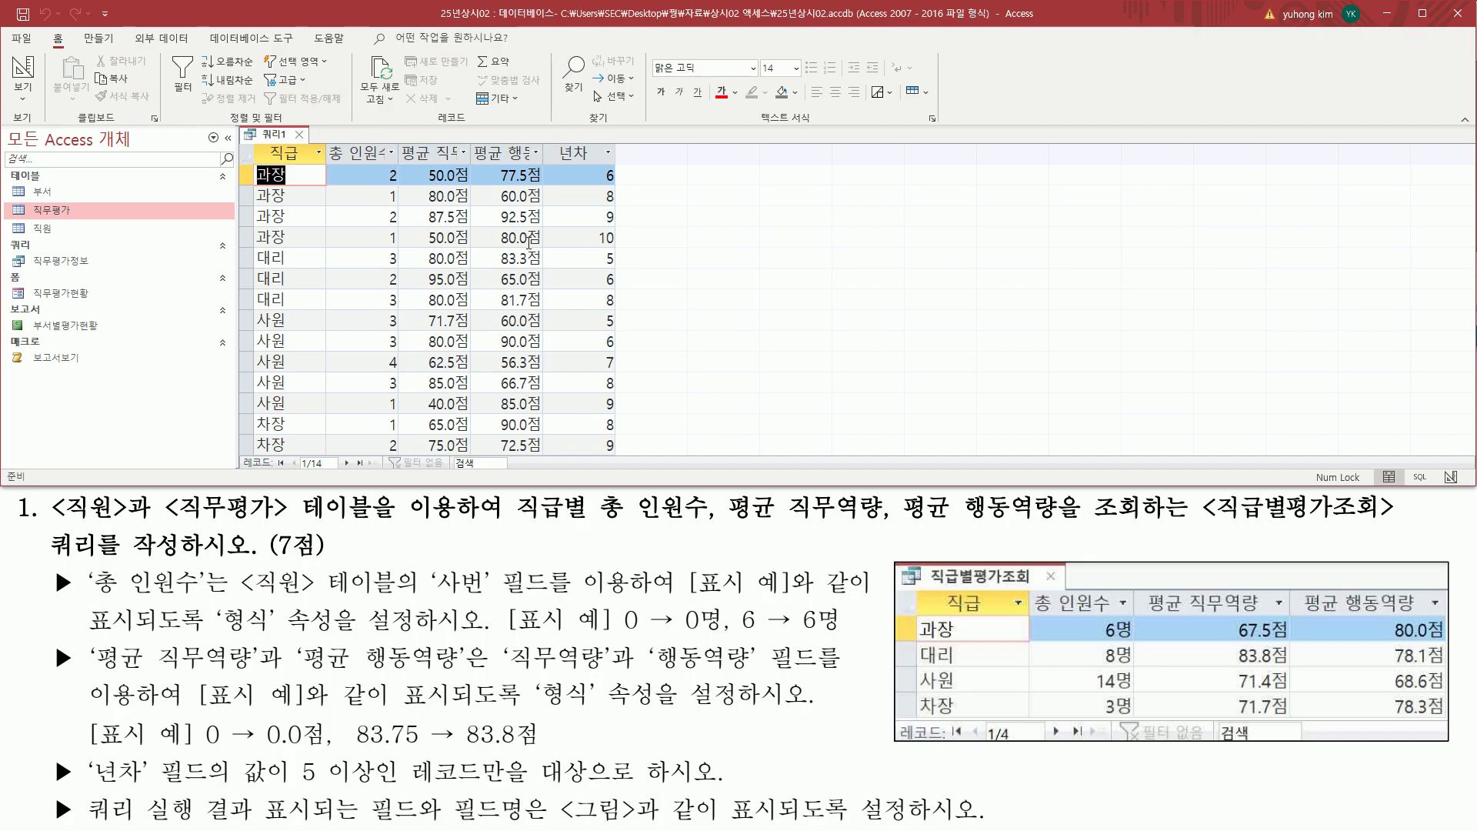
{"action": "key", "text": "ctrl+2"}
{"action": "left_click_drag", "start_coordinate": [554, 140], "coordinate": [600, 164]}
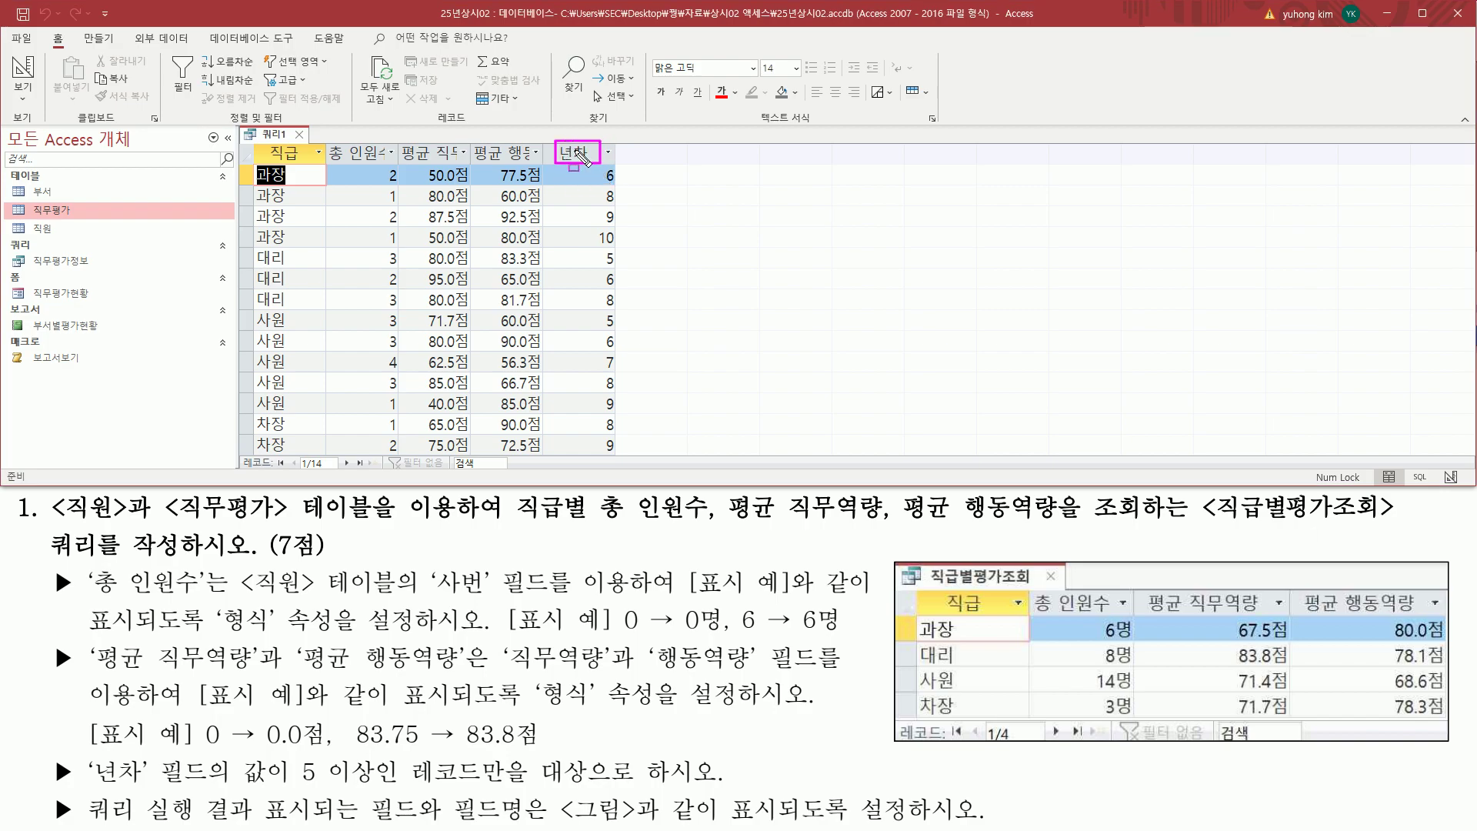
- Fit the widths of the 총 인원수, 평균 직무역량 and 평균 행동역량 columns to their full headings in the query result
{"action": "mouse_move", "coordinate": [591, 166]}
{"action": "left_mouse_down"}
{"action": "mouse_move", "coordinate": [609, 202]}
{"action": "mouse_move", "coordinate": [628, 457]}
{"action": "left_mouse_up"}
{"action": "key", "text": "Escape"}
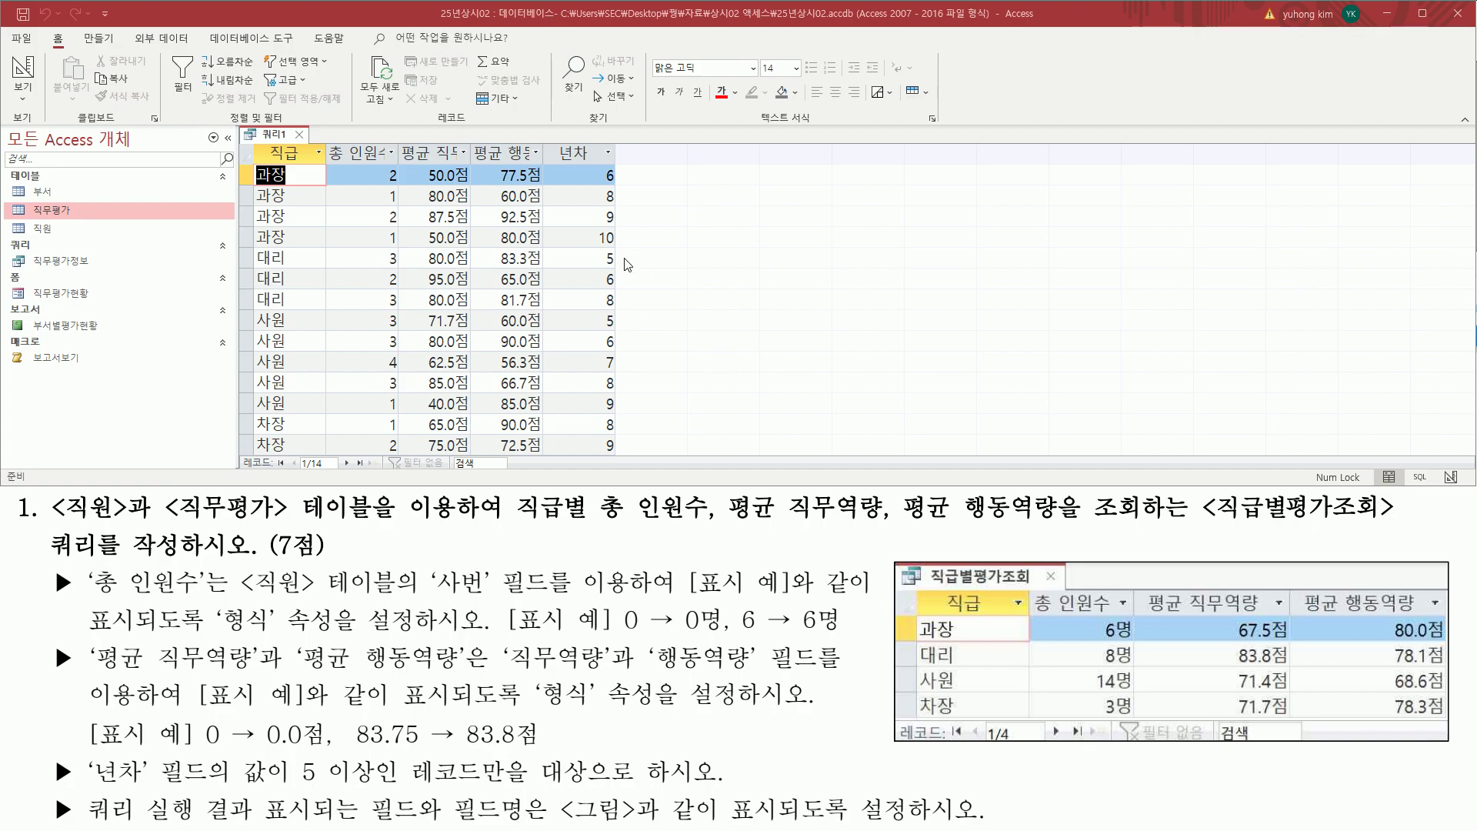
{"action": "key", "text": "ctrl+2"}
{"action": "left_click_drag", "start_coordinate": [330, 162], "coordinate": [544, 164]}
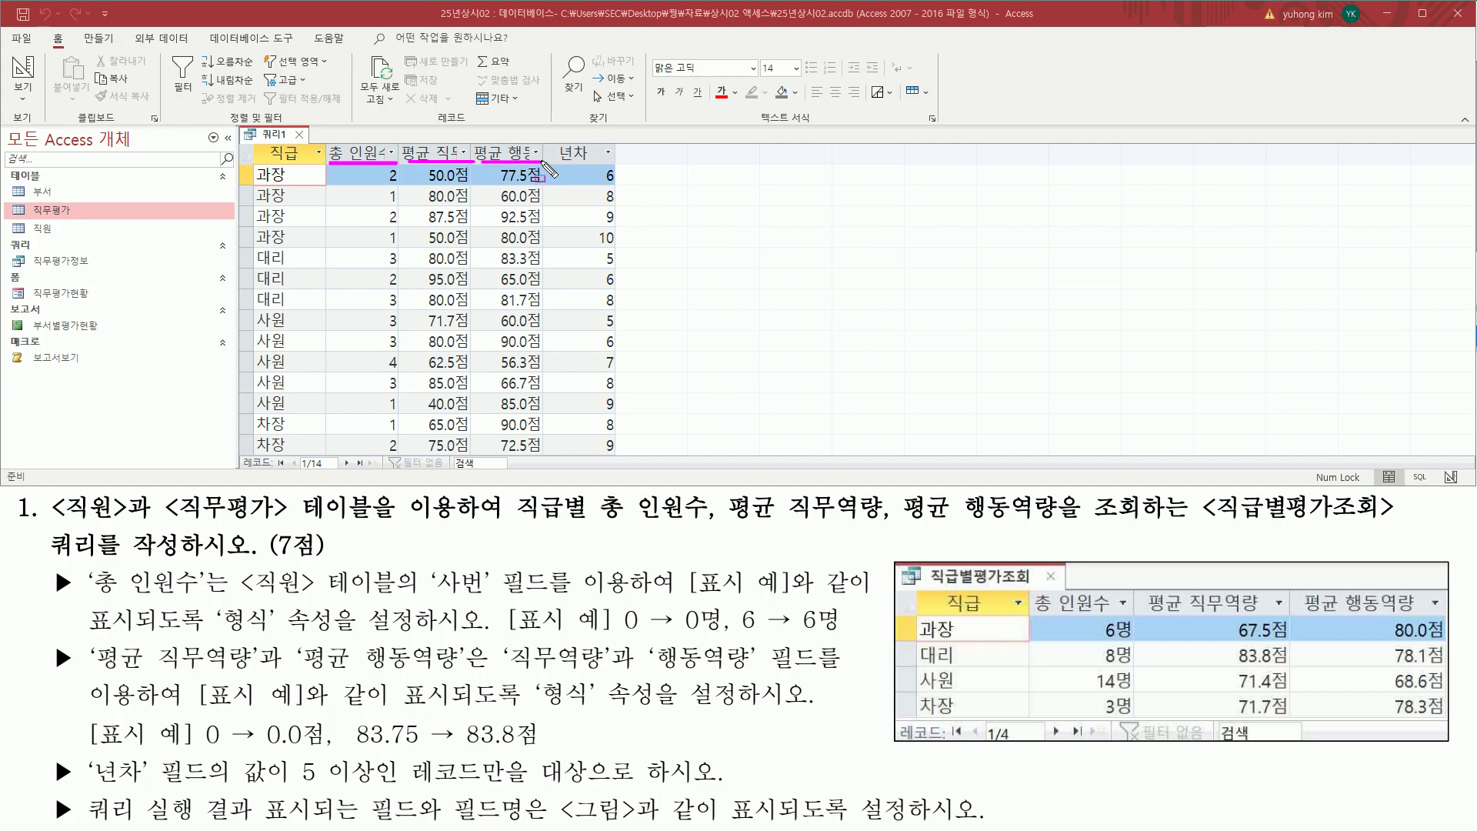
{"action": "key", "text": "Escape"}
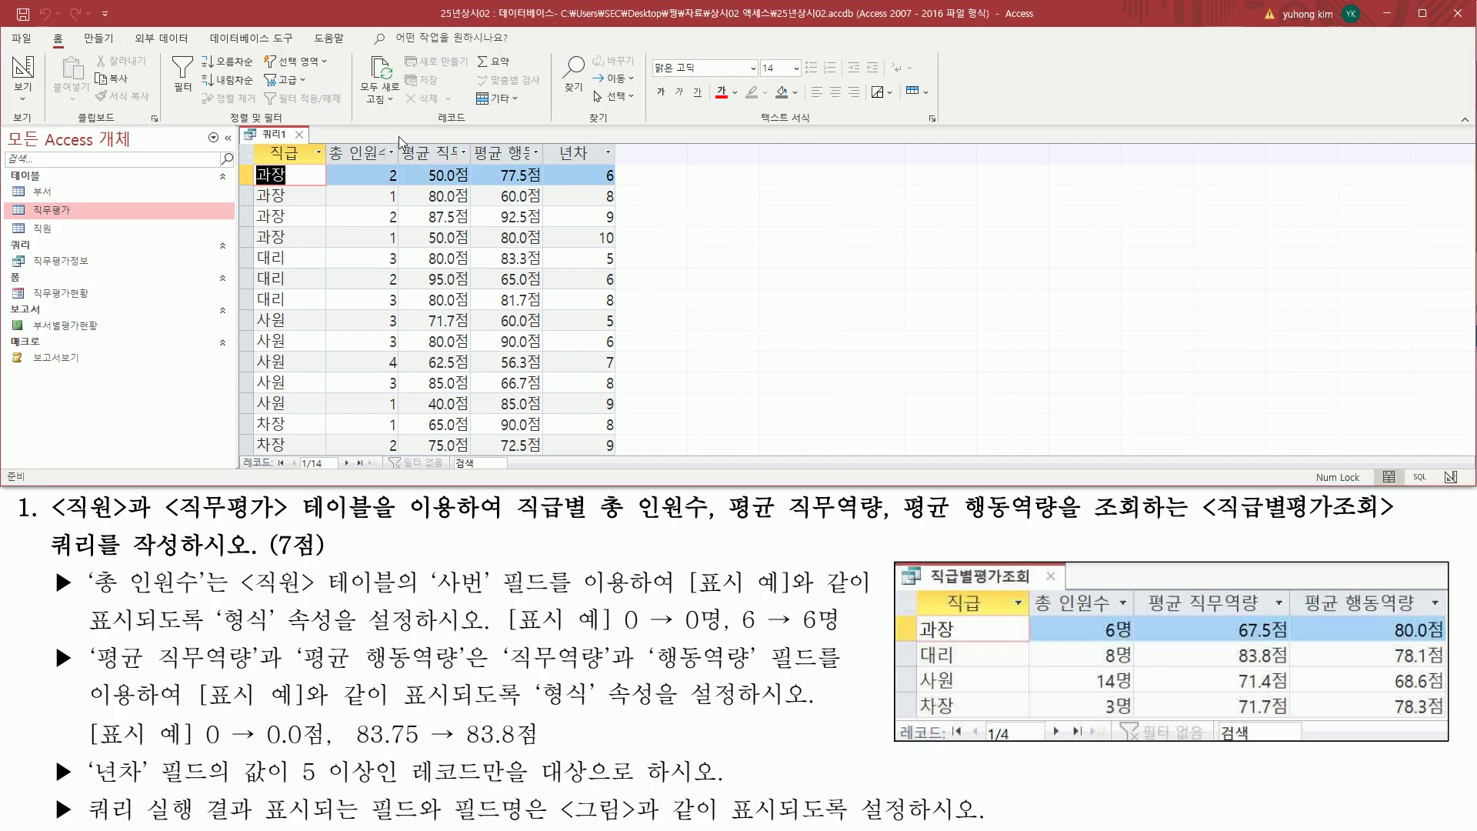
{"action": "mouse_move", "coordinate": [399, 137]}
{"action": "left_mouse_down"}
{"action": "mouse_move", "coordinate": [400, 165]}
{"action": "mouse_move", "coordinate": [473, 165]}
{"action": "left_mouse_up"}
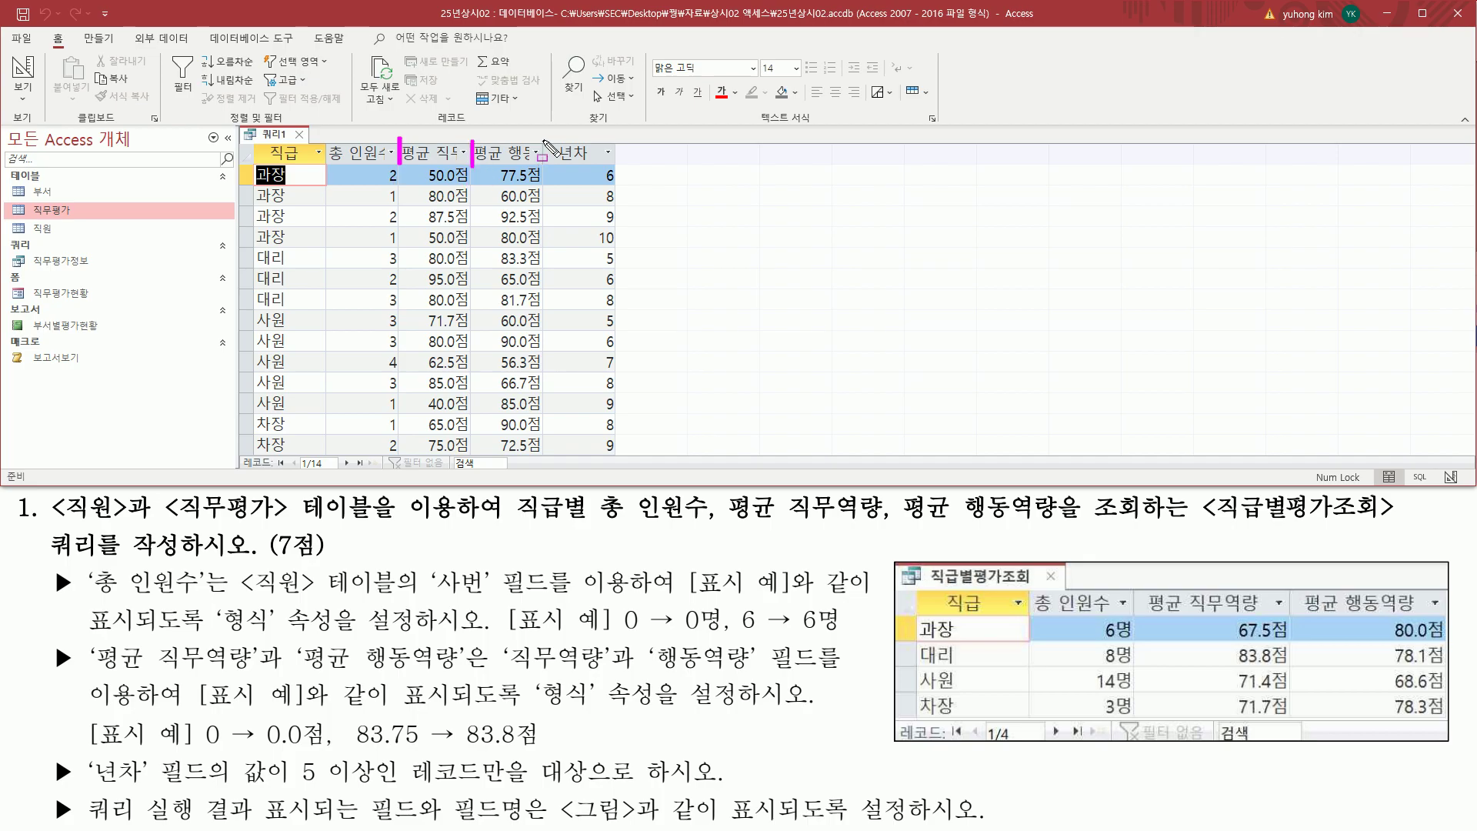
{"action": "key", "text": "Escape"}
{"action": "double_click", "coordinate": [400, 148]}
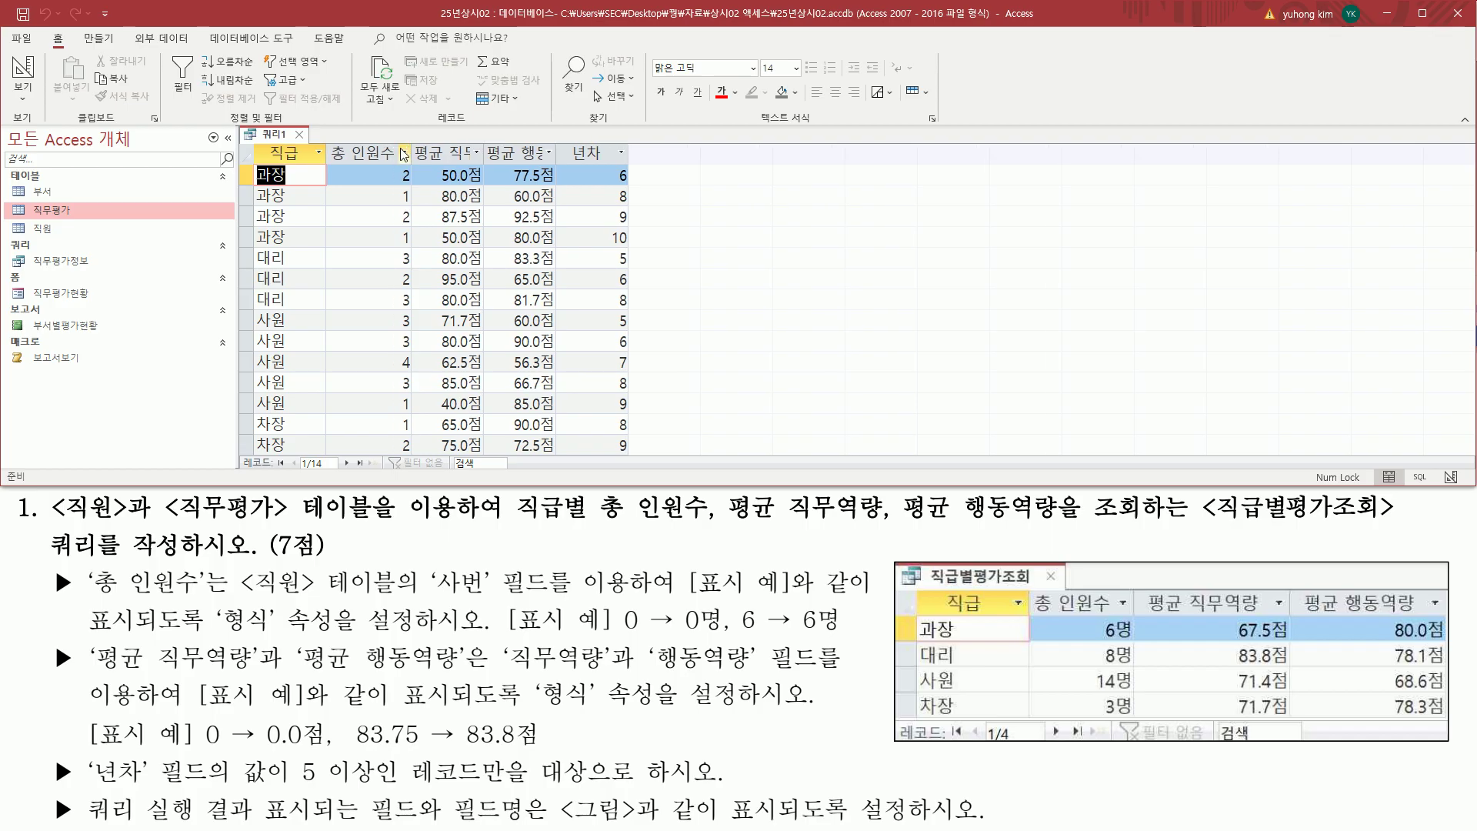
{"action": "double_click", "coordinate": [484, 151]}
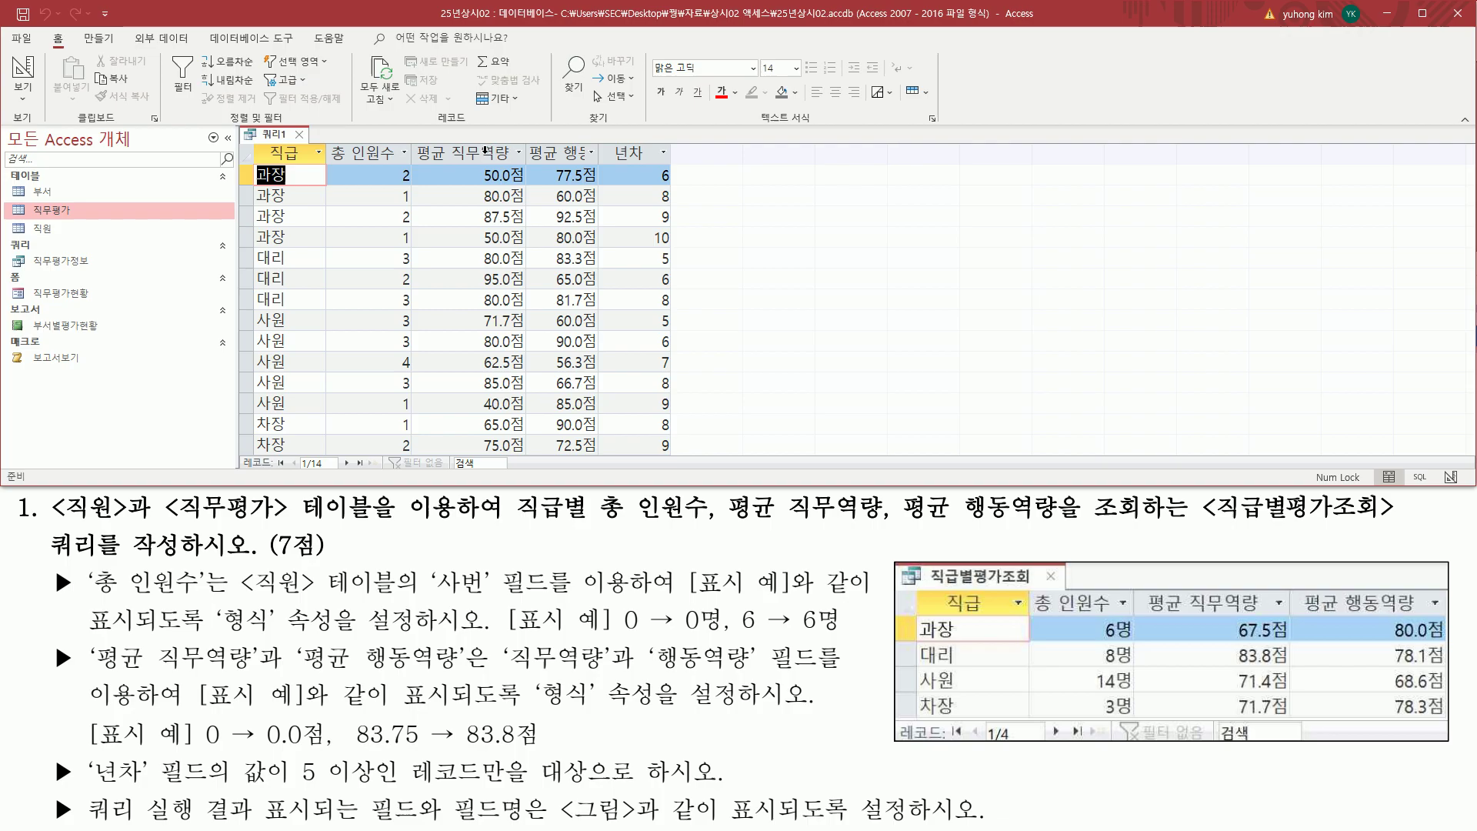
{"action": "double_click", "coordinate": [600, 153]}
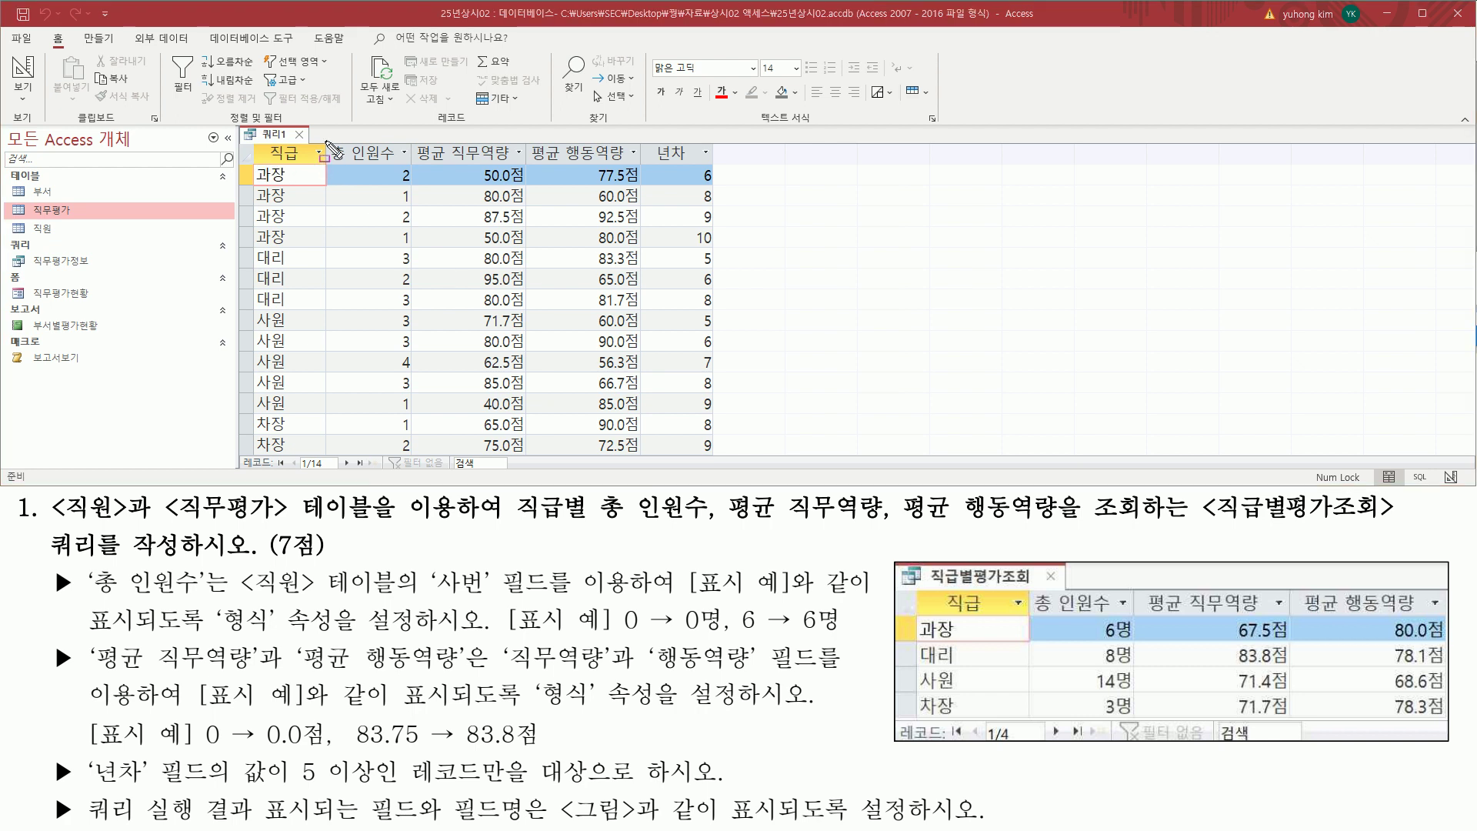
- Compare the 총 인원수 values and the 직급 and 년차 rows of the result with the required display format and picture
{"action": "left_click_drag", "start_coordinate": [400, 227], "coordinate": [417, 449]}
{"action": "left_click_drag", "start_coordinate": [621, 631], "coordinate": [829, 633]}
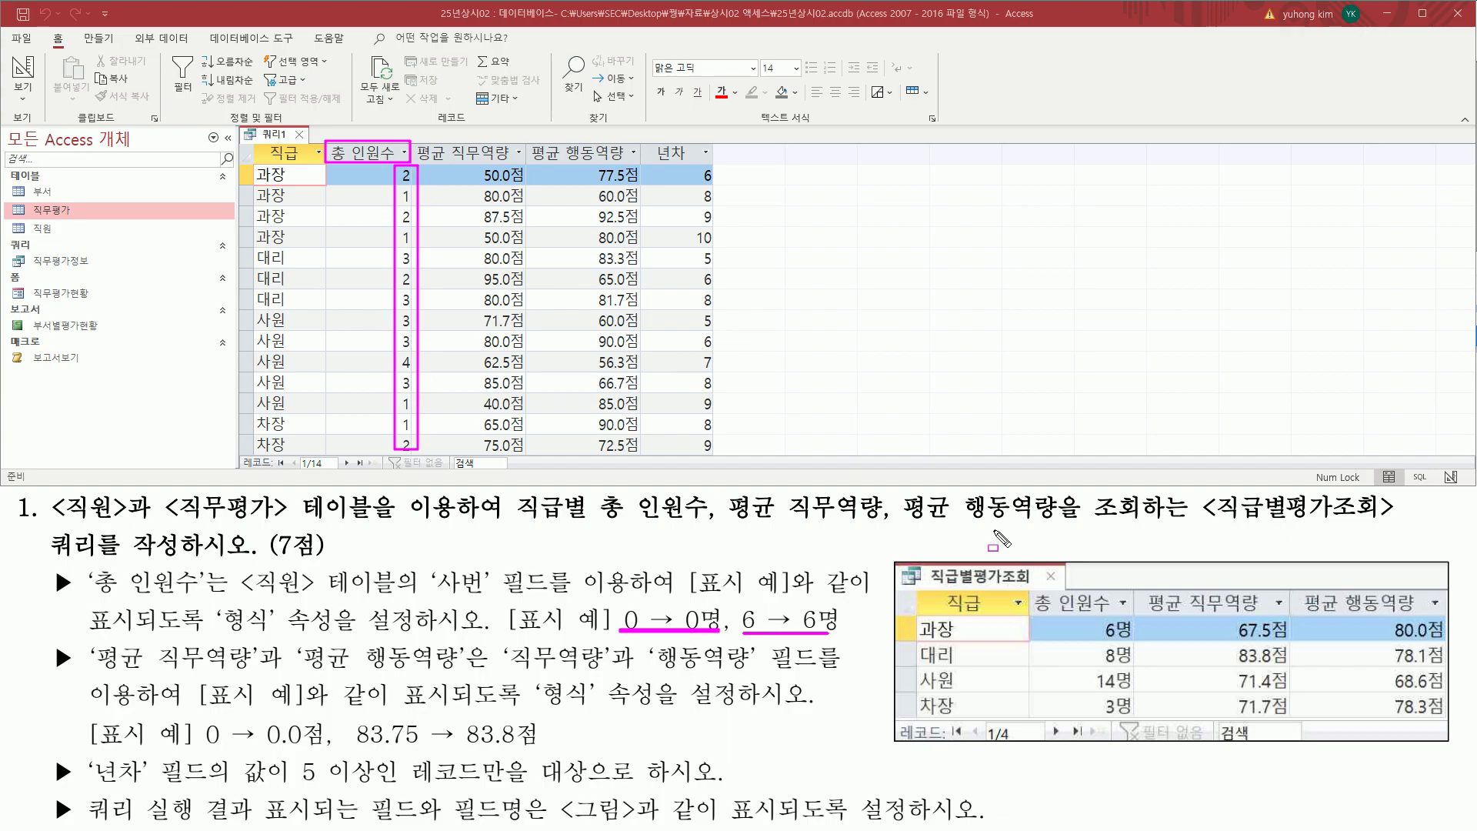
{"action": "mouse_move", "coordinate": [917, 621]}
{"action": "left_mouse_down"}
{"action": "mouse_move", "coordinate": [966, 651]}
{"action": "mouse_move", "coordinate": [951, 724]}
{"action": "left_mouse_up"}
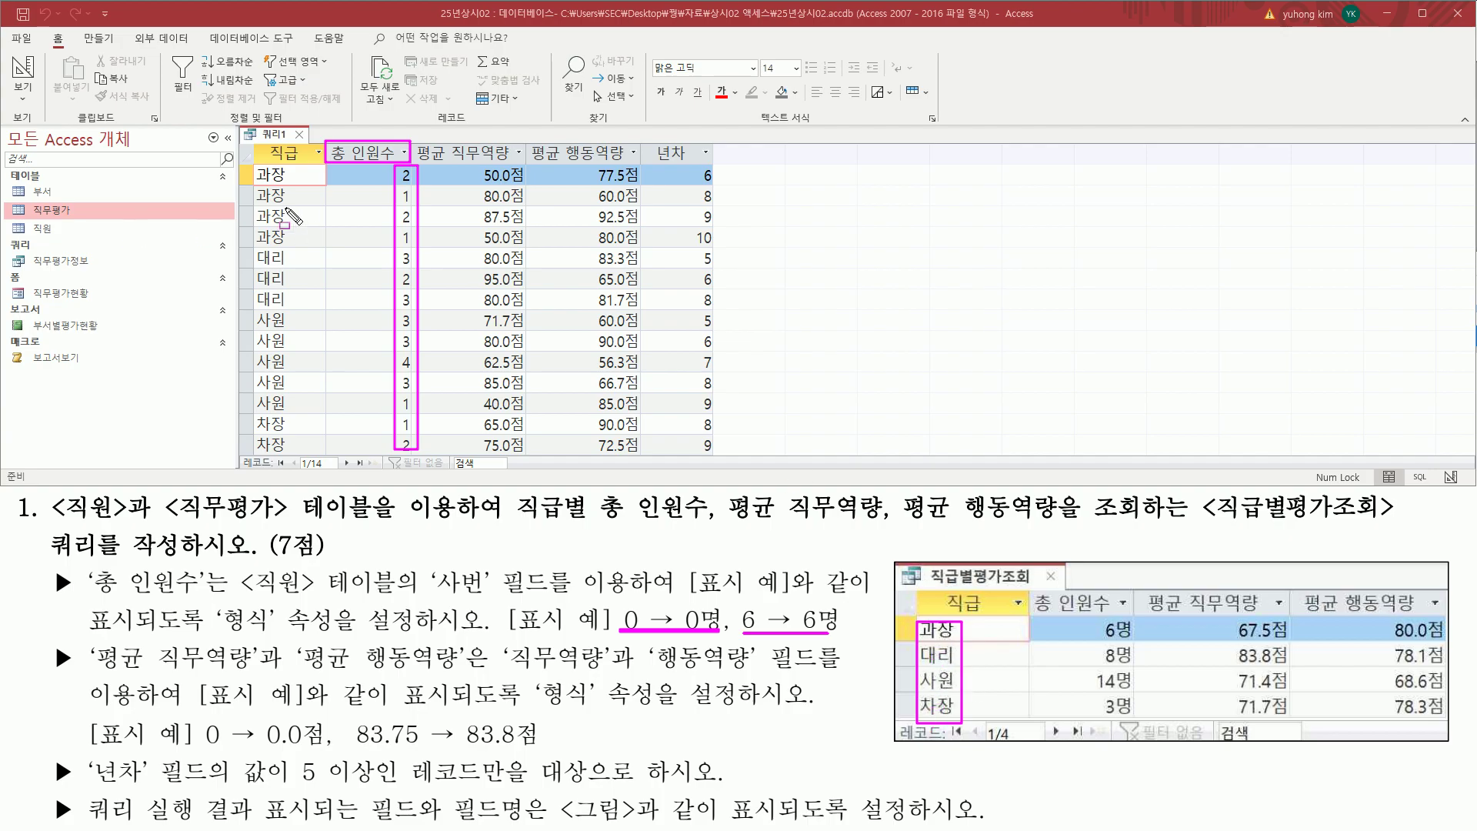
{"action": "mouse_move", "coordinate": [254, 164]}
{"action": "left_mouse_down"}
{"action": "mouse_move", "coordinate": [294, 246]}
{"action": "mouse_move", "coordinate": [290, 456]}
{"action": "left_mouse_up"}
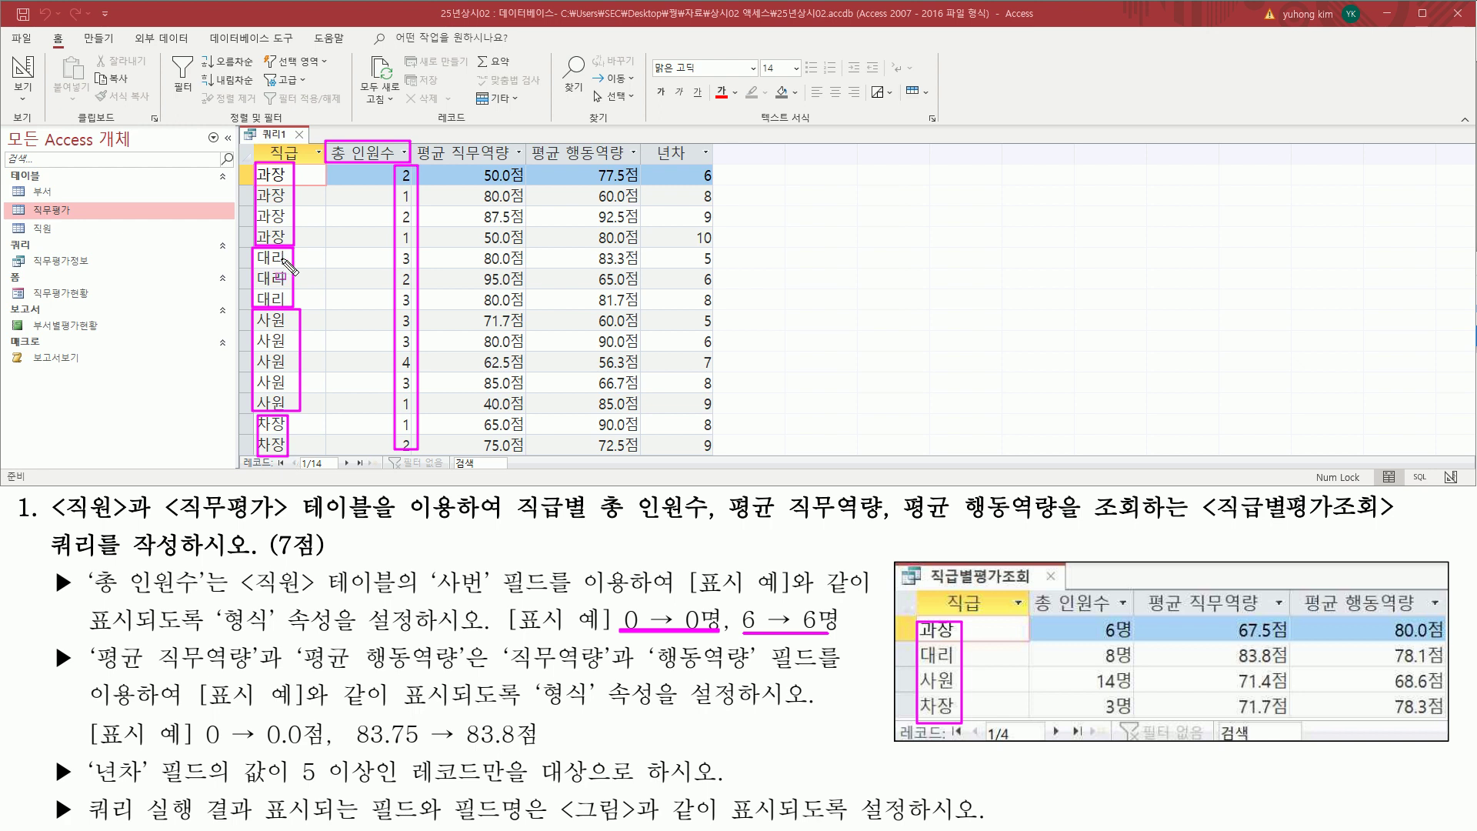
{"action": "left_click_drag", "start_coordinate": [704, 236], "coordinate": [717, 251]}
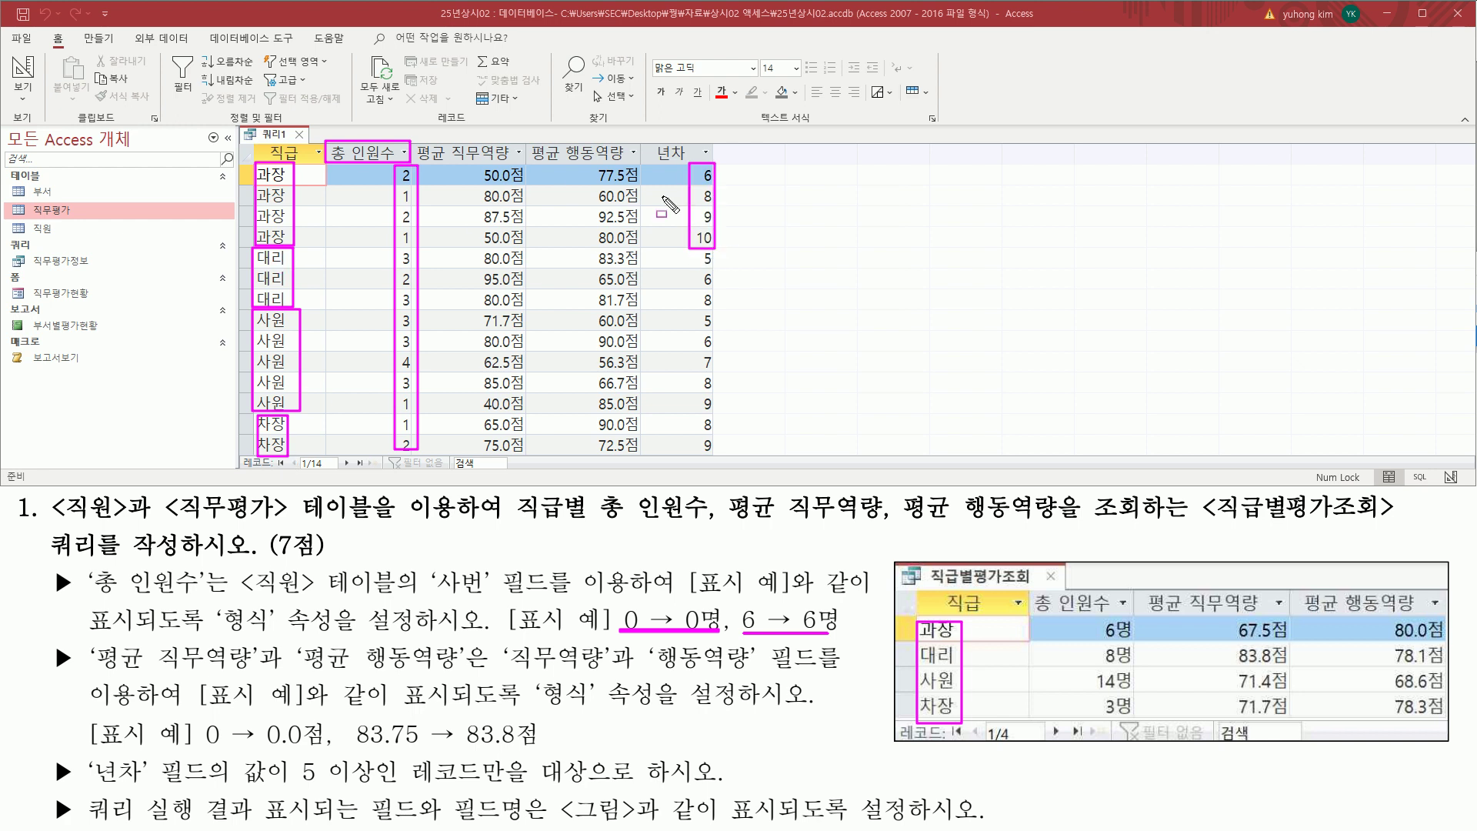
{"action": "key", "text": "Escape"}
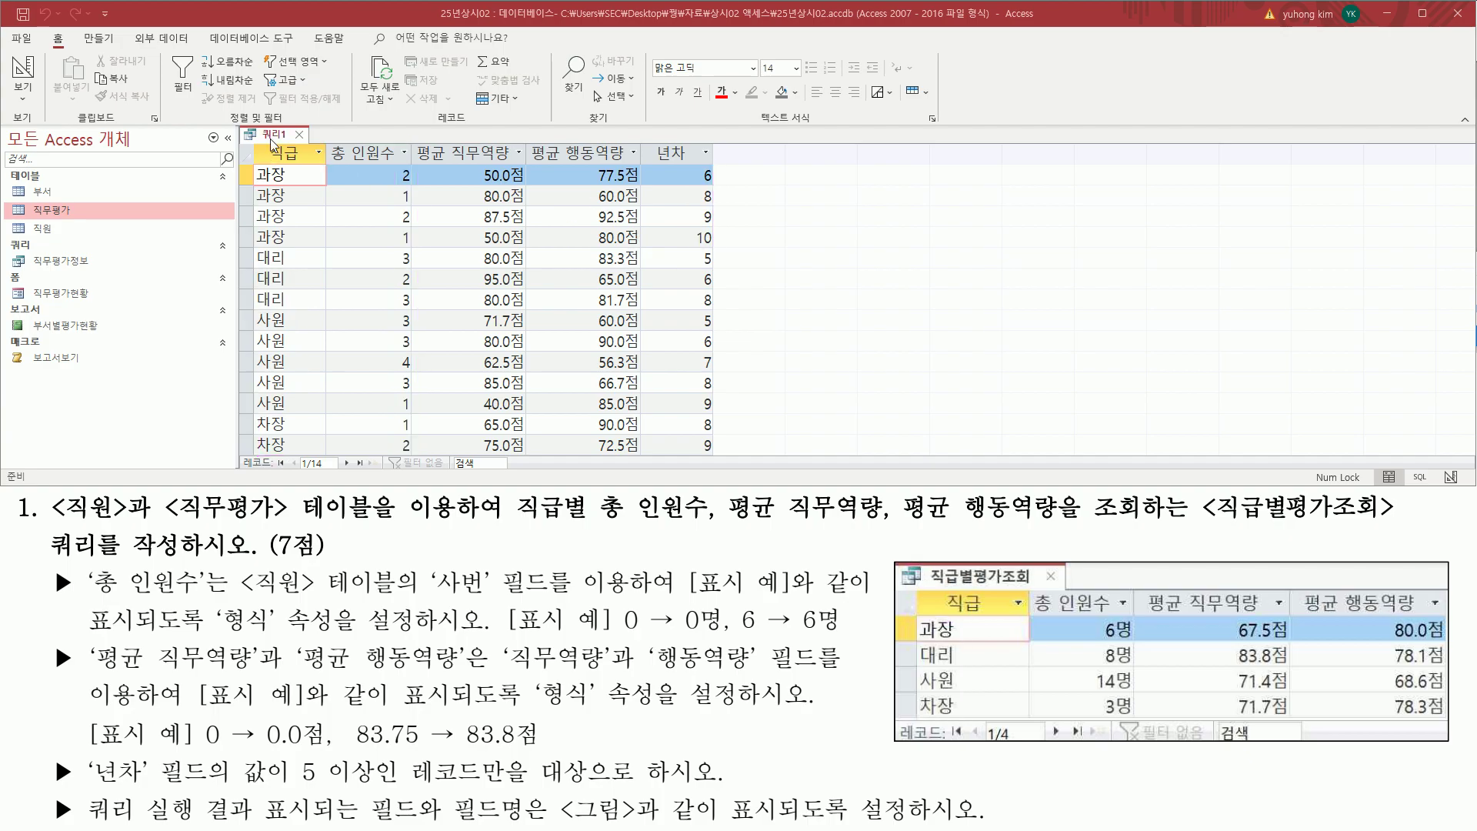
- Return the query to Design view and check the 요약 settings of the 직급 and 년차 columns
{"action": "right_click", "coordinate": [273, 141]}
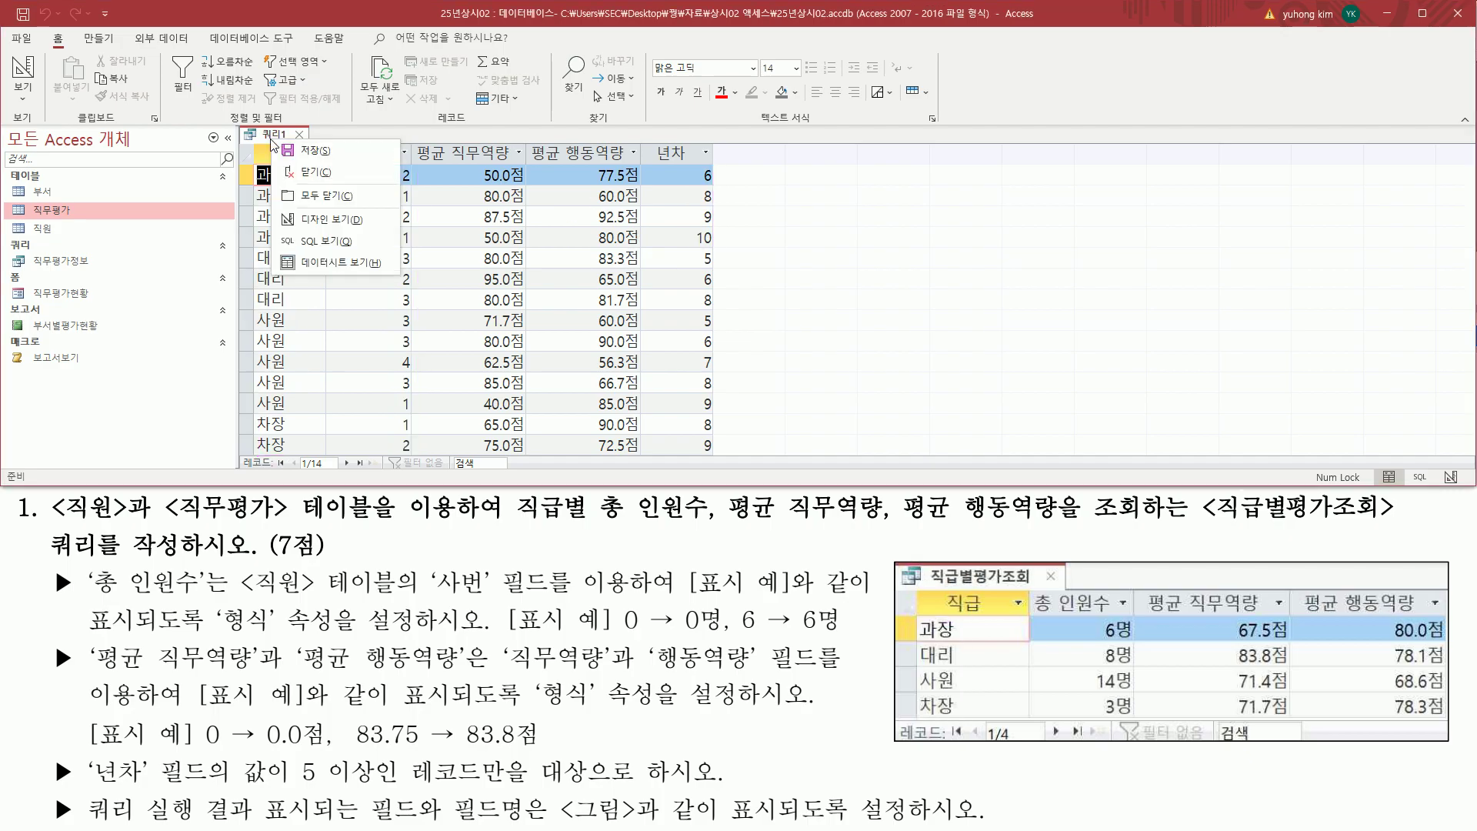
{"action": "left_click", "coordinate": [309, 218]}
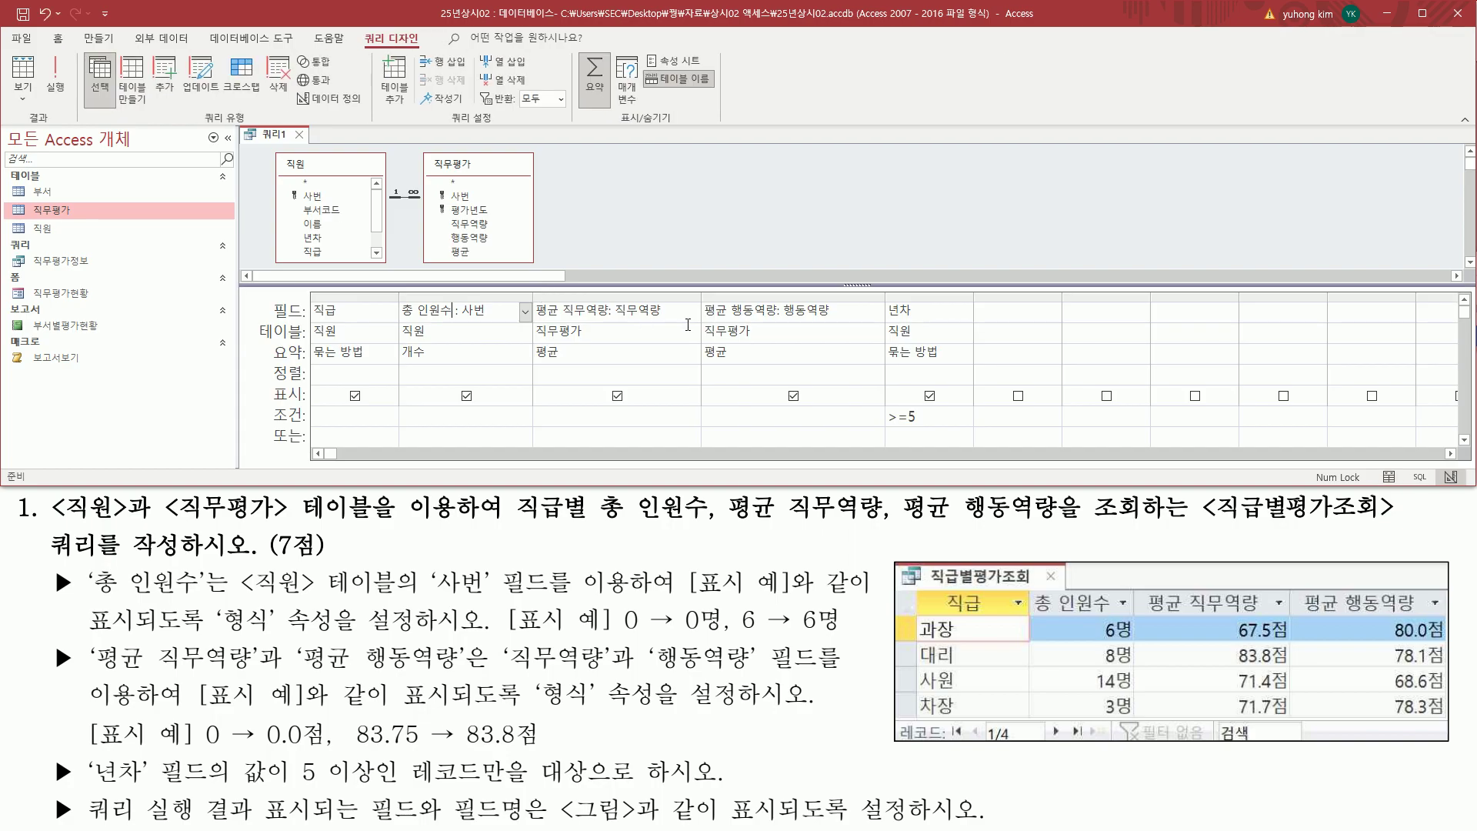
{"action": "mouse_move", "coordinate": [307, 300]}
{"action": "left_mouse_down"}
{"action": "mouse_move", "coordinate": [353, 318]}
{"action": "mouse_move", "coordinate": [386, 380]}
{"action": "mouse_move", "coordinate": [375, 359]}
{"action": "left_mouse_up"}
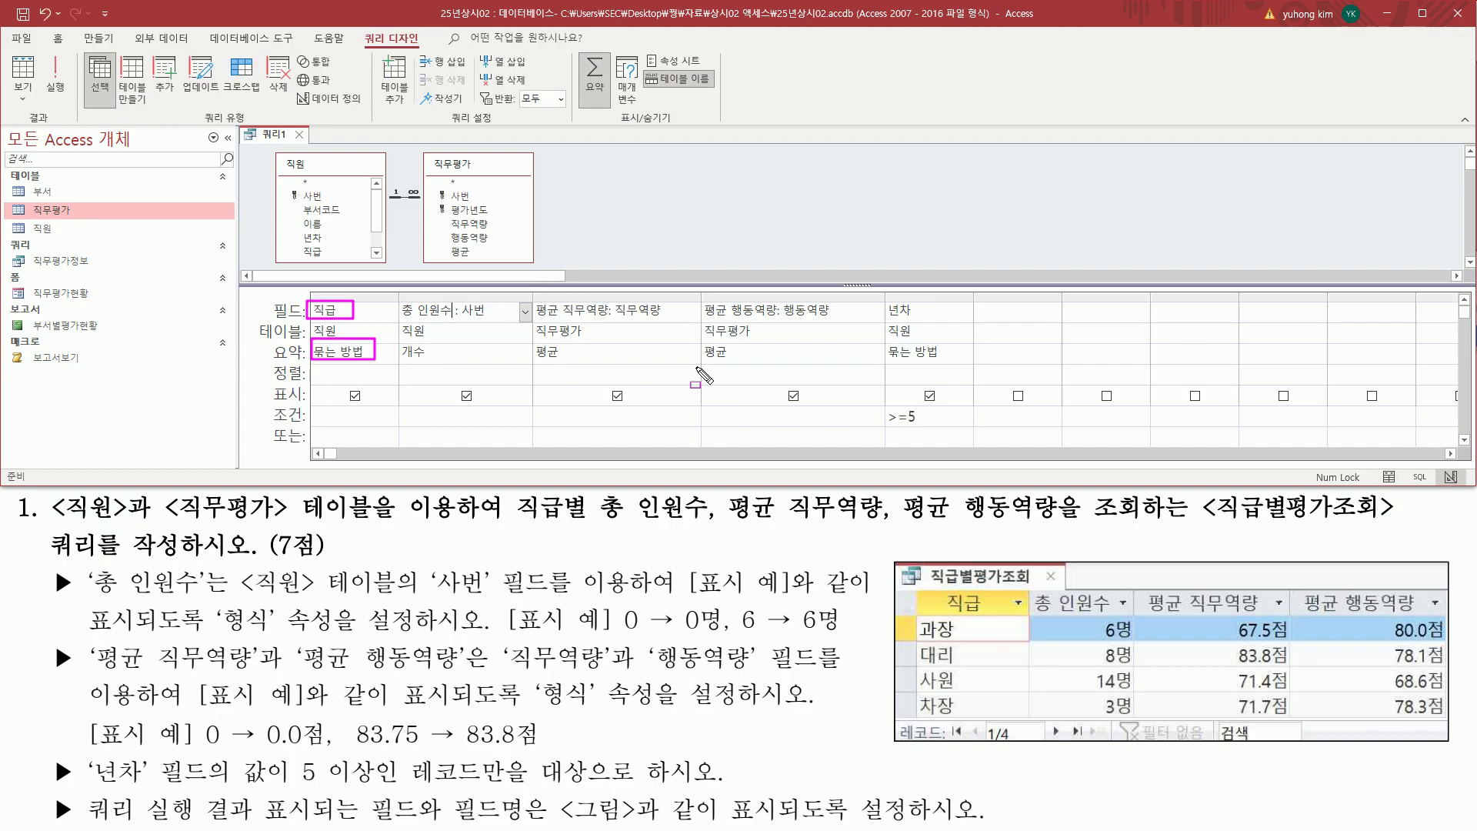
{"action": "mouse_move", "coordinate": [887, 302]}
{"action": "left_mouse_down"}
{"action": "mouse_move", "coordinate": [926, 320]}
{"action": "mouse_move", "coordinate": [940, 361]}
{"action": "left_mouse_up"}
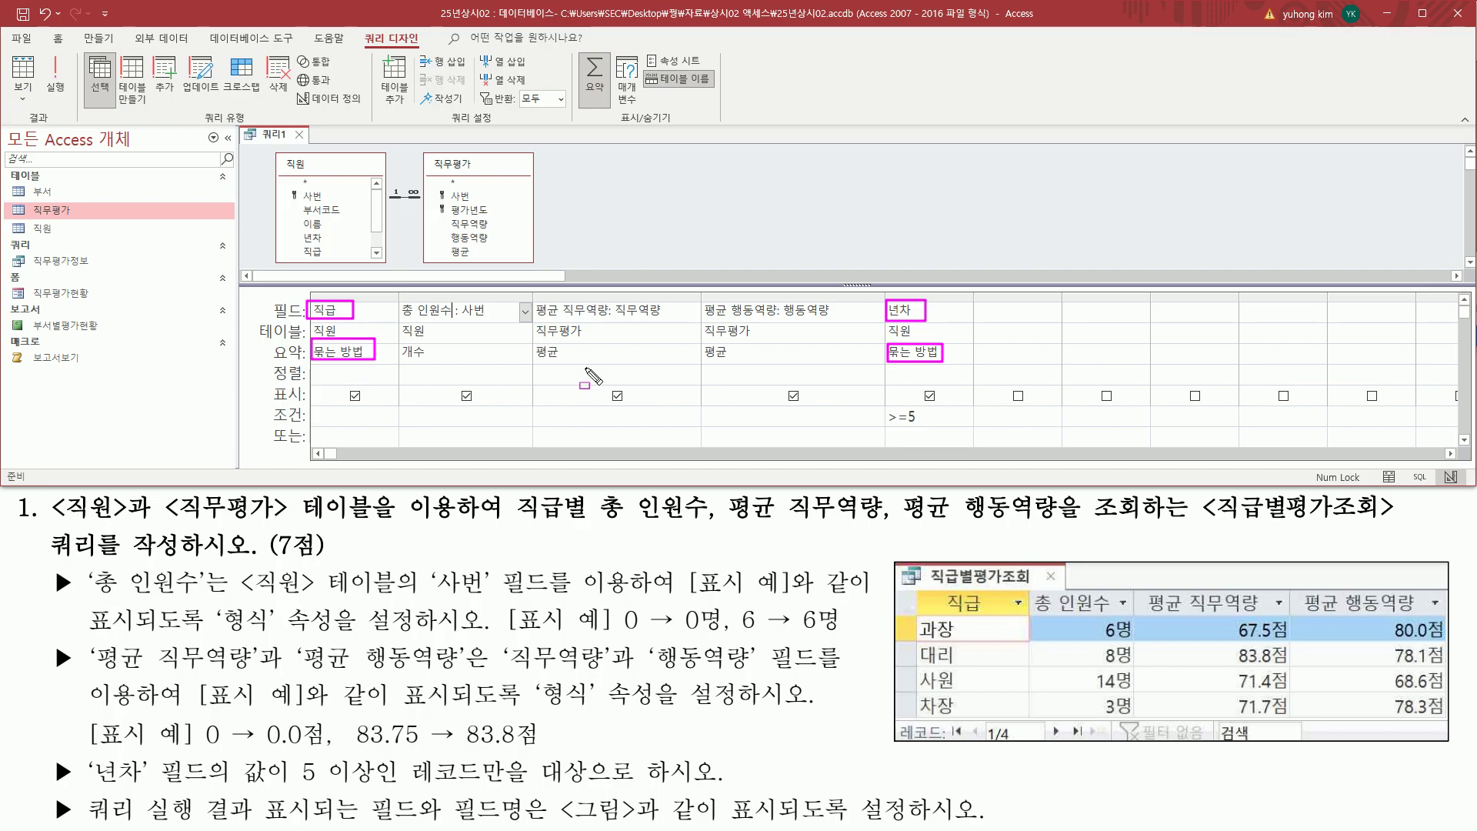
{"action": "key", "text": "Escape"}
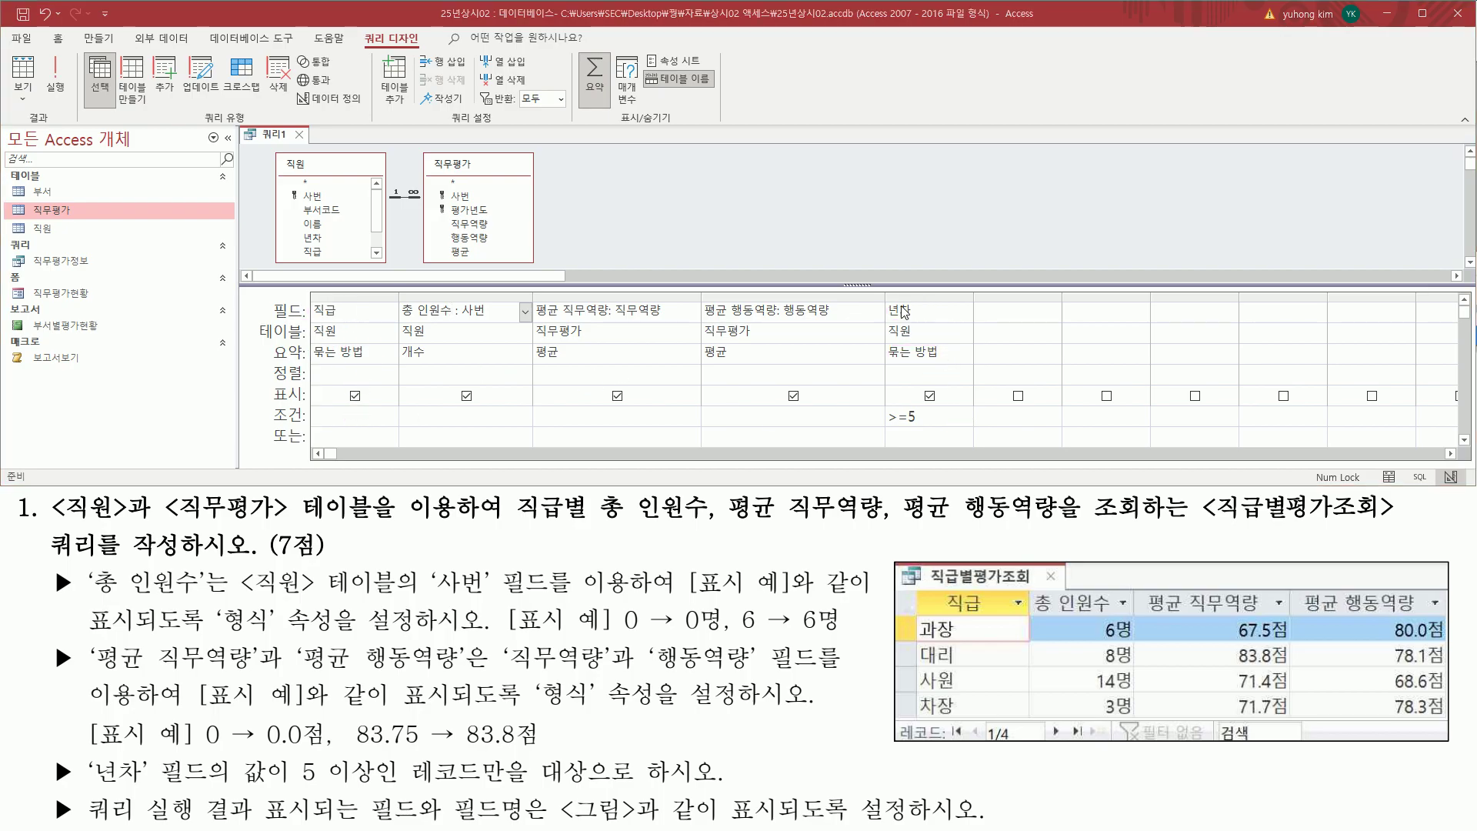
- Set the 요약 option of the 년차 column to 조건 and check its 표시 setting
{"action": "mouse_move", "coordinate": [888, 298]}
{"action": "left_mouse_down"}
{"action": "mouse_move", "coordinate": [915, 354]}
{"action": "mouse_move", "coordinate": [945, 369]}
{"action": "left_mouse_up"}
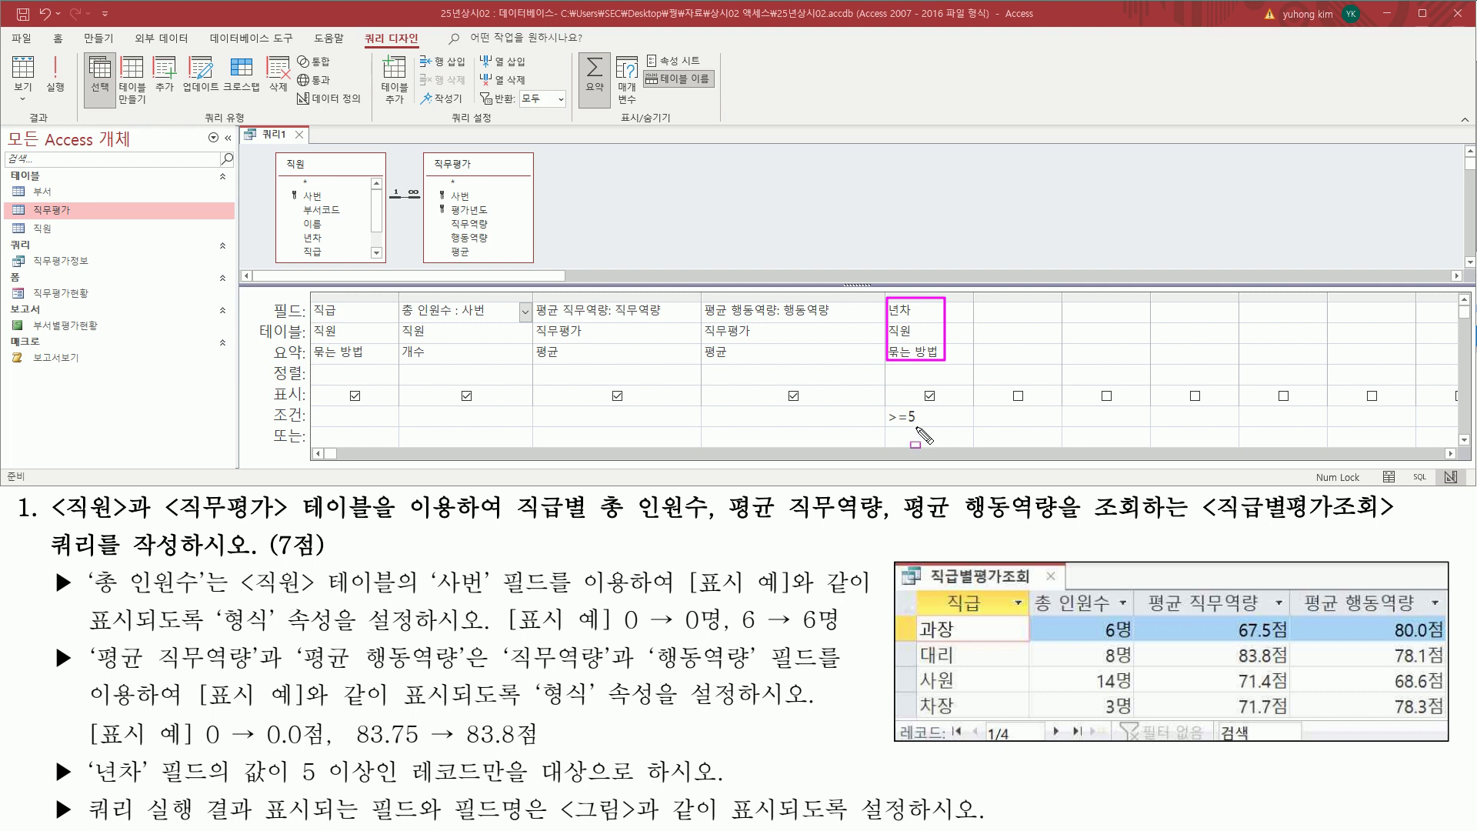
{"action": "left_click_drag", "start_coordinate": [885, 406], "coordinate": [930, 428]}
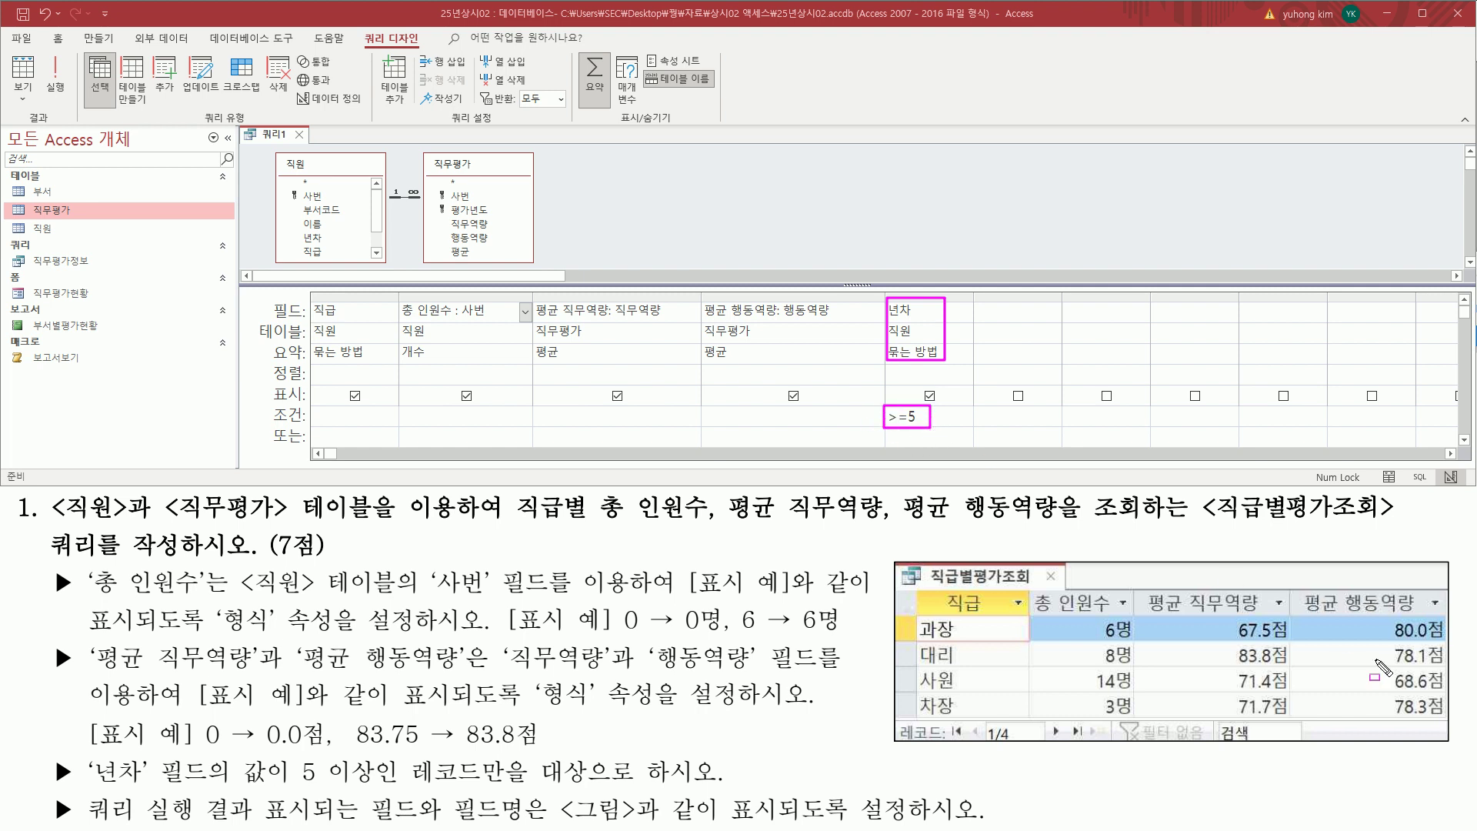
{"action": "key", "text": "Escape"}
{"action": "left_click", "coordinate": [951, 354]}
{"action": "left_click", "coordinate": [967, 354]}
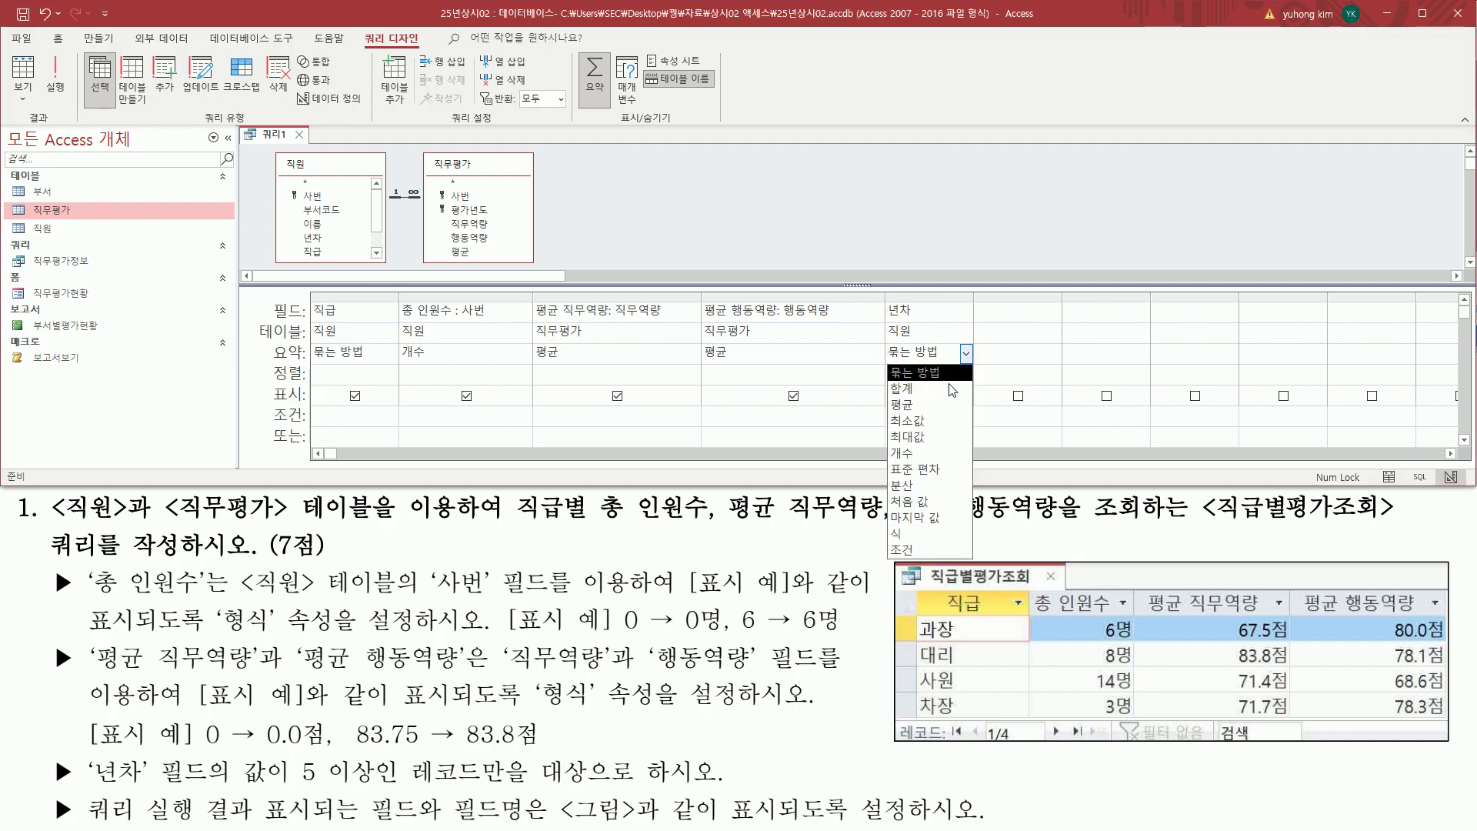
{"action": "left_click", "coordinate": [931, 551]}
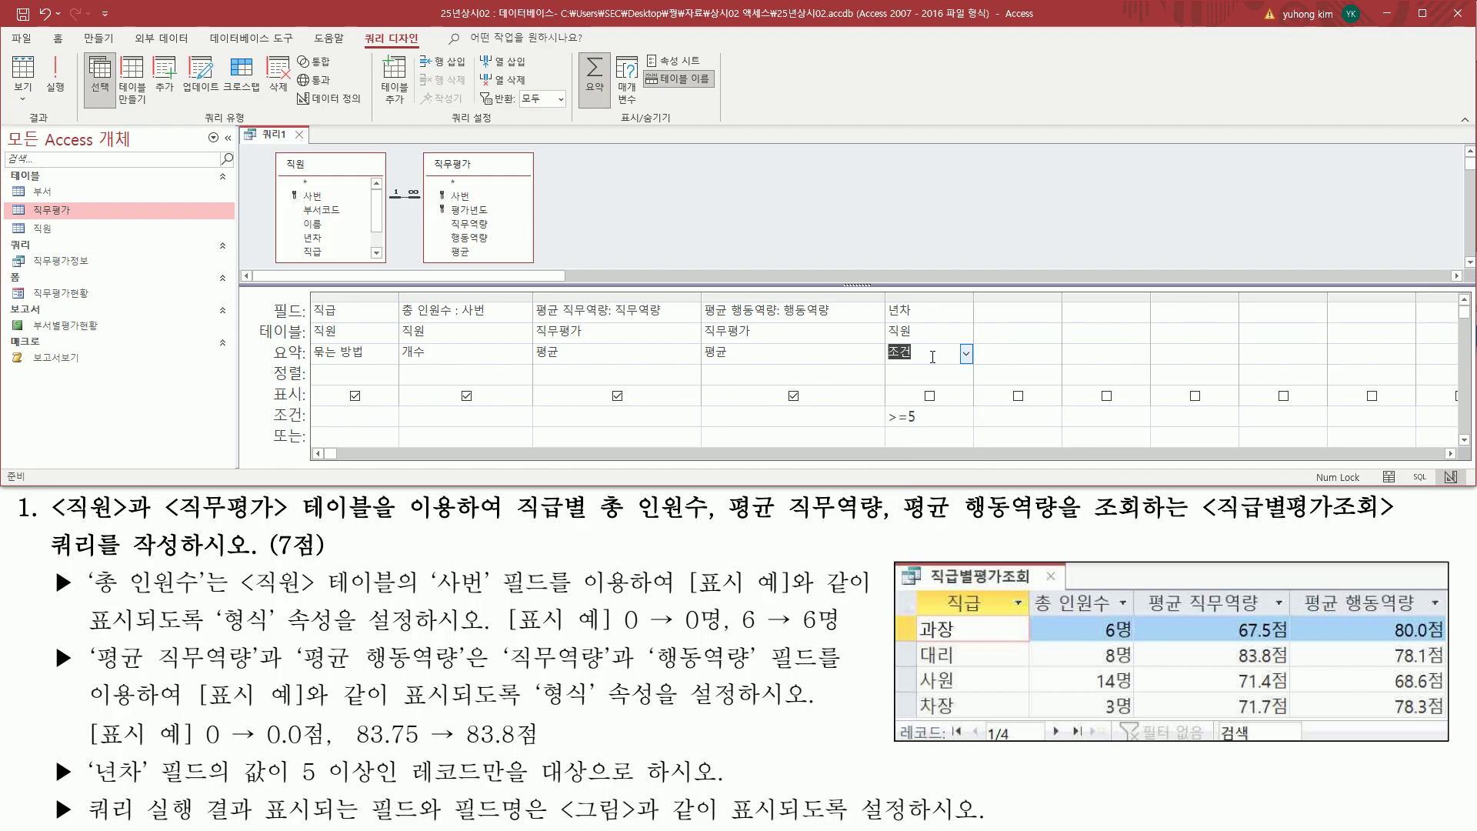
{"action": "left_click_drag", "start_coordinate": [884, 343], "coordinate": [933, 364]}
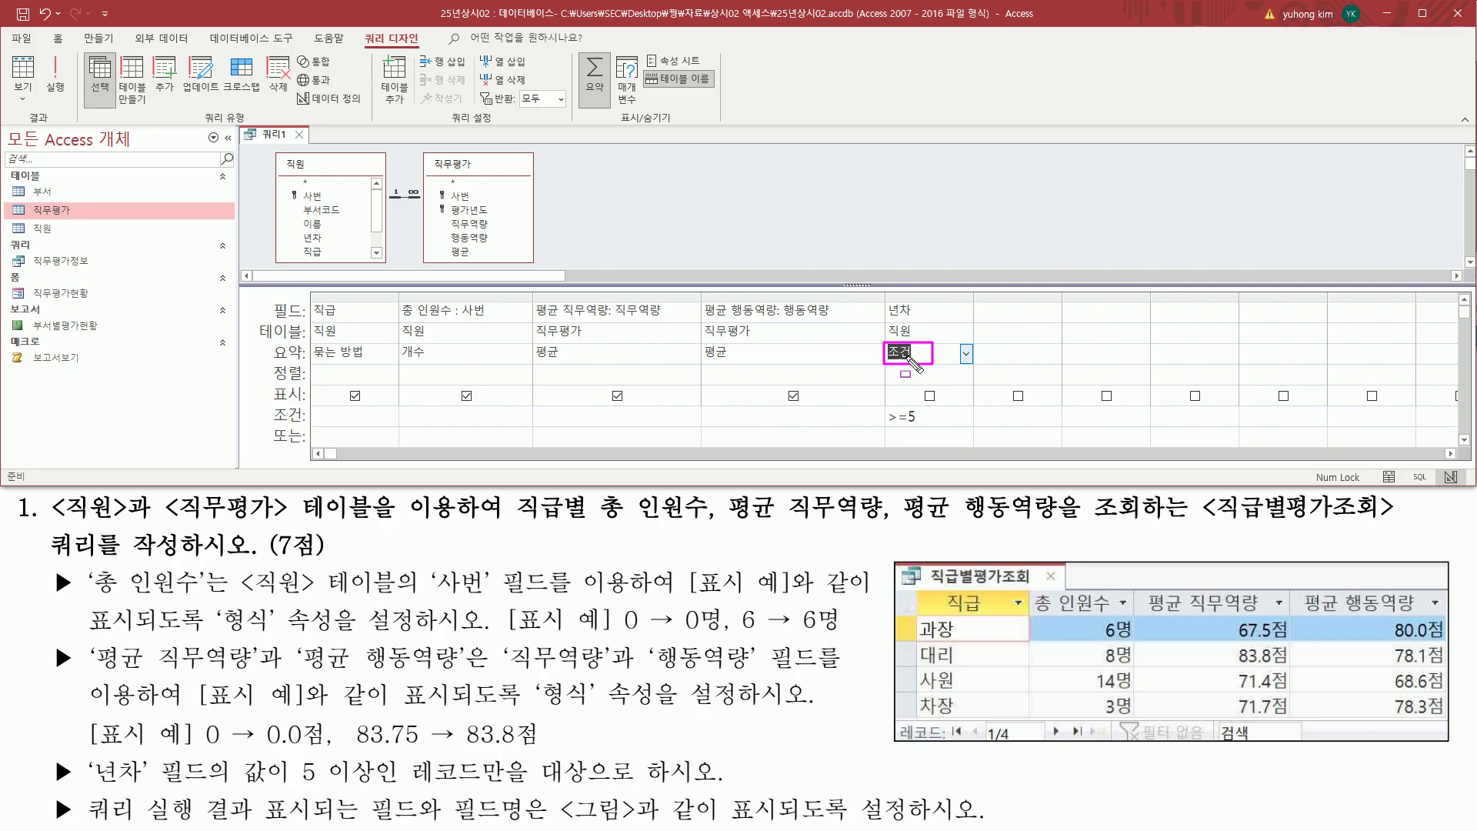
{"action": "left_click_drag", "start_coordinate": [915, 385], "coordinate": [941, 406]}
{"action": "left_click_drag", "start_coordinate": [275, 402], "coordinate": [301, 402]}
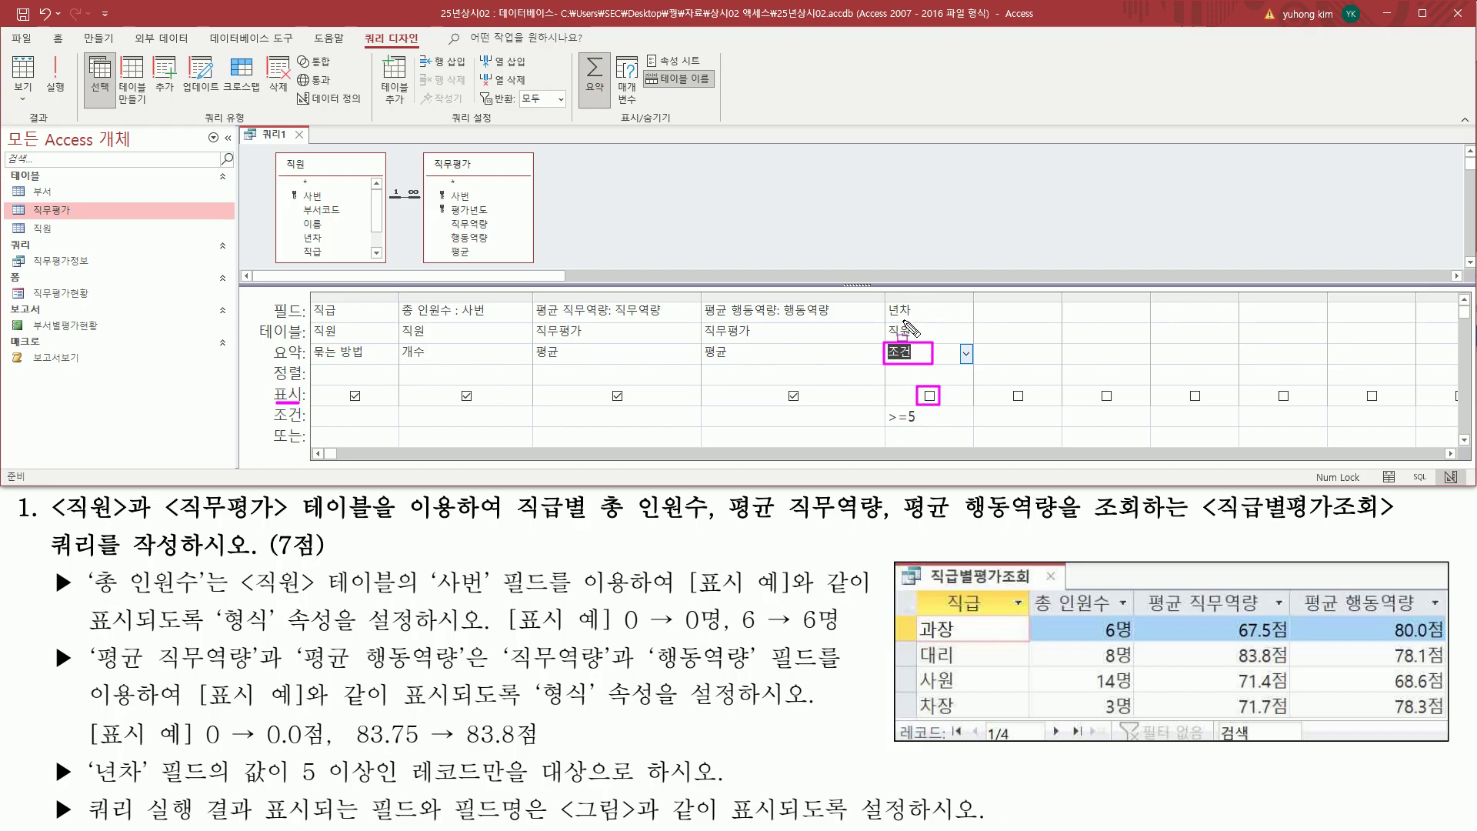
- Open the property sheet of the 총 인원수 column and check its 형식 property
{"action": "left_click", "coordinate": [472, 316]}
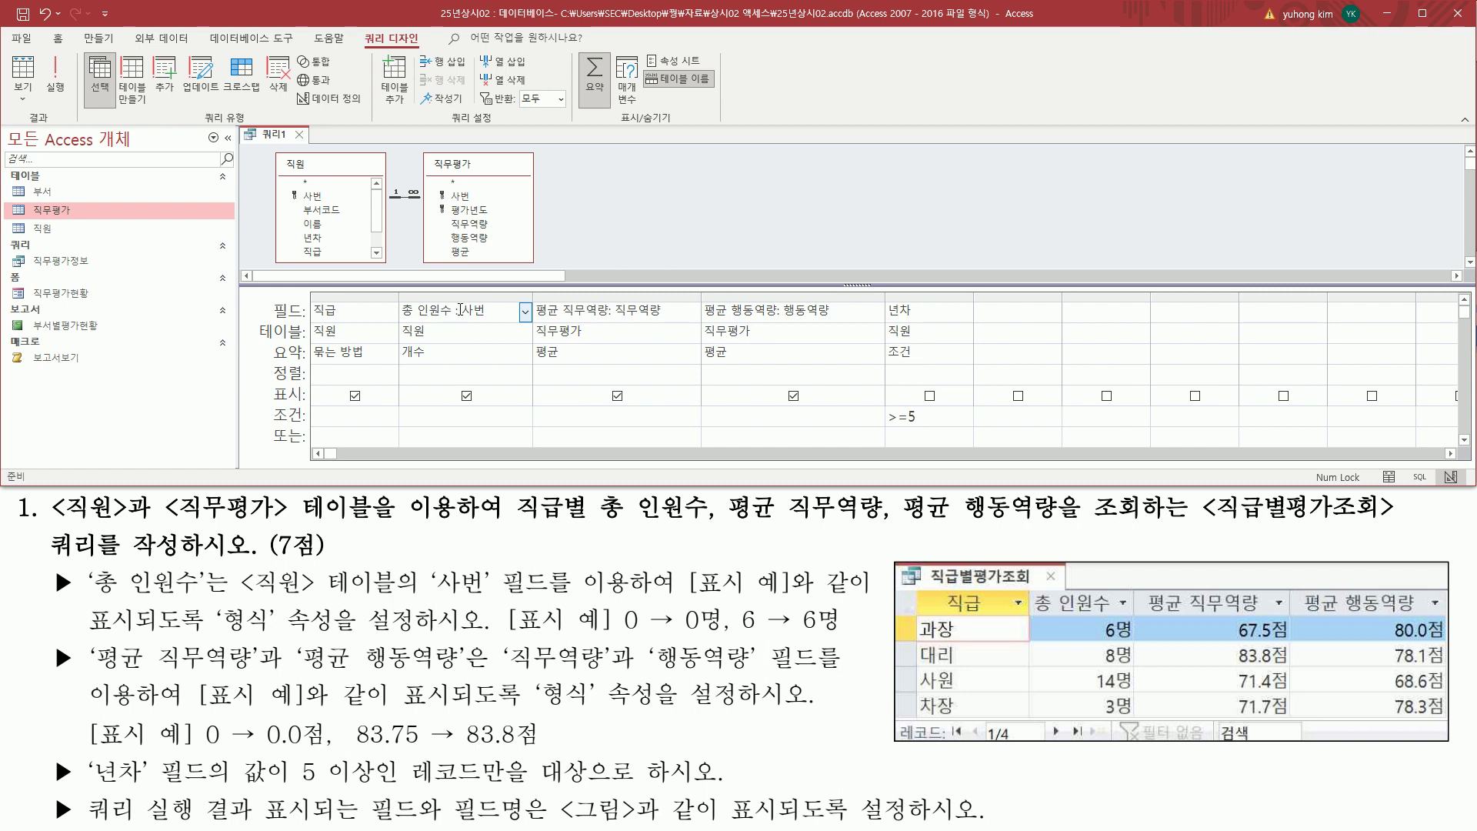
{"action": "right_click", "coordinate": [460, 310]}
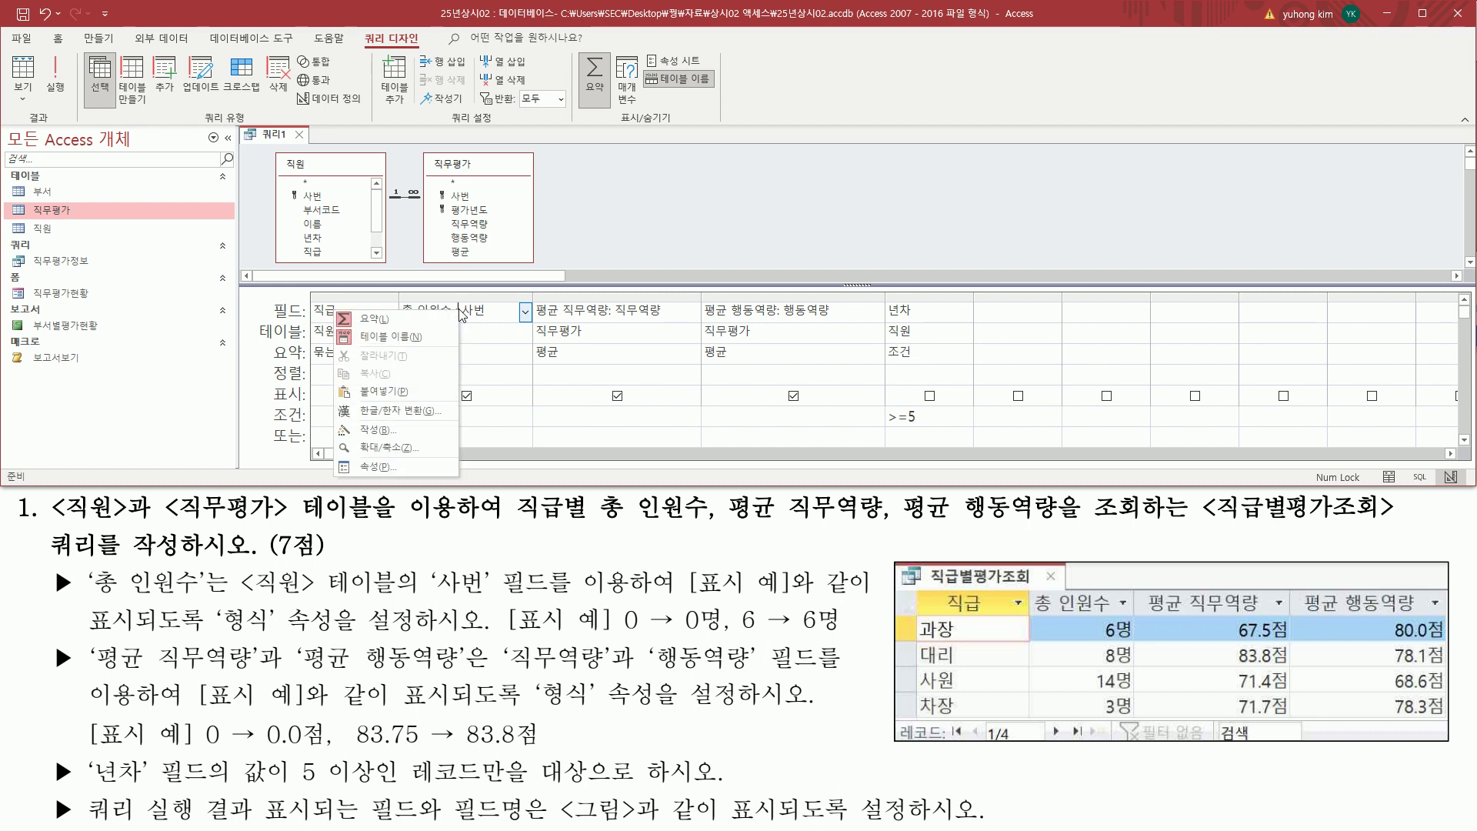
{"action": "left_click", "coordinate": [391, 465]}
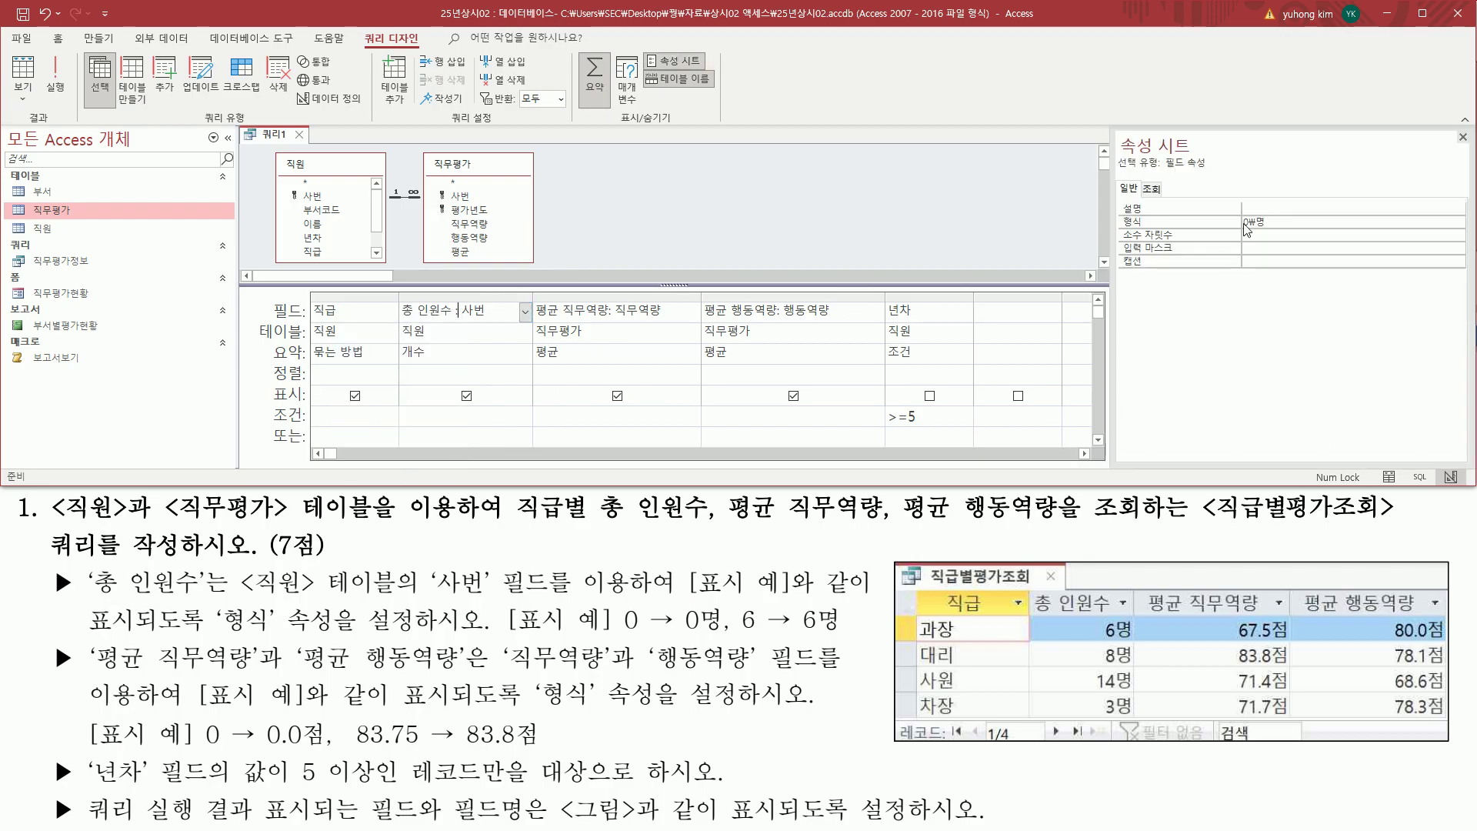
{"action": "left_click_drag", "start_coordinate": [1240, 229], "coordinate": [1271, 229]}
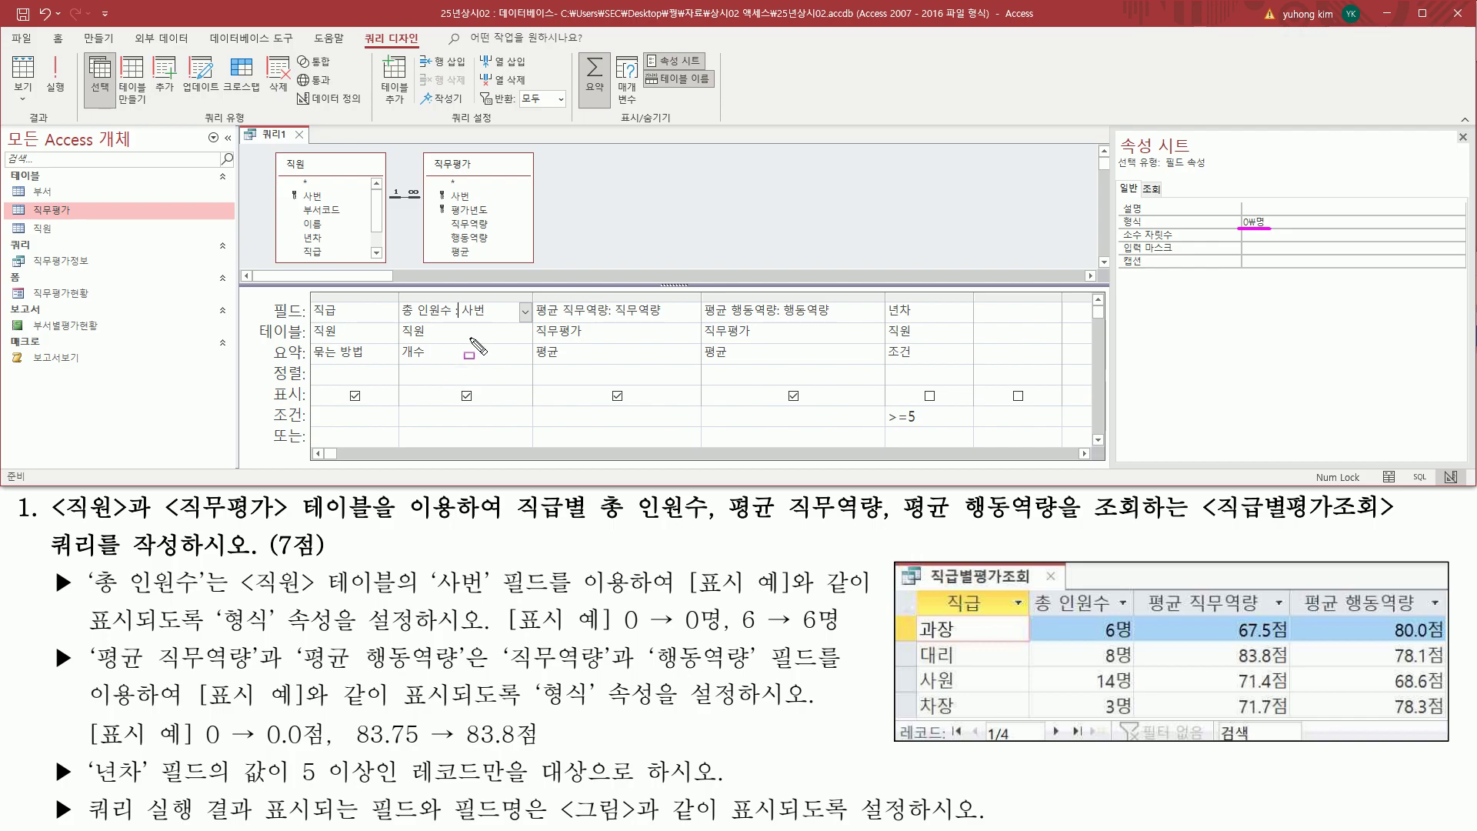
{"action": "key", "text": "Escape"}
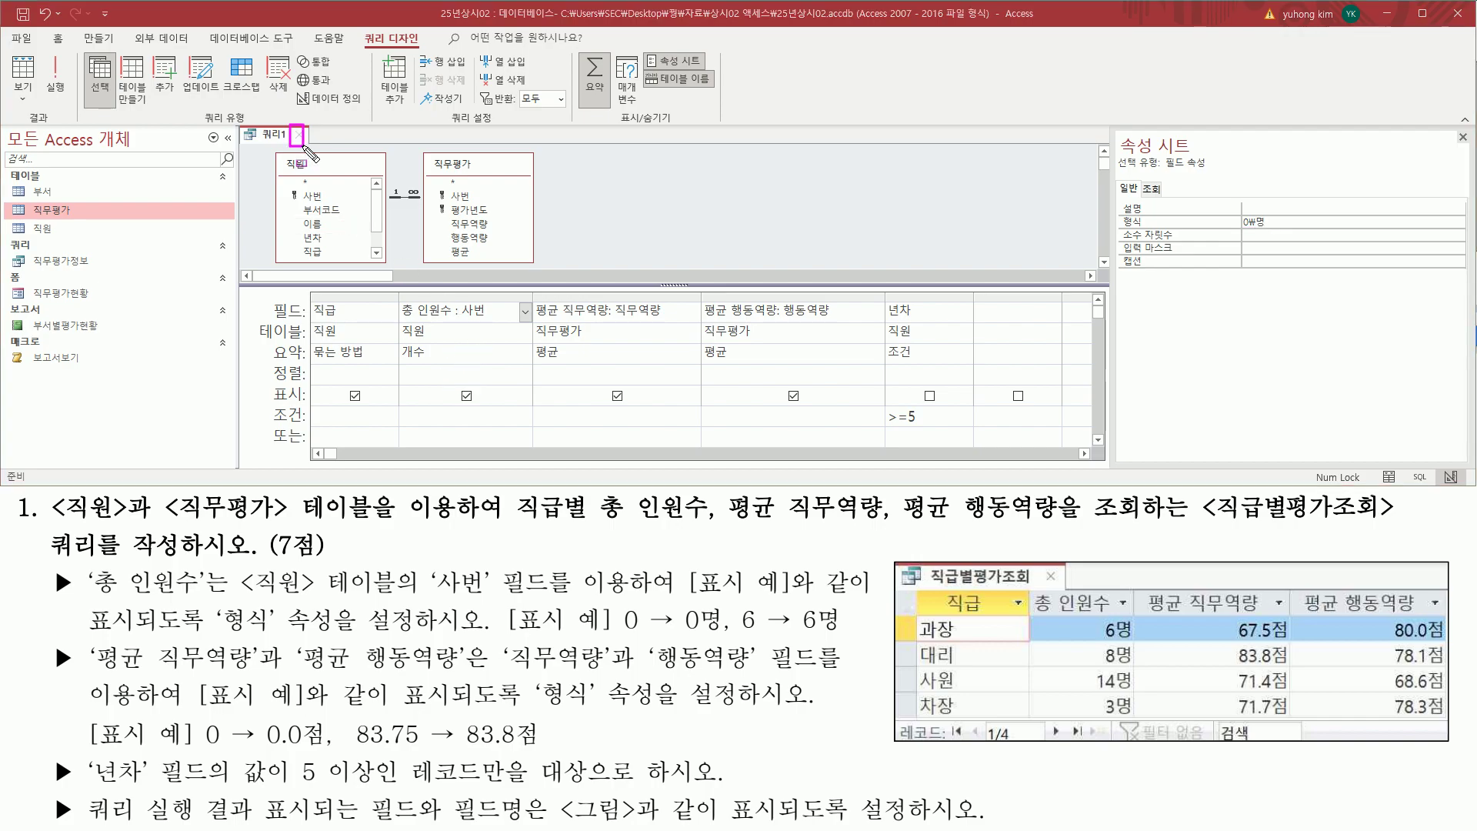
- Close the new query and agree to save its design changes
{"action": "key", "text": "Escape"}
{"action": "left_click", "coordinate": [300, 136]}
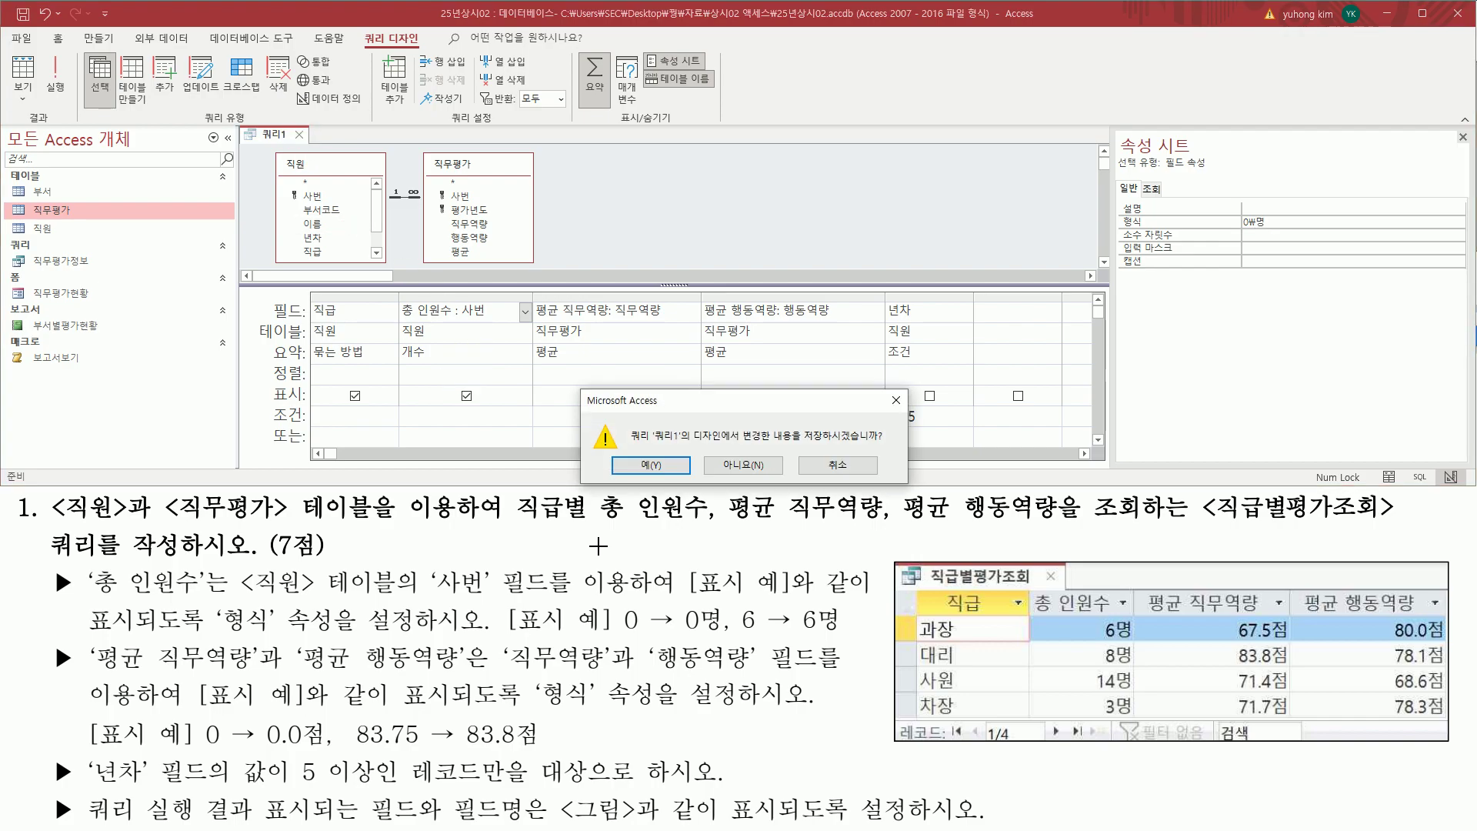
{"action": "left_click_drag", "start_coordinate": [801, 445], "coordinate": [860, 445]}
{"action": "key", "text": "Escape"}
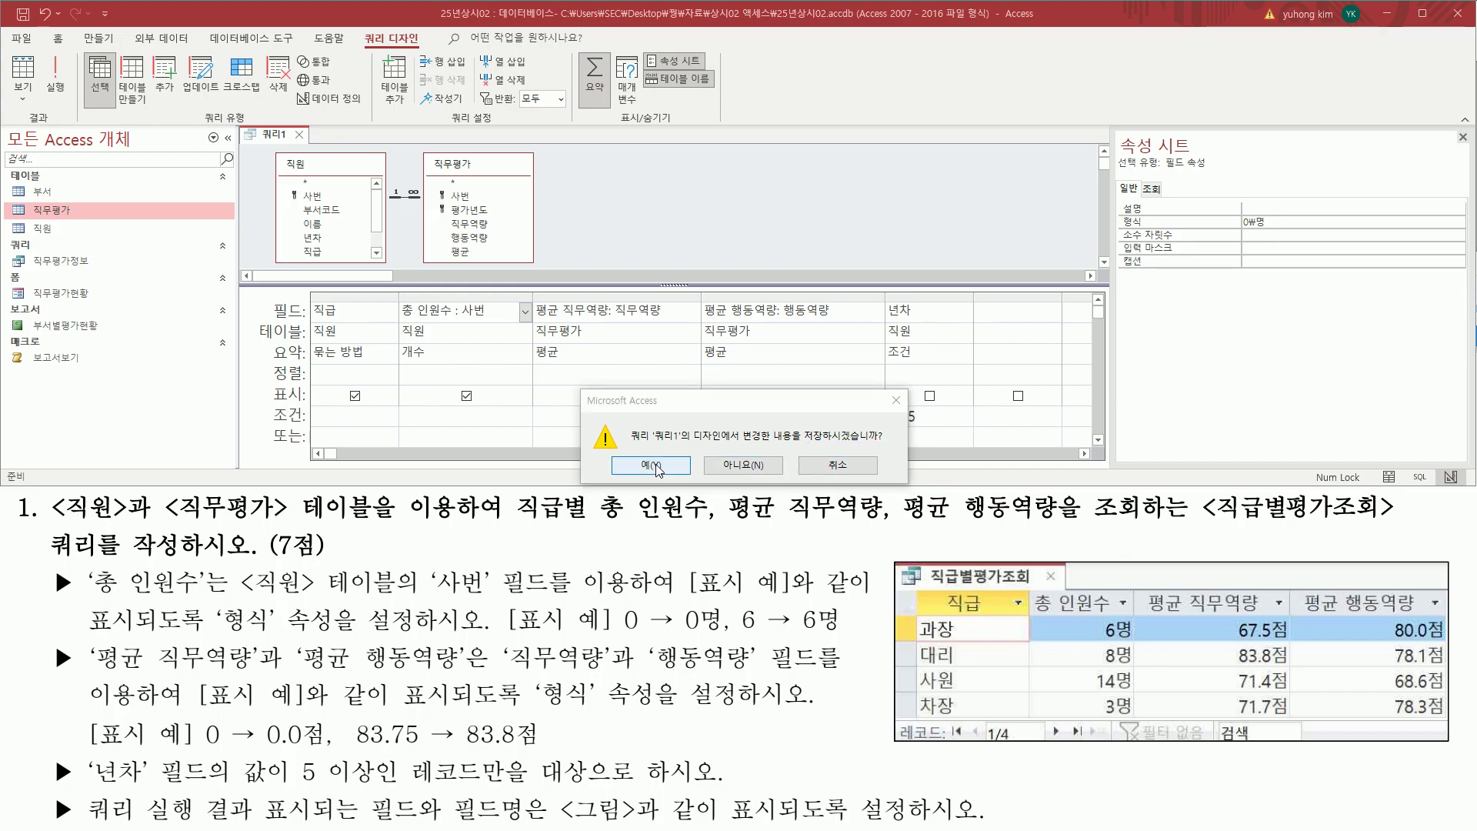
{"action": "left_click", "coordinate": [651, 466]}
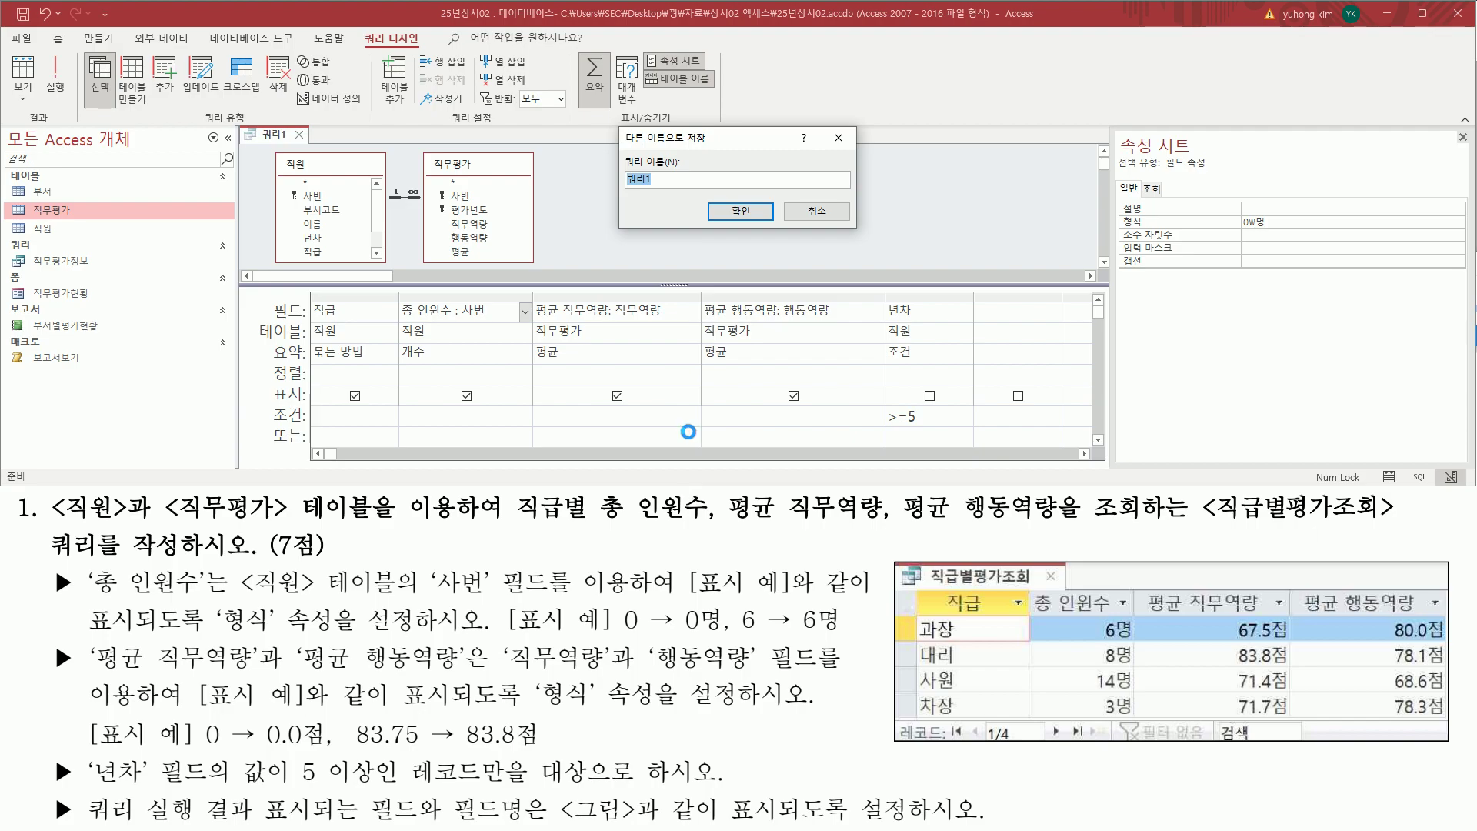
- Save the query under the name 직급별평가조회 given in the task
{"action": "mouse_move", "coordinate": [621, 150]}
{"action": "left_mouse_down"}
{"action": "mouse_move", "coordinate": [622, 189]}
{"action": "mouse_move", "coordinate": [695, 191]}
{"action": "left_mouse_up"}
{"action": "left_click_drag", "start_coordinate": [1203, 522], "coordinate": [1390, 521]}
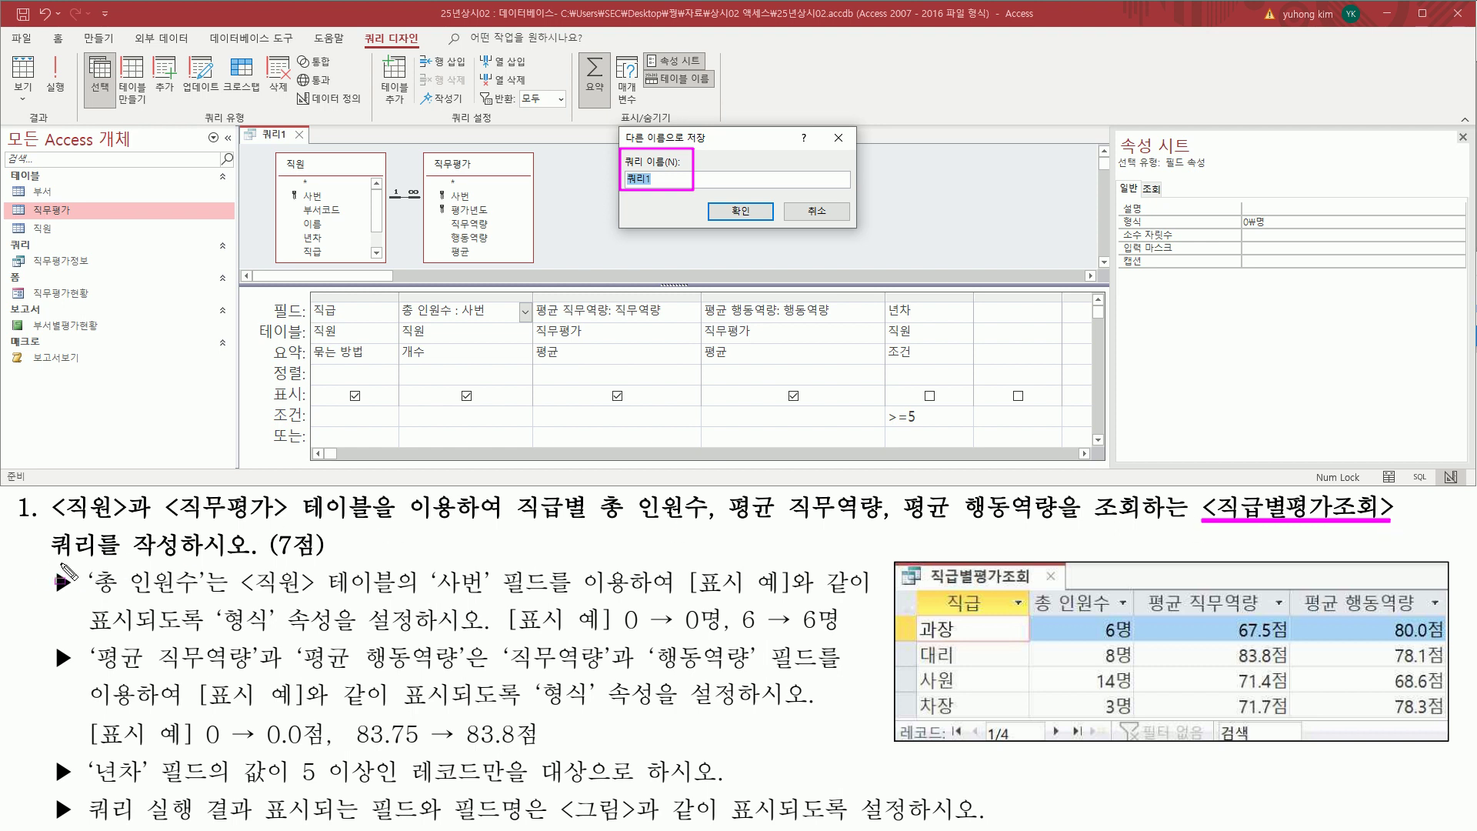
{"action": "left_click_drag", "start_coordinate": [47, 560], "coordinate": [253, 560]}
{"action": "key", "text": "Escape"}
{"action": "left_click", "coordinate": [691, 148]}
{"action": "type", "text": "직급별평가조회"}
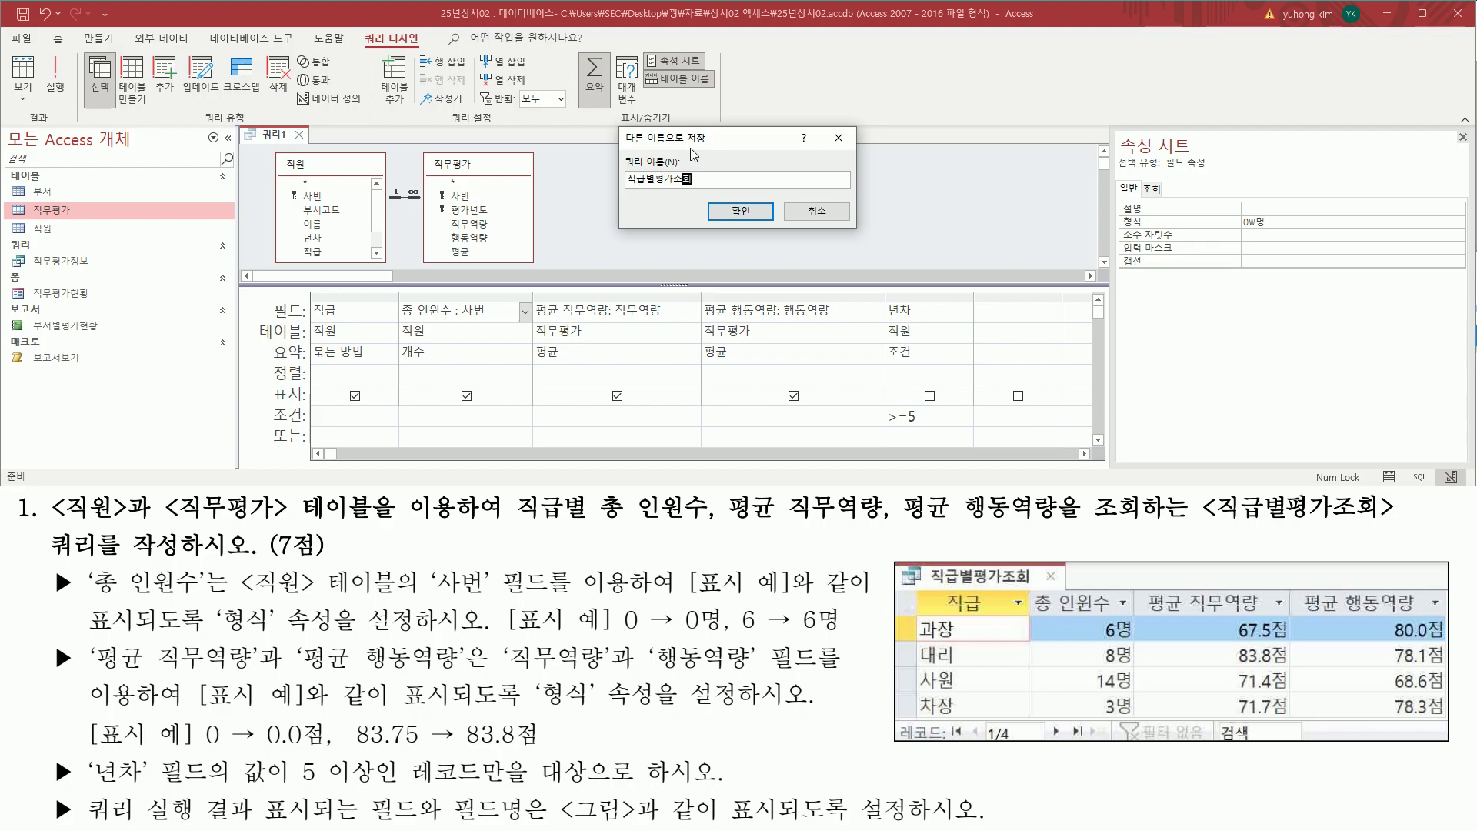
{"action": "left_click_drag", "start_coordinate": [620, 190], "coordinate": [696, 190]}
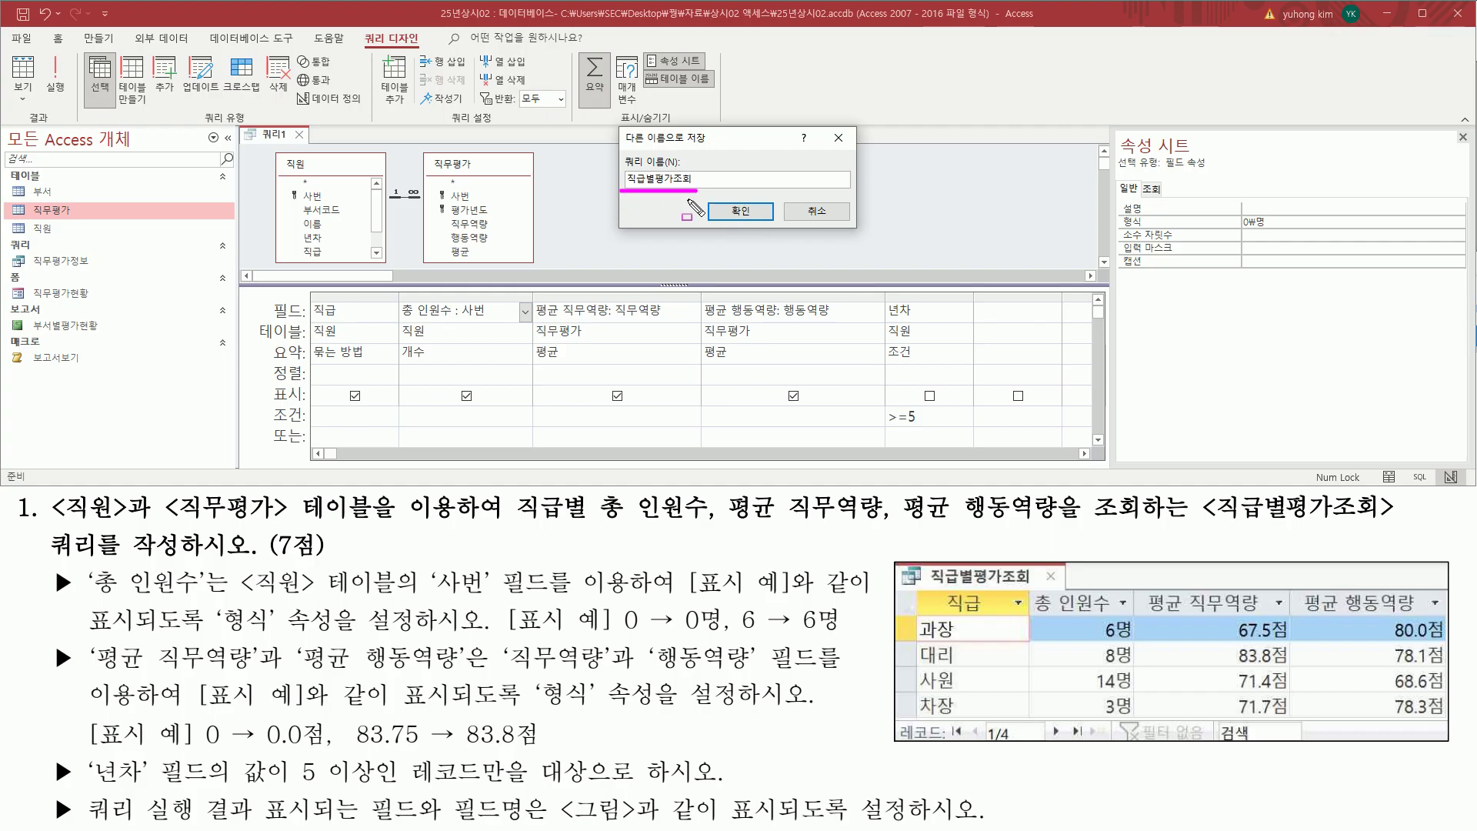
{"action": "left_click_drag", "start_coordinate": [1210, 528], "coordinate": [1377, 529]}
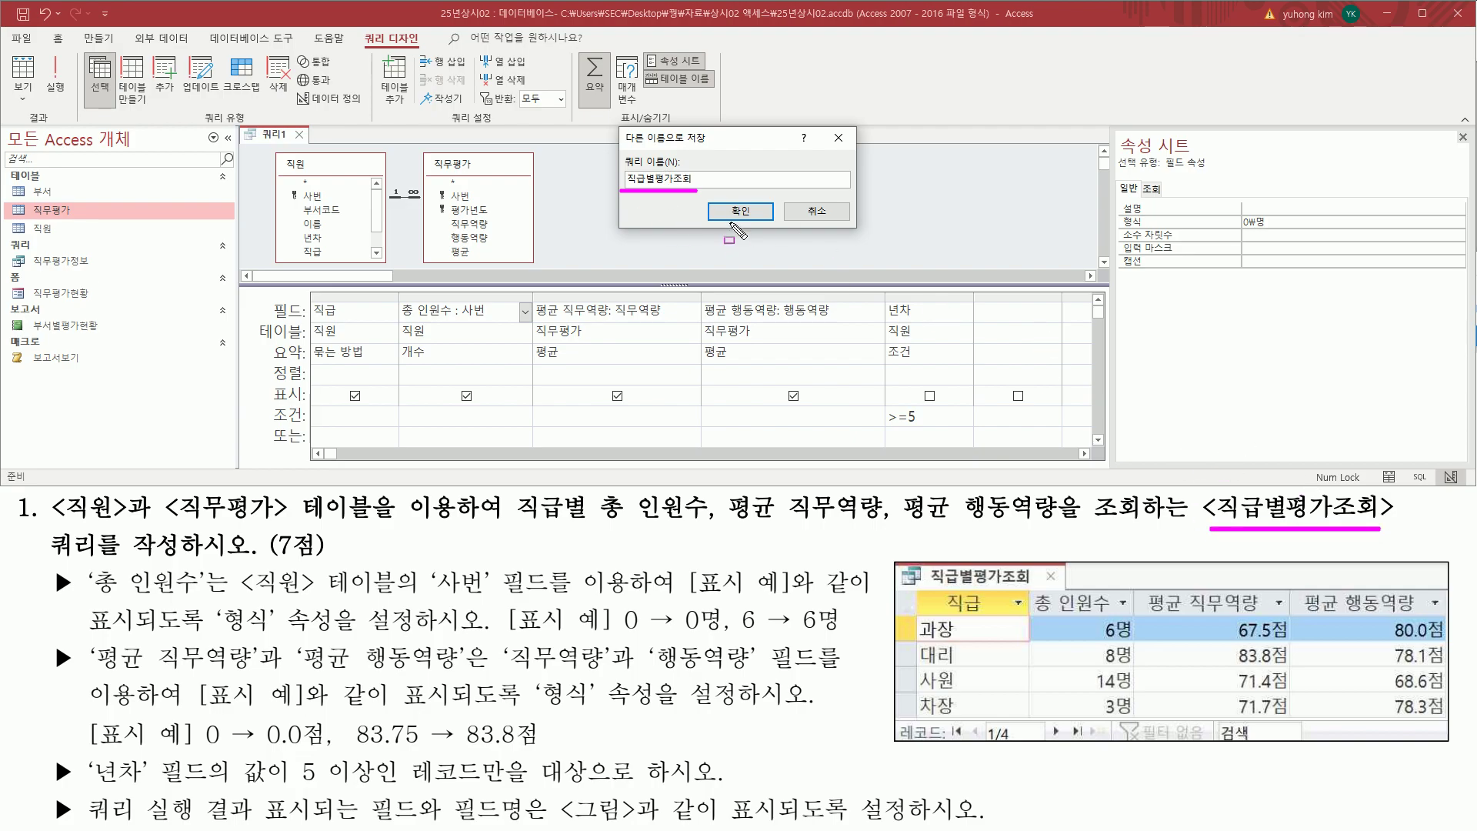
{"action": "left_click_drag", "start_coordinate": [723, 202], "coordinate": [759, 221]}
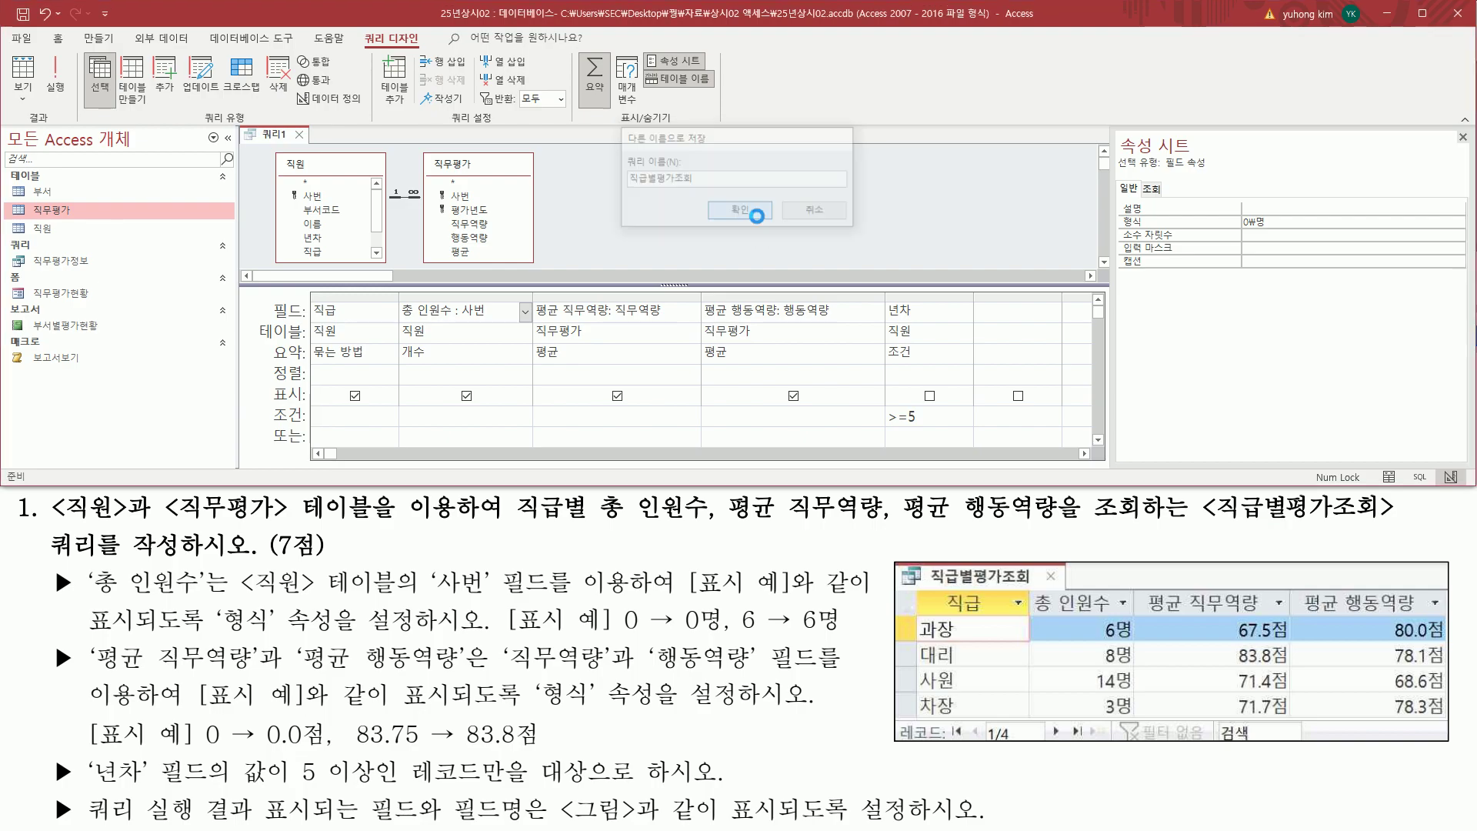
{"action": "left_click", "coordinate": [740, 210]}
- Open the saved 직급별평가조회 query and check how its 총 인원수 values are displayed
{"action": "left_click", "coordinate": [71, 262]}
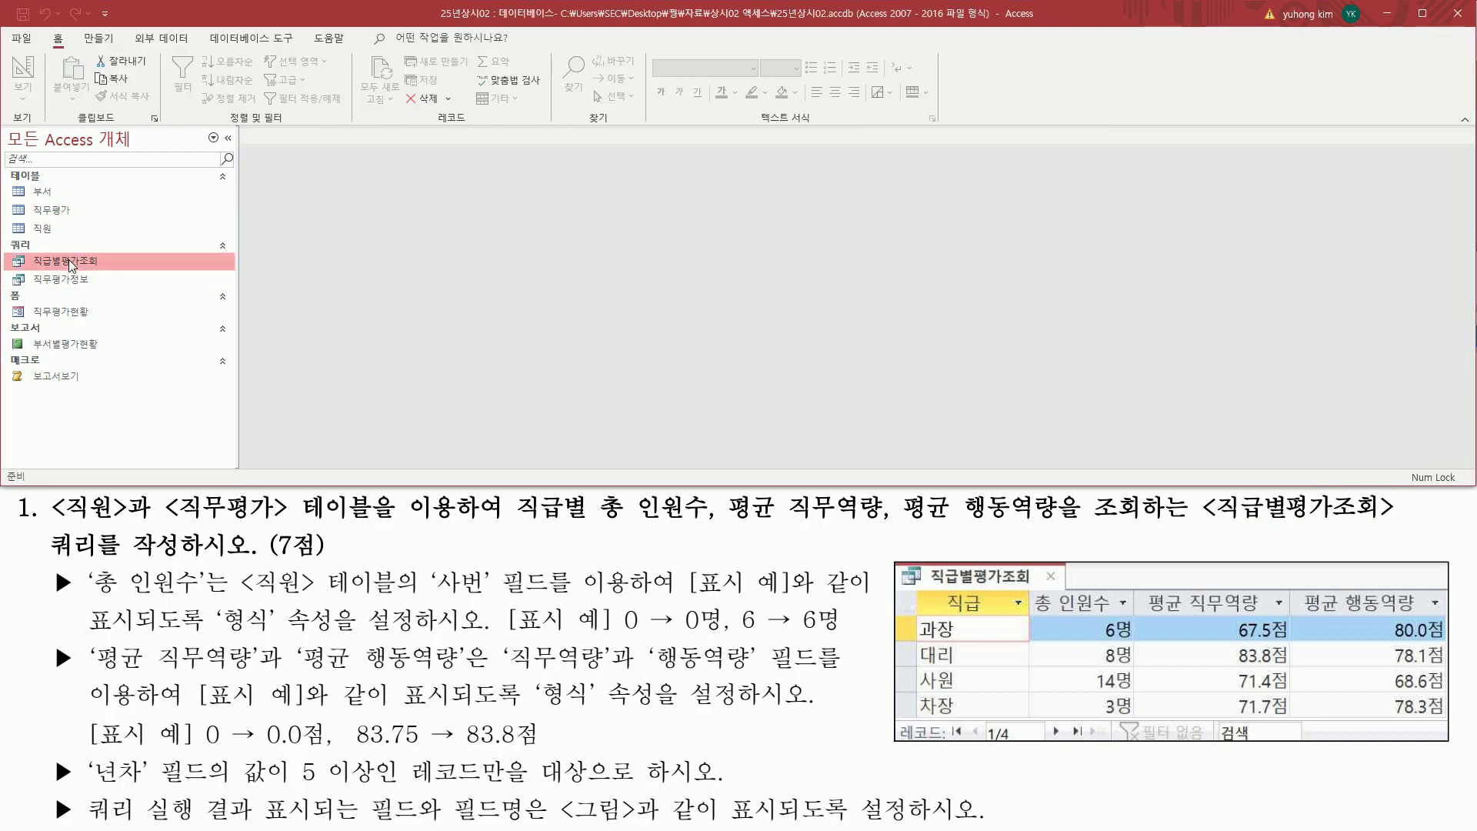
{"action": "left_click_drag", "start_coordinate": [29, 250], "coordinate": [107, 273]}
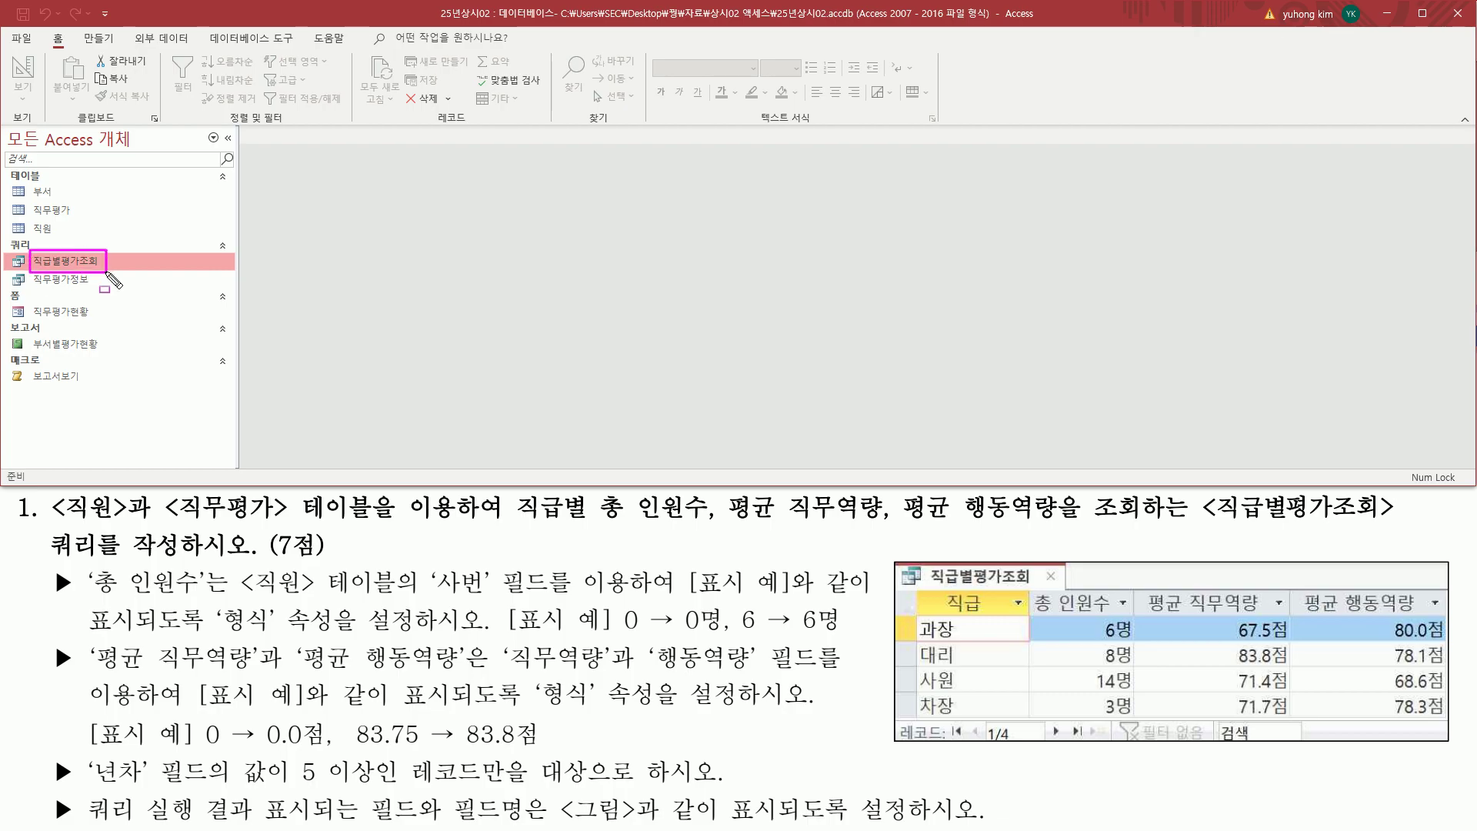
{"action": "double_click", "coordinate": [93, 261]}
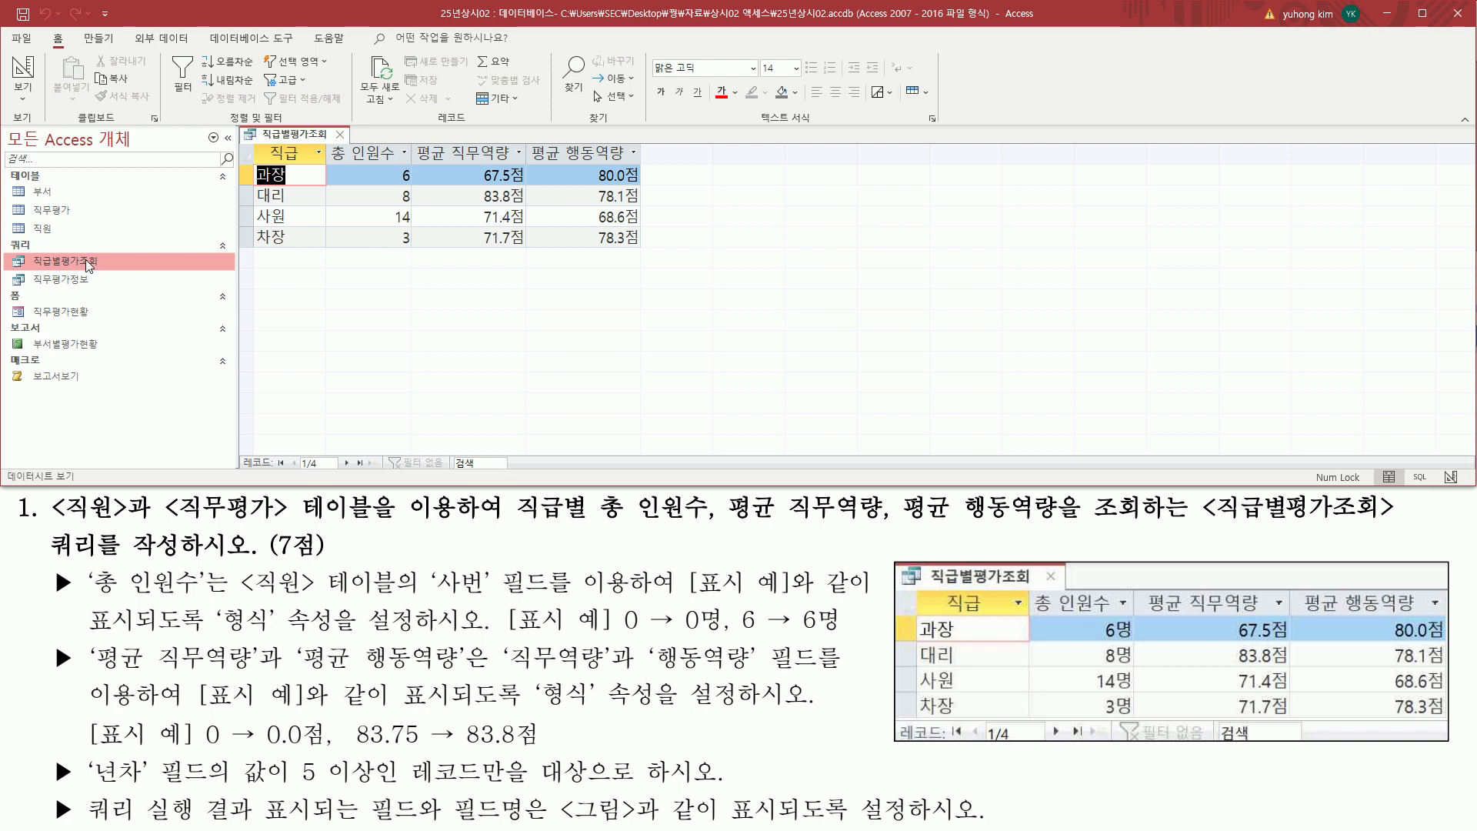
{"action": "left_click_drag", "start_coordinate": [388, 163], "coordinate": [423, 249]}
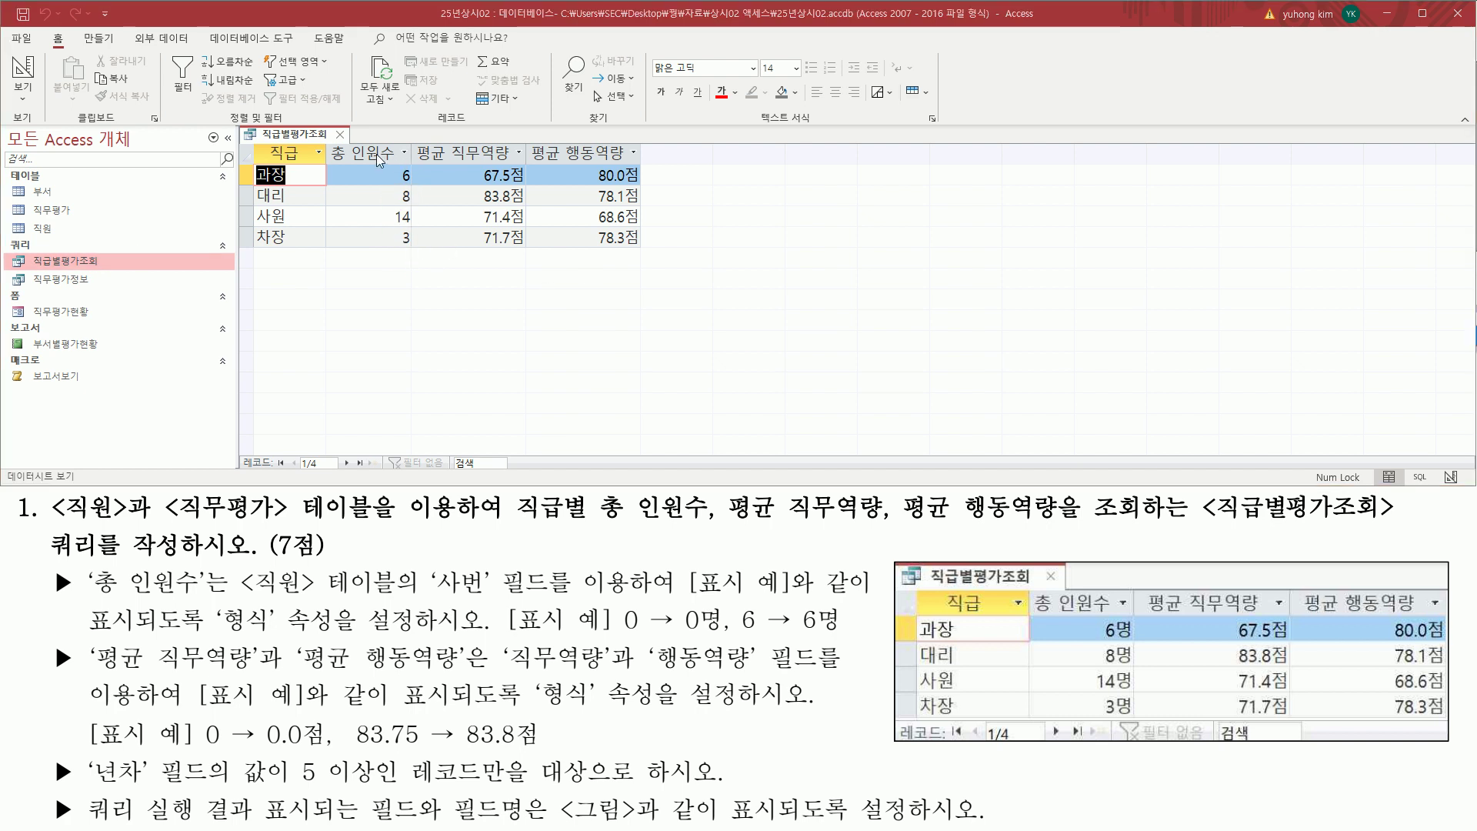
{"action": "key", "text": "Escape"}
- Switch the query to Design view and set the 형식 property of the 총 인원수 column to 0명
{"action": "right_click", "coordinate": [310, 139]}
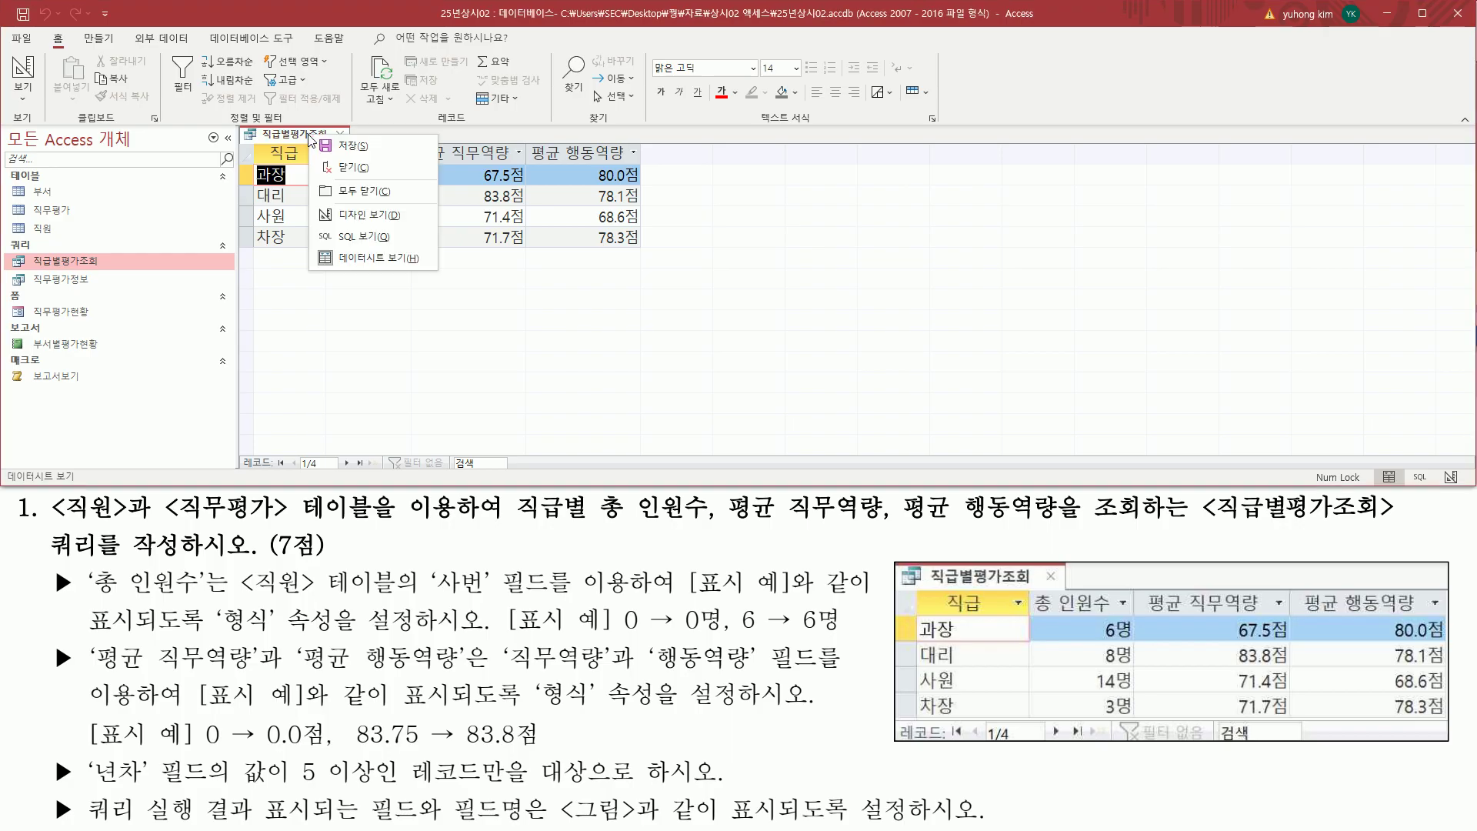
{"action": "left_click", "coordinate": [365, 216]}
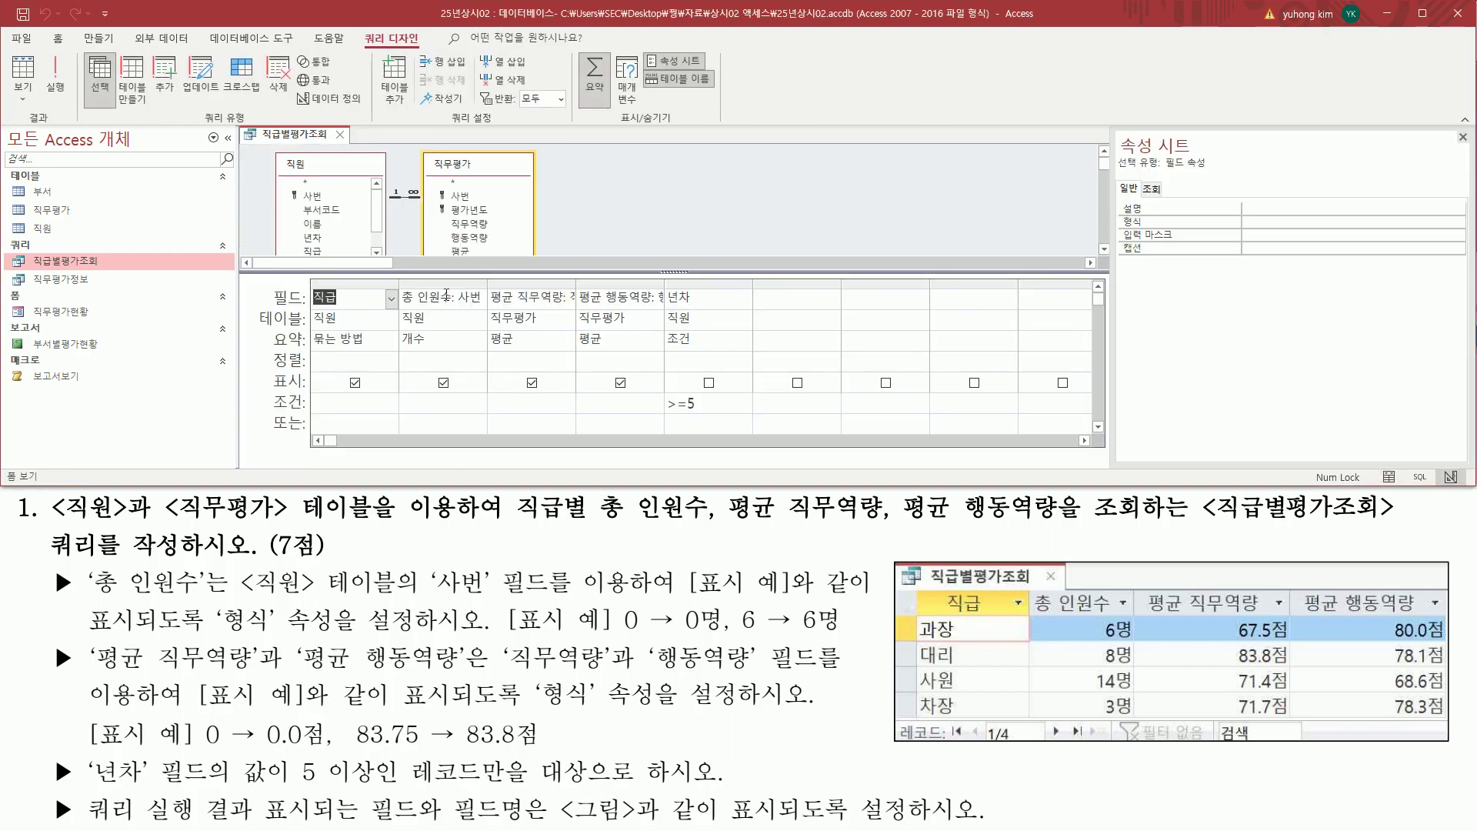
{"action": "left_click", "coordinate": [447, 297]}
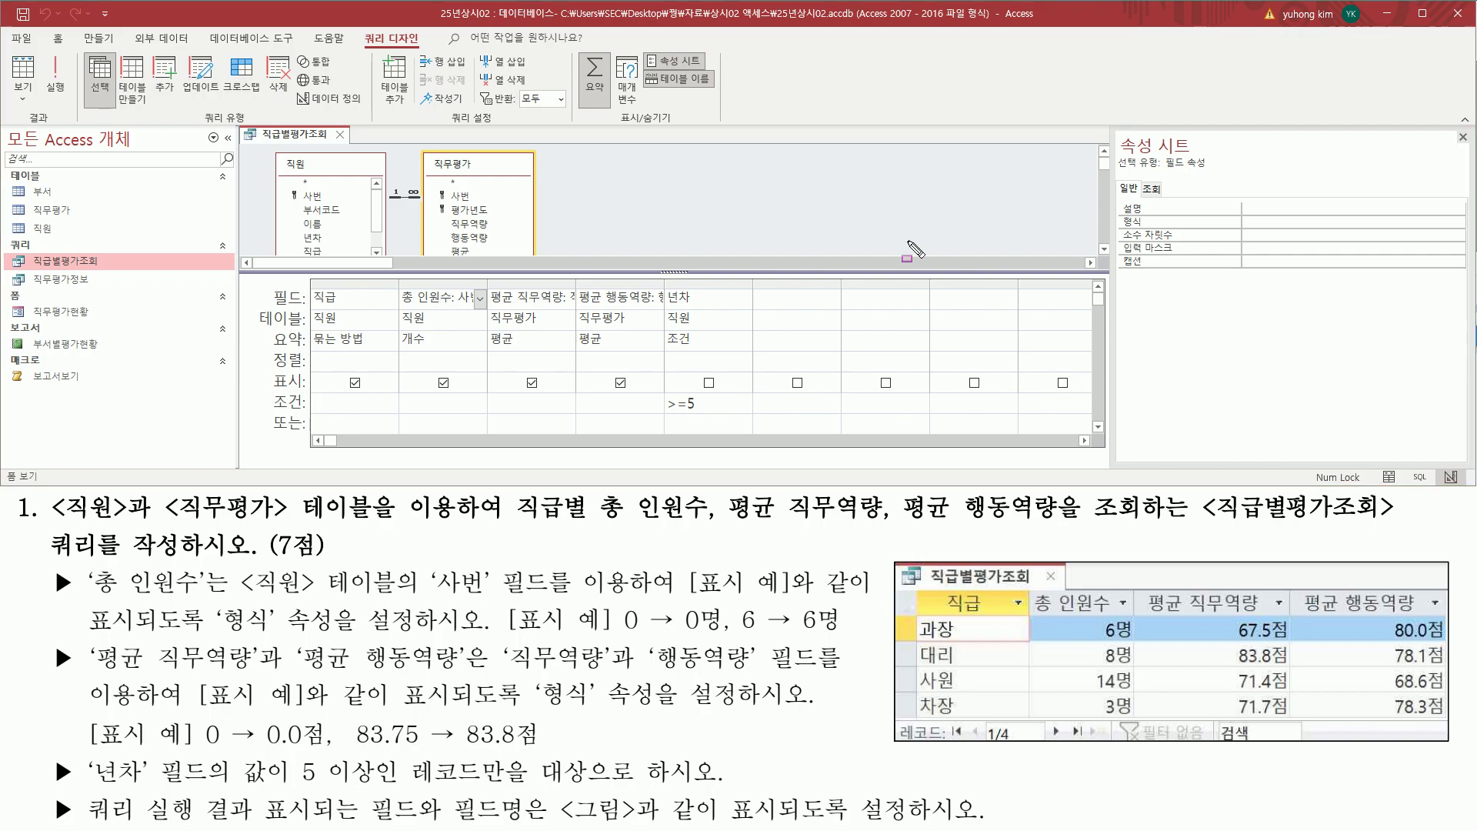
{"action": "mouse_move", "coordinate": [1120, 212]}
{"action": "left_mouse_down"}
{"action": "mouse_move", "coordinate": [1122, 231]}
{"action": "mouse_move", "coordinate": [1167, 210]}
{"action": "mouse_move", "coordinate": [1343, 213]}
{"action": "left_mouse_up"}
{"action": "key", "text": "Escape"}
{"action": "left_click", "coordinate": [1282, 224]}
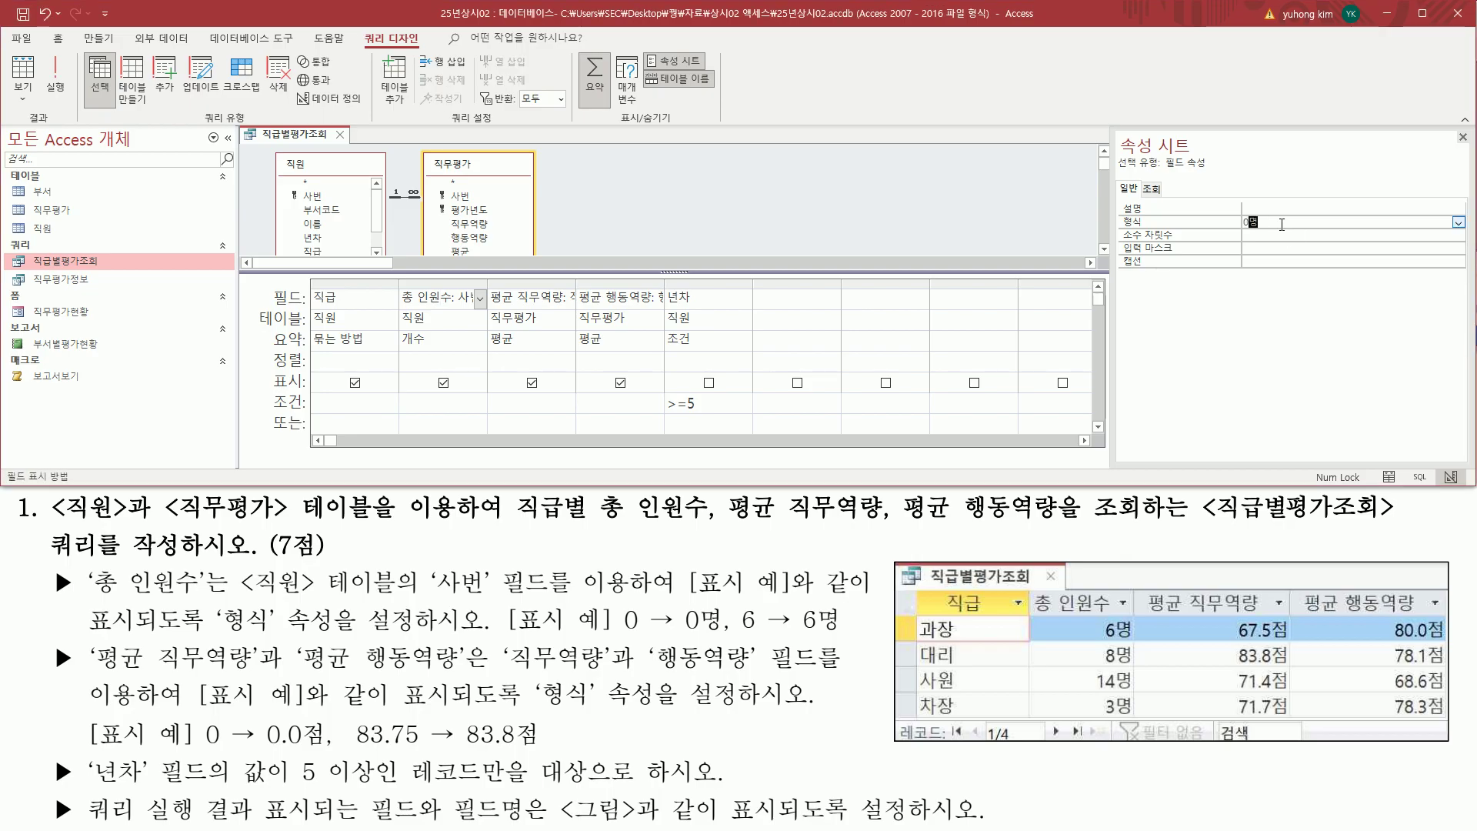
{"action": "left_click", "coordinate": [1292, 234]}
- Run the query and check the display format of the 총 인원수 values
{"action": "left_click_drag", "start_coordinate": [40, 47], "coordinate": [65, 101]}
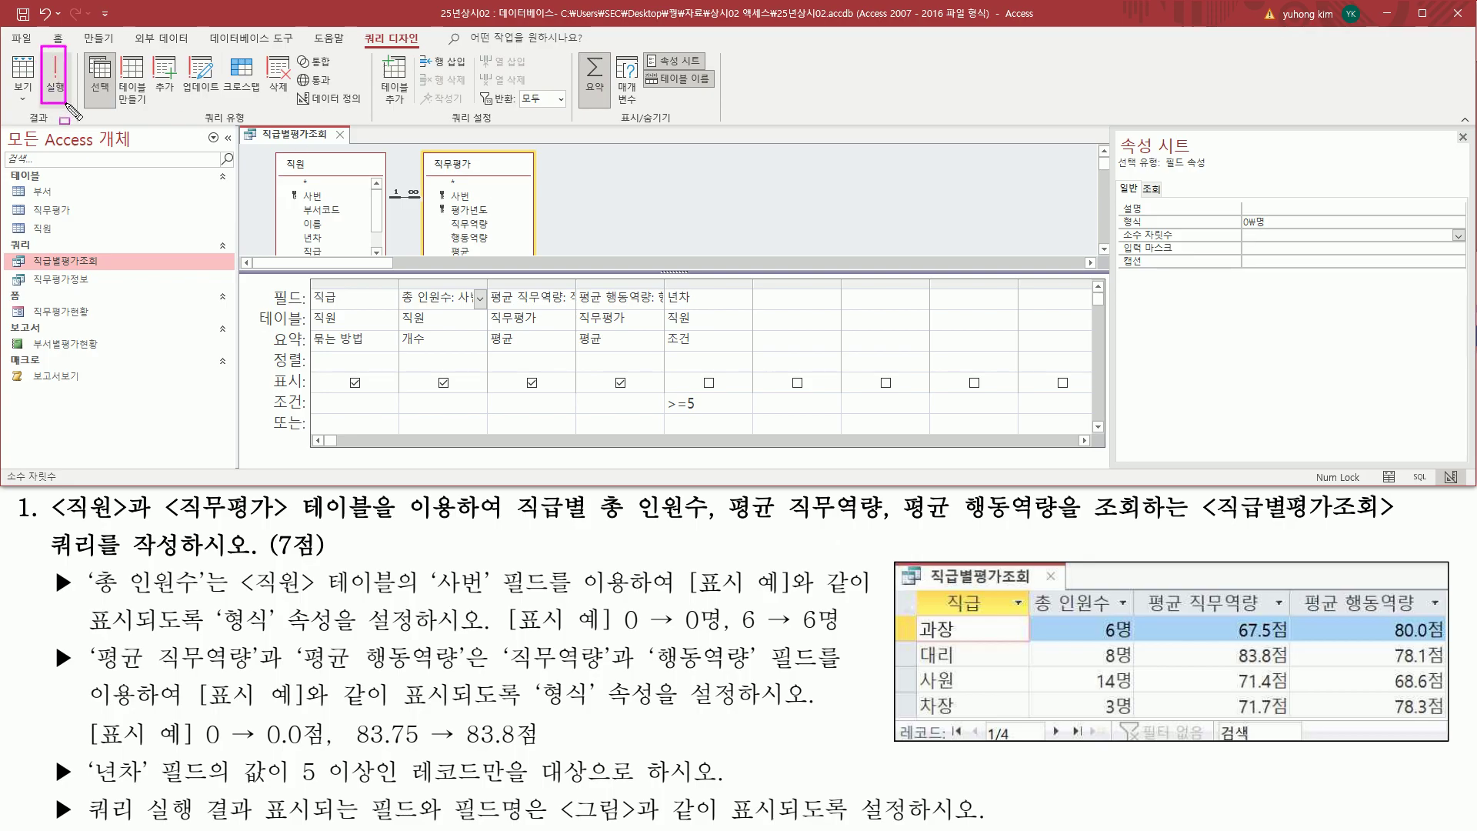
{"action": "left_click", "coordinate": [56, 84]}
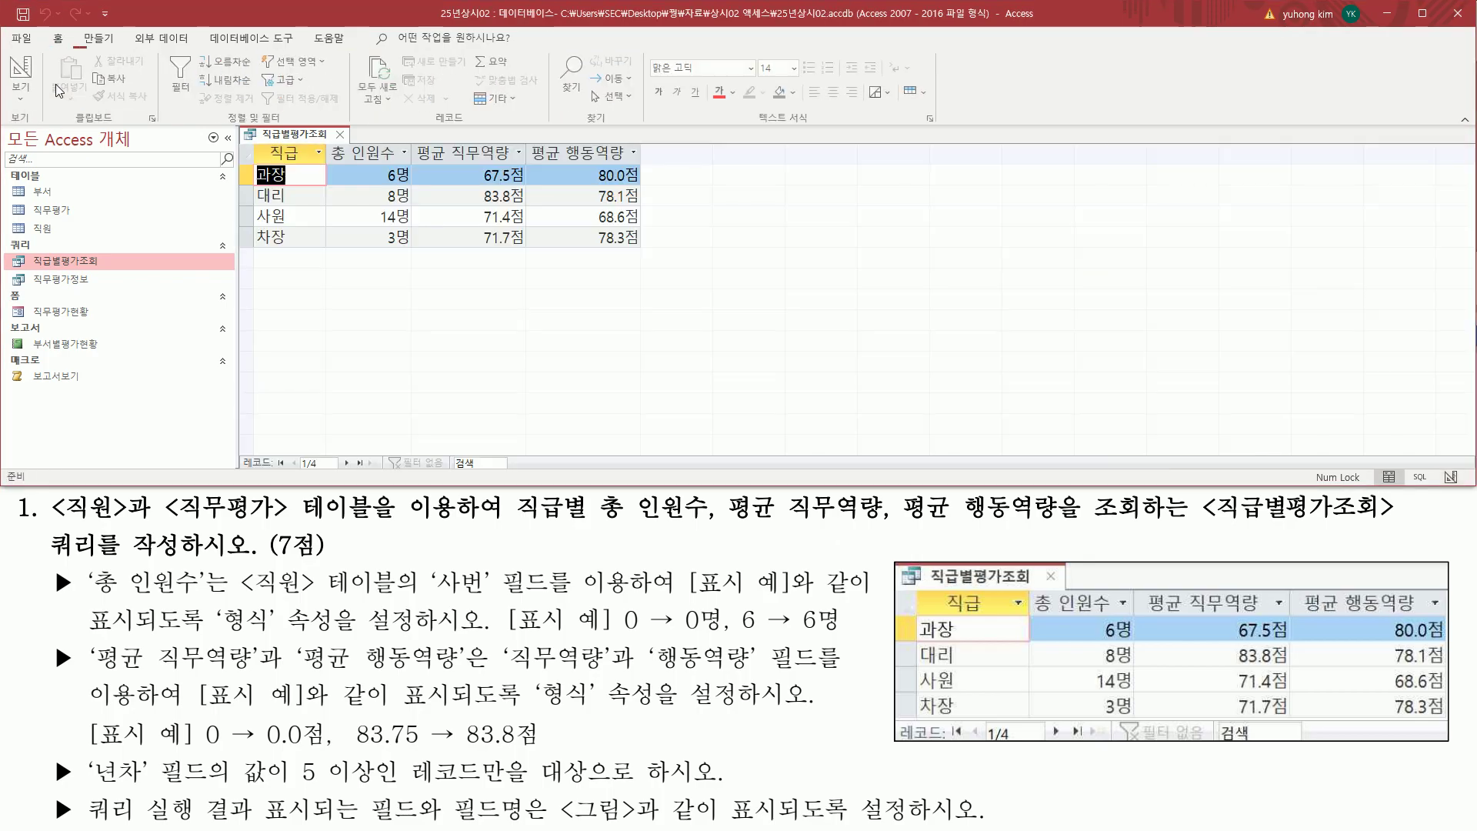
{"action": "mouse_move", "coordinate": [372, 159]}
{"action": "left_mouse_down"}
{"action": "mouse_move", "coordinate": [423, 277]}
{"action": "mouse_move", "coordinate": [413, 250]}
{"action": "left_mouse_up"}
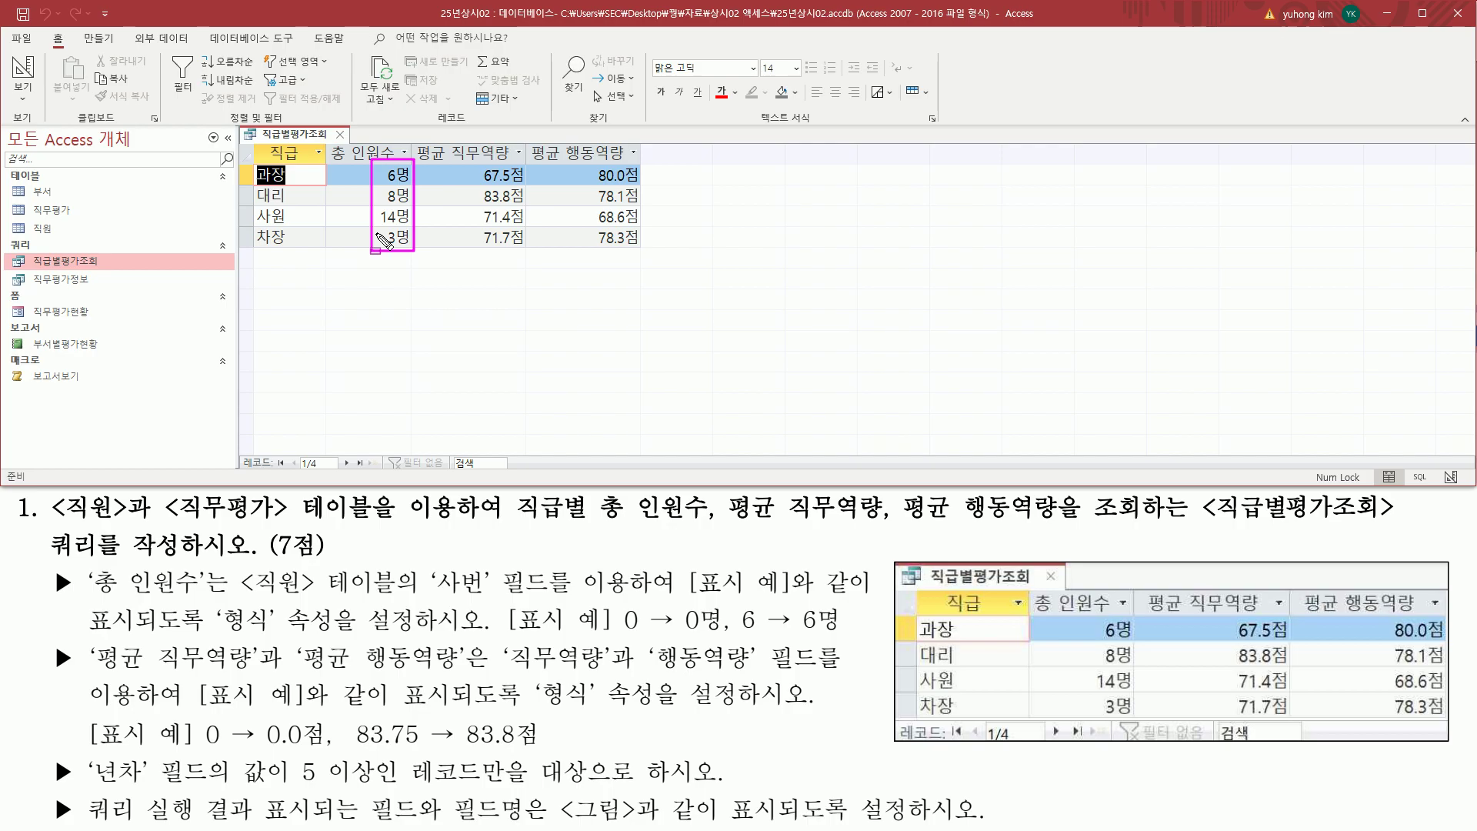
{"action": "key", "text": "Escape"}
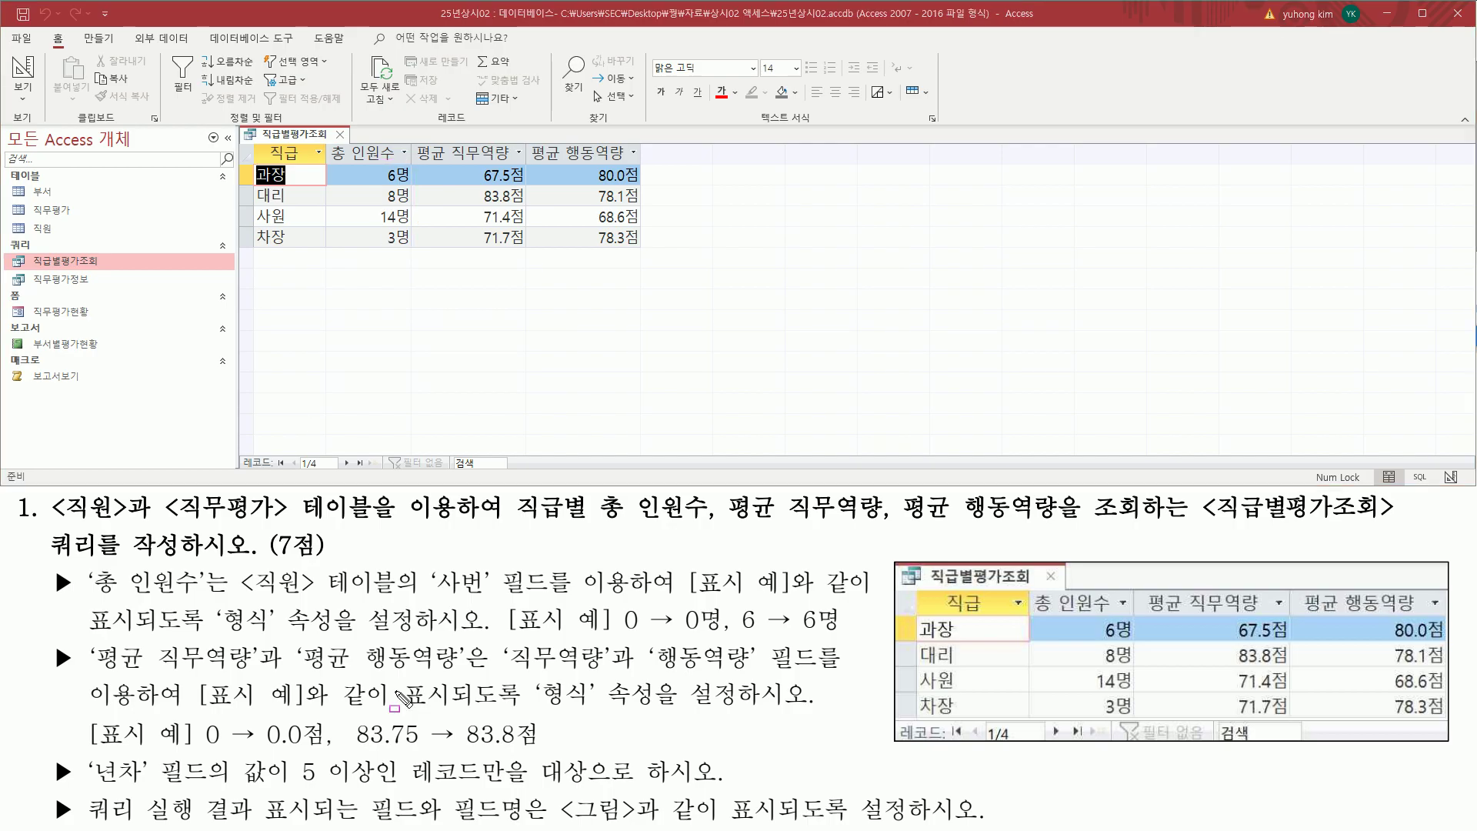
- Compare the result's field names, including their spacing, with the field names in the task picture
{"action": "left_click_drag", "start_coordinate": [565, 821], "coordinate": [991, 822]}
{"action": "key", "text": "Escape"}
{"action": "mouse_move", "coordinate": [263, 143]}
{"action": "left_mouse_down"}
{"action": "mouse_move", "coordinate": [307, 166]}
{"action": "mouse_move", "coordinate": [639, 165]}
{"action": "left_mouse_up"}
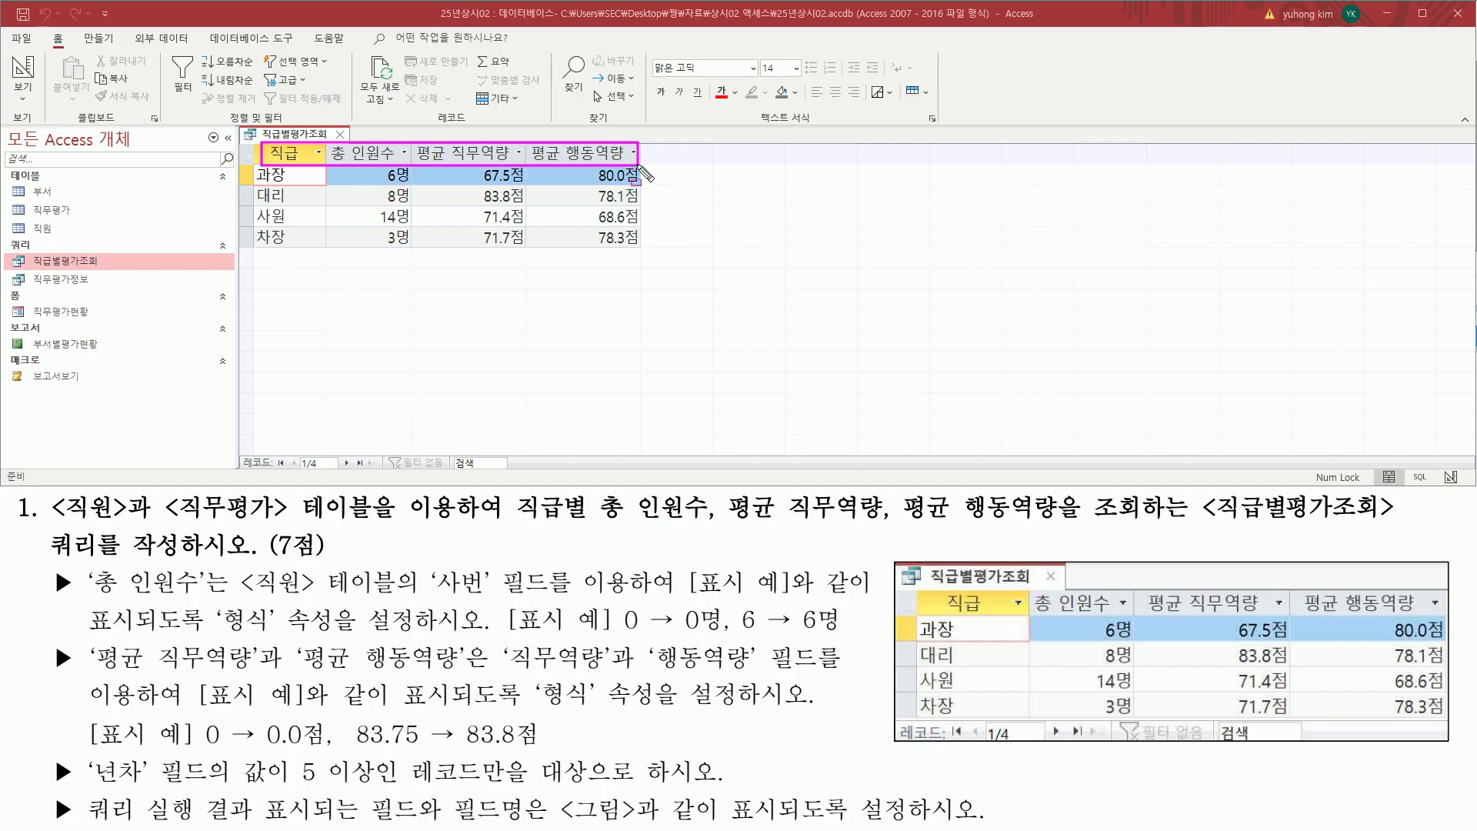
{"action": "mouse_move", "coordinate": [933, 587]}
{"action": "left_mouse_down"}
{"action": "mouse_move", "coordinate": [1000, 620]}
{"action": "mouse_move", "coordinate": [1446, 615]}
{"action": "mouse_move", "coordinate": [1426, 615]}
{"action": "left_mouse_up"}
{"action": "left_click_drag", "start_coordinate": [1342, 598], "coordinate": [1341, 608]}
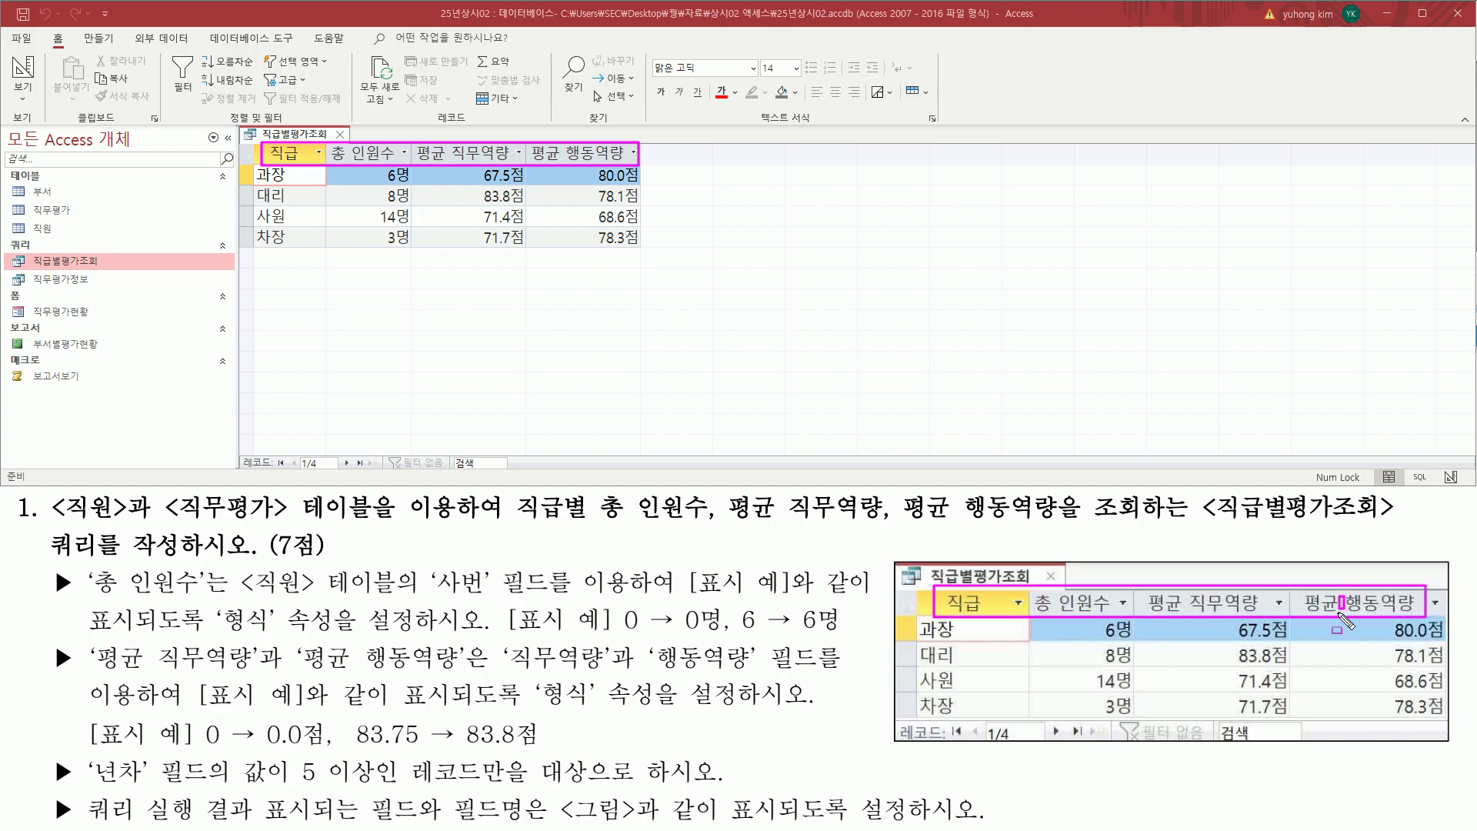
{"action": "left_click_drag", "start_coordinate": [1185, 597], "coordinate": [1185, 608]}
{"action": "left_click_drag", "start_coordinate": [1051, 598], "coordinate": [1051, 610]}
- Compare the 직급 rows, the 총 인원수 and average values, and the record count with the task picture
{"action": "mouse_move", "coordinate": [254, 168]}
{"action": "left_mouse_down"}
{"action": "mouse_move", "coordinate": [292, 207]}
{"action": "mouse_move", "coordinate": [293, 259]}
{"action": "left_mouse_up"}
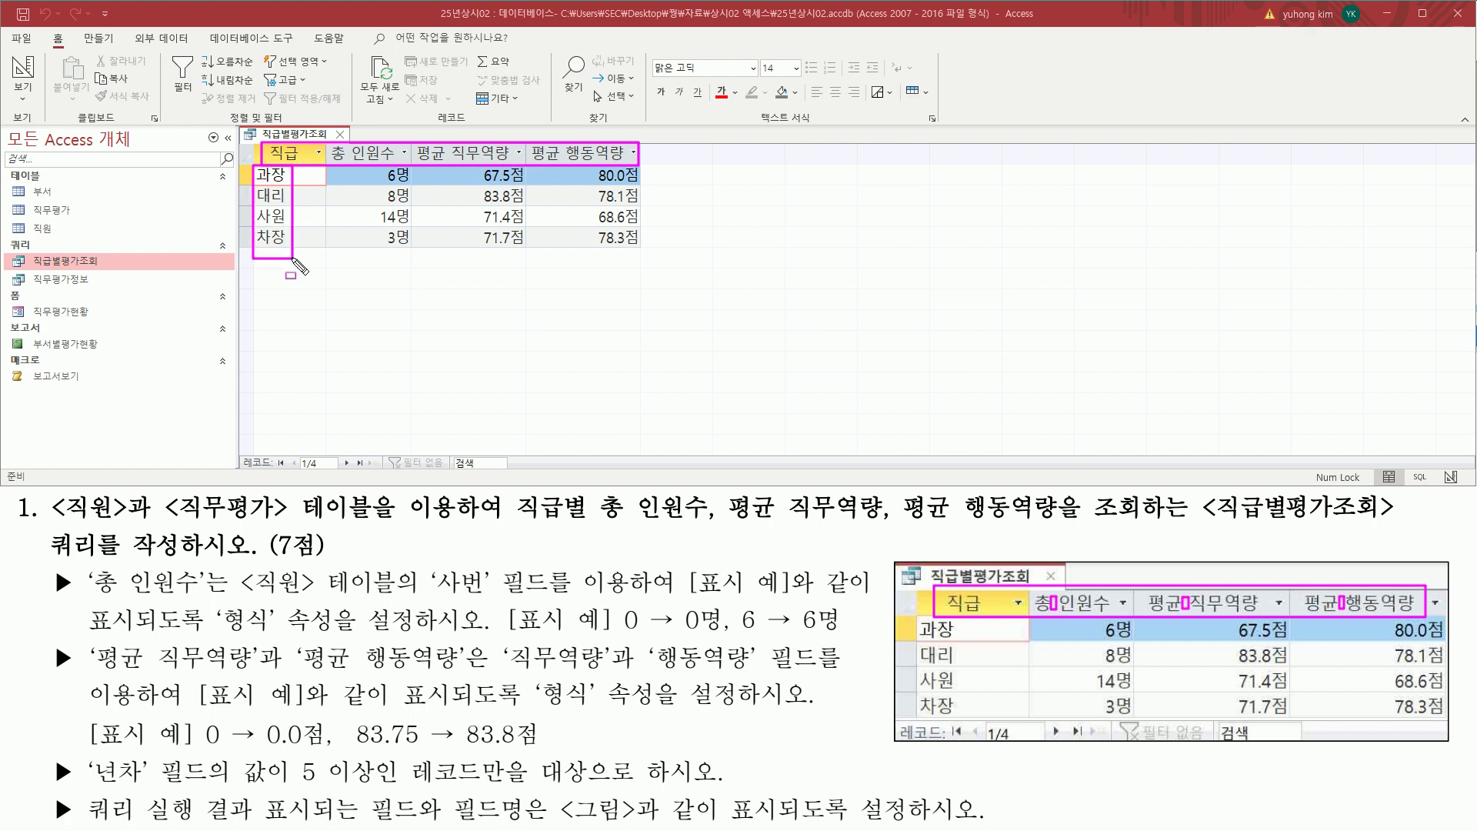
{"action": "left_click_drag", "start_coordinate": [910, 618], "coordinate": [971, 718]}
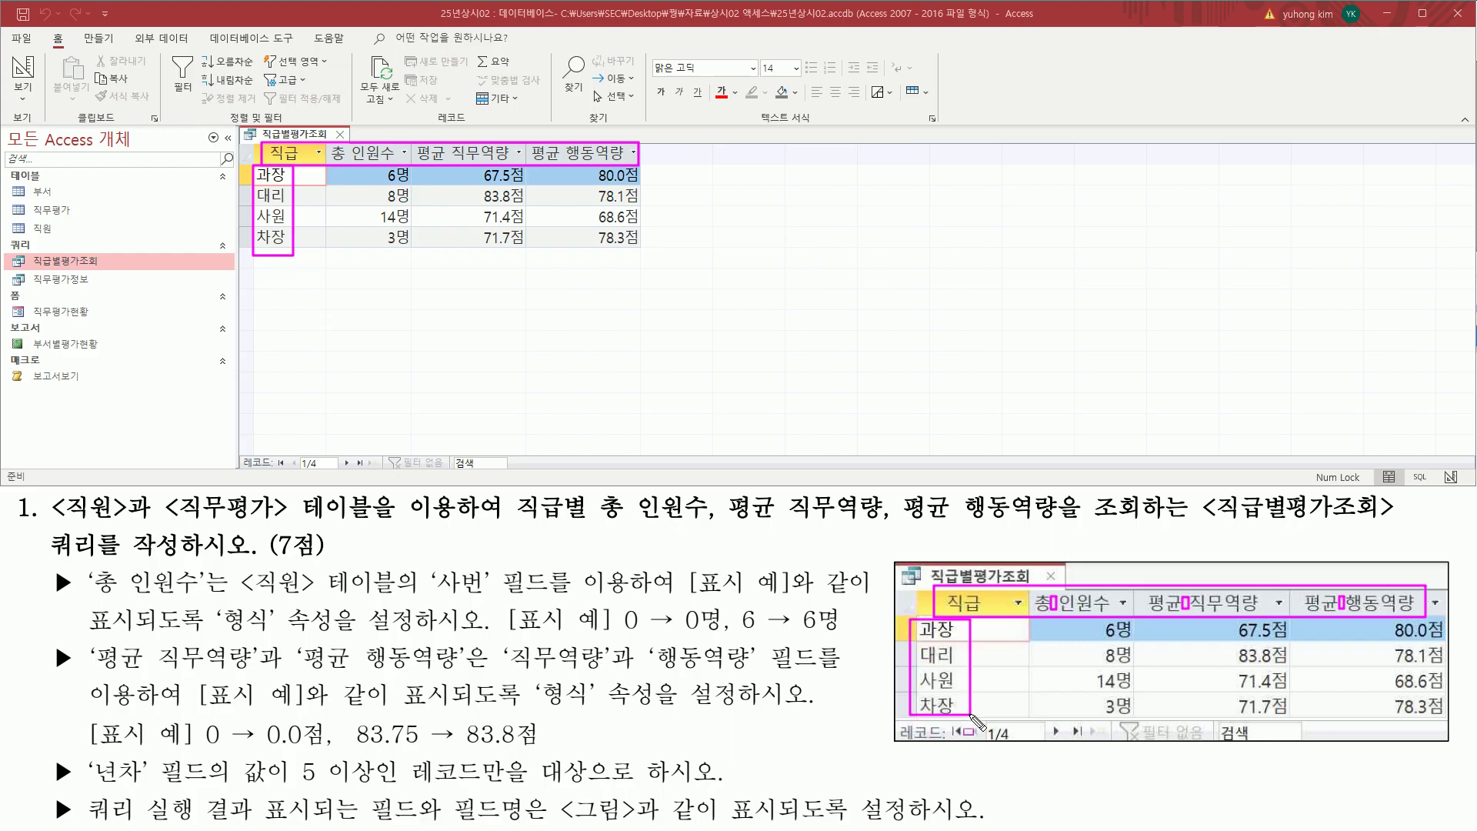
{"action": "left_click_drag", "start_coordinate": [373, 163], "coordinate": [412, 246]}
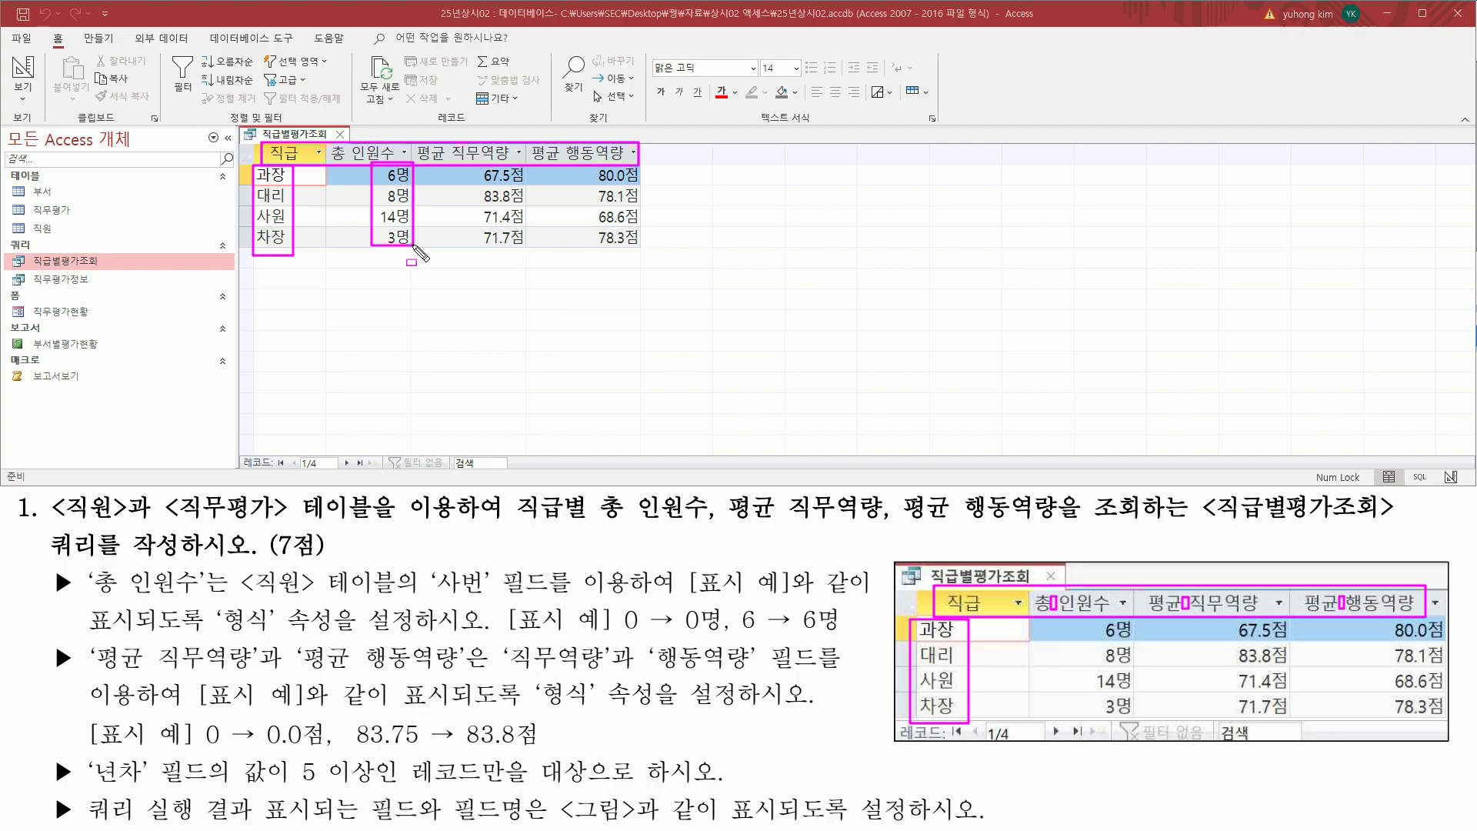
{"action": "left_click_drag", "start_coordinate": [1089, 615], "coordinate": [1140, 719]}
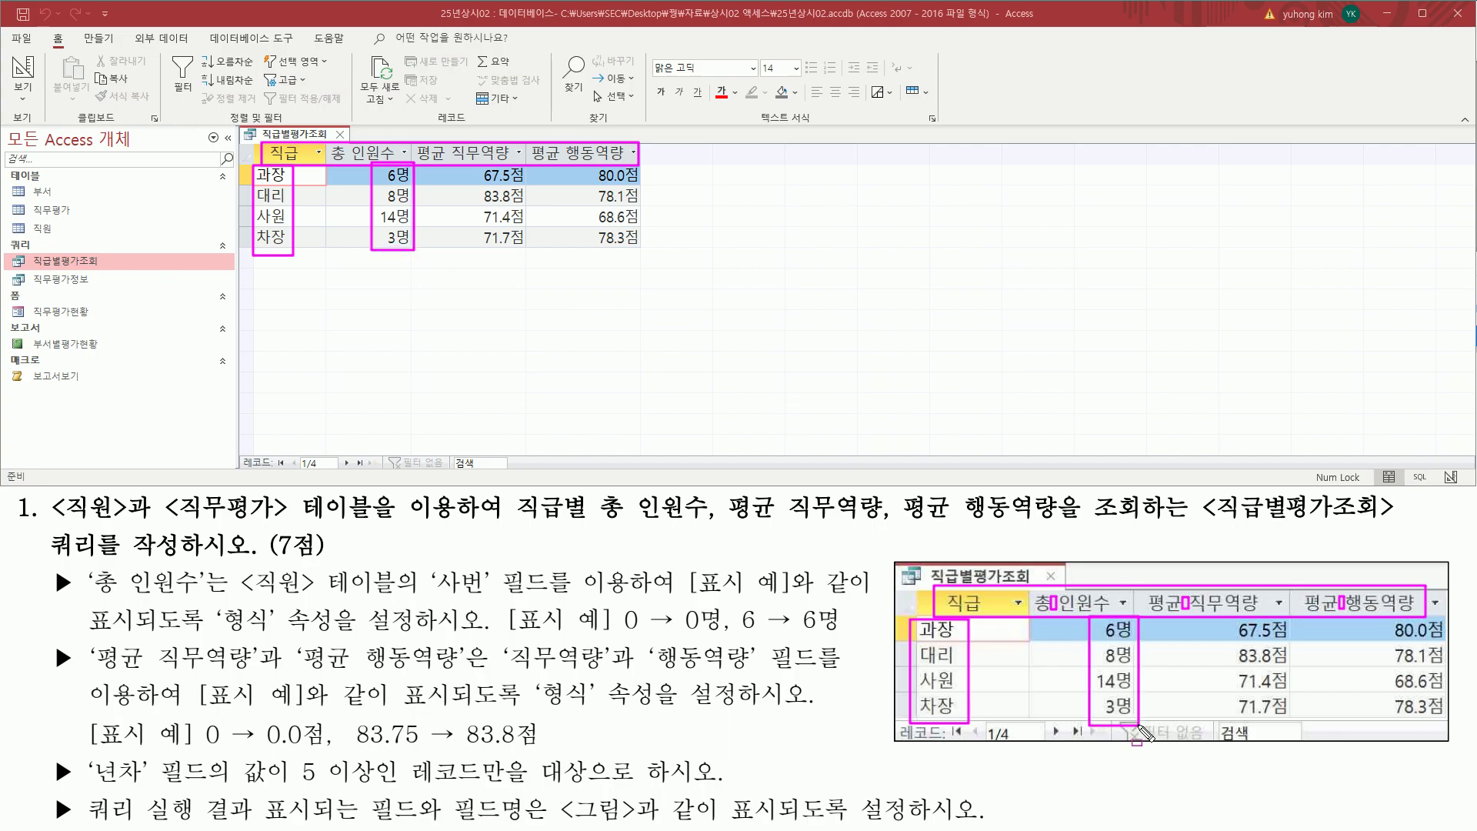
{"action": "left_click_drag", "start_coordinate": [466, 166], "coordinate": [643, 254]}
{"action": "left_click_drag", "start_coordinate": [1212, 617], "coordinate": [1445, 720]}
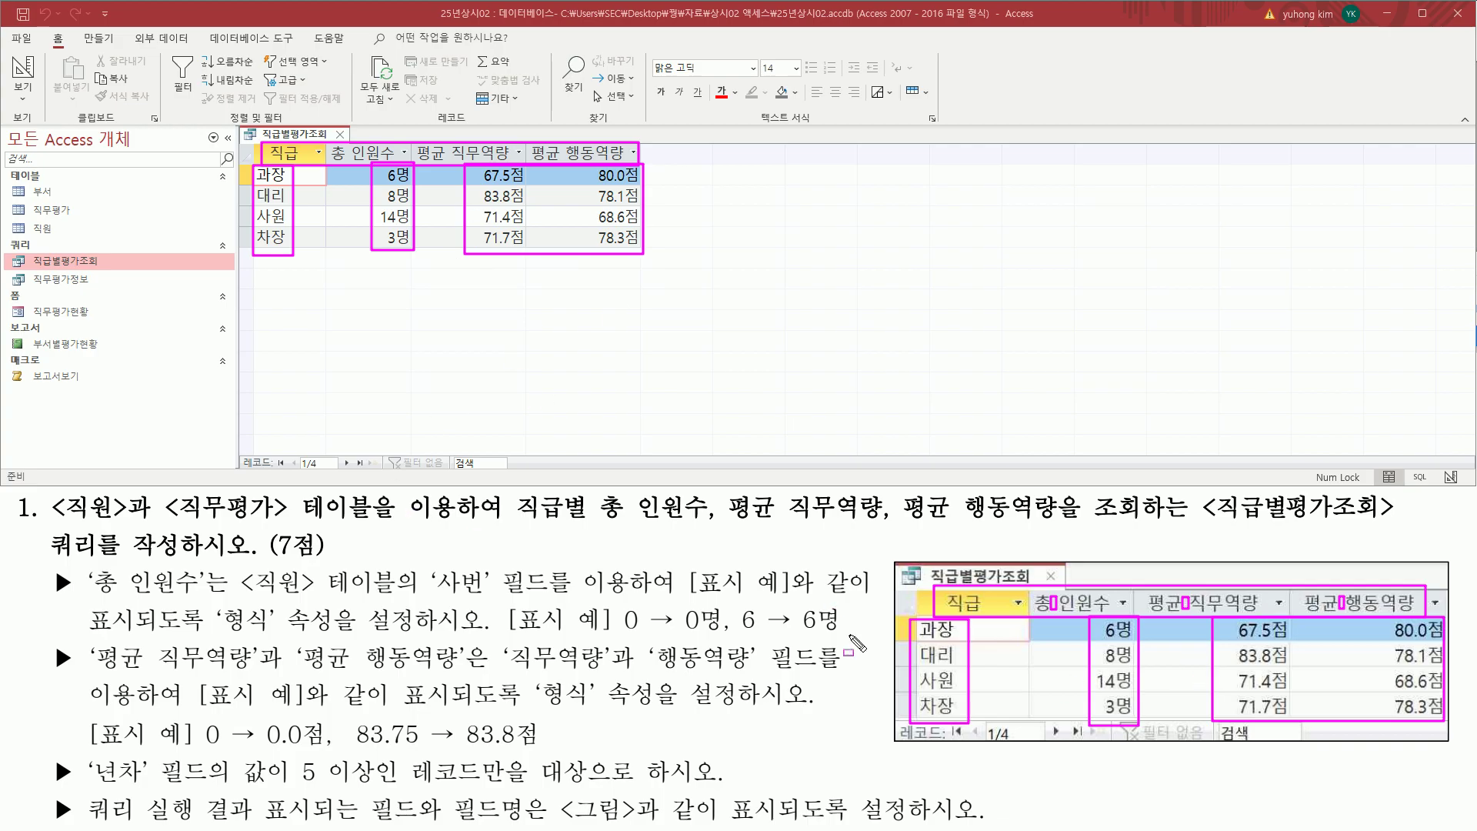
{"action": "left_click_drag", "start_coordinate": [898, 741], "coordinate": [1065, 724]}
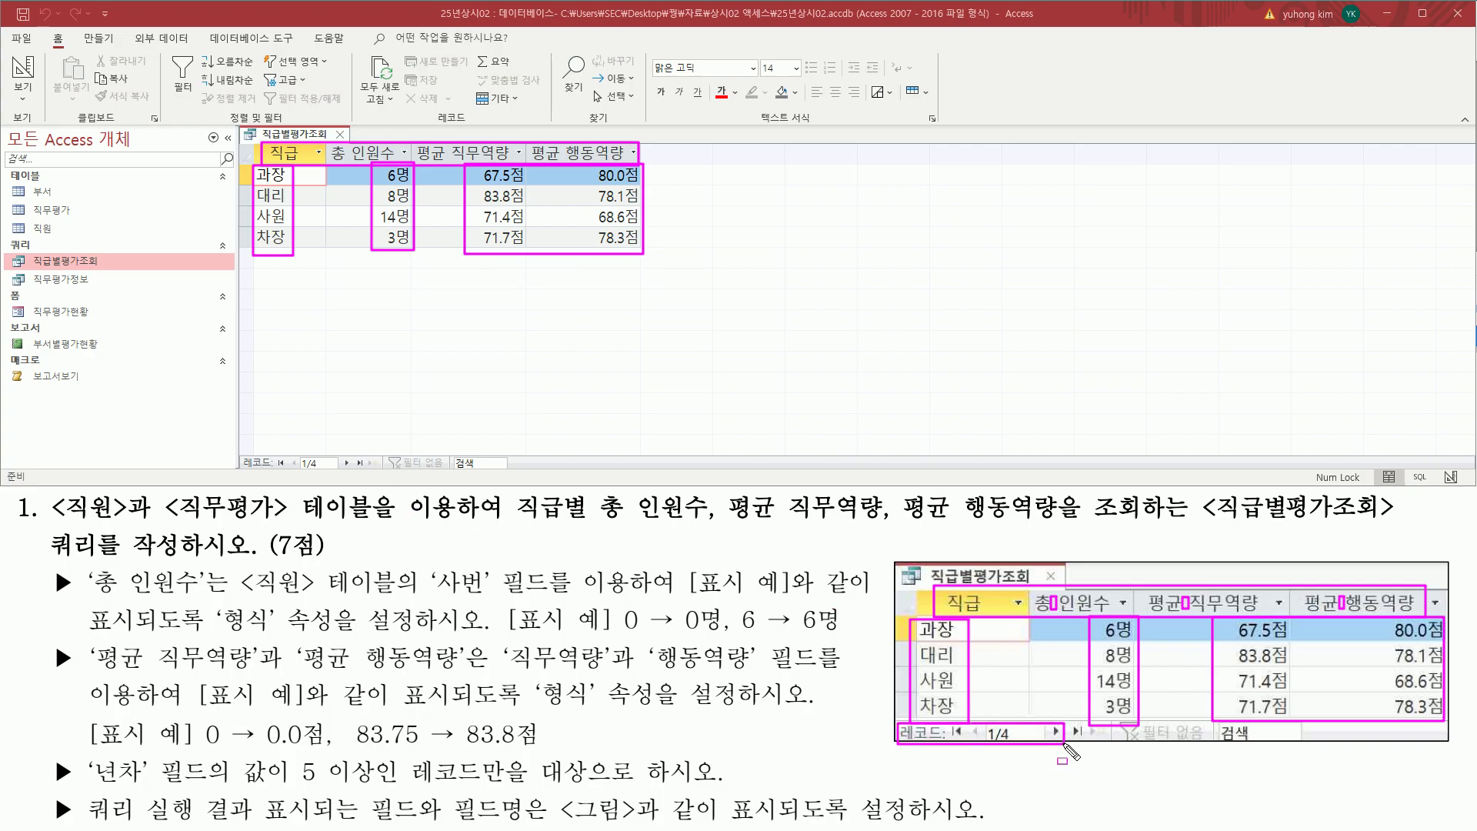
{"action": "left_click_drag", "start_coordinate": [243, 449], "coordinate": [377, 471]}
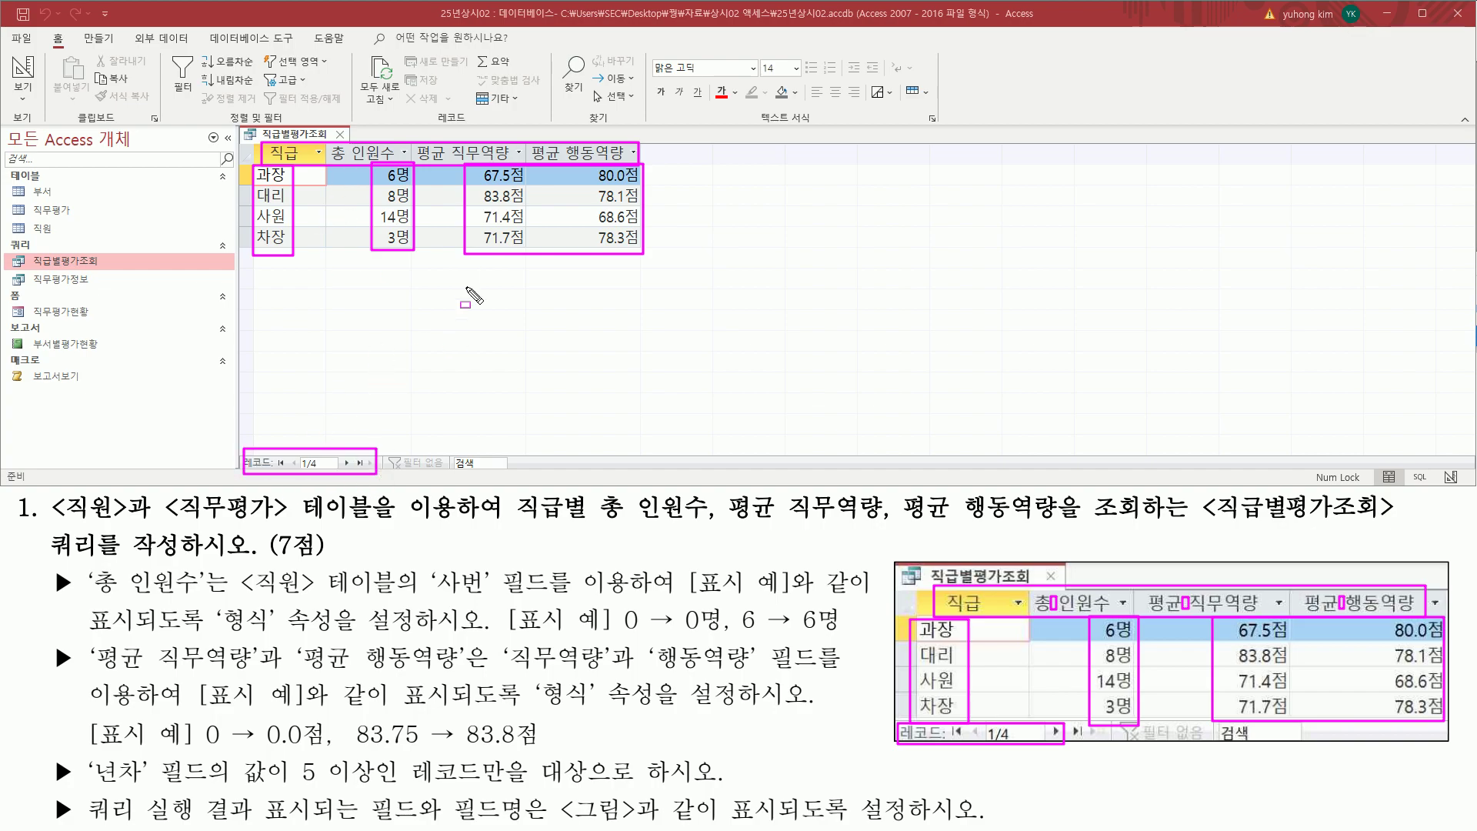
- Close the 직급별평가조회 query and save its design changes
{"action": "left_click_drag", "start_coordinate": [332, 142], "coordinate": [354, 157]}
{"action": "key", "text": "Escape"}
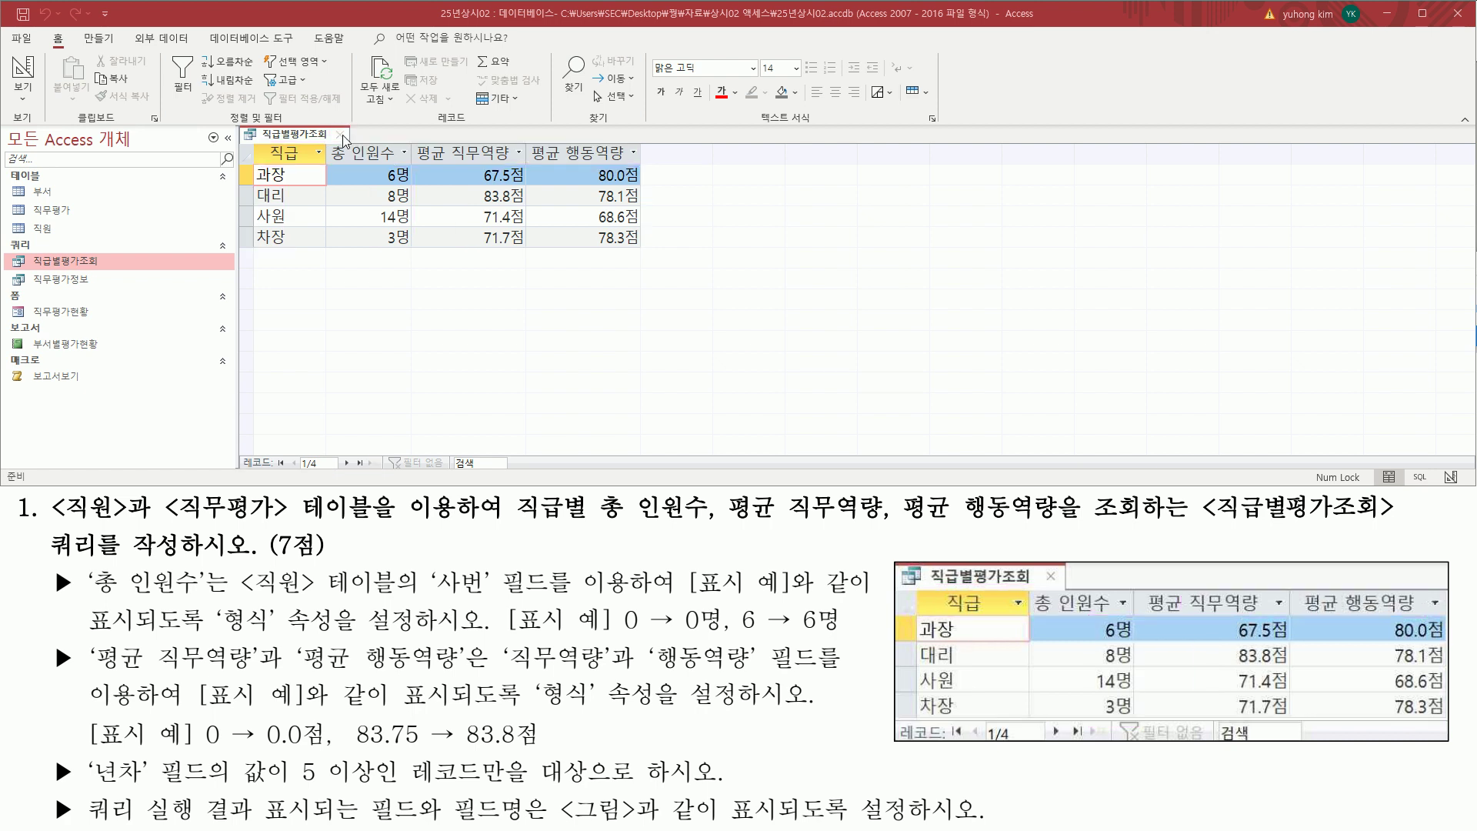
{"action": "left_click", "coordinate": [340, 135]}
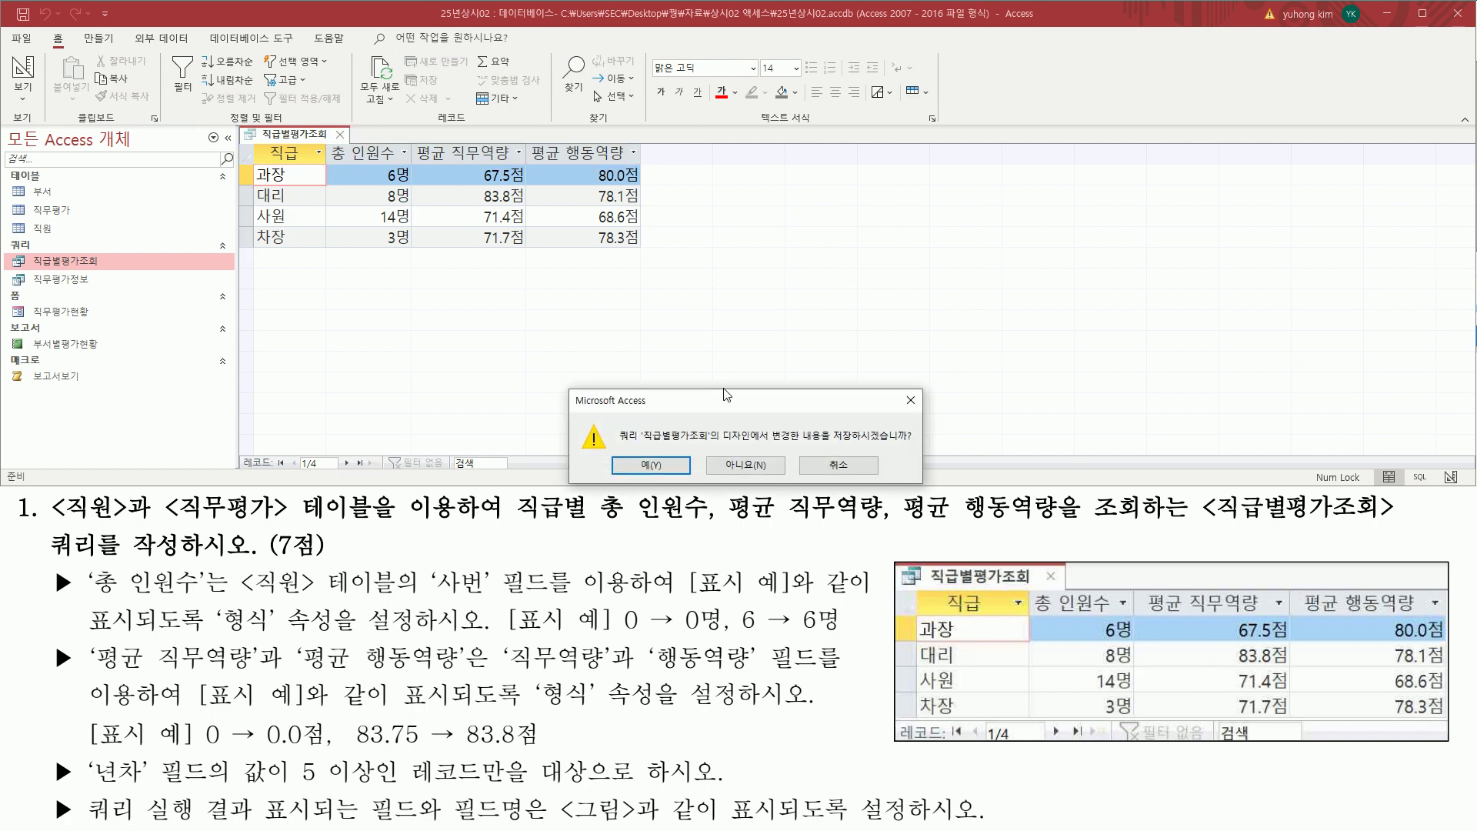
{"action": "left_click_drag", "start_coordinate": [830, 445], "coordinate": [913, 446]}
{"action": "left_click_drag", "start_coordinate": [626, 454], "coordinate": [683, 480]}
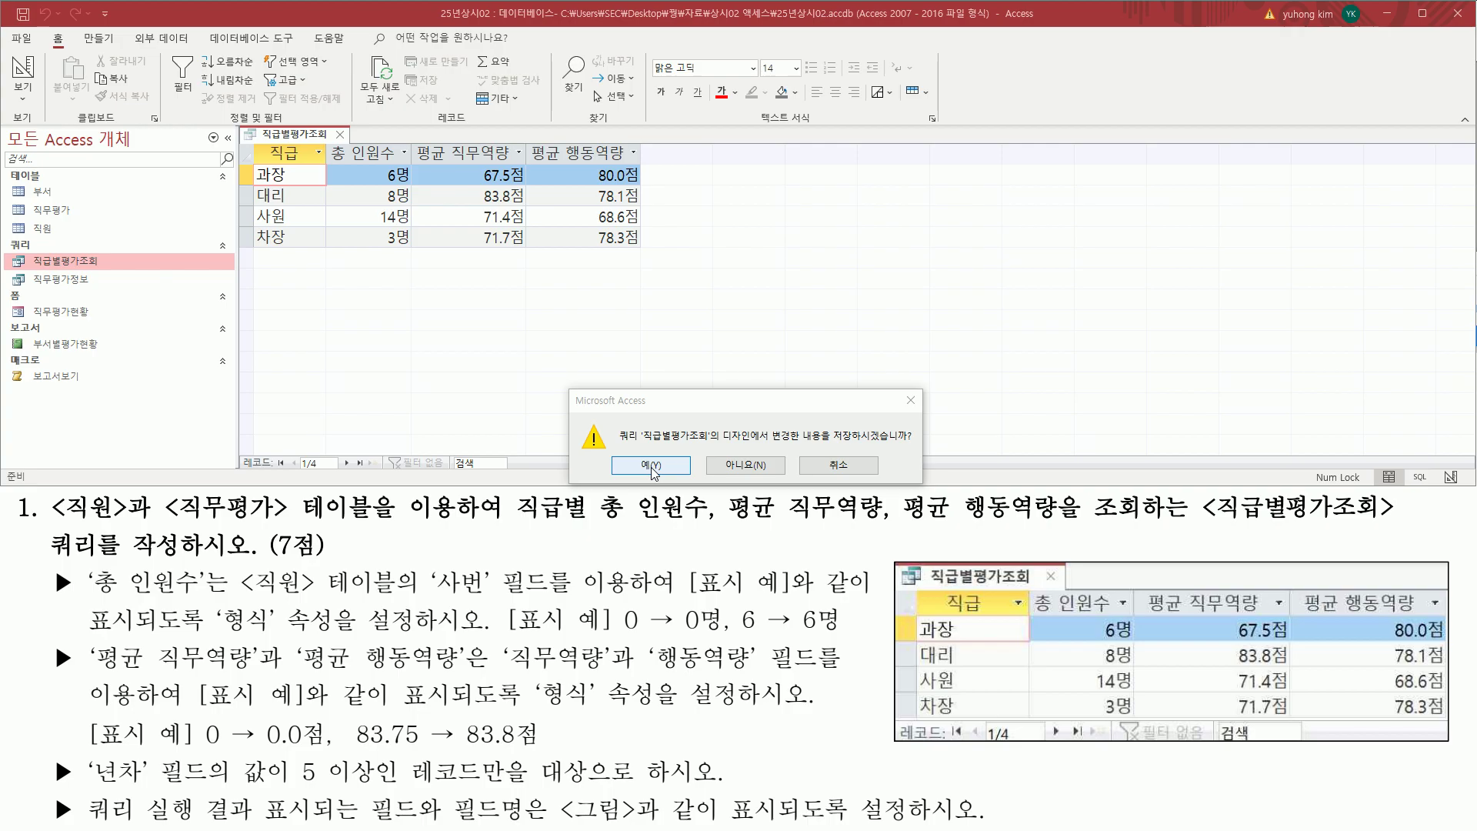
{"action": "left_click", "coordinate": [651, 465]}
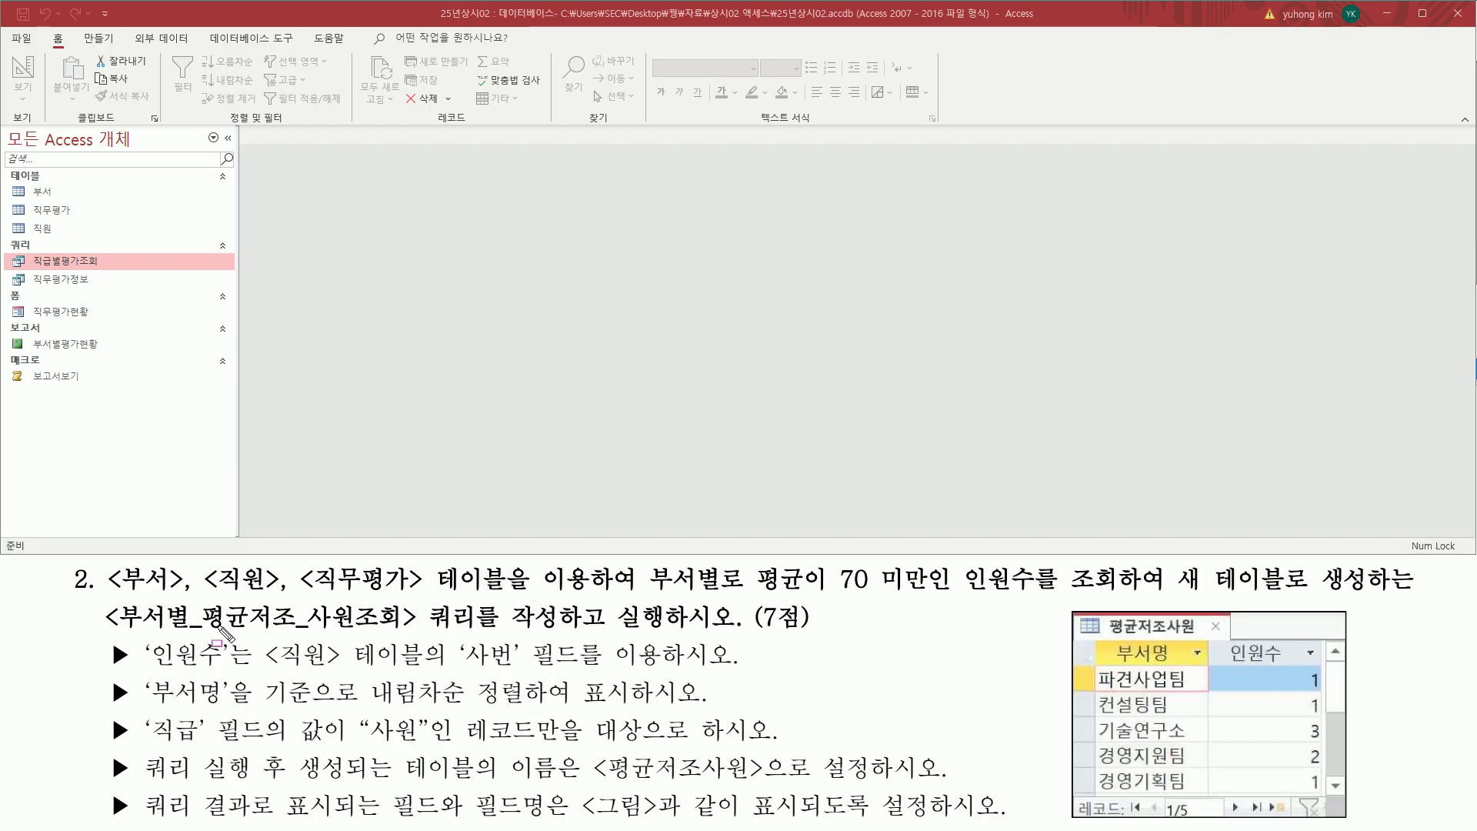
- Read task 2 for the 부서별_평균저조_사원조회 query and examine its example result table
{"action": "mouse_move", "coordinate": [112, 598]}
{"action": "left_mouse_down"}
{"action": "mouse_move", "coordinate": [723, 593]}
{"action": "mouse_move", "coordinate": [725, 567]}
{"action": "mouse_move", "coordinate": [844, 592]}
{"action": "mouse_move", "coordinate": [1117, 594]}
{"action": "mouse_move", "coordinate": [1173, 568]}
{"action": "mouse_move", "coordinate": [1366, 595]}
{"action": "left_mouse_up"}
{"action": "left_click_drag", "start_coordinate": [109, 636], "coordinate": [731, 632]}
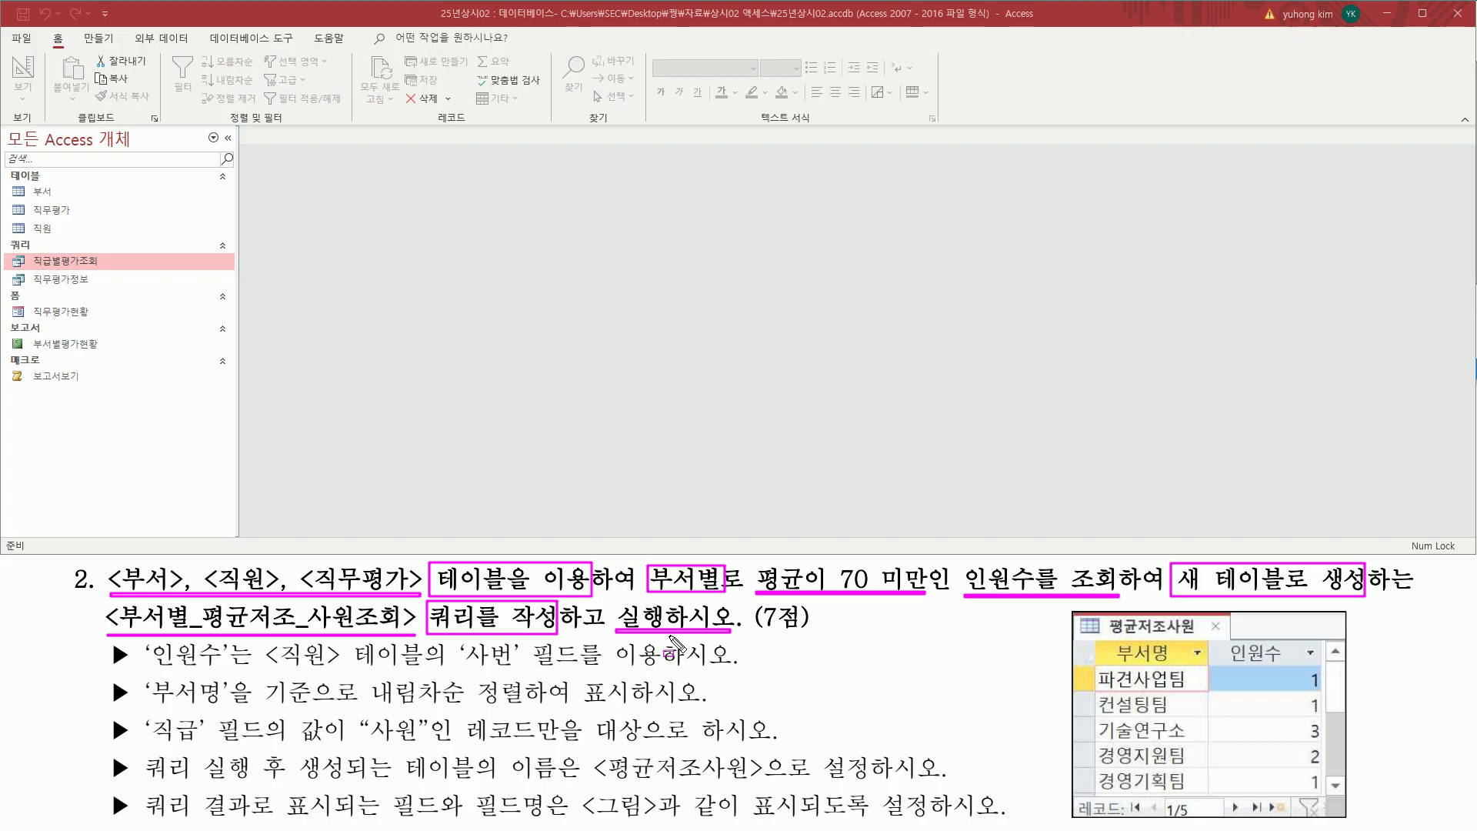
{"action": "mouse_move", "coordinate": [1095, 643]}
{"action": "left_mouse_down"}
{"action": "mouse_move", "coordinate": [1337, 814]}
{"action": "mouse_move", "coordinate": [1324, 819]}
{"action": "left_mouse_up"}
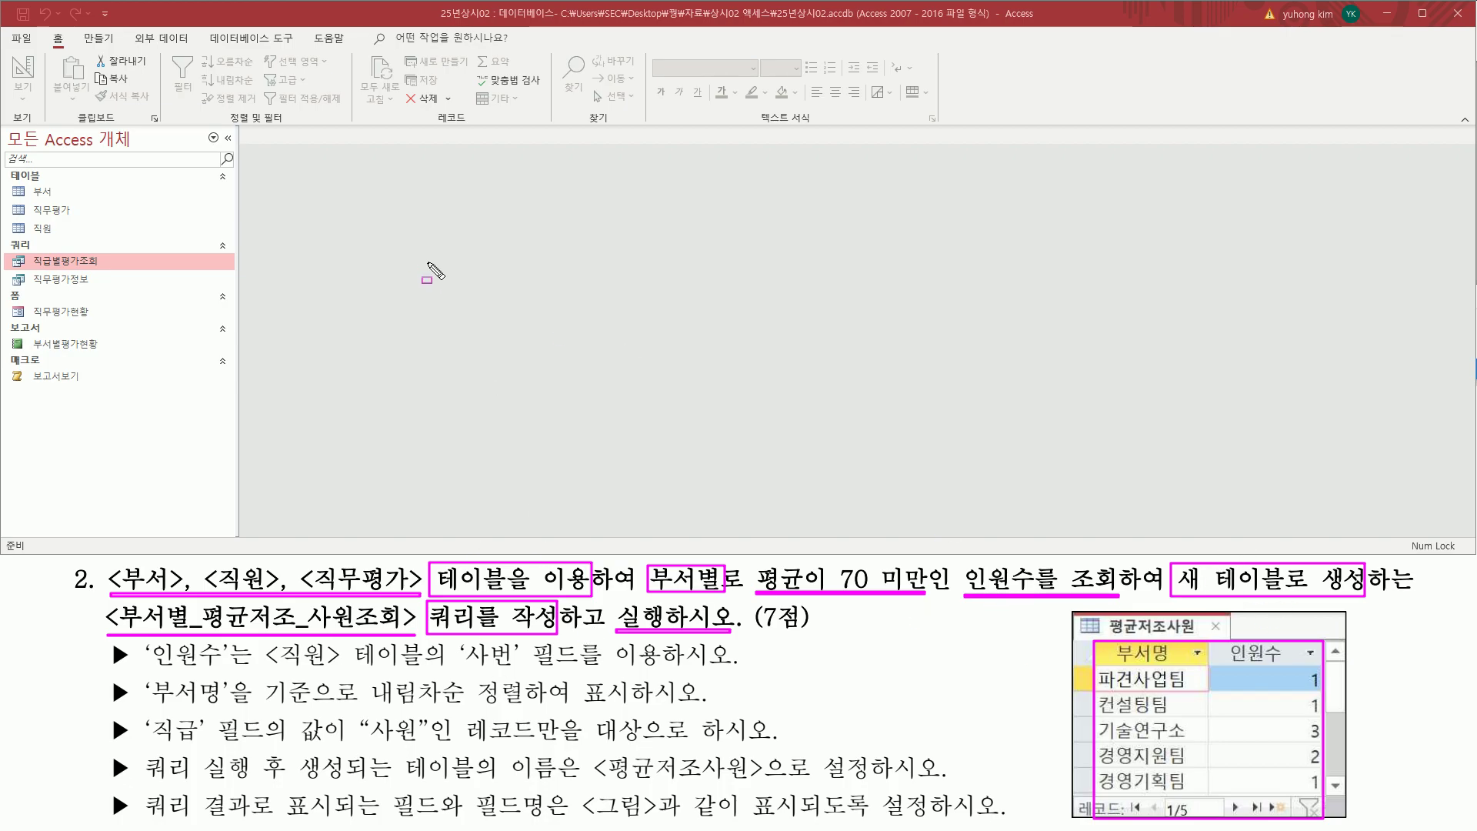
- Create a new blank query in design view
{"action": "key", "text": "Escape"}
{"action": "left_click", "coordinate": [99, 39]}
{"action": "left_click_drag", "start_coordinate": [75, 32], "coordinate": [121, 49]}
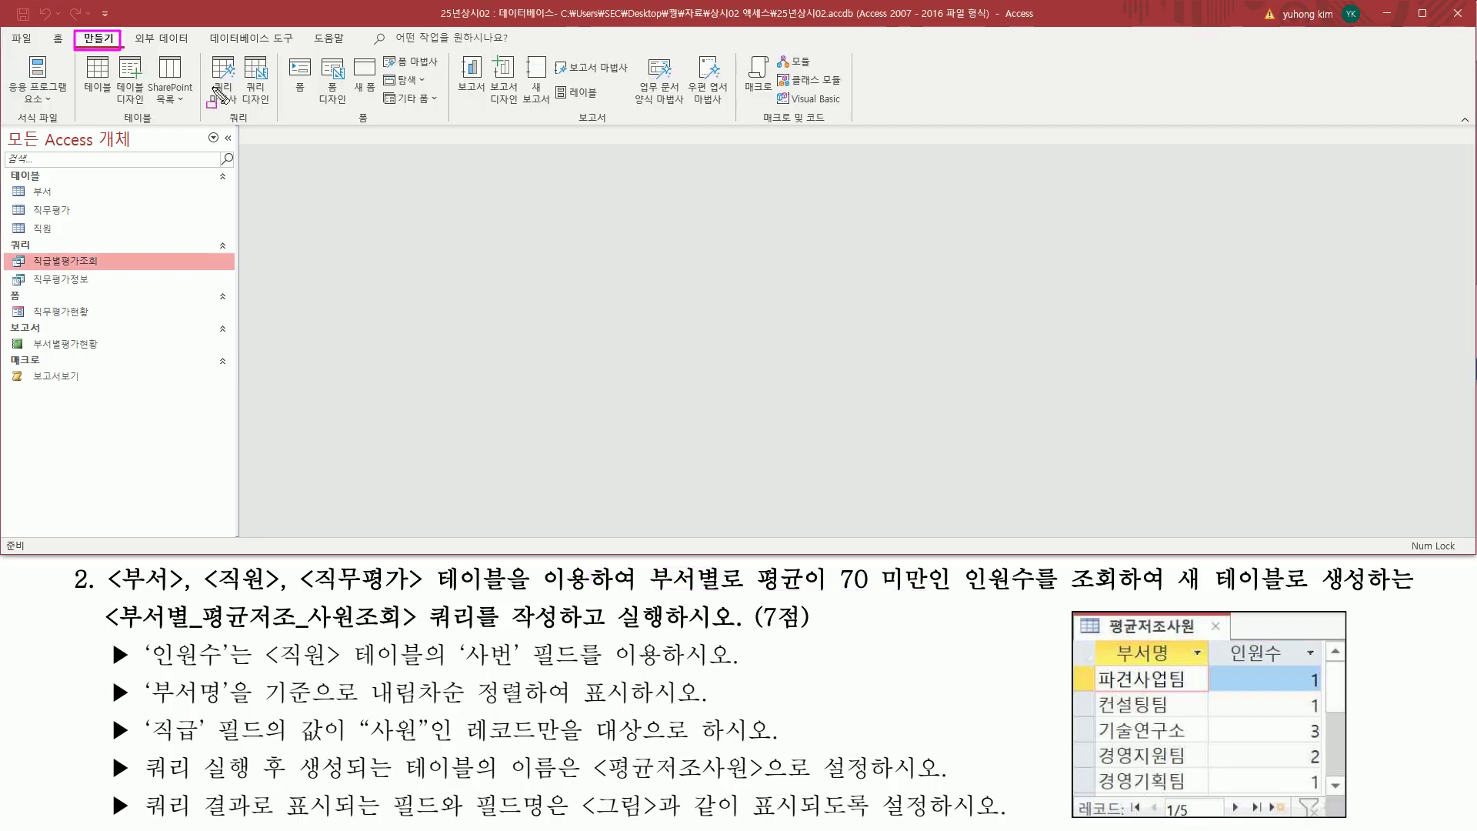
{"action": "left_click_drag", "start_coordinate": [220, 124], "coordinate": [265, 124]}
{"action": "left_click_drag", "start_coordinate": [243, 53], "coordinate": [272, 112]}
{"action": "key", "text": "Escape"}
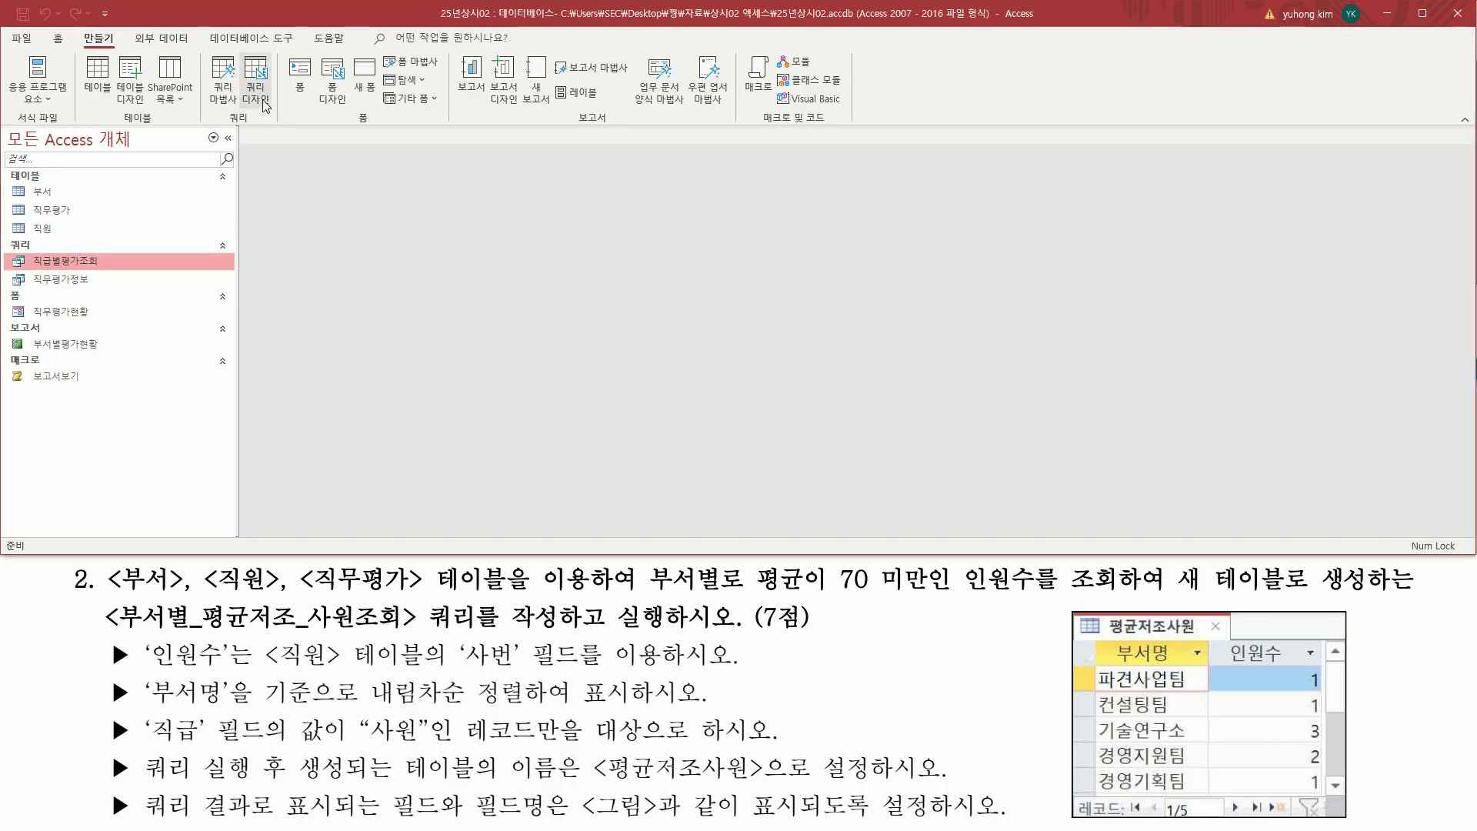
{"action": "left_click", "coordinate": [264, 105]}
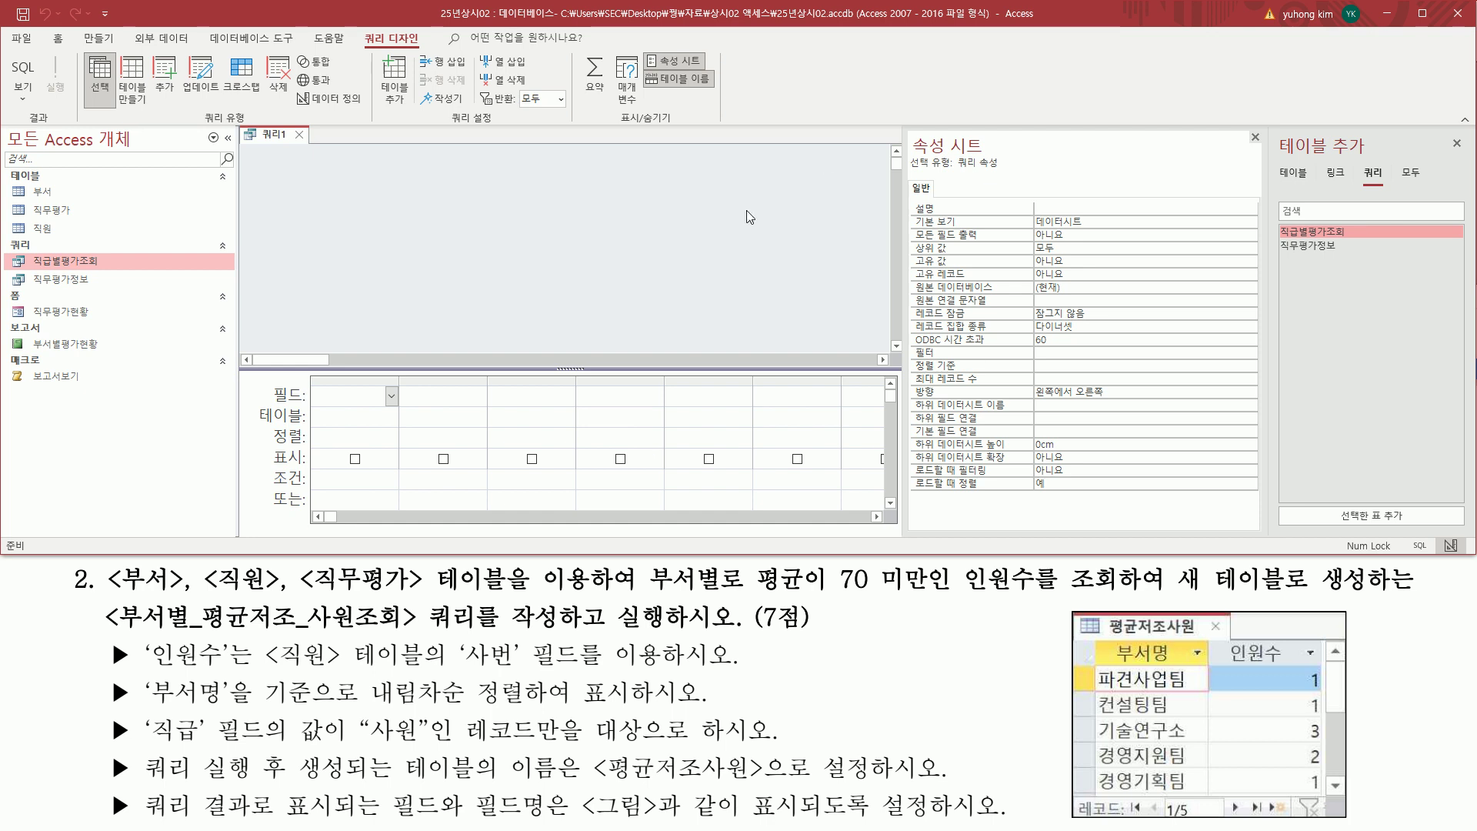
- Close the property sheet of the new query
{"action": "left_click_drag", "start_coordinate": [911, 136], "coordinate": [1003, 177]}
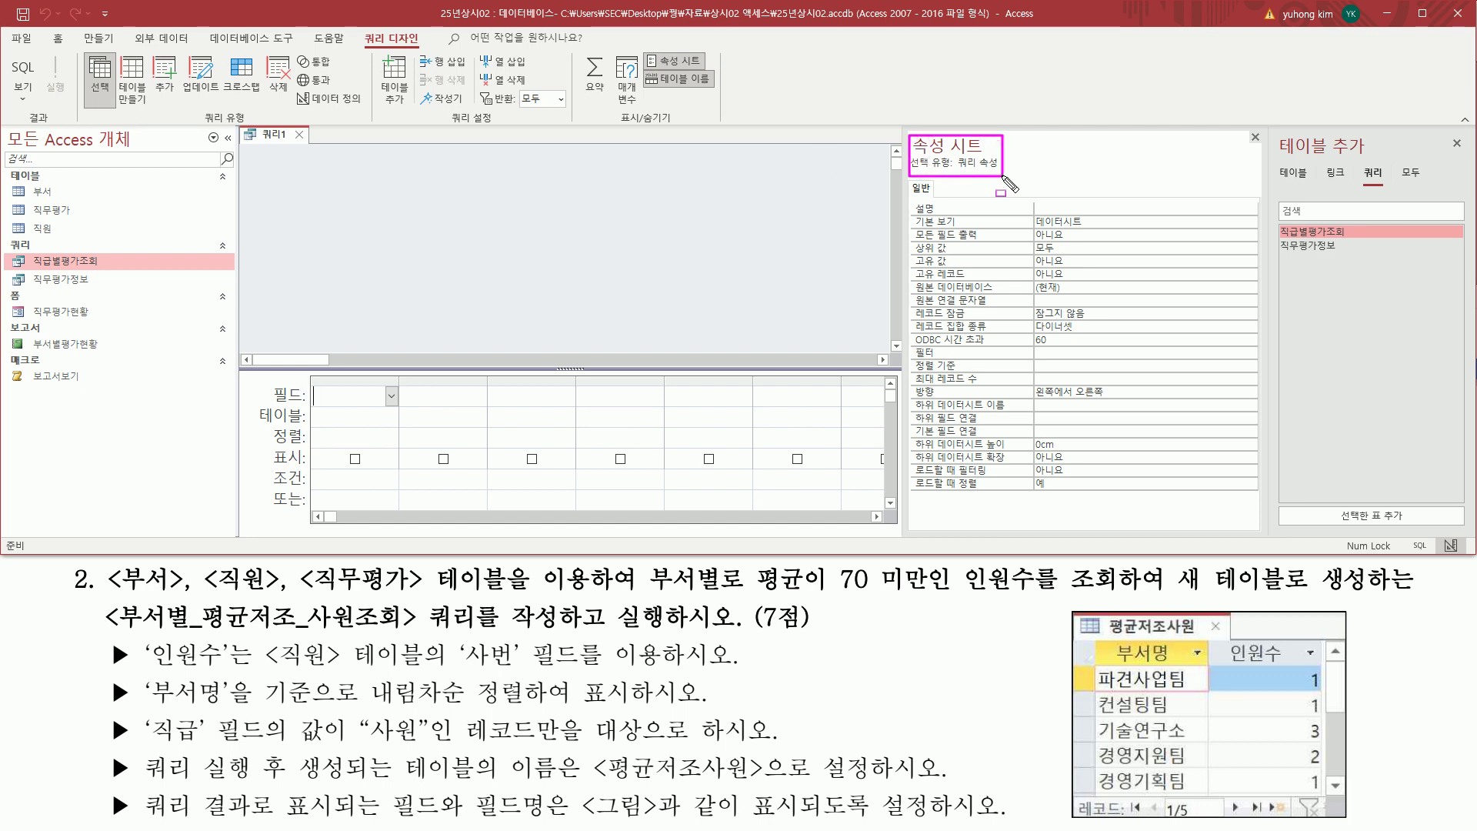
{"action": "left_click_drag", "start_coordinate": [1246, 126], "coordinate": [1264, 145]}
{"action": "left_click", "coordinate": [1255, 136]}
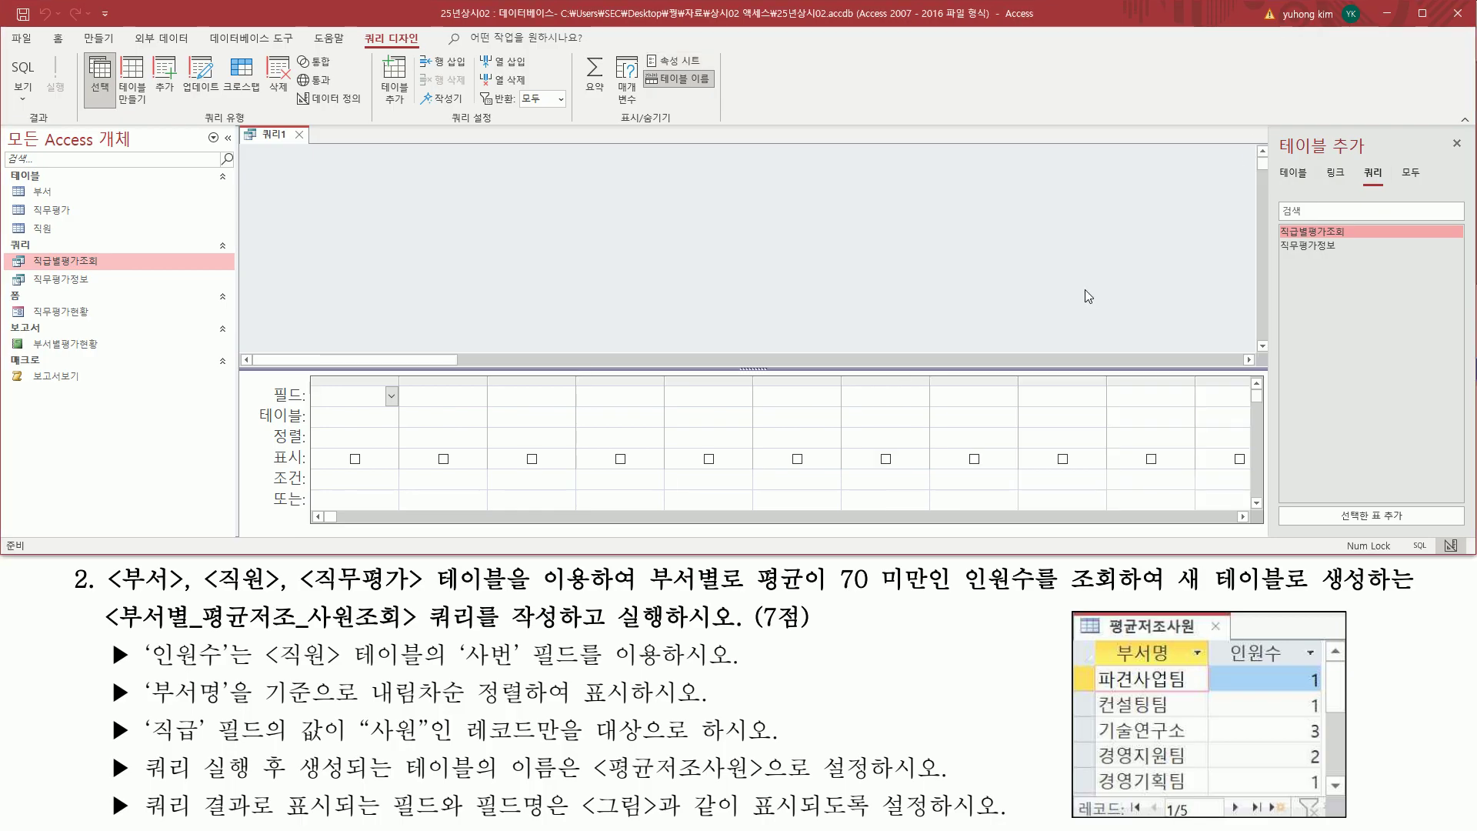
- Add the 부서, 직원 and 직무평가 tables to the query, then close the table list and enlarge the design grid
{"action": "left_click_drag", "start_coordinate": [105, 594], "coordinate": [591, 592]}
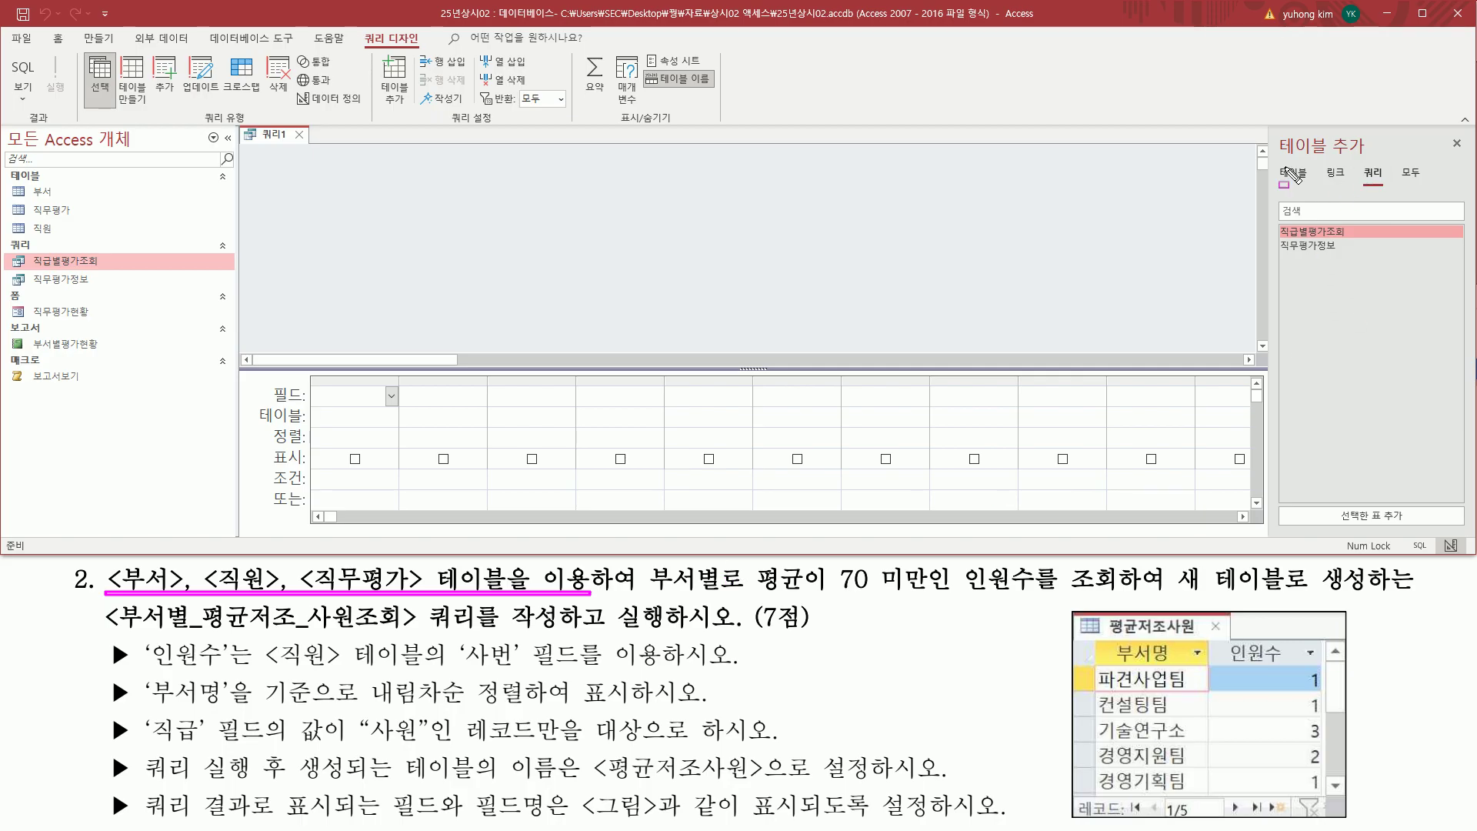
{"action": "left_click_drag", "start_coordinate": [1274, 162], "coordinate": [1317, 187]}
{"action": "key", "text": "Escape"}
{"action": "left_click", "coordinate": [1308, 180]}
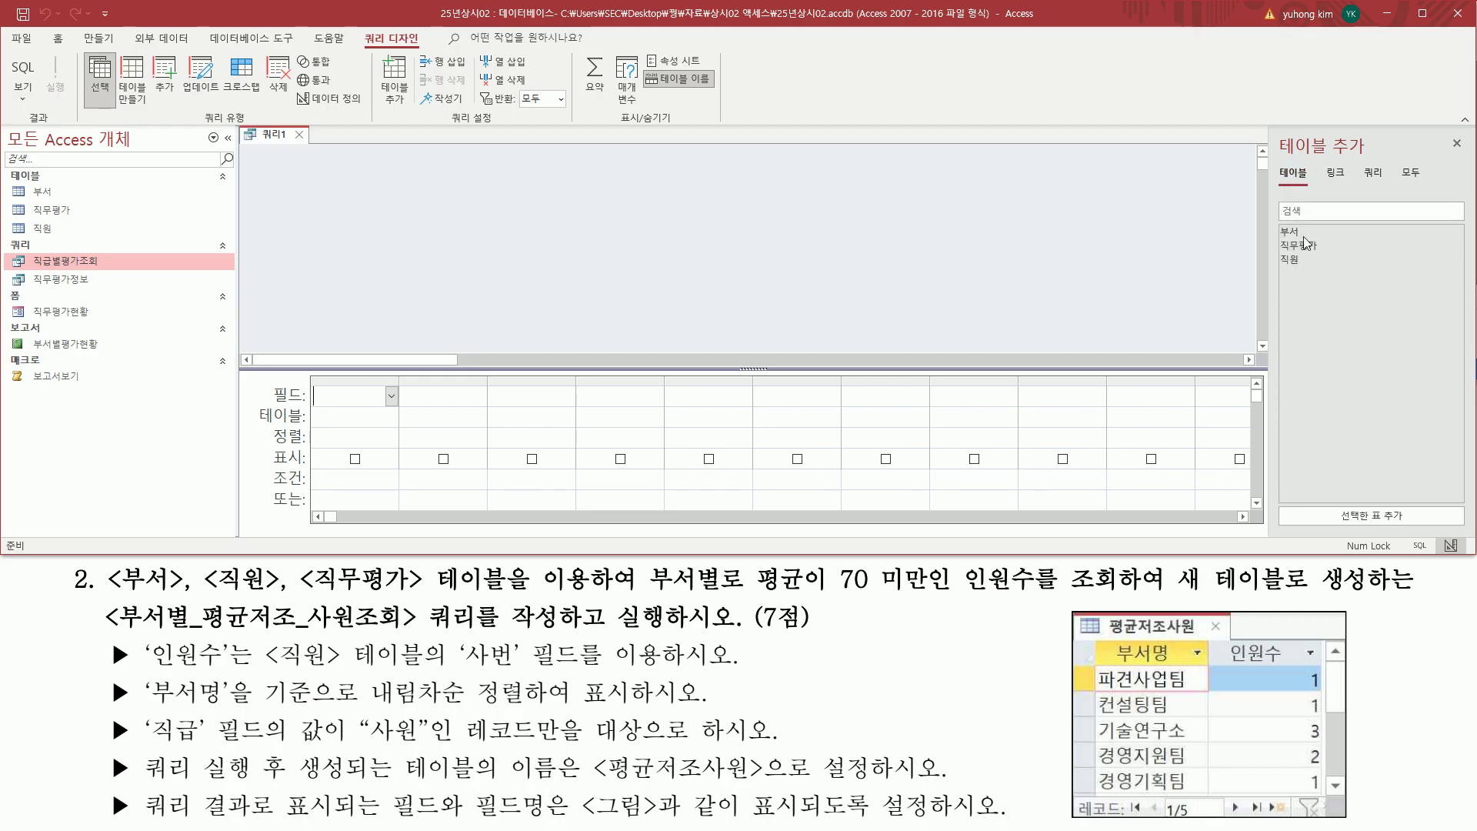
{"action": "left_click", "coordinate": [1305, 233]}
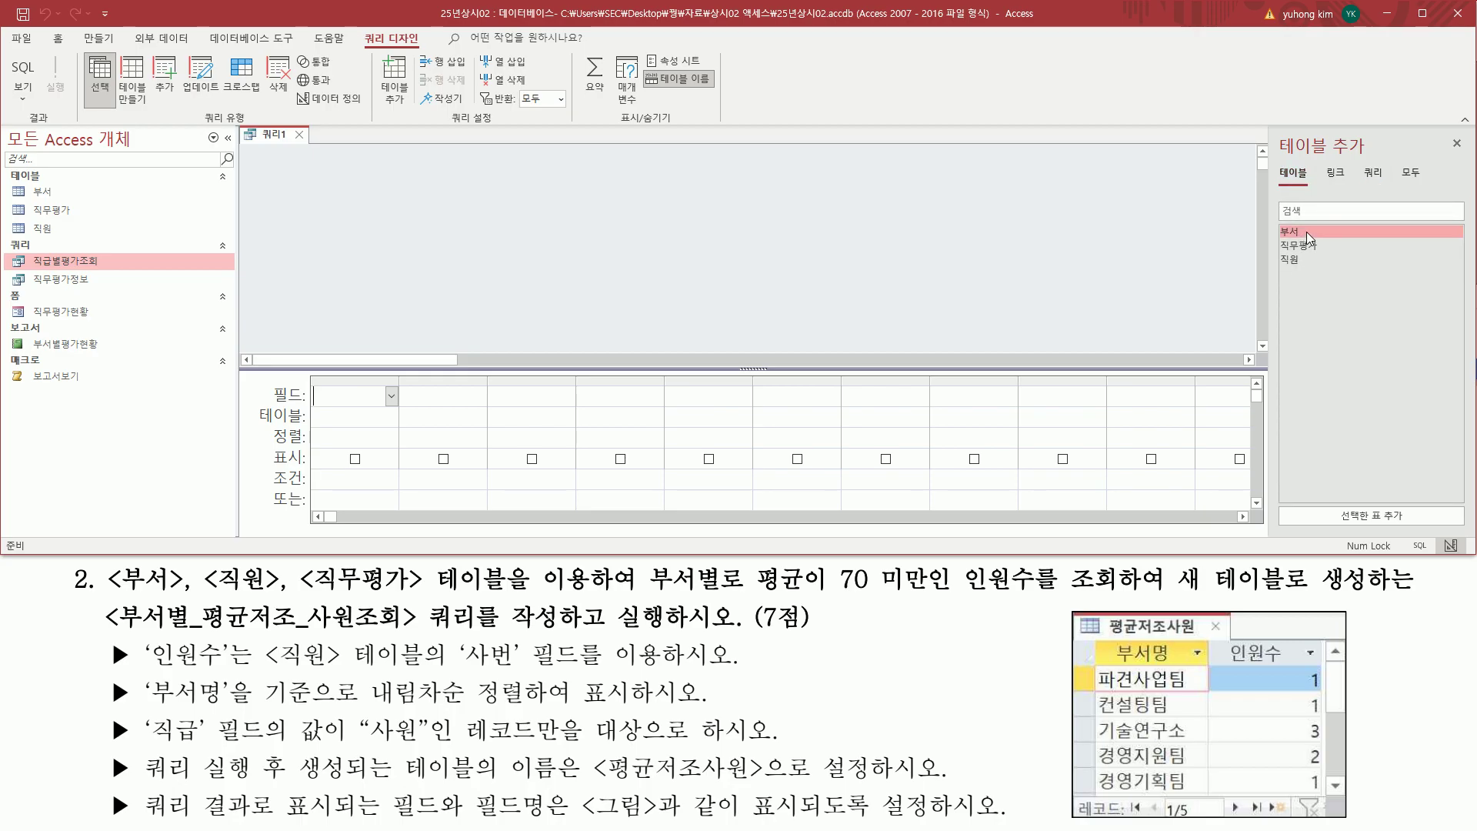
{"action": "double_click", "coordinate": [1306, 232]}
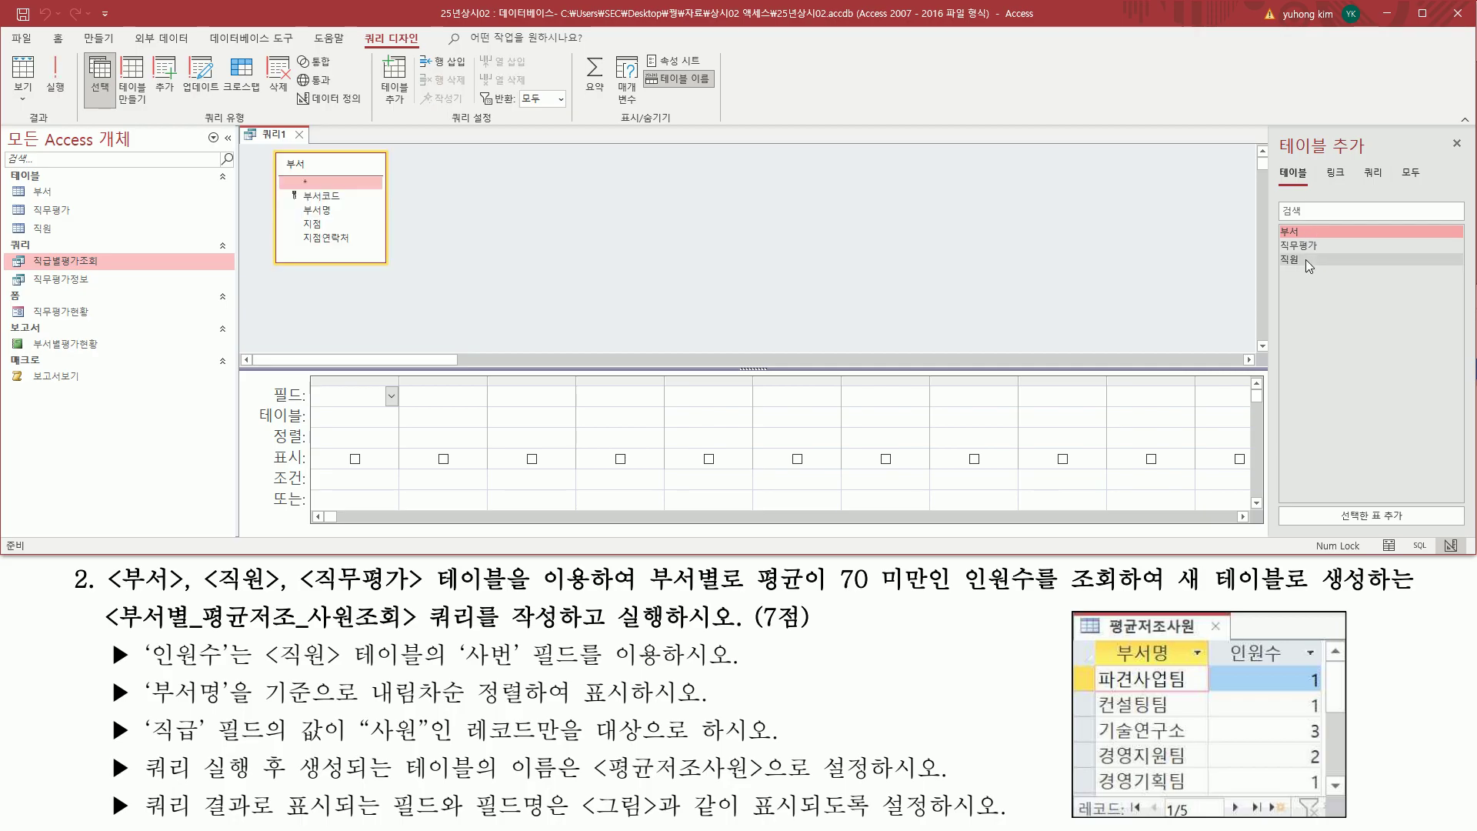
{"action": "left_click", "coordinate": [1305, 260]}
{"action": "double_click", "coordinate": [1305, 260]}
{"action": "left_click", "coordinate": [1303, 247]}
{"action": "double_click", "coordinate": [1314, 246]}
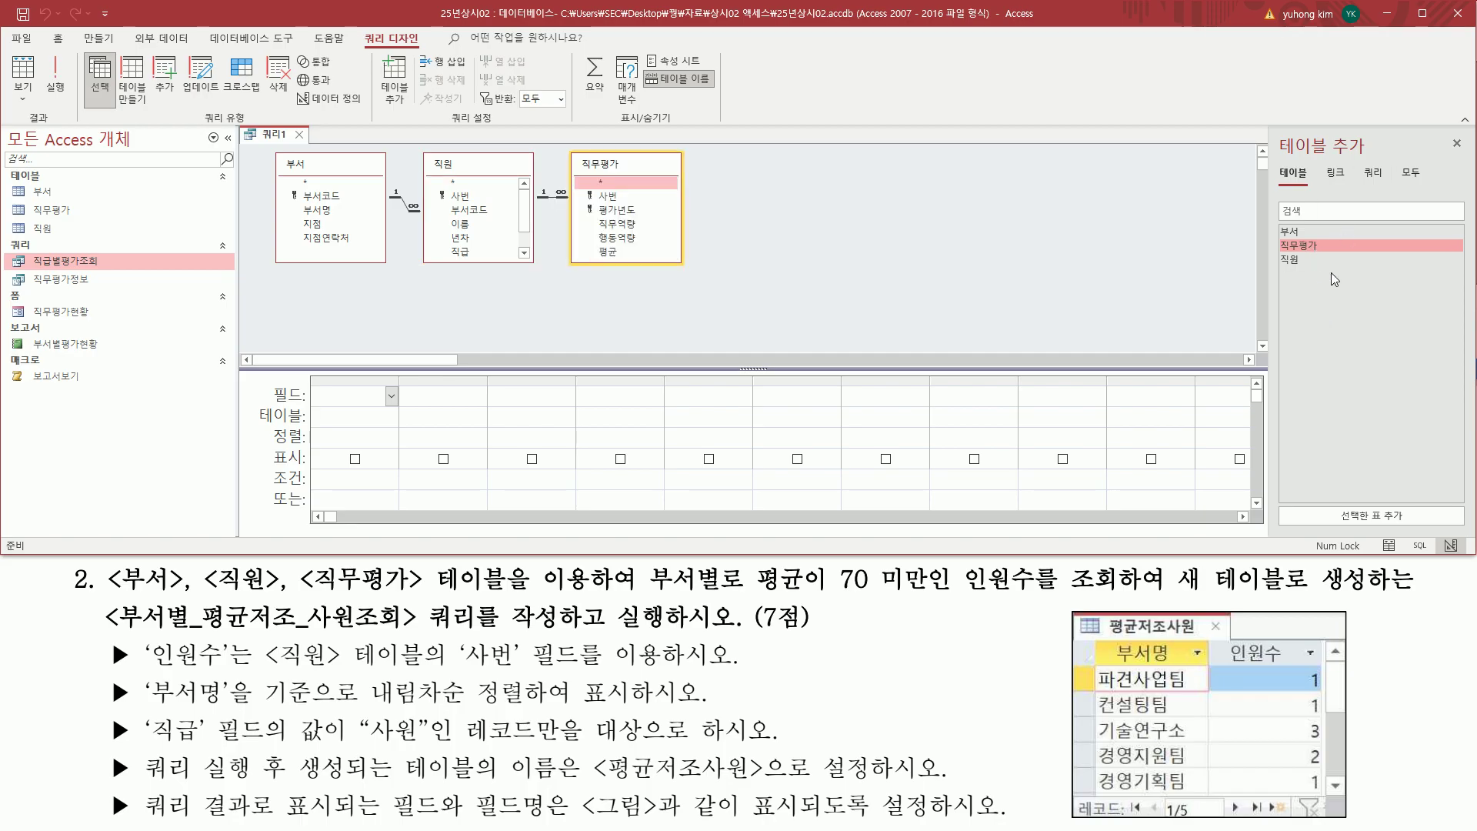
{"action": "left_click", "coordinate": [1457, 145]}
{"action": "left_click_drag", "start_coordinate": [450, 368], "coordinate": [466, 282]}
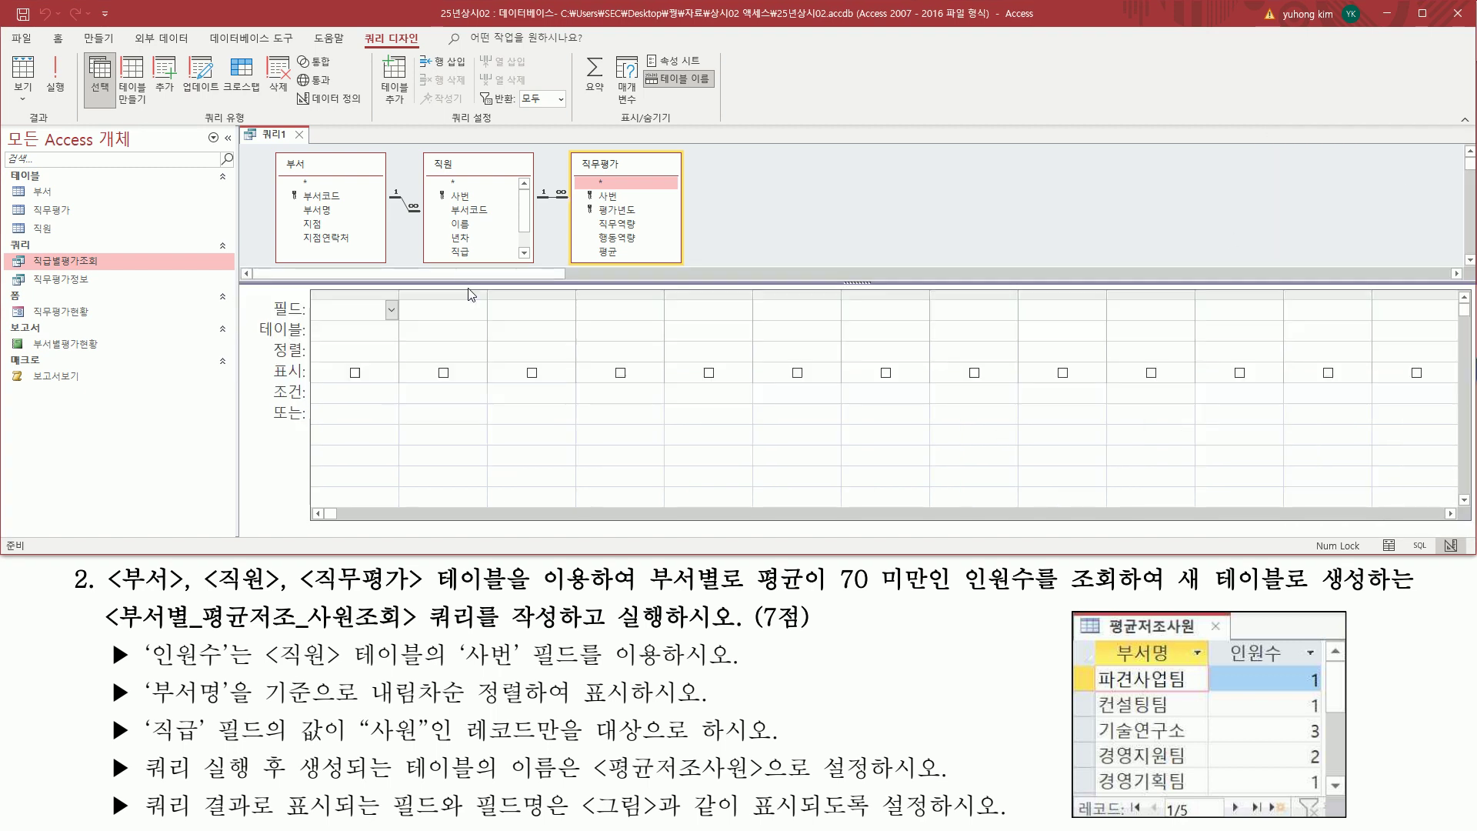
- Add the 부서명 field of the 부서 table as the first column of the design grid
{"action": "mouse_move", "coordinate": [1075, 610]}
{"action": "left_mouse_down"}
{"action": "mouse_move", "coordinate": [1099, 687]}
{"action": "mouse_move", "coordinate": [1352, 818]}
{"action": "left_mouse_up"}
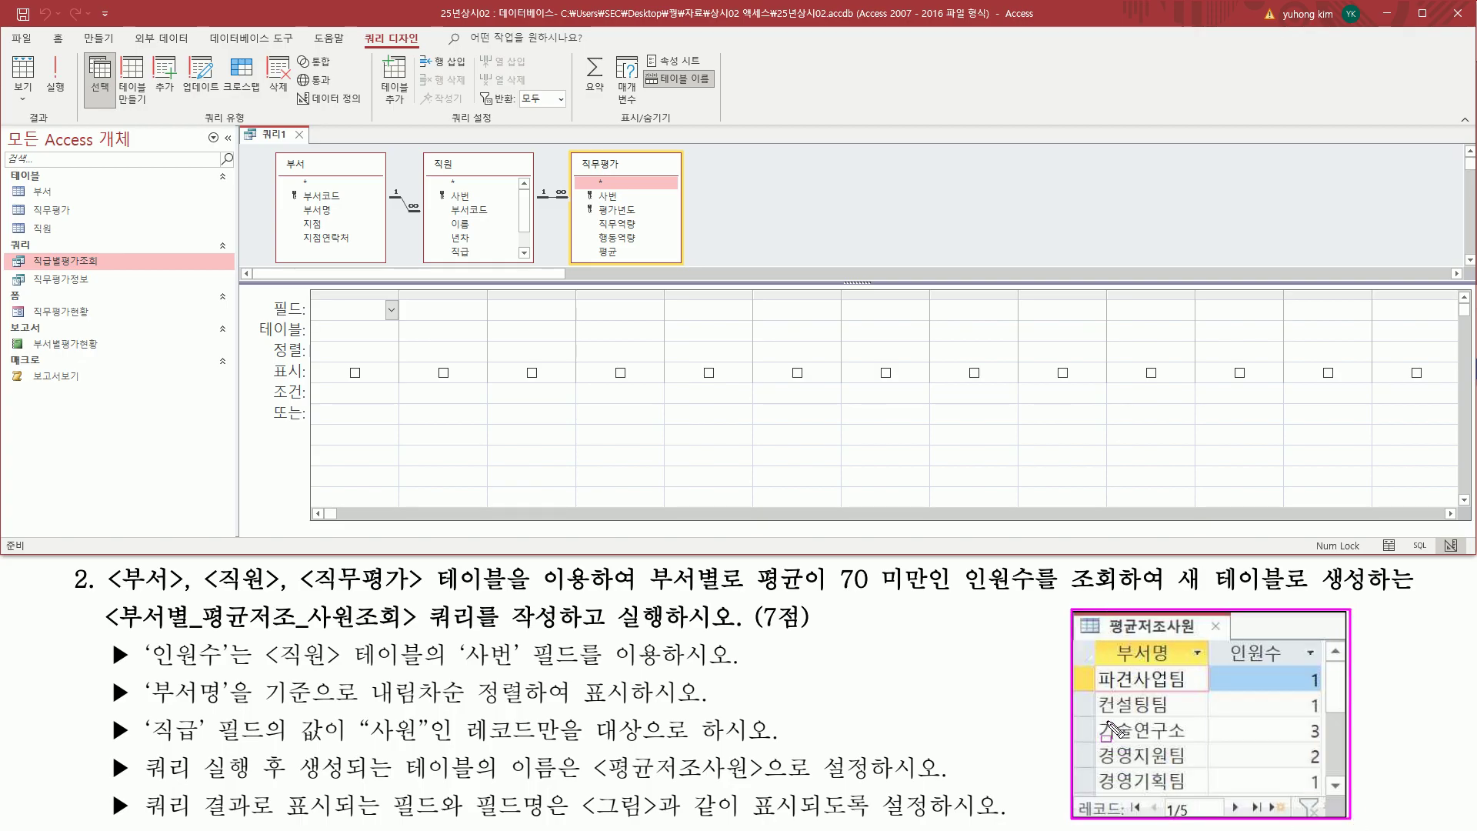
{"action": "mouse_move", "coordinate": [1110, 637]}
{"action": "left_mouse_down"}
{"action": "mouse_move", "coordinate": [1146, 667]}
{"action": "mouse_move", "coordinate": [1289, 663]}
{"action": "left_mouse_up"}
{"action": "key", "text": "Escape"}
{"action": "left_click", "coordinate": [329, 211]}
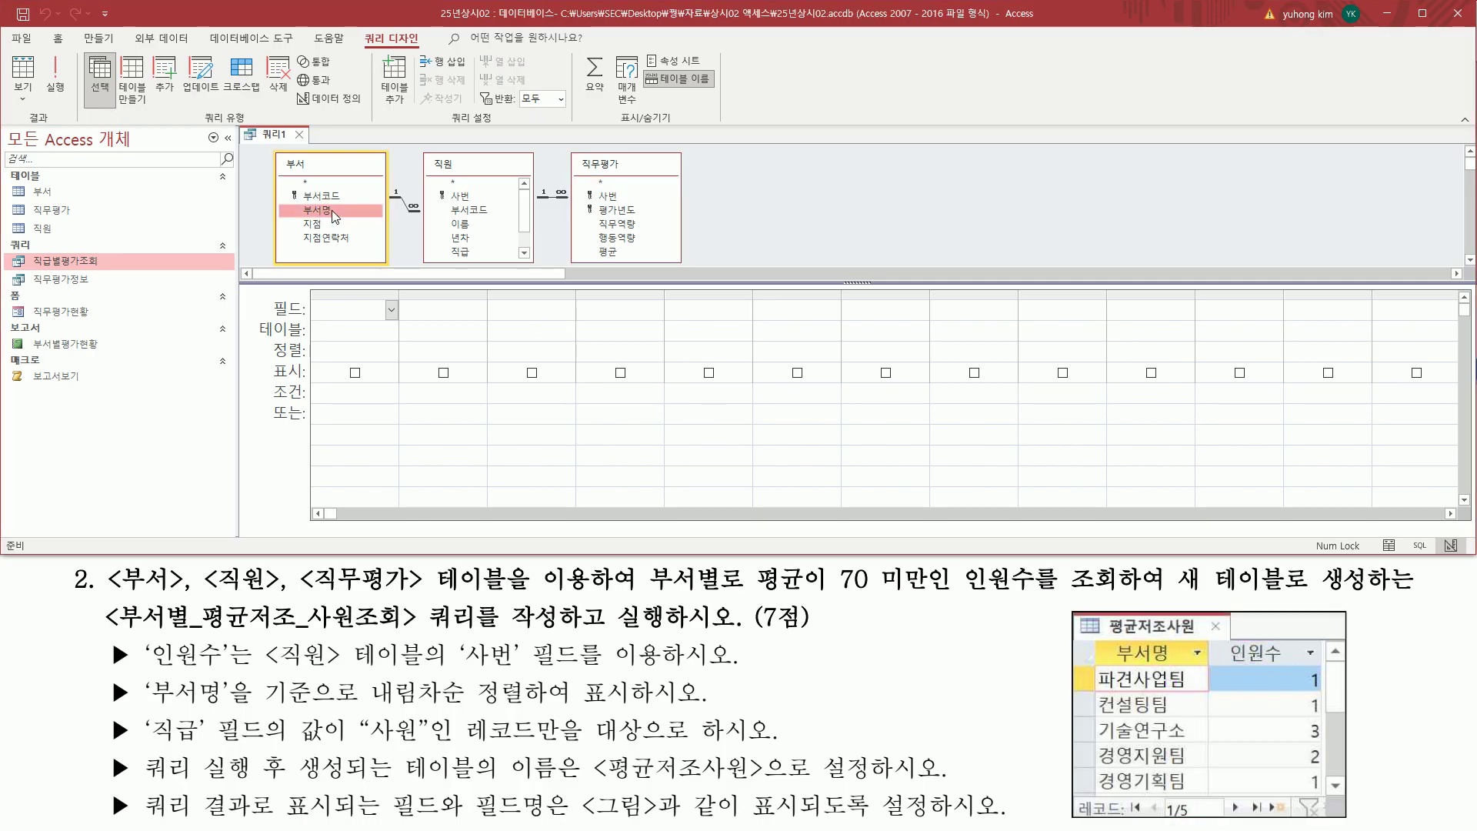
{"action": "double_click", "coordinate": [331, 210]}
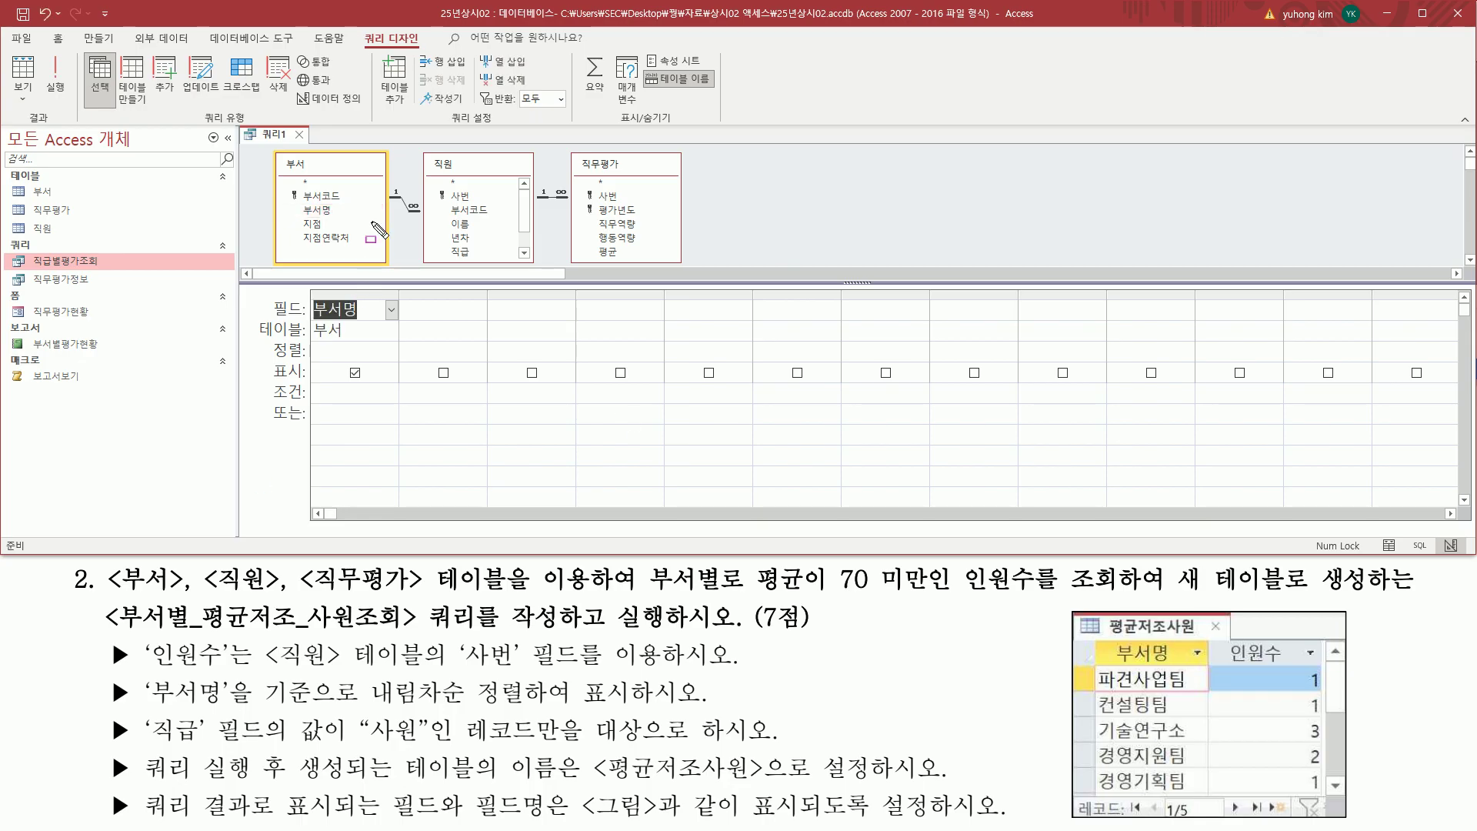
- Add the 사번 field of the 직원 table as the second column of the design grid
{"action": "left_click_drag", "start_coordinate": [1229, 639], "coordinate": [1291, 668]}
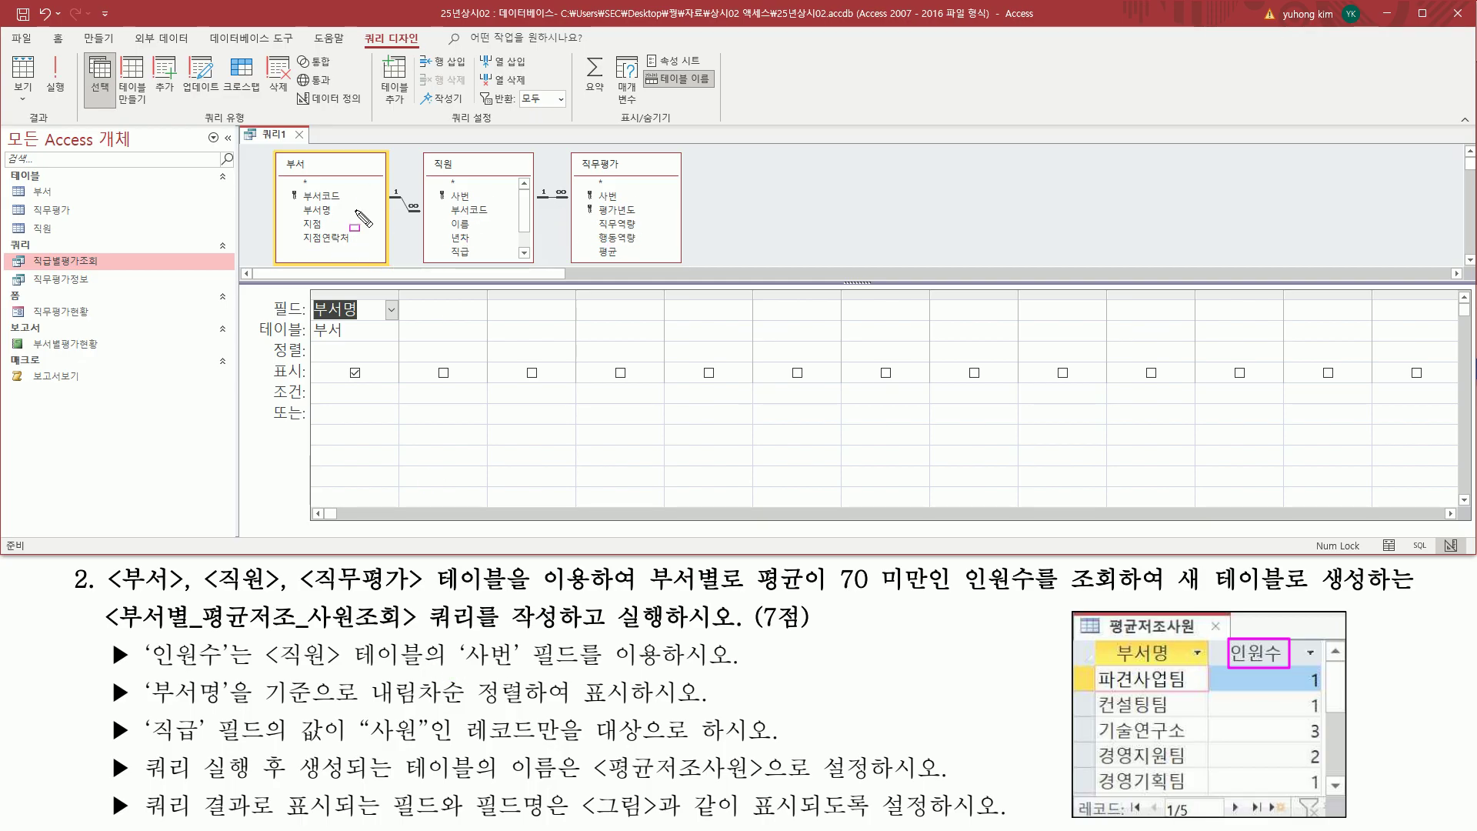
{"action": "mouse_move", "coordinate": [106, 640]}
{"action": "left_mouse_down"}
{"action": "mouse_move", "coordinate": [132, 671]}
{"action": "mouse_move", "coordinate": [578, 669]}
{"action": "left_mouse_up"}
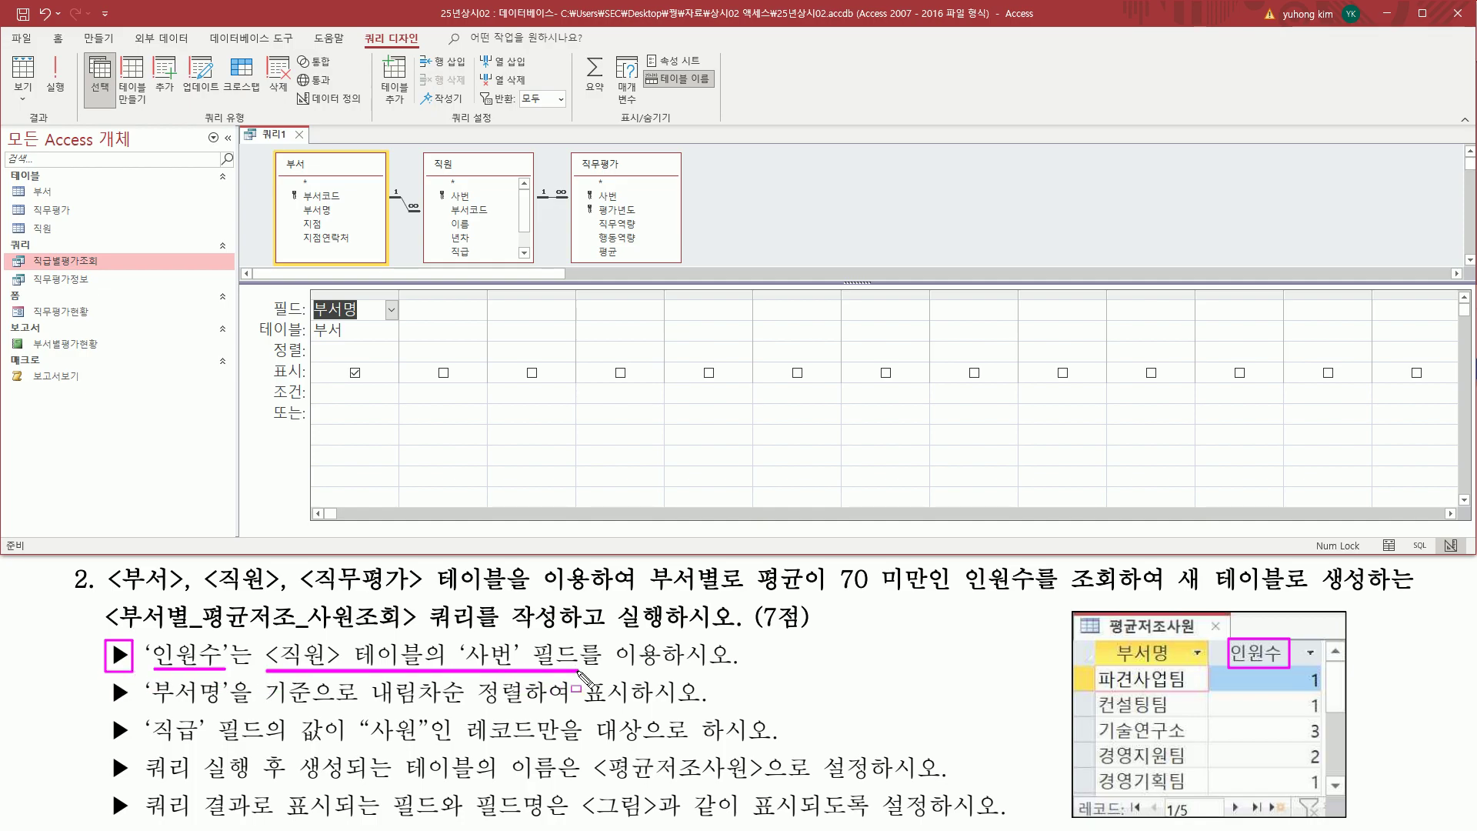
{"action": "mouse_move", "coordinate": [456, 637]}
{"action": "left_mouse_down"}
{"action": "mouse_move", "coordinate": [595, 697]}
{"action": "mouse_move", "coordinate": [578, 670]}
{"action": "mouse_move", "coordinate": [731, 669]}
{"action": "left_mouse_up"}
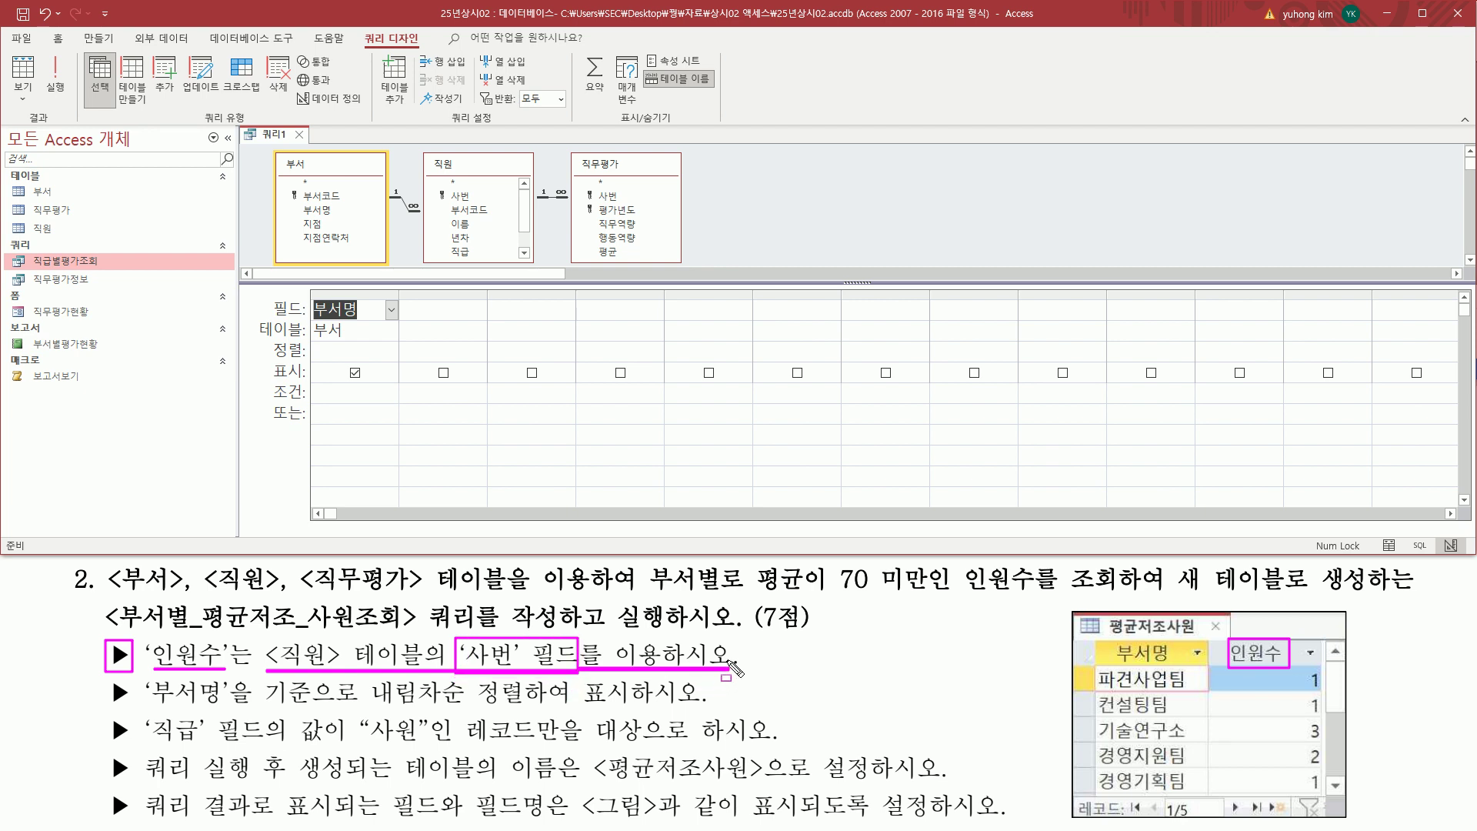
{"action": "left_click_drag", "start_coordinate": [439, 185], "coordinate": [478, 204]}
{"action": "key", "text": "Escape"}
{"action": "left_click", "coordinate": [466, 196]}
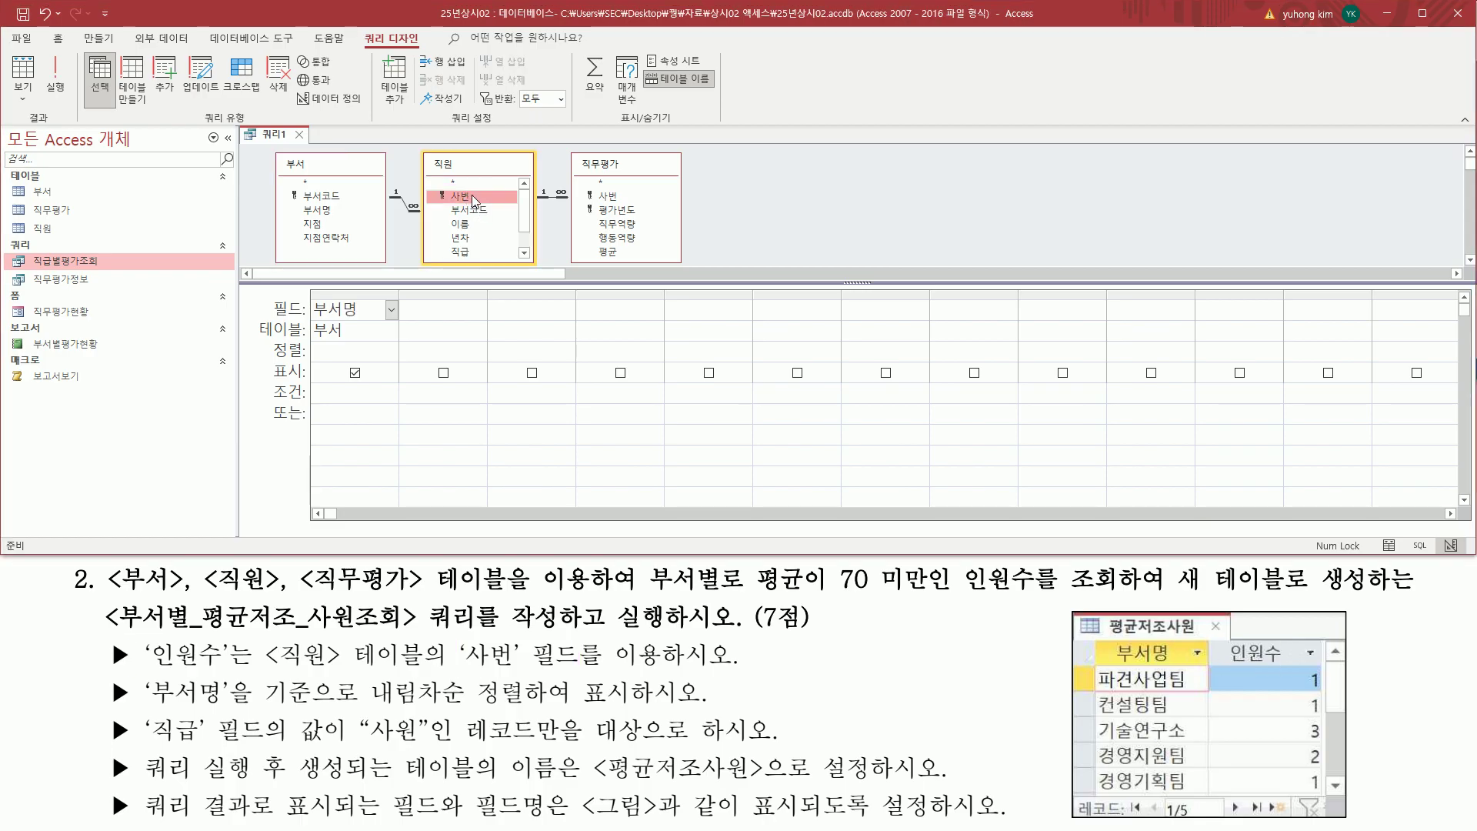
{"action": "double_click", "coordinate": [471, 195]}
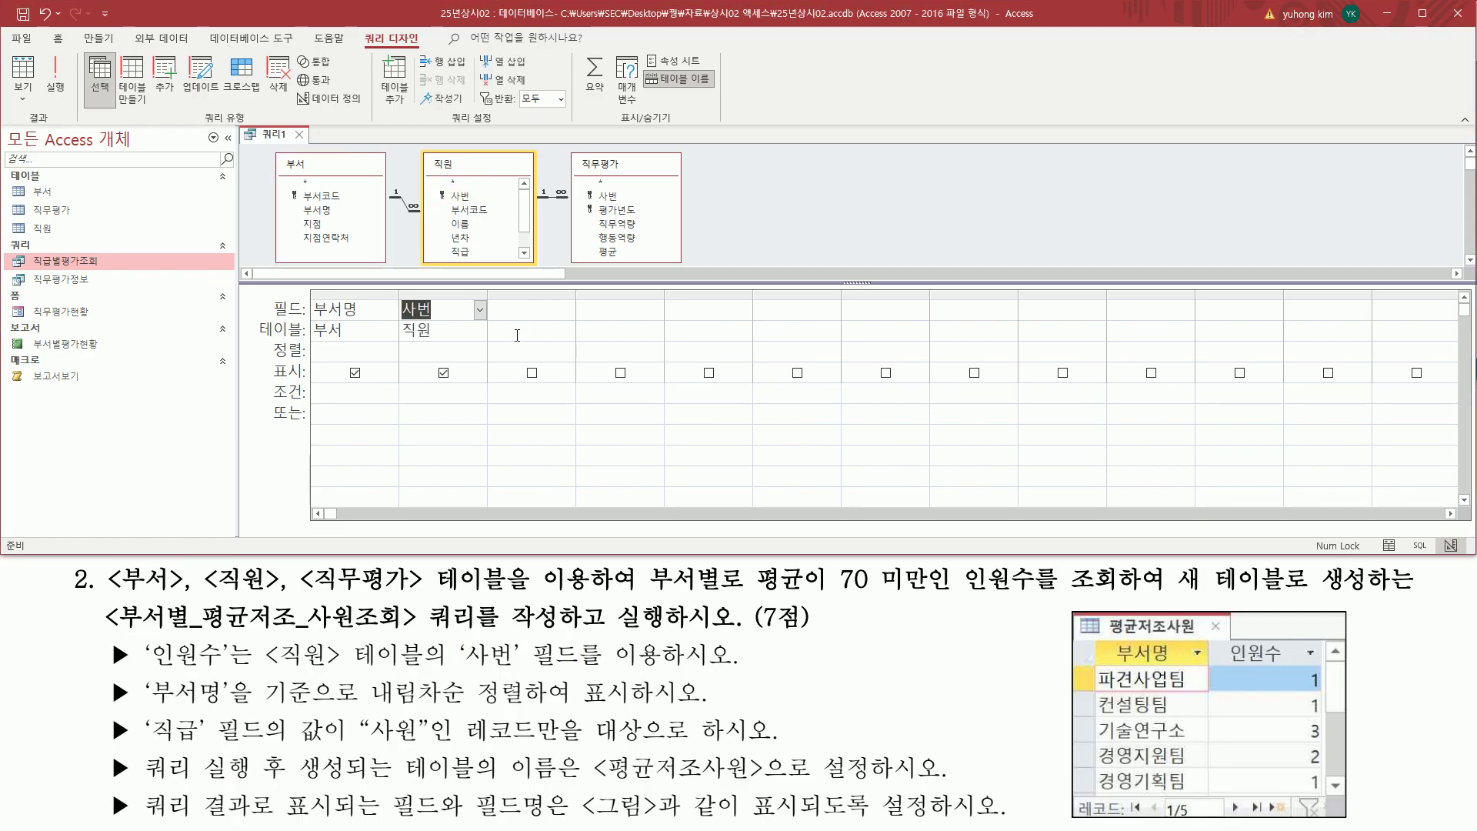
{"action": "left_click_drag", "start_coordinate": [1101, 640], "coordinate": [1308, 667]}
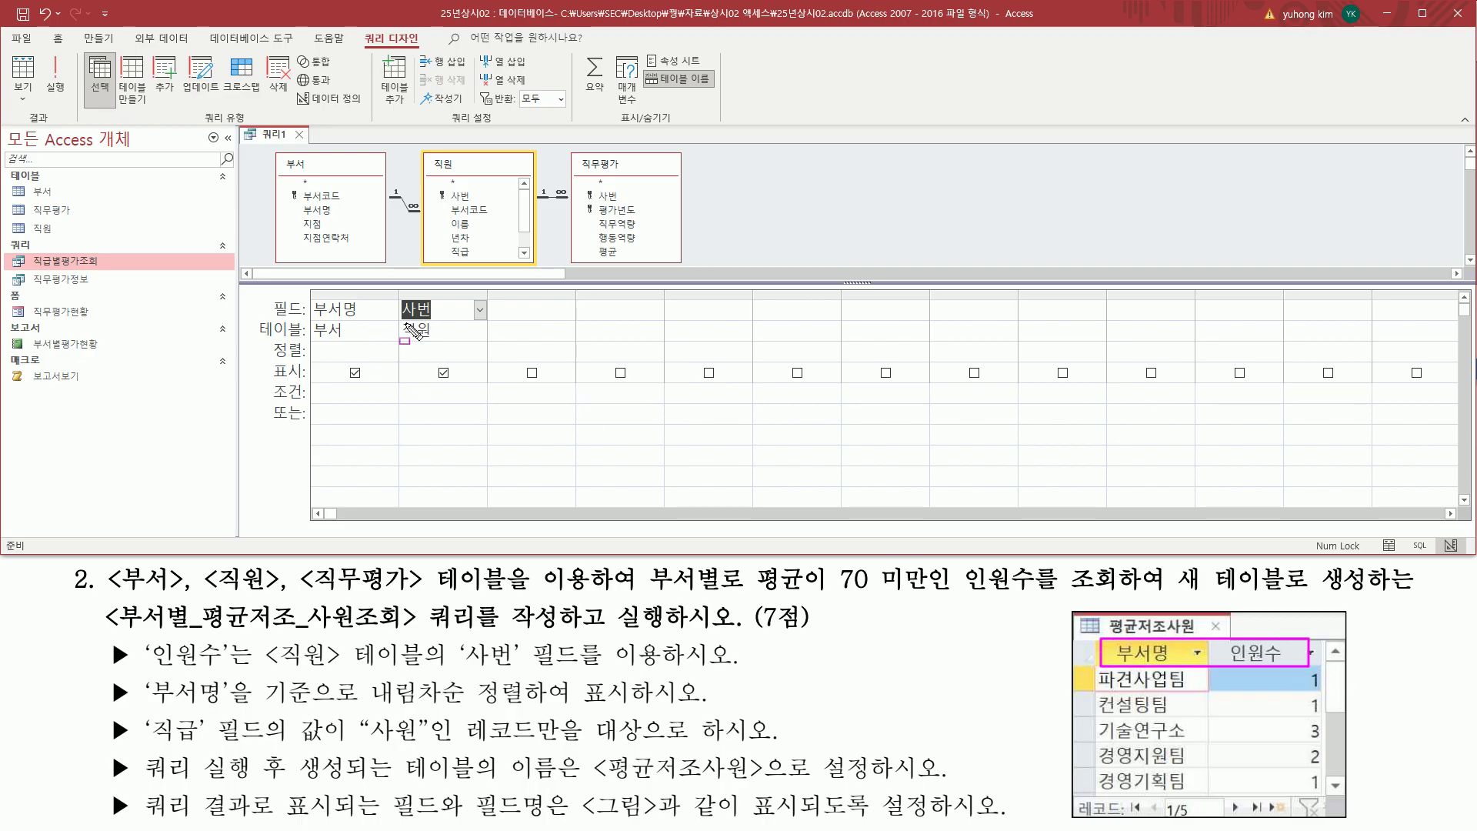
{"action": "key", "text": "e"}
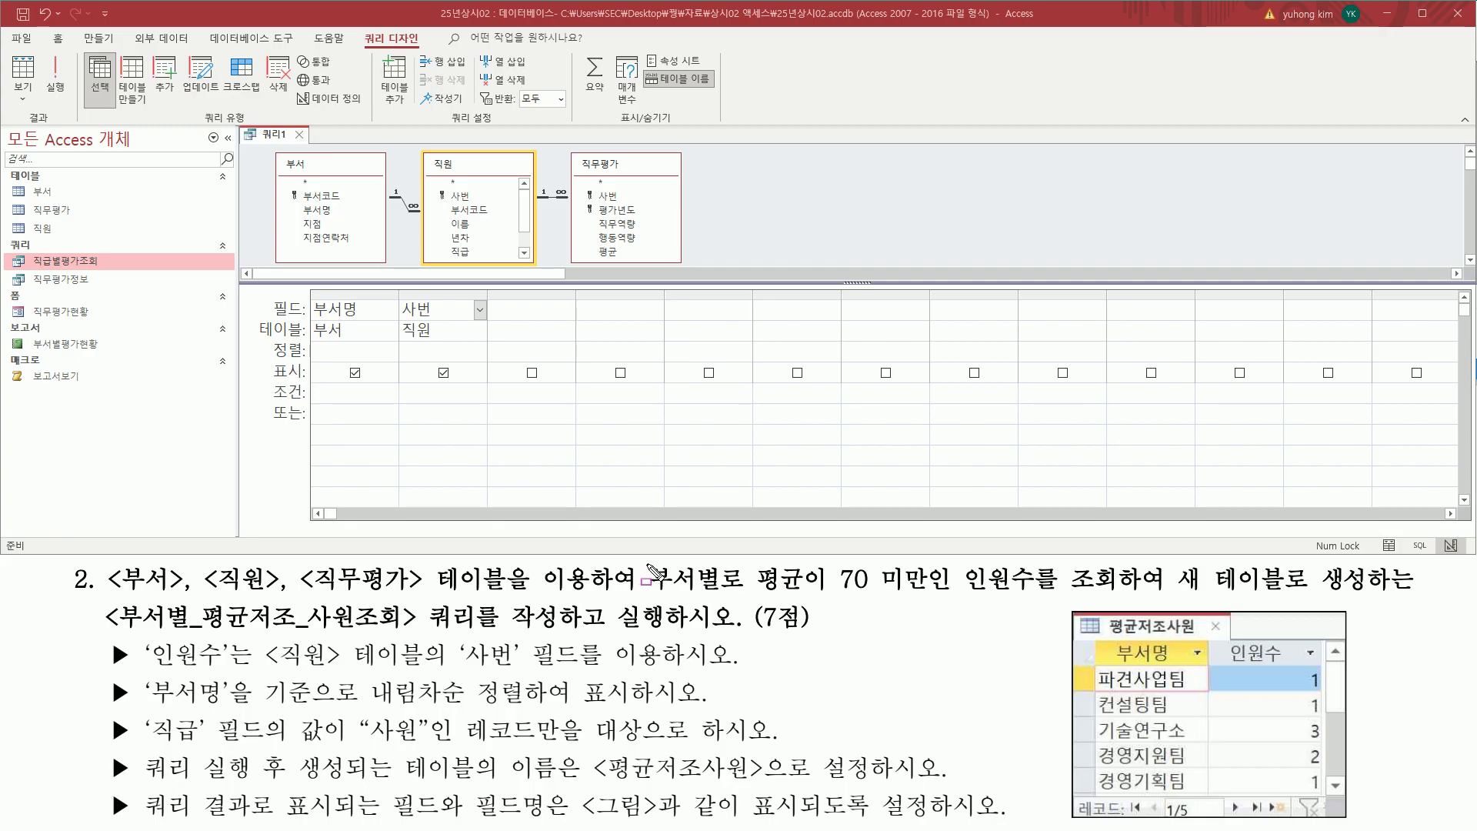
- Turn on the 요약 row so the query groups its records by 부서명
{"action": "left_click_drag", "start_coordinate": [646, 564], "coordinate": [723, 596]}
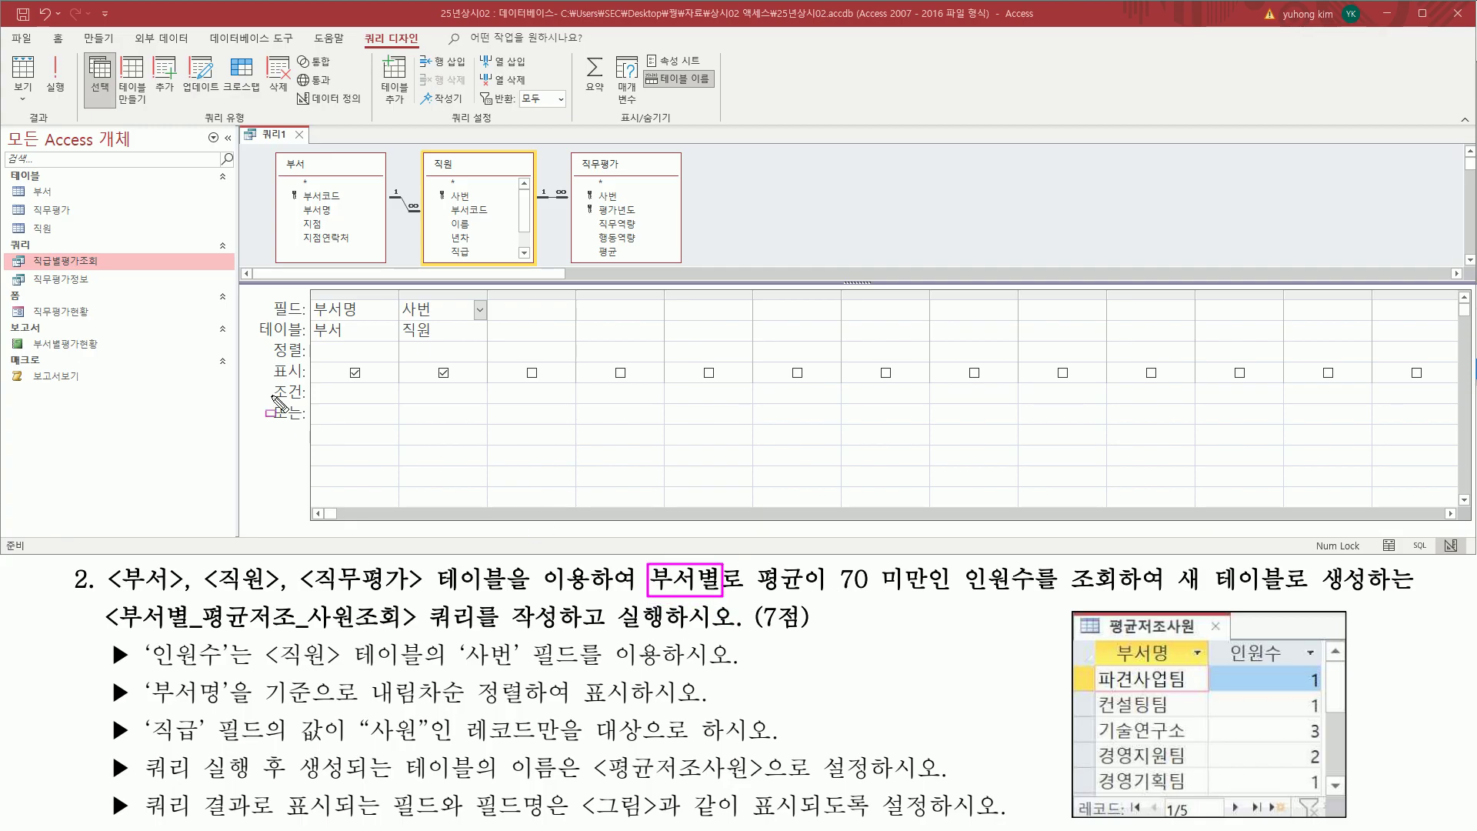
{"action": "left_click_drag", "start_coordinate": [579, 55], "coordinate": [608, 100]}
{"action": "left_click", "coordinate": [597, 87]}
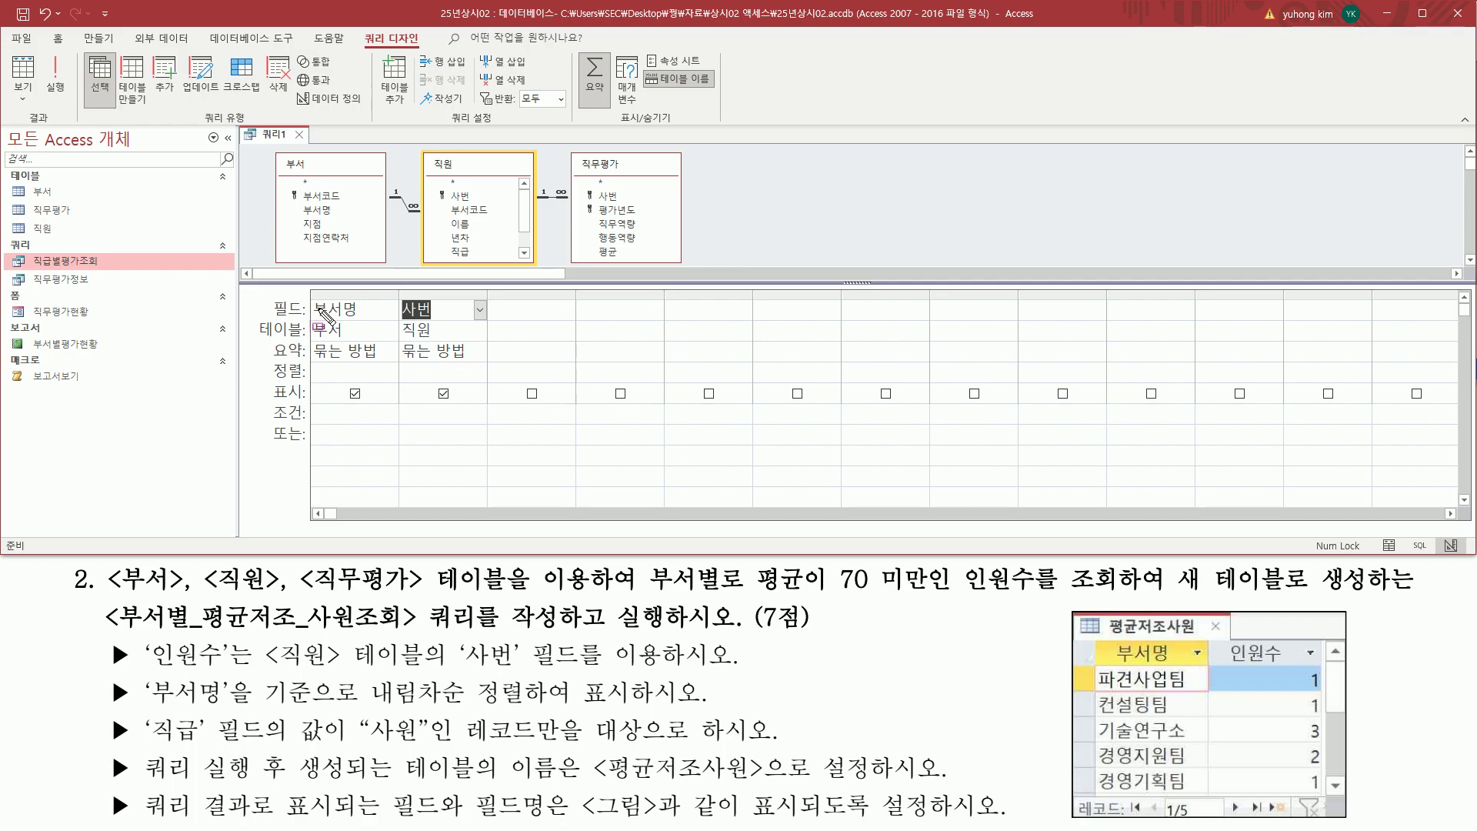
{"action": "mouse_move", "coordinate": [312, 300]}
{"action": "left_mouse_down"}
{"action": "mouse_move", "coordinate": [366, 318]}
{"action": "mouse_move", "coordinate": [358, 357]}
{"action": "mouse_move", "coordinate": [381, 361]}
{"action": "left_mouse_up"}
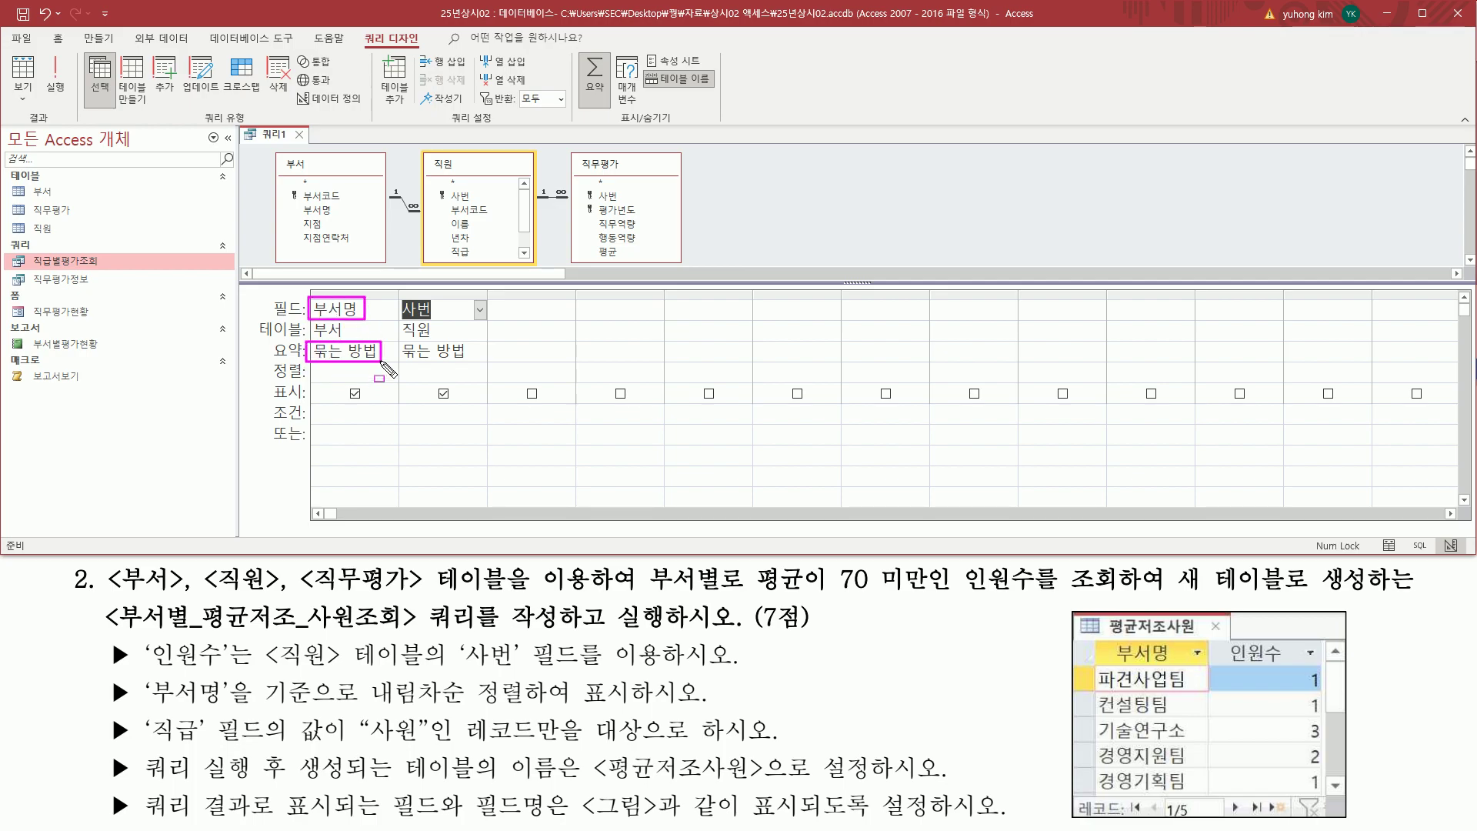
- Set the summary function of the 사번 column to 개수
{"action": "mouse_move", "coordinate": [146, 669]}
{"action": "left_mouse_down"}
{"action": "mouse_move", "coordinate": [197, 670]}
{"action": "mouse_move", "coordinate": [229, 642]}
{"action": "left_mouse_up"}
{"action": "key", "text": "Escape"}
{"action": "left_click", "coordinate": [477, 352]}
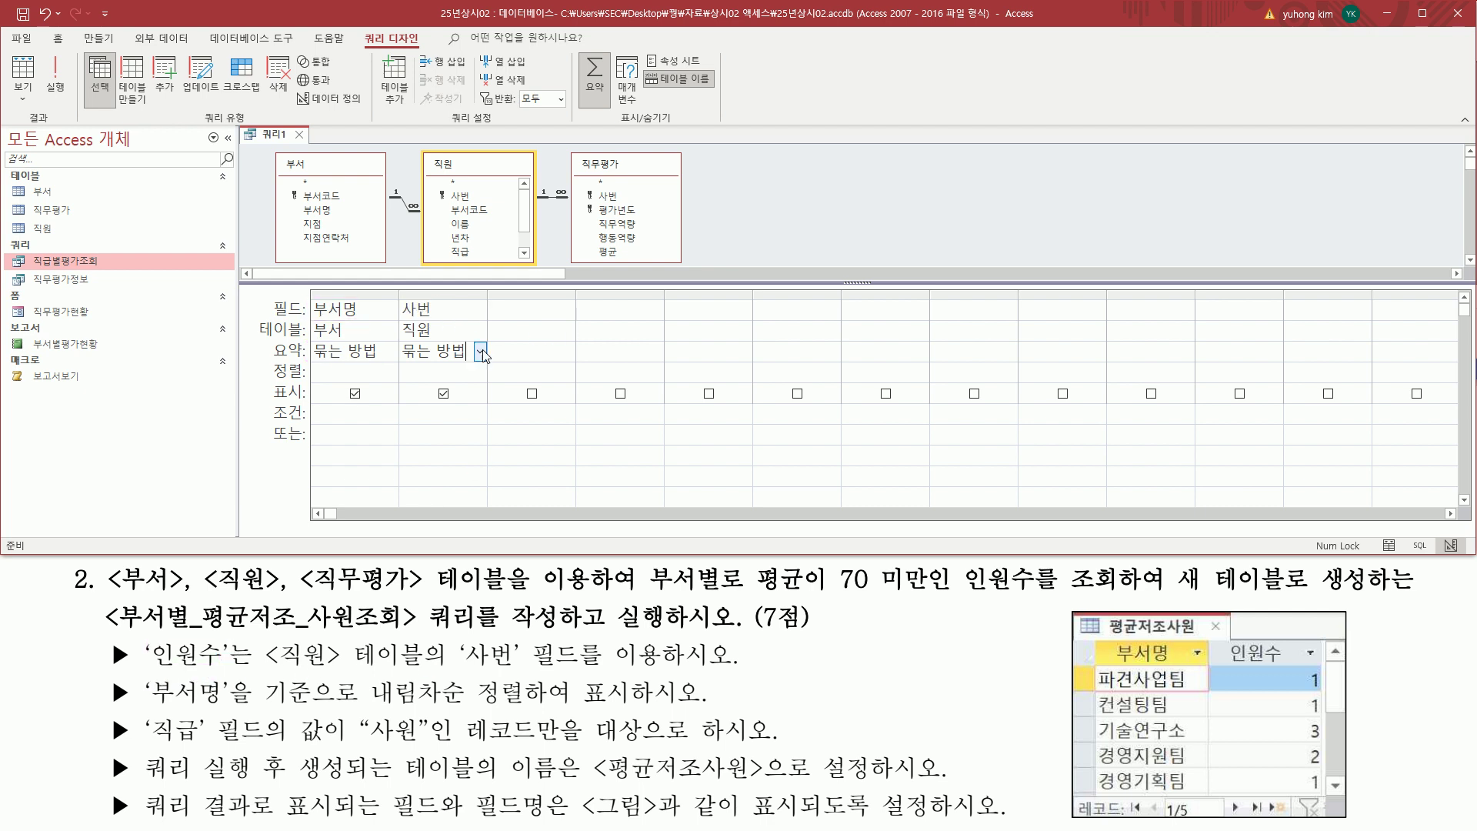
{"action": "left_click", "coordinate": [481, 353]}
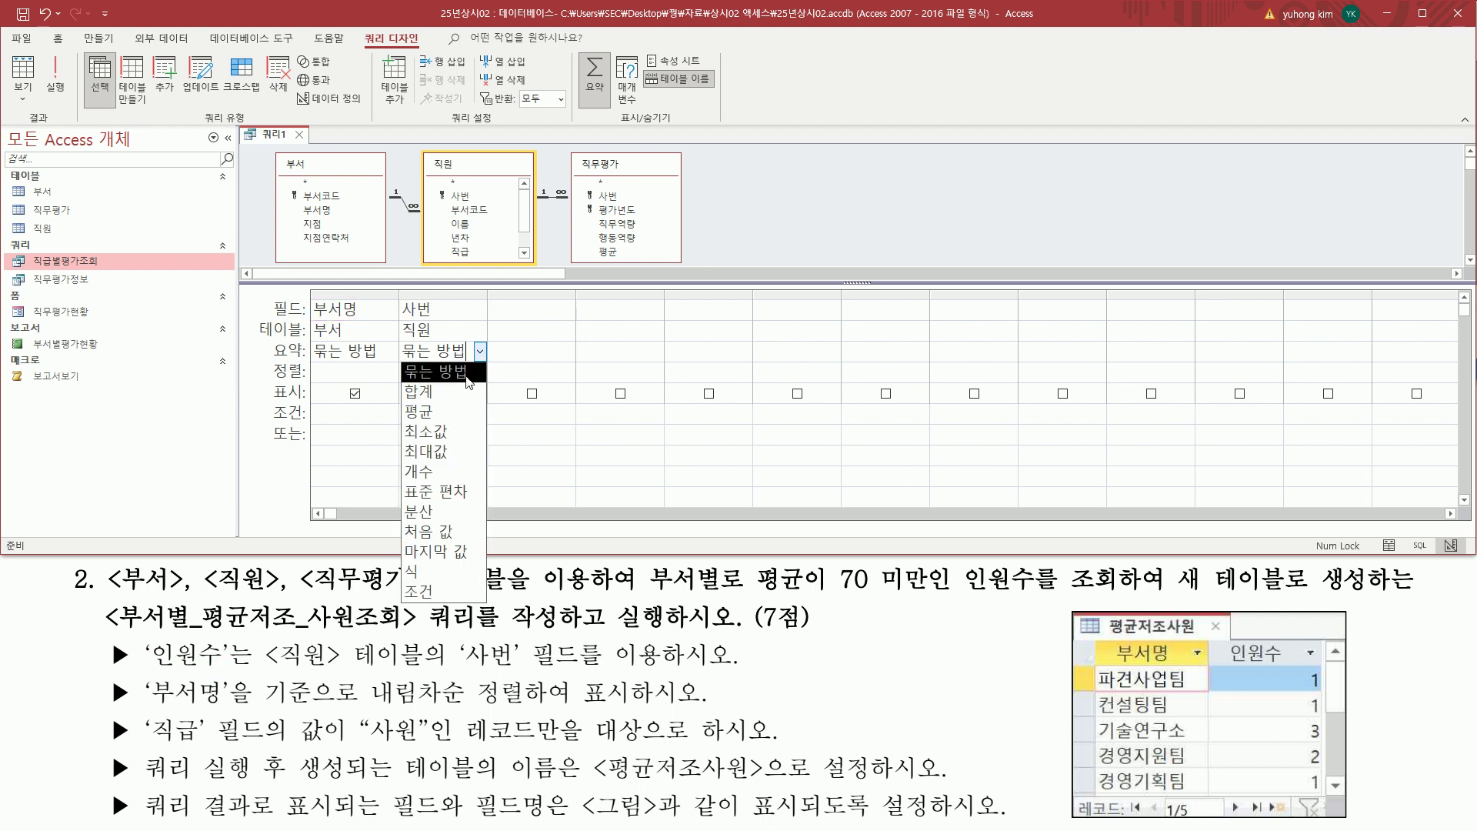
{"action": "left_click", "coordinate": [455, 469]}
{"action": "left_click", "coordinate": [442, 358]}
{"action": "mouse_move", "coordinate": [400, 297]}
{"action": "left_mouse_down"}
{"action": "mouse_move", "coordinate": [447, 320]}
{"action": "mouse_move", "coordinate": [432, 364]}
{"action": "left_mouse_up"}
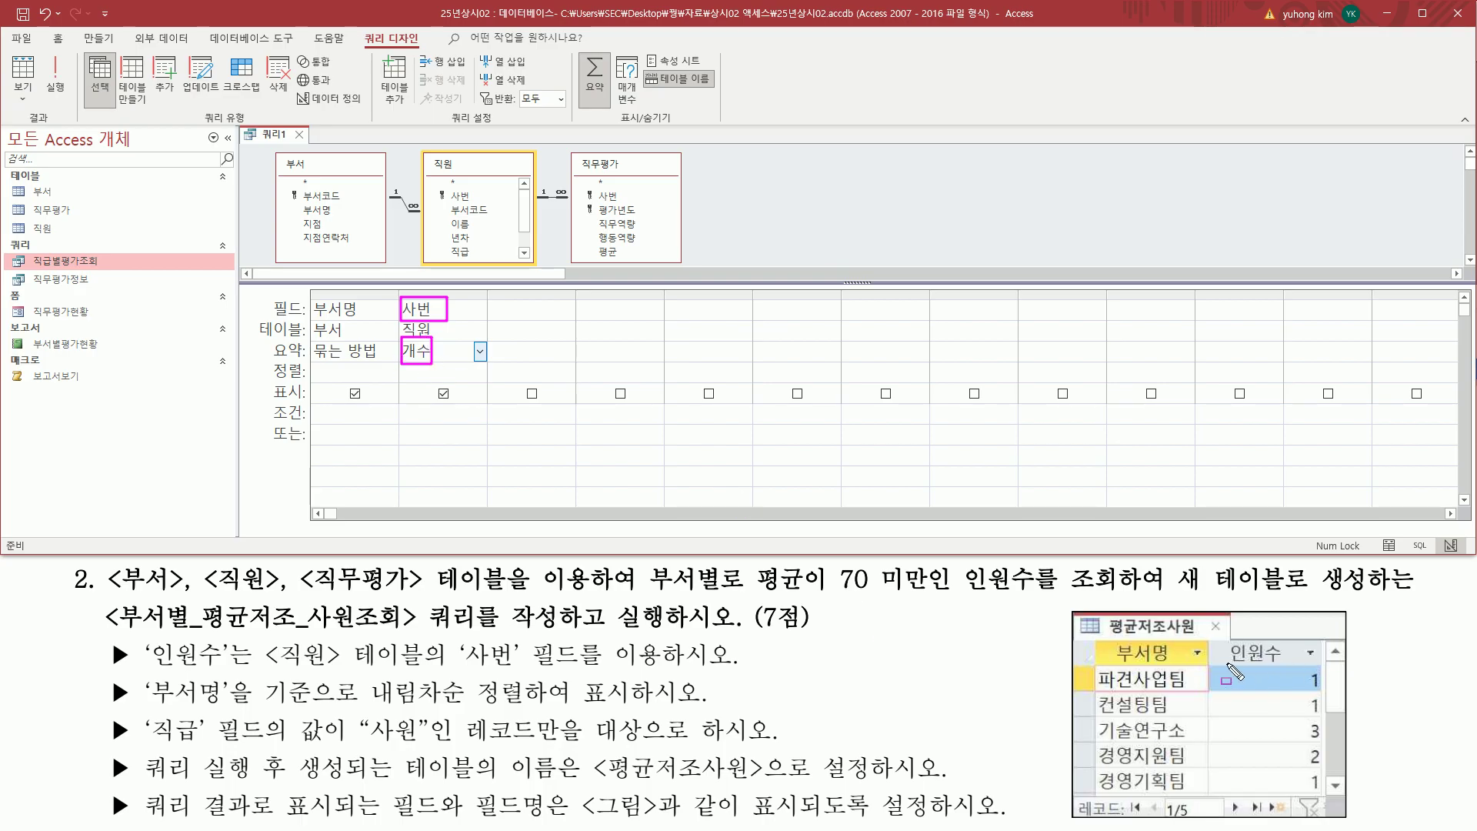
- Give the 사번 column the alias 인원수 and widen the column slightly
{"action": "left_click_drag", "start_coordinate": [1226, 638], "coordinate": [1304, 658]}
{"action": "key", "text": "Escape"}
{"action": "left_click", "coordinate": [459, 309]}
{"action": "type", "text": "인원"}
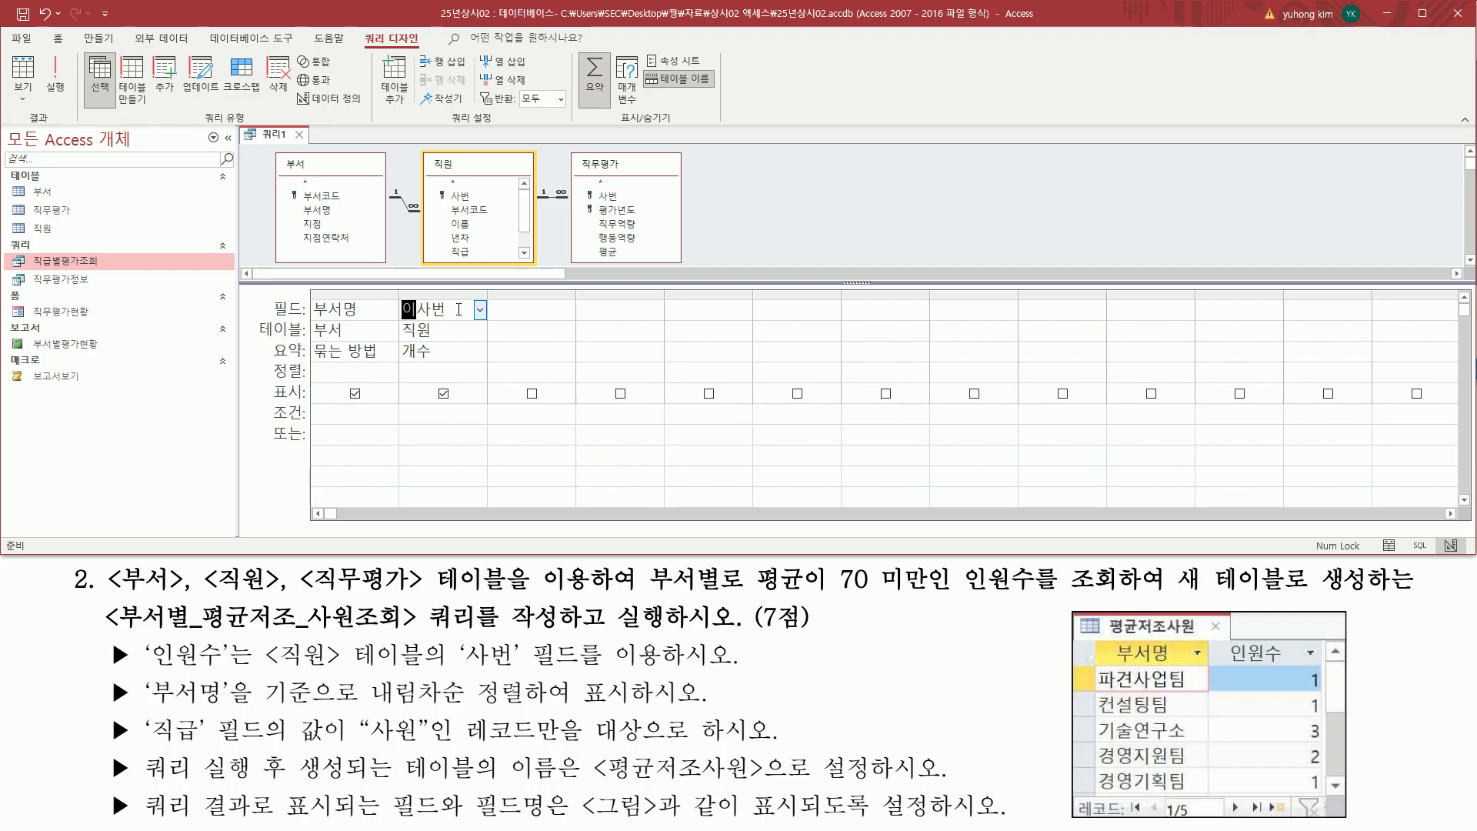
{"action": "type", "text": "수:"}
{"action": "key", "text": "Down"}
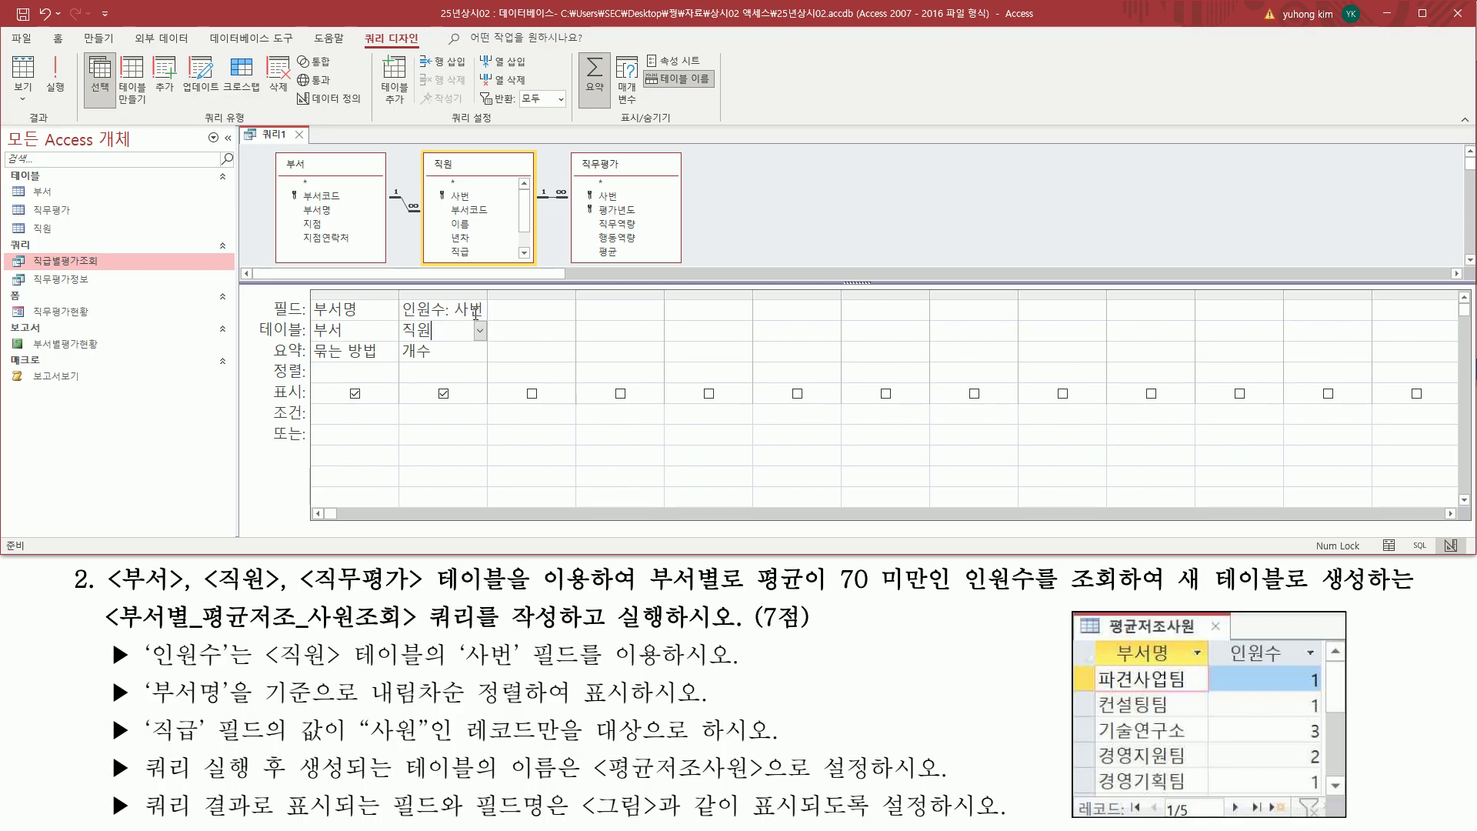
{"action": "left_click_drag", "start_coordinate": [487, 294], "coordinate": [502, 293]}
- Sort the 부서명 column in descending order (내림차순)
{"action": "mouse_move", "coordinate": [106, 678]}
{"action": "left_mouse_down"}
{"action": "mouse_move", "coordinate": [127, 708]}
{"action": "mouse_move", "coordinate": [217, 709]}
{"action": "left_mouse_up"}
{"action": "left_click_drag", "start_coordinate": [368, 703], "coordinate": [531, 704]}
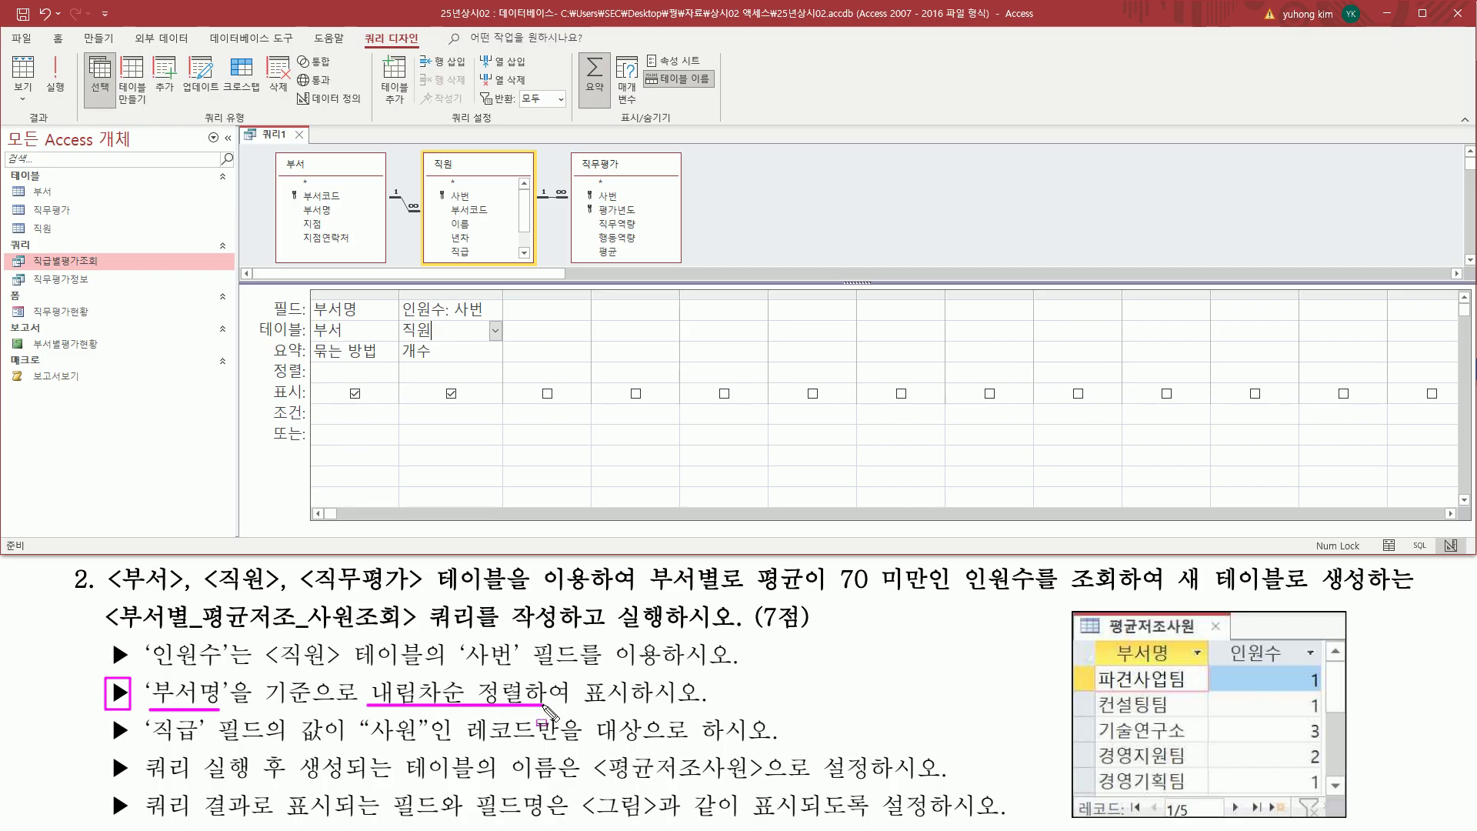
{"action": "left_click_drag", "start_coordinate": [269, 359], "coordinate": [307, 382]}
{"action": "key", "text": "Escape"}
{"action": "left_click", "coordinate": [391, 372]}
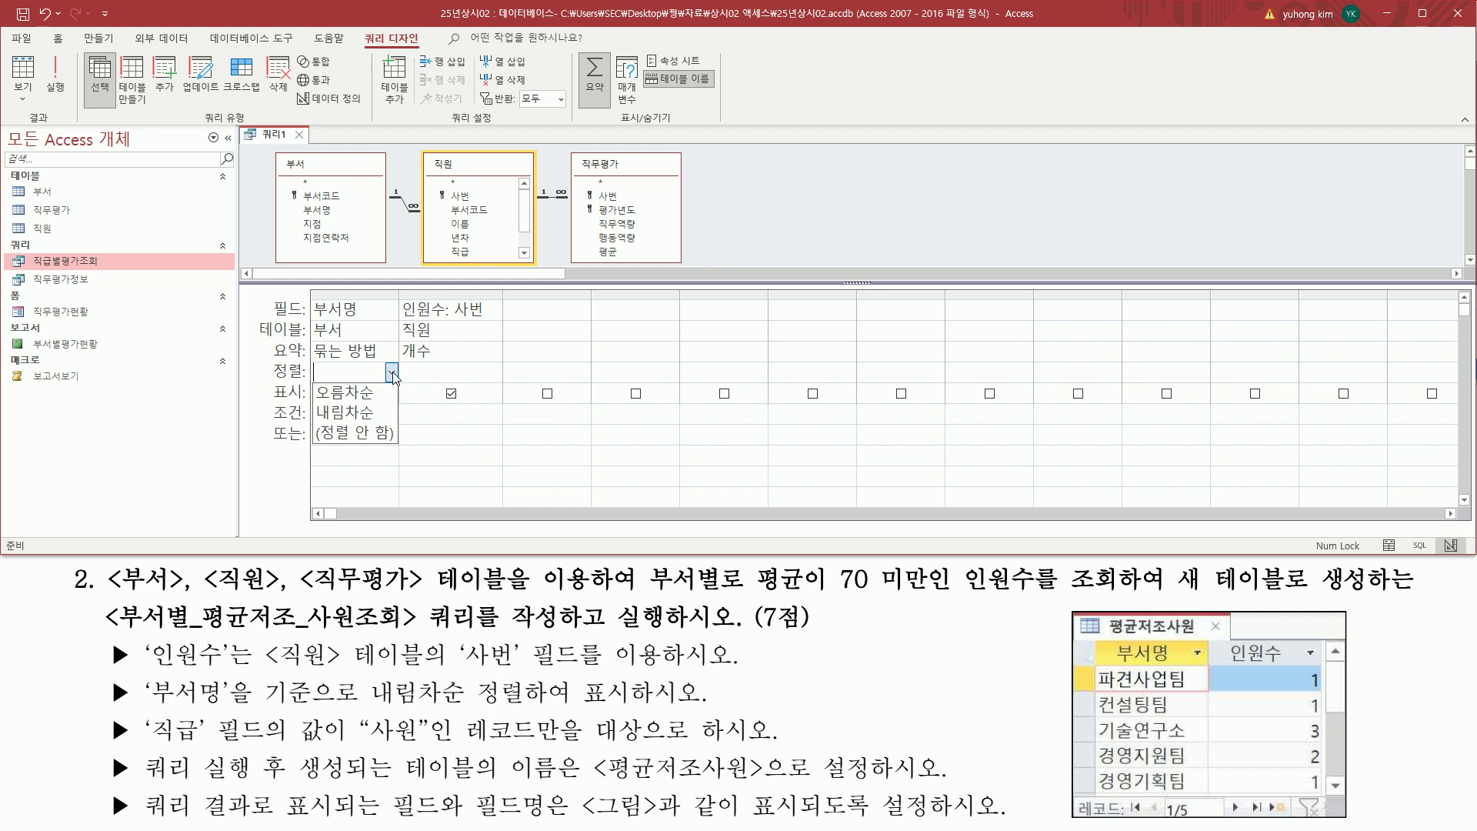
{"action": "left_click", "coordinate": [376, 417]}
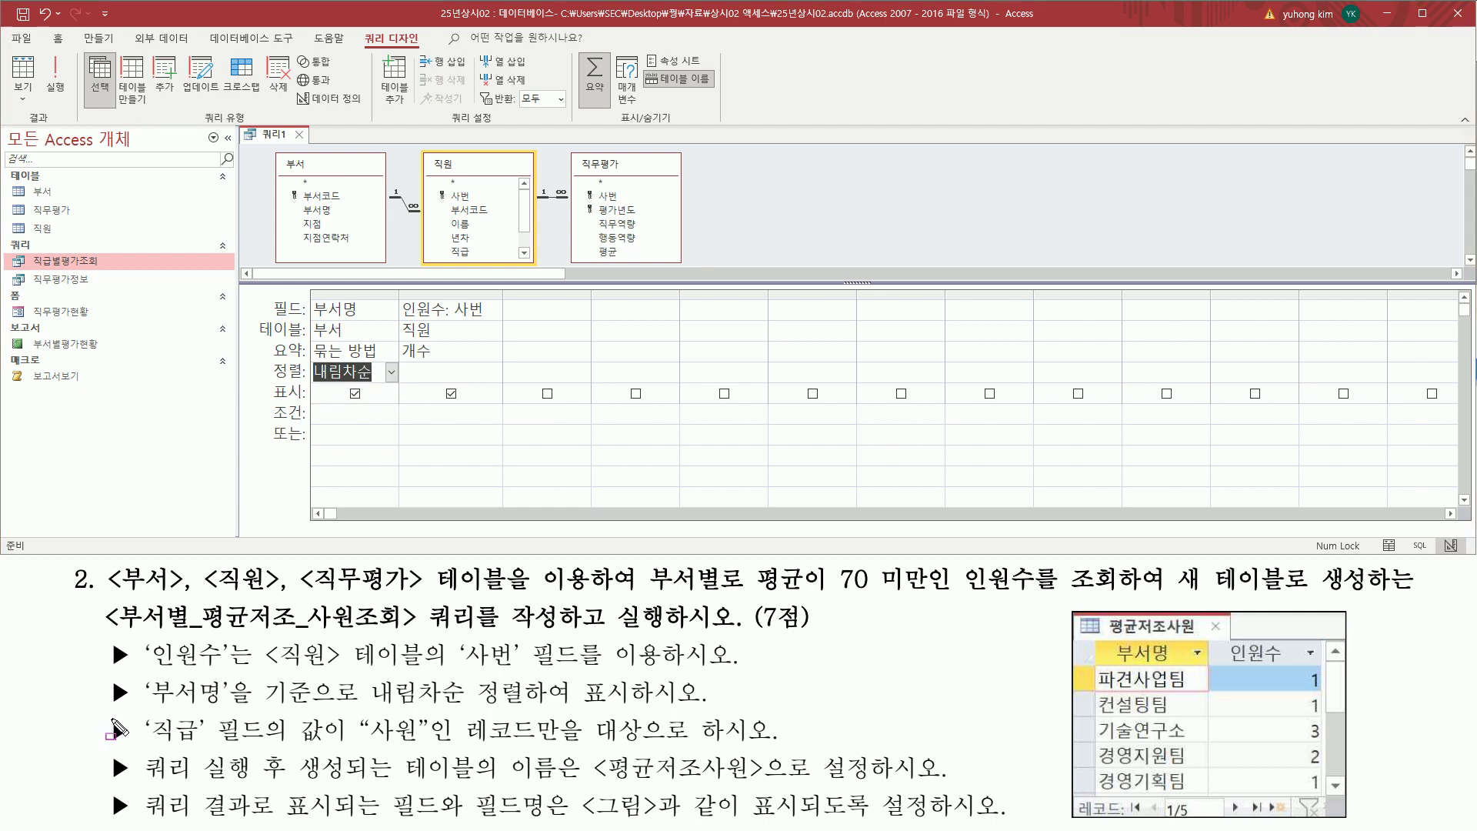
- Add the 직급 field from the 직원 table to the query grid
{"action": "mouse_move", "coordinate": [104, 715]}
{"action": "left_mouse_down"}
{"action": "mouse_move", "coordinate": [136, 748]}
{"action": "mouse_move", "coordinate": [681, 745]}
{"action": "left_mouse_up"}
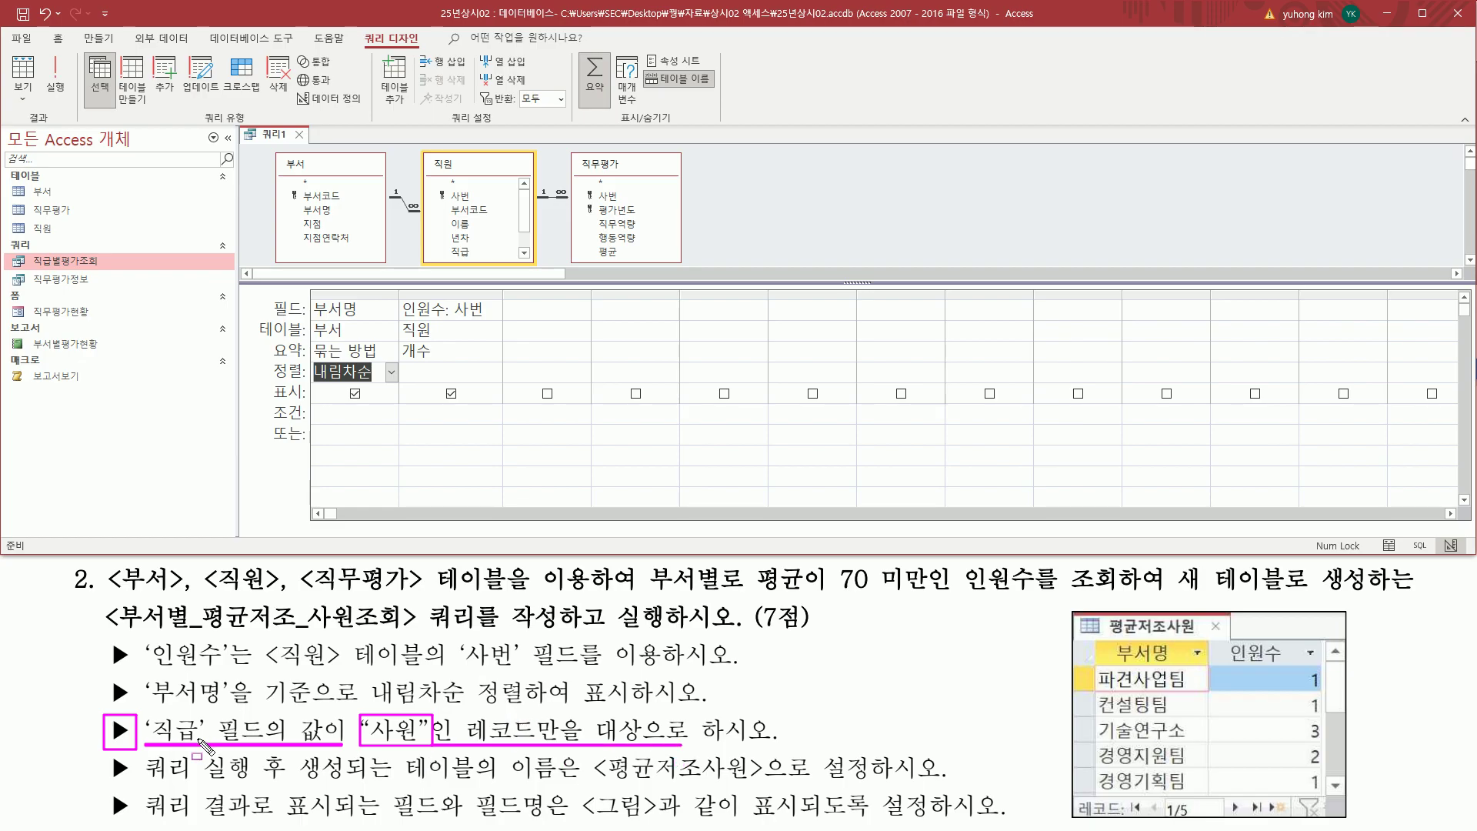
{"action": "left_click_drag", "start_coordinate": [146, 717], "coordinate": [206, 744]}
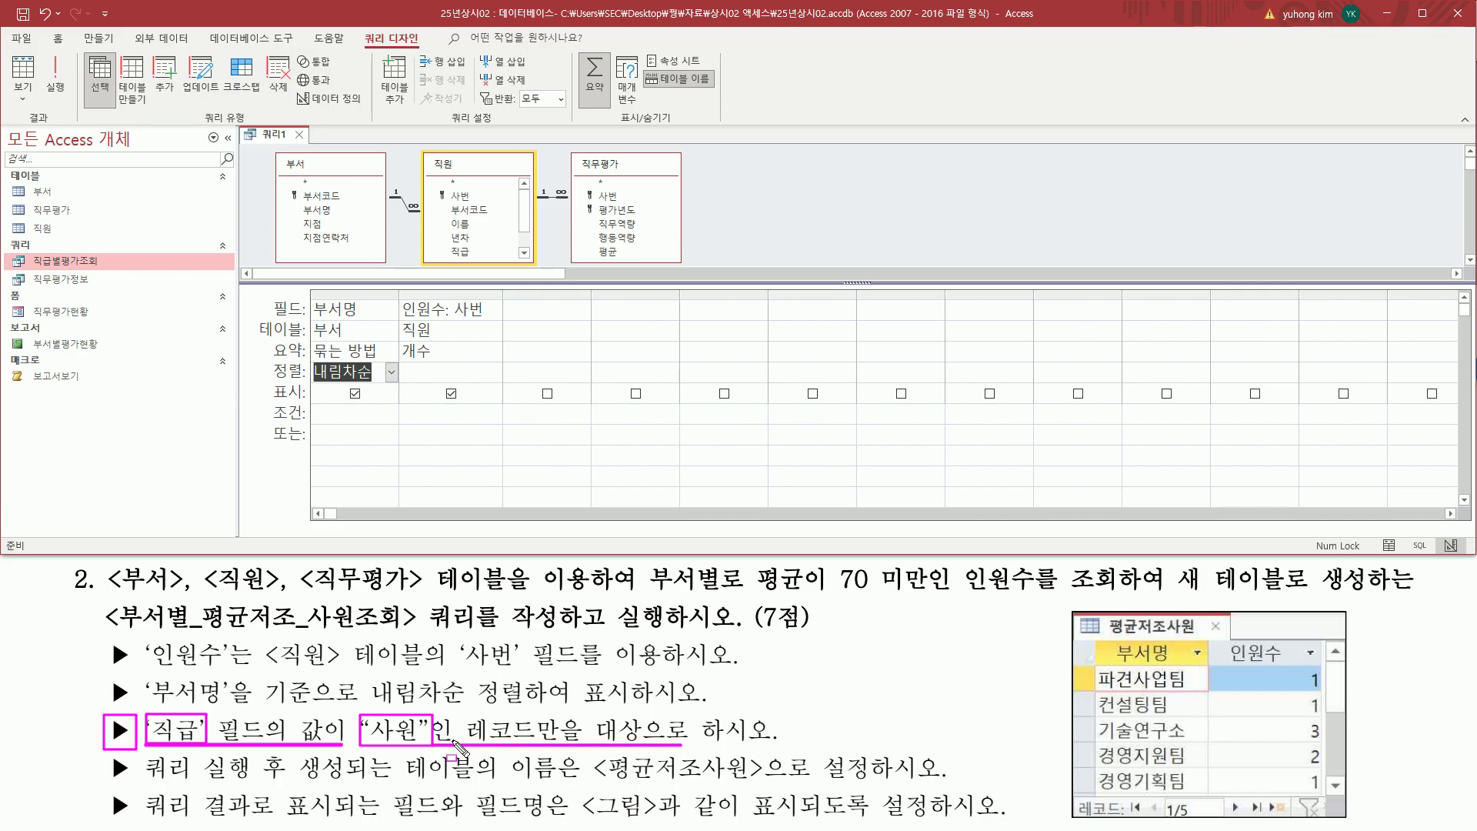
{"action": "left_click_drag", "start_coordinate": [444, 245], "coordinate": [481, 259]}
{"action": "key", "text": "Escape"}
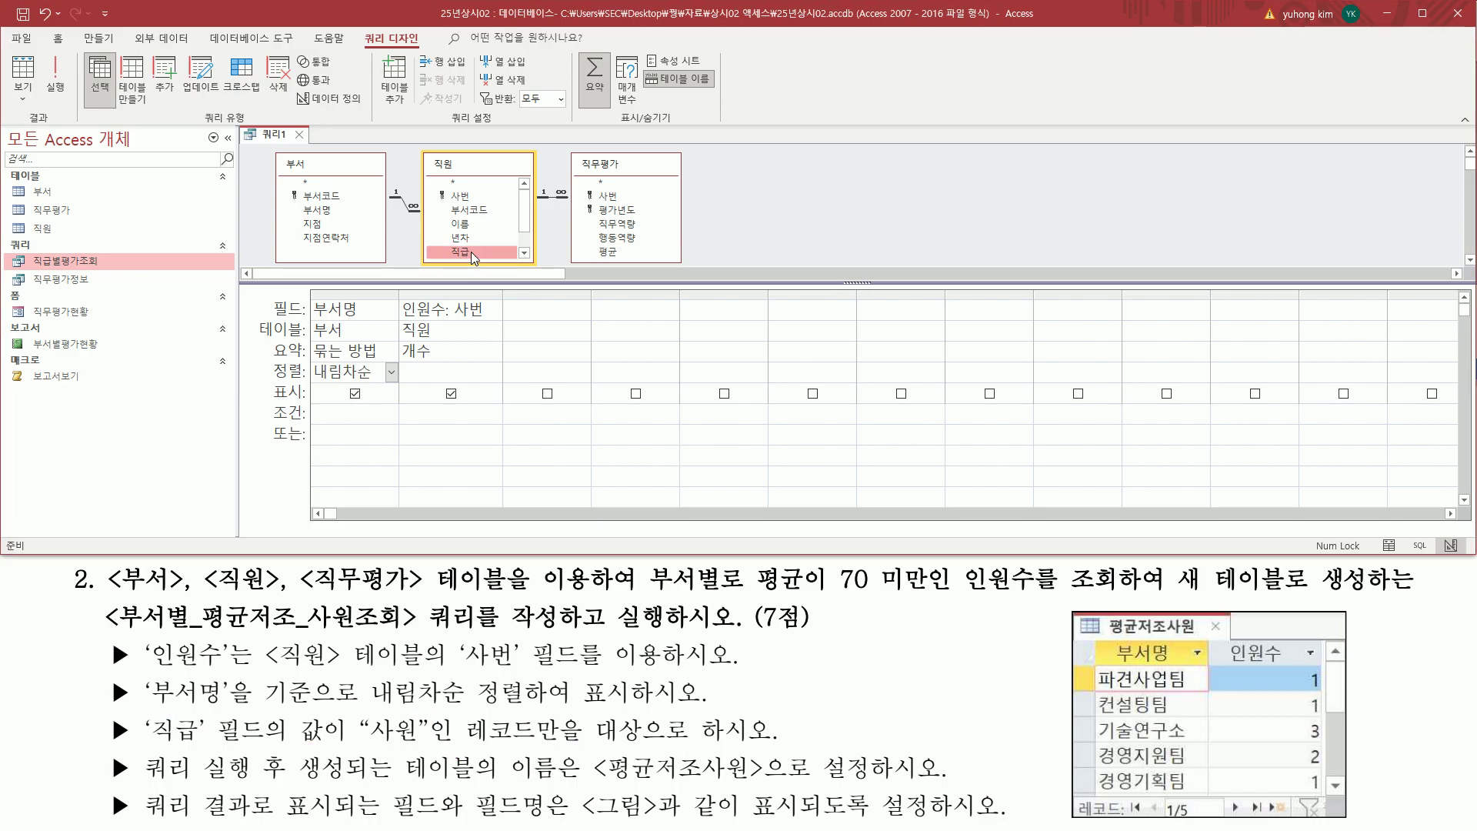
{"action": "double_click", "coordinate": [468, 253]}
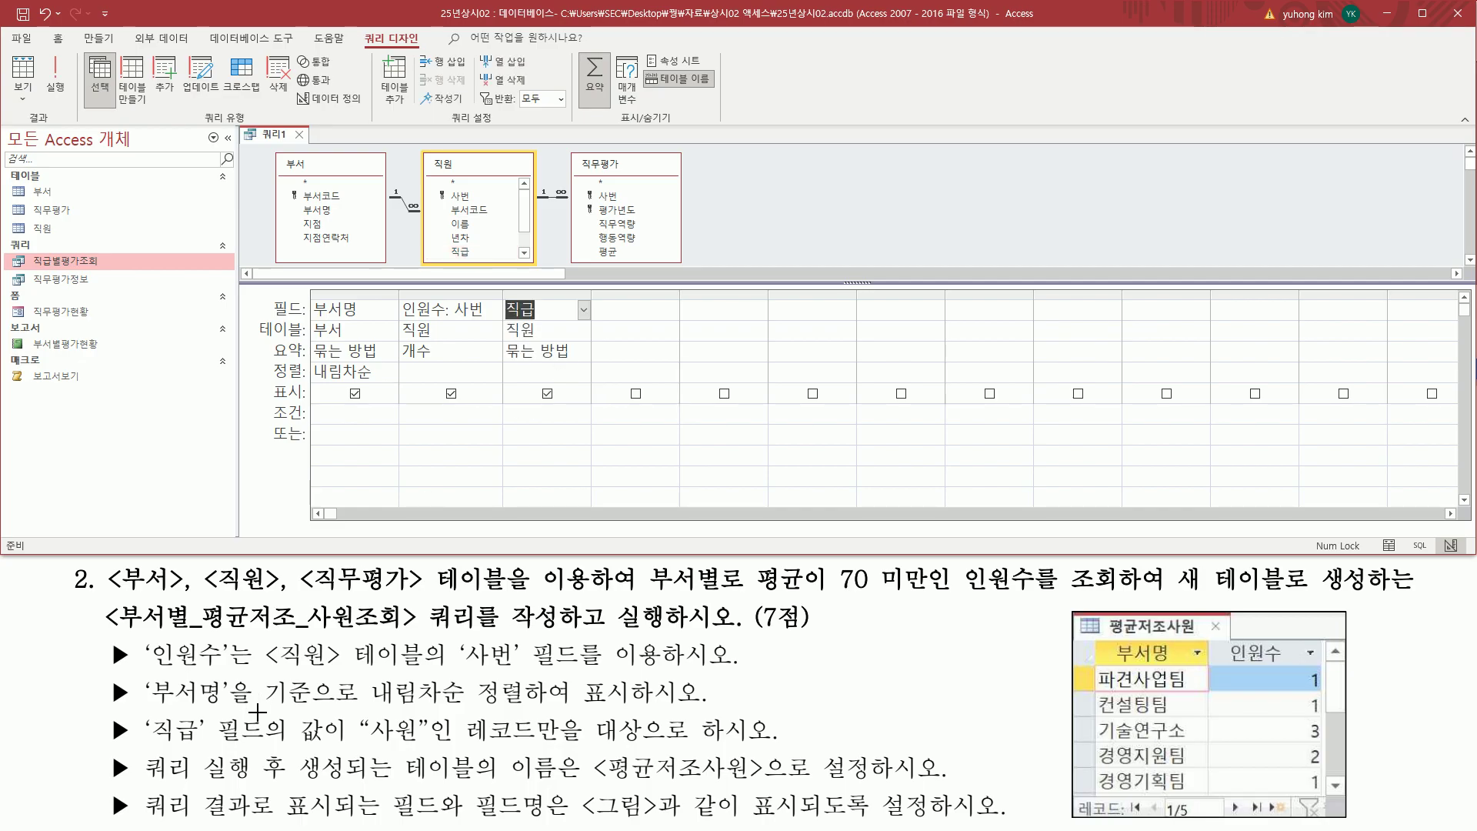
- Enter "사원" as the criterion of the 직급 column
{"action": "mouse_move", "coordinate": [363, 741]}
{"action": "left_mouse_down"}
{"action": "mouse_move", "coordinate": [427, 730]}
{"action": "mouse_move", "coordinate": [427, 716]}
{"action": "left_mouse_up"}
{"action": "key", "text": "Escape"}
{"action": "left_click", "coordinate": [531, 415]}
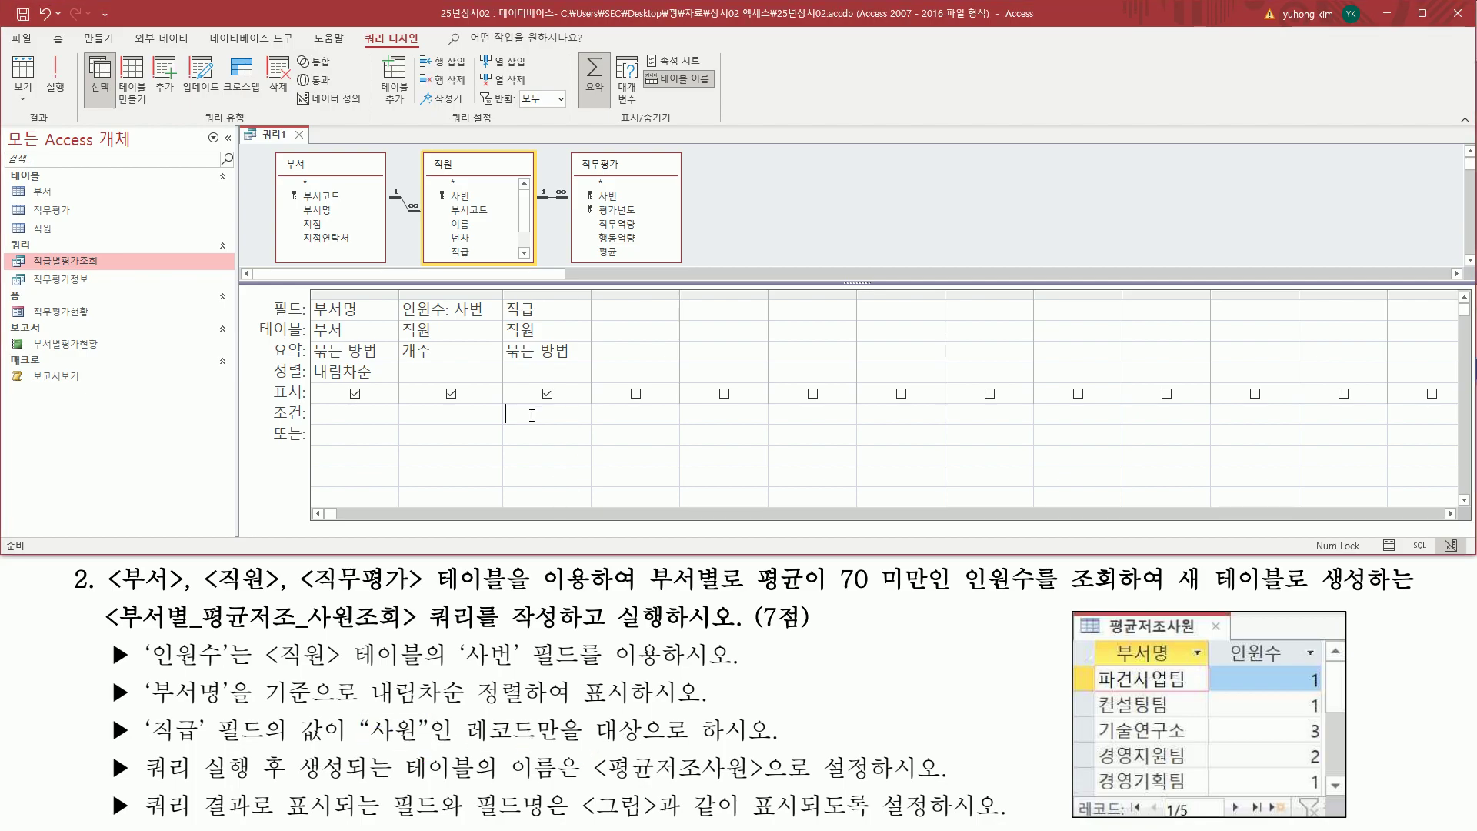
{"action": "type", "text": "\"사원"}
{"action": "left_click", "coordinate": [552, 372]}
- Set the summary function of the 직급 column to 조건 so it only filters and is not shown in the results
{"action": "left_click_drag", "start_coordinate": [505, 298], "coordinate": [588, 422]}
{"action": "mouse_move", "coordinate": [1096, 642]}
{"action": "left_mouse_down"}
{"action": "mouse_move", "coordinate": [1318, 775]}
{"action": "mouse_move", "coordinate": [1342, 813]}
{"action": "left_mouse_up"}
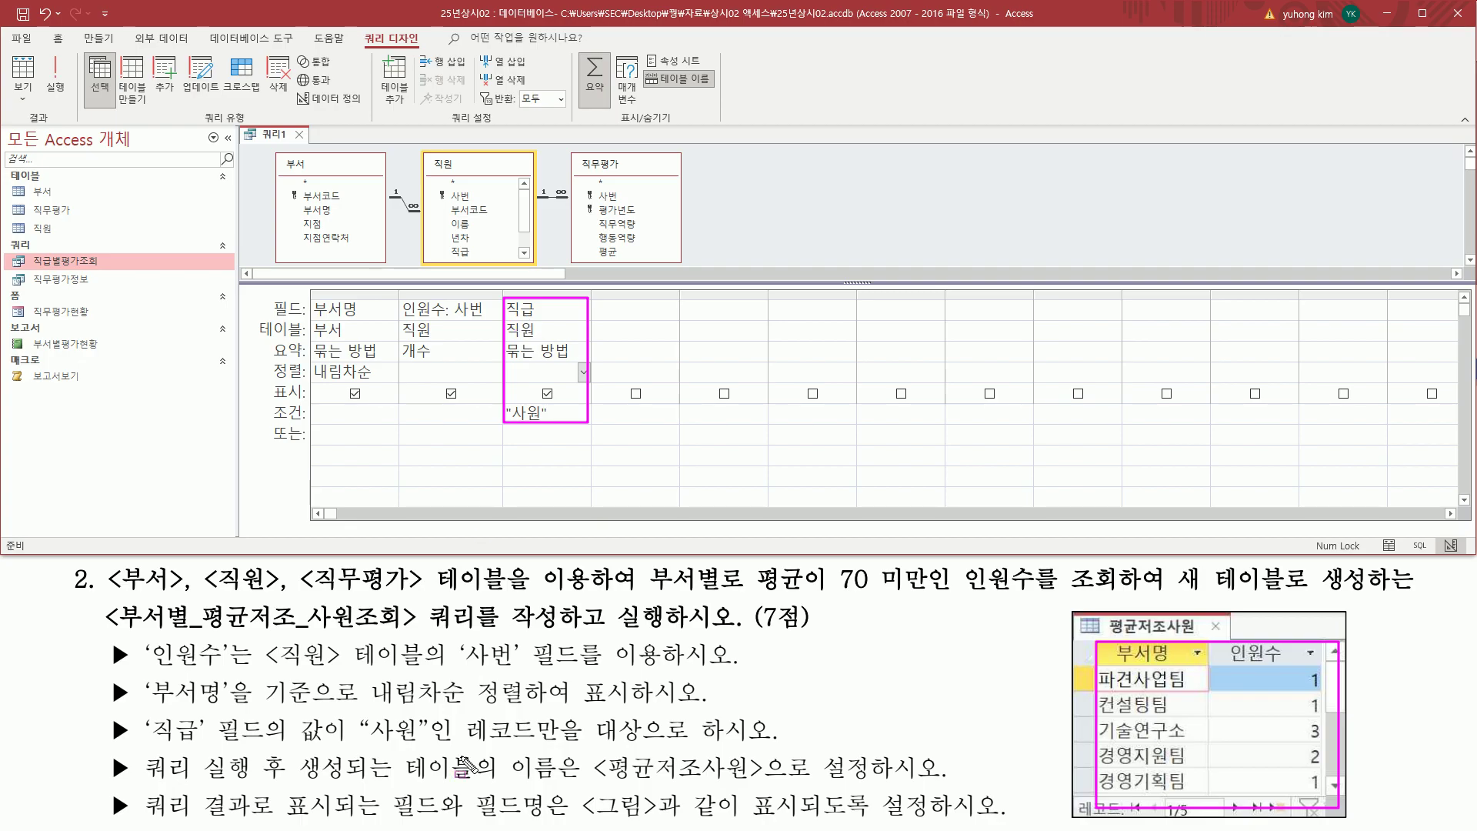
{"action": "left_click_drag", "start_coordinate": [124, 741], "coordinate": [756, 741]}
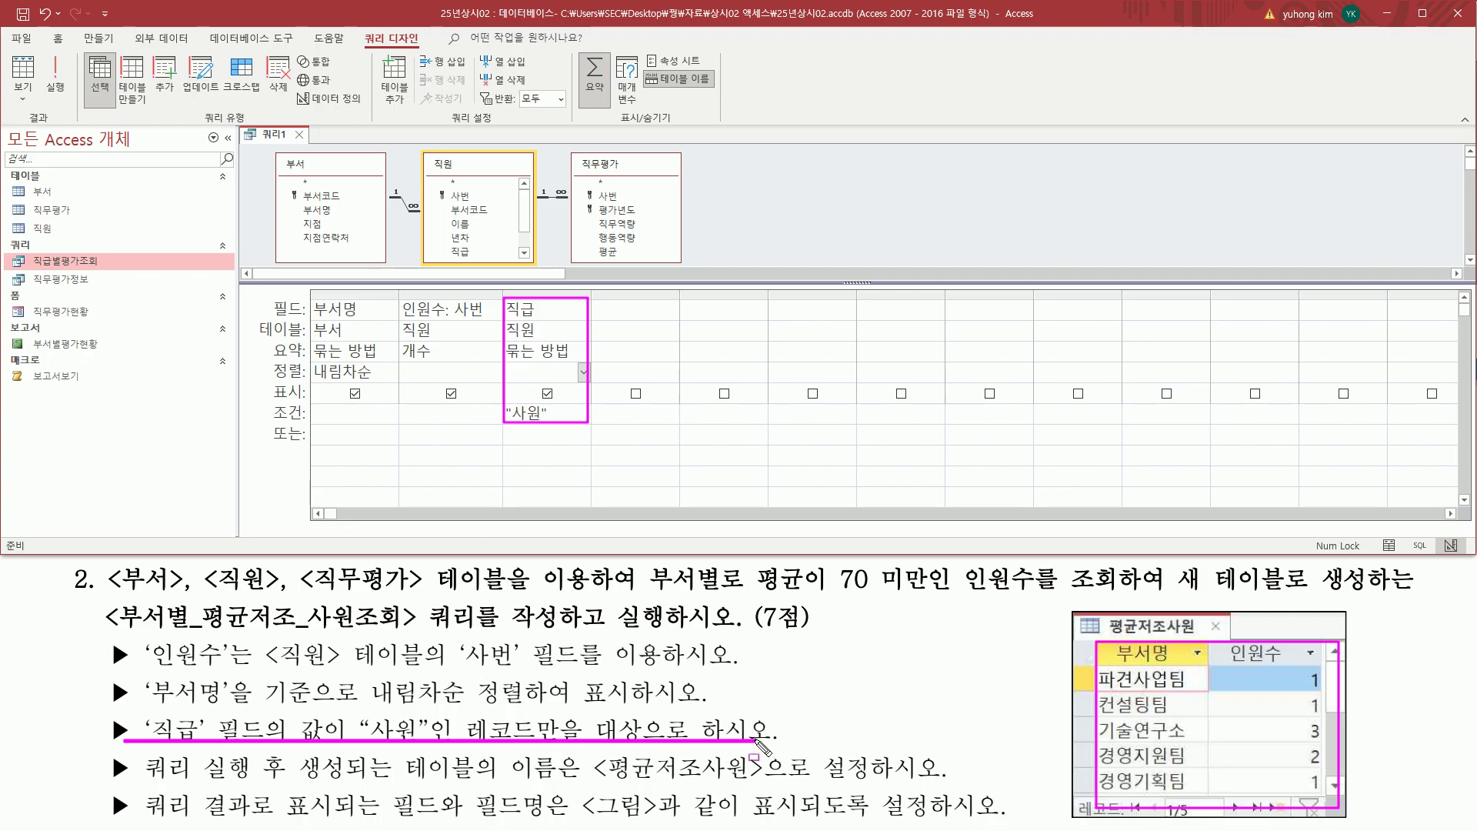
{"action": "key", "text": "Escape"}
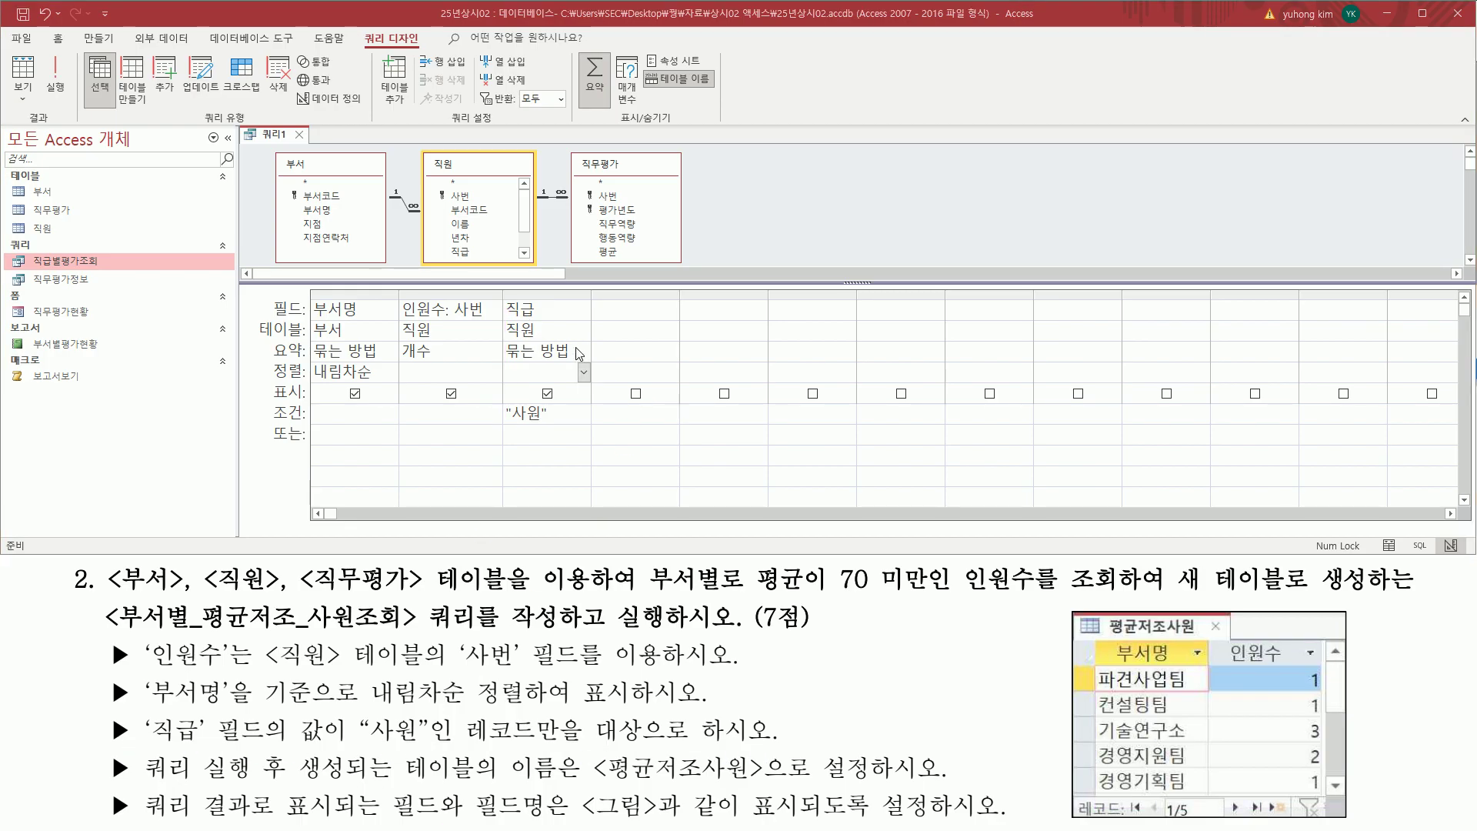
{"action": "left_click", "coordinate": [583, 352]}
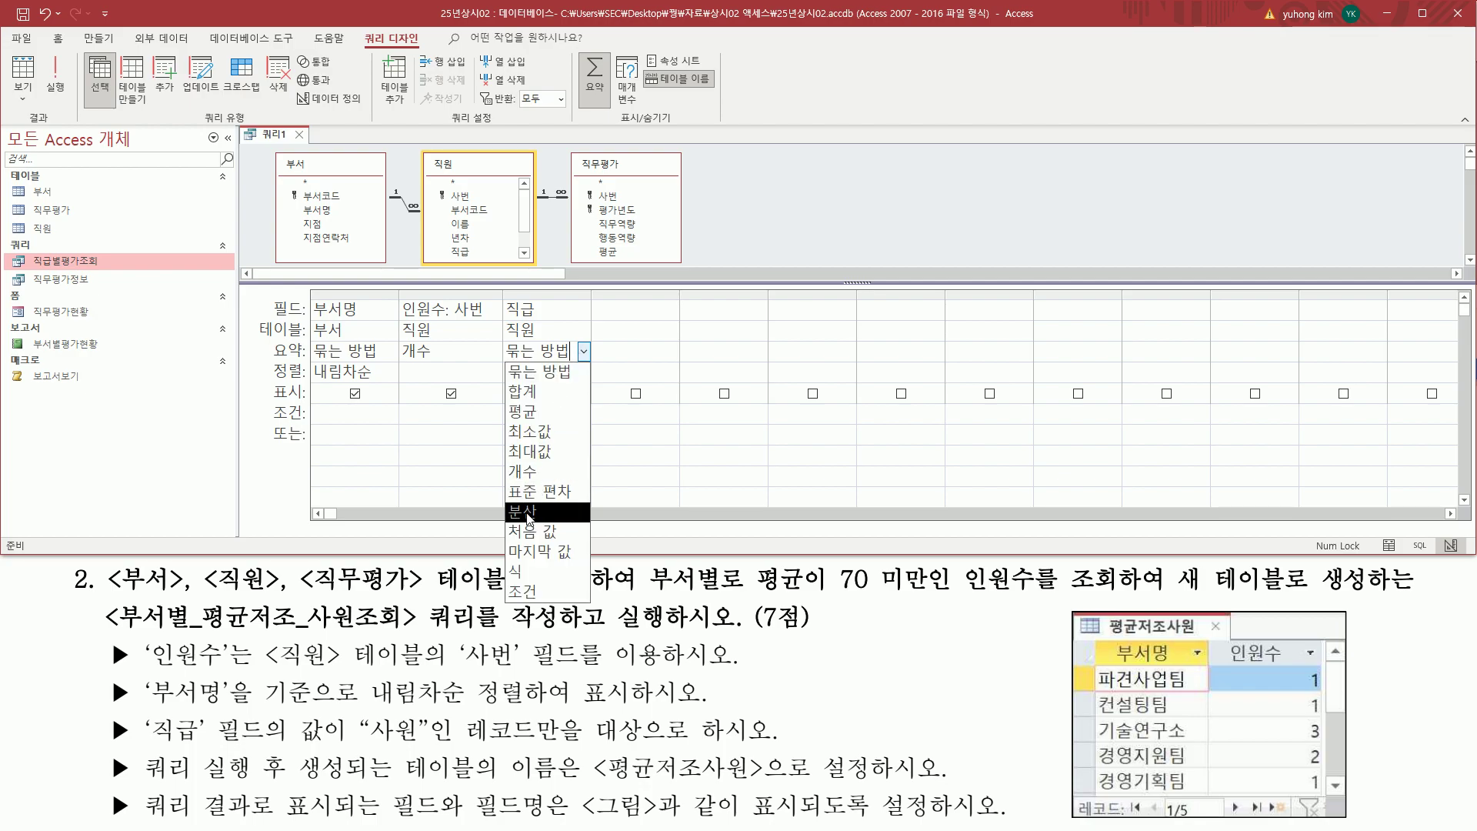
{"action": "left_click", "coordinate": [526, 591]}
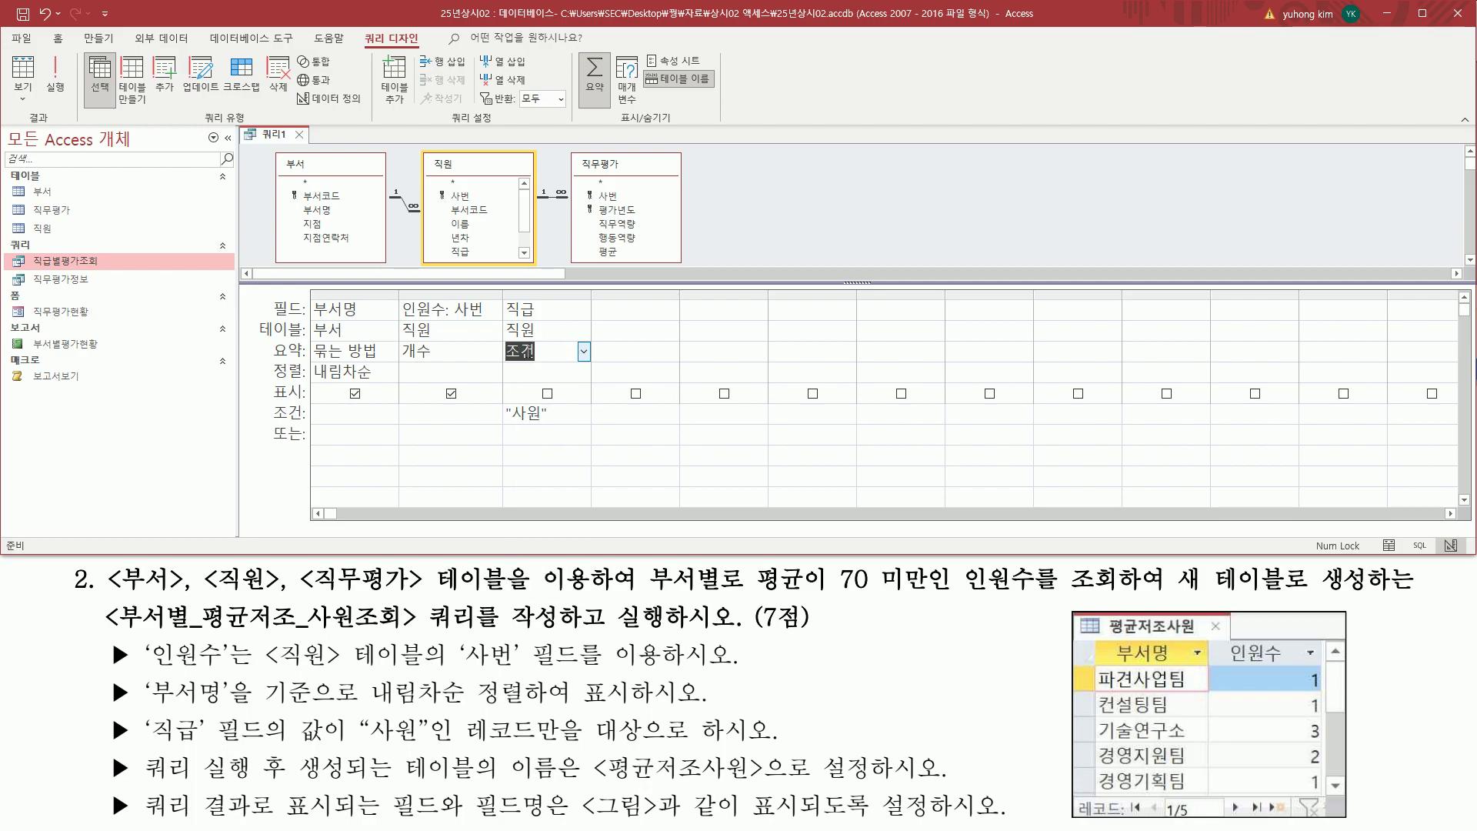
{"action": "left_click_drag", "start_coordinate": [267, 378], "coordinate": [310, 403]}
{"action": "left_click_drag", "start_coordinate": [534, 380], "coordinate": [560, 403]}
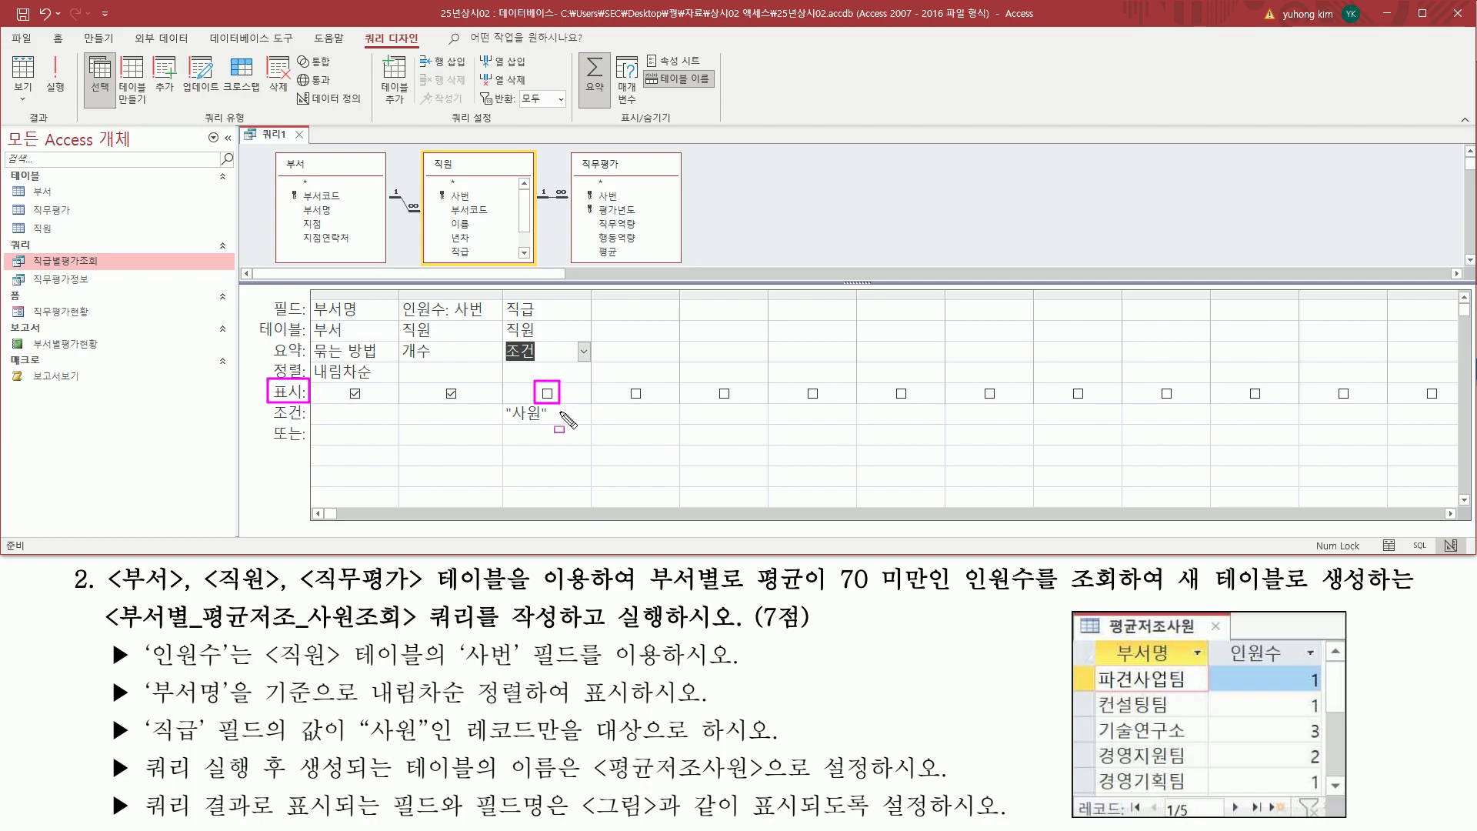
{"action": "left_click_drag", "start_coordinate": [525, 354], "coordinate": [533, 359]}
{"action": "key", "text": "e"}
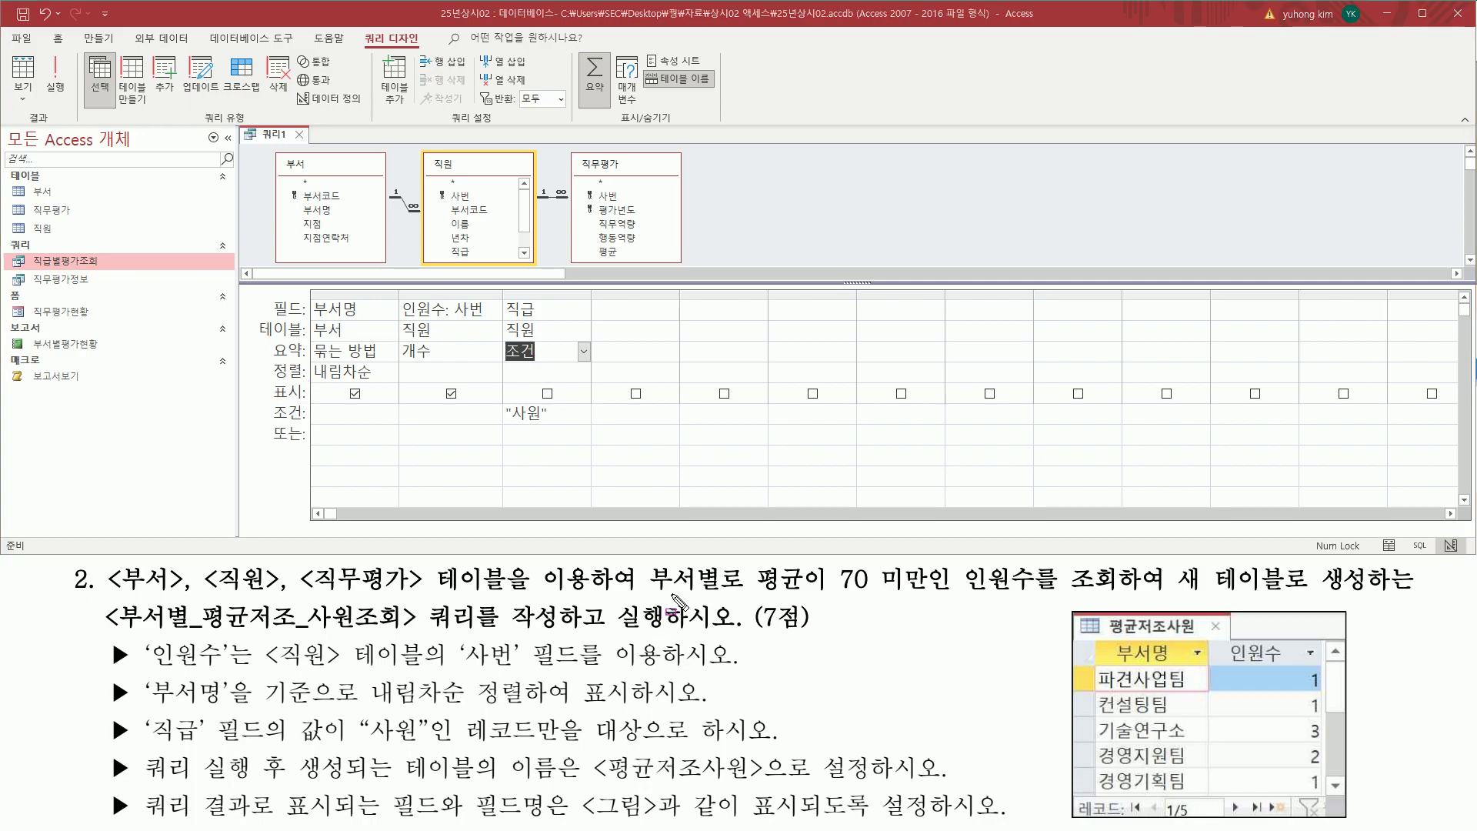
- Add the 평균 field from the 직무평가 table to the query grid
{"action": "mouse_move", "coordinate": [648, 596]}
{"action": "left_mouse_down"}
{"action": "mouse_move", "coordinate": [764, 599]}
{"action": "mouse_move", "coordinate": [764, 567]}
{"action": "mouse_move", "coordinate": [747, 569]}
{"action": "mouse_move", "coordinate": [804, 591]}
{"action": "mouse_move", "coordinate": [1124, 593]}
{"action": "left_mouse_up"}
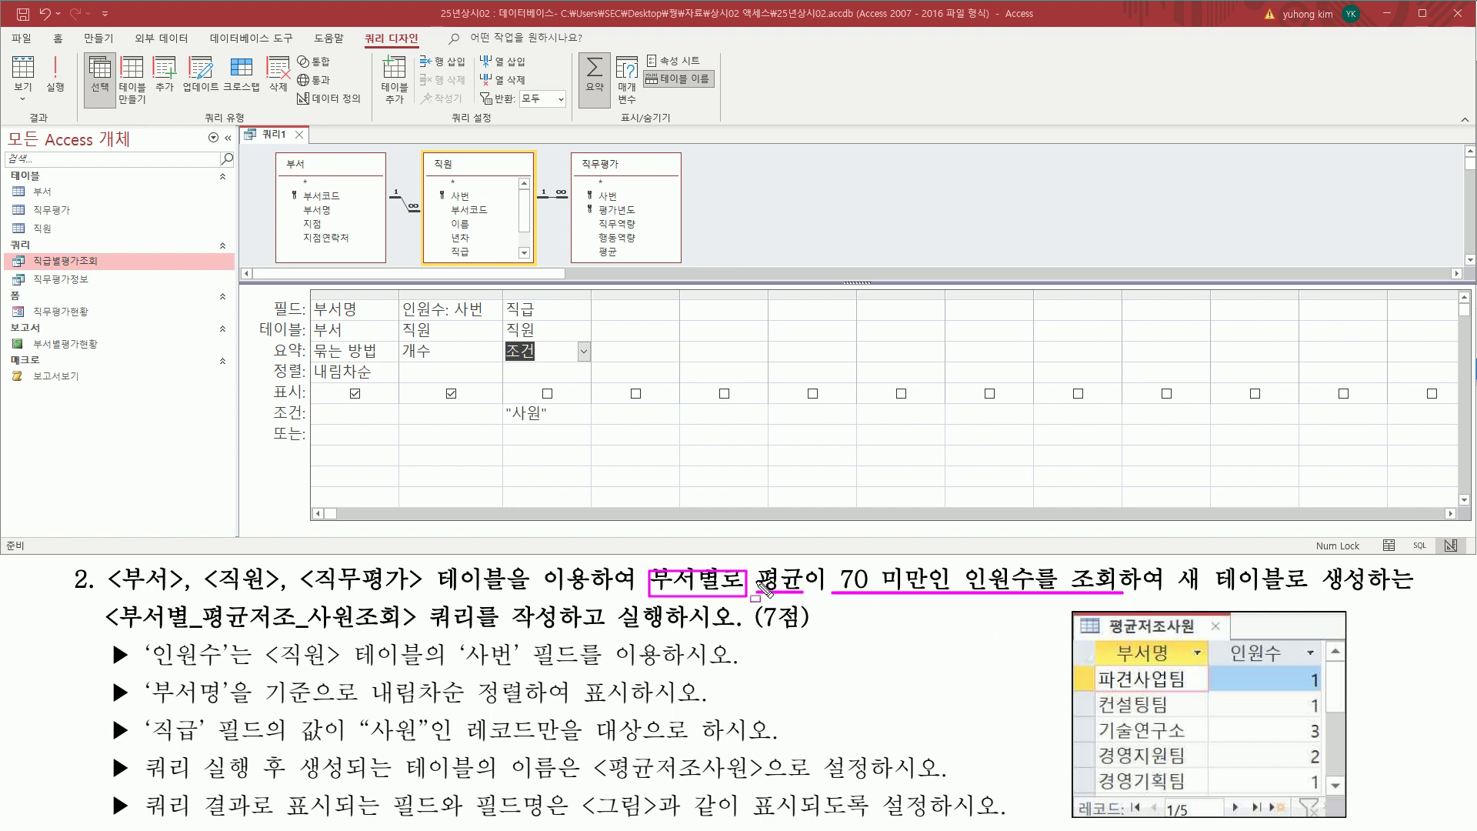
{"action": "mouse_move", "coordinate": [308, 297]}
{"action": "left_mouse_down"}
{"action": "mouse_move", "coordinate": [366, 320]}
{"action": "mouse_move", "coordinate": [383, 362]}
{"action": "left_mouse_up"}
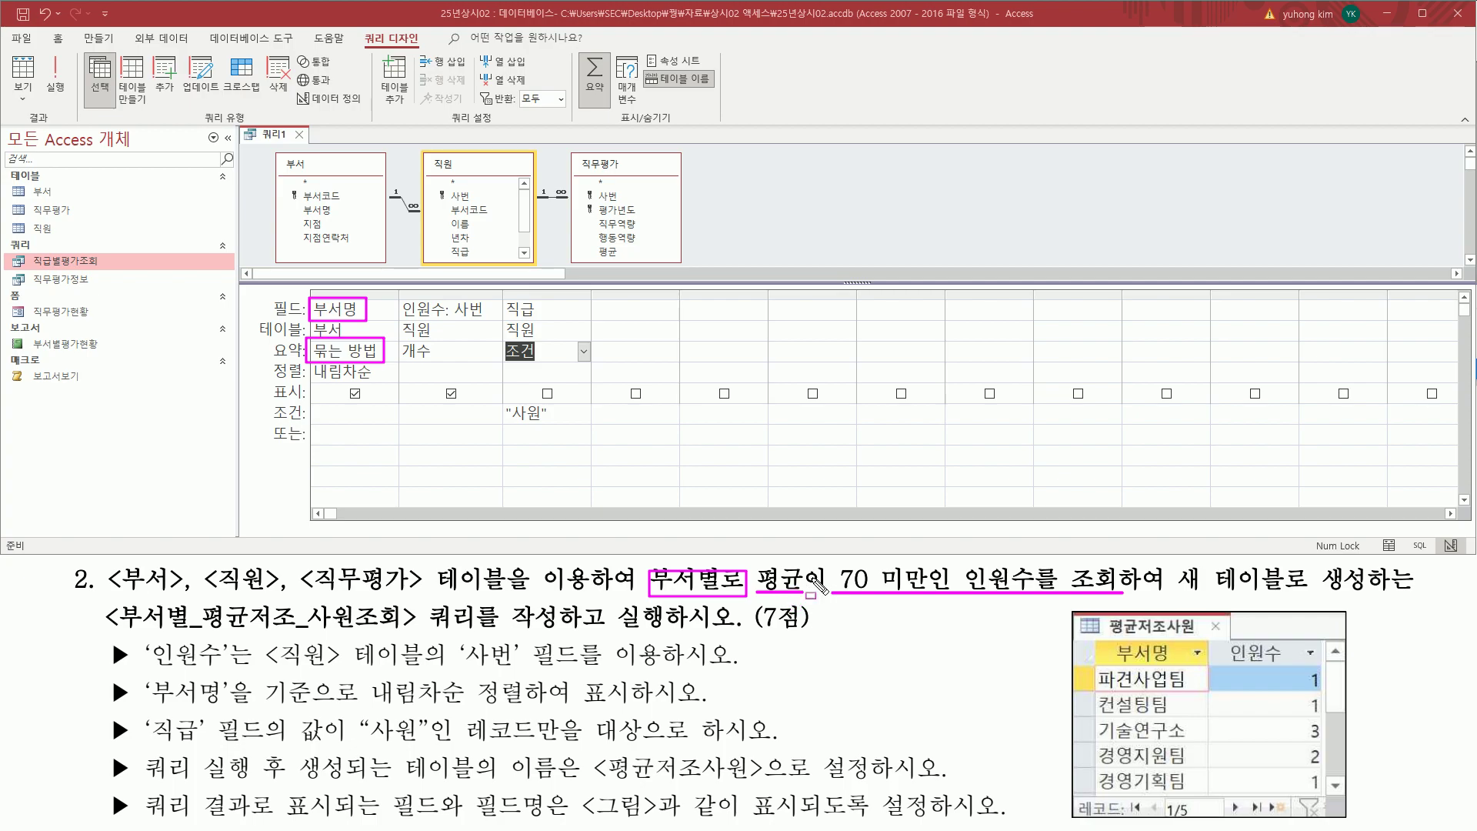
{"action": "left_click_drag", "start_coordinate": [597, 241], "coordinate": [634, 261]}
{"action": "left_click", "coordinate": [617, 254]}
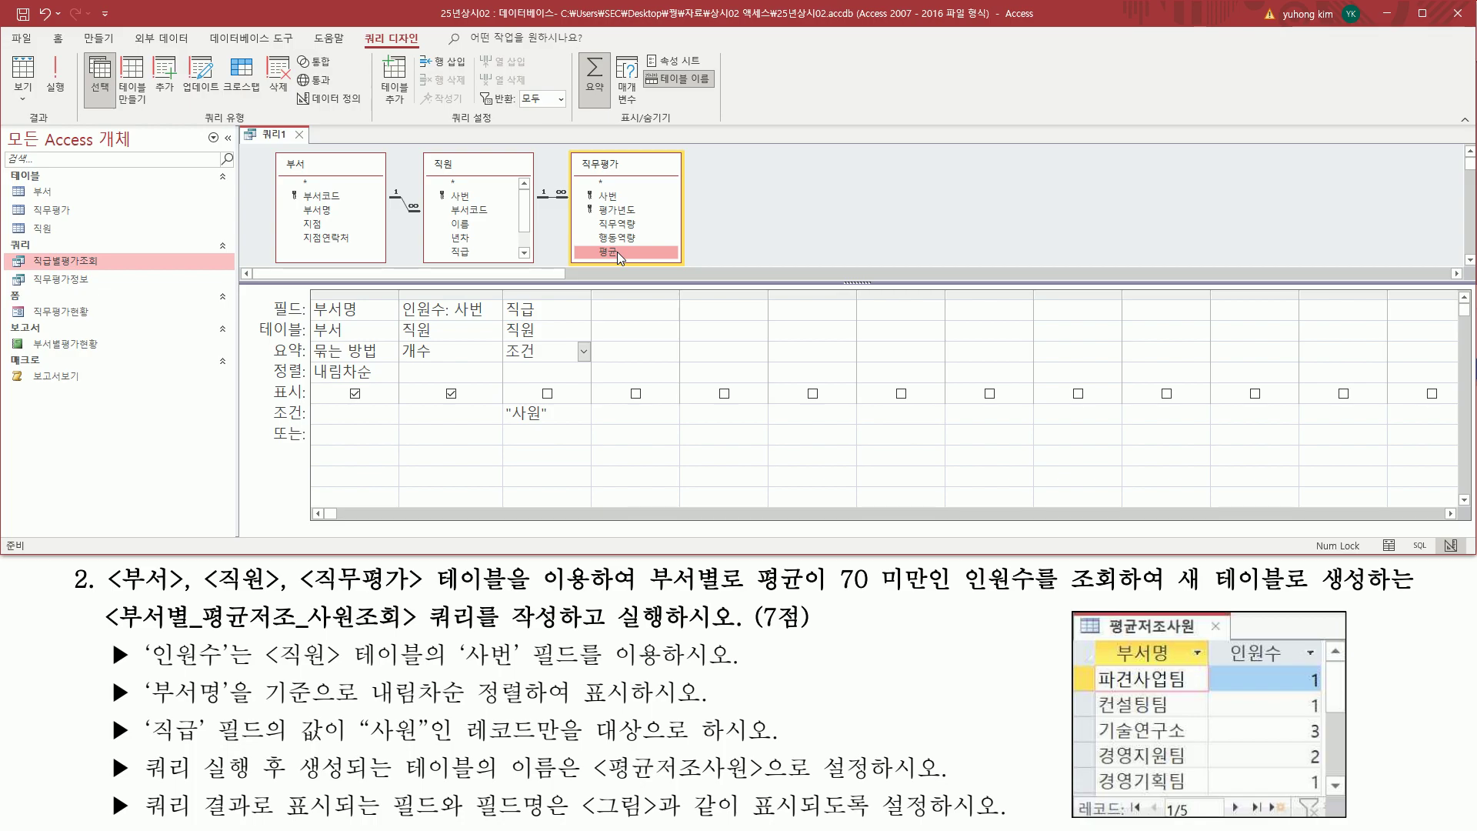
{"action": "double_click", "coordinate": [617, 251]}
{"action": "left_click_drag", "start_coordinate": [588, 294], "coordinate": [651, 324]}
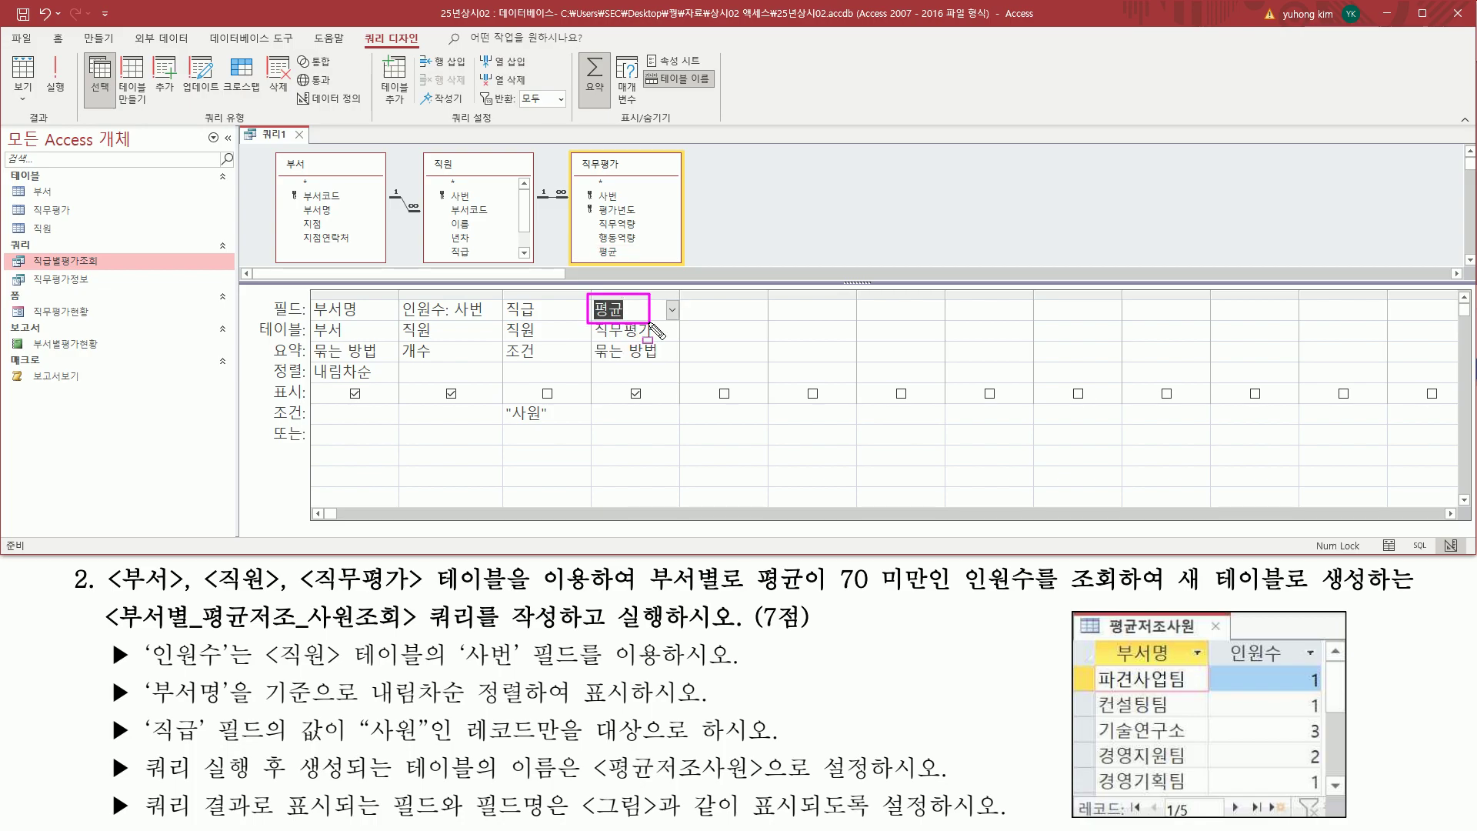
- Enter <70 as the criterion of the 평균 column
{"action": "left_click_drag", "start_coordinate": [834, 594], "coordinate": [943, 593]}
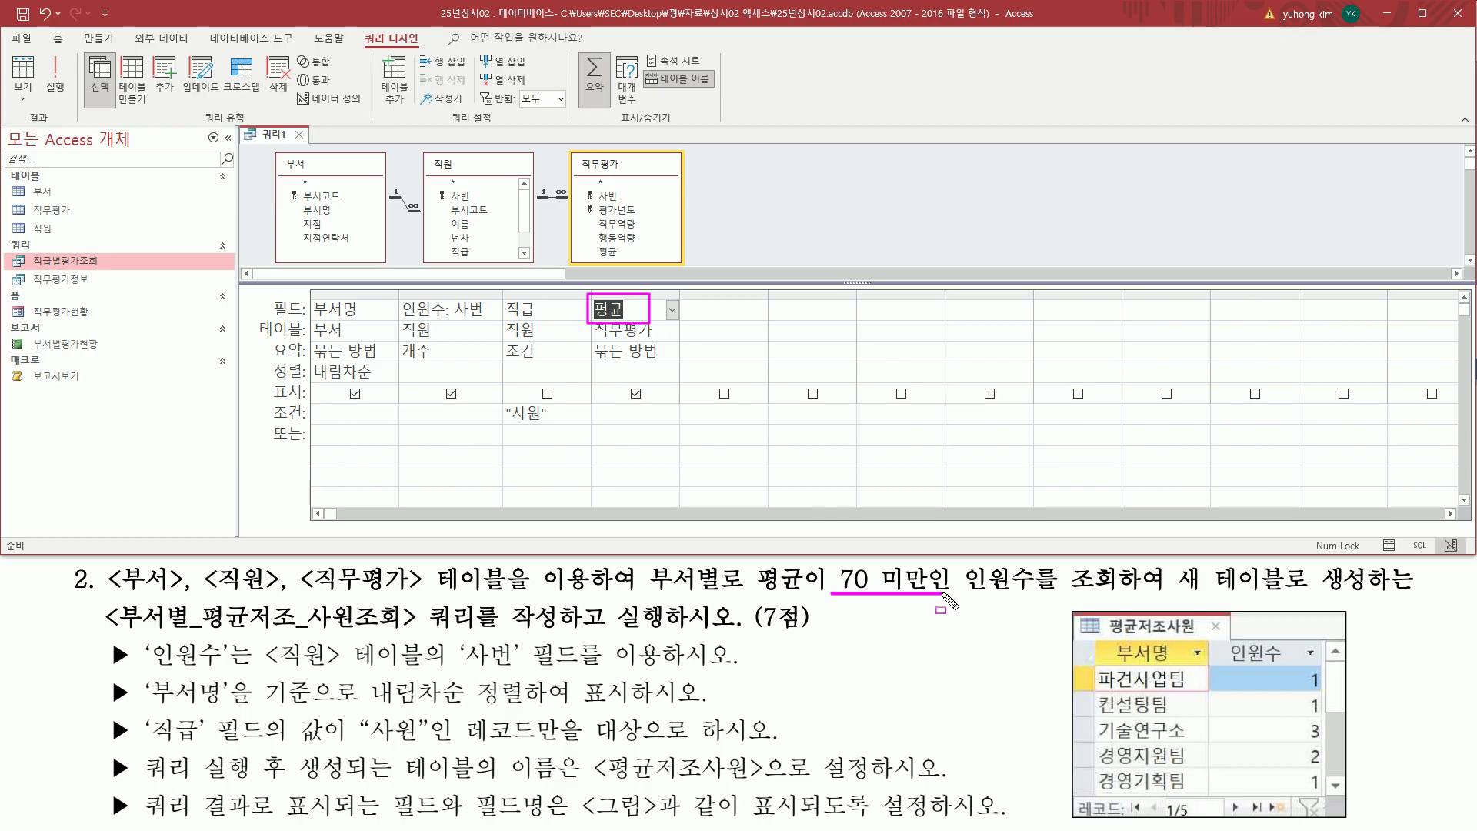
{"action": "left_click", "coordinate": [625, 416]}
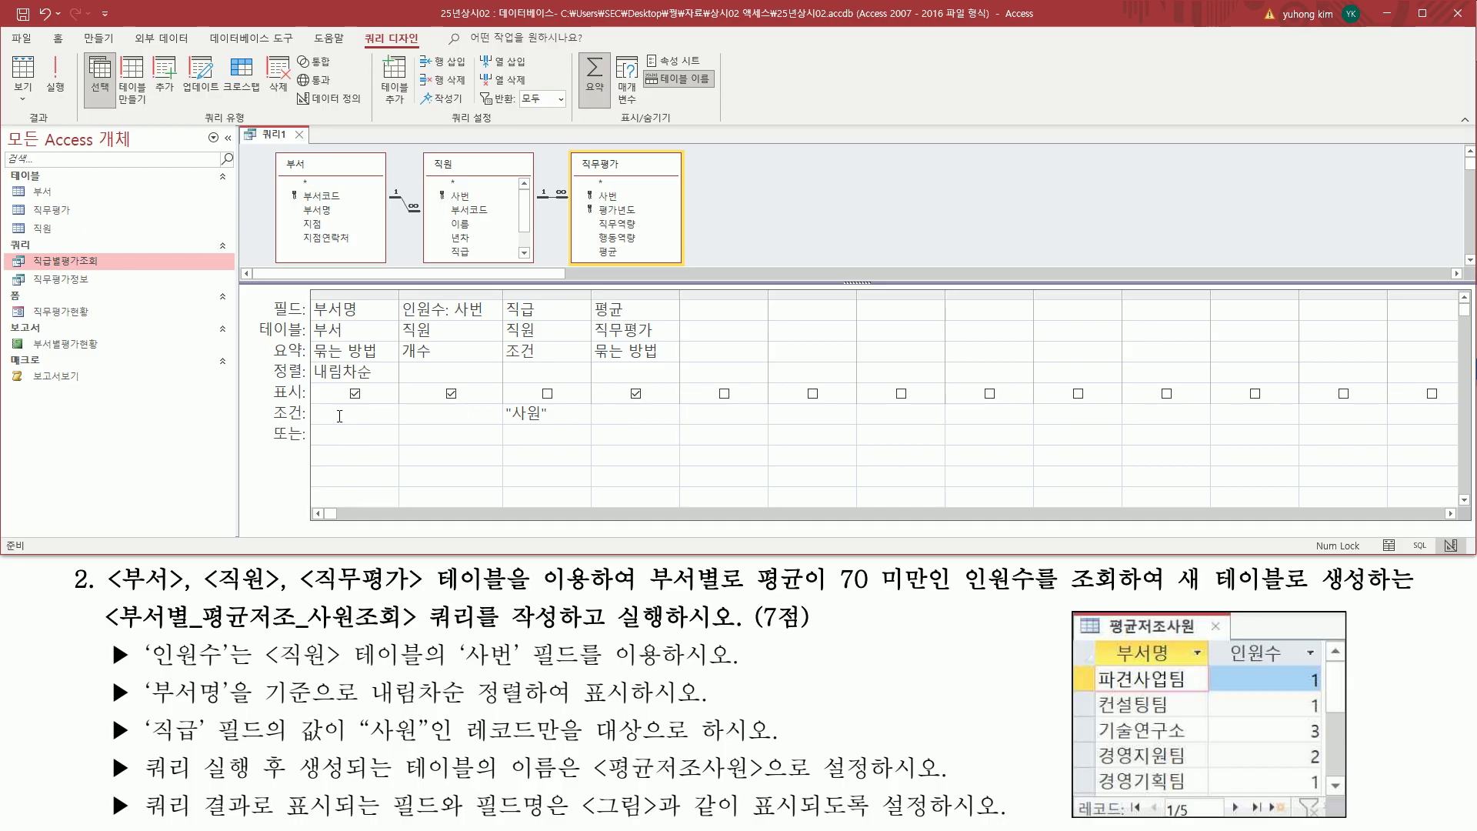
{"action": "left_click_drag", "start_coordinate": [596, 406], "coordinate": [679, 428]}
{"action": "key", "text": "Escape"}
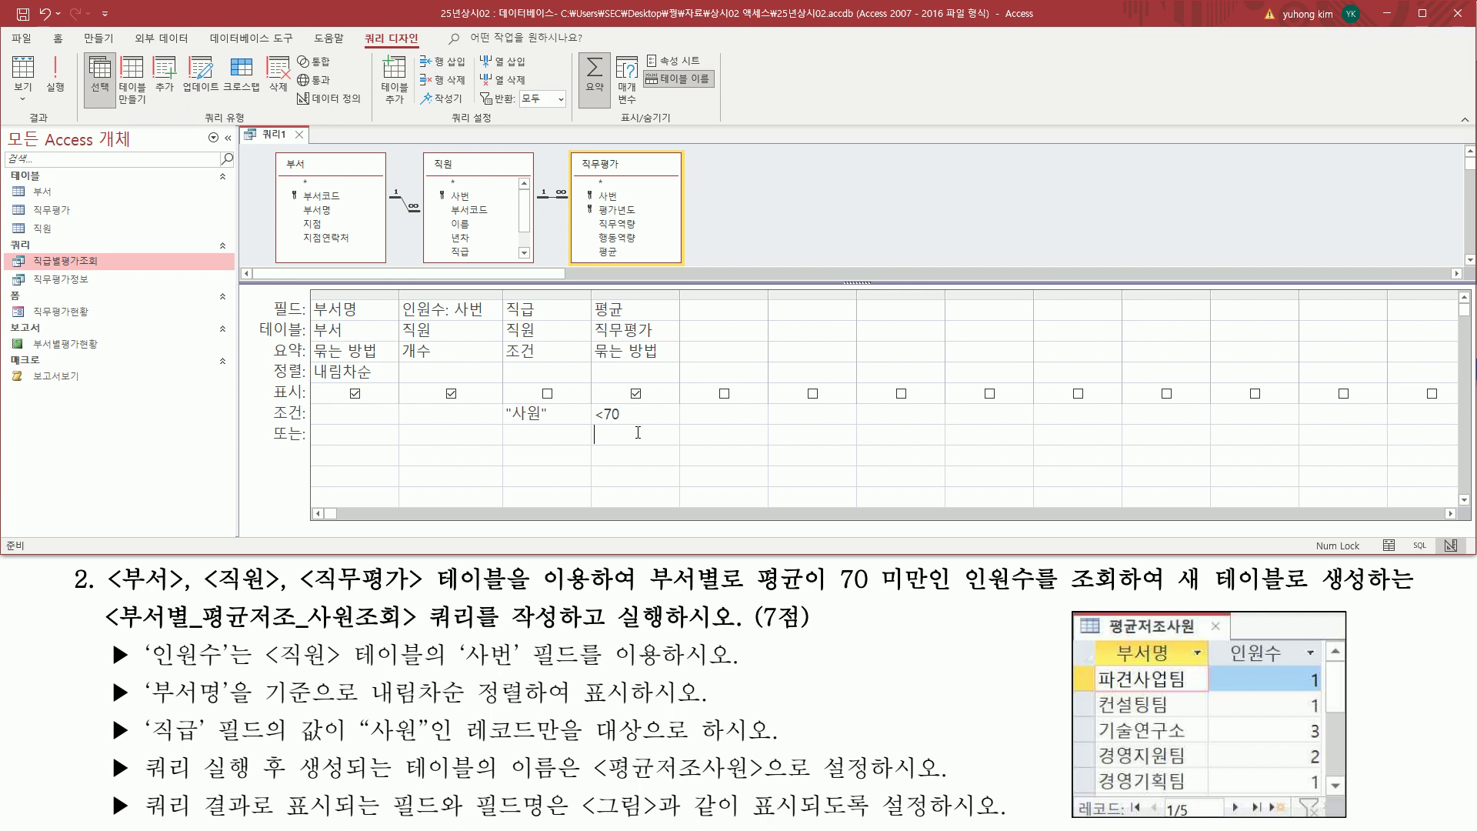
- Set the summary function of the 평균 column to 조건 so it only filters and is not shown in the results
{"action": "left_click_drag", "start_coordinate": [591, 298], "coordinate": [644, 319]}
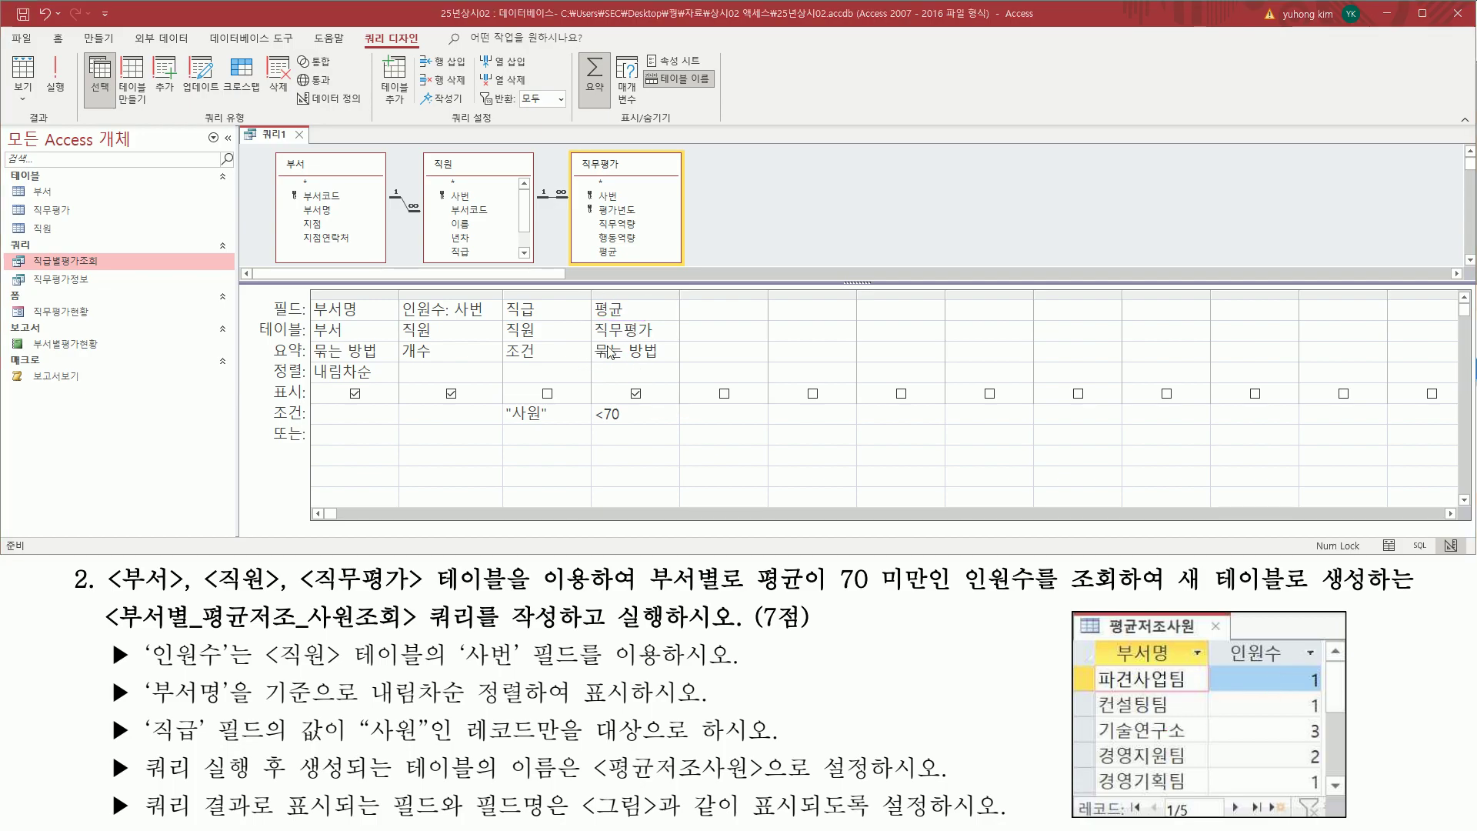
{"action": "left_click", "coordinate": [654, 351]}
{"action": "left_click", "coordinate": [672, 352]}
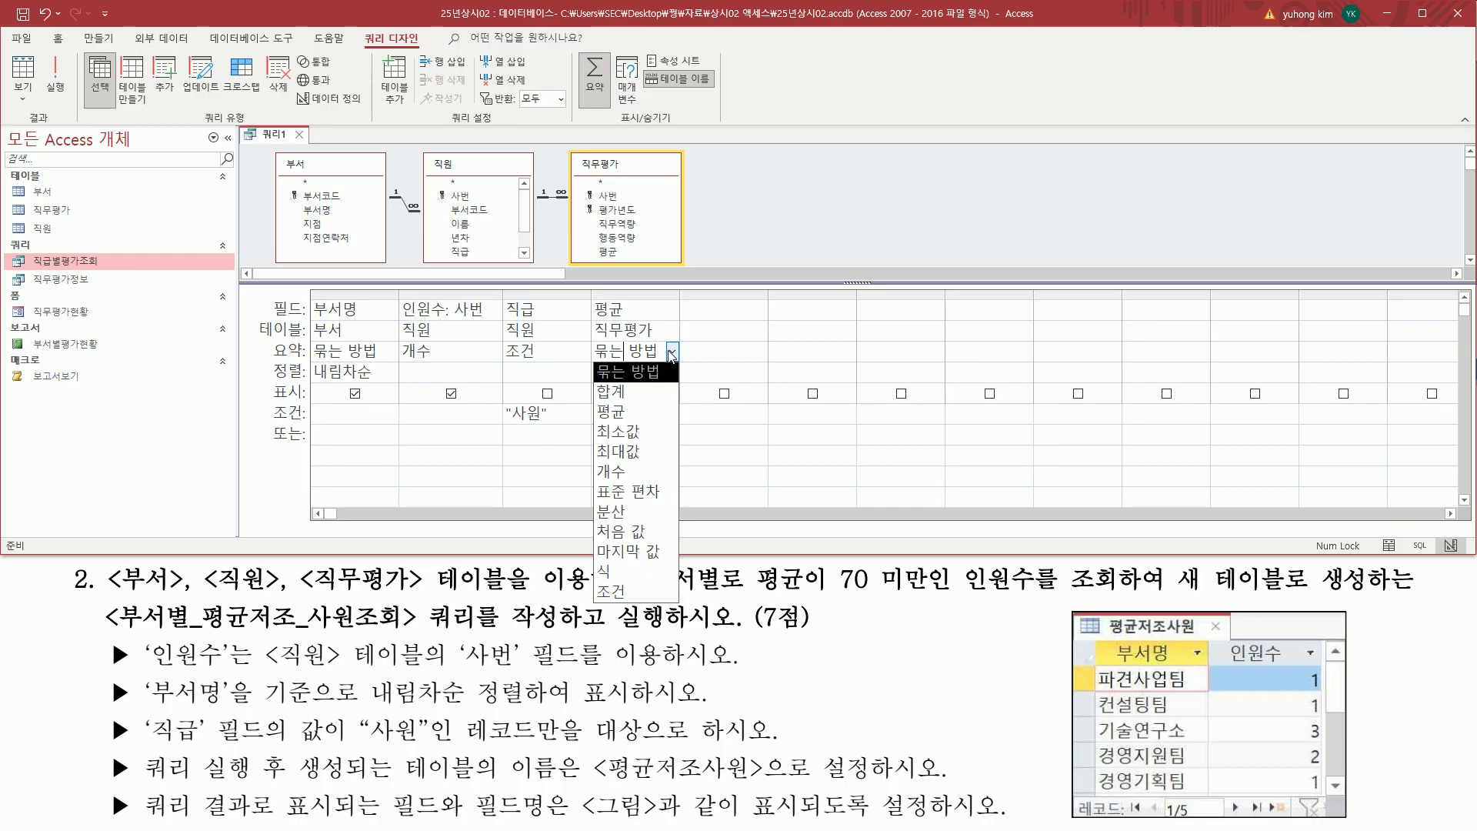
{"action": "left_click", "coordinate": [635, 593]}
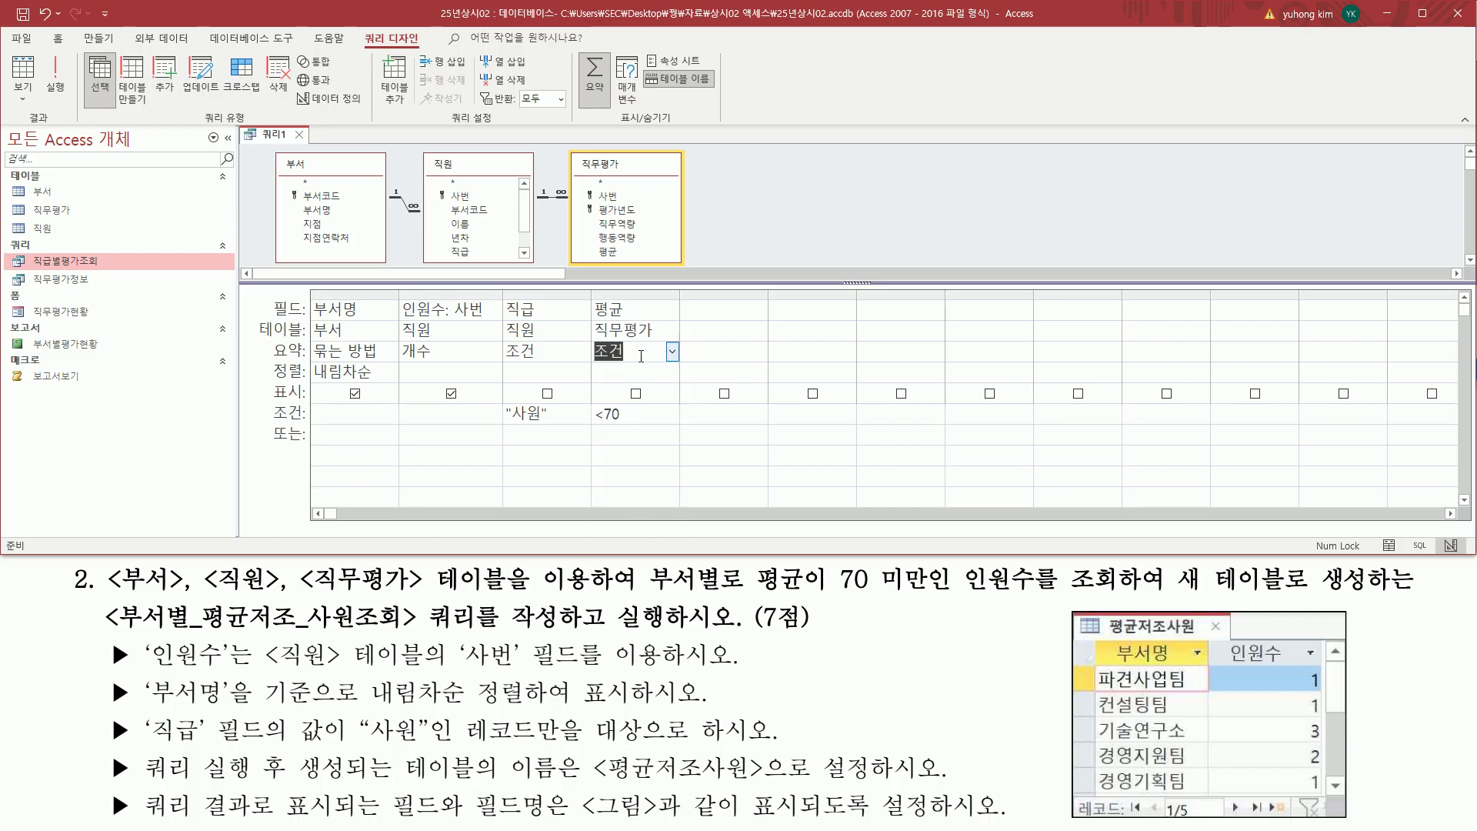
{"action": "left_click_drag", "start_coordinate": [625, 383], "coordinate": [652, 405]}
{"action": "left_click_drag", "start_coordinate": [263, 400], "coordinate": [305, 400]}
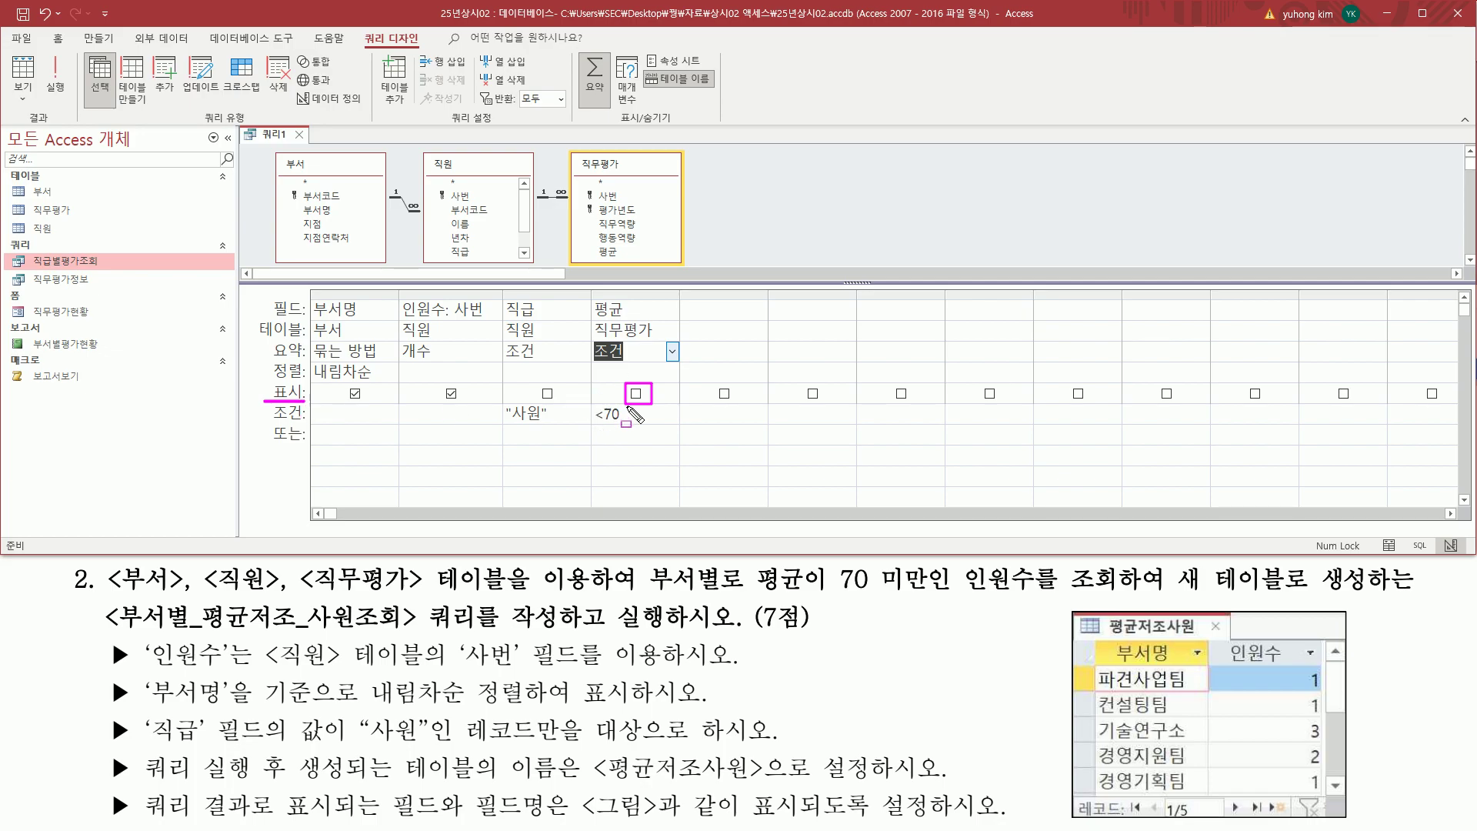
- Run the select query to preview its result records
{"action": "mouse_move", "coordinate": [103, 751]}
{"action": "left_mouse_down"}
{"action": "mouse_move", "coordinate": [137, 783]}
{"action": "mouse_move", "coordinate": [889, 785]}
{"action": "left_mouse_up"}
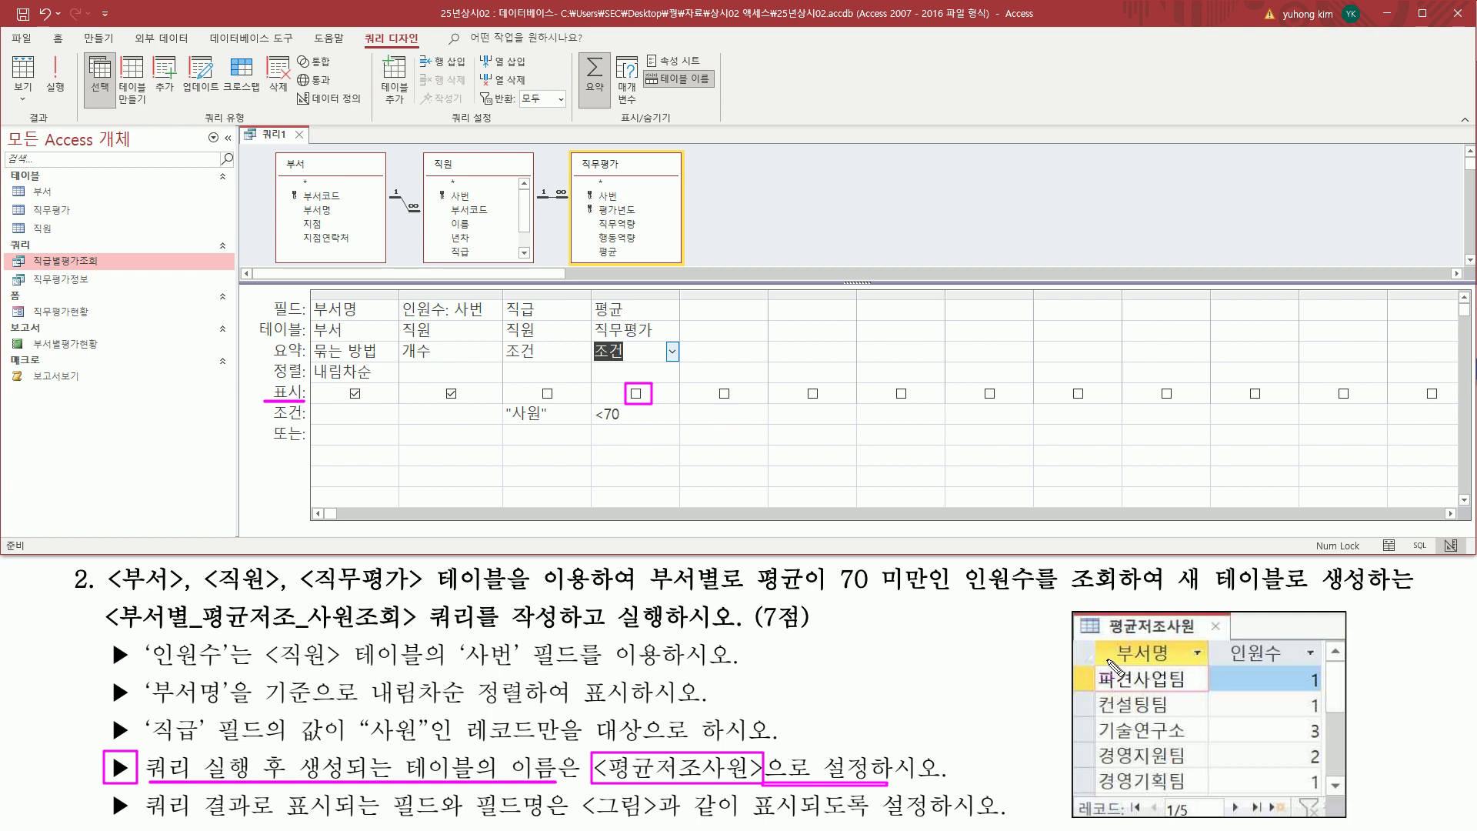
{"action": "key", "text": "Escape"}
{"action": "left_click", "coordinate": [783, 211]}
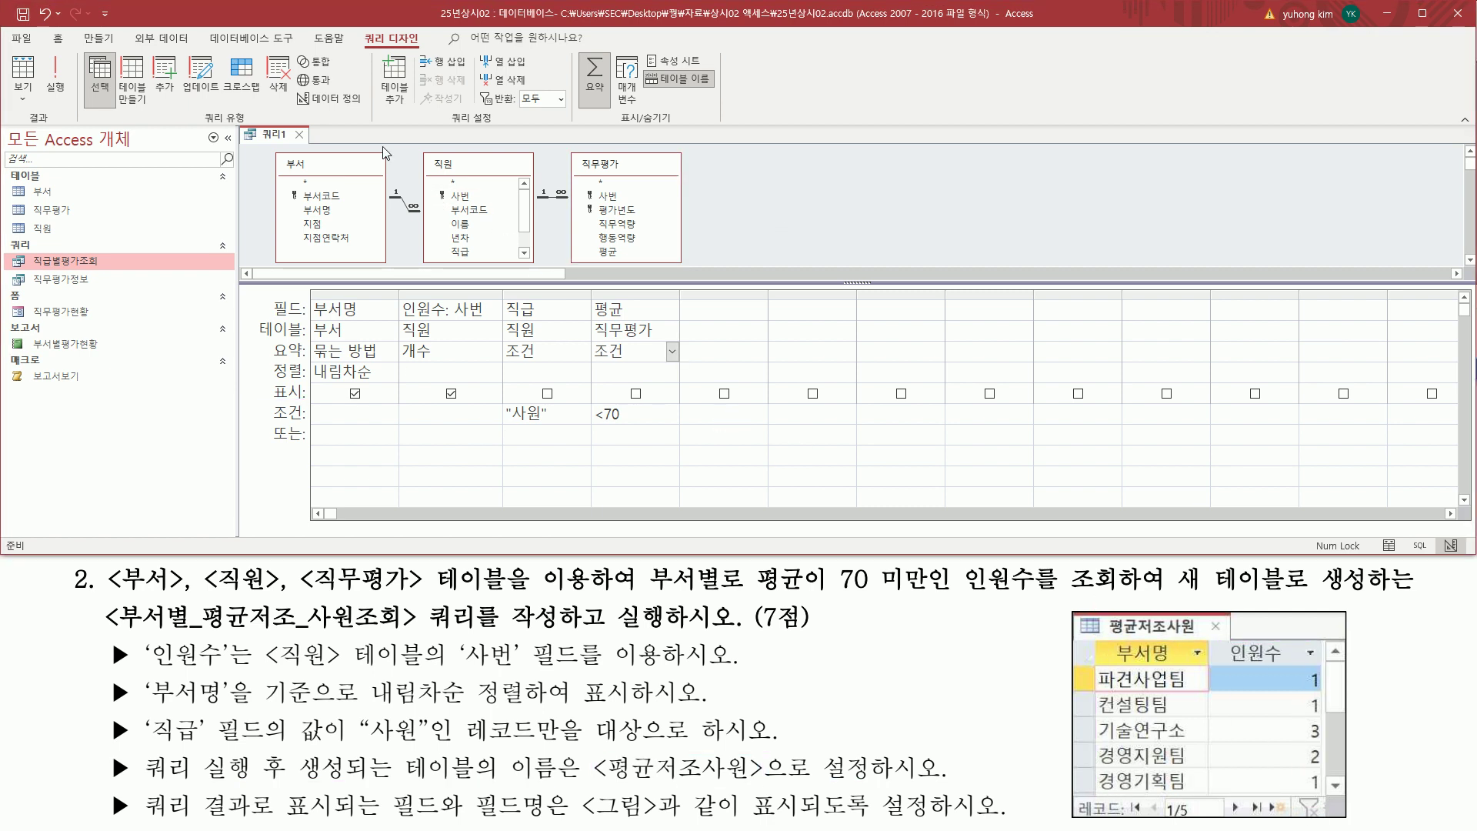
{"action": "left_click_drag", "start_coordinate": [355, 27], "coordinate": [428, 52]}
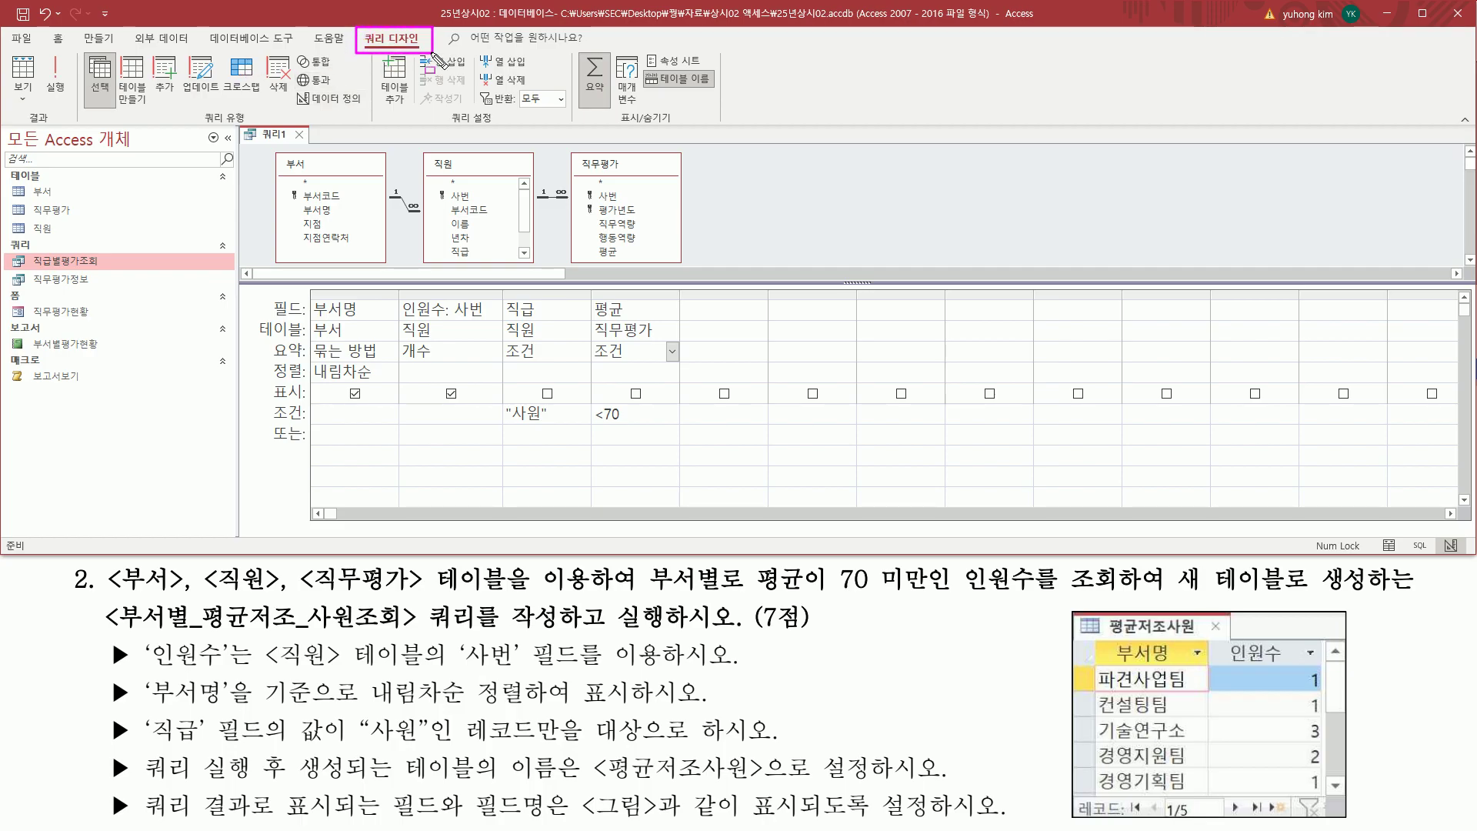
{"action": "left_click_drag", "start_coordinate": [38, 52], "coordinate": [72, 115]}
{"action": "key", "text": "Escape"}
{"action": "left_click", "coordinate": [60, 91]}
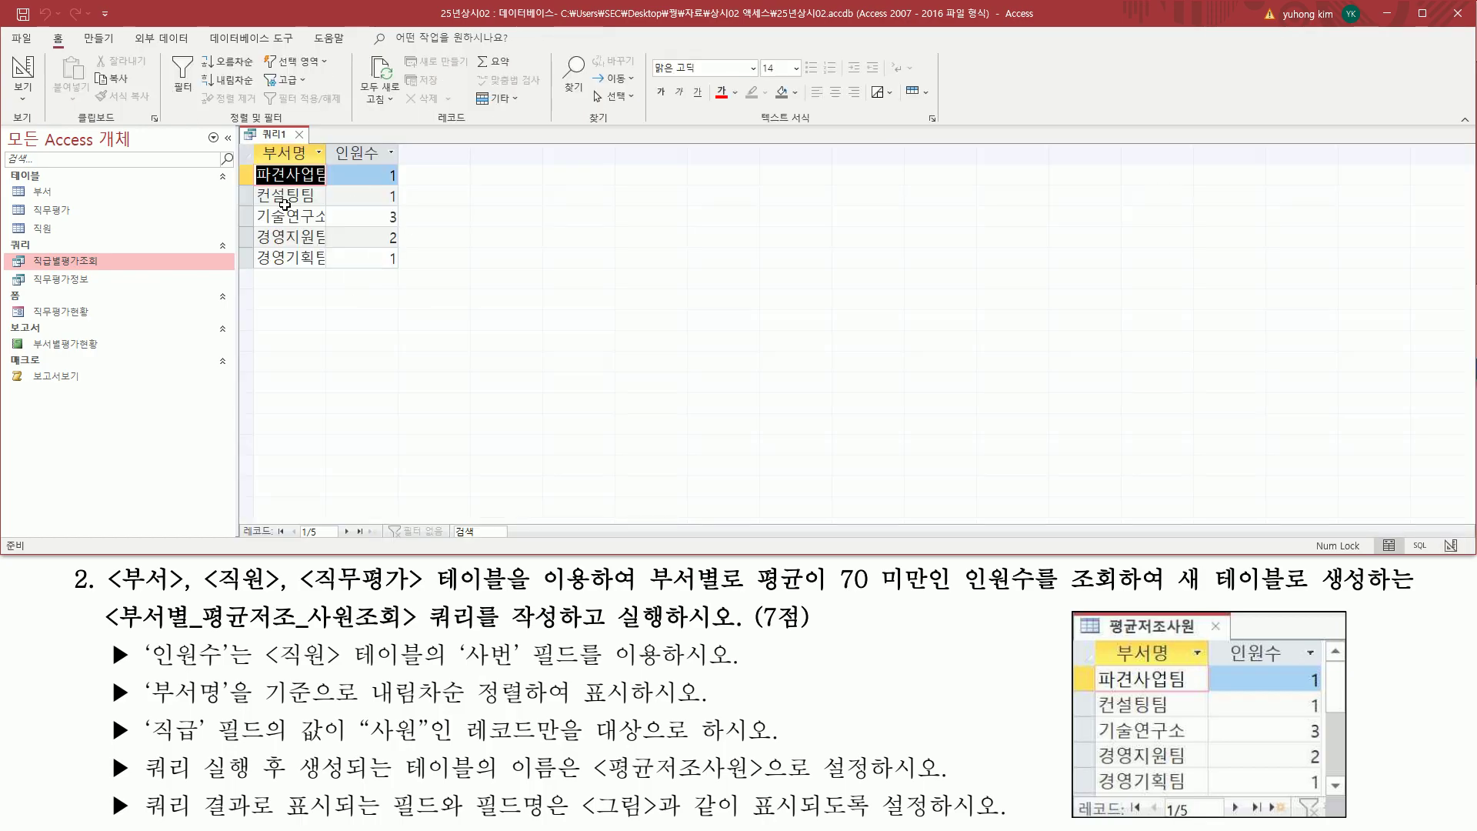
- Fit the width of the 부서명 column in the query results to its contents
{"action": "left_click_drag", "start_coordinate": [315, 163], "coordinate": [333, 277]}
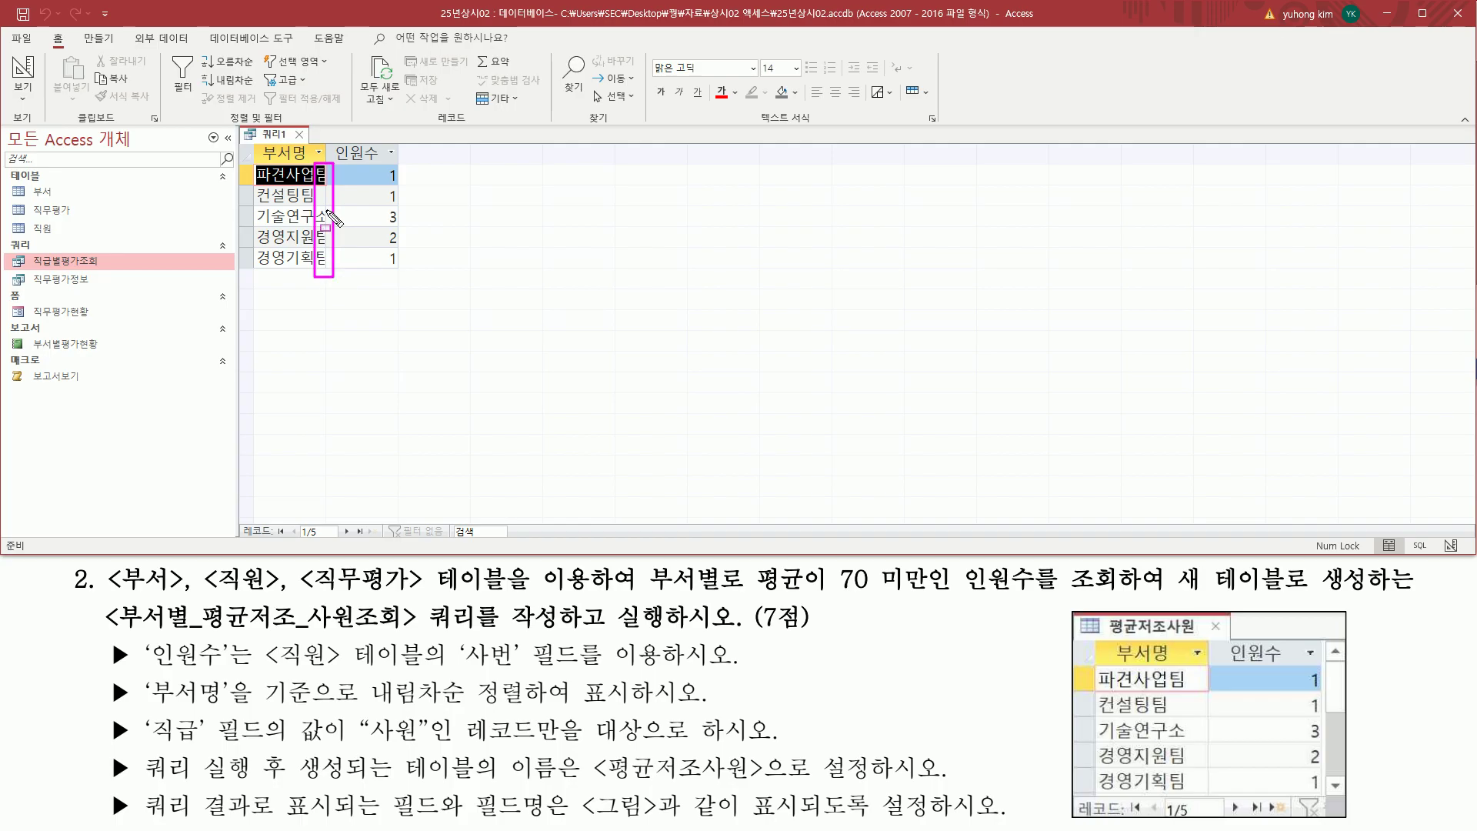
{"action": "key", "text": "Escape"}
{"action": "left_click_drag", "start_coordinate": [327, 136], "coordinate": [327, 163]}
{"action": "key", "text": "Escape"}
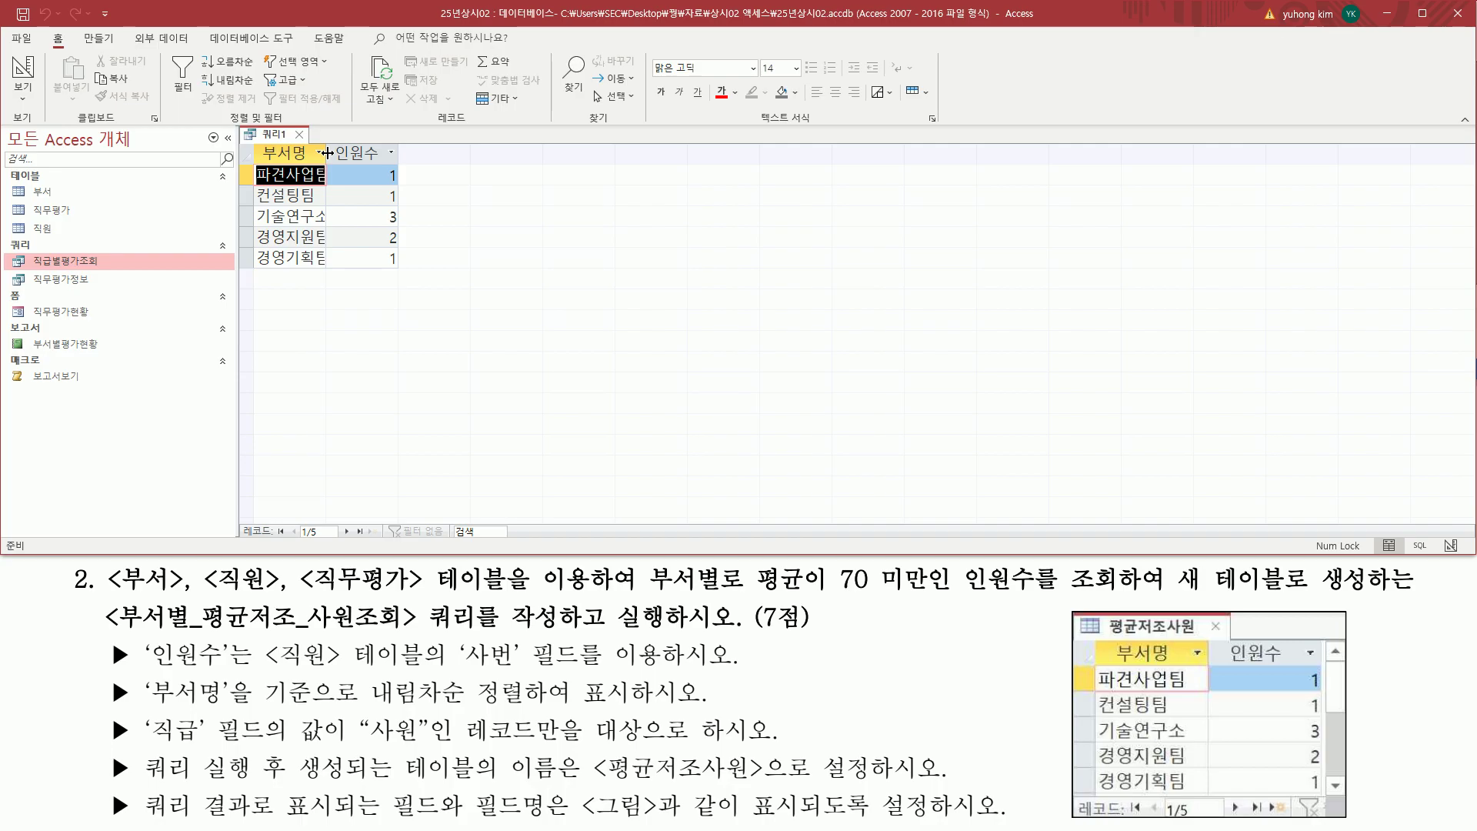
{"action": "double_click", "coordinate": [327, 152]}
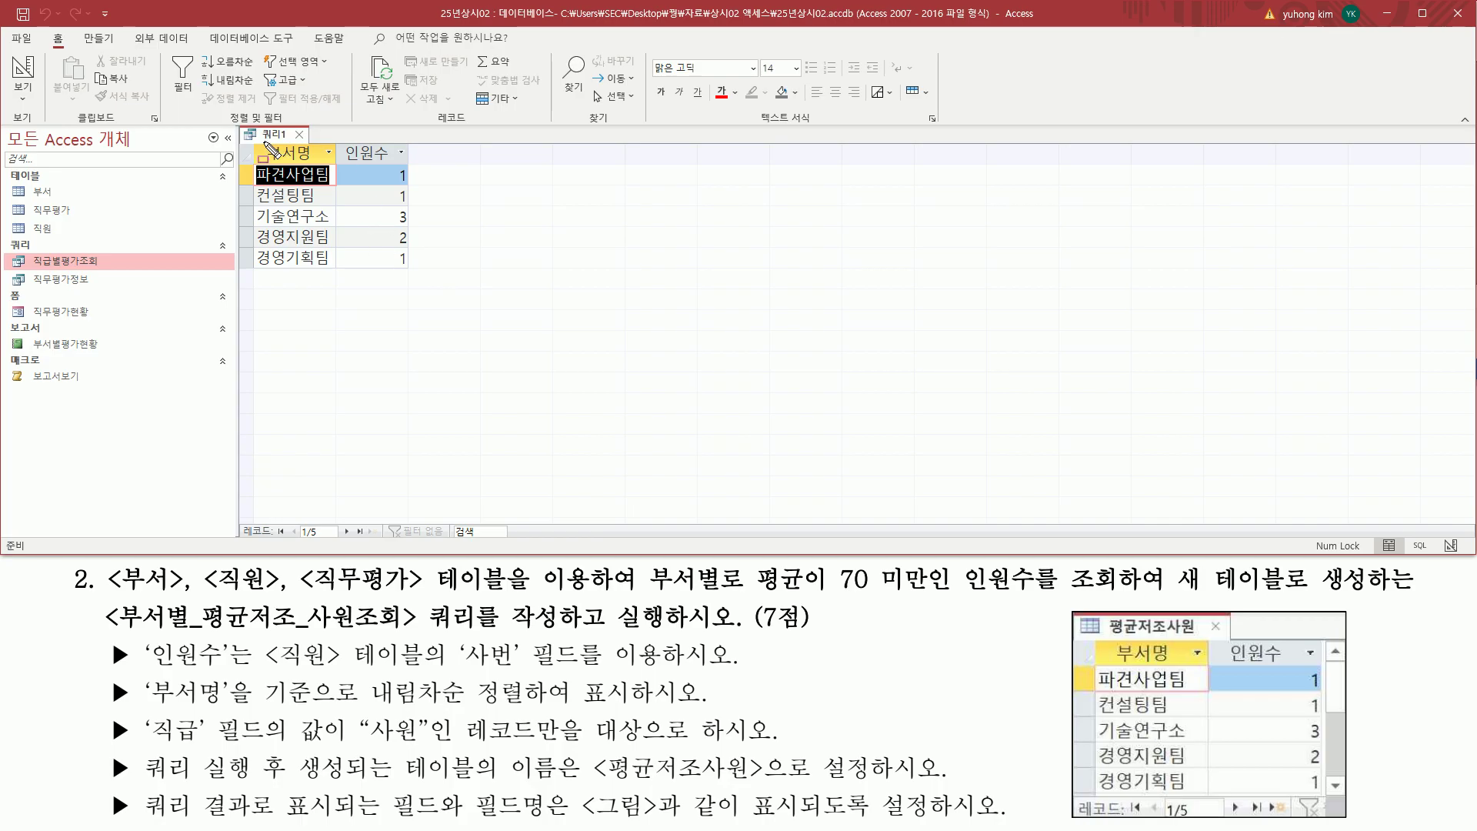
- Compare the field names, department names, 인원수 values and record count of the query results with the sample figure
{"action": "mouse_move", "coordinate": [264, 141]}
{"action": "left_mouse_down"}
{"action": "mouse_move", "coordinate": [306, 164]}
{"action": "mouse_move", "coordinate": [408, 164]}
{"action": "left_mouse_up"}
{"action": "left_click_drag", "start_coordinate": [1098, 640], "coordinate": [1299, 662]}
{"action": "mouse_move", "coordinate": [257, 166]}
{"action": "left_mouse_down"}
{"action": "mouse_move", "coordinate": [278, 185]}
{"action": "mouse_move", "coordinate": [332, 187]}
{"action": "mouse_move", "coordinate": [277, 196]}
{"action": "mouse_move", "coordinate": [327, 206]}
{"action": "mouse_move", "coordinate": [335, 269]}
{"action": "left_mouse_up"}
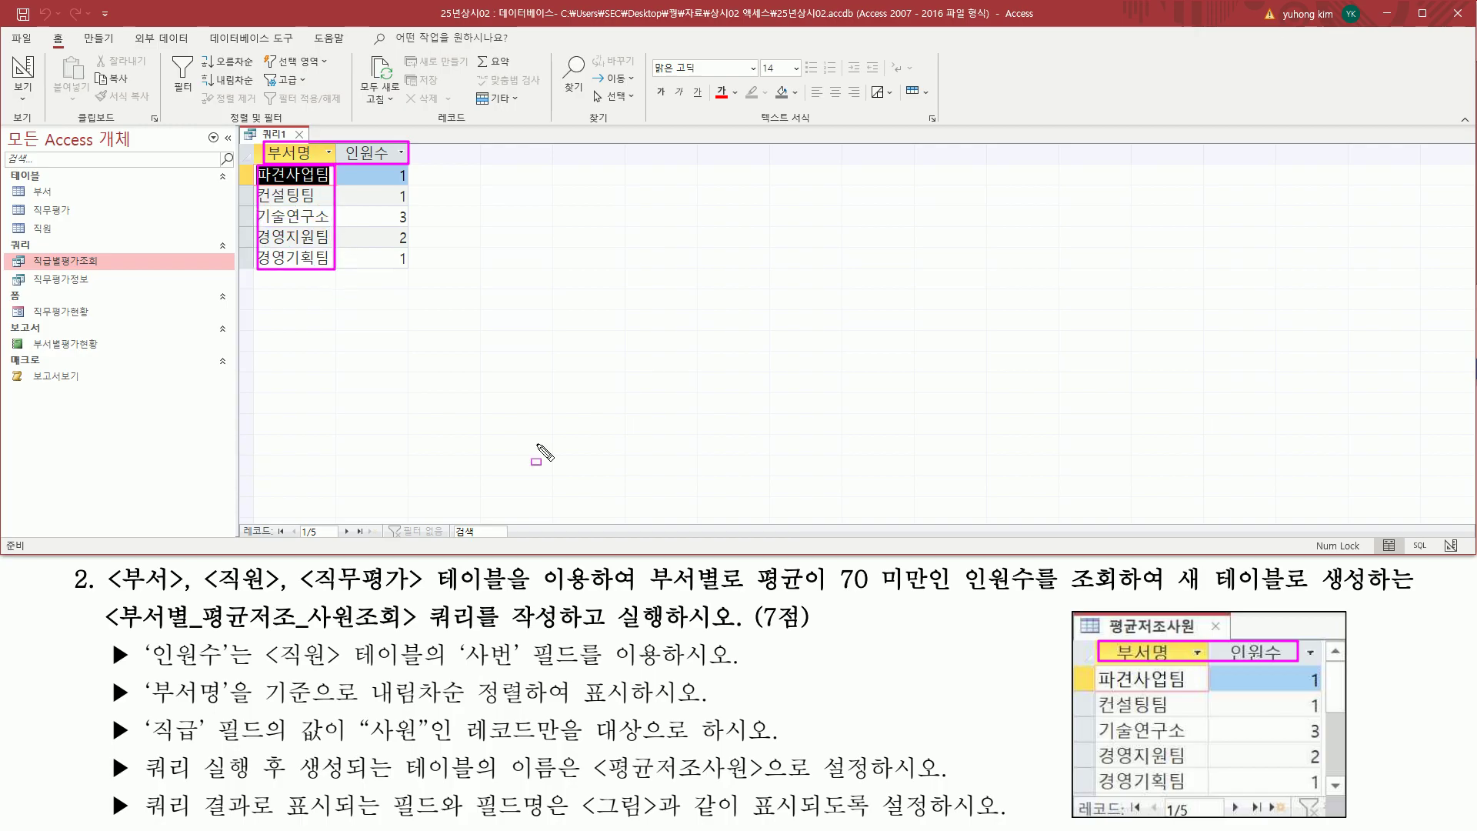
{"action": "left_click_drag", "start_coordinate": [1097, 666], "coordinate": [1198, 793]}
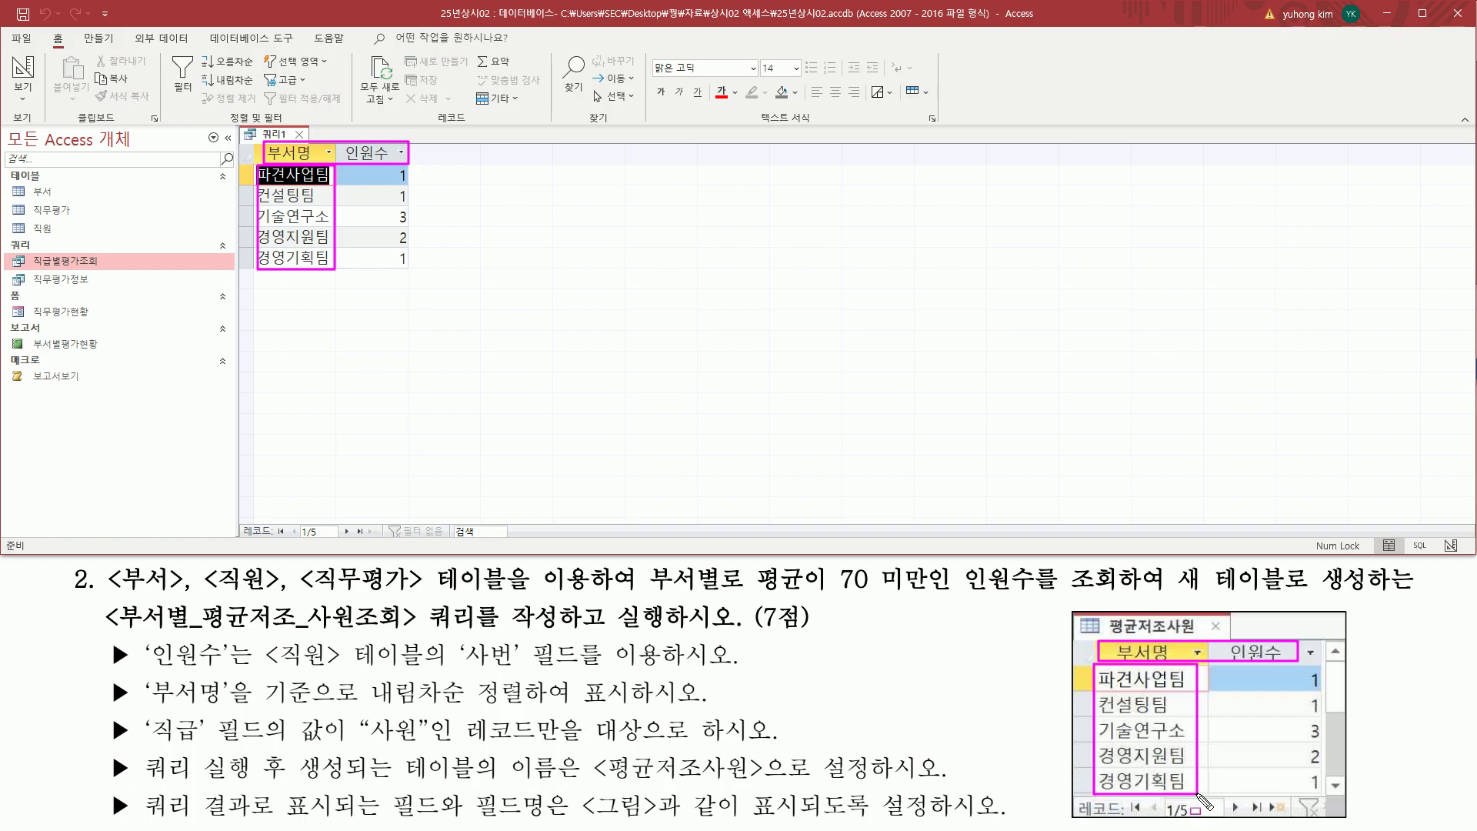
{"action": "mouse_move", "coordinate": [379, 165]}
{"action": "left_mouse_down"}
{"action": "mouse_move", "coordinate": [414, 206]}
{"action": "mouse_move", "coordinate": [416, 269]}
{"action": "left_mouse_up"}
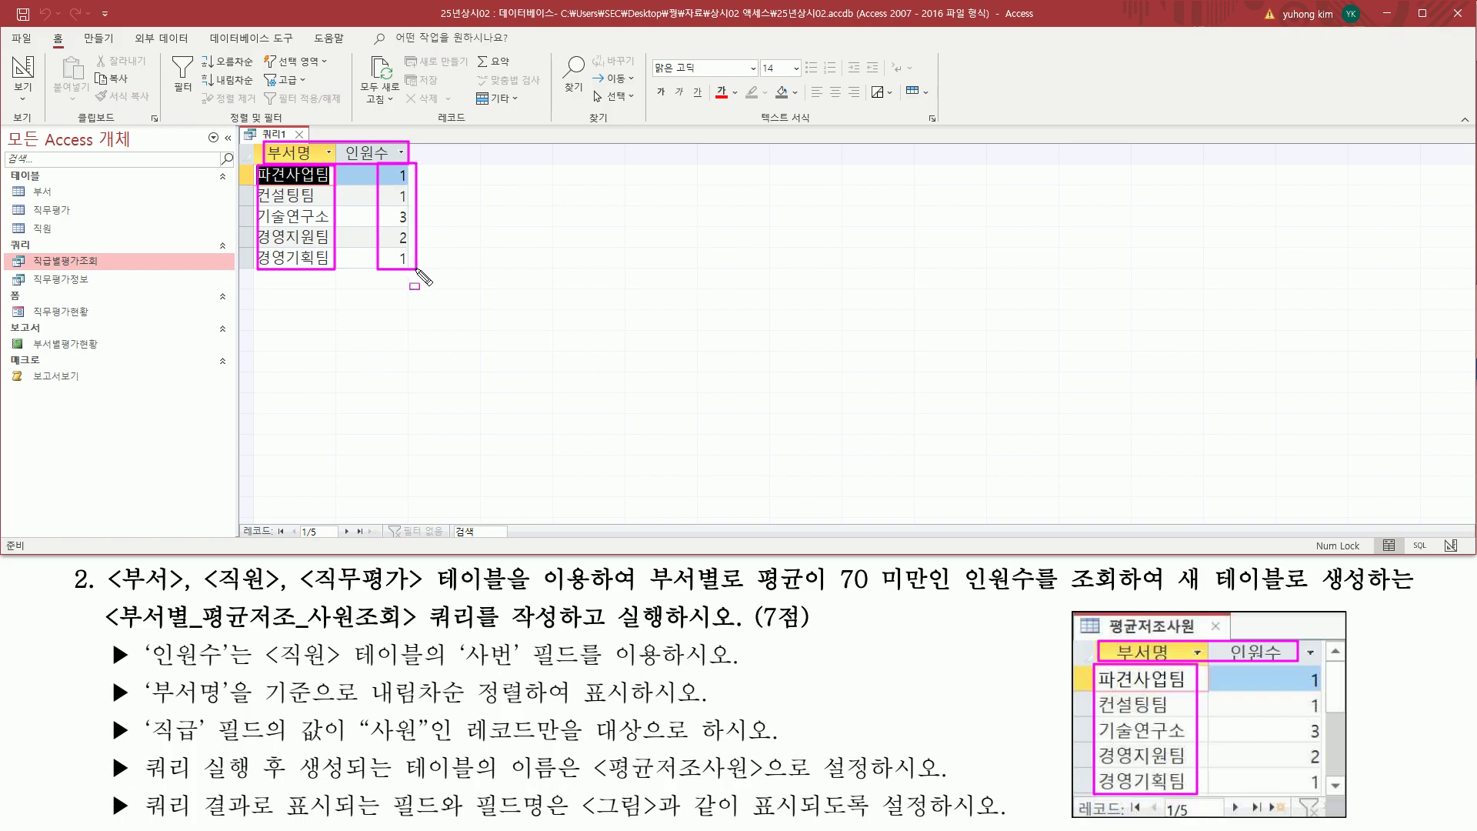
{"action": "left_click_drag", "start_coordinate": [1287, 665], "coordinate": [1333, 791]}
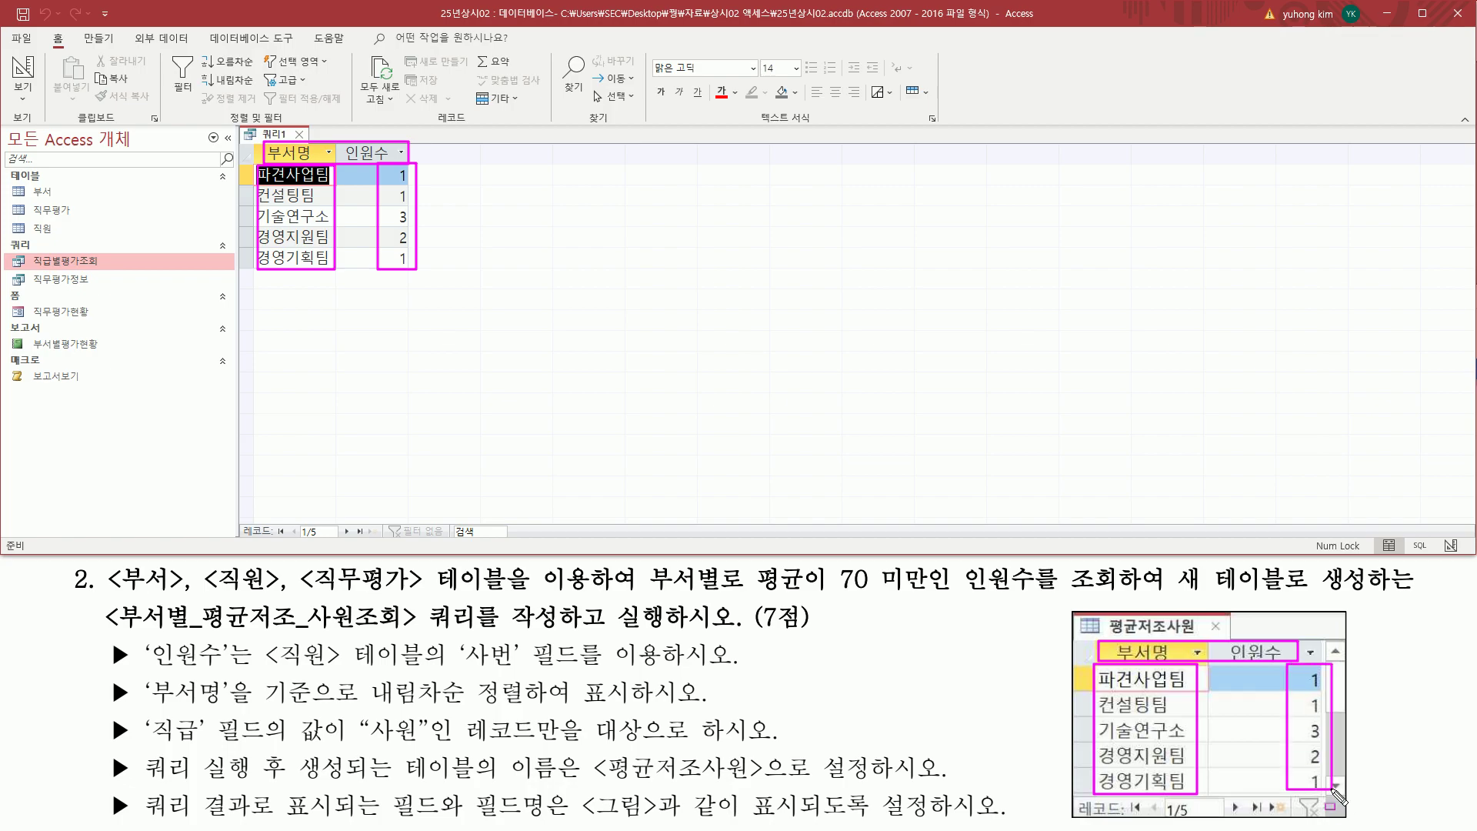
{"action": "left_click_drag", "start_coordinate": [1096, 819], "coordinate": [1236, 821]}
{"action": "left_click_drag", "start_coordinate": [239, 520], "coordinate": [365, 541]}
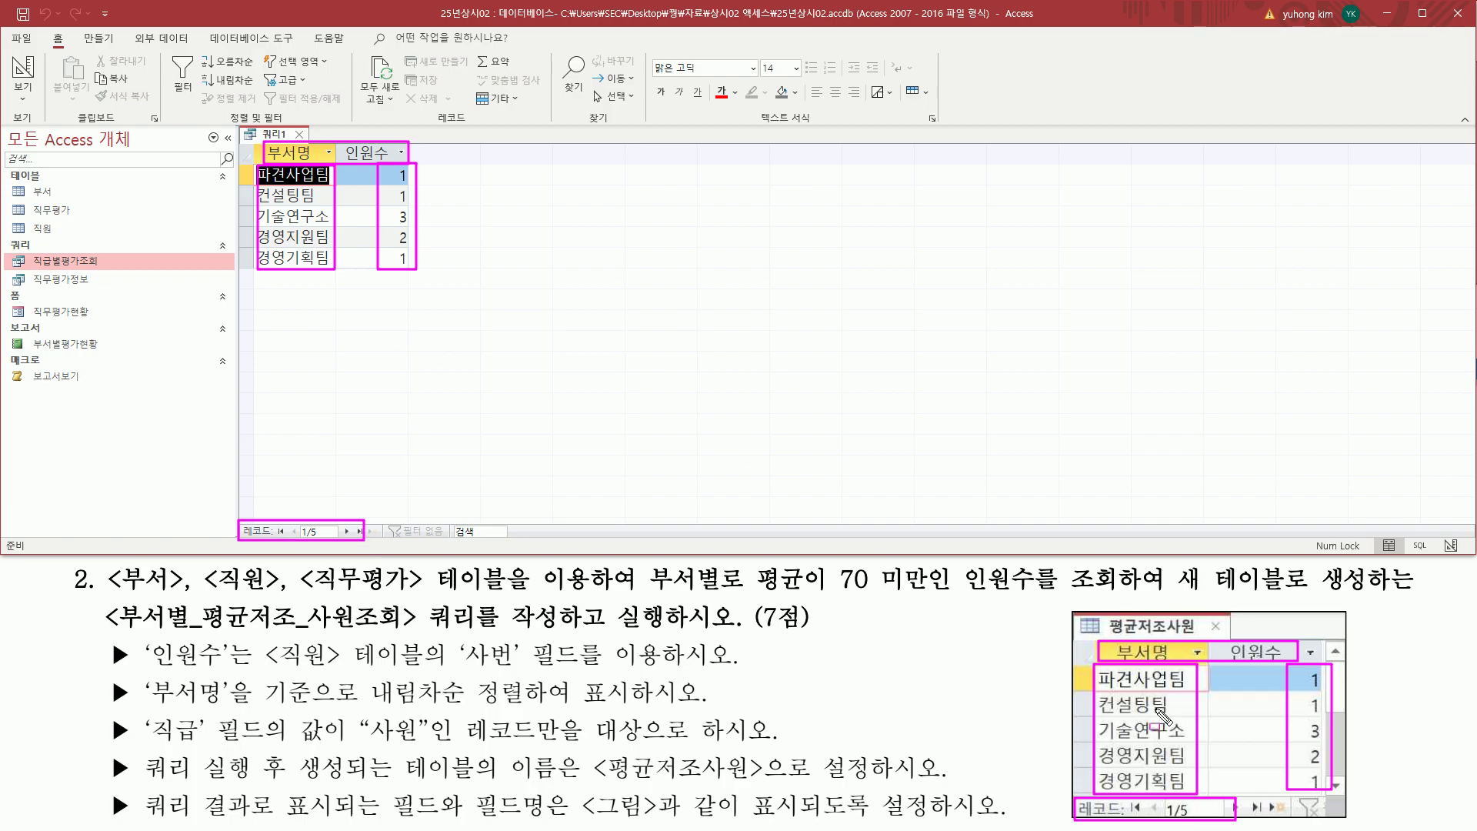
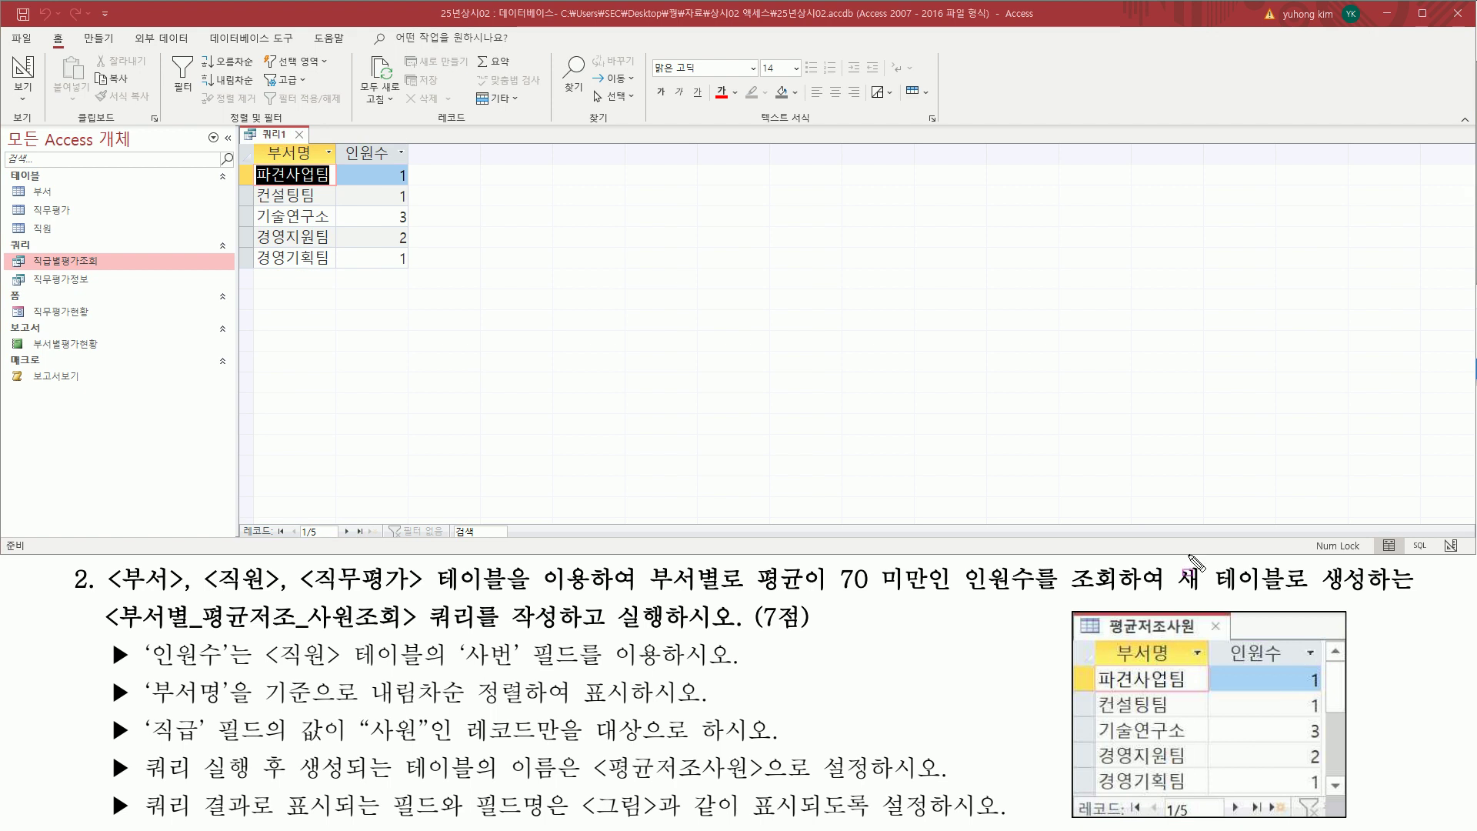
- Return the previewed query to Design view
{"action": "left_click_drag", "start_coordinate": [1170, 594], "coordinate": [1391, 596]}
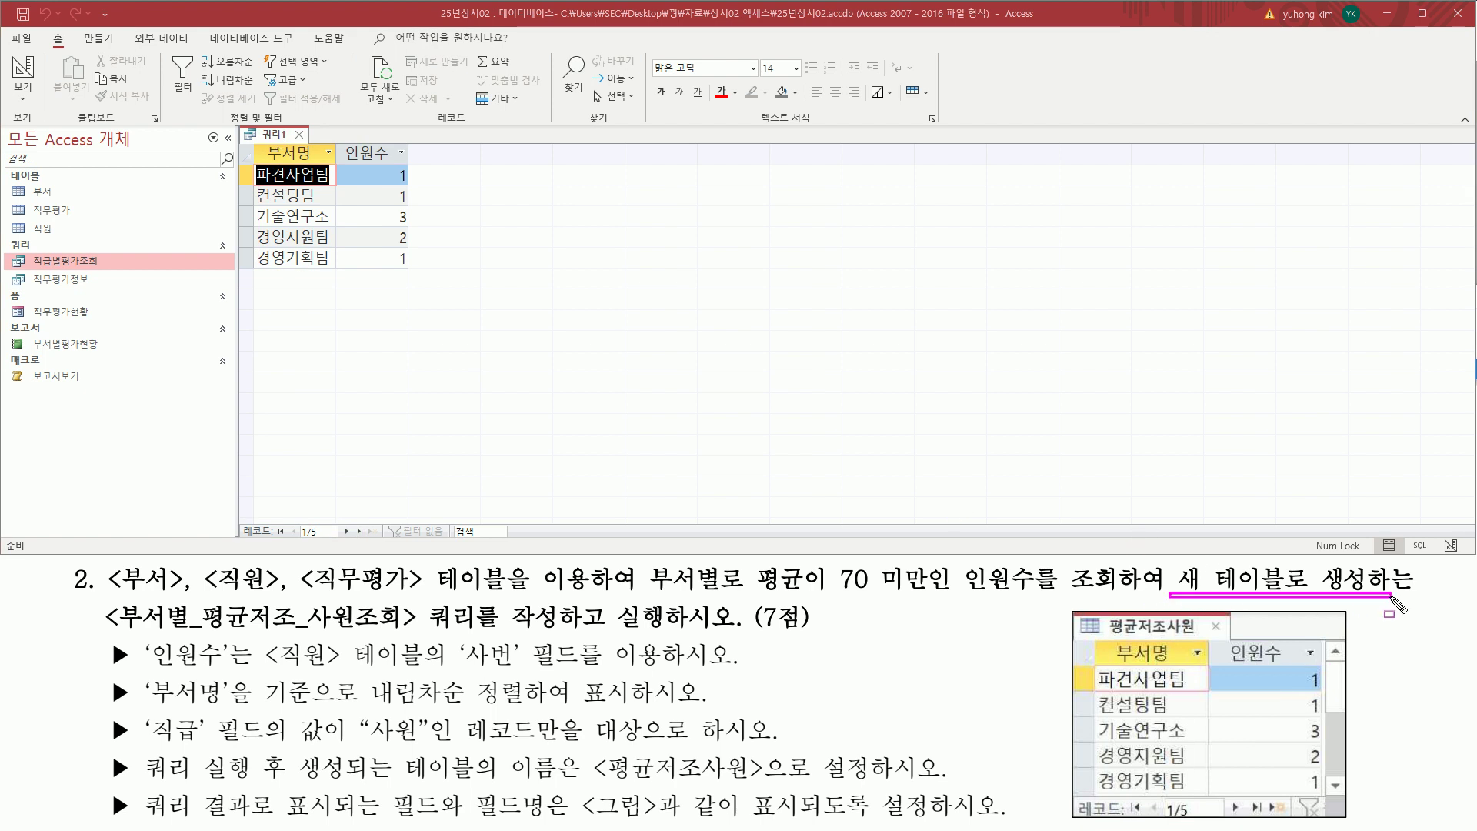
{"action": "left_click", "coordinate": [269, 138]}
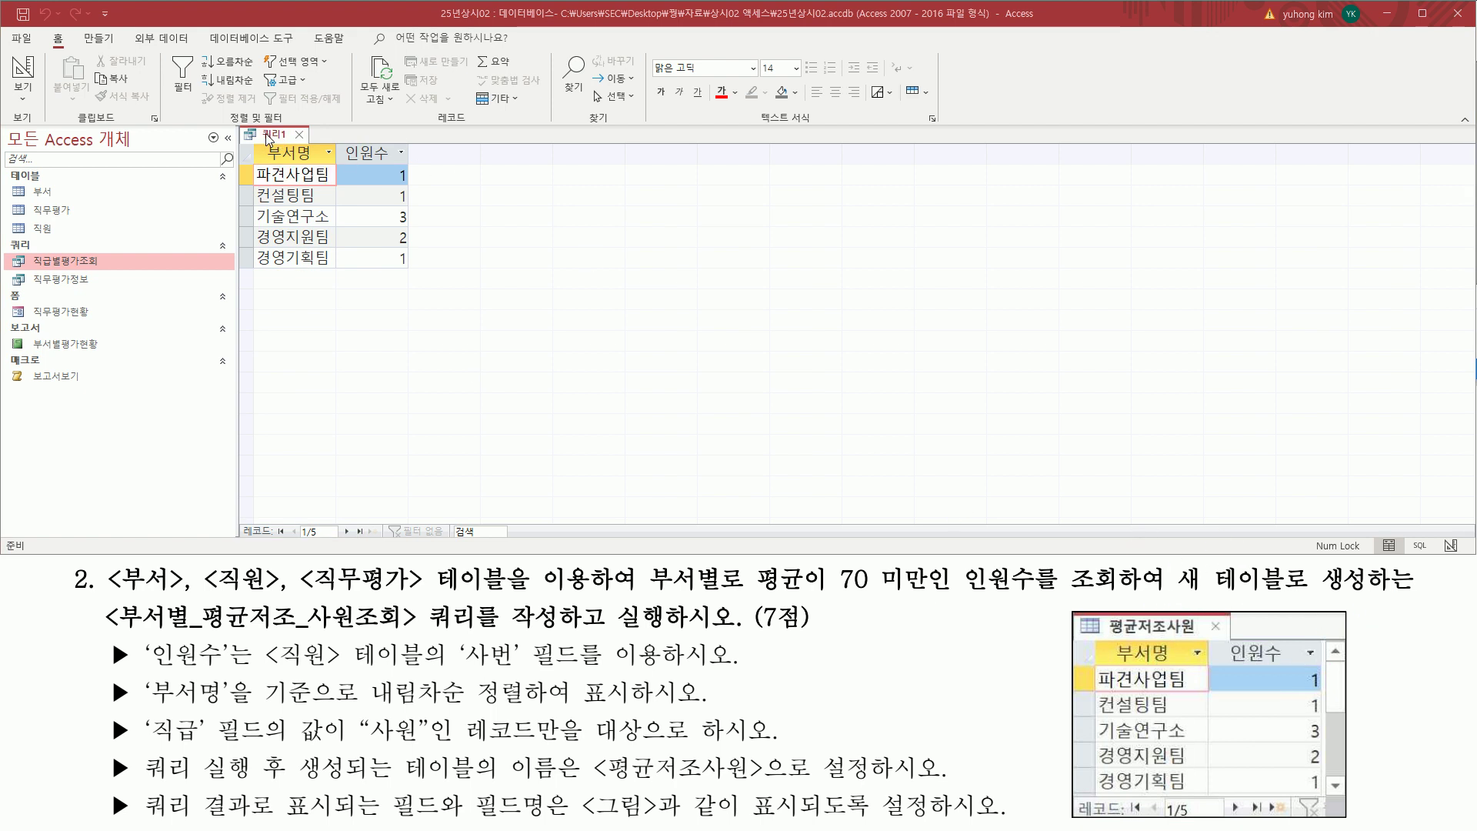
{"action": "right_click", "coordinate": [269, 138]}
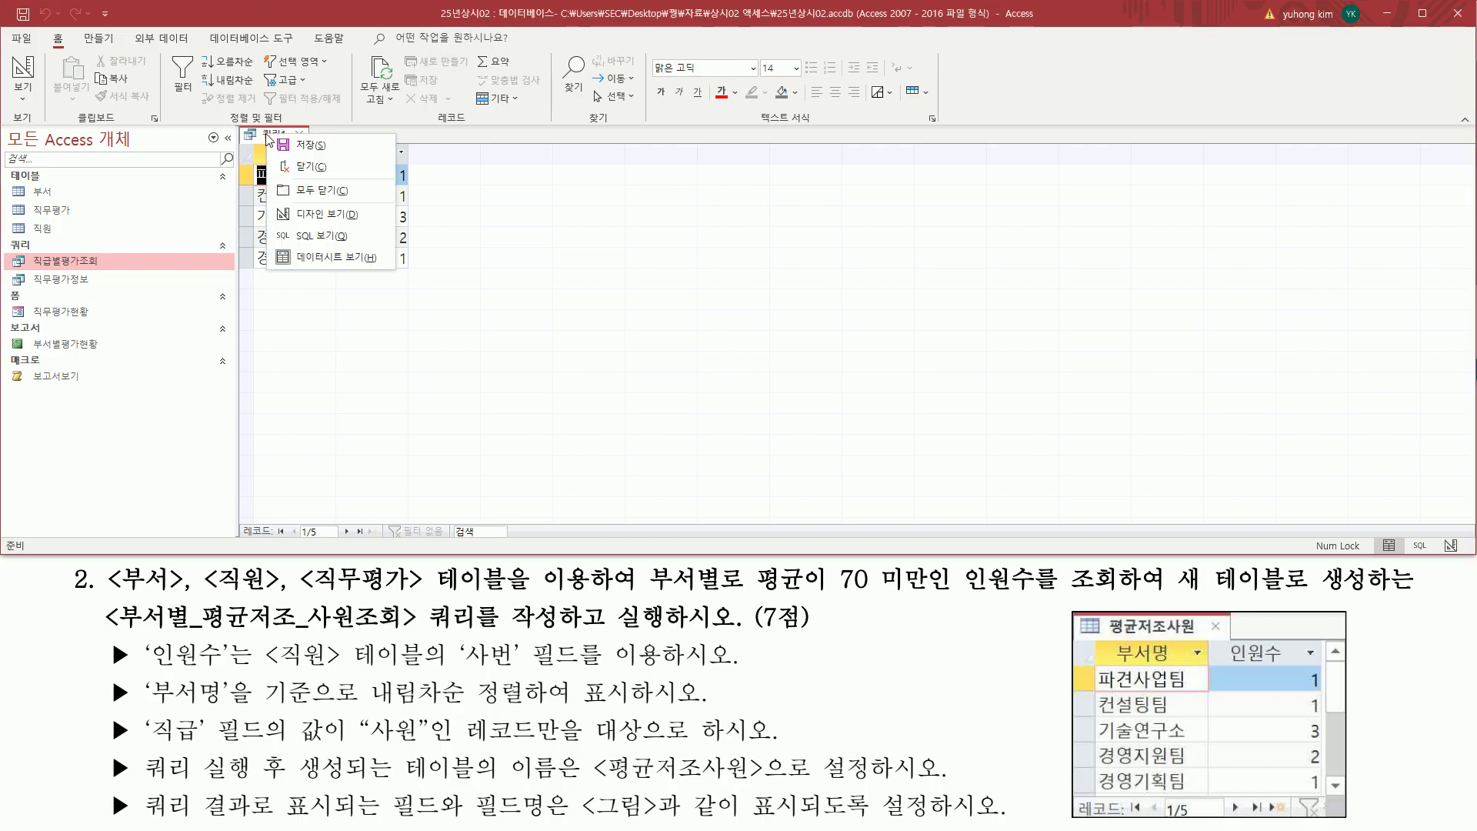
{"action": "left_click", "coordinate": [313, 213]}
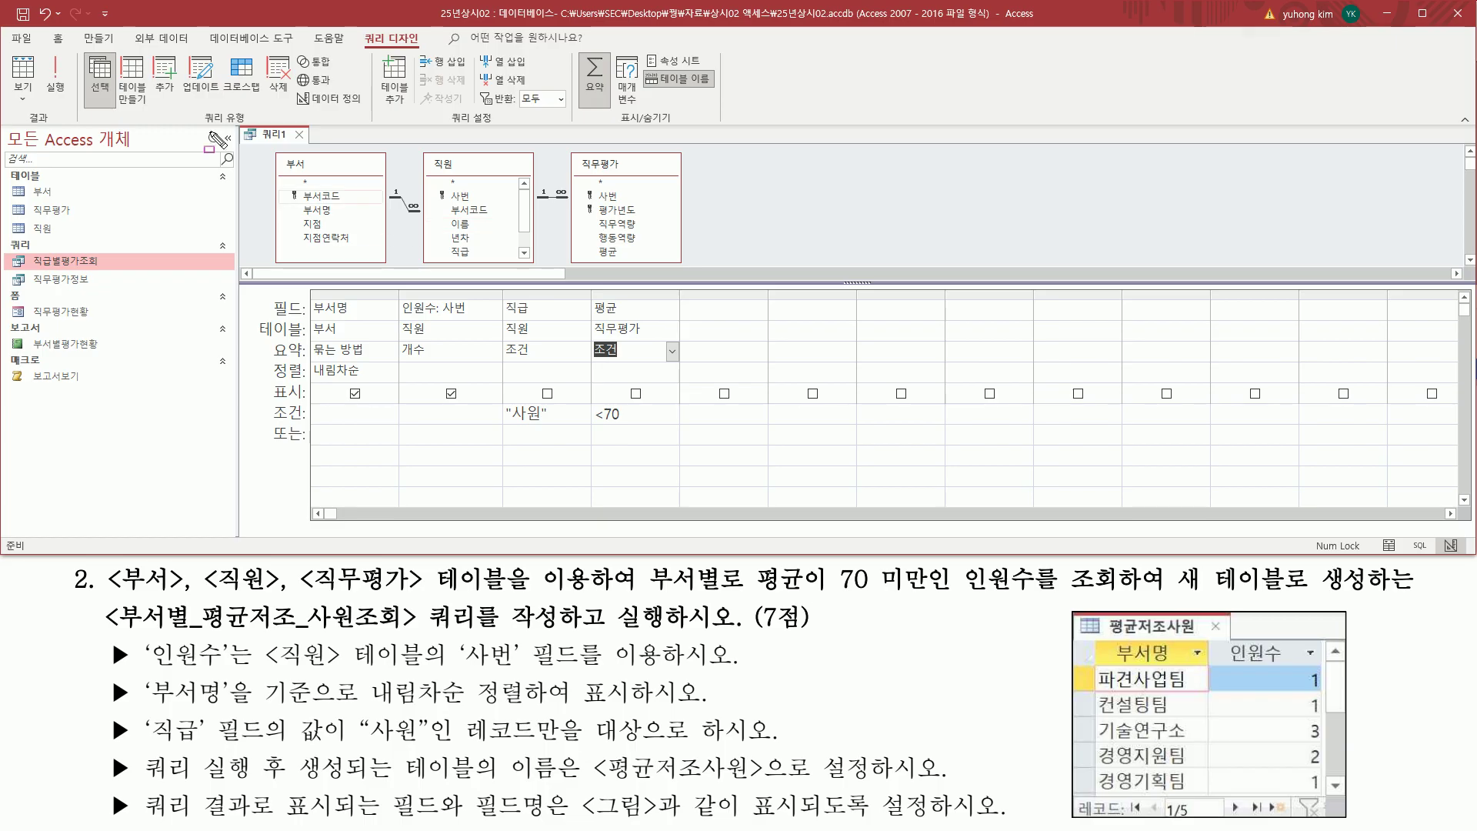
- Change the query type from a select query to a make-table query
{"action": "left_click_drag", "start_coordinate": [194, 125], "coordinate": [259, 110]}
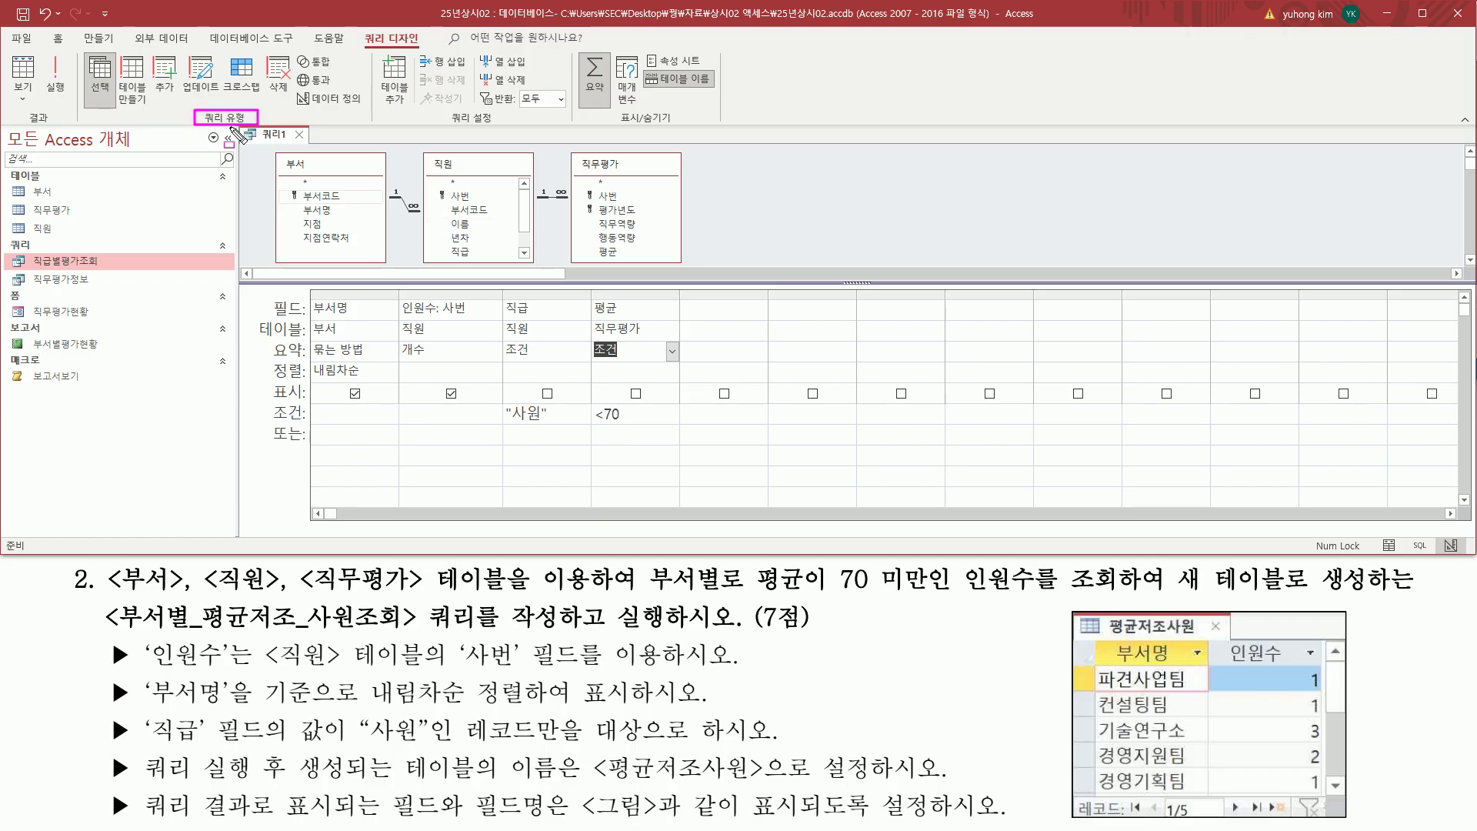
{"action": "left_click_drag", "start_coordinate": [1175, 589], "coordinate": [1362, 589]}
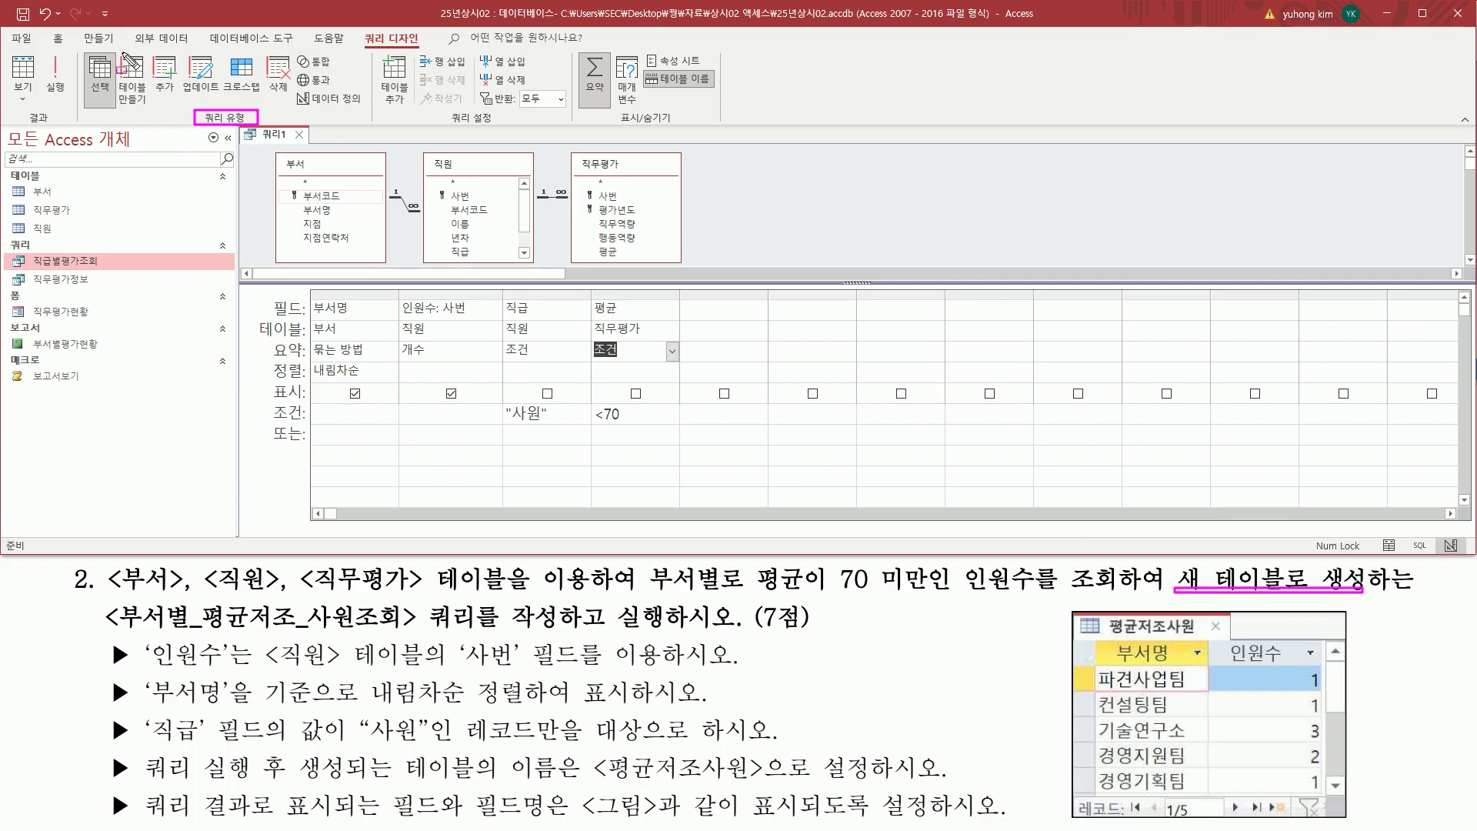
{"action": "left_click_drag", "start_coordinate": [121, 50], "coordinate": [148, 112]}
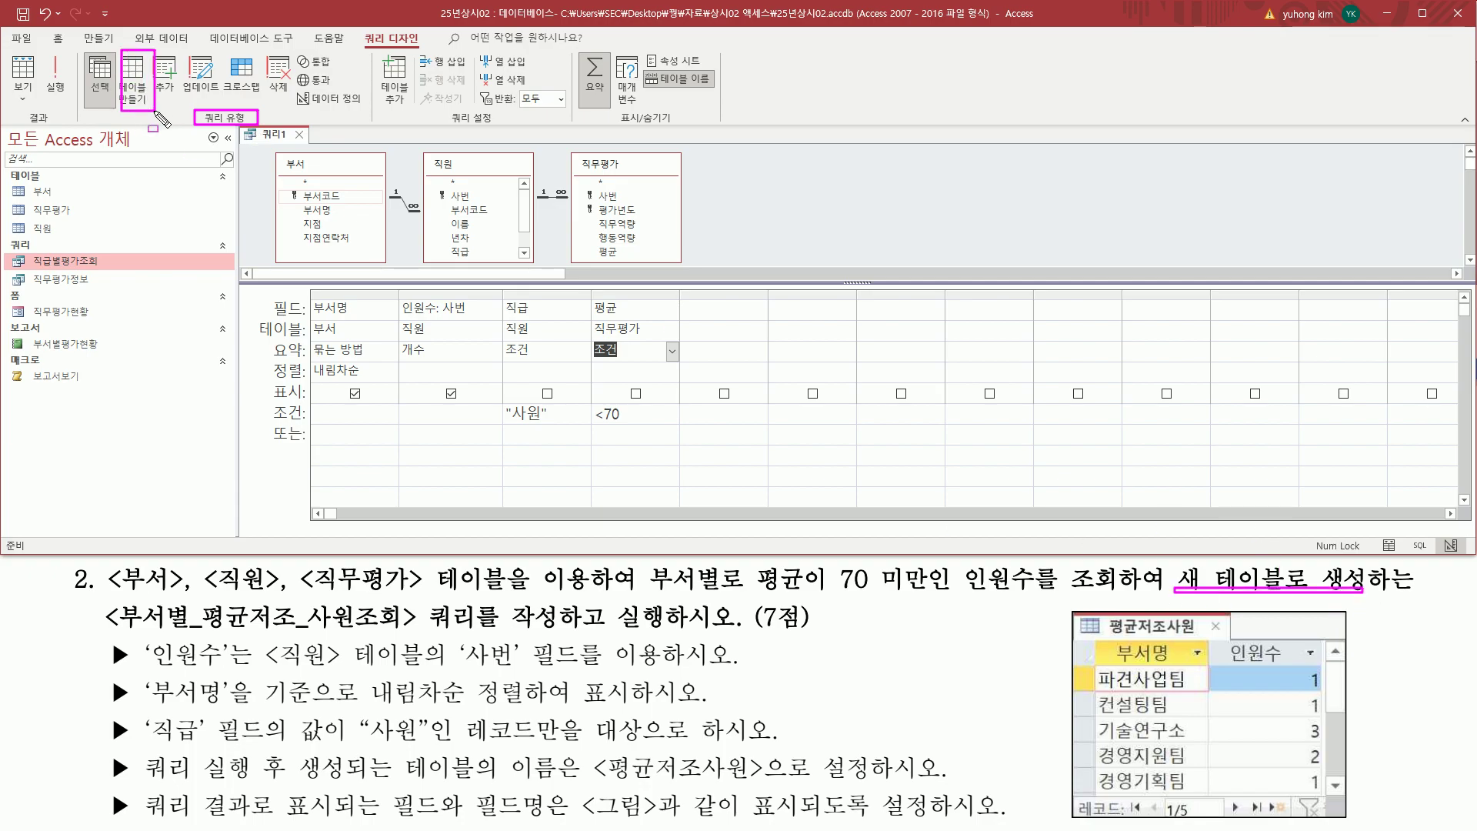
{"action": "left_click", "coordinate": [133, 81]}
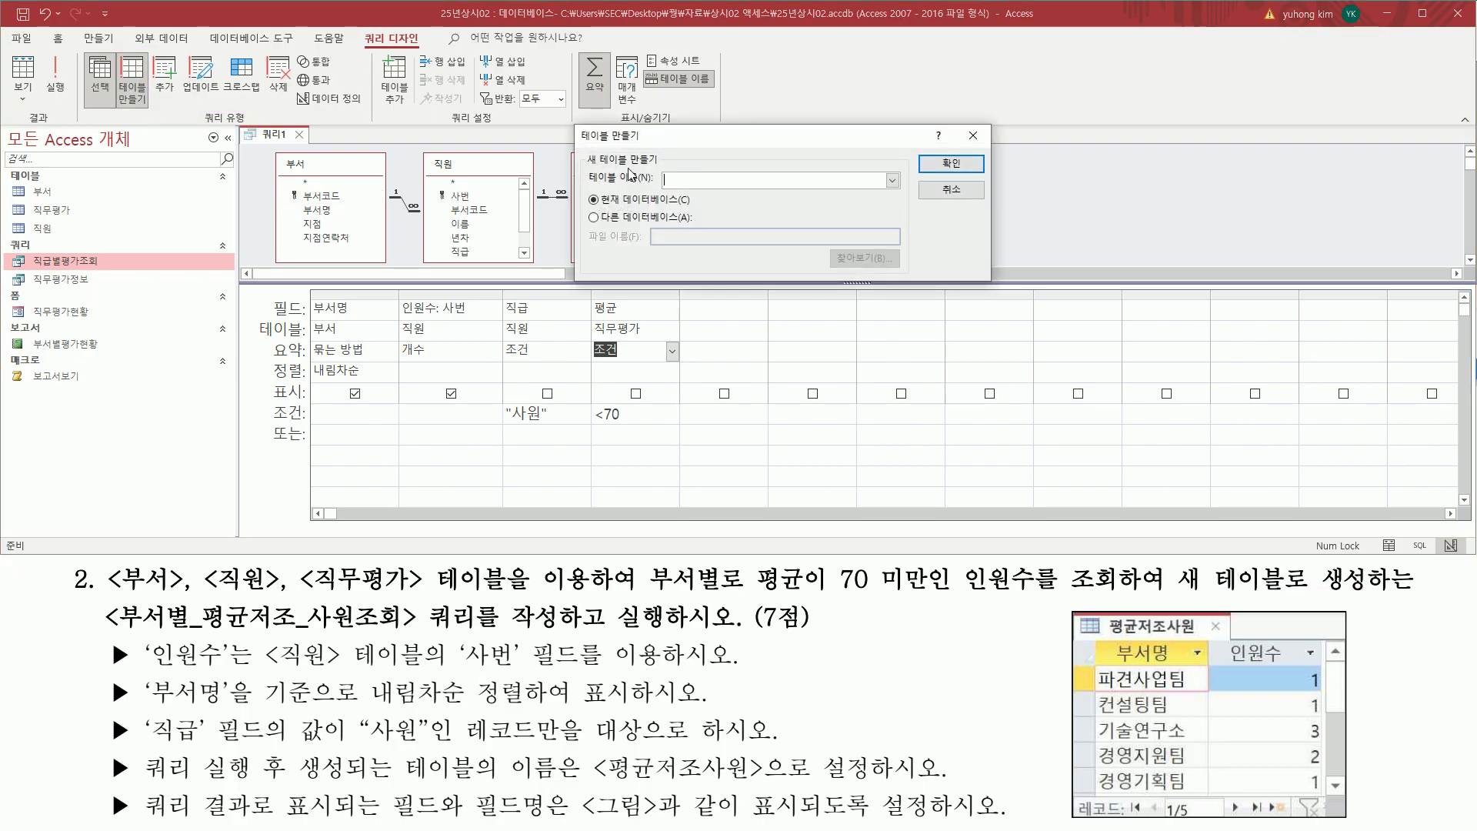
- Name the new table that the make-table query produces 평균저조사원
{"action": "left_click_drag", "start_coordinate": [576, 128], "coordinate": [651, 145]}
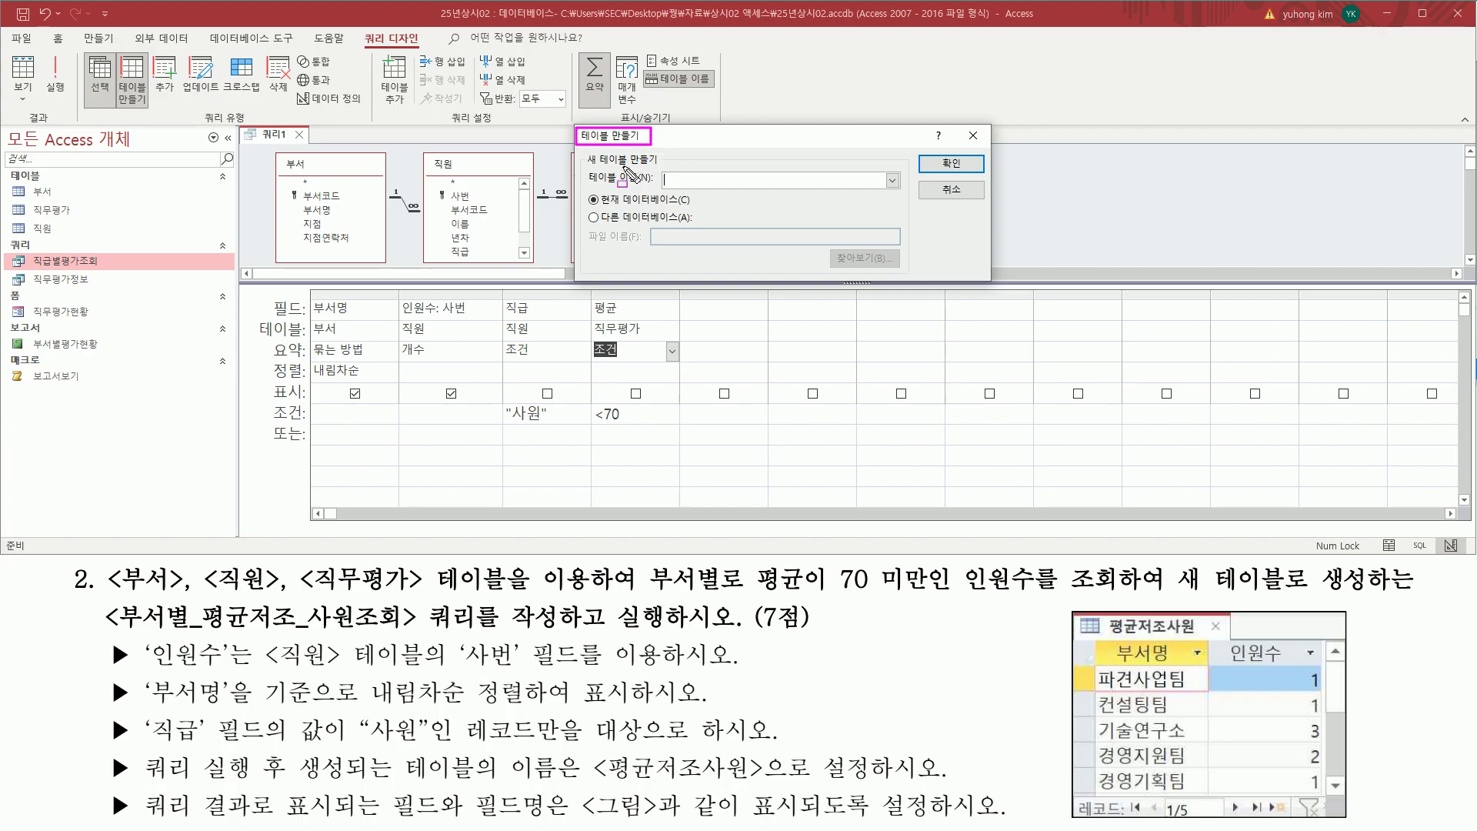
{"action": "mouse_move", "coordinate": [588, 164]}
{"action": "left_mouse_down"}
{"action": "mouse_move", "coordinate": [659, 164]}
{"action": "mouse_move", "coordinate": [683, 193]}
{"action": "mouse_move", "coordinate": [722, 186]}
{"action": "left_mouse_up"}
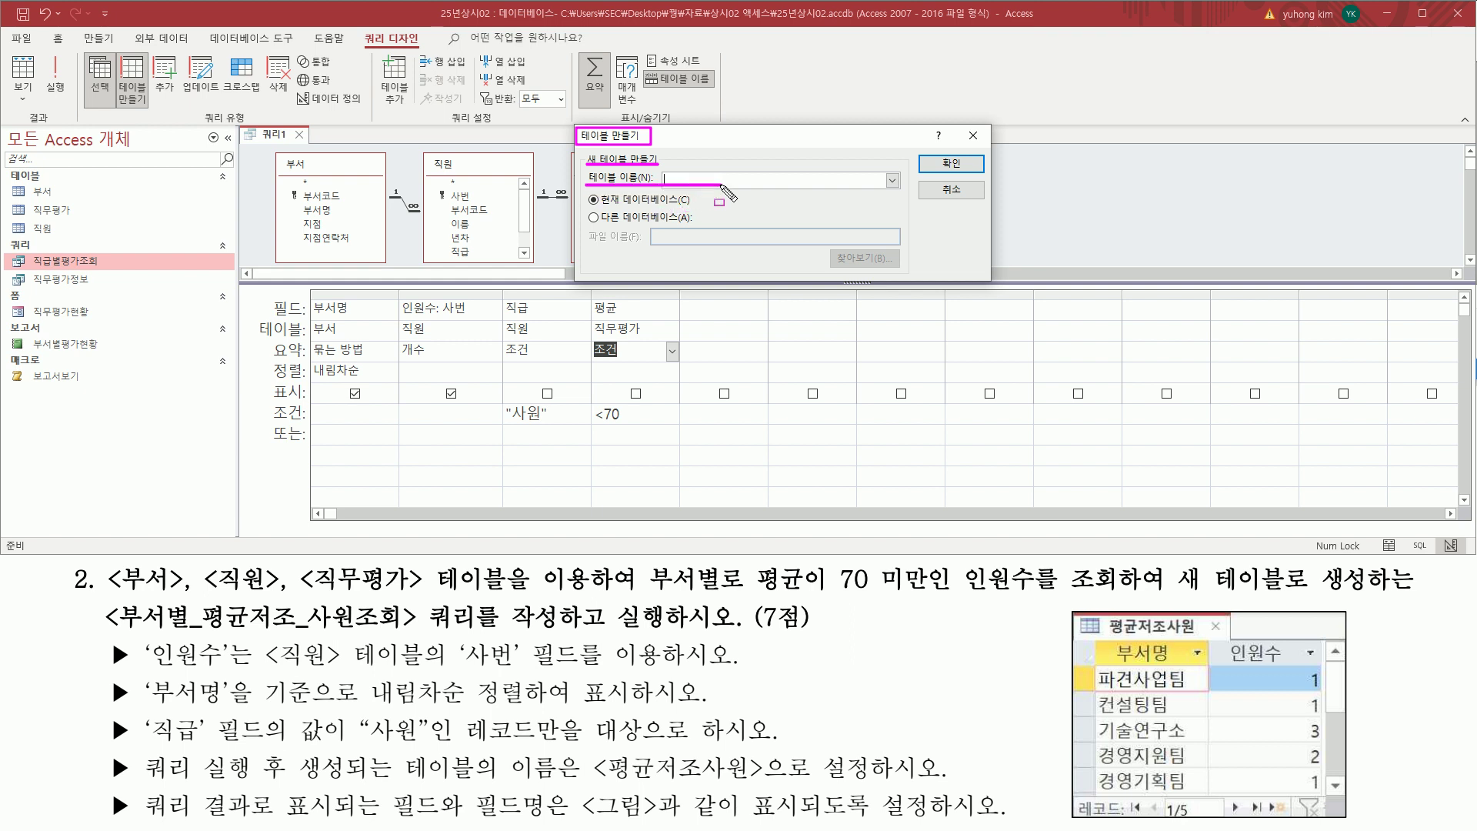
{"action": "key", "text": "Escape"}
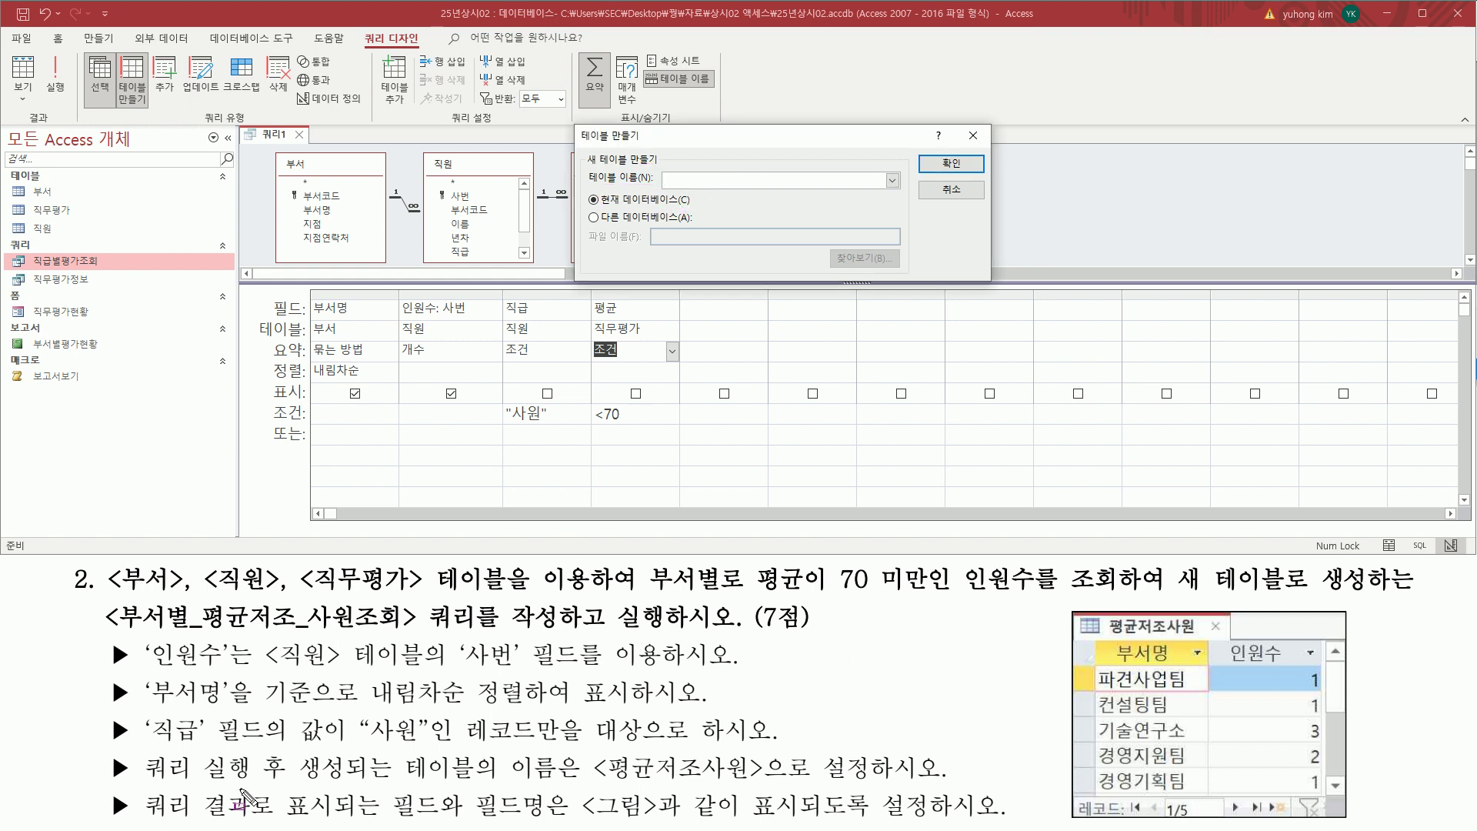
{"action": "left_click_drag", "start_coordinate": [145, 781], "coordinate": [940, 780]}
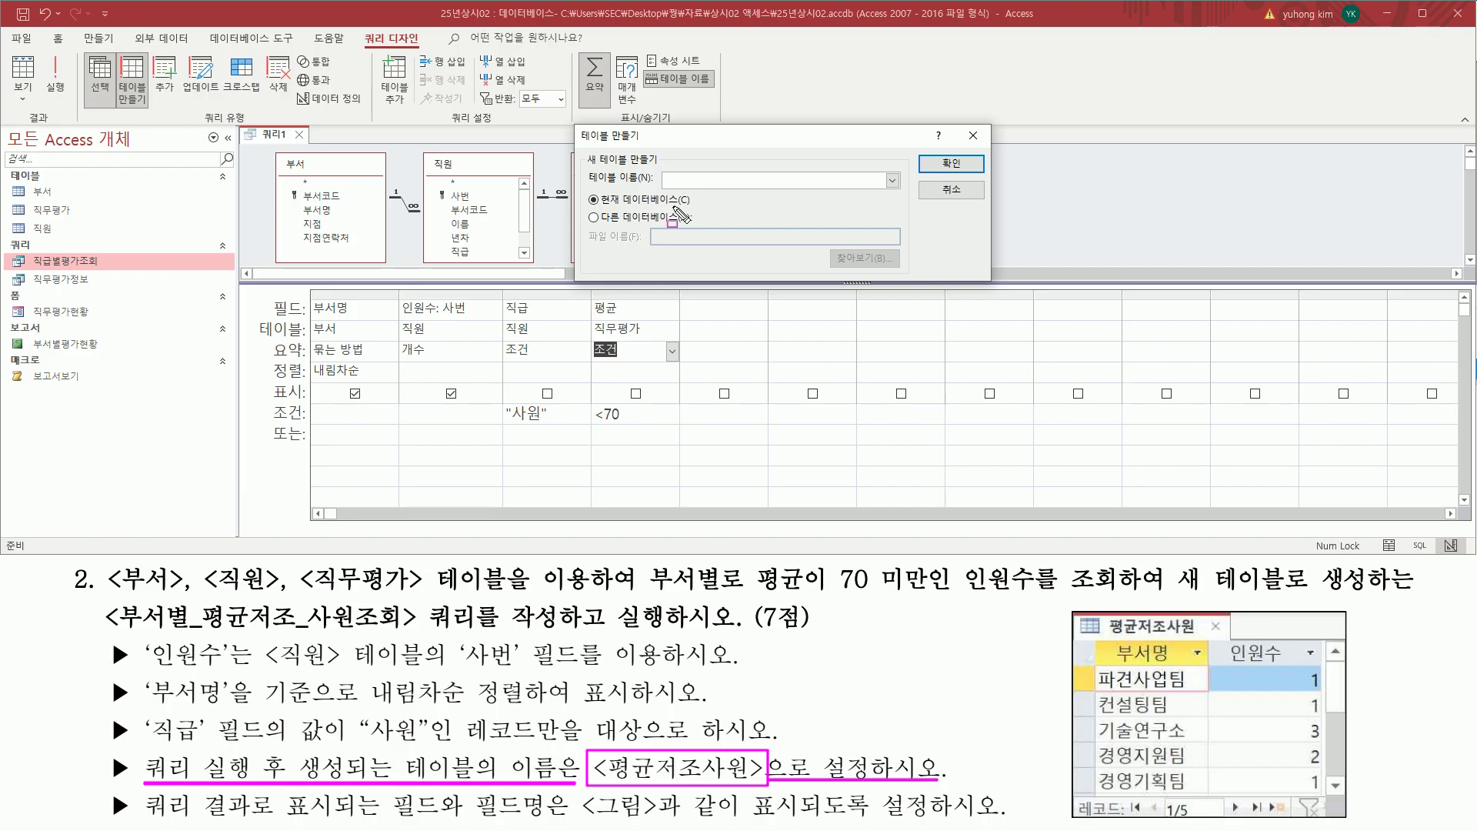
{"action": "left_click_drag", "start_coordinate": [579, 186], "coordinate": [752, 187]}
{"action": "left_click_drag", "start_coordinate": [225, 608], "coordinate": [277, 585]}
{"action": "left_click_drag", "start_coordinate": [221, 636], "coordinate": [231, 633]}
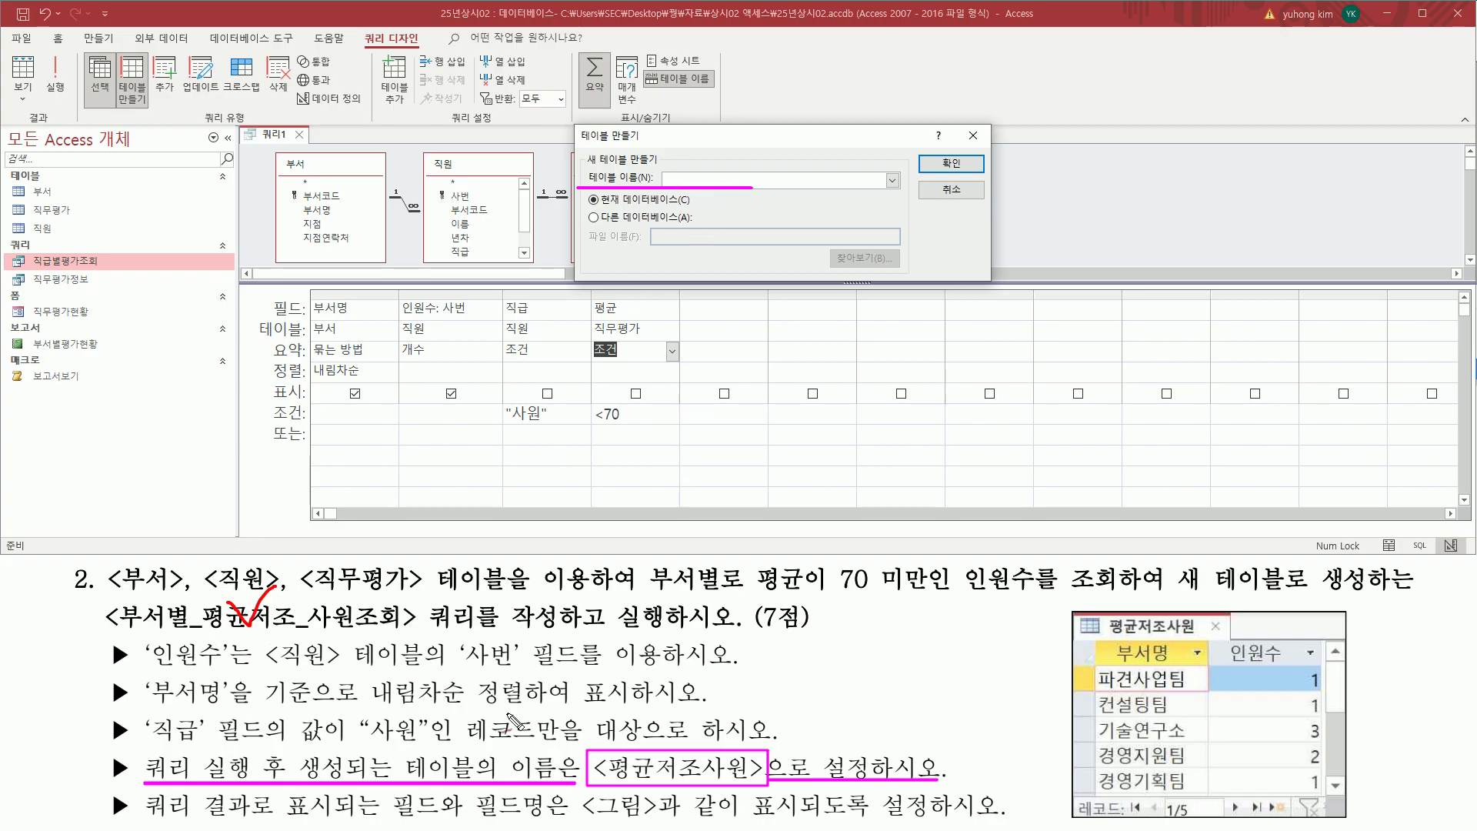
{"action": "left_click_drag", "start_coordinate": [465, 741], "coordinate": [539, 706]}
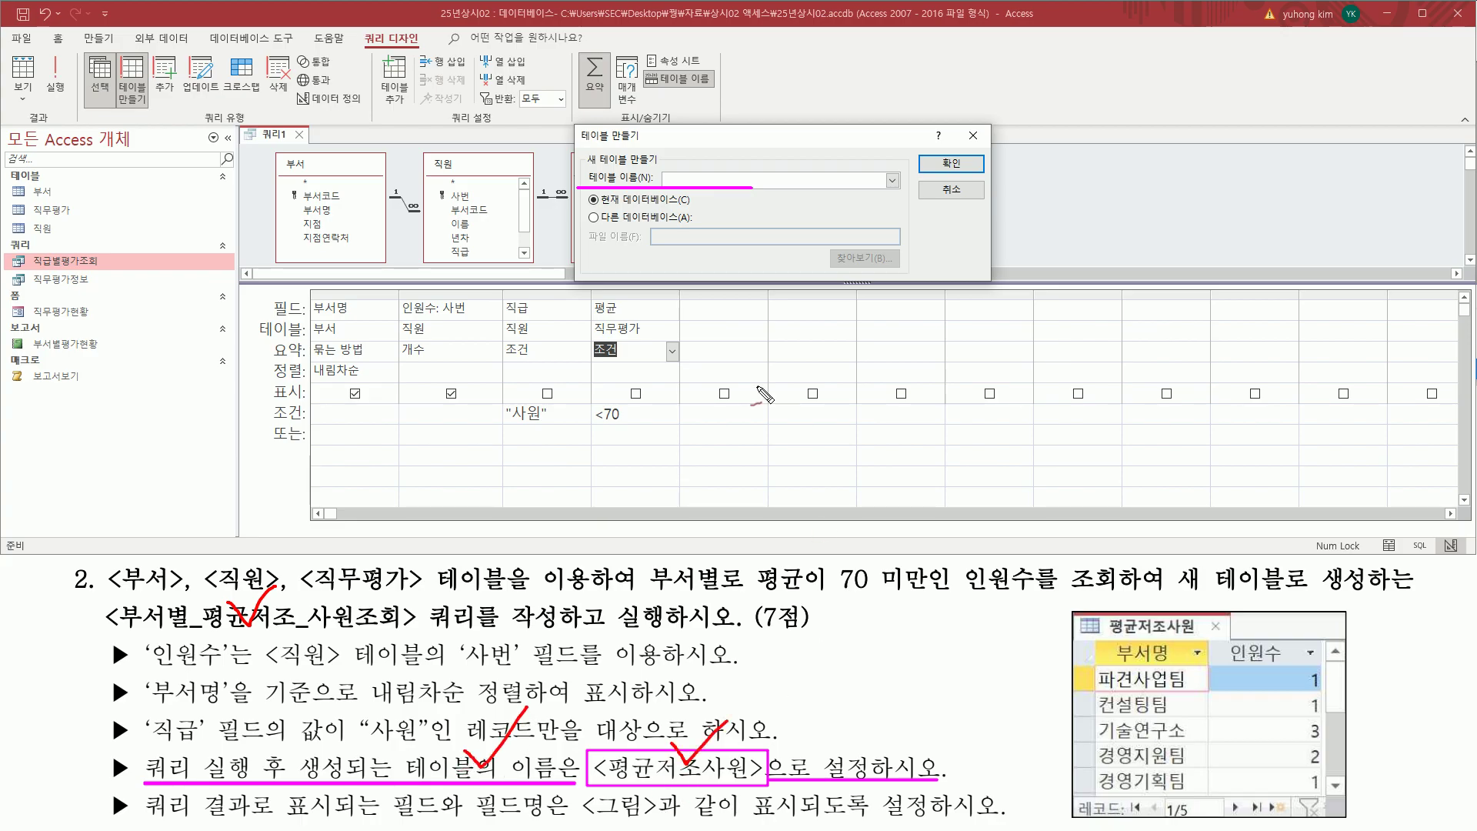
{"action": "key", "text": "Escape"}
{"action": "left_click", "coordinate": [701, 181]}
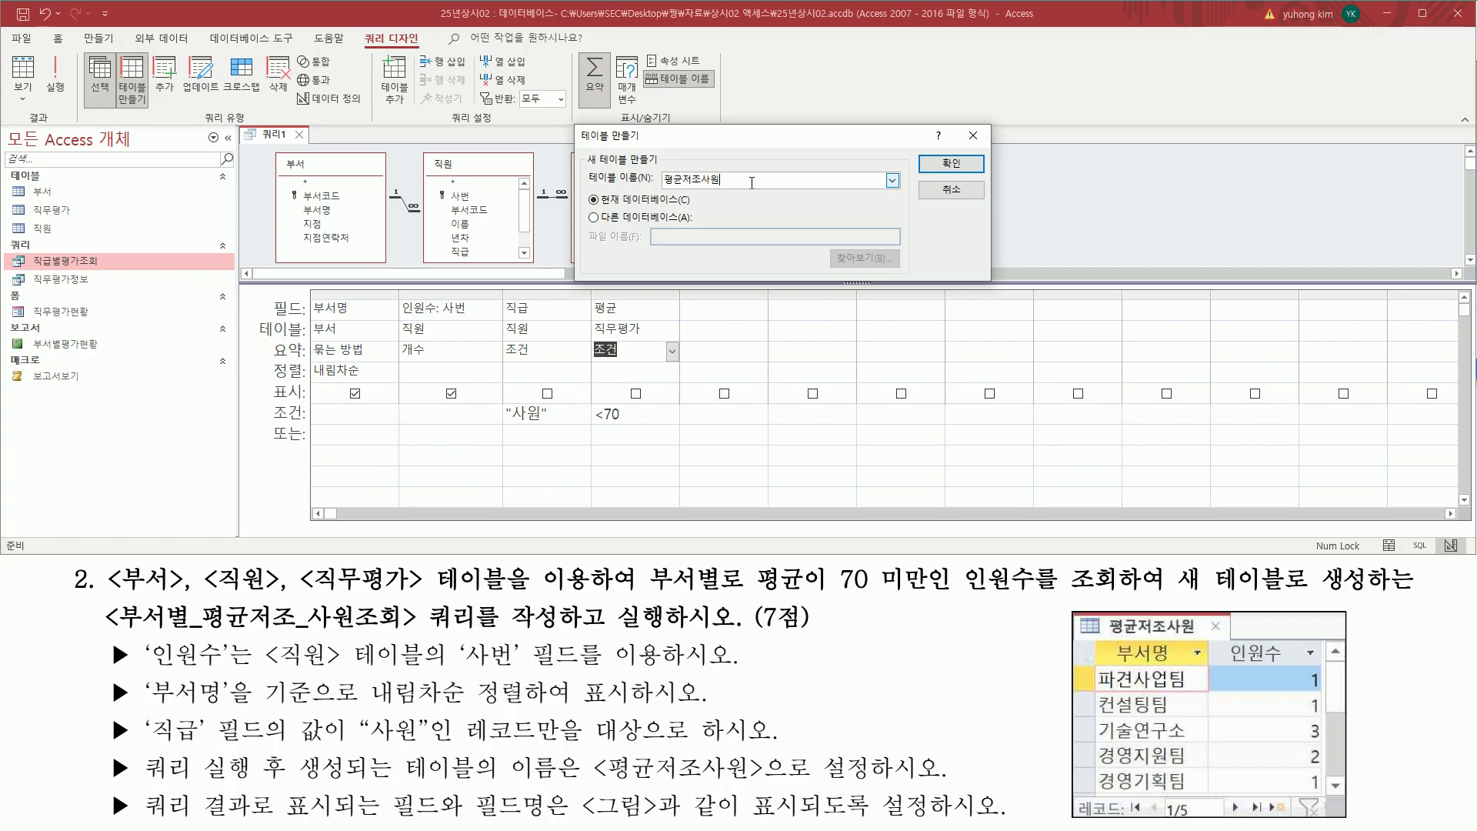
{"action": "left_click_drag", "start_coordinate": [588, 186], "coordinate": [733, 186]}
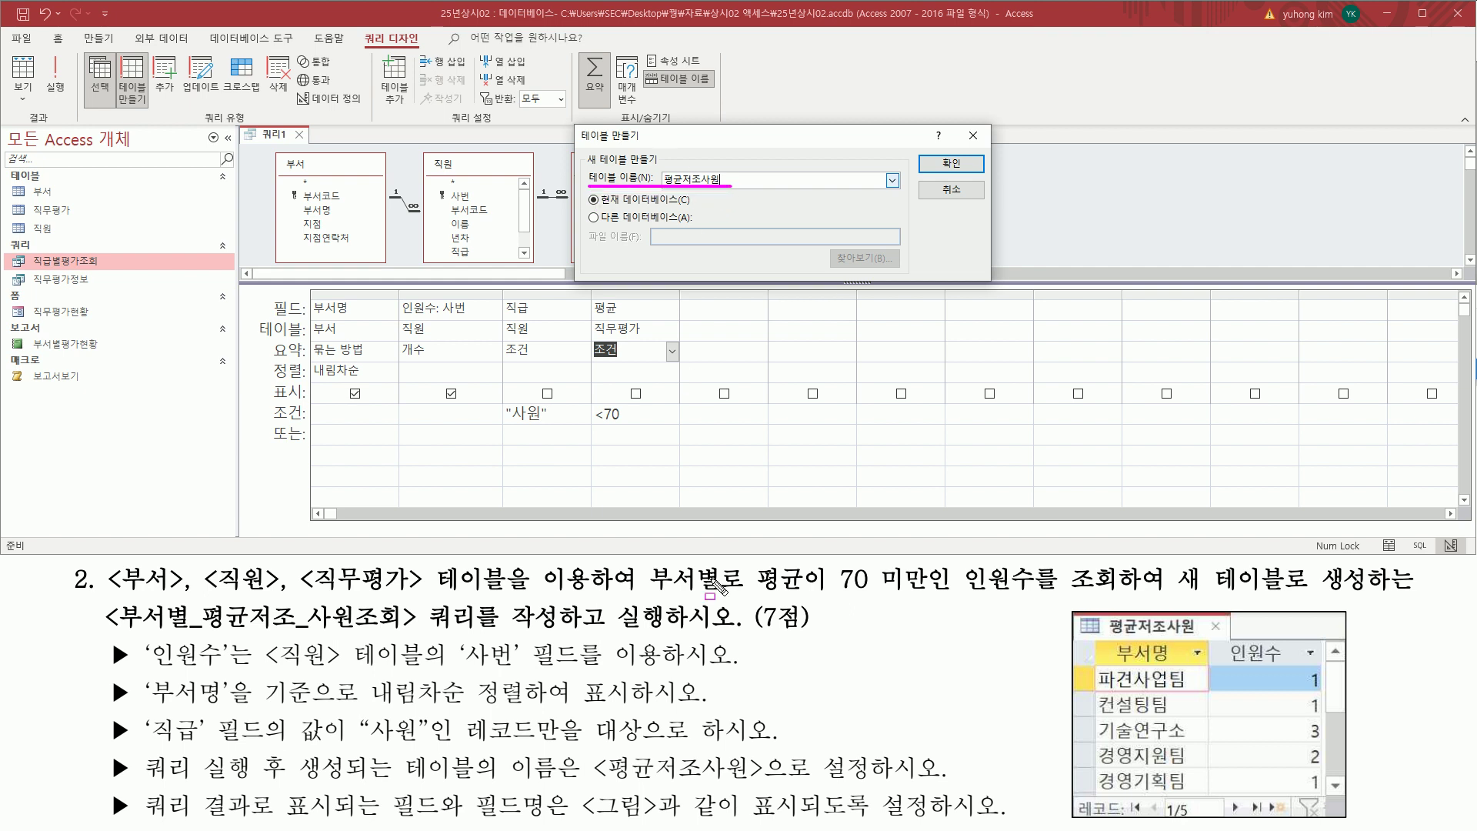
{"action": "left_click_drag", "start_coordinate": [606, 782], "coordinate": [751, 782]}
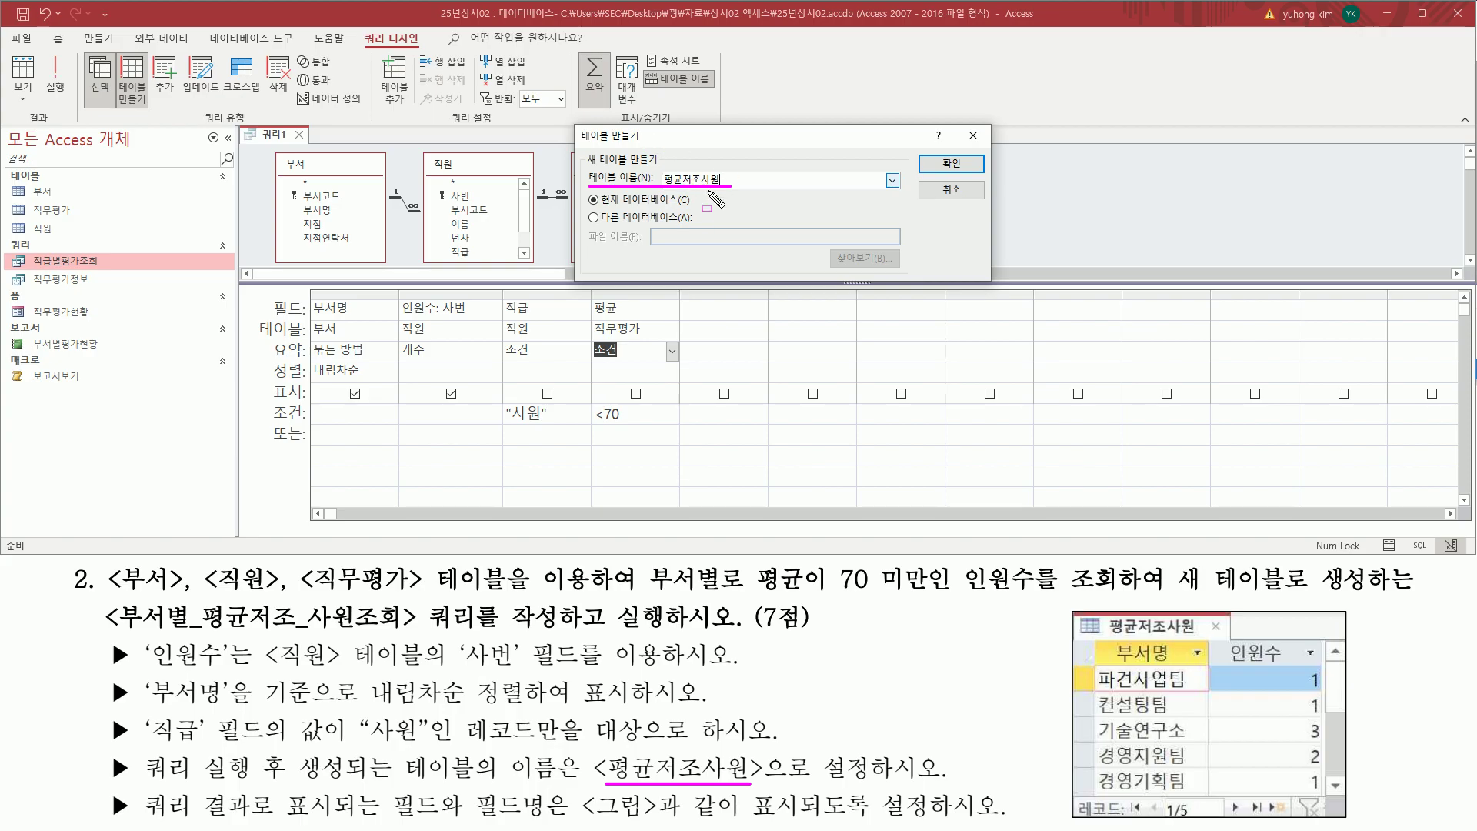
{"action": "mouse_move", "coordinate": [925, 177]}
{"action": "left_mouse_down"}
{"action": "mouse_move", "coordinate": [927, 153]}
{"action": "mouse_move", "coordinate": [988, 179]}
{"action": "left_mouse_up"}
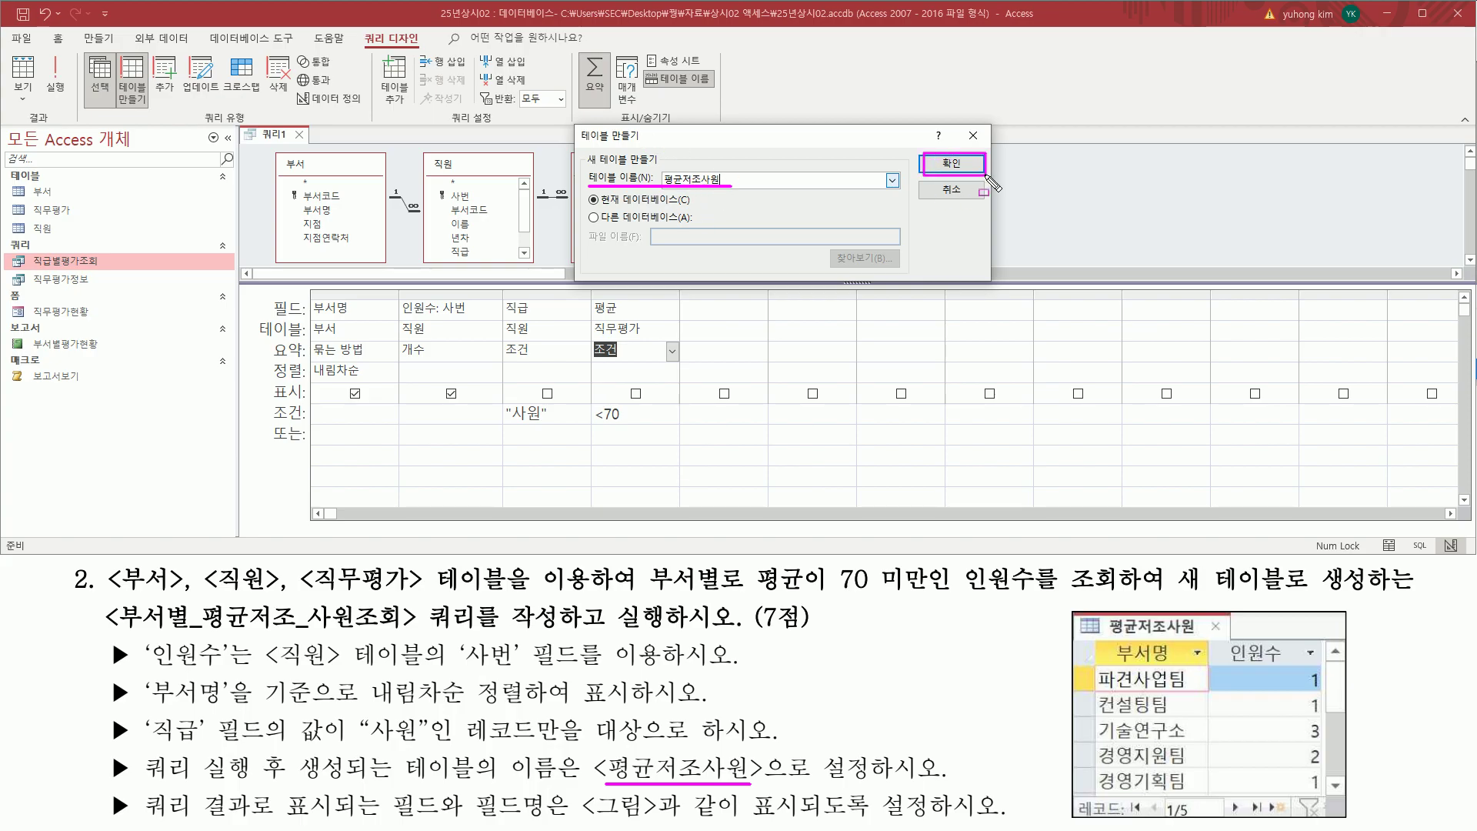
{"action": "left_click", "coordinate": [951, 164]}
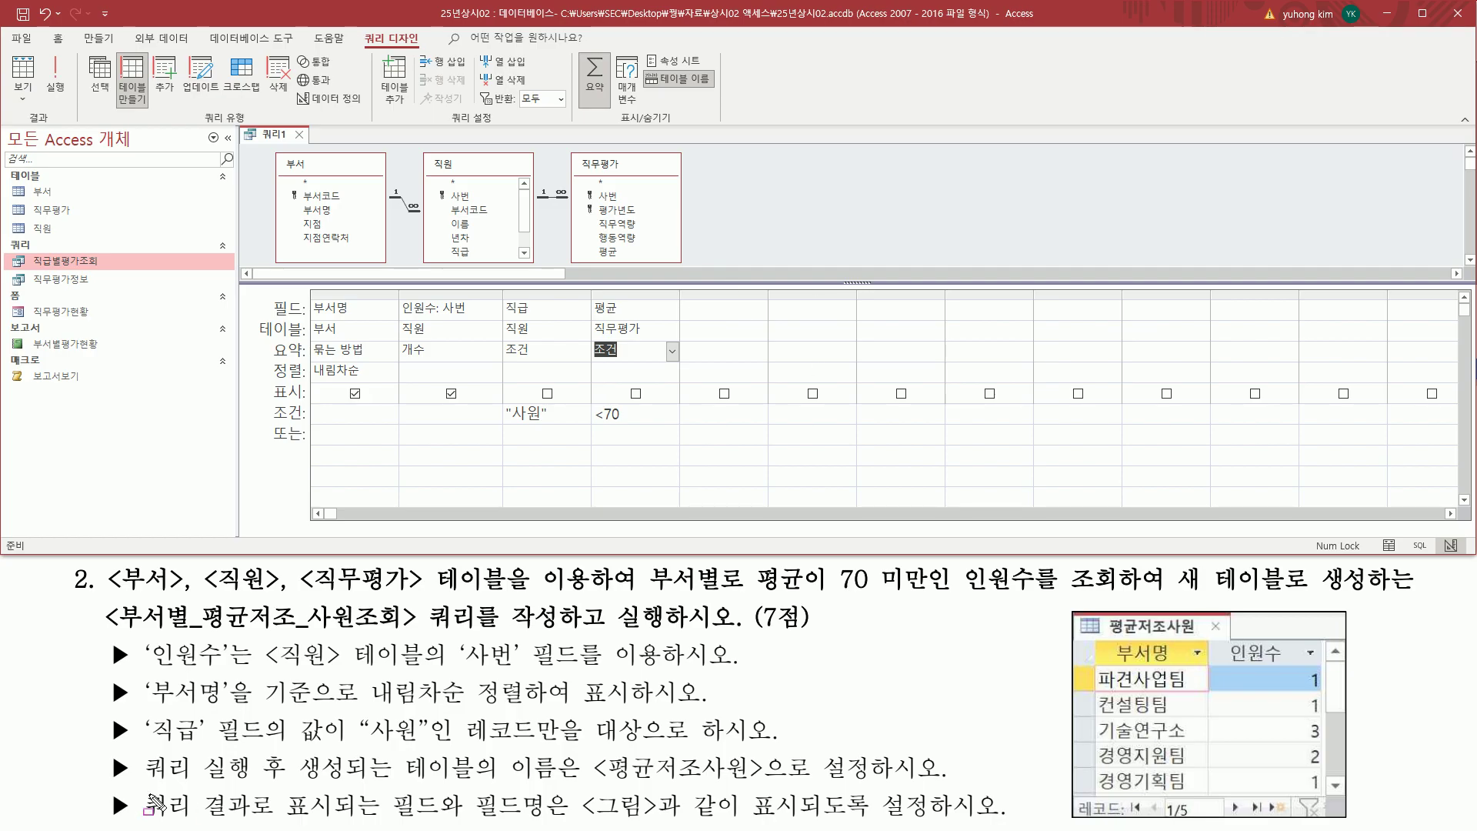
- Run the make-table query and accept creating the new table from the selected records
{"action": "left_click_drag", "start_coordinate": [141, 819], "coordinate": [938, 821]}
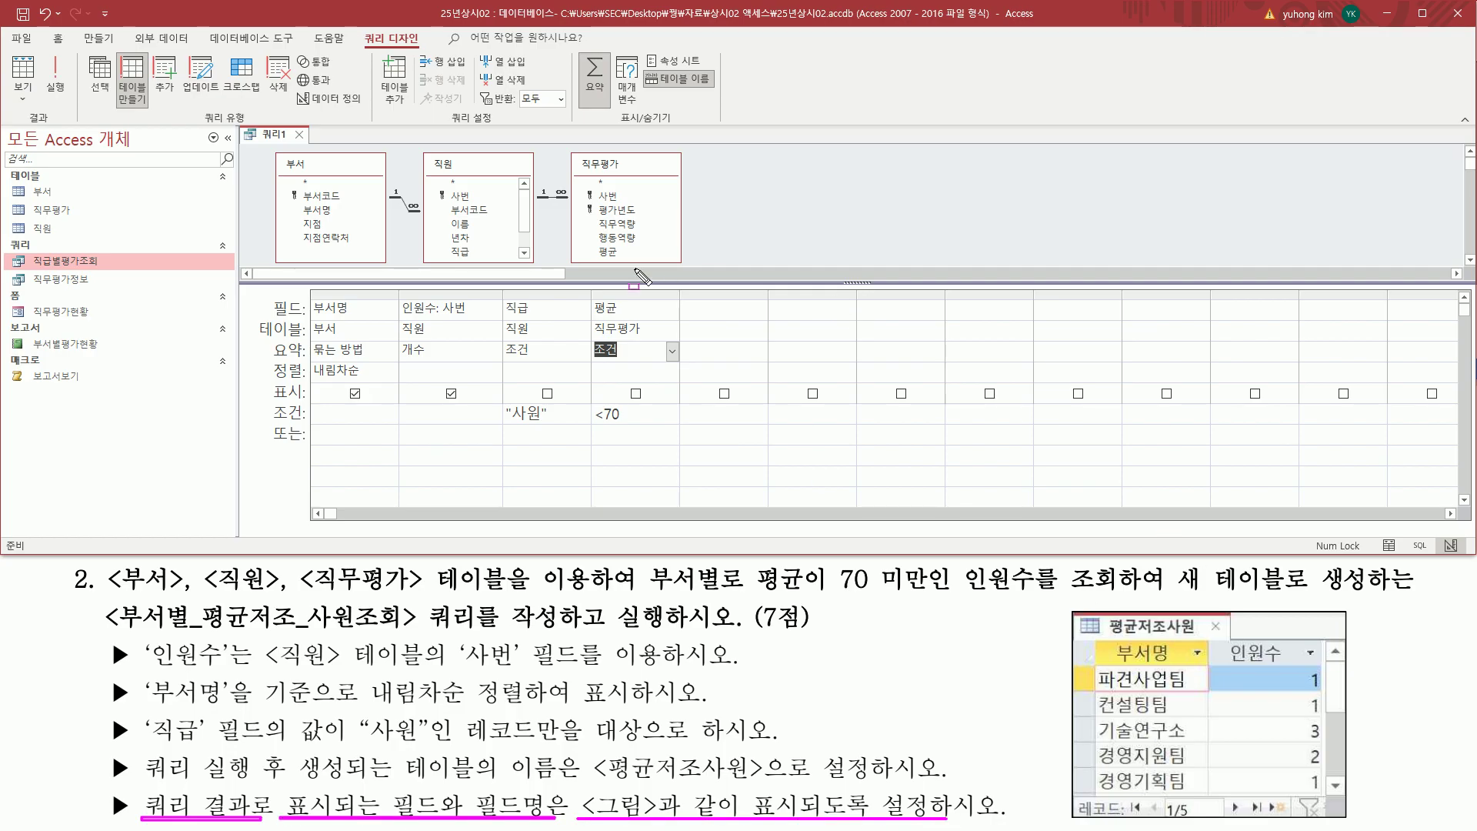
{"action": "key", "text": "Escape"}
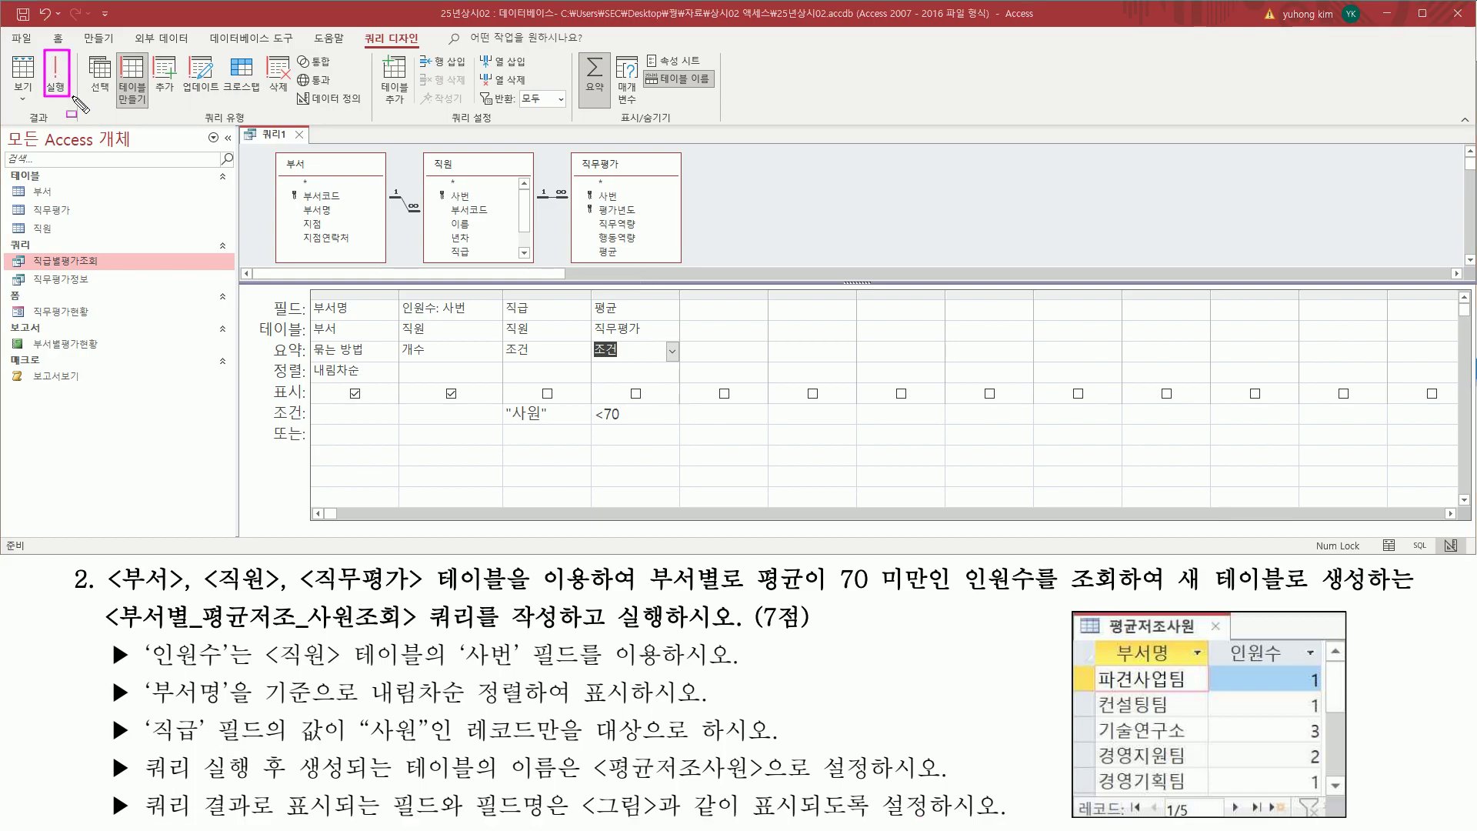
{"action": "left_click", "coordinate": [58, 88]}
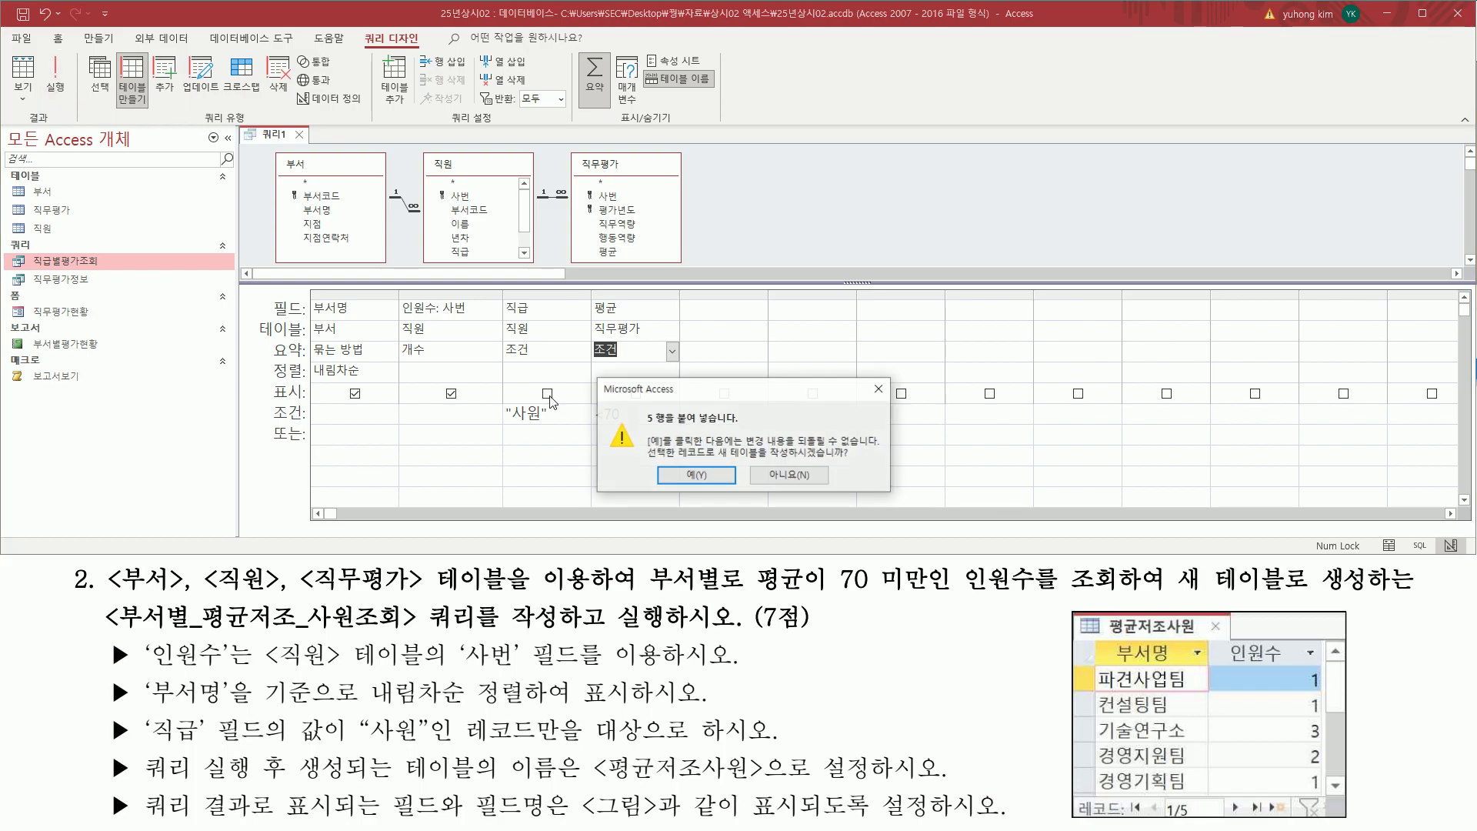
{"action": "key", "text": "ctrl+2"}
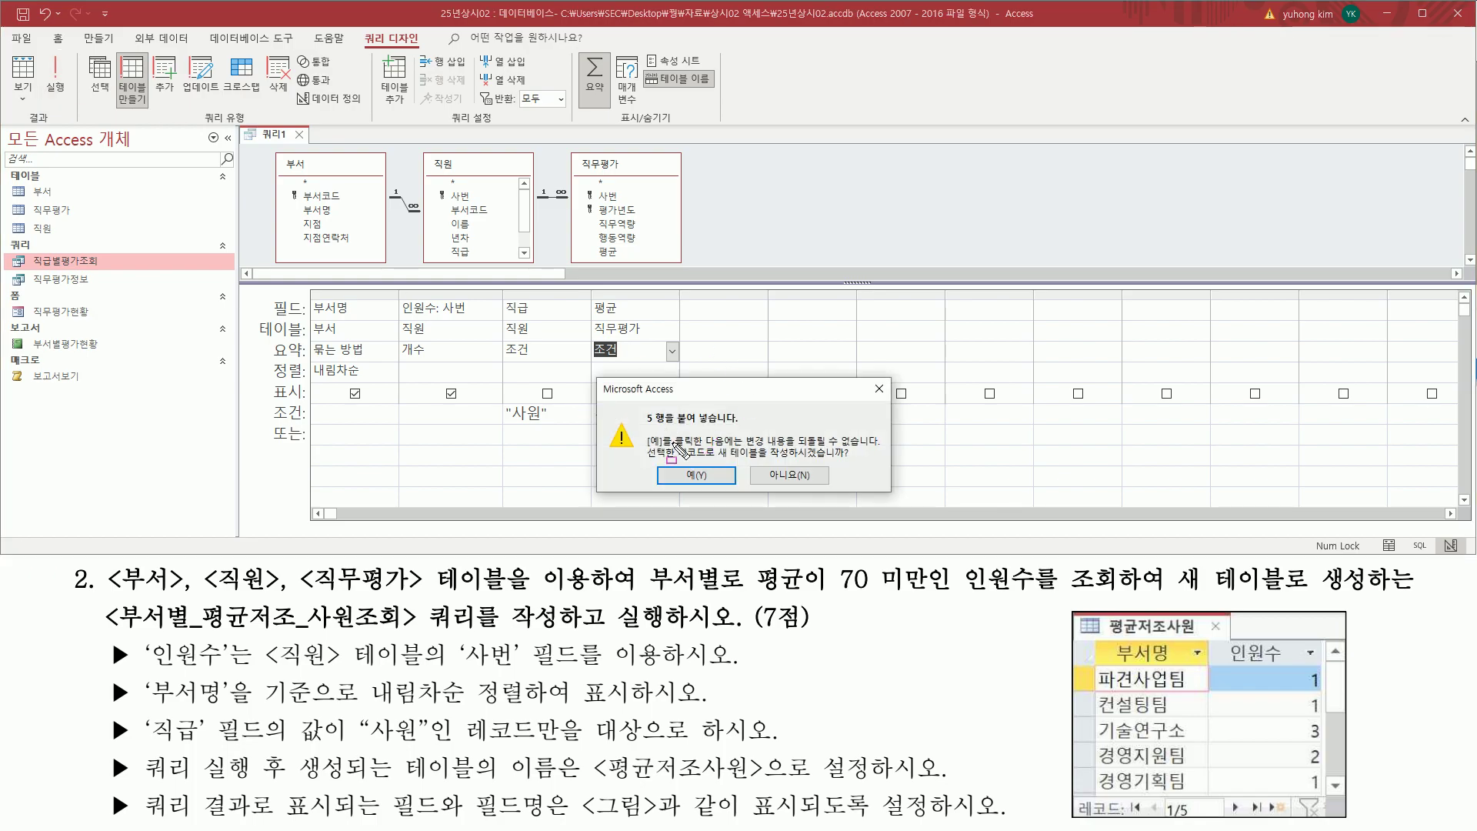
{"action": "mouse_move", "coordinate": [644, 425]}
{"action": "left_mouse_down"}
{"action": "mouse_move", "coordinate": [734, 424]}
{"action": "mouse_move", "coordinate": [856, 459]}
{"action": "left_mouse_up"}
{"action": "left_click_drag", "start_coordinate": [671, 466], "coordinate": [730, 486]}
{"action": "key", "text": "Escape"}
{"action": "left_click", "coordinate": [696, 475]}
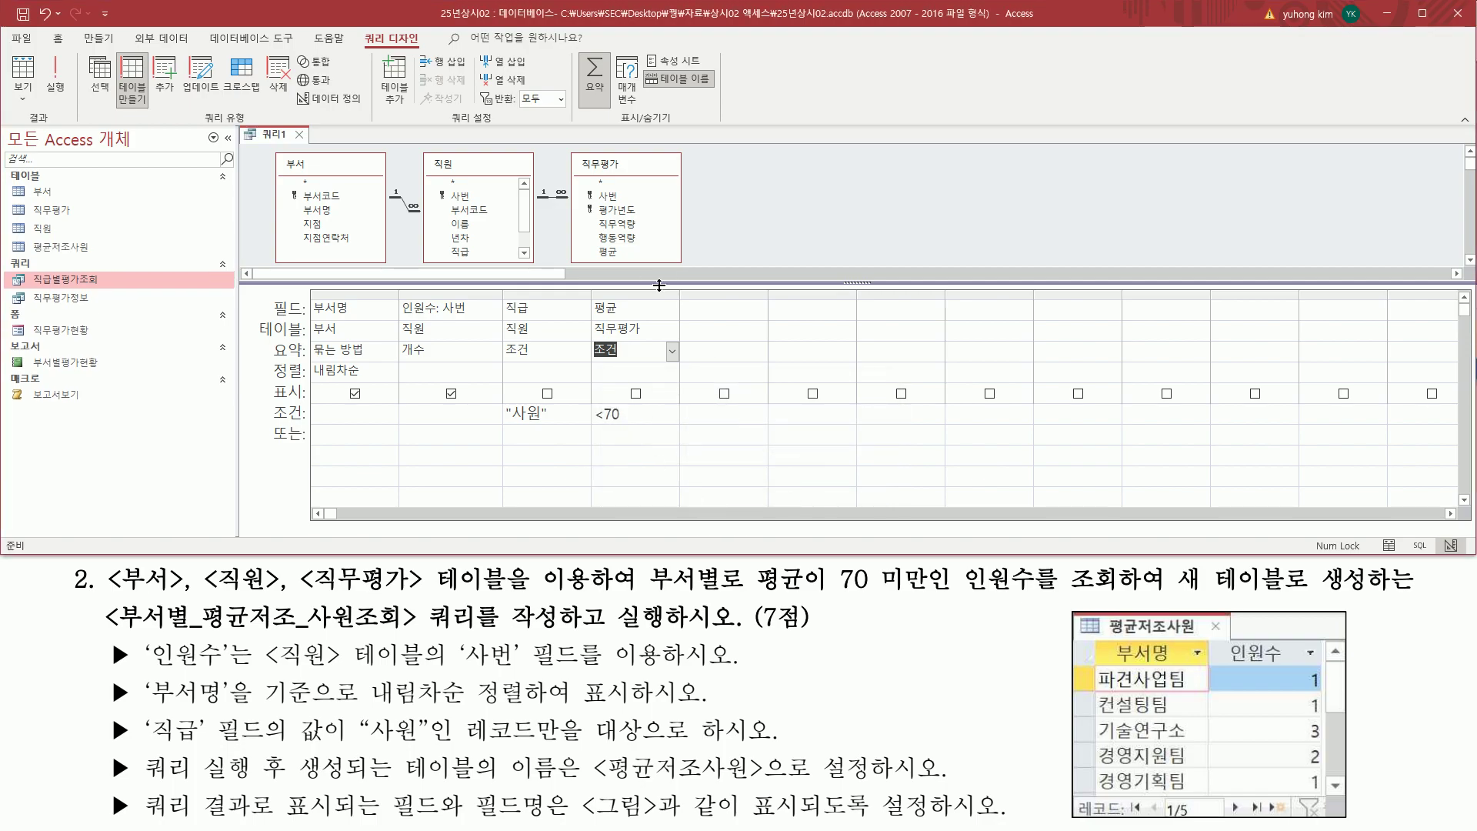
- Open the new 평균저조사원 table and check its fields, records and record count
{"action": "left_click_drag", "start_coordinate": [9, 236], "coordinate": [99, 256]}
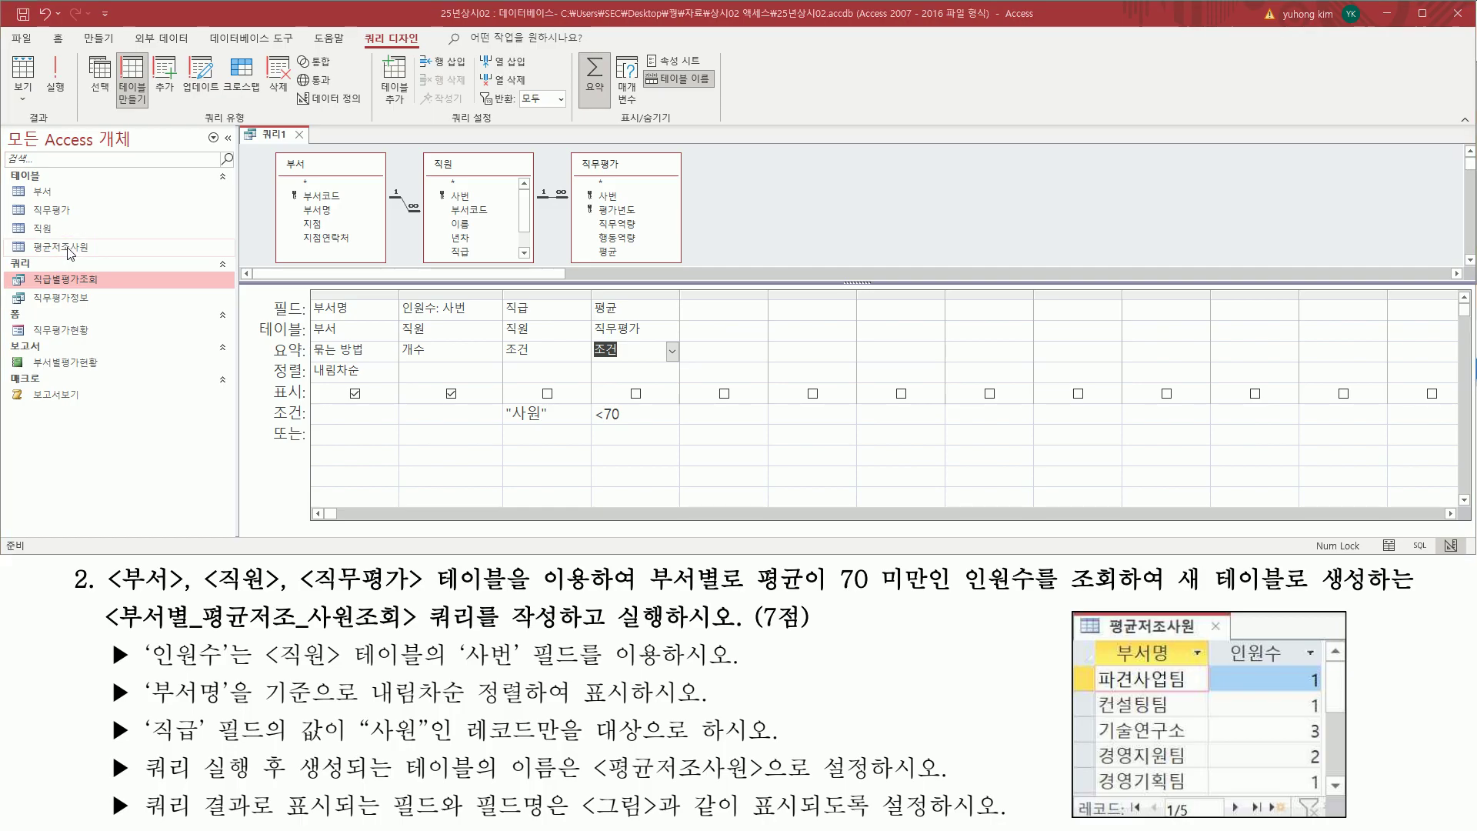
{"action": "left_click", "coordinate": [78, 250]}
{"action": "double_click", "coordinate": [76, 246]}
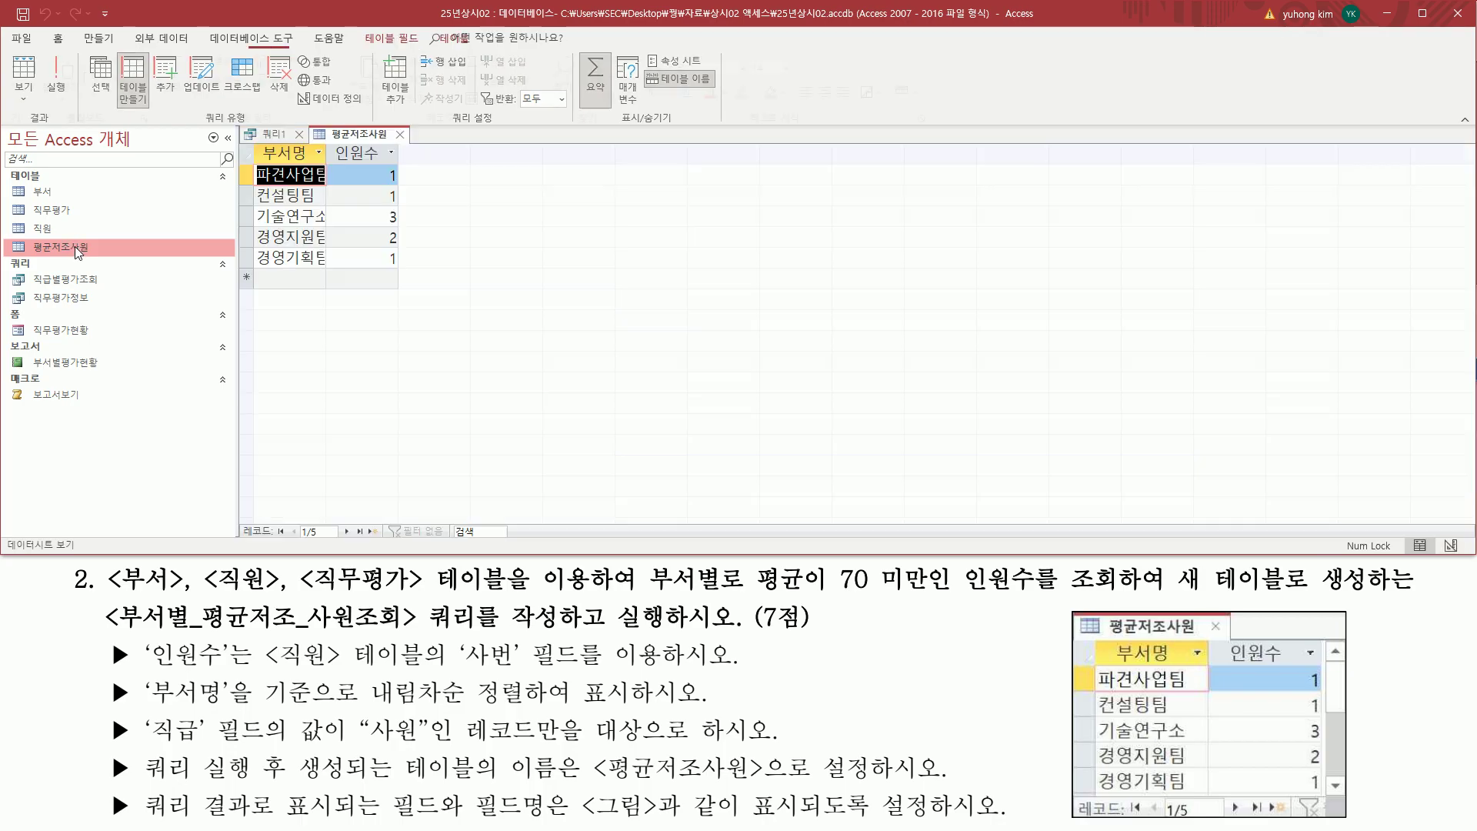
{"action": "left_click_drag", "start_coordinate": [250, 143], "coordinate": [401, 273]}
{"action": "left_click_drag", "start_coordinate": [279, 519], "coordinate": [360, 543]}
{"action": "key", "text": "e"}
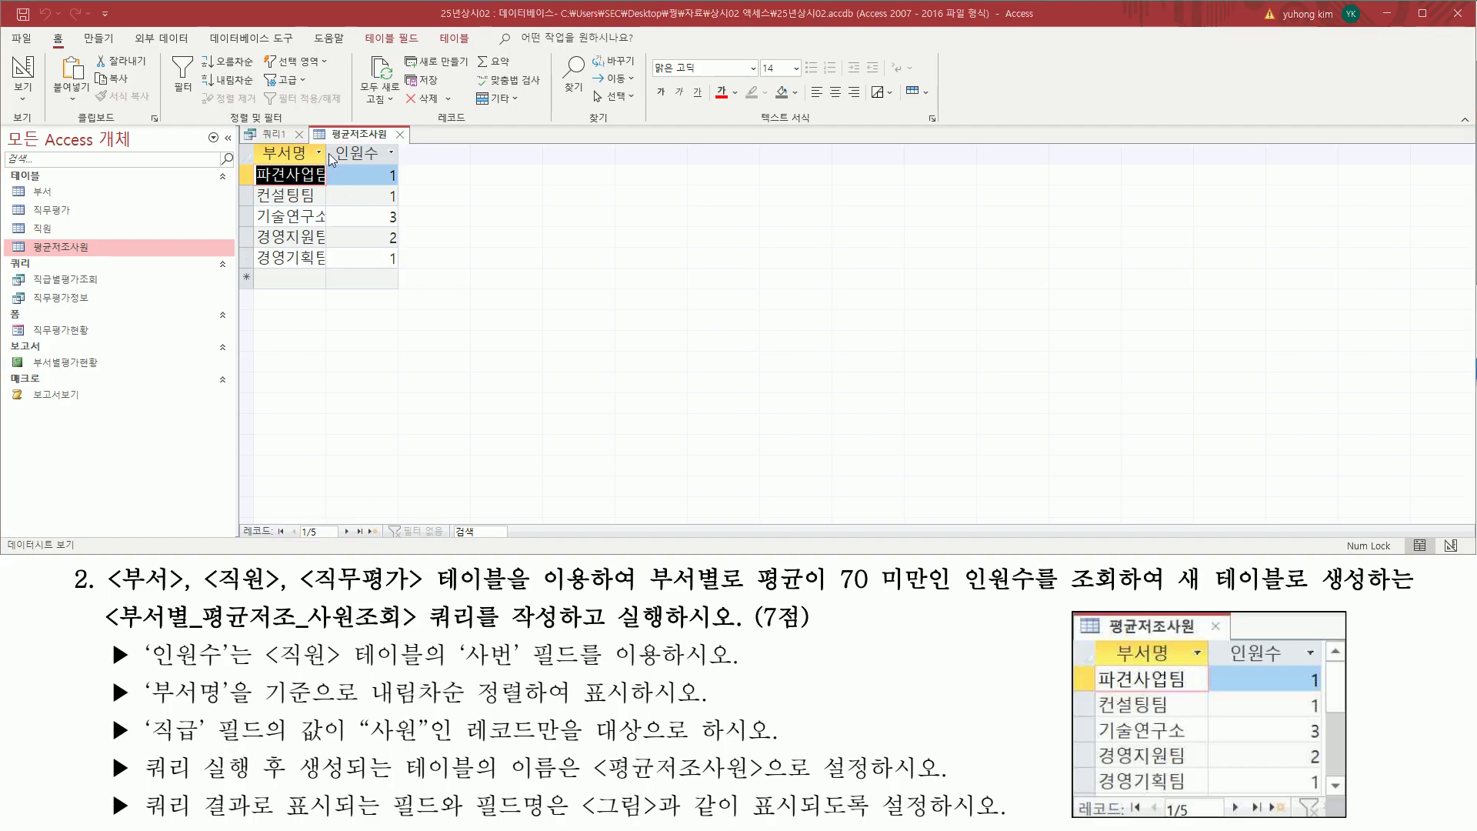
- Fit the 부서명 column of the 평균저조사원 table to its contents and close the table, saving the layout change
{"action": "left_click_drag", "start_coordinate": [325, 164], "coordinate": [325, 272]}
{"action": "key", "text": "Escape"}
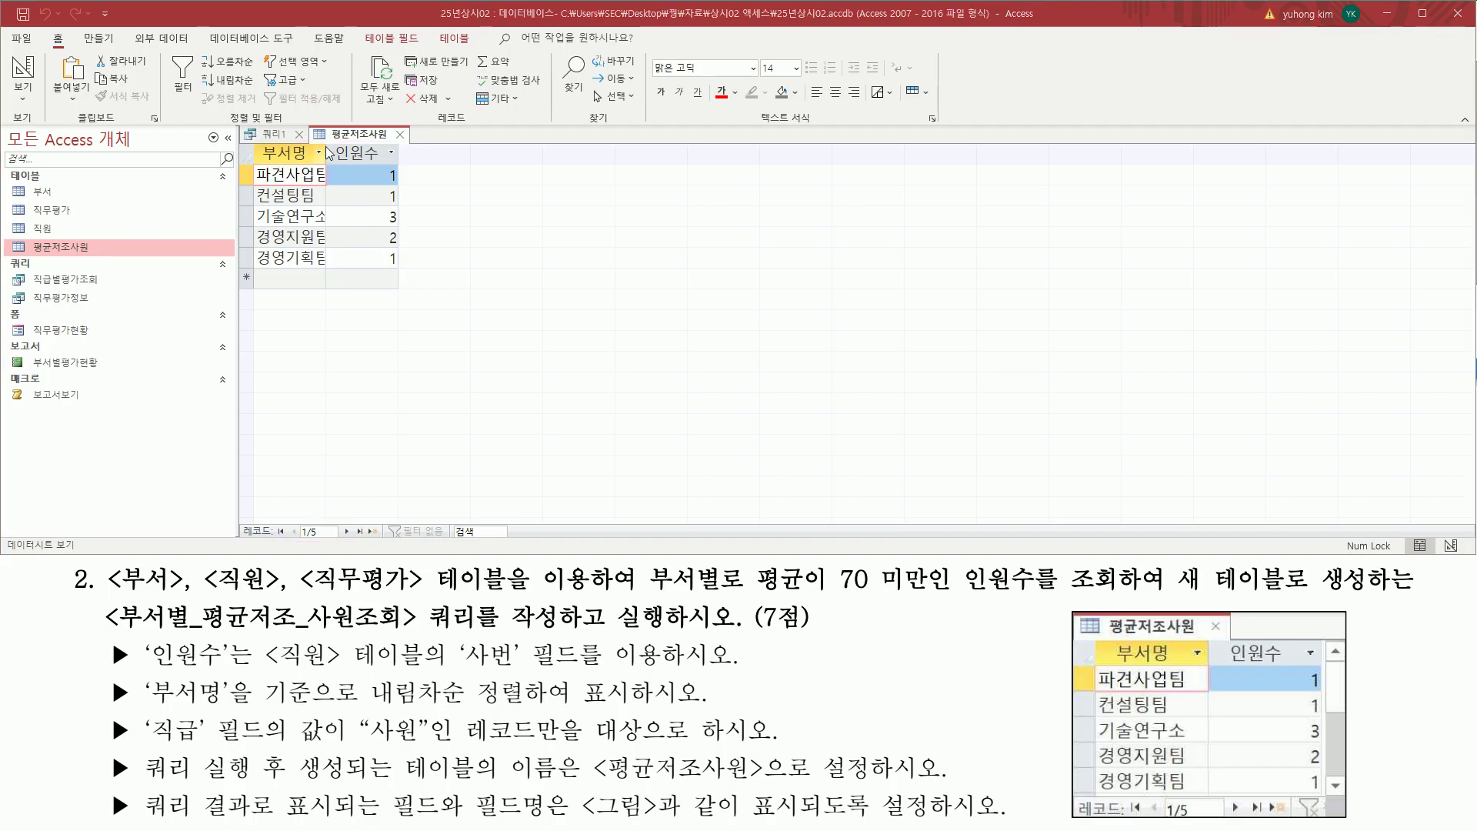
{"action": "double_click", "coordinate": [326, 152]}
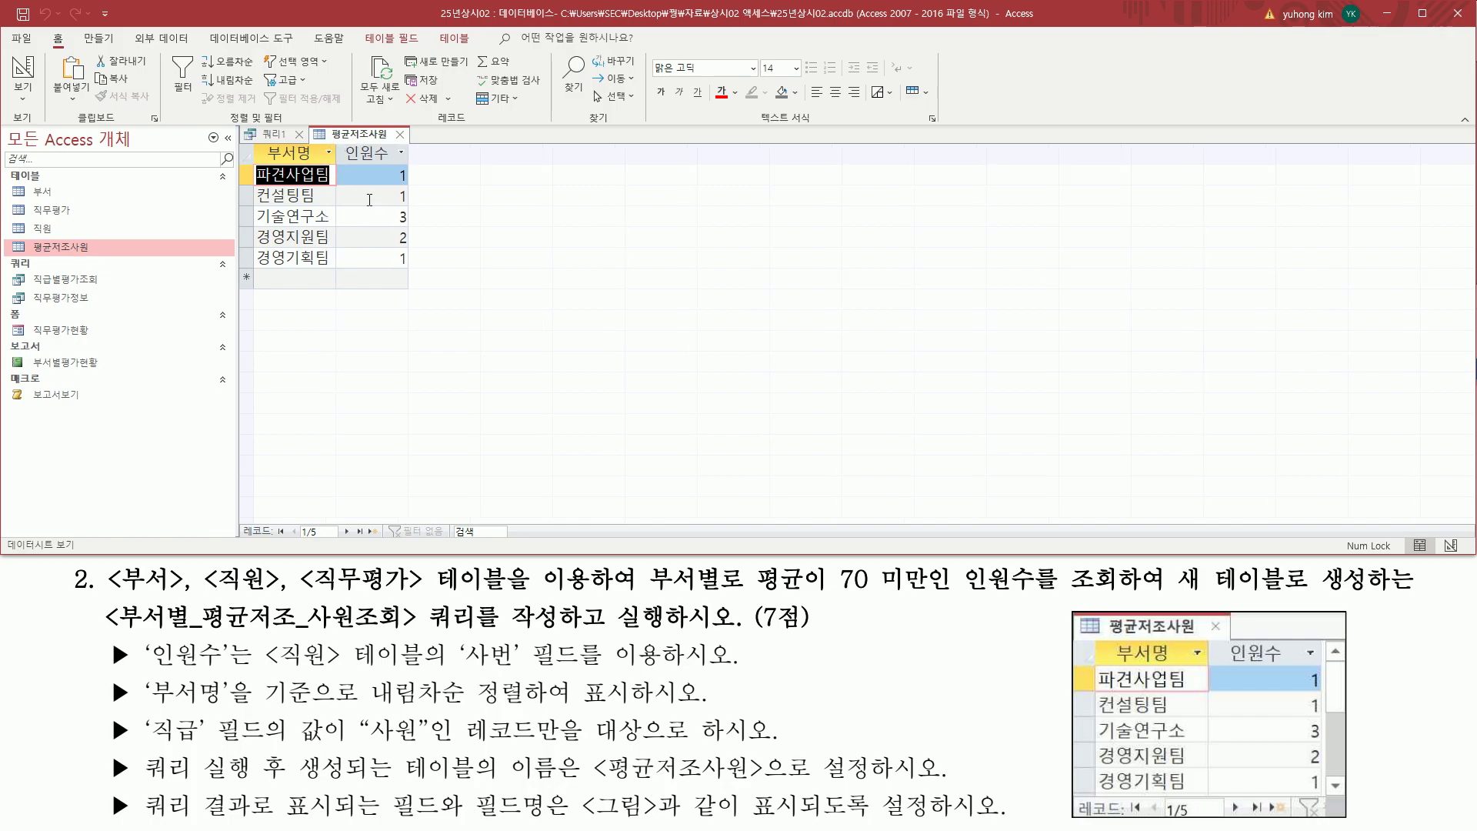
{"action": "left_click", "coordinate": [400, 134]}
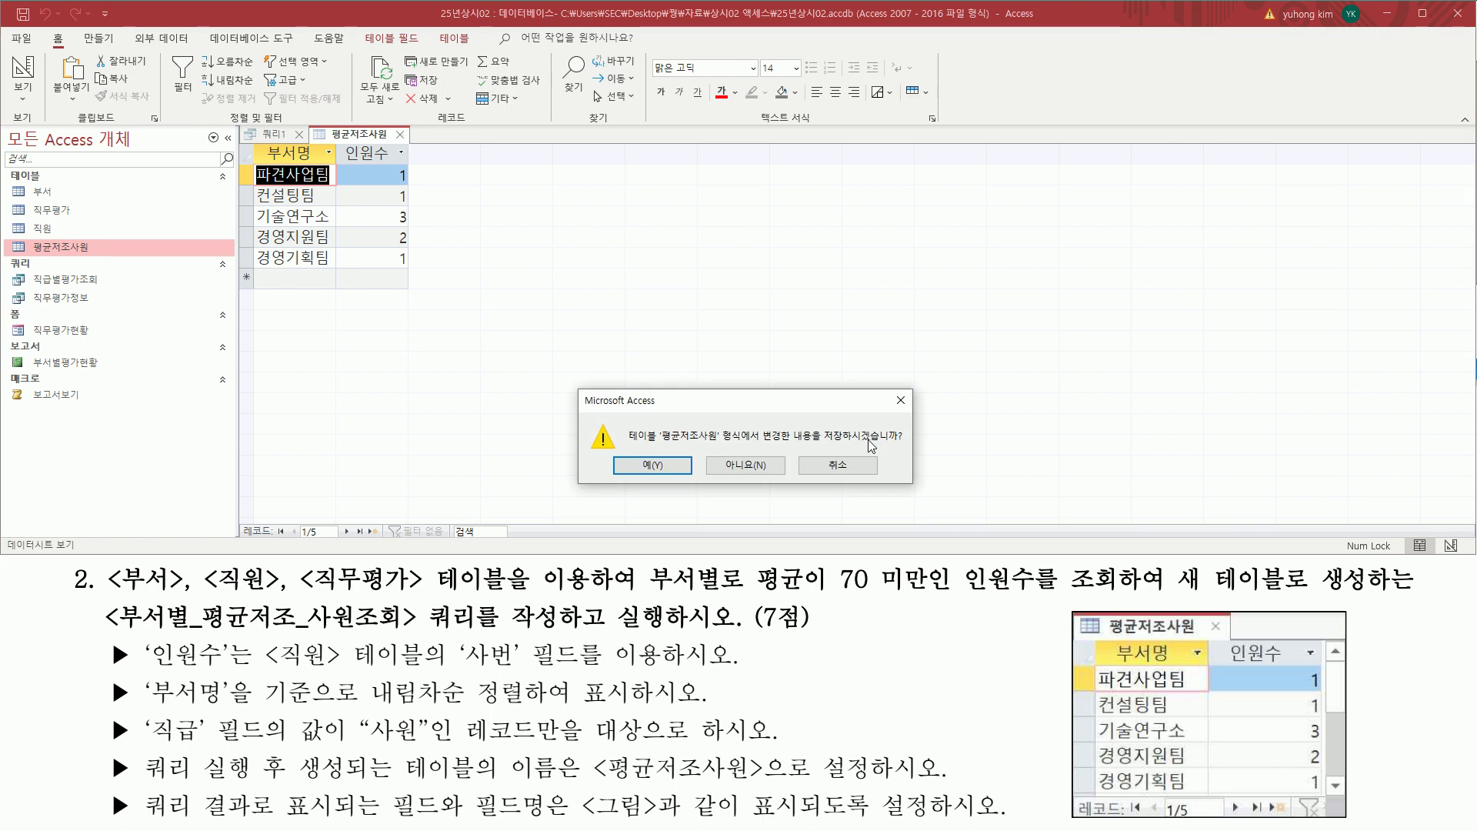
{"action": "left_click", "coordinate": [678, 467]}
- Close the make-table query and accept saving its design changes
{"action": "left_click_drag", "start_coordinate": [286, 122], "coordinate": [314, 144]}
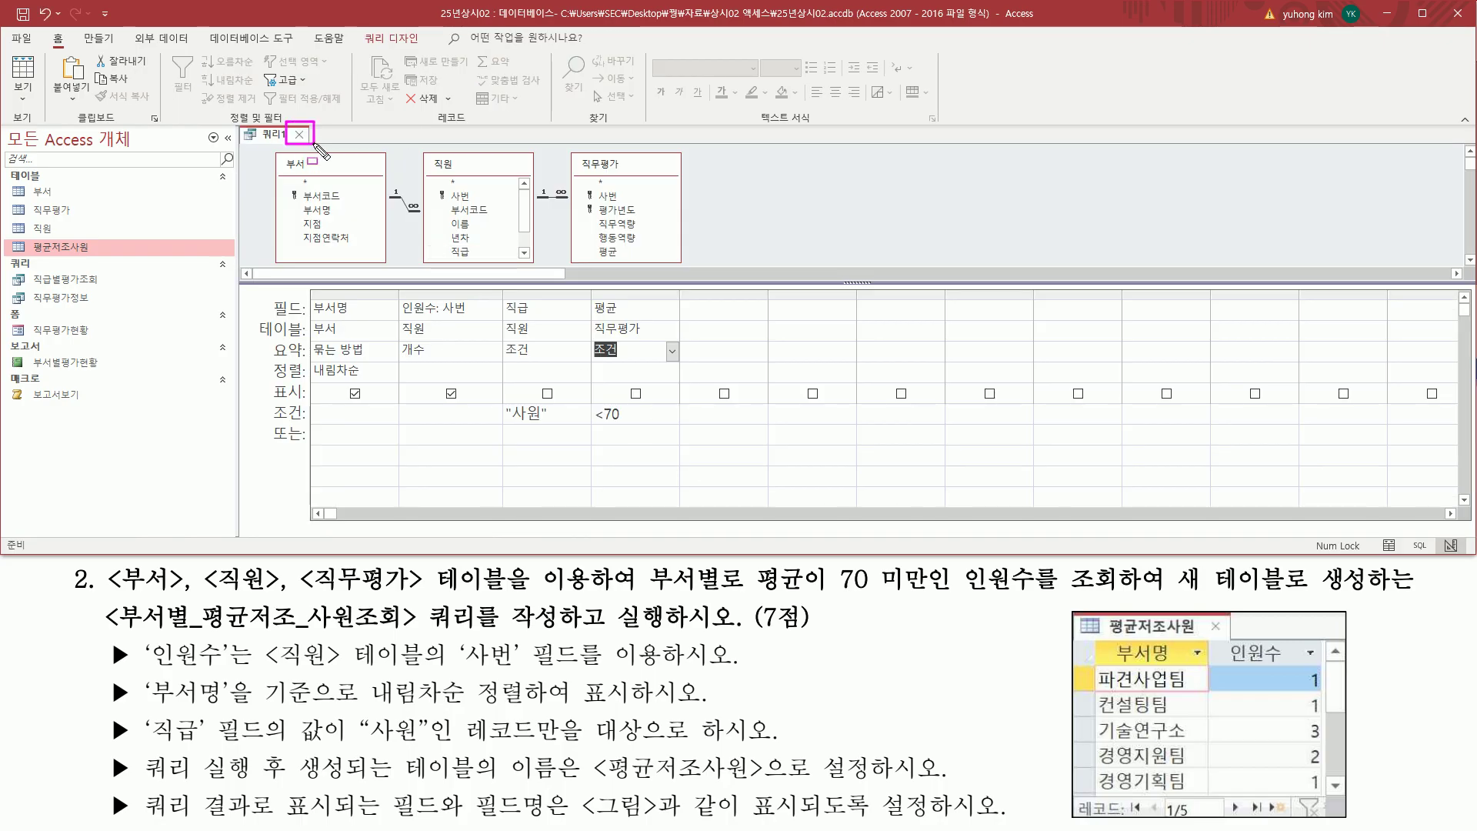
{"action": "left_click", "coordinate": [300, 135]}
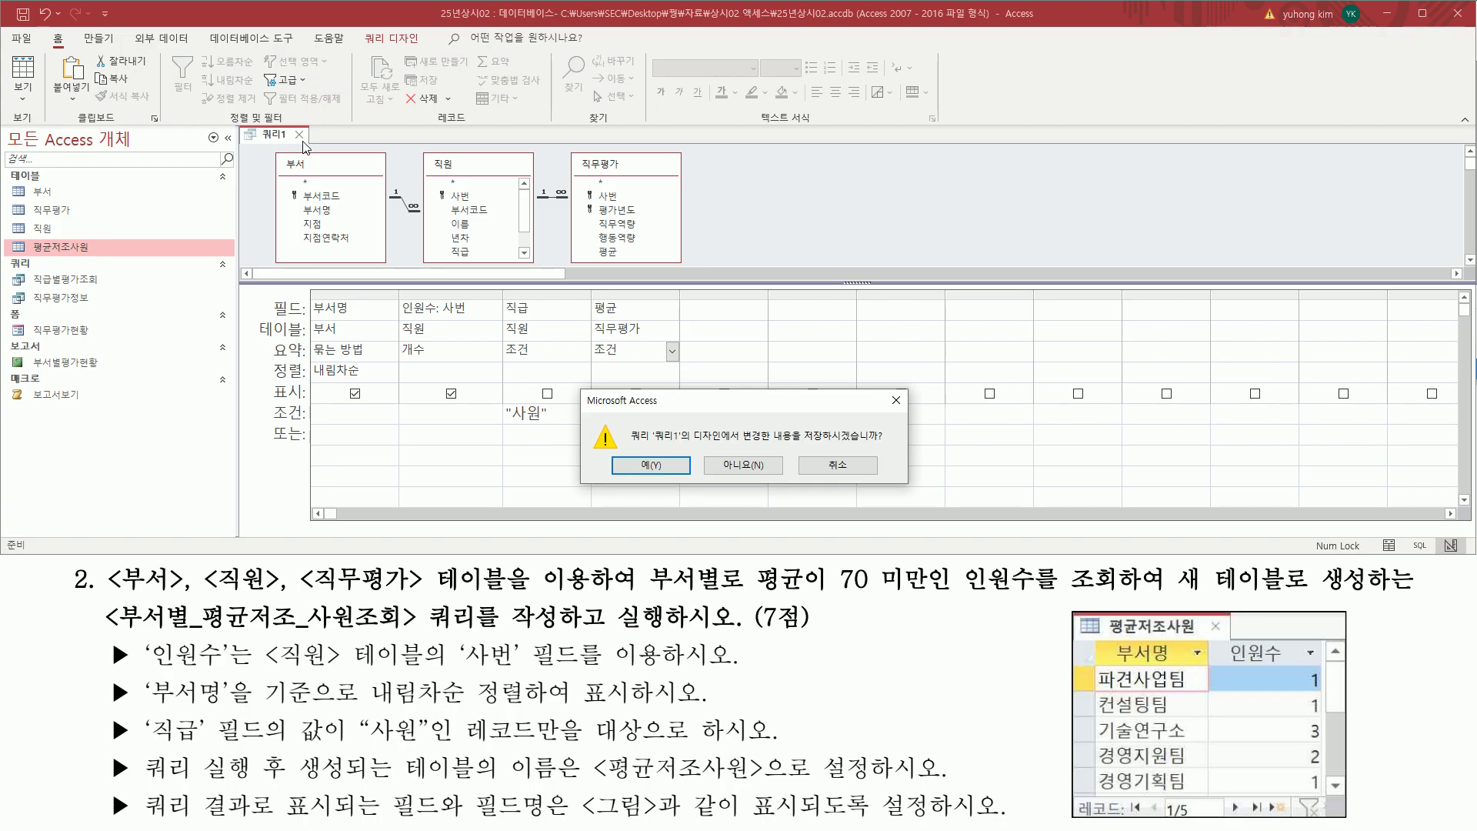
{"action": "left_click_drag", "start_coordinate": [793, 447], "coordinate": [898, 447]}
{"action": "left_click_drag", "start_coordinate": [614, 454], "coordinate": [681, 481]}
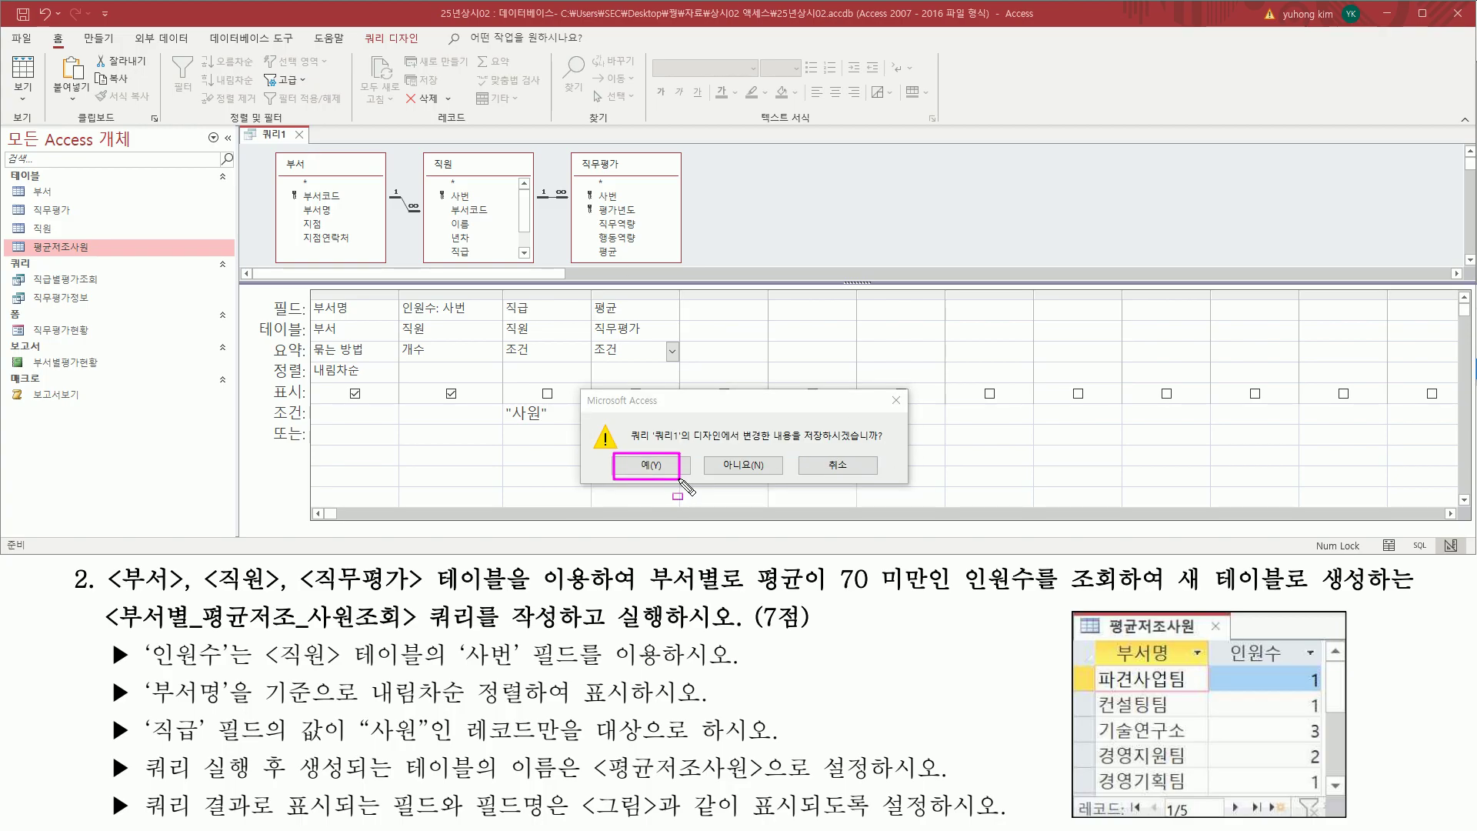
{"action": "left_click", "coordinate": [656, 468]}
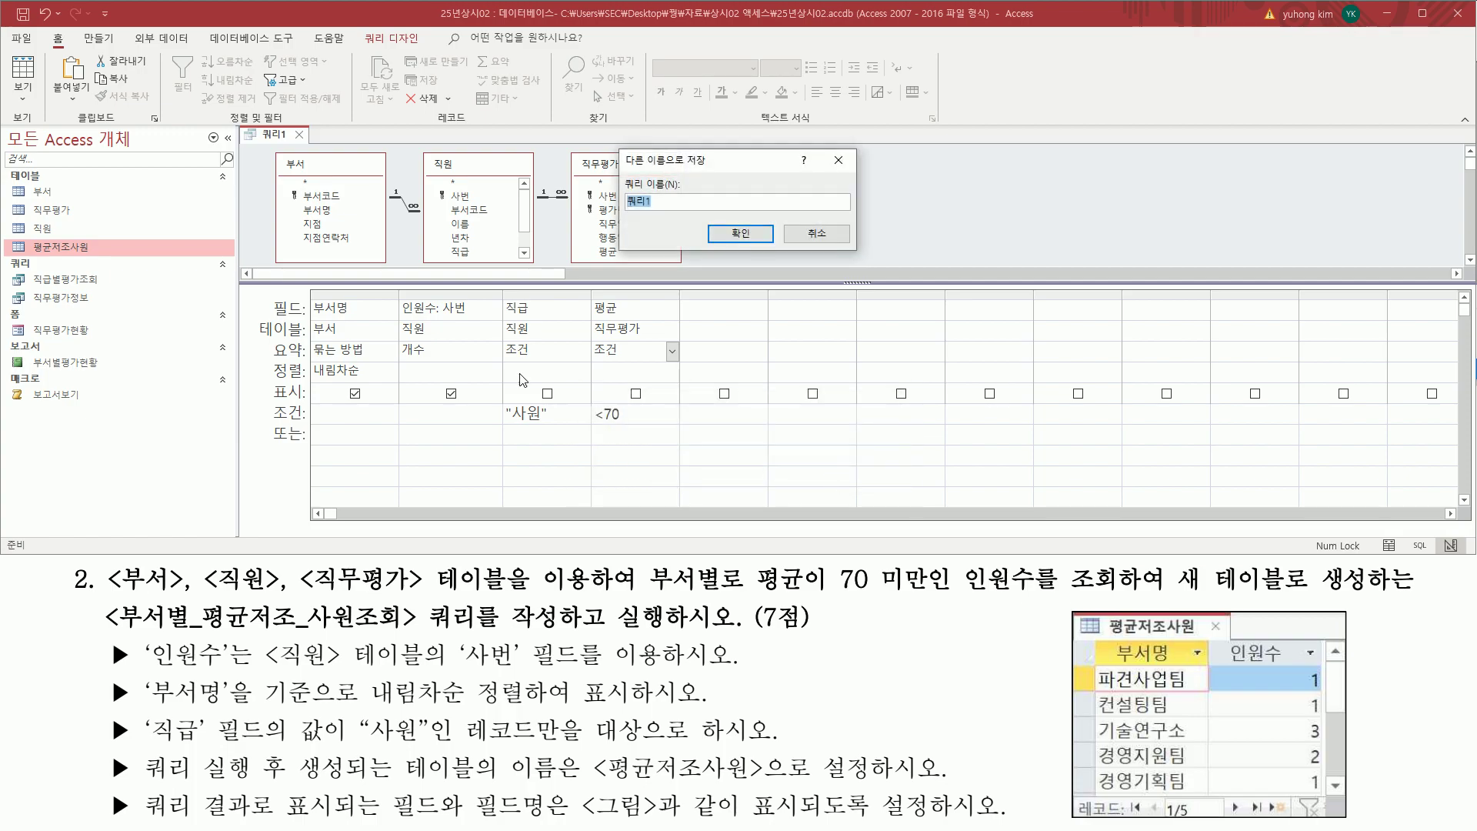
- Save the make-table query under the name 부서별_평균저조_사원조회
{"action": "left_click_drag", "start_coordinate": [621, 171], "coordinate": [697, 218]}
{"action": "left_click_drag", "start_coordinate": [108, 636], "coordinate": [497, 637]}
{"action": "left_click_drag", "start_coordinate": [106, 594], "coordinate": [577, 637]}
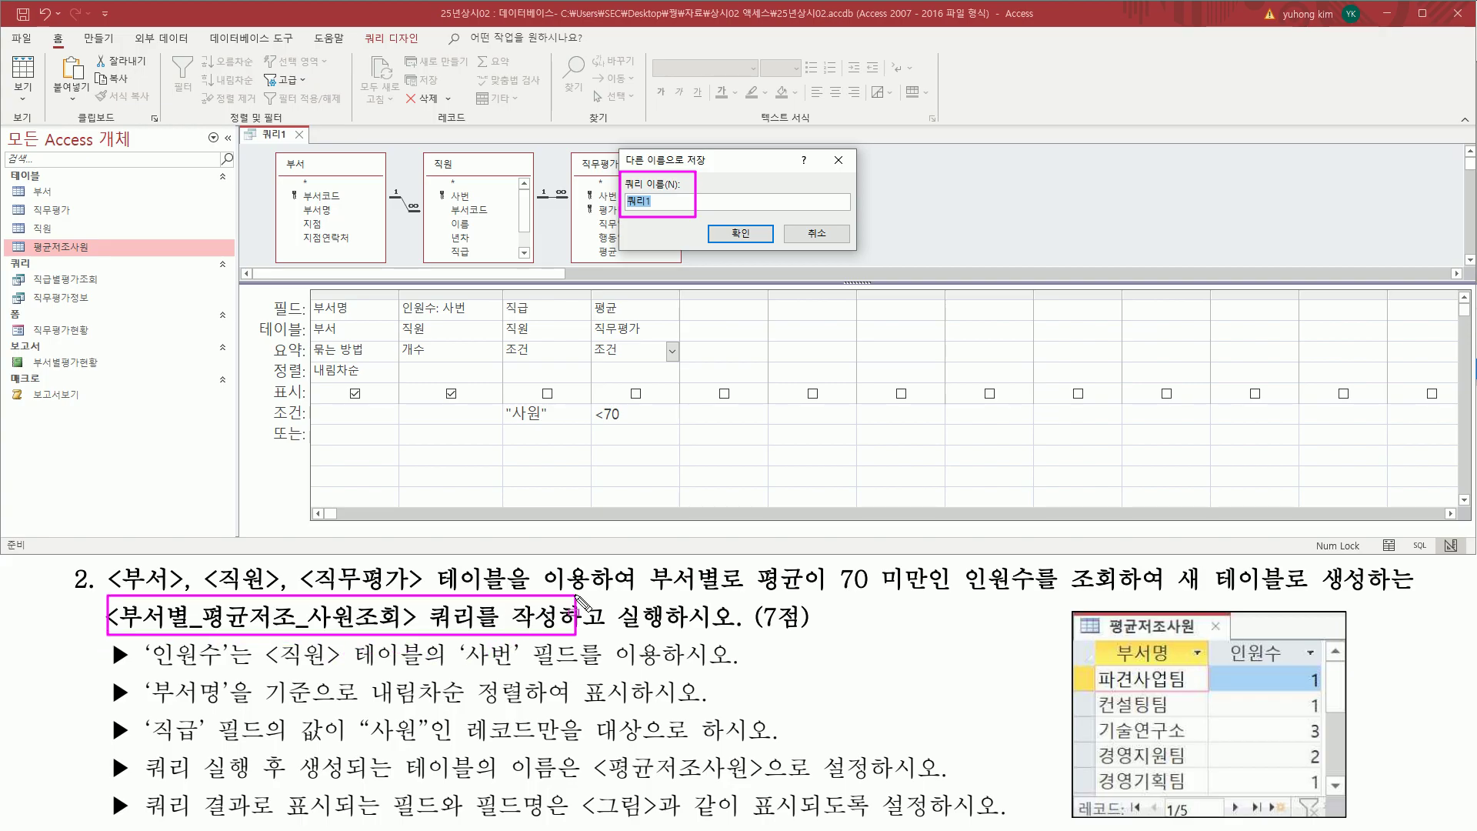
{"action": "key", "text": "Escape"}
{"action": "left_click_drag", "start_coordinate": [107, 634], "coordinate": [406, 637]}
{"action": "left_click_drag", "start_coordinate": [624, 210], "coordinate": [686, 210]}
{"action": "left_click_drag", "start_coordinate": [187, 618], "coordinate": [206, 634]}
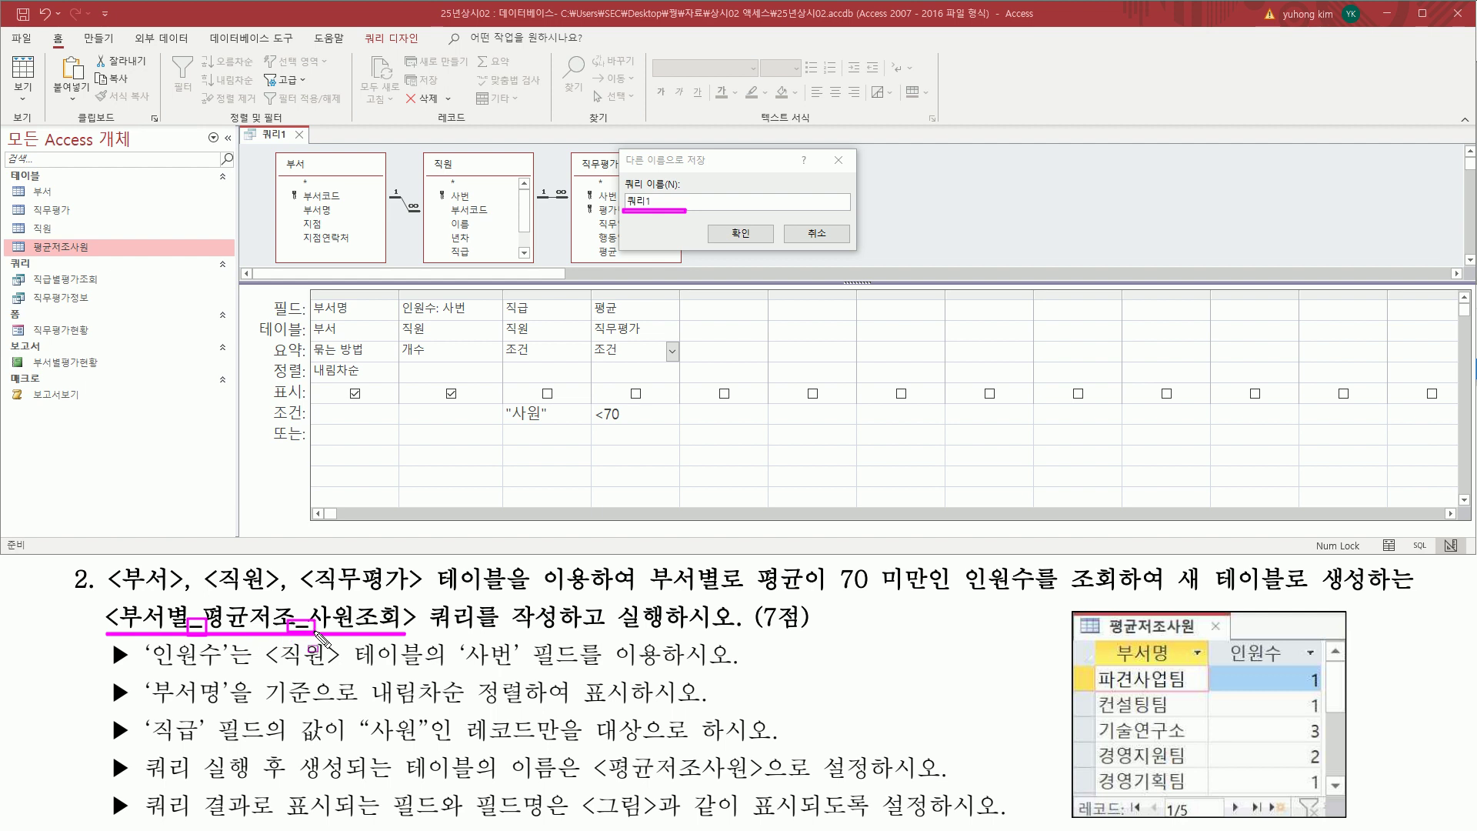
{"action": "key", "text": "Escape"}
{"action": "left_click", "coordinate": [699, 176]}
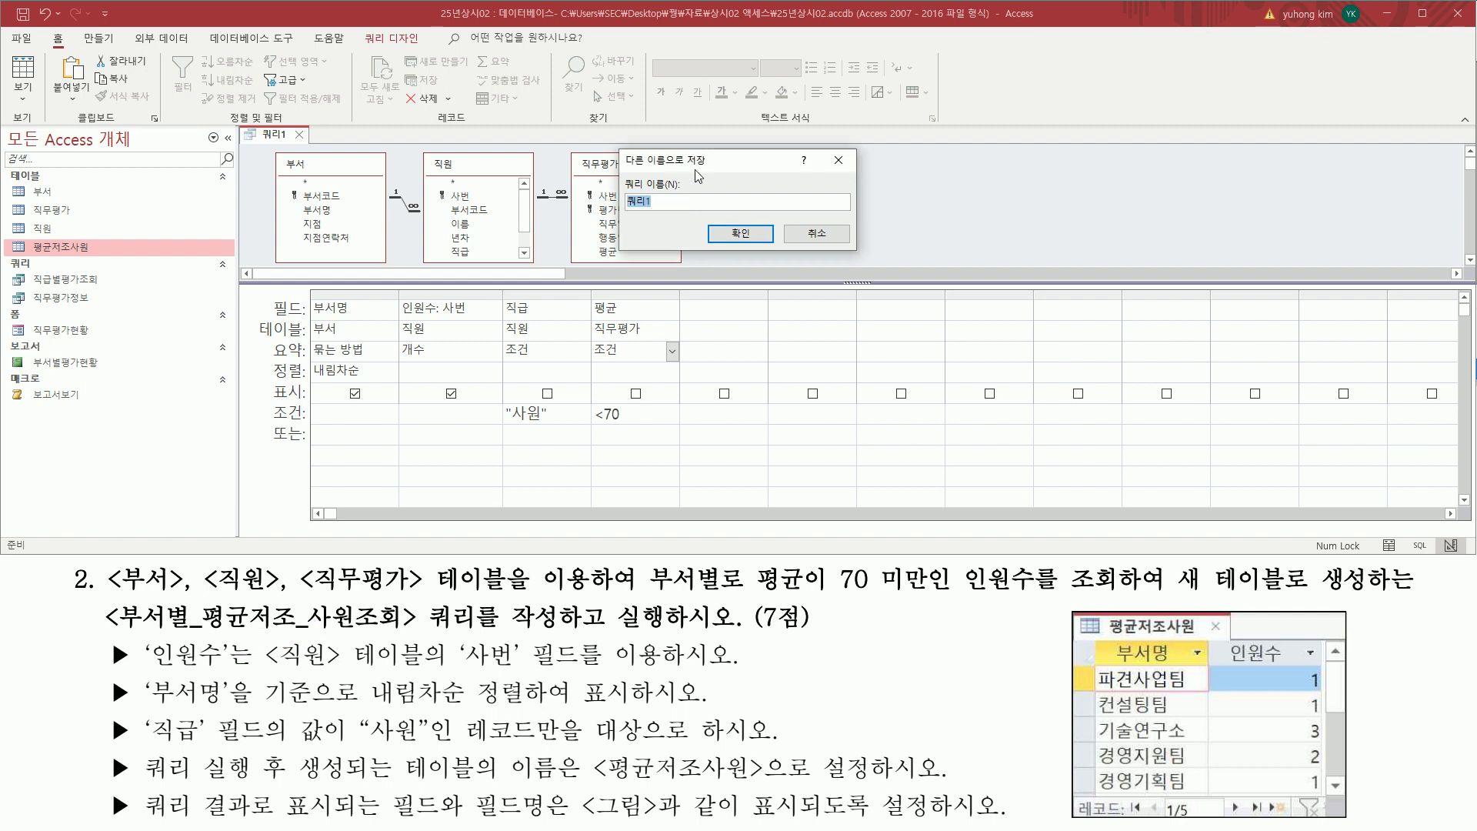
{"action": "type", "text": "ㅂ"}
{"action": "mouse_move", "coordinate": [623, 215]}
{"action": "left_mouse_down"}
{"action": "mouse_move", "coordinate": [742, 209]}
{"action": "mouse_move", "coordinate": [631, 187]}
{"action": "mouse_move", "coordinate": [741, 196]}
{"action": "left_mouse_up"}
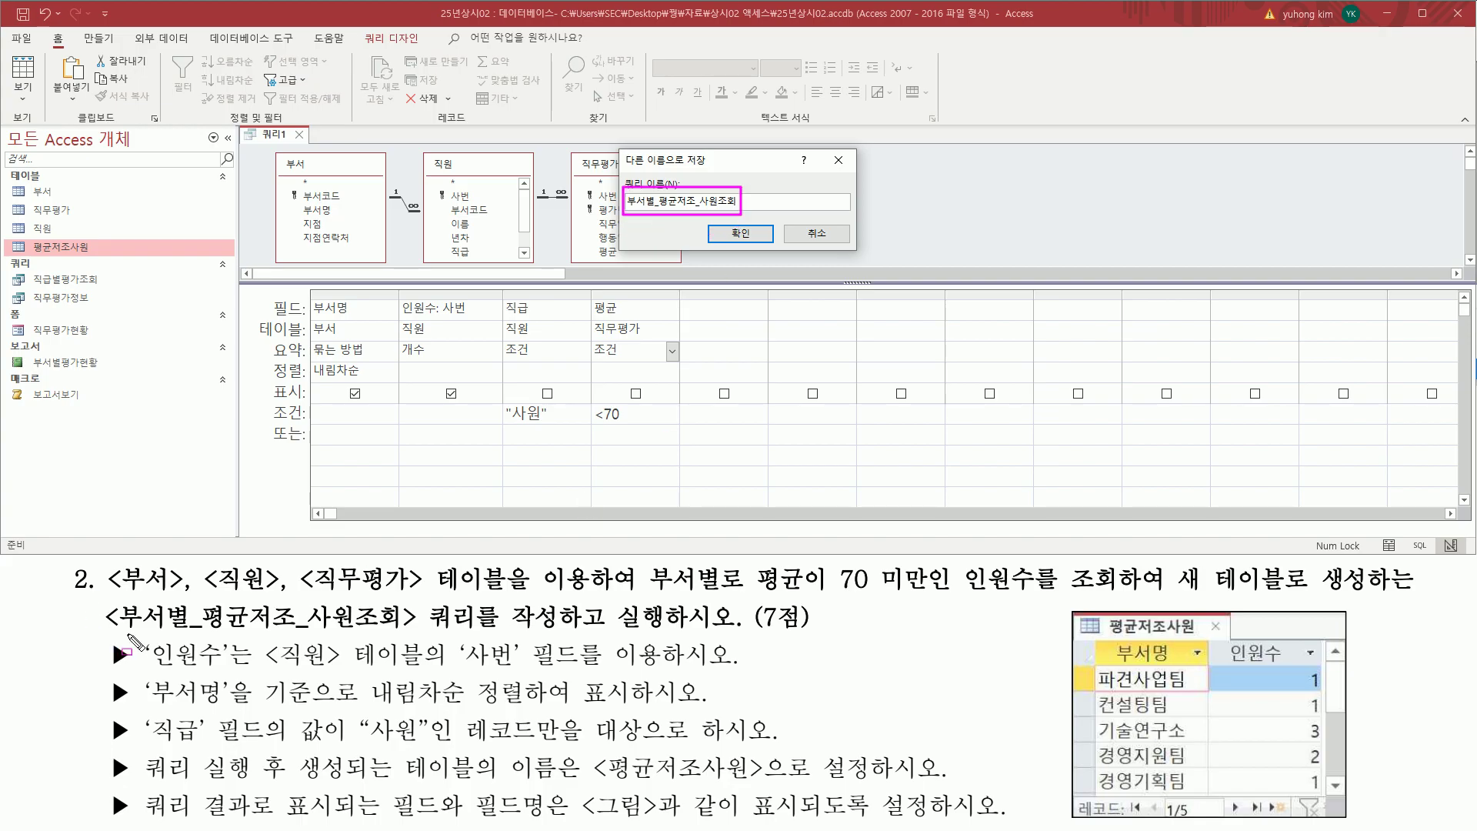
{"action": "left_click_drag", "start_coordinate": [125, 634], "coordinate": [404, 632]}
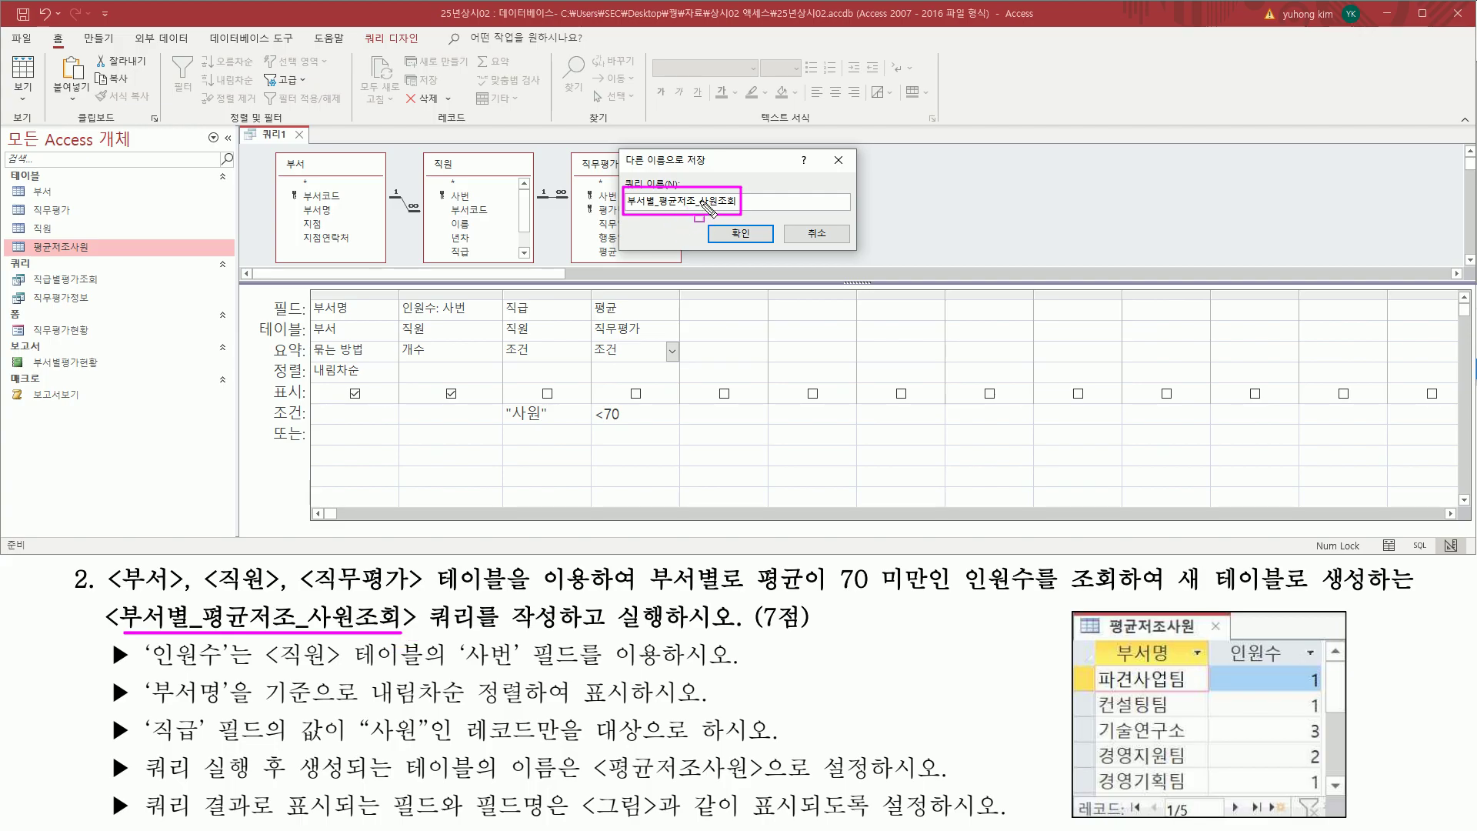
{"action": "left_click_drag", "start_coordinate": [730, 222], "coordinate": [755, 244]}
{"action": "key", "text": "Escape"}
{"action": "left_click", "coordinate": [740, 234]}
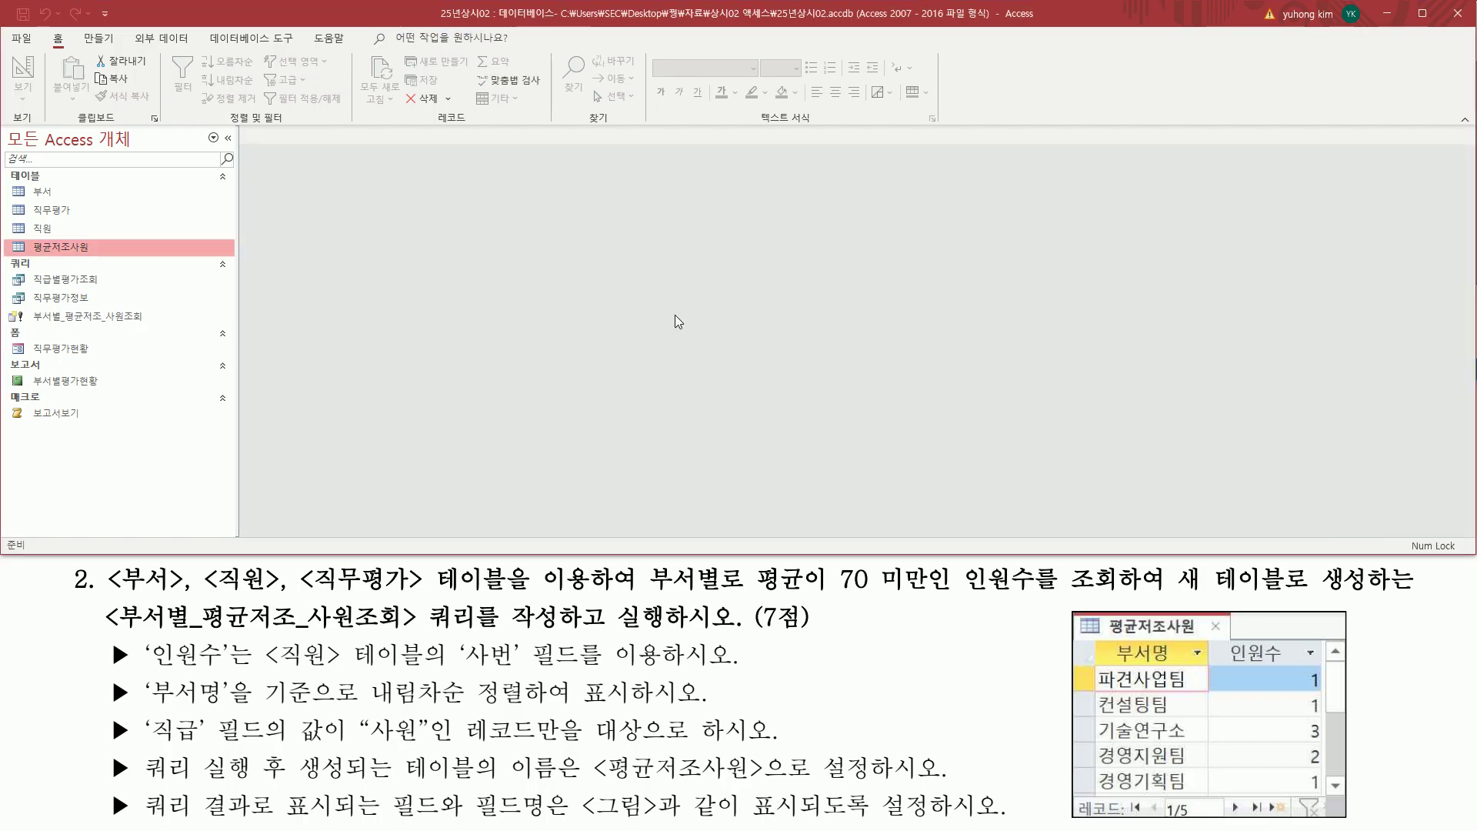
{"action": "left_click_drag", "start_coordinate": [7, 306], "coordinate": [154, 329]}
{"action": "key", "text": "Escape"}
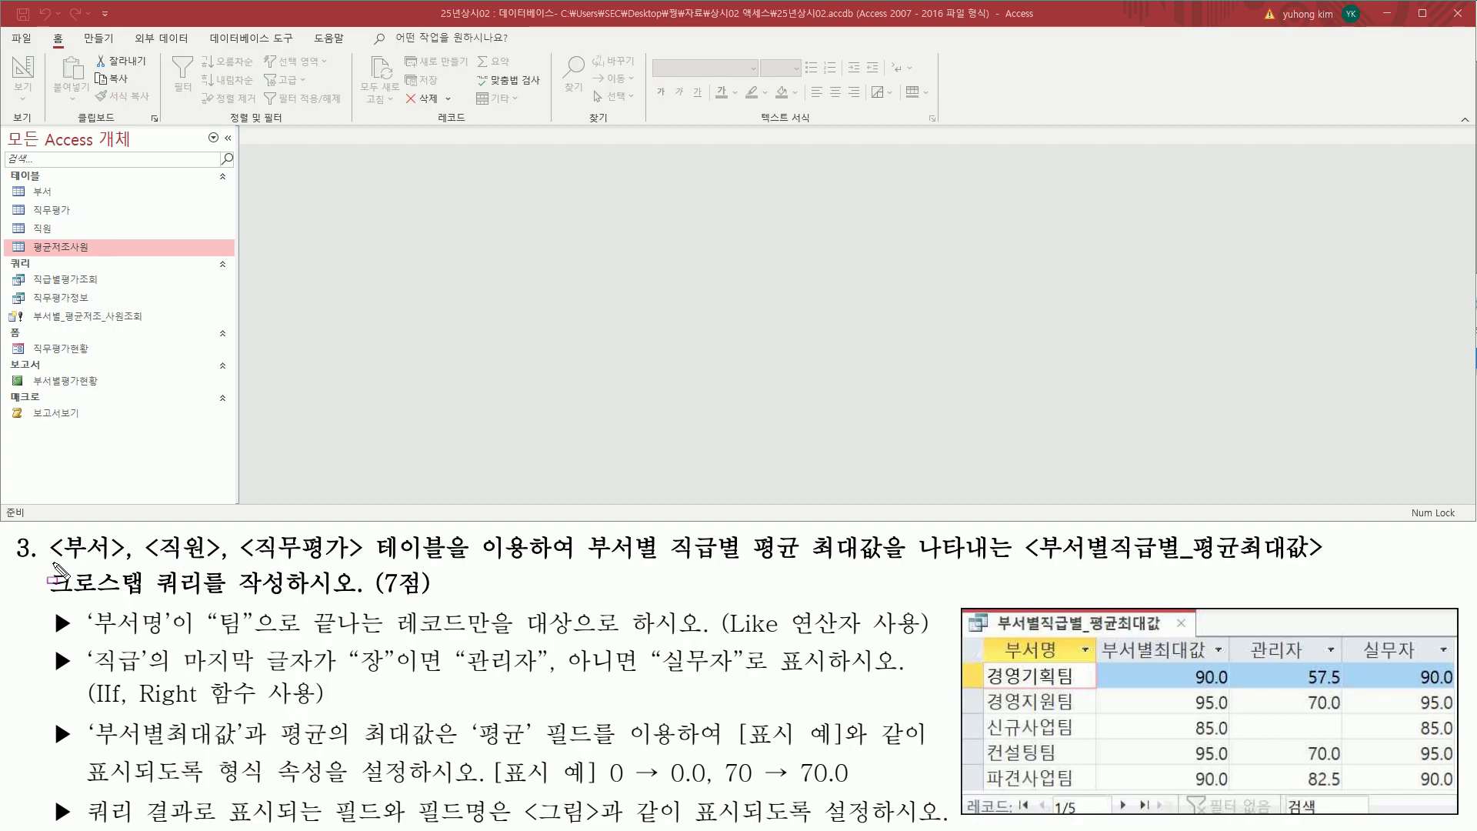
- Examine the task 3 requirements for the 부서별직급별_평균최대값 crosstab query and the row headings, column headings and values in its sample result
{"action": "left_click_drag", "start_coordinate": [54, 562], "coordinate": [888, 568]}
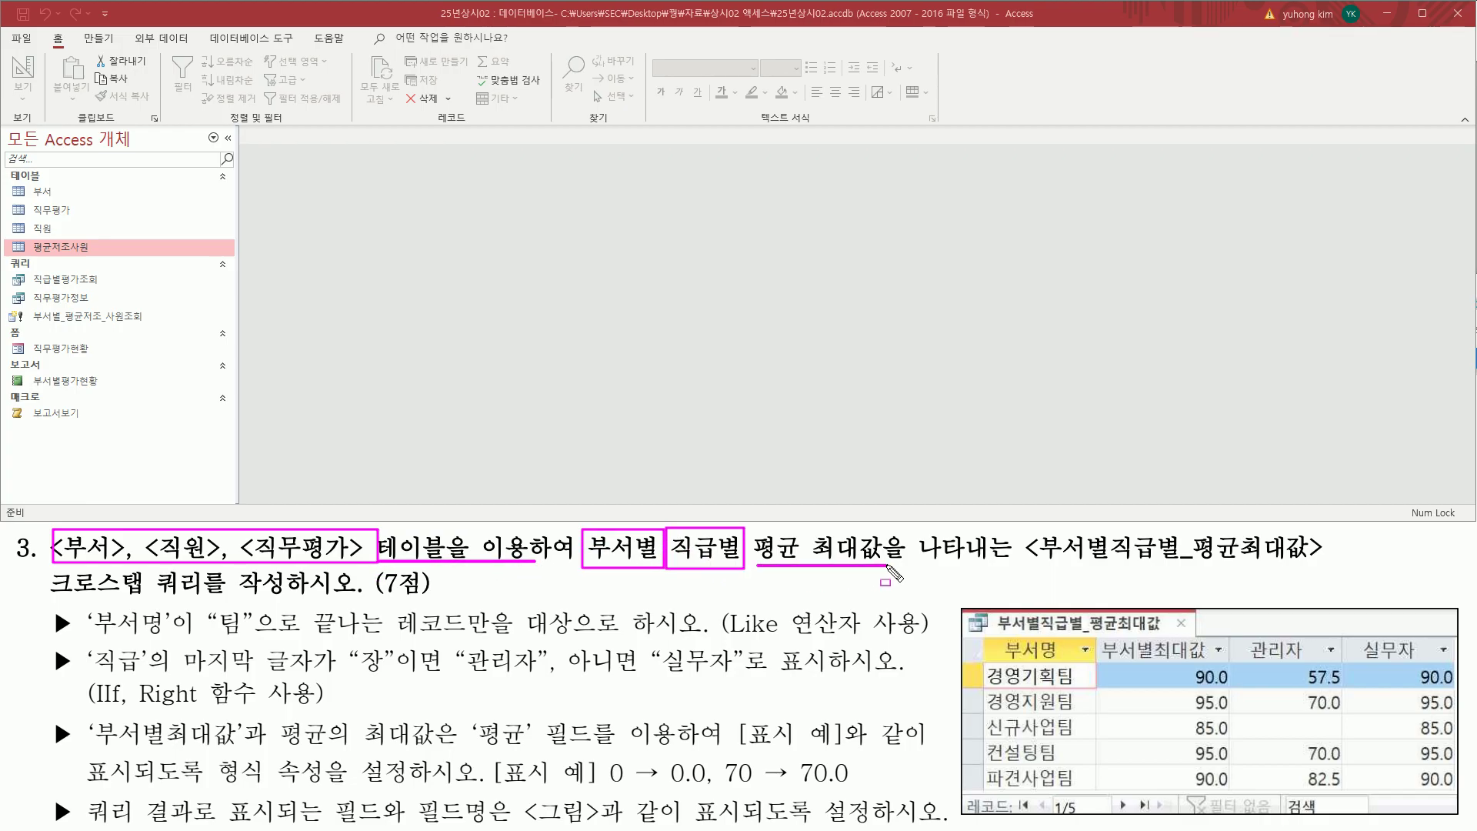
{"action": "left_click_drag", "start_coordinate": [1036, 571], "coordinate": [1315, 571]}
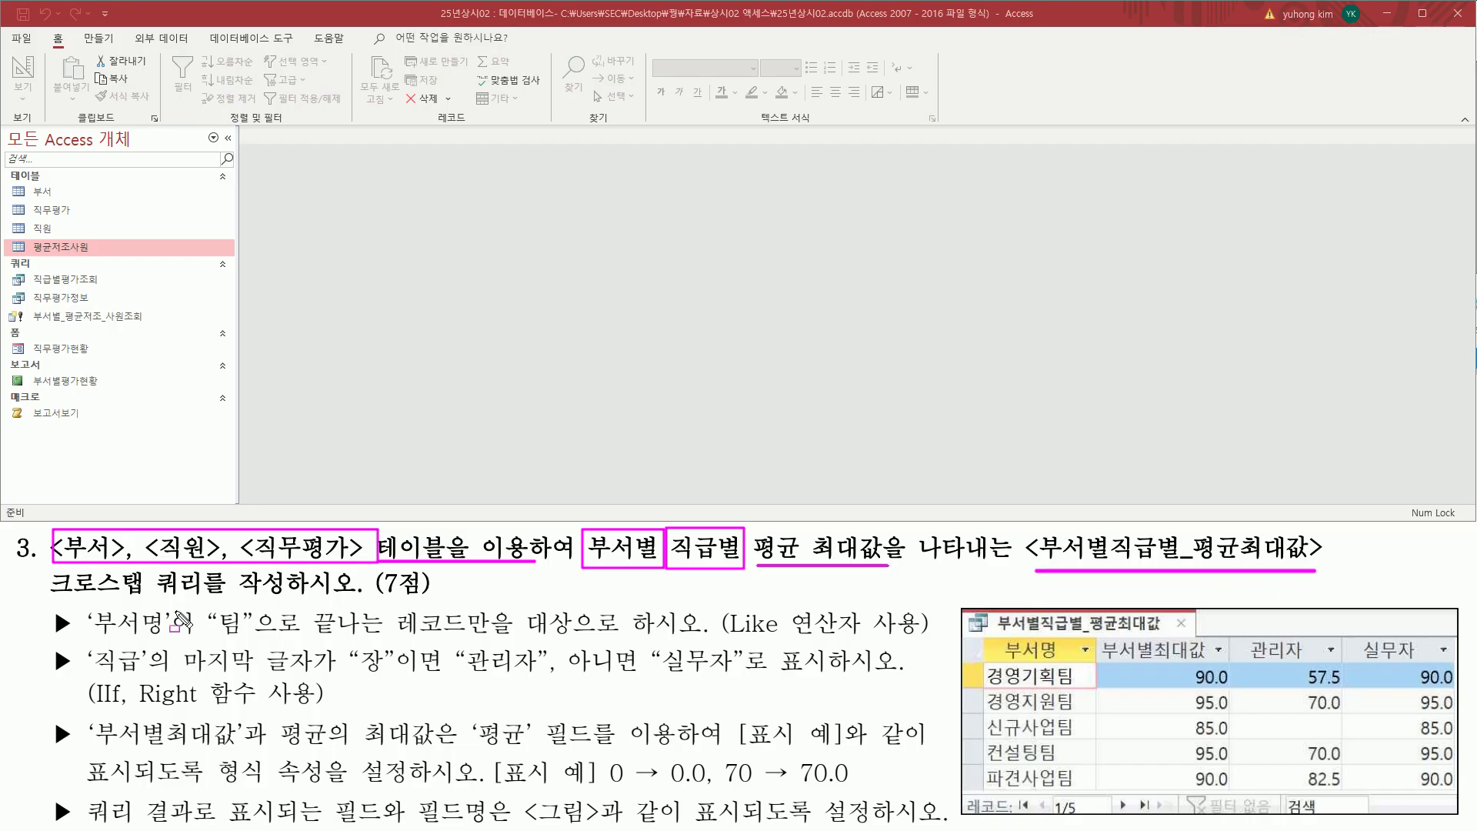
{"action": "mouse_move", "coordinate": [52, 602]}
{"action": "left_mouse_down"}
{"action": "mouse_move", "coordinate": [167, 601]}
{"action": "mouse_move", "coordinate": [203, 568]}
{"action": "left_mouse_up"}
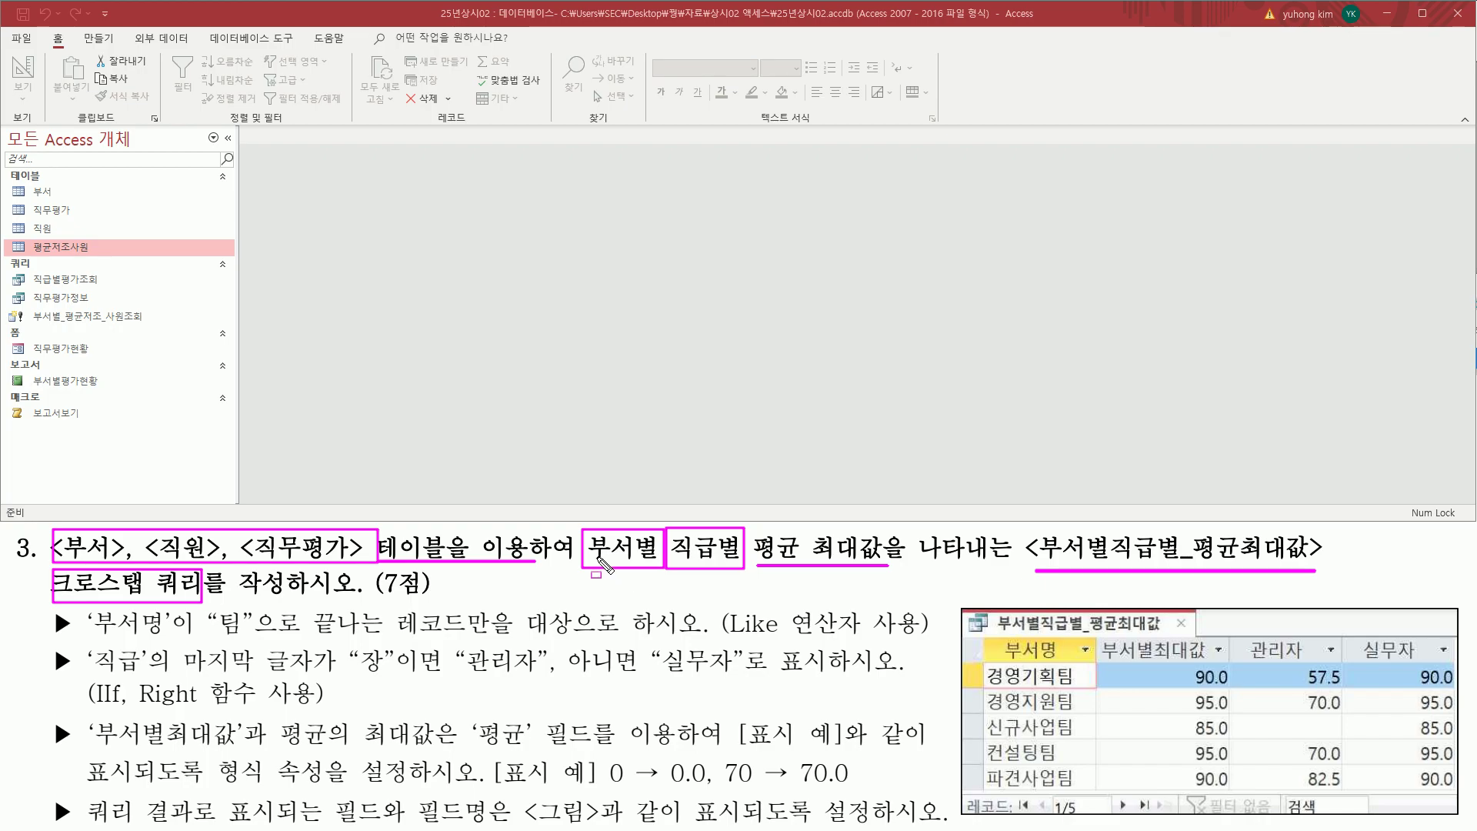
{"action": "left_click_drag", "start_coordinate": [595, 563], "coordinate": [656, 563]}
{"action": "mouse_move", "coordinate": [982, 638]}
{"action": "left_mouse_down"}
{"action": "mouse_move", "coordinate": [1001, 638]}
{"action": "mouse_move", "coordinate": [1085, 757]}
{"action": "mouse_move", "coordinate": [1088, 796]}
{"action": "left_mouse_up"}
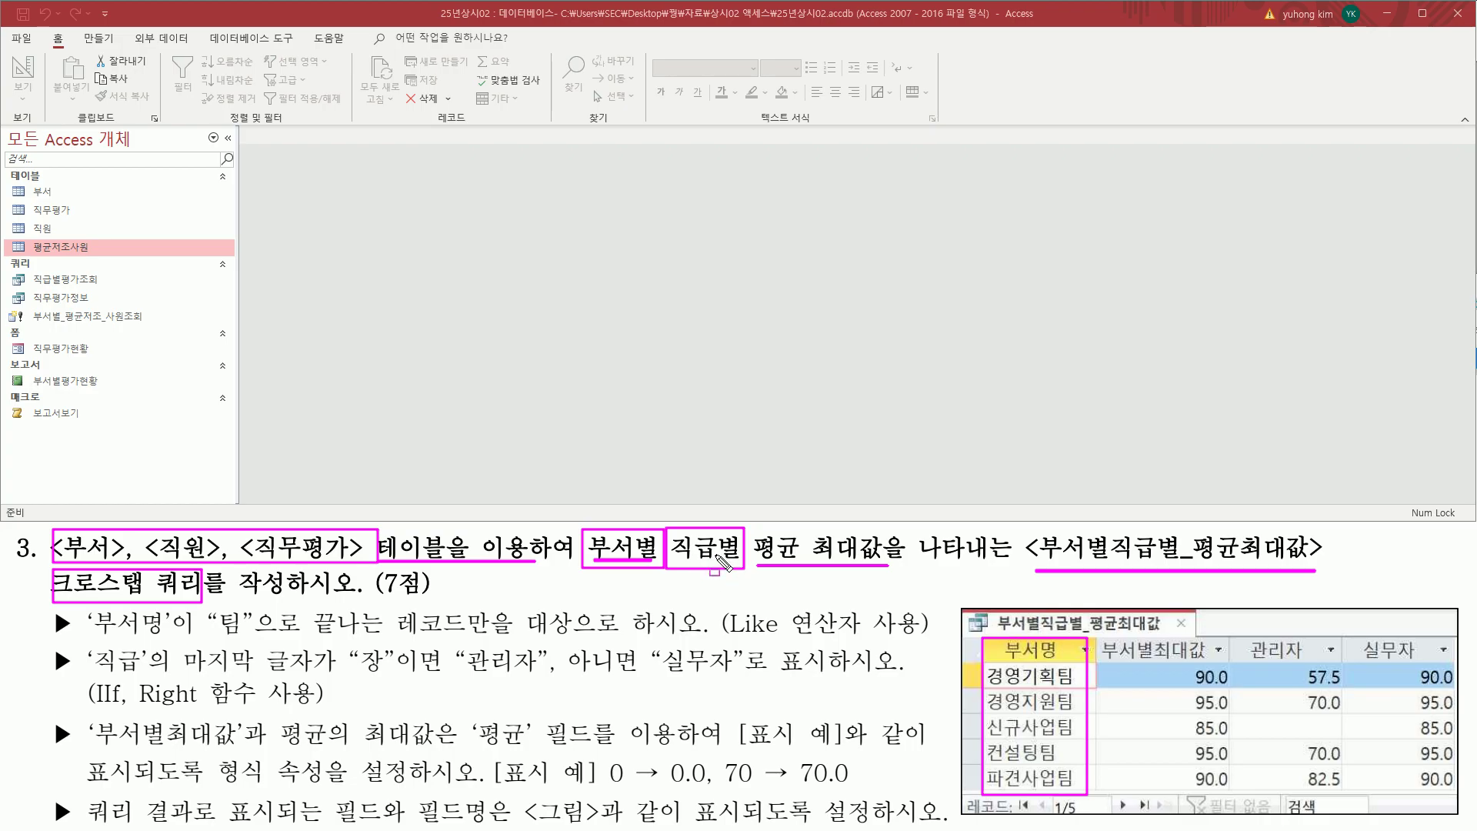
{"action": "left_click_drag", "start_coordinate": [1241, 639], "coordinate": [1439, 665]}
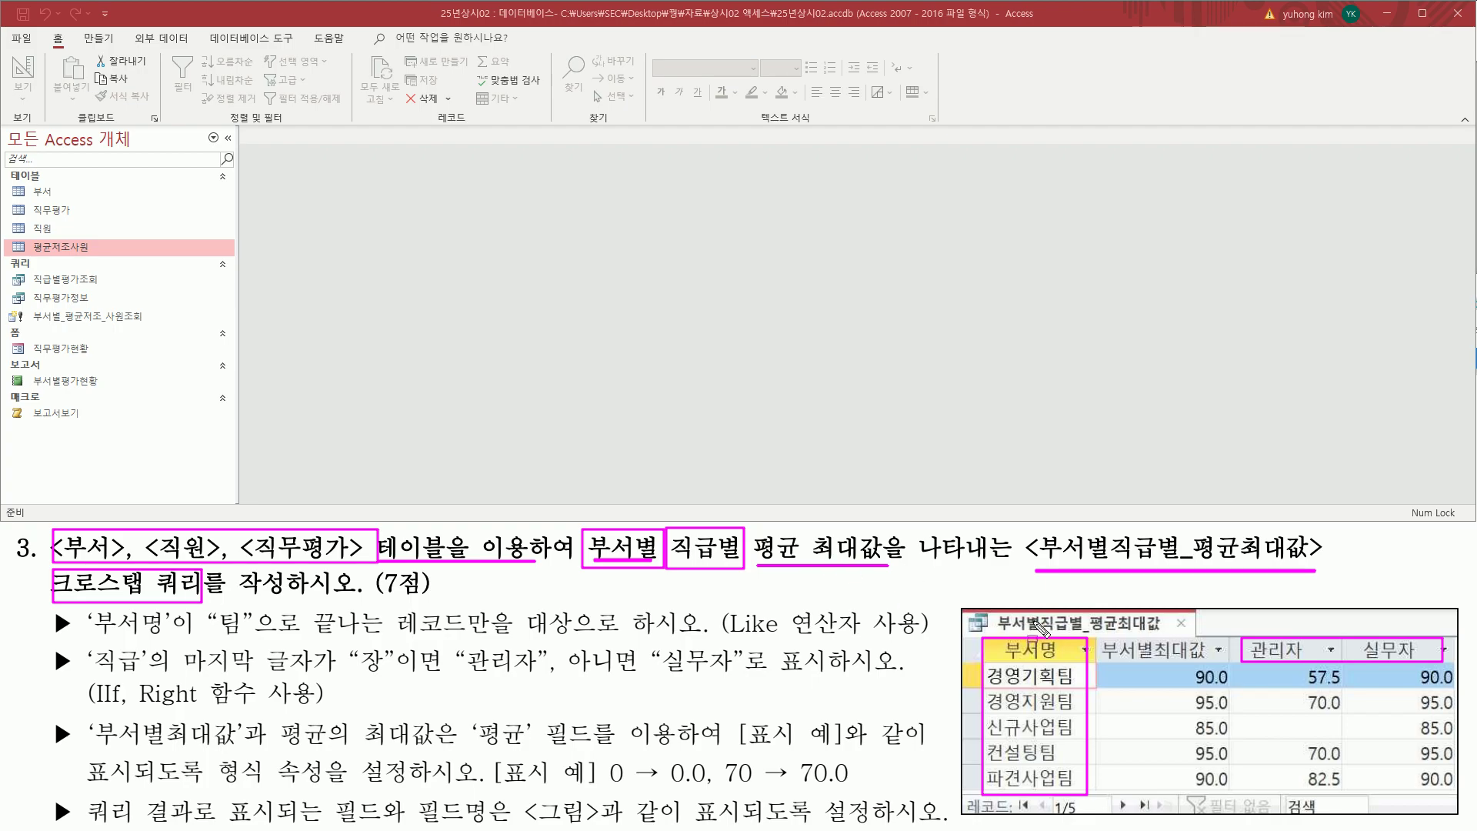
{"action": "left_click_drag", "start_coordinate": [1247, 668], "coordinate": [1455, 792]}
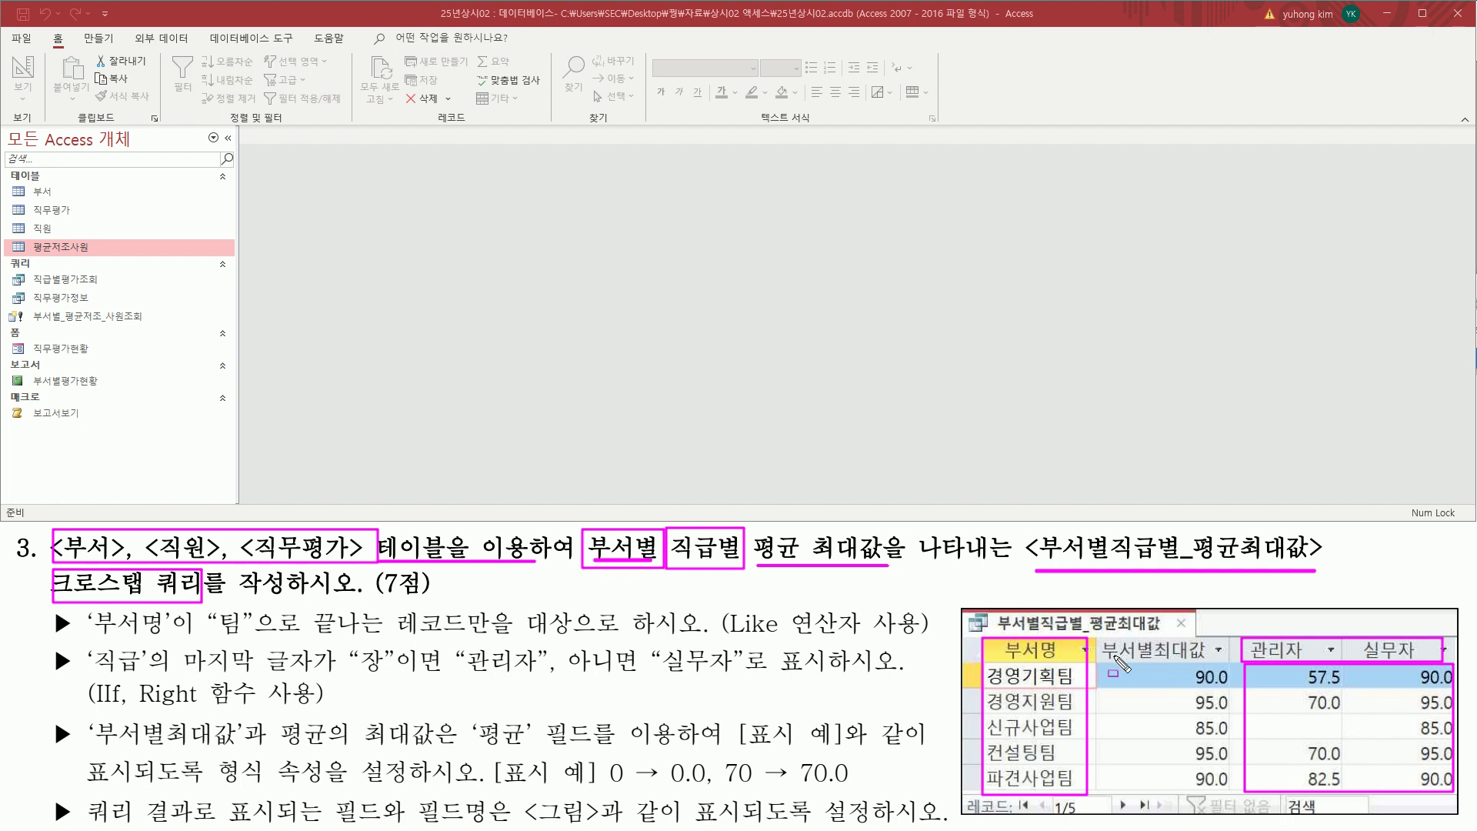
{"action": "left_click_drag", "start_coordinate": [1104, 639], "coordinate": [1226, 790]}
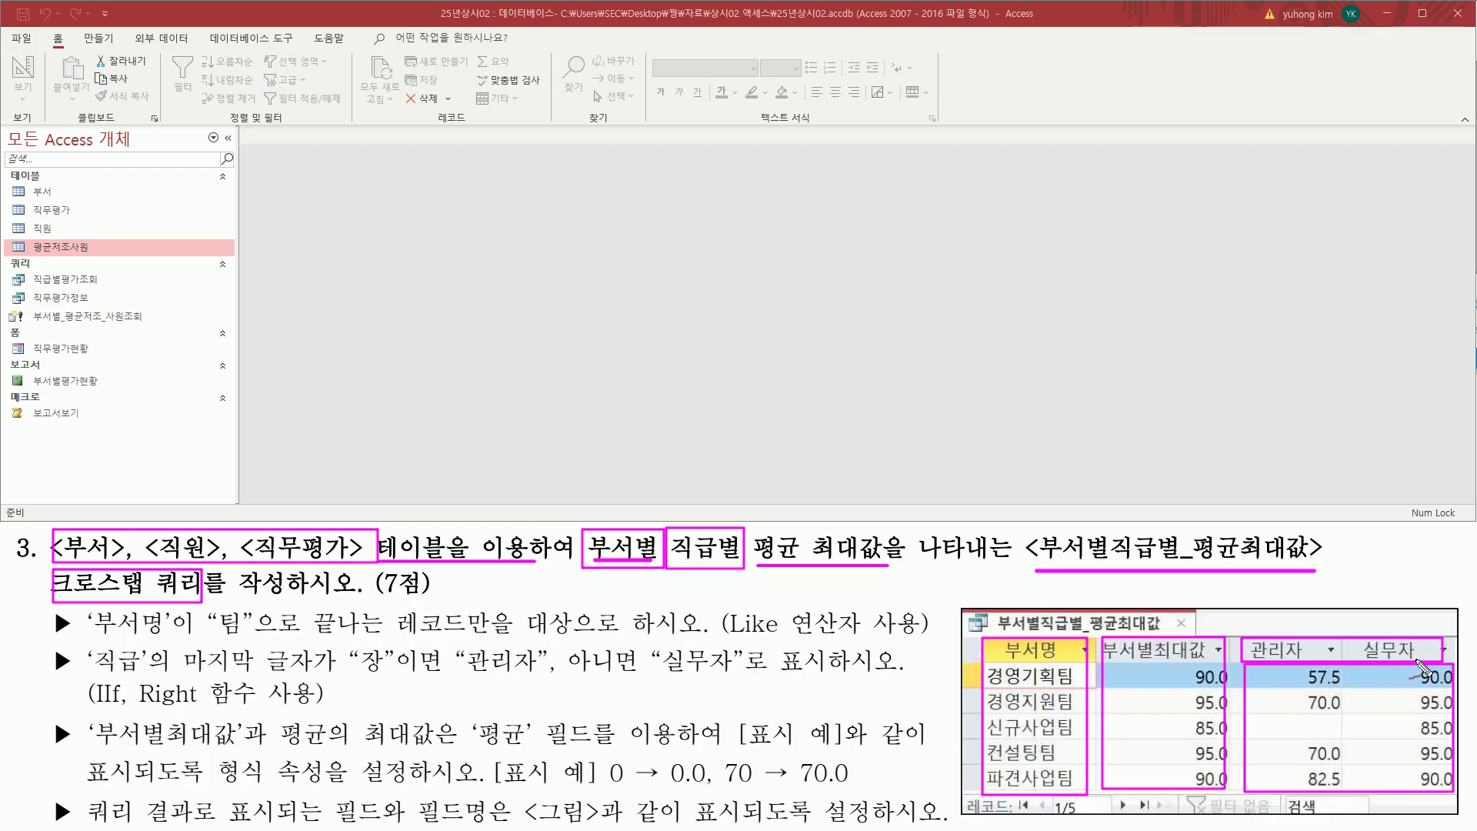
{"action": "left_click_drag", "start_coordinate": [1329, 712], "coordinate": [1379, 709]}
{"action": "left_click_drag", "start_coordinate": [1342, 763], "coordinate": [1331, 759]}
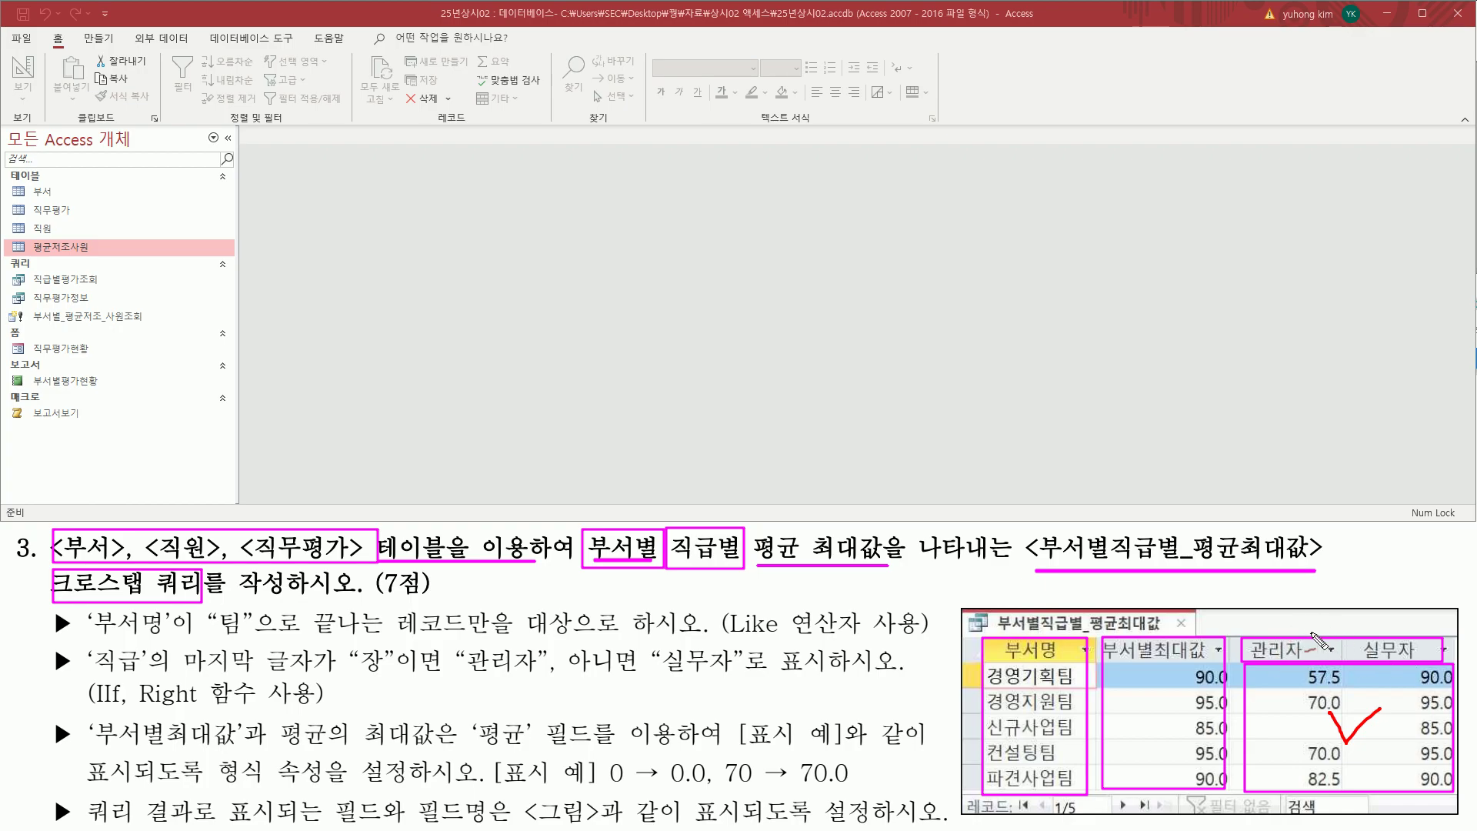
{"action": "left_click_drag", "start_coordinate": [1305, 656], "coordinate": [1313, 652]}
{"action": "left_click_drag", "start_coordinate": [1284, 746], "coordinate": [1293, 742]}
{"action": "mouse_move", "coordinate": [1015, 676]}
{"action": "left_mouse_down"}
{"action": "mouse_move", "coordinate": [1040, 693]}
{"action": "mouse_move", "coordinate": [1051, 668]}
{"action": "mouse_move", "coordinate": [1162, 667]}
{"action": "left_mouse_up"}
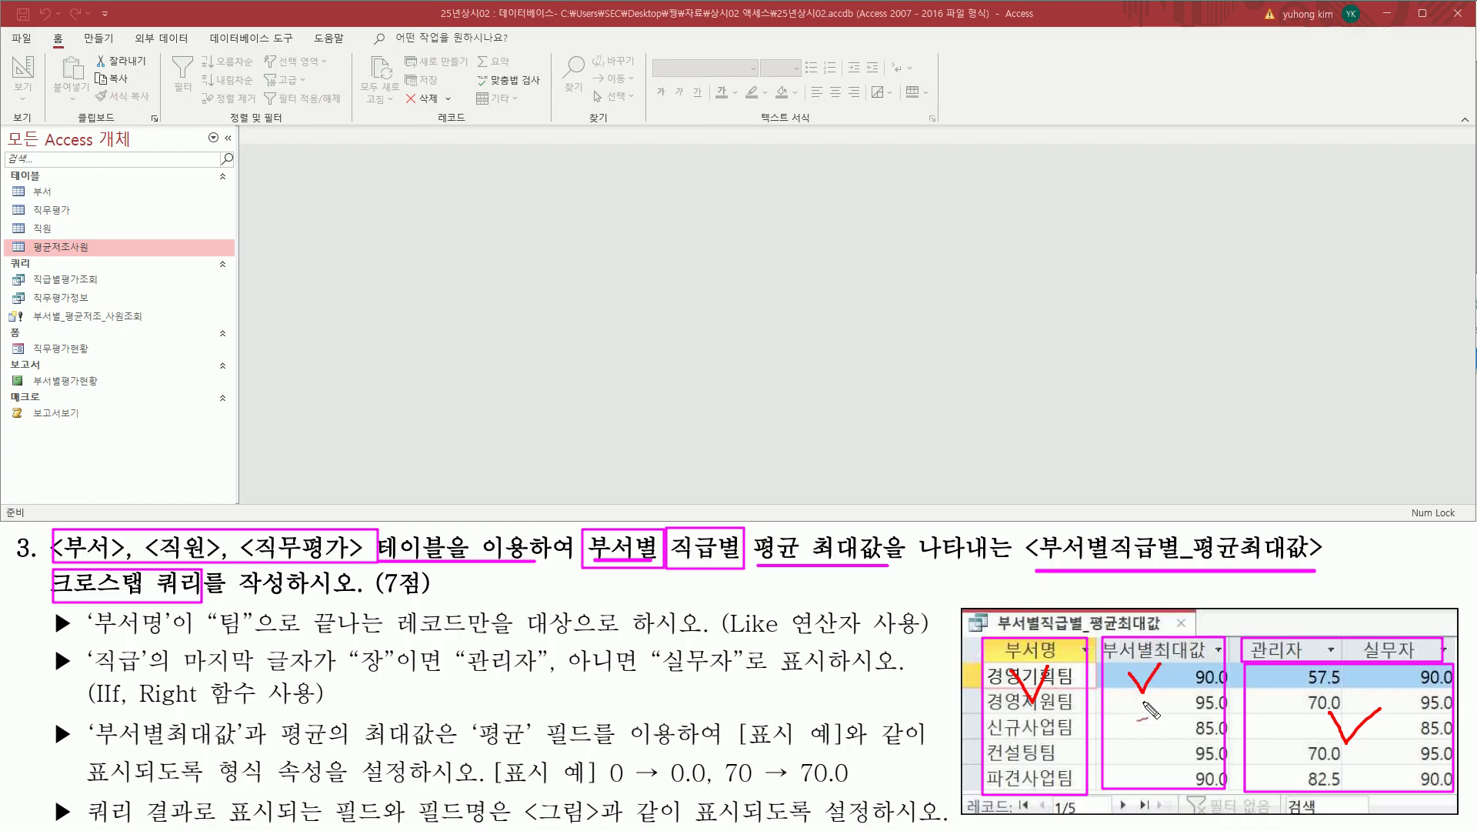
{"action": "left_click_drag", "start_coordinate": [1228, 728], "coordinate": [1236, 723]}
{"action": "key", "text": "Escape"}
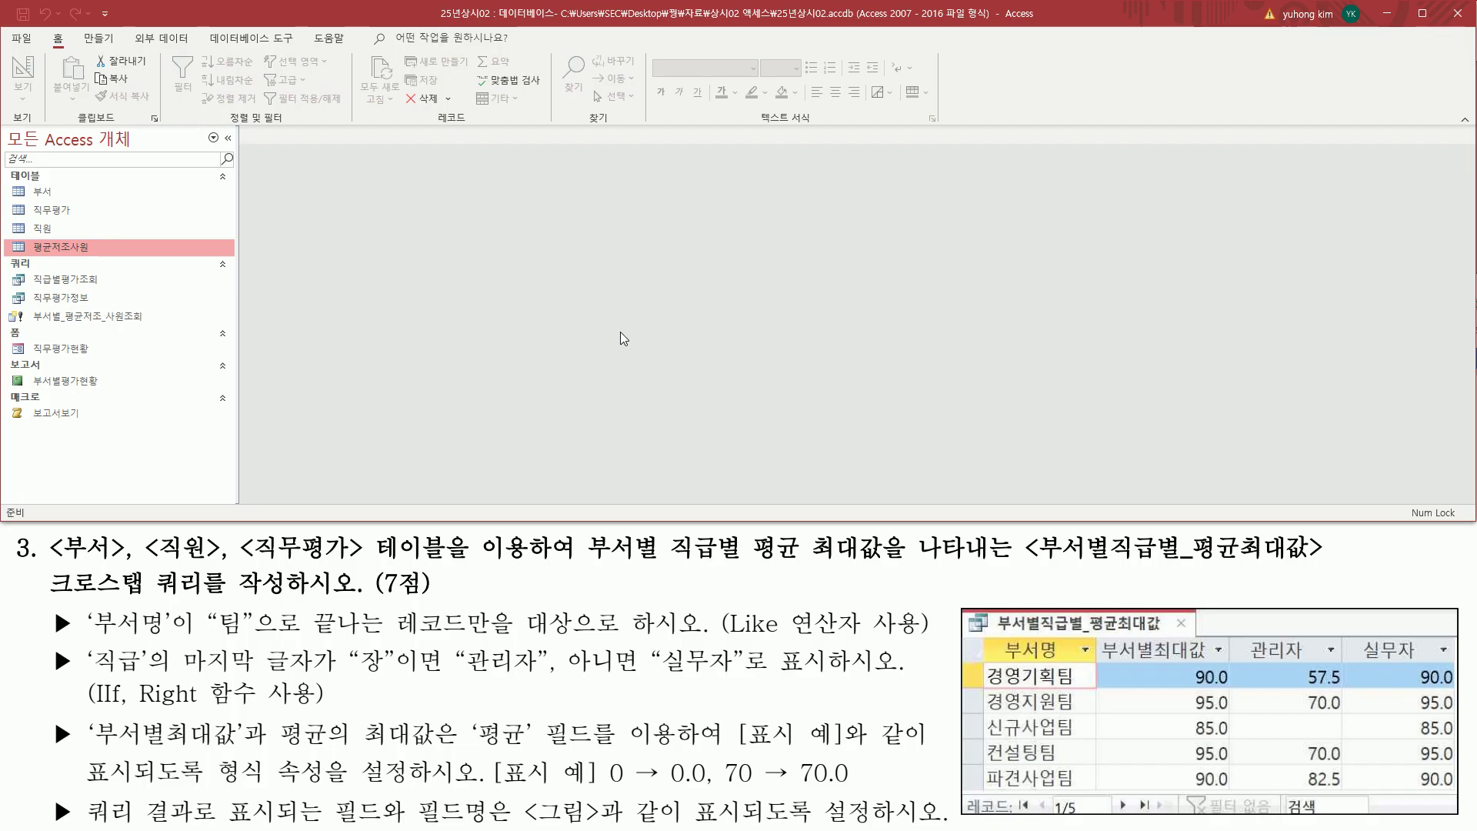
- Create a new query in design view with the 부서, 직원 and 직무평가 tables, and enlarge the design grid
{"action": "left_click", "coordinate": [96, 39]}
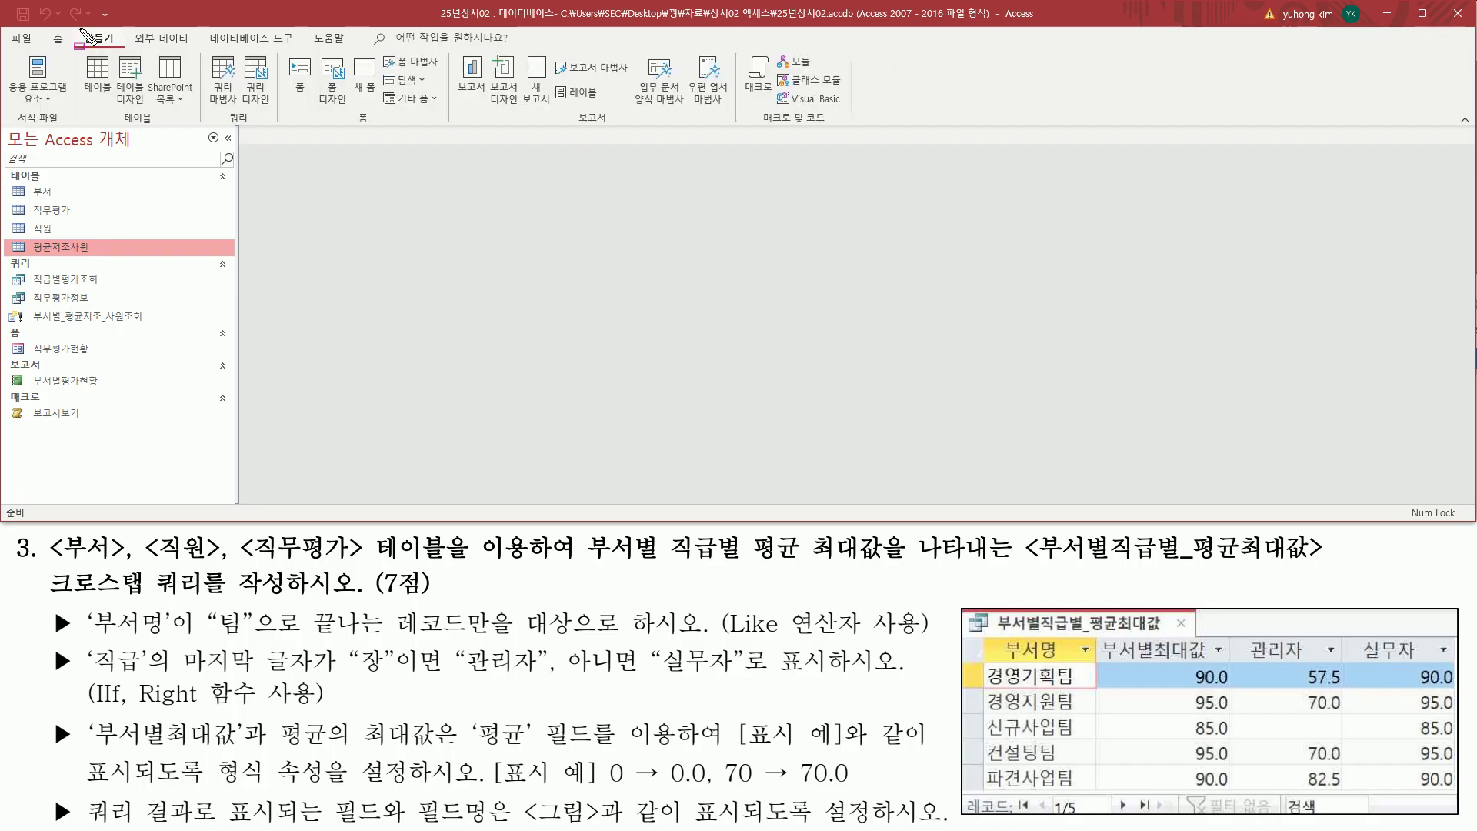
{"action": "left_click", "coordinate": [258, 91]}
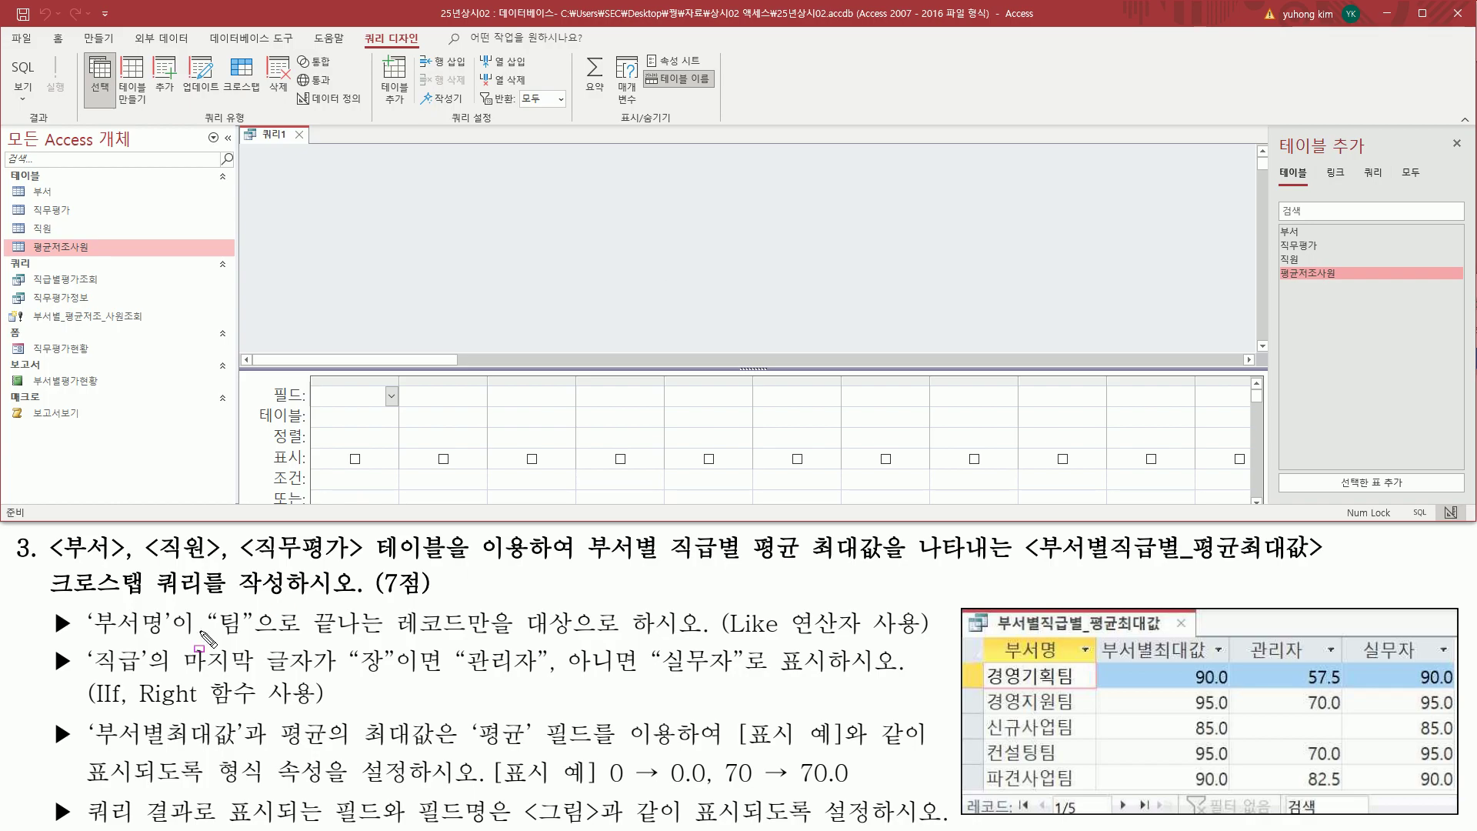
{"action": "left_click_drag", "start_coordinate": [54, 564], "coordinate": [531, 566]}
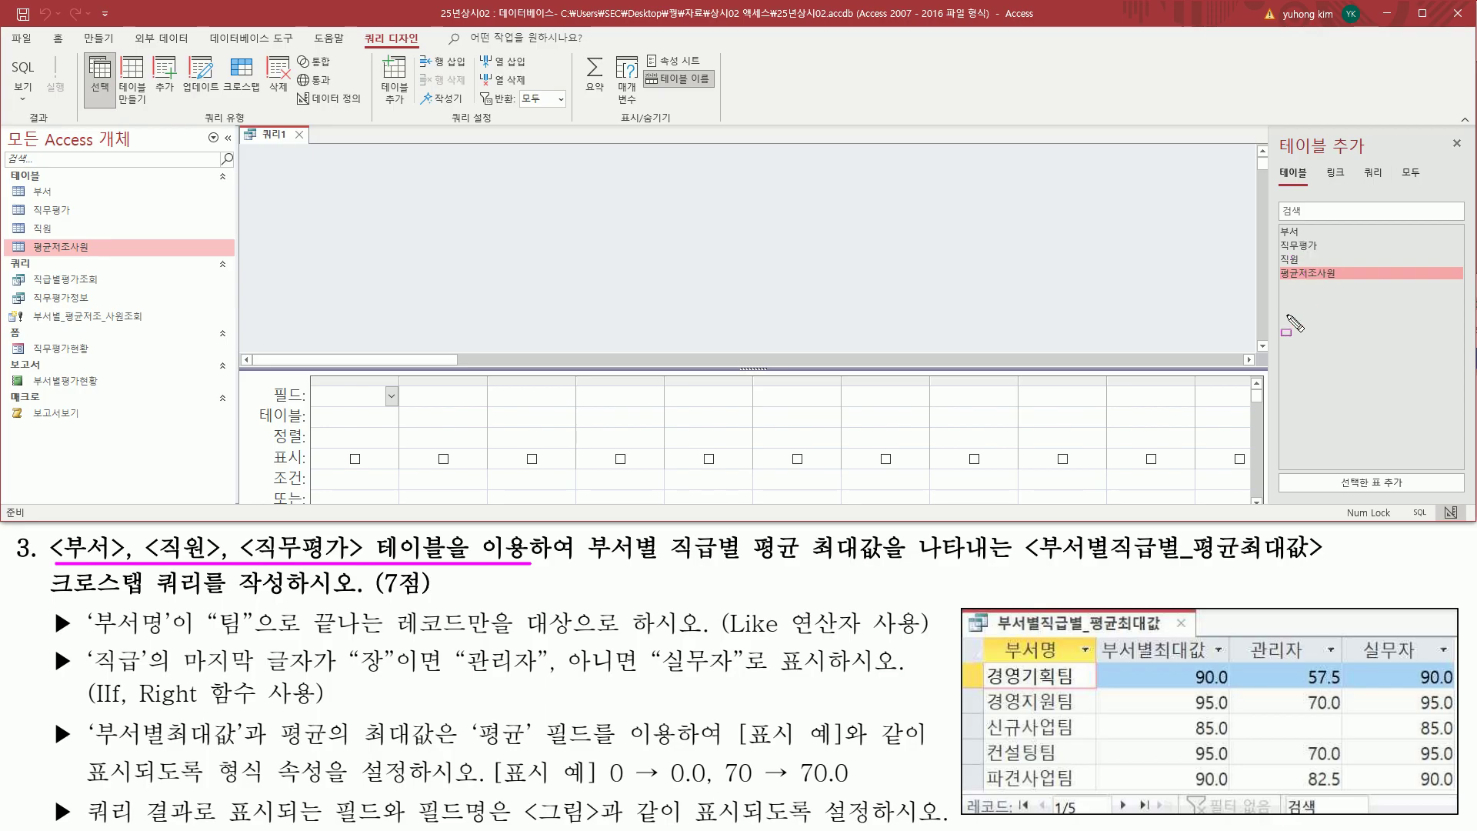
{"action": "key", "text": "Escape"}
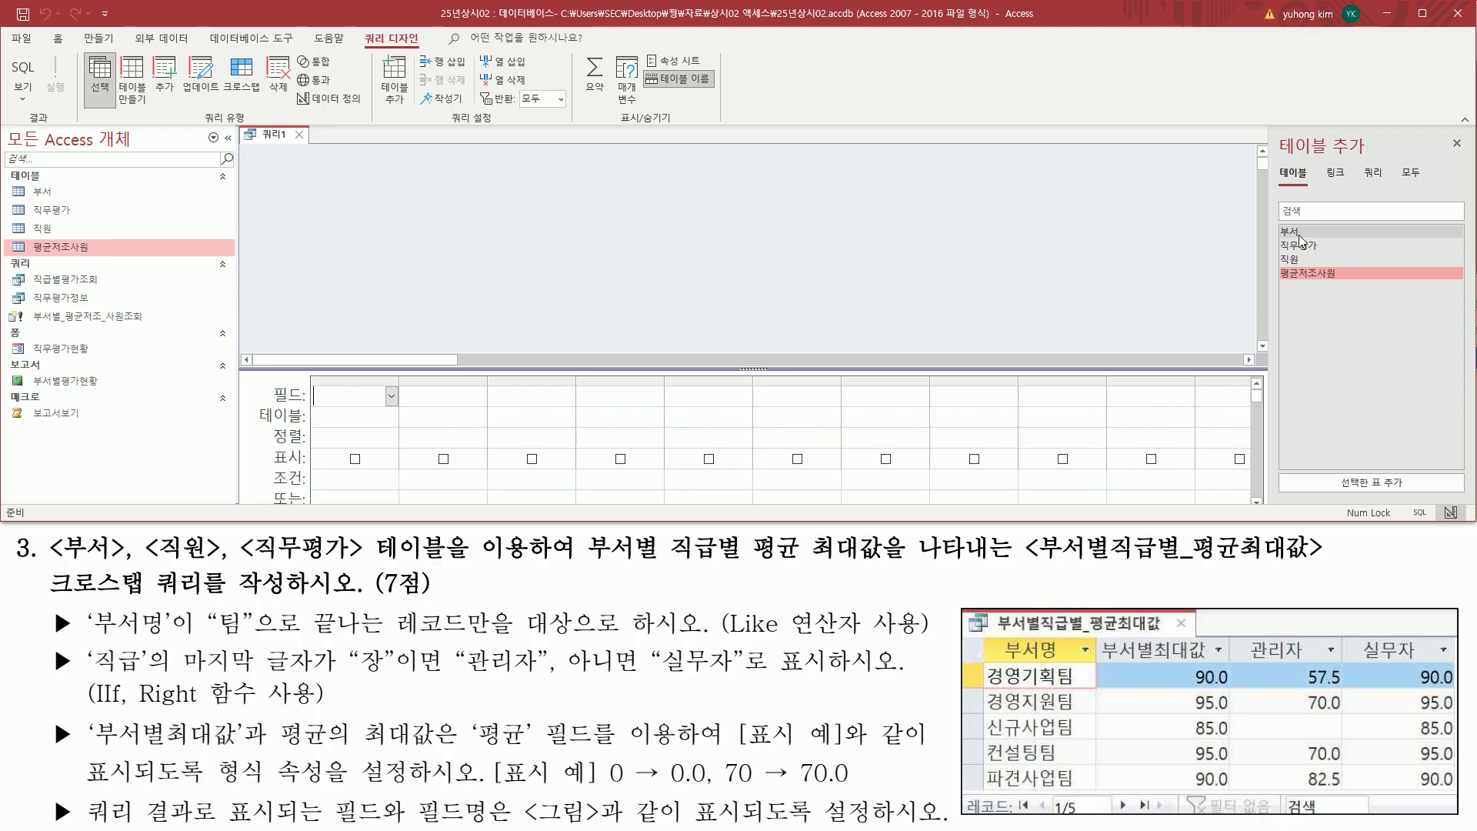
{"action": "left_click", "coordinate": [1299, 233]}
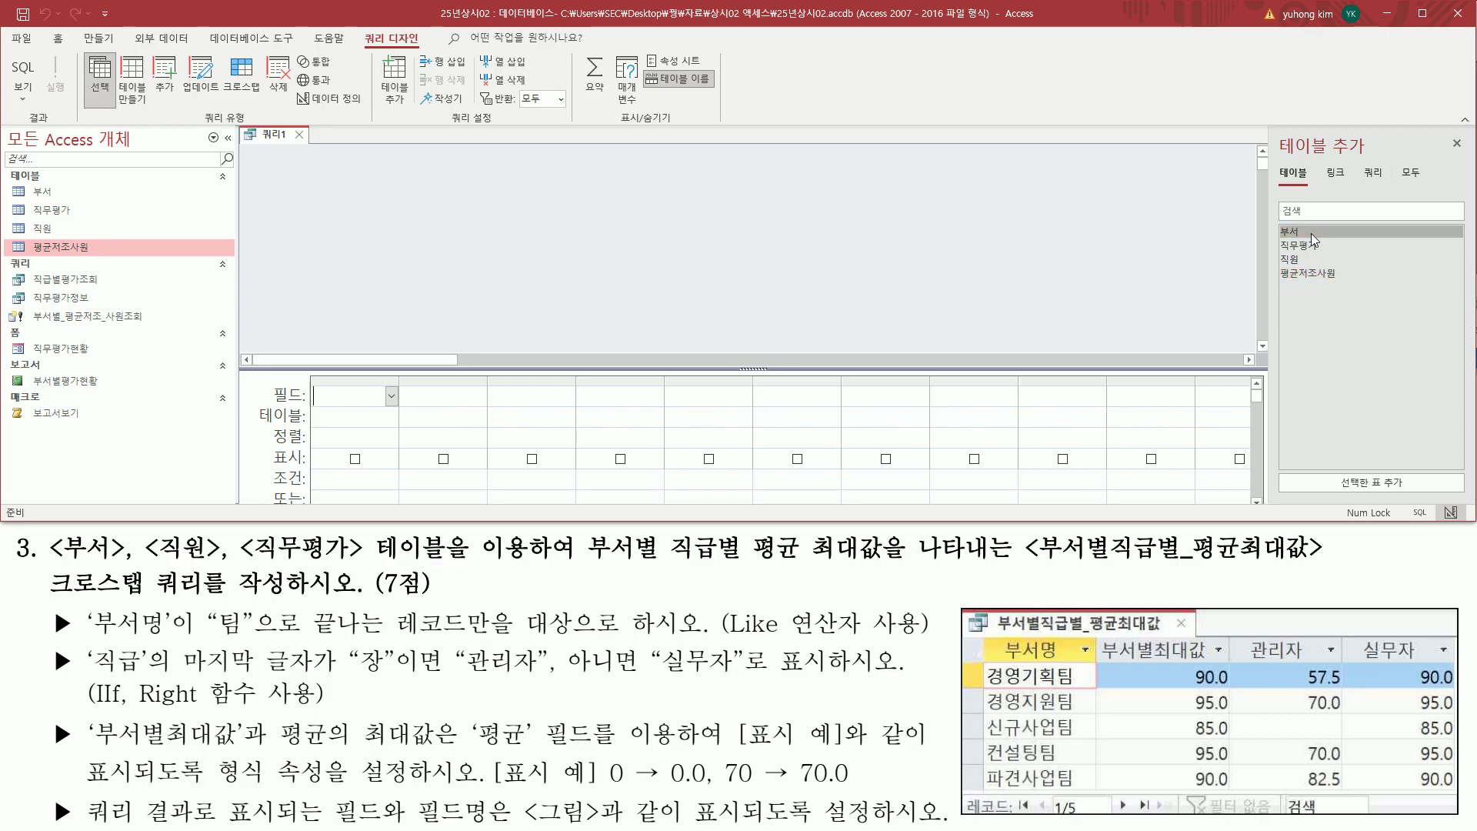
{"action": "double_click", "coordinate": [1311, 233]}
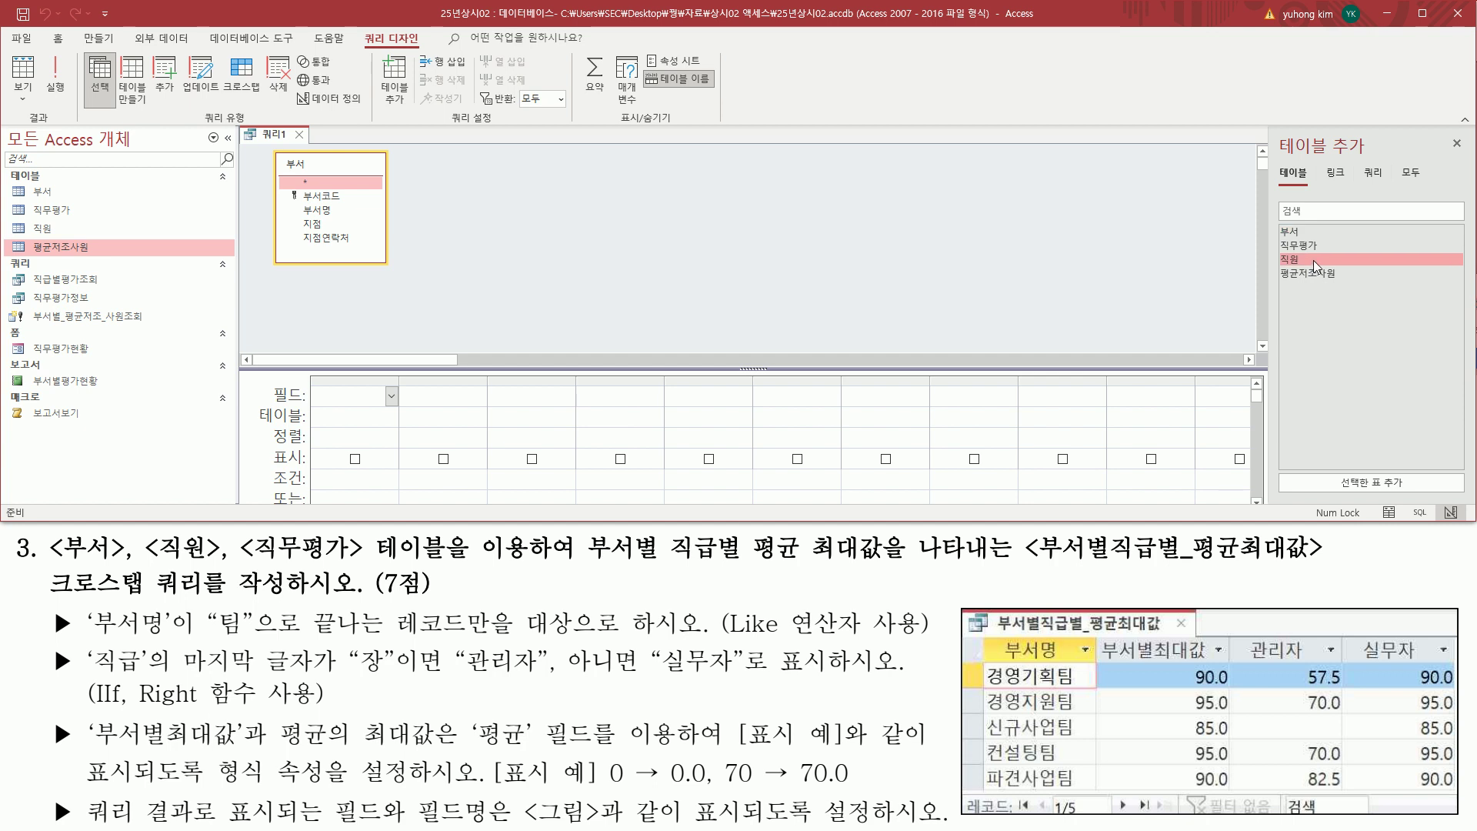
{"action": "double_click", "coordinate": [1314, 260]}
{"action": "left_click", "coordinate": [1310, 245]}
{"action": "double_click", "coordinate": [1330, 246]}
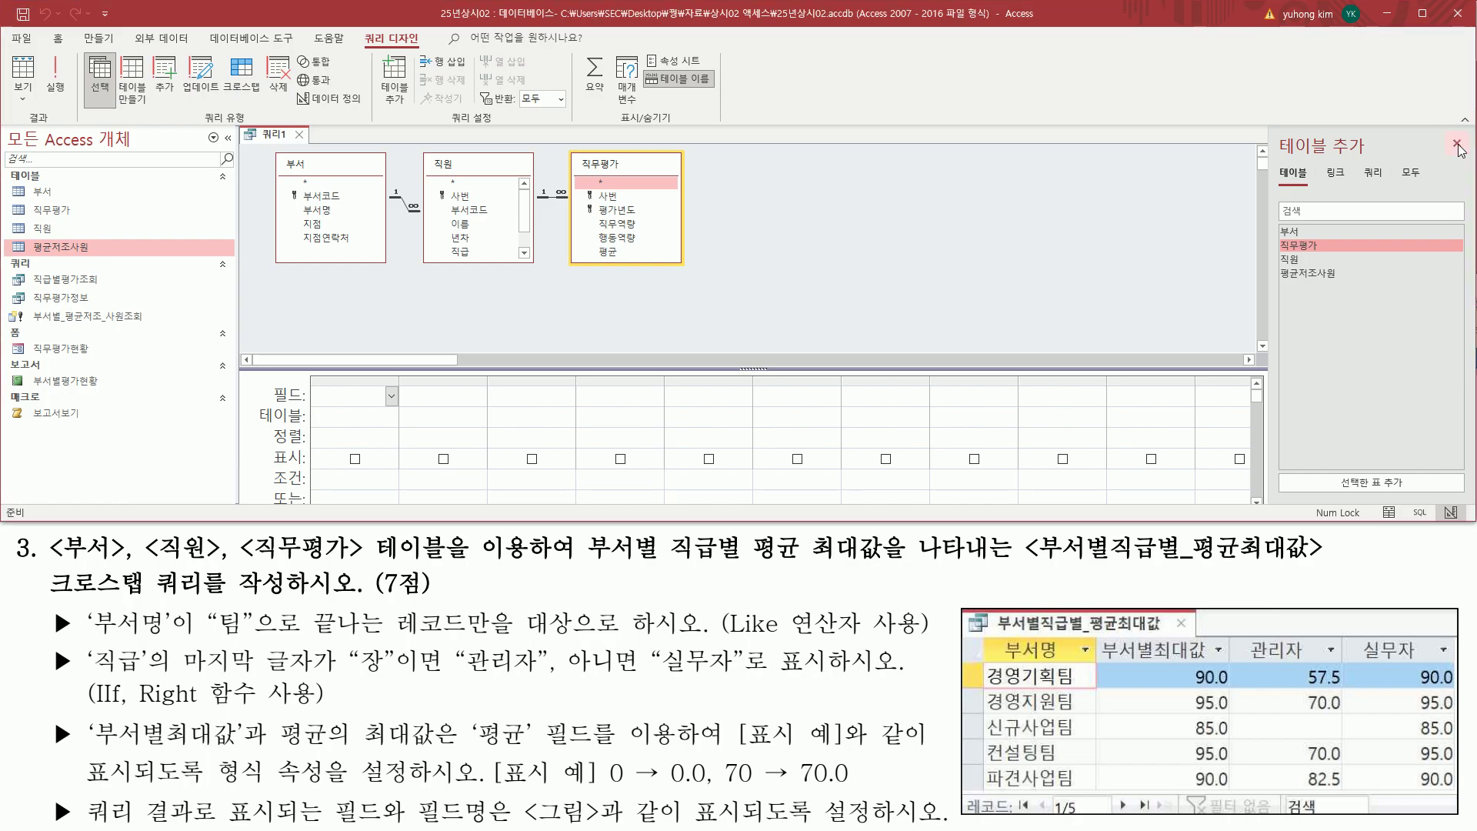
{"action": "left_click", "coordinate": [1458, 144]}
{"action": "left_click_drag", "start_coordinate": [718, 367], "coordinate": [729, 287]}
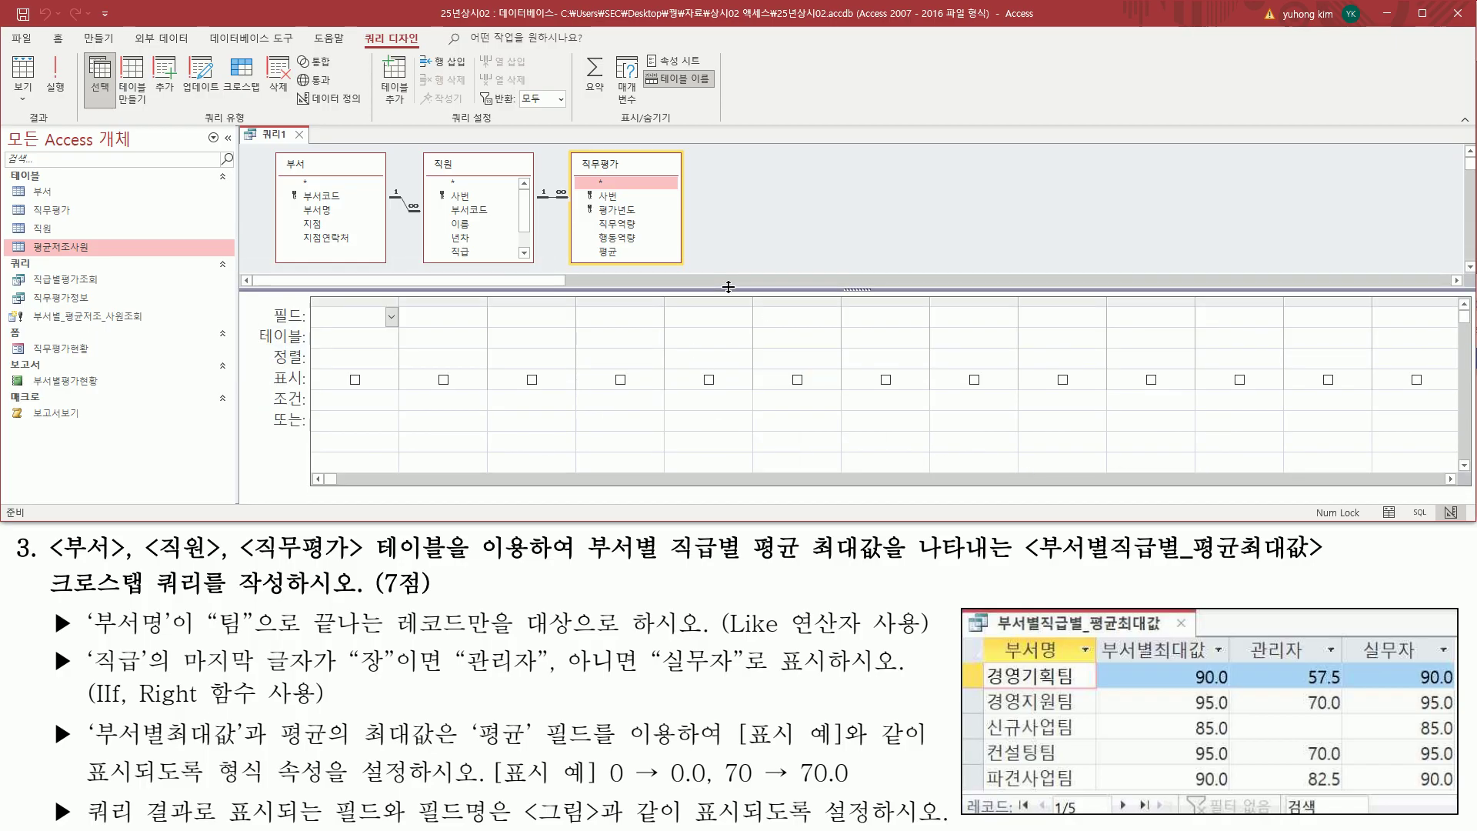
- Change the new query's type to crosstab (크로스탭)
{"action": "left_click_drag", "start_coordinate": [196, 110], "coordinate": [256, 125]}
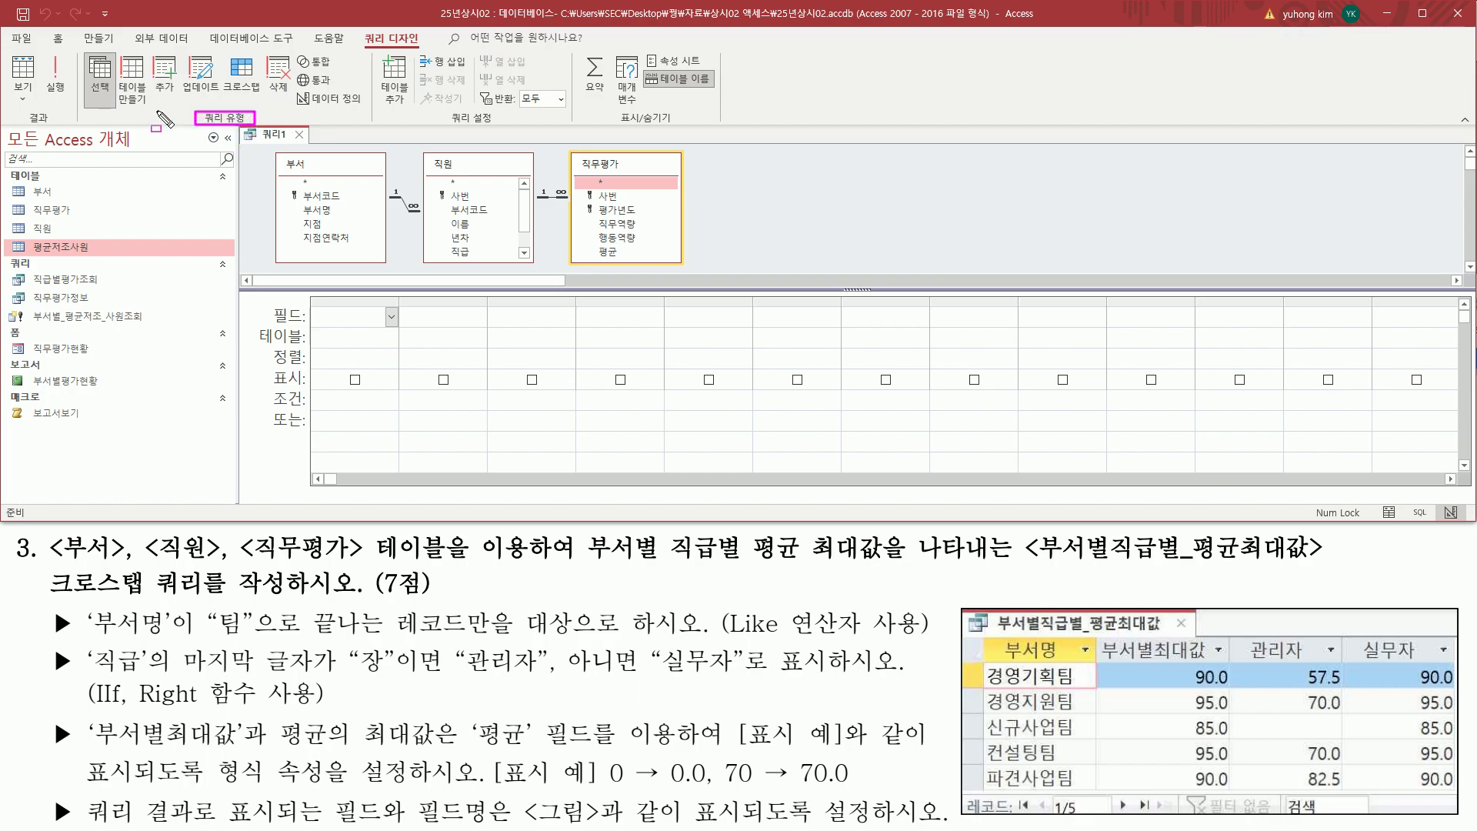
{"action": "left_click_drag", "start_coordinate": [222, 50], "coordinate": [263, 99]}
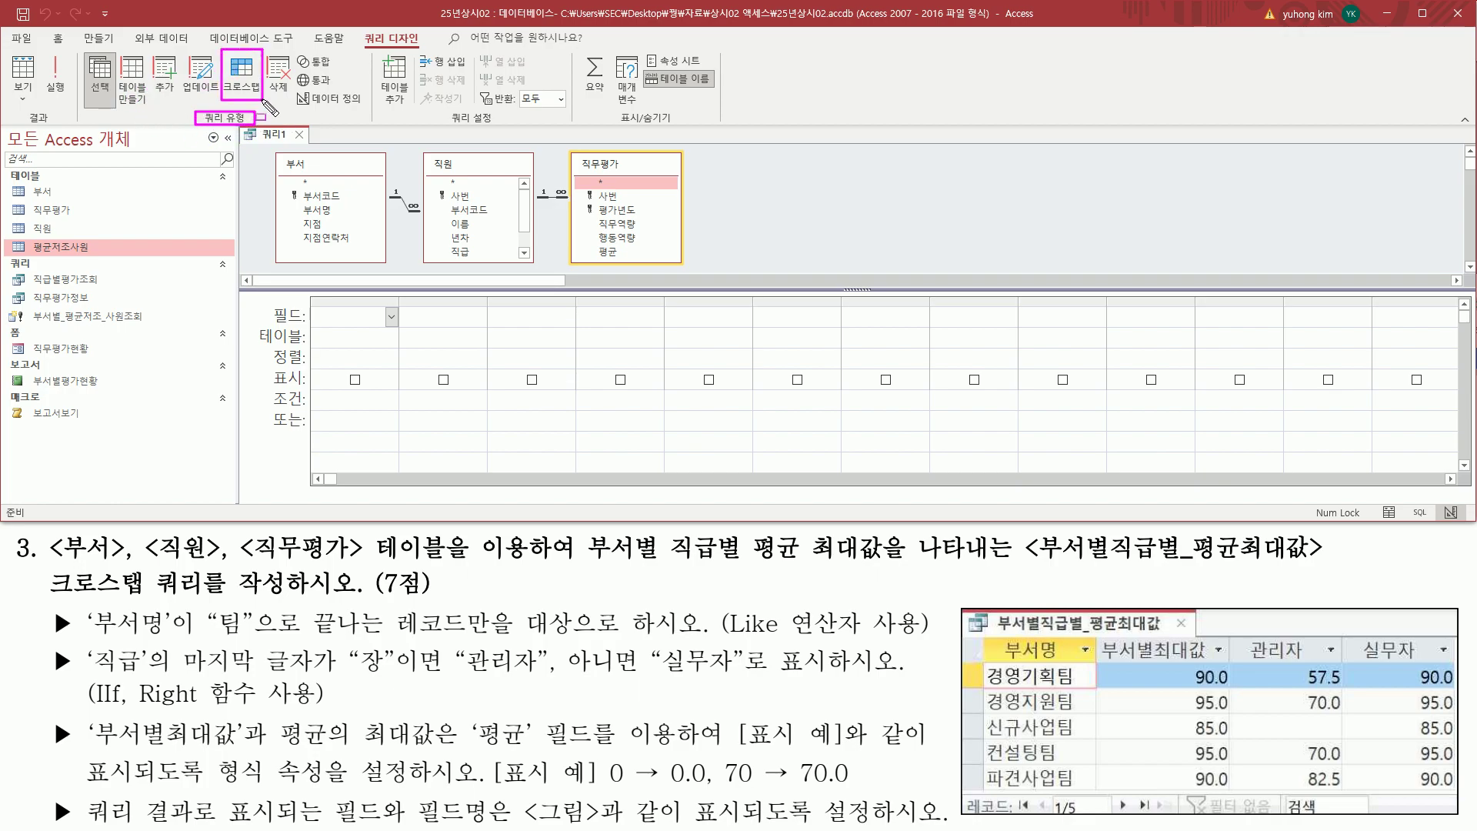
{"action": "key", "text": "Escape"}
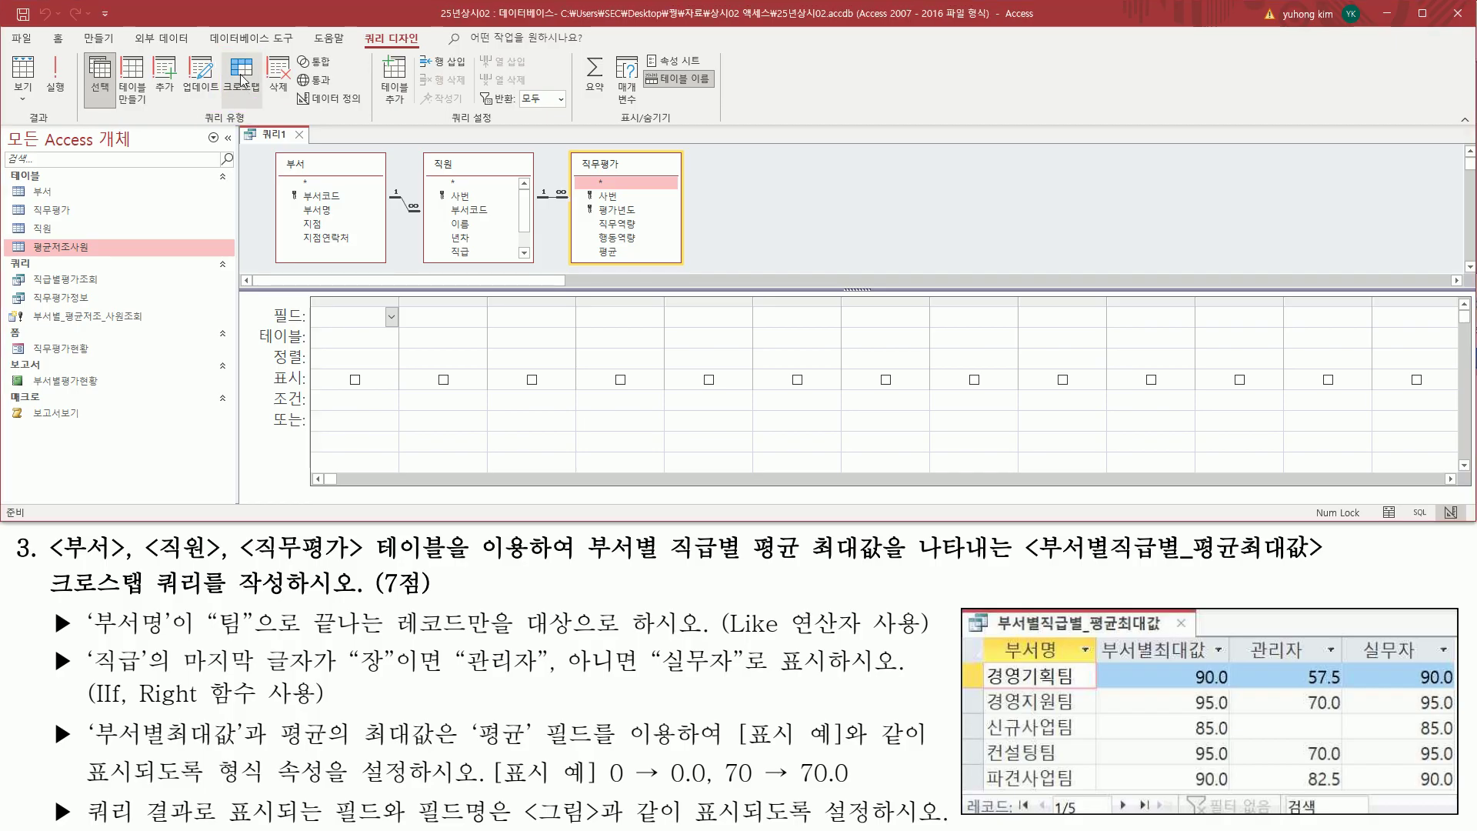
{"action": "left_click", "coordinate": [243, 80]}
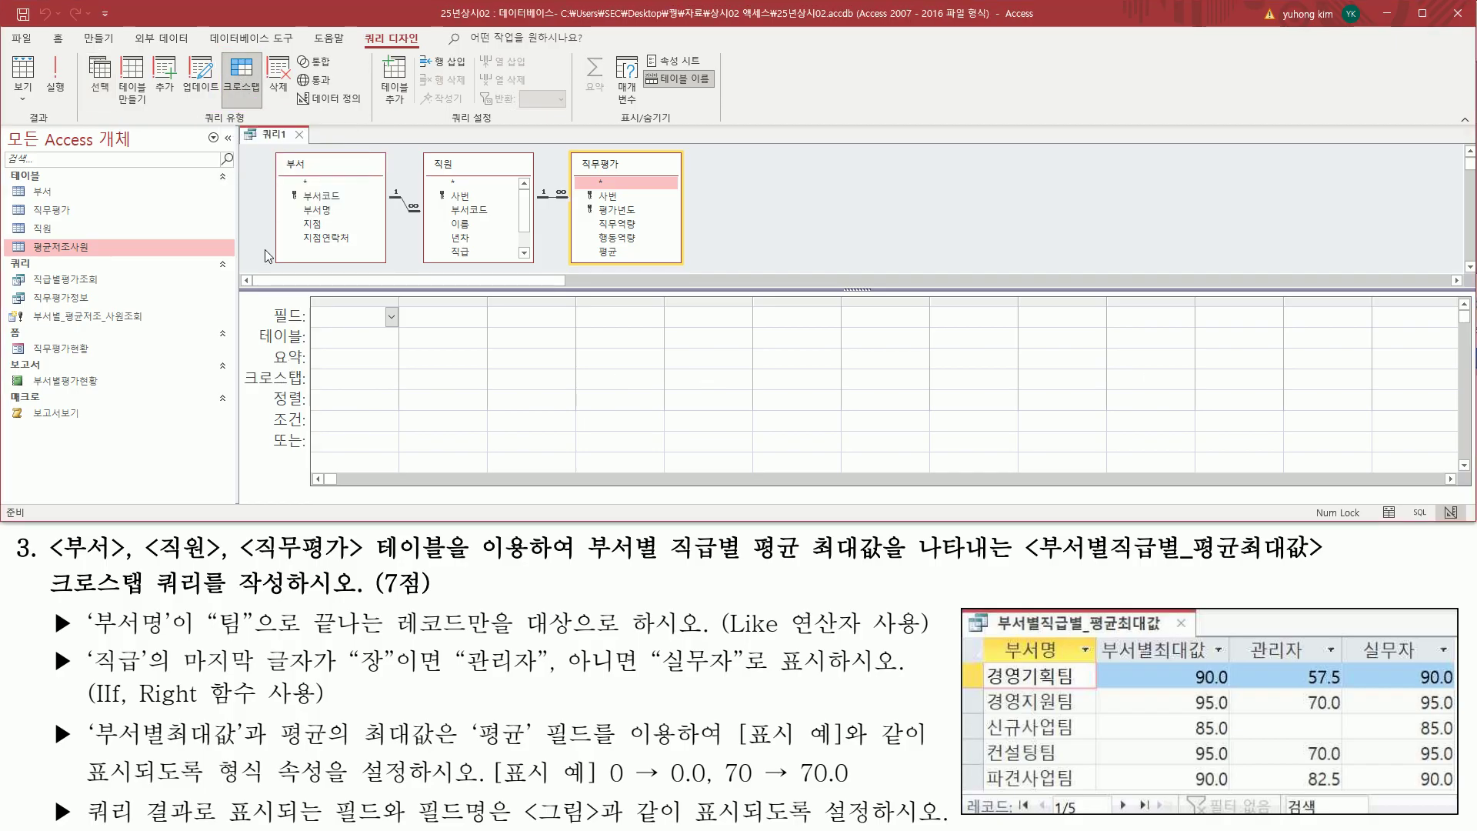
{"action": "left_click_drag", "start_coordinate": [241, 368], "coordinate": [311, 390]}
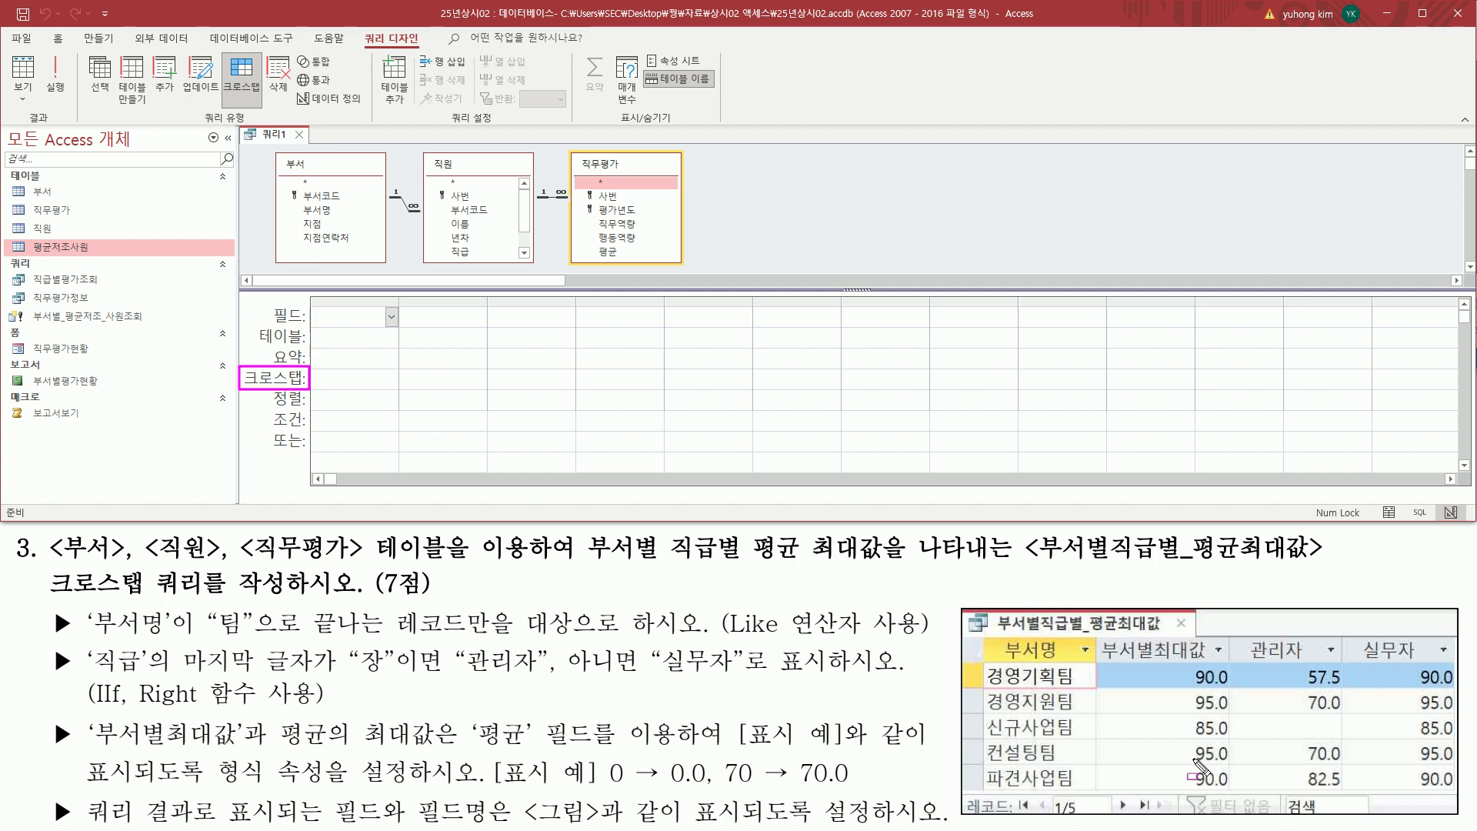
{"action": "key", "text": "Escape"}
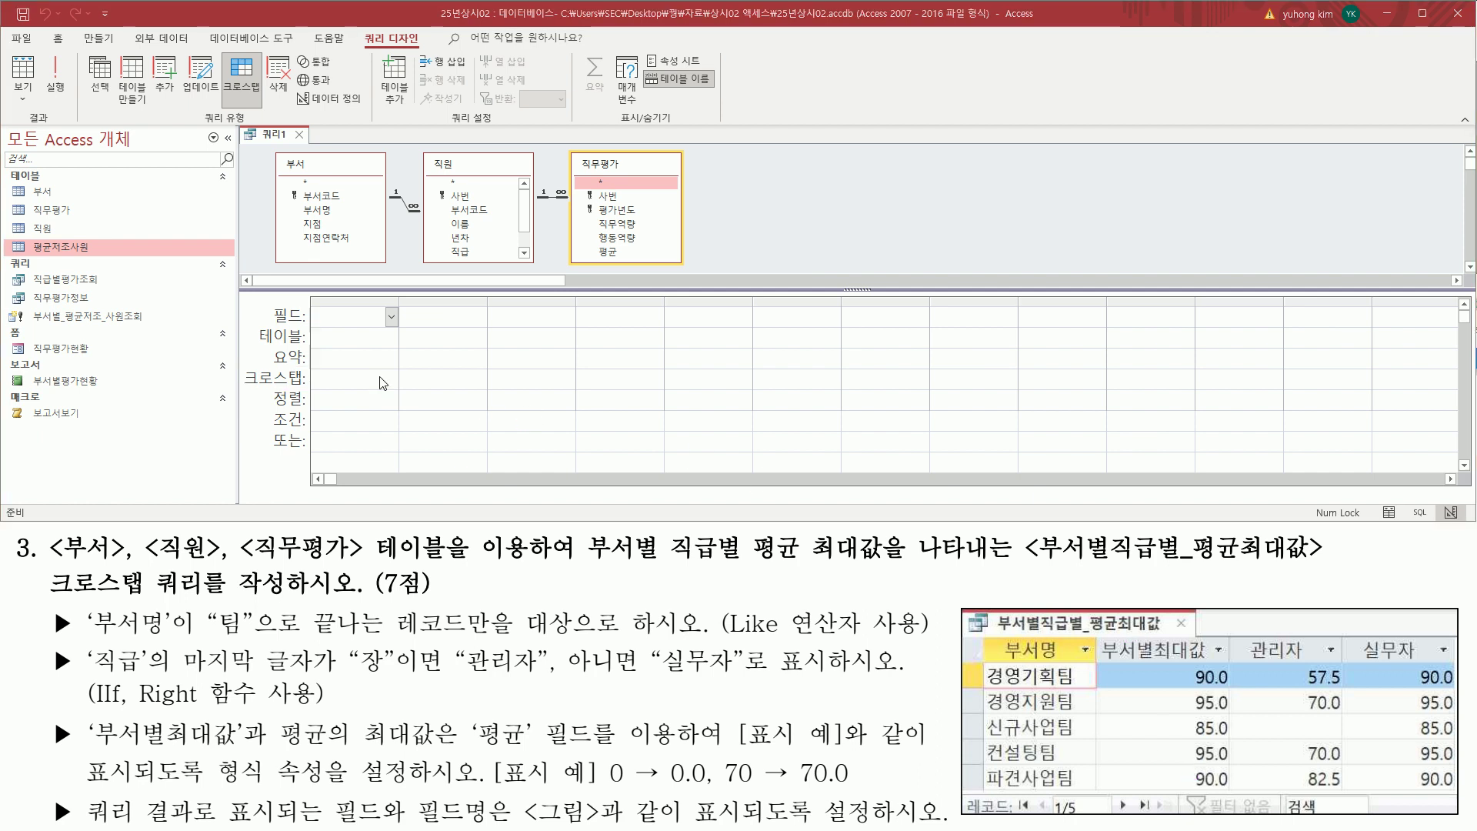
- Add 부서명 from the 부서 table and 직급 from the 직원 table to the query design grid
{"action": "left_click_drag", "start_coordinate": [998, 637], "coordinate": [1060, 662]}
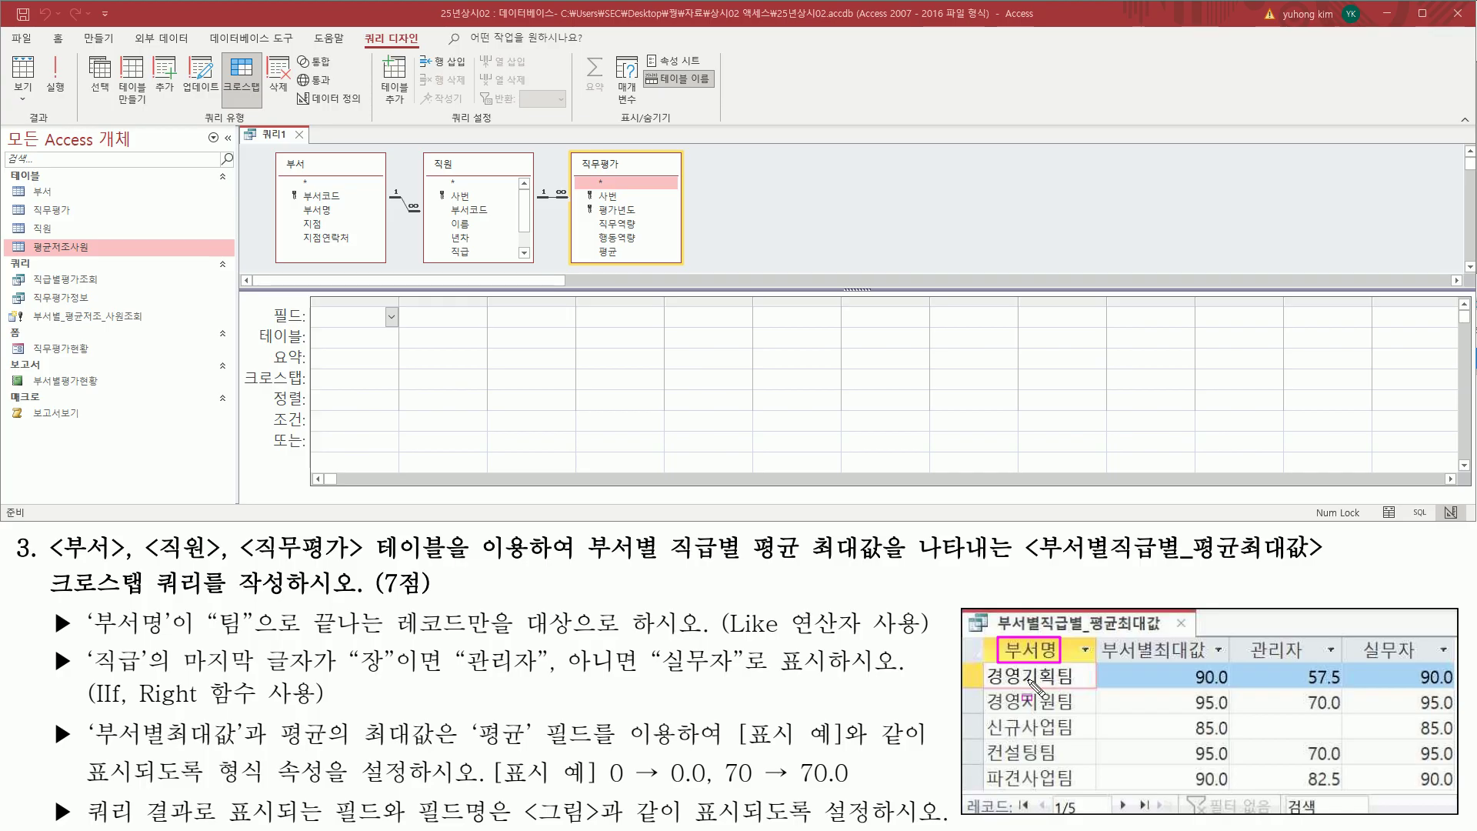
{"action": "key", "text": "Escape"}
{"action": "left_click", "coordinate": [333, 209]}
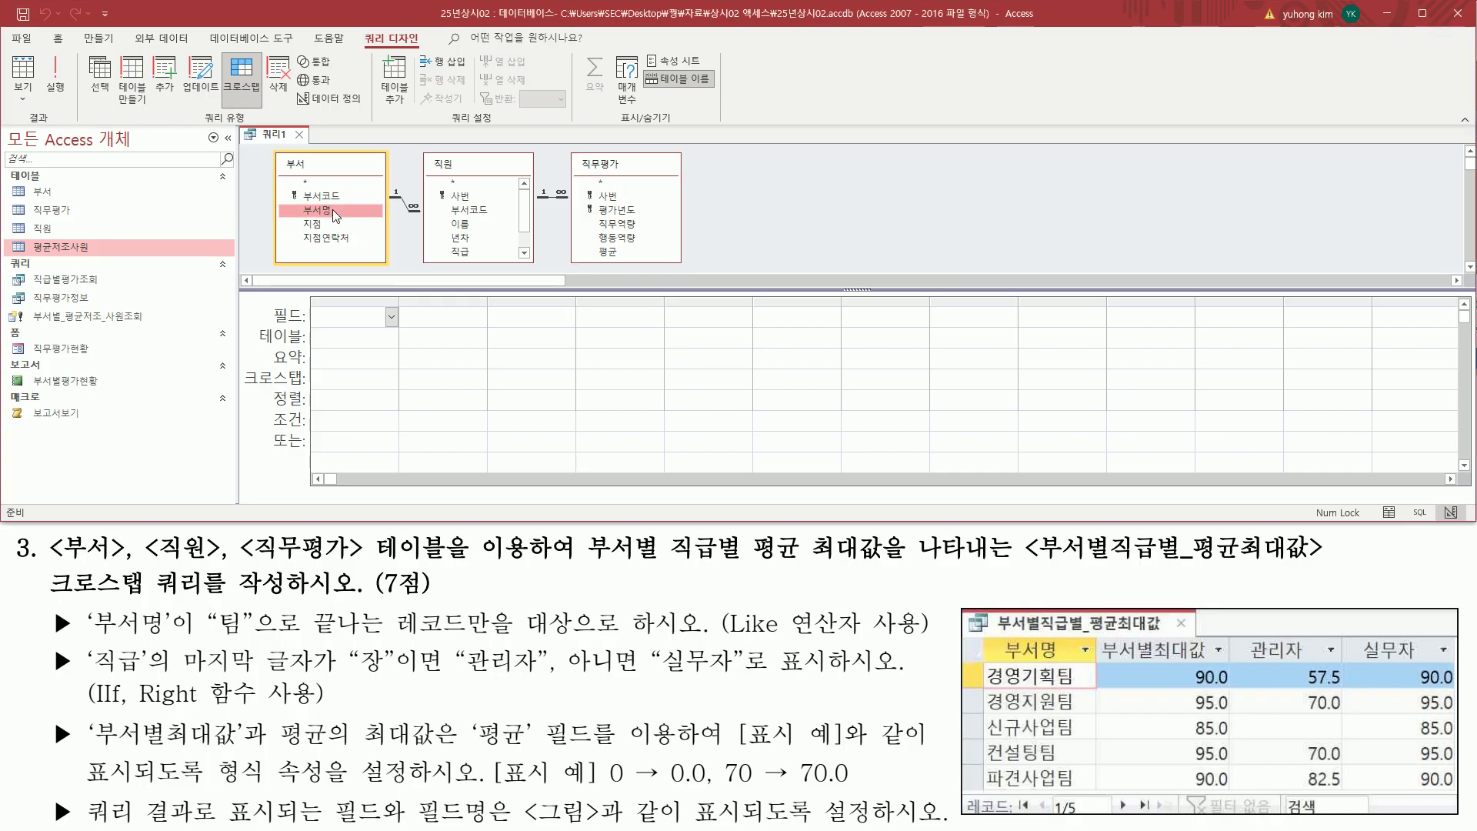
{"action": "double_click", "coordinate": [332, 209]}
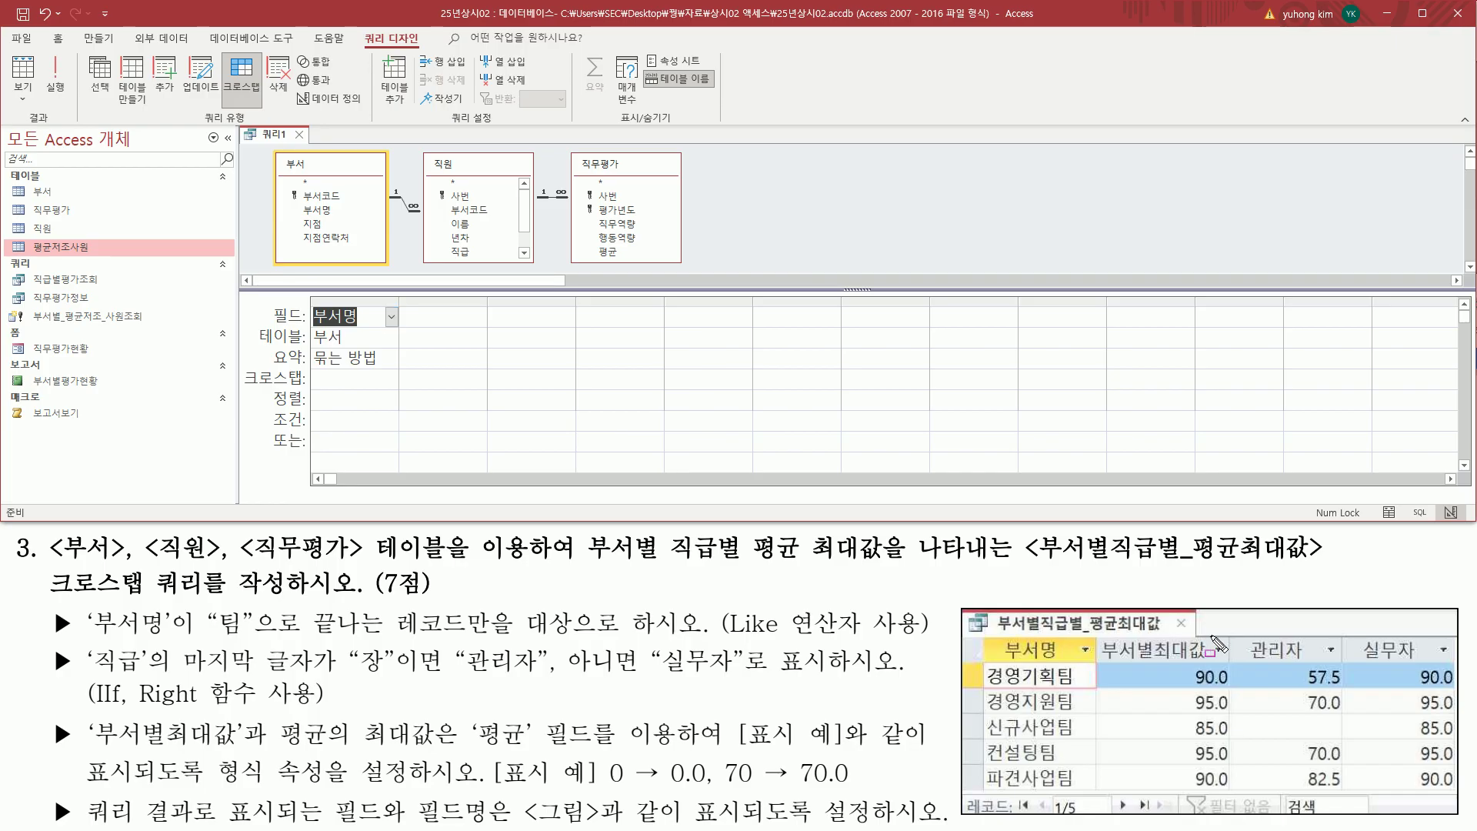
{"action": "mouse_move", "coordinate": [1232, 635]}
{"action": "left_mouse_down"}
{"action": "mouse_move", "coordinate": [1317, 668]}
{"action": "mouse_move", "coordinate": [1448, 668]}
{"action": "left_mouse_up"}
{"action": "left_click_drag", "start_coordinate": [667, 557], "coordinate": [725, 558]}
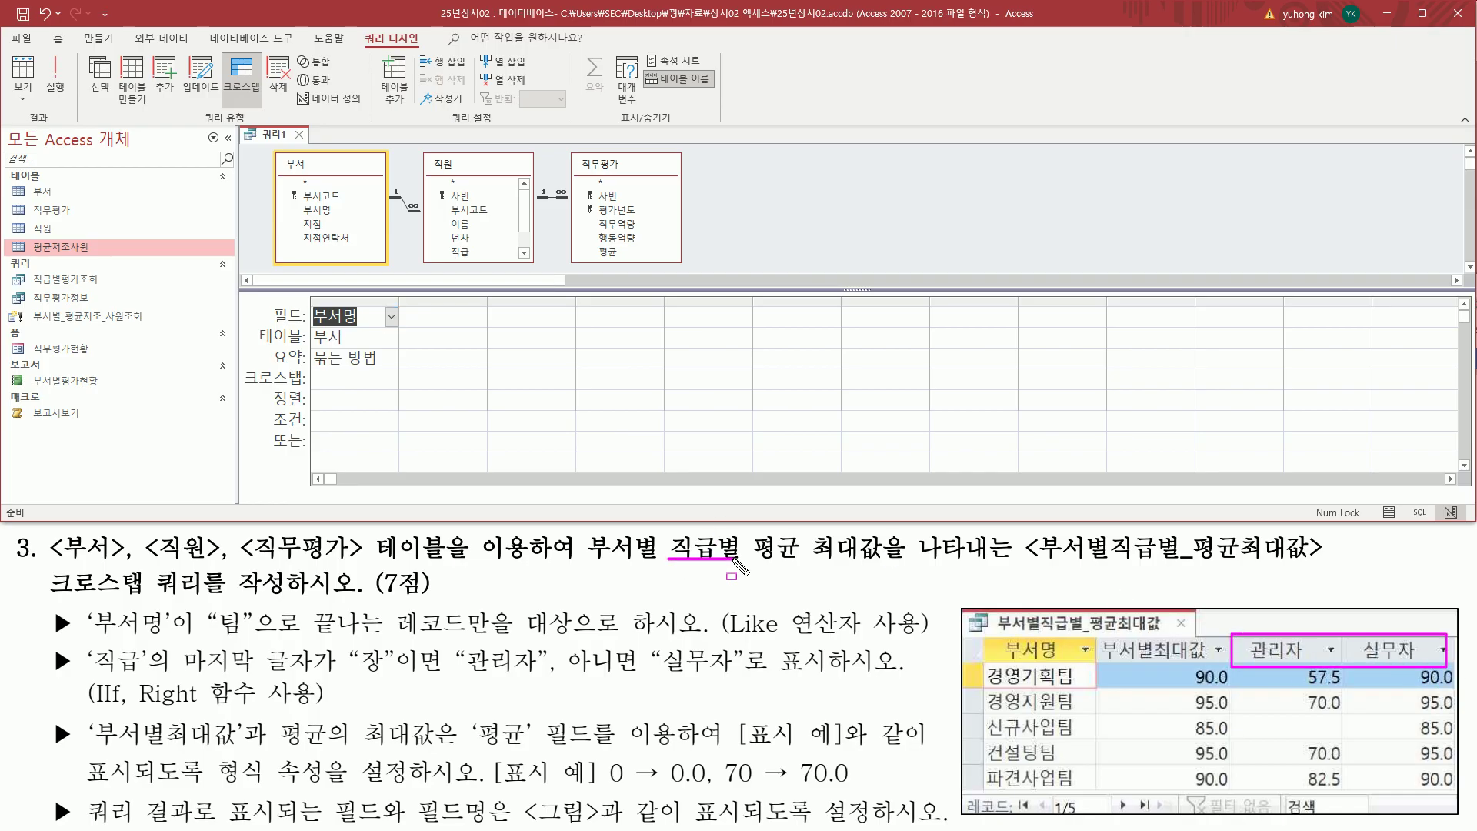
{"action": "key", "text": "Escape"}
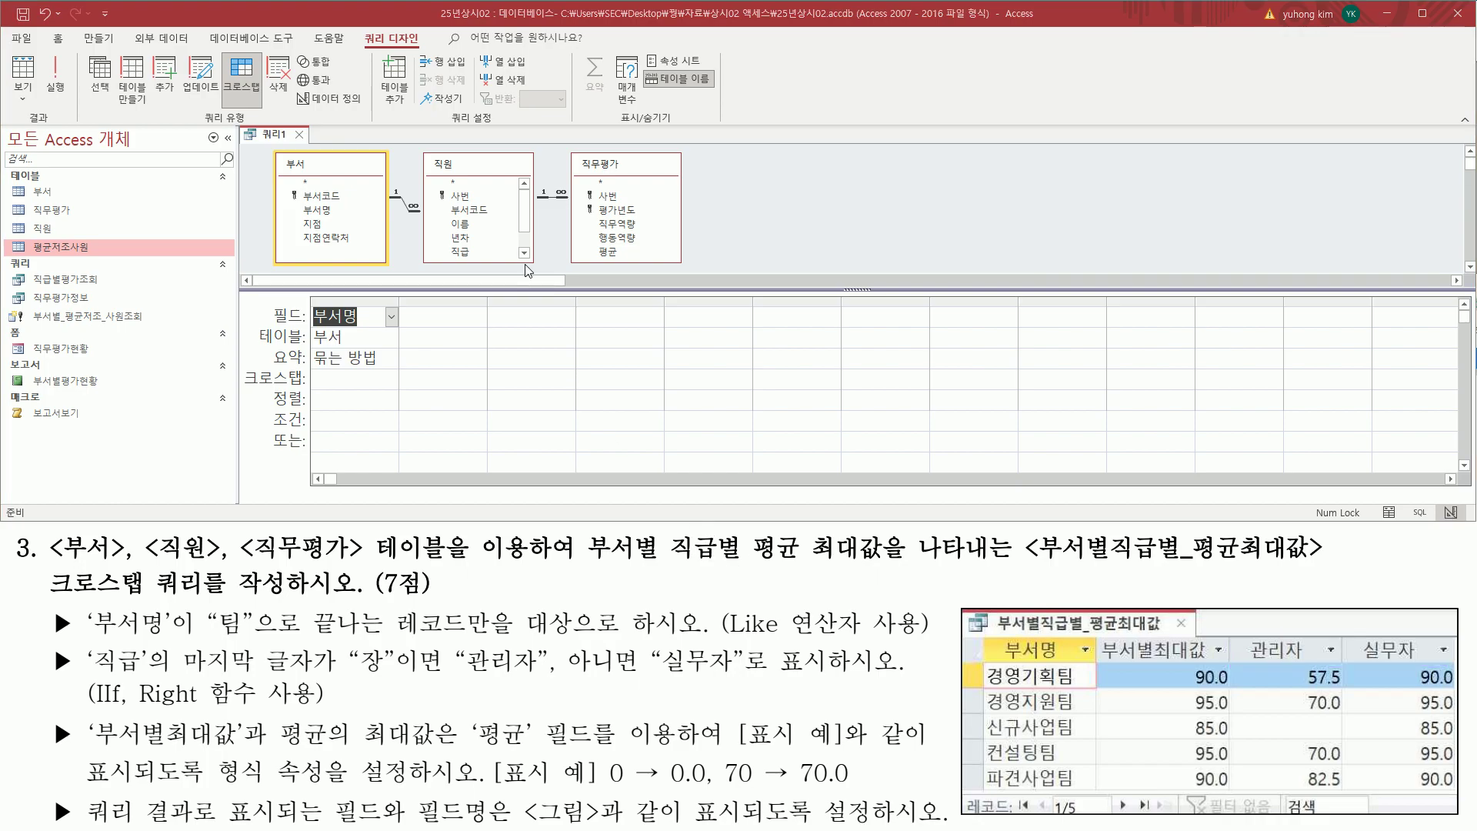
{"action": "left_click", "coordinate": [471, 254]}
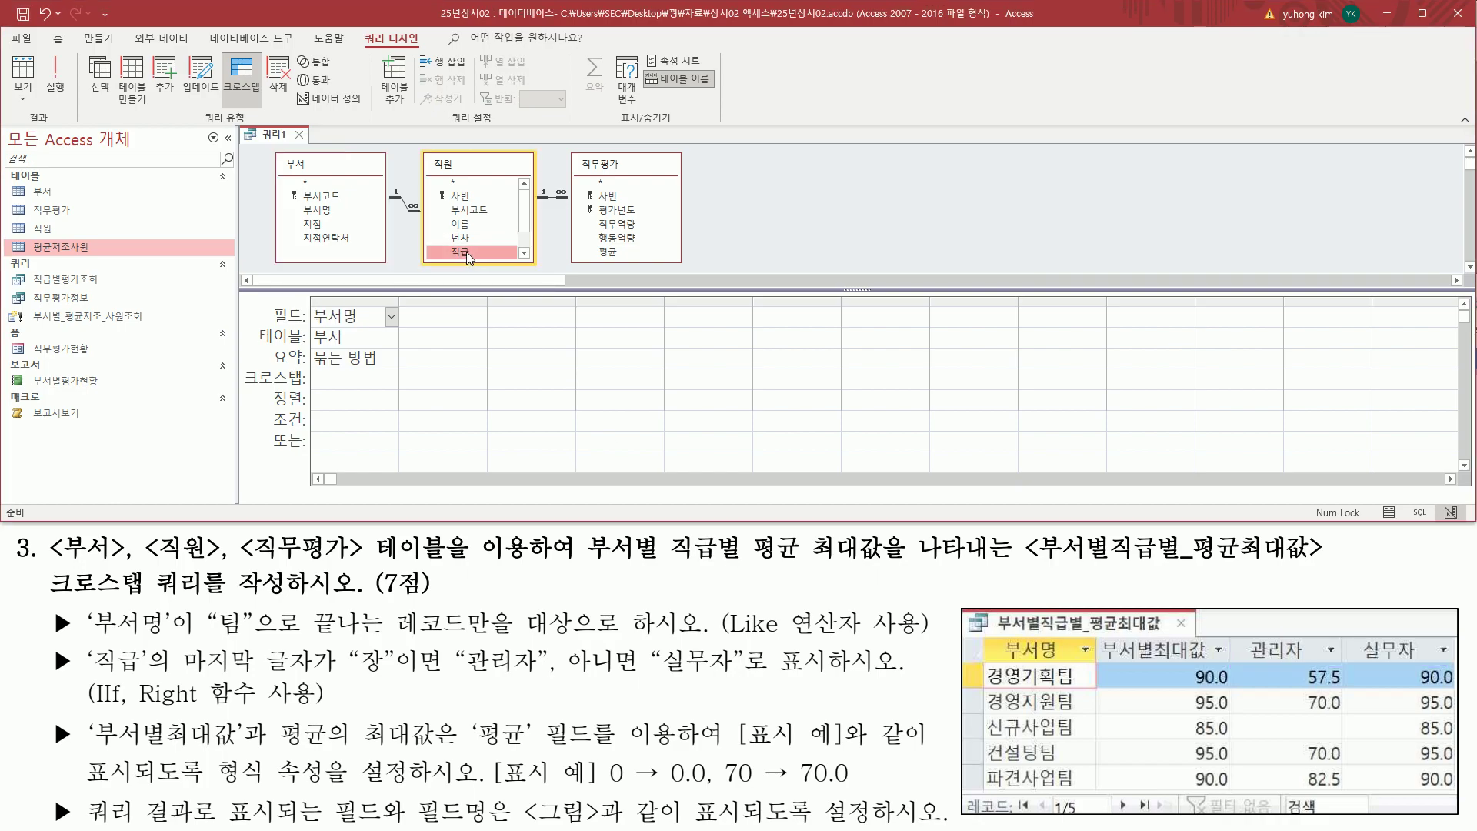
{"action": "double_click", "coordinate": [466, 252]}
- Add the 평균 field from the 직무평가 table to the design grid twice
{"action": "key", "text": "ctrl+2"}
{"action": "mouse_move", "coordinate": [1105, 660]}
{"action": "left_mouse_down"}
{"action": "mouse_move", "coordinate": [1201, 661]}
{"action": "mouse_move", "coordinate": [1210, 640]}
{"action": "mouse_move", "coordinate": [1227, 787]}
{"action": "left_mouse_up"}
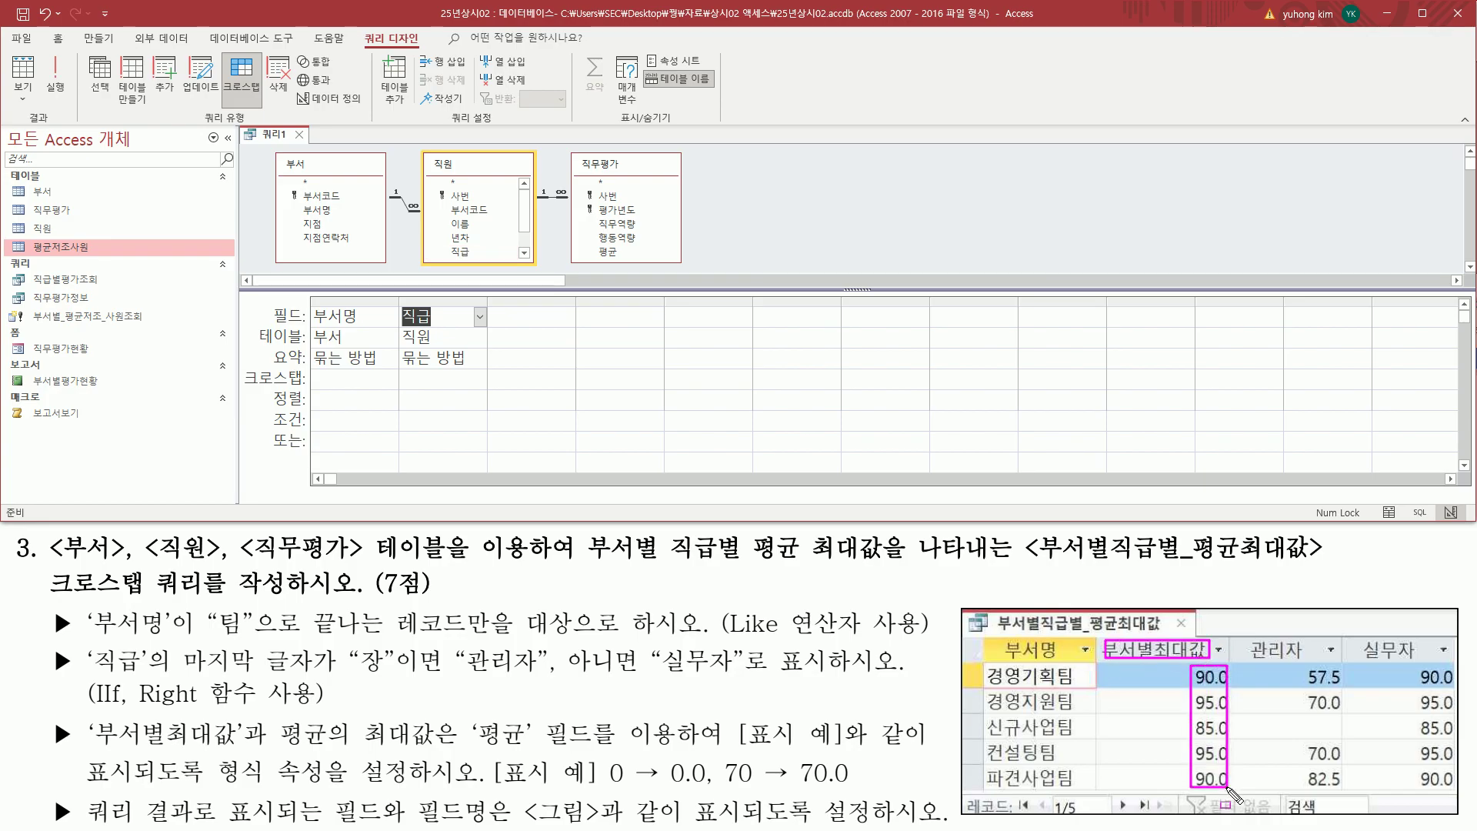
{"action": "mouse_move", "coordinate": [1282, 664]}
{"action": "left_mouse_down"}
{"action": "mouse_move", "coordinate": [1334, 760]}
{"action": "mouse_move", "coordinate": [1473, 804]}
{"action": "mouse_move", "coordinate": [1453, 794]}
{"action": "left_mouse_up"}
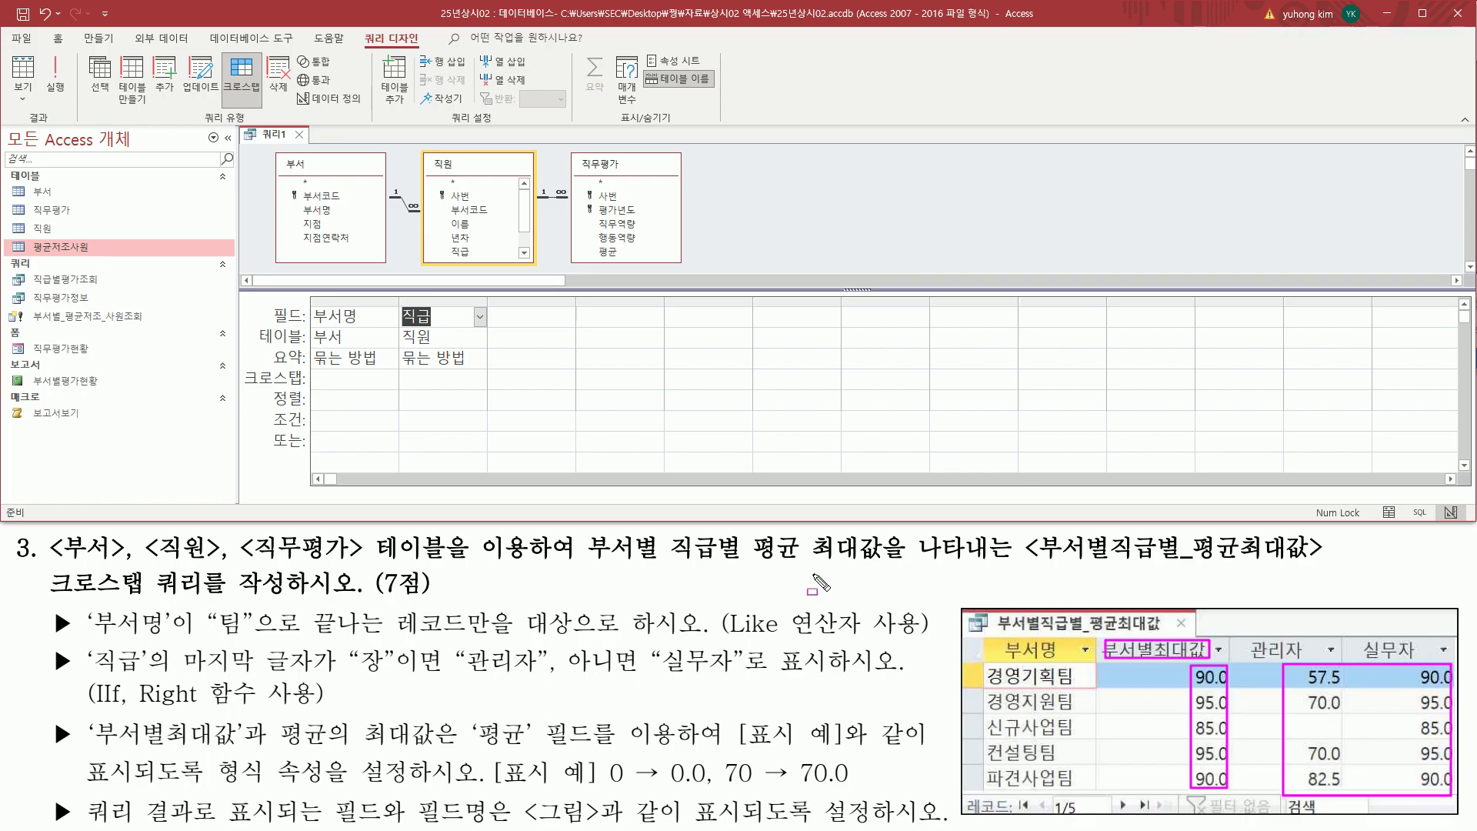
{"action": "left_click_drag", "start_coordinate": [752, 565], "coordinate": [888, 565]}
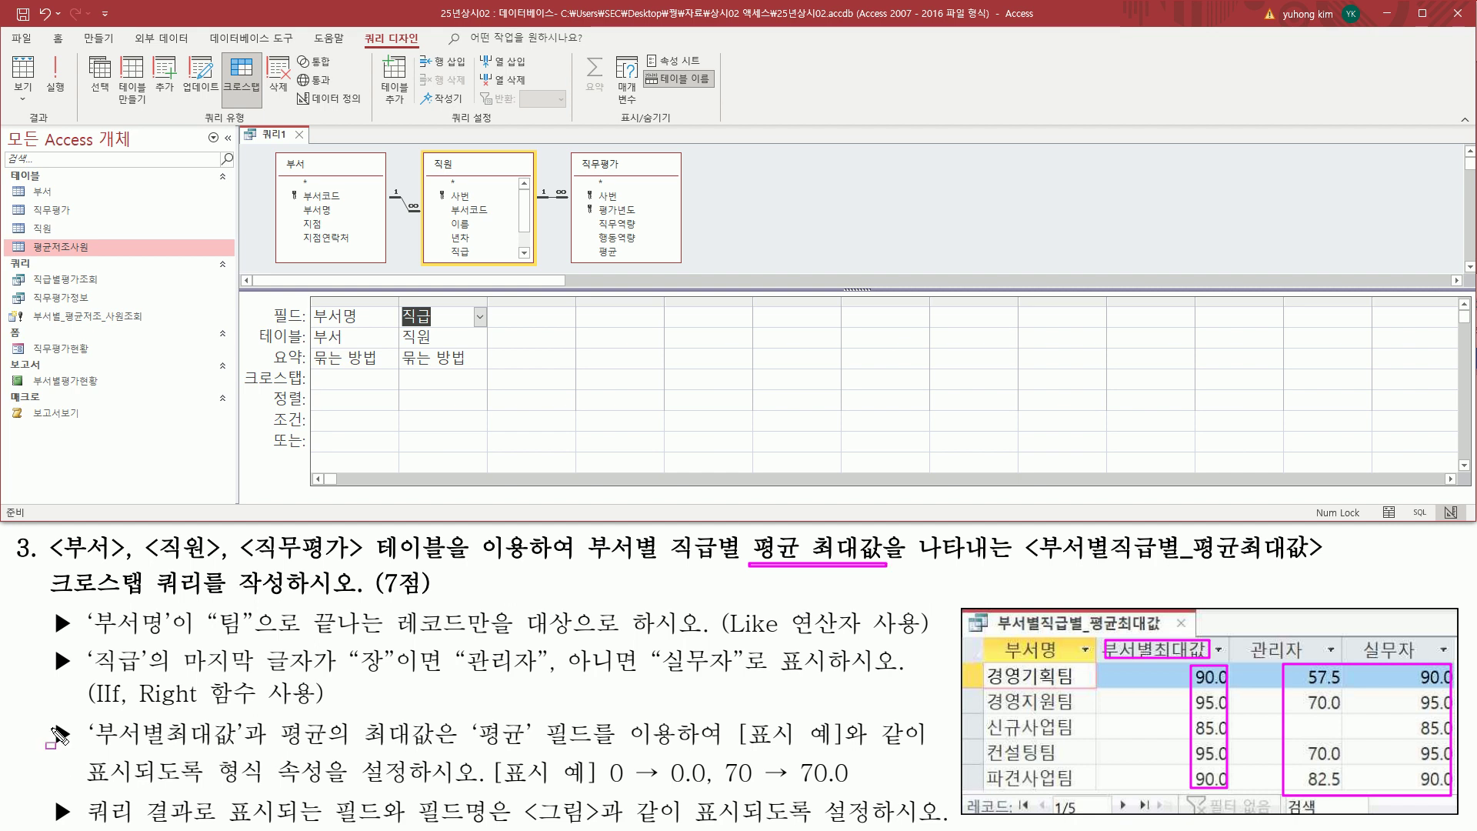
{"action": "mouse_move", "coordinate": [50, 718]}
{"action": "left_mouse_down"}
{"action": "mouse_move", "coordinate": [71, 758]}
{"action": "mouse_move", "coordinate": [433, 747]}
{"action": "mouse_move", "coordinate": [581, 769]}
{"action": "mouse_move", "coordinate": [597, 754]}
{"action": "left_mouse_up"}
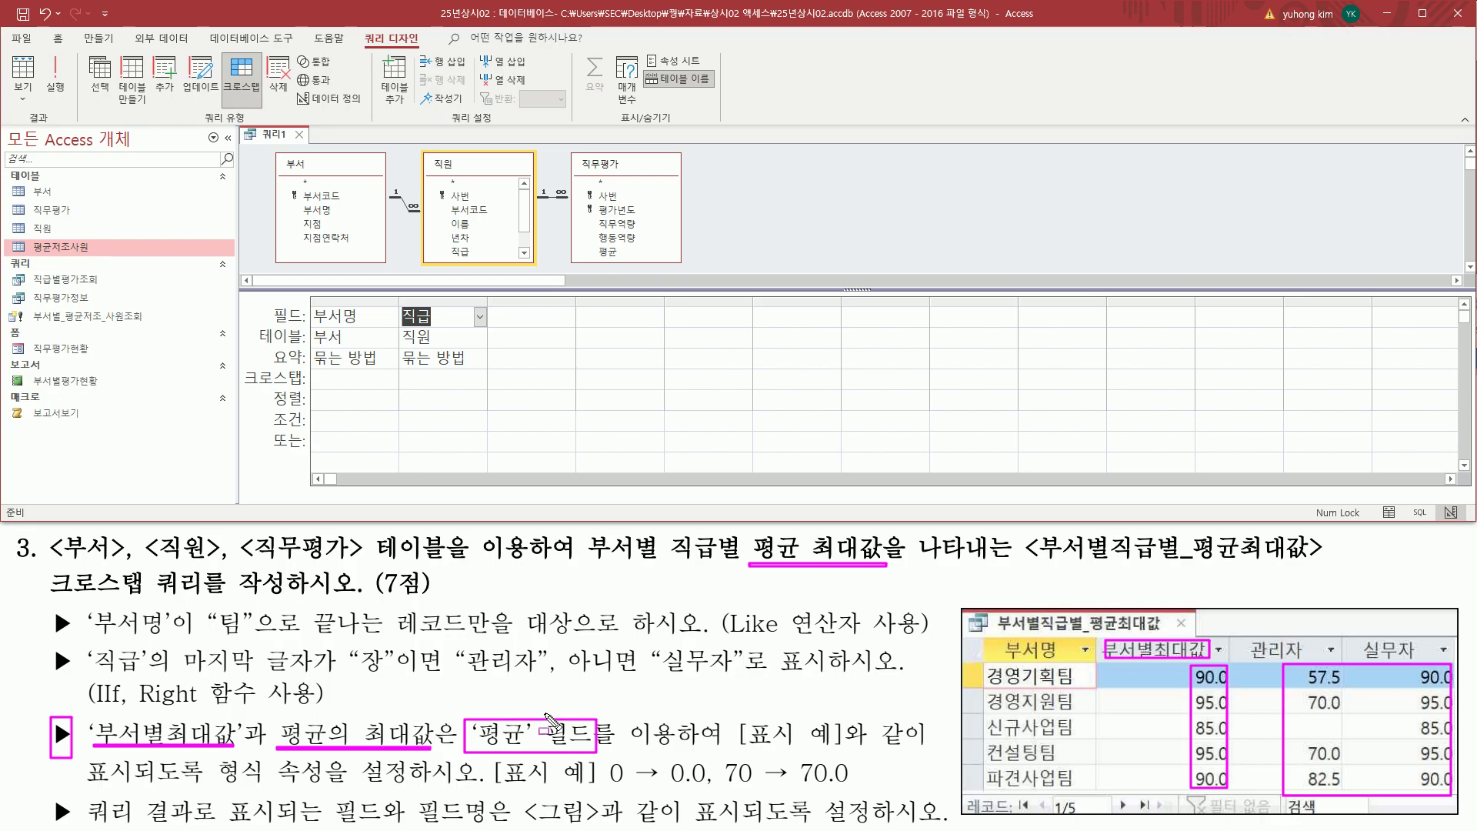
{"action": "left_click_drag", "start_coordinate": [609, 252], "coordinate": [629, 266]}
{"action": "left_click", "coordinate": [611, 251]}
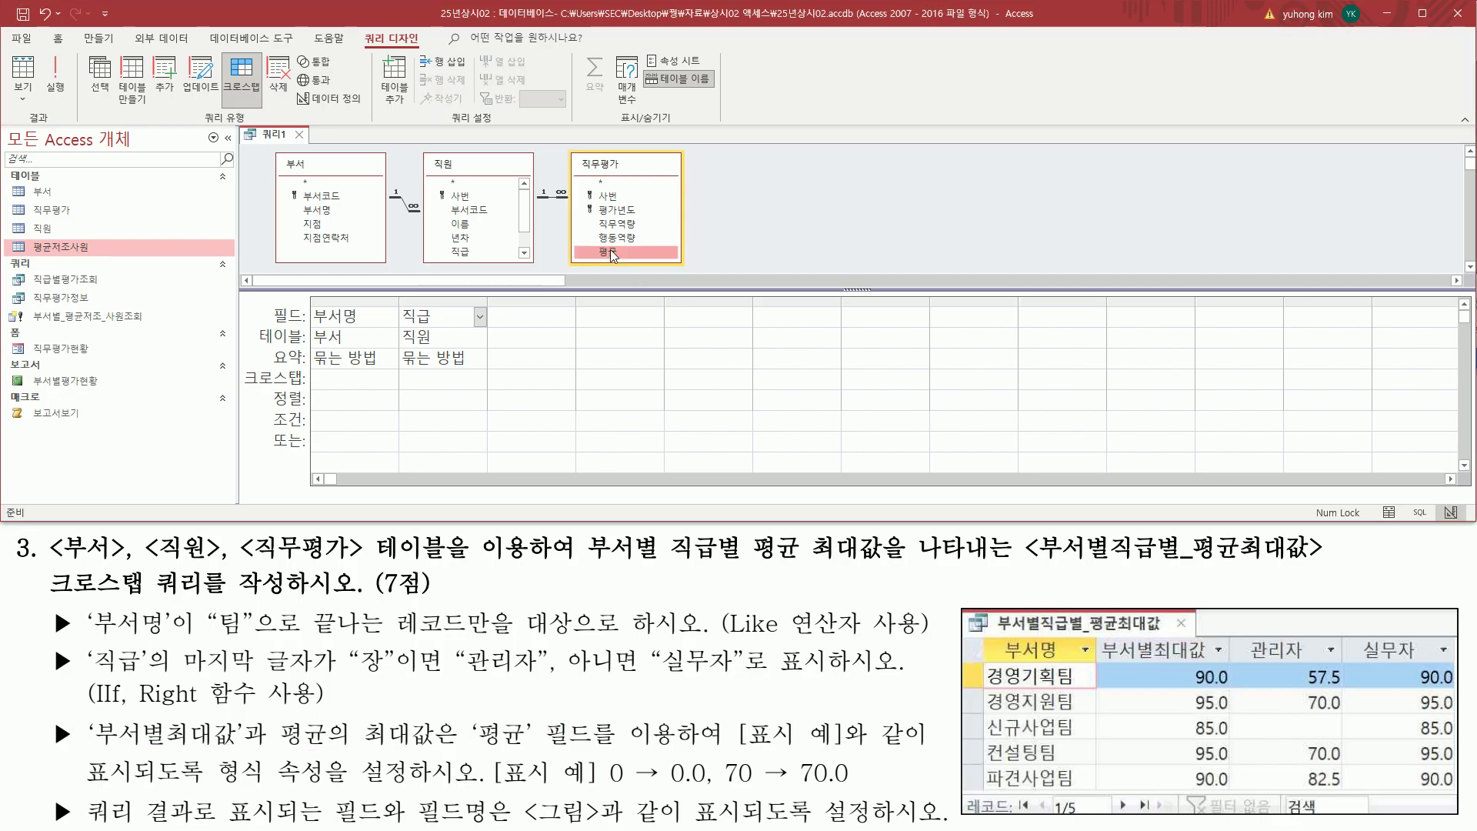
{"action": "double_click", "coordinate": [611, 251]}
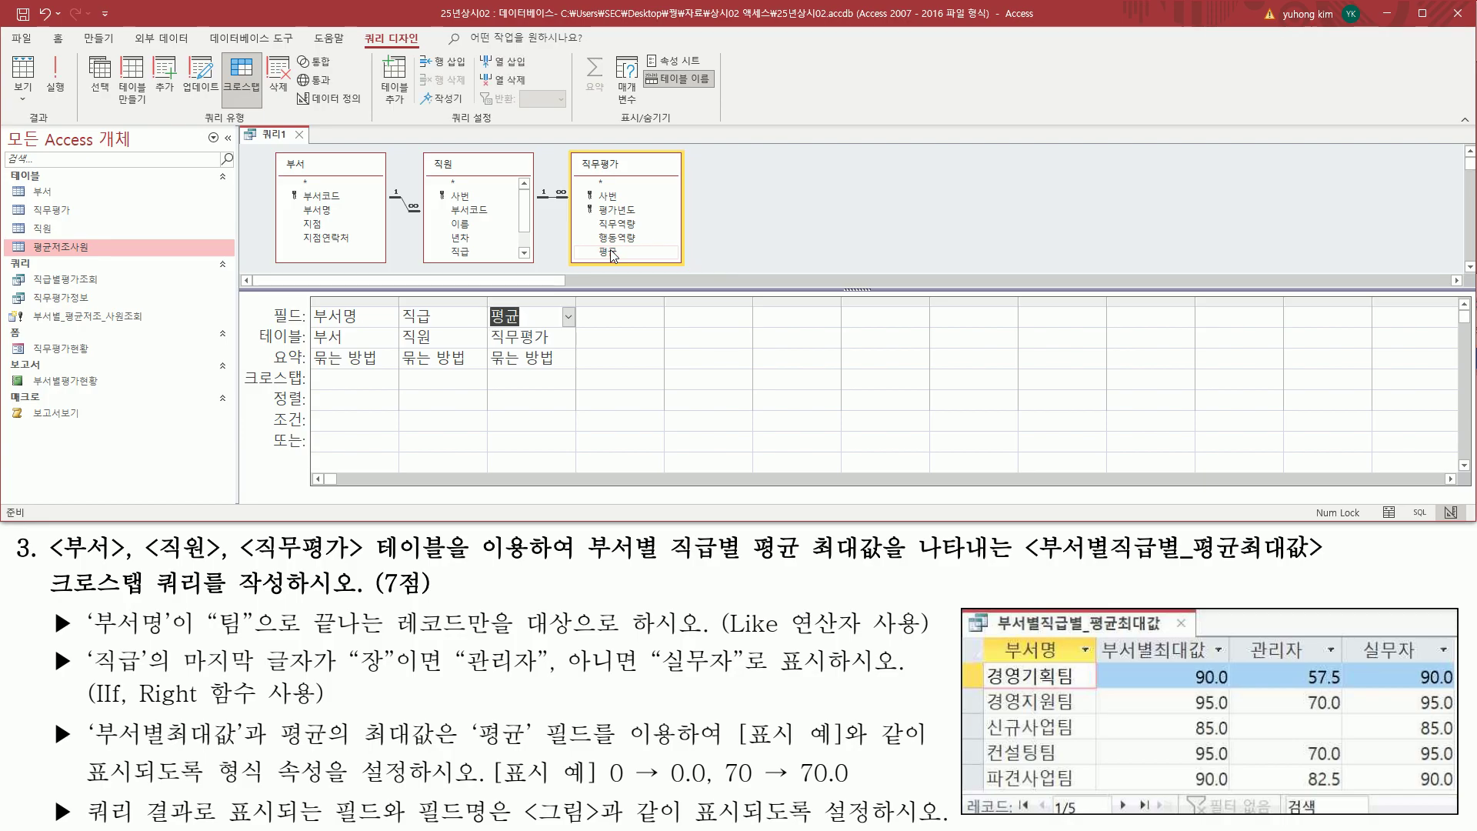
{"action": "double_click", "coordinate": [611, 252]}
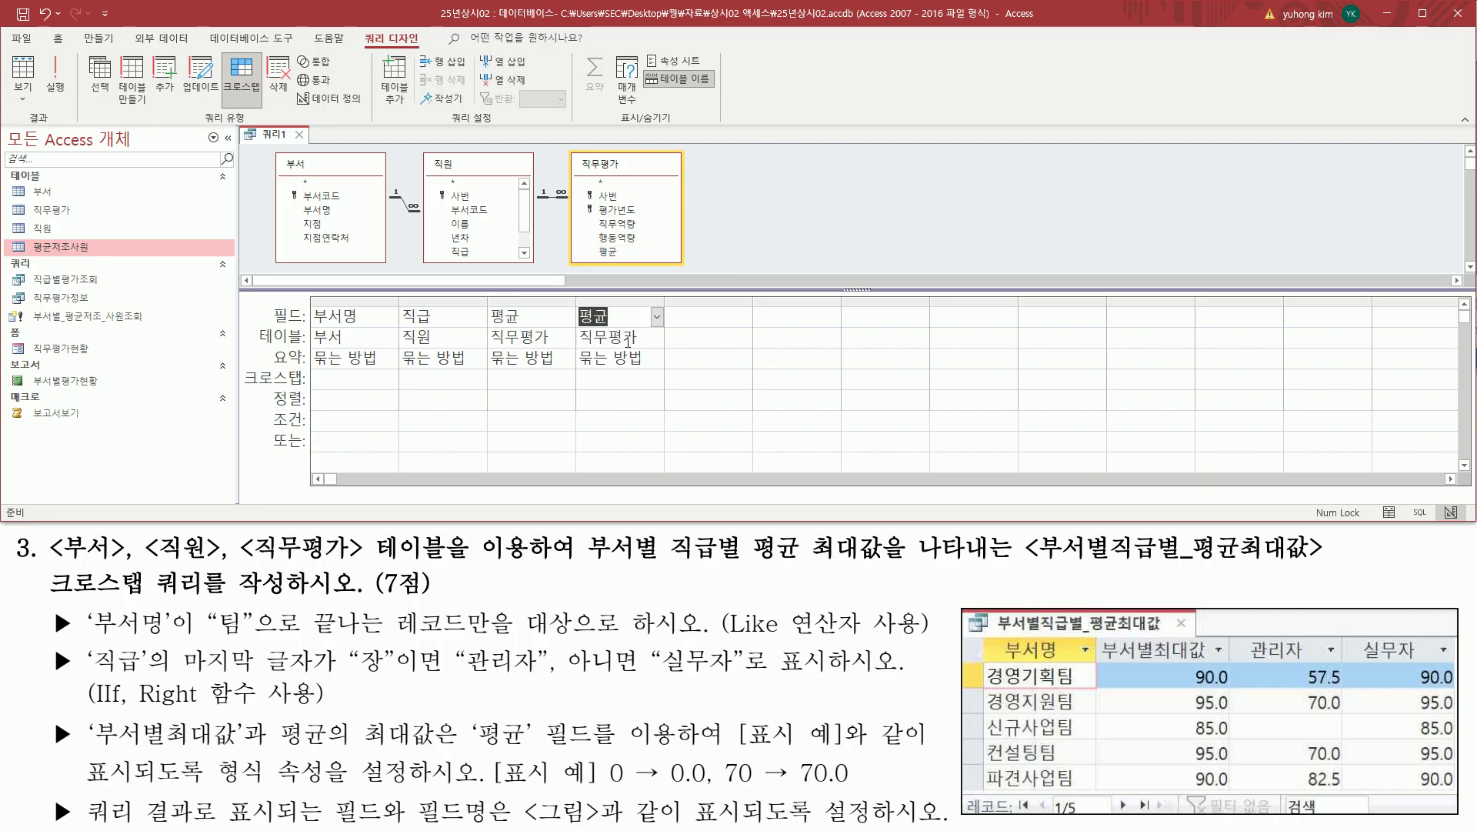
{"action": "left_click_drag", "start_coordinate": [490, 300], "coordinate": [562, 371]}
{"action": "left_click_drag", "start_coordinate": [575, 301], "coordinate": [660, 373]}
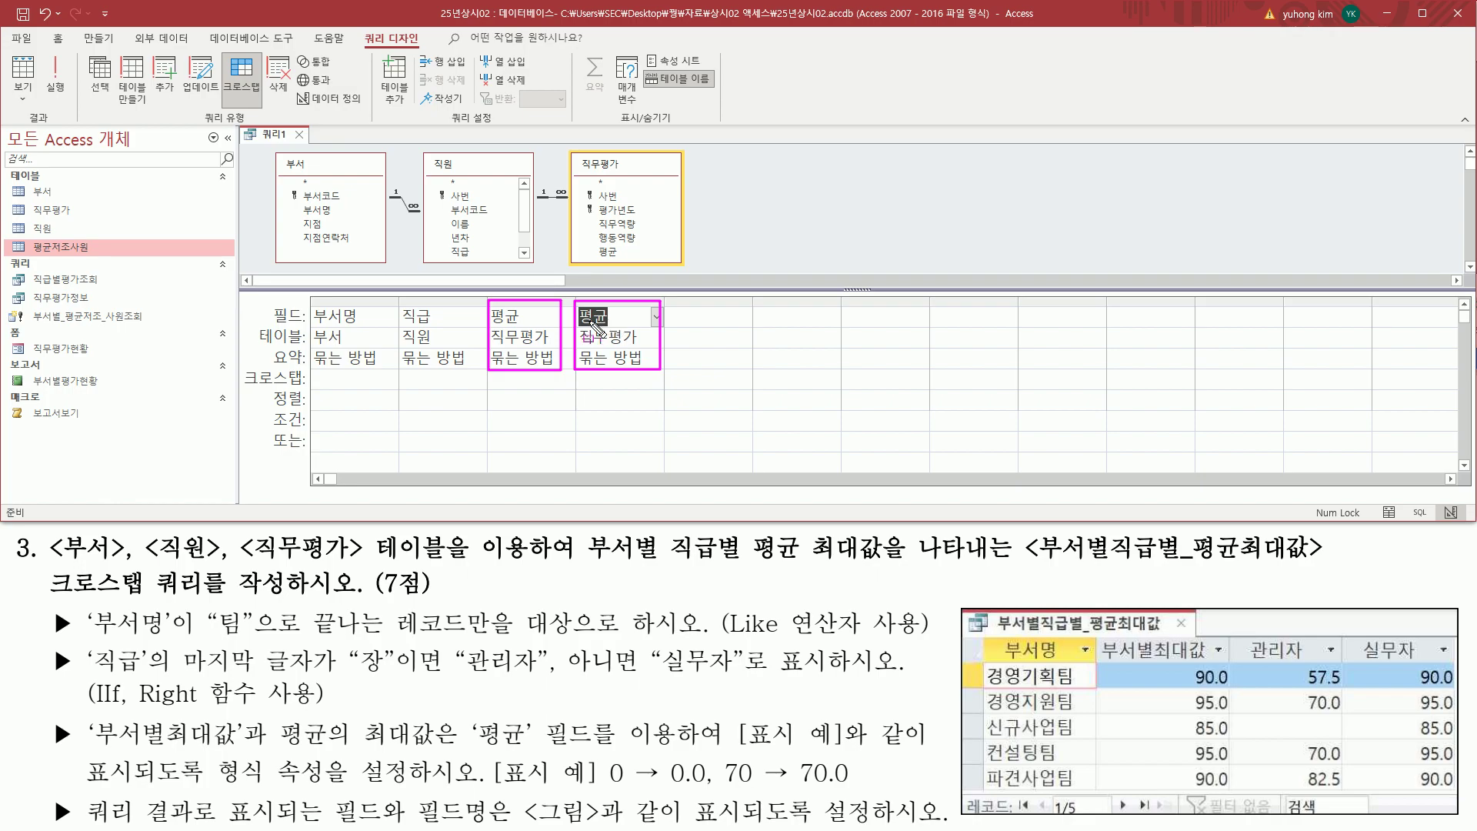
{"action": "key", "text": "Escape"}
- Set the crosstab role of 부서명 to 행 머리글 and that of 직급 to 열 머리글
{"action": "left_click", "coordinate": [365, 313]}
{"action": "left_click", "coordinate": [356, 377]}
{"action": "left_click", "coordinate": [391, 378]}
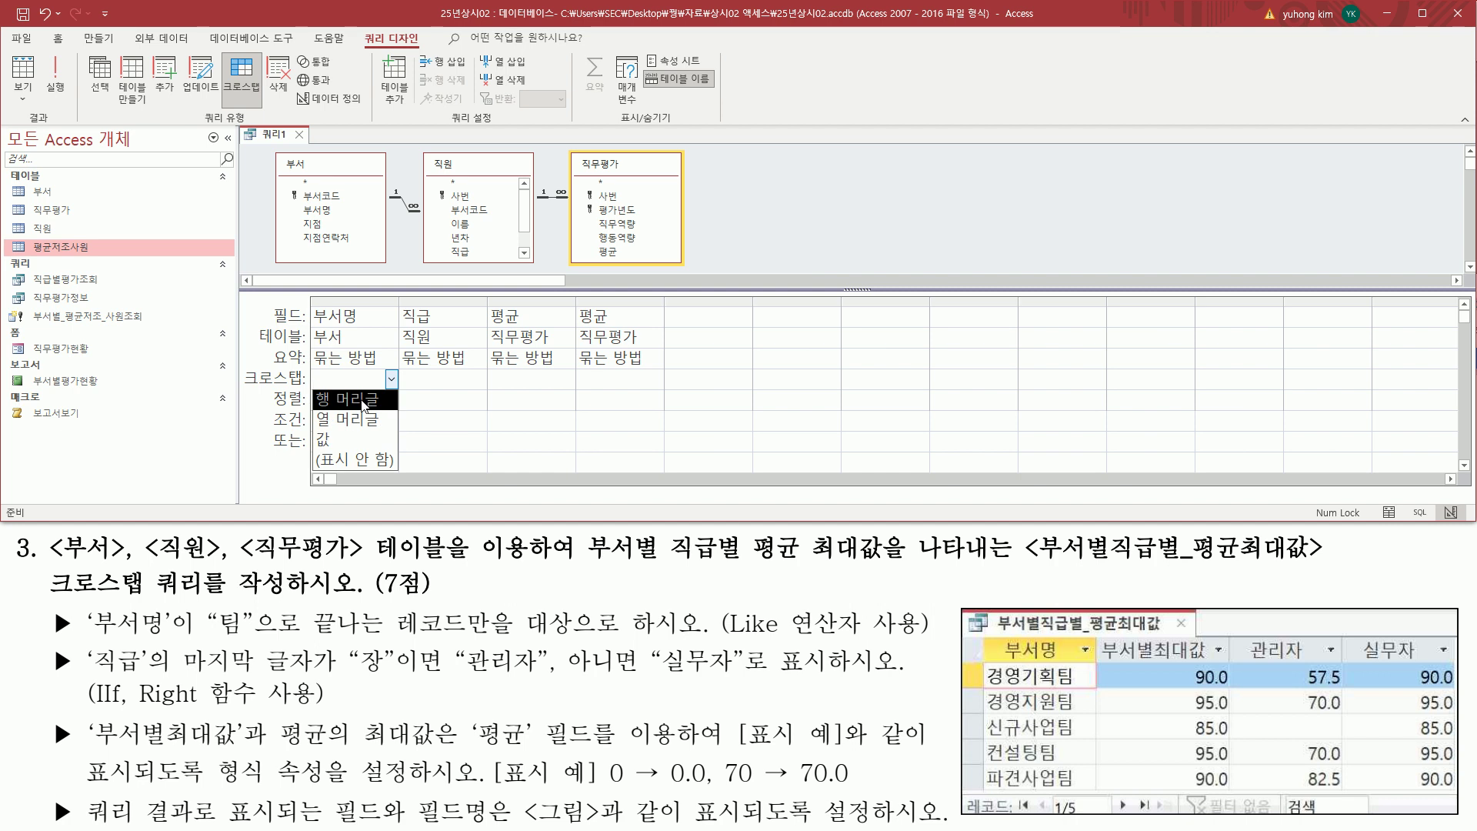
{"action": "left_click", "coordinate": [365, 400]}
{"action": "left_click", "coordinate": [471, 379]}
{"action": "left_click", "coordinate": [480, 379]}
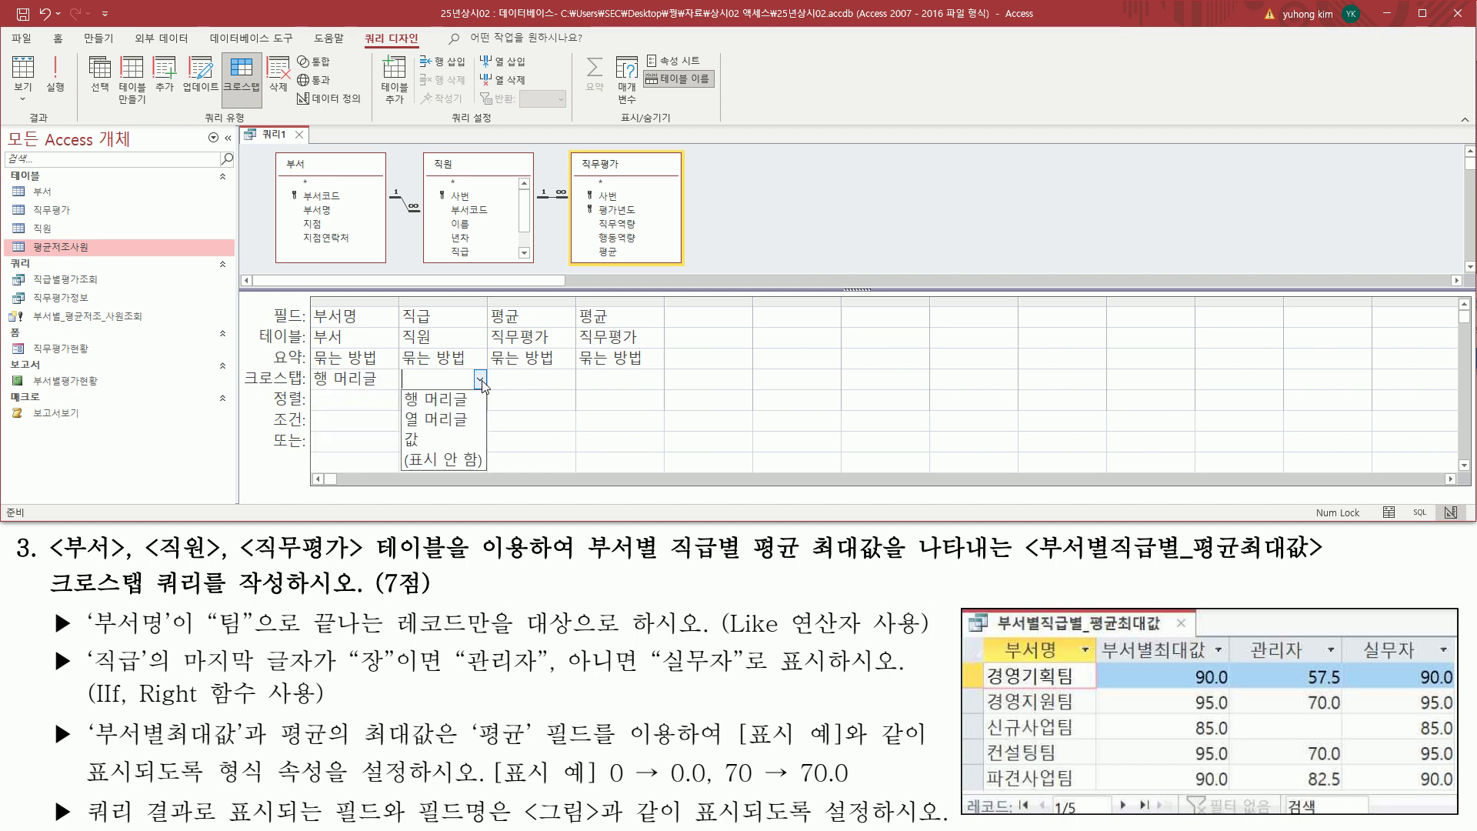
{"action": "left_click", "coordinate": [463, 420]}
- Set the first 평균 column's crosstab role to 행 머리글 and the second one's to 값
{"action": "left_click", "coordinate": [554, 377]}
{"action": "left_click", "coordinate": [568, 378]}
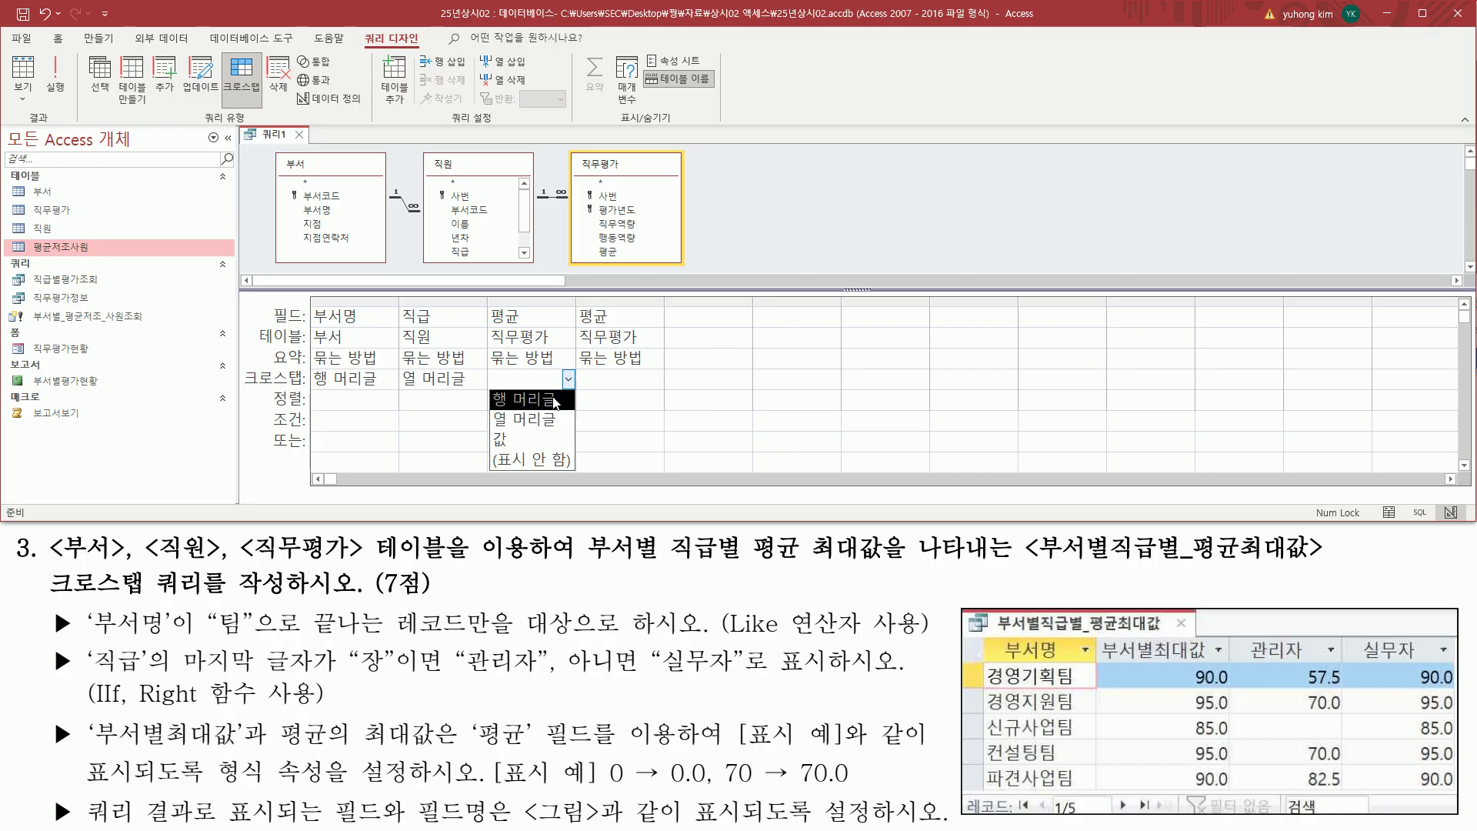
{"action": "left_click", "coordinate": [554, 401]}
{"action": "left_click", "coordinate": [639, 377]}
{"action": "left_click", "coordinate": [656, 378]}
{"action": "left_click", "coordinate": [635, 440]}
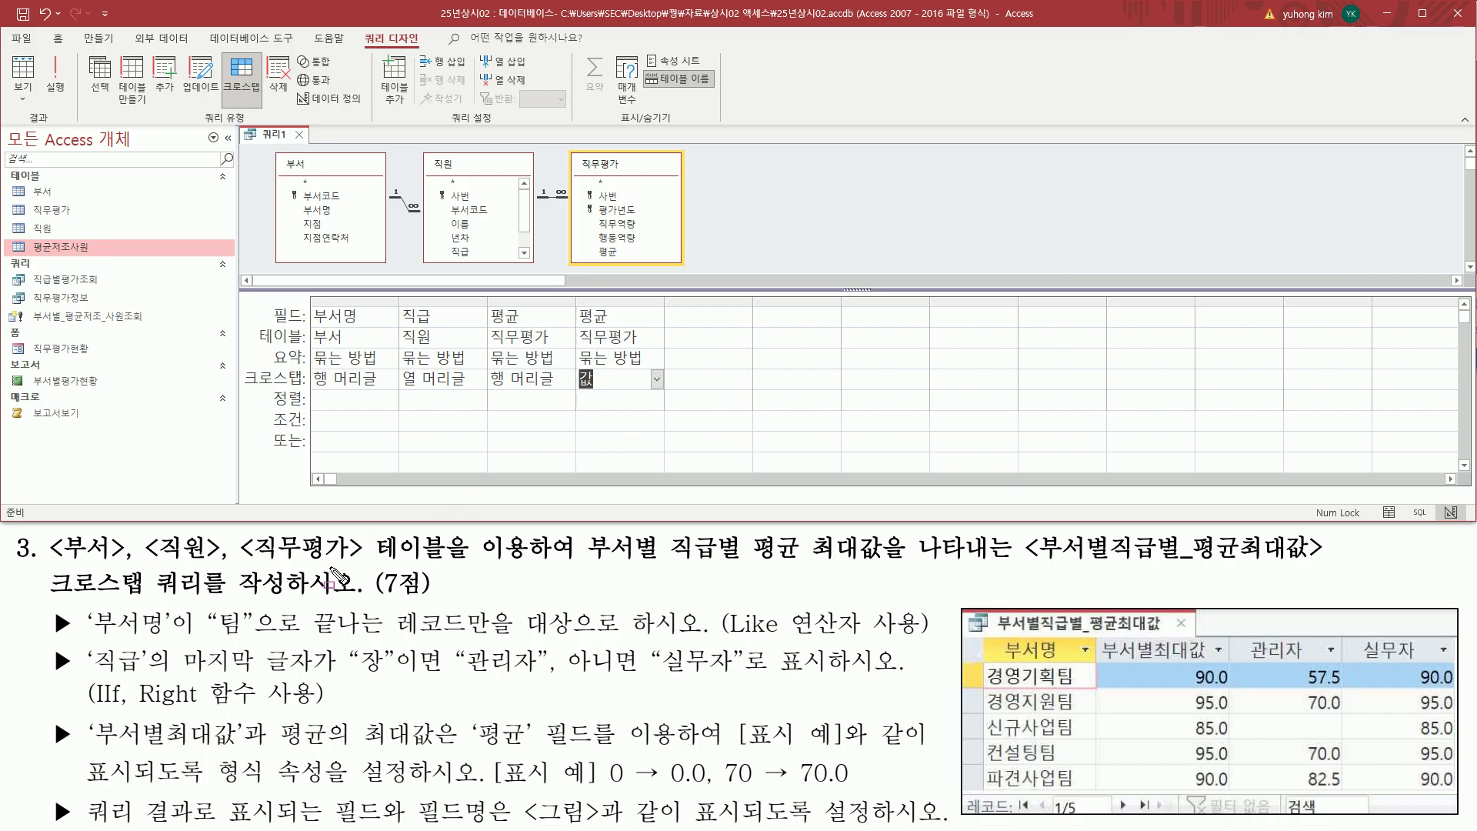
- Restrict 부서명 to names ending in 팀 with the criterion Like "*팀"
{"action": "mouse_move", "coordinate": [48, 609]}
{"action": "left_mouse_down"}
{"action": "mouse_move", "coordinate": [73, 638]}
{"action": "mouse_move", "coordinate": [706, 638]}
{"action": "left_mouse_up"}
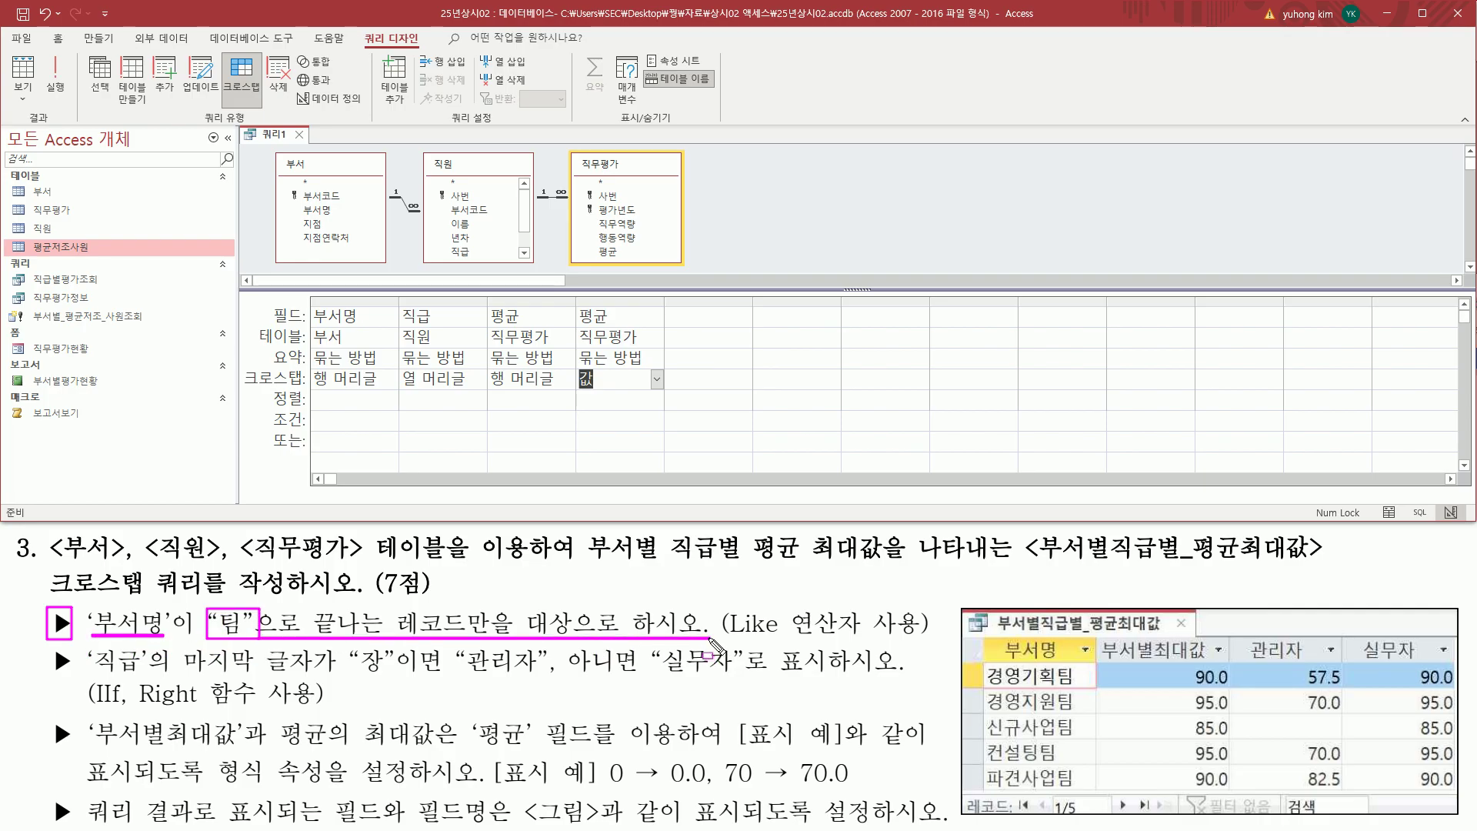
{"action": "left_click_drag", "start_coordinate": [723, 639], "coordinate": [917, 638]}
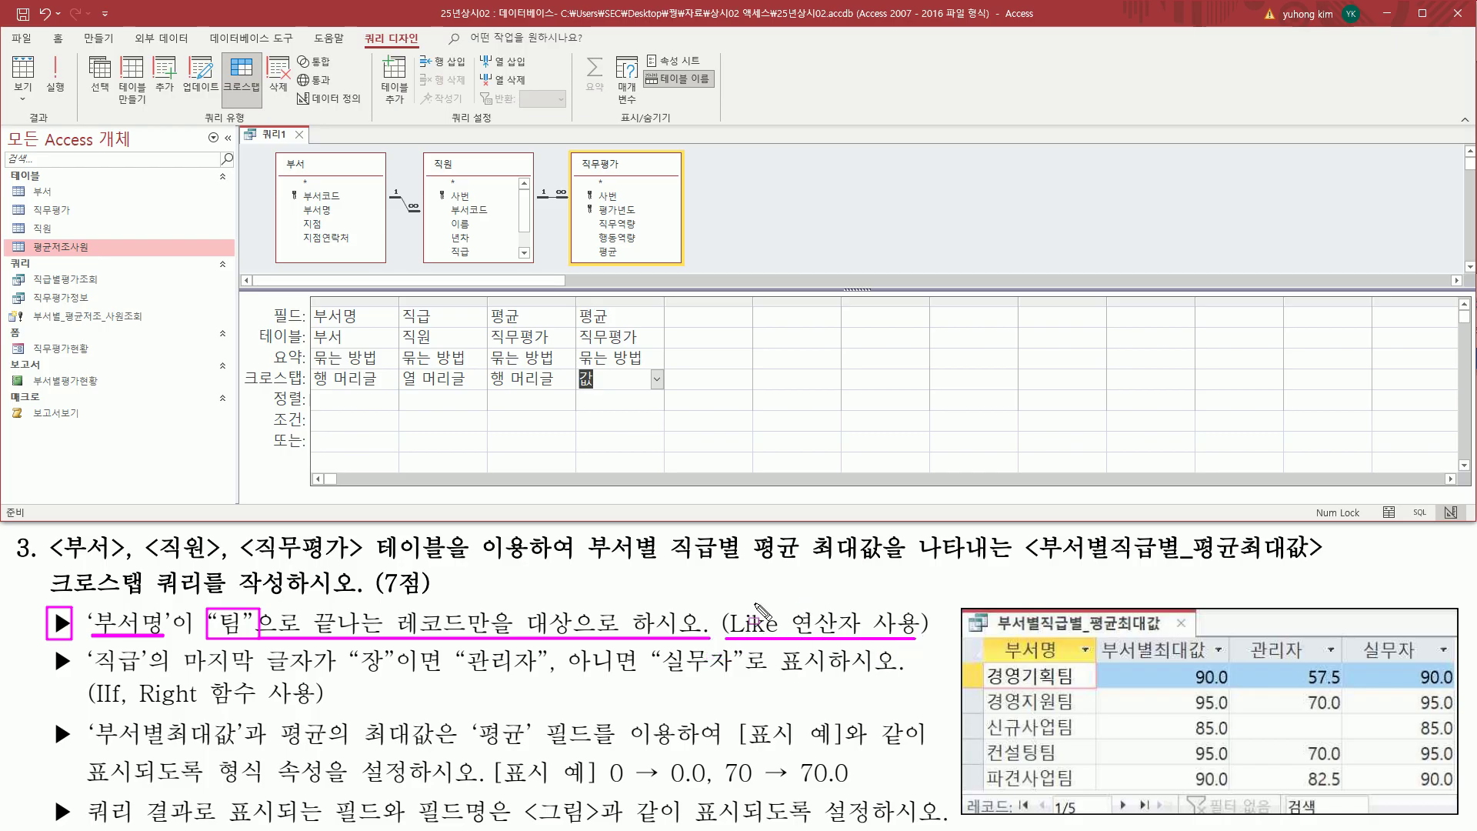
{"action": "key", "text": "Escape"}
{"action": "left_click", "coordinate": [314, 418]}
{"action": "left_click_drag", "start_coordinate": [277, 411], "coordinate": [412, 450]}
{"action": "key", "text": "Escape"}
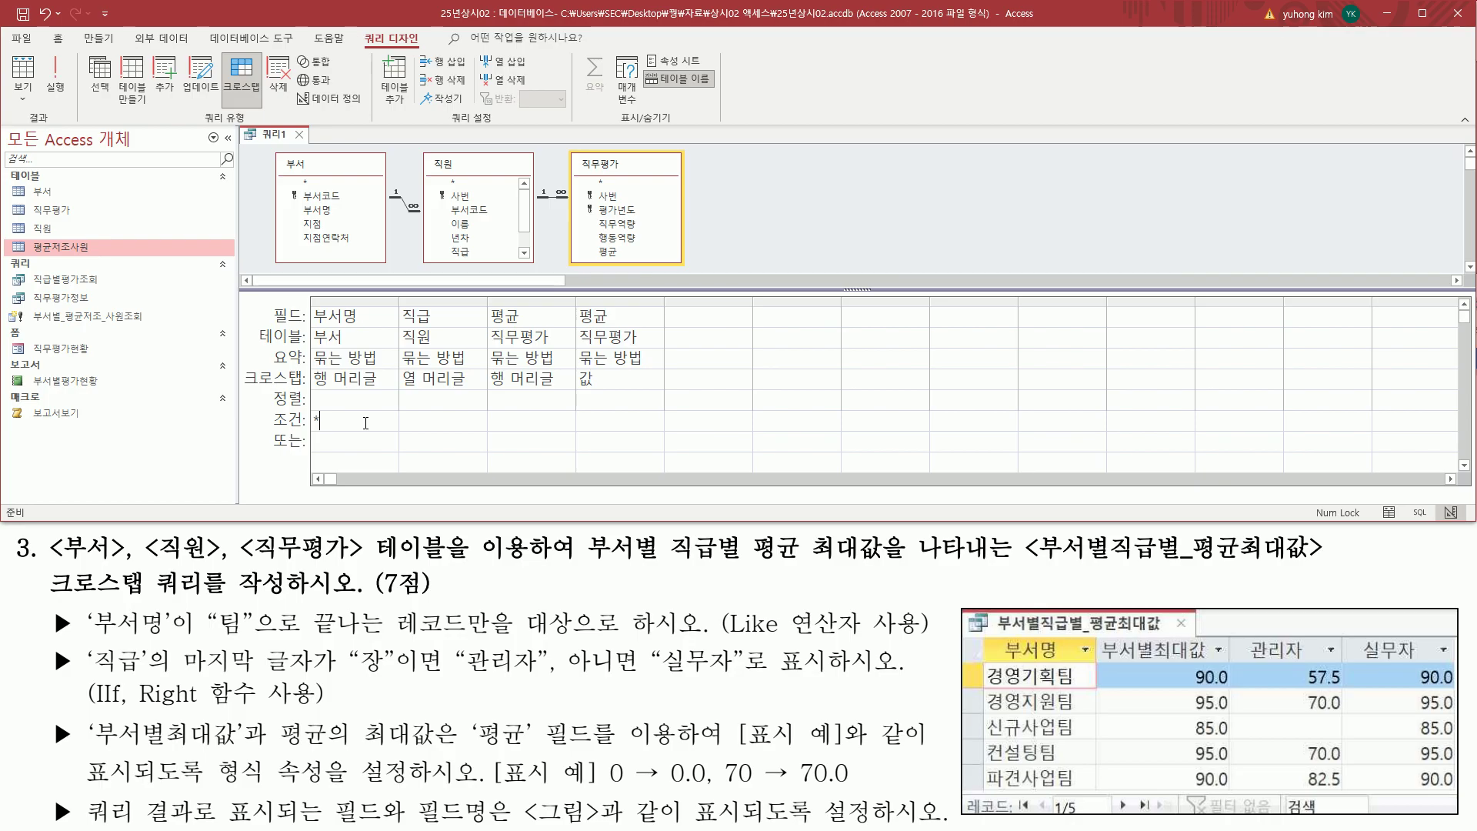
{"action": "type", "text": "티"}
{"action": "left_click", "coordinate": [366, 422]}
{"action": "key", "text": "Home"}
{"action": "type", "text": "like \""}
{"action": "key", "text": "Up"}
{"action": "left_click_drag", "start_coordinate": [51, 622], "coordinate": [924, 623]}
{"action": "key", "text": "e"}
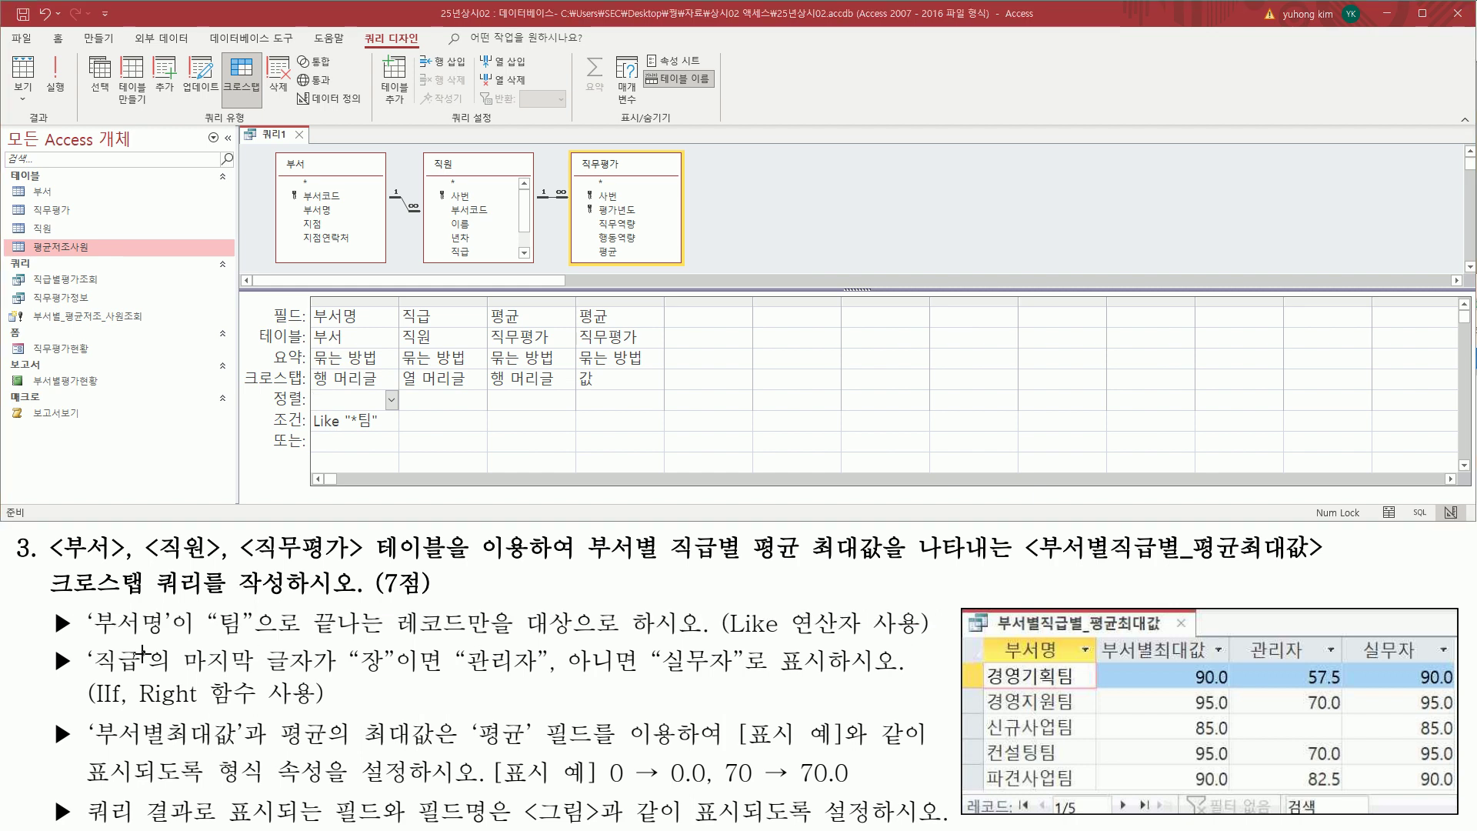
- Review the IIf and Right requirement for 직급 and widen the 직급 column in the design grid
{"action": "mouse_move", "coordinate": [46, 645]}
{"action": "left_mouse_down"}
{"action": "mouse_move", "coordinate": [75, 683]}
{"action": "mouse_move", "coordinate": [144, 674]}
{"action": "left_mouse_up"}
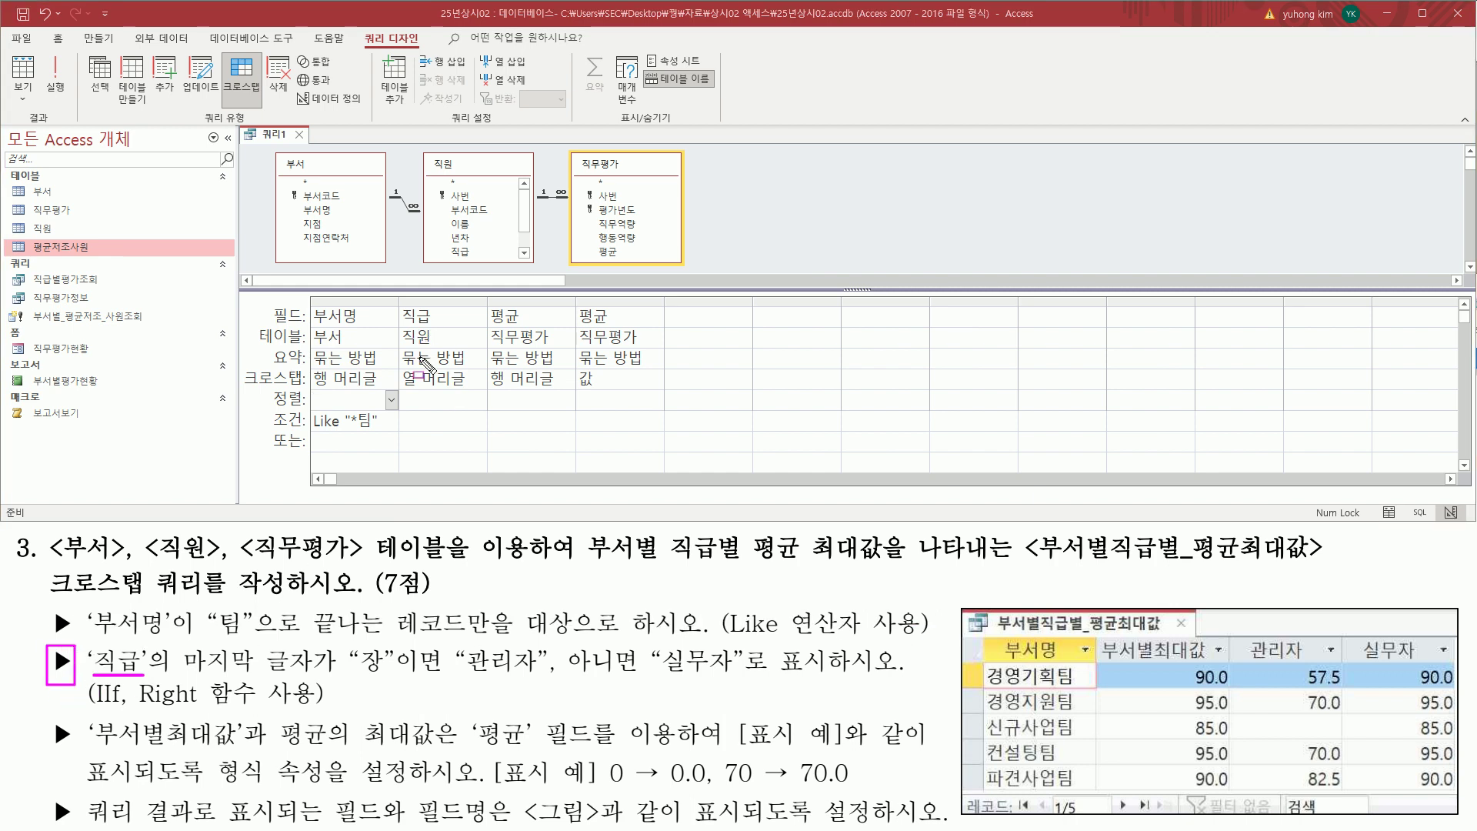
{"action": "left_click_drag", "start_coordinate": [402, 307], "coordinate": [480, 389]}
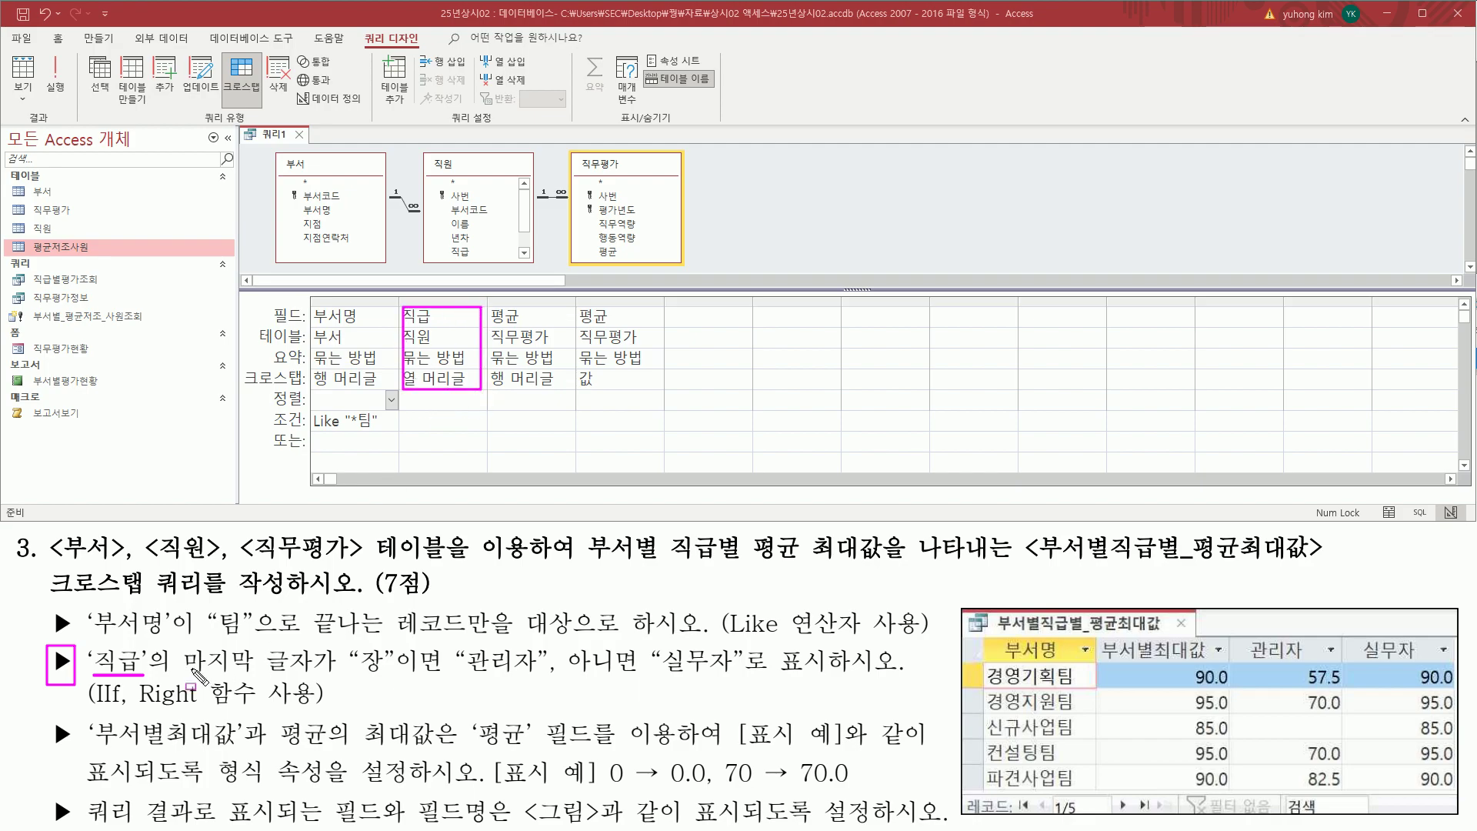
{"action": "mouse_move", "coordinate": [181, 648]}
{"action": "left_mouse_down"}
{"action": "mouse_move", "coordinate": [319, 677]}
{"action": "mouse_move", "coordinate": [551, 681]}
{"action": "left_mouse_up"}
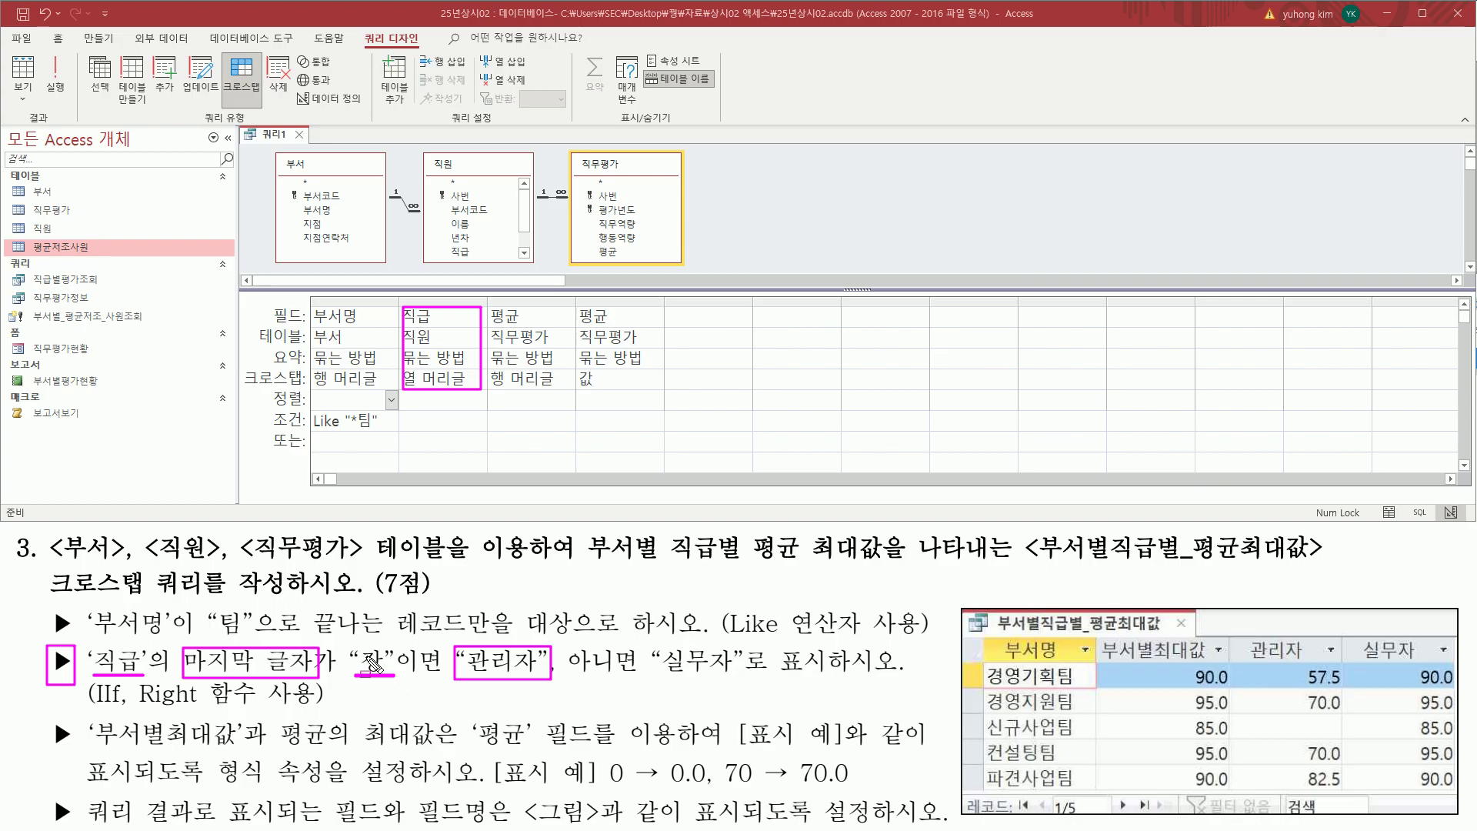
{"action": "mouse_move", "coordinate": [660, 649]}
{"action": "left_mouse_down"}
{"action": "mouse_move", "coordinate": [711, 681]}
{"action": "mouse_move", "coordinate": [742, 675]}
{"action": "left_mouse_up"}
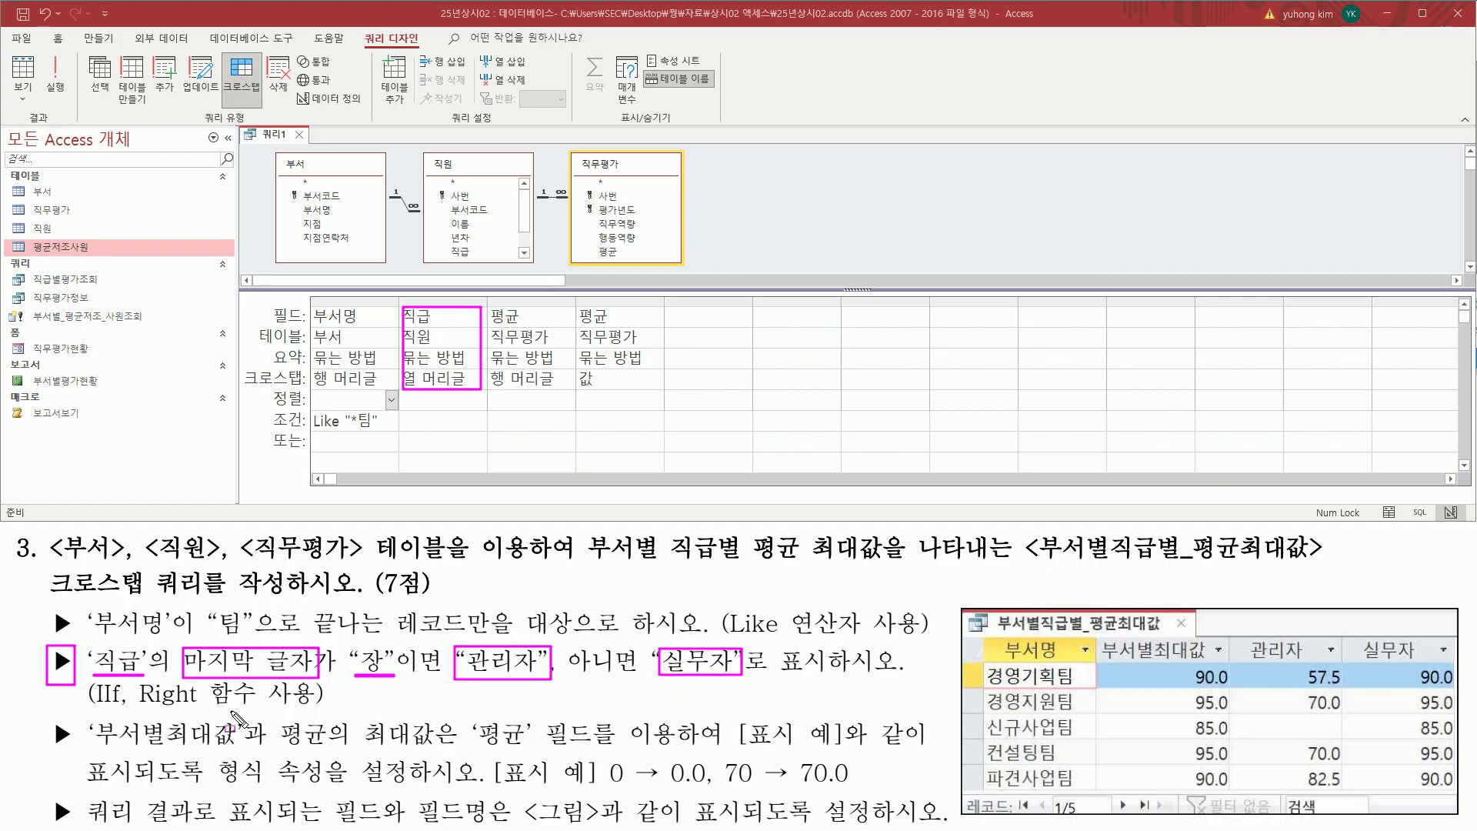
{"action": "left_click_drag", "start_coordinate": [89, 724], "coordinate": [250, 708]}
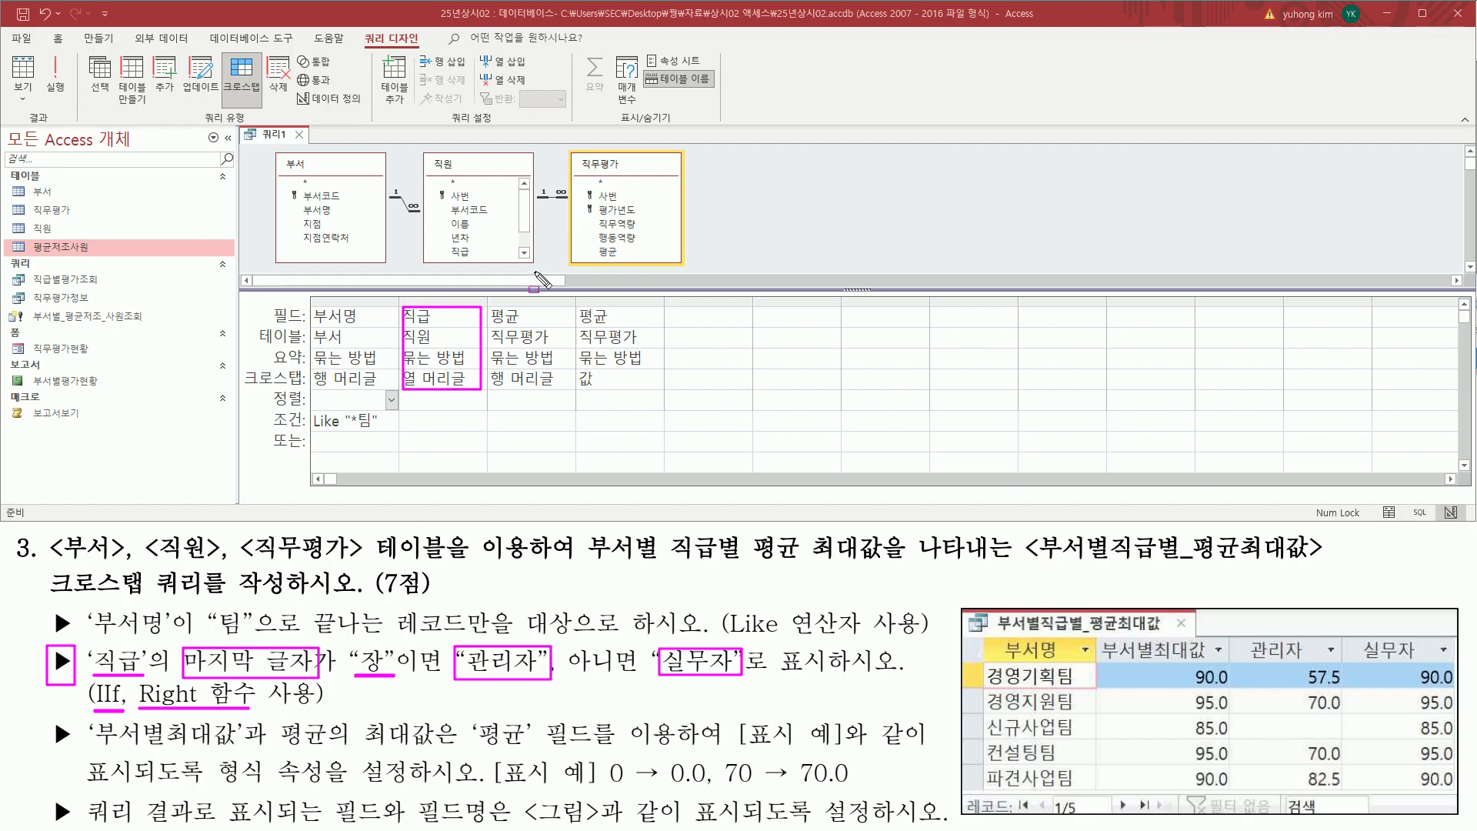
{"action": "key", "text": "Escape"}
{"action": "left_click", "coordinate": [462, 316]}
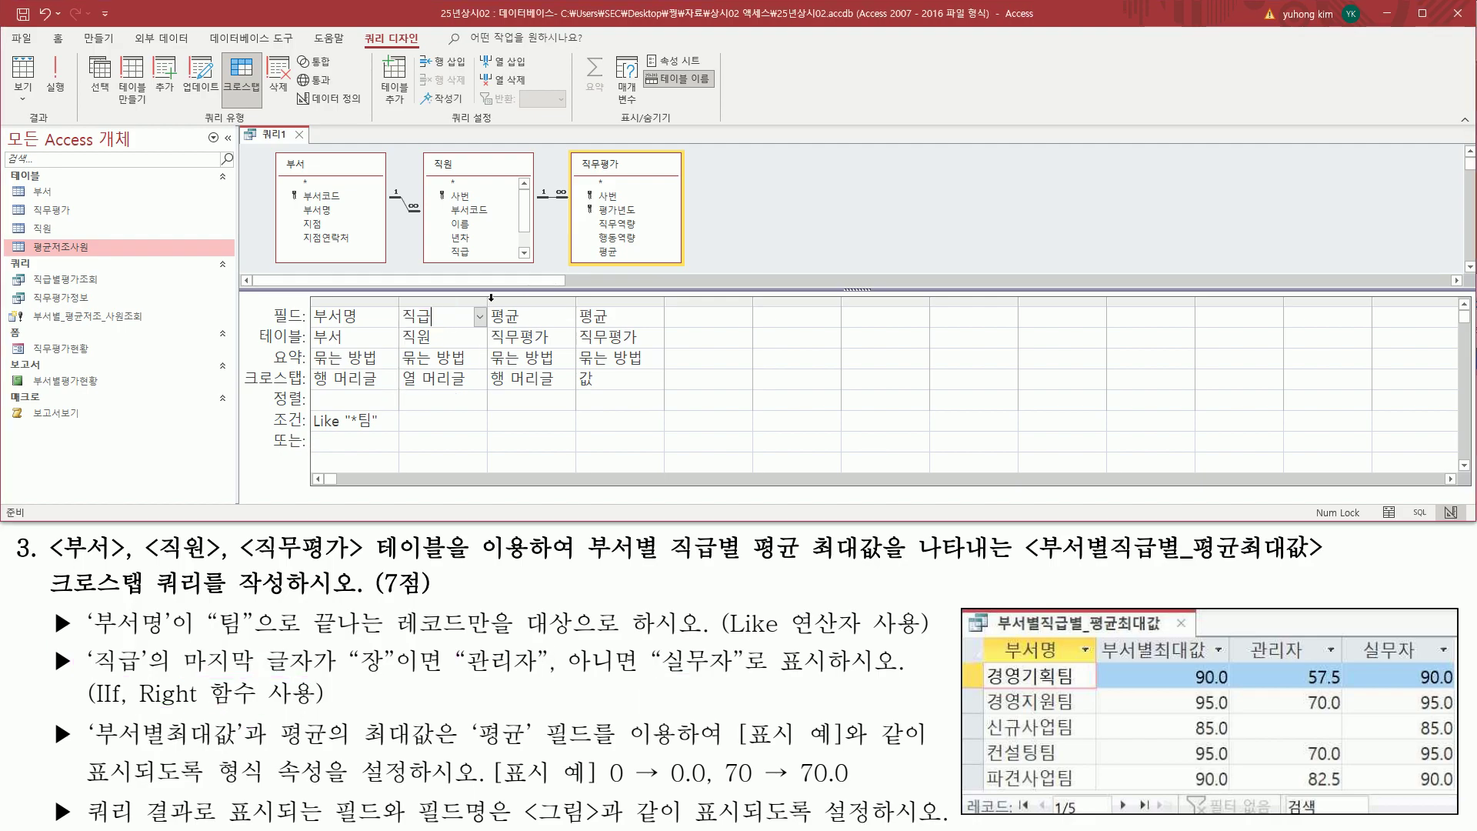
{"action": "left_click_drag", "start_coordinate": [668, 307], "coordinate": [721, 307]}
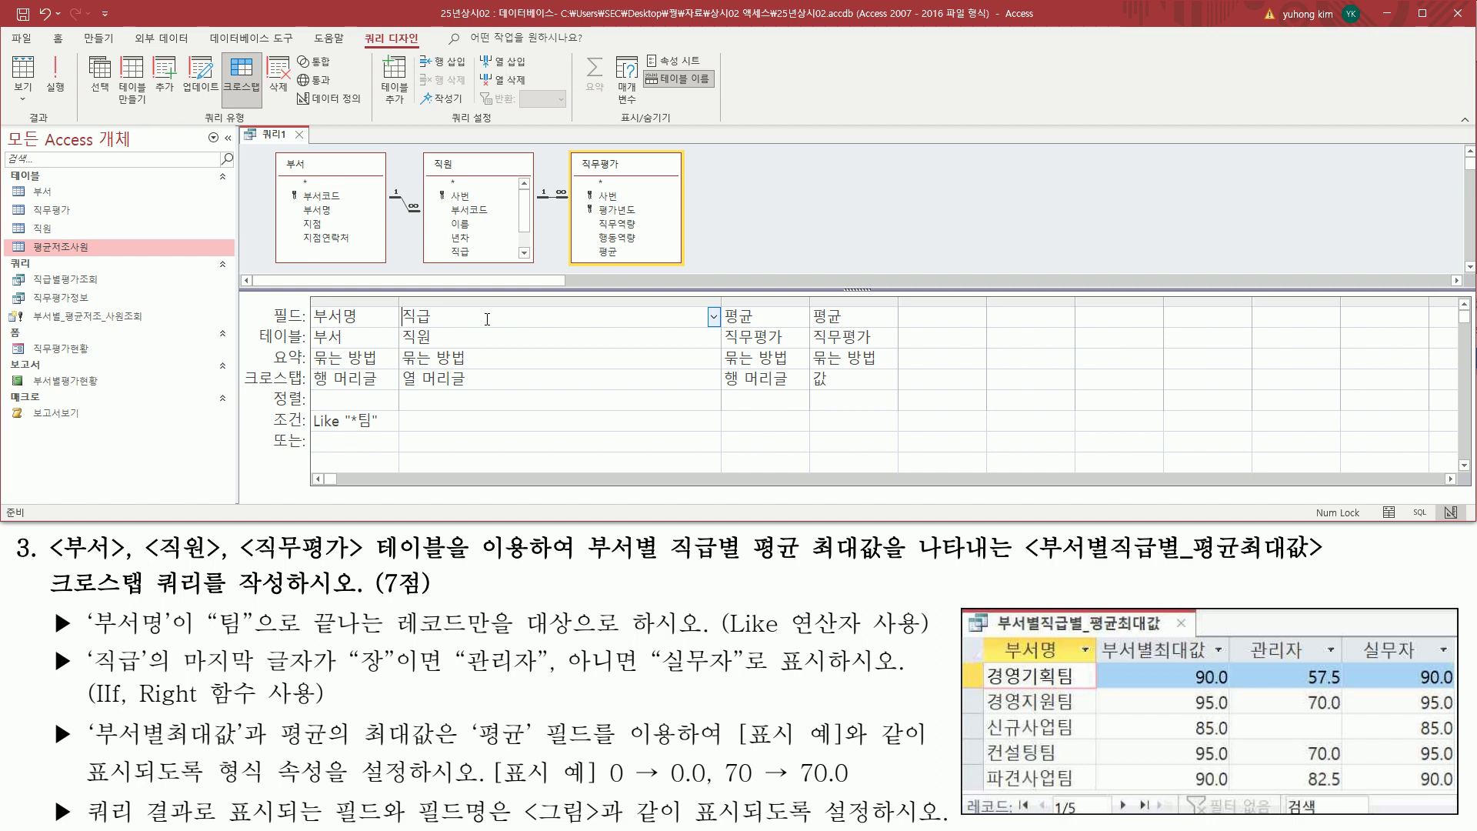
- Turn the 직급 field into the start of an IIf expression testing Right([직급],1)="장"
{"action": "type", "text": "r"}
{"action": "type", "text": "ight("}
{"action": "type", "text": "["}
{"action": "key", "text": "End"}
{"action": "type", "text": ")"}
{"action": "type", "text": "iif( "}
{"action": "type", "text": " =\"장"}
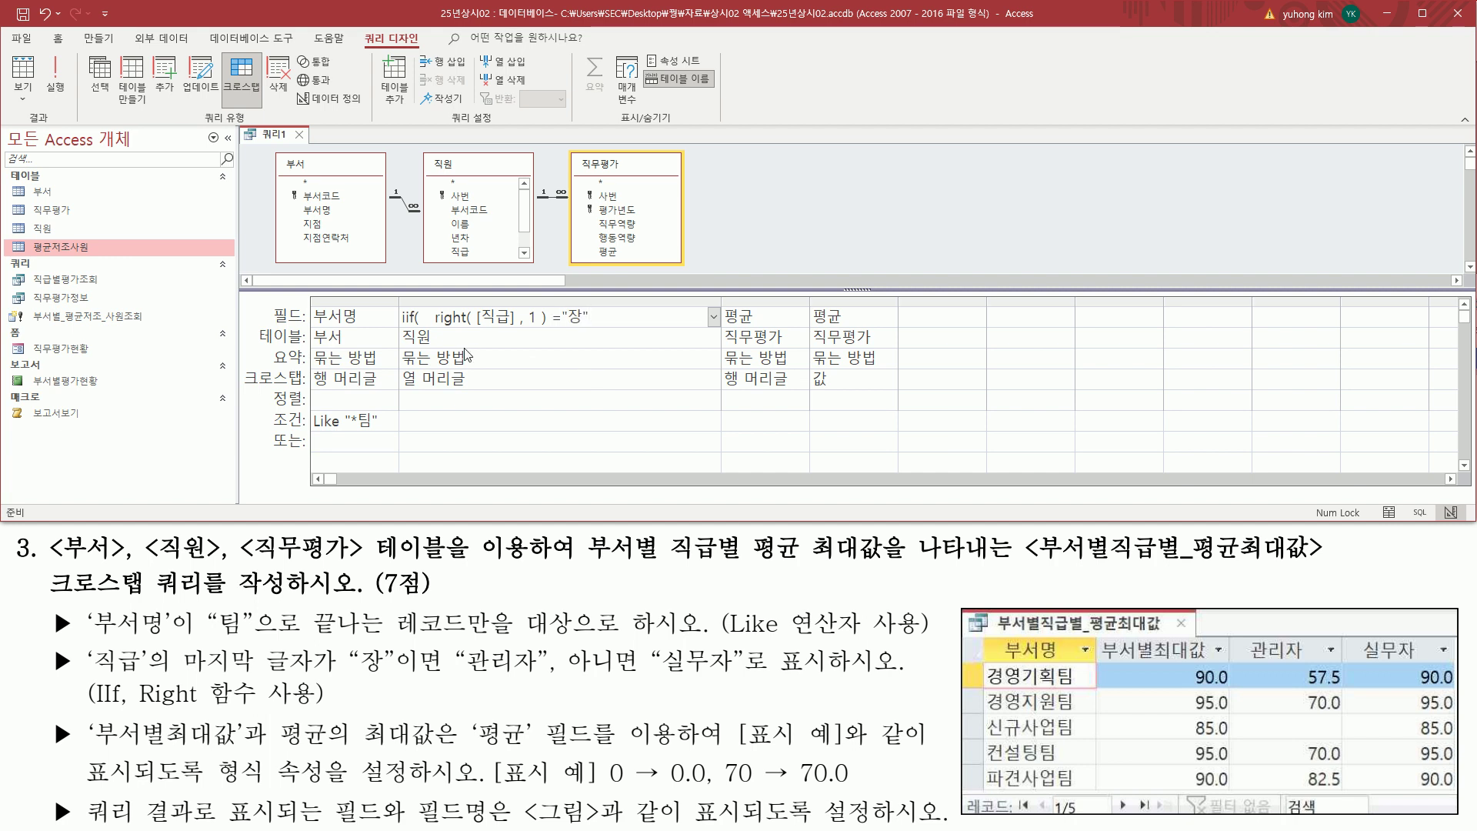
{"action": "left_click_drag", "start_coordinate": [435, 325], "coordinate": [541, 324]}
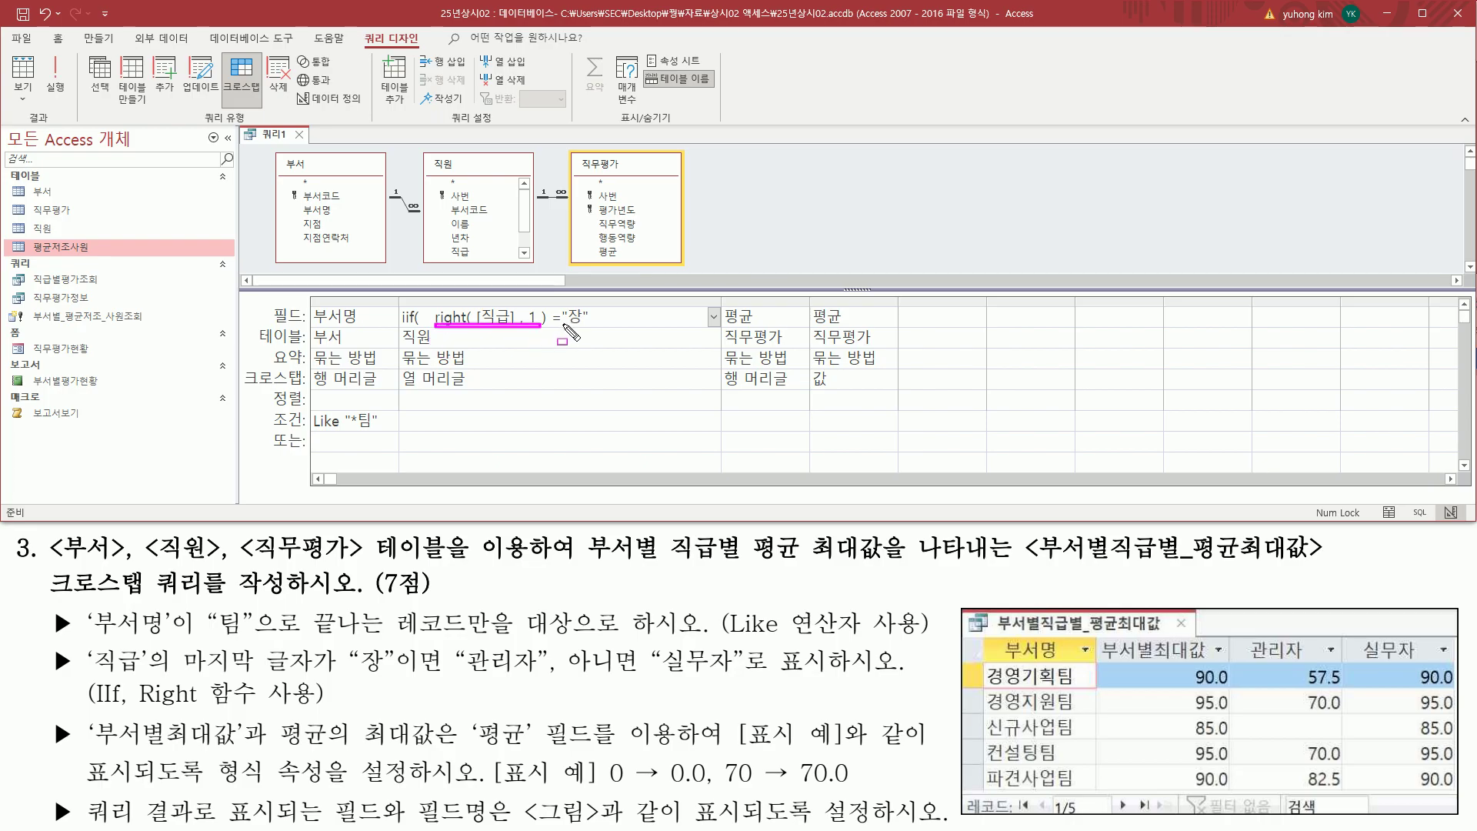
{"action": "key", "text": "Escape"}
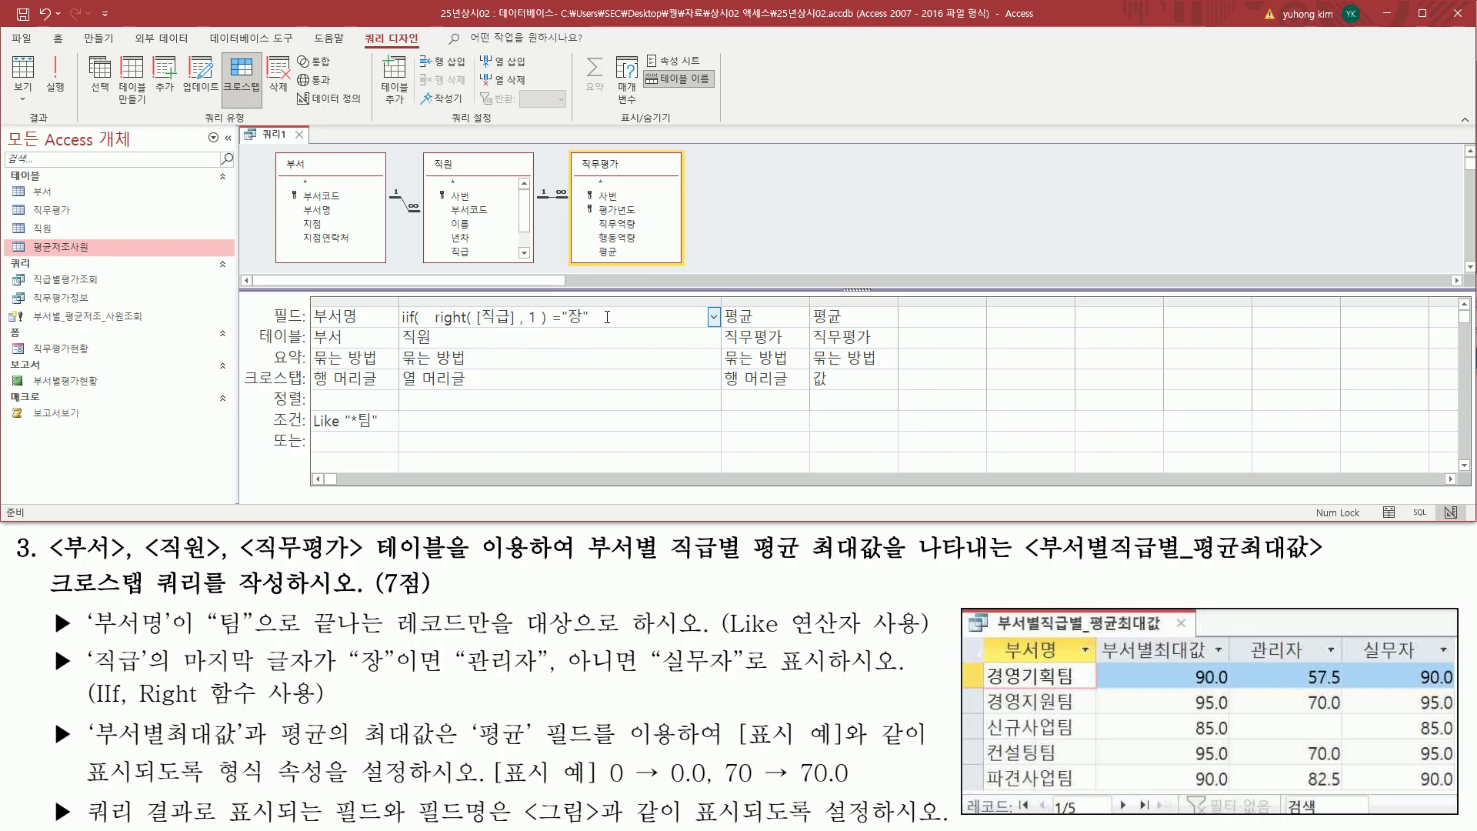
- Complete the IIf expression with "관리자" as the true result and "실무자" as the false result, and widen its column
{"action": "type", "text": "\"관리자\", \"실무자\""}
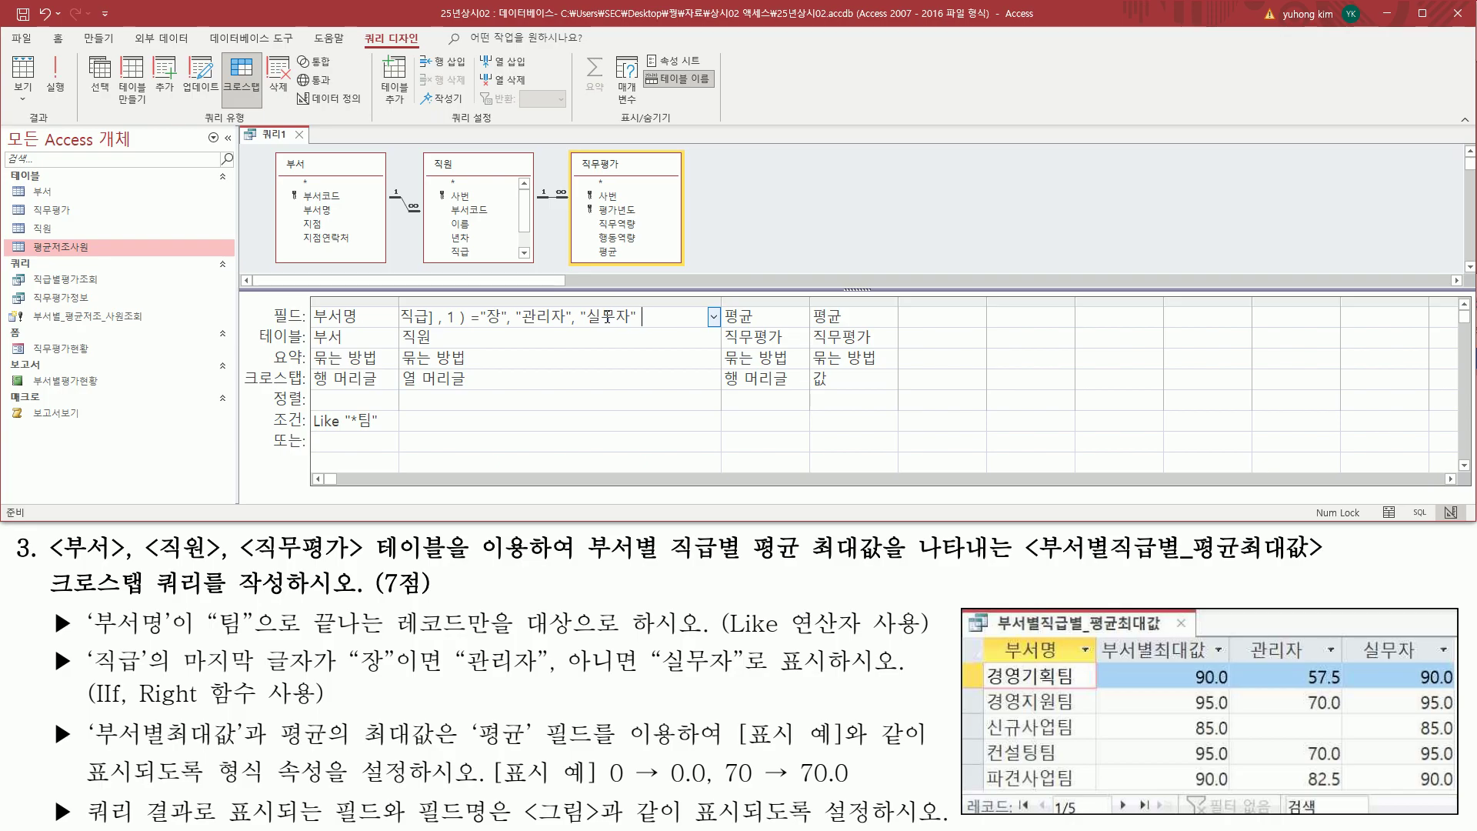
{"action": "type", "text": " )"}
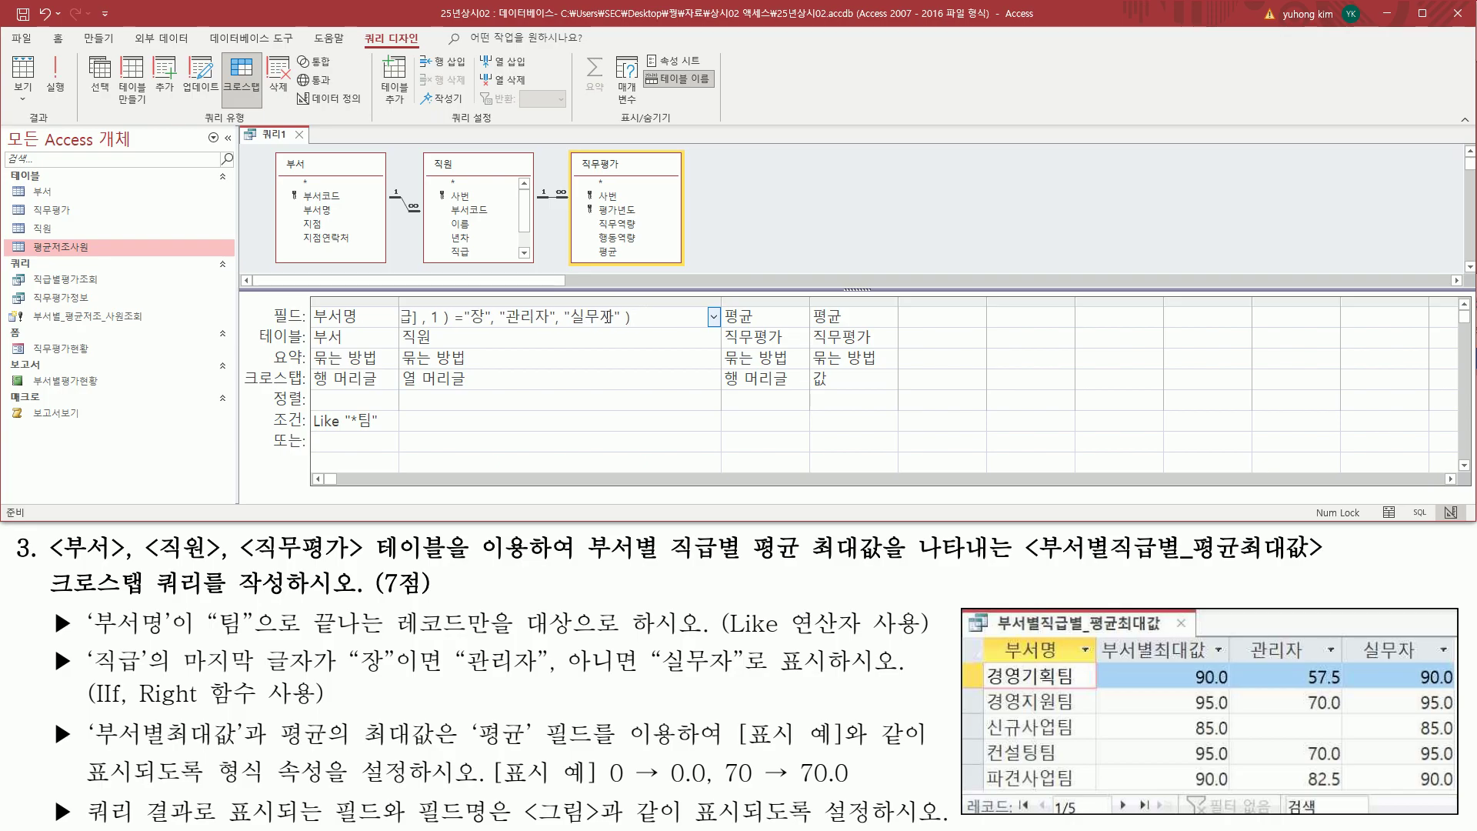
{"action": "key", "text": "Home"}
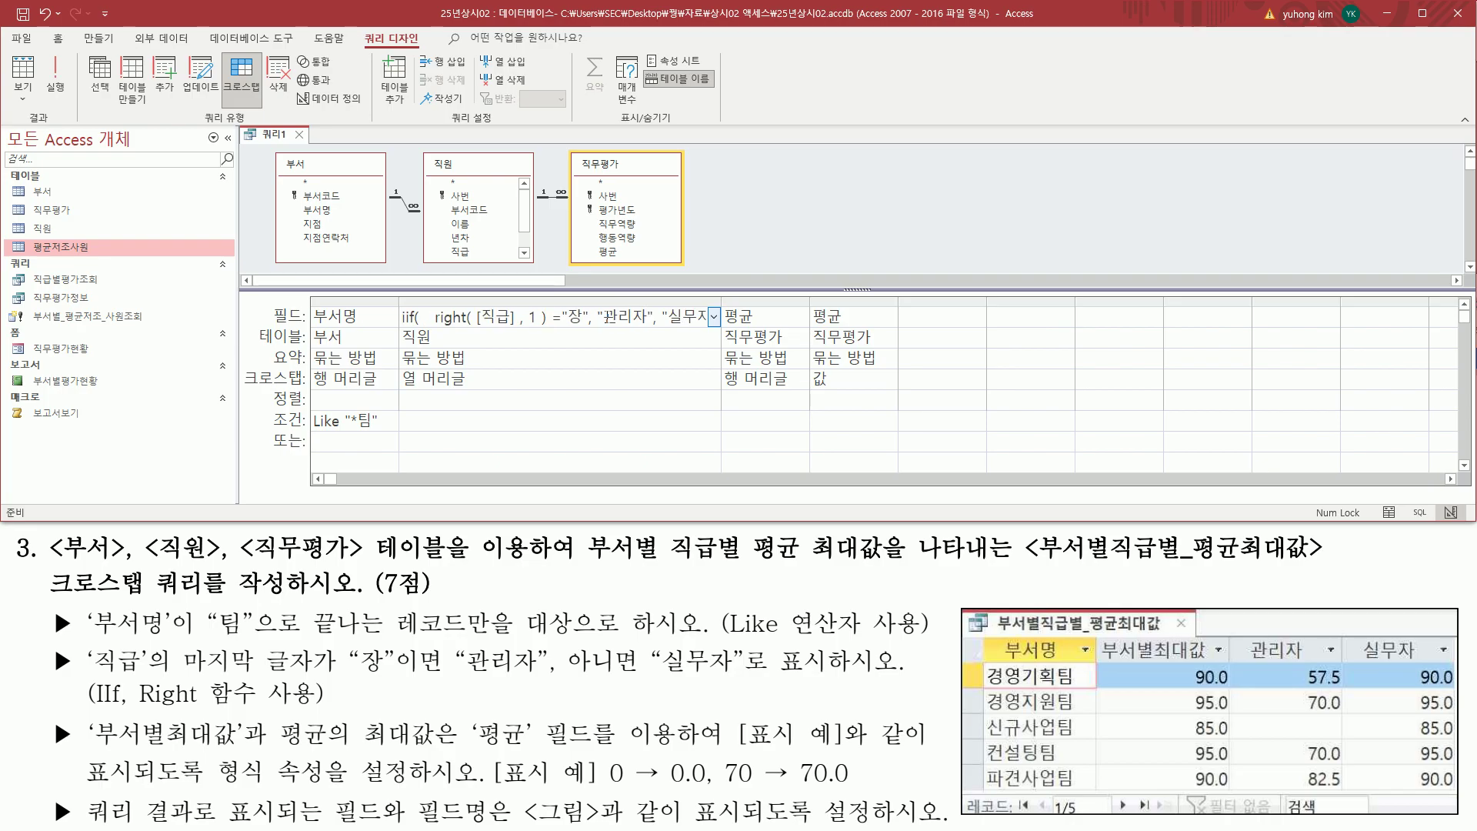
{"action": "key", "text": "Tab"}
{"action": "left_click_drag", "start_coordinate": [719, 305], "coordinate": [754, 308]}
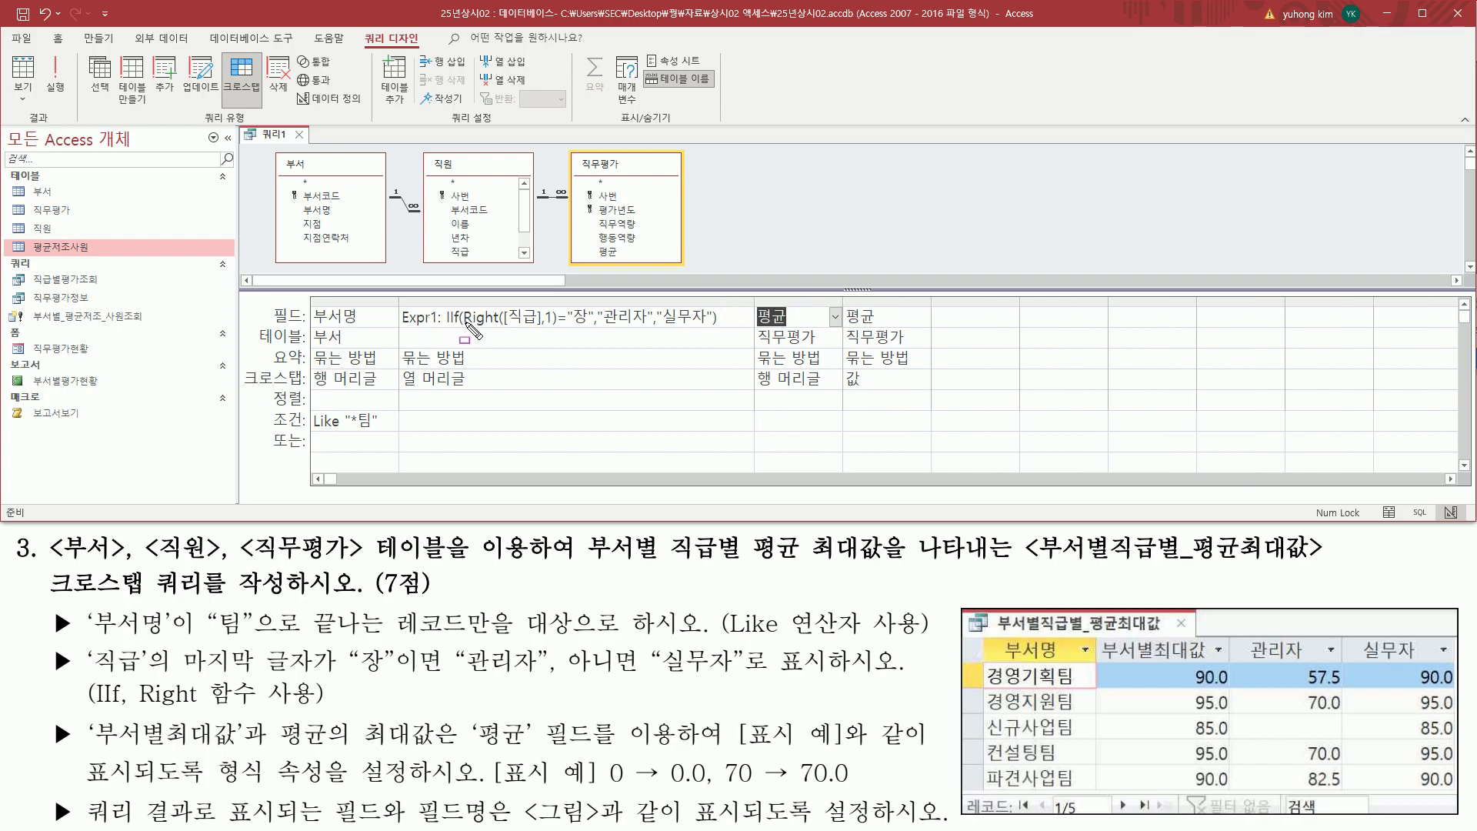
{"action": "mouse_move", "coordinate": [464, 325]}
{"action": "left_mouse_down"}
{"action": "mouse_move", "coordinate": [550, 326]}
{"action": "mouse_move", "coordinate": [552, 308]}
{"action": "left_mouse_up"}
{"action": "left_click_drag", "start_coordinate": [465, 331], "coordinate": [588, 332]}
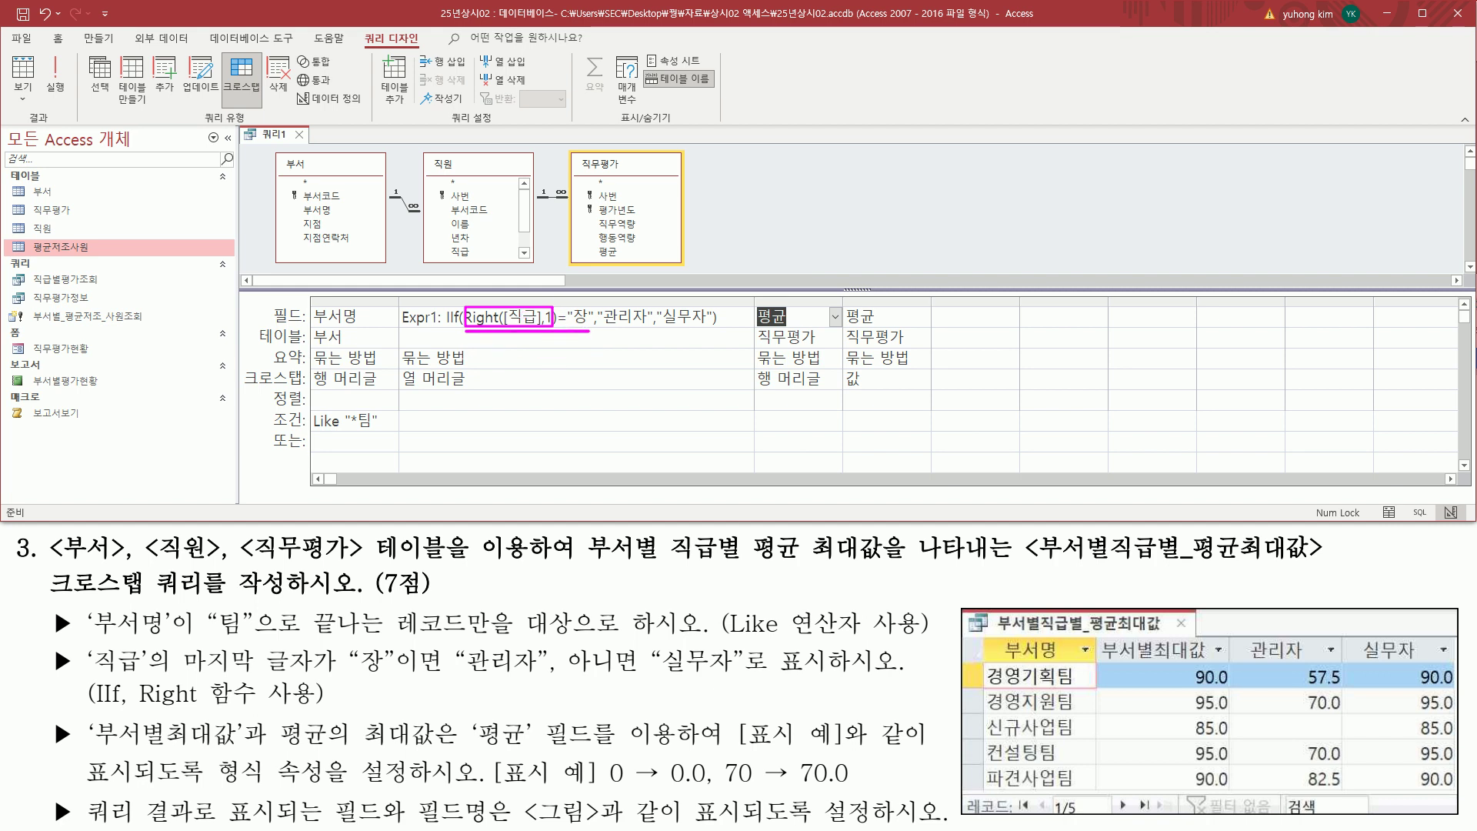
{"action": "mouse_move", "coordinate": [603, 303]}
{"action": "left_mouse_down"}
{"action": "mouse_move", "coordinate": [627, 331]}
{"action": "mouse_move", "coordinate": [711, 333]}
{"action": "left_mouse_up"}
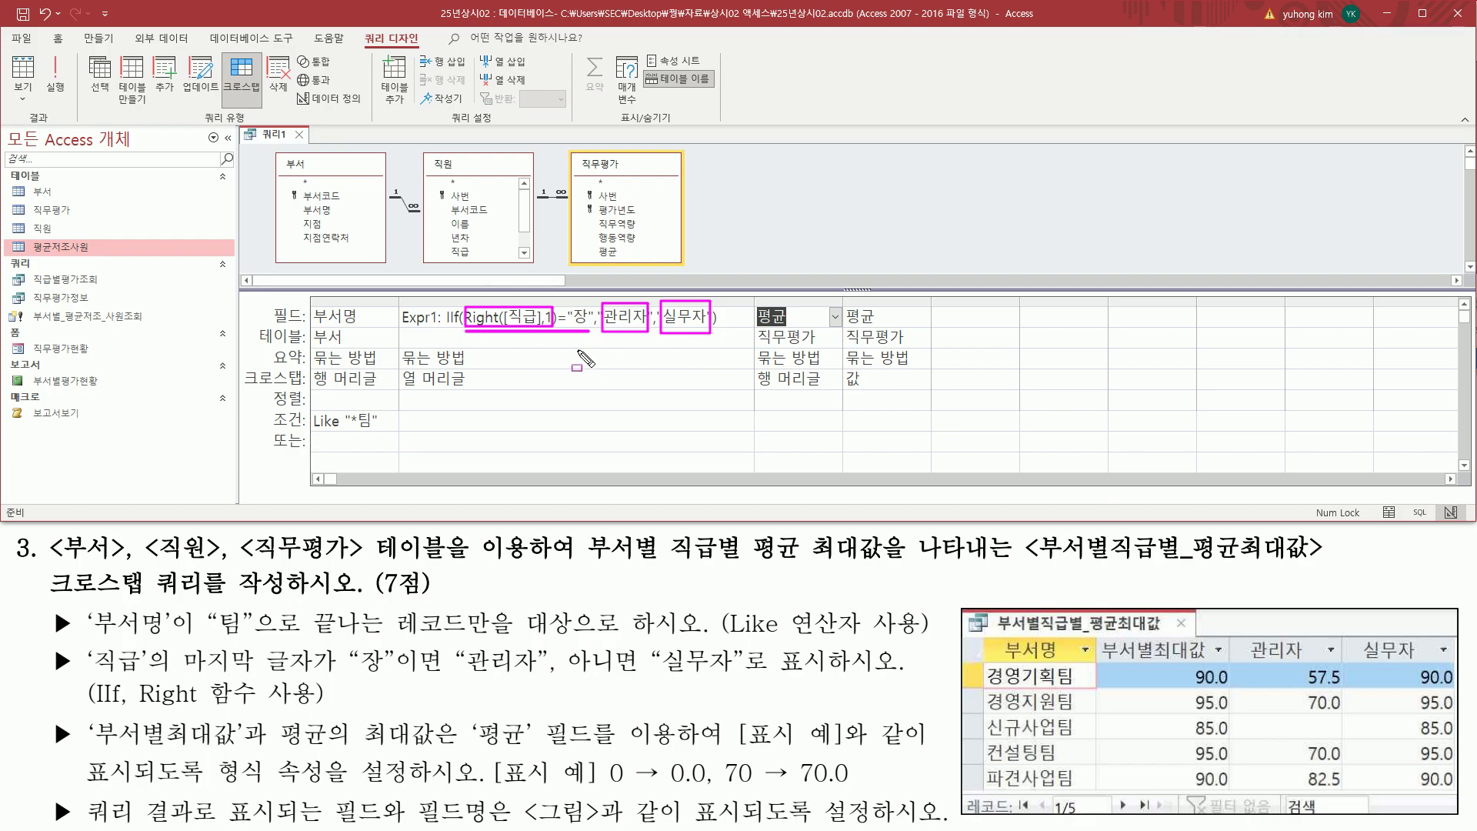
{"action": "mouse_move", "coordinate": [1240, 635]}
{"action": "left_mouse_down"}
{"action": "mouse_move", "coordinate": [1274, 669]}
{"action": "mouse_move", "coordinate": [1318, 667]}
{"action": "left_mouse_up"}
{"action": "left_click_drag", "start_coordinate": [1445, 679], "coordinate": [1450, 668]}
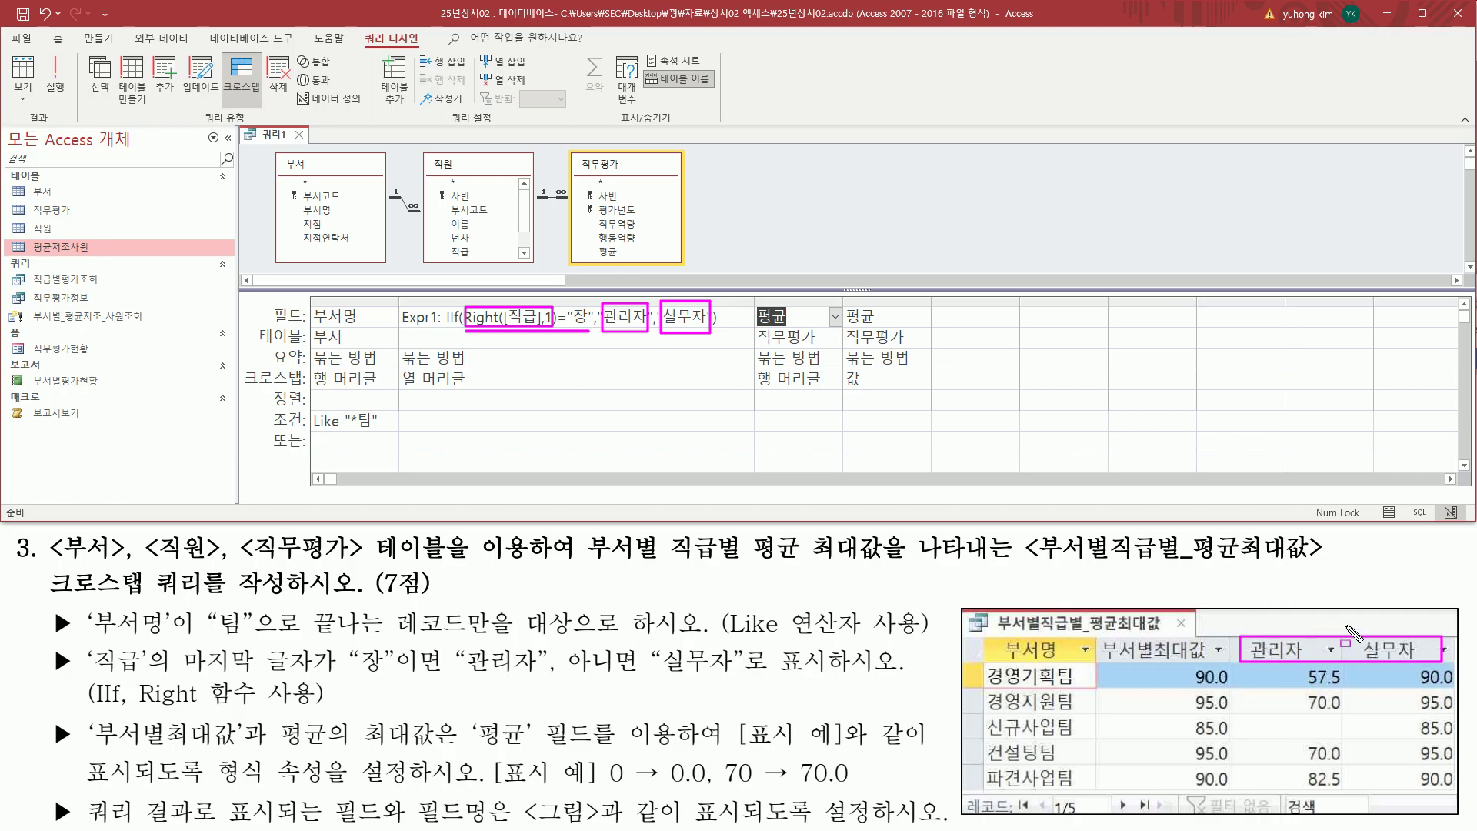
{"action": "left_click_drag", "start_coordinate": [497, 363], "coordinate": [504, 367]}
{"action": "left_click_drag", "start_coordinate": [442, 297], "coordinate": [725, 343]}
{"action": "left_click_drag", "start_coordinate": [401, 328], "coordinate": [432, 332]}
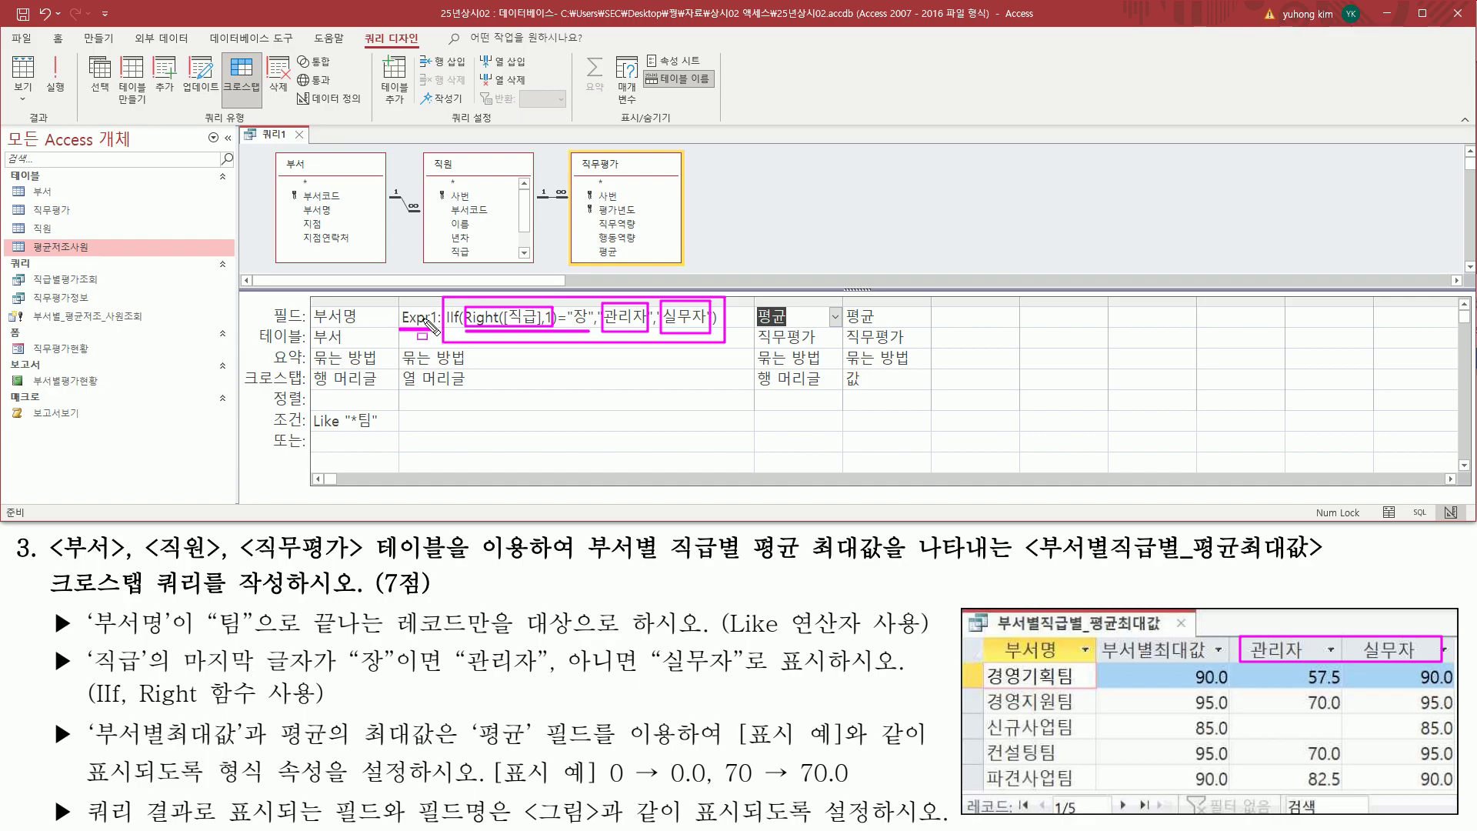
{"action": "left_click_drag", "start_coordinate": [417, 335], "coordinate": [428, 341]}
{"action": "key", "text": "Escape"}
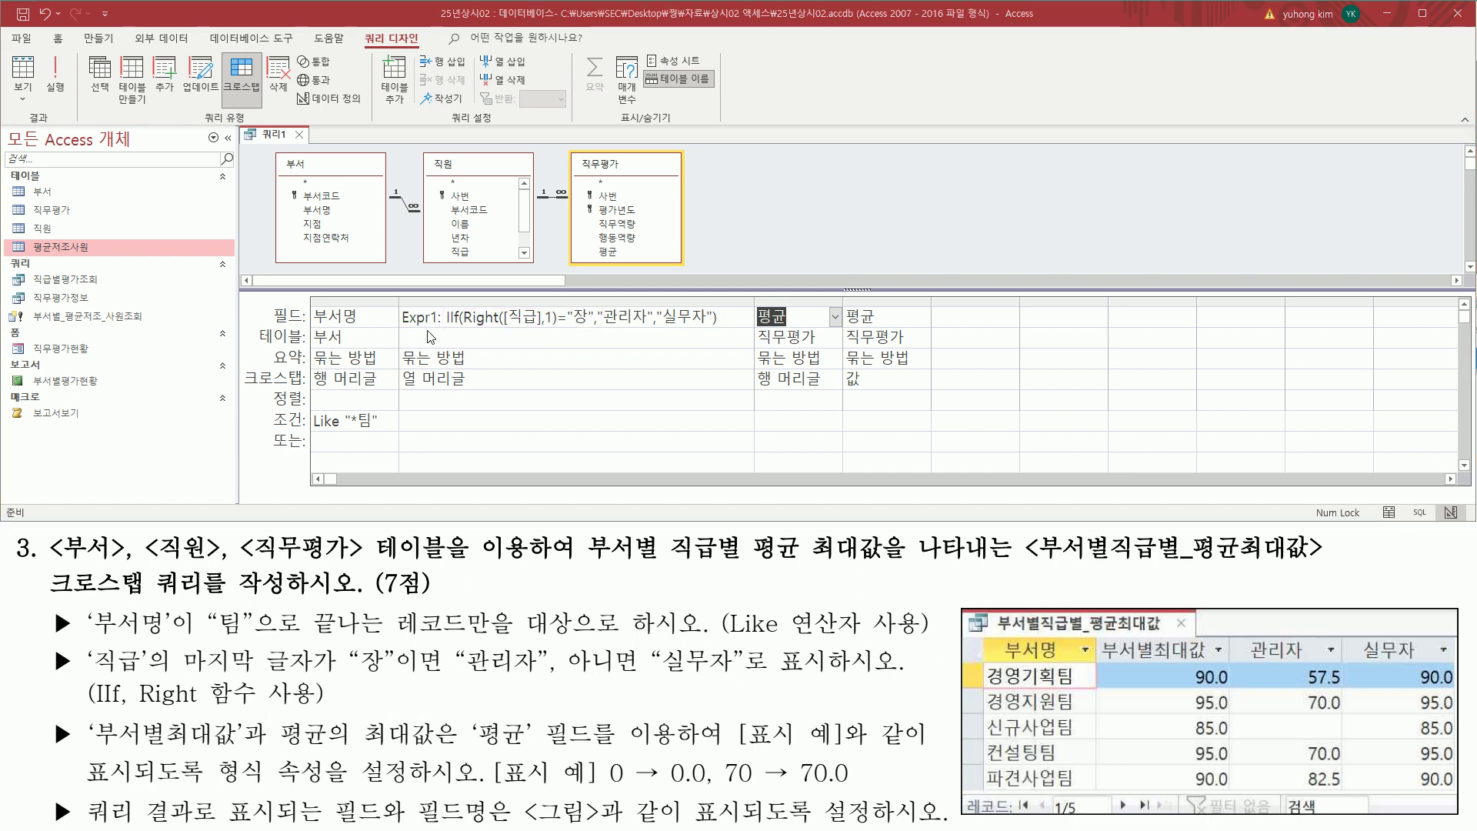
{"action": "left_click_drag", "start_coordinate": [52, 662], "coordinate": [896, 660]}
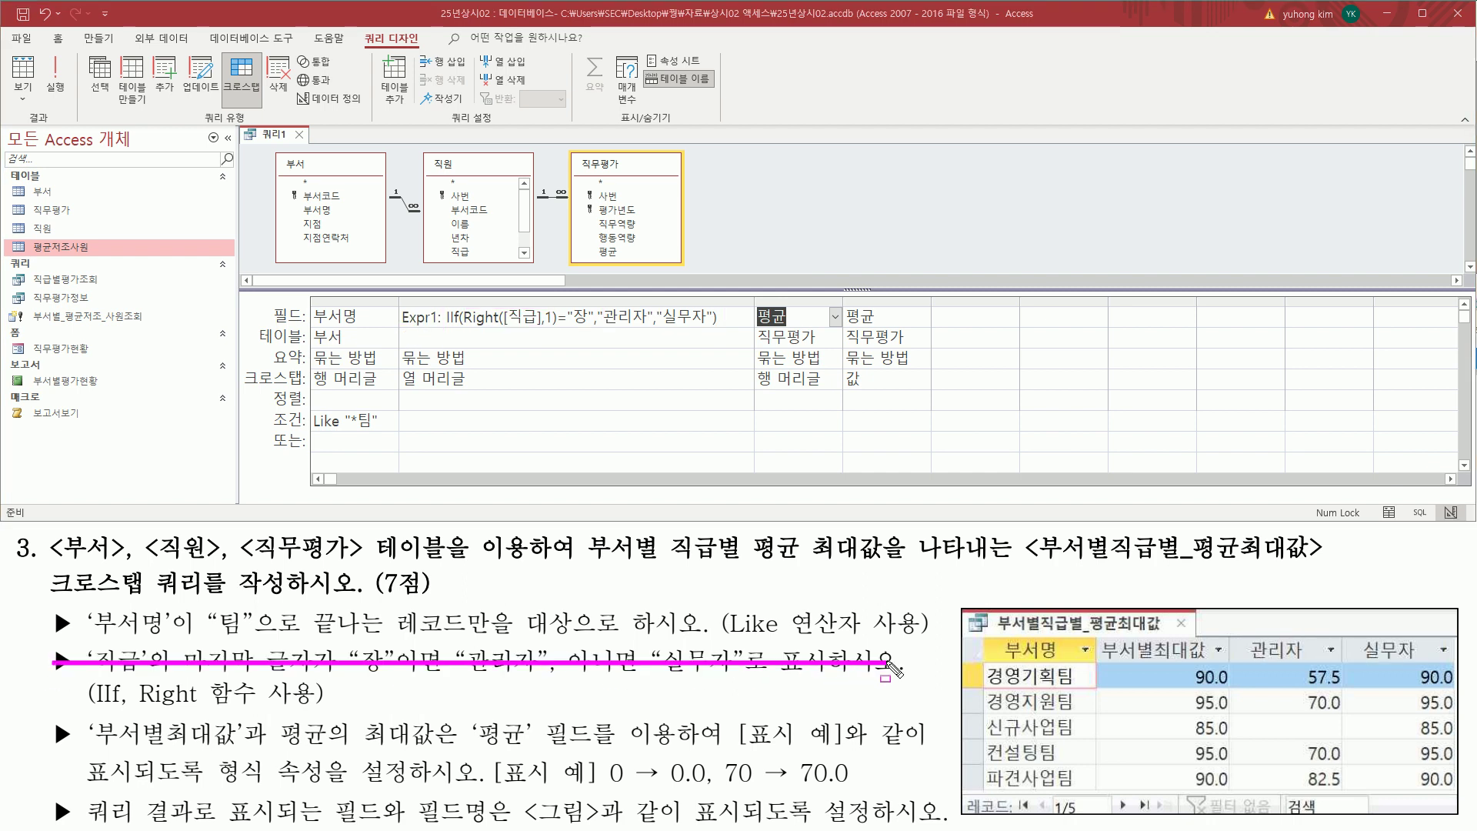
{"action": "key", "text": "Escape"}
{"action": "left_click_drag", "start_coordinate": [95, 747], "coordinate": [675, 753]}
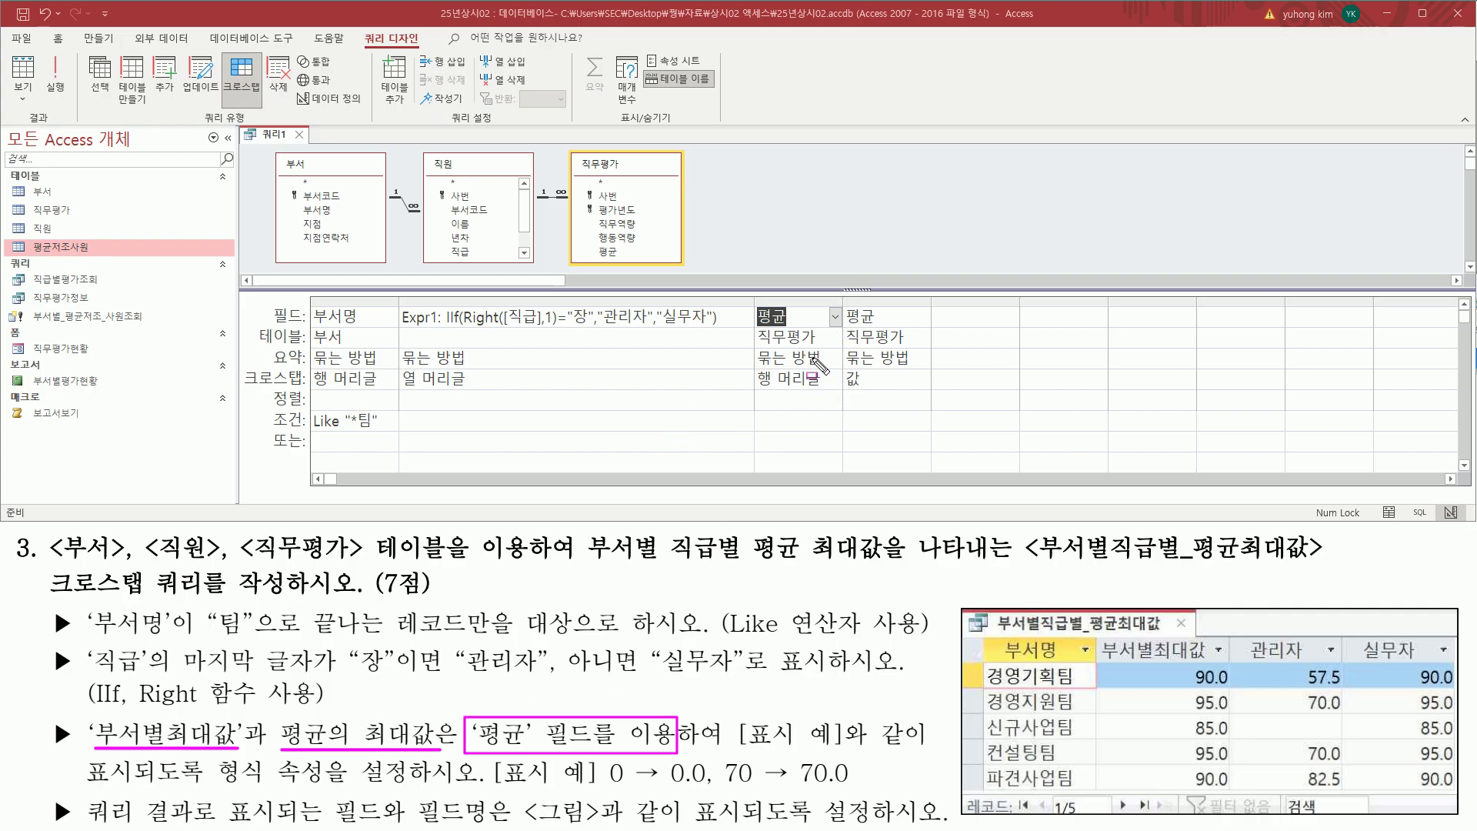
{"action": "left_click_drag", "start_coordinate": [271, 343], "coordinate": [304, 371]}
{"action": "mouse_move", "coordinate": [753, 351]}
{"action": "left_mouse_down"}
{"action": "mouse_move", "coordinate": [777, 384]}
{"action": "mouse_move", "coordinate": [920, 394]}
{"action": "mouse_move", "coordinate": [923, 367]}
{"action": "left_mouse_up"}
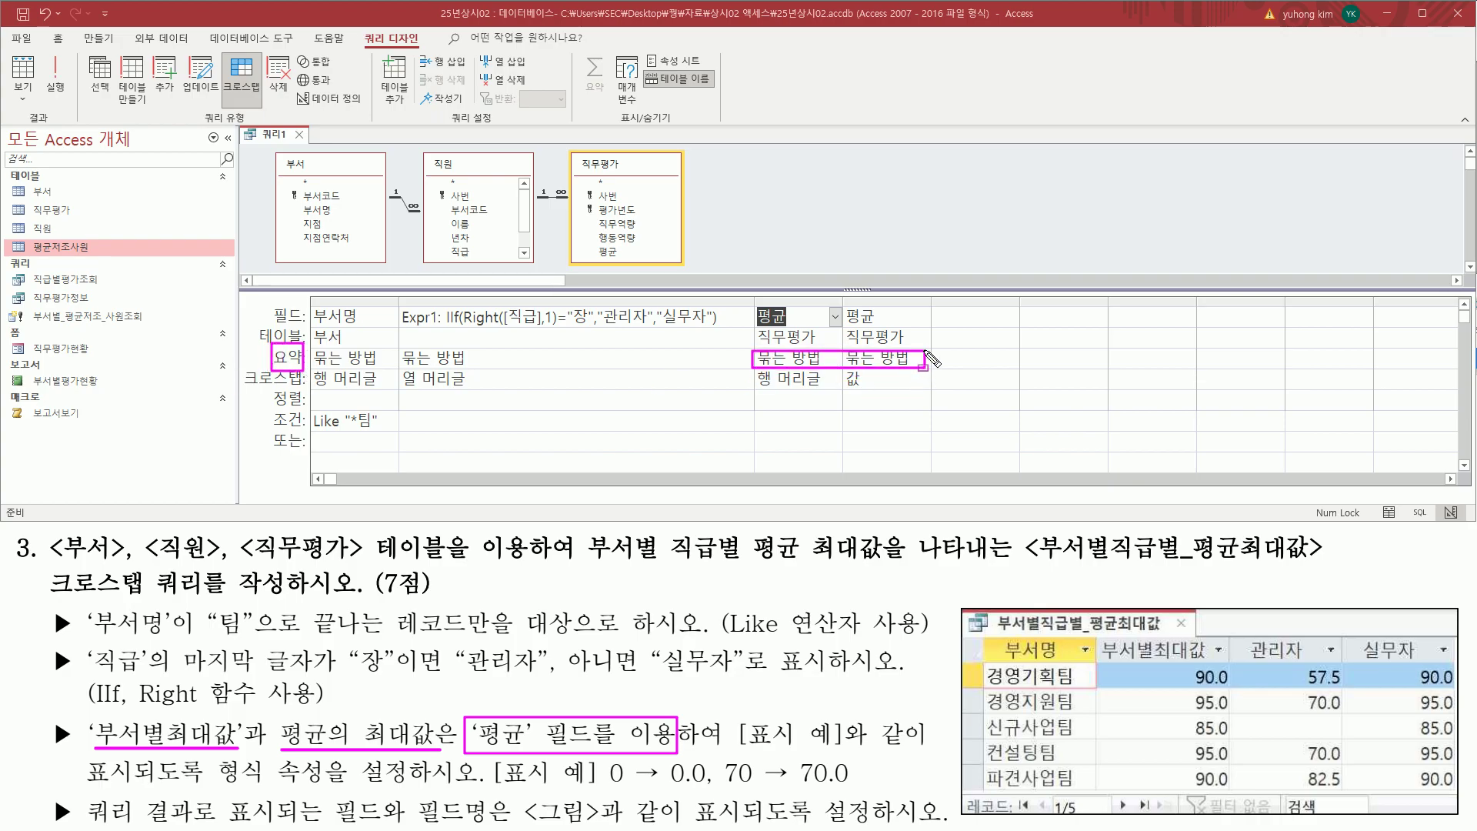
{"action": "key", "text": "Escape"}
- Set the total function of both 평균 columns, the row heading and the value, to 최대값
{"action": "left_click", "coordinate": [834, 358]}
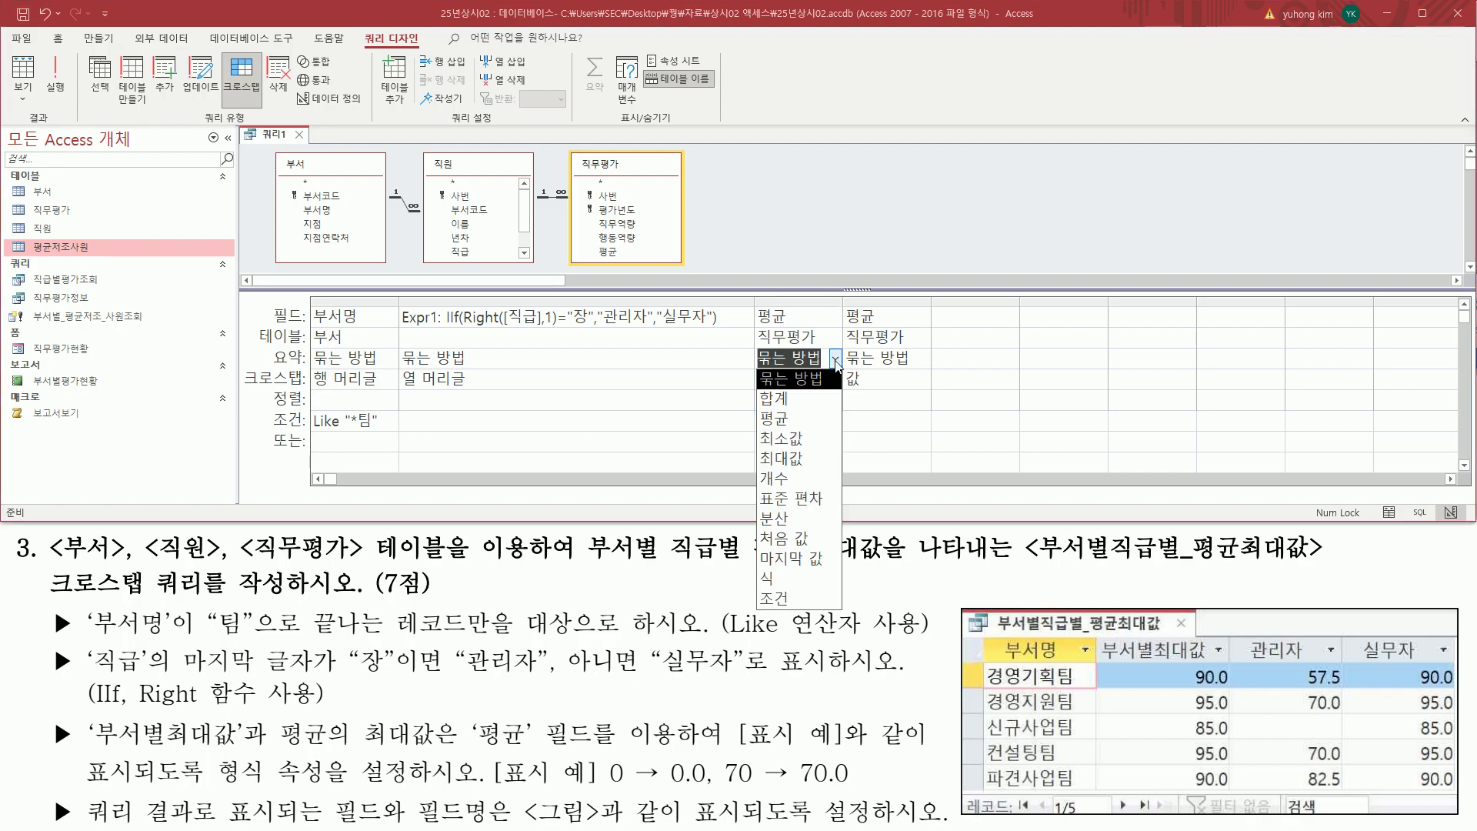
{"action": "left_click", "coordinate": [800, 461]}
{"action": "left_click", "coordinate": [923, 358]}
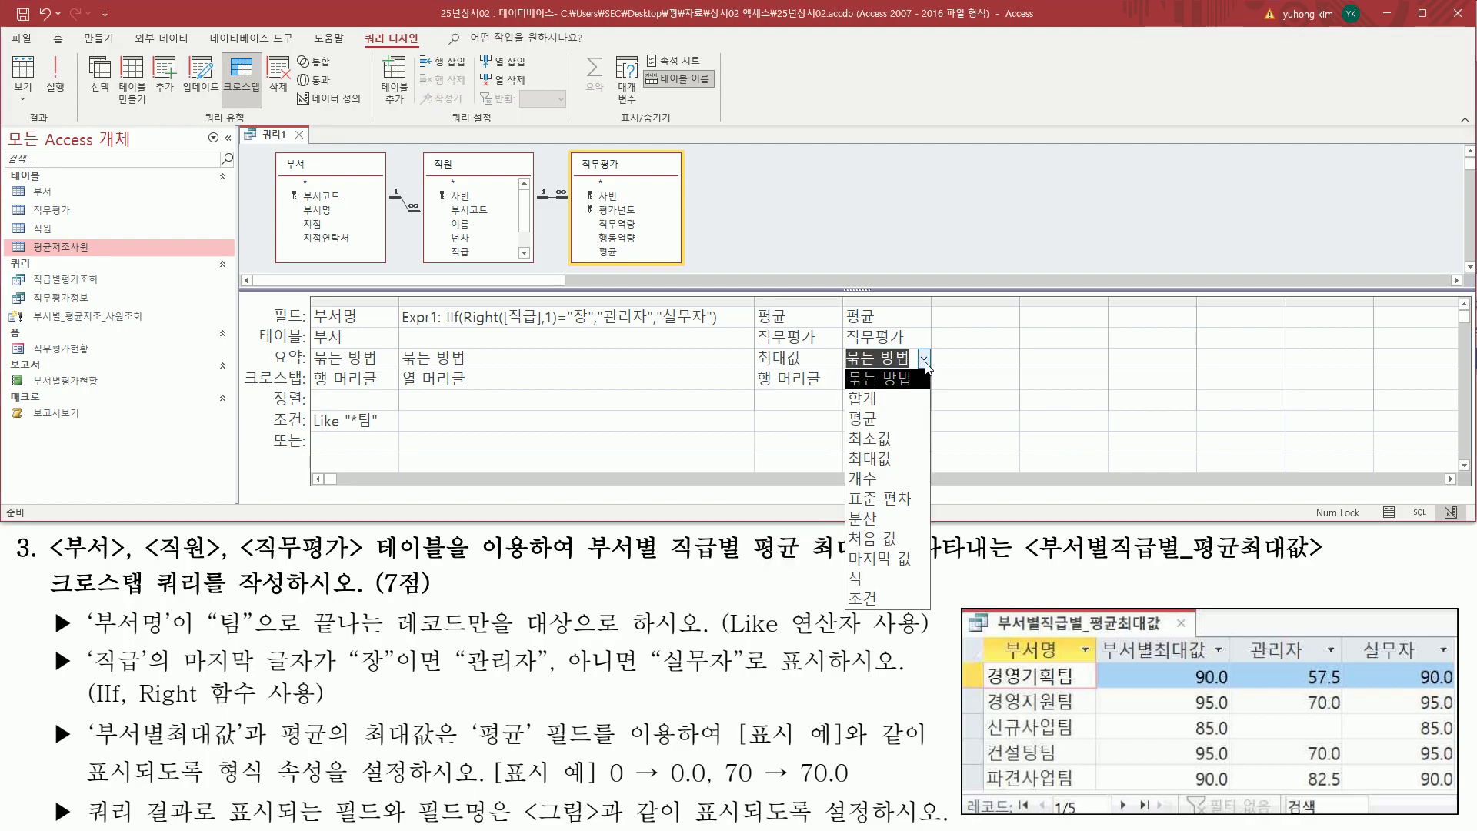
{"action": "left_click", "coordinate": [887, 459]}
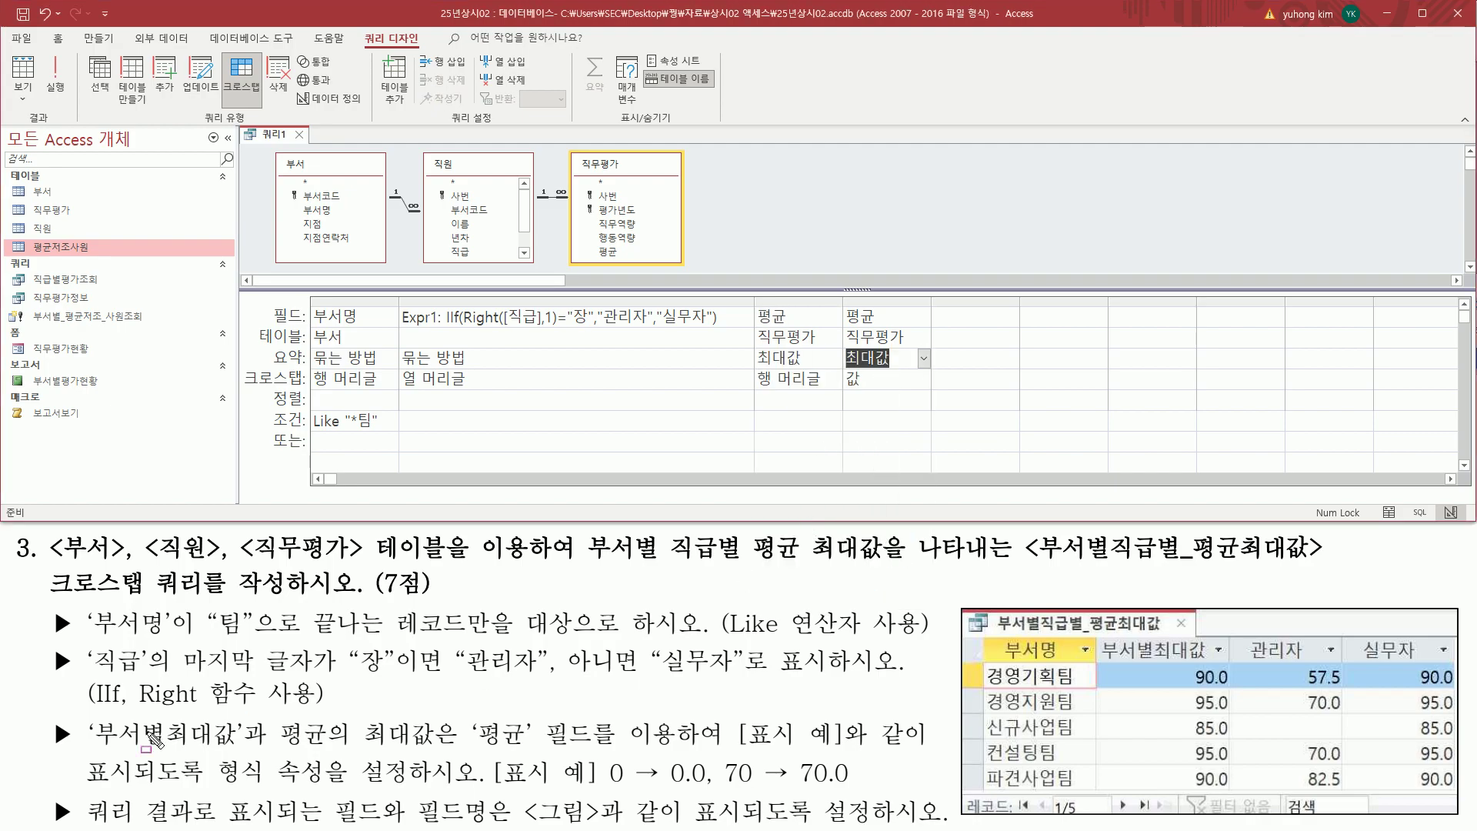
{"action": "mouse_move", "coordinate": [95, 745]}
{"action": "left_mouse_down"}
{"action": "mouse_move", "coordinate": [456, 745]}
{"action": "mouse_move", "coordinate": [679, 721]}
{"action": "mouse_move", "coordinate": [836, 748]}
{"action": "left_mouse_up"}
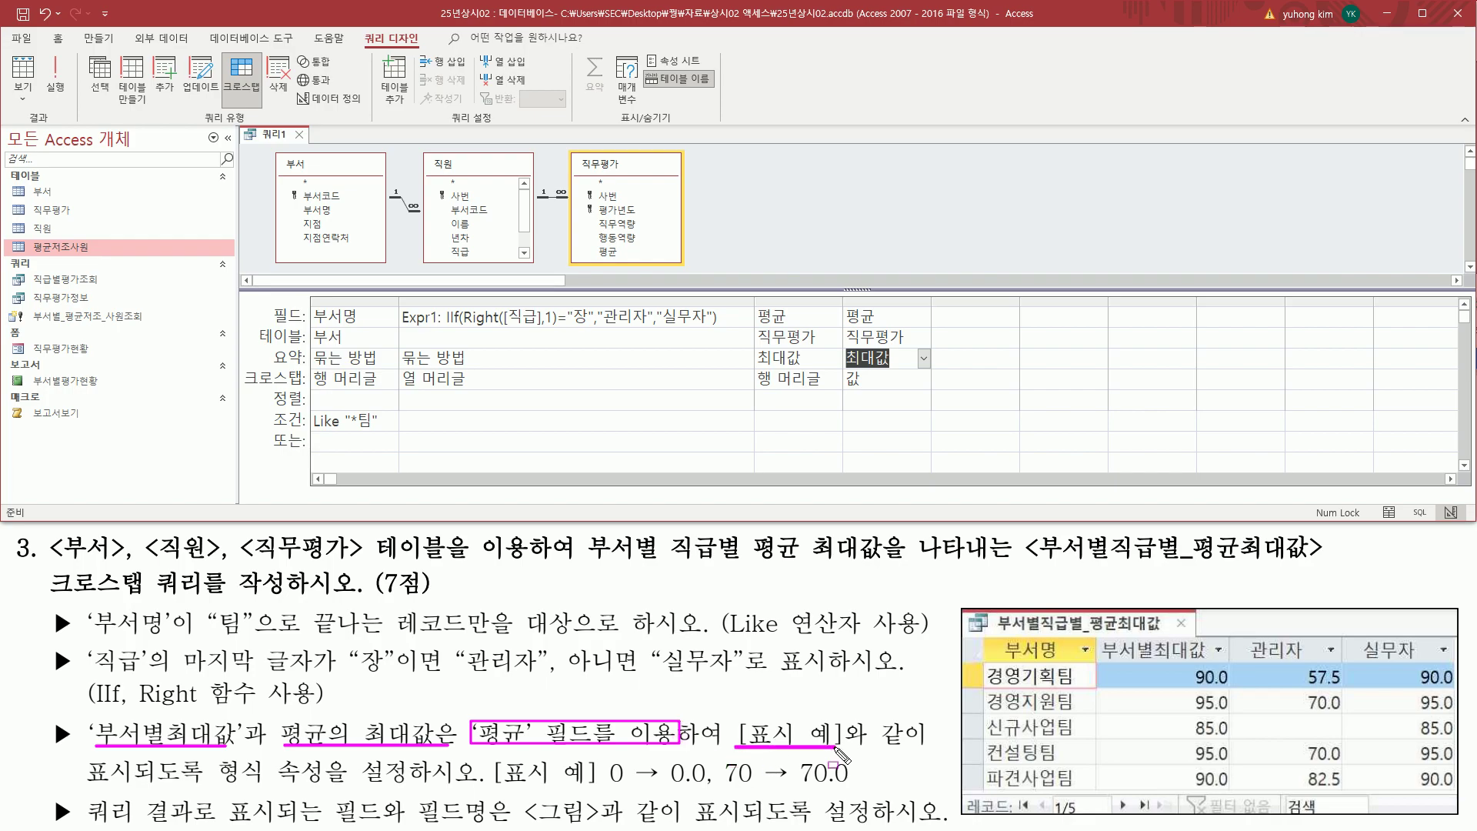
{"action": "mouse_move", "coordinate": [208, 756]}
{"action": "left_mouse_down"}
{"action": "mouse_move", "coordinate": [271, 786]}
{"action": "mouse_move", "coordinate": [427, 785]}
{"action": "left_mouse_up"}
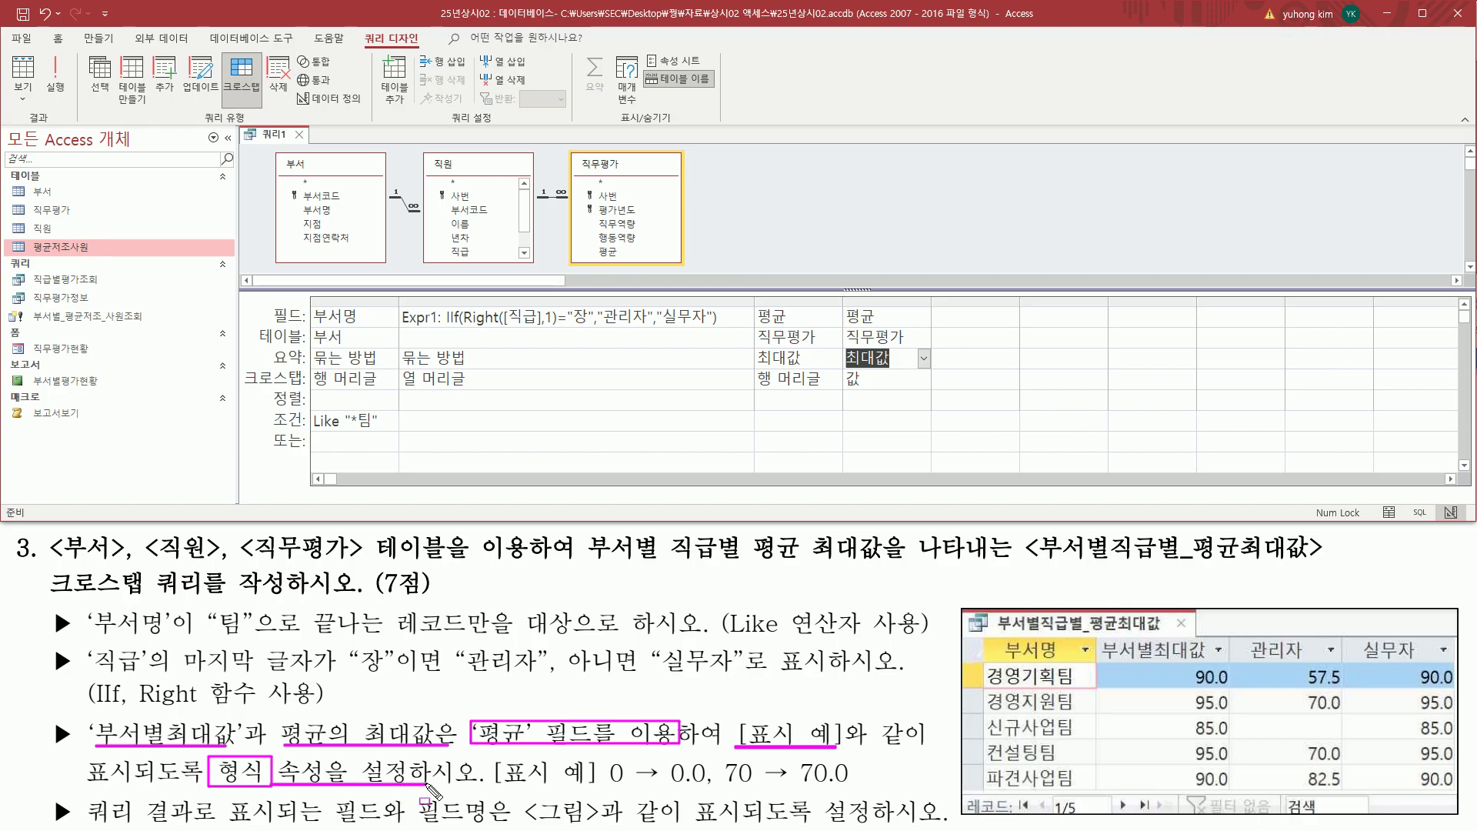
{"action": "left_click_drag", "start_coordinate": [610, 785], "coordinate": [855, 787]}
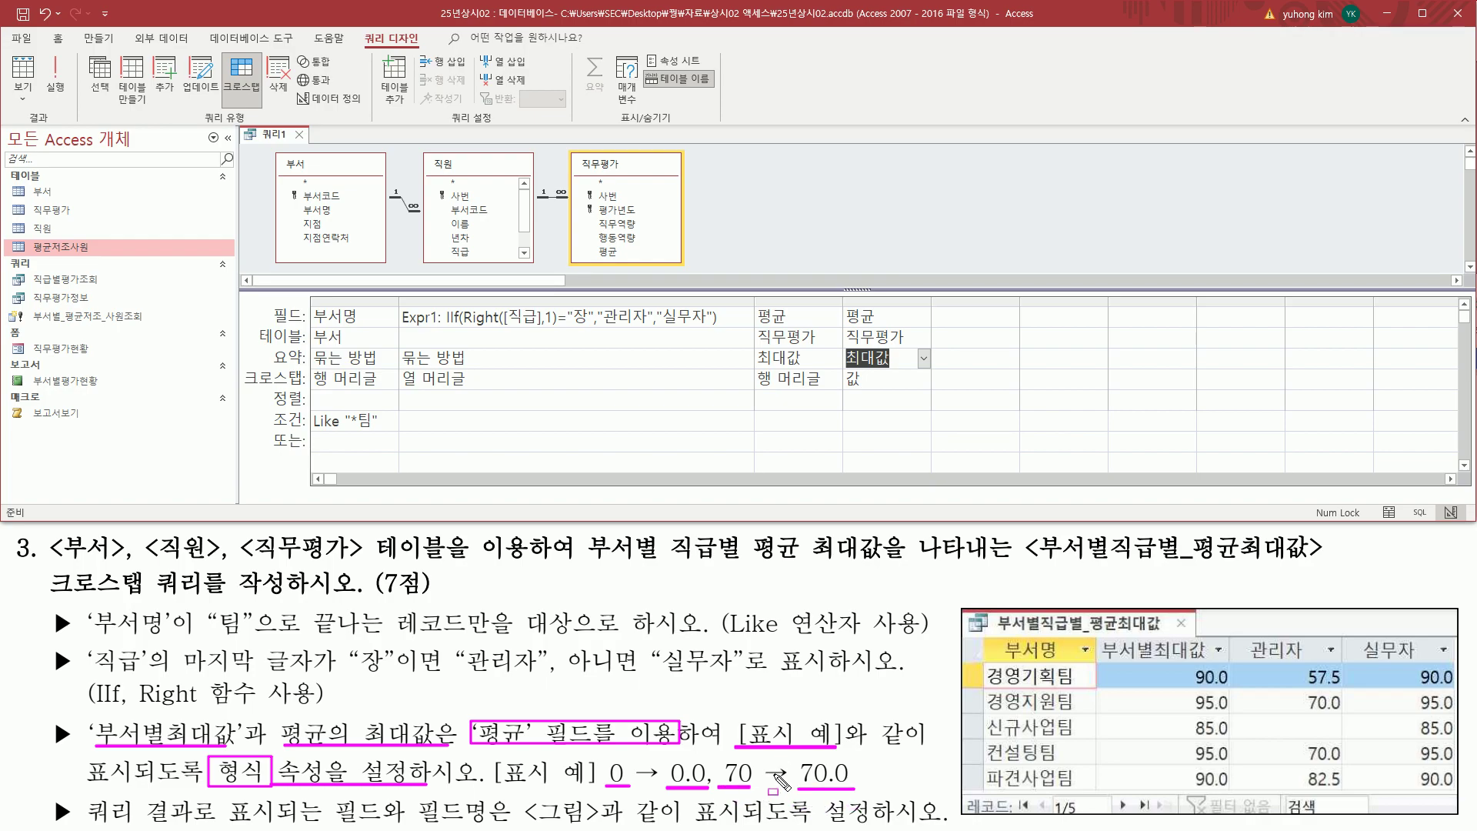
{"action": "key", "text": "Escape"}
- Open the field properties of the 평균 column used as a row heading
{"action": "left_click", "coordinate": [799, 313]}
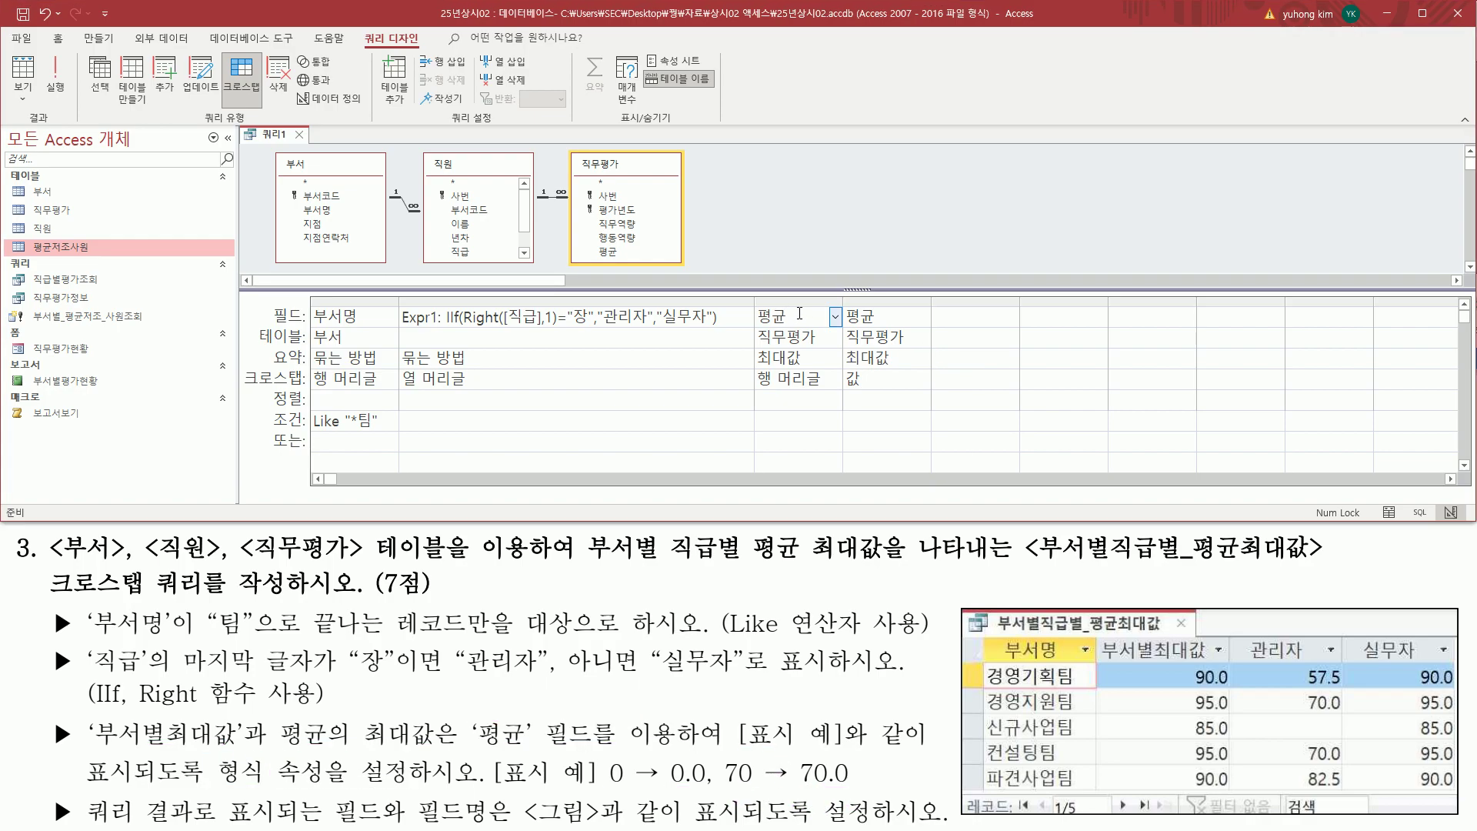
{"action": "key", "text": "BackSpace"}
{"action": "key", "text": "BackSpace"}
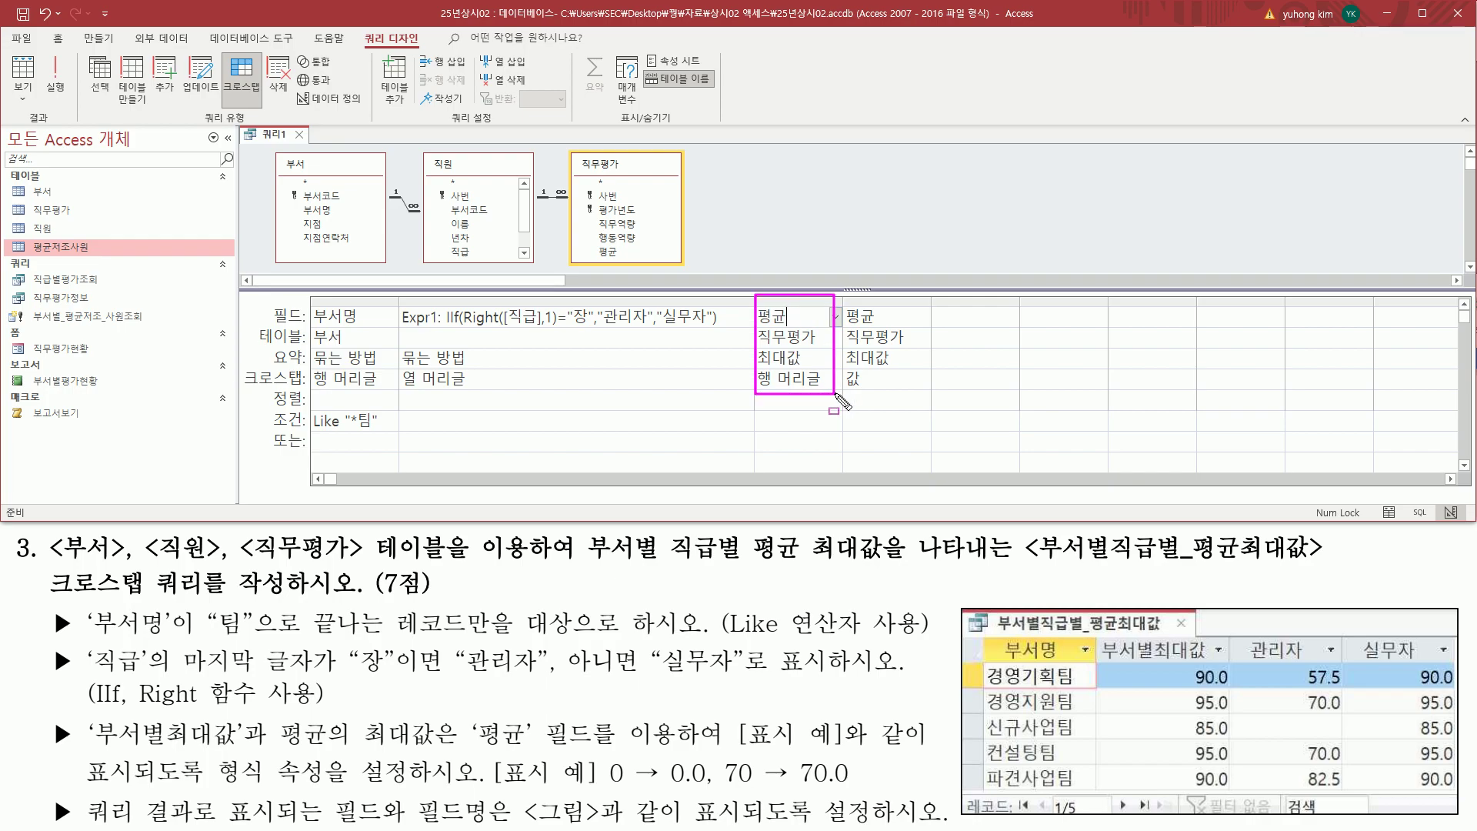
{"action": "left_click", "coordinate": [791, 315]}
{"action": "type", "text": "평균"}
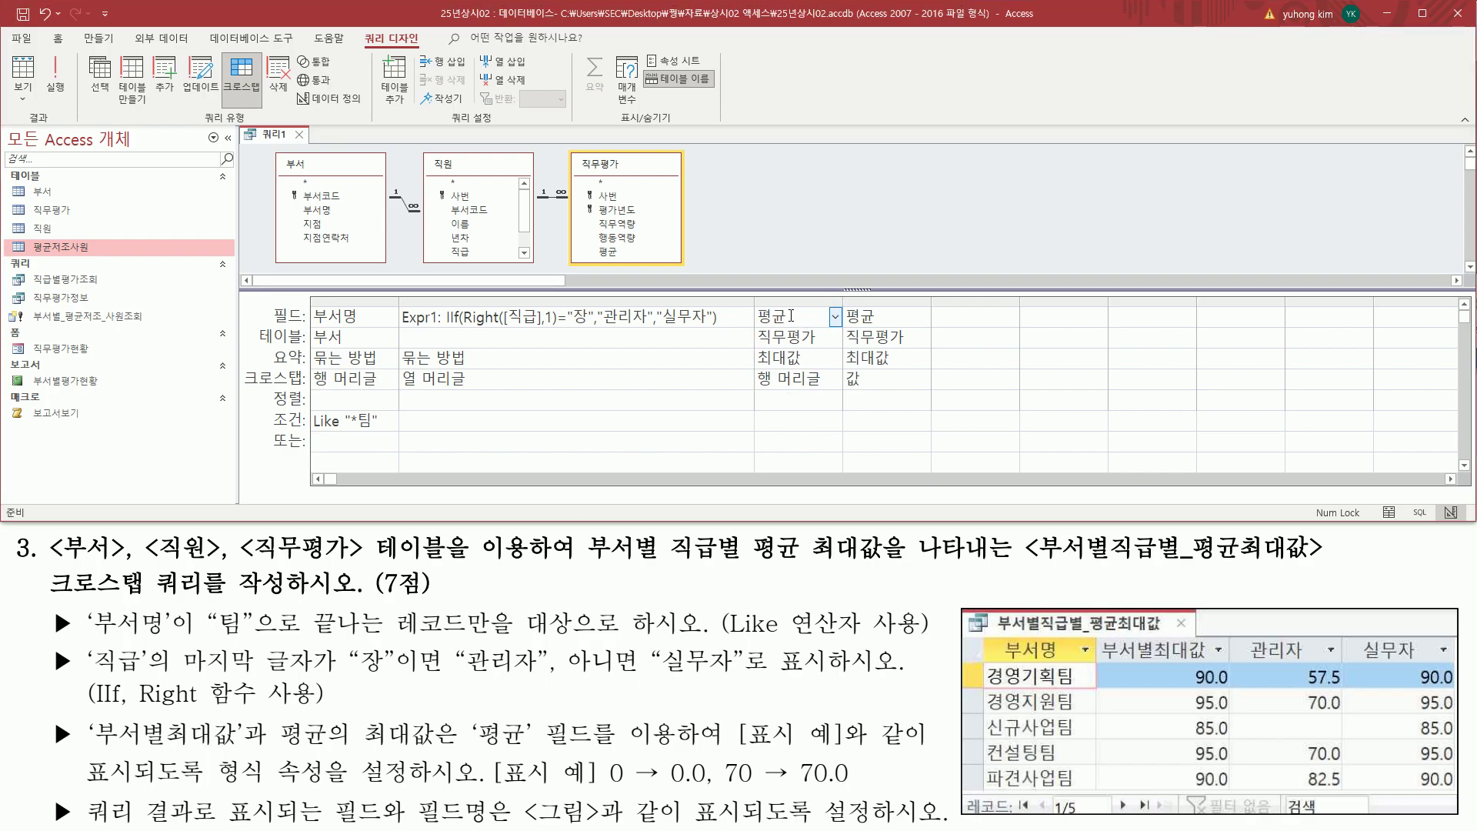
{"action": "right_click", "coordinate": [790, 316]}
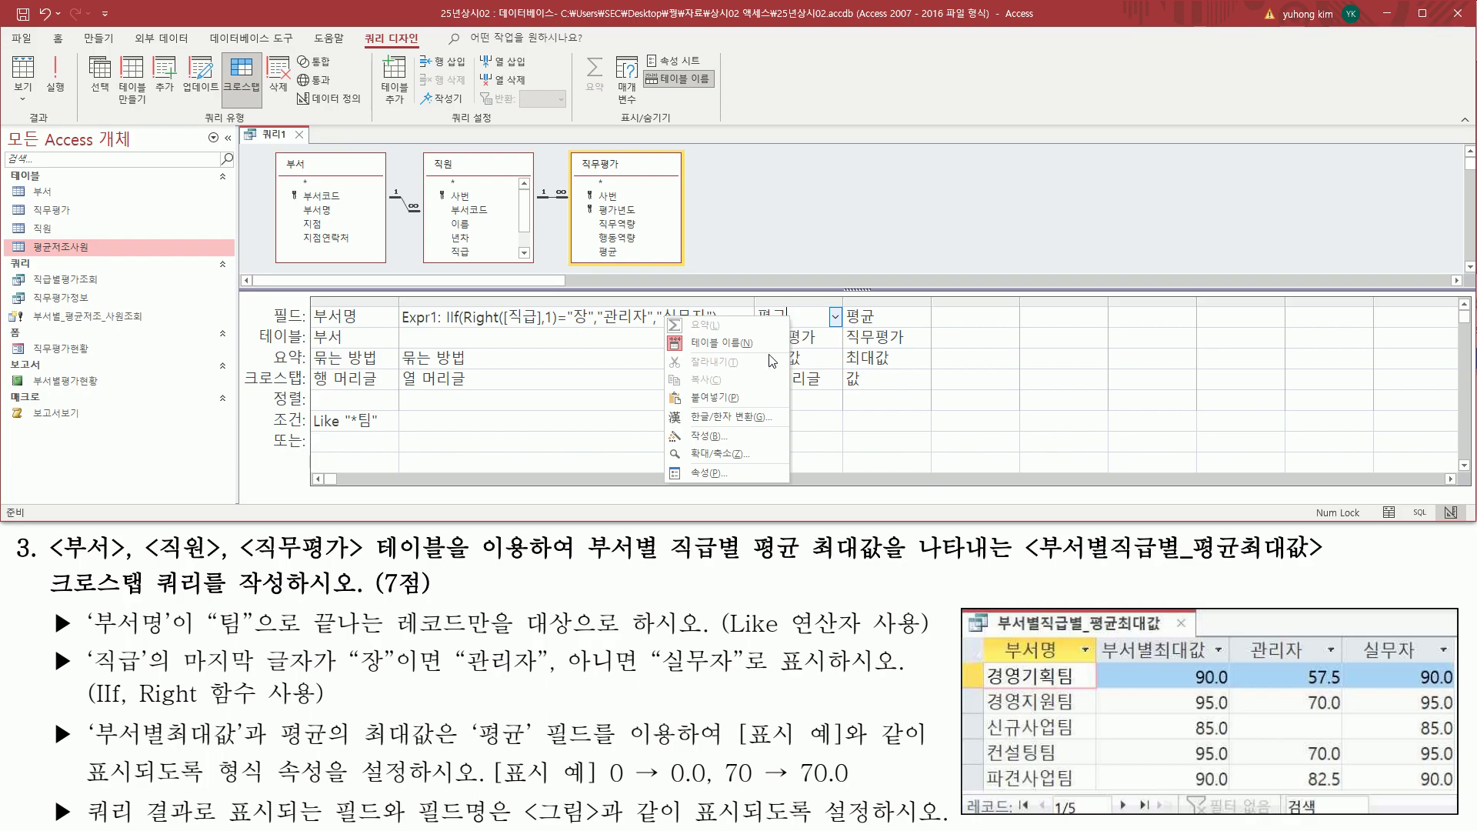
{"action": "left_click", "coordinate": [728, 473]}
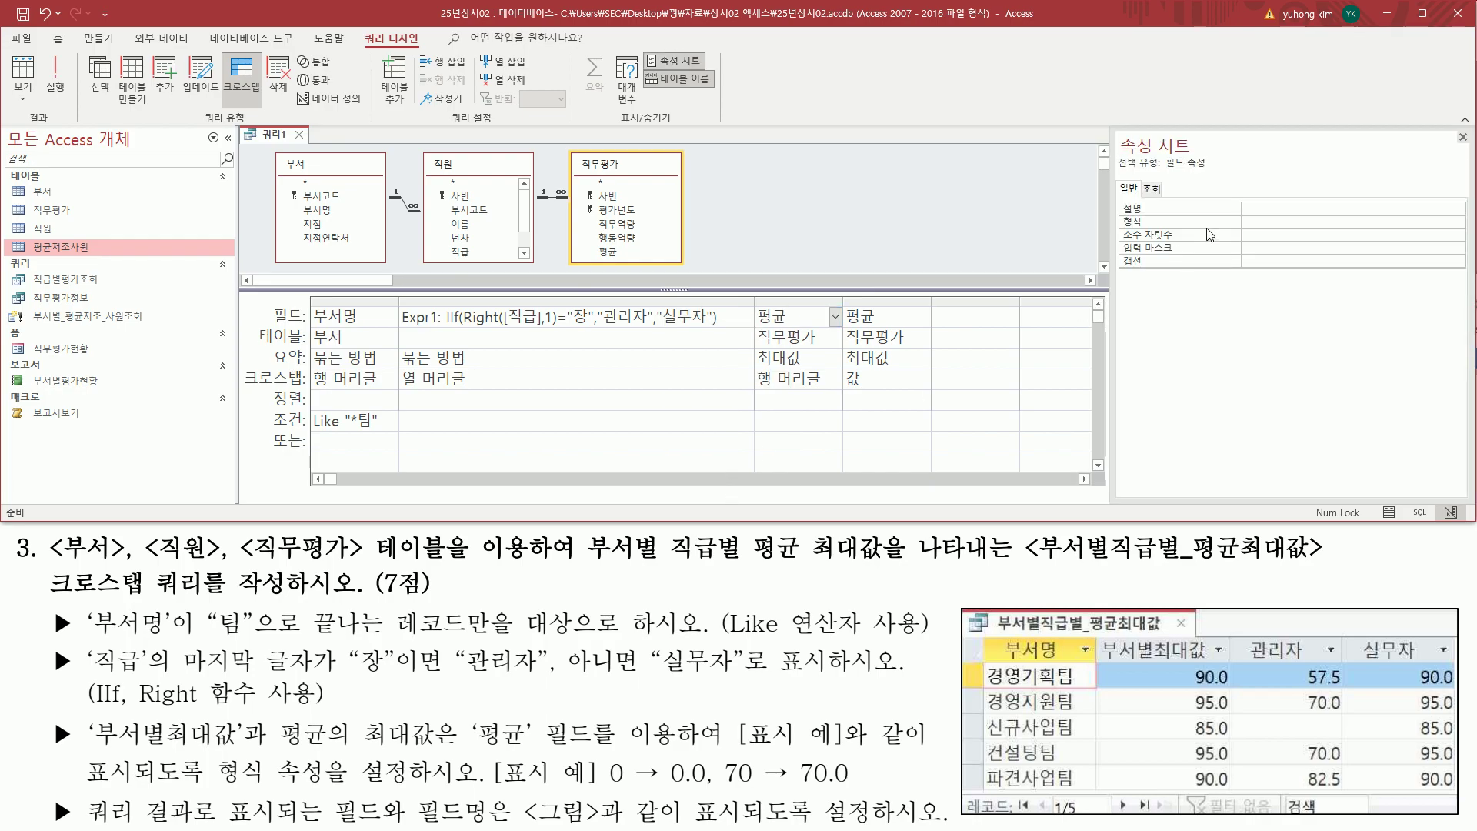
{"action": "mouse_move", "coordinate": [1120, 134]}
{"action": "left_mouse_down"}
{"action": "mouse_move", "coordinate": [1139, 158]}
{"action": "mouse_move", "coordinate": [1213, 165]}
{"action": "left_mouse_up"}
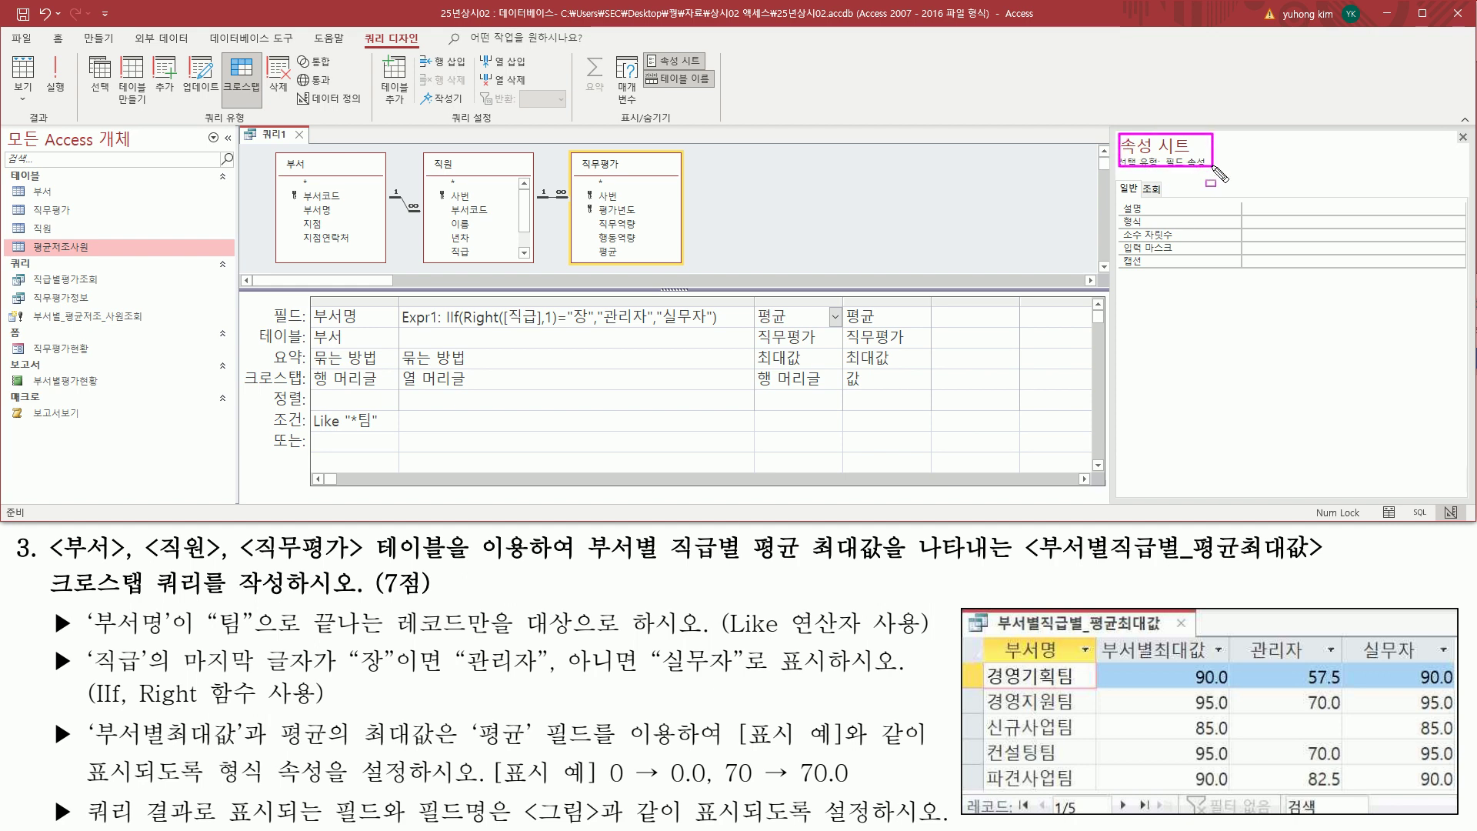
{"action": "left_click_drag", "start_coordinate": [1120, 215], "coordinate": [1325, 231]}
{"action": "key", "text": "ctrl+z"}
{"action": "key", "text": "Escape"}
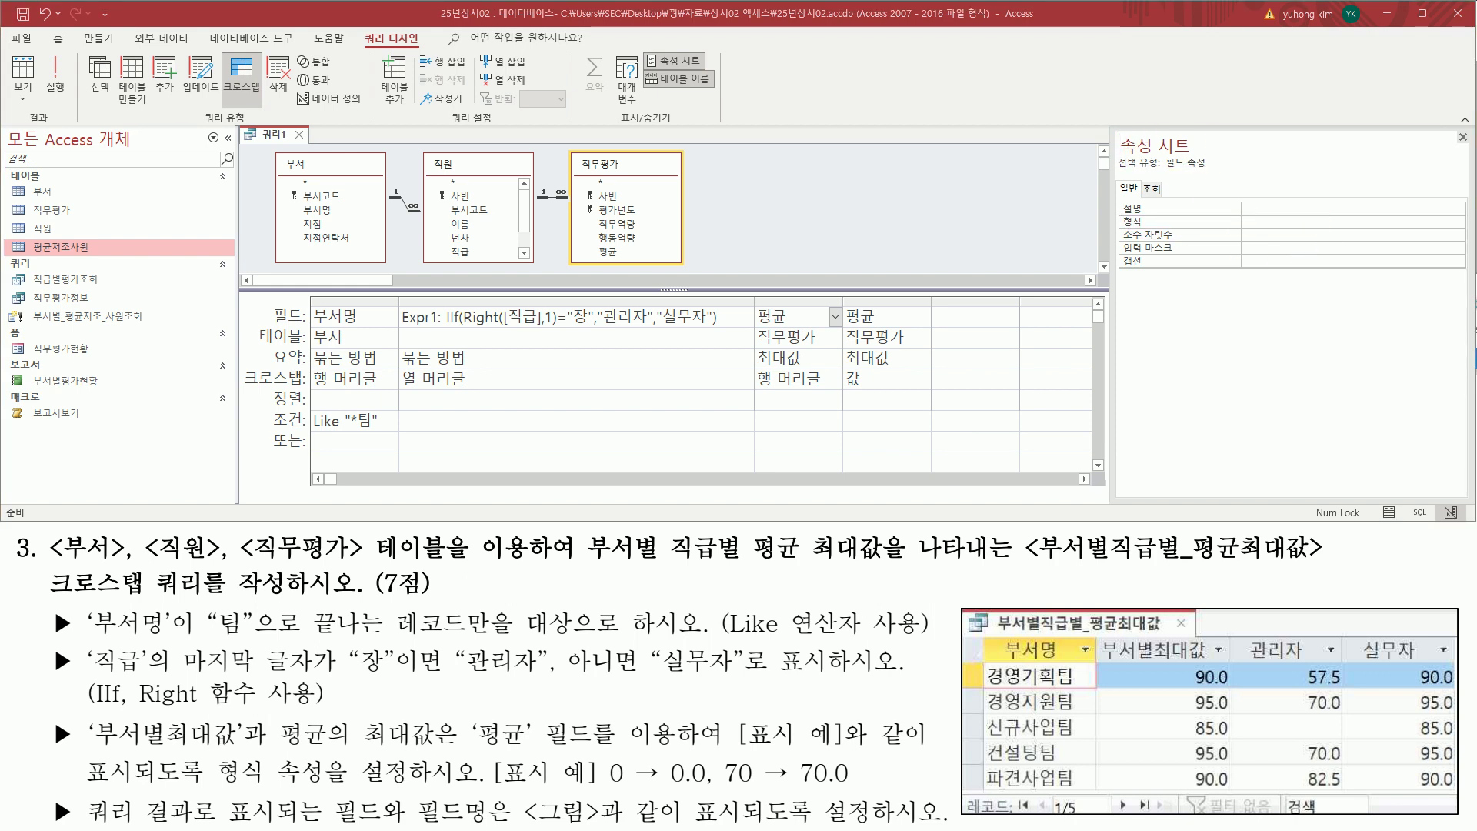
{"action": "key", "text": "ctrl+shift+m"}
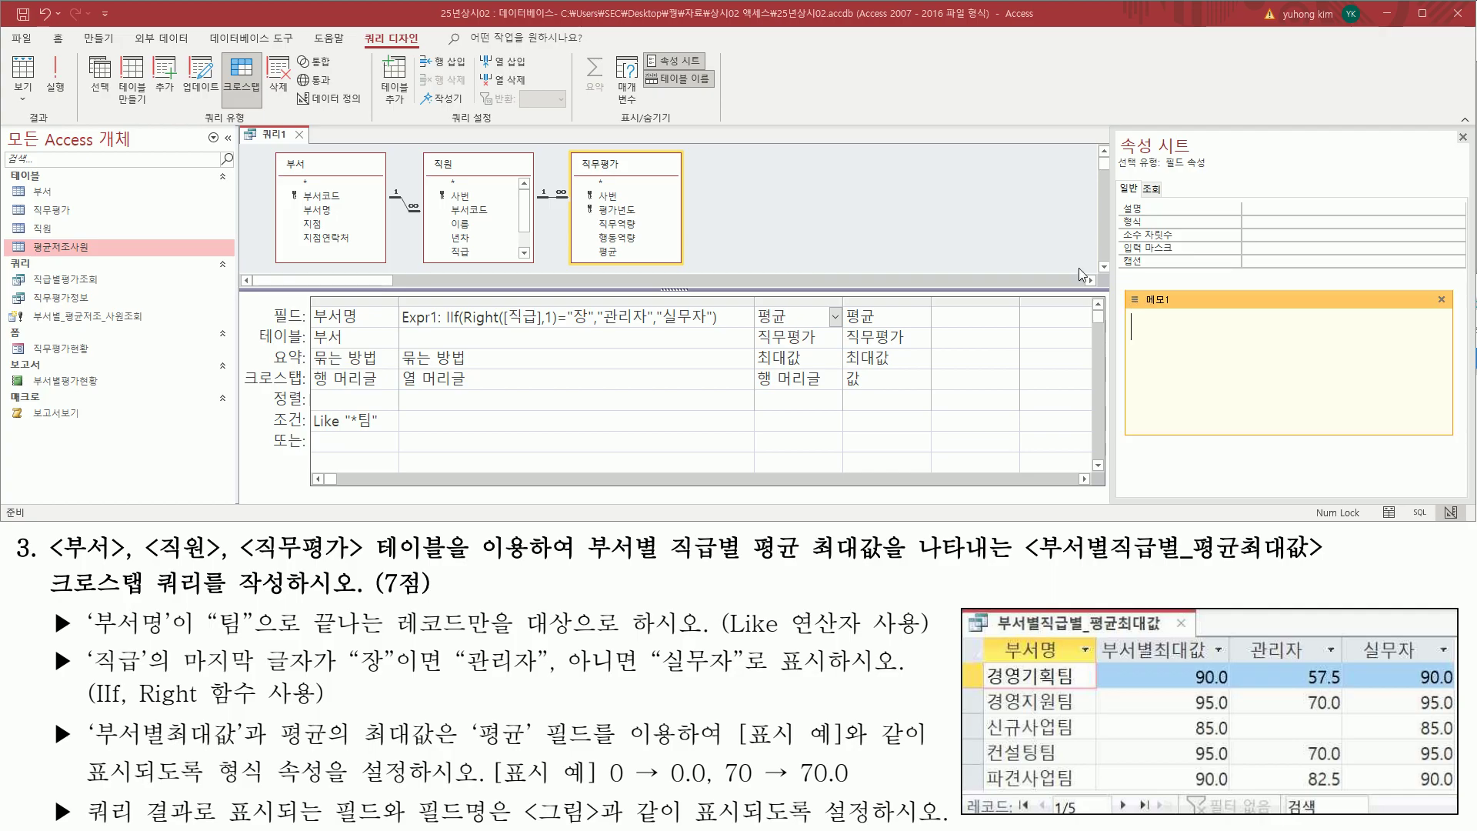
{"action": "type", "text": "#.#"}
{"action": "key", "text": "Return"}
{"action": "type", "text": "0.0"}
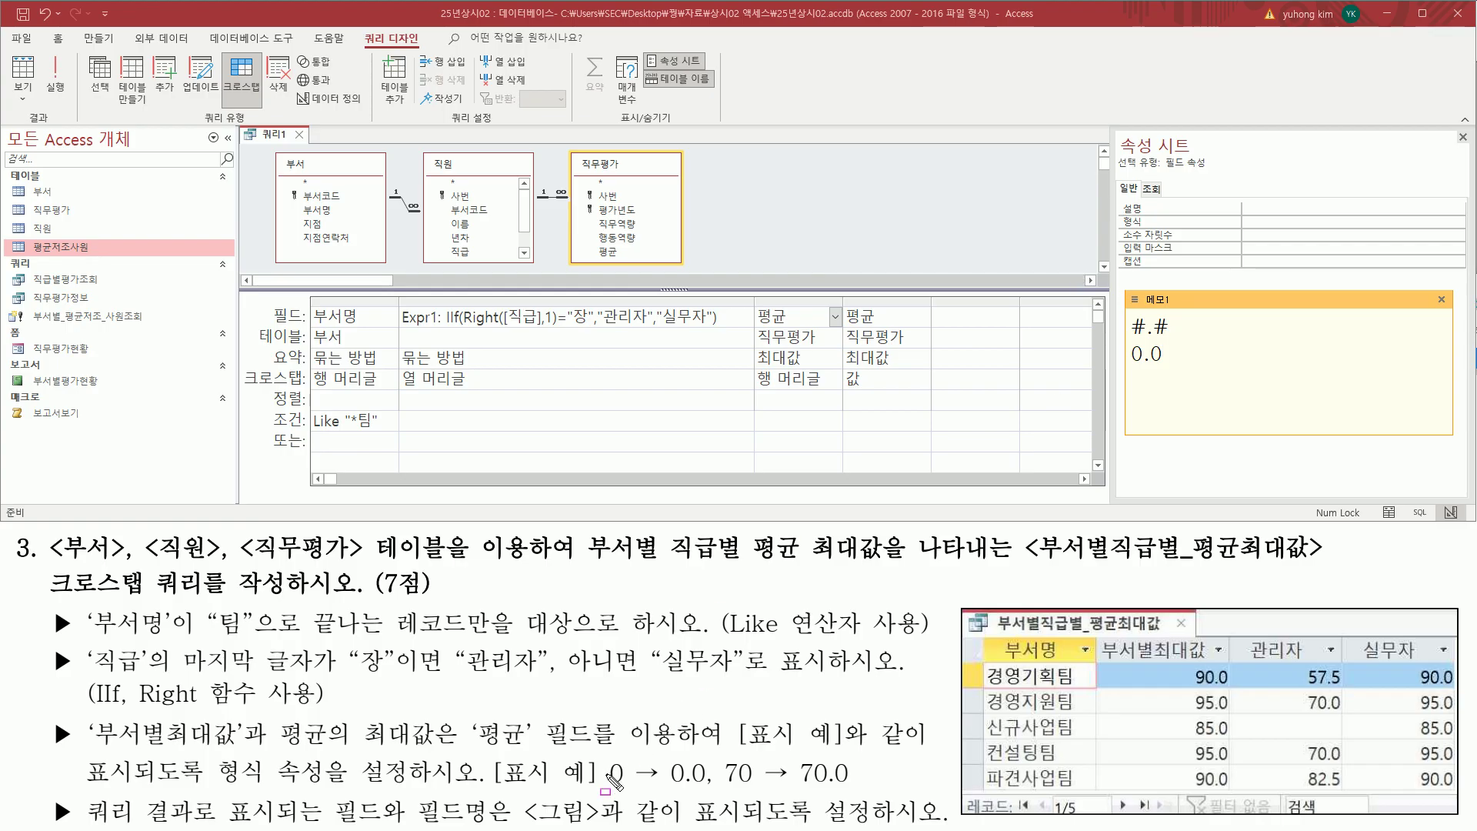
{"action": "left_click_drag", "start_coordinate": [608, 783], "coordinate": [756, 793]}
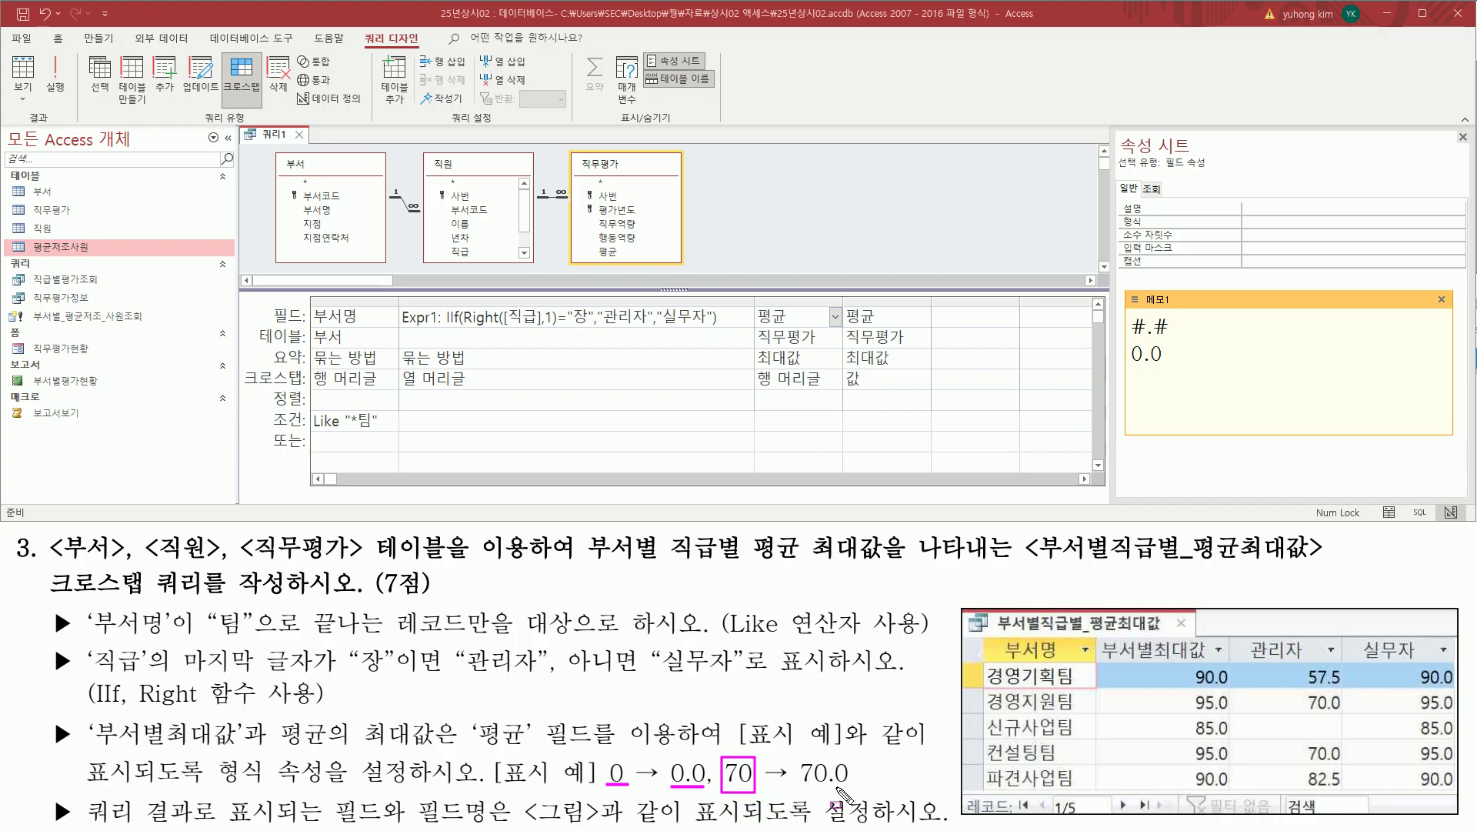
{"action": "left_click_drag", "start_coordinate": [836, 785], "coordinate": [851, 785]}
{"action": "key", "text": "Escape"}
{"action": "left_click", "coordinate": [1189, 357]}
{"action": "left_click_drag", "start_coordinate": [1189, 357], "coordinate": [1114, 363]}
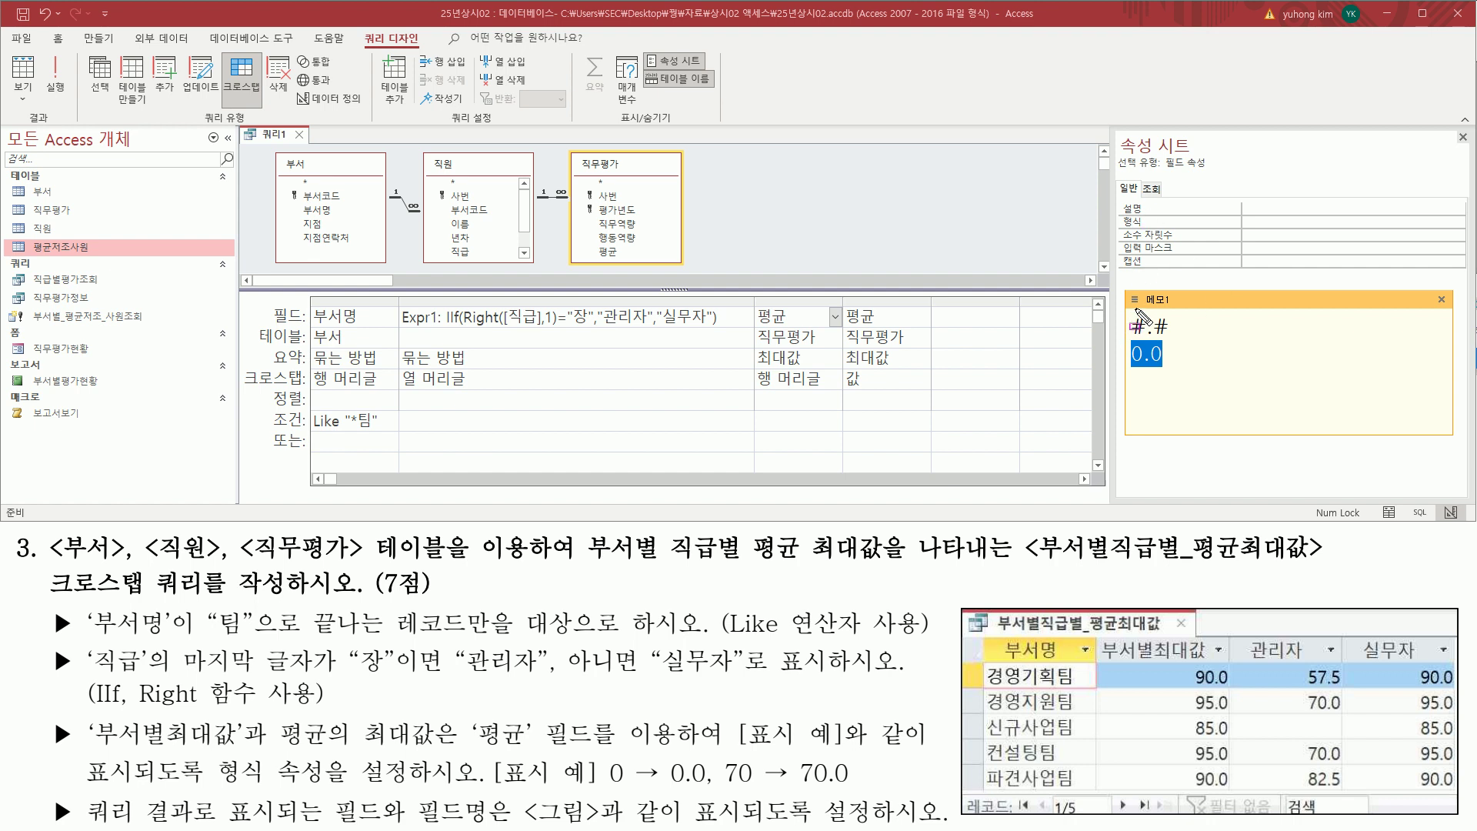
{"action": "left_click_drag", "start_coordinate": [1137, 335], "coordinate": [1175, 339]}
{"action": "left_click_drag", "start_coordinate": [607, 787], "coordinate": [698, 787]}
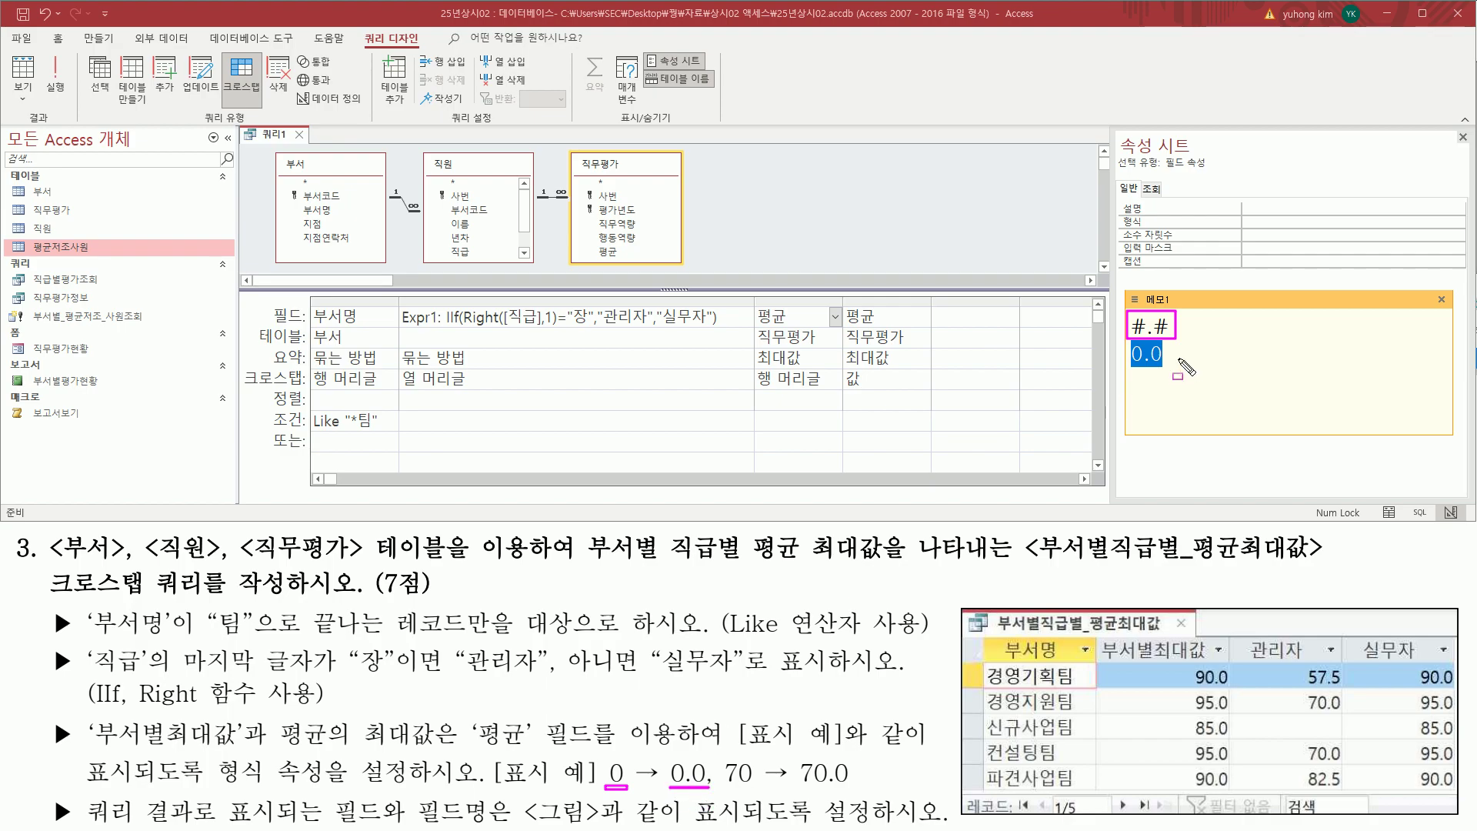
{"action": "key", "text": "Escape"}
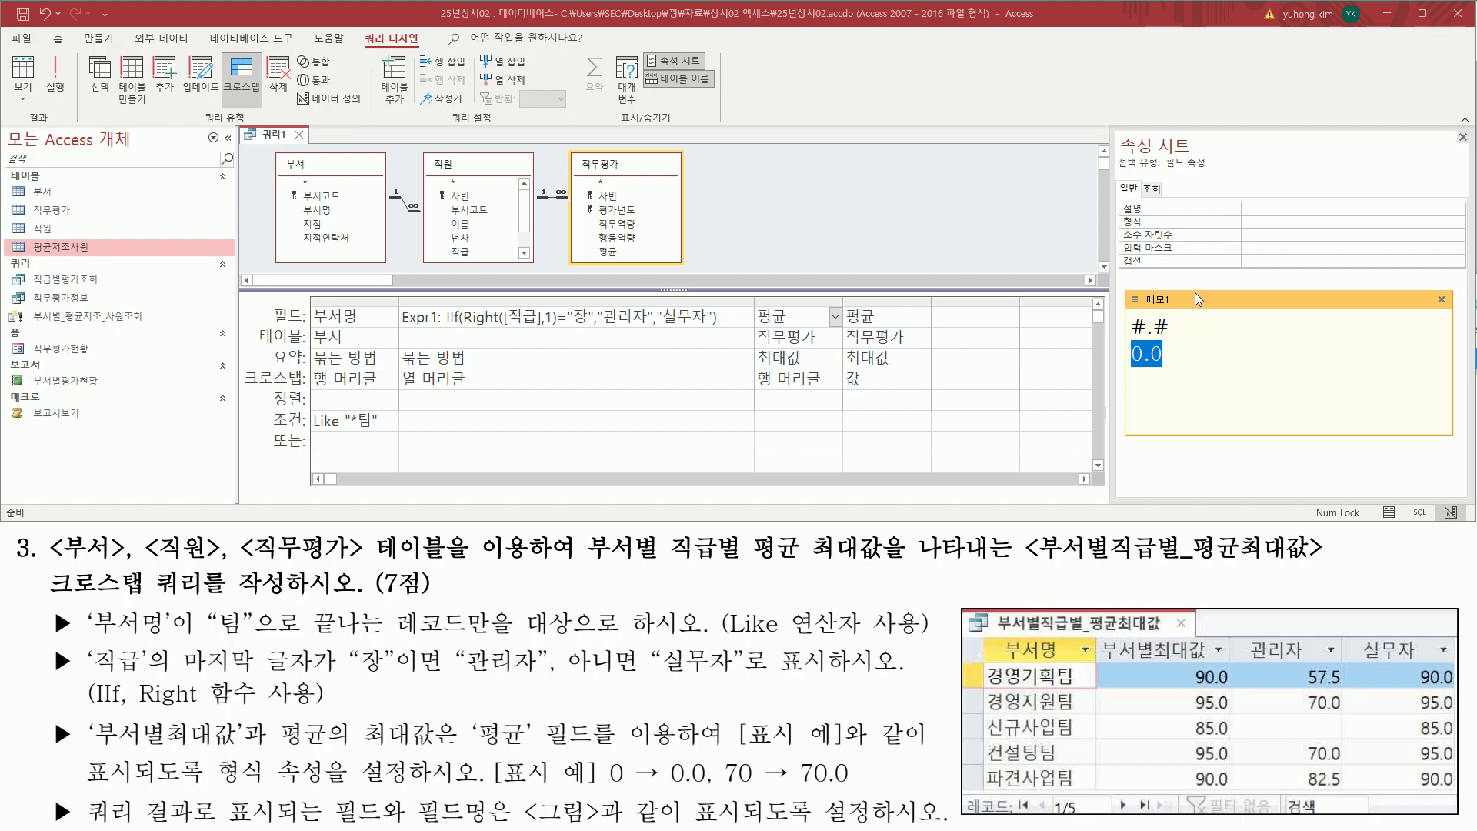
- Set the format property to 0.0 for both the row-heading 평균 field and the value 평균 field
{"action": "left_click", "coordinate": [1286, 221]}
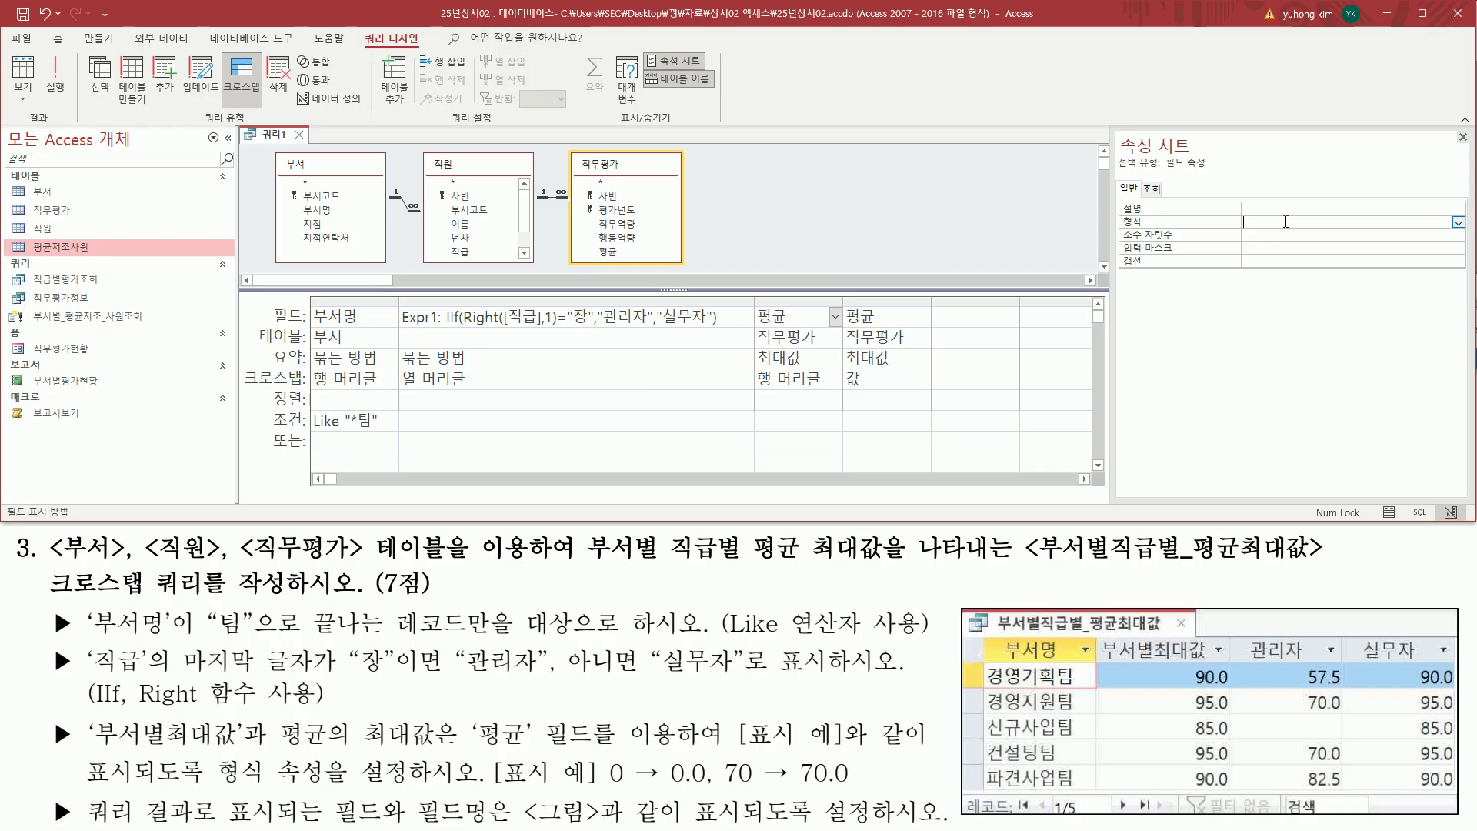
{"action": "key", "text": "Return"}
{"action": "left_click", "coordinate": [898, 316]}
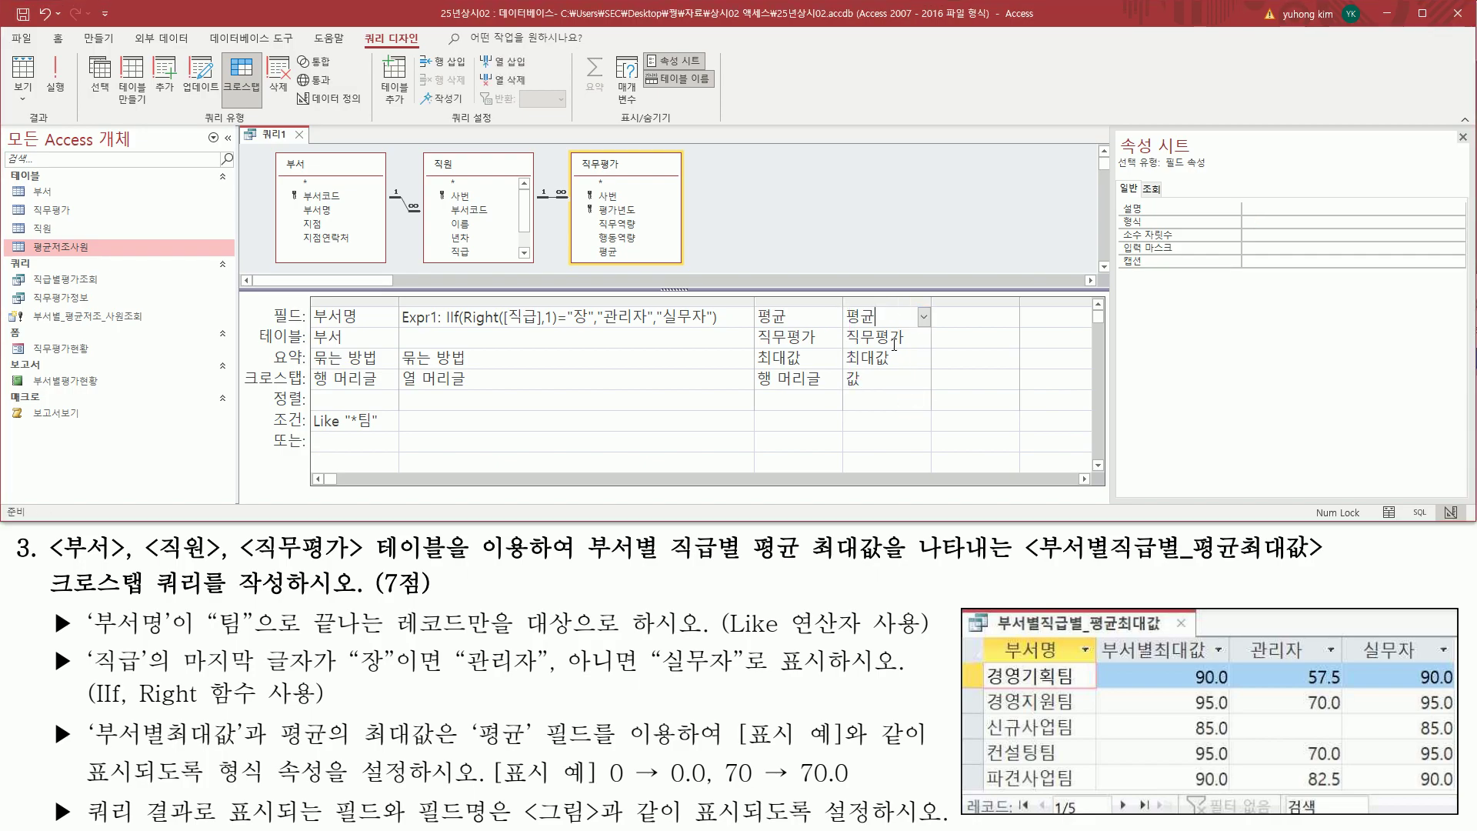
{"action": "left_click", "coordinate": [1246, 222]}
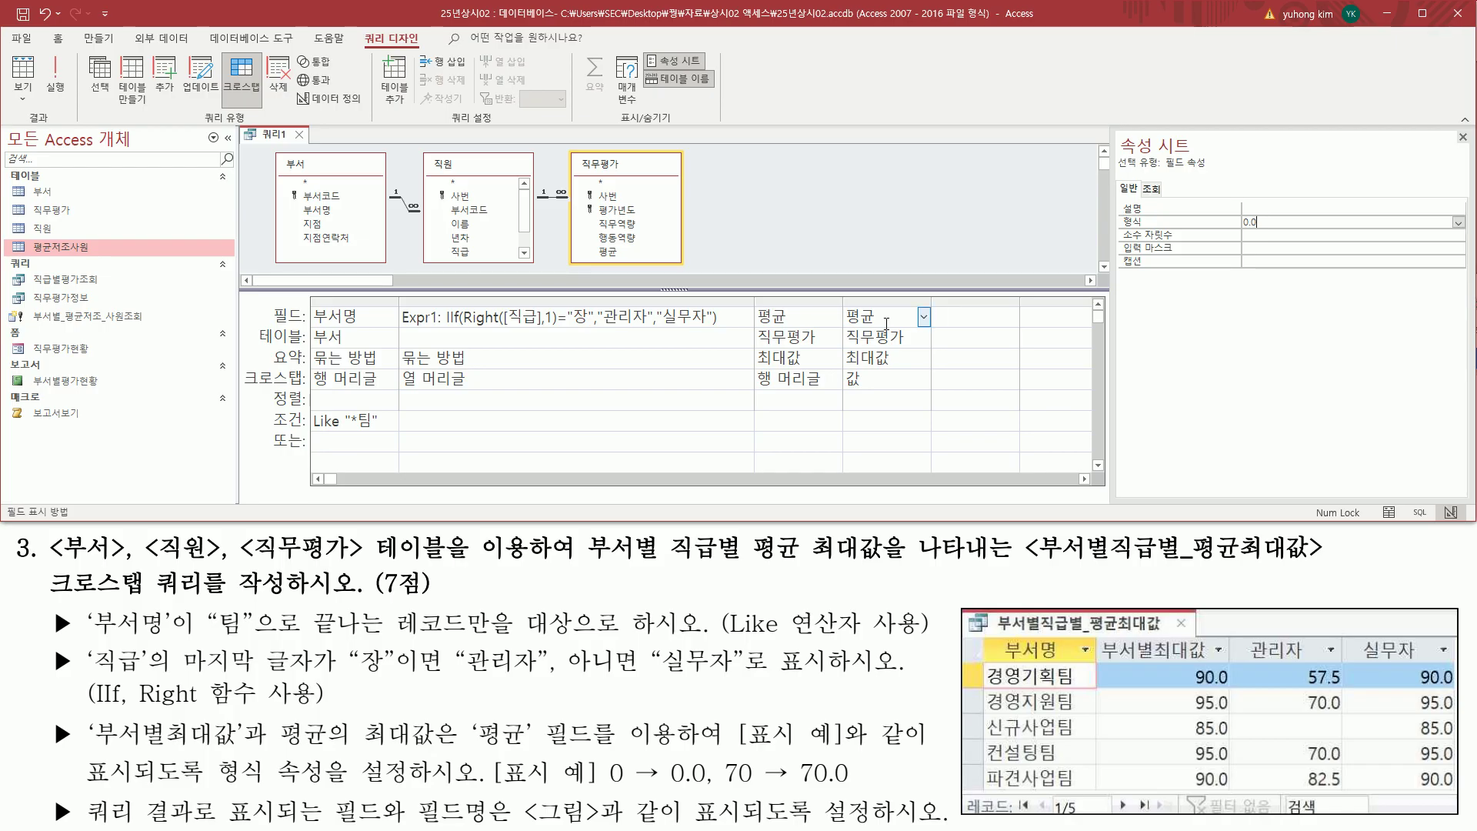
- Give the 평균 row-heading field the alias 부서별최대값 so that its field entry reads 부서별최대값:평균
{"action": "left_click_drag", "start_coordinate": [753, 300], "coordinate": [829, 397]}
{"action": "left_click_drag", "start_coordinate": [1101, 637], "coordinate": [1210, 664]}
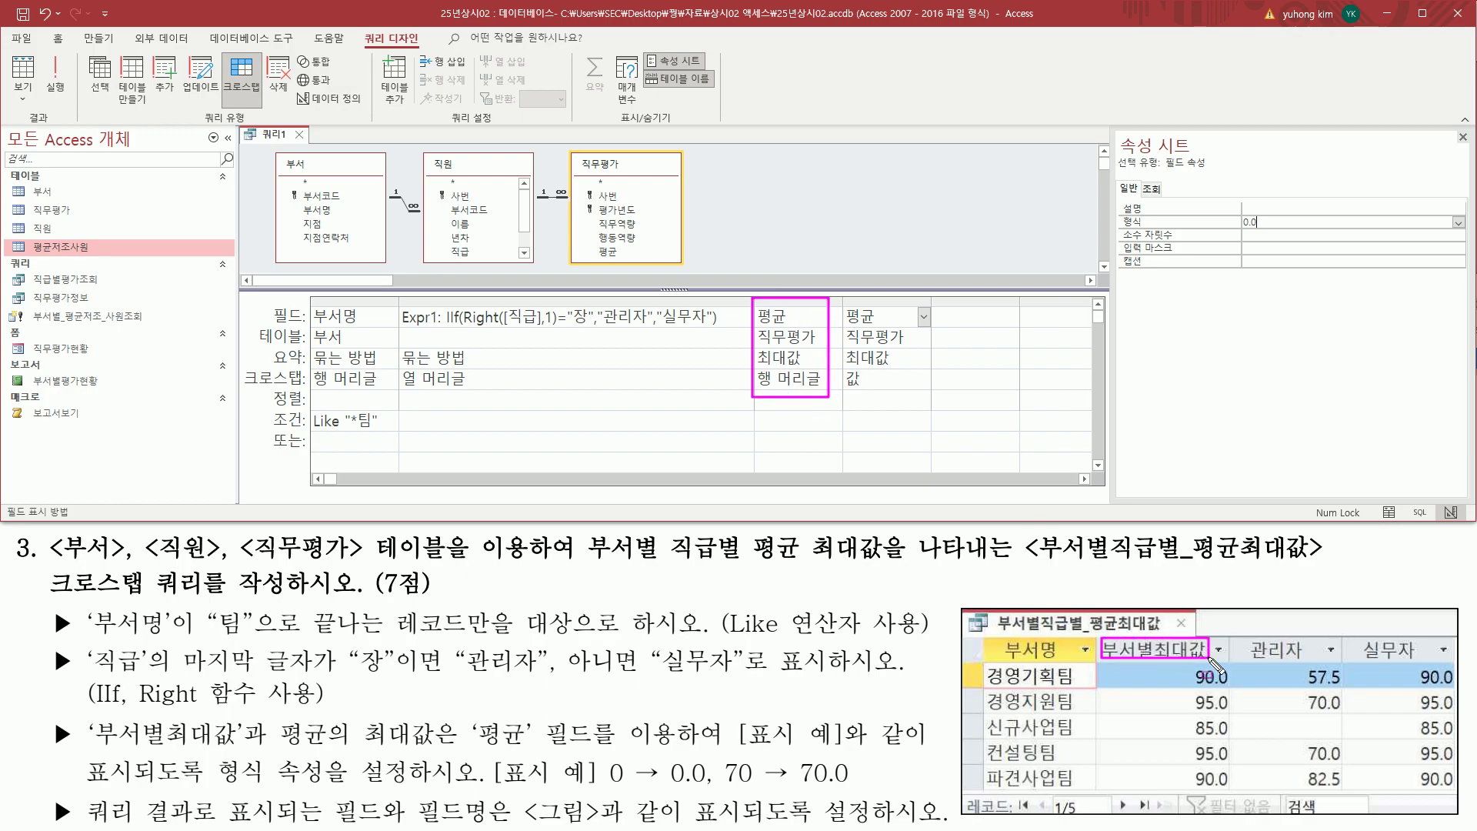
{"action": "left_click", "coordinate": [800, 317]}
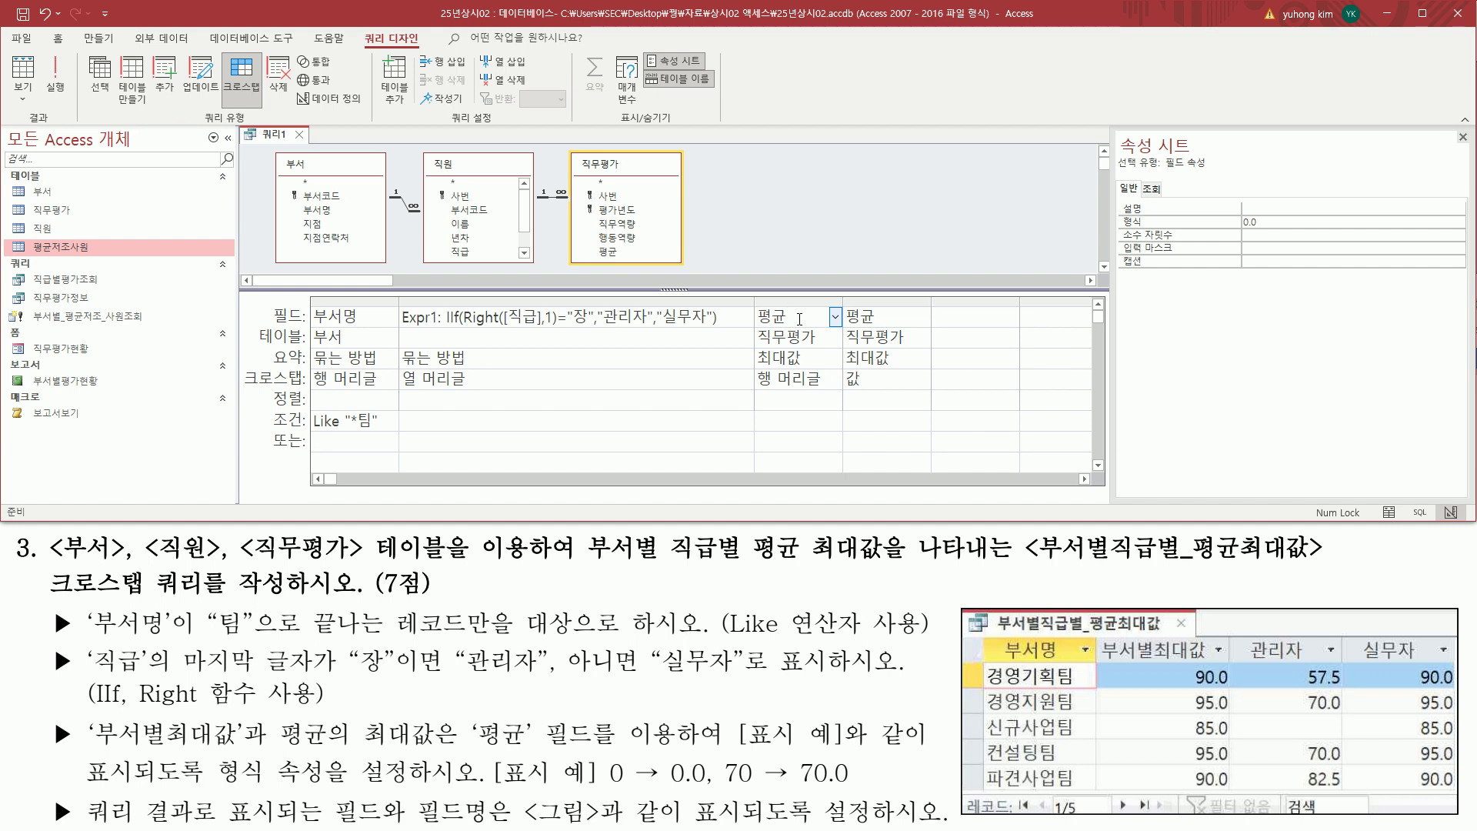
{"action": "type", "text": "ㅂ"}
{"action": "type", "text": "서ㅂ"}
{"action": "type", "text": "최대값"}
{"action": "type", "text": ":"}
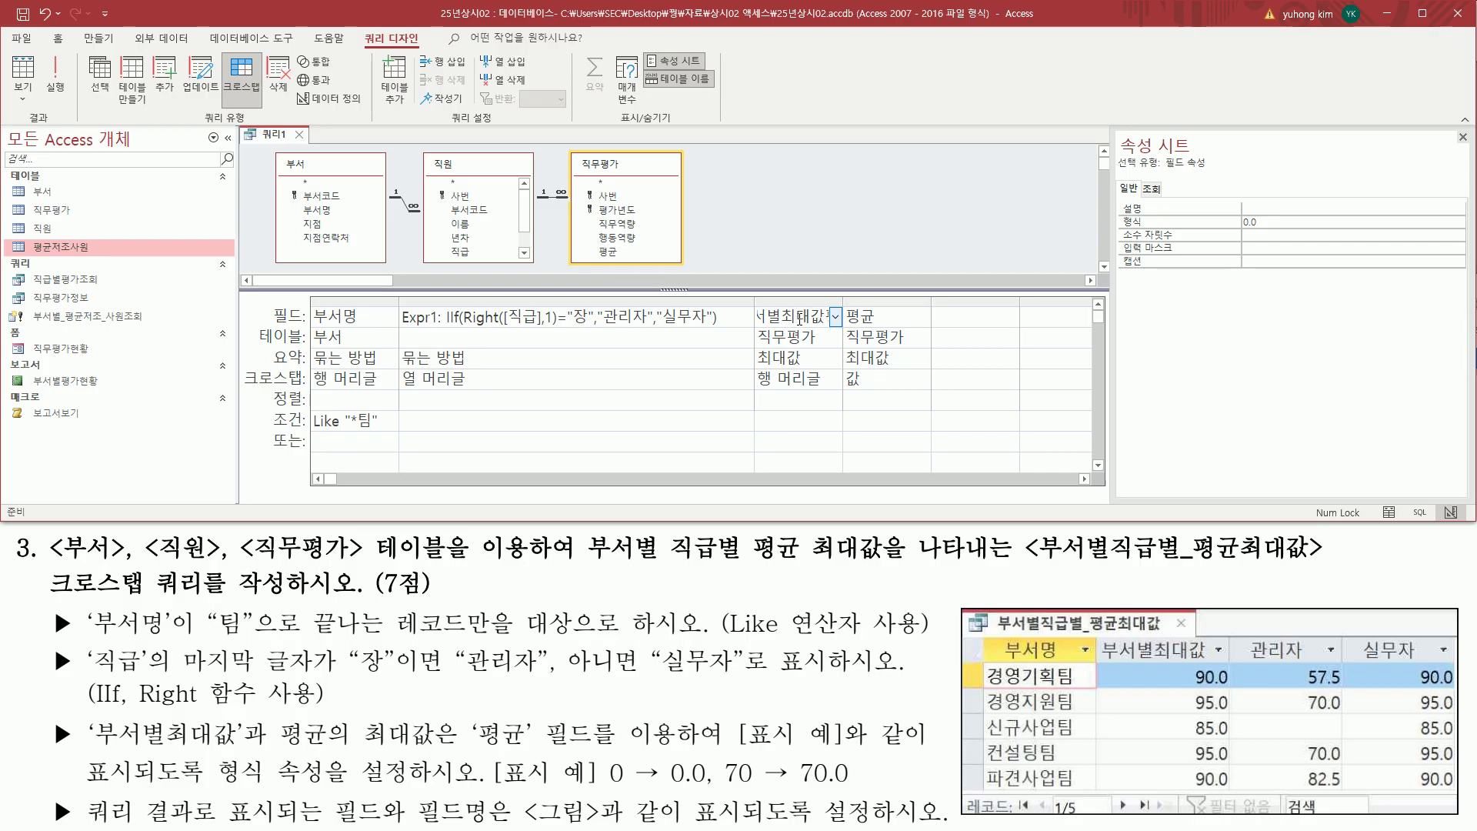
{"action": "left_click", "coordinate": [978, 229]}
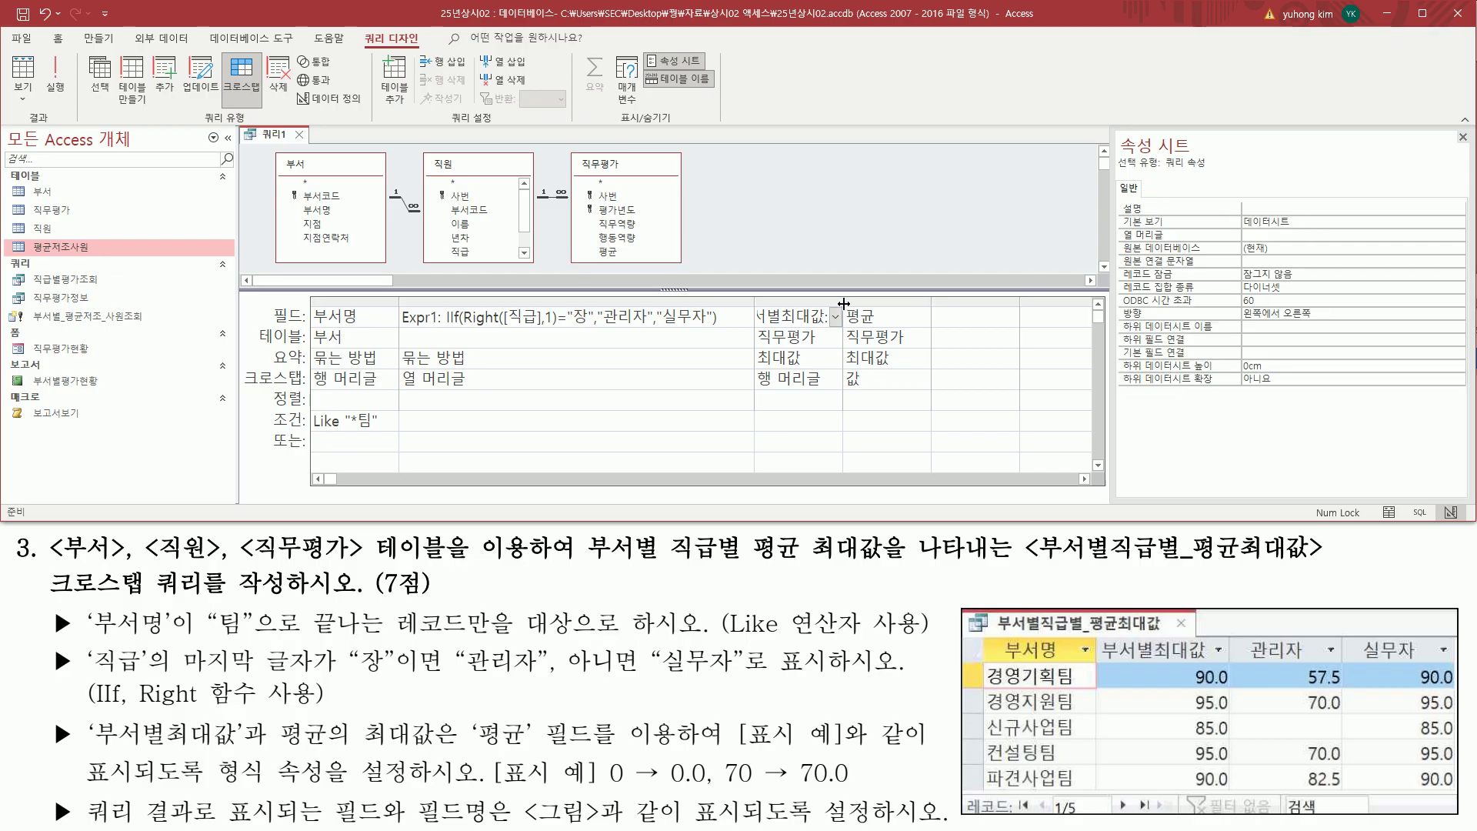
- Widen the 부서별최대값 column in the design grid to fit its full field entry, and close the property sheet
{"action": "left_click_drag", "start_coordinate": [844, 303], "coordinate": [932, 303]}
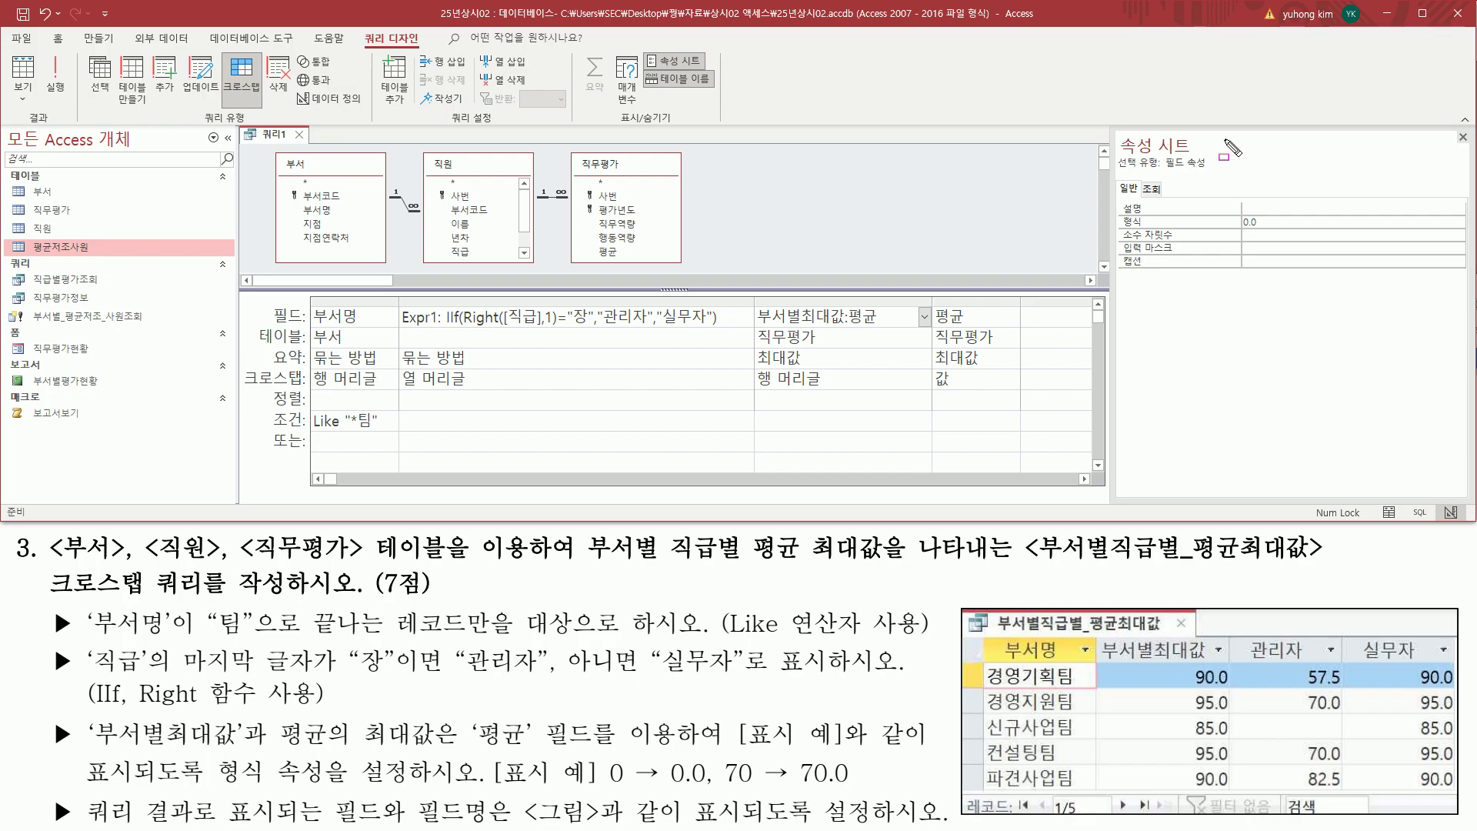
{"action": "left_click_drag", "start_coordinate": [1450, 128], "coordinate": [1471, 149]}
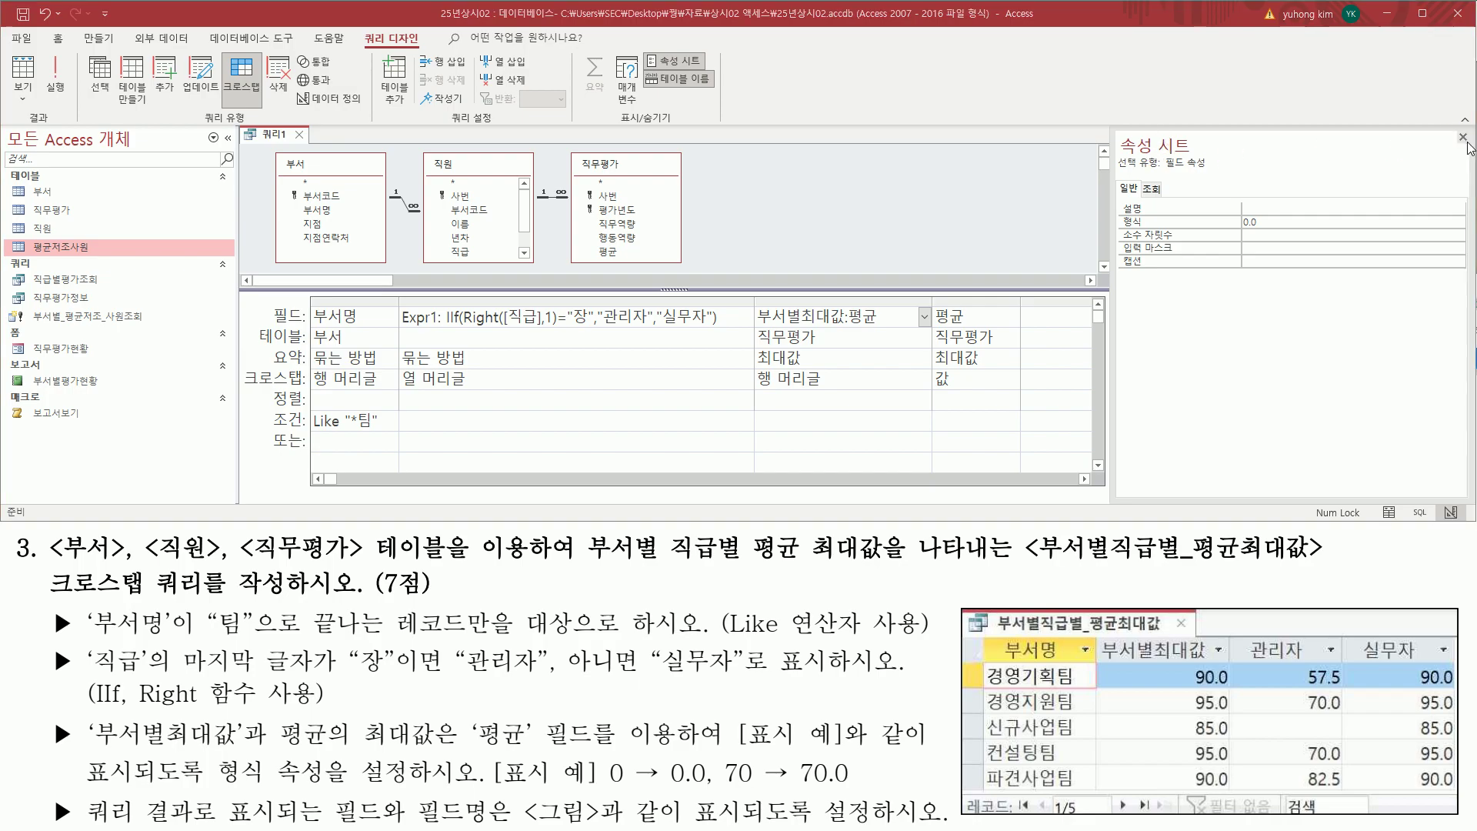
{"action": "left_click", "coordinate": [1463, 139]}
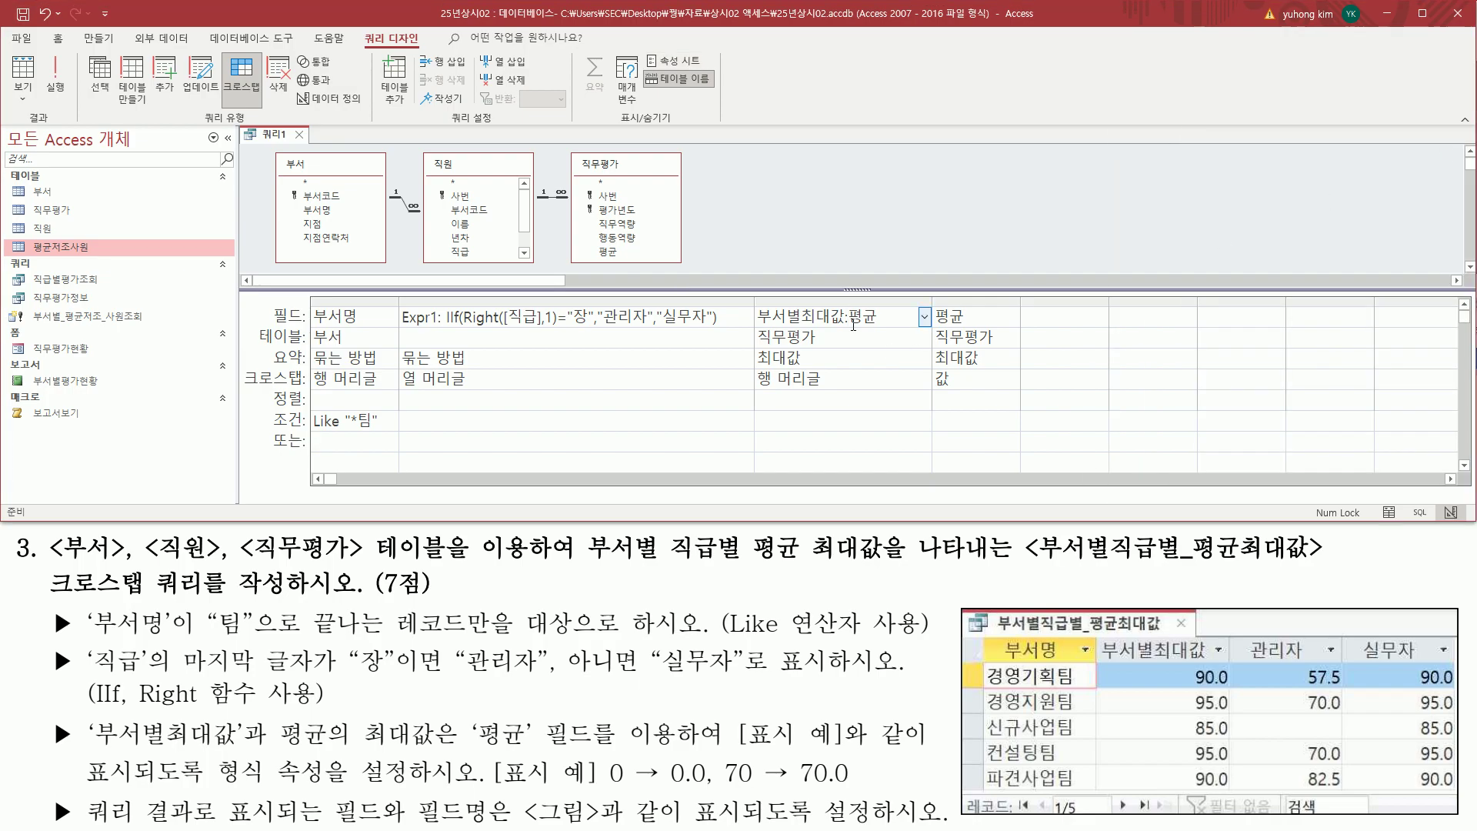
- Commit the 부서별최대값 alias entry and run the crosstab query to show its results
{"action": "left_click", "coordinate": [841, 340]}
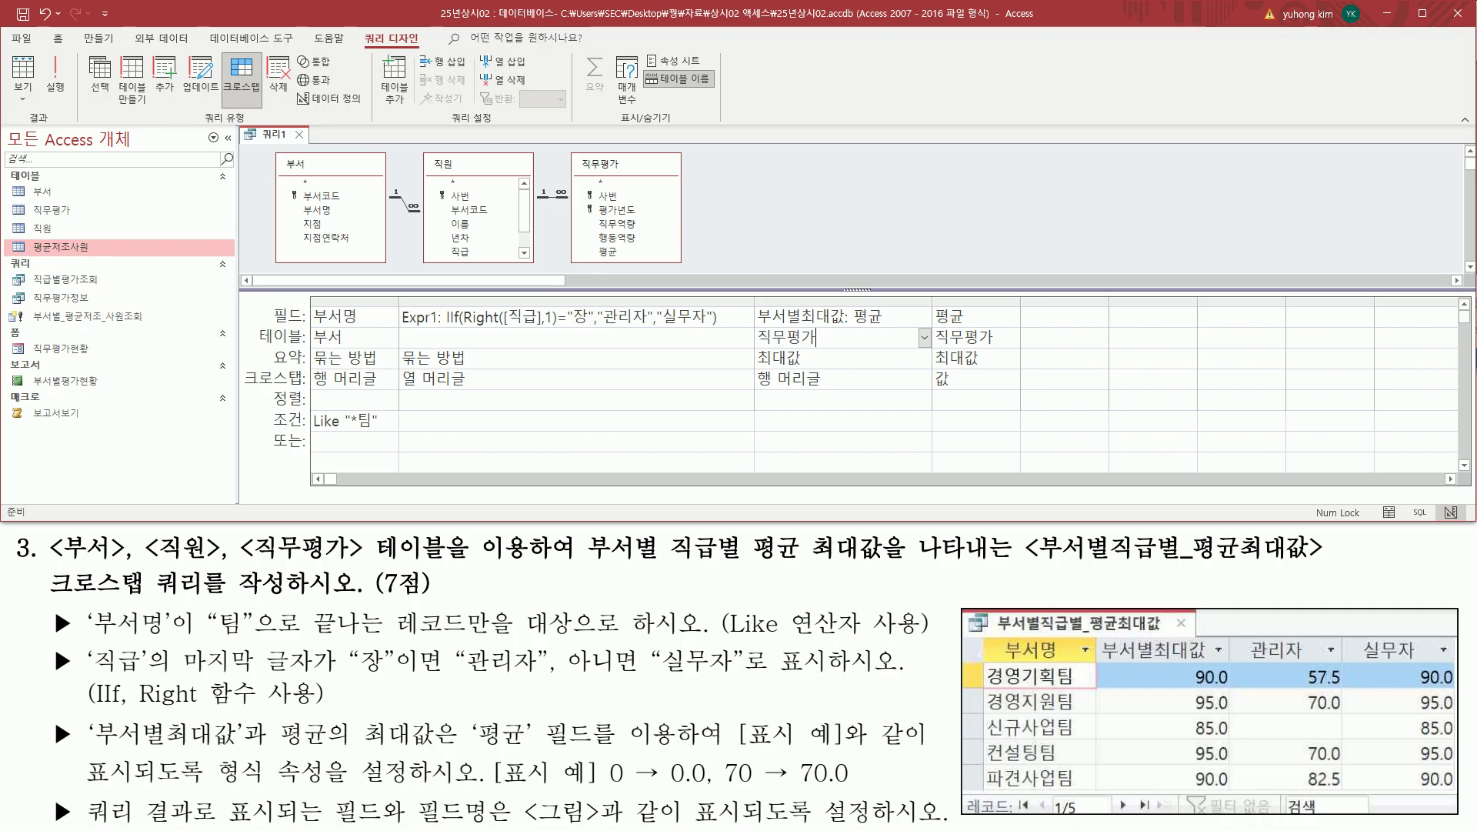
{"action": "mouse_move", "coordinate": [53, 717]}
{"action": "left_mouse_down"}
{"action": "mouse_move", "coordinate": [102, 778]}
{"action": "mouse_move", "coordinate": [921, 788]}
{"action": "left_mouse_up"}
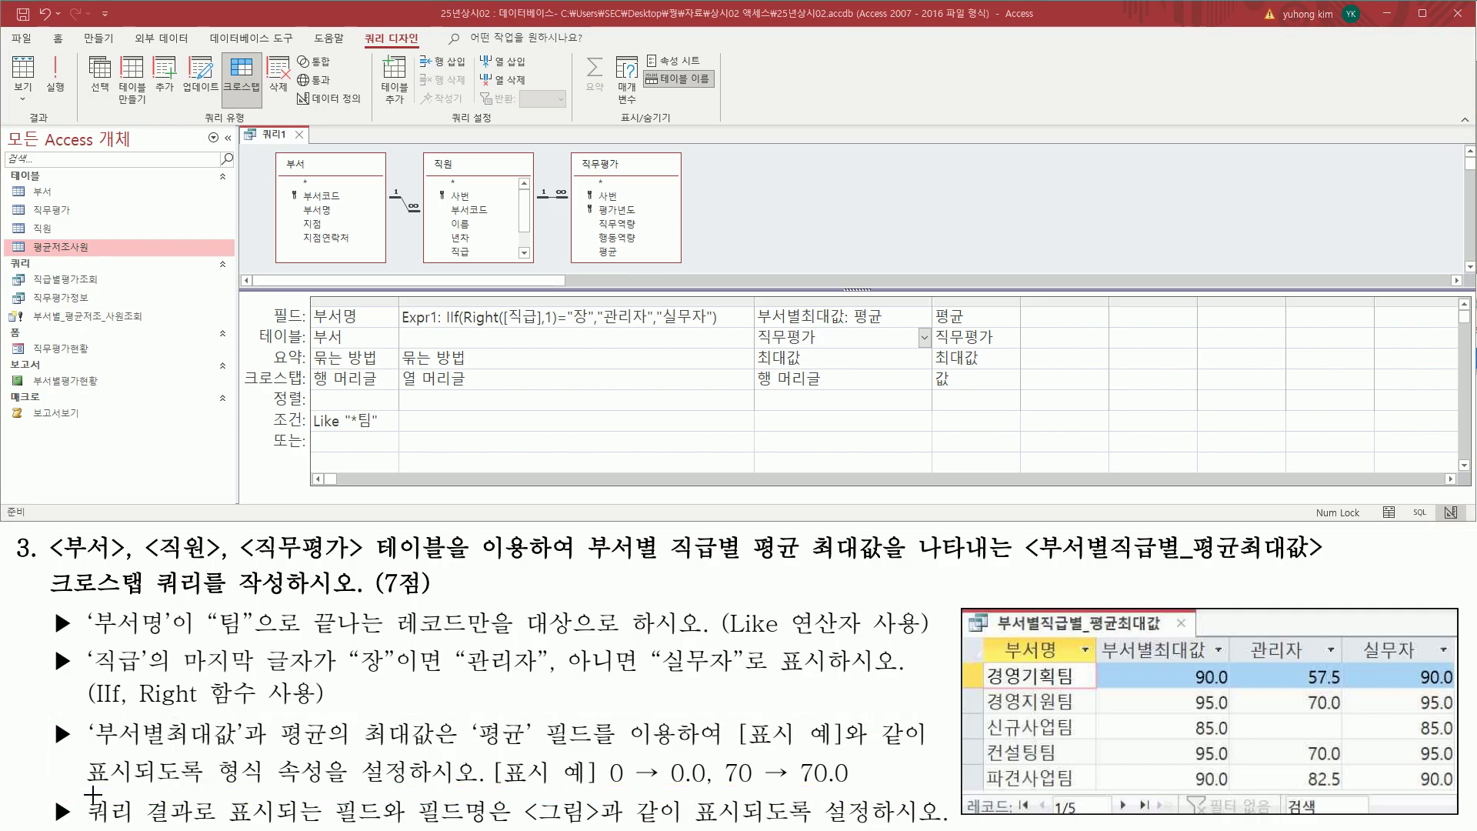
{"action": "mouse_move", "coordinate": [81, 797]}
{"action": "left_mouse_down"}
{"action": "mouse_move", "coordinate": [155, 826]}
{"action": "mouse_move", "coordinate": [885, 823]}
{"action": "left_mouse_up"}
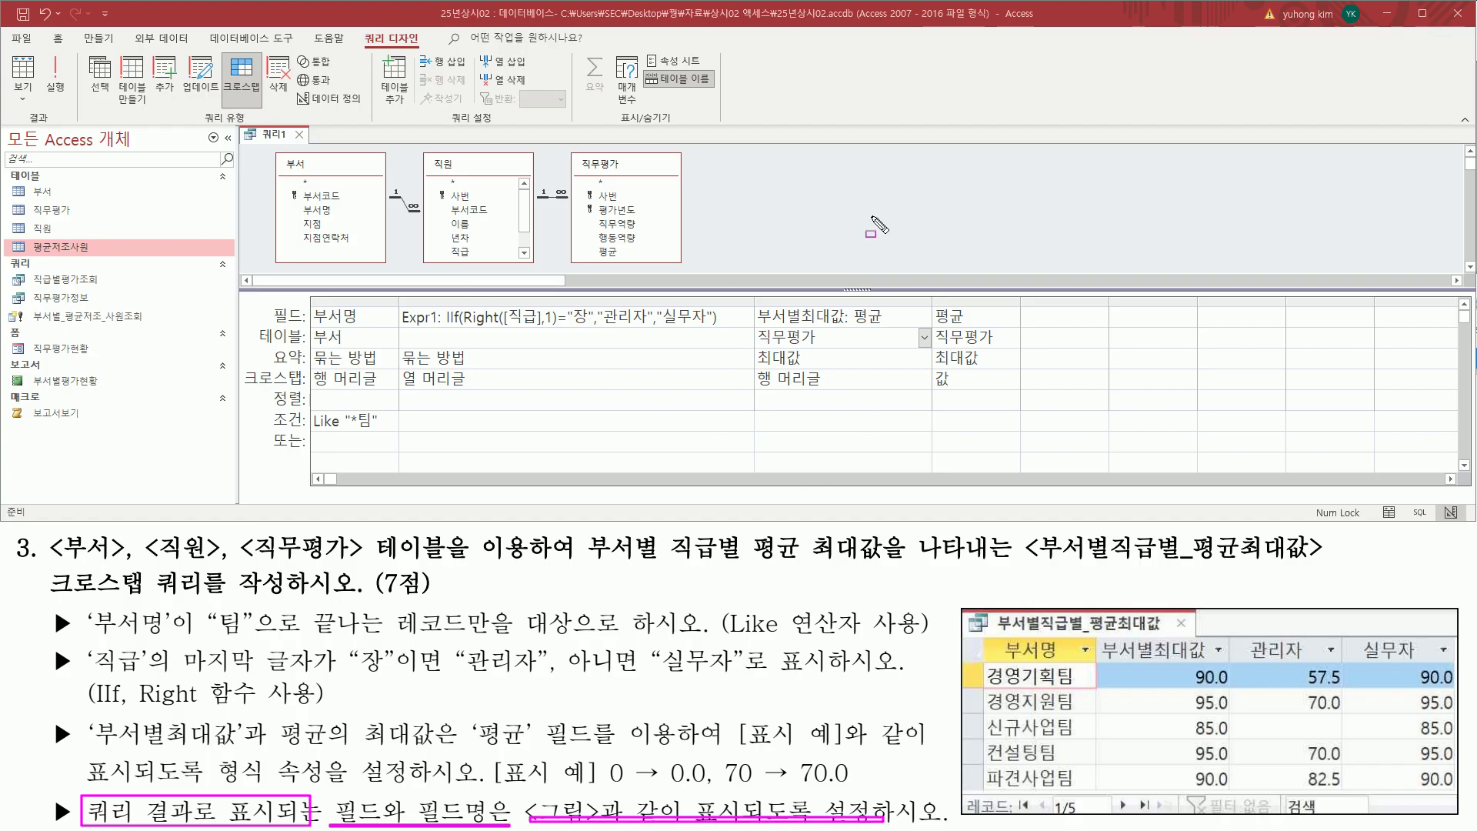
{"action": "key", "text": "e"}
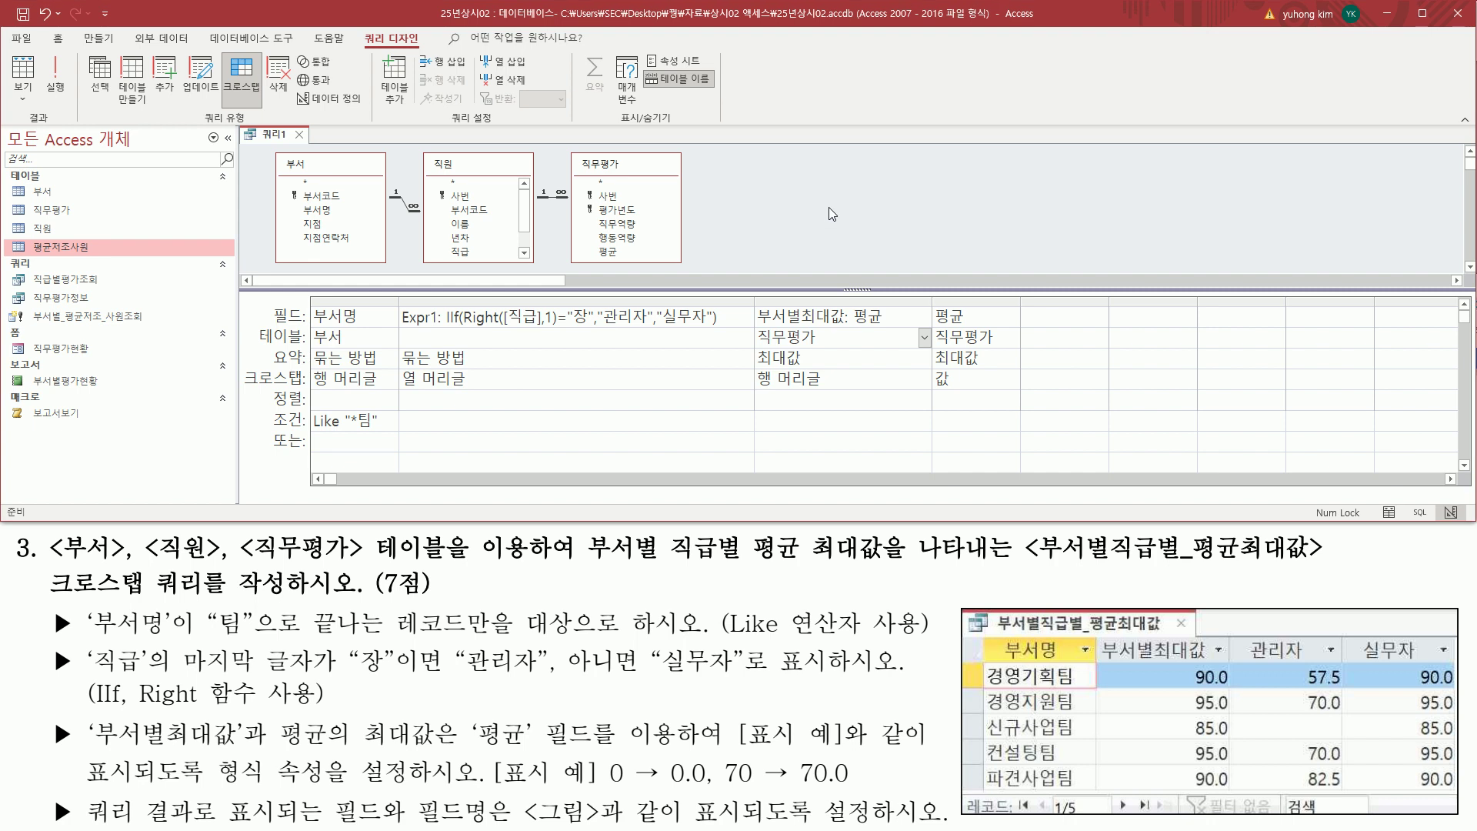
{"action": "left_click_drag", "start_coordinate": [360, 27], "coordinate": [422, 49]}
{"action": "left_click_drag", "start_coordinate": [42, 52], "coordinate": [86, 117]}
{"action": "key", "text": "Escape"}
{"action": "left_click", "coordinate": [57, 80]}
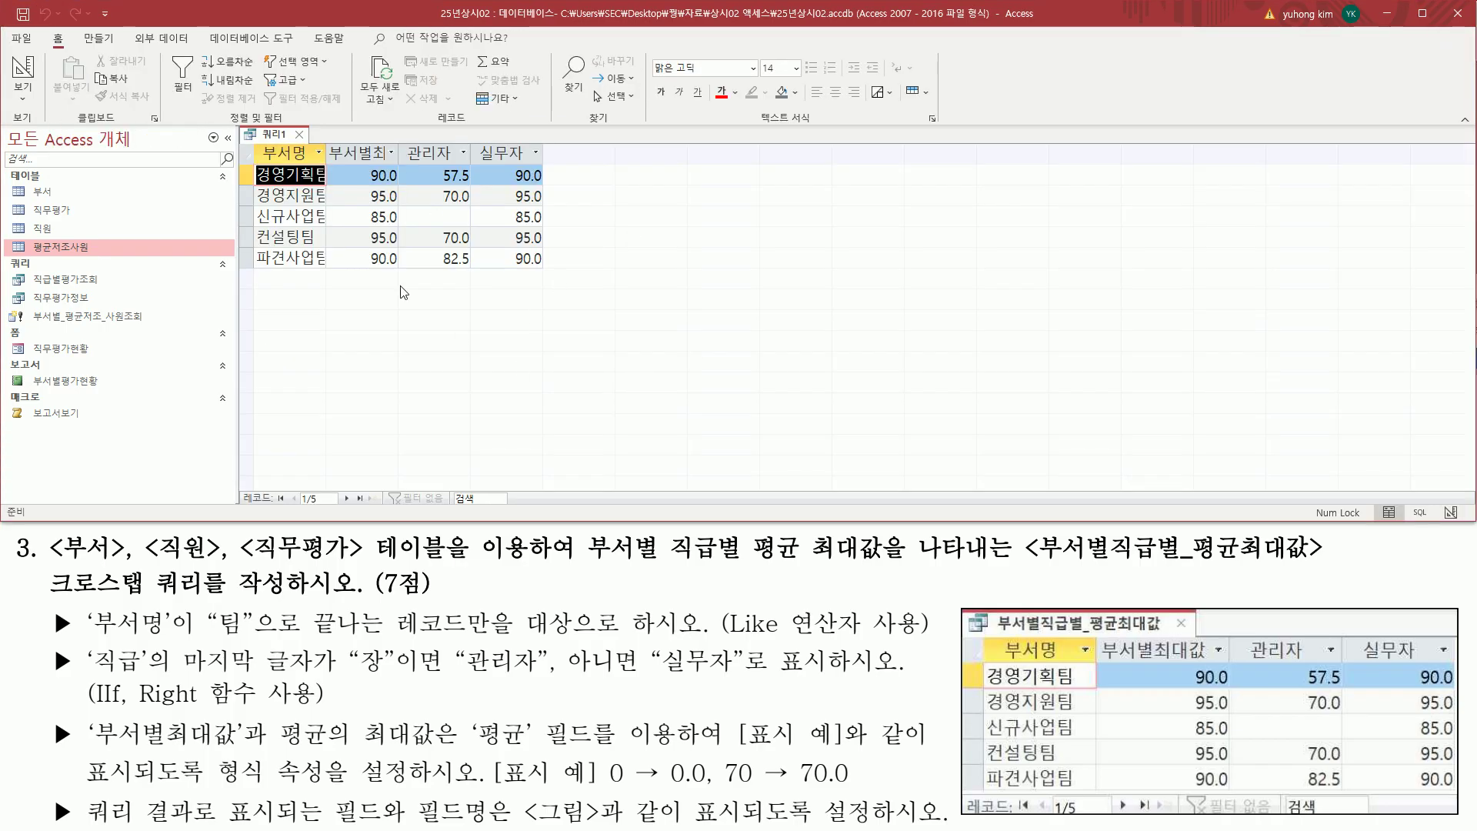
- Fit the widths of the 부서명 and 부서별최대값 columns in the query results to their contents
{"action": "key", "text": "ctrl+2"}
{"action": "left_click_drag", "start_coordinate": [313, 163], "coordinate": [330, 271]}
{"action": "left_click_drag", "start_coordinate": [329, 139], "coordinate": [408, 163]}
{"action": "key", "text": "Escape"}
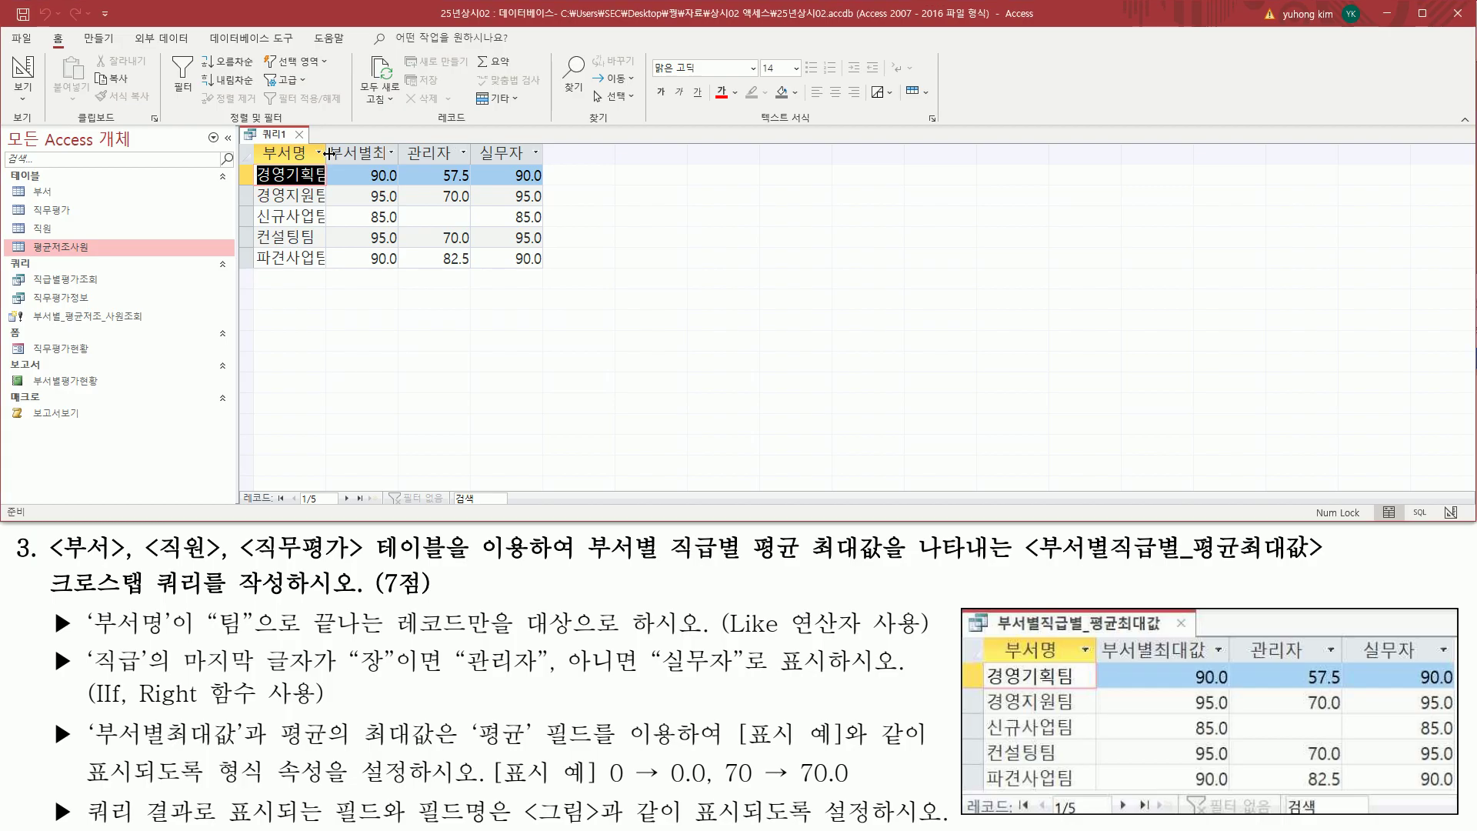
{"action": "key", "text": "ctrl+2"}
{"action": "left_click_drag", "start_coordinate": [326, 143], "coordinate": [326, 165]}
{"action": "key", "text": "Escape"}
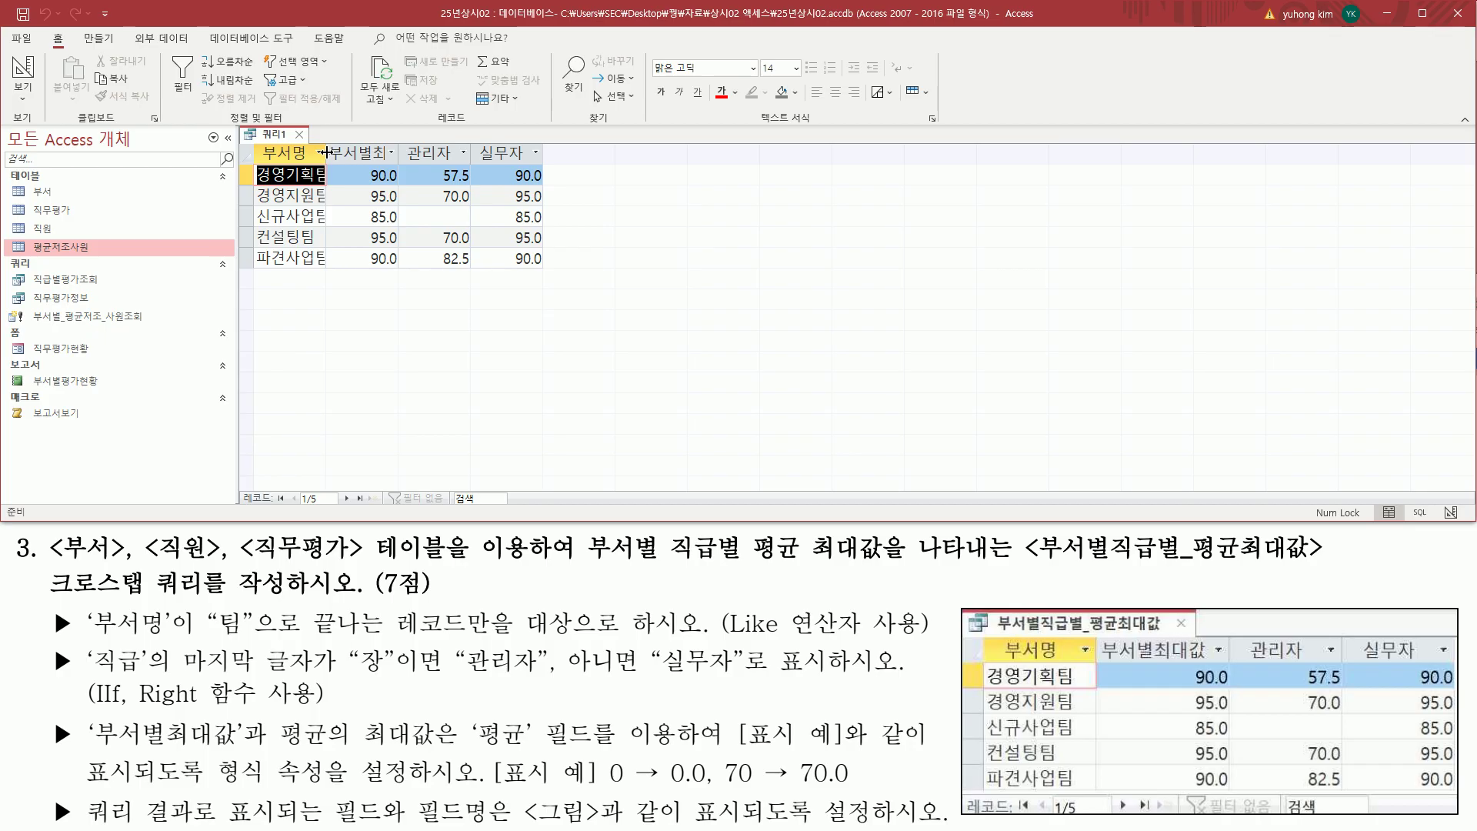
{"action": "double_click", "coordinate": [327, 153]}
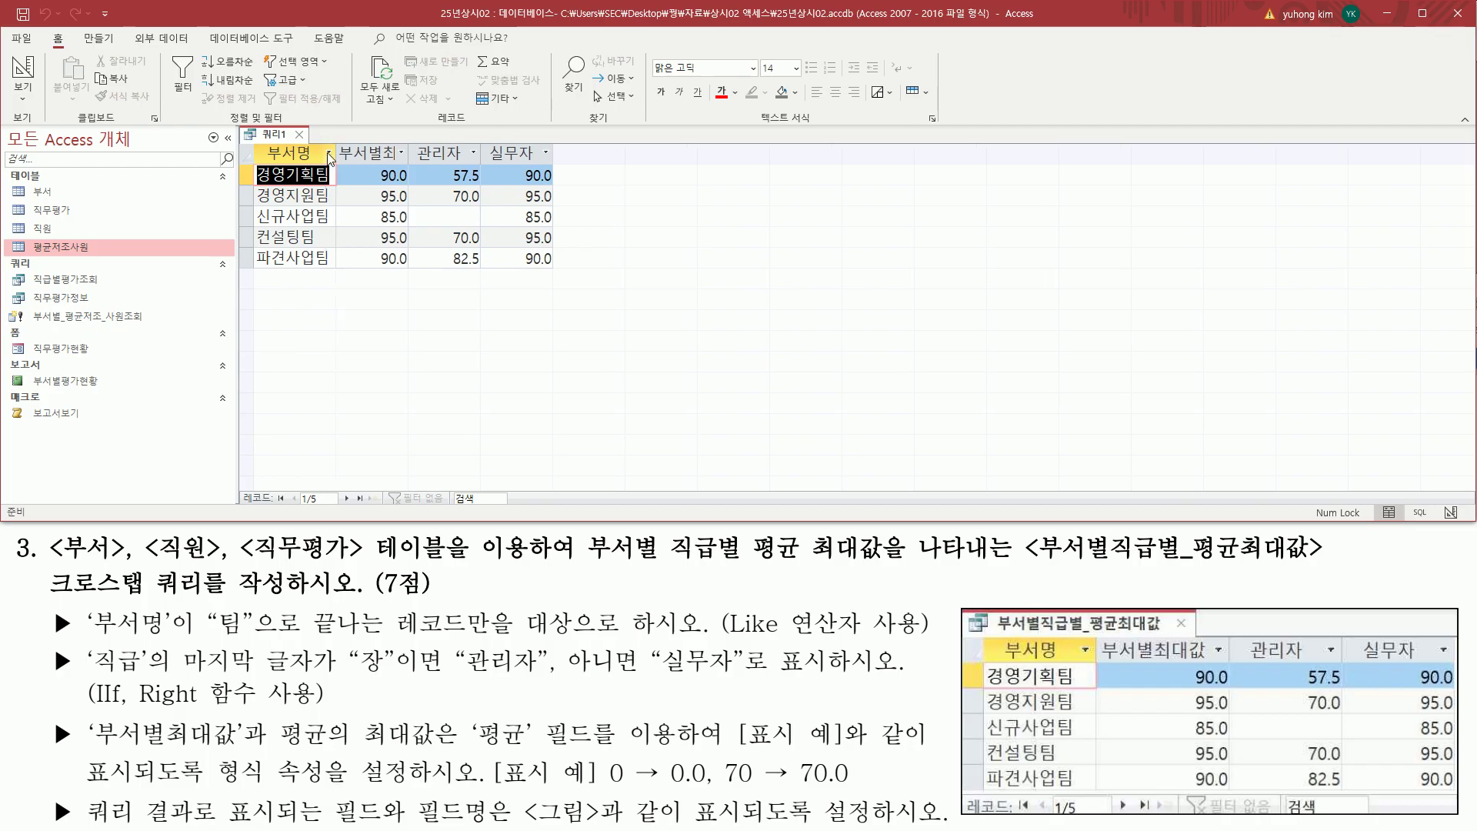
{"action": "double_click", "coordinate": [412, 150]}
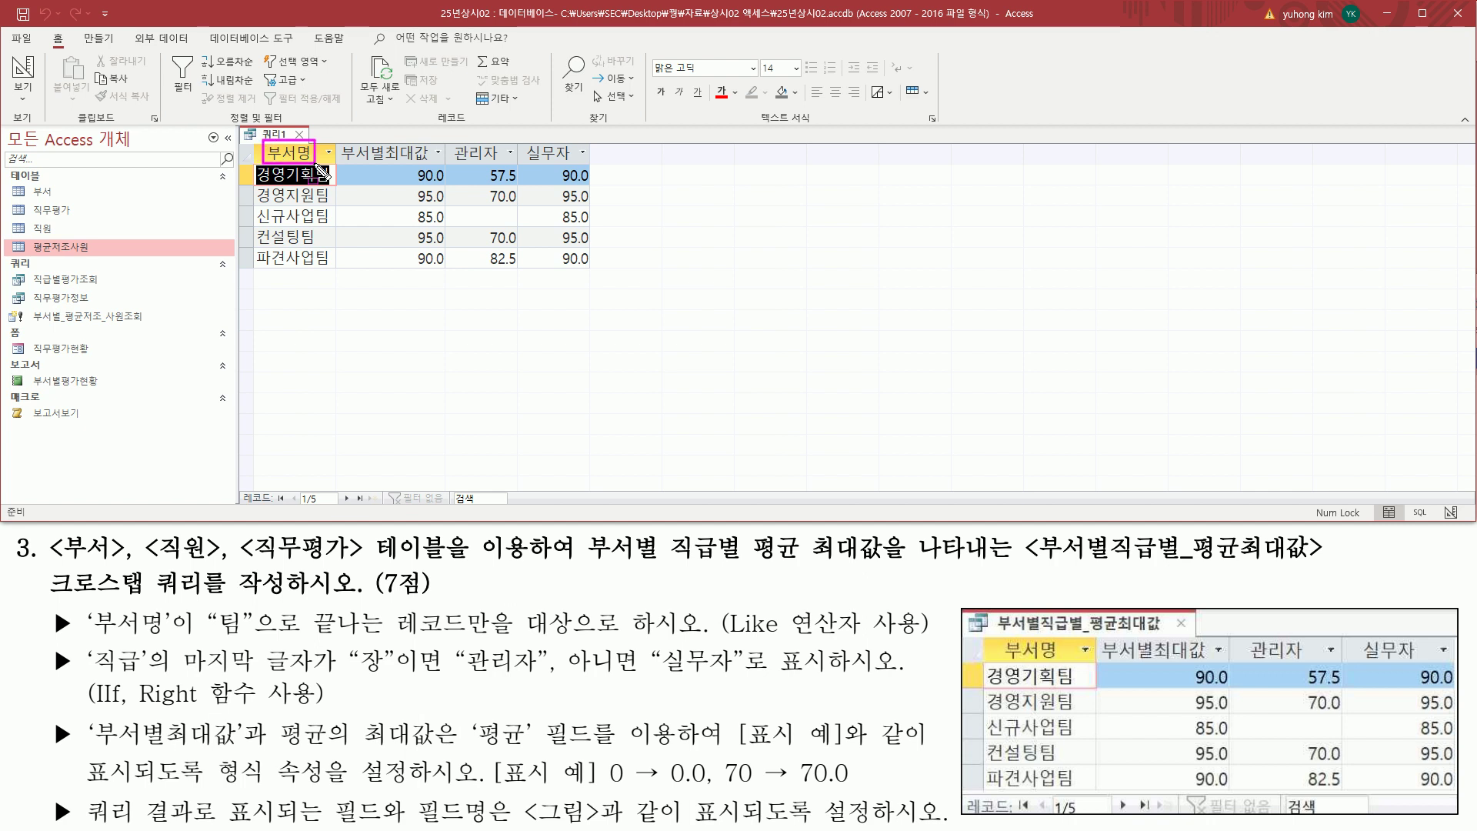
- Compare the result's column headings, department names, values and record count with the reference figure
{"action": "left_click_drag", "start_coordinate": [319, 170], "coordinate": [594, 171]}
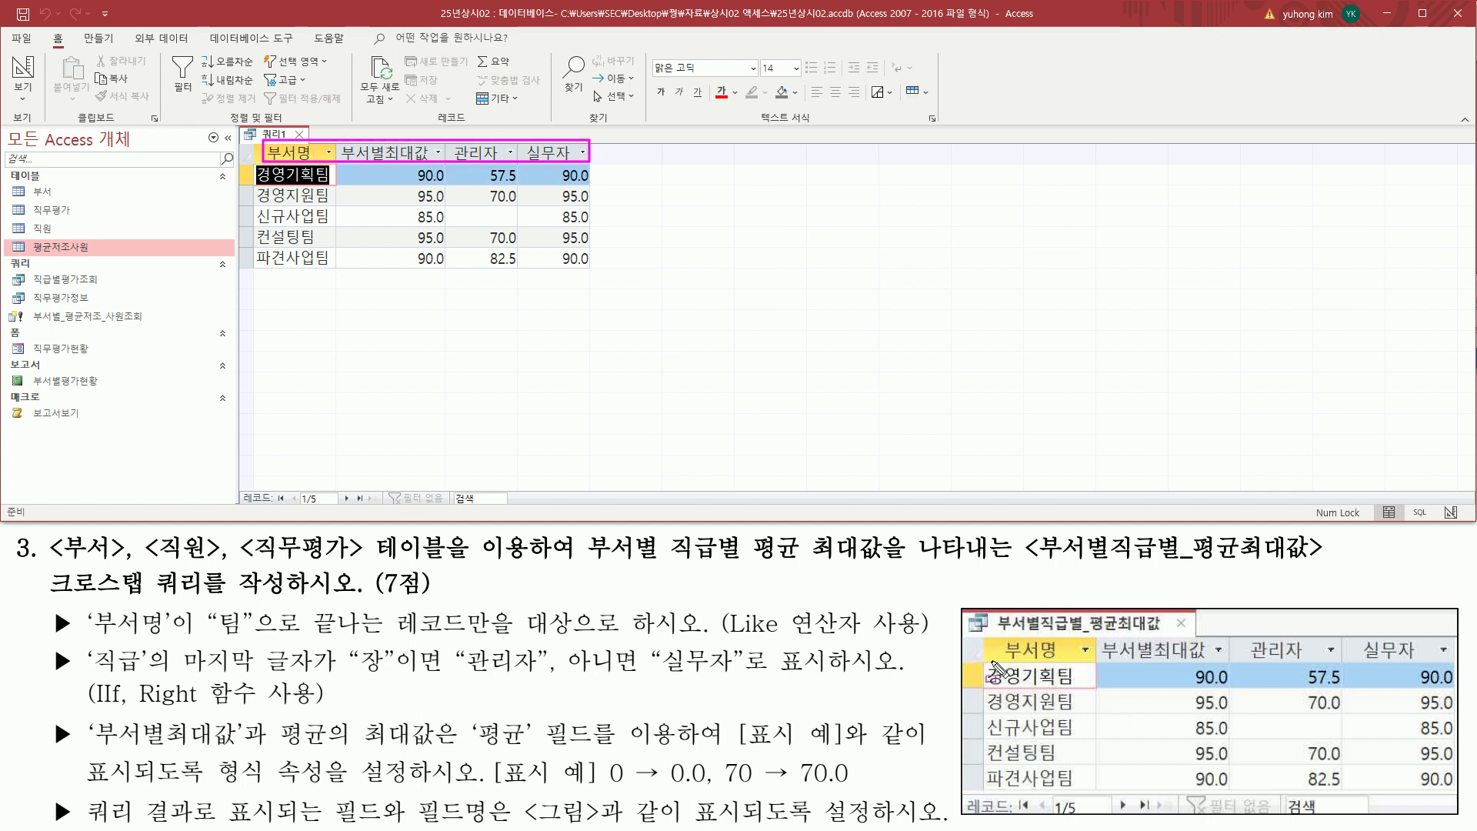
{"action": "left_click_drag", "start_coordinate": [986, 631], "coordinate": [1452, 666]}
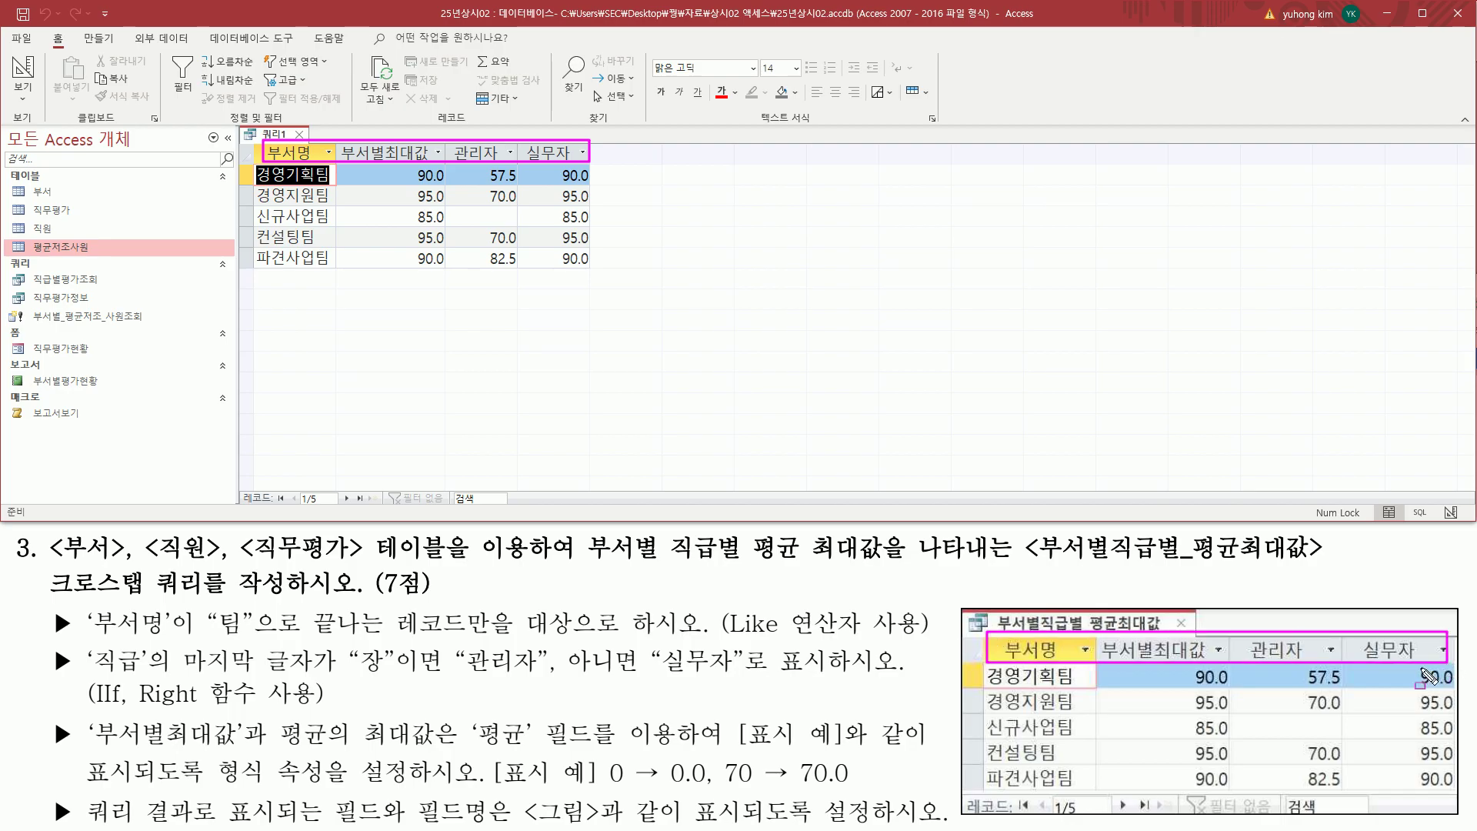
{"action": "mouse_move", "coordinate": [256, 165]}
{"action": "left_mouse_down"}
{"action": "mouse_move", "coordinate": [297, 188]}
{"action": "mouse_move", "coordinate": [337, 187]}
{"action": "mouse_move", "coordinate": [341, 269]}
{"action": "left_mouse_up"}
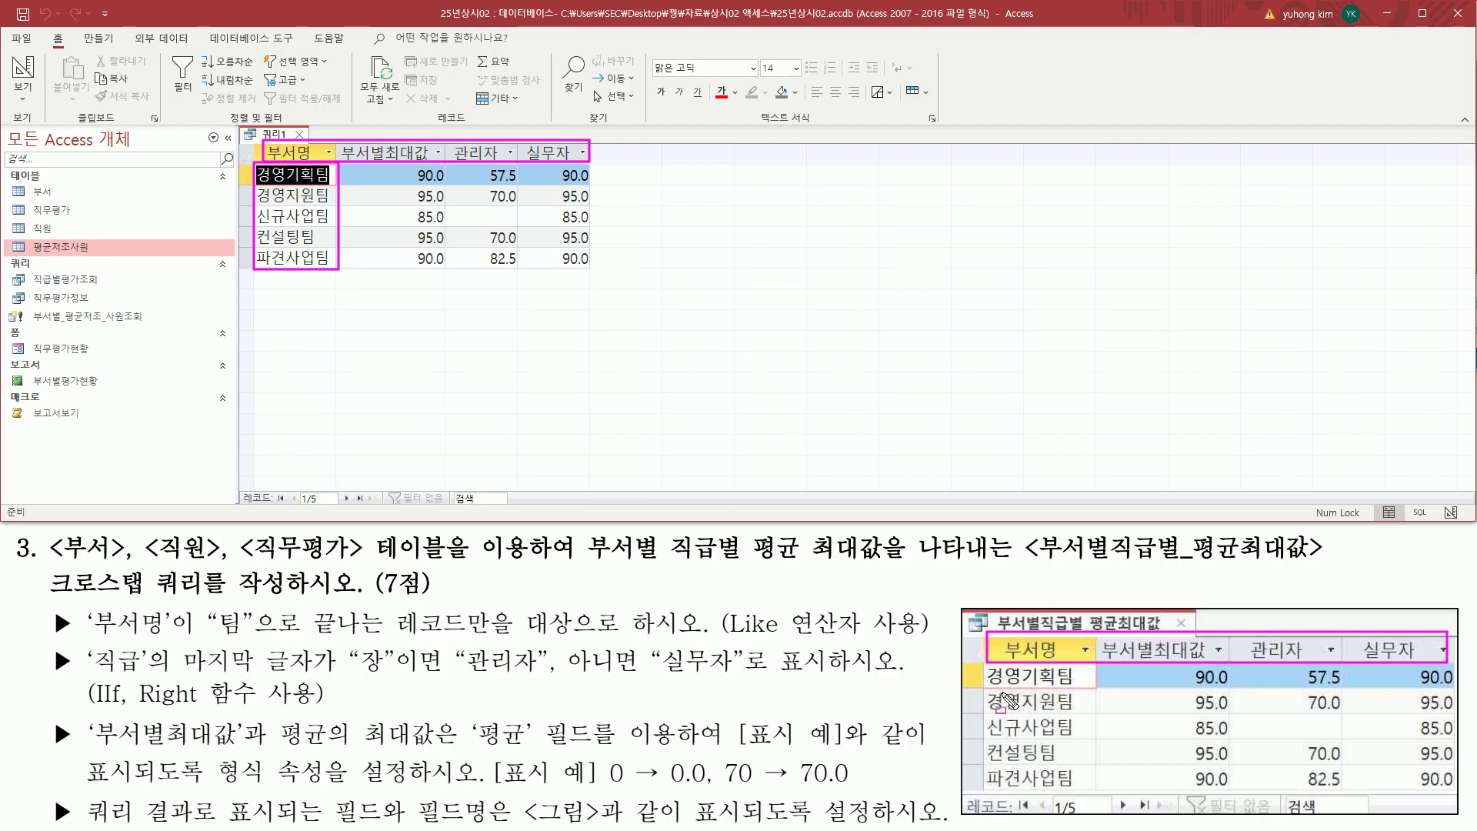
{"action": "mouse_move", "coordinate": [987, 663]}
{"action": "left_mouse_down"}
{"action": "mouse_move", "coordinate": [1101, 767]}
{"action": "mouse_move", "coordinate": [1090, 790]}
{"action": "left_mouse_up"}
{"action": "left_click_drag", "start_coordinate": [406, 162], "coordinate": [450, 274]}
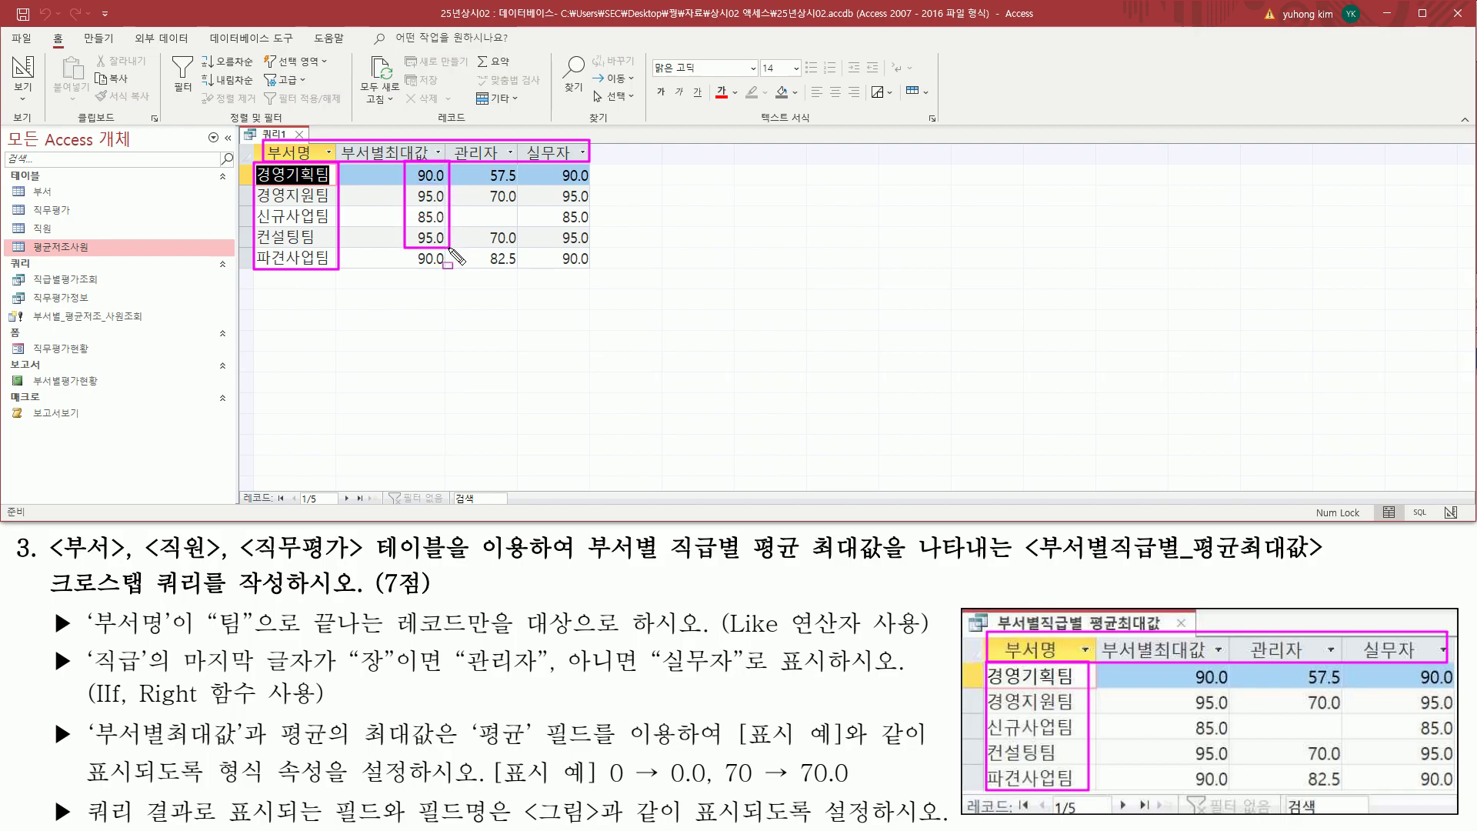
{"action": "left_click_drag", "start_coordinate": [1178, 663], "coordinate": [1238, 792]}
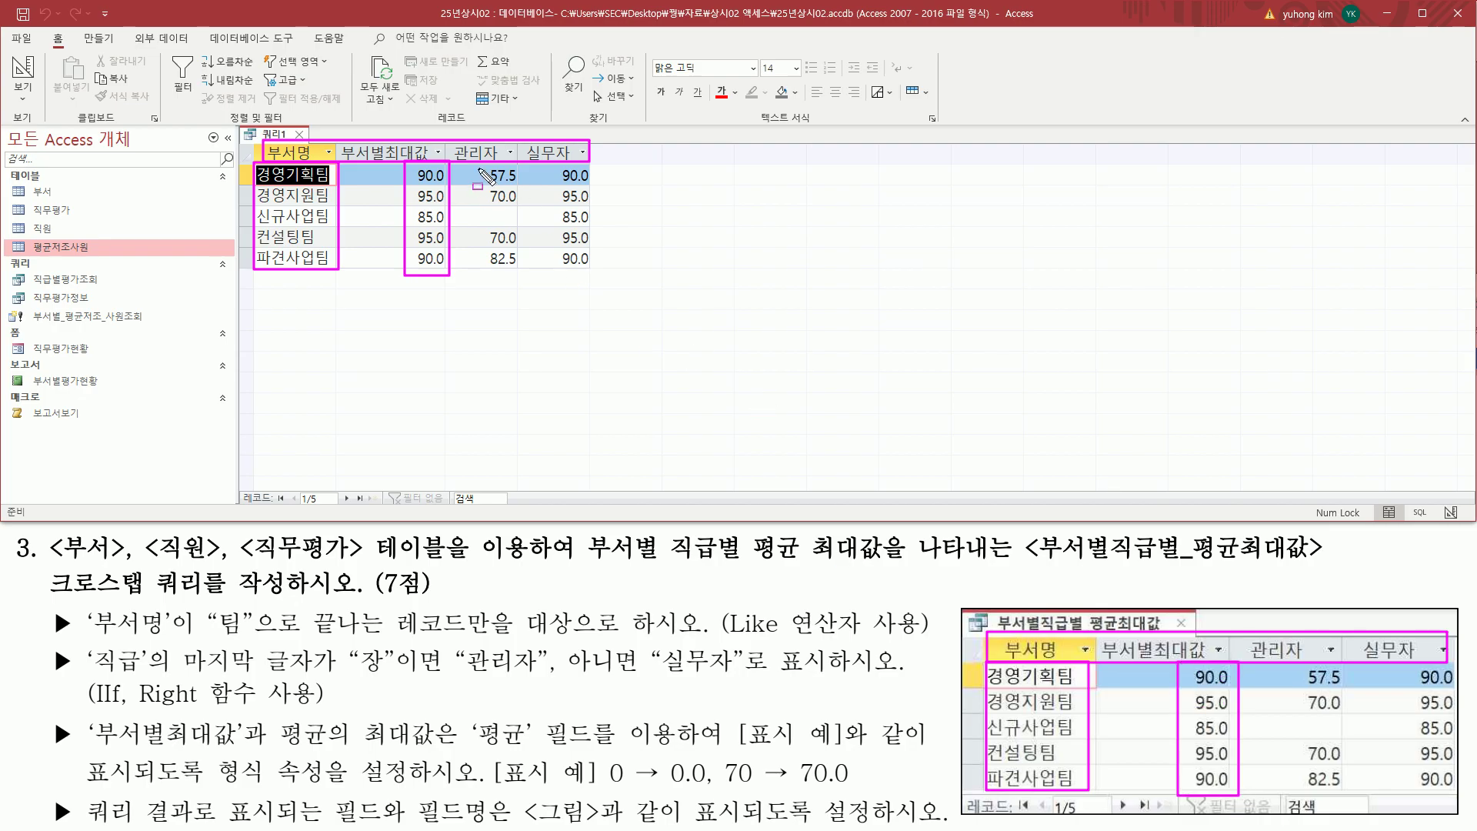
{"action": "mouse_move", "coordinate": [481, 162]}
{"action": "left_mouse_down"}
{"action": "mouse_move", "coordinate": [522, 205]}
{"action": "mouse_move", "coordinate": [524, 271]}
{"action": "left_mouse_up"}
{"action": "left_click_drag", "start_coordinate": [1290, 660], "coordinate": [1343, 786]}
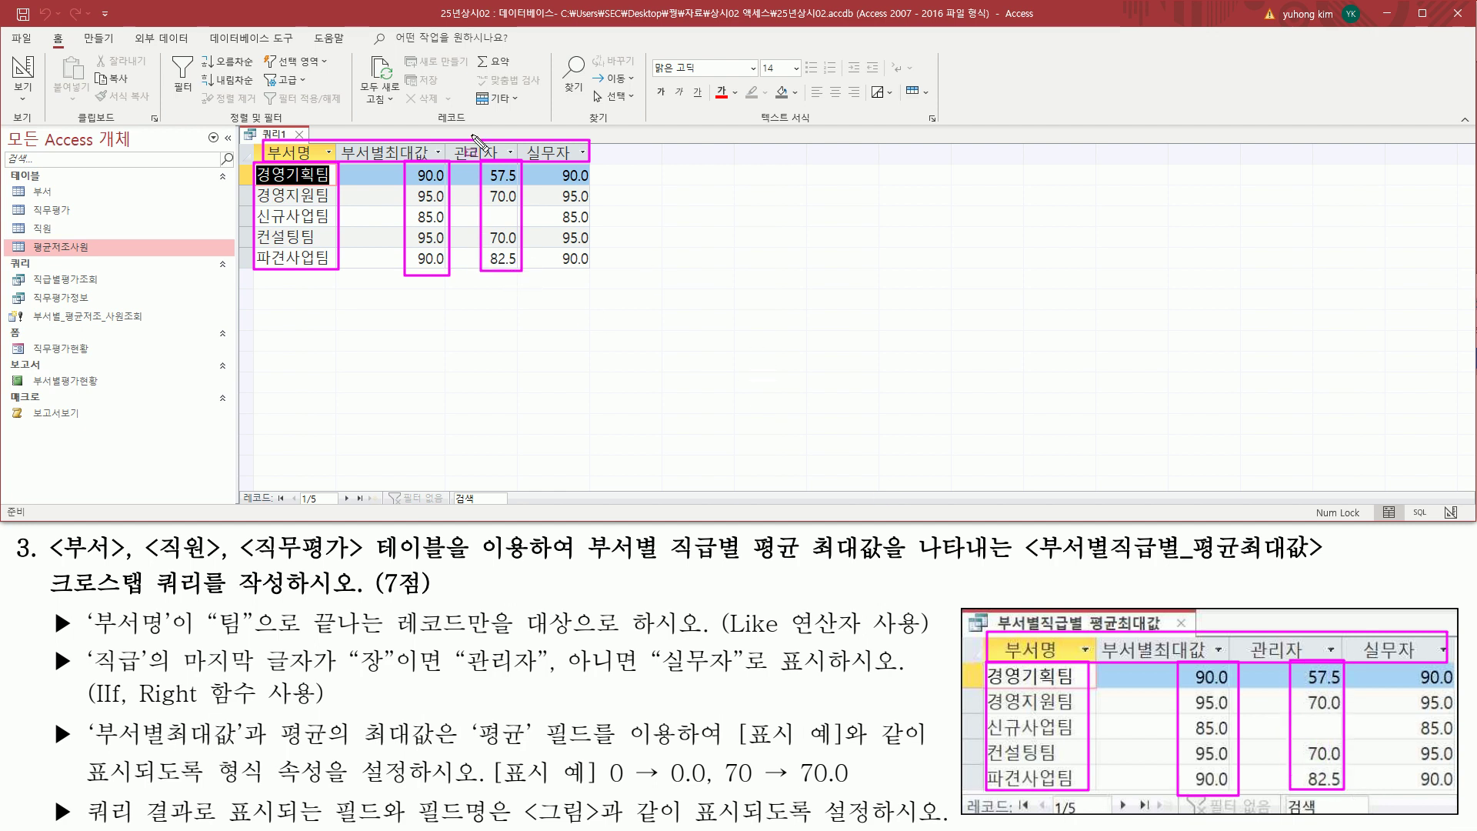
{"action": "mouse_move", "coordinate": [556, 162]}
{"action": "left_mouse_down"}
{"action": "mouse_move", "coordinate": [597, 210]}
{"action": "mouse_move", "coordinate": [599, 278]}
{"action": "left_mouse_up"}
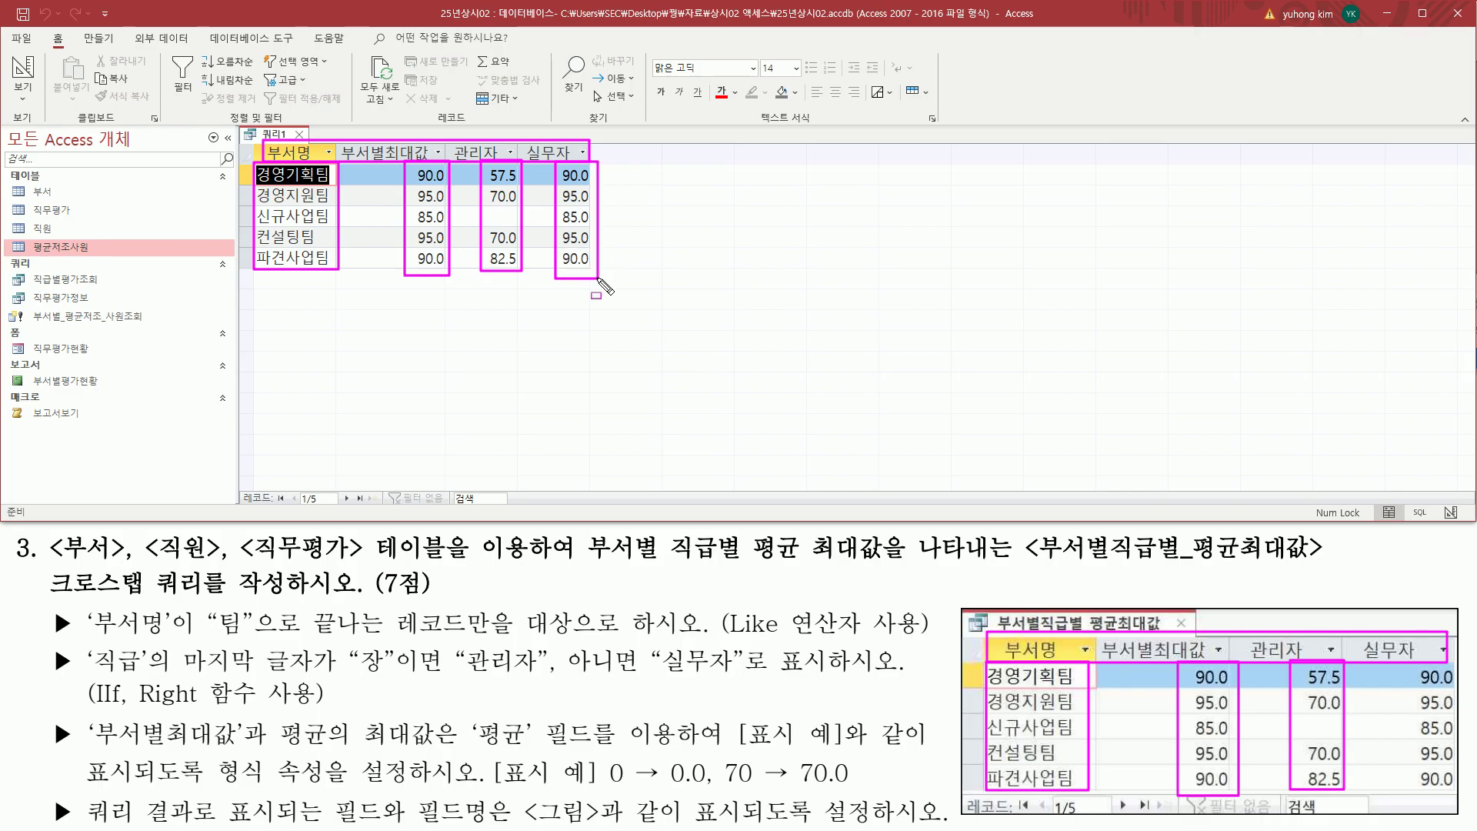
{"action": "left_click_drag", "start_coordinate": [1407, 675], "coordinate": [1472, 793]}
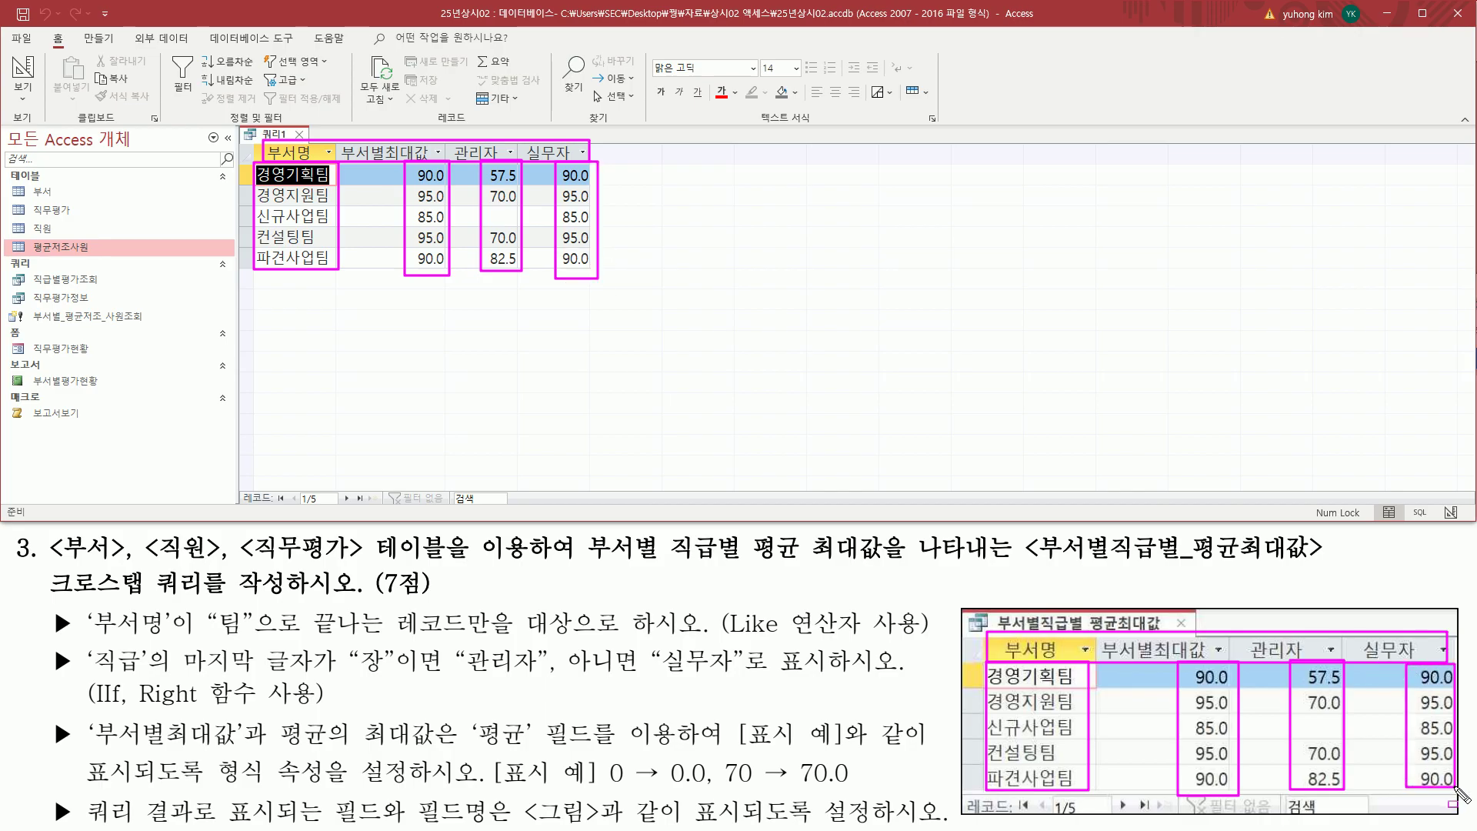
{"action": "left_click_drag", "start_coordinate": [977, 818], "coordinate": [1134, 817]}
{"action": "left_click_drag", "start_coordinate": [234, 491], "coordinate": [375, 510]}
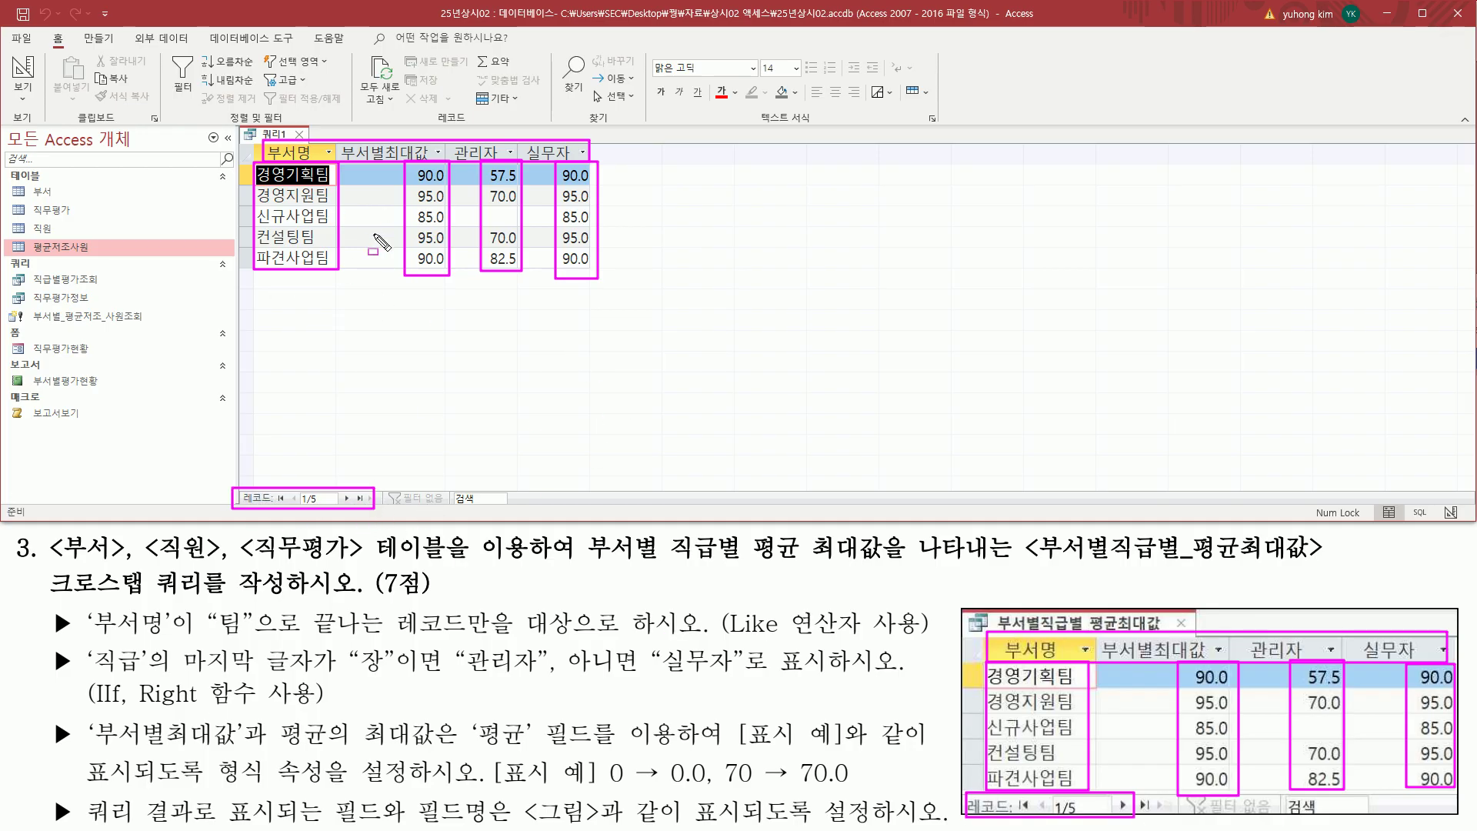
{"action": "key", "text": "Escape"}
- Return the query to design view and check the 부서명 row-heading column with its Like "*팀" criterion
{"action": "right_click", "coordinate": [275, 138]}
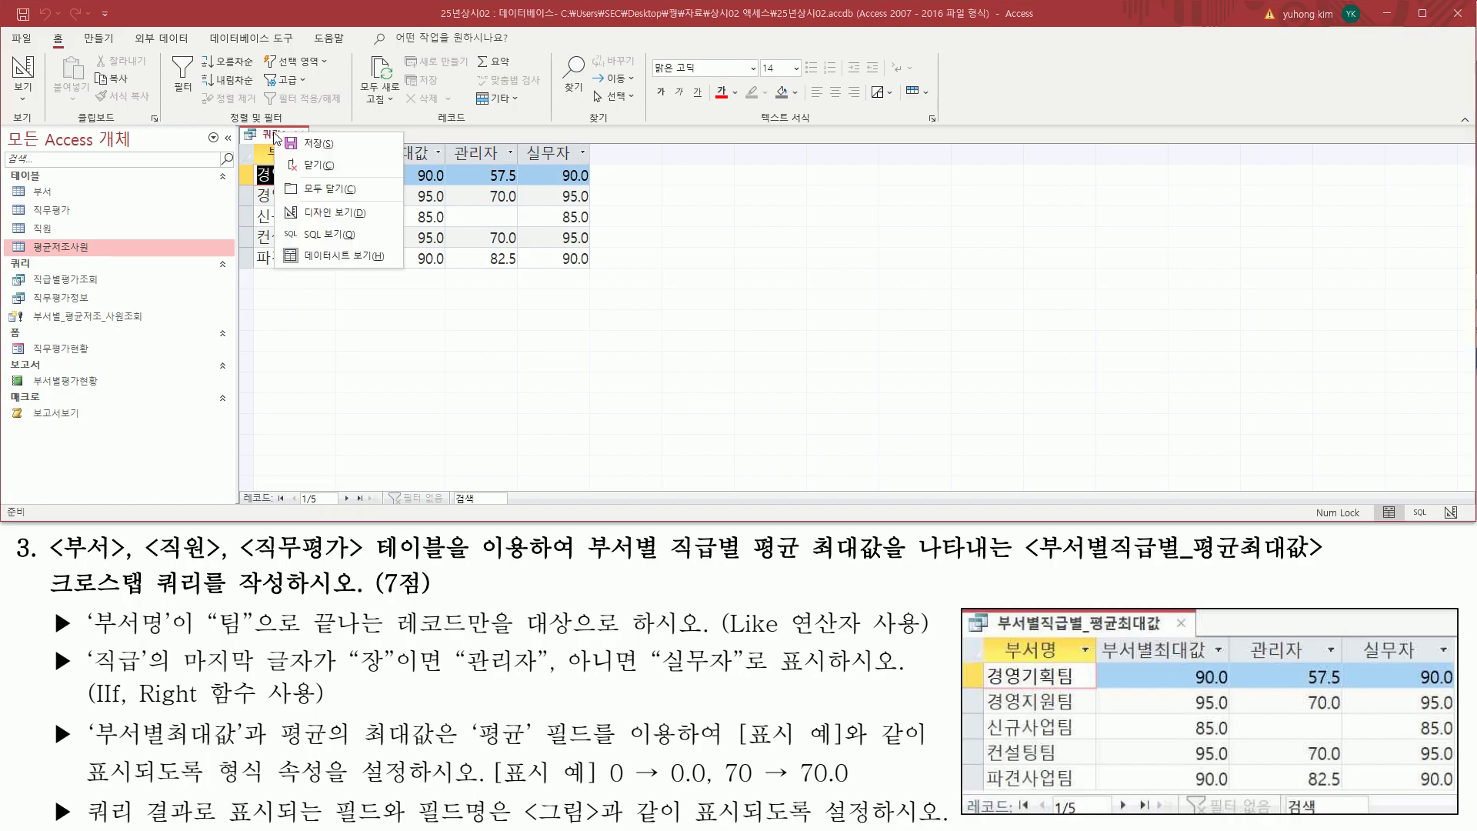
{"action": "left_click", "coordinate": [318, 214]}
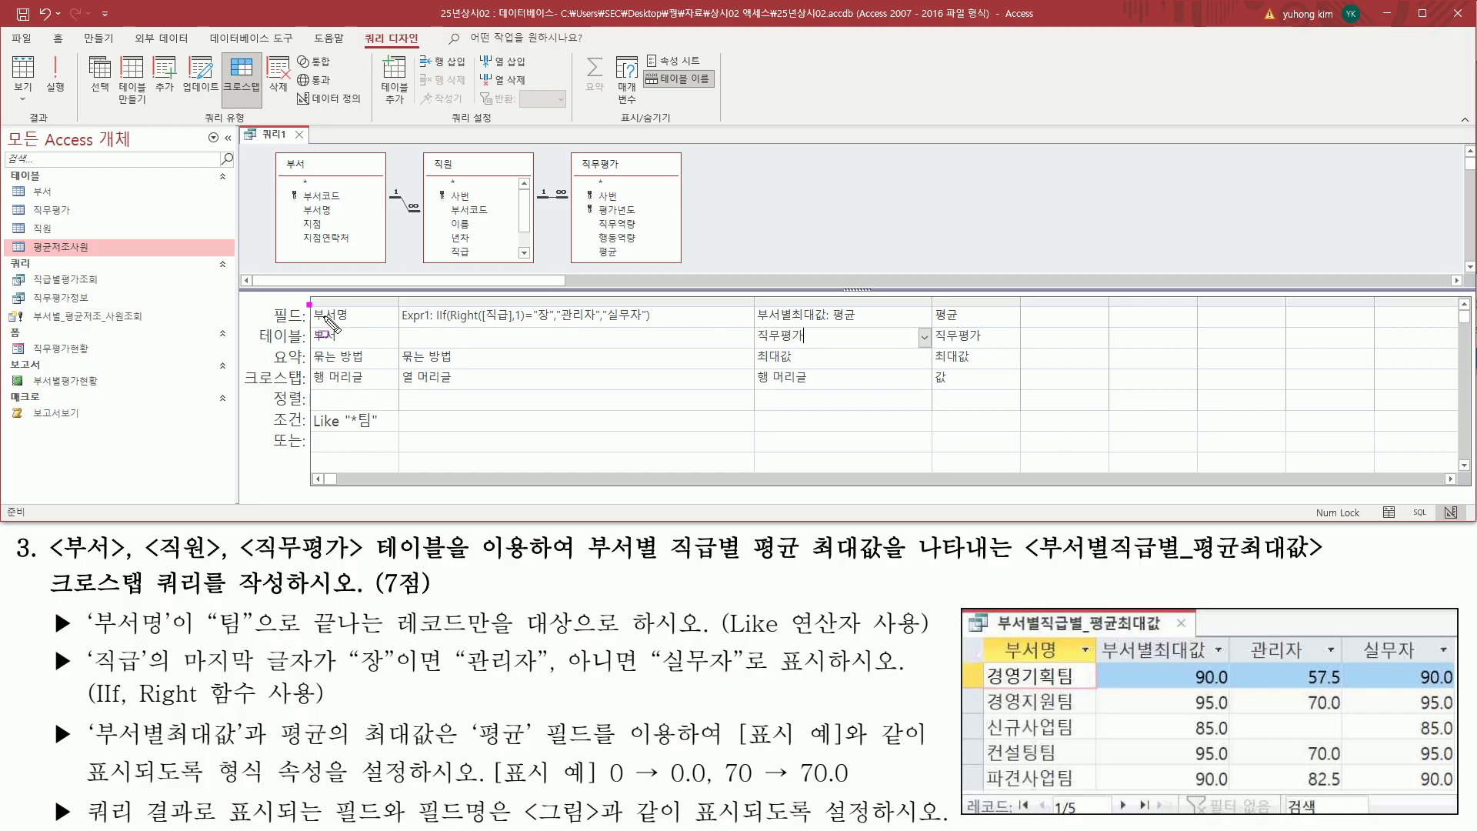
{"action": "left_click_drag", "start_coordinate": [309, 412], "coordinate": [393, 434]}
{"action": "mouse_move", "coordinate": [312, 387]}
{"action": "left_mouse_down"}
{"action": "mouse_move", "coordinate": [365, 369]}
{"action": "mouse_move", "coordinate": [362, 387]}
{"action": "left_mouse_up"}
{"action": "left_click_drag", "start_coordinate": [329, 447], "coordinate": [339, 454]}
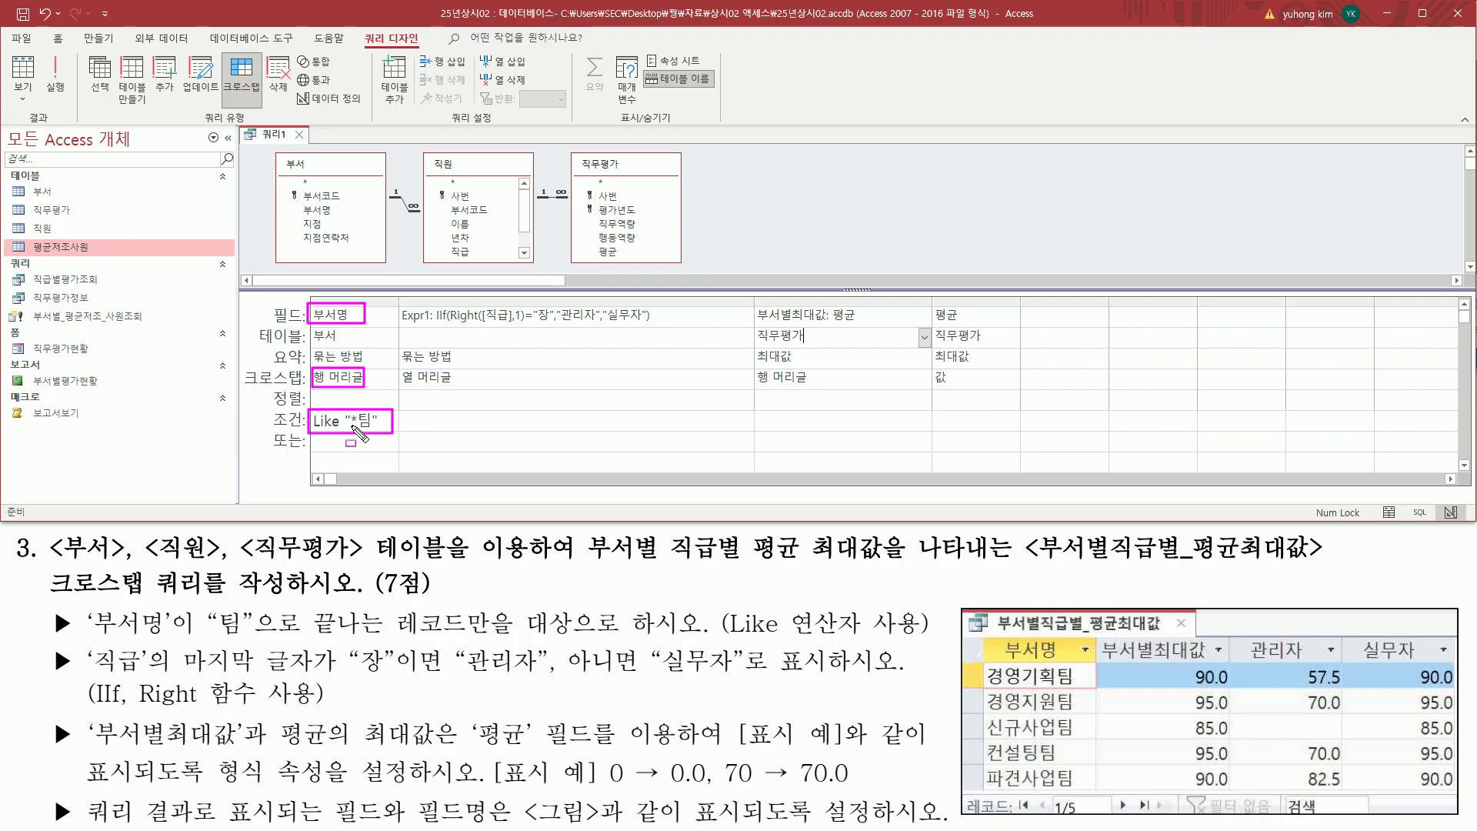
{"action": "mouse_move", "coordinate": [1028, 302]}
{"action": "left_mouse_down"}
{"action": "mouse_move", "coordinate": [1060, 421]}
{"action": "mouse_move", "coordinate": [1104, 442]}
{"action": "left_mouse_up"}
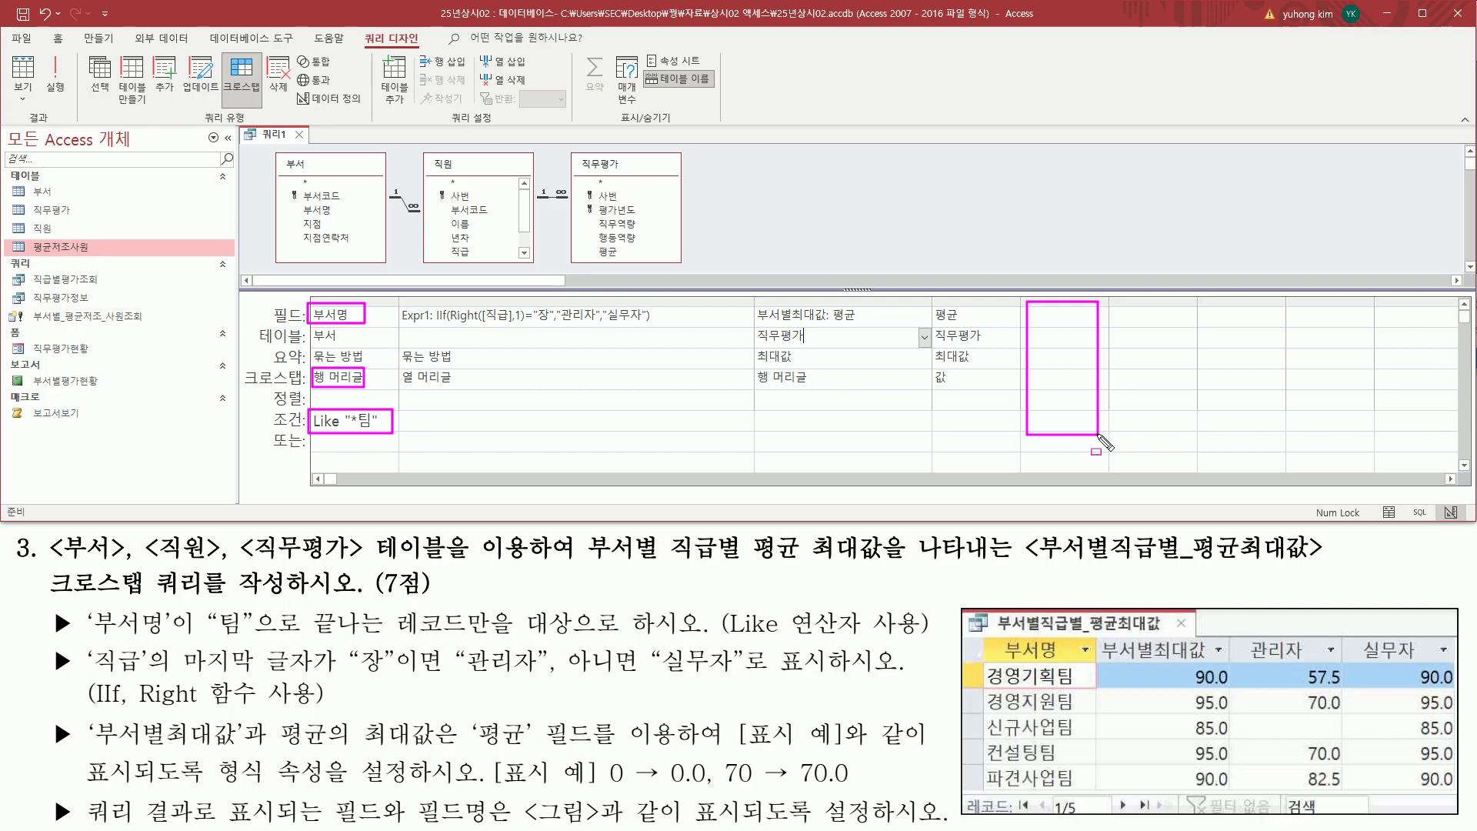
{"action": "left_click_drag", "start_coordinate": [293, 289], "coordinate": [401, 453]}
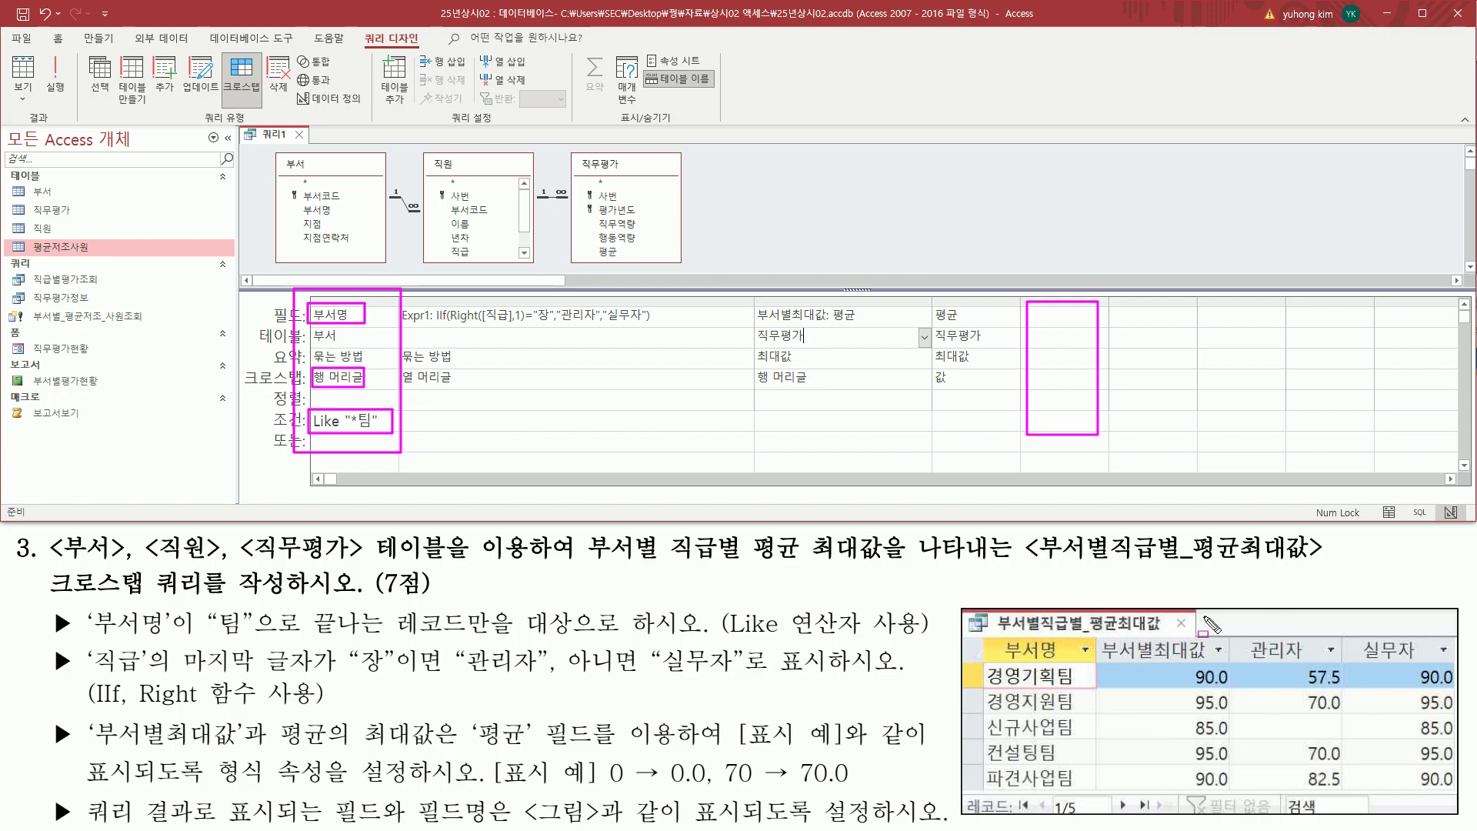
{"action": "key", "text": "Escape"}
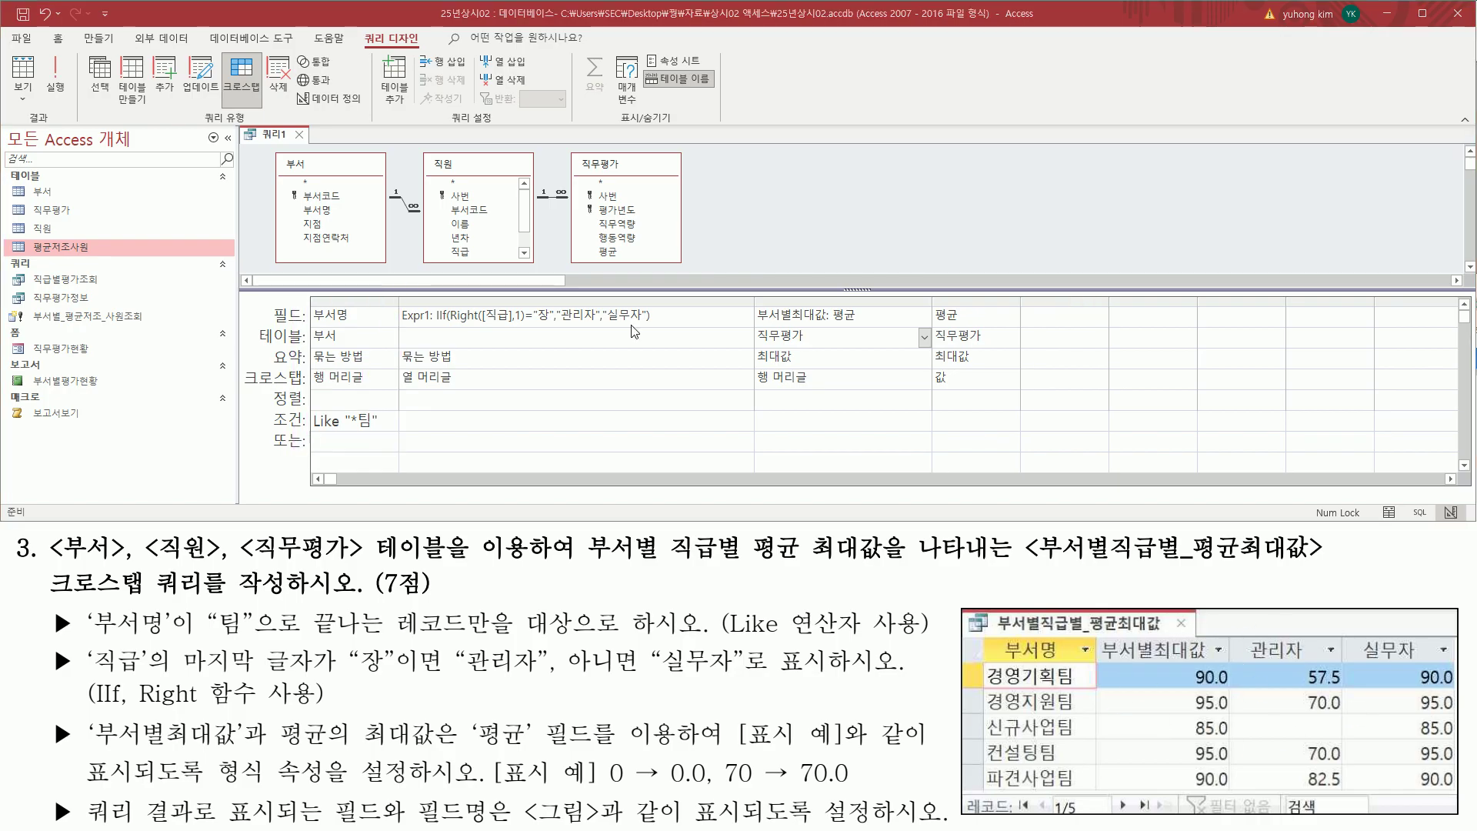
- Review the IIf expression column and the row-heading, column-heading and value roles assigned in the crosstab row
{"action": "key", "text": "ctrl+2"}
{"action": "mouse_move", "coordinate": [401, 305]}
{"action": "left_mouse_down"}
{"action": "mouse_move", "coordinate": [416, 388]}
{"action": "mouse_move", "coordinate": [654, 389]}
{"action": "left_mouse_up"}
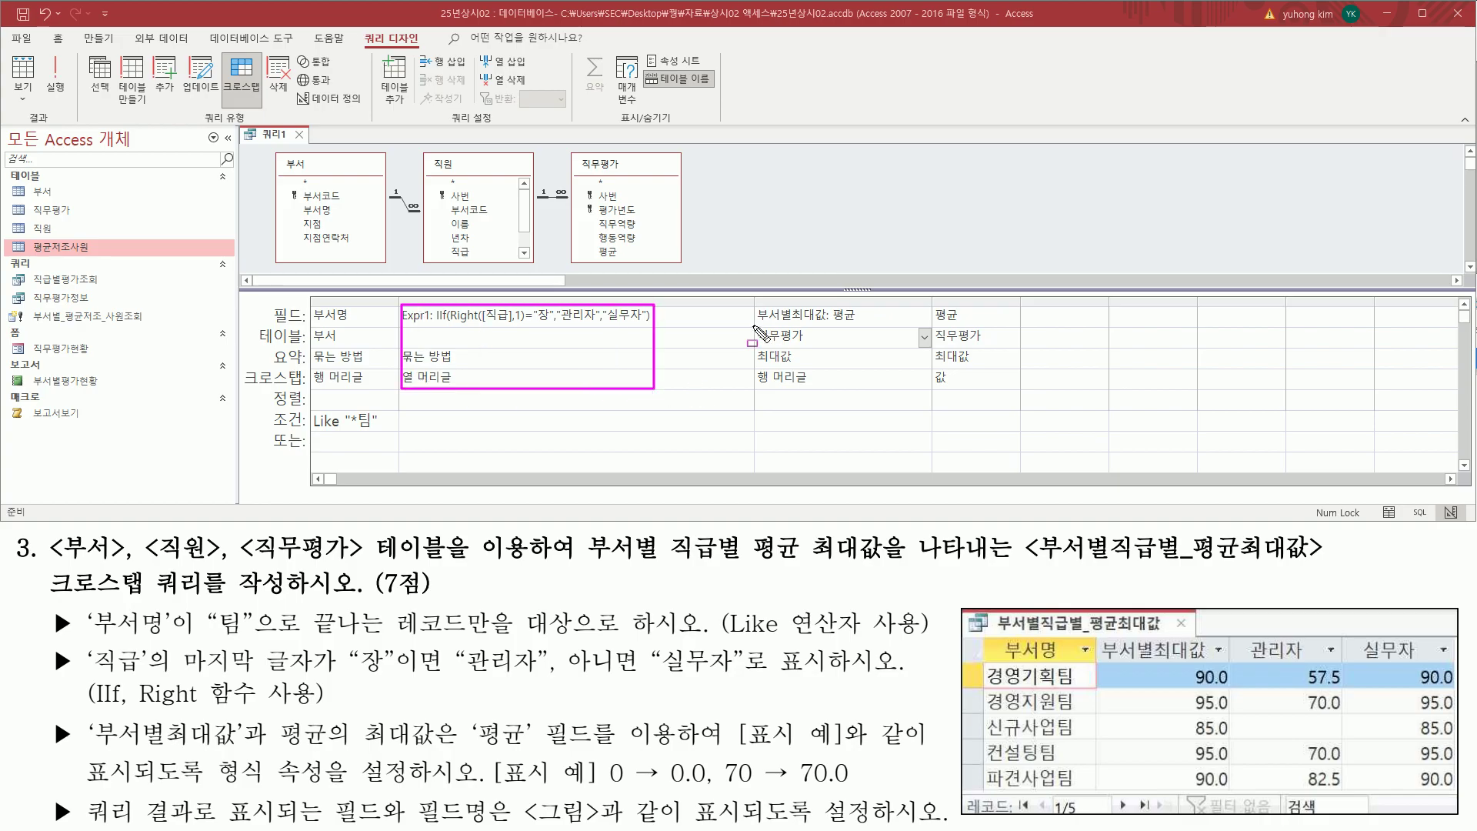
{"action": "left_click_drag", "start_coordinate": [753, 303], "coordinate": [862, 395]}
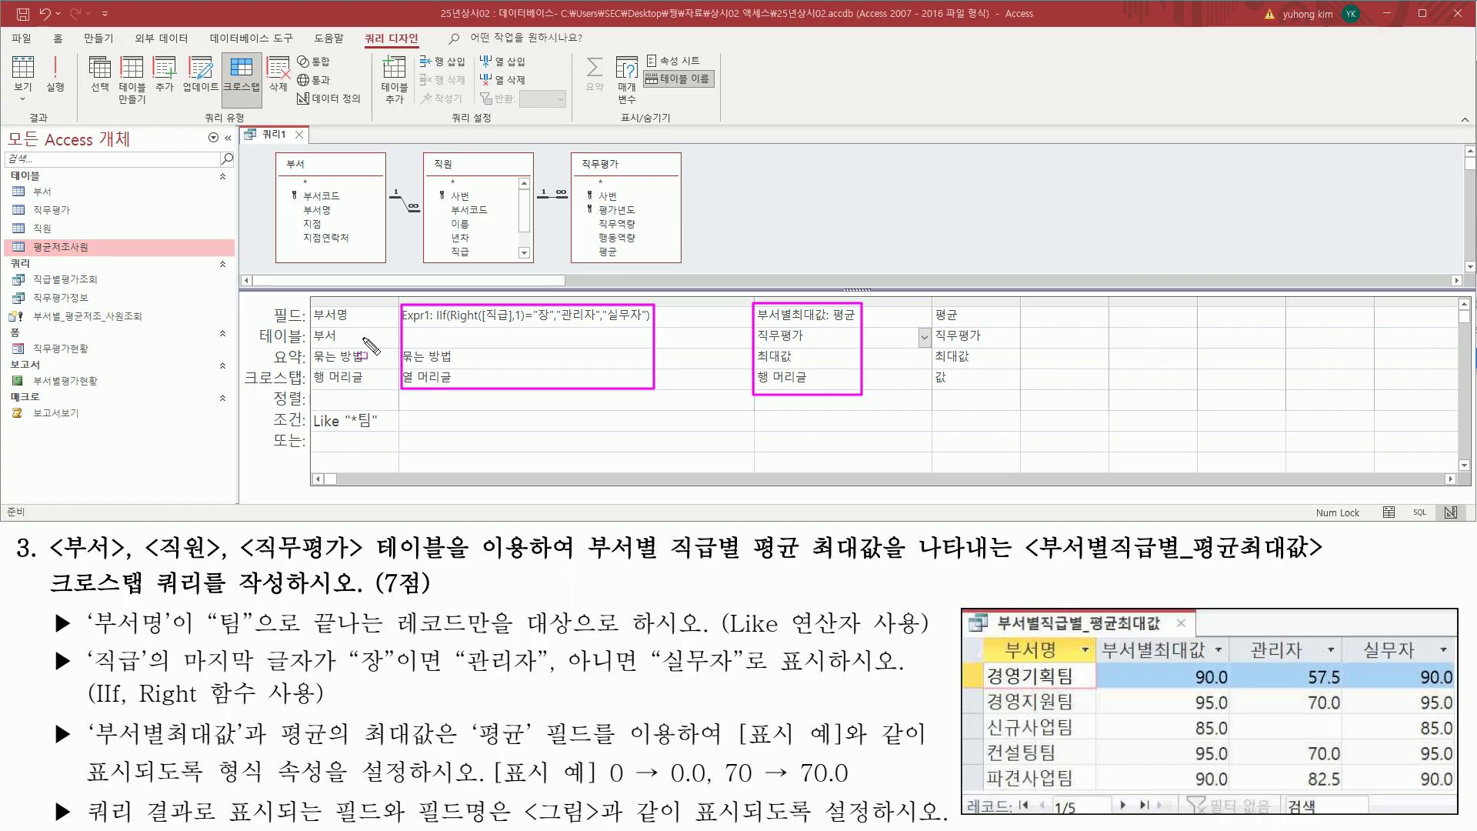
{"action": "mouse_move", "coordinate": [307, 369]}
{"action": "left_mouse_down"}
{"action": "mouse_move", "coordinate": [361, 391]}
{"action": "mouse_move", "coordinate": [461, 391]}
{"action": "left_mouse_up"}
{"action": "left_click_drag", "start_coordinate": [753, 368], "coordinate": [830, 386]}
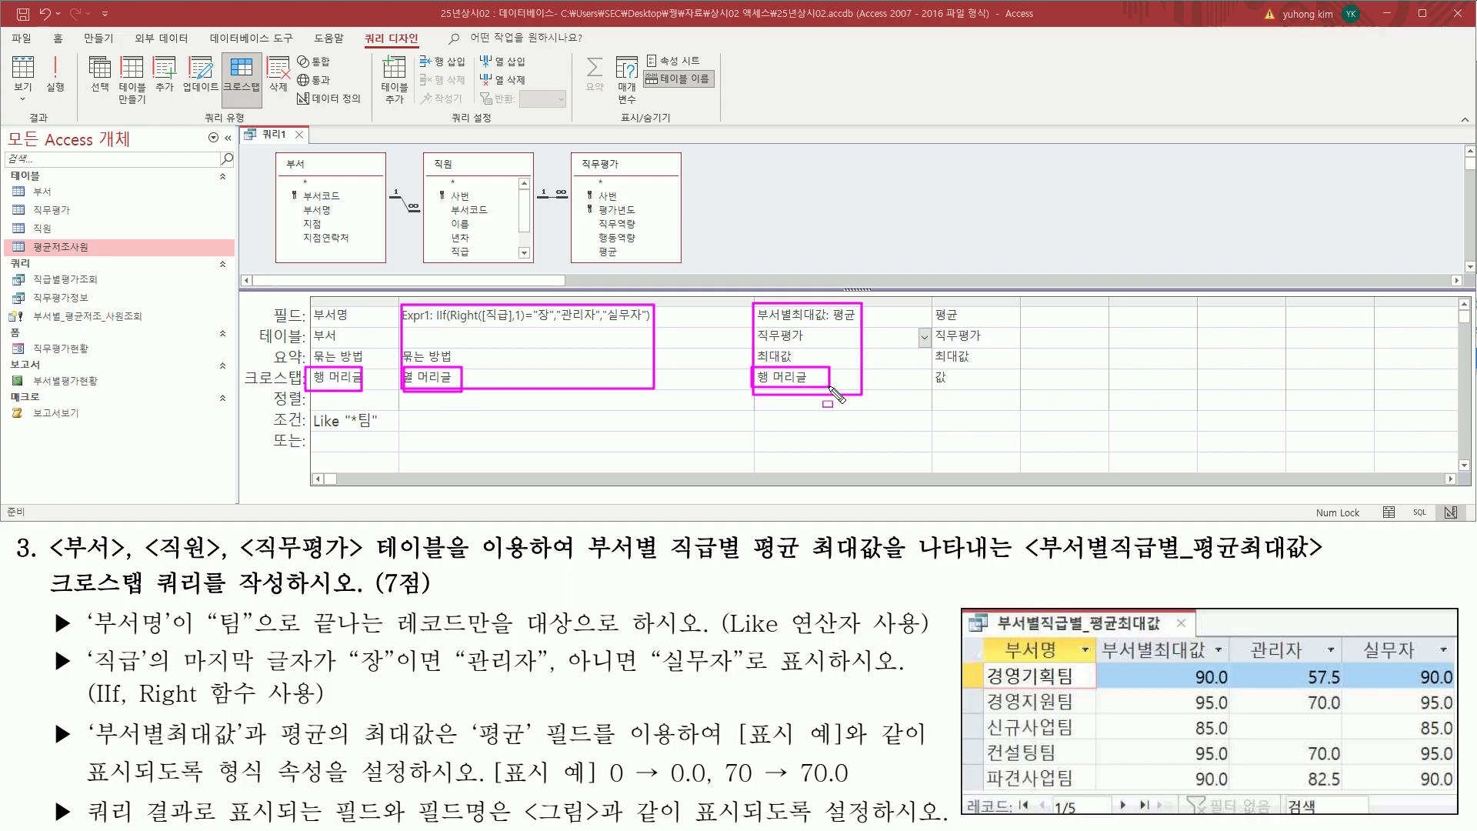
{"action": "left_click_drag", "start_coordinate": [927, 370], "coordinate": [971, 390]}
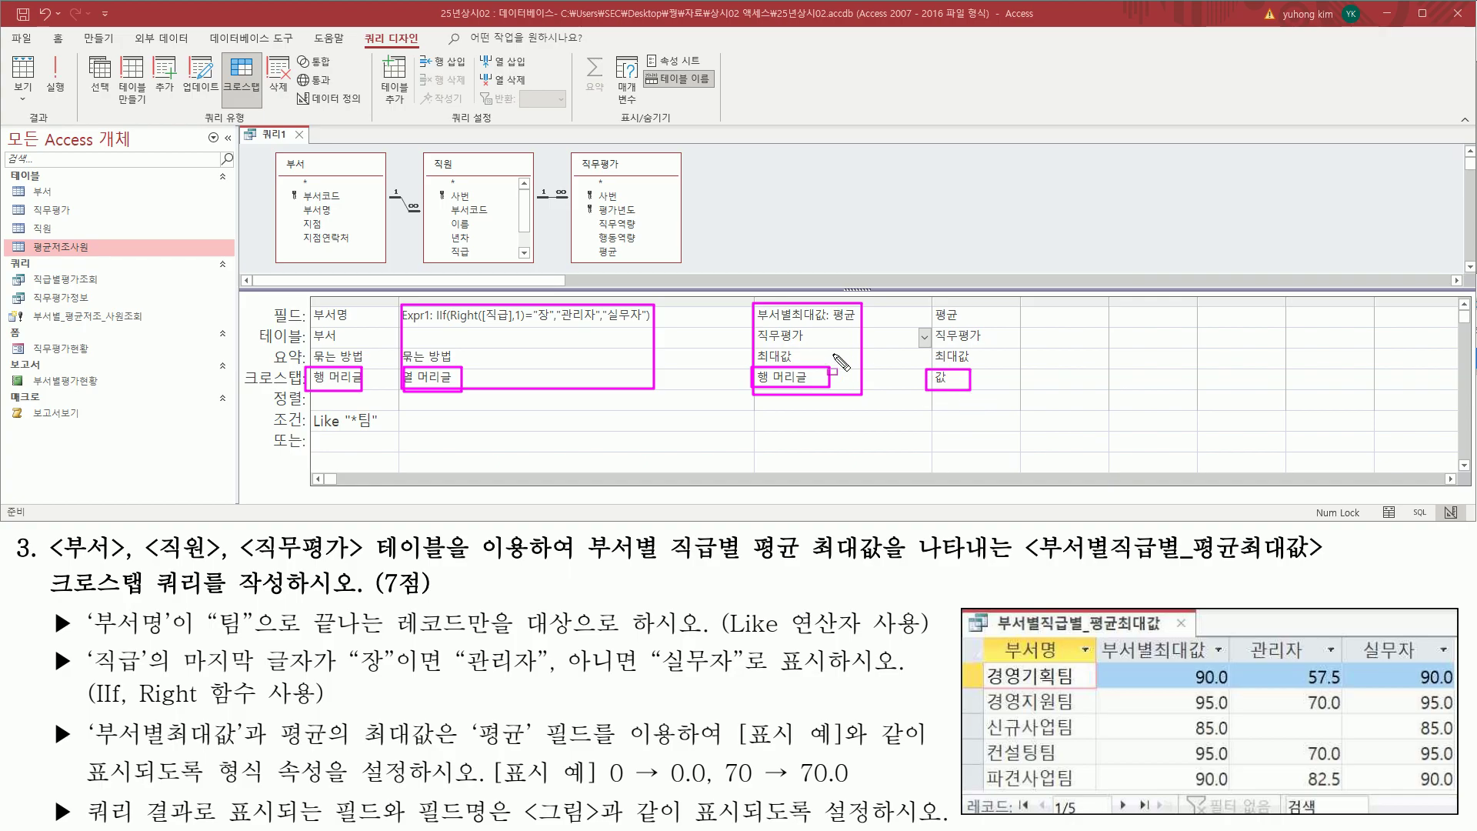
{"action": "key", "text": "Escape"}
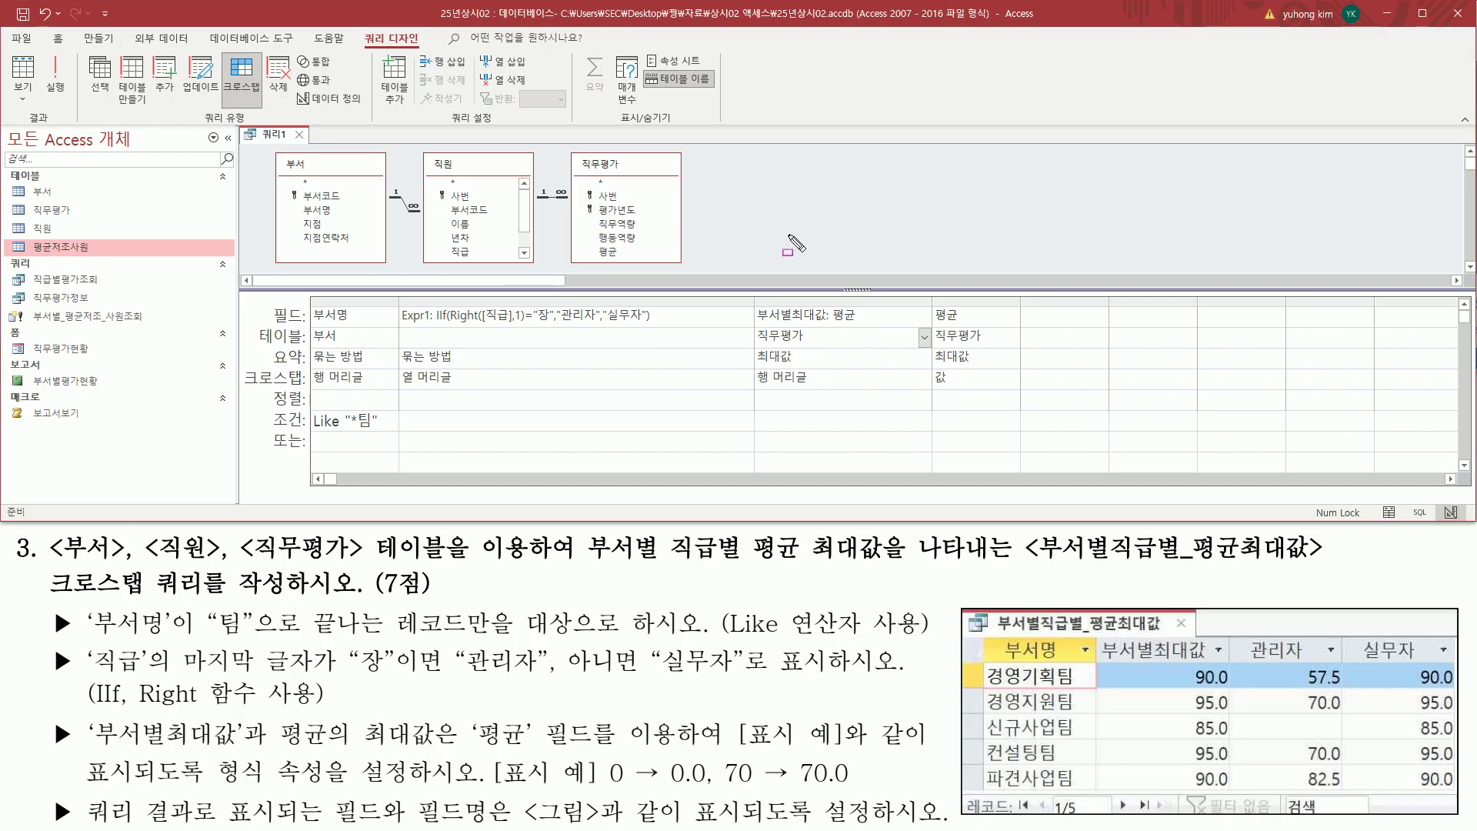
- Check the two row-heading columns, 부서명 and 부서별최대값, against the layout of the reference figure
{"action": "left_click_drag", "start_coordinate": [305, 298], "coordinate": [402, 438]}
{"action": "mouse_move", "coordinate": [756, 301]}
{"action": "left_mouse_down"}
{"action": "mouse_move", "coordinate": [796, 396]}
{"action": "mouse_move", "coordinate": [899, 410]}
{"action": "left_mouse_up"}
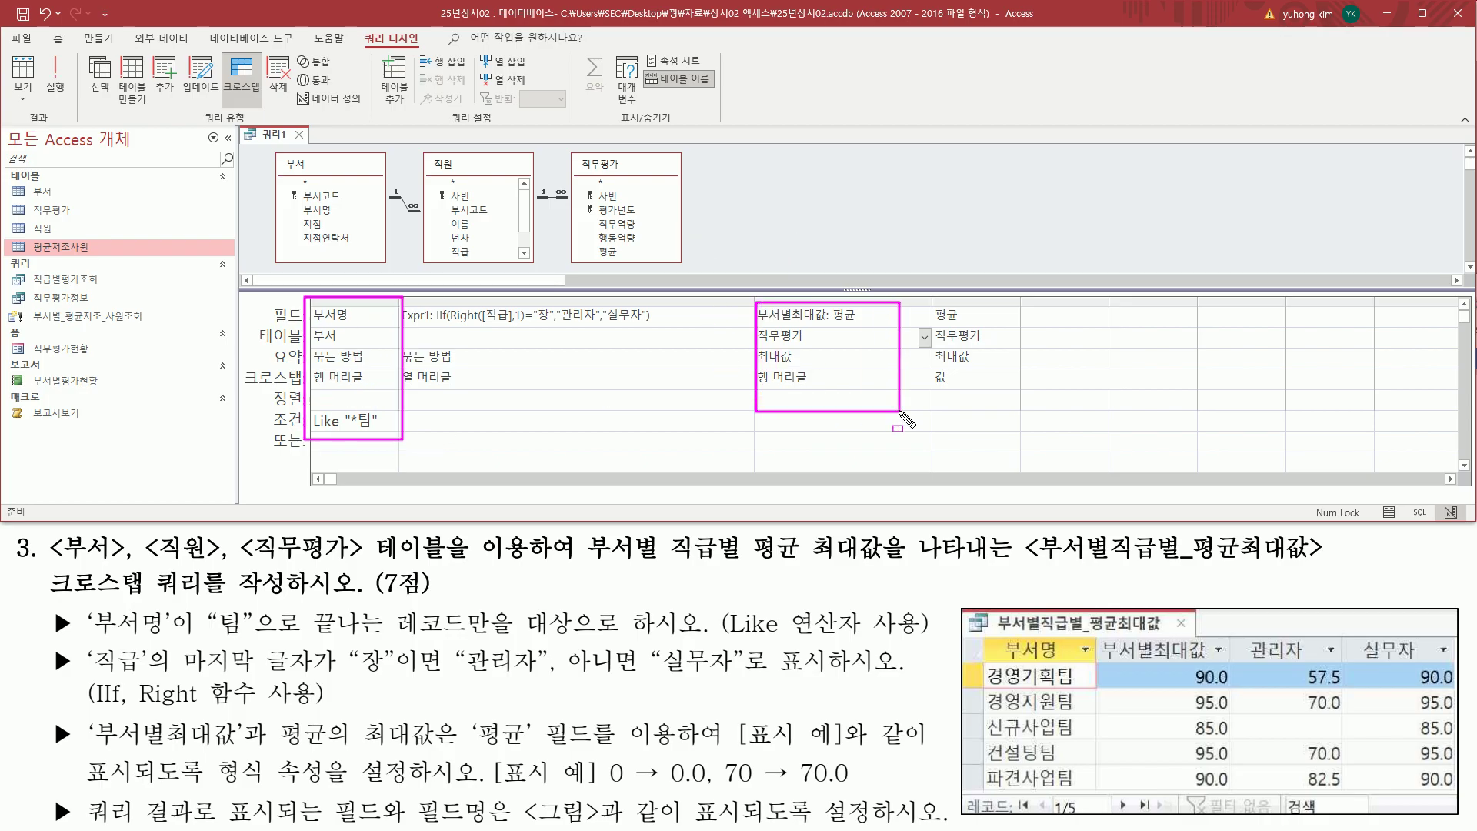
{"action": "left_click_drag", "start_coordinate": [760, 387], "coordinate": [806, 387]}
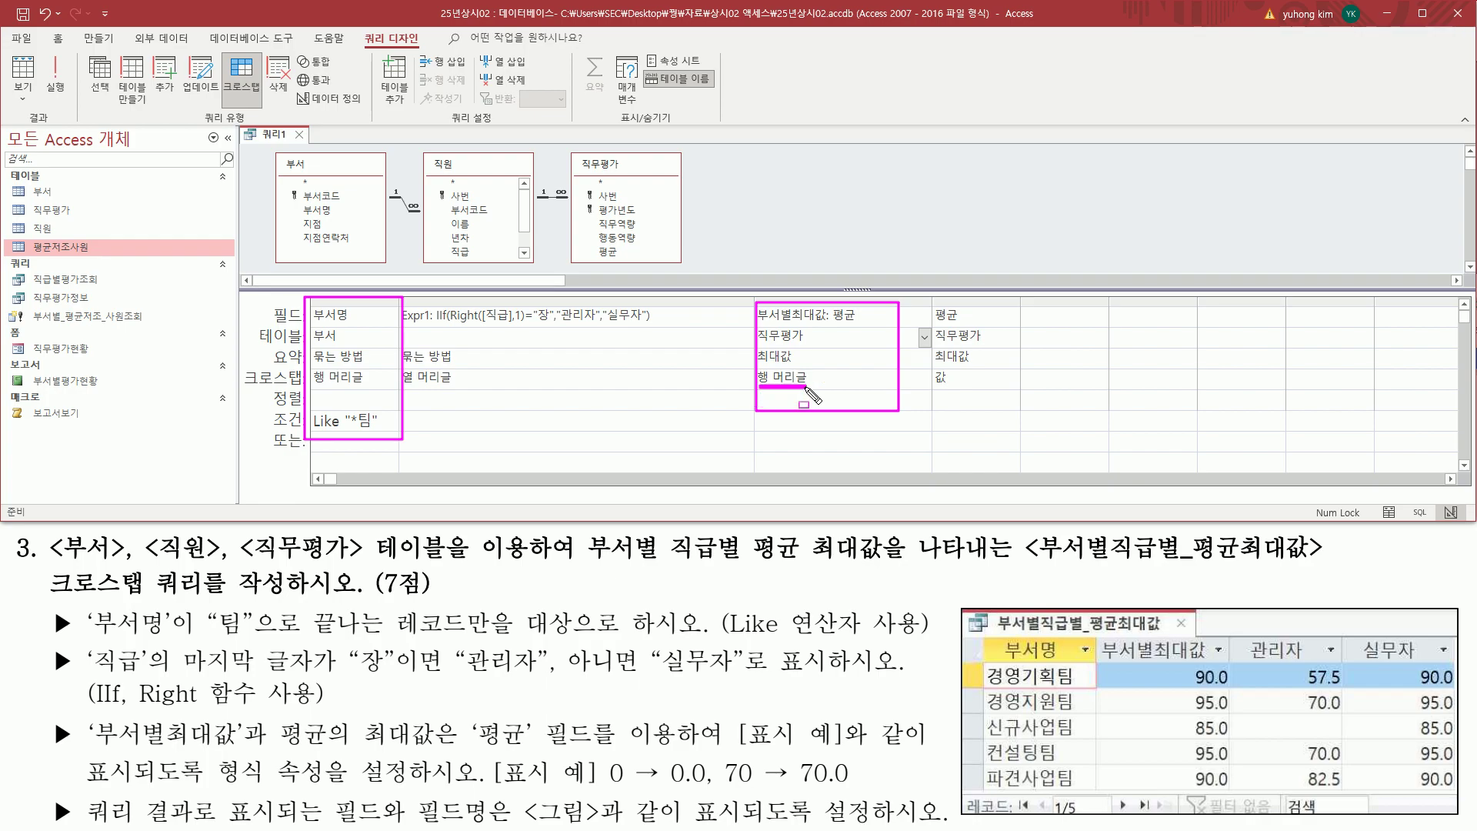
{"action": "left_click", "coordinate": [314, 387]}
{"action": "left_click_drag", "start_coordinate": [314, 388], "coordinate": [373, 388]}
{"action": "left_click_drag", "start_coordinate": [998, 637], "coordinate": [1084, 792]}
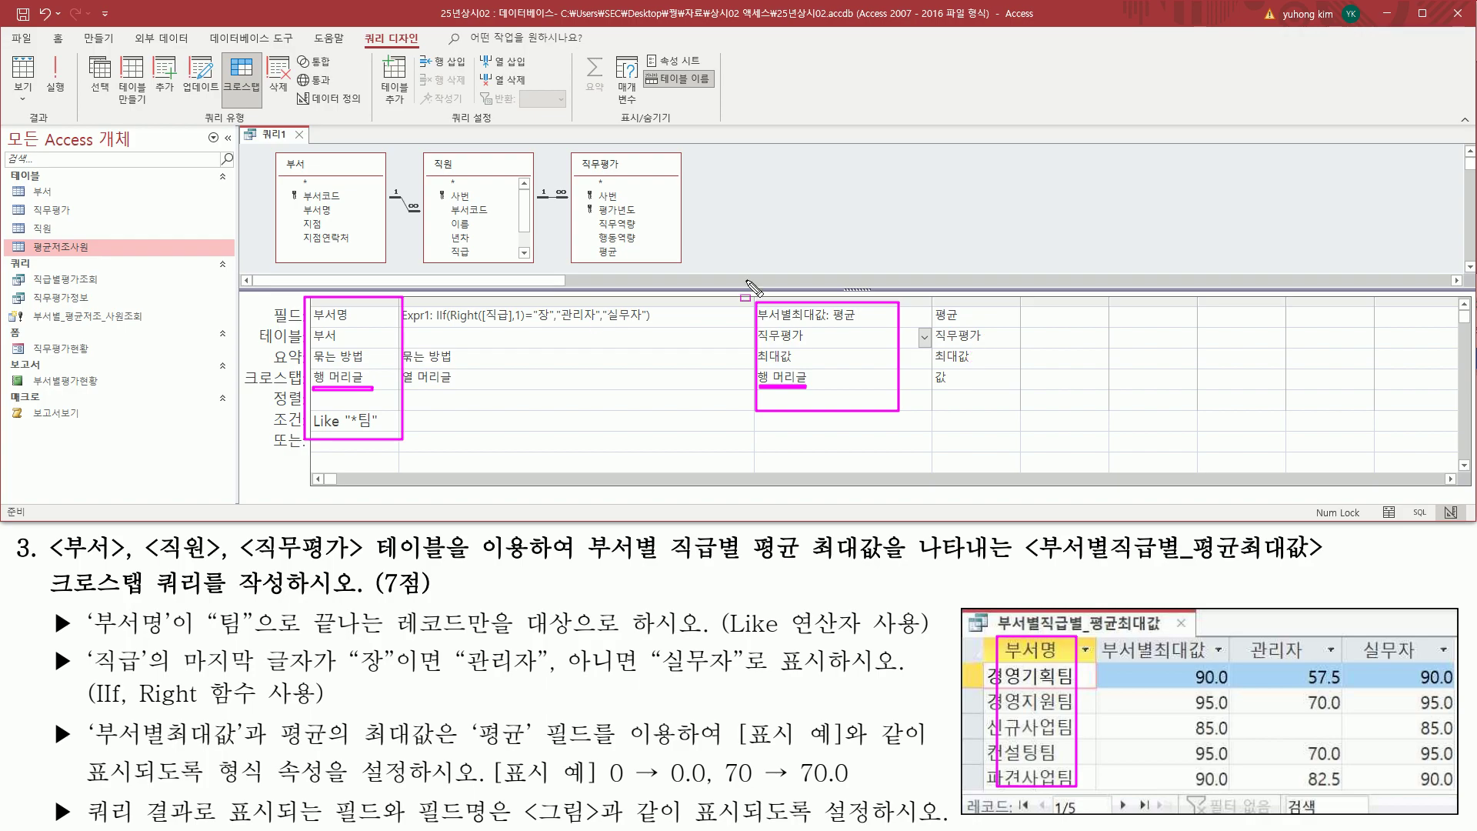
{"action": "key", "text": "Escape"}
{"action": "left_click", "coordinate": [767, 194]}
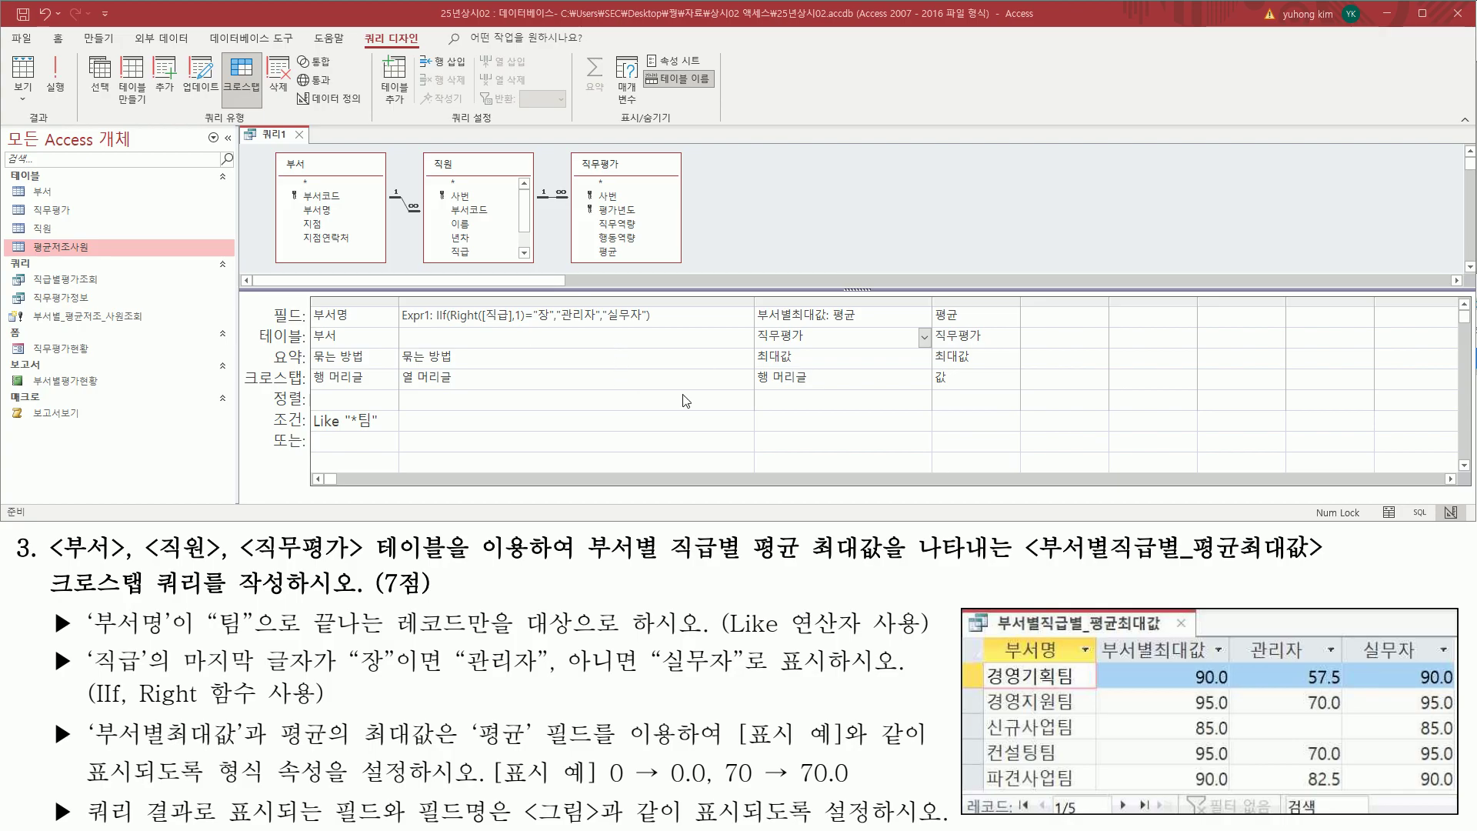
{"action": "mouse_move", "coordinate": [985, 638]}
{"action": "left_mouse_down"}
{"action": "mouse_move", "coordinate": [1062, 828]}
{"action": "mouse_move", "coordinate": [1465, 822]}
{"action": "left_mouse_up"}
{"action": "key", "text": "Escape"}
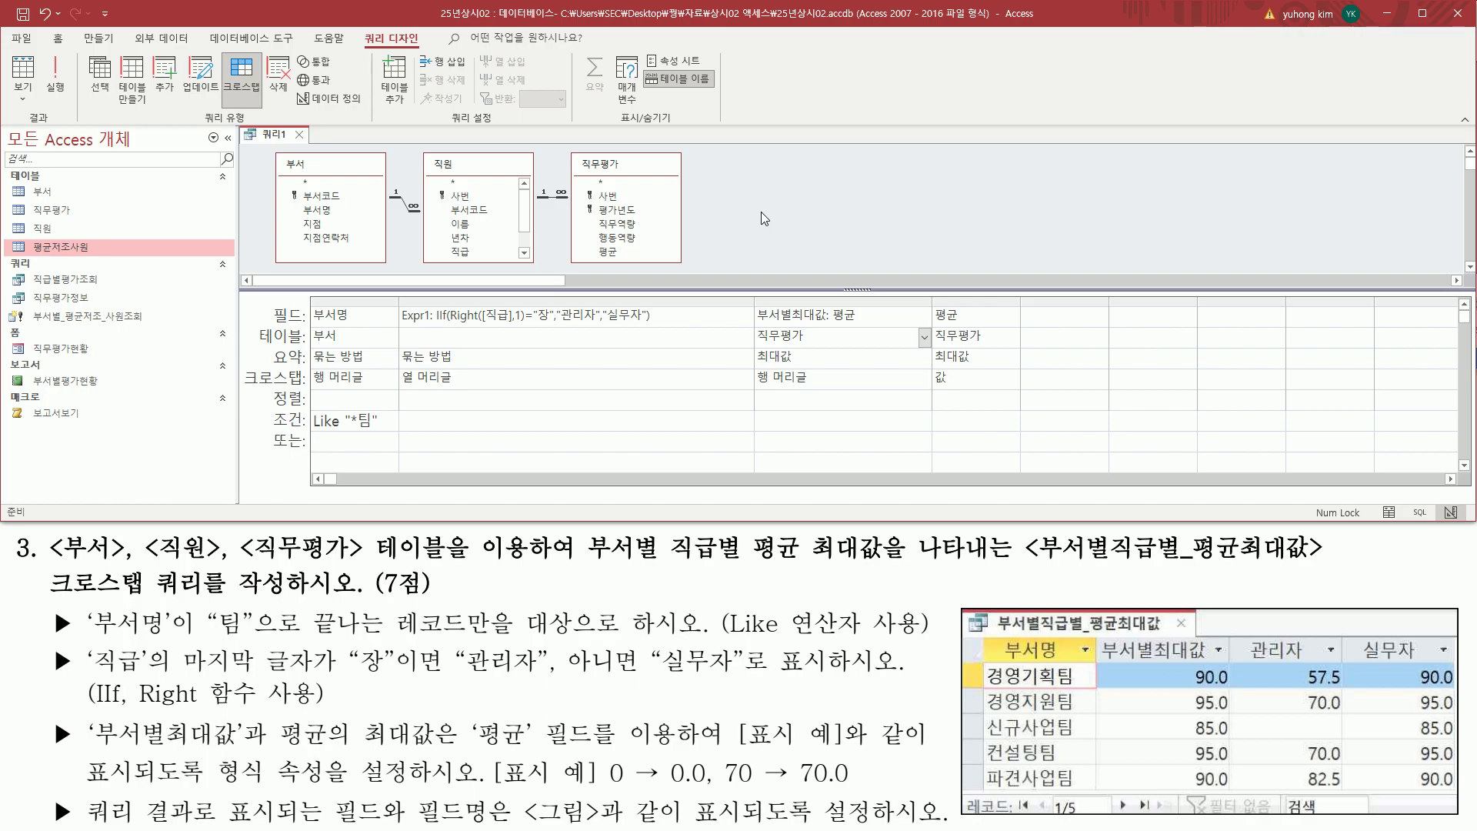
- Close the crosstab query and choose to save its design changes
{"action": "left_click", "coordinate": [301, 136]}
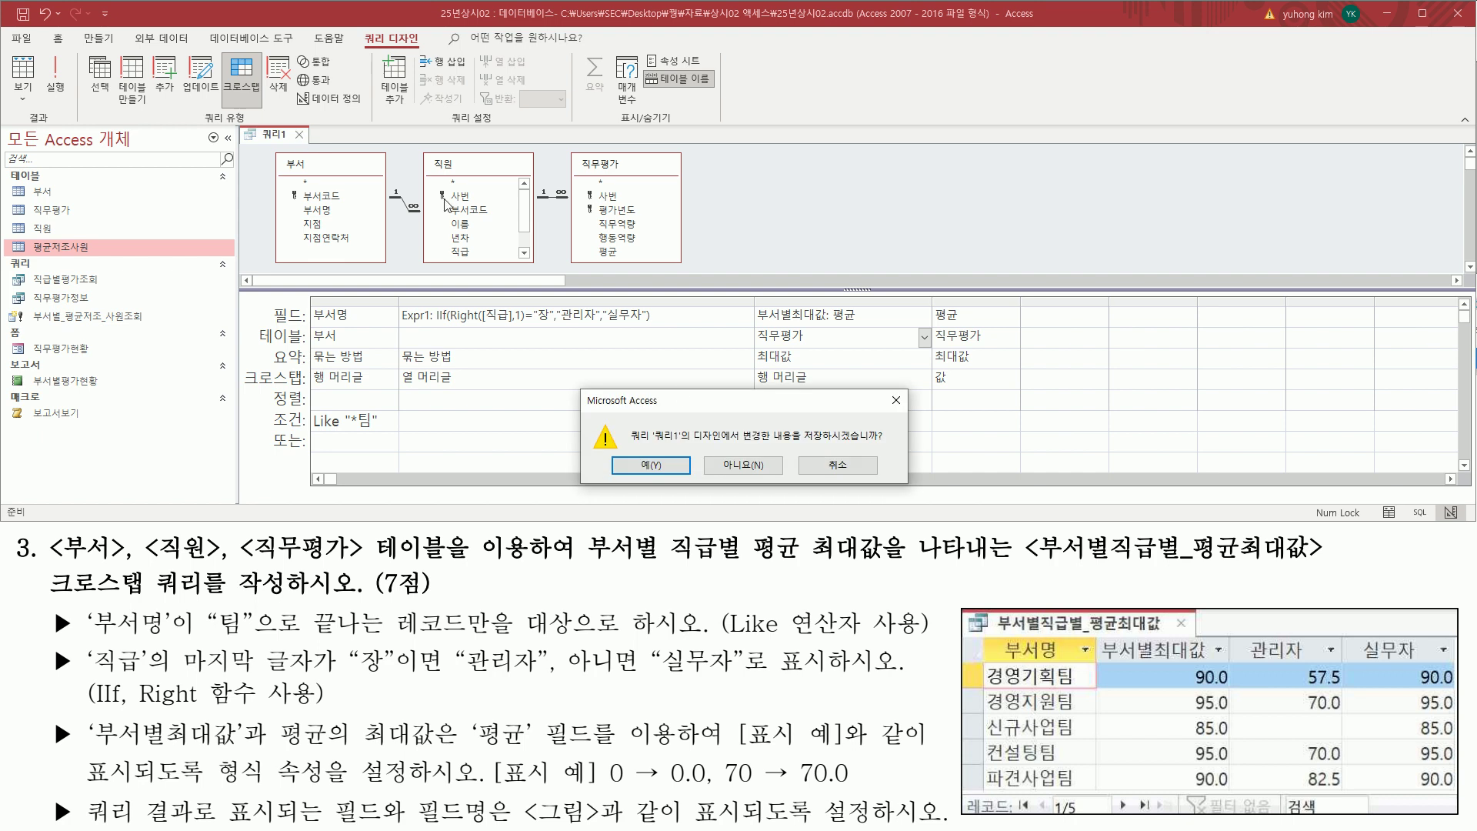
{"action": "left_click_drag", "start_coordinate": [706, 408], "coordinate": [675, 270]}
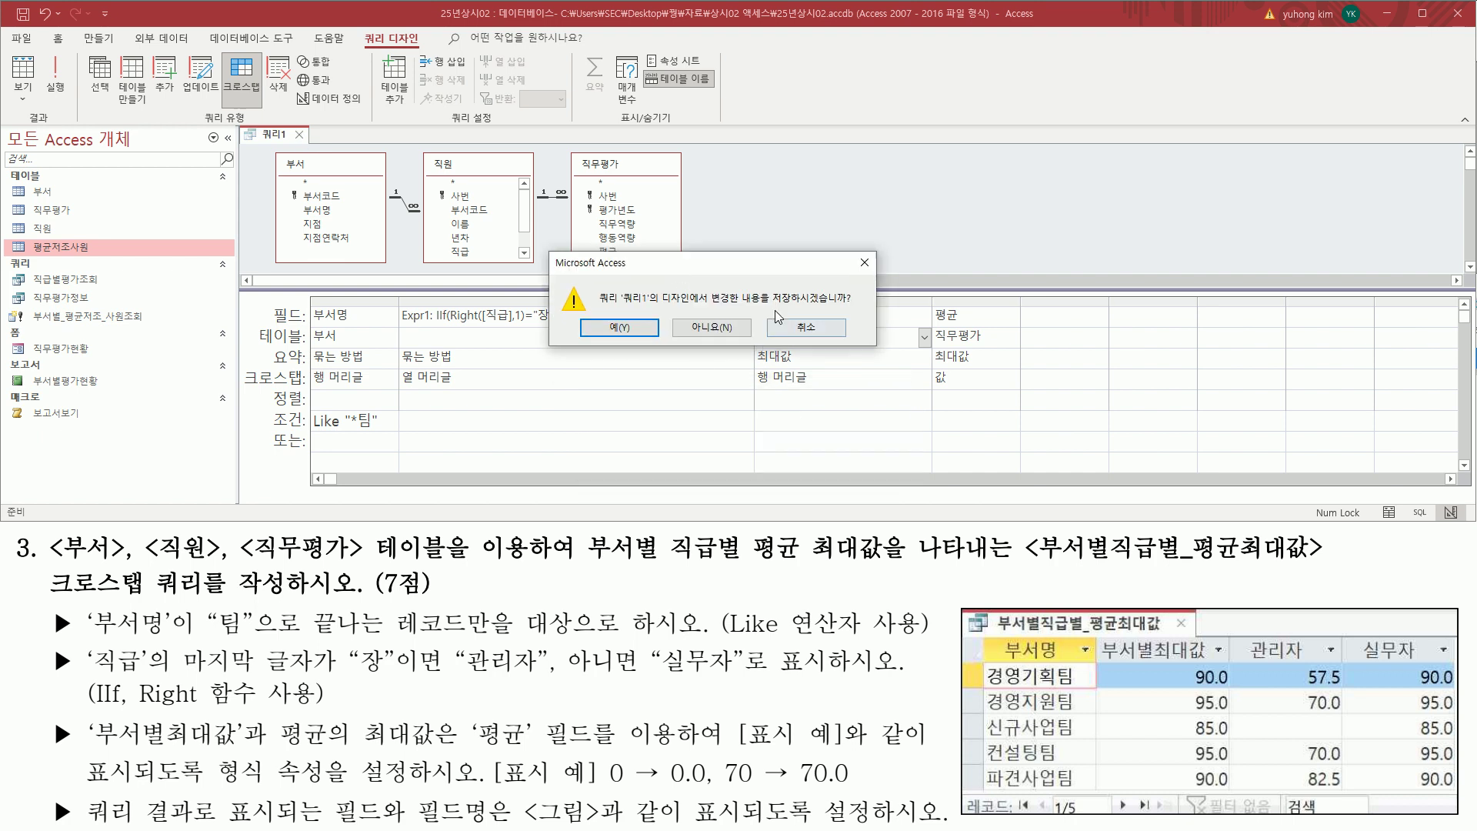
{"action": "left_click", "coordinate": [635, 329]}
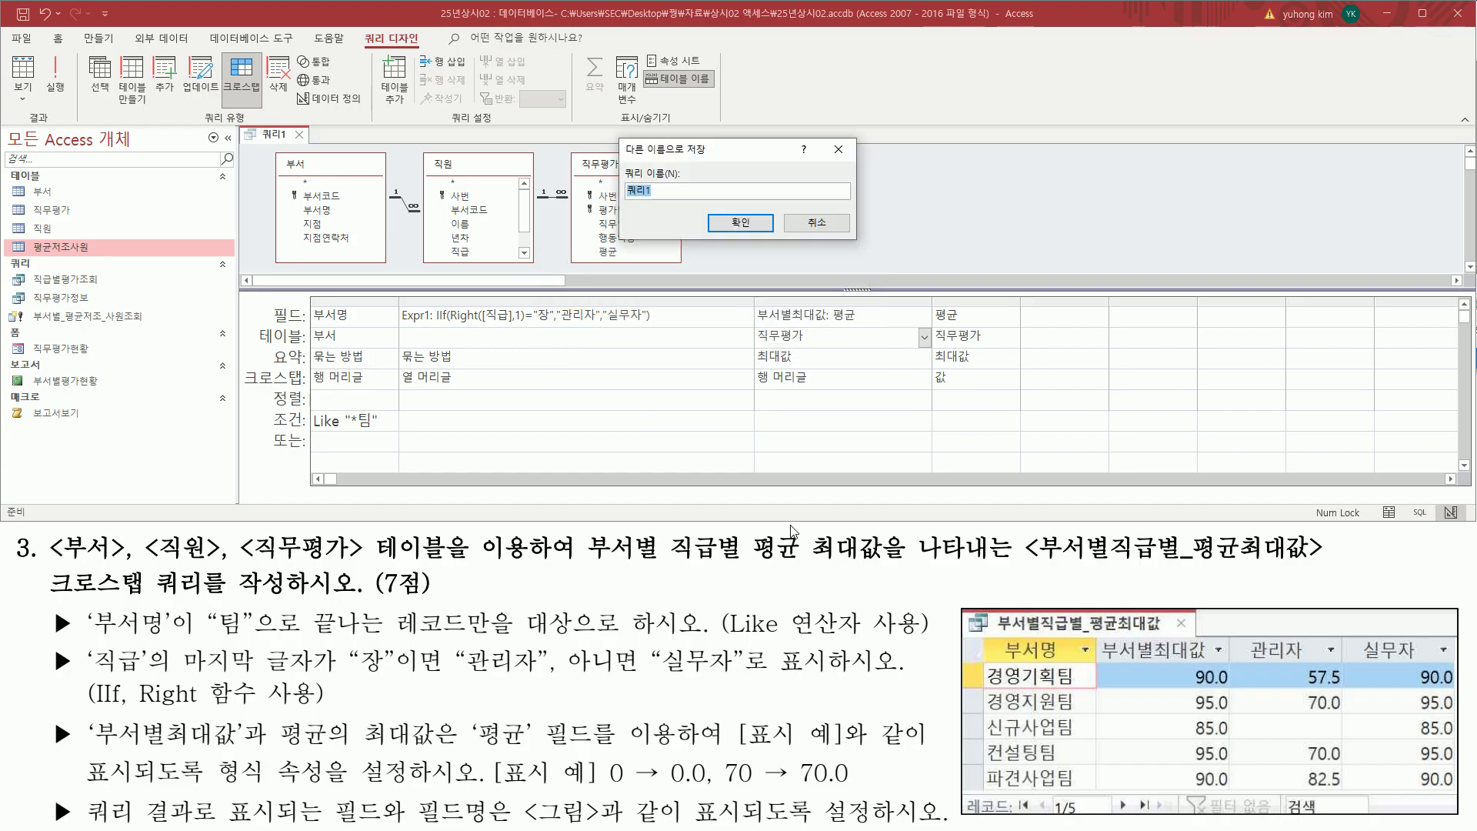
- Name the crosstab query 부서별직급별_평균최대값 as given in the task text and save it
{"action": "left_click_drag", "start_coordinate": [620, 166], "coordinate": [709, 207]}
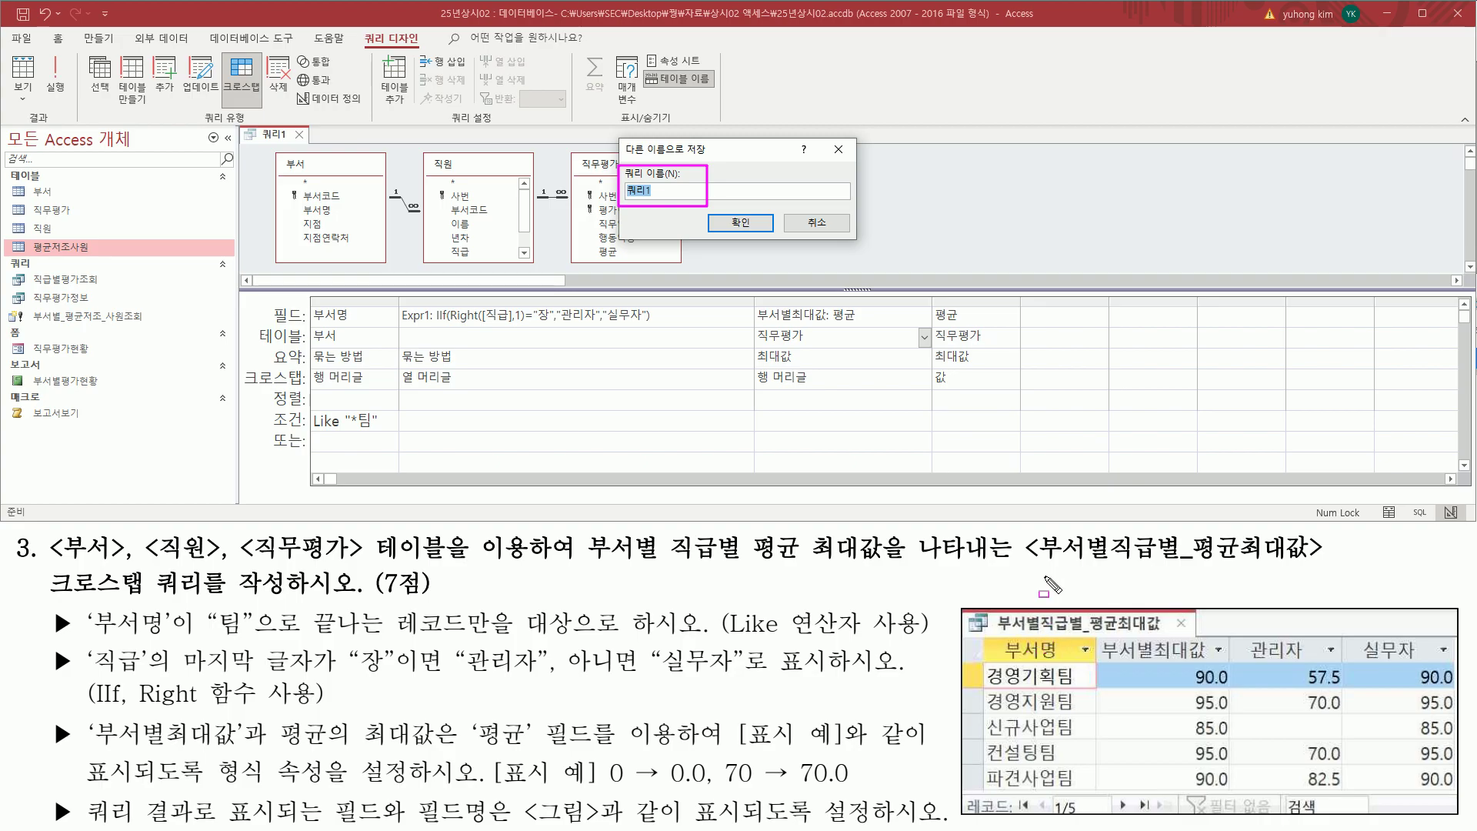
{"action": "left_click_drag", "start_coordinate": [1024, 567], "coordinate": [1316, 566]}
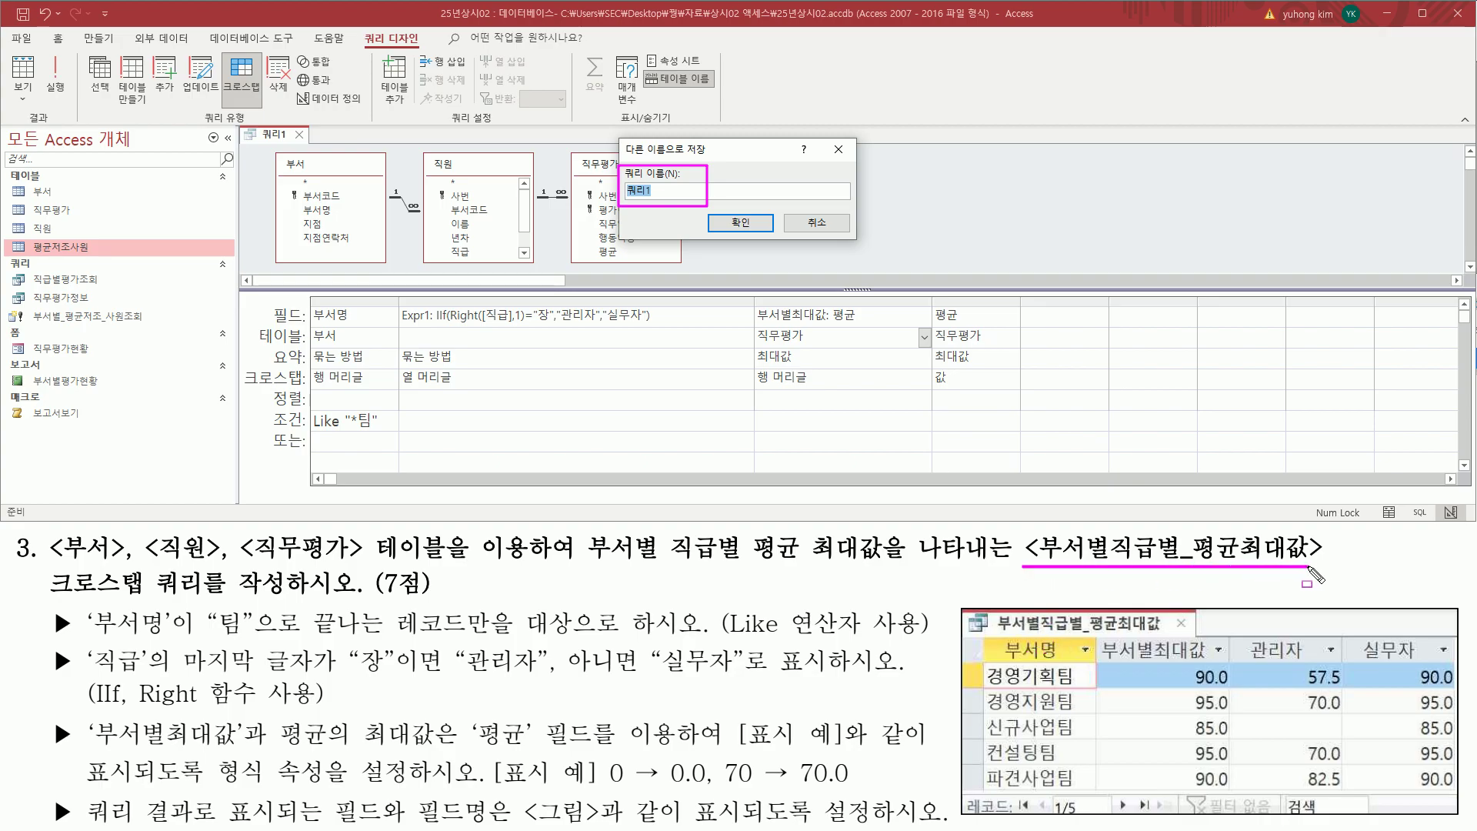
{"action": "left_click_drag", "start_coordinate": [1173, 547], "coordinate": [1197, 567]}
{"action": "key", "text": "Escape"}
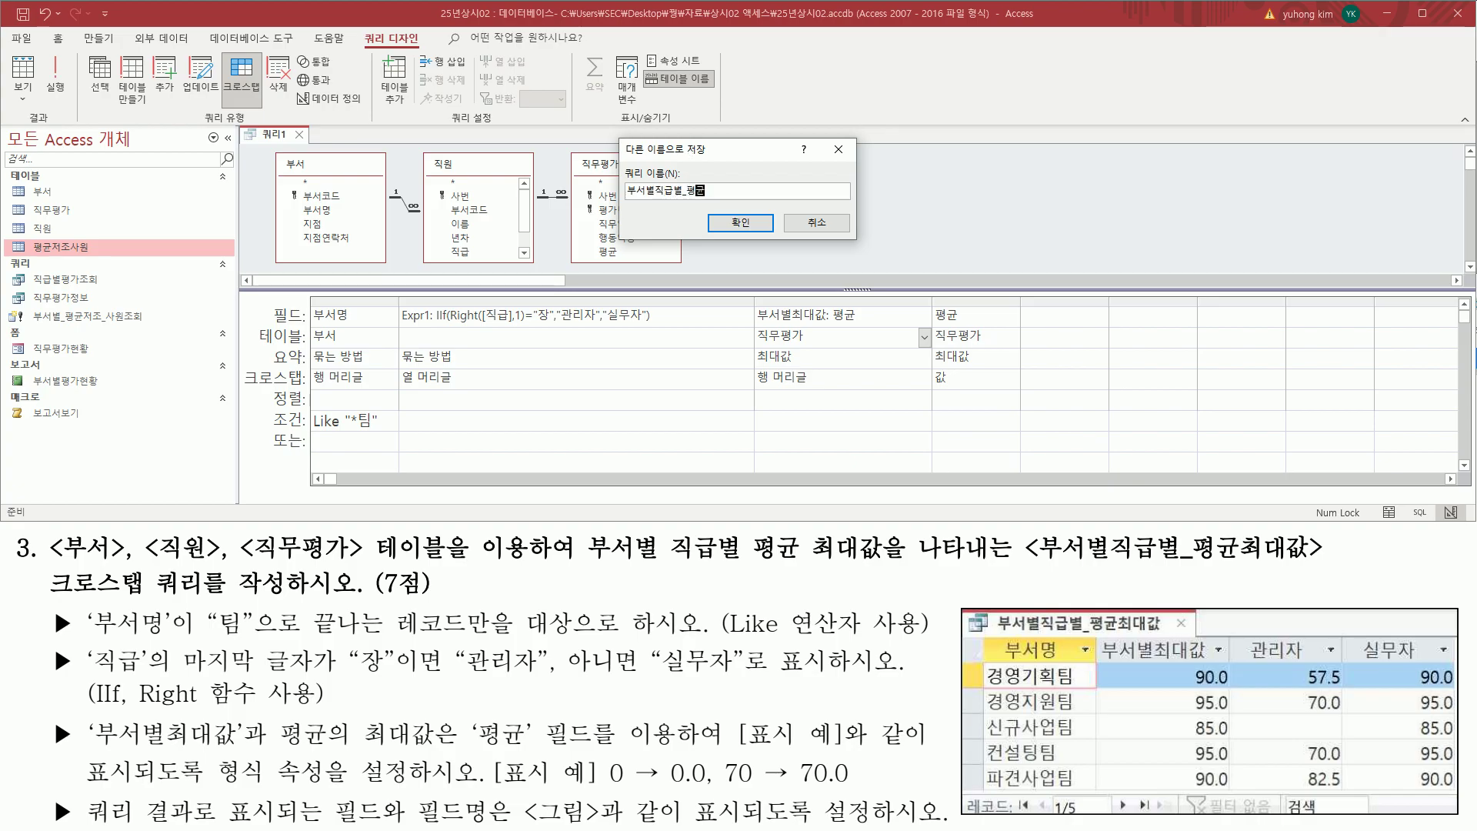
{"action": "type", "text": "최대값"}
{"action": "left_click_drag", "start_coordinate": [625, 200], "coordinate": [734, 200]}
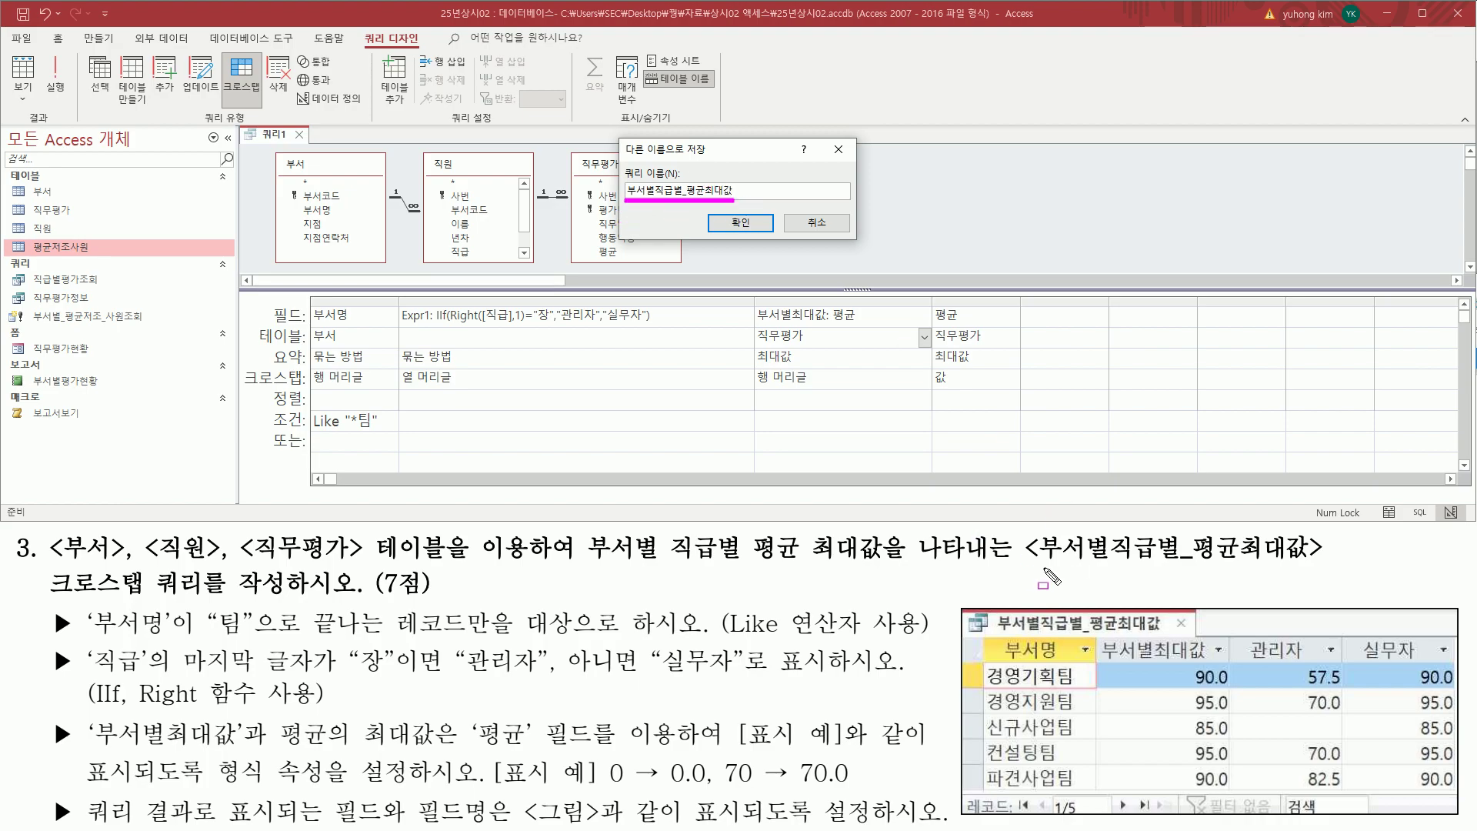
{"action": "left_click_drag", "start_coordinate": [1034, 564], "coordinate": [1316, 564]}
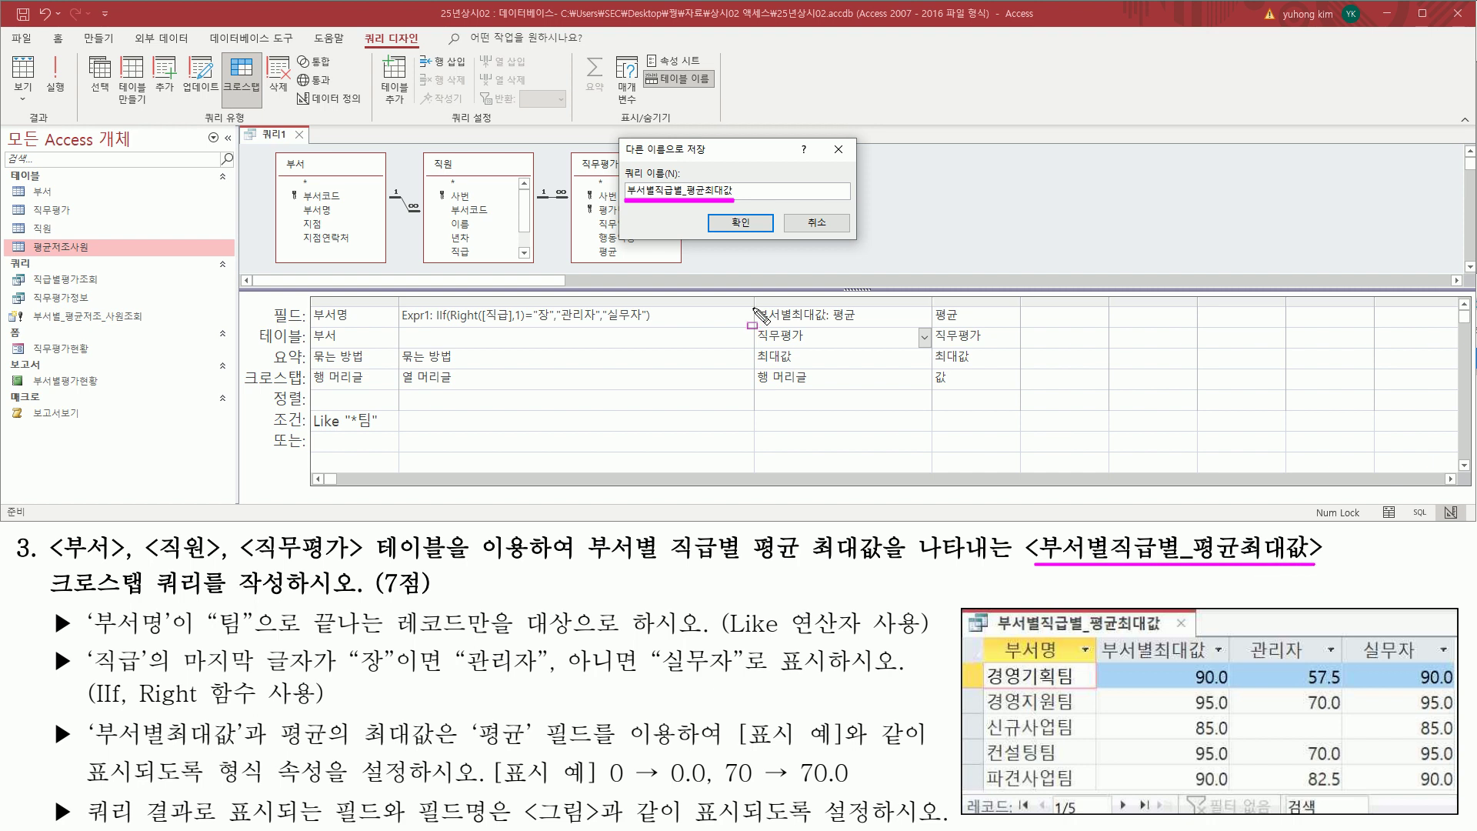
{"action": "left_click_drag", "start_coordinate": [716, 214], "coordinate": [769, 234]}
{"action": "left_click", "coordinate": [741, 222]}
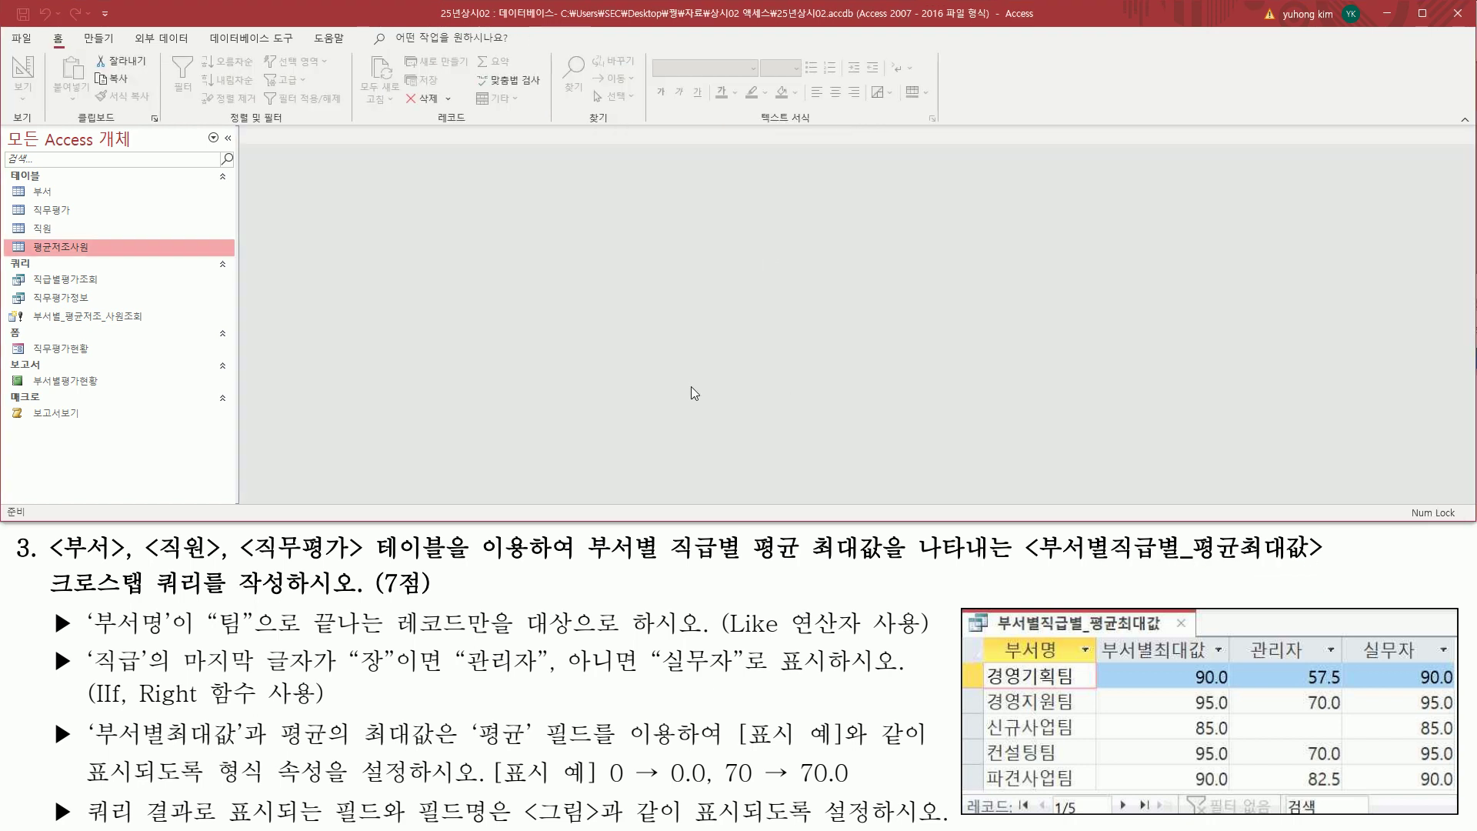
{"action": "mouse_move", "coordinate": [7, 325]}
{"action": "left_mouse_down"}
{"action": "mouse_move", "coordinate": [131, 327]}
{"action": "mouse_move", "coordinate": [151, 311]}
{"action": "left_mouse_up"}
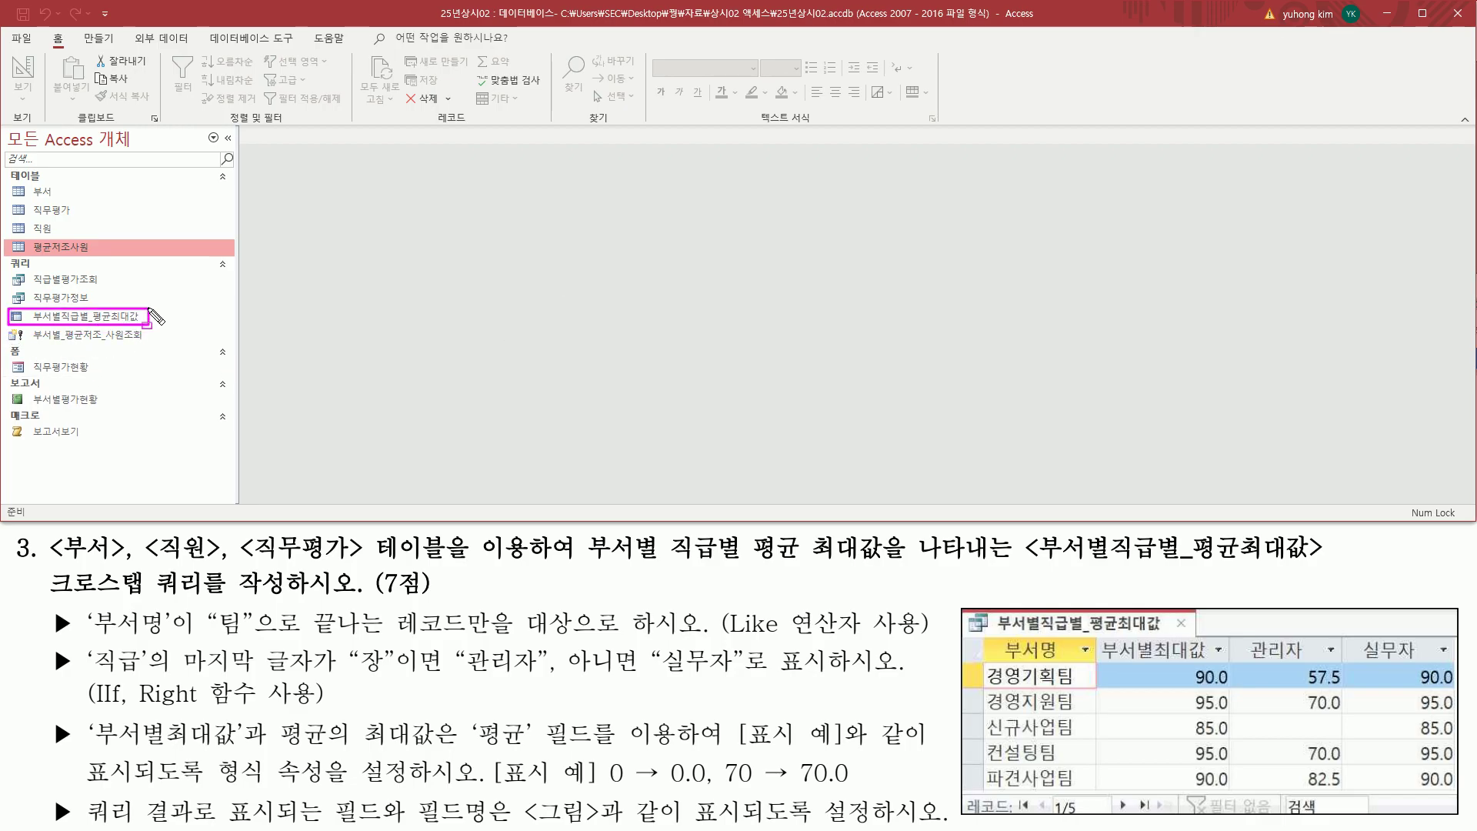
{"action": "key", "text": "Escape"}
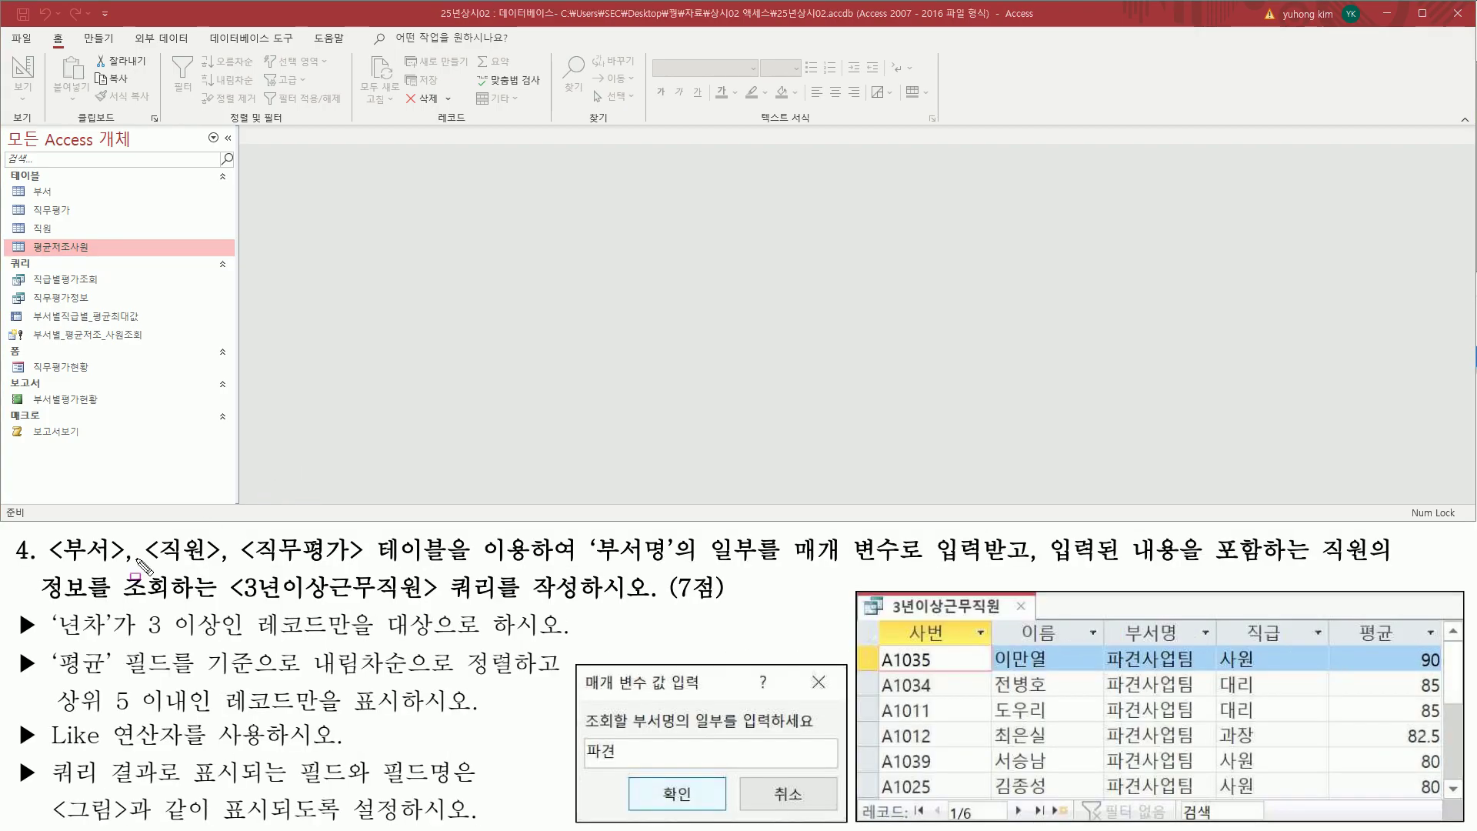
- Read task 4 for the source tables, the 부서명 parameter requirement, the query name 3년이상근무직원 and the expected result layout
{"action": "left_click_drag", "start_coordinate": [55, 567], "coordinate": [355, 570]}
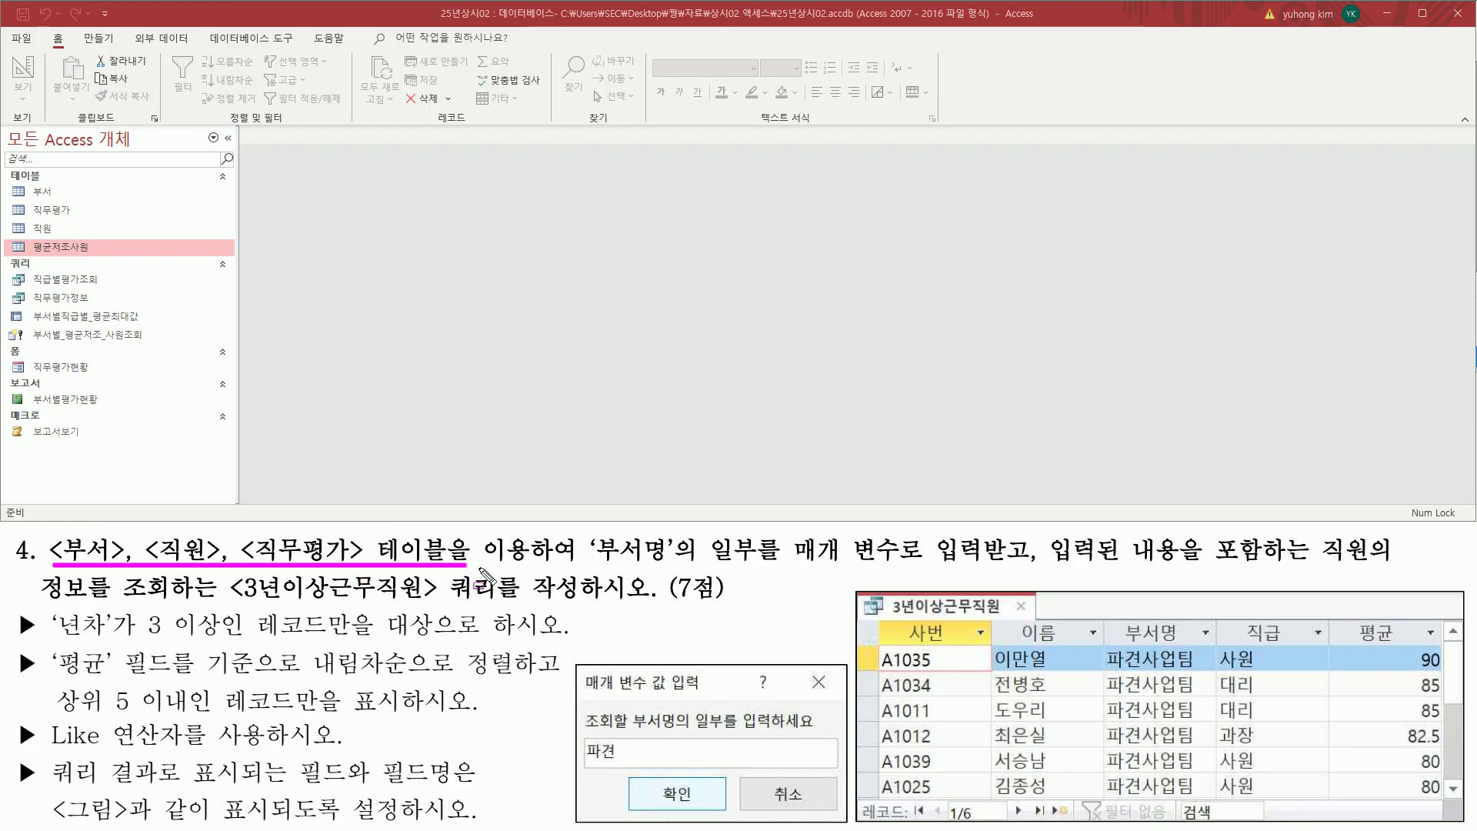
{"action": "mouse_move", "coordinate": [52, 537]}
{"action": "left_mouse_down"}
{"action": "mouse_move", "coordinate": [531, 564]}
{"action": "mouse_move", "coordinate": [1020, 565]}
{"action": "left_mouse_up"}
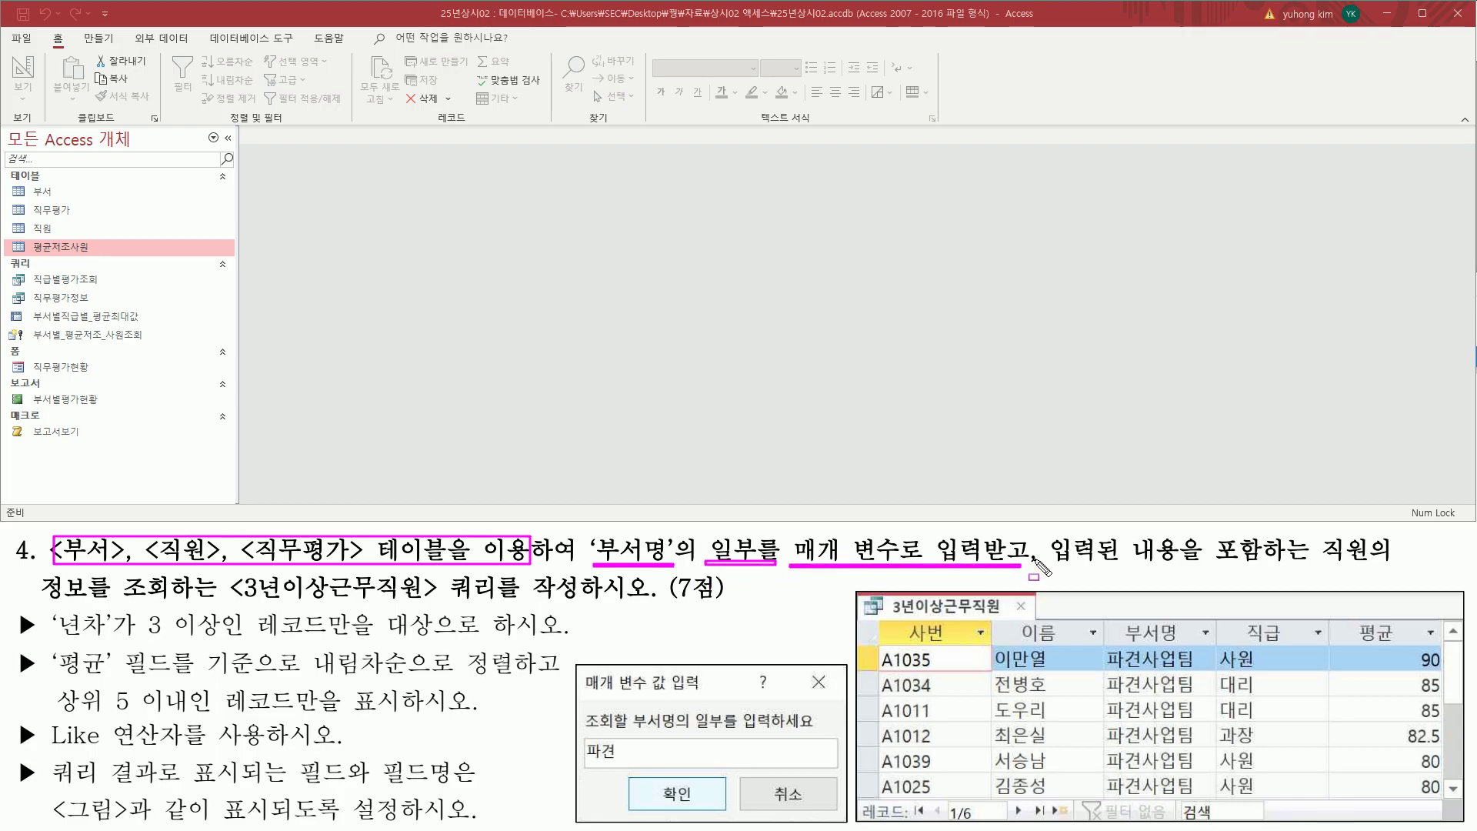
{"action": "left_click_drag", "start_coordinate": [1057, 567], "coordinate": [1313, 565]}
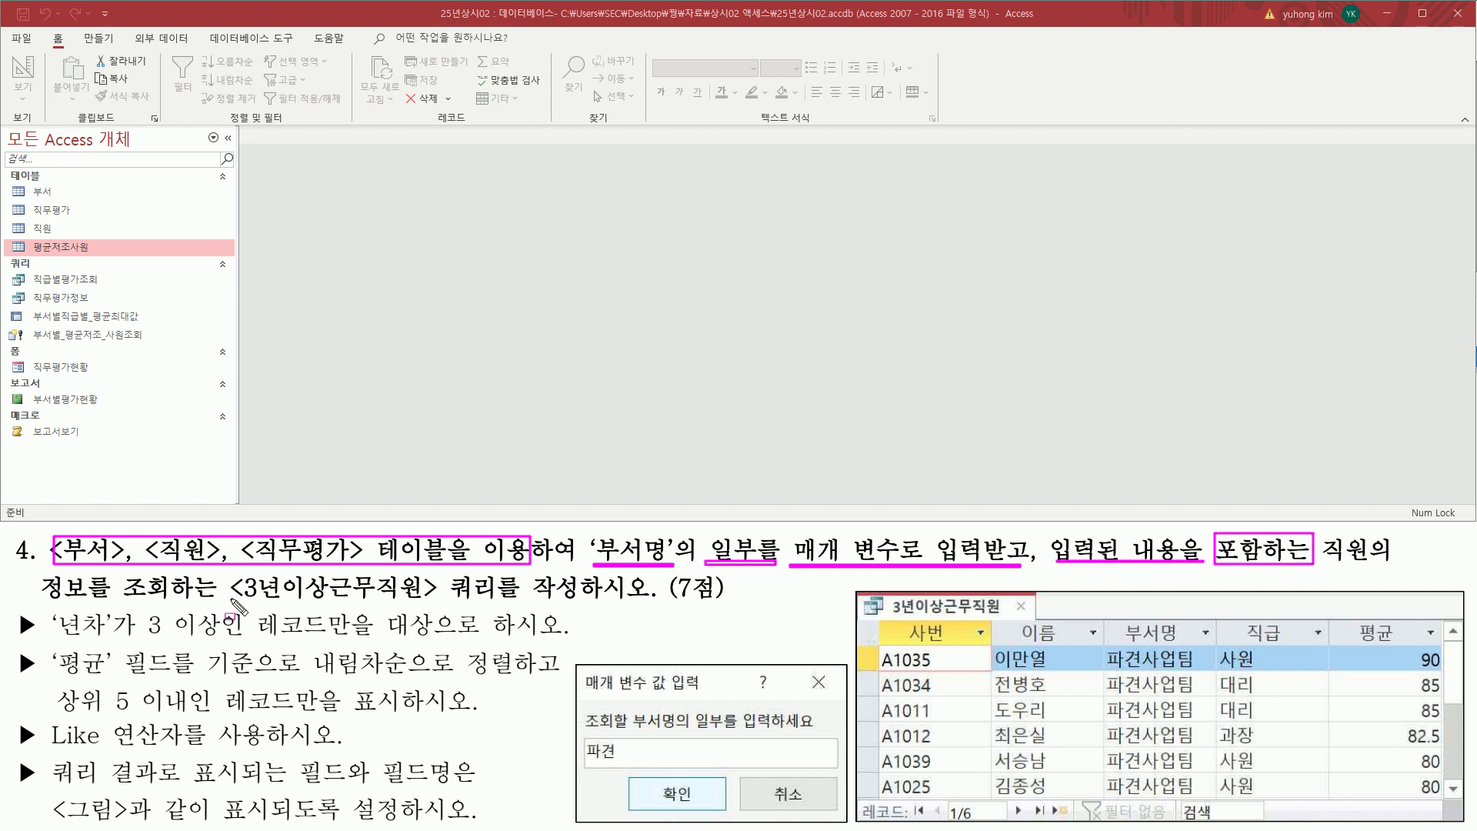
{"action": "left_click_drag", "start_coordinate": [232, 602], "coordinate": [424, 603]}
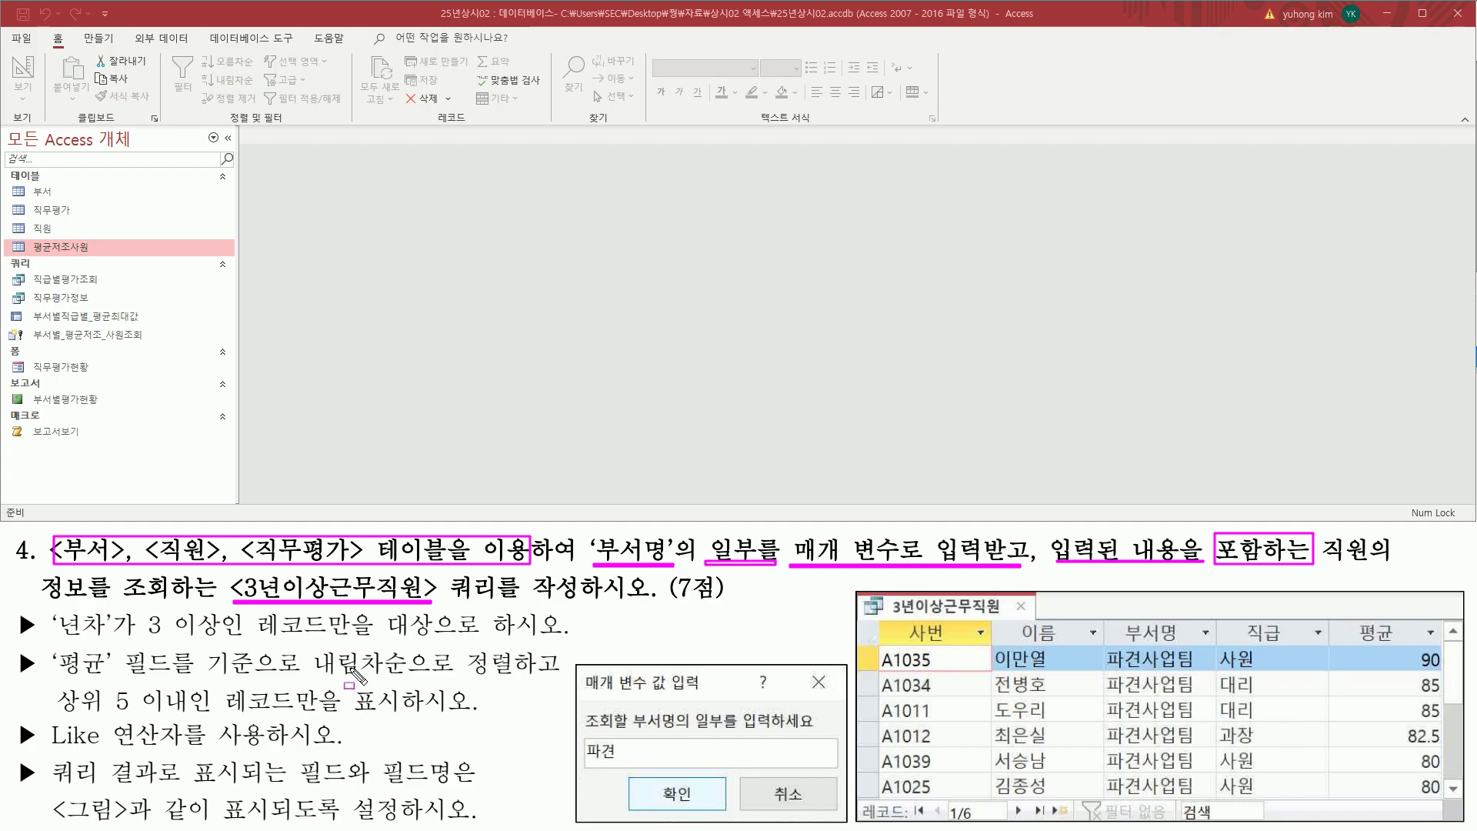
{"action": "mouse_move", "coordinate": [881, 620]}
{"action": "left_mouse_down"}
{"action": "mouse_move", "coordinate": [1189, 766]}
{"action": "mouse_move", "coordinate": [1399, 785]}
{"action": "mouse_move", "coordinate": [1462, 808]}
{"action": "left_mouse_up"}
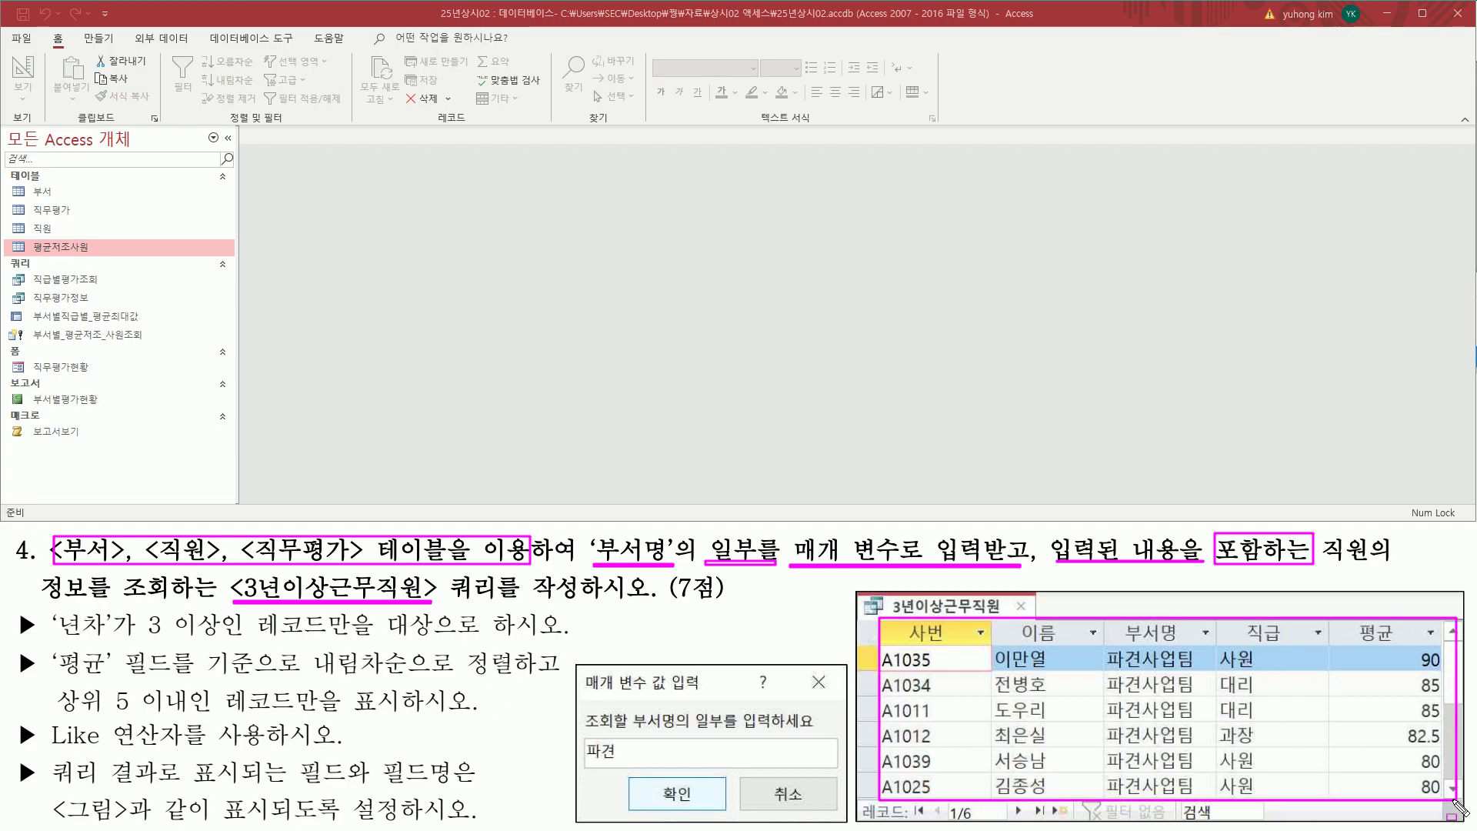
{"action": "key", "text": "Escape"}
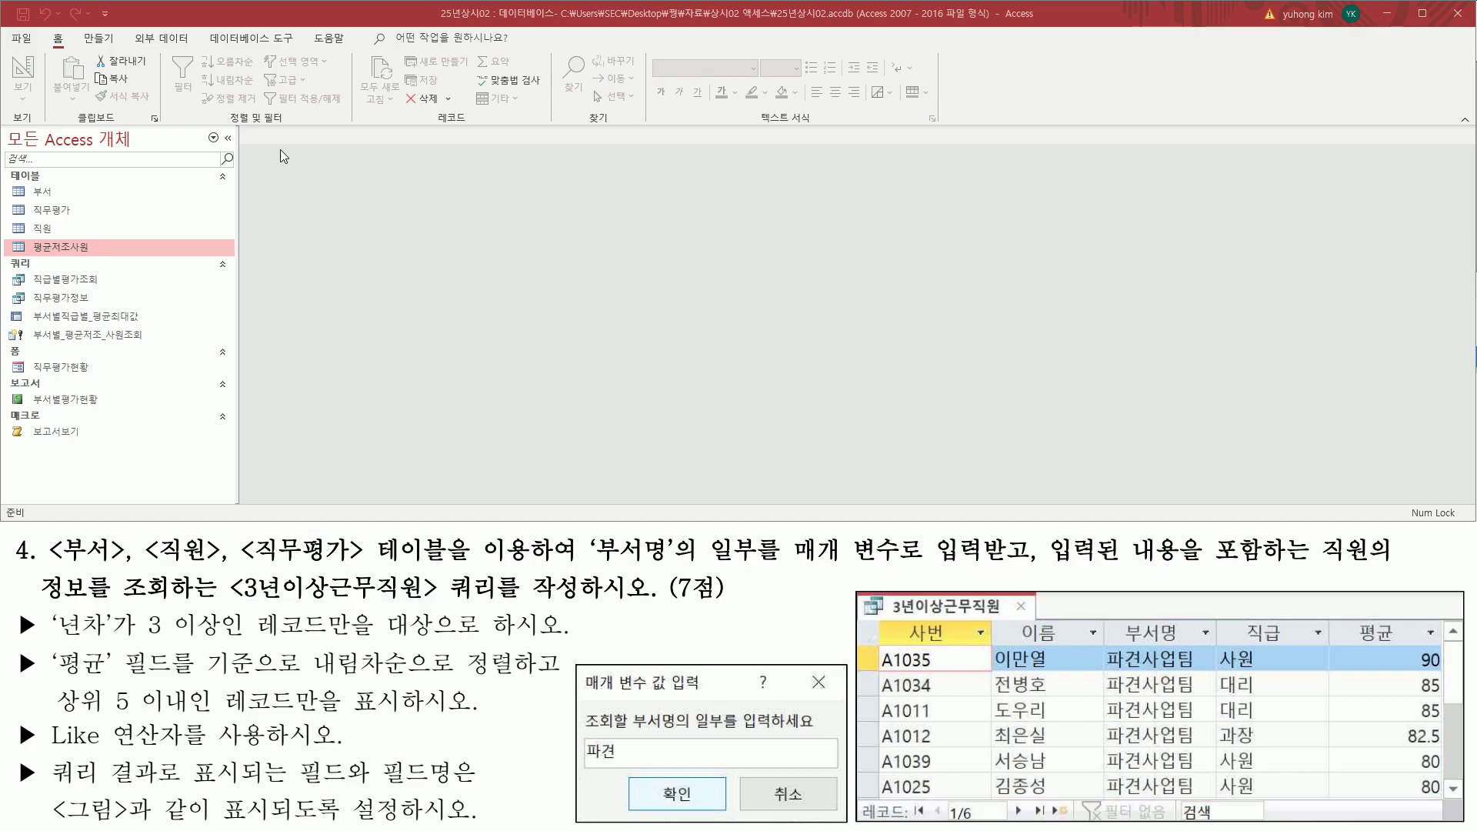
- Create a new blank query in design view
{"action": "left_click", "coordinate": [99, 40]}
{"action": "key", "text": "ctrl+2"}
{"action": "left_click_drag", "start_coordinate": [75, 31], "coordinate": [123, 49]}
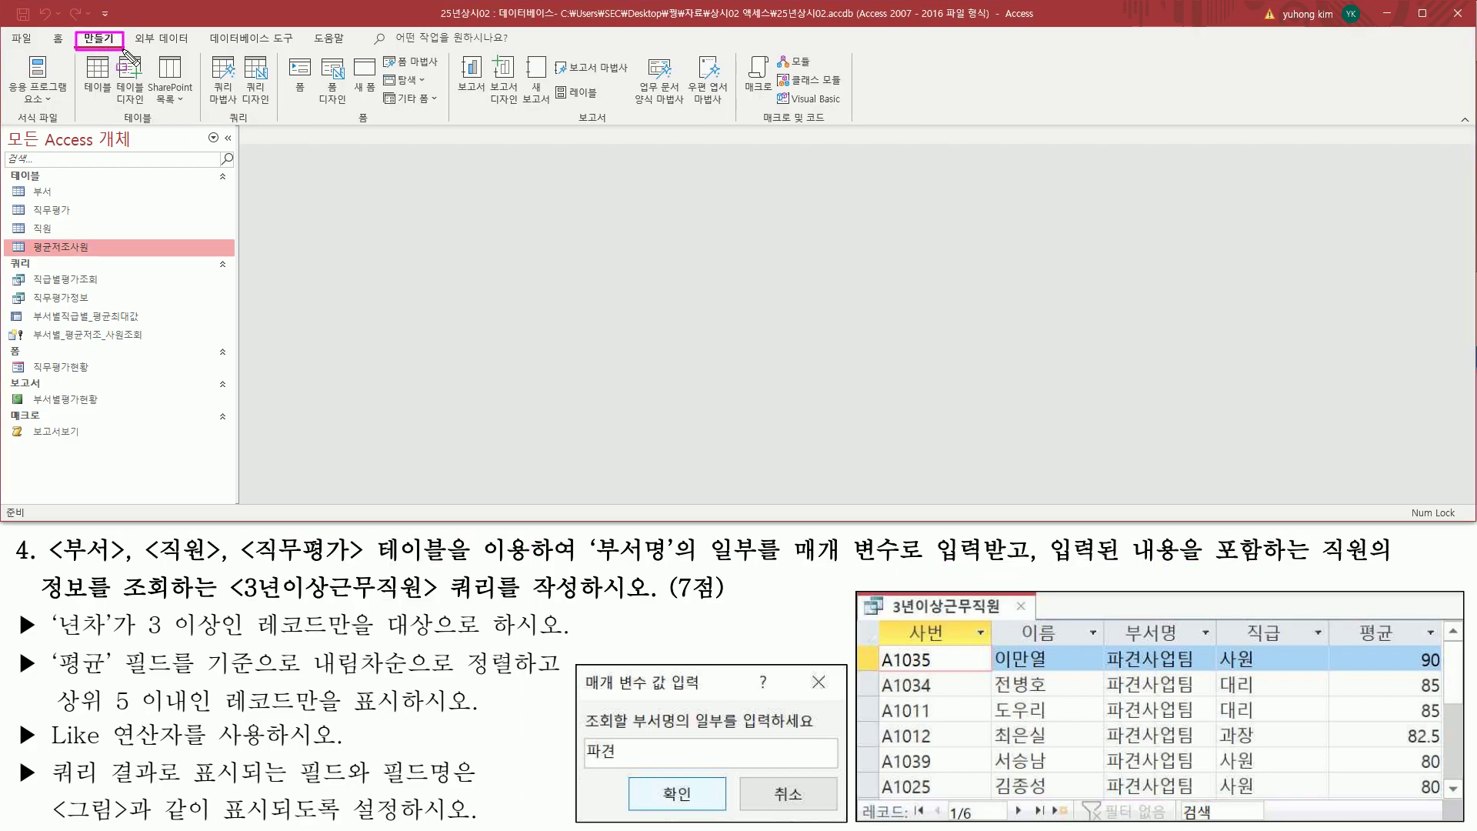
{"action": "left_click_drag", "start_coordinate": [238, 54], "coordinate": [276, 112]}
{"action": "key", "text": "Escape"}
{"action": "left_click", "coordinate": [256, 81]}
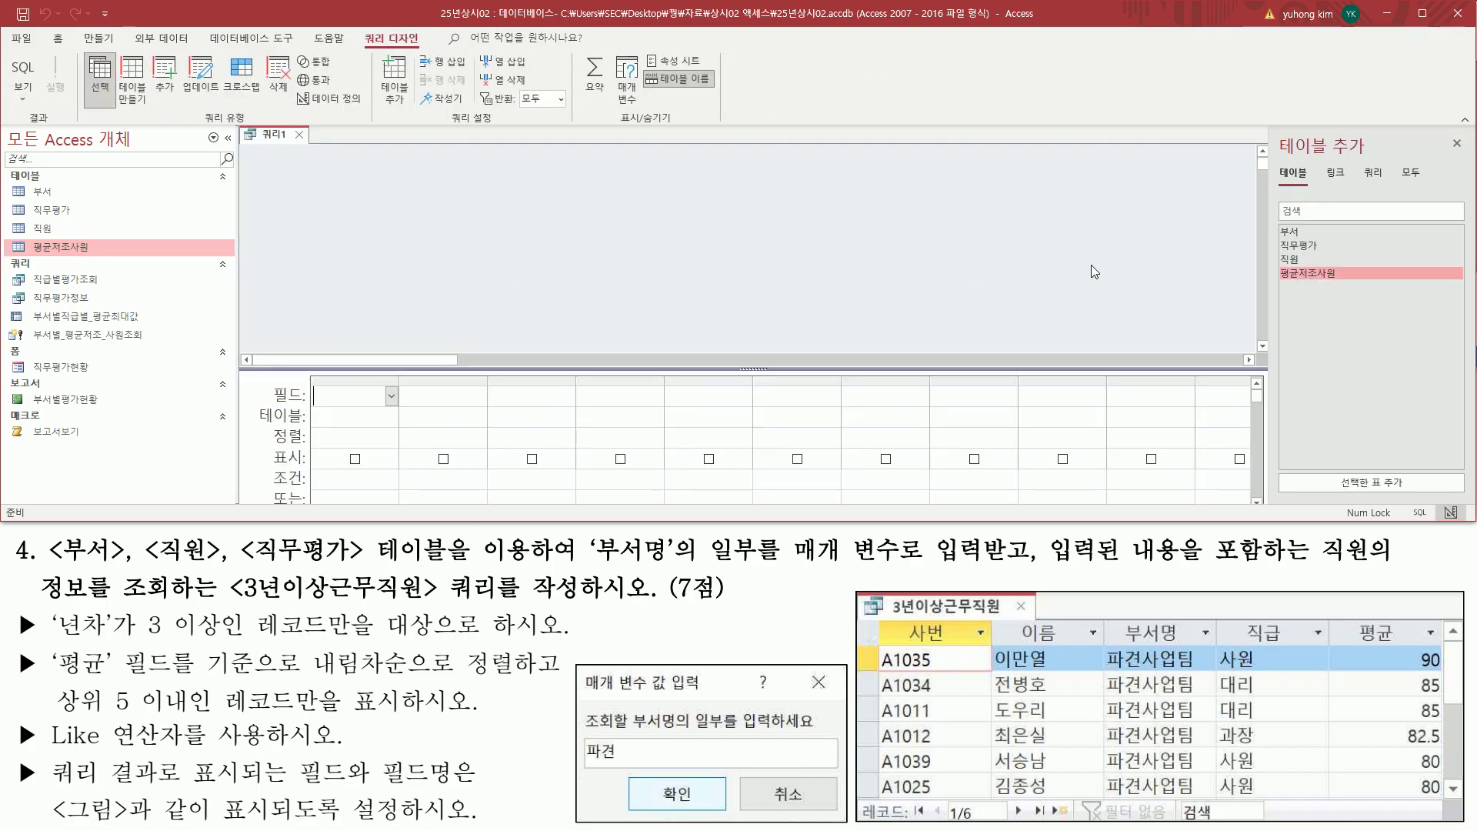
- Add the 부서, 직원 and 직무평가 tables to the new query
{"action": "key", "text": "ctrl+2"}
{"action": "left_click_drag", "start_coordinate": [1268, 128], "coordinate": [1377, 160]}
{"action": "left_click_drag", "start_coordinate": [51, 570], "coordinate": [362, 568]}
{"action": "key", "text": "Escape"}
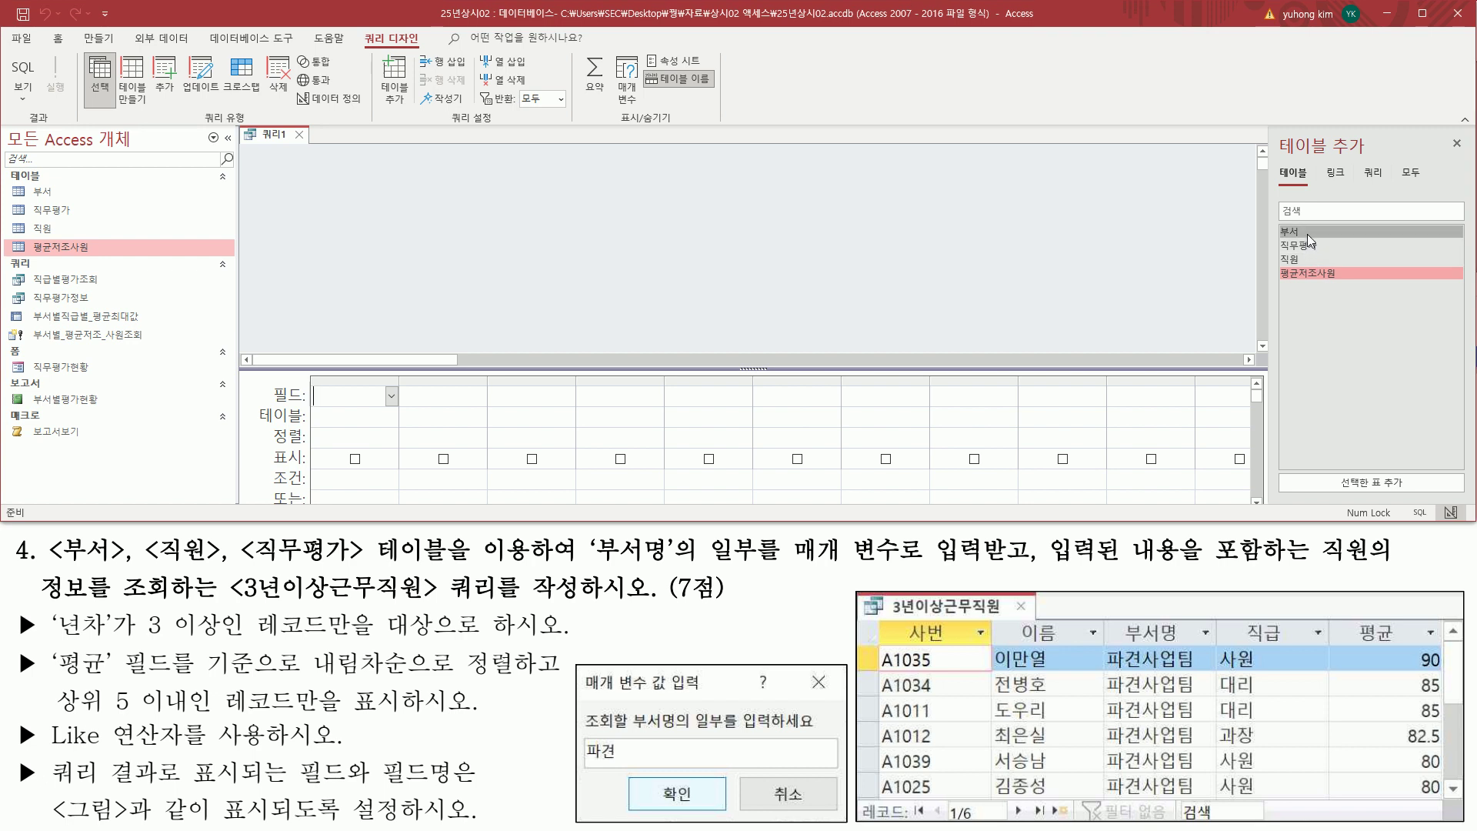
{"action": "left_click", "coordinate": [1308, 234]}
{"action": "double_click", "coordinate": [1306, 233]}
{"action": "left_click", "coordinate": [1304, 256]}
{"action": "double_click", "coordinate": [1303, 257]}
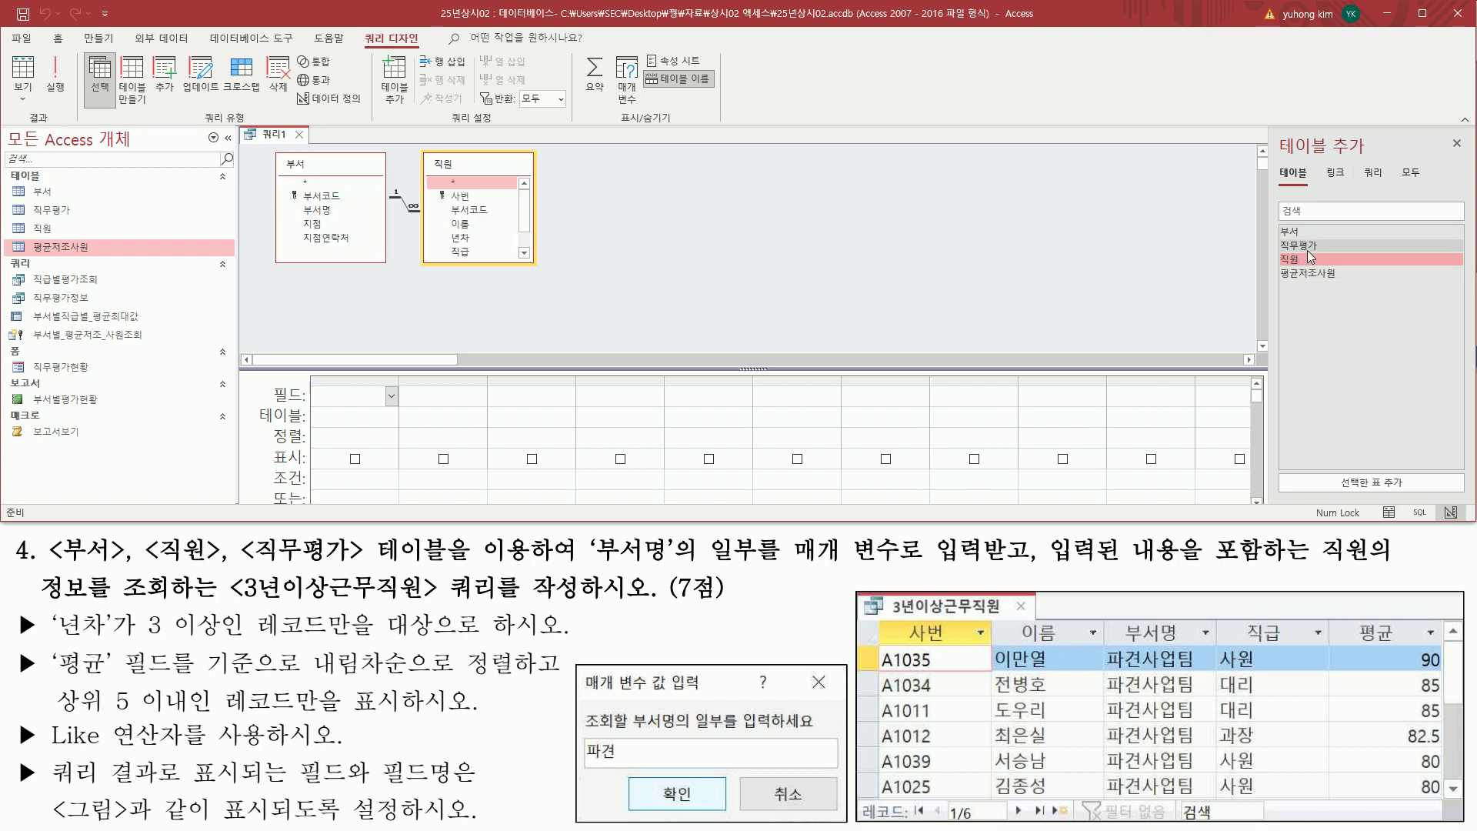
{"action": "left_click", "coordinate": [1309, 247]}
{"action": "double_click", "coordinate": [1313, 245]}
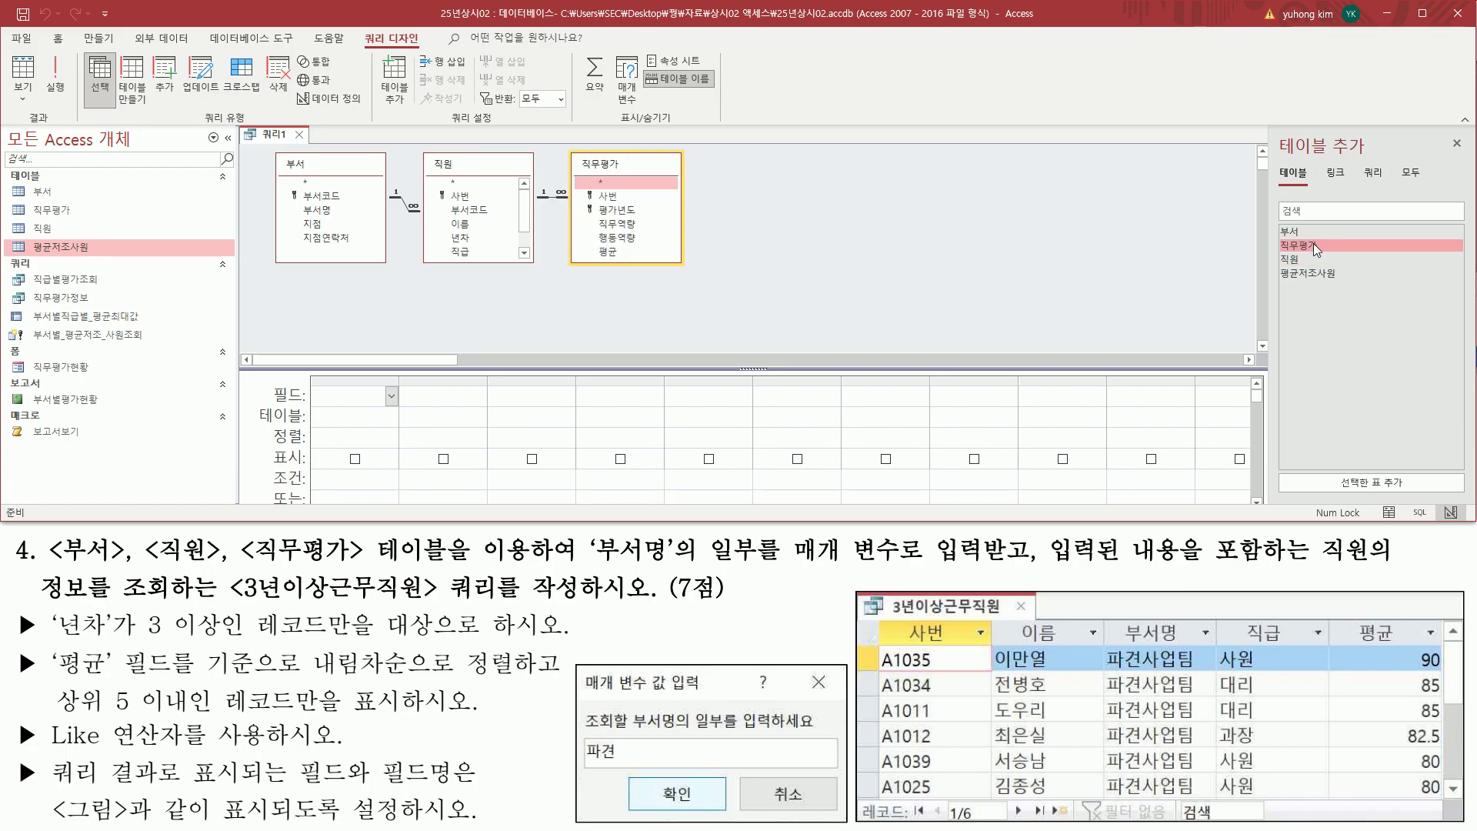
- Close the table list and enlarge the design grid by shrinking the table area above it
{"action": "left_click_drag", "start_coordinate": [270, 149], "coordinate": [684, 265]}
{"action": "left_click_drag", "start_coordinate": [1447, 131], "coordinate": [1470, 163]}
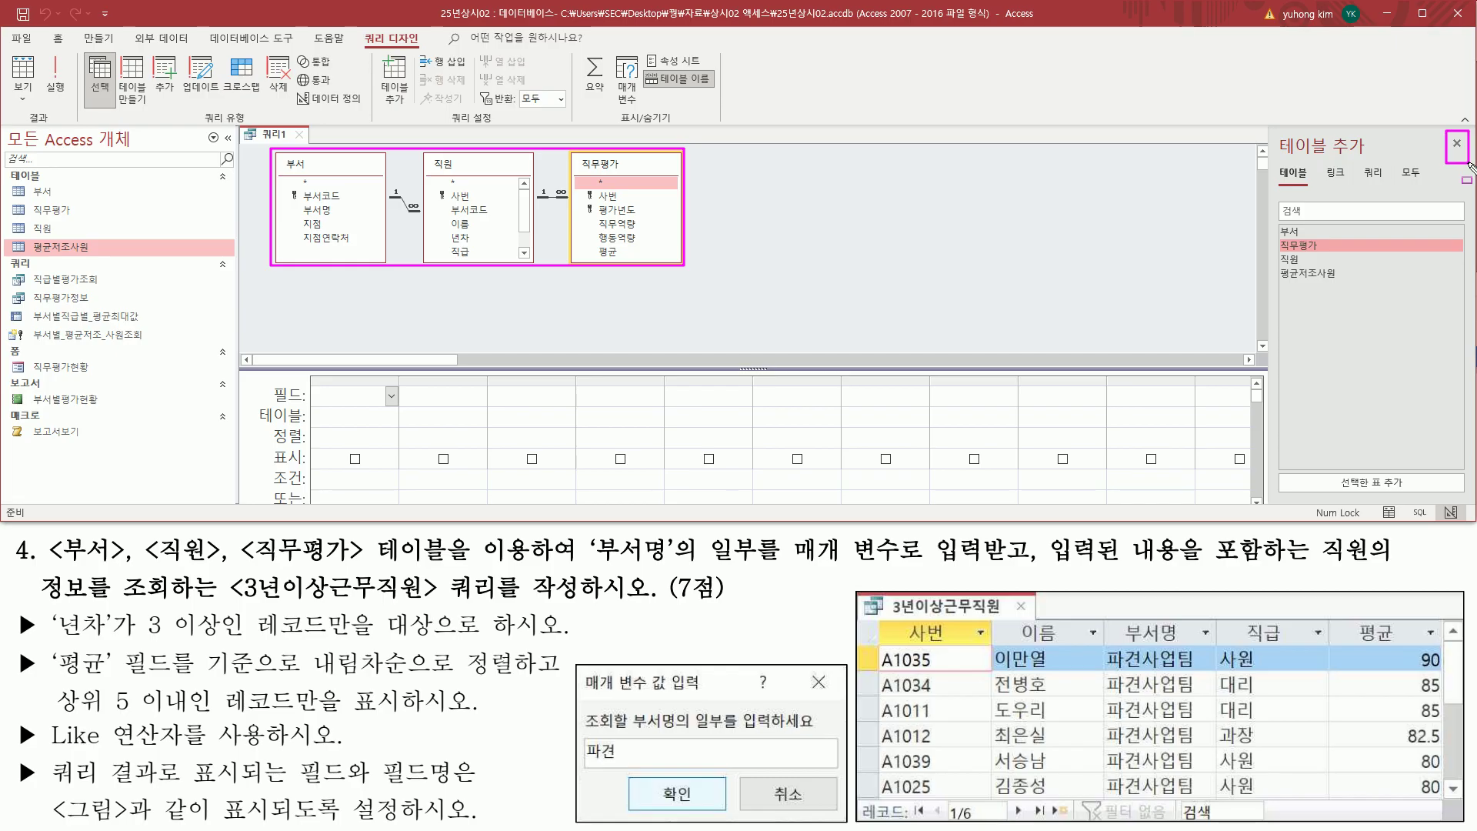
{"action": "left_click", "coordinate": [1457, 143]}
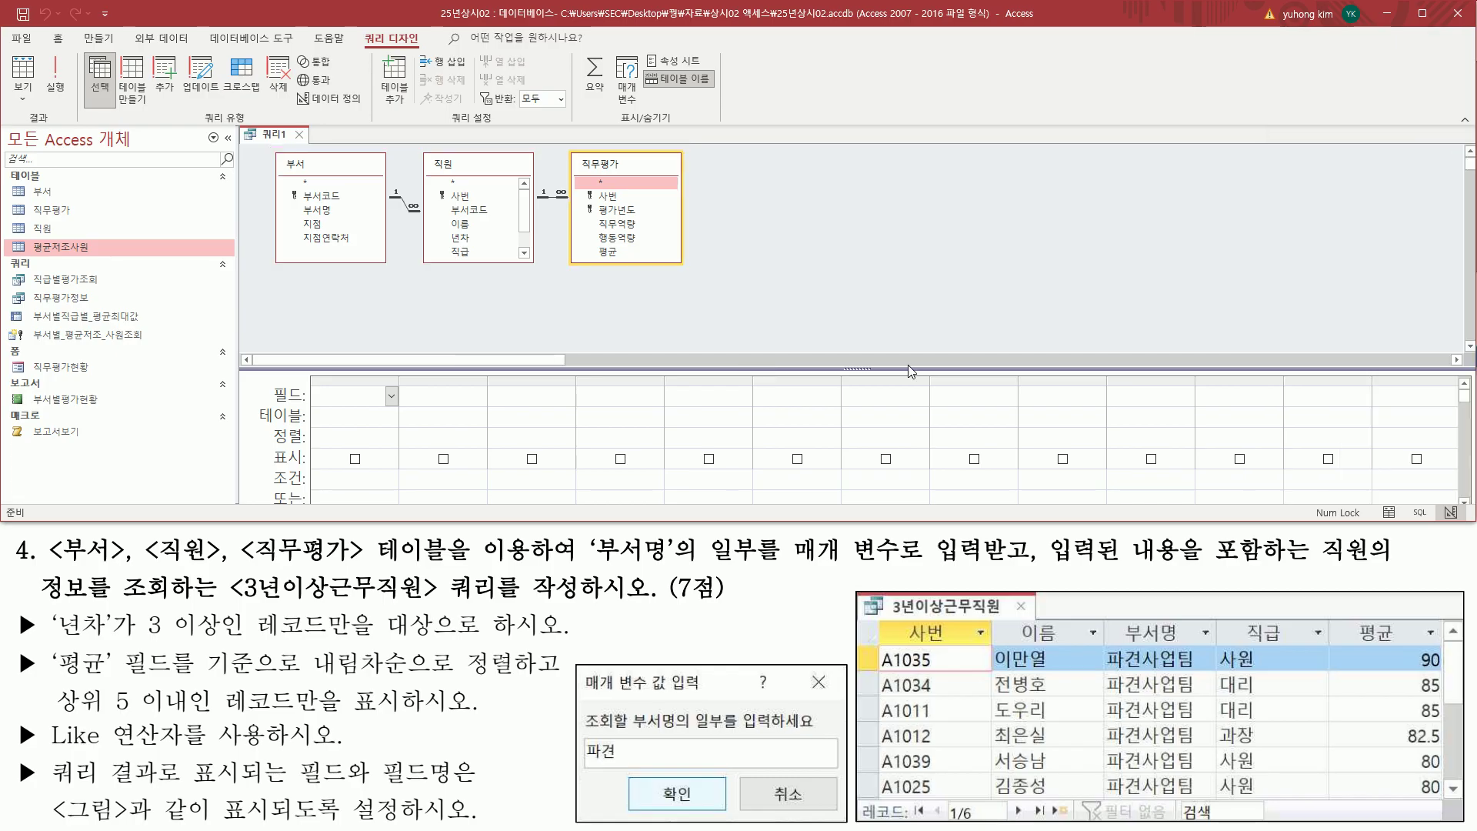
{"action": "left_click_drag", "start_coordinate": [908, 368], "coordinate": [921, 283]}
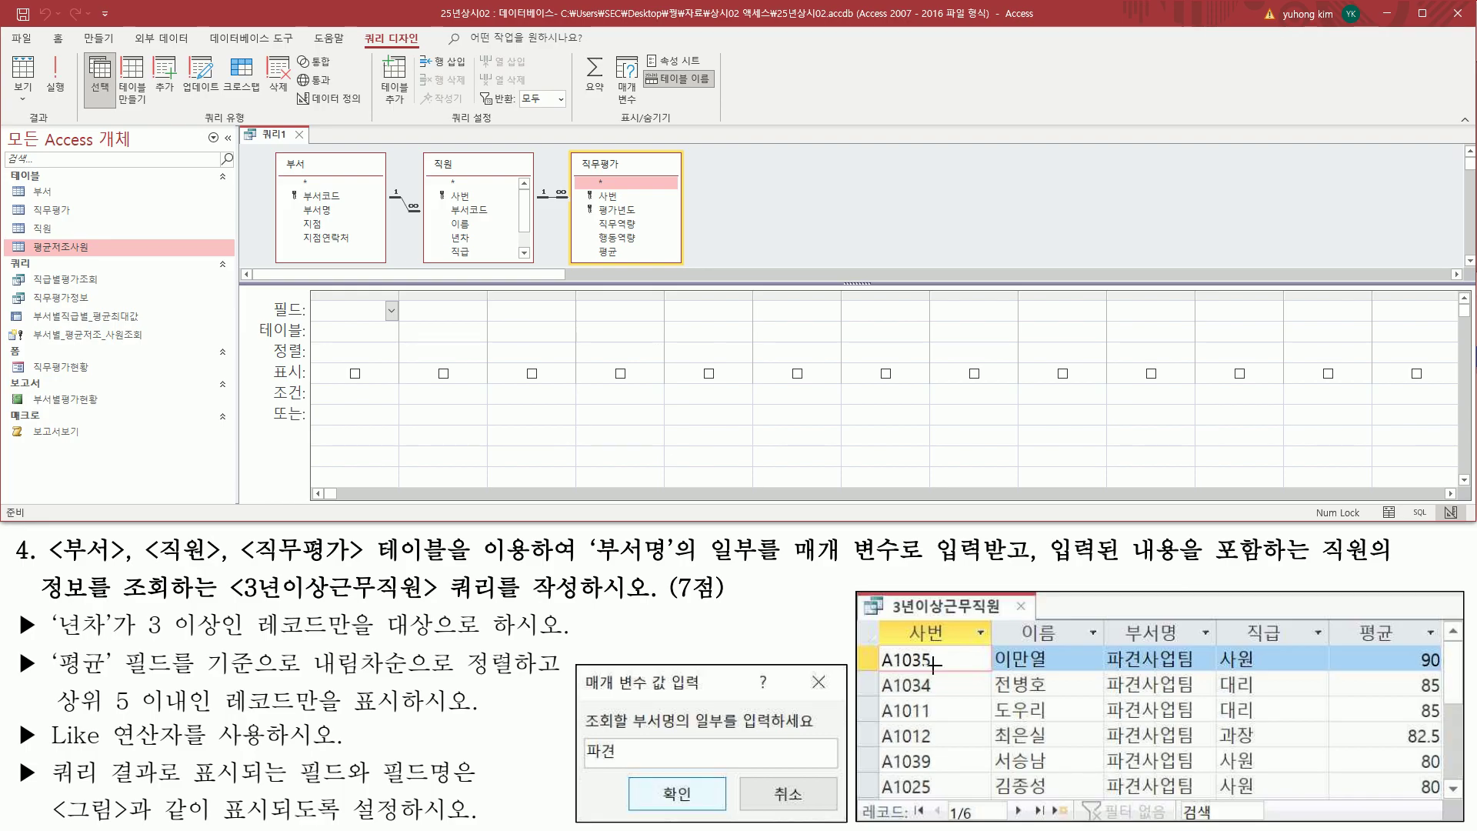
- Add the 사번 and 이름 fields from the 직원 table as the first two query columns
{"action": "mouse_move", "coordinate": [881, 619]}
{"action": "left_mouse_down"}
{"action": "mouse_move", "coordinate": [935, 743]}
{"action": "mouse_move", "coordinate": [1472, 825]}
{"action": "left_mouse_up"}
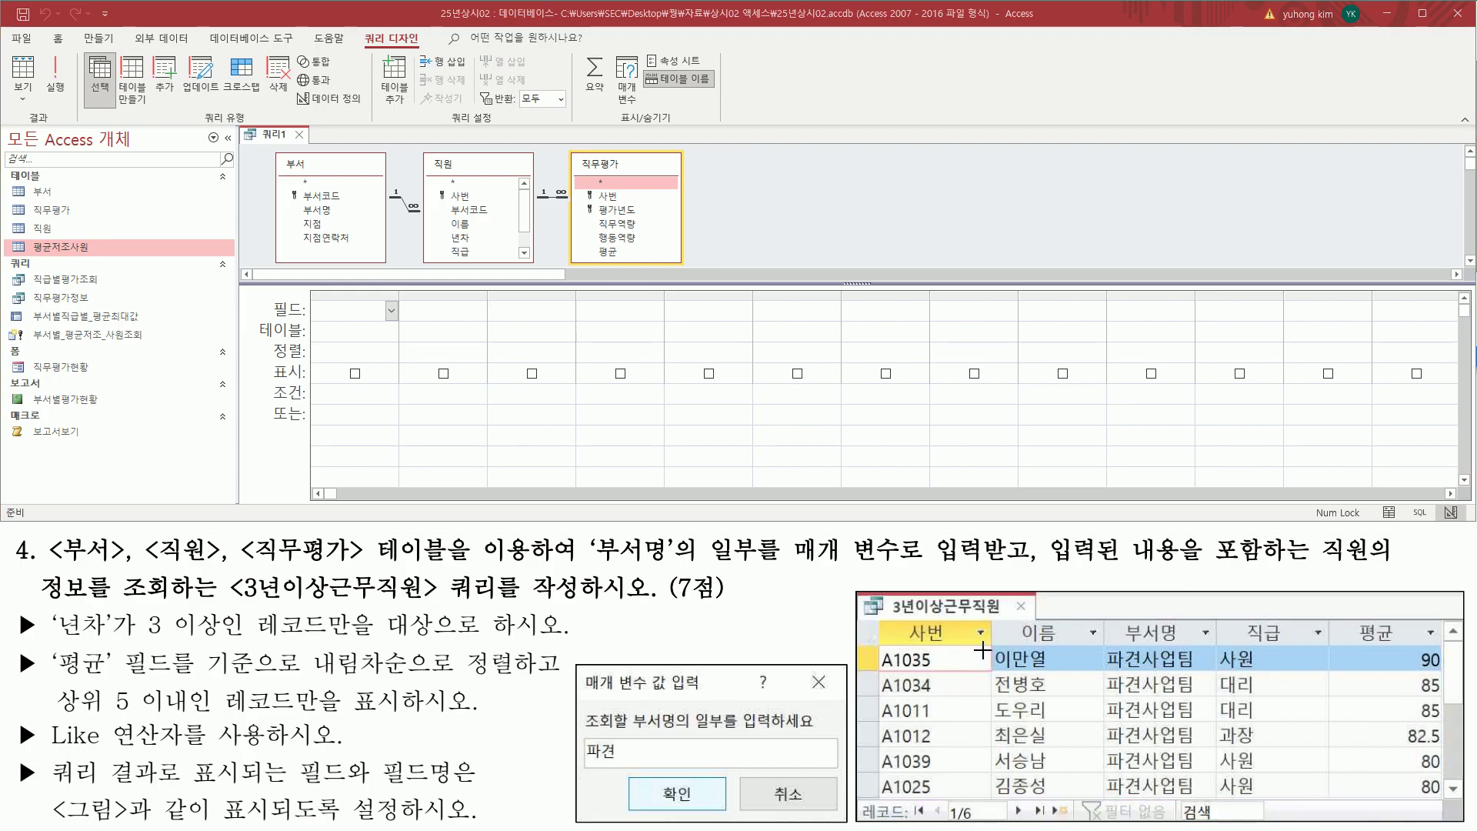
{"action": "left_click_drag", "start_coordinate": [905, 622], "coordinate": [952, 645]}
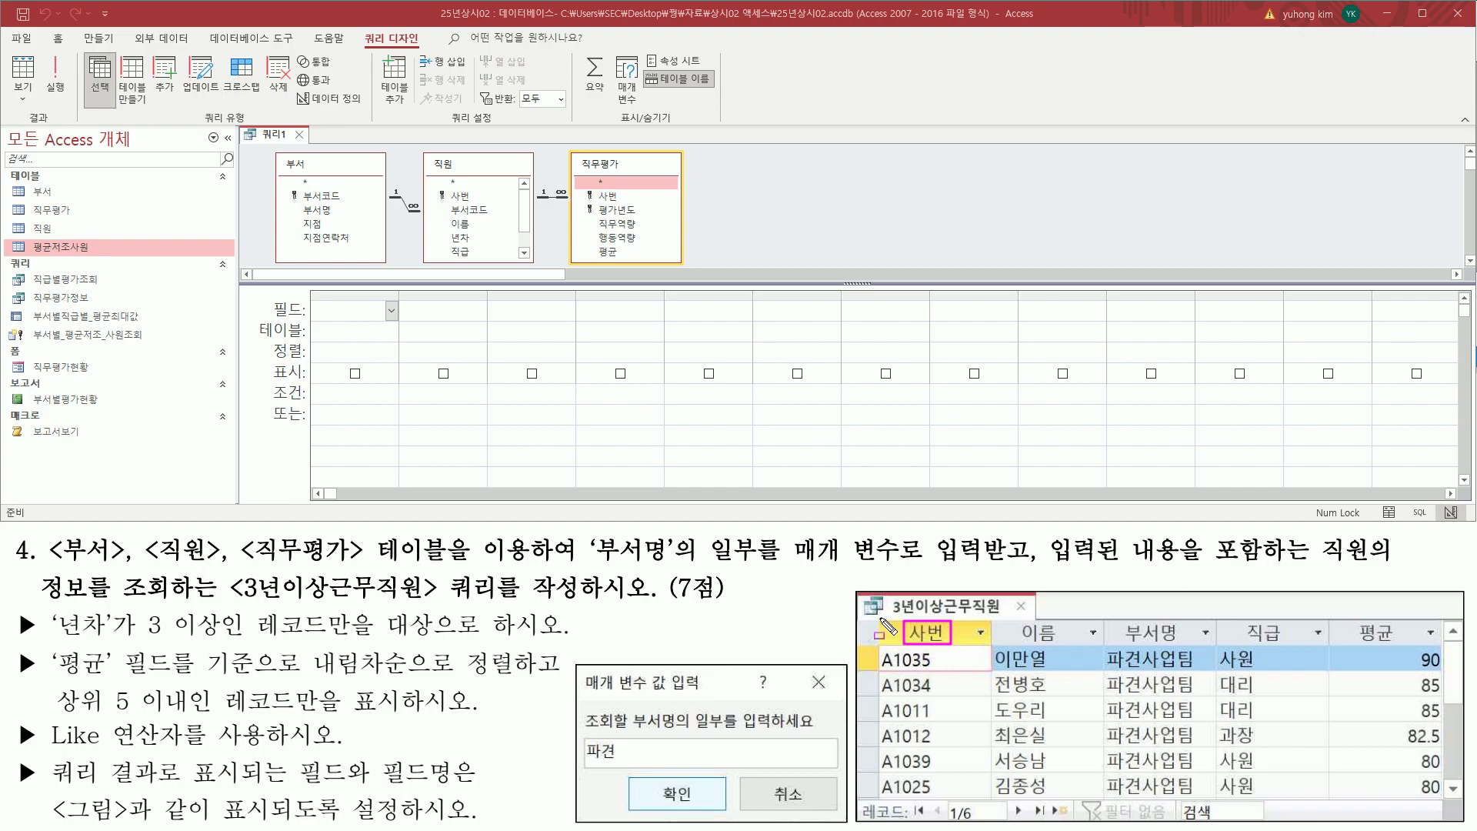
{"action": "left_click_drag", "start_coordinate": [451, 189], "coordinate": [474, 204]}
{"action": "left_click_drag", "start_coordinate": [579, 187], "coordinate": [628, 203]}
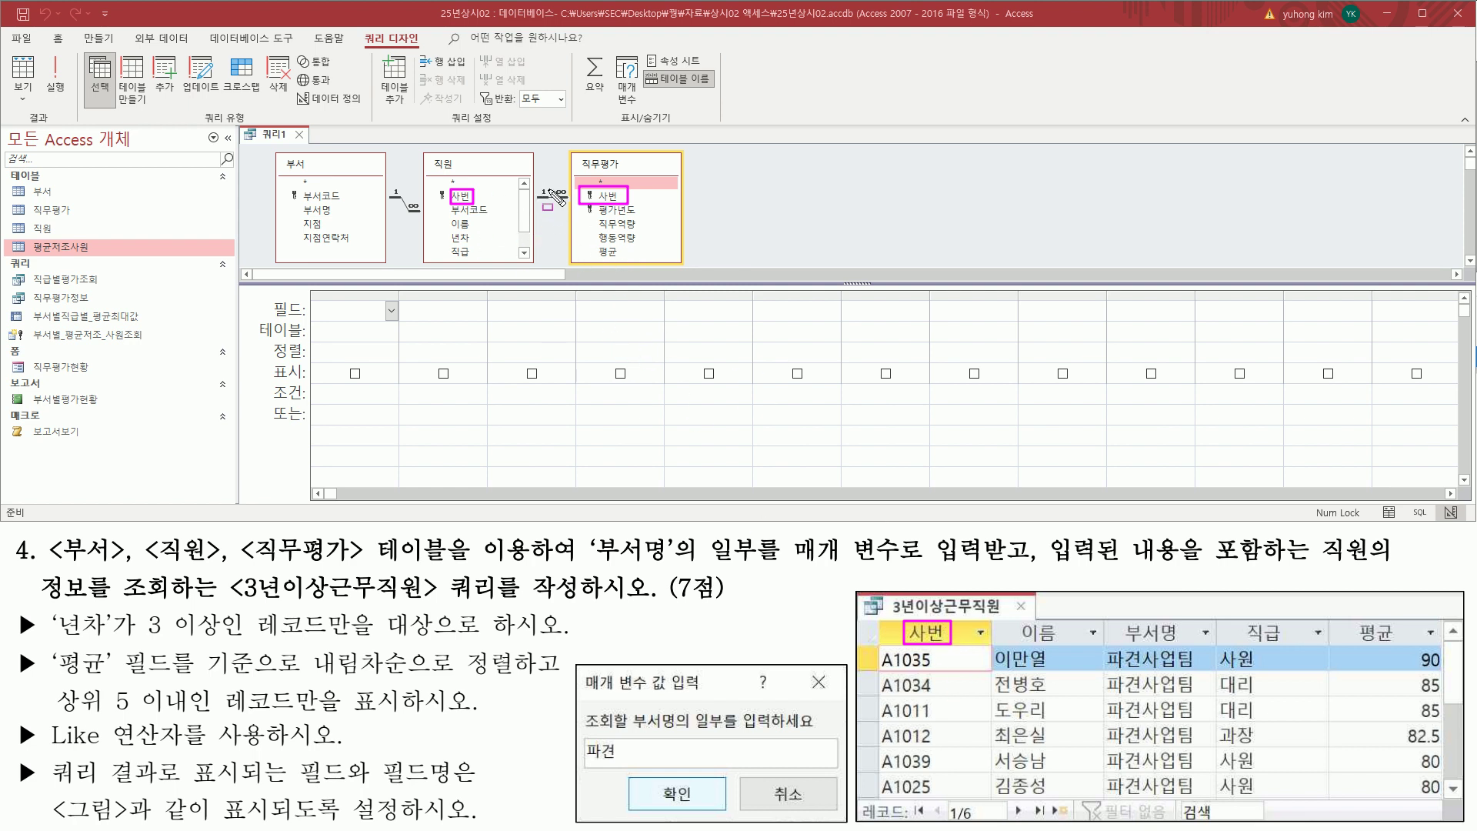
{"action": "left_click_drag", "start_coordinate": [537, 189], "coordinate": [571, 207]}
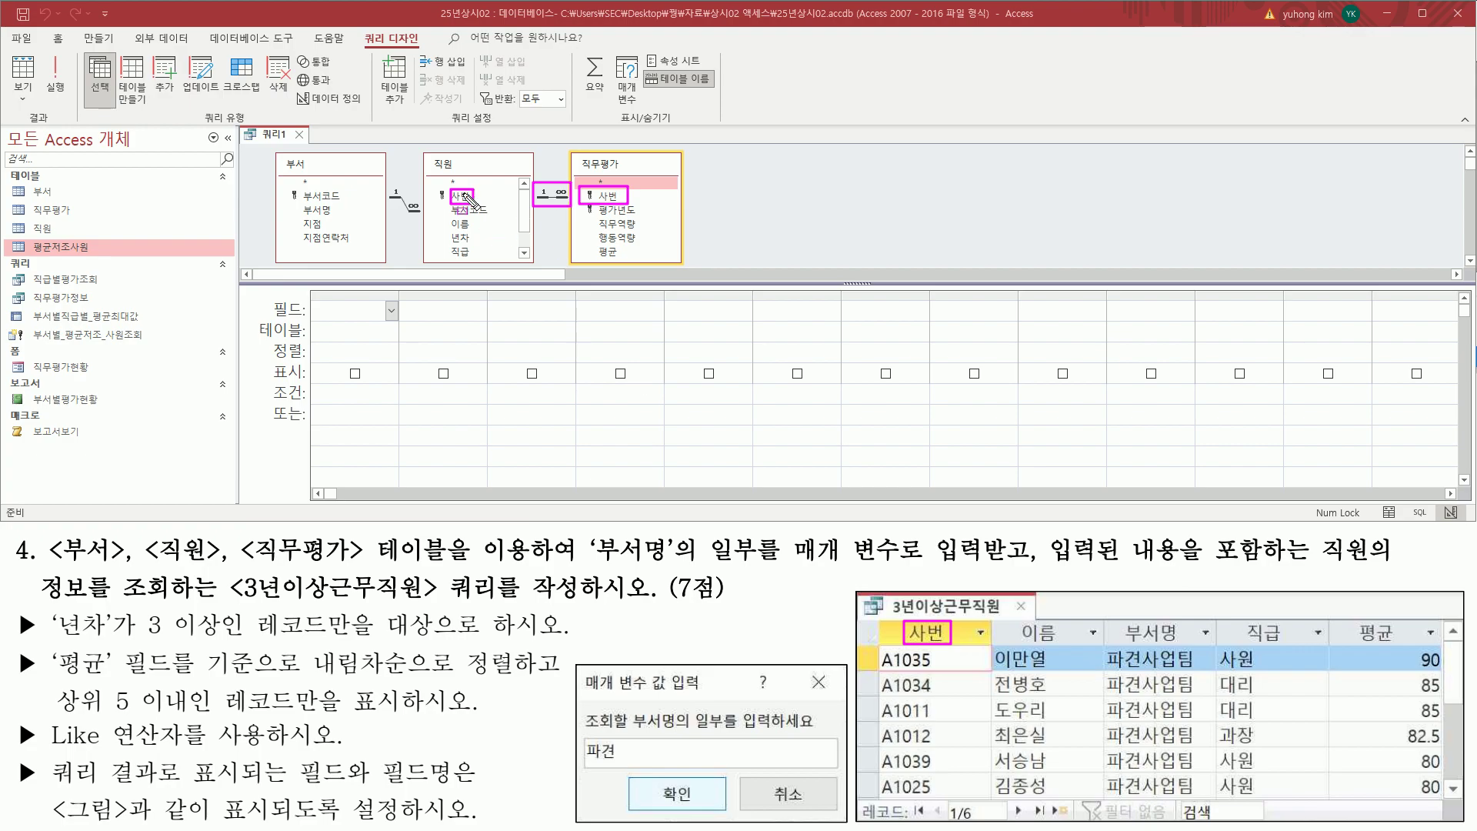
{"action": "key", "text": "Escape"}
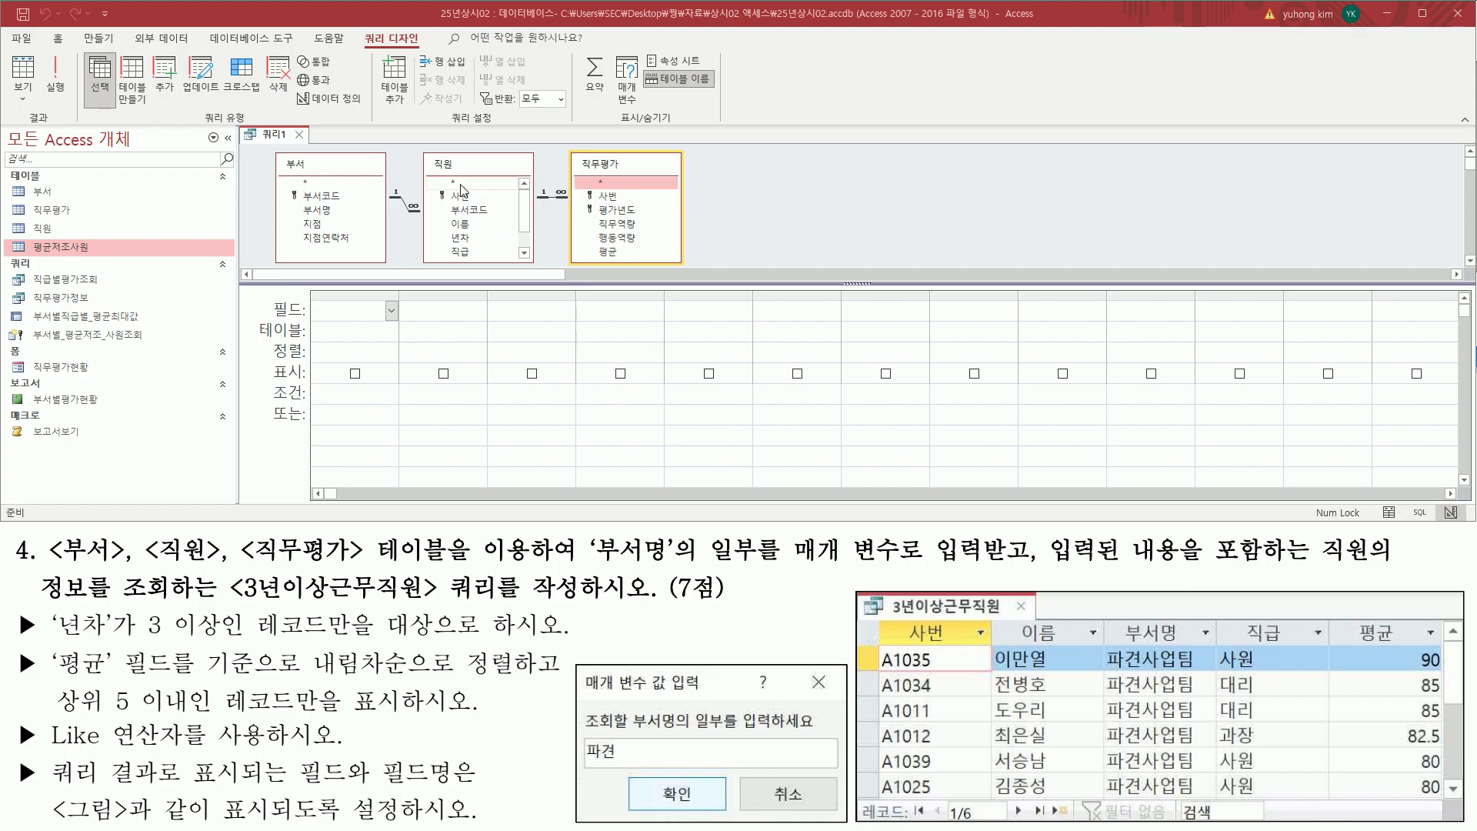
{"action": "left_click", "coordinate": [466, 201]}
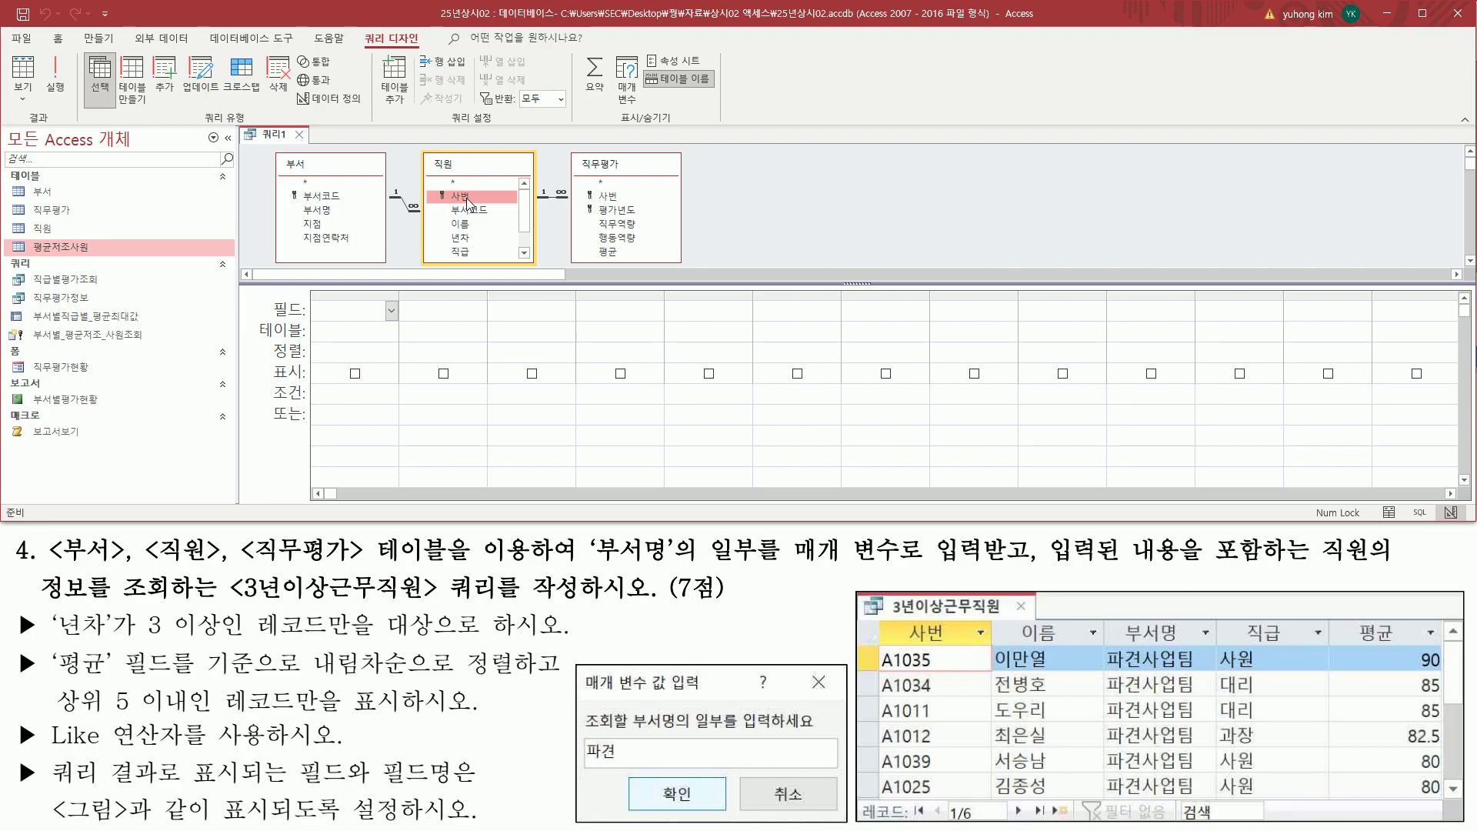
{"action": "double_click", "coordinate": [467, 197]}
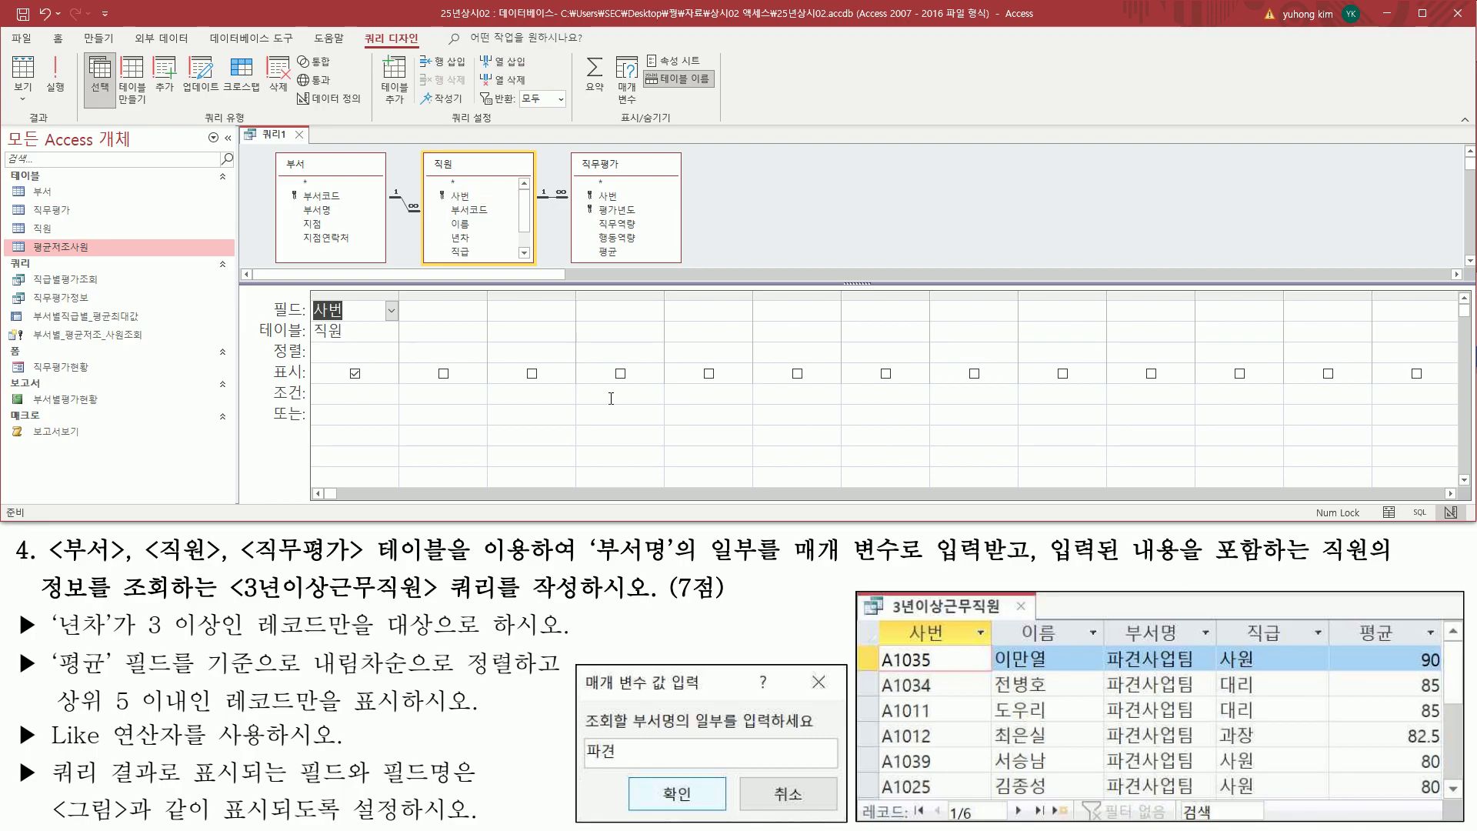
{"action": "left_click", "coordinate": [459, 224]}
{"action": "double_click", "coordinate": [459, 224]}
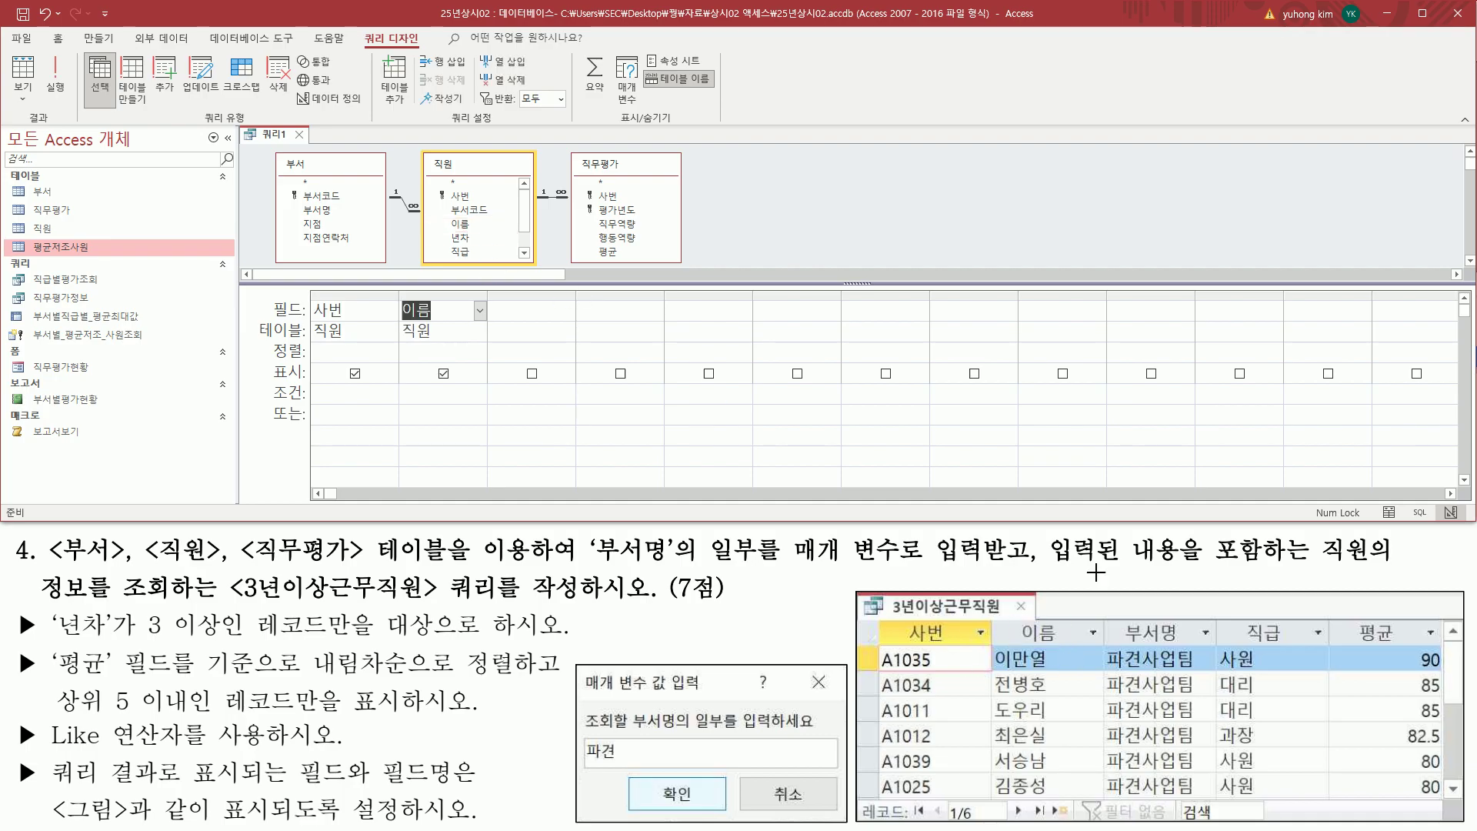
- Add the 부서명 field from the 부서 table as the third query column
{"action": "left_click_drag", "start_coordinate": [1117, 615], "coordinate": [1181, 648]}
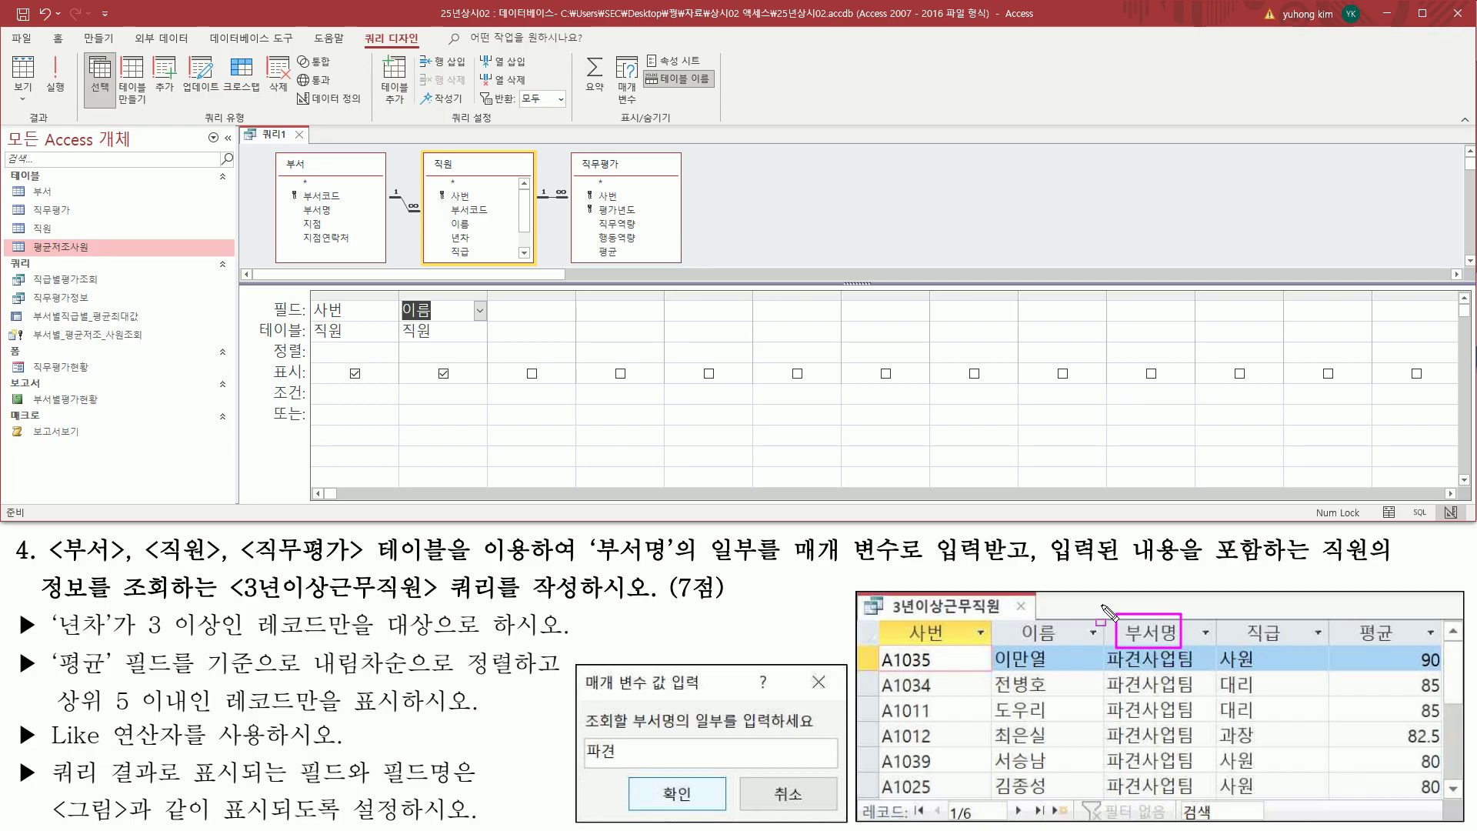
{"action": "left_click_drag", "start_coordinate": [315, 209], "coordinate": [308, 193]}
{"action": "left_click", "coordinate": [325, 213]}
{"action": "double_click", "coordinate": [325, 213]}
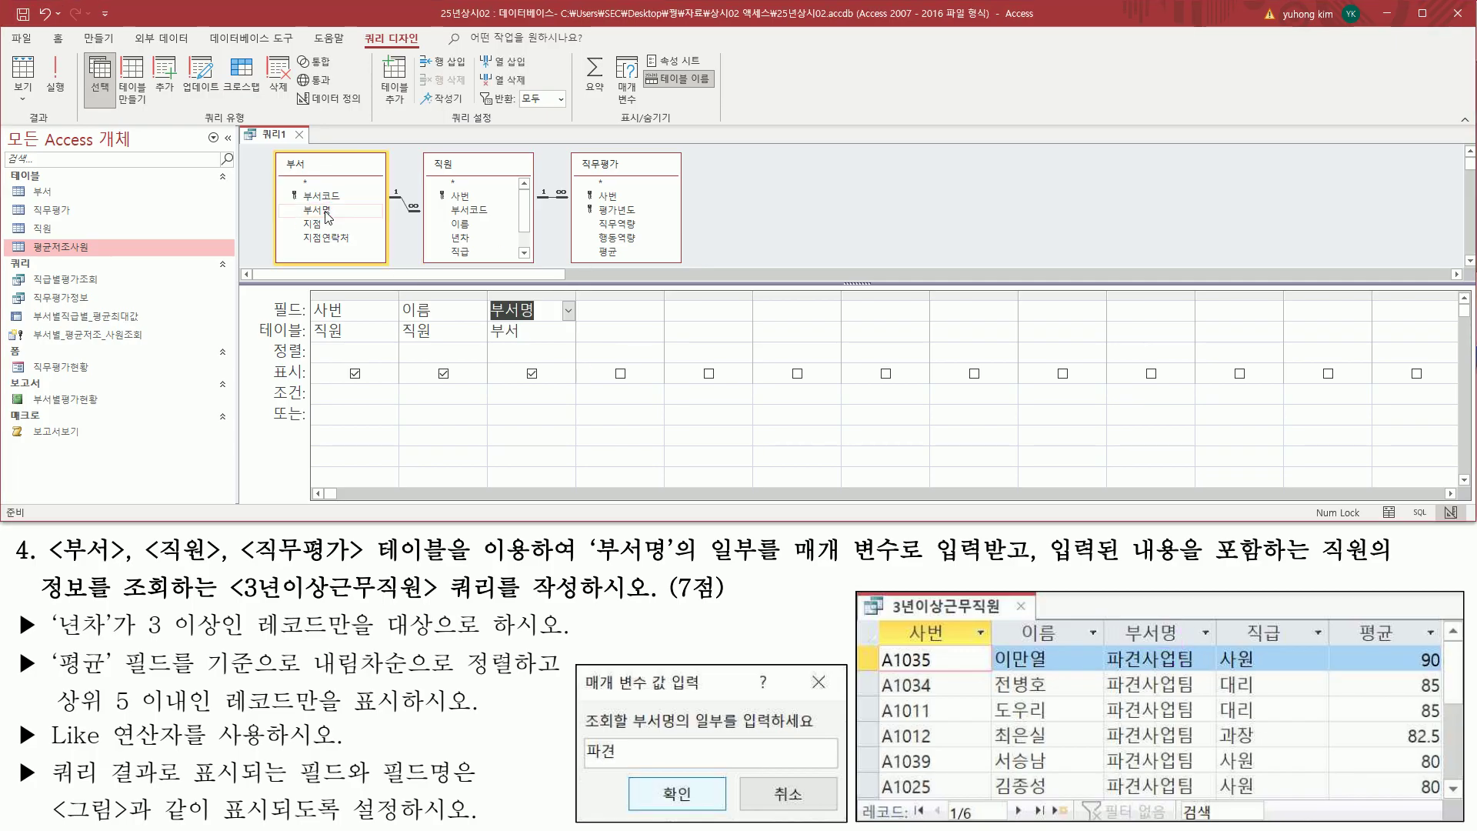
- Add the 직급 field from the 직원 table and the 평균 field from 직무평가 as the fourth and fifth query columns
{"action": "left_click_drag", "start_coordinate": [1241, 620], "coordinate": [1296, 645]}
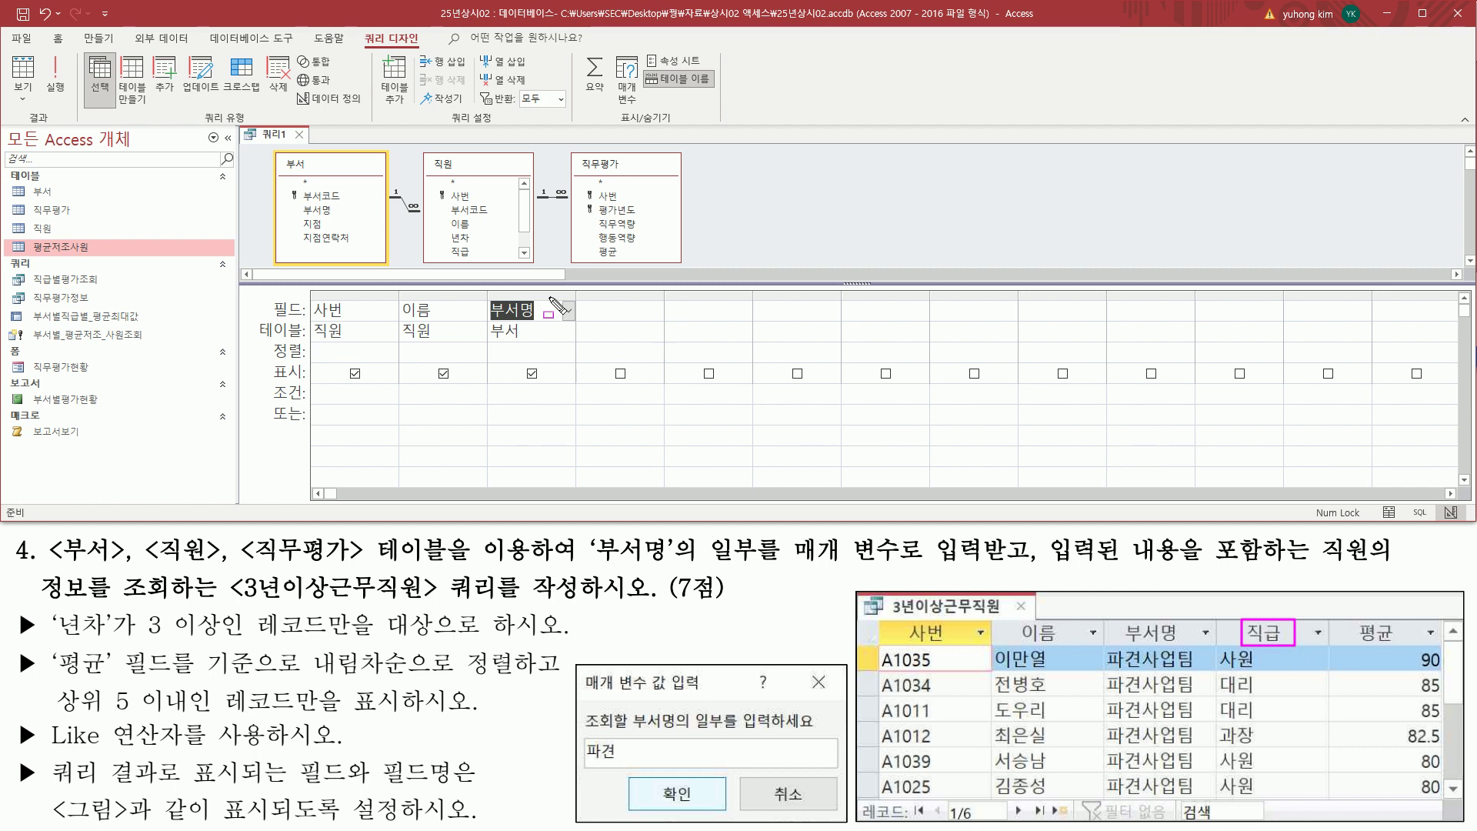
{"action": "left_click_drag", "start_coordinate": [445, 245], "coordinate": [476, 260]}
{"action": "left_click", "coordinate": [474, 251]}
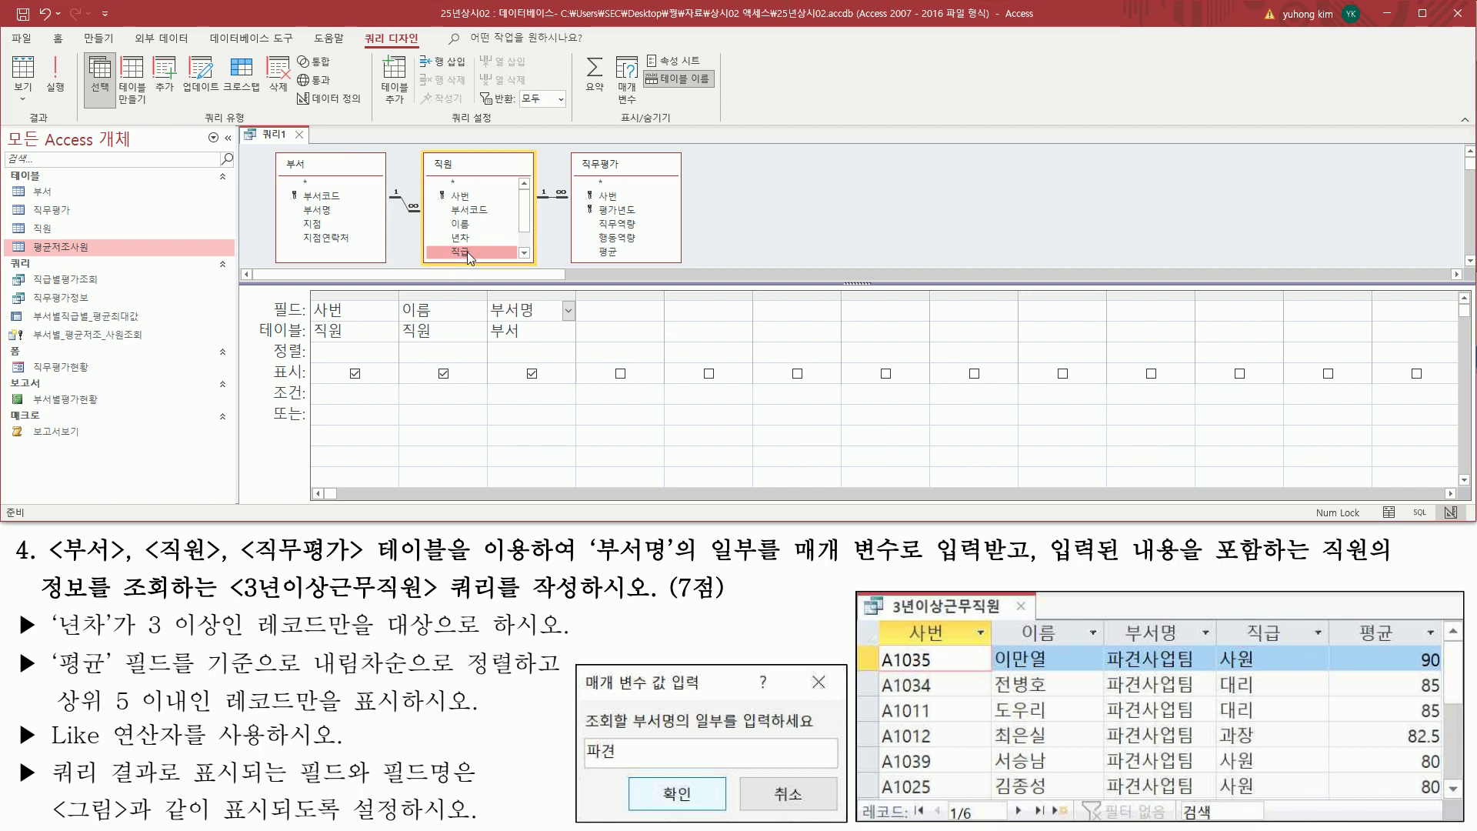
{"action": "double_click", "coordinate": [468, 252]}
{"action": "left_click_drag", "start_coordinate": [1351, 616], "coordinate": [1409, 649]}
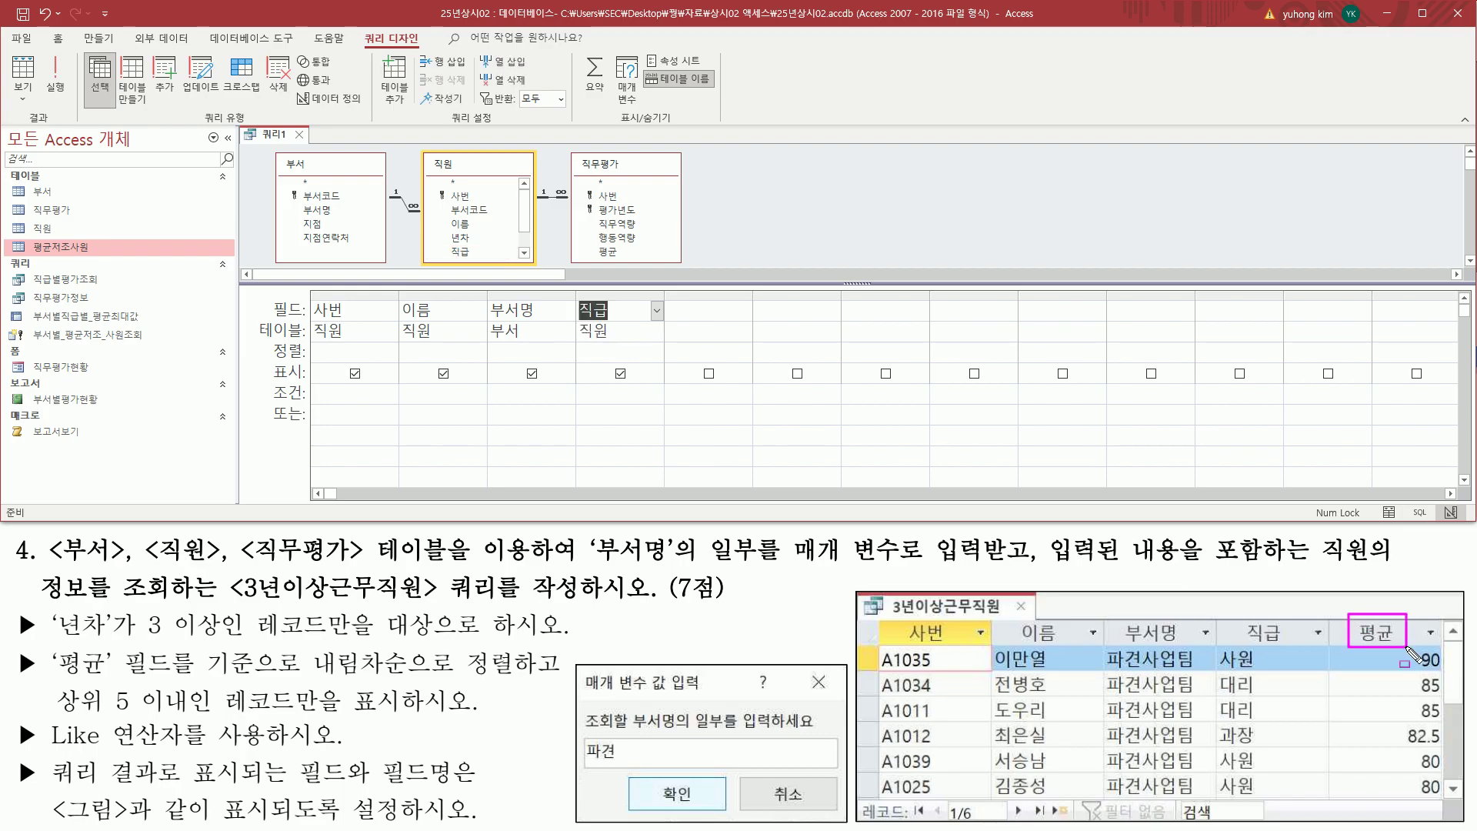
{"action": "left_click", "coordinate": [611, 253]}
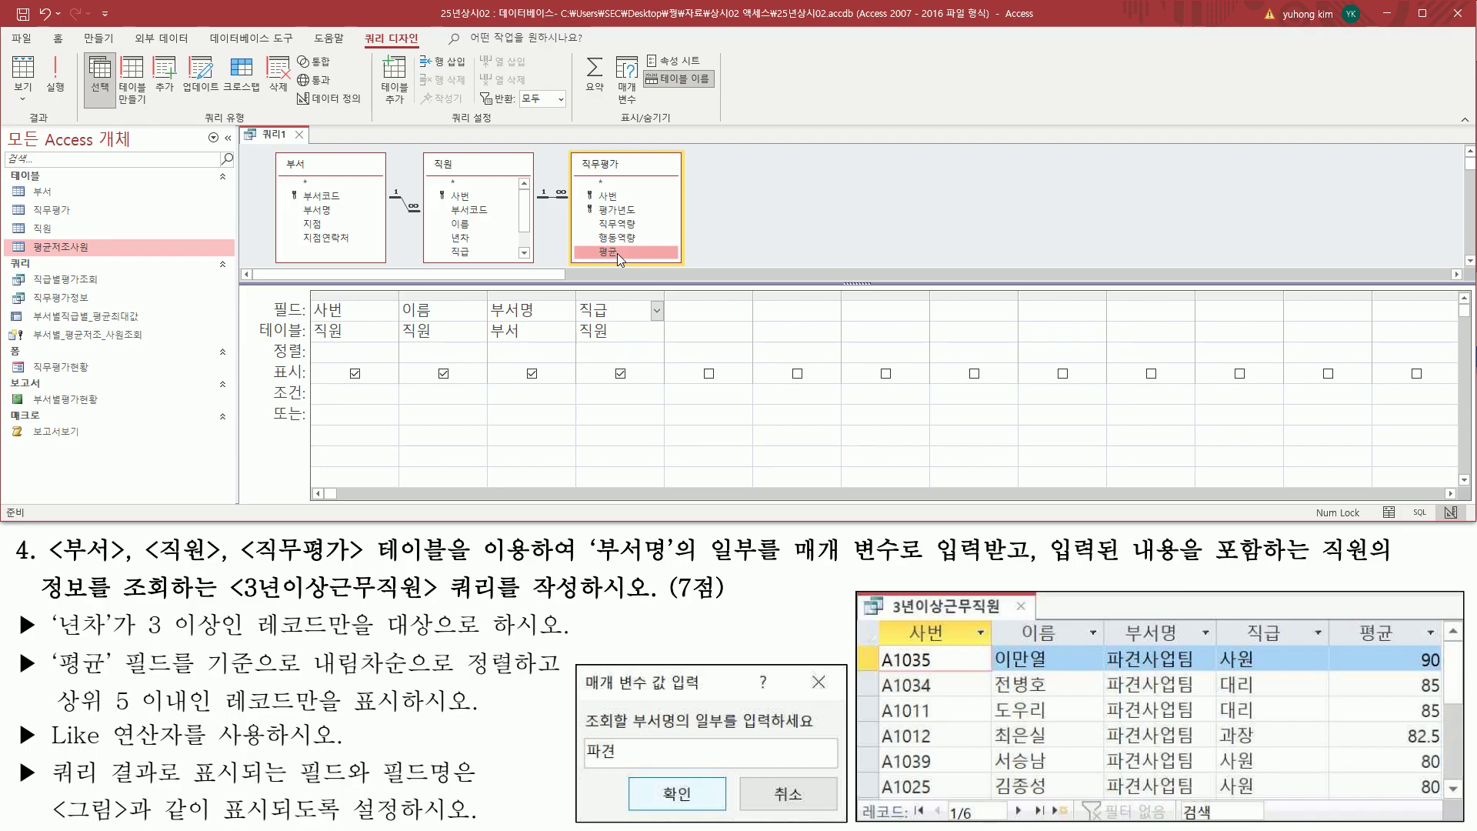
{"action": "double_click", "coordinate": [613, 252]}
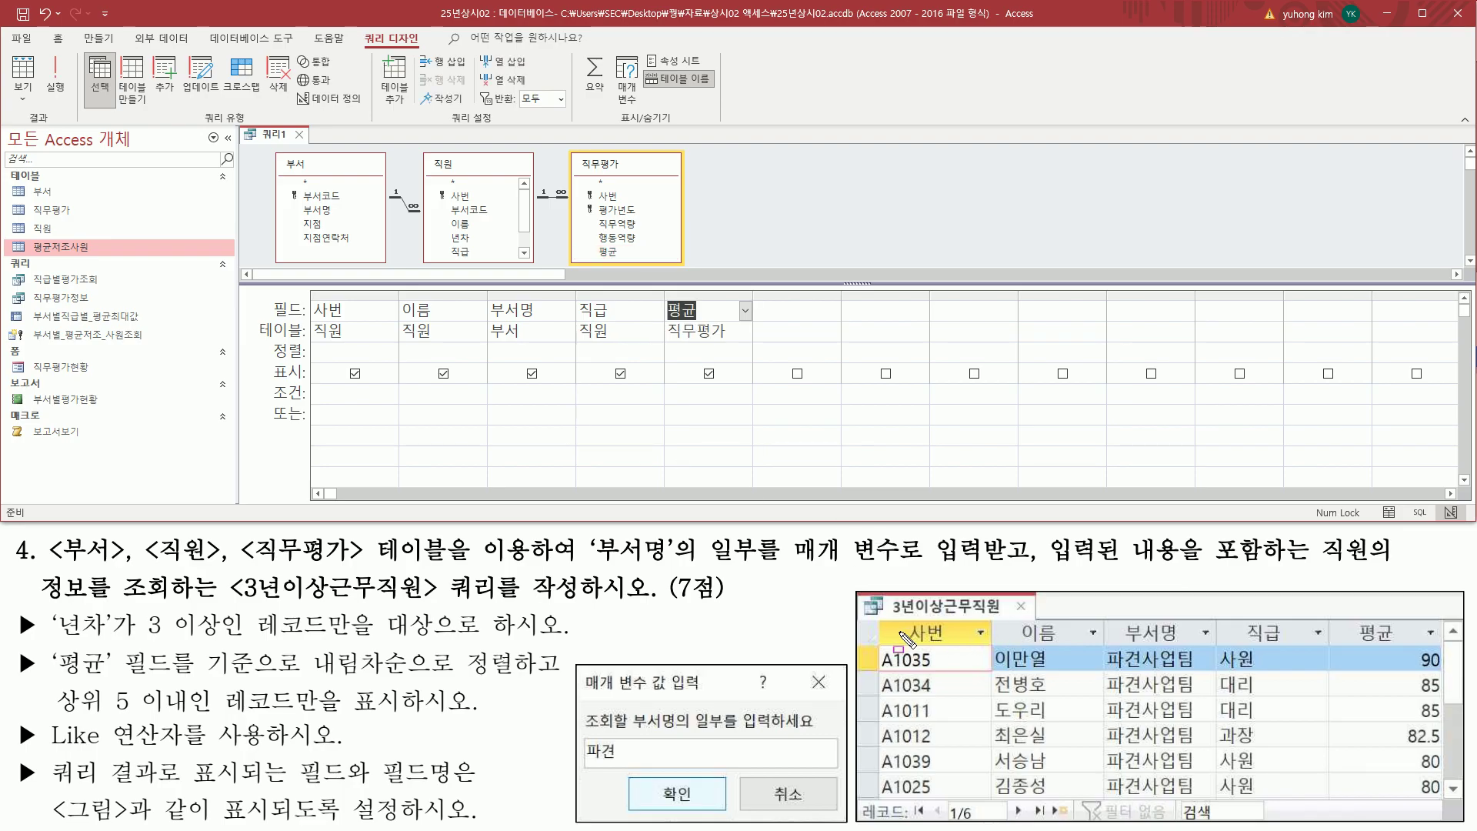
{"action": "mouse_move", "coordinate": [880, 620]}
{"action": "left_mouse_down"}
{"action": "mouse_move", "coordinate": [1104, 643]}
{"action": "mouse_move", "coordinate": [1448, 648]}
{"action": "left_mouse_up"}
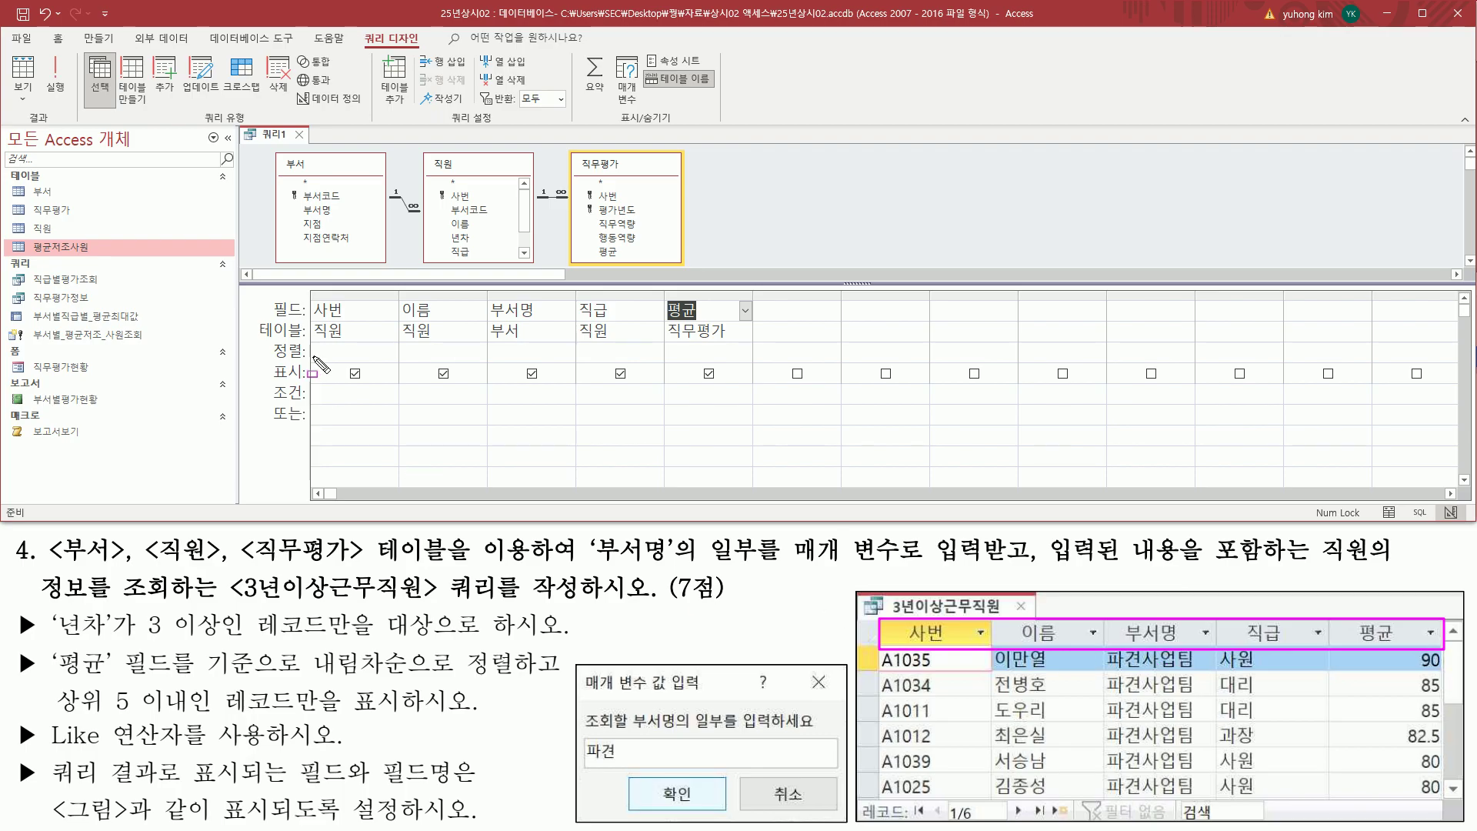
{"action": "left_click_drag", "start_coordinate": [312, 292], "coordinate": [752, 321]}
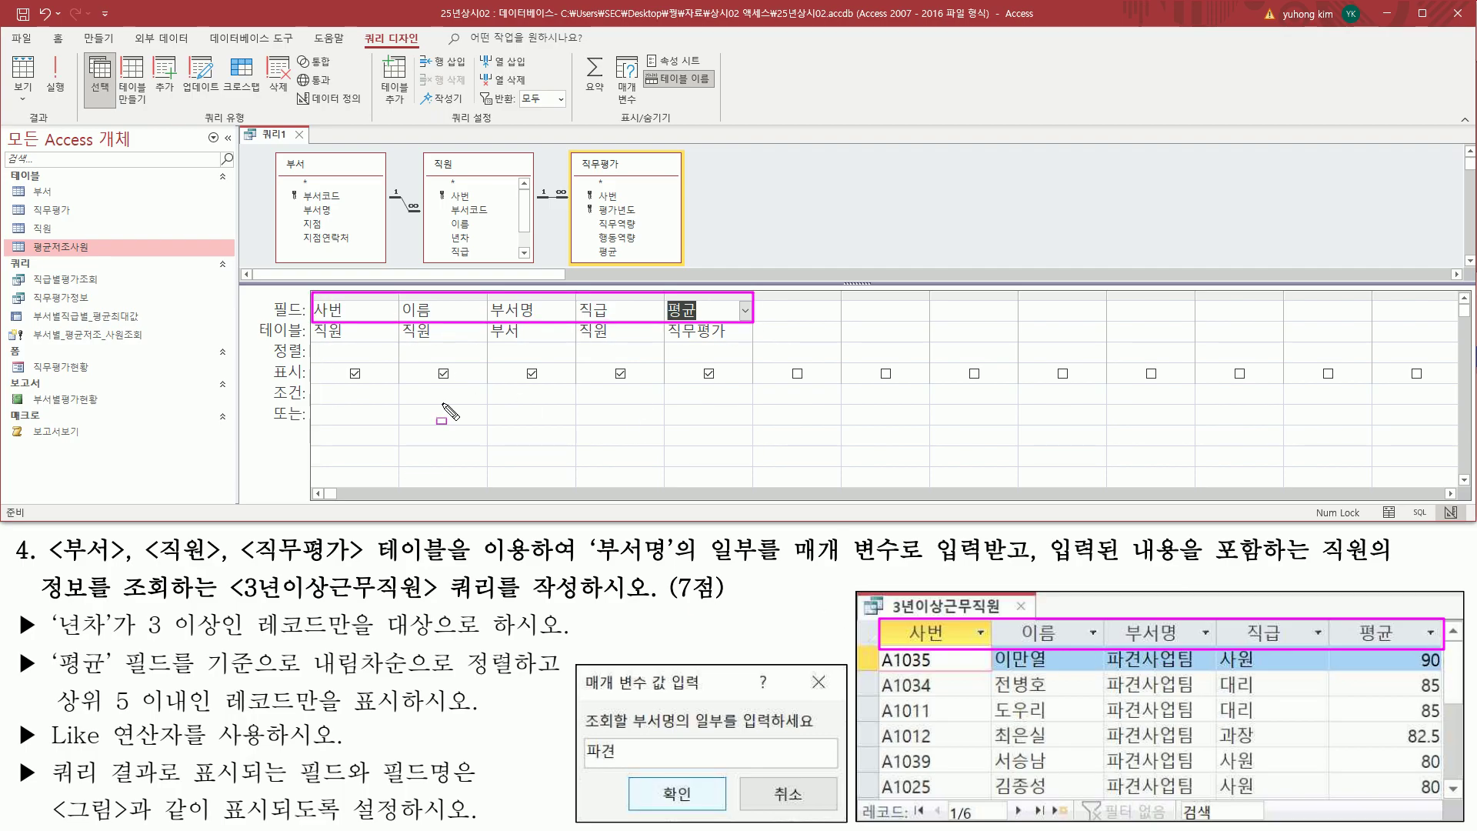
- Add the 년차 field from the 직원 table as the sixth query column
{"action": "left_click_drag", "start_coordinate": [55, 637], "coordinate": [486, 644]}
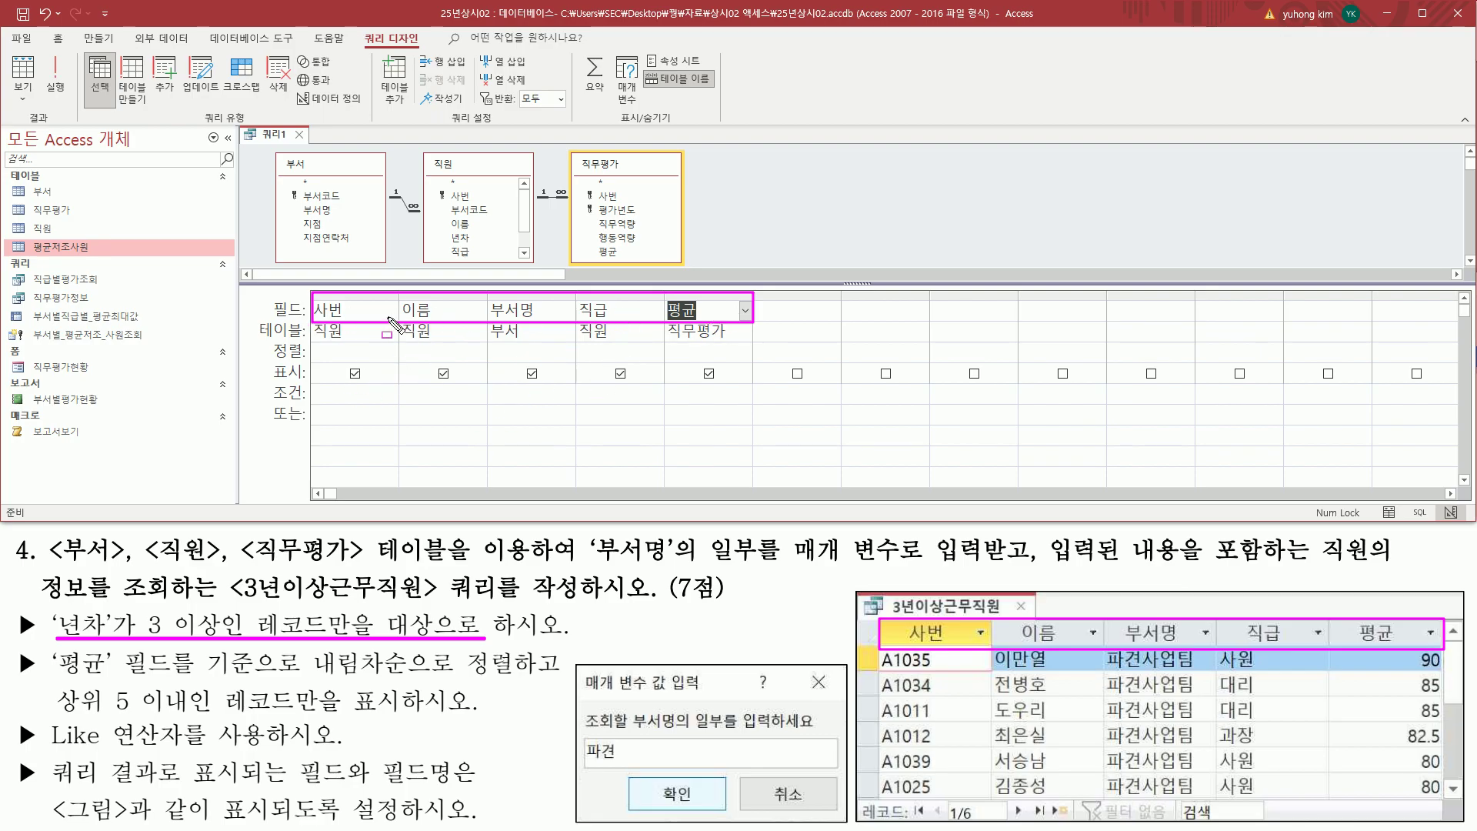
{"action": "left_click_drag", "start_coordinate": [444, 229], "coordinate": [478, 246]}
{"action": "key", "text": "Escape"}
{"action": "left_click", "coordinate": [465, 239]}
{"action": "mouse_move", "coordinate": [466, 239]}
{"action": "left_mouse_down"}
{"action": "mouse_move", "coordinate": [800, 309]}
{"action": "mouse_move", "coordinate": [797, 341]}
{"action": "left_mouse_up"}
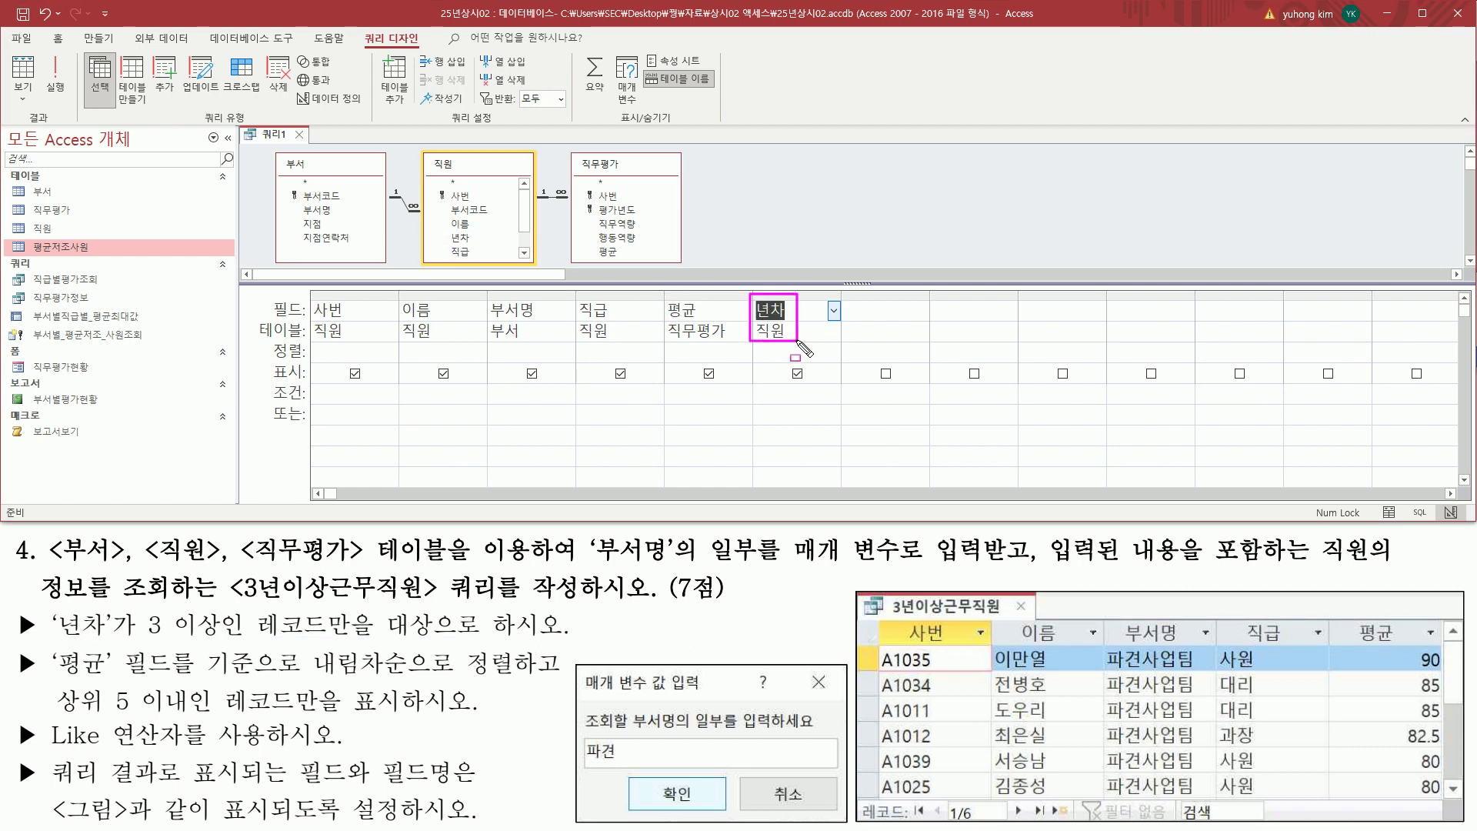
- Set the criteria of the 년차 column to >=3
{"action": "left_click_drag", "start_coordinate": [141, 637], "coordinate": [213, 636]}
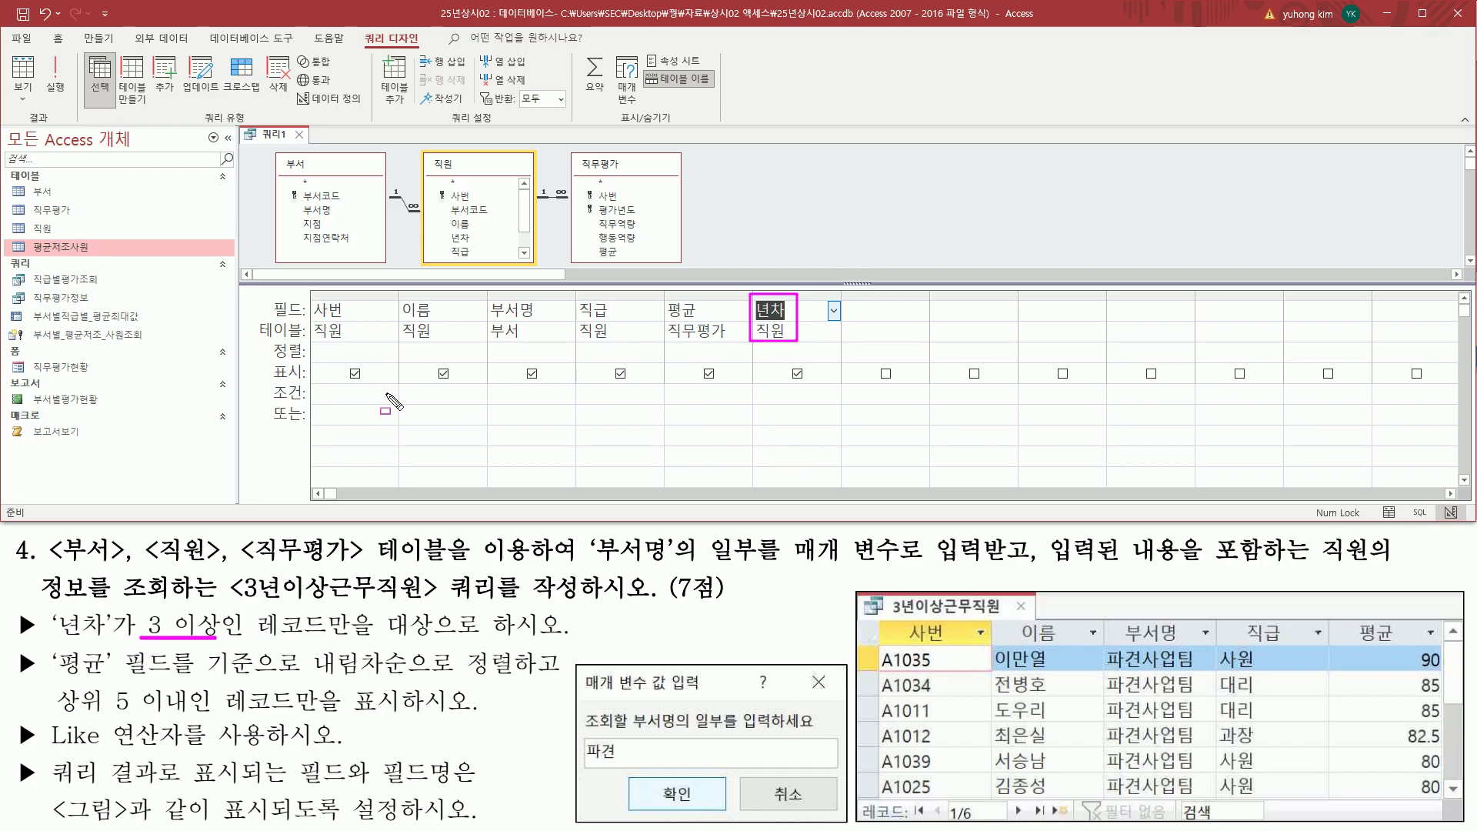
{"action": "left_click_drag", "start_coordinate": [271, 402], "coordinate": [309, 403]}
{"action": "left_click_drag", "start_coordinate": [753, 384], "coordinate": [846, 424]}
{"action": "key", "text": "Escape"}
{"action": "left_click", "coordinate": [794, 400]}
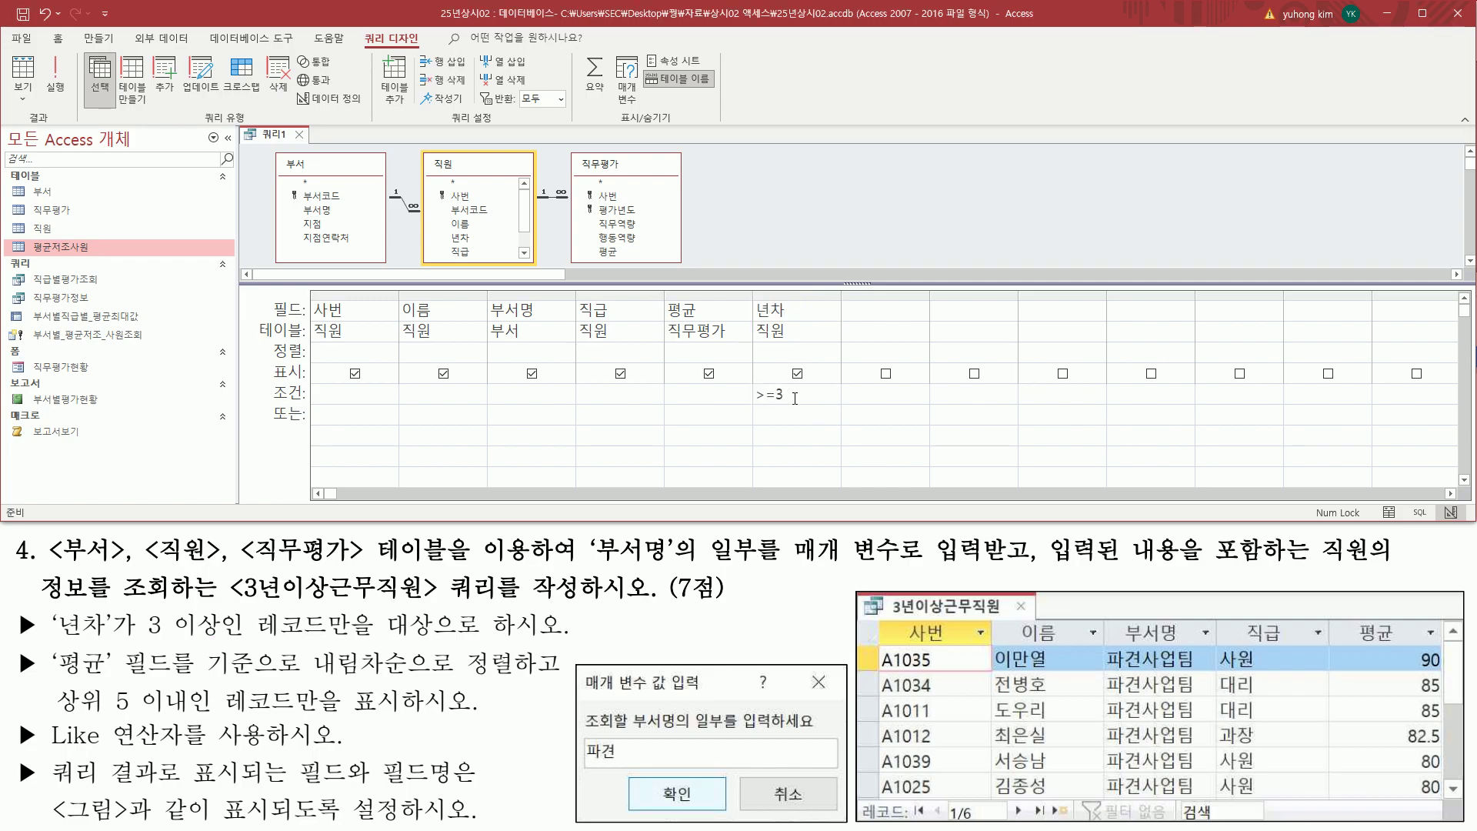
{"action": "left_click", "coordinate": [799, 417]}
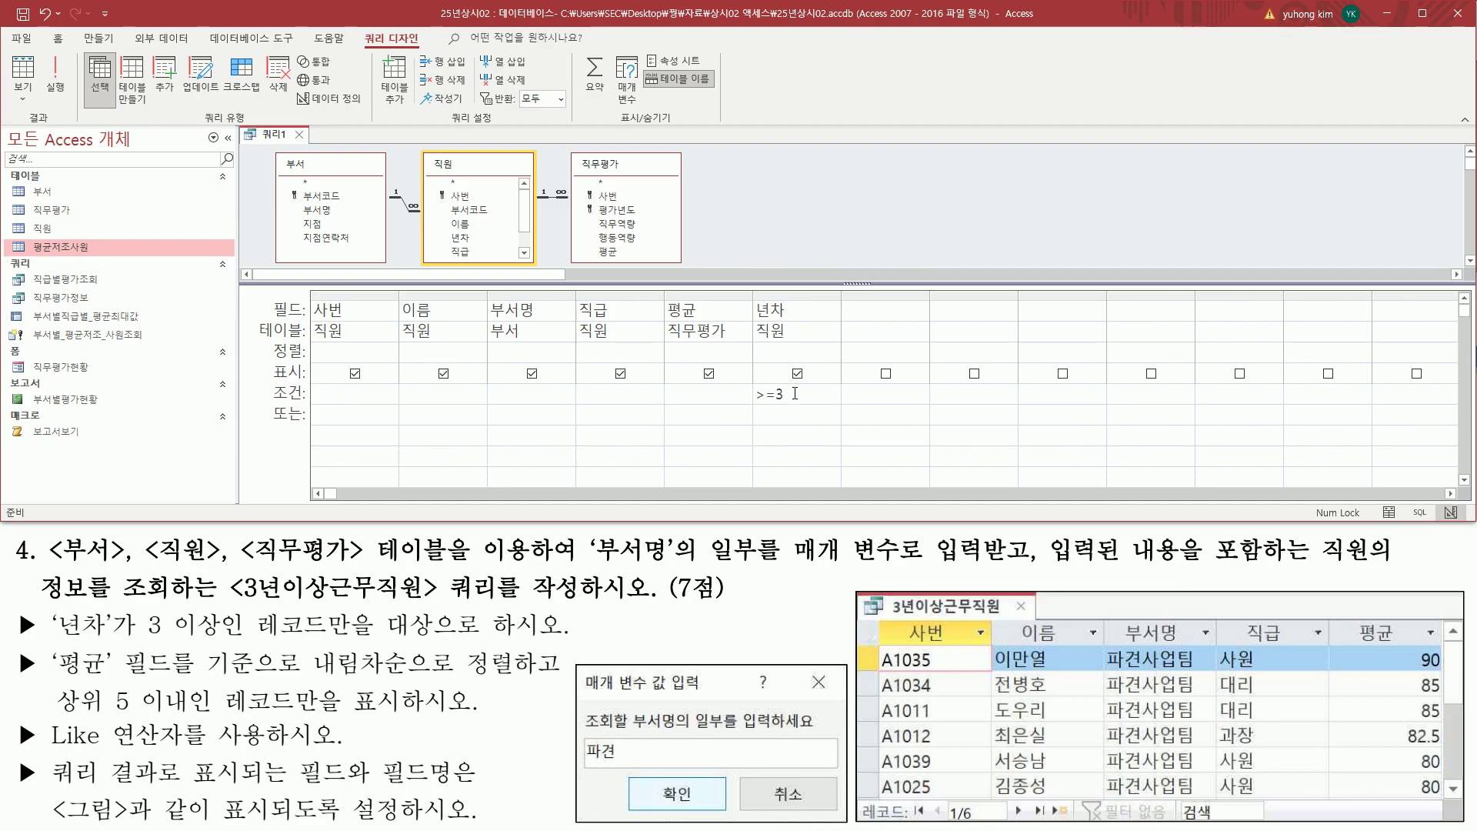
- Sort the query by the 평균 column in descending order (내림차순)
{"action": "mouse_move", "coordinate": [55, 652]}
{"action": "left_mouse_down"}
{"action": "mouse_move", "coordinate": [117, 677]}
{"action": "mouse_move", "coordinate": [514, 676]}
{"action": "left_mouse_up"}
{"action": "left_click_drag", "start_coordinate": [666, 299], "coordinate": [706, 320]}
{"action": "left_click_drag", "start_coordinate": [269, 341], "coordinate": [308, 361]}
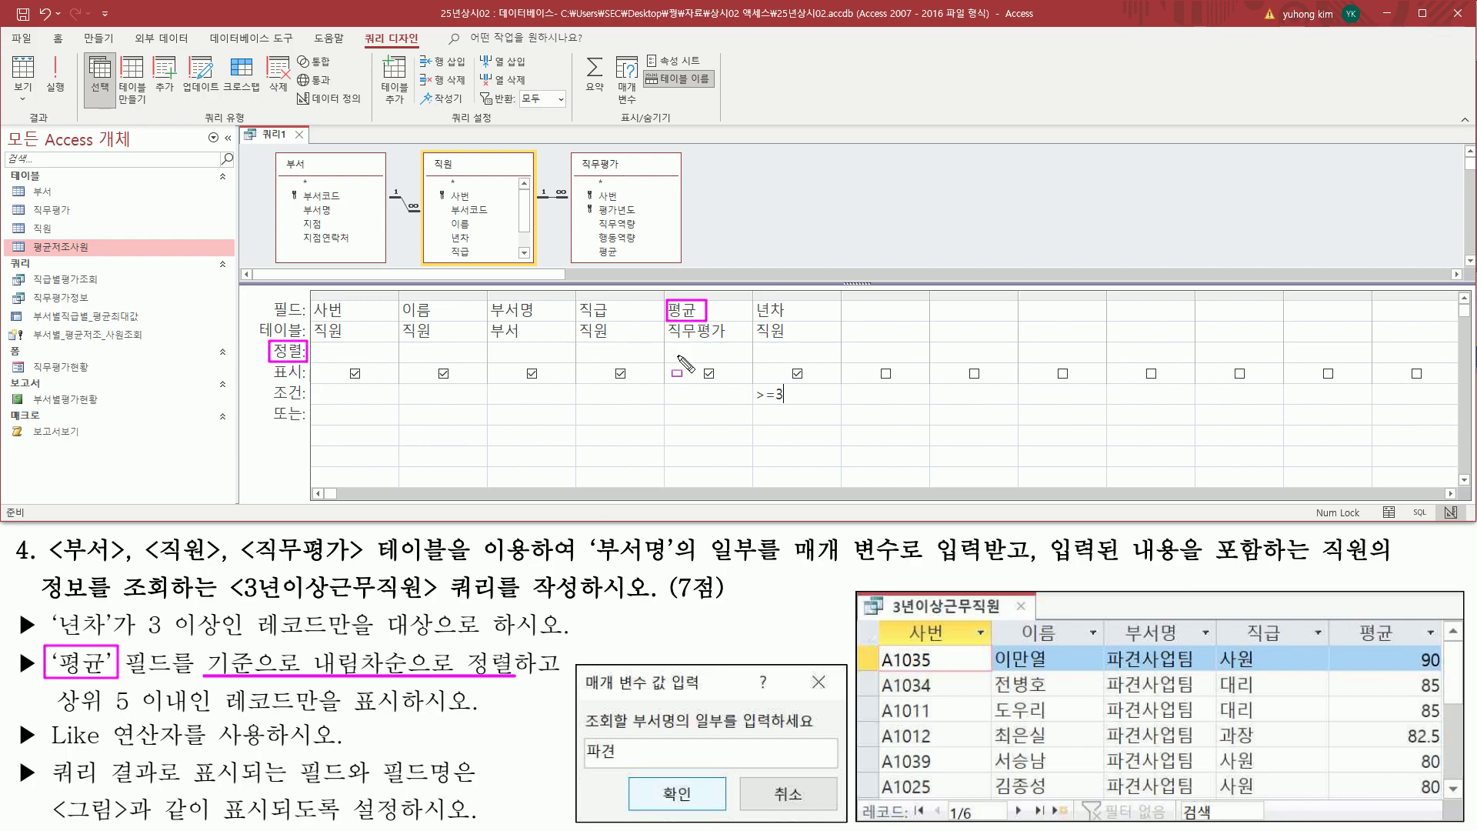
{"action": "key", "text": "Escape"}
{"action": "left_click", "coordinate": [744, 352]}
{"action": "left_click", "coordinate": [719, 393]}
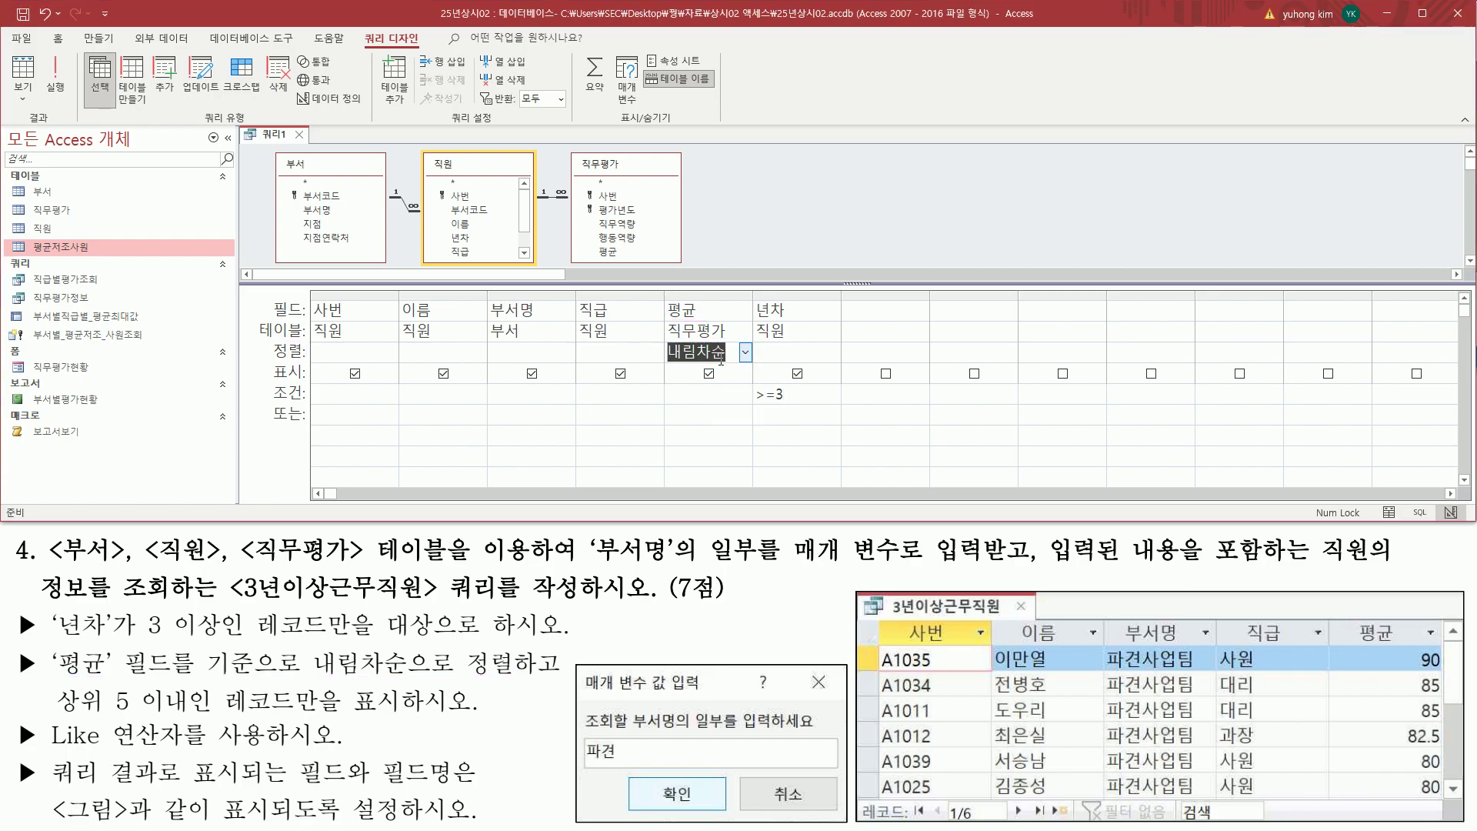
- Open the property sheet for the query design
{"action": "left_click_drag", "start_coordinate": [54, 674], "coordinate": [560, 674]}
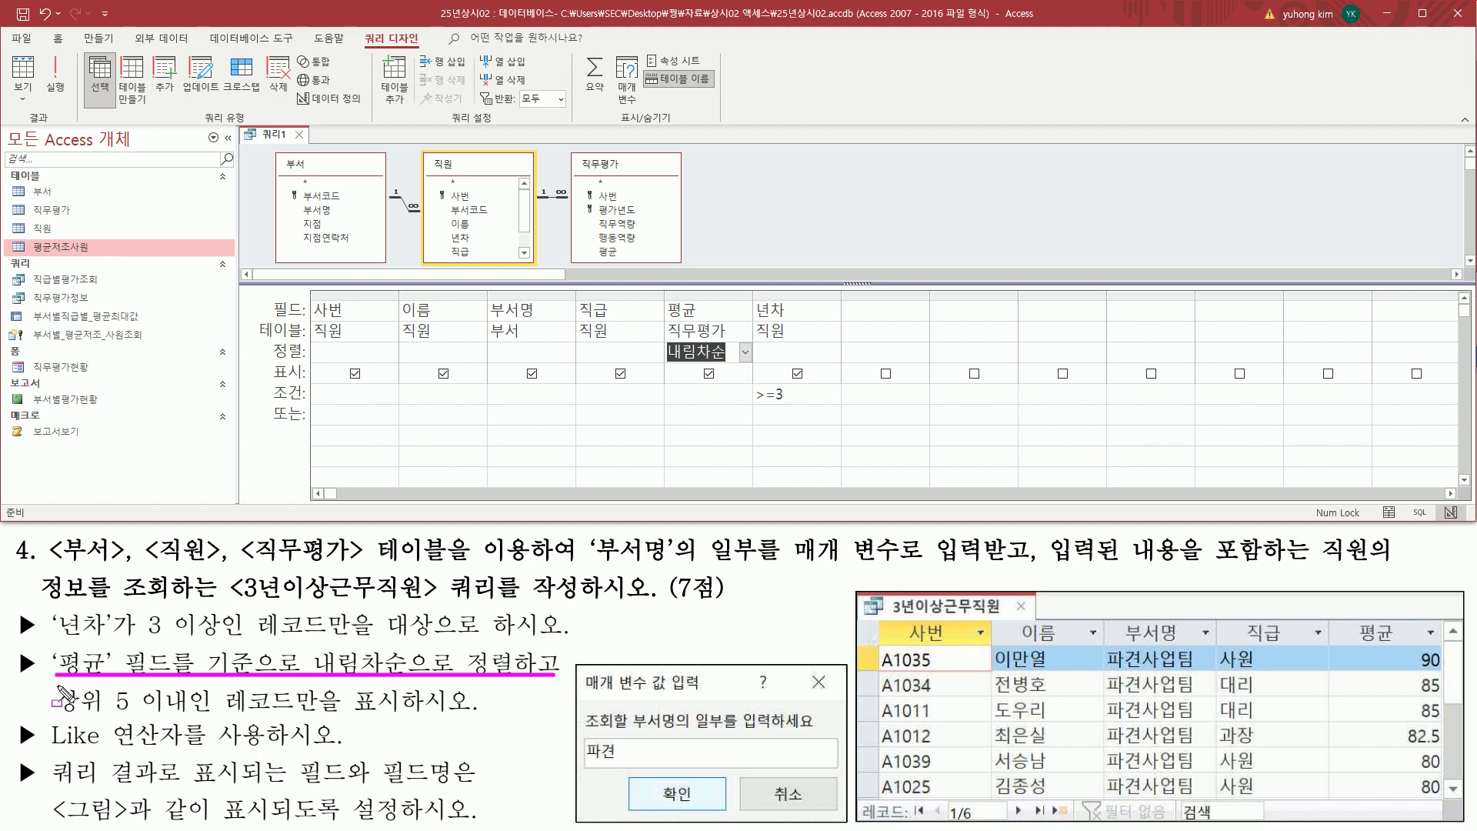
{"action": "mouse_move", "coordinate": [54, 684]}
{"action": "left_mouse_down"}
{"action": "mouse_move", "coordinate": [154, 726]}
{"action": "mouse_move", "coordinate": [399, 720]}
{"action": "left_mouse_up"}
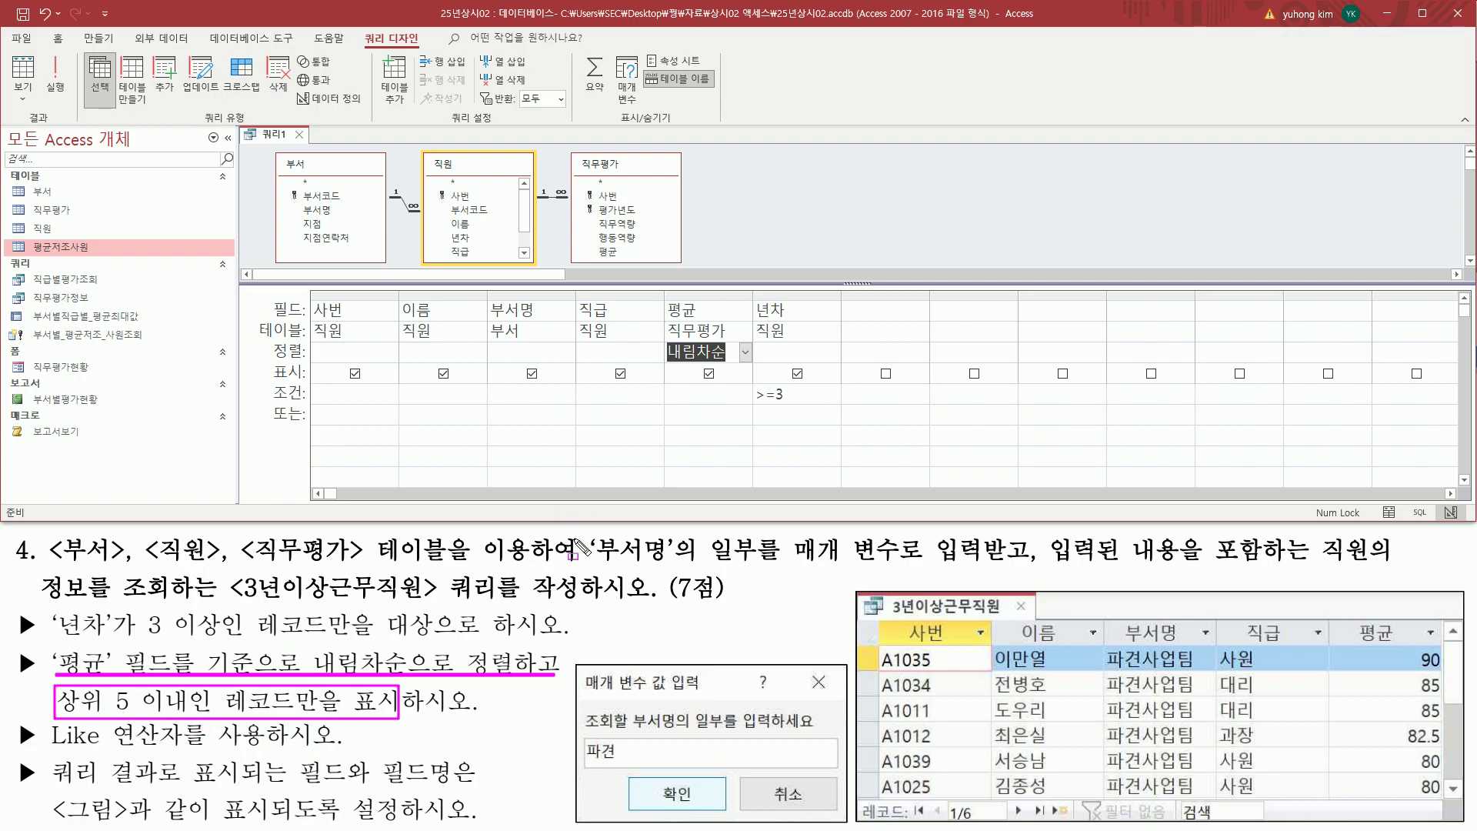
{"action": "left_click_drag", "start_coordinate": [716, 282], "coordinate": [756, 302]}
{"action": "left_click_drag", "start_coordinate": [752, 300], "coordinate": [773, 202]}
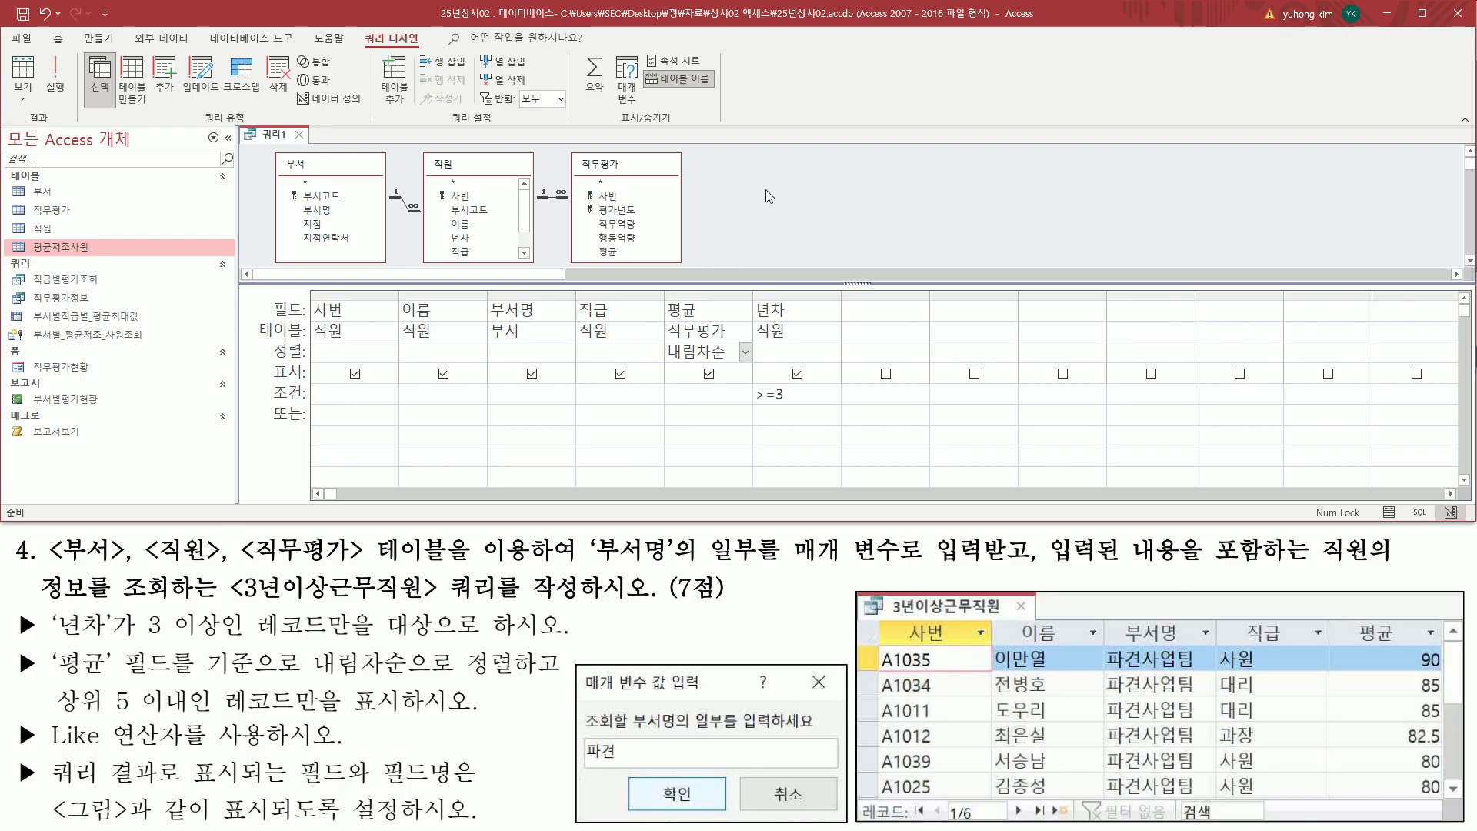
{"action": "right_click", "coordinate": [750, 173]}
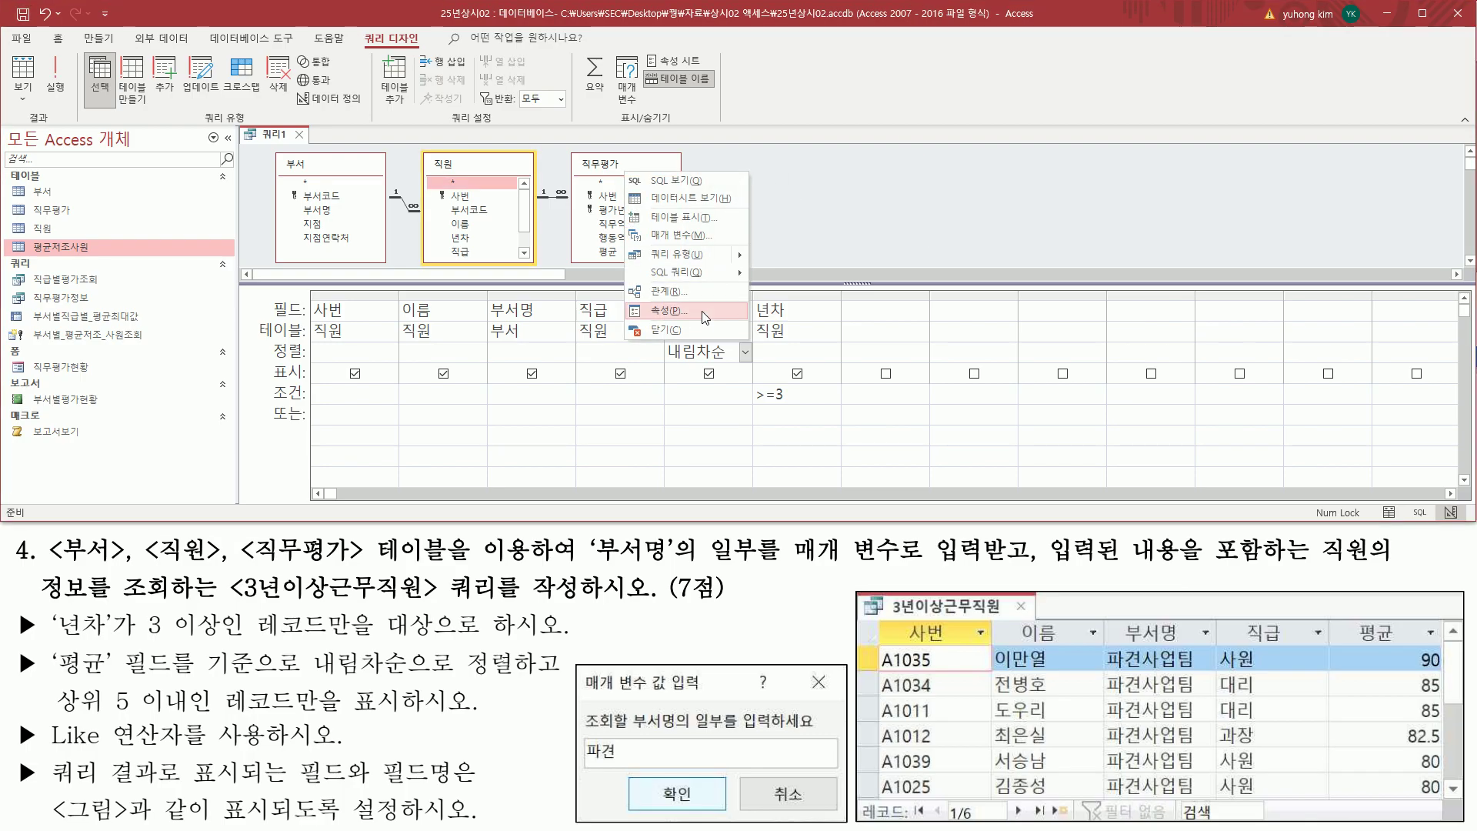
{"action": "left_click", "coordinate": [745, 312]}
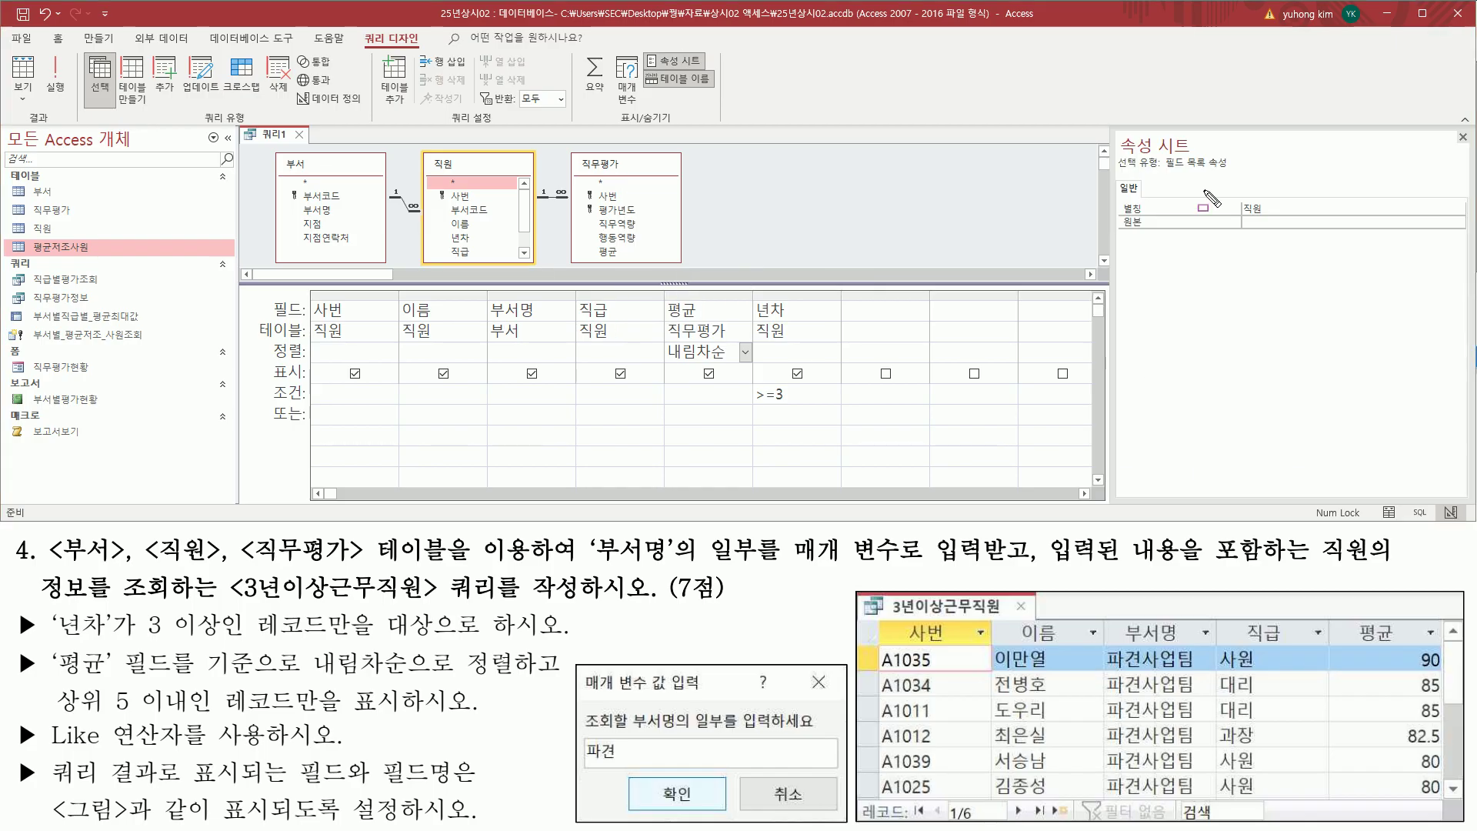
- Set the query's own 상위 값 property to 5 and close the property sheet
{"action": "mouse_move", "coordinate": [1163, 172]}
{"action": "left_mouse_down"}
{"action": "mouse_move", "coordinate": [1212, 172]}
{"action": "mouse_move", "coordinate": [1163, 158]}
{"action": "mouse_move", "coordinate": [1246, 173]}
{"action": "left_mouse_up"}
{"action": "key", "text": "Escape"}
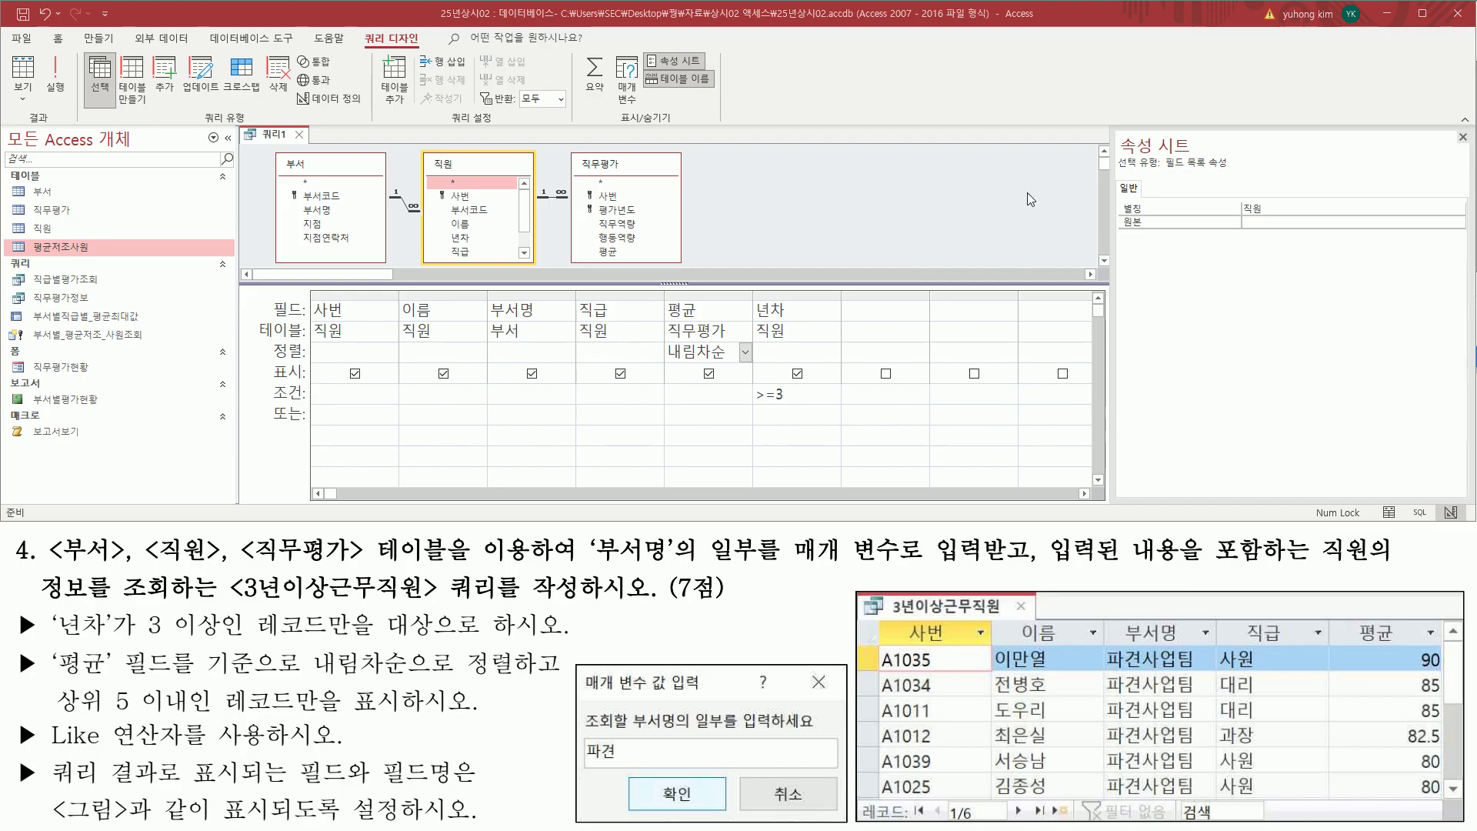
{"action": "left_click", "coordinate": [991, 200]}
{"action": "left_click_drag", "start_coordinate": [946, 179], "coordinate": [1064, 247]}
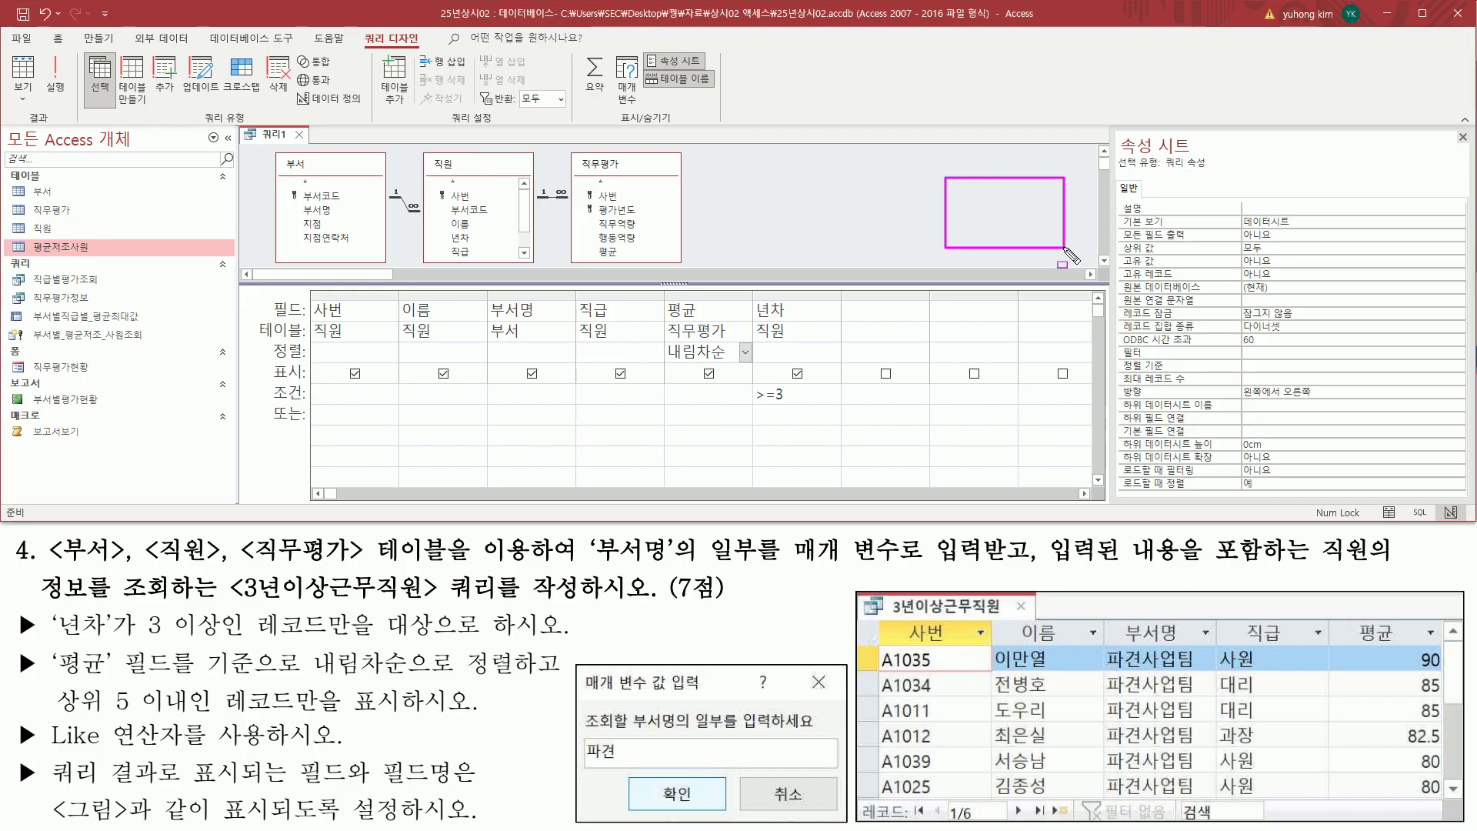
{"action": "left_click_drag", "start_coordinate": [713, 158], "coordinate": [948, 247]}
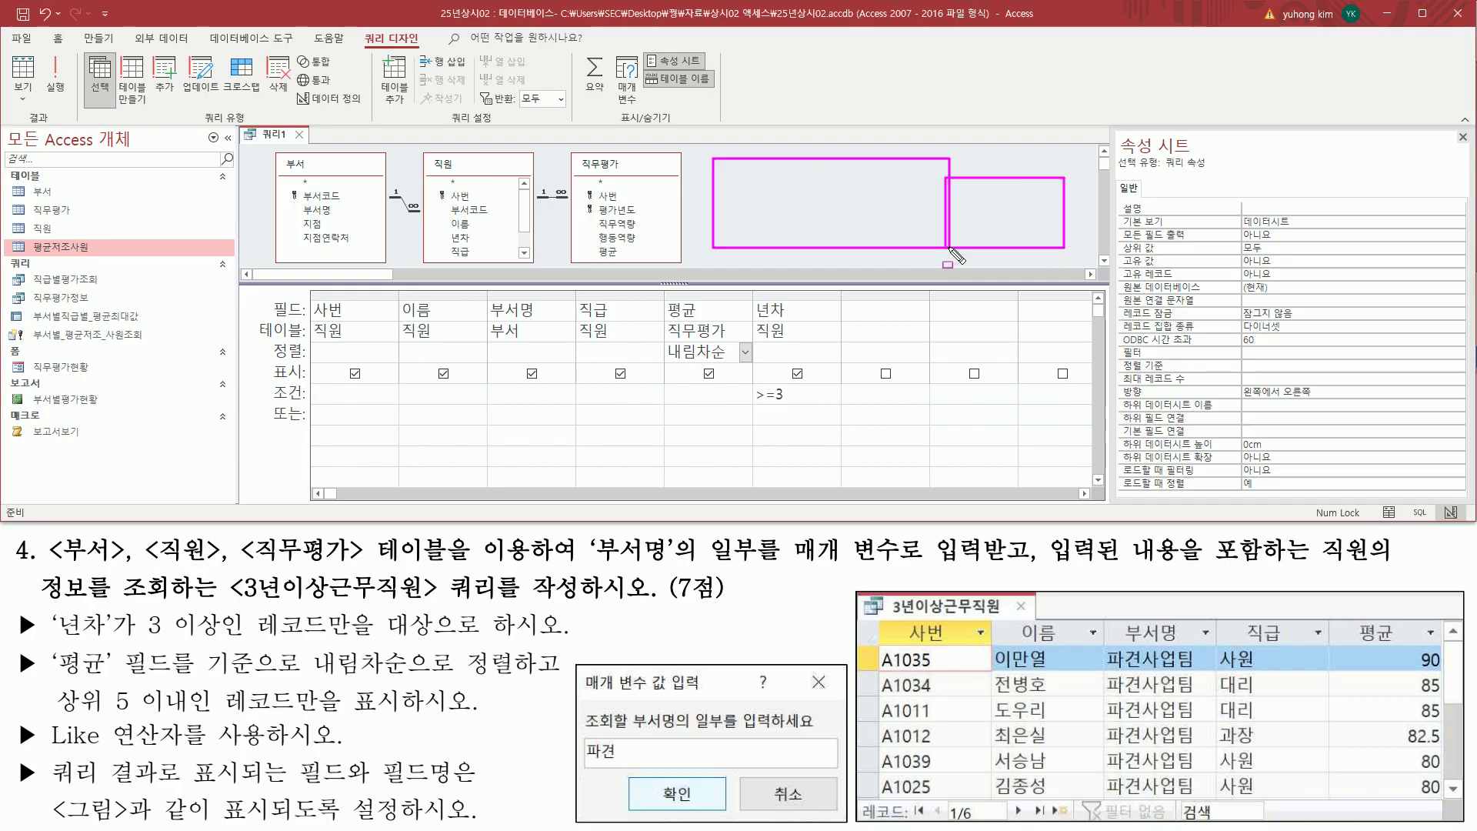
{"action": "left_click_drag", "start_coordinate": [1167, 172], "coordinate": [1194, 171]}
{"action": "left_click_drag", "start_coordinate": [1116, 240], "coordinate": [1250, 255]}
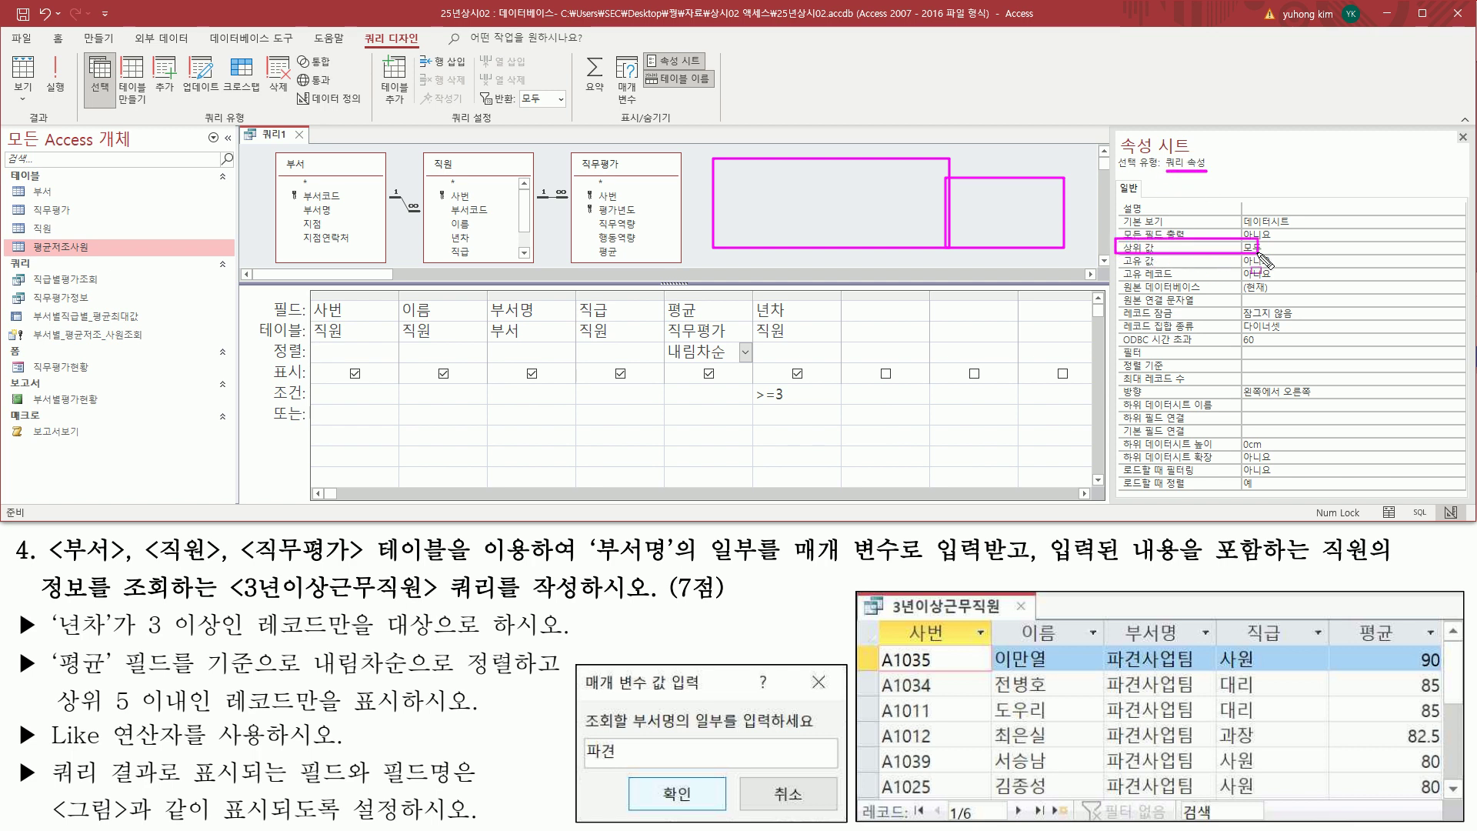
{"action": "key", "text": "Escape"}
{"action": "left_click", "coordinate": [1279, 245]}
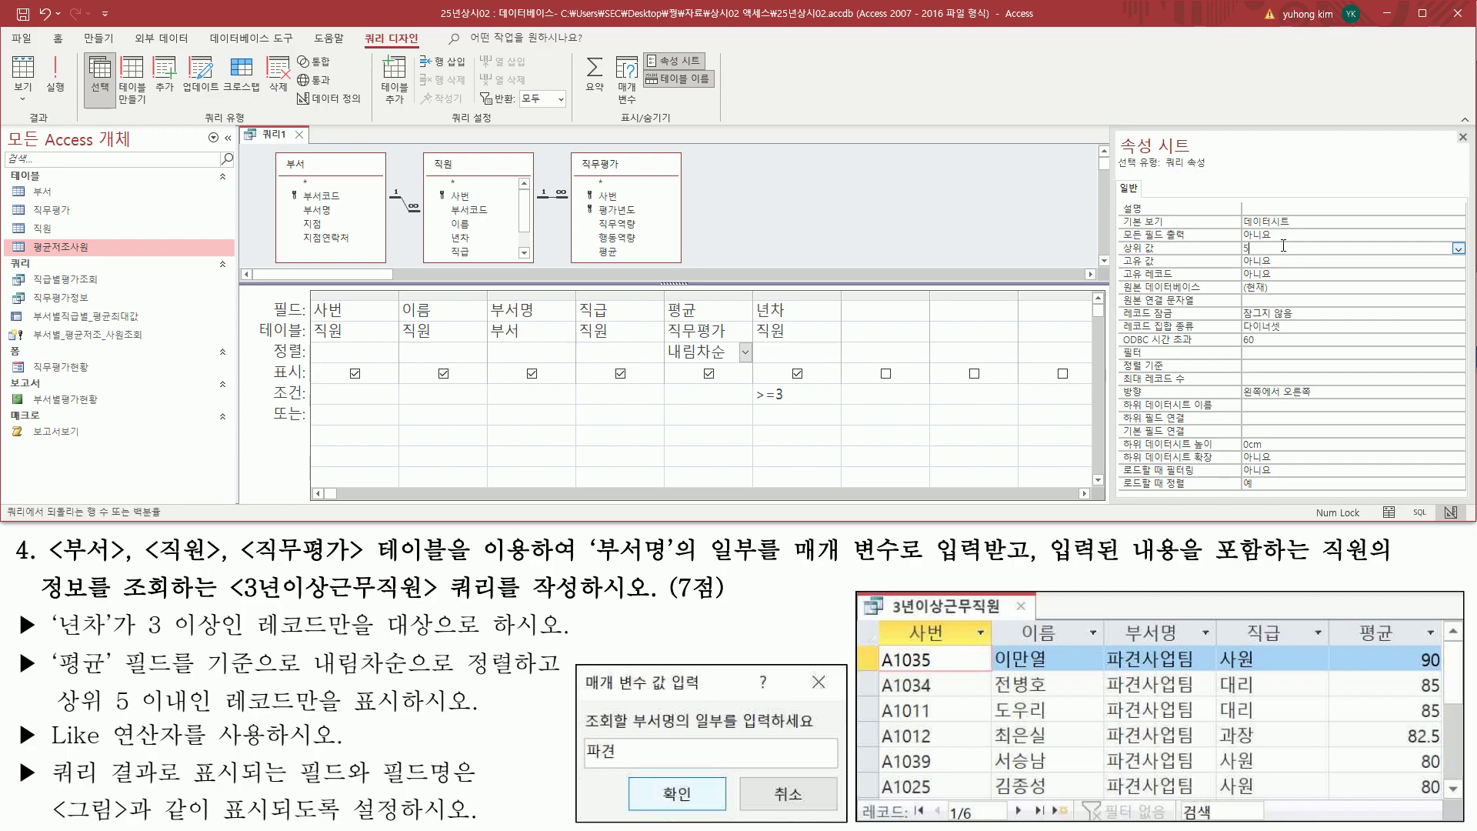
{"action": "mouse_move", "coordinate": [1118, 259]}
{"action": "left_mouse_down"}
{"action": "mouse_move", "coordinate": [1281, 266]}
{"action": "mouse_move", "coordinate": [1274, 242]}
{"action": "left_mouse_up"}
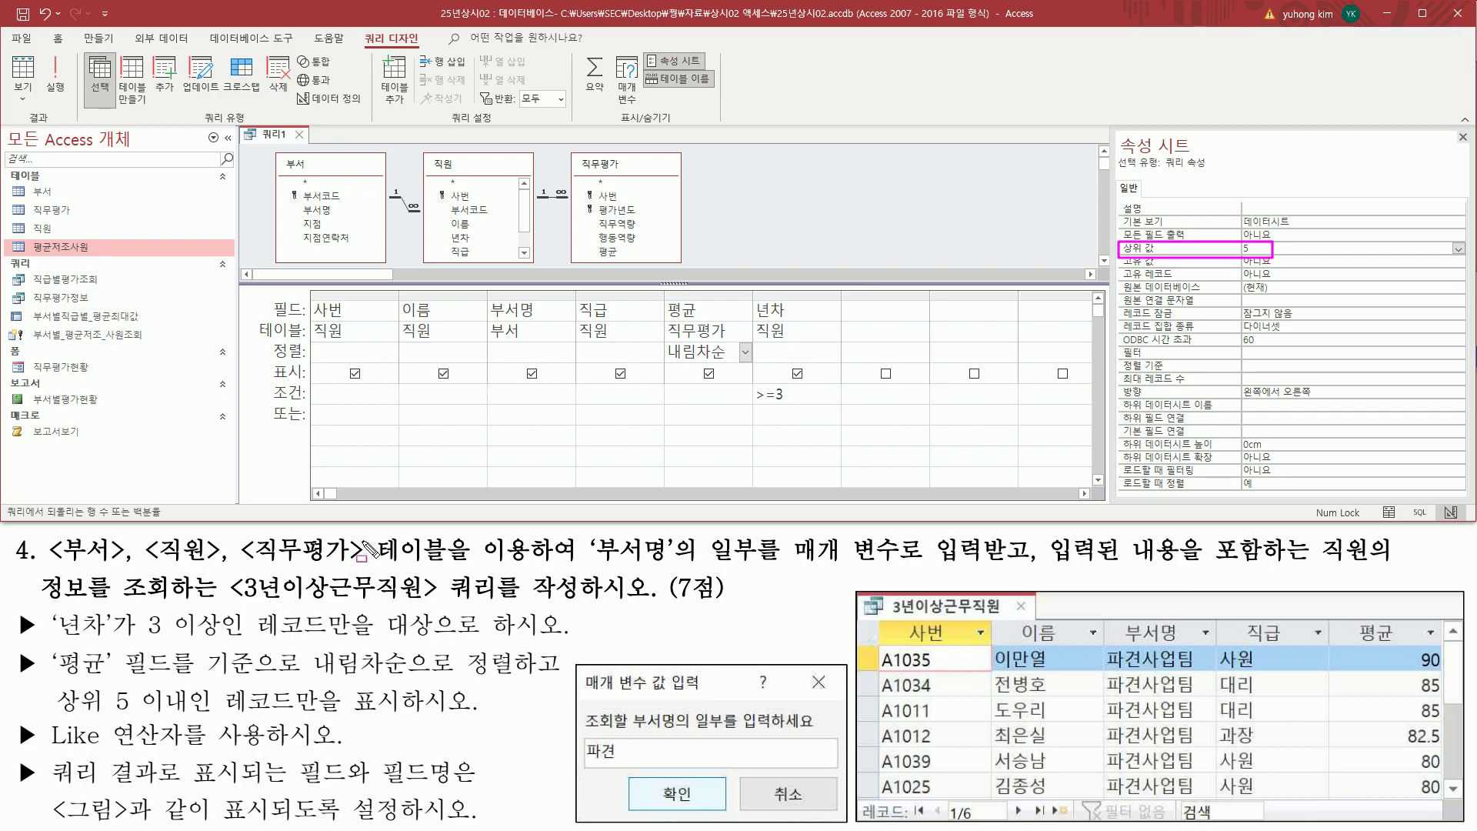
{"action": "mouse_move", "coordinate": [10, 647]}
{"action": "left_mouse_down"}
{"action": "mouse_move", "coordinate": [110, 703]}
{"action": "mouse_move", "coordinate": [559, 715]}
{"action": "left_mouse_up"}
{"action": "key", "text": "e"}
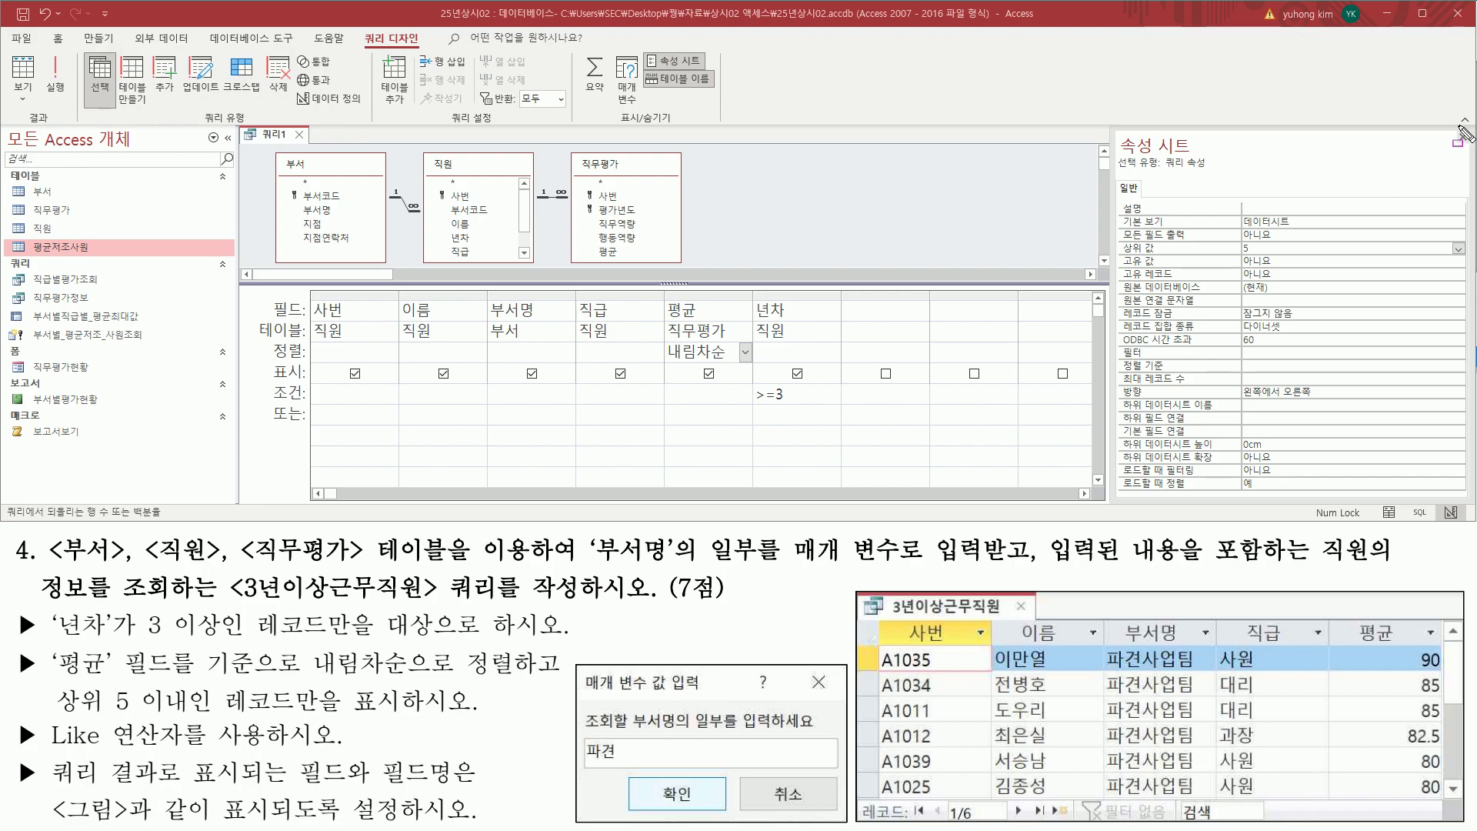
{"action": "key", "text": "Escape"}
{"action": "left_click", "coordinate": [1463, 139]}
- Widen the 부서명 column to make room for a long criteria expression and place the cursor in its 조건 cell
{"action": "key", "text": "ctrl+2"}
{"action": "mouse_move", "coordinate": [11, 719]}
{"action": "left_mouse_down"}
{"action": "mouse_move", "coordinate": [38, 758]}
{"action": "mouse_move", "coordinate": [338, 749]}
{"action": "left_mouse_up"}
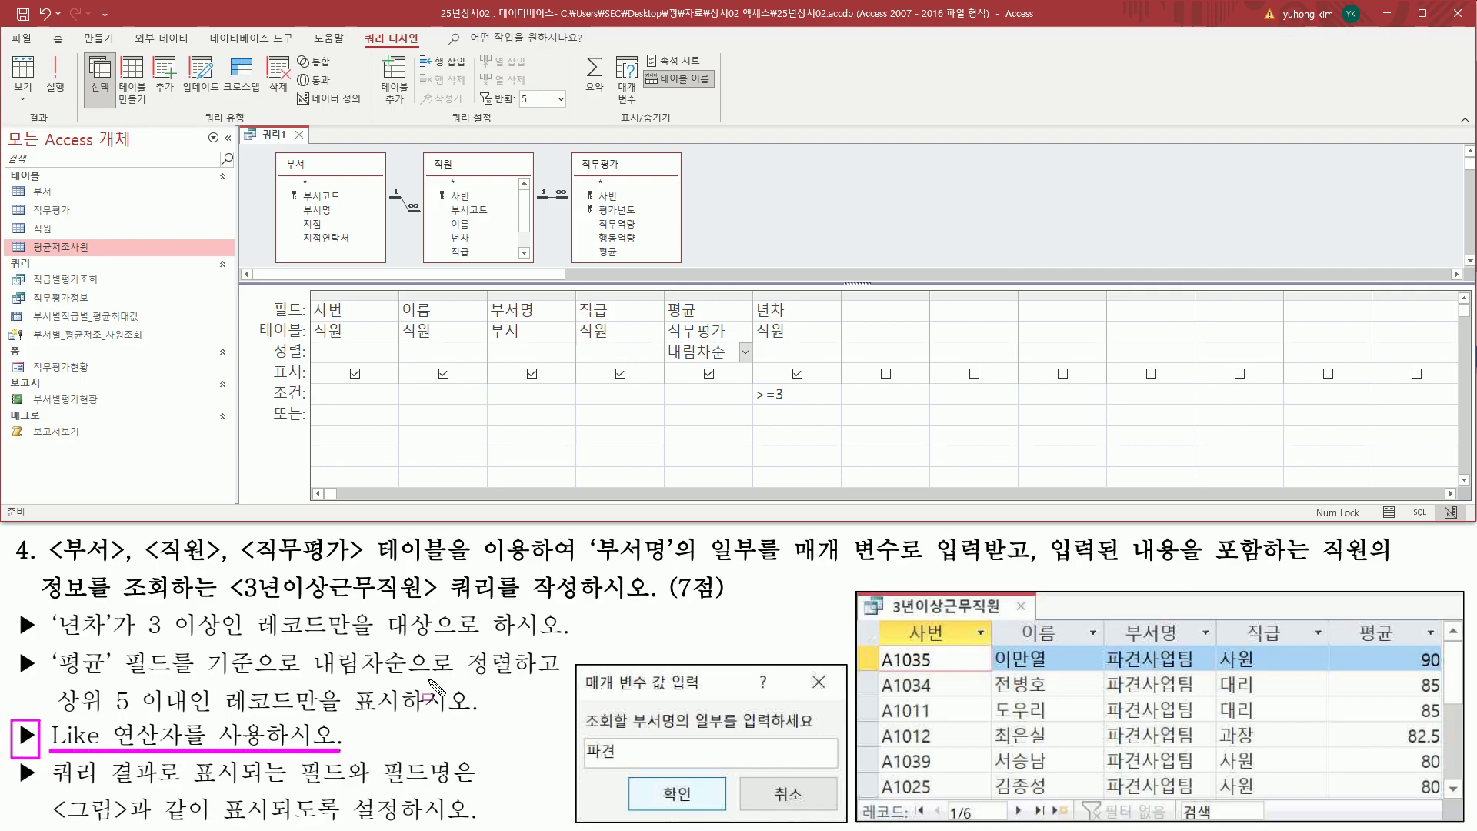
{"action": "mouse_move", "coordinate": [591, 537]}
{"action": "left_mouse_down"}
{"action": "mouse_move", "coordinate": [680, 567]}
{"action": "mouse_move", "coordinate": [1267, 567]}
{"action": "left_mouse_up"}
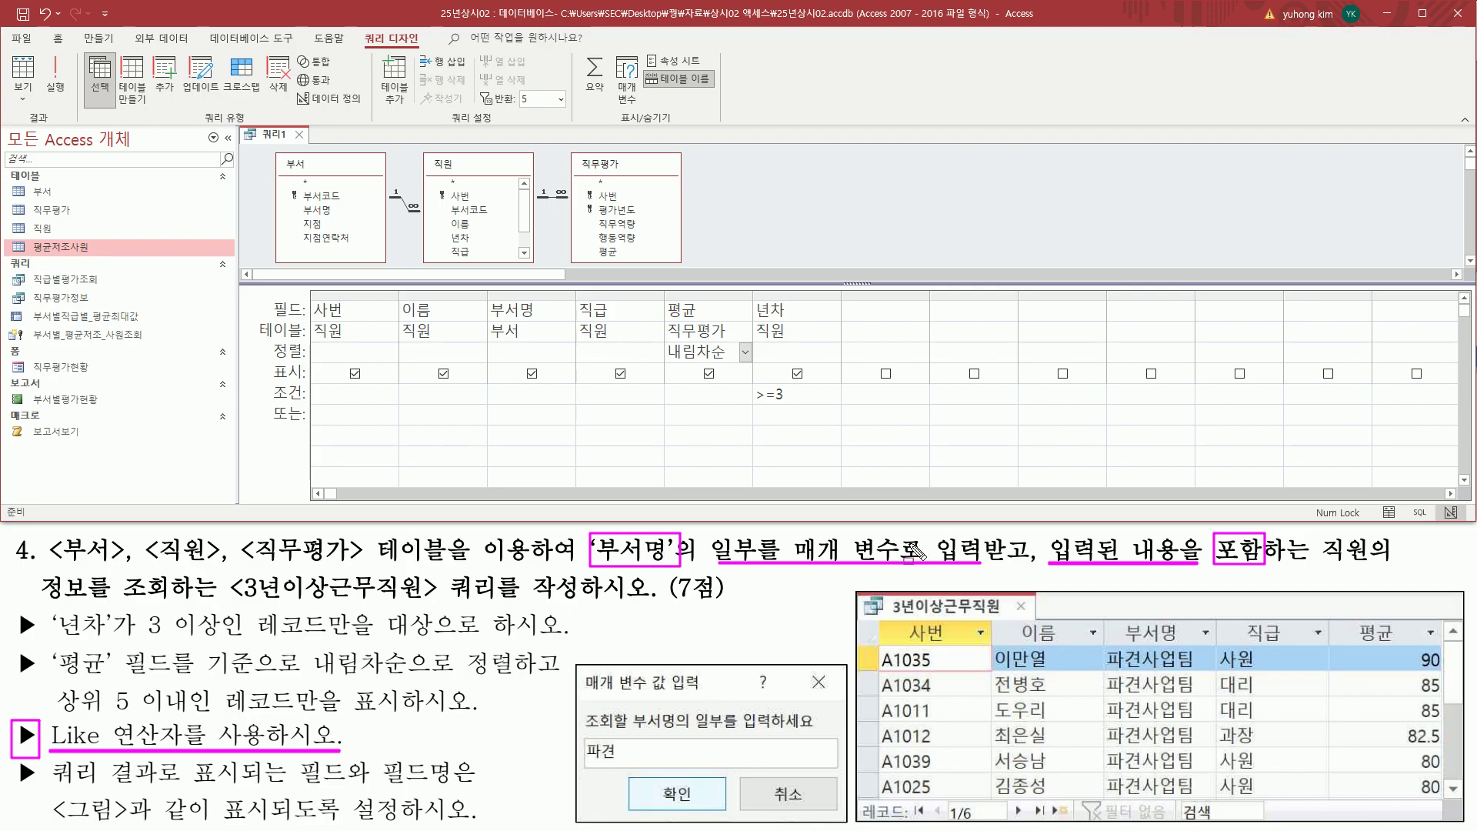
{"action": "mouse_move", "coordinate": [490, 297]}
{"action": "left_mouse_down"}
{"action": "mouse_move", "coordinate": [513, 320]}
{"action": "mouse_move", "coordinate": [567, 320]}
{"action": "left_mouse_up"}
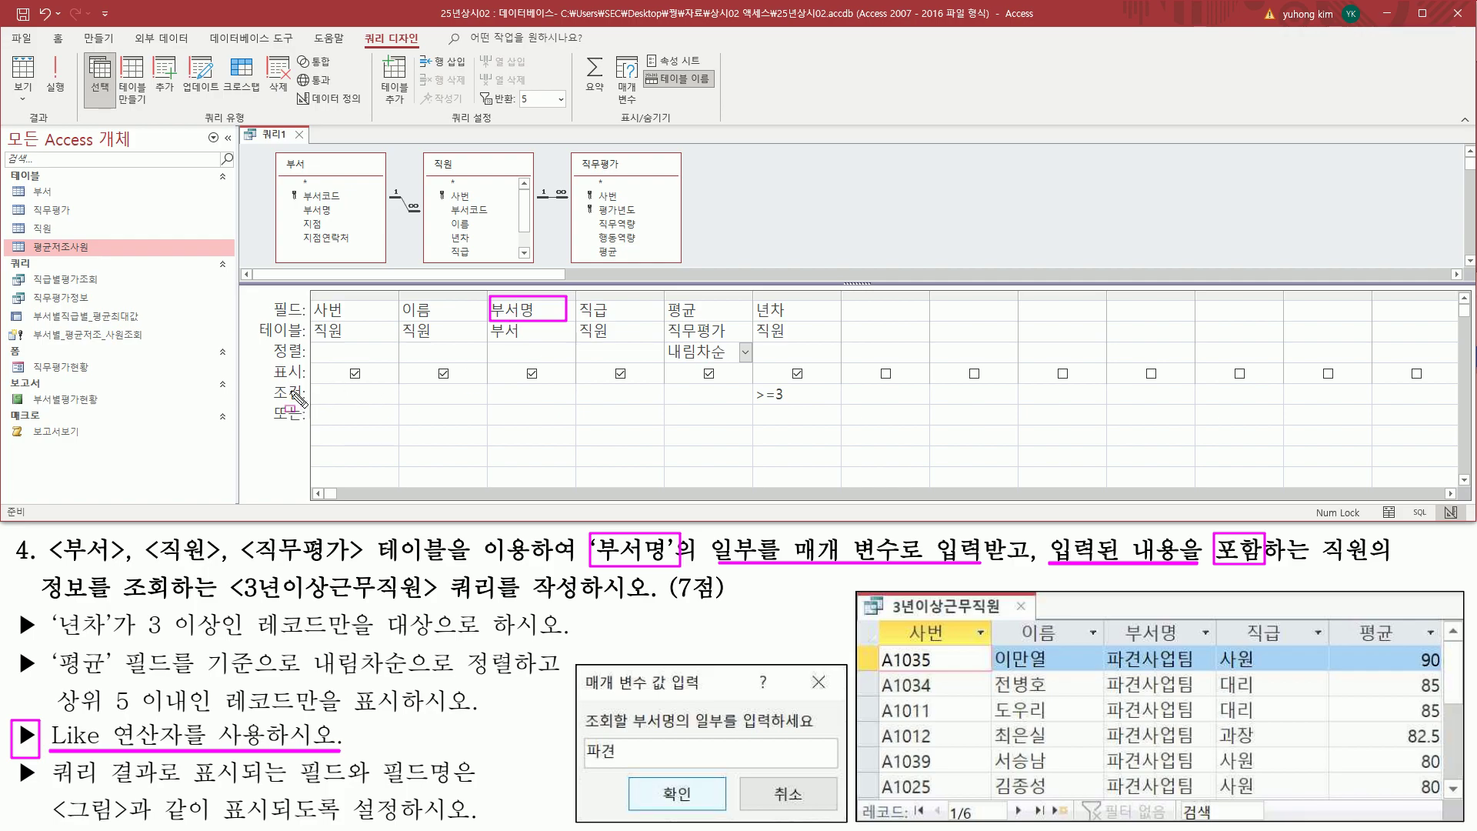
{"action": "left_click_drag", "start_coordinate": [488, 385], "coordinate": [579, 402]}
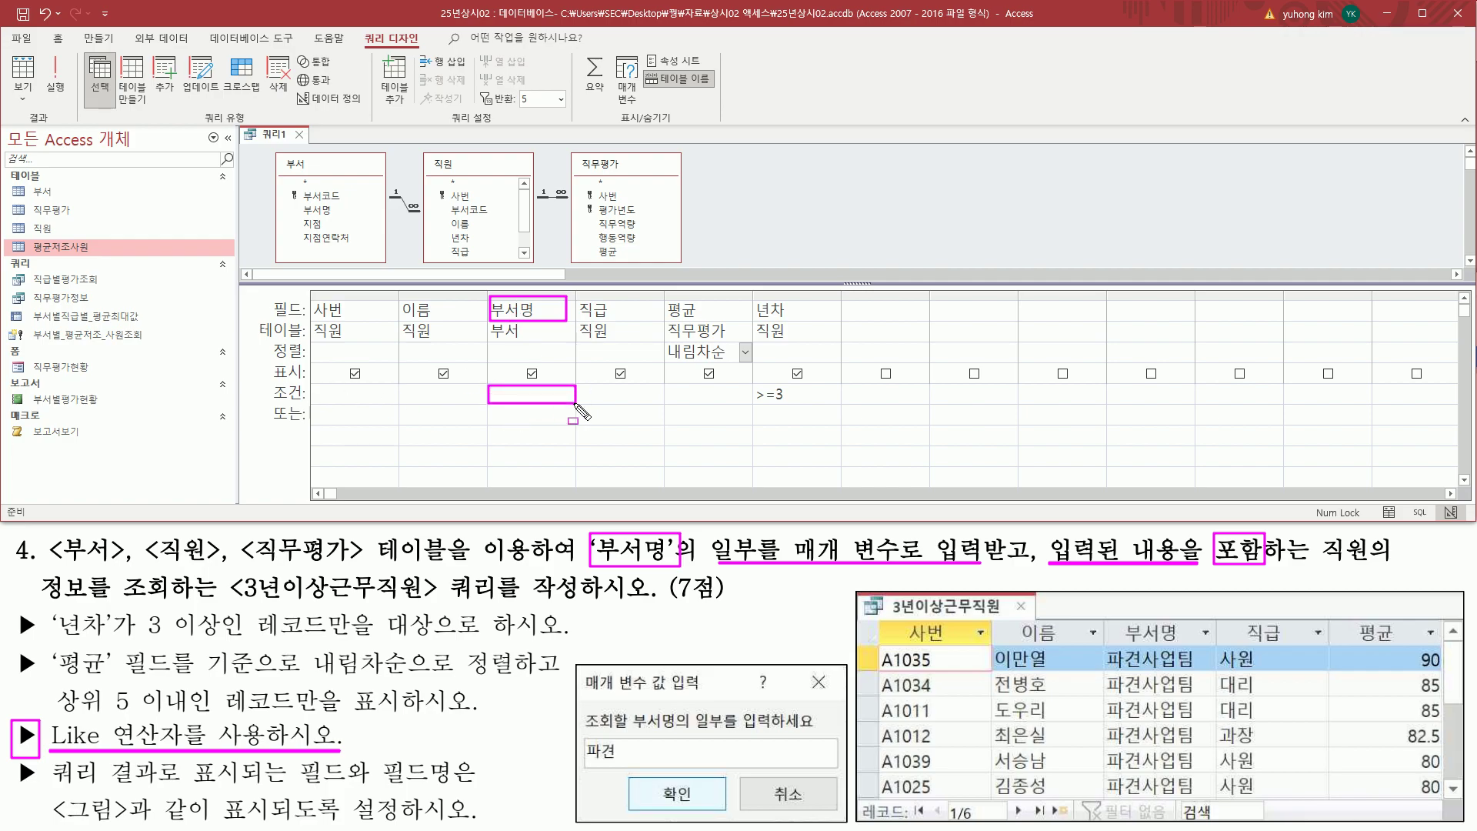
{"action": "key", "text": "Escape"}
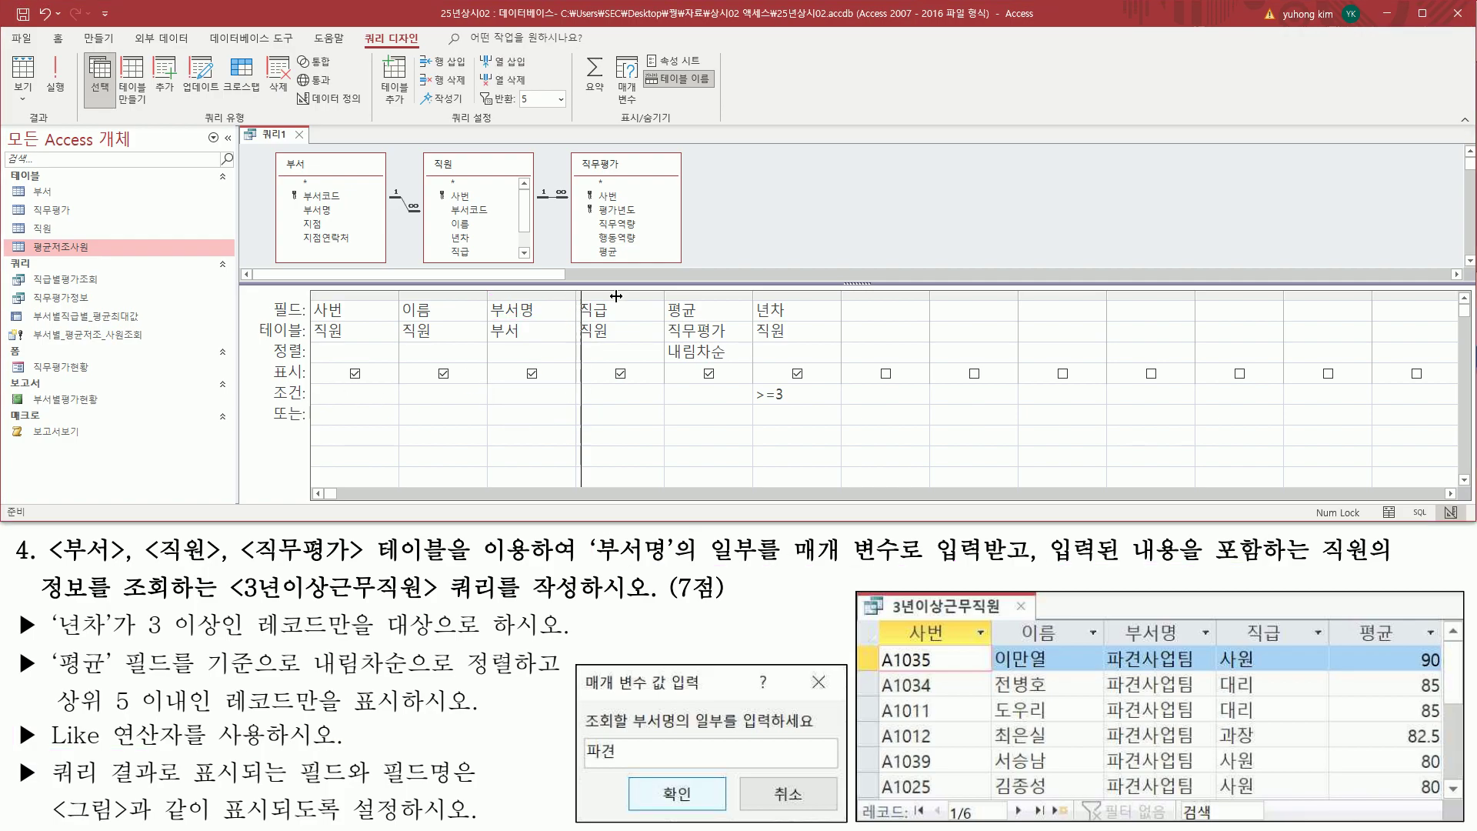
{"action": "left_click_drag", "start_coordinate": [576, 293], "coordinate": [896, 293]}
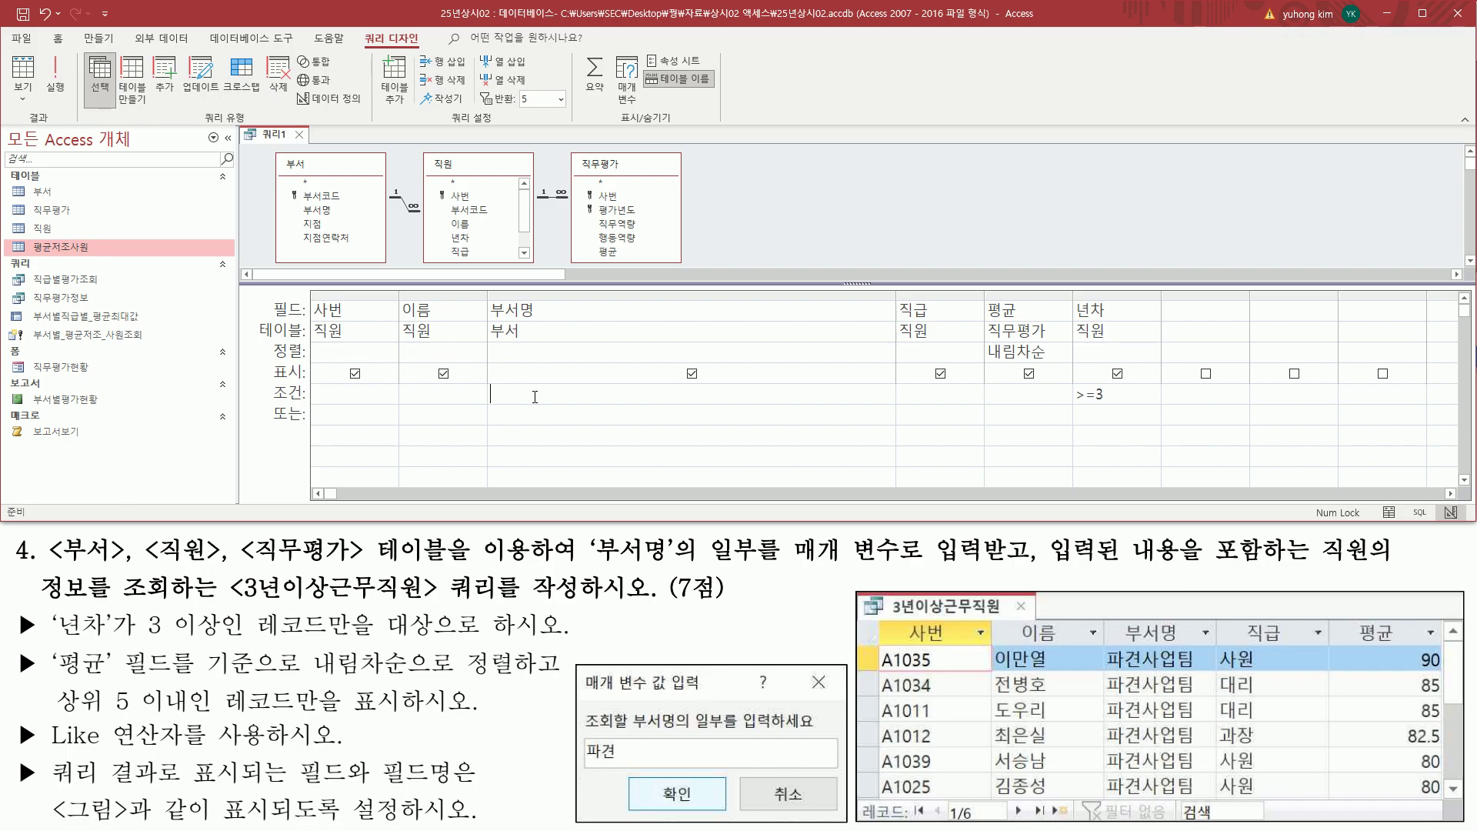
{"action": "mouse_move", "coordinate": [576, 665]}
{"action": "left_mouse_down"}
{"action": "mouse_move", "coordinate": [793, 708]}
{"action": "mouse_move", "coordinate": [846, 822]}
{"action": "left_mouse_up"}
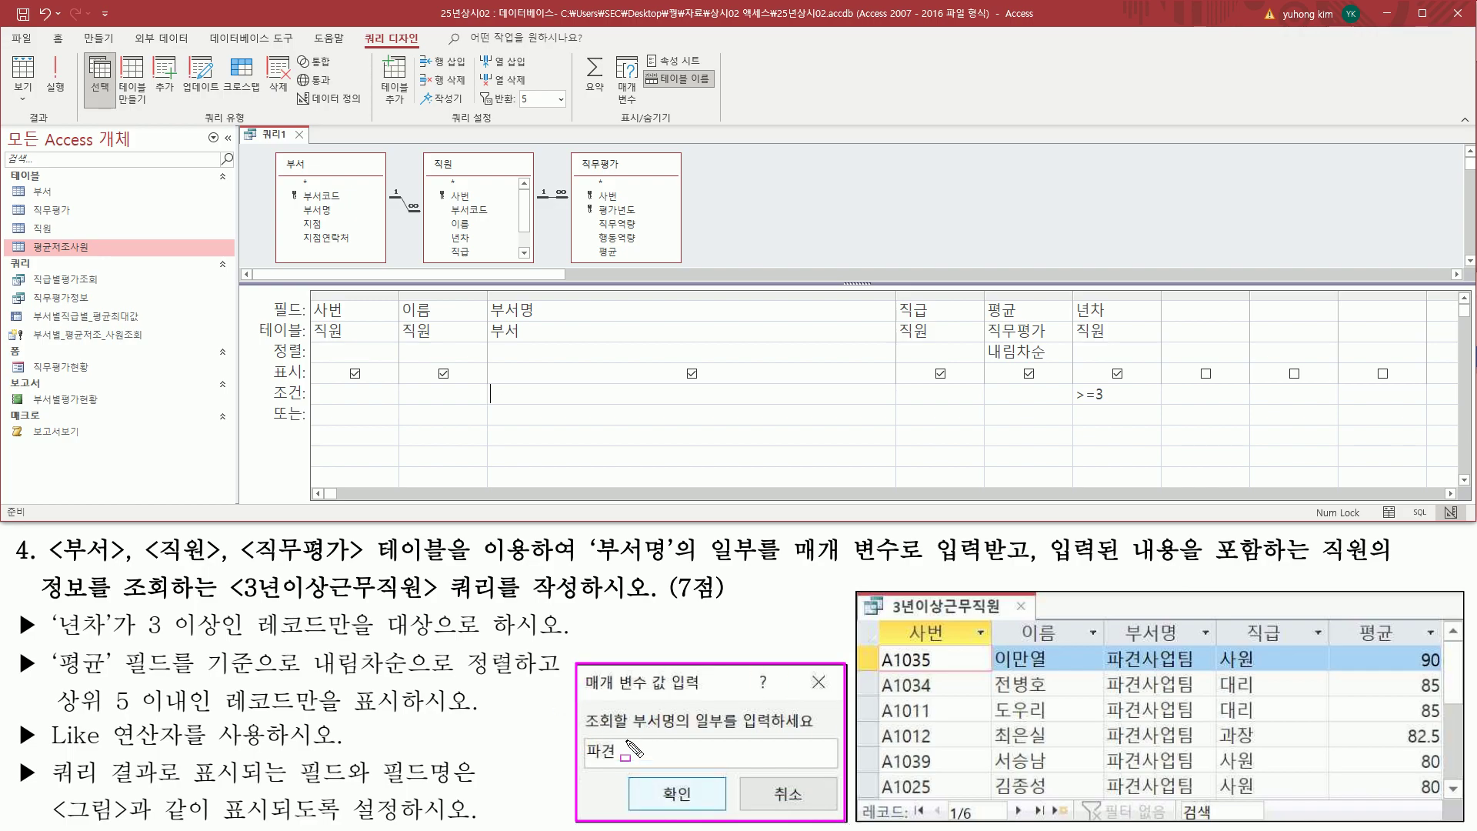
{"action": "left_click_drag", "start_coordinate": [583, 731], "coordinate": [817, 732]}
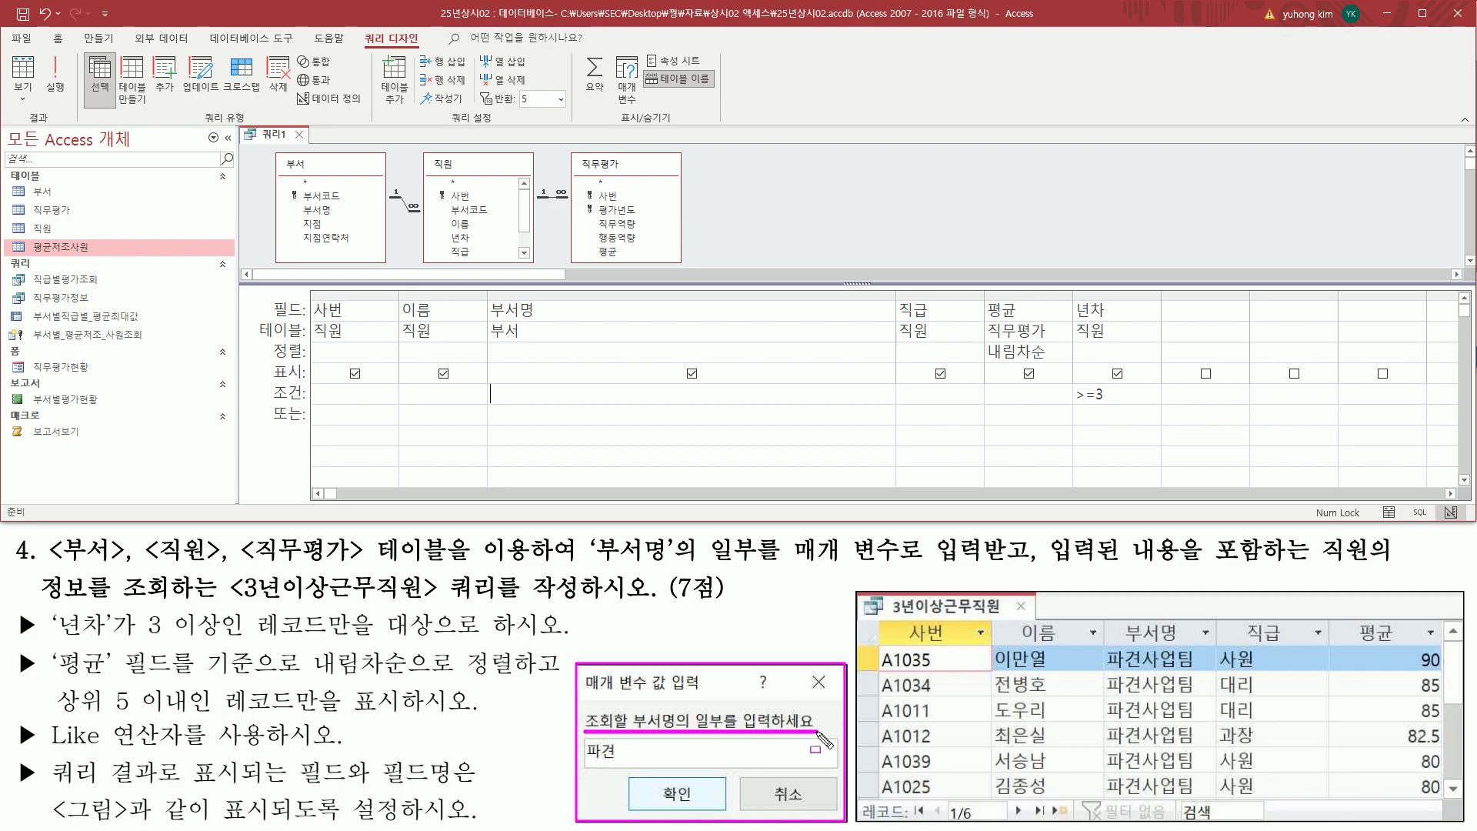
{"action": "left_click_drag", "start_coordinate": [494, 399], "coordinate": [836, 400]}
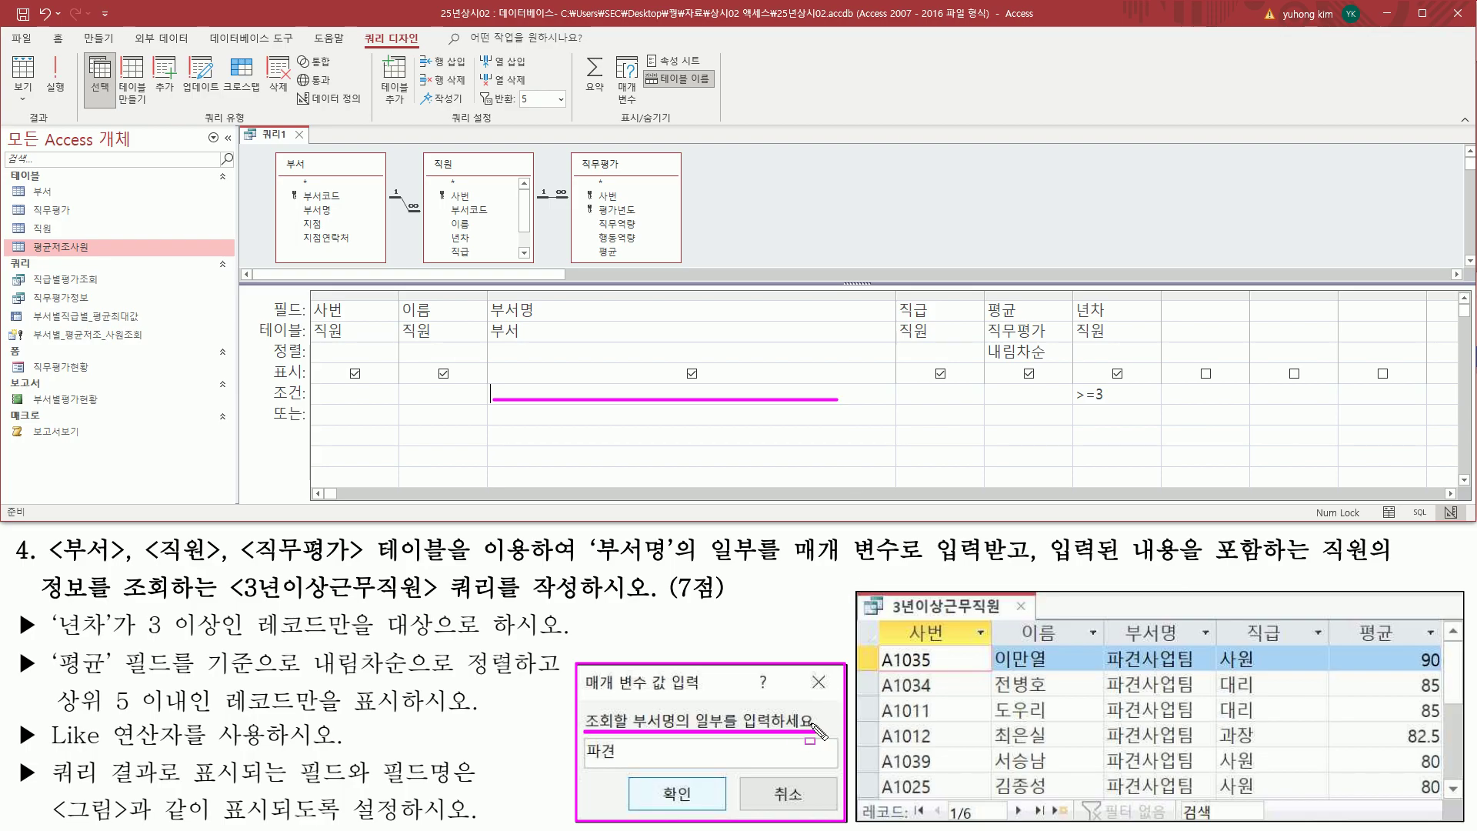
- Enter the parameter prompt [조회할 부서명의 일부를 입력하세요] as the 조건 of the 부서명 column
{"action": "key", "text": "Escape"}
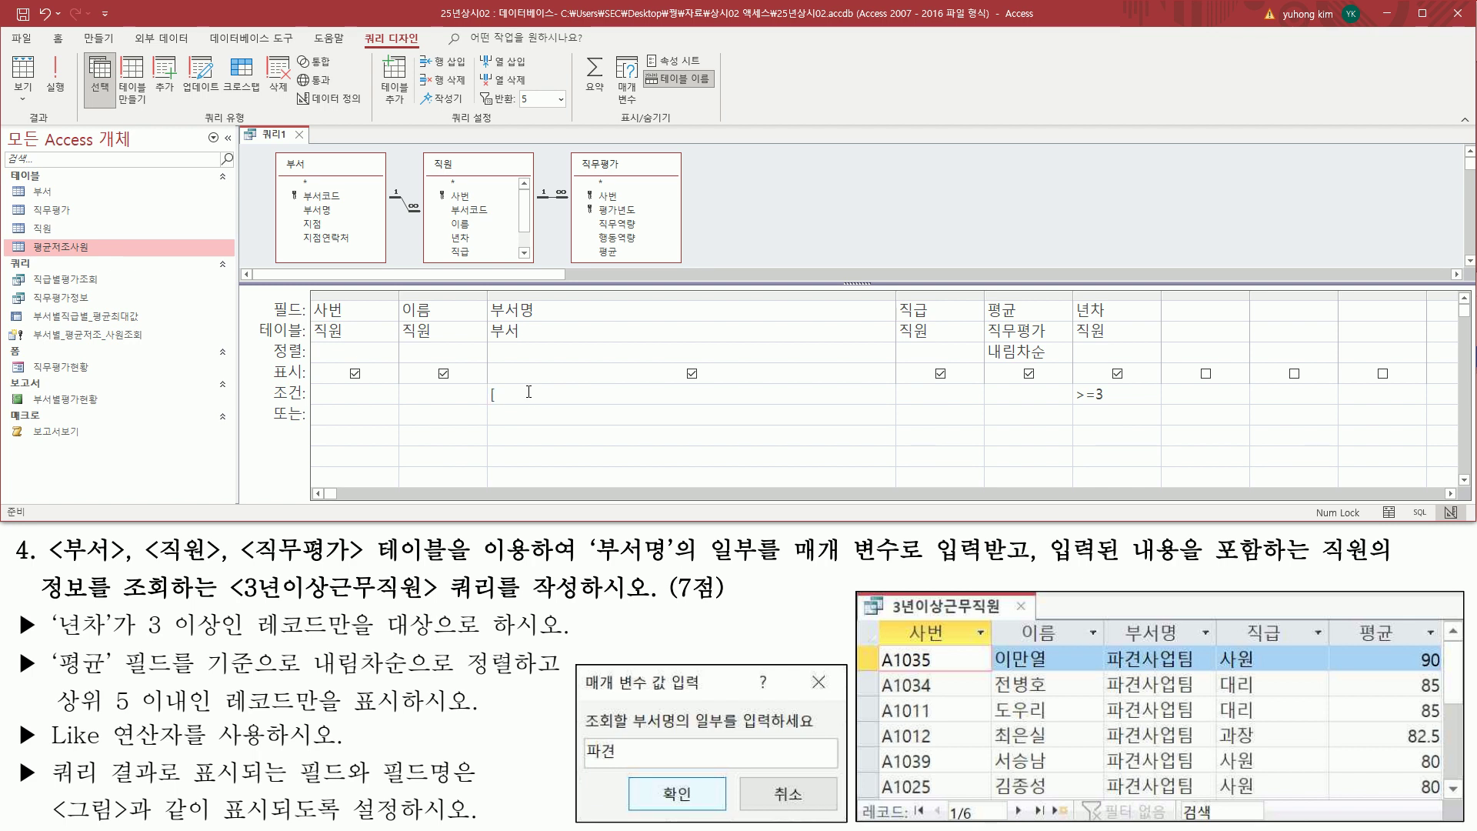
{"action": "type", "text": "회할 "}
{"action": "type", "text": "부서명"}
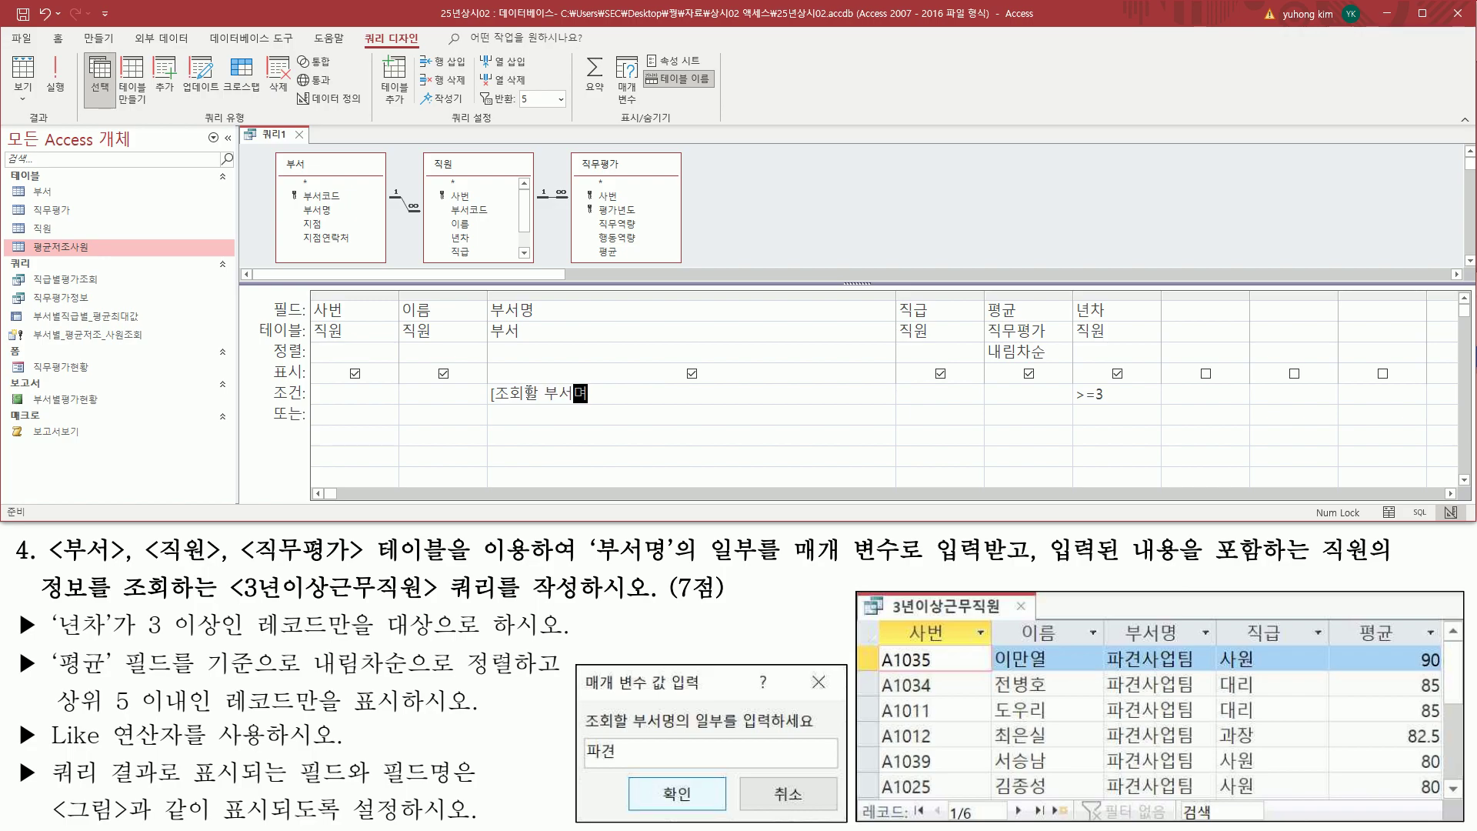
{"action": "type", "text": "의 일부를 입력하세요"}
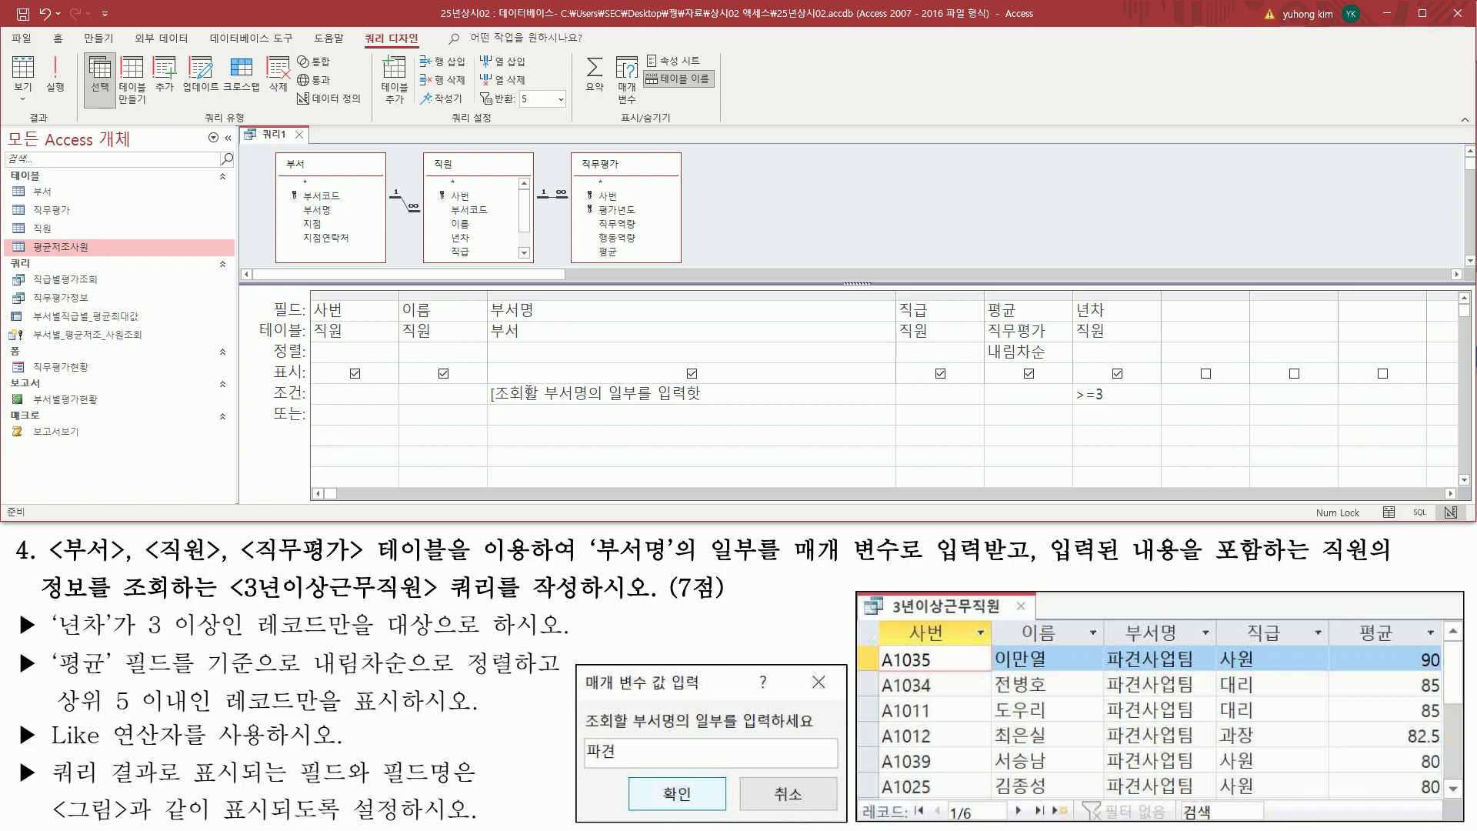
{"action": "type", "text": "]"}
{"action": "left_click_drag", "start_coordinate": [492, 407], "coordinate": [730, 406]}
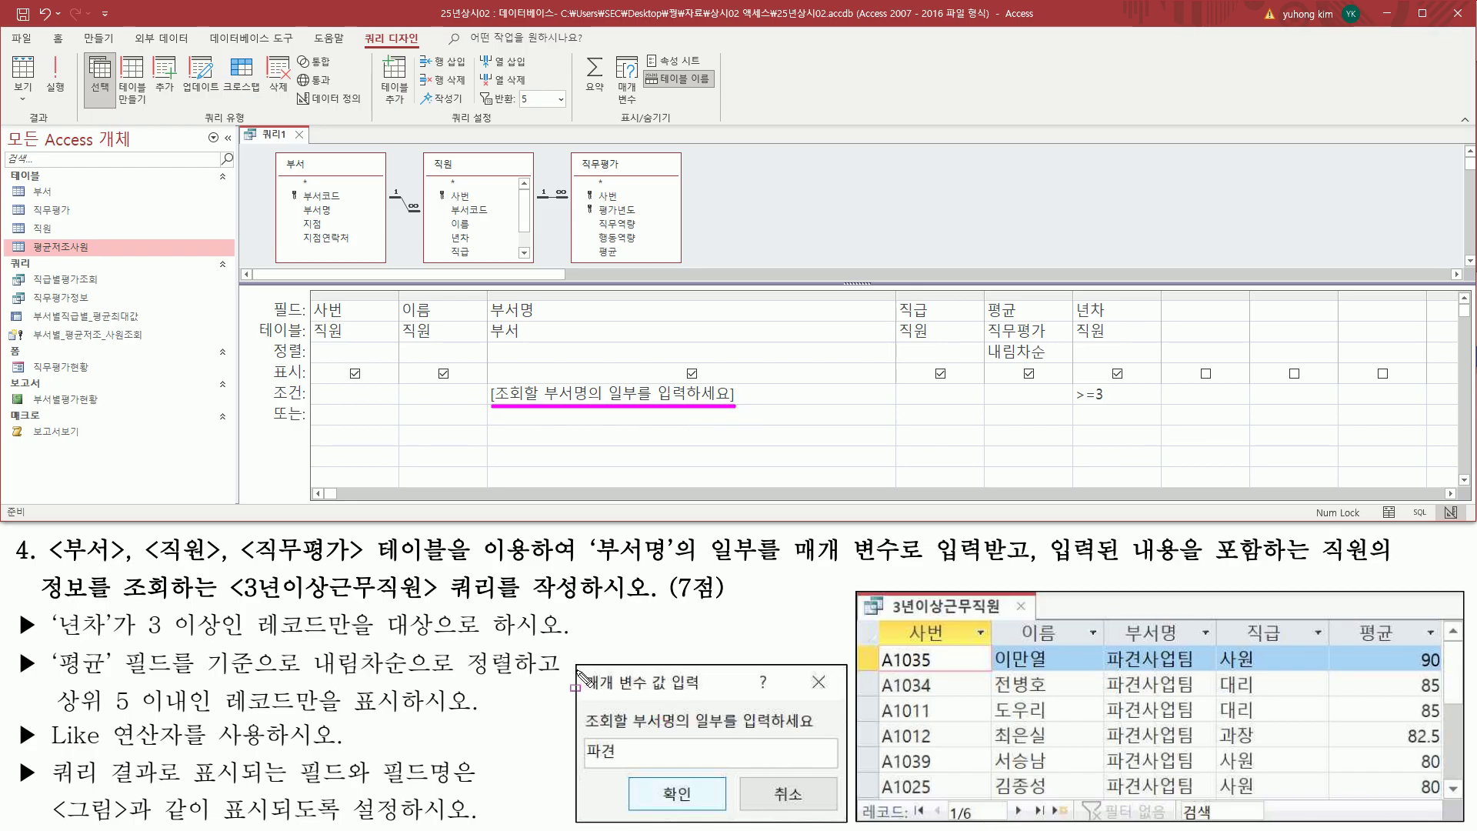
{"action": "mouse_move", "coordinate": [577, 665]}
{"action": "left_mouse_down"}
{"action": "mouse_move", "coordinate": [797, 827]}
{"action": "mouse_move", "coordinate": [848, 823]}
{"action": "left_mouse_up"}
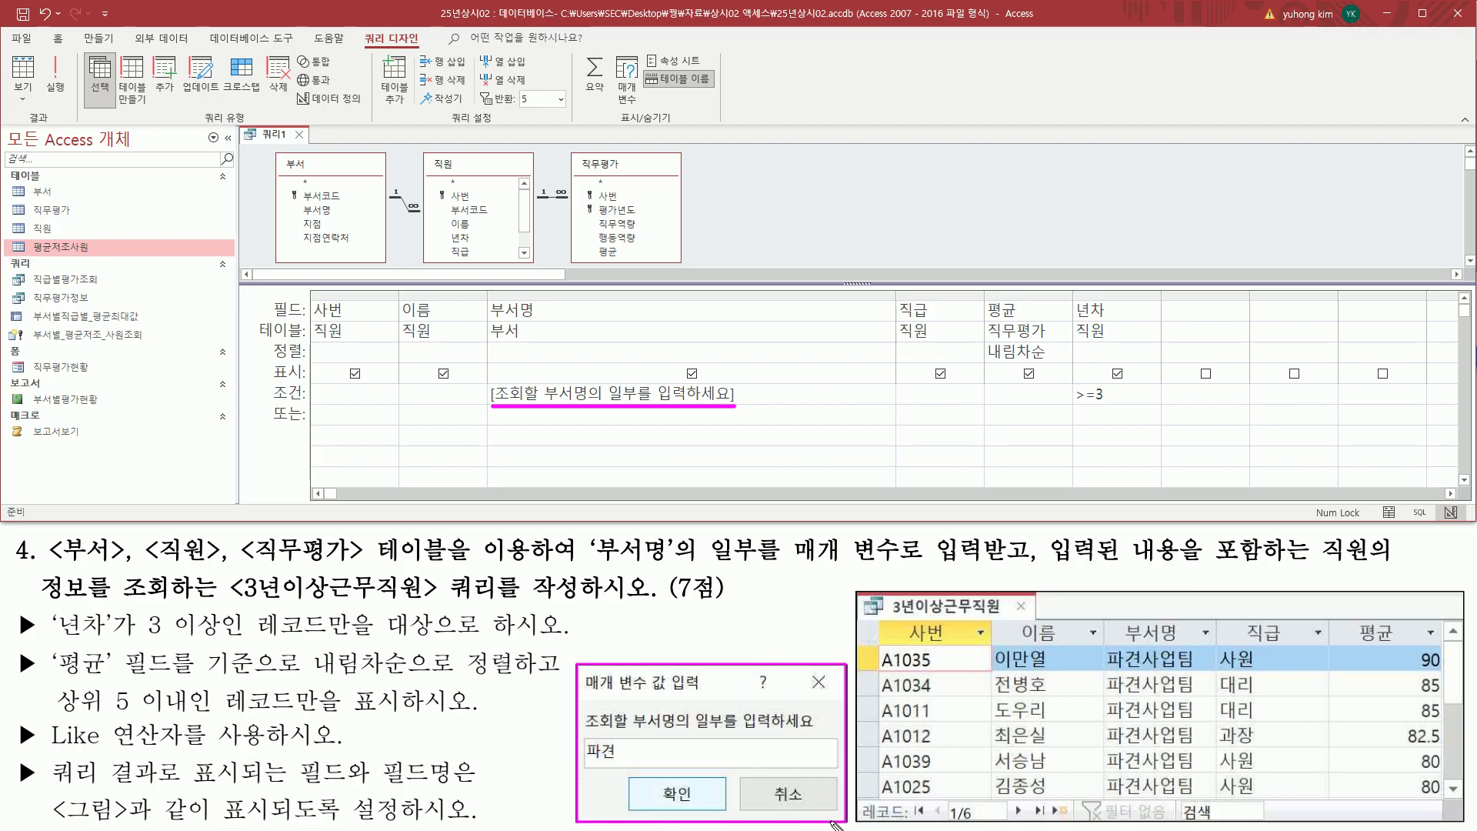
{"action": "left_click_drag", "start_coordinate": [587, 763], "coordinate": [613, 762]}
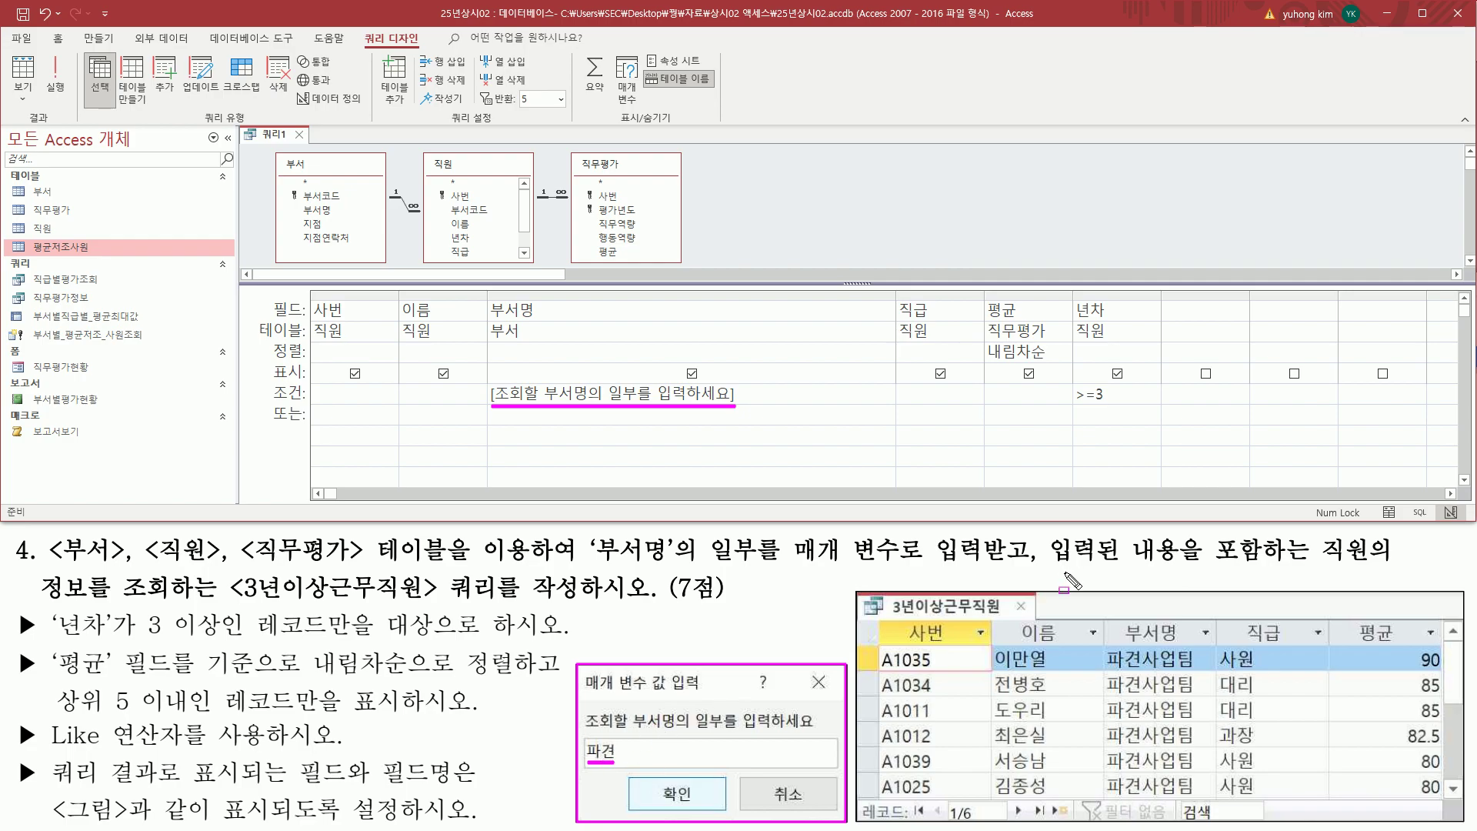
{"action": "mouse_move", "coordinate": [1048, 565]}
{"action": "left_mouse_down"}
{"action": "mouse_move", "coordinate": [1239, 553]}
{"action": "mouse_move", "coordinate": [1270, 566]}
{"action": "left_mouse_up"}
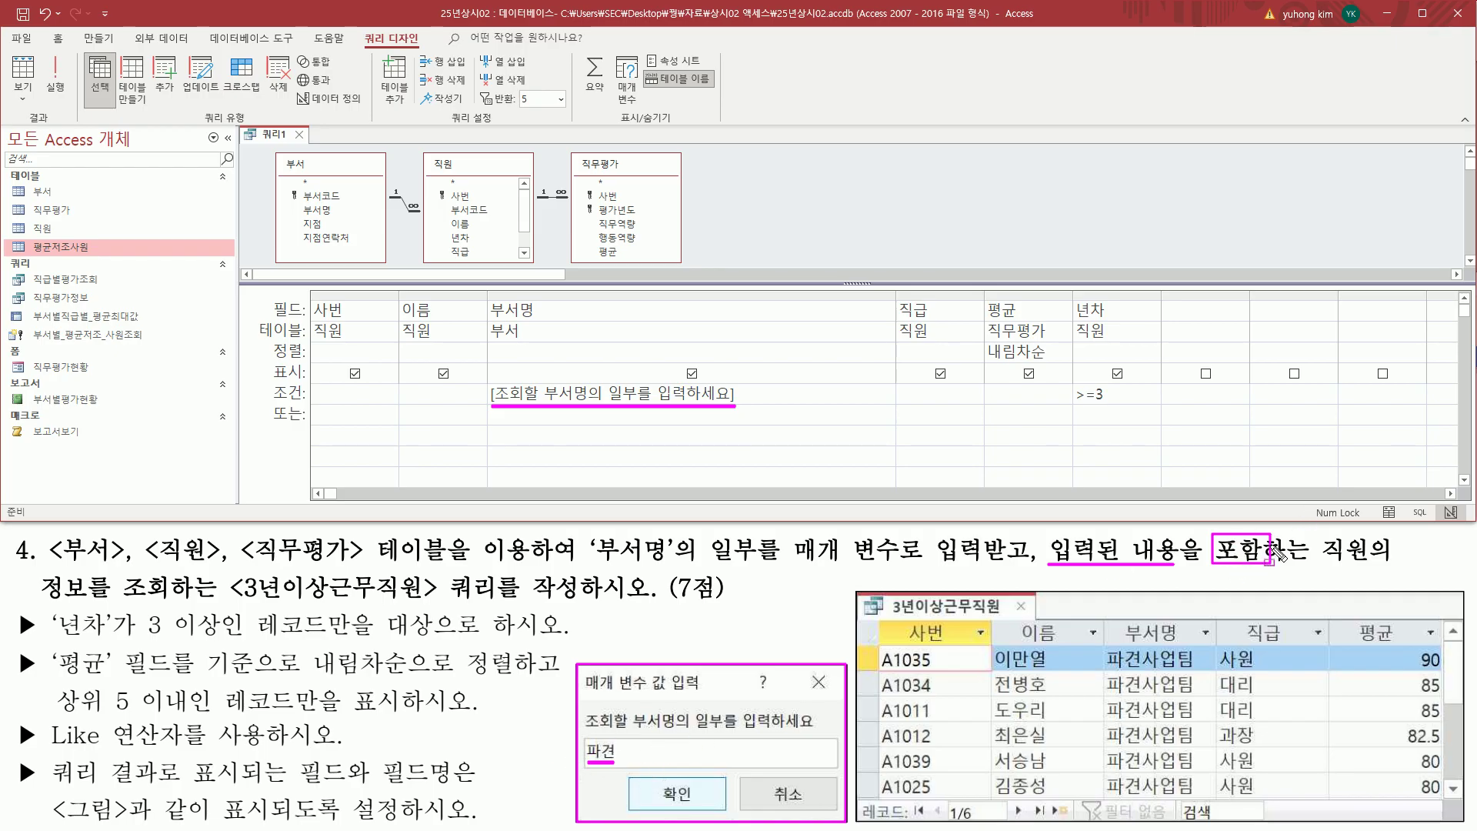
{"action": "key", "text": "Escape"}
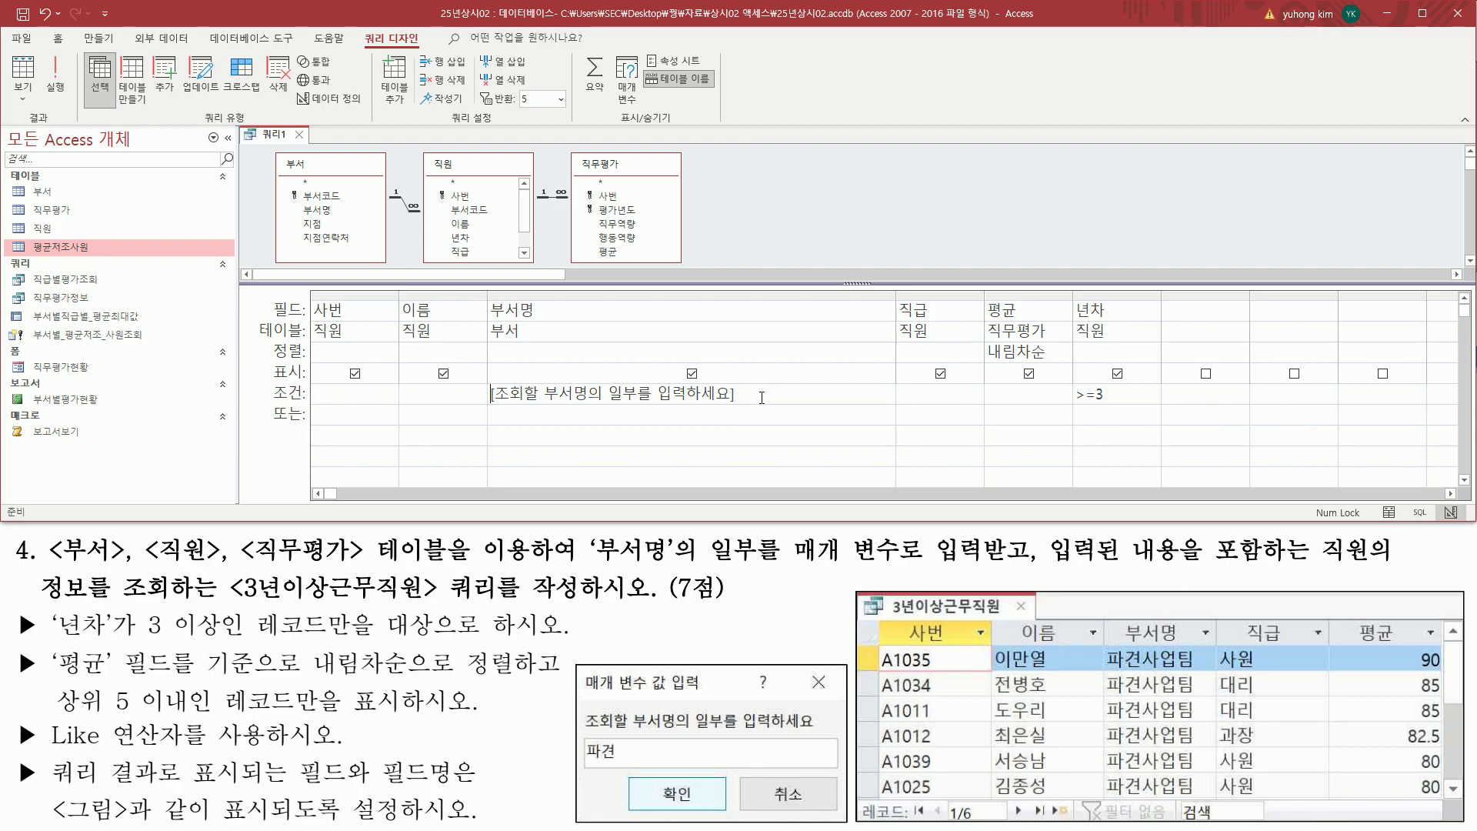
- Extend the 부서명 criteria to a contains match: like "*" & [조회할 부서명의 일부를 입력하세요] & "*"
{"action": "type", "text": "*"}
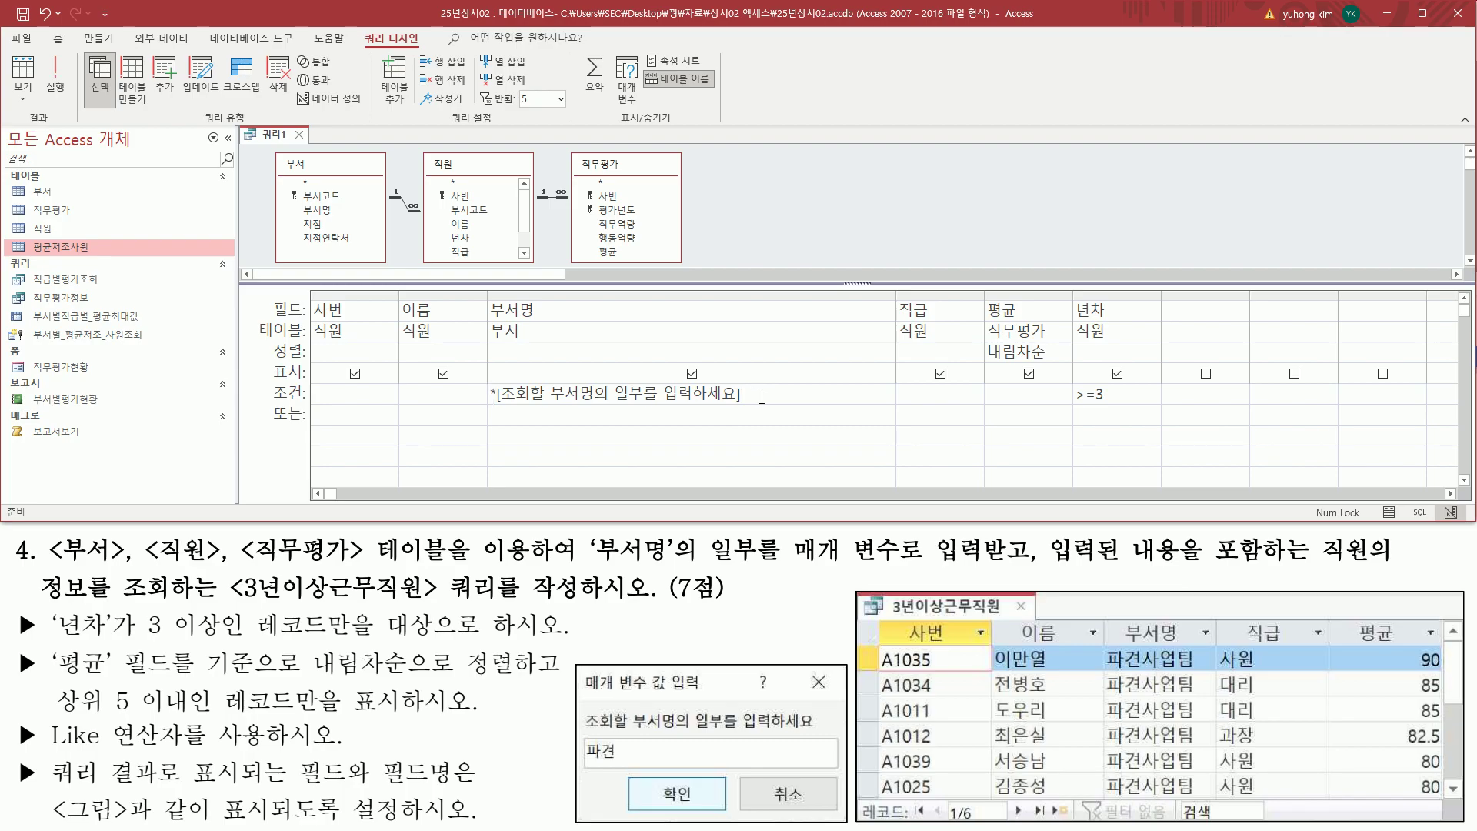
{"action": "key", "text": "End"}
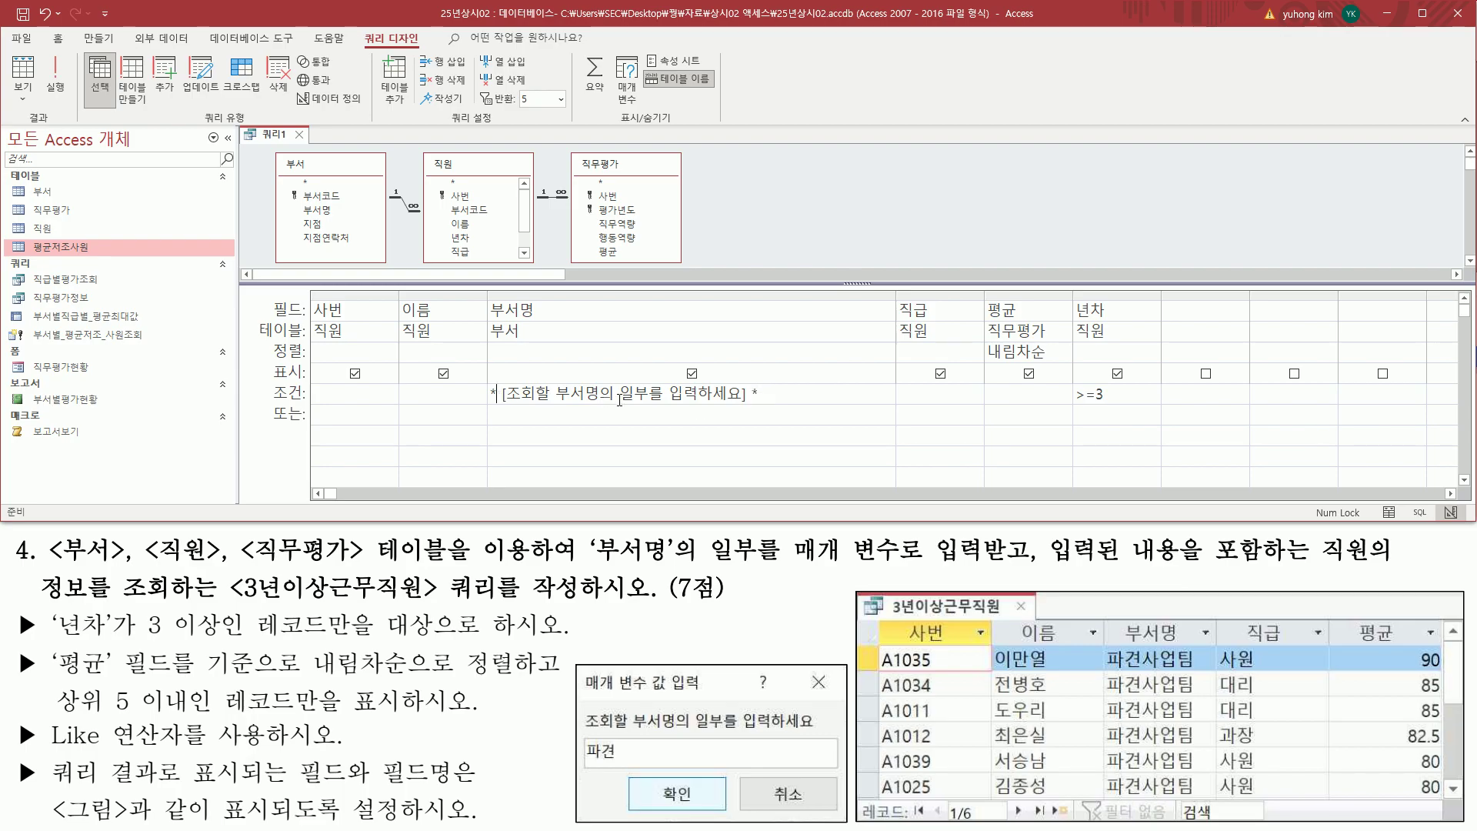
{"action": "key", "text": "Home"}
{"action": "type", "text": "\""}
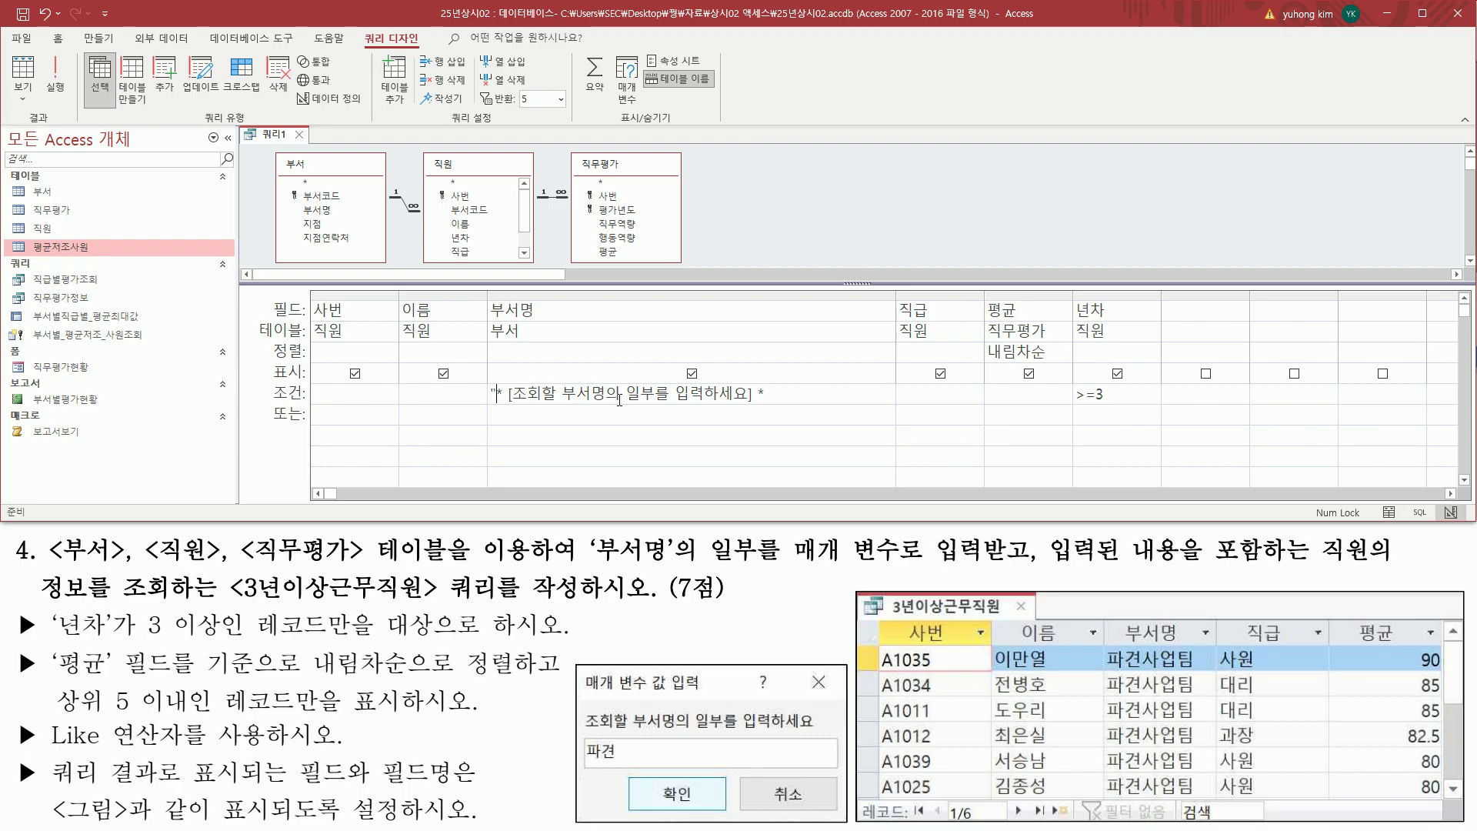
{"action": "key", "text": "Right"}
{"action": "type", "text": "\" "}
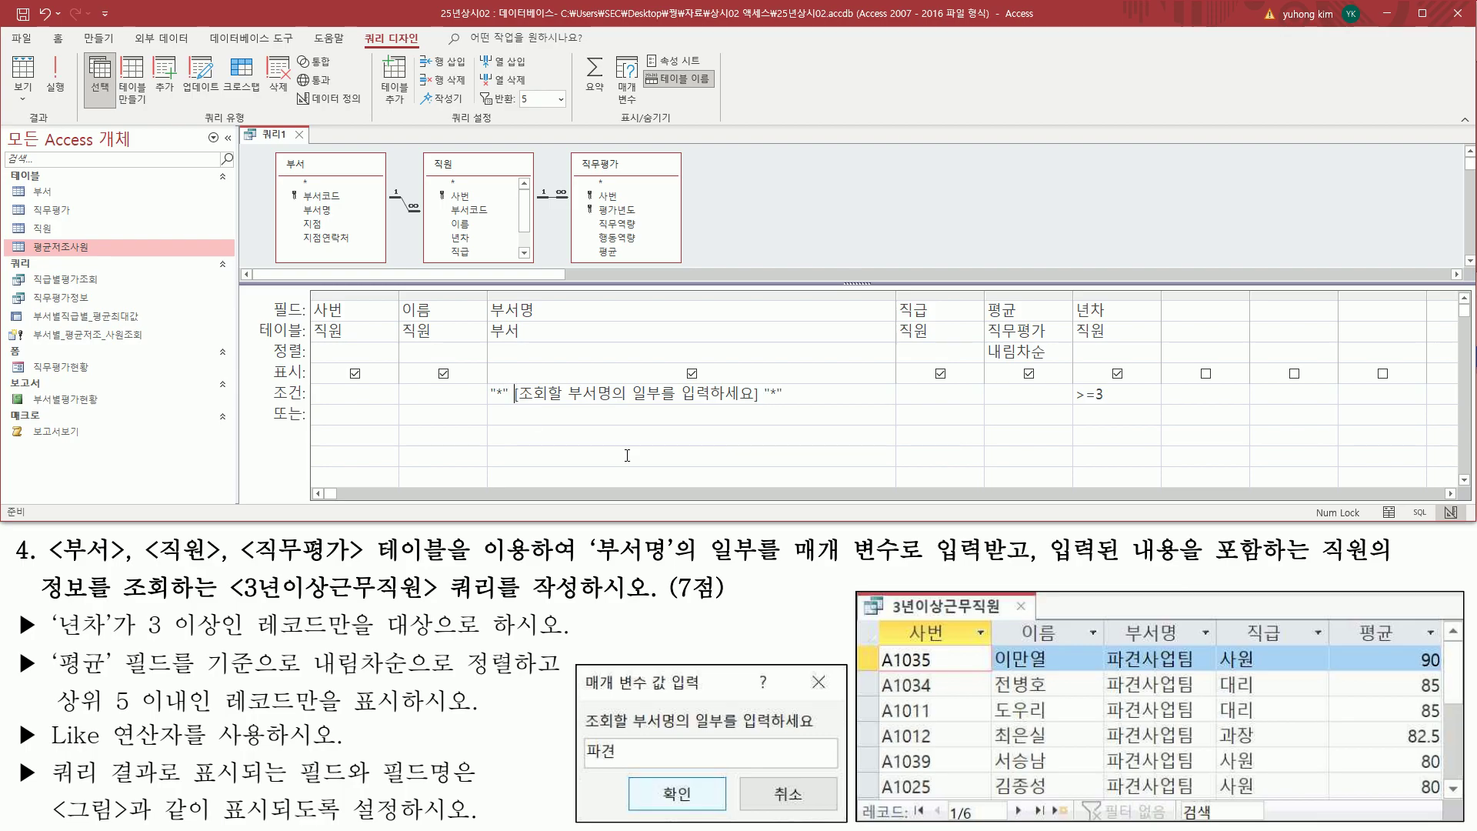
{"action": "type", "text": "&"}
{"action": "key", "text": "End"}
{"action": "key", "text": "Left"}
{"action": "key", "text": "Left"}
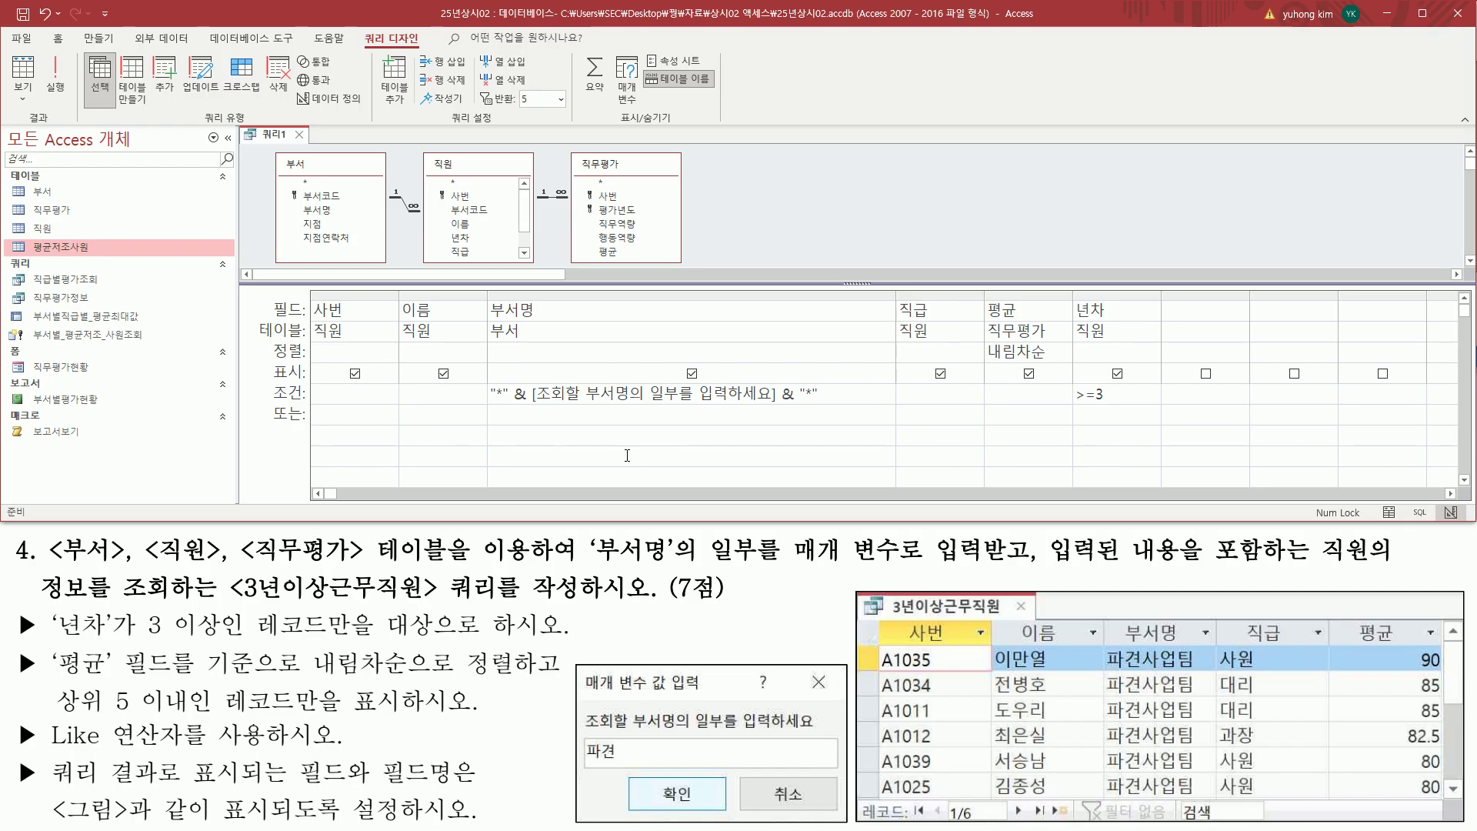
{"action": "key", "text": "Home"}
{"action": "type", "text": "like"}
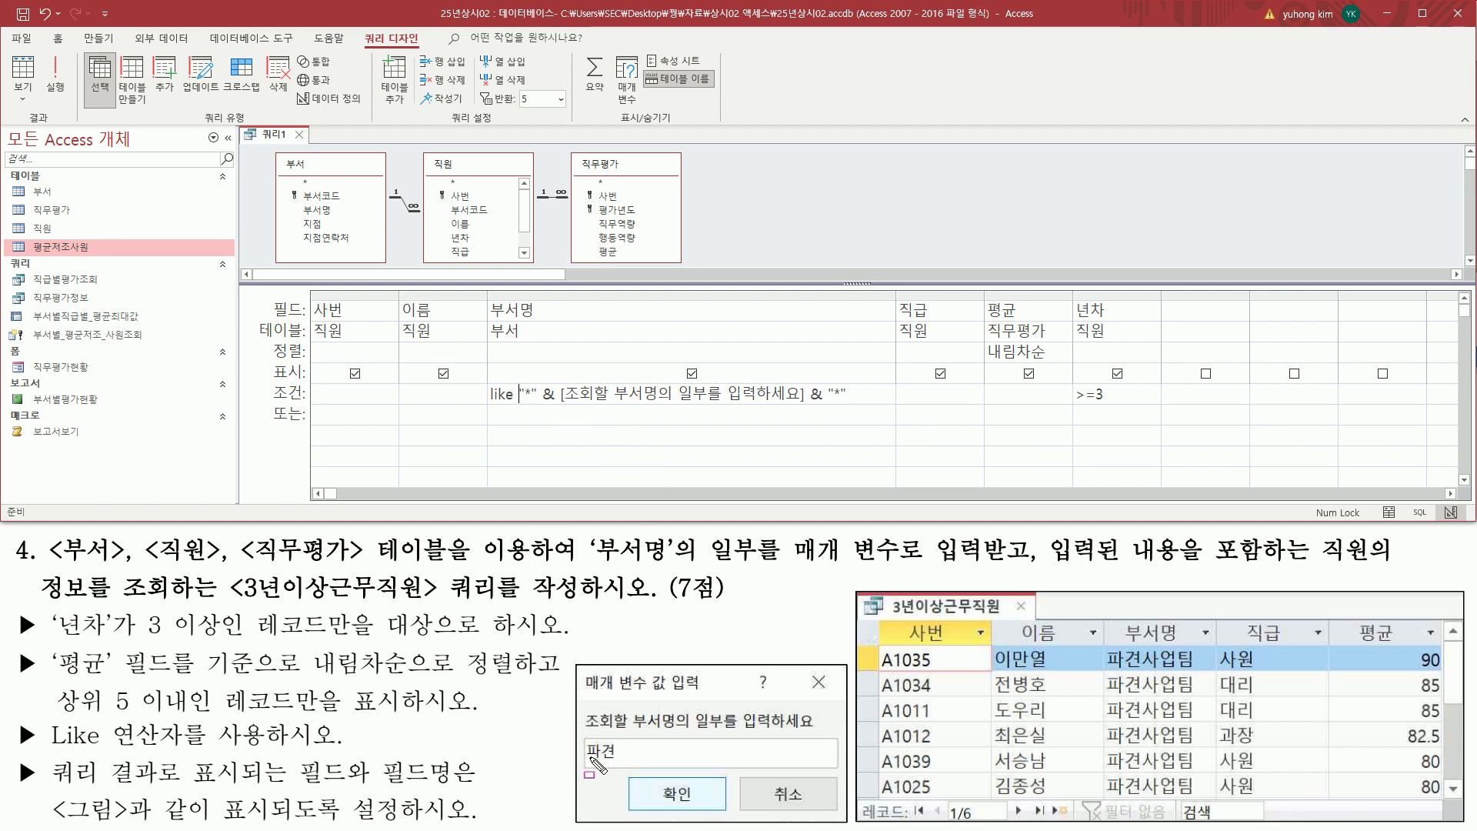
{"action": "left_click_drag", "start_coordinate": [584, 765], "coordinate": [620, 764]}
{"action": "mouse_move", "coordinate": [563, 404]}
{"action": "left_mouse_down"}
{"action": "mouse_move", "coordinate": [800, 407]}
{"action": "mouse_move", "coordinate": [803, 386]}
{"action": "left_mouse_up"}
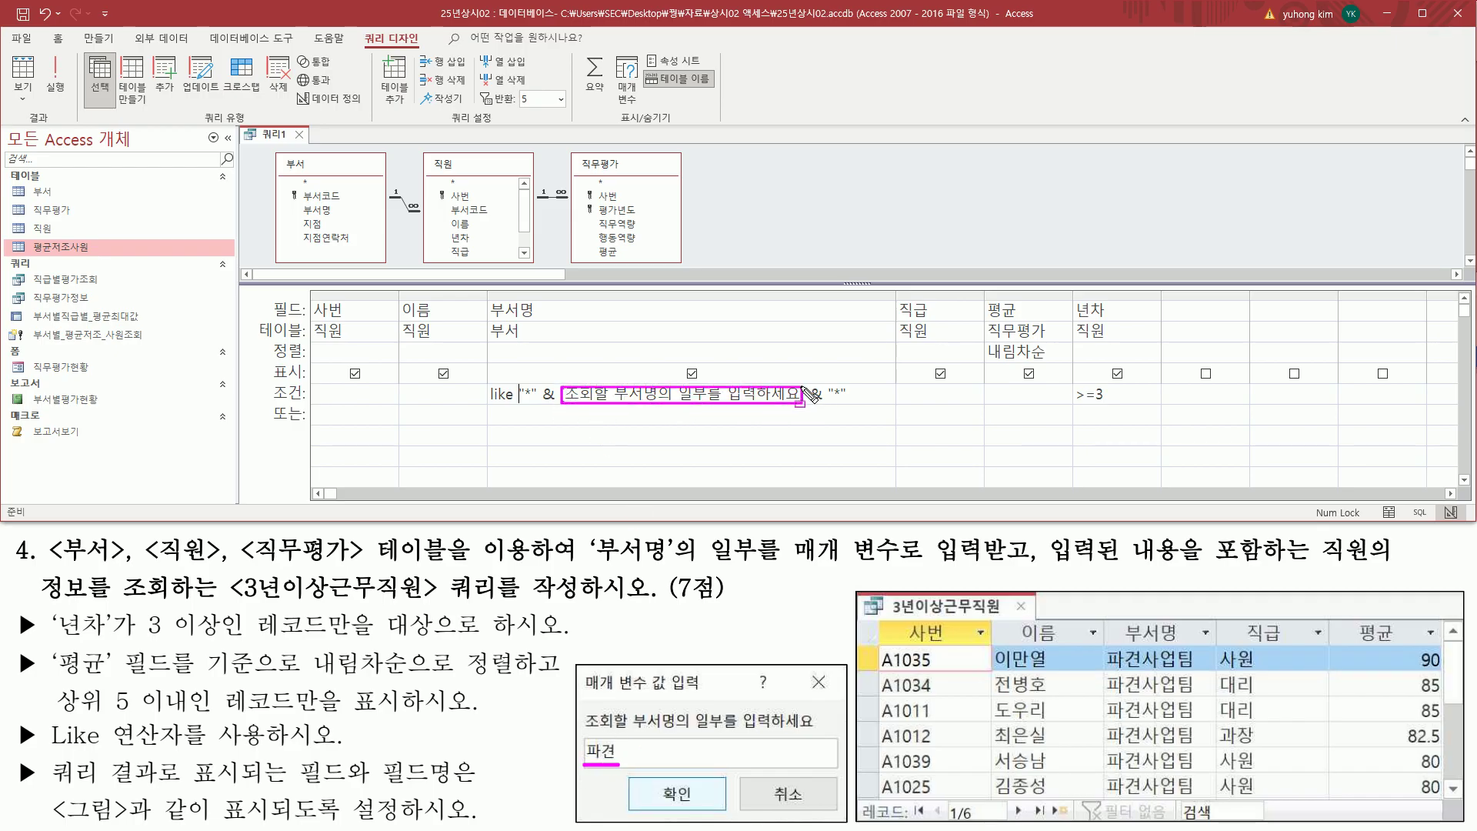
{"action": "mouse_move", "coordinate": [650, 414]}
{"action": "left_mouse_down"}
{"action": "mouse_move", "coordinate": [671, 432]}
{"action": "mouse_move", "coordinate": [653, 454]}
{"action": "mouse_move", "coordinate": [689, 422]}
{"action": "mouse_move", "coordinate": [740, 447]}
{"action": "left_mouse_up"}
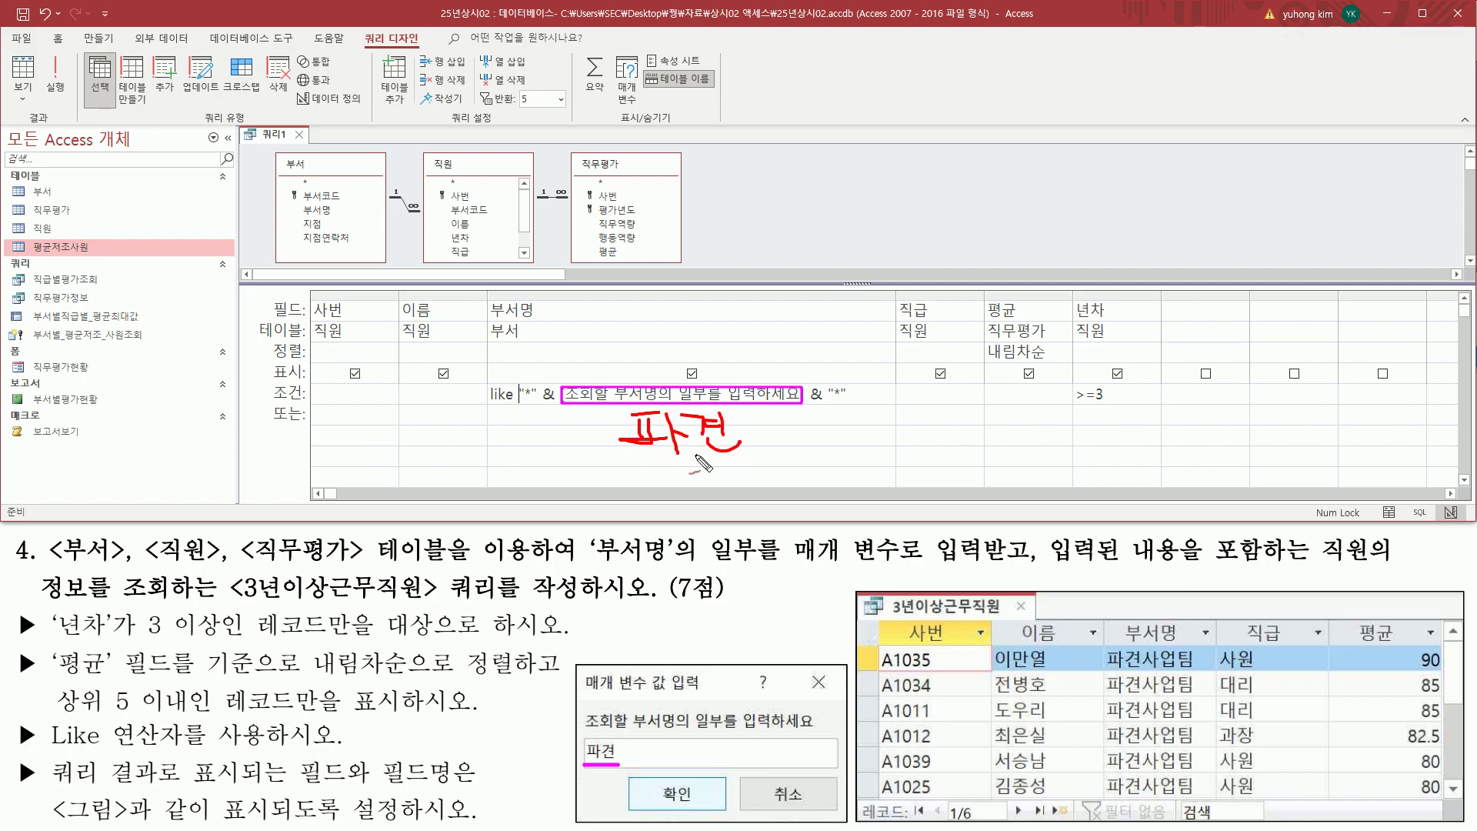
{"action": "mouse_move", "coordinate": [548, 423]}
{"action": "left_mouse_down"}
{"action": "mouse_move", "coordinate": [530, 451]}
{"action": "mouse_move", "coordinate": [560, 433]}
{"action": "left_mouse_up"}
{"action": "mouse_move", "coordinate": [819, 418]}
{"action": "left_mouse_down"}
{"action": "mouse_move", "coordinate": [805, 450]}
{"action": "mouse_move", "coordinate": [833, 431]}
{"action": "left_mouse_up"}
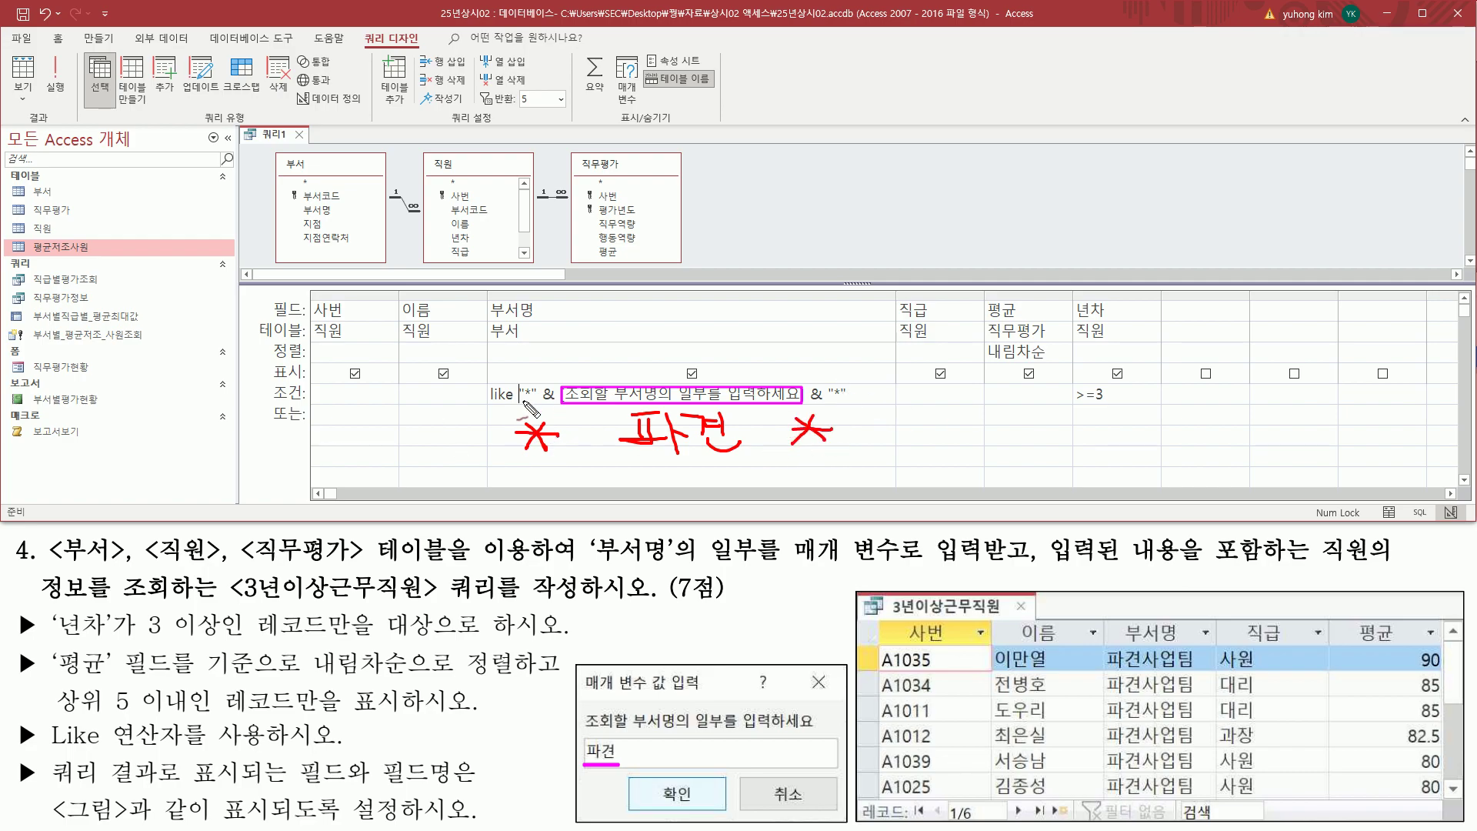
{"action": "left_click_drag", "start_coordinate": [515, 454], "coordinate": [555, 456]}
{"action": "left_click_drag", "start_coordinate": [513, 457], "coordinate": [877, 460]}
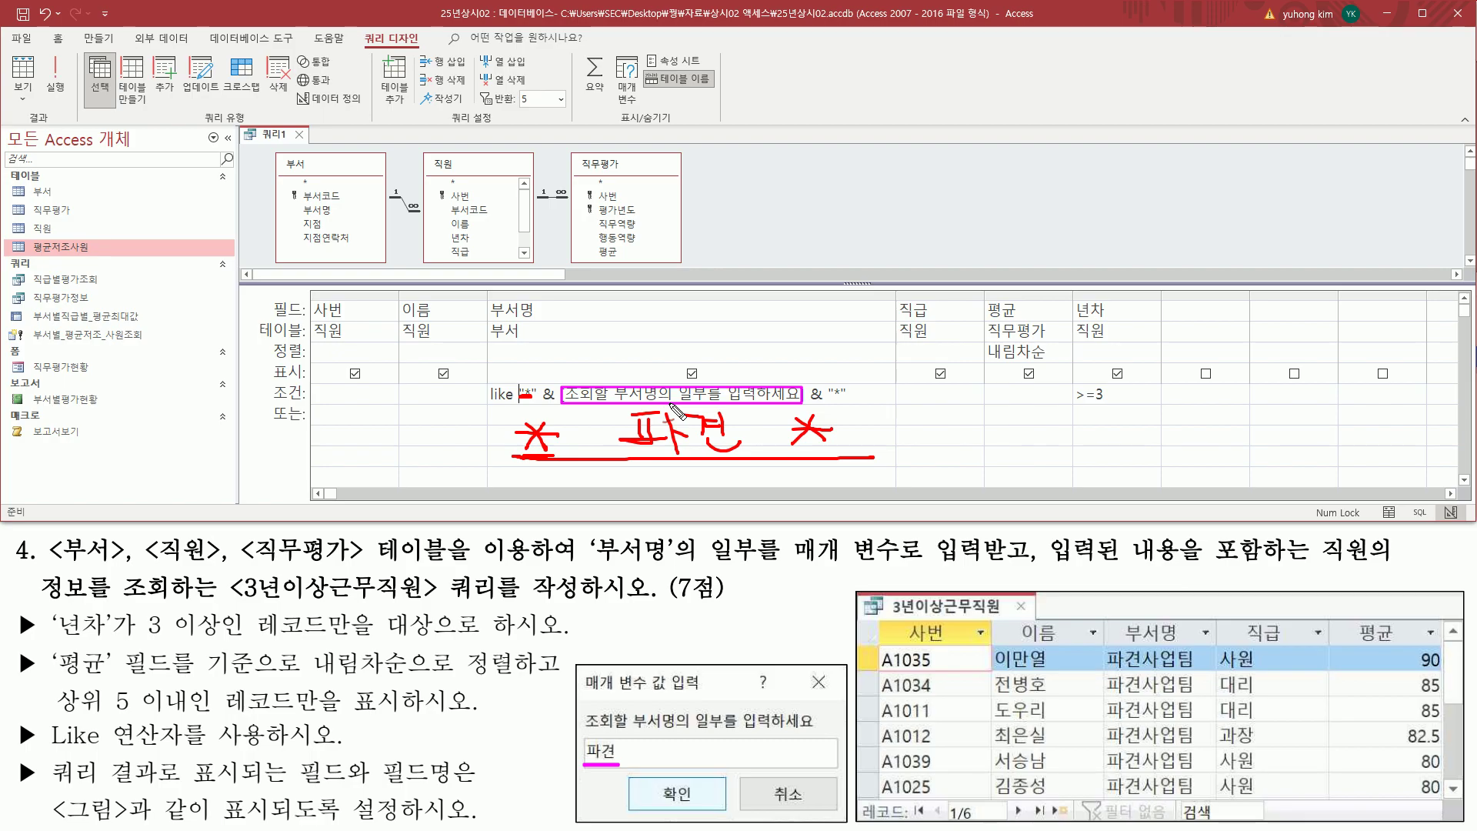
{"action": "key", "text": "Escape"}
- Commit the 부서명 criteria and narrow its column so it just fits the expression
{"action": "left_click", "coordinate": [862, 312]}
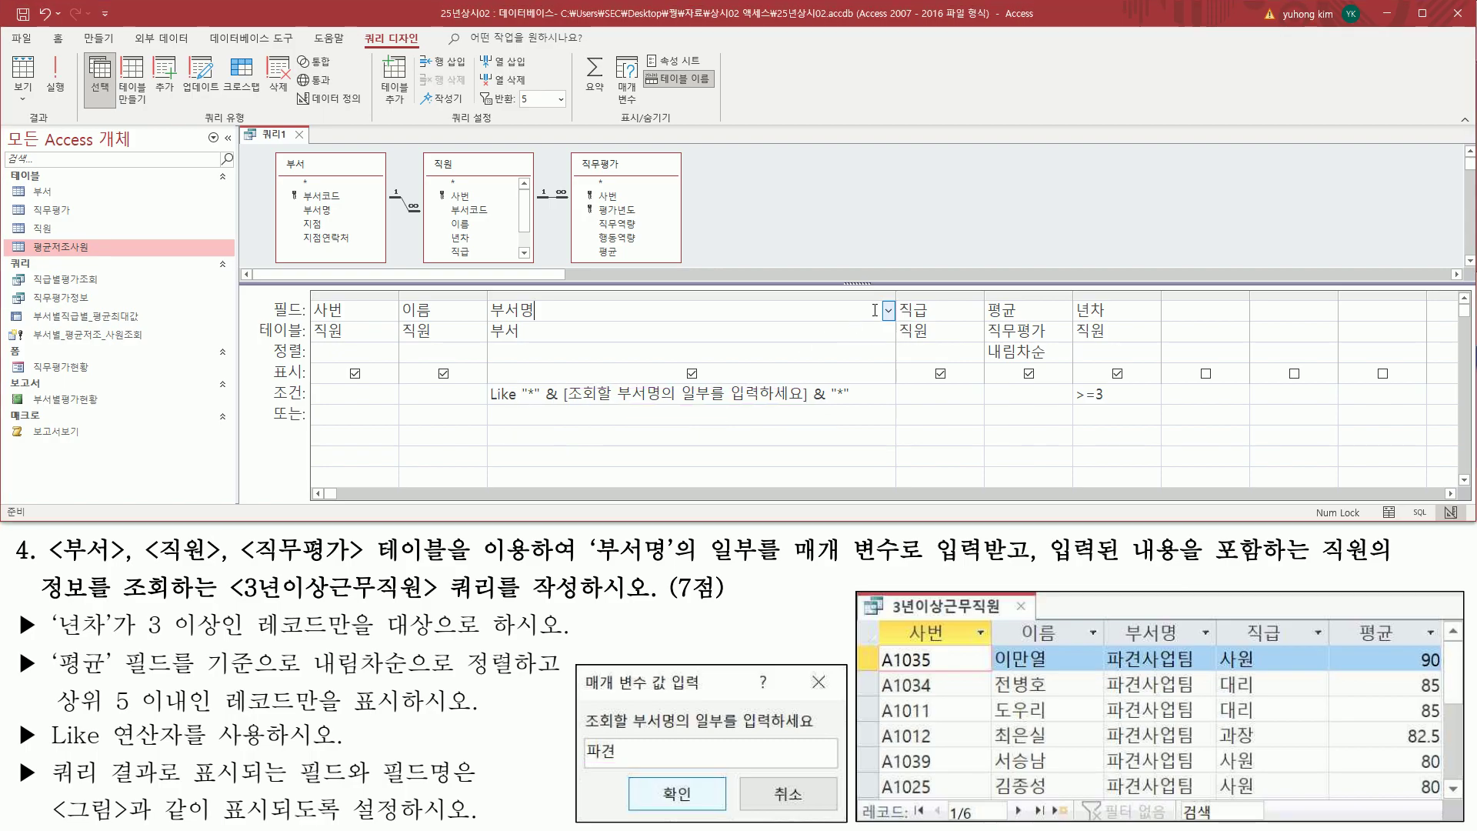
{"action": "left_click_drag", "start_coordinate": [895, 298], "coordinate": [861, 298]}
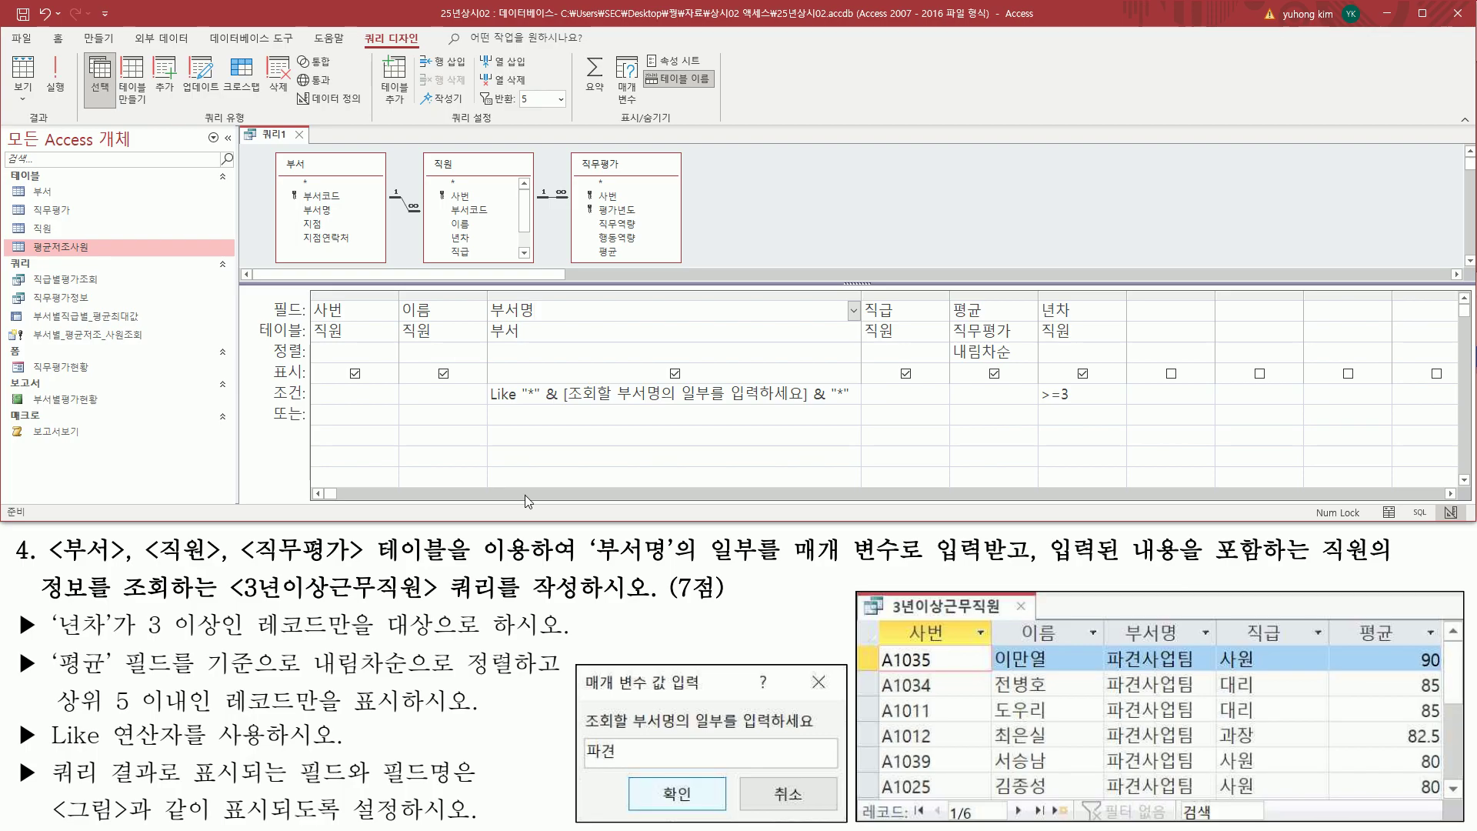
{"action": "left_click_drag", "start_coordinate": [54, 785], "coordinate": [454, 789]}
{"action": "left_click_drag", "start_coordinate": [91, 823], "coordinate": [398, 822]}
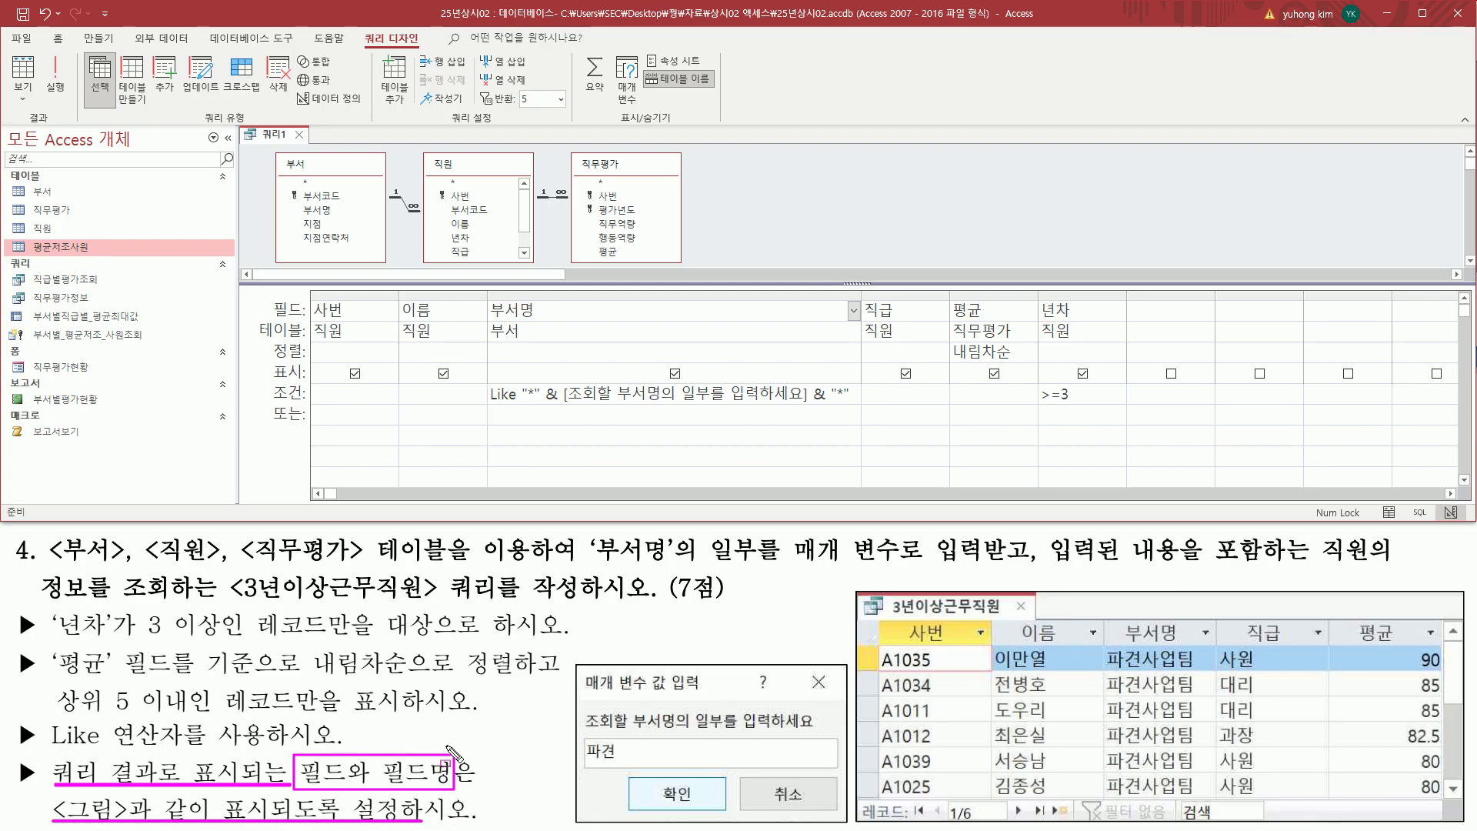
{"action": "key", "text": "Escape"}
{"action": "left_click", "coordinate": [753, 258]}
{"action": "key", "text": "ctrl+2"}
{"action": "left_click_drag", "start_coordinate": [361, 29], "coordinate": [422, 48]}
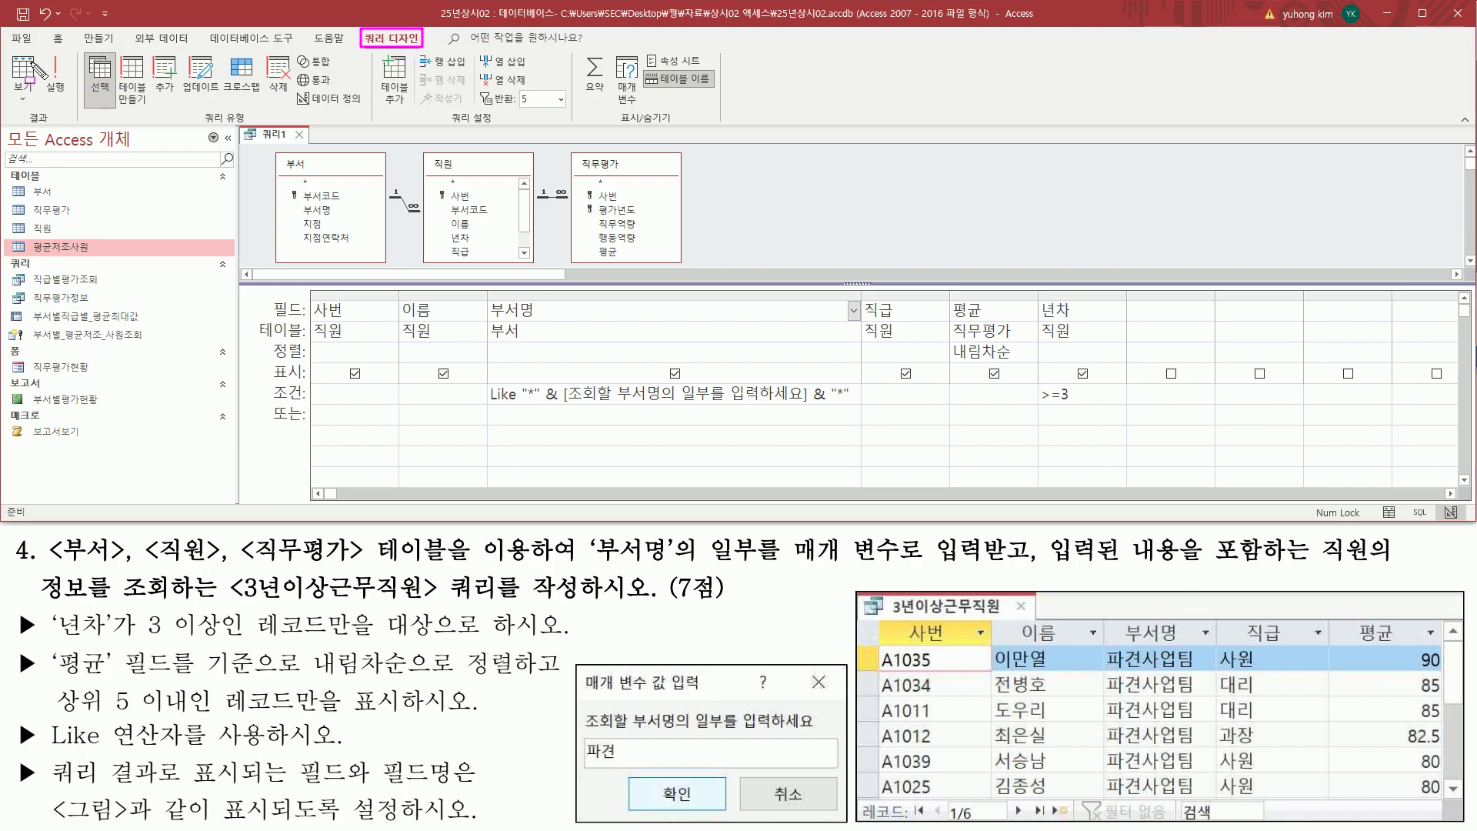
{"action": "left_click_drag", "start_coordinate": [41, 53], "coordinate": [71, 102]}
{"action": "key", "text": "Escape"}
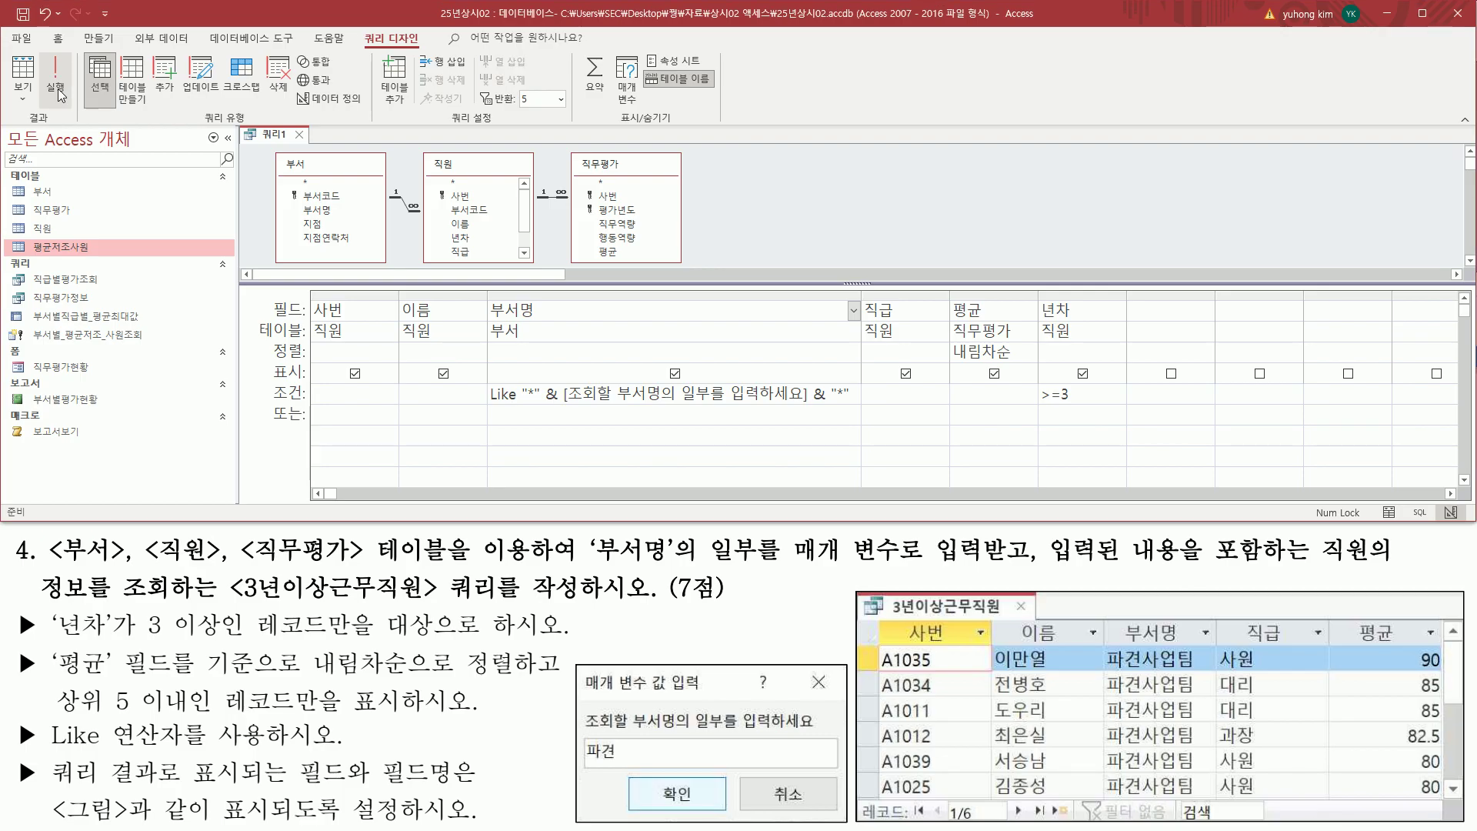
- Run the query with 파견 as the department name parameter and fit the 부서명 column to its contents
{"action": "left_click", "coordinate": [57, 85]}
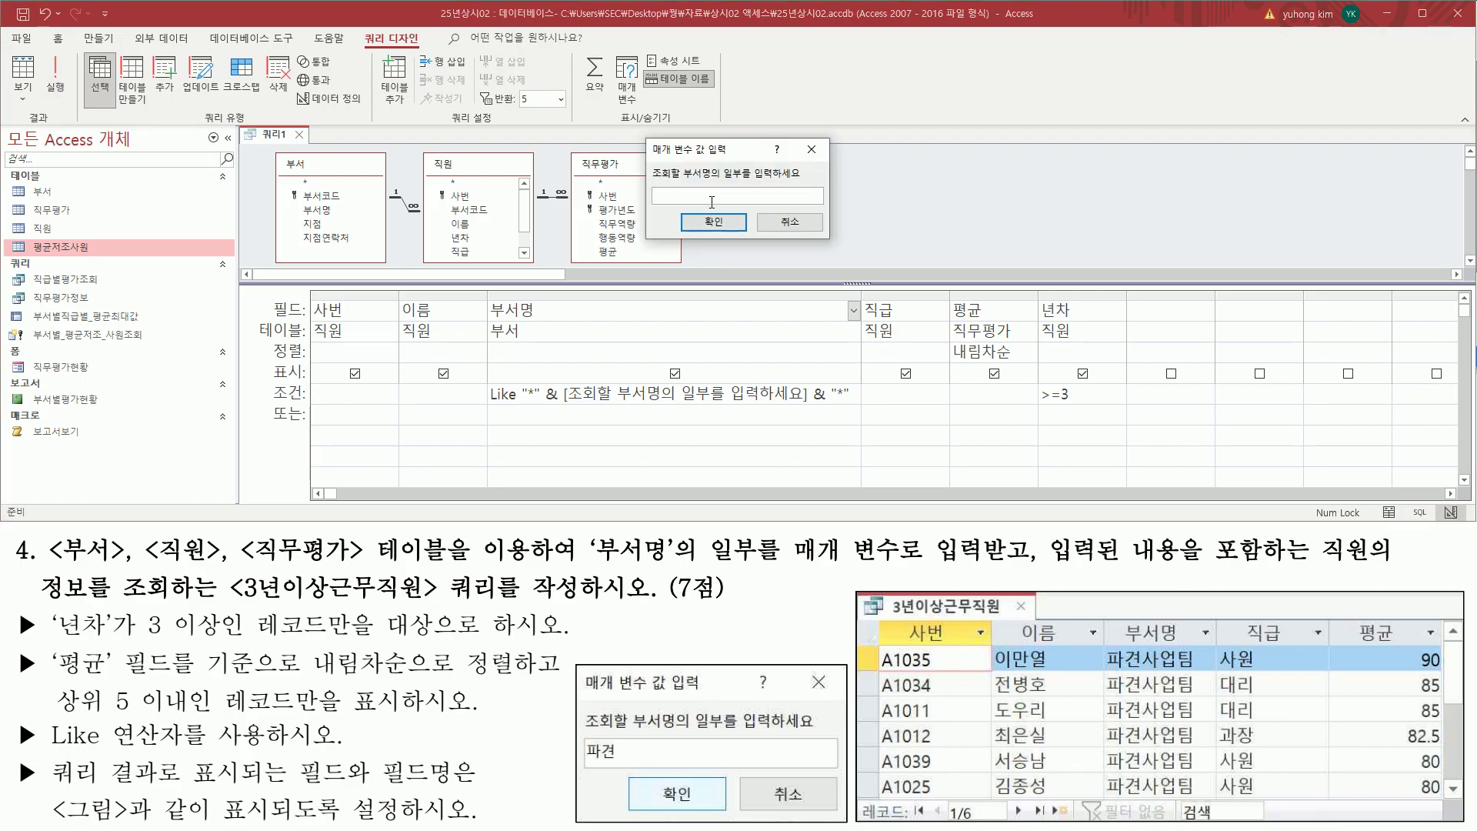
{"action": "mouse_move", "coordinate": [715, 152]}
{"action": "left_mouse_down"}
{"action": "mouse_move", "coordinate": [848, 170]}
{"action": "mouse_move", "coordinate": [896, 249]}
{"action": "mouse_move", "coordinate": [964, 260]}
{"action": "left_mouse_up"}
{"action": "key", "text": "ctrl+2"}
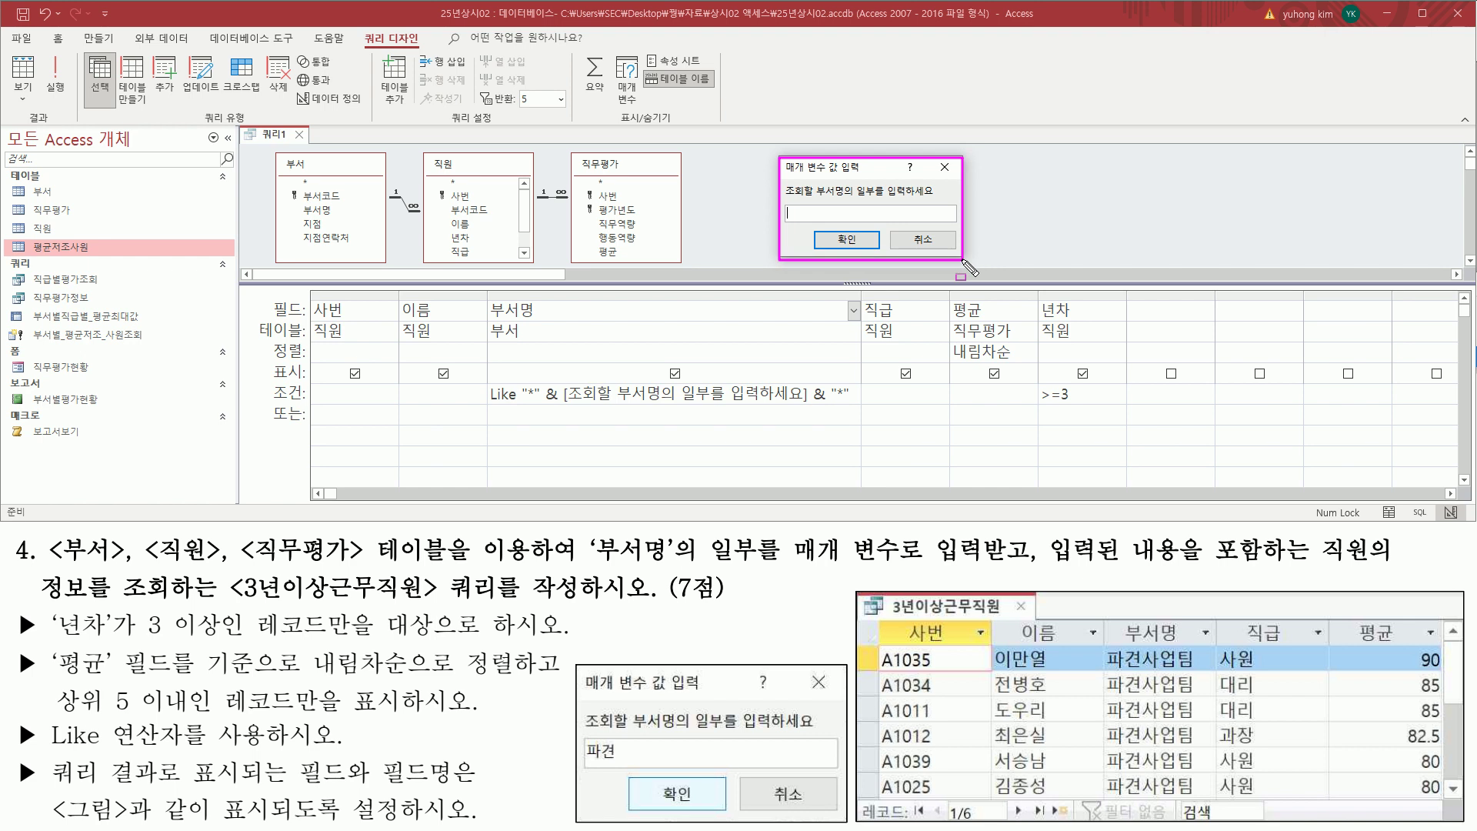
{"action": "left_click_drag", "start_coordinate": [786, 198], "coordinate": [937, 198]}
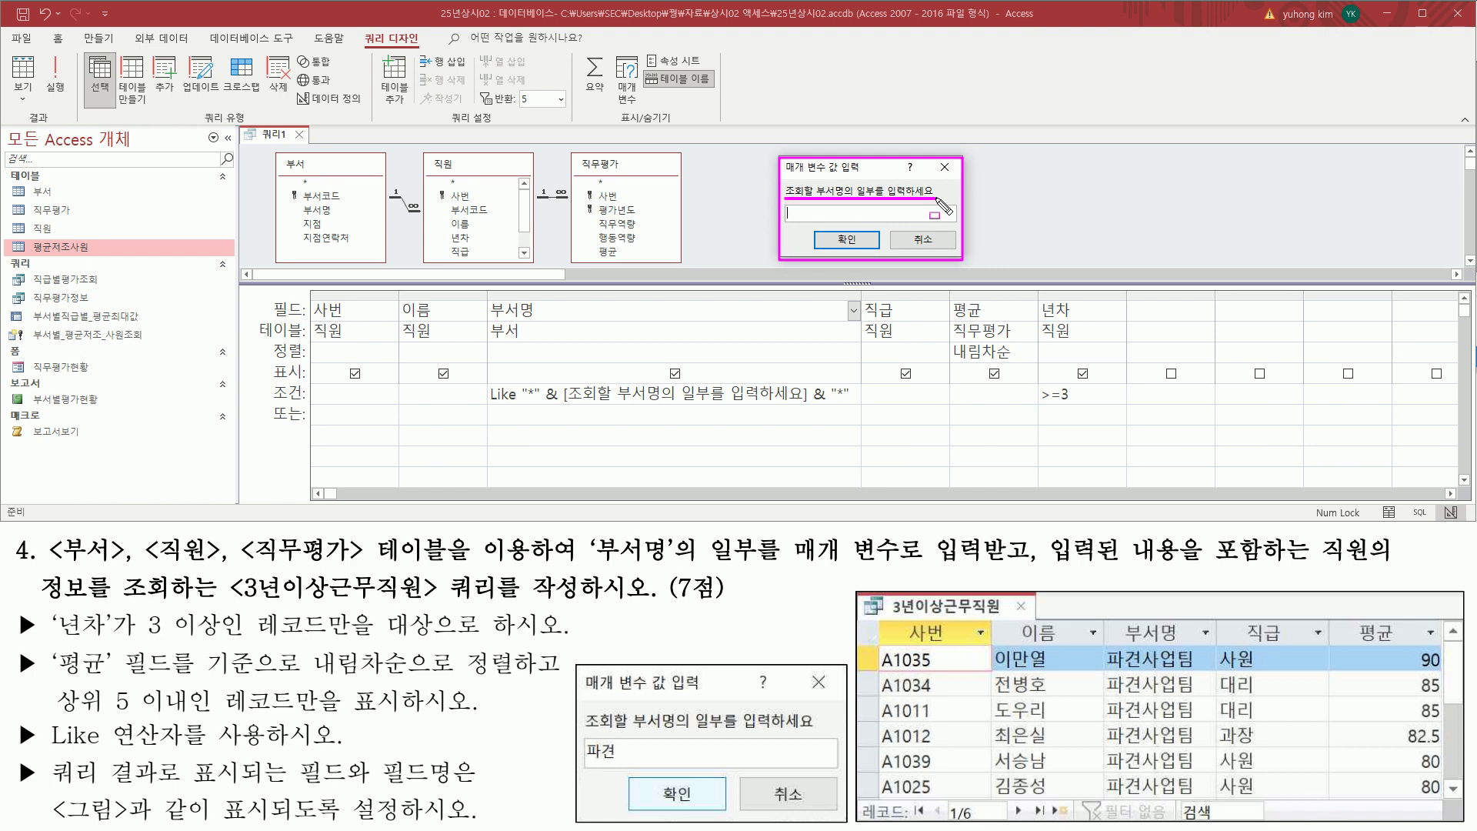
{"action": "left_click_drag", "start_coordinate": [585, 735], "coordinate": [822, 735]}
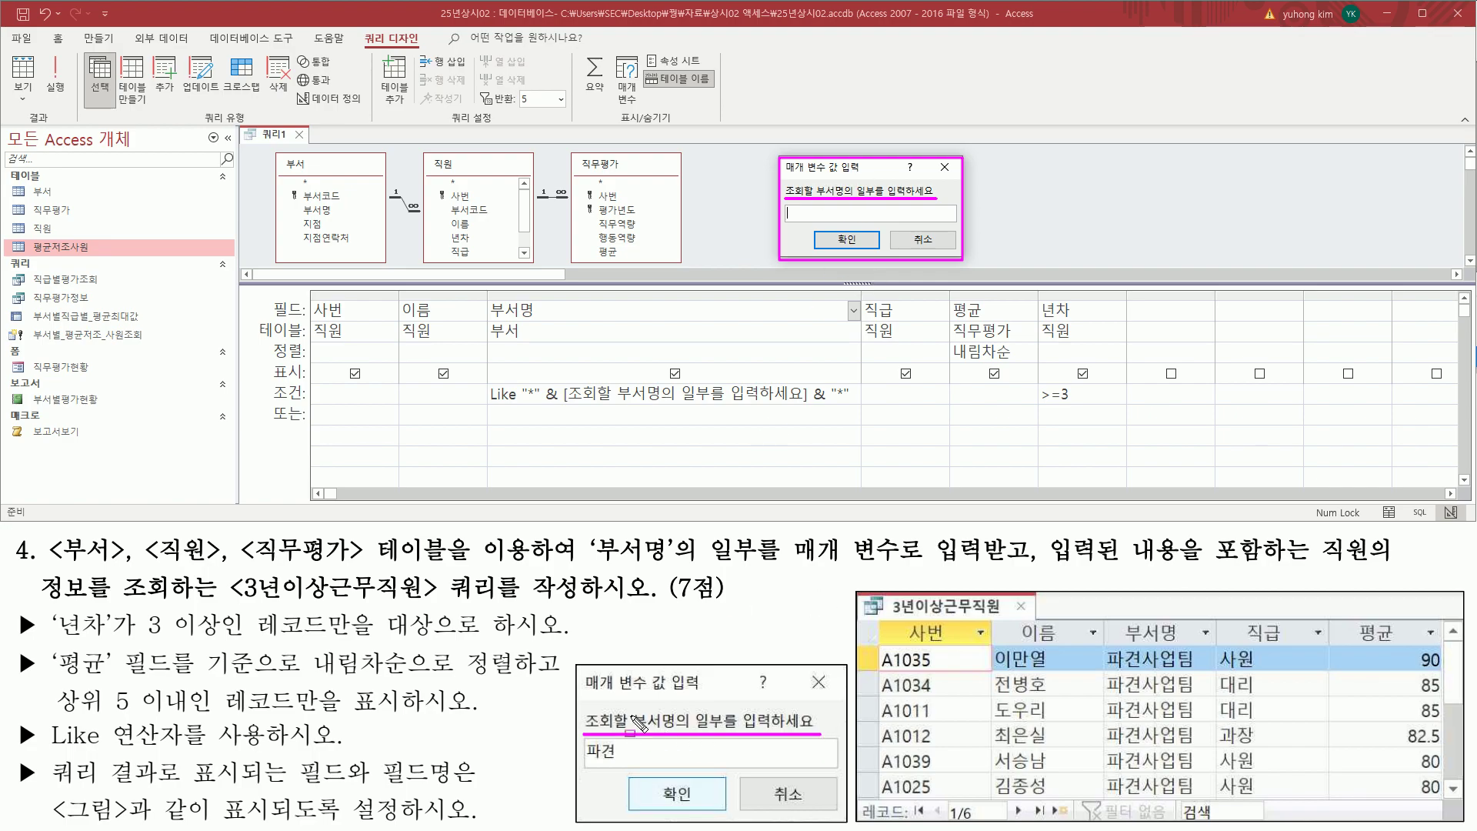
{"action": "mouse_move", "coordinate": [690, 716]}
{"action": "left_mouse_down"}
{"action": "mouse_move", "coordinate": [690, 727]}
{"action": "mouse_move", "coordinate": [739, 727]}
{"action": "left_mouse_up"}
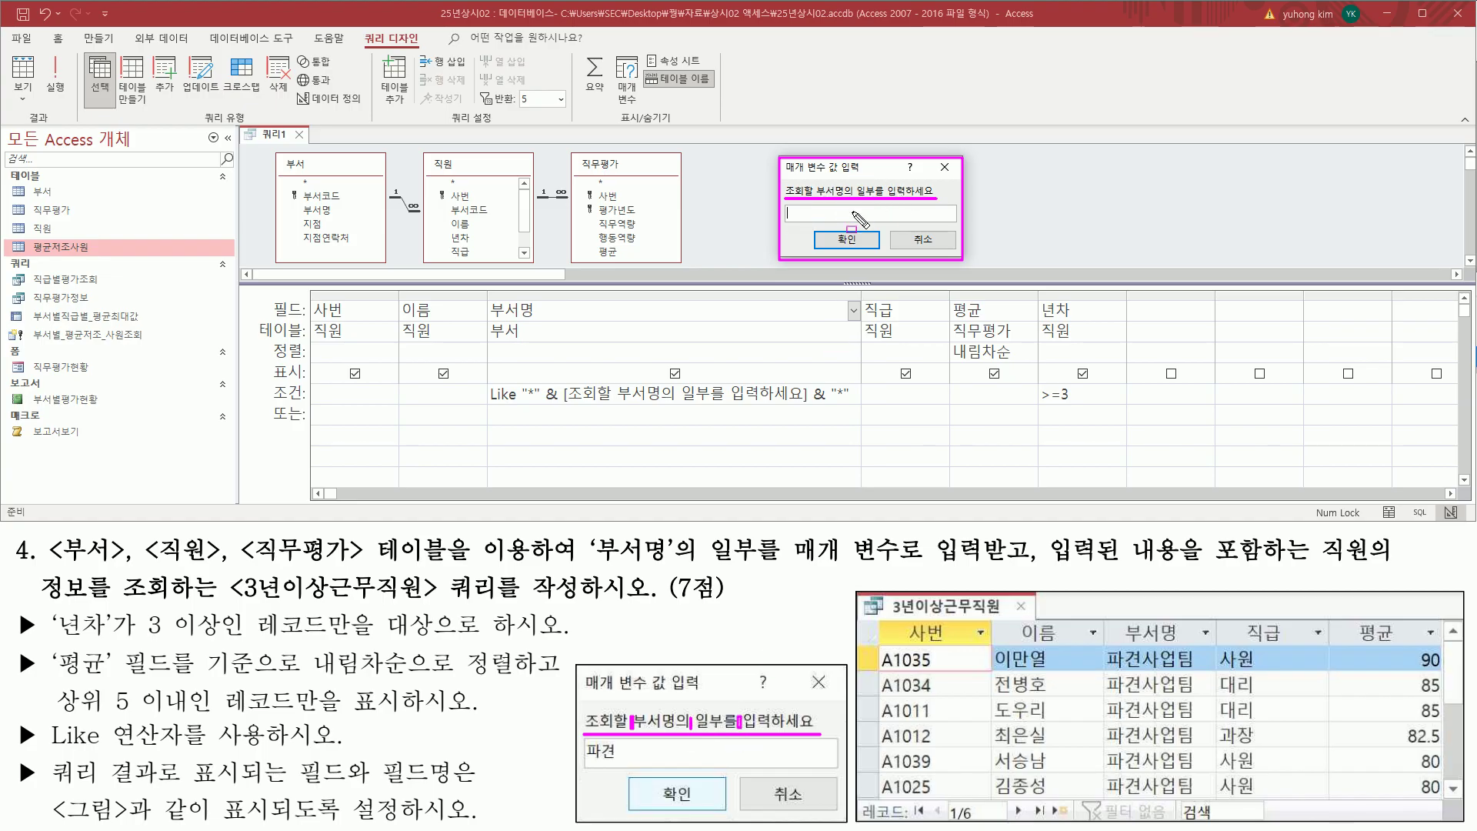
{"action": "key", "text": "Escape"}
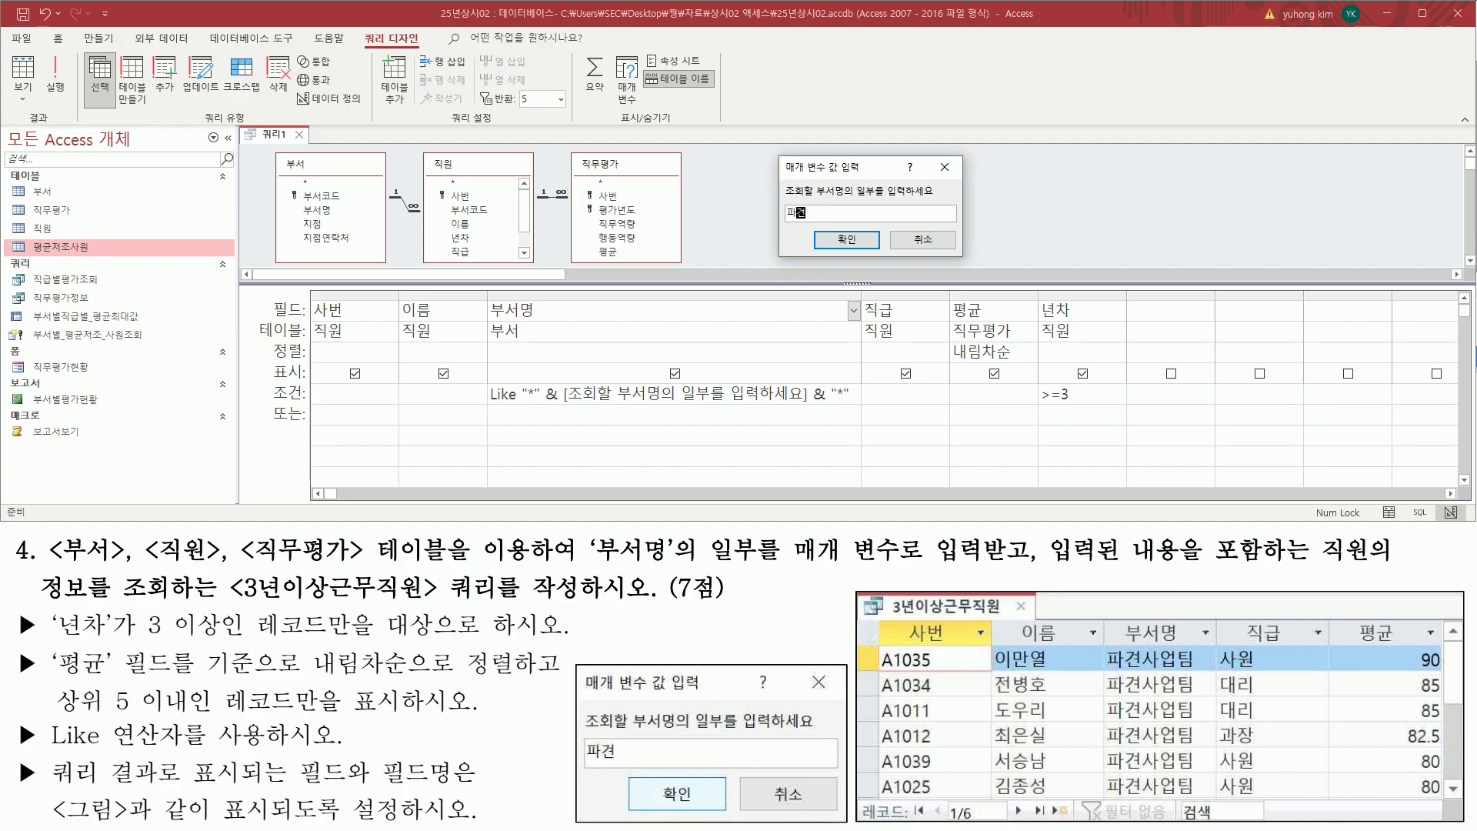
{"action": "left_click_drag", "start_coordinate": [784, 219], "coordinate": [814, 220]}
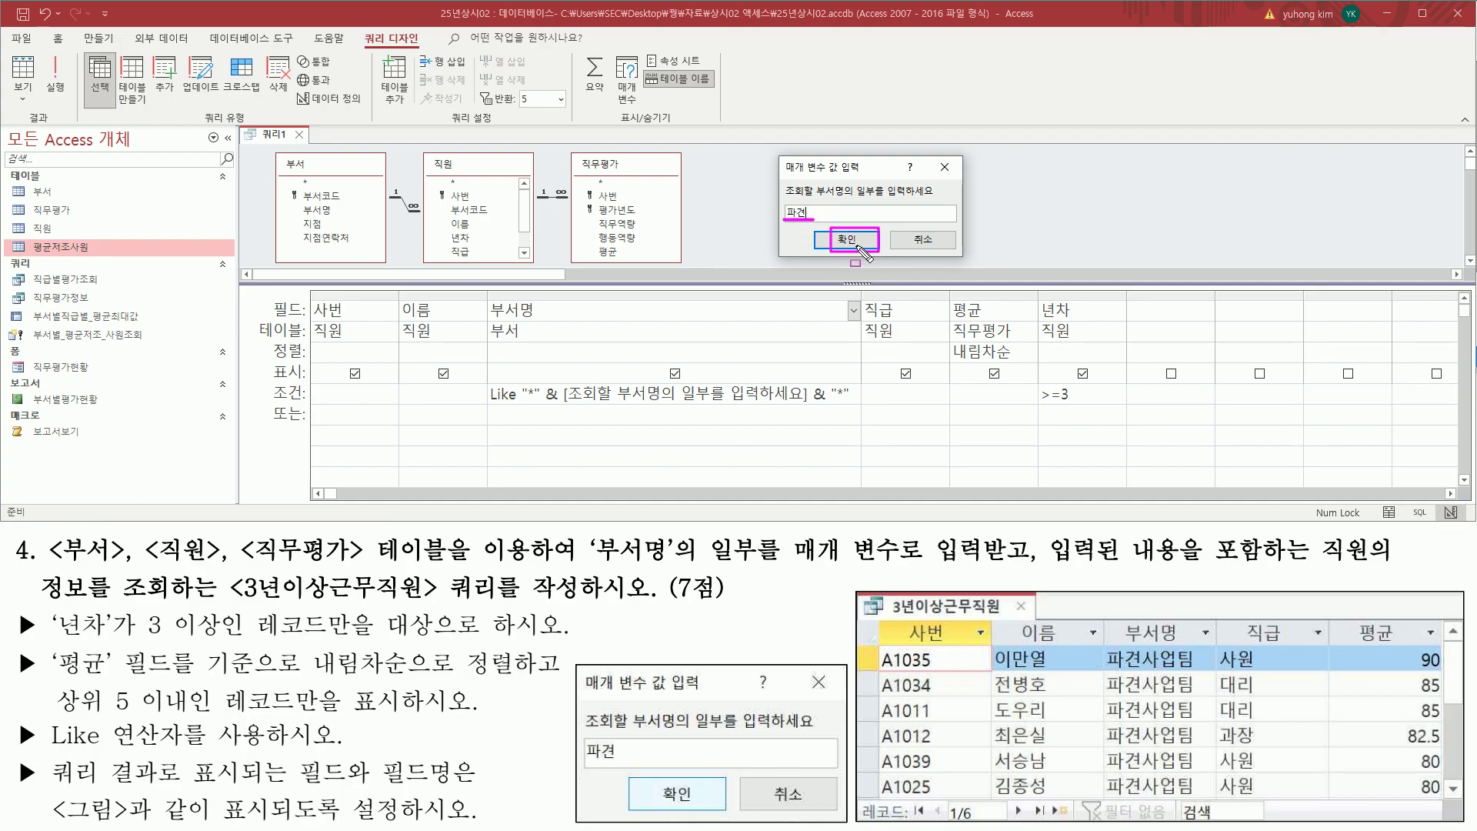
{"action": "key", "text": "Escape"}
{"action": "left_click", "coordinate": [854, 243]}
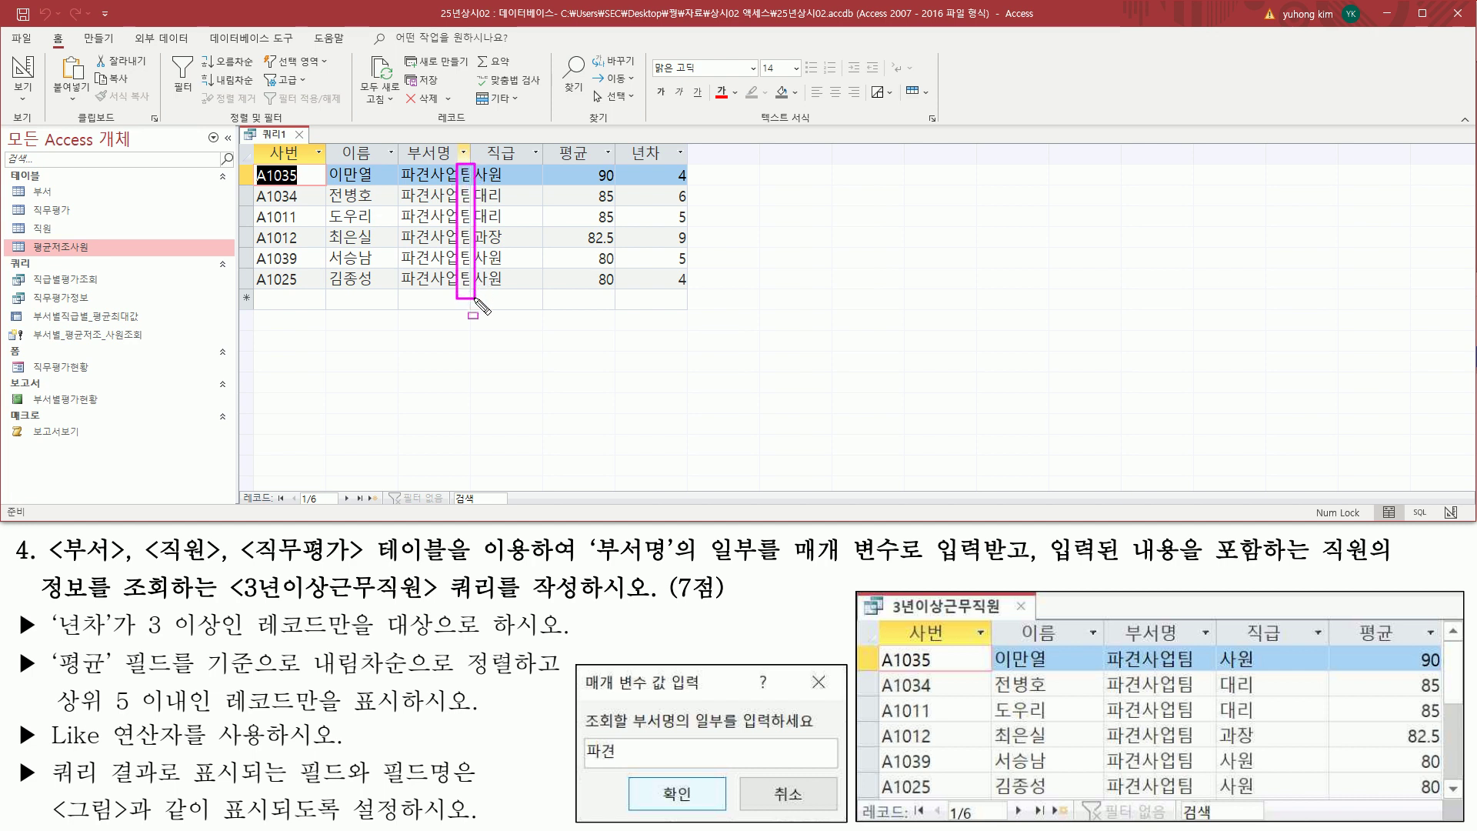
{"action": "double_click", "coordinate": [472, 153]}
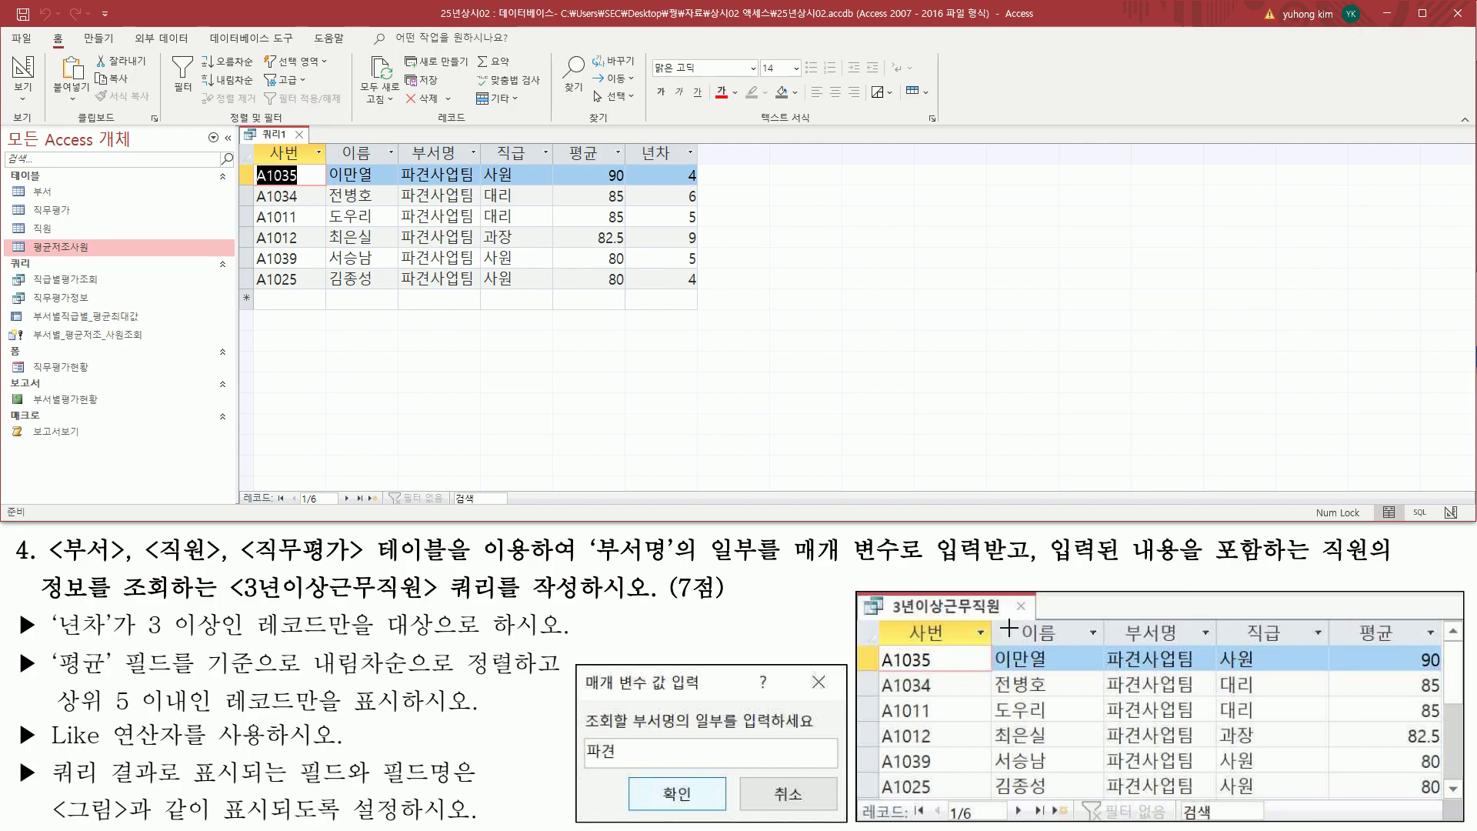
{"action": "mouse_move", "coordinate": [261, 143]}
{"action": "left_mouse_down"}
{"action": "mouse_move", "coordinate": [311, 163]}
{"action": "mouse_move", "coordinate": [695, 165]}
{"action": "left_mouse_up"}
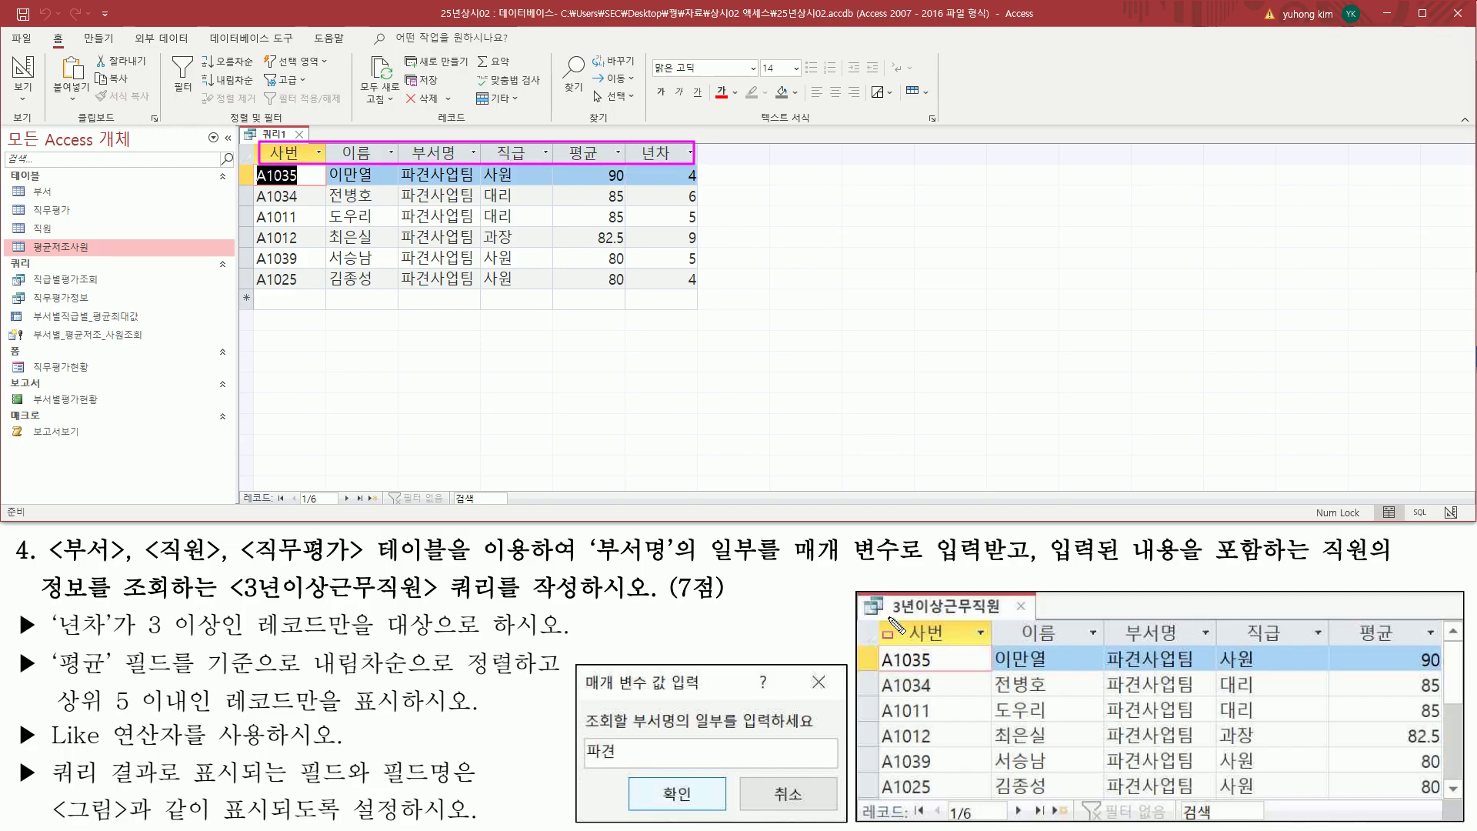
{"action": "left_click_drag", "start_coordinate": [886, 618], "coordinate": [1428, 648]}
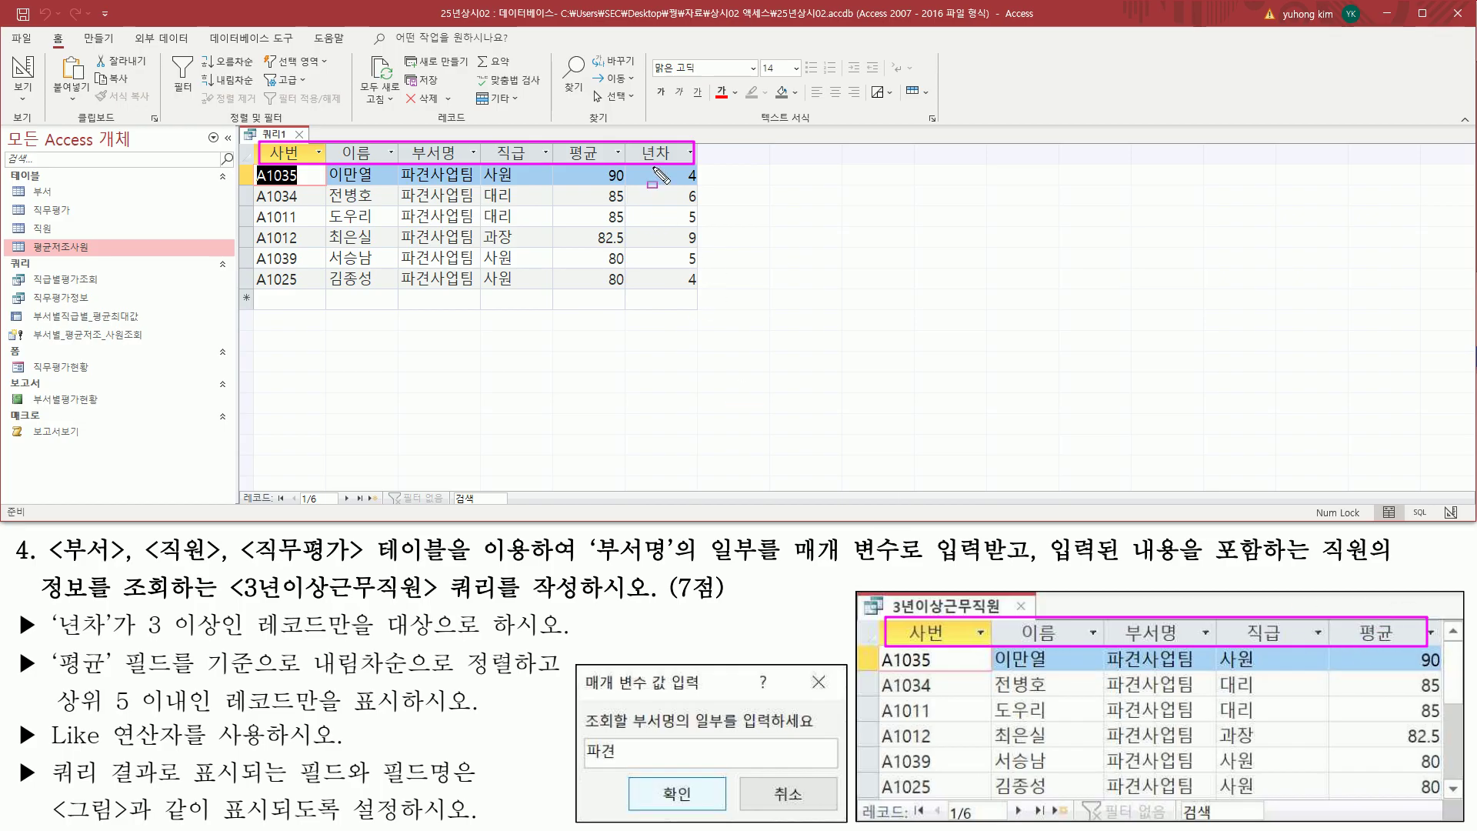
{"action": "left_click_drag", "start_coordinate": [637, 130], "coordinate": [703, 300]}
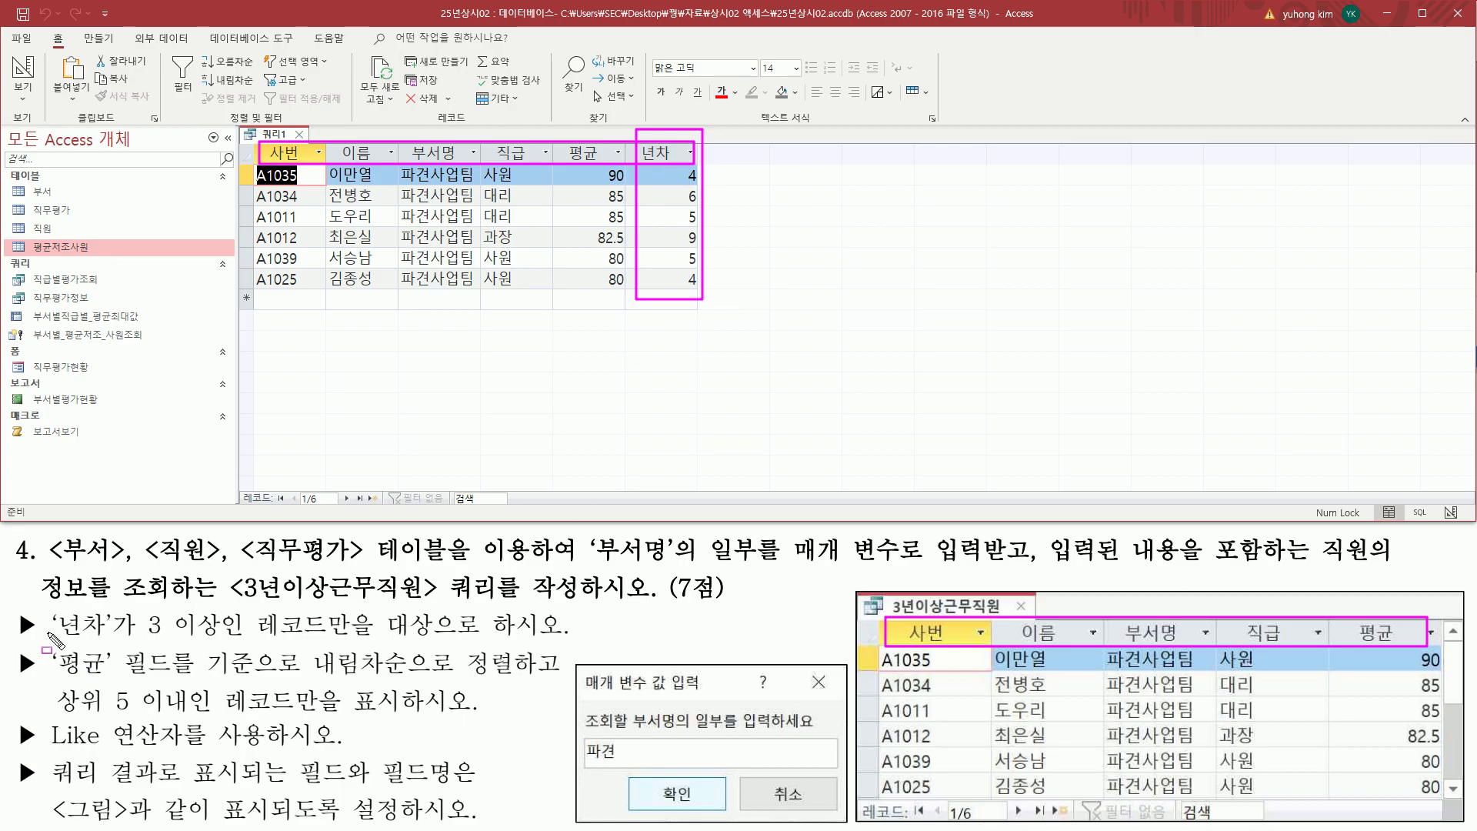
- Compare the query's 사번, 이름, 부서명, 직급 and 평균 columns row by row with the expected result figure
{"action": "left_click_drag", "start_coordinate": [52, 638], "coordinate": [221, 638]}
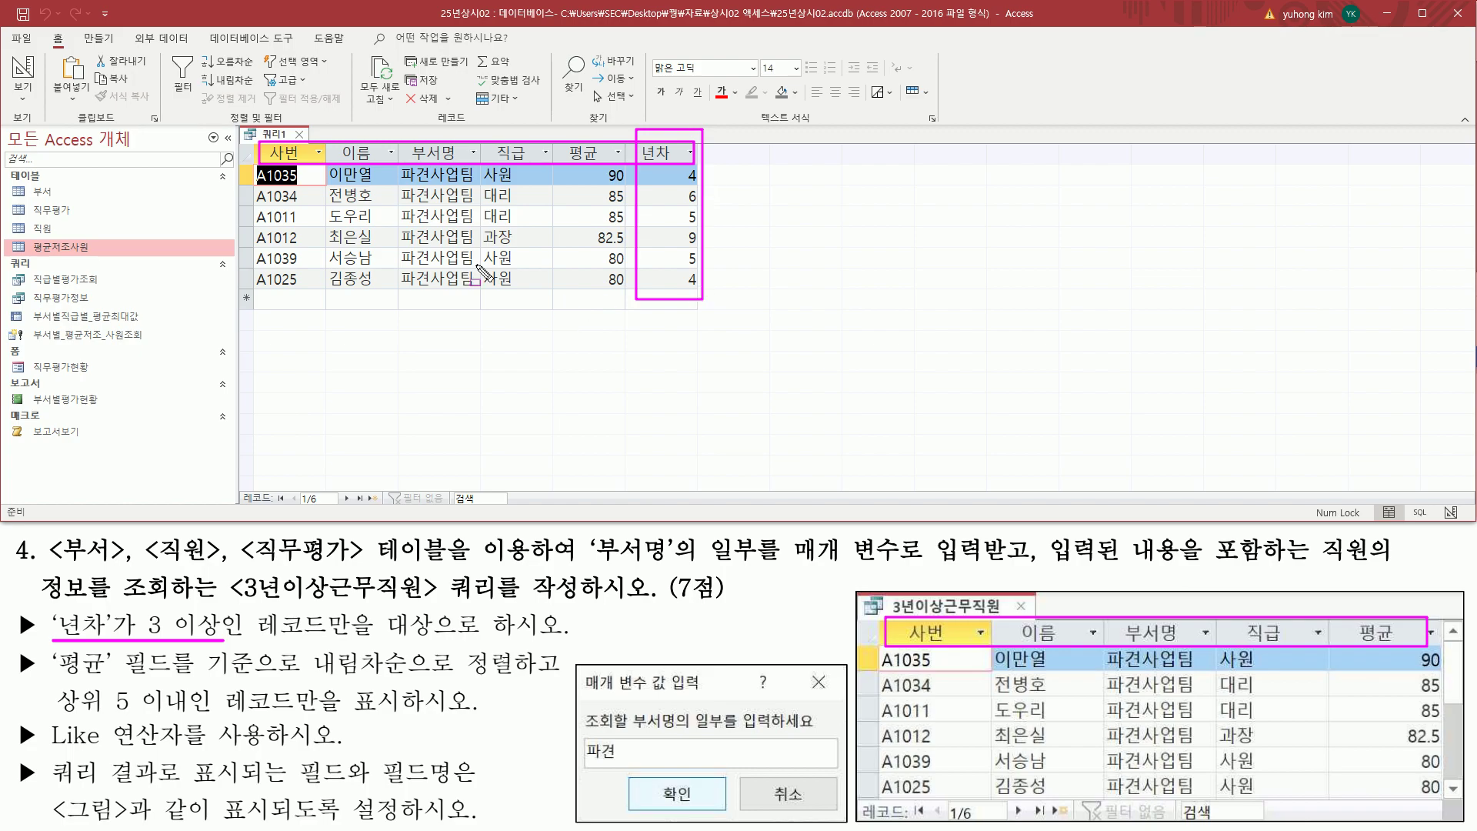
{"action": "mouse_move", "coordinate": [256, 166]}
{"action": "left_mouse_down"}
{"action": "mouse_move", "coordinate": [305, 187]}
{"action": "mouse_move", "coordinate": [306, 290]}
{"action": "left_mouse_up"}
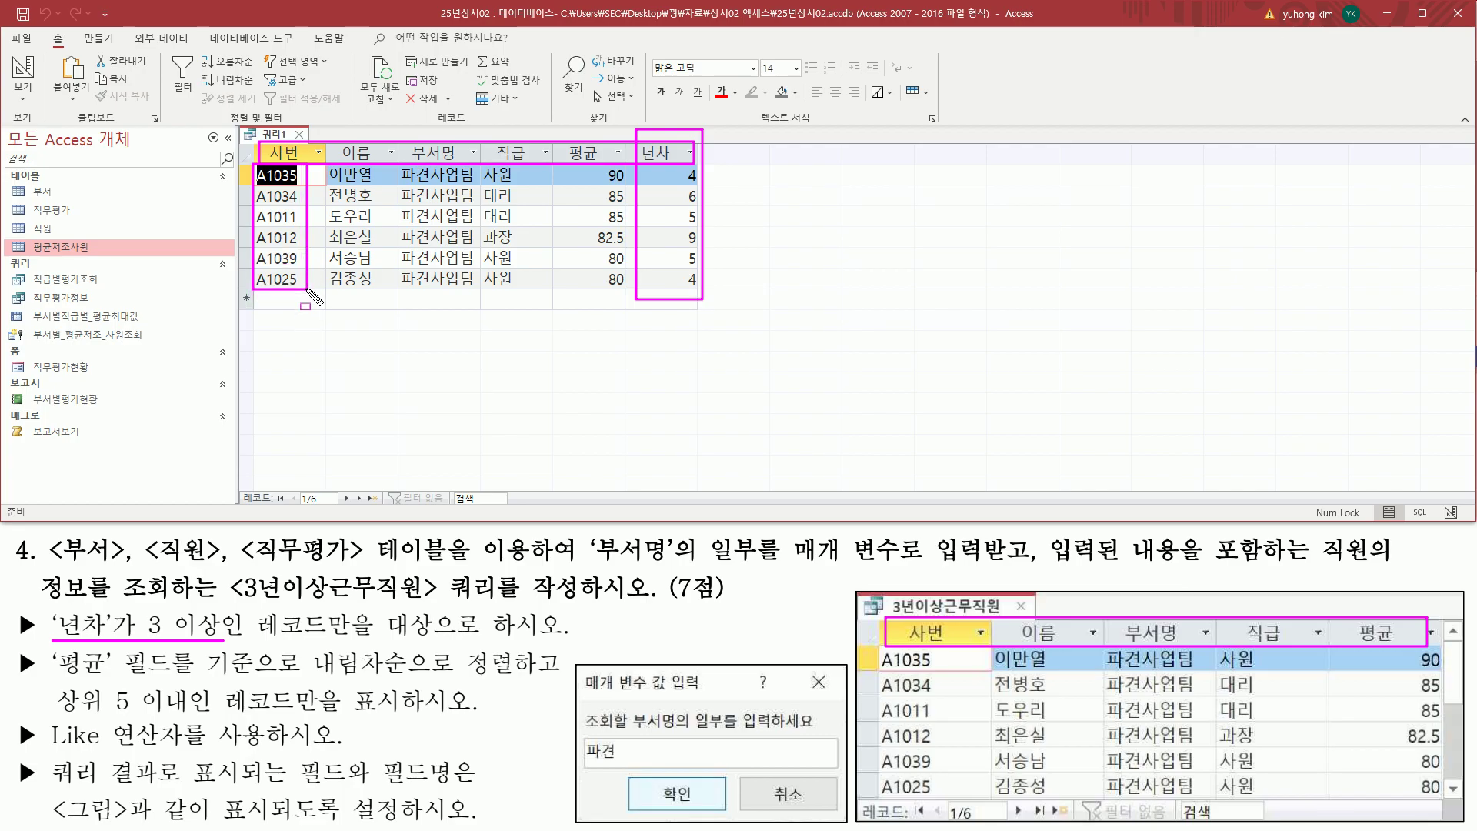
{"action": "left_click_drag", "start_coordinate": [877, 649], "coordinate": [939, 822]}
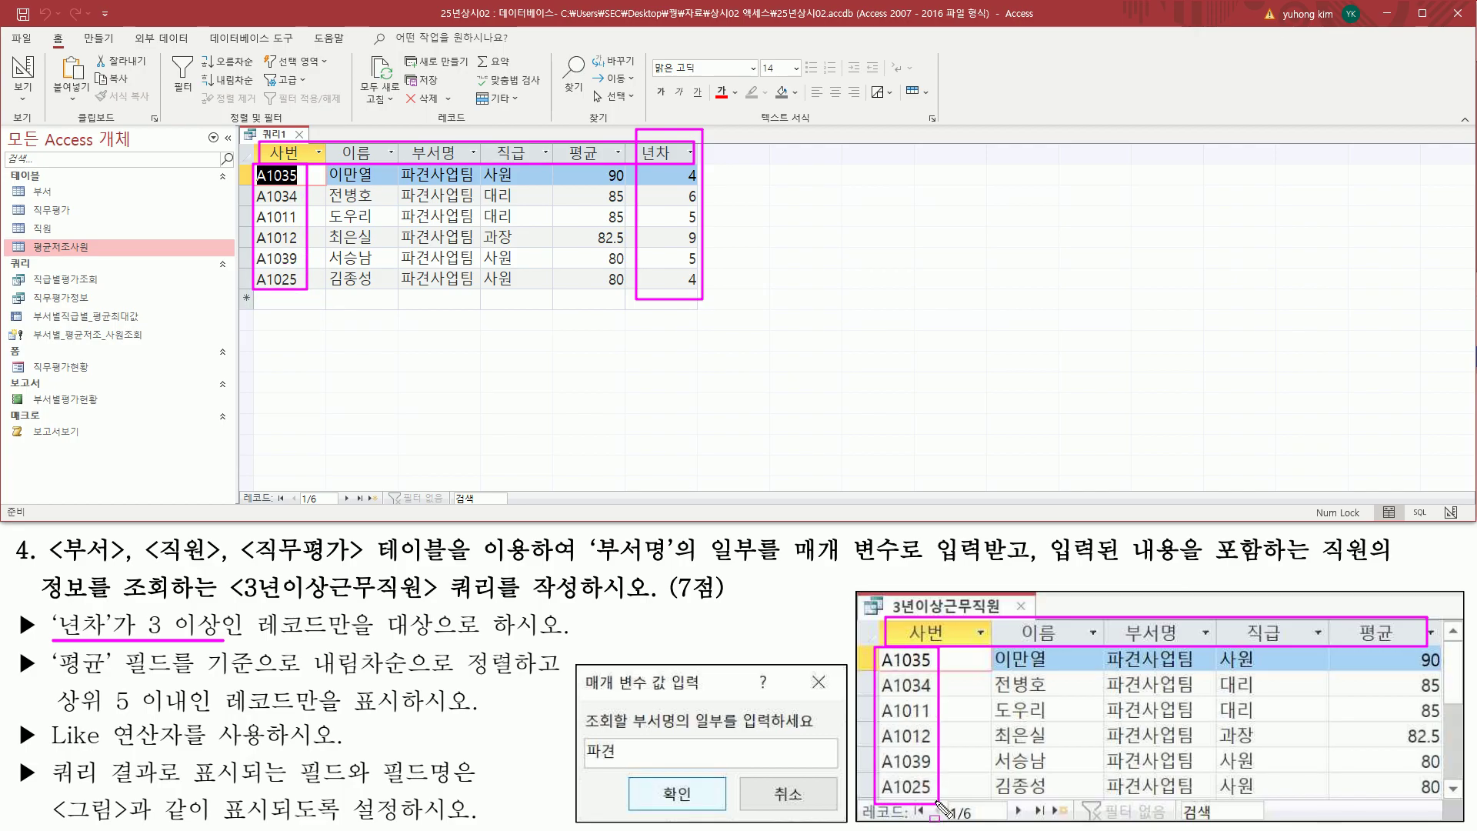
{"action": "left_click_drag", "start_coordinate": [327, 165], "coordinate": [379, 291]}
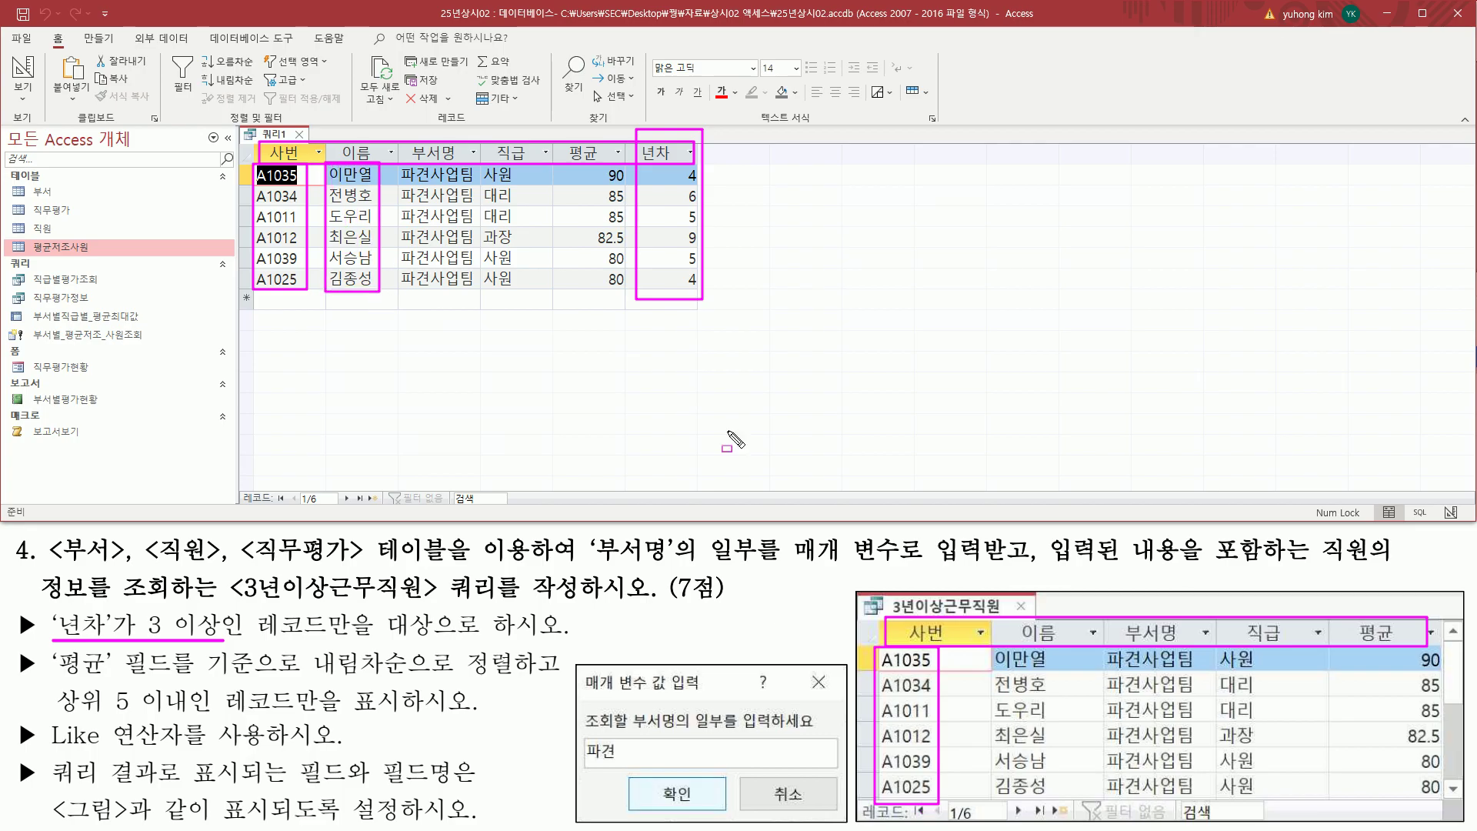
{"action": "mouse_move", "coordinate": [994, 647]}
{"action": "left_mouse_down"}
{"action": "mouse_move", "coordinate": [1004, 712]}
{"action": "mouse_move", "coordinate": [1048, 797]}
{"action": "left_mouse_up"}
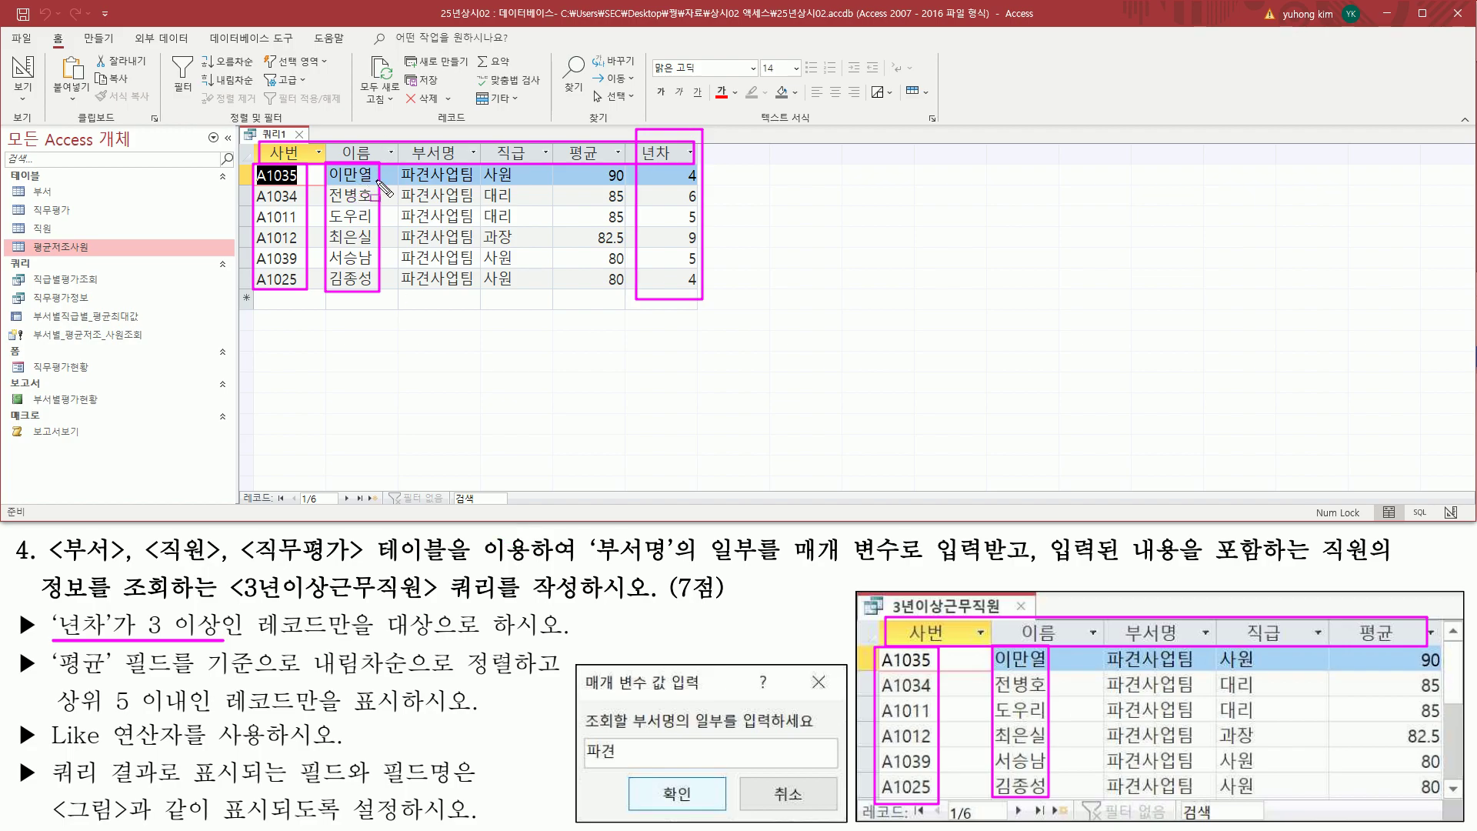
{"action": "mouse_move", "coordinate": [400, 166]}
{"action": "left_mouse_down"}
{"action": "mouse_move", "coordinate": [434, 290]}
{"action": "mouse_move", "coordinate": [478, 293]}
{"action": "left_mouse_up"}
{"action": "mouse_move", "coordinate": [1102, 645]}
{"action": "left_mouse_down"}
{"action": "mouse_move", "coordinate": [1224, 822]}
{"action": "mouse_move", "coordinate": [1199, 807]}
{"action": "left_mouse_up"}
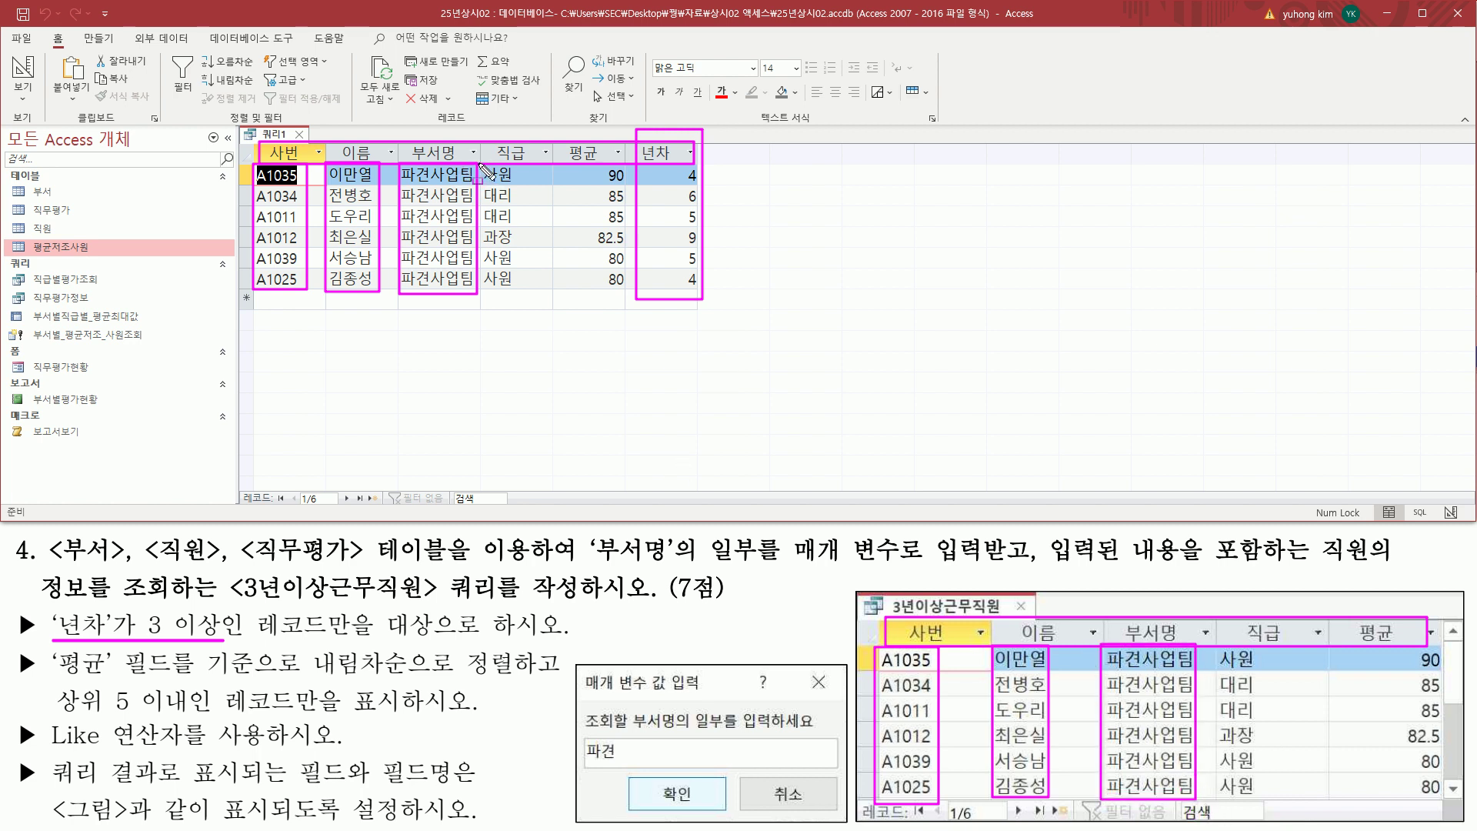
{"action": "mouse_move", "coordinate": [487, 166]}
{"action": "left_mouse_down"}
{"action": "mouse_move", "coordinate": [523, 196]}
{"action": "mouse_move", "coordinate": [525, 300]}
{"action": "left_mouse_up"}
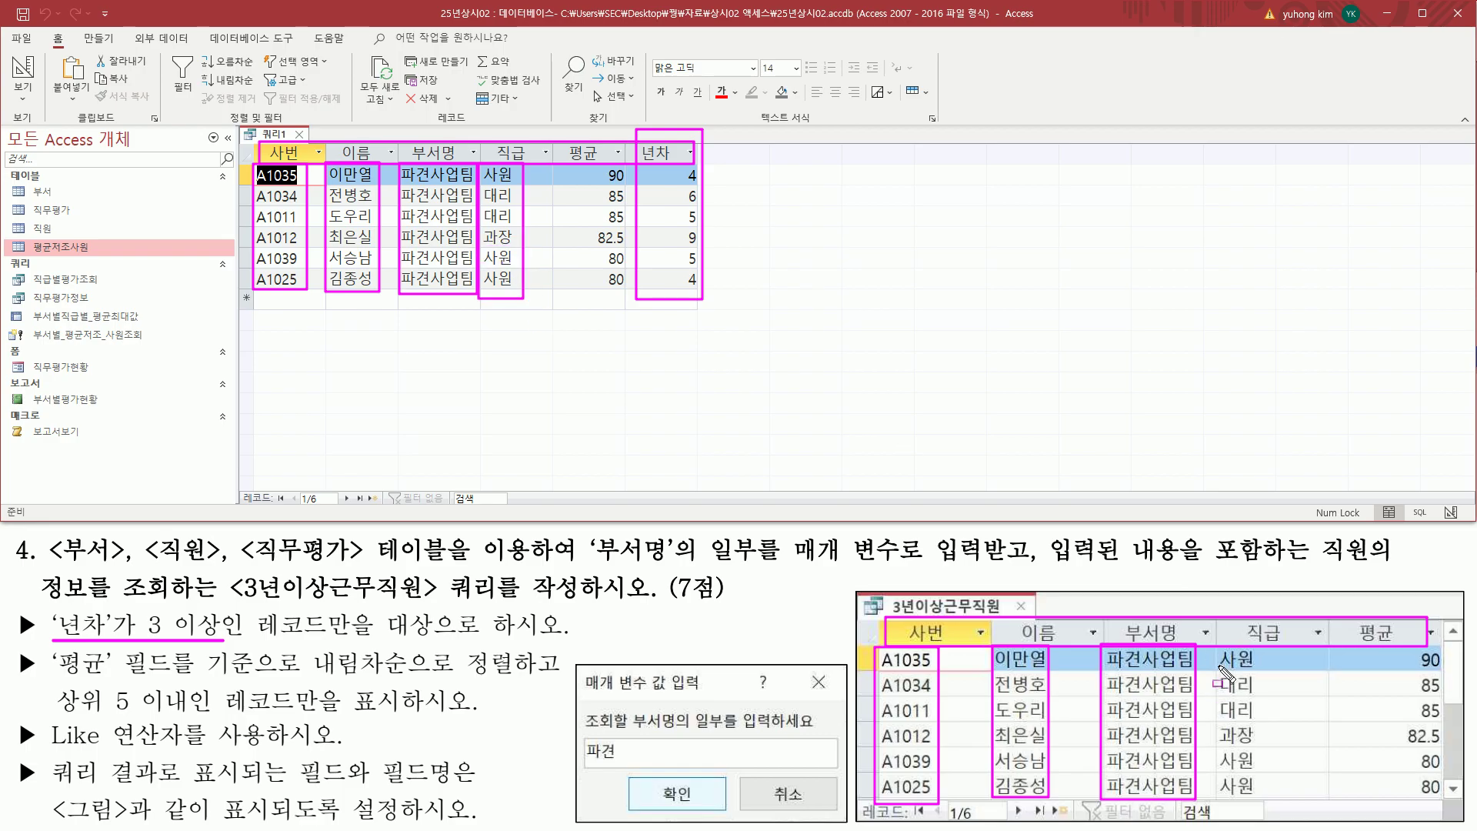
{"action": "mouse_move", "coordinate": [1216, 650]}
{"action": "left_mouse_down"}
{"action": "mouse_move", "coordinate": [1293, 810]}
{"action": "mouse_move", "coordinate": [1270, 802]}
{"action": "left_mouse_up"}
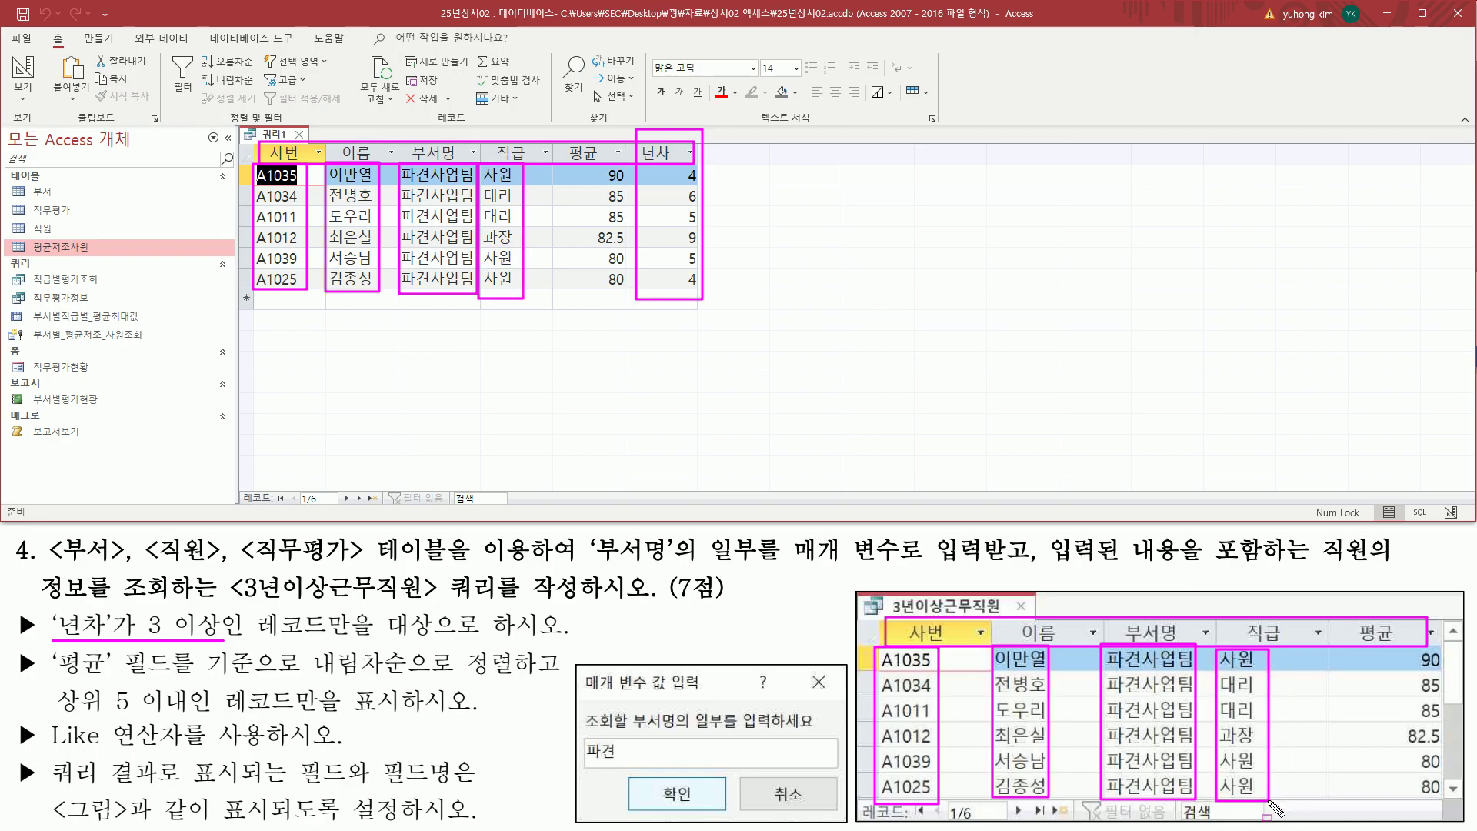
{"action": "mouse_move", "coordinate": [583, 162]}
{"action": "left_mouse_down"}
{"action": "mouse_move", "coordinate": [640, 208]}
{"action": "mouse_move", "coordinate": [630, 200]}
{"action": "mouse_move", "coordinate": [636, 300]}
{"action": "left_mouse_up"}
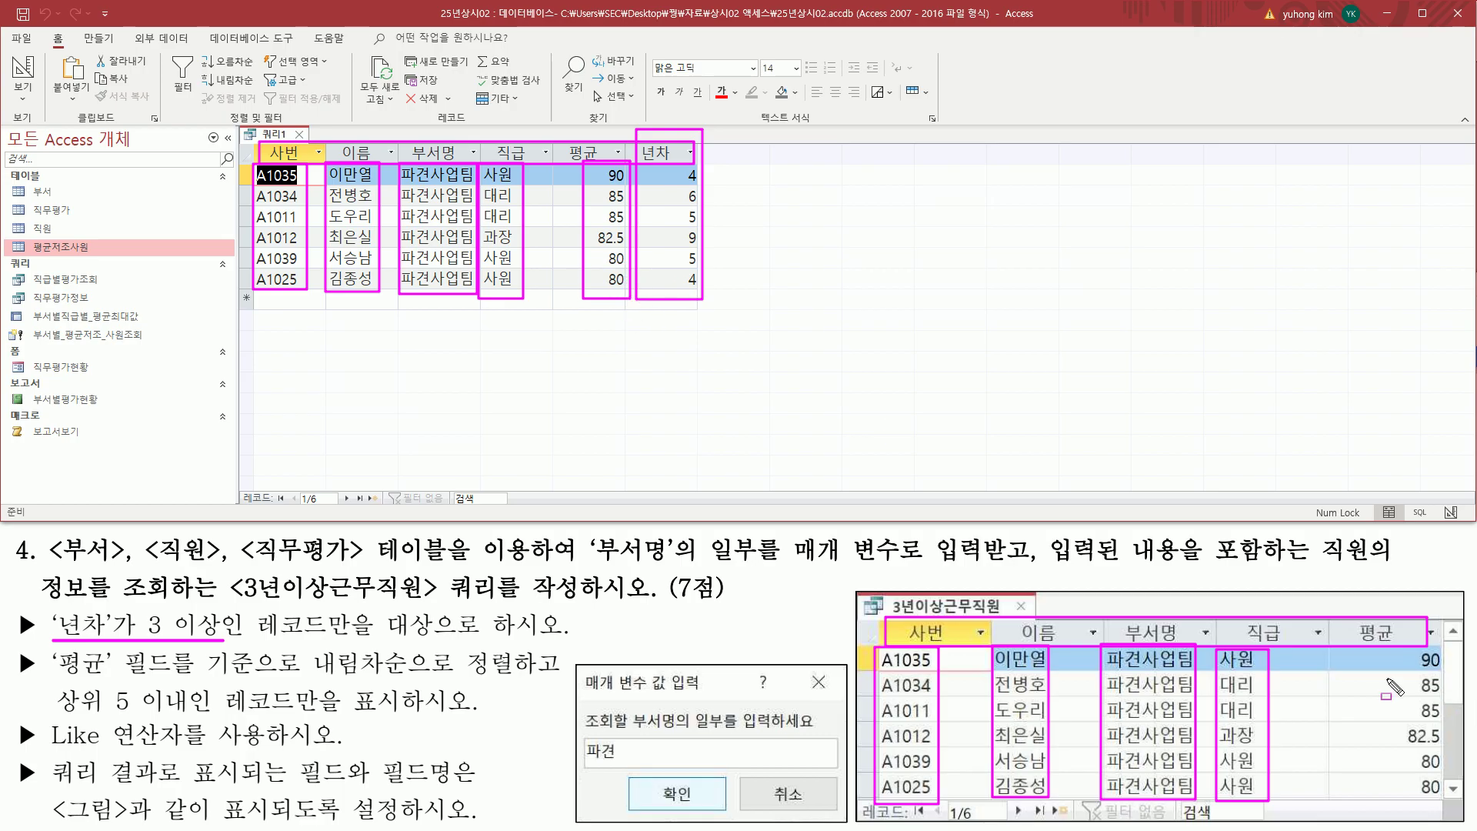
{"action": "left_click_drag", "start_coordinate": [1394, 651], "coordinate": [1452, 801]}
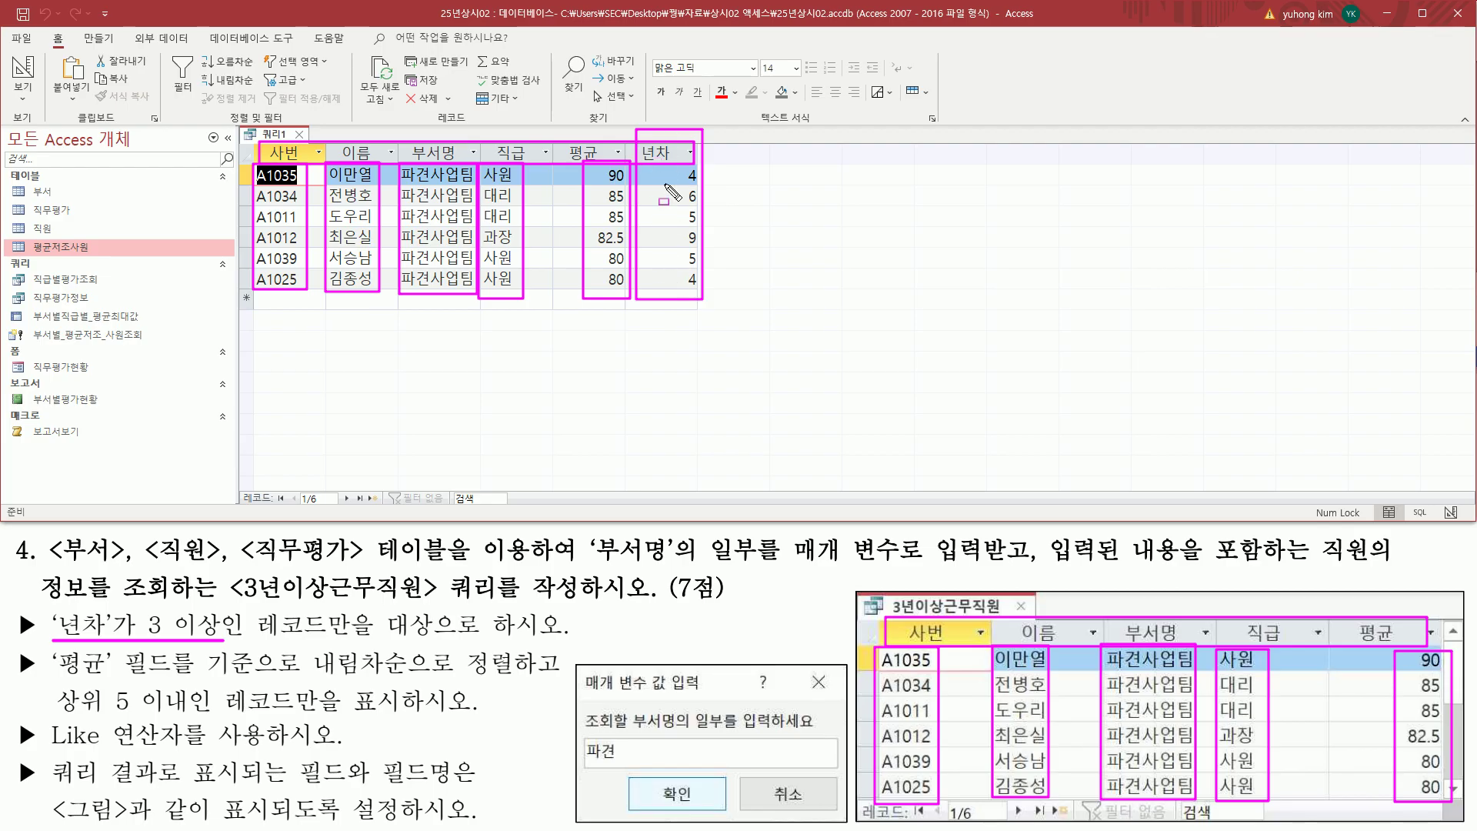
{"action": "key", "text": "Escape"}
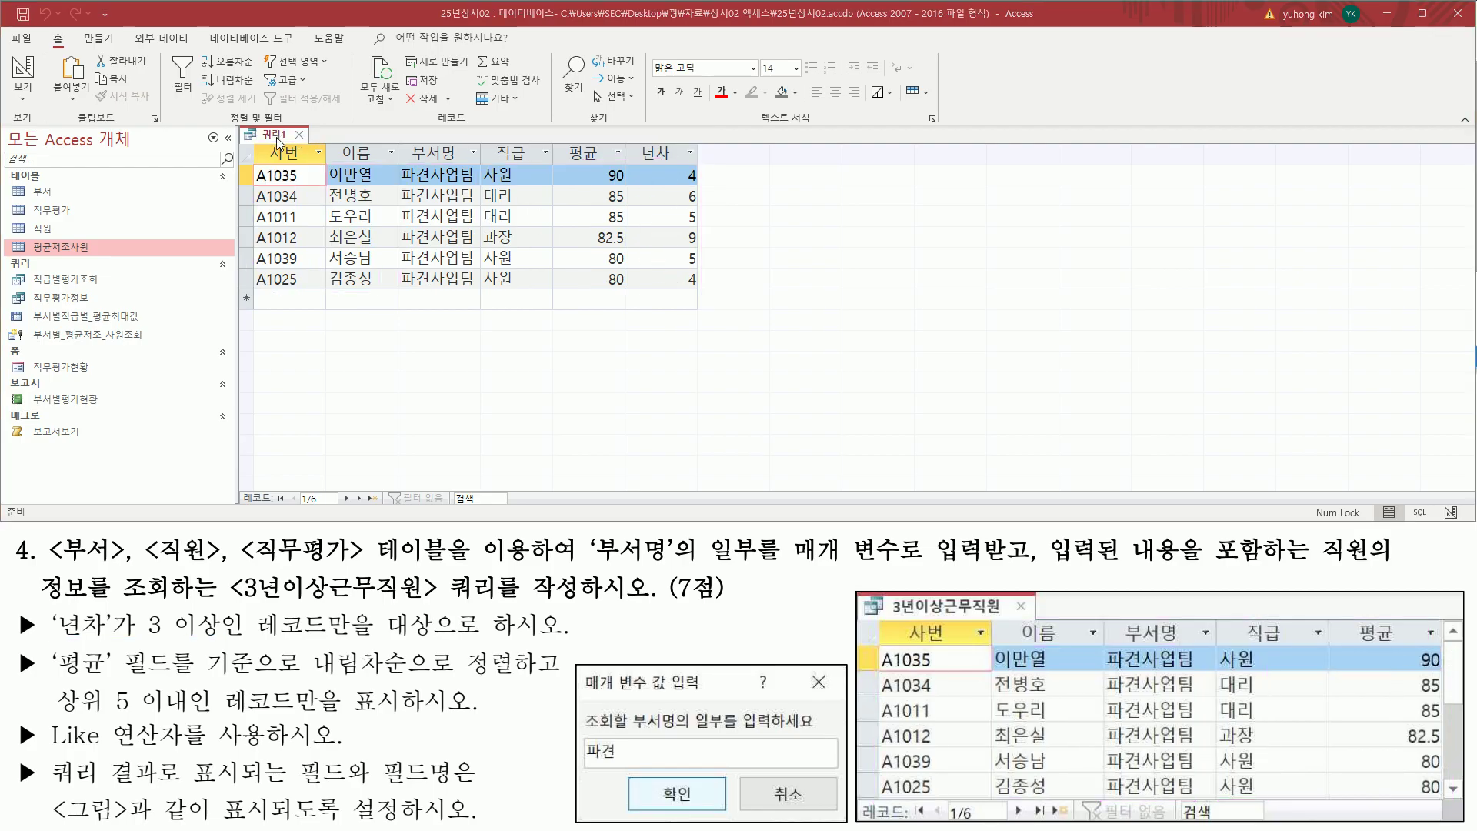
- Return the query to design view and exclude the 년차 column from the displayed results
{"action": "right_click", "coordinate": [273, 139]}
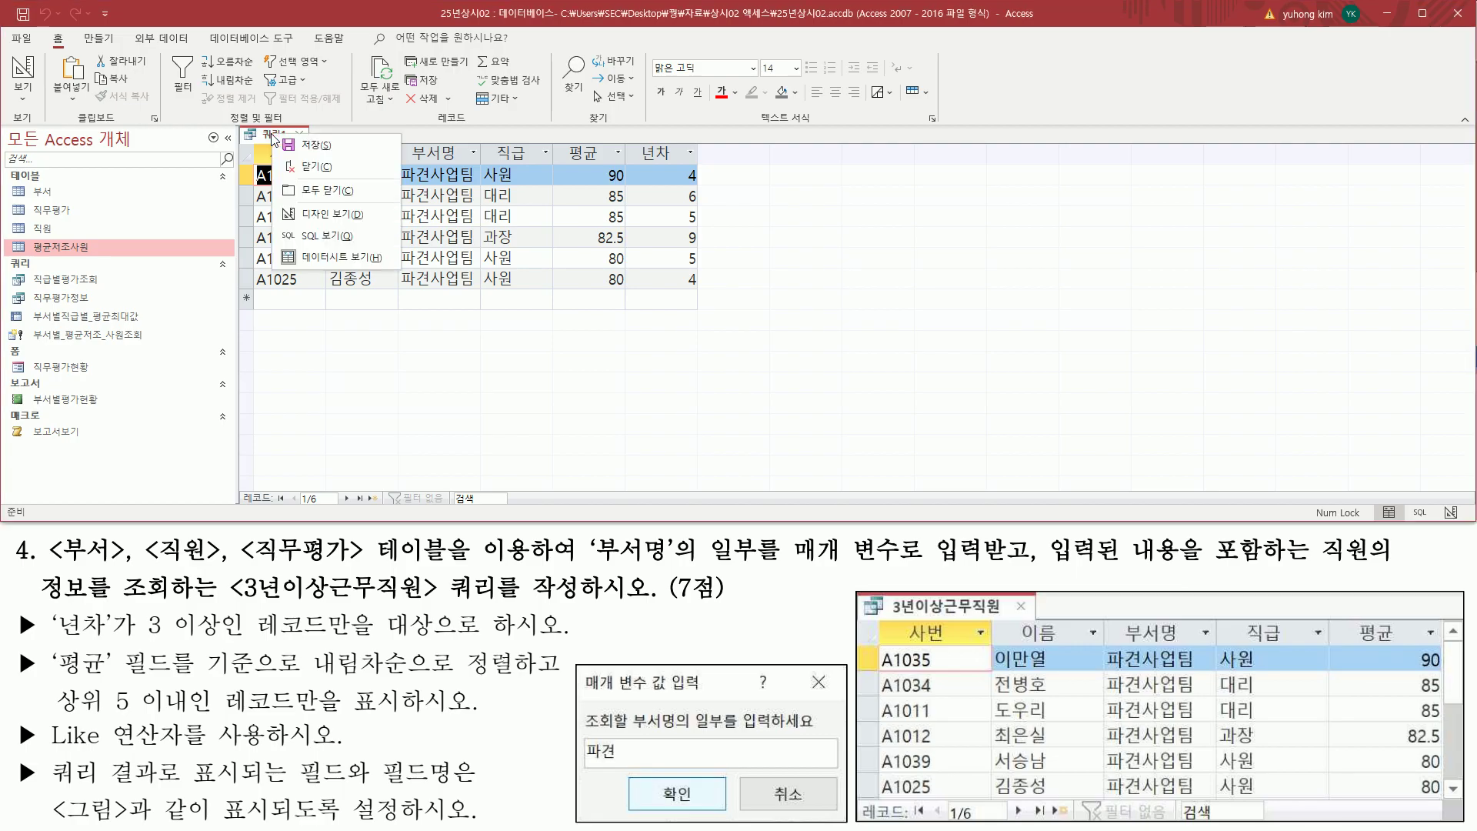
{"action": "left_click", "coordinate": [311, 216]}
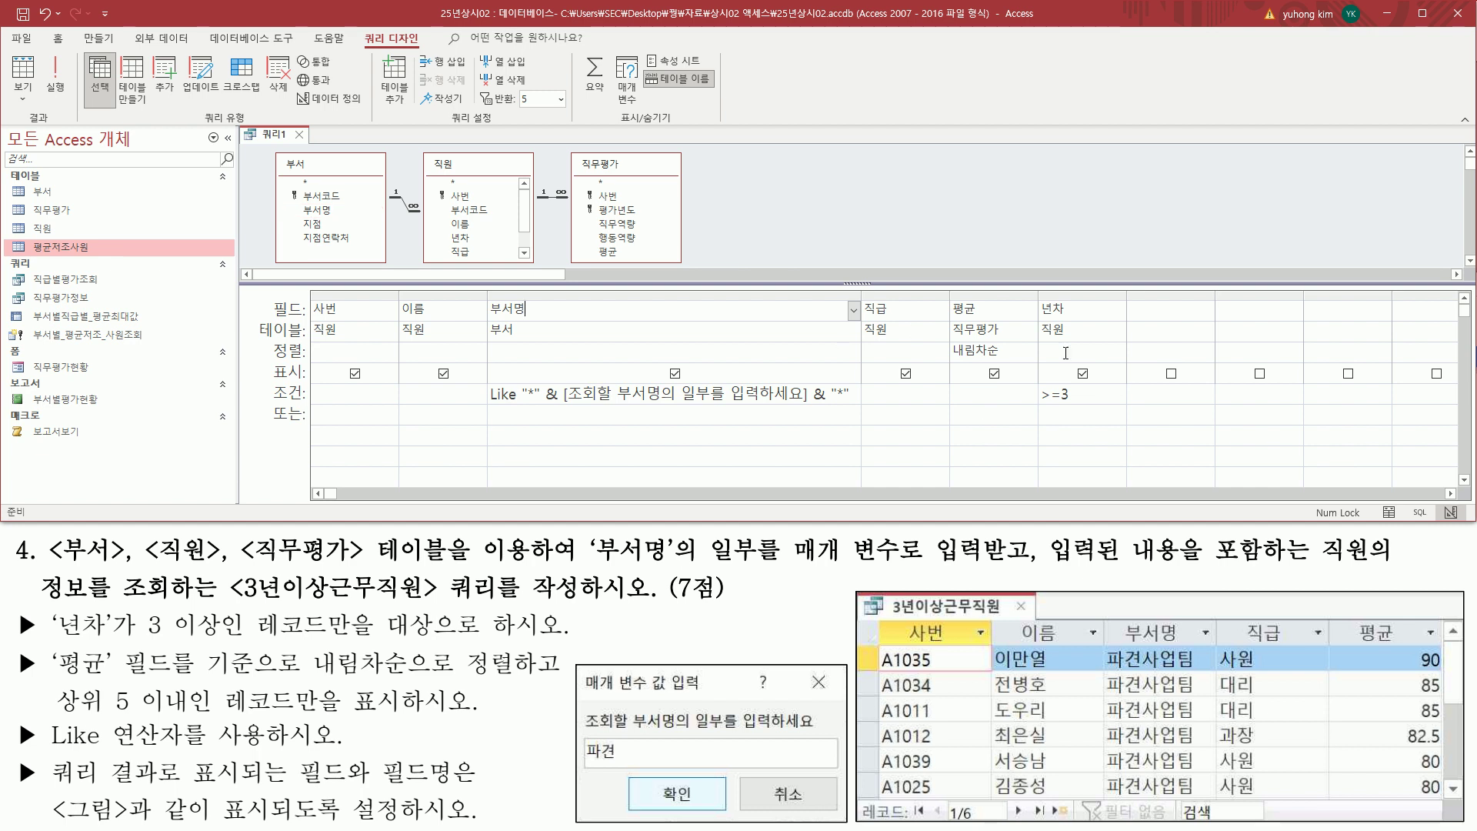
{"action": "mouse_move", "coordinate": [1035, 285]}
{"action": "left_mouse_down"}
{"action": "mouse_move", "coordinate": [1147, 435]}
{"action": "mouse_move", "coordinate": [1129, 418]}
{"action": "left_mouse_up"}
{"action": "mouse_move", "coordinate": [269, 361]}
{"action": "left_mouse_down"}
{"action": "mouse_move", "coordinate": [310, 382]}
{"action": "mouse_move", "coordinate": [269, 361]}
{"action": "left_mouse_up"}
{"action": "left_click_drag", "start_coordinate": [1074, 363], "coordinate": [1092, 382]}
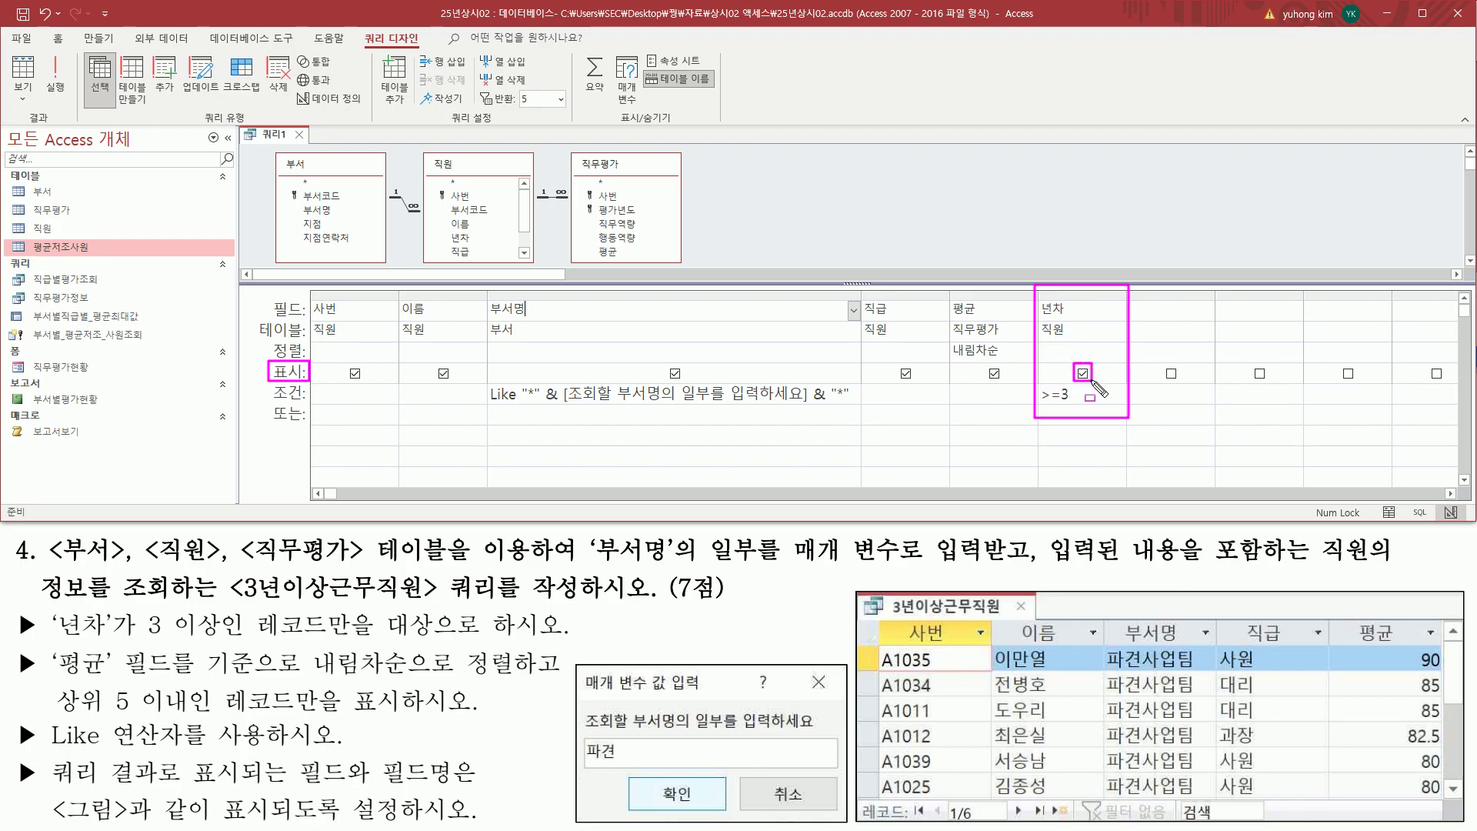
{"action": "key", "text": "Escape"}
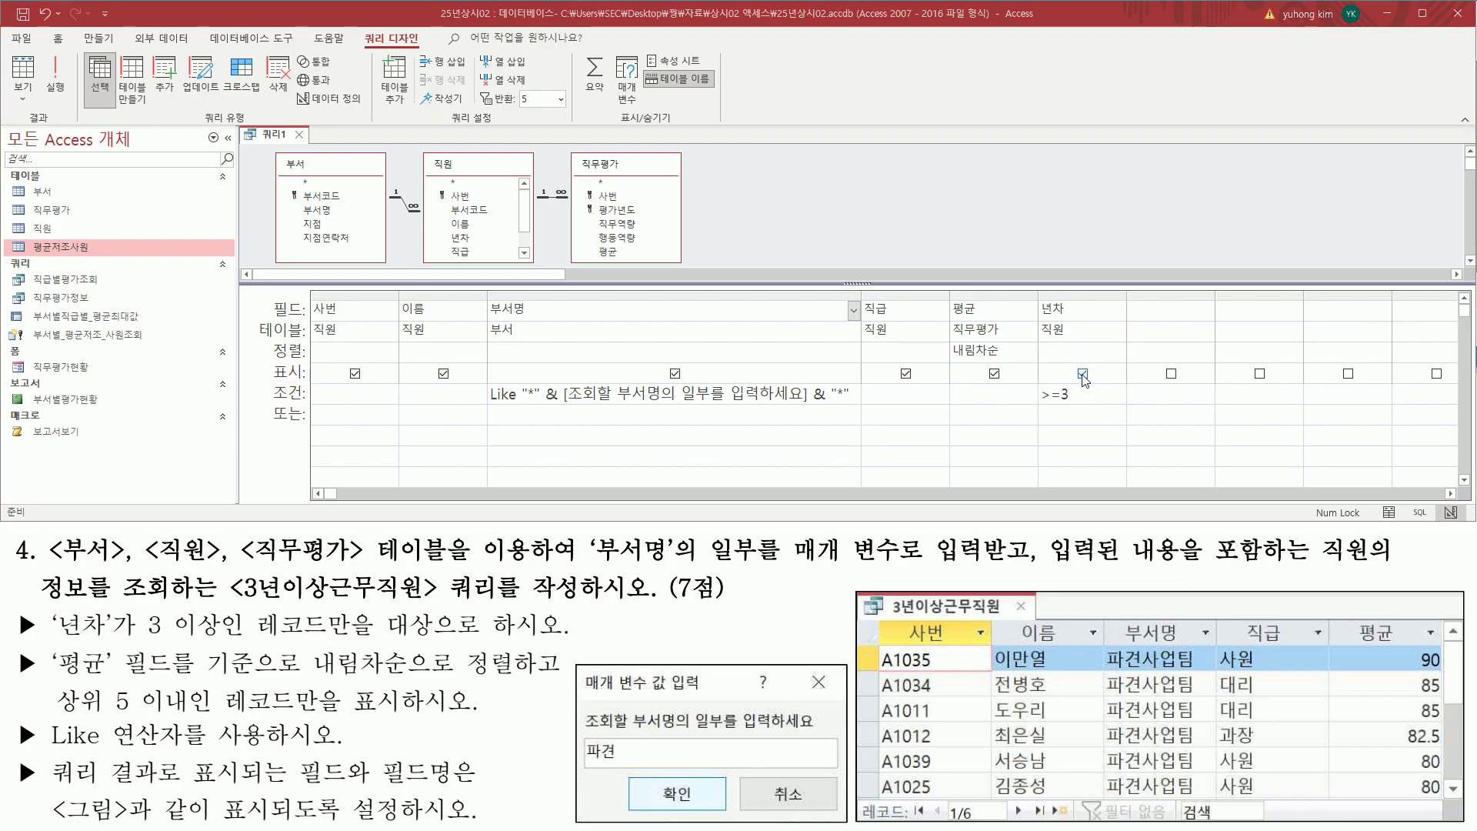
{"action": "left_click", "coordinate": [1083, 374]}
{"action": "key", "text": "ctrl+2"}
{"action": "left_click_drag", "start_coordinate": [1070, 389], "coordinate": [1091, 381]}
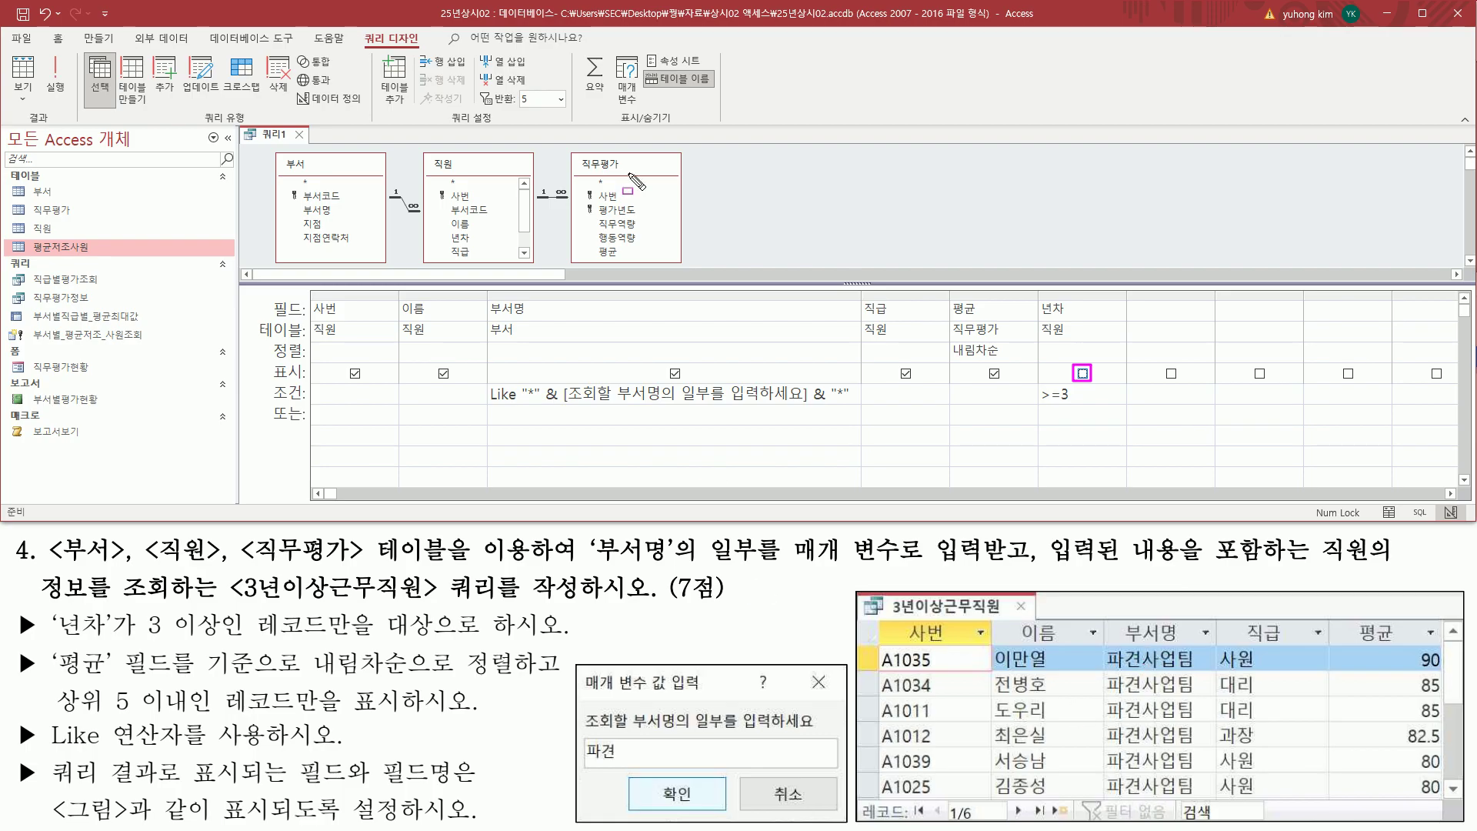
- Add the 요약 row to the design grid, view the summary options for 년차, and remove the row again
{"action": "left_click_drag", "start_coordinate": [577, 52], "coordinate": [612, 109]}
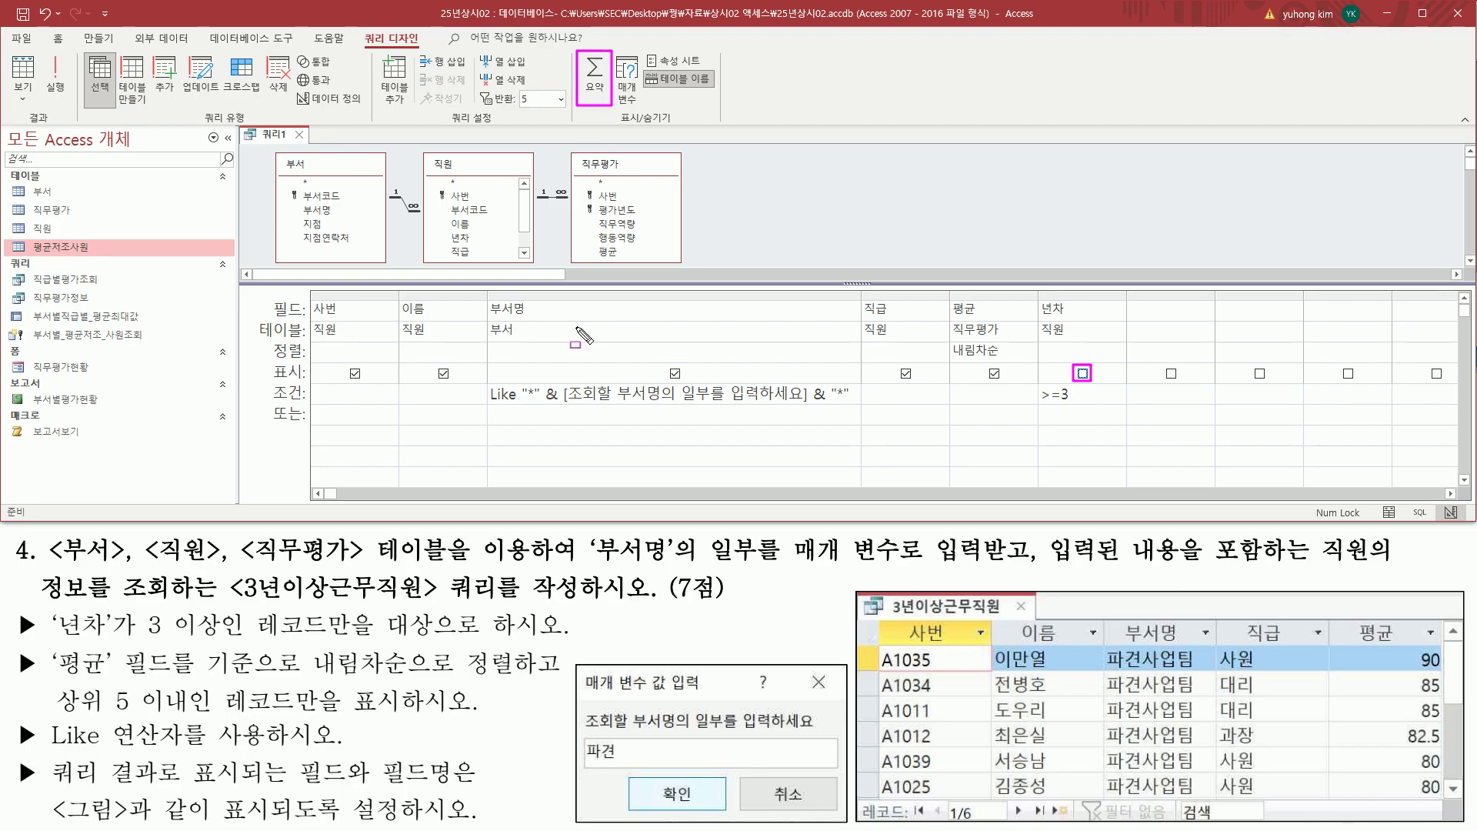
{"action": "left_click", "coordinate": [594, 77]}
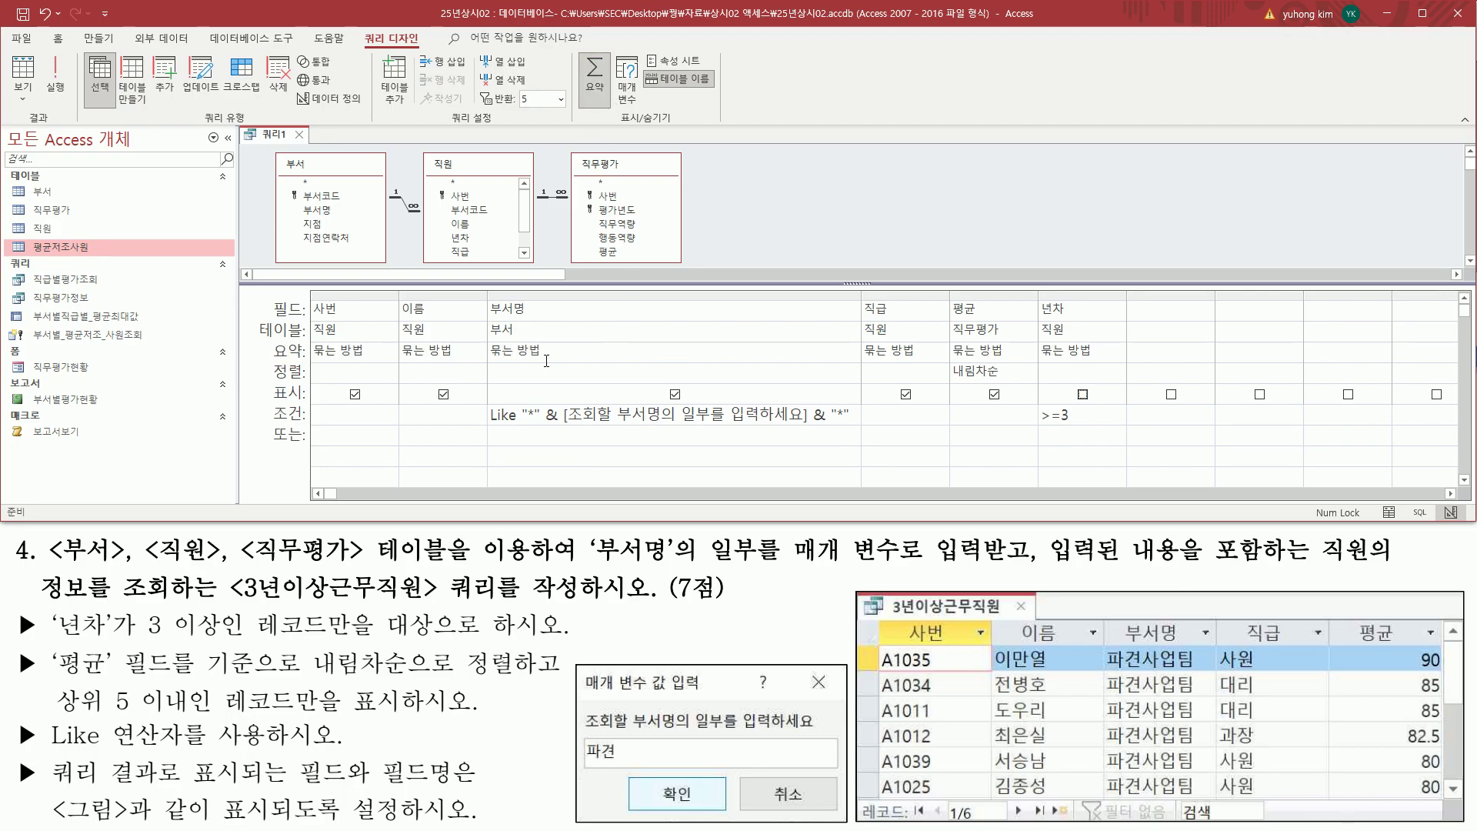
{"action": "mouse_move", "coordinate": [308, 335]}
{"action": "left_mouse_down"}
{"action": "mouse_move", "coordinate": [1097, 388]}
{"action": "mouse_move", "coordinate": [1134, 383]}
{"action": "mouse_move", "coordinate": [1121, 362]}
{"action": "left_mouse_up"}
{"action": "mouse_move", "coordinate": [1036, 292]}
{"action": "left_mouse_down"}
{"action": "mouse_move", "coordinate": [1087, 429]}
{"action": "mouse_move", "coordinate": [1126, 429]}
{"action": "left_mouse_up"}
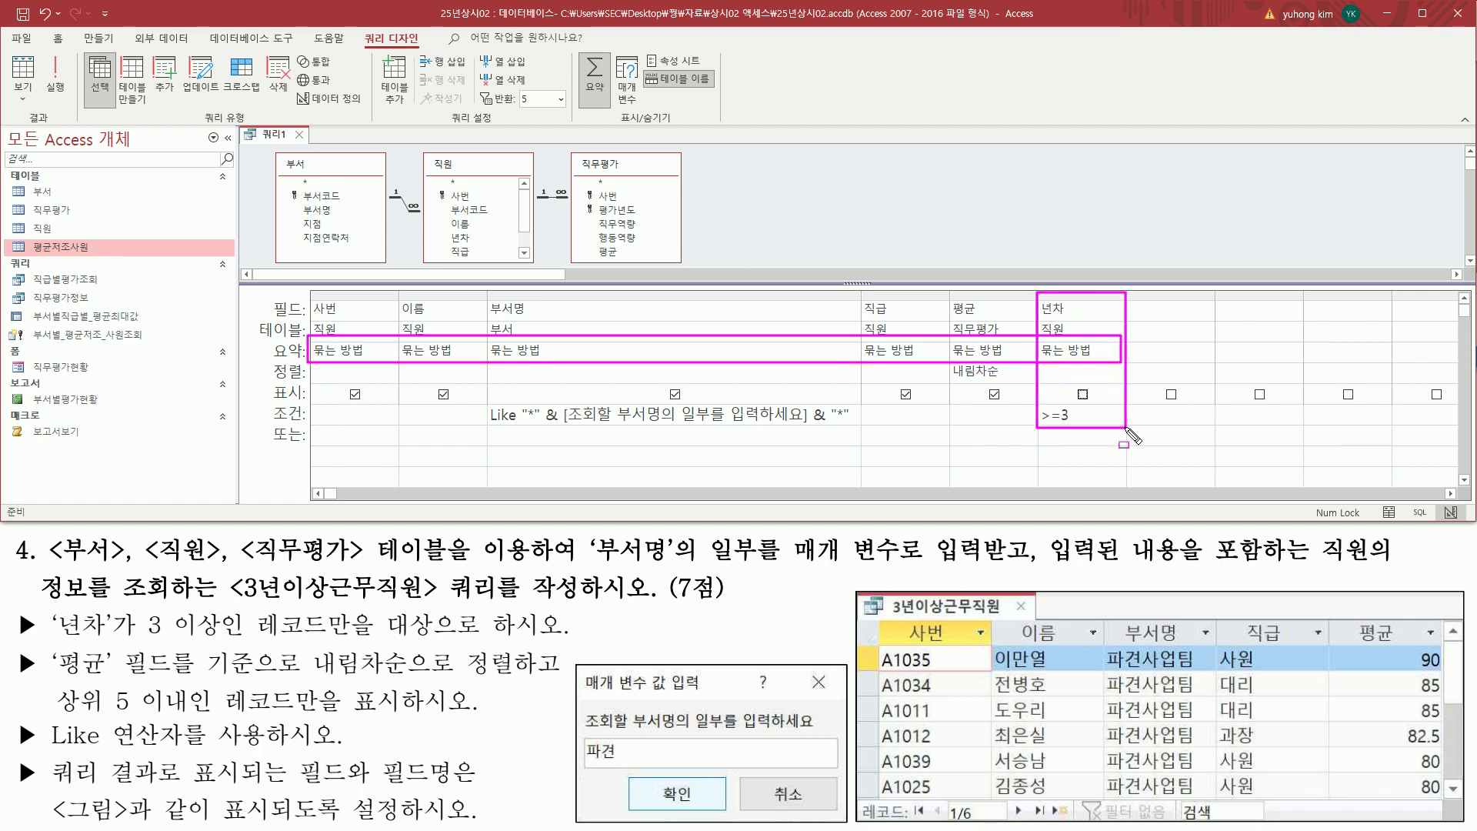
{"action": "left_click", "coordinate": [1118, 354]}
{"action": "left_click", "coordinate": [1119, 354]}
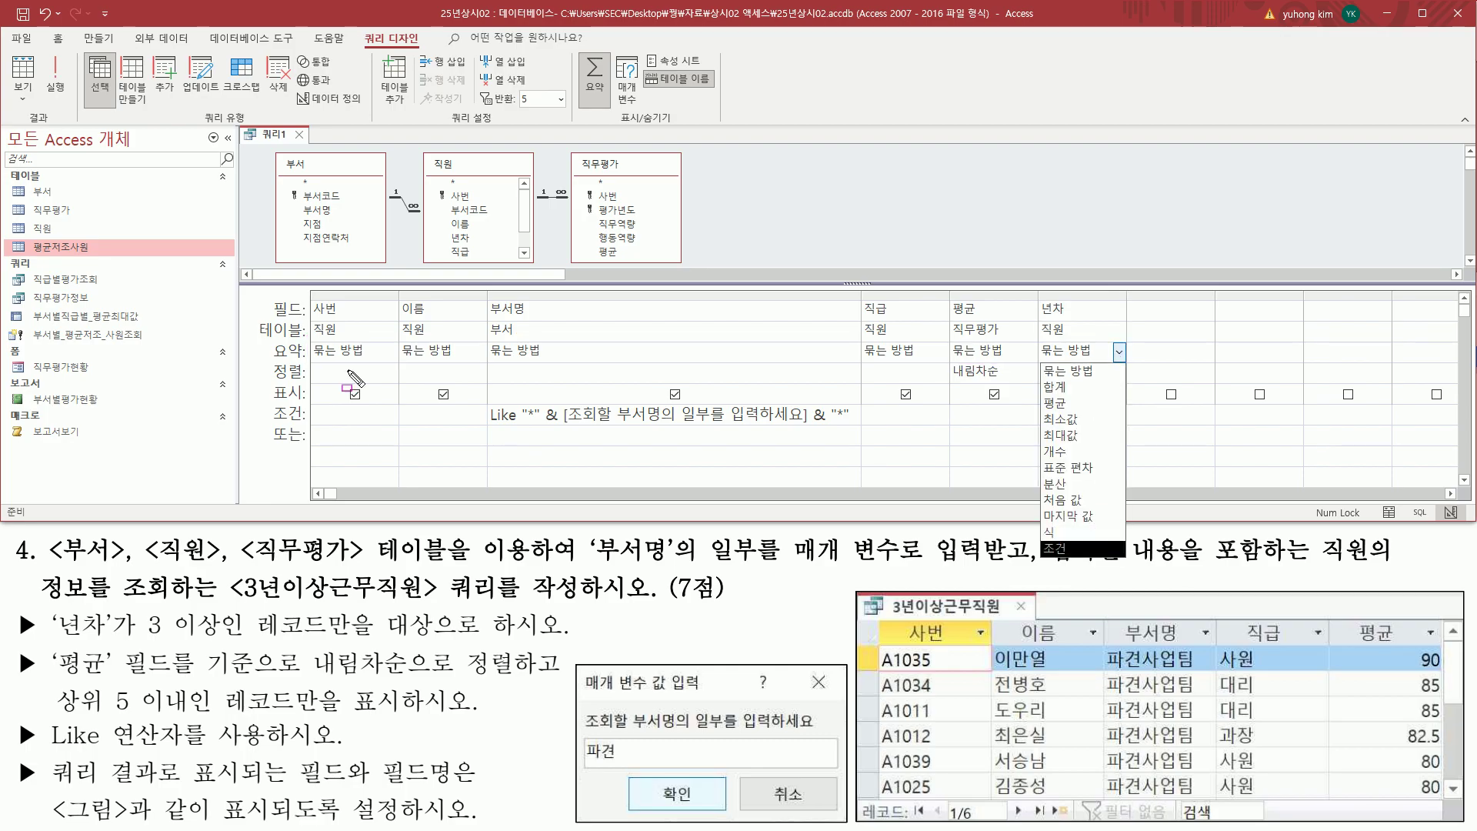
{"action": "mouse_move", "coordinate": [312, 341]}
{"action": "left_mouse_down"}
{"action": "mouse_move", "coordinate": [380, 362]}
{"action": "mouse_move", "coordinate": [1010, 366]}
{"action": "left_mouse_up"}
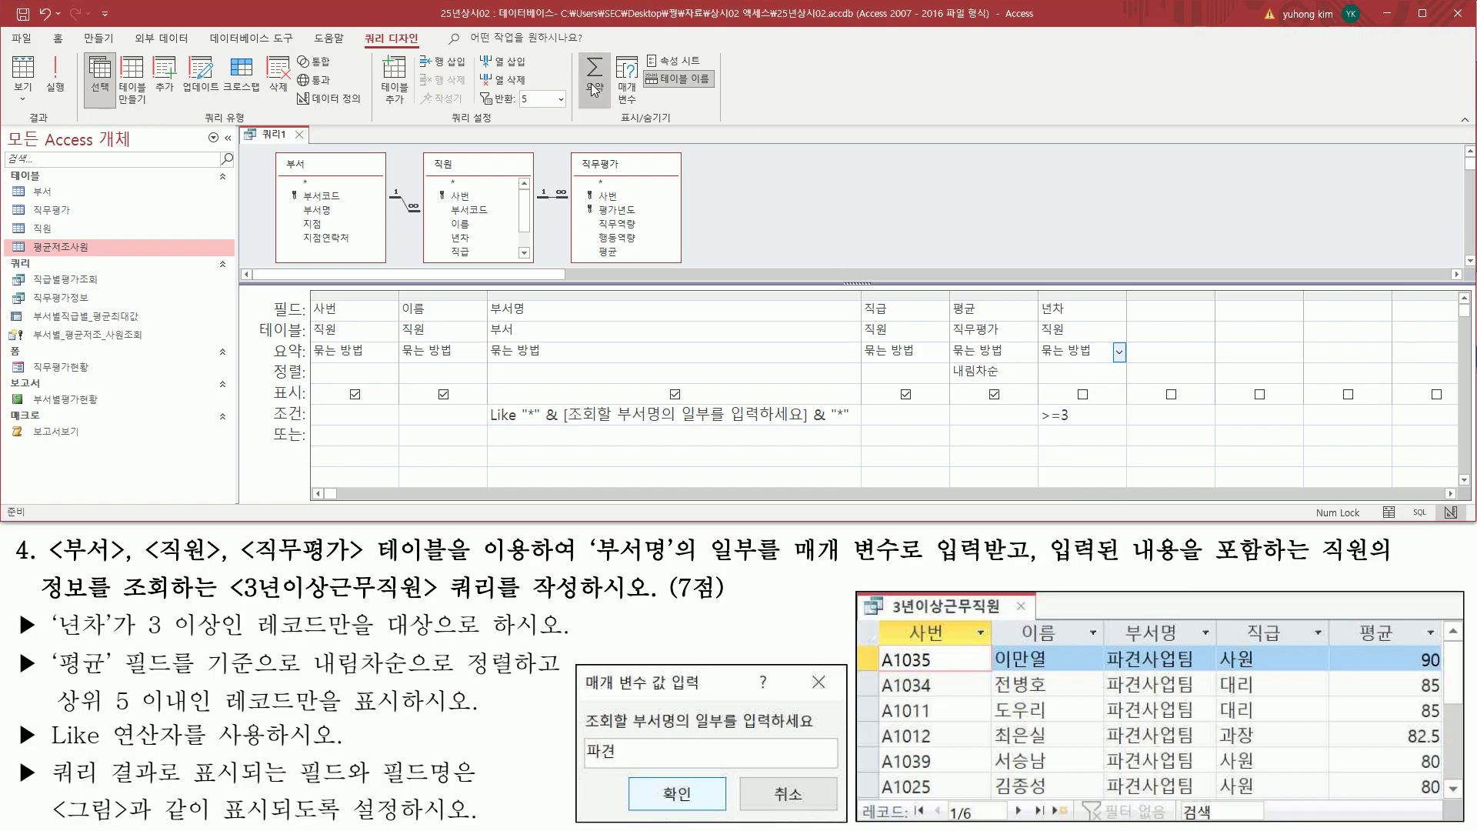
{"action": "left_click", "coordinate": [594, 90]}
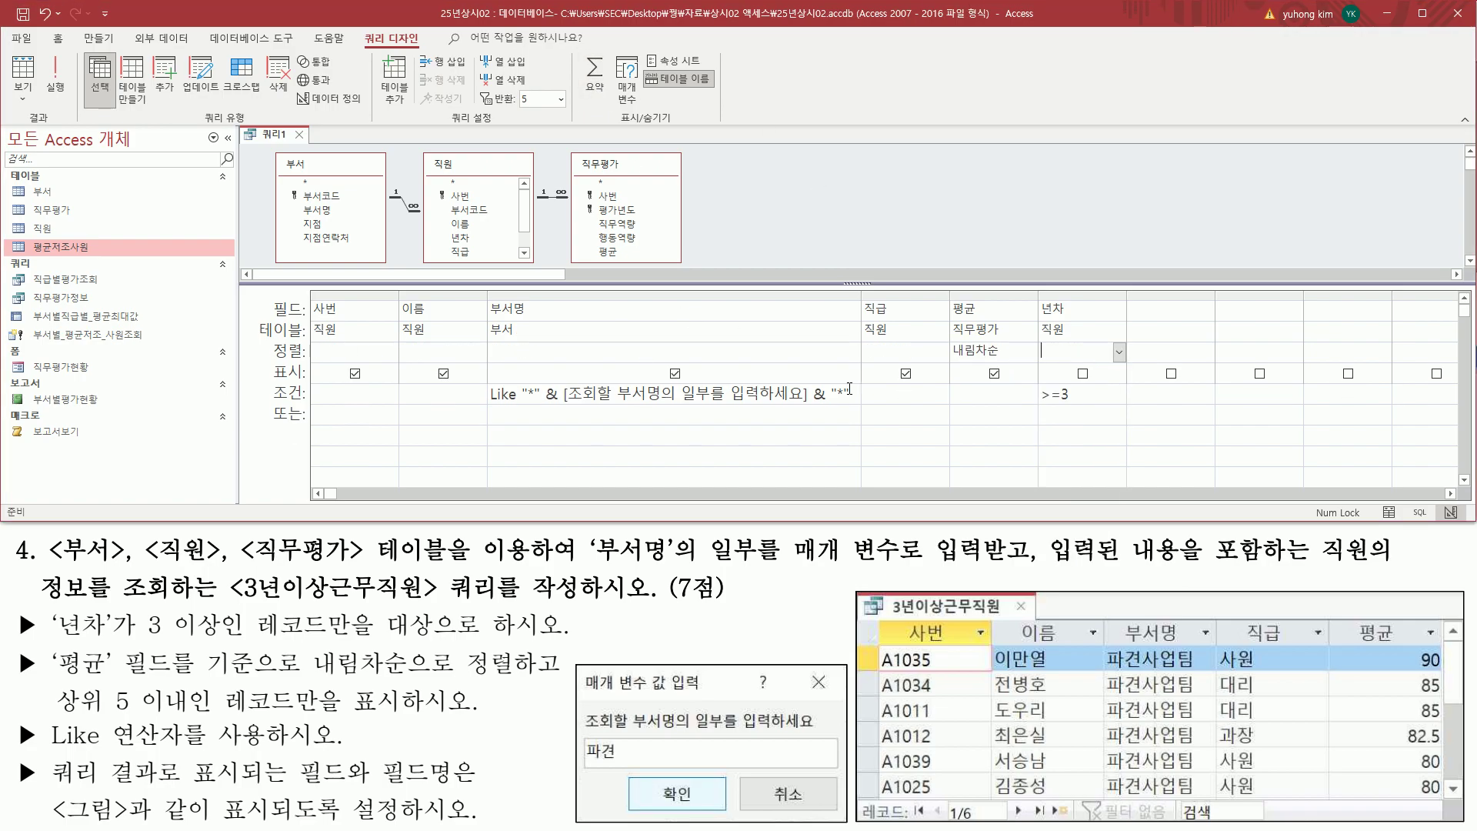
{"action": "mouse_move", "coordinate": [1040, 297]}
{"action": "left_mouse_down"}
{"action": "mouse_move", "coordinate": [1142, 433]}
{"action": "mouse_move", "coordinate": [1131, 421]}
{"action": "left_mouse_up"}
{"action": "left_click_drag", "start_coordinate": [1074, 367], "coordinate": [1097, 381]}
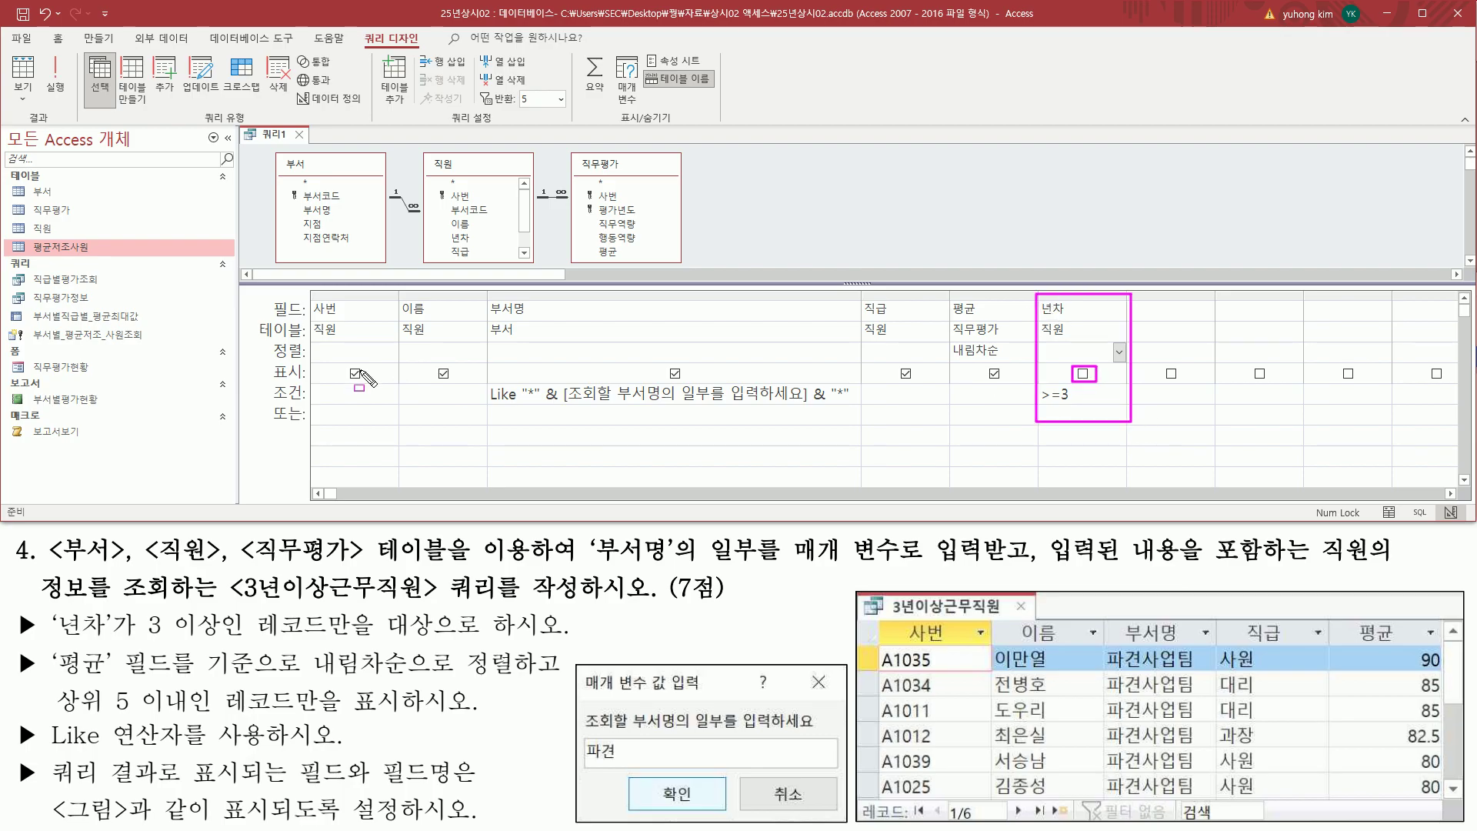
{"action": "left_click_drag", "start_coordinate": [273, 378], "coordinate": [295, 378]}
{"action": "key", "text": "Escape"}
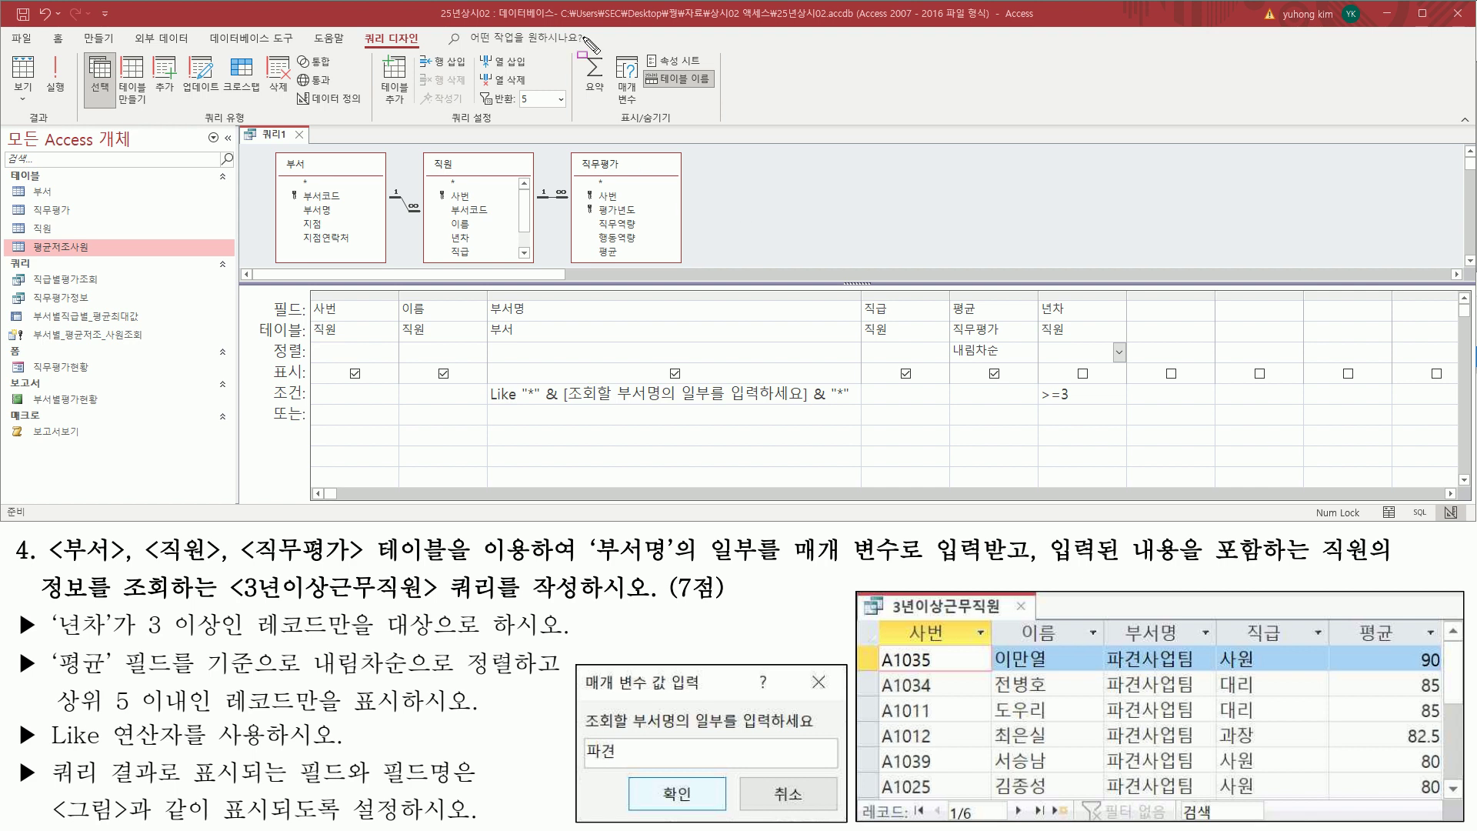
{"action": "left_click_drag", "start_coordinate": [578, 52], "coordinate": [616, 104]}
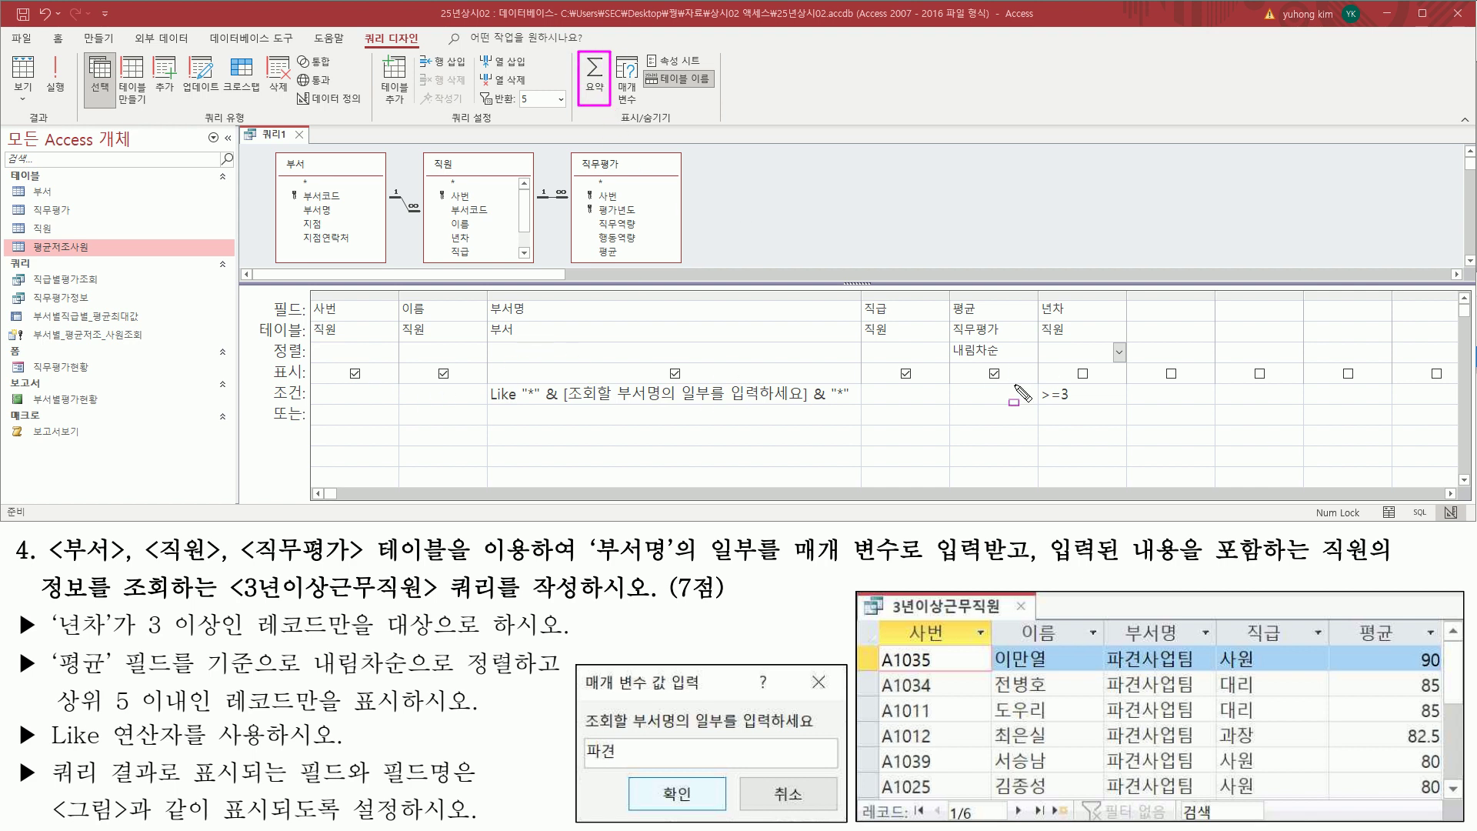
{"action": "key", "text": "Escape"}
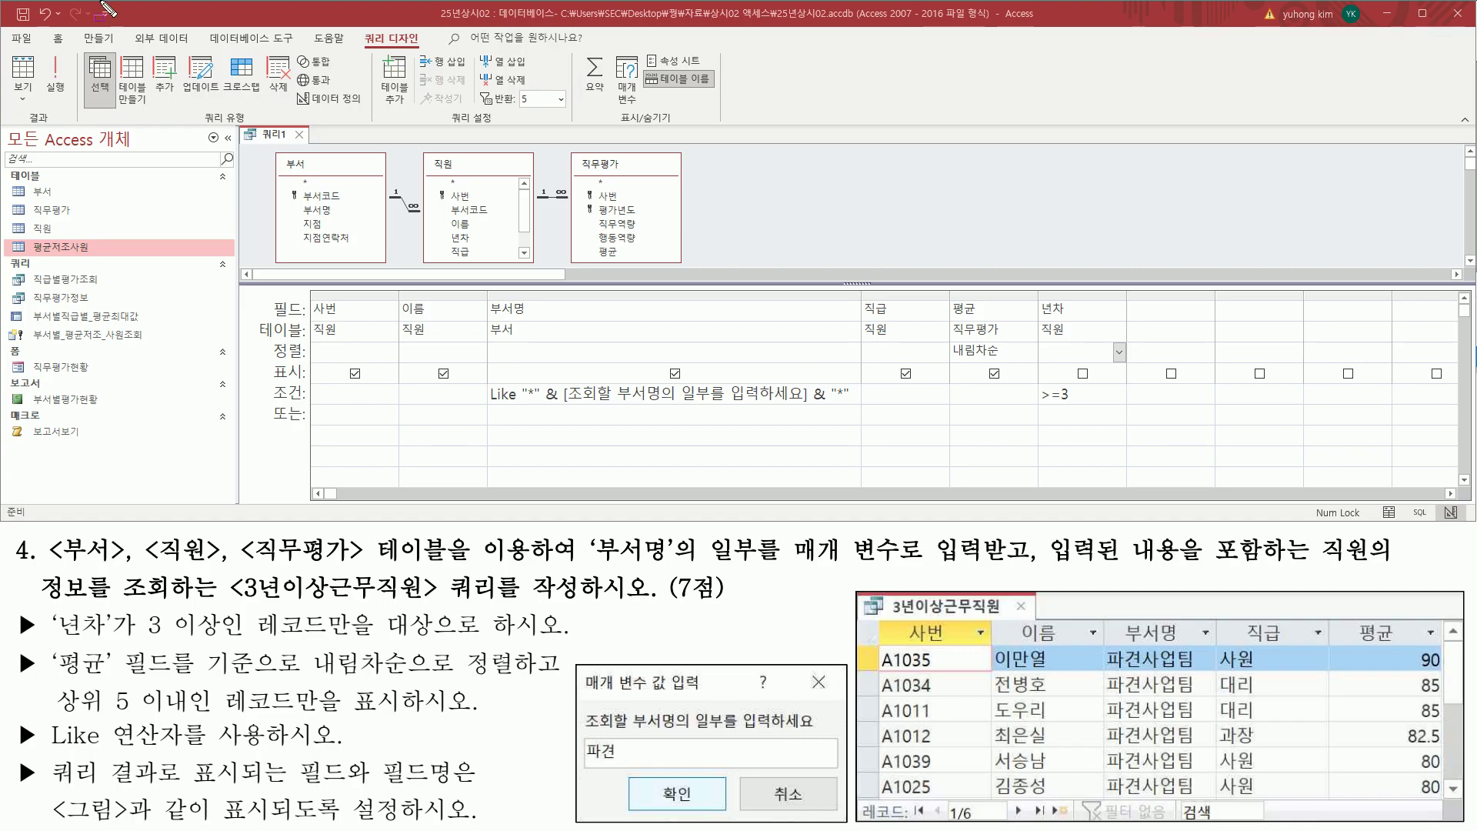
- Run the query with 파견 as the department name parameter
{"action": "left_click_drag", "start_coordinate": [44, 51], "coordinate": [75, 98]}
{"action": "left_click", "coordinate": [48, 75]}
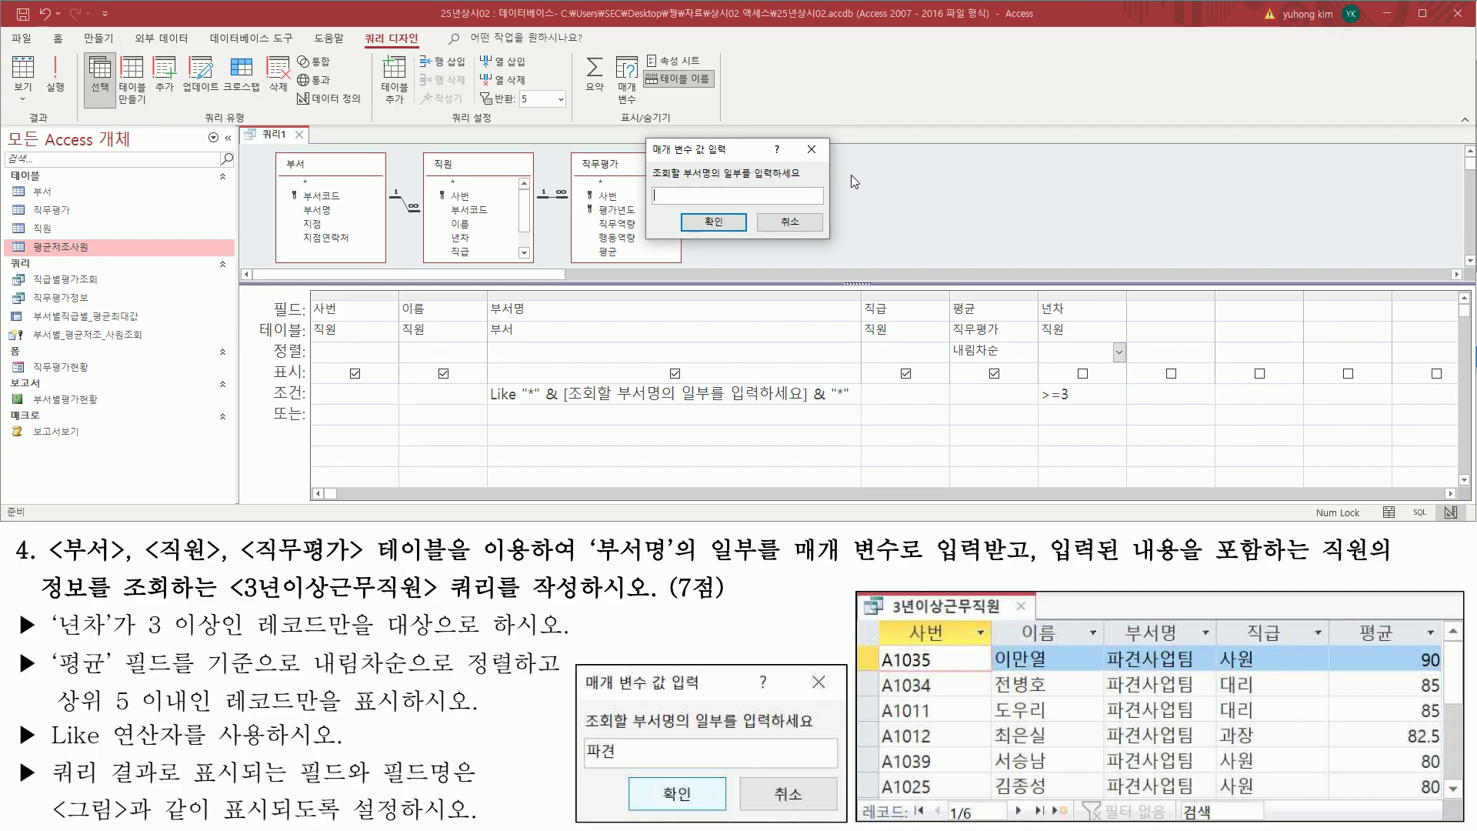
{"action": "type", "text": "파겨ㄴ"}
{"action": "left_click_drag", "start_coordinate": [679, 209], "coordinate": [747, 244]}
{"action": "left_click", "coordinate": [732, 225]}
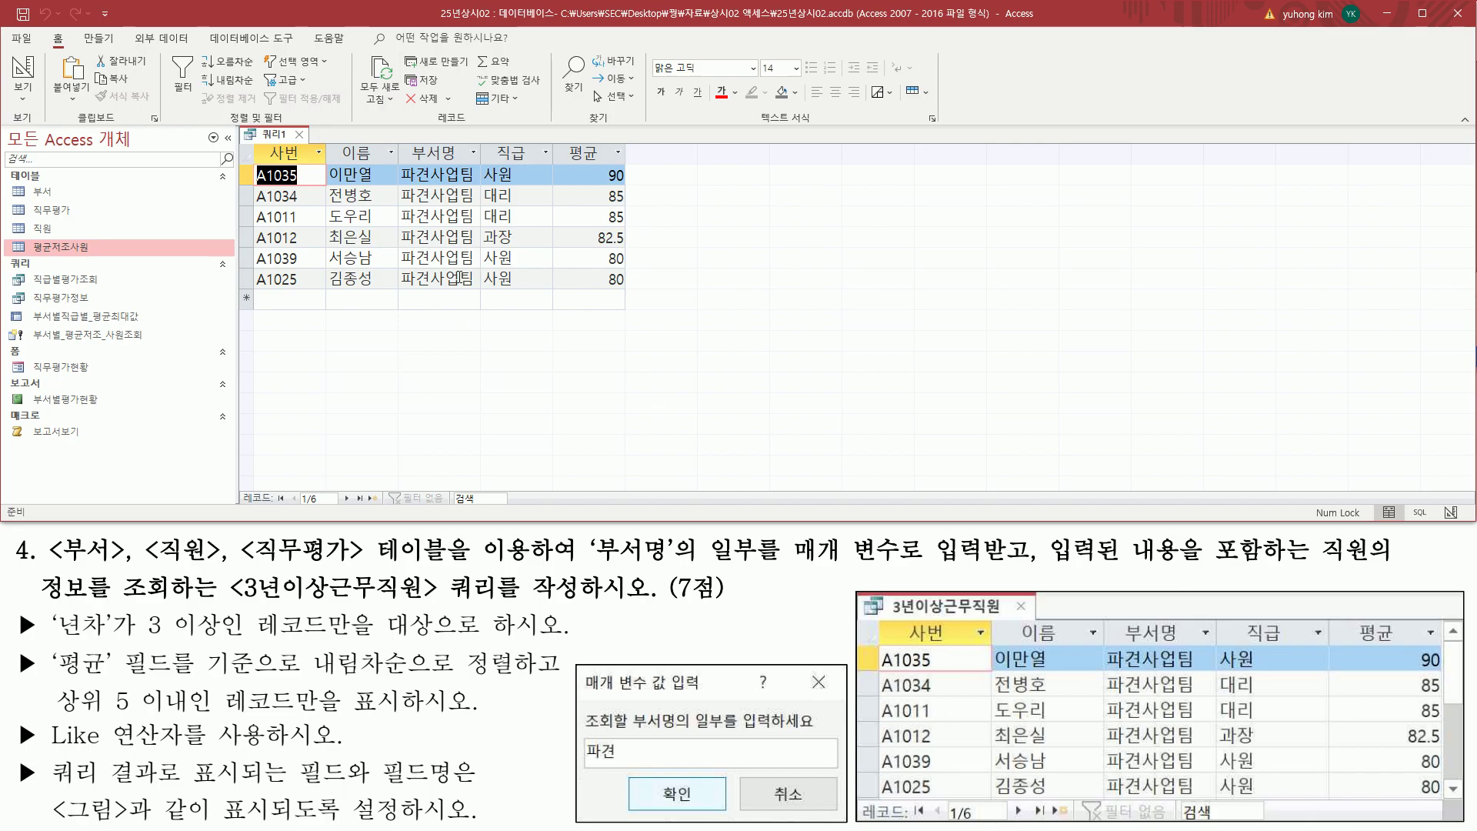
- Close the query and save it under the name 3년이상근무직원
{"action": "left_click", "coordinate": [300, 135]}
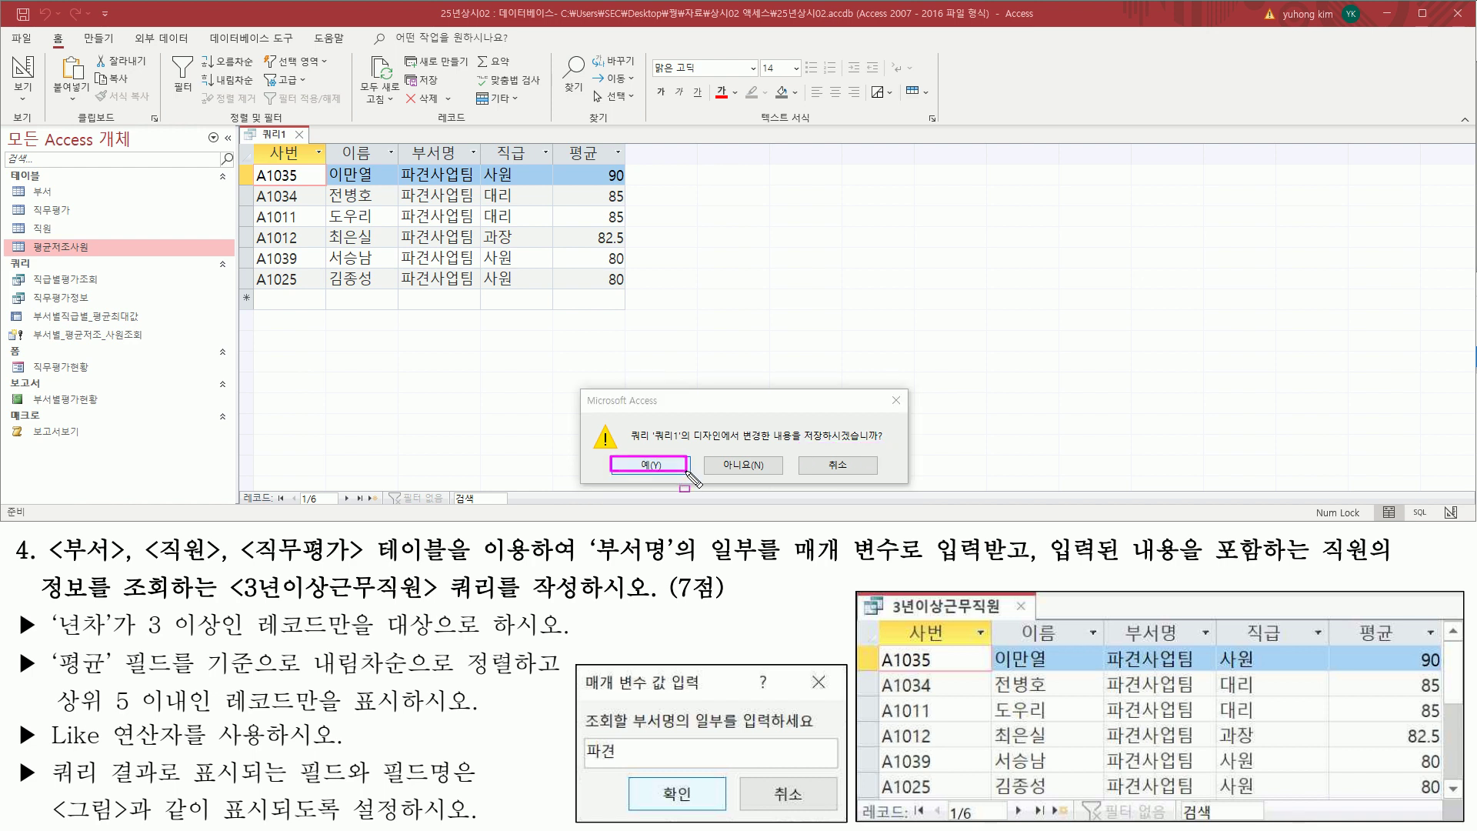
{"action": "left_click", "coordinate": [651, 466]}
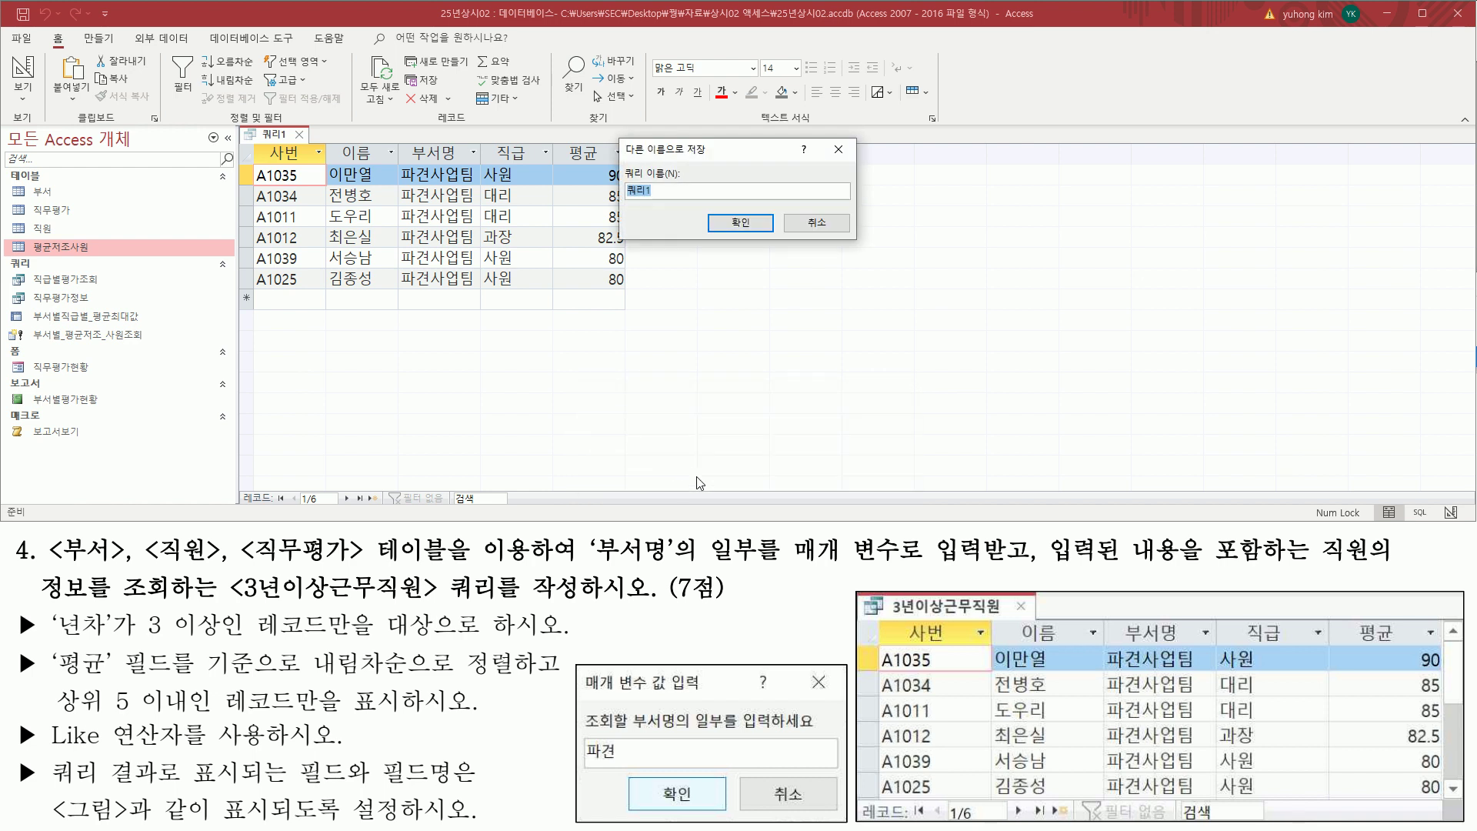
{"action": "left_click_drag", "start_coordinate": [622, 164], "coordinate": [685, 203]}
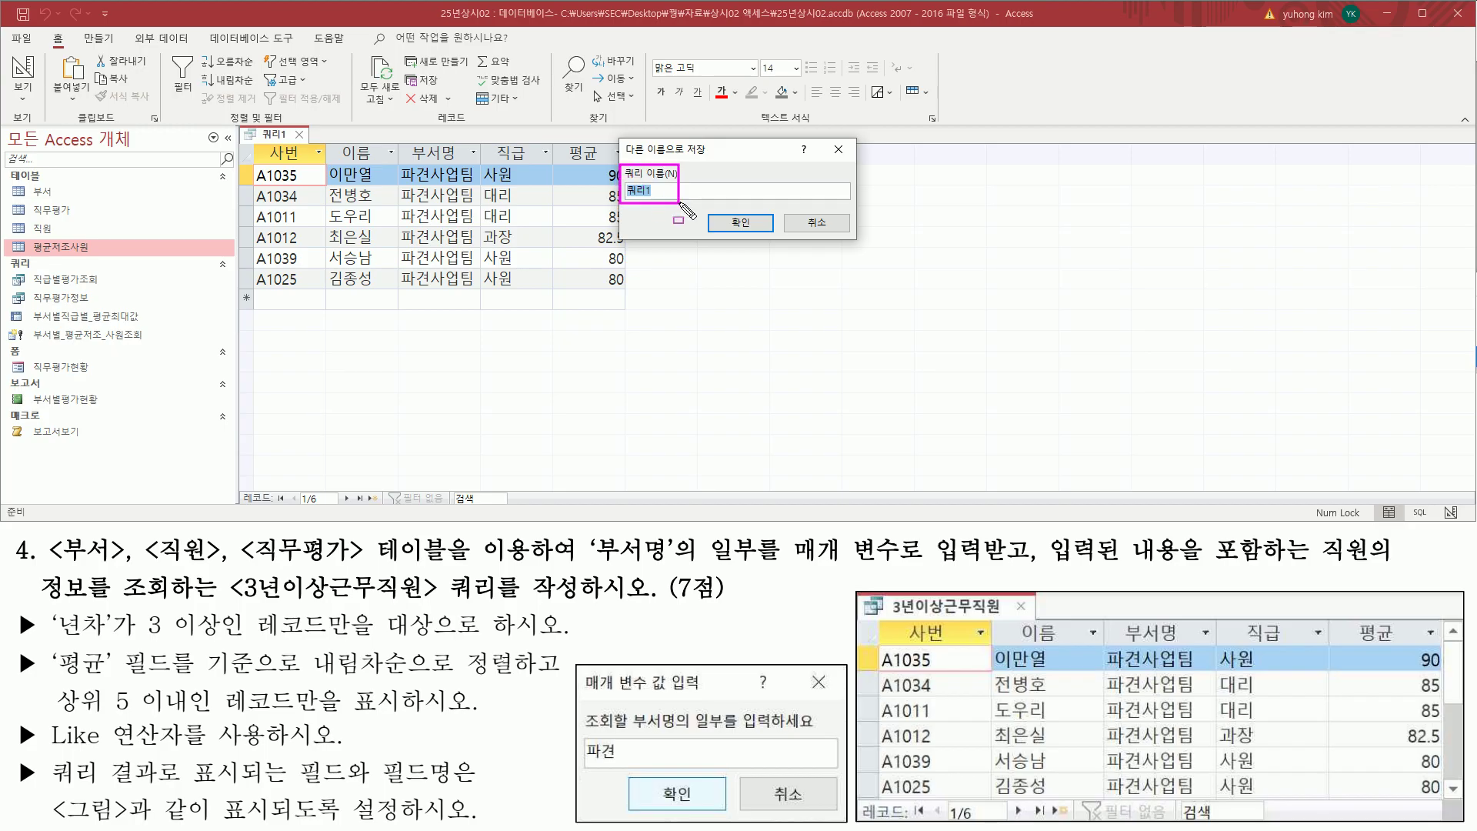
{"action": "left_click_drag", "start_coordinate": [233, 600], "coordinate": [428, 599]}
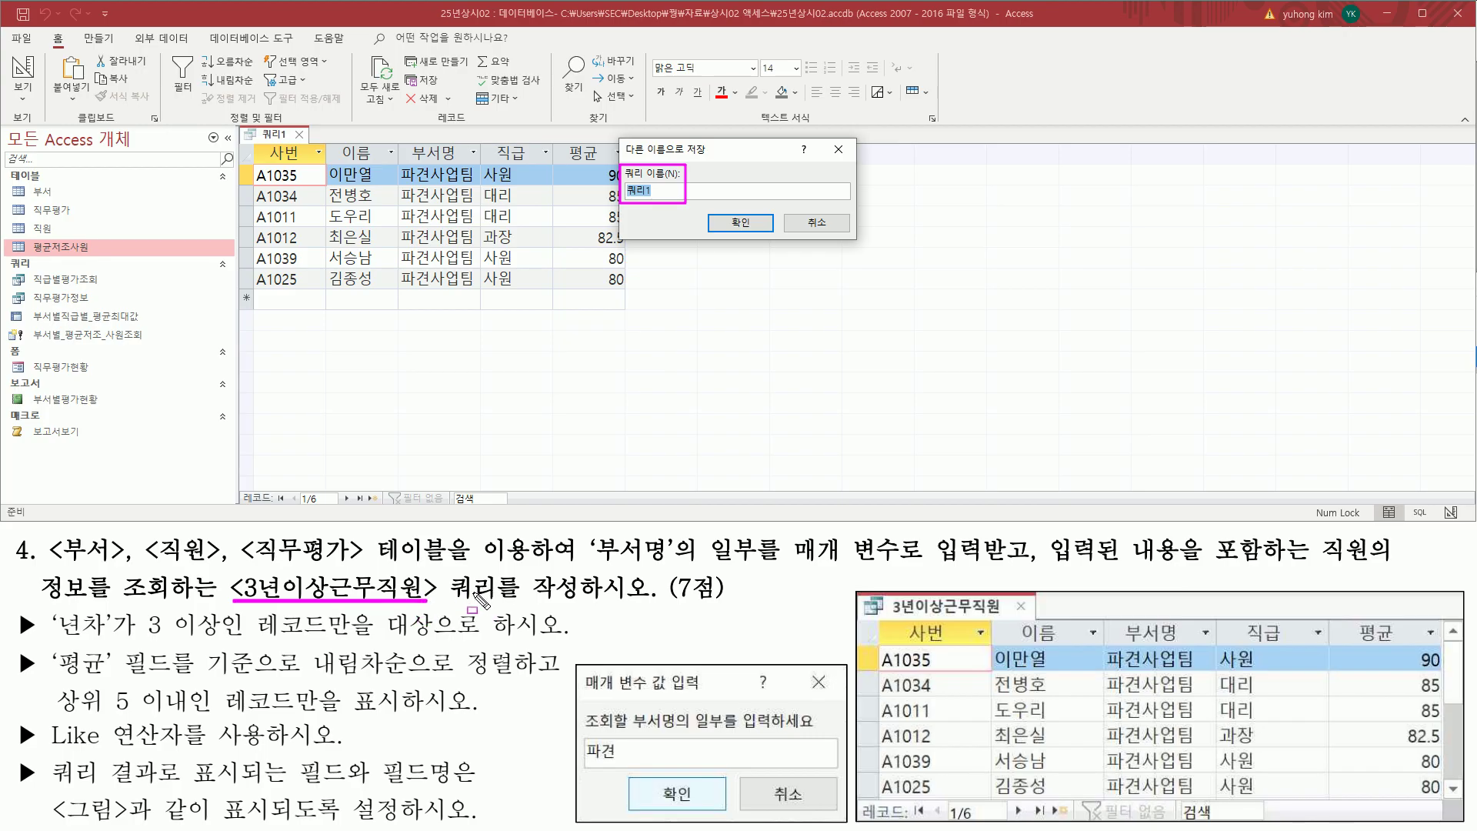
{"action": "key", "text": "Escape"}
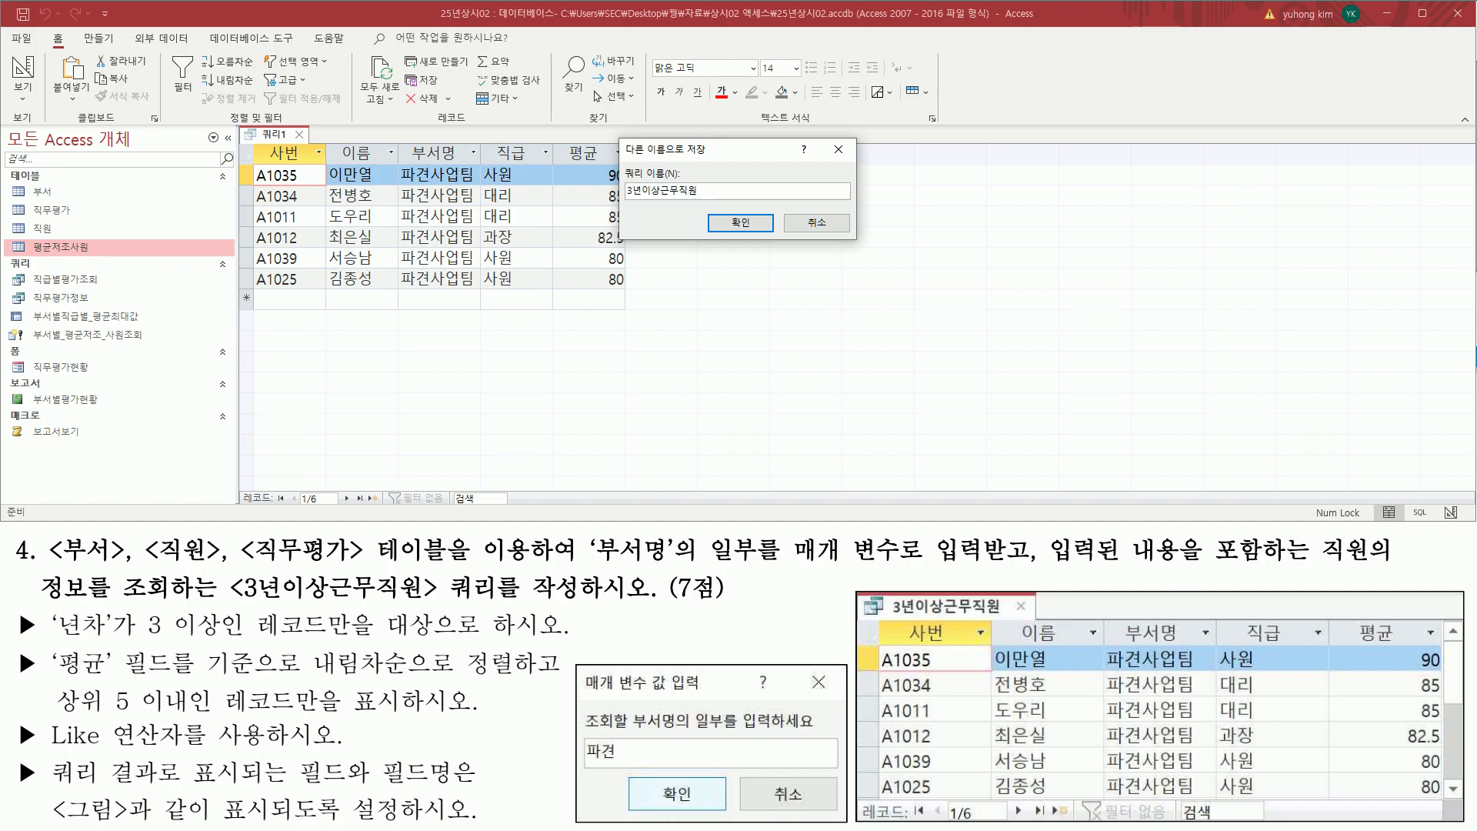
{"action": "left_click_drag", "start_coordinate": [625, 199], "coordinate": [702, 199]}
{"action": "left_click_drag", "start_coordinate": [226, 601], "coordinate": [439, 600]}
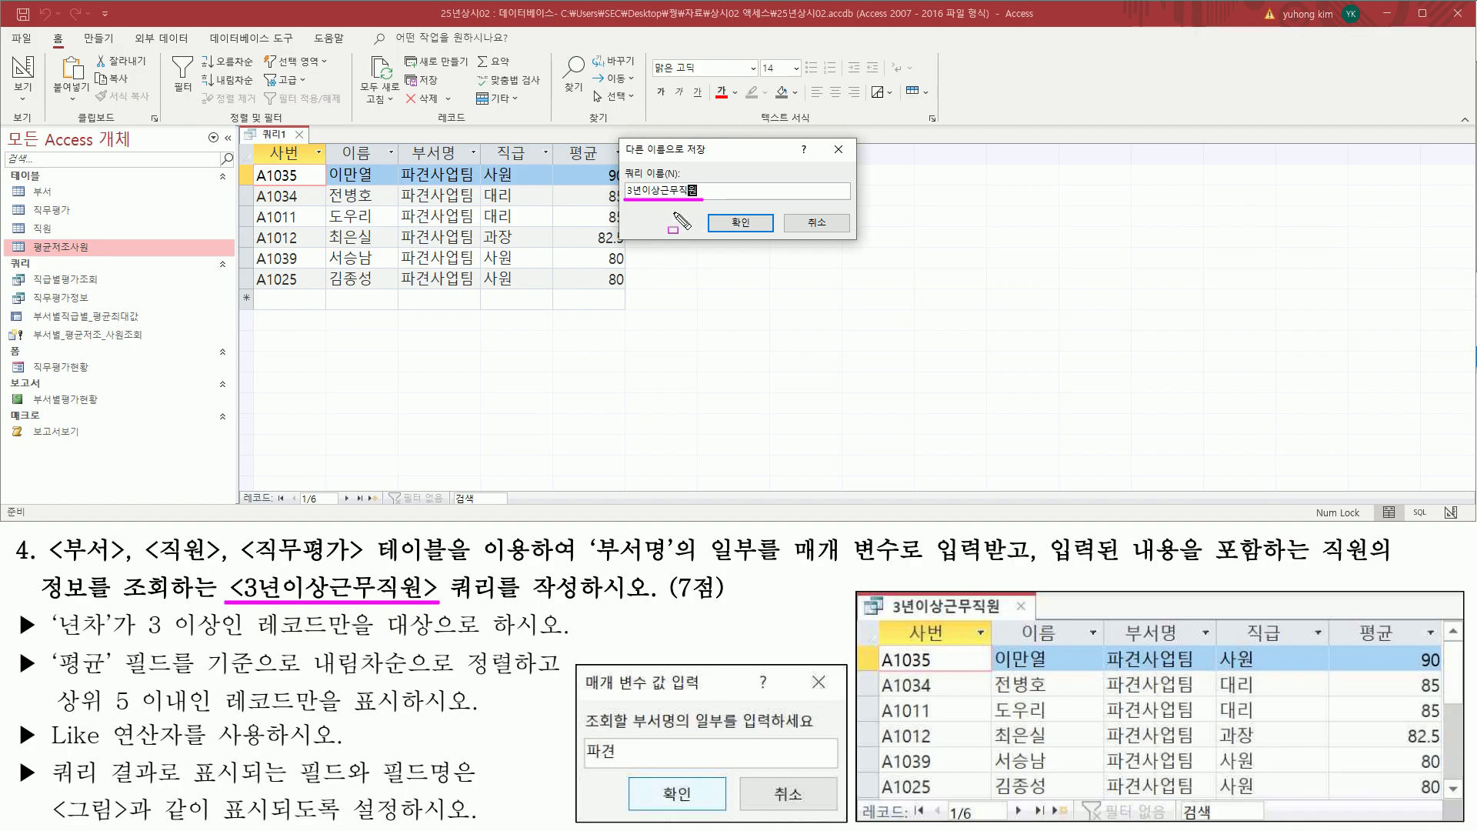
{"action": "key", "text": "Escape"}
{"action": "left_click", "coordinate": [739, 224]}
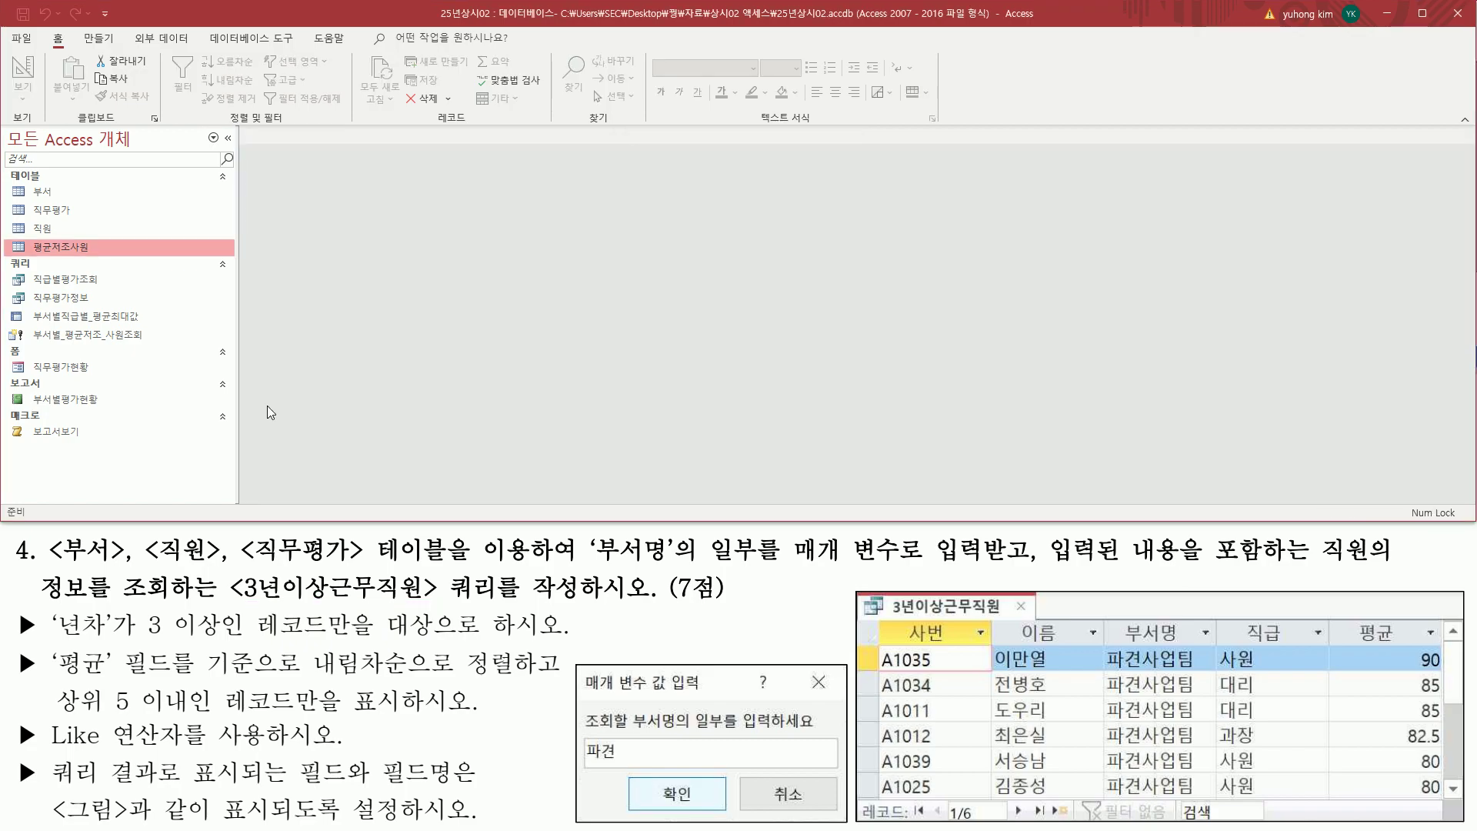
- Open the saved 3년이상근무직원 query in design view
{"action": "left_click", "coordinate": [84, 284]}
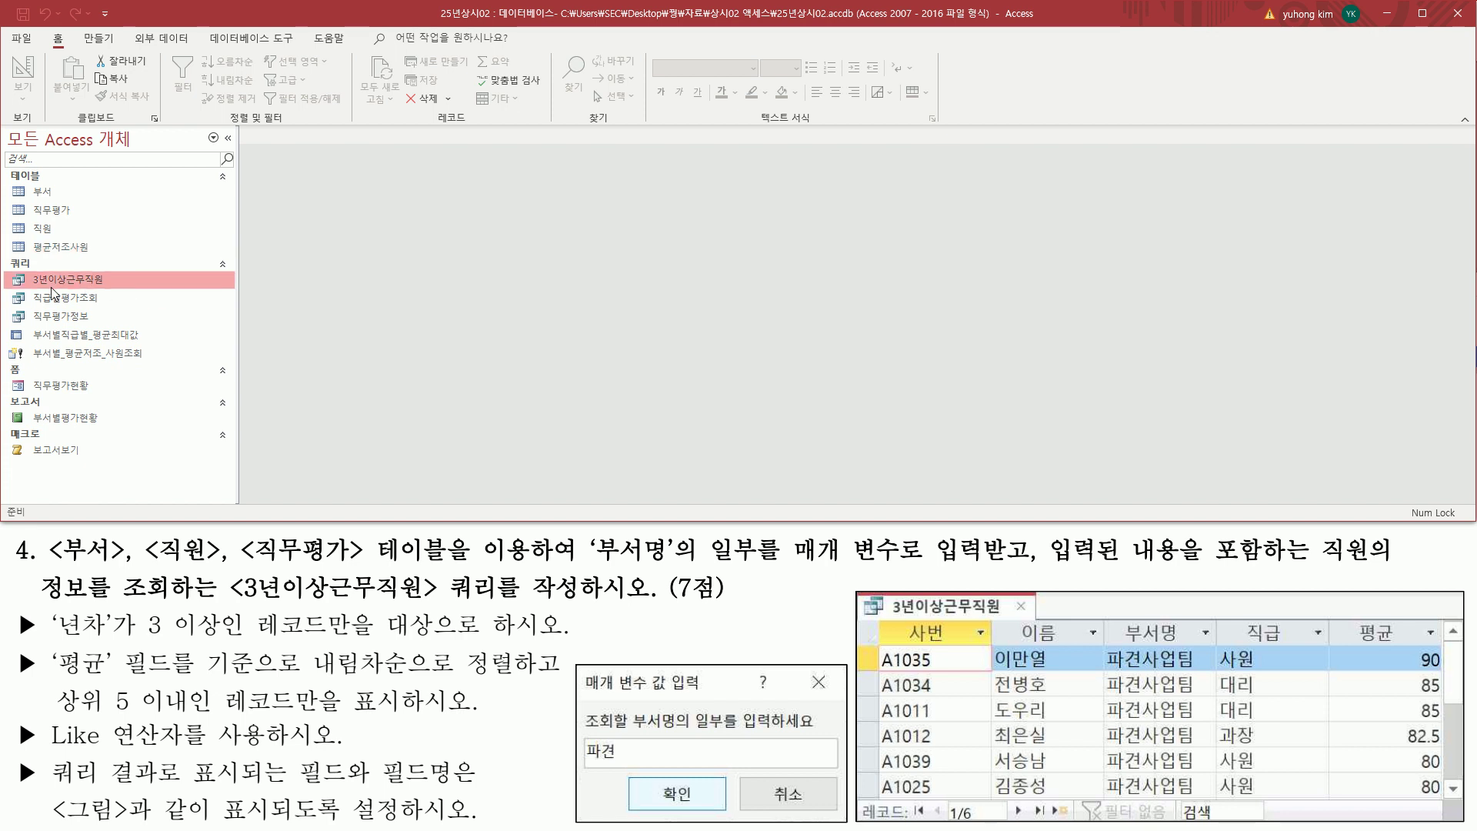
{"action": "key", "text": "ctrl+2"}
{"action": "left_click_drag", "start_coordinate": [22, 269], "coordinate": [117, 290]}
{"action": "key", "text": "Escape"}
{"action": "right_click", "coordinate": [133, 281]}
{"action": "left_click", "coordinate": [171, 322]}
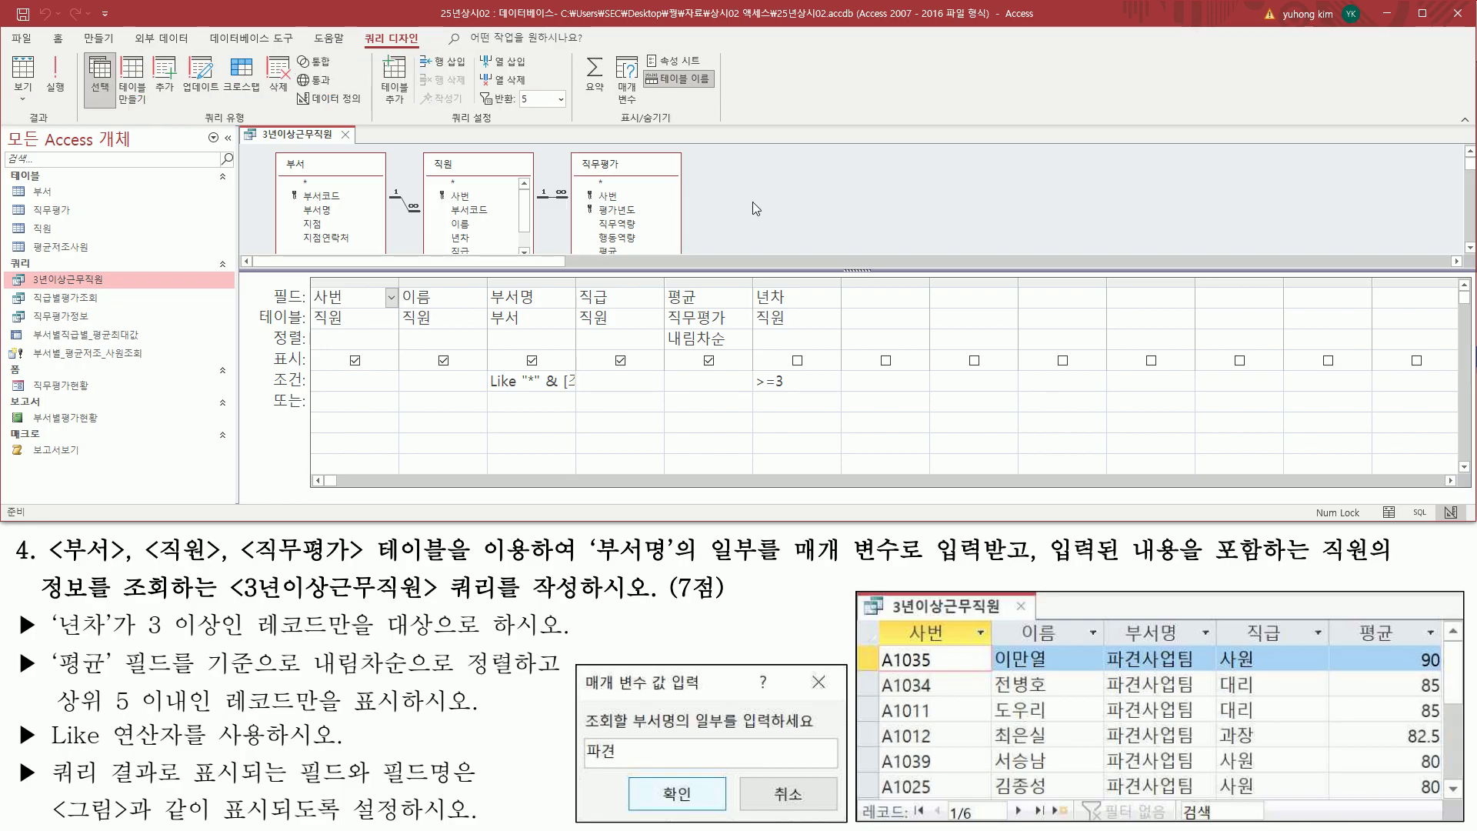
{"action": "mouse_move", "coordinate": [51, 681]}
{"action": "left_mouse_down"}
{"action": "mouse_move", "coordinate": [201, 735]}
{"action": "mouse_move", "coordinate": [198, 719]}
{"action": "mouse_move", "coordinate": [468, 731]}
{"action": "left_mouse_up"}
{"action": "key", "text": "Escape"}
- Check the top values setting in the query's properties, and close the property sheet and the query
{"action": "right_click", "coordinate": [779, 186]}
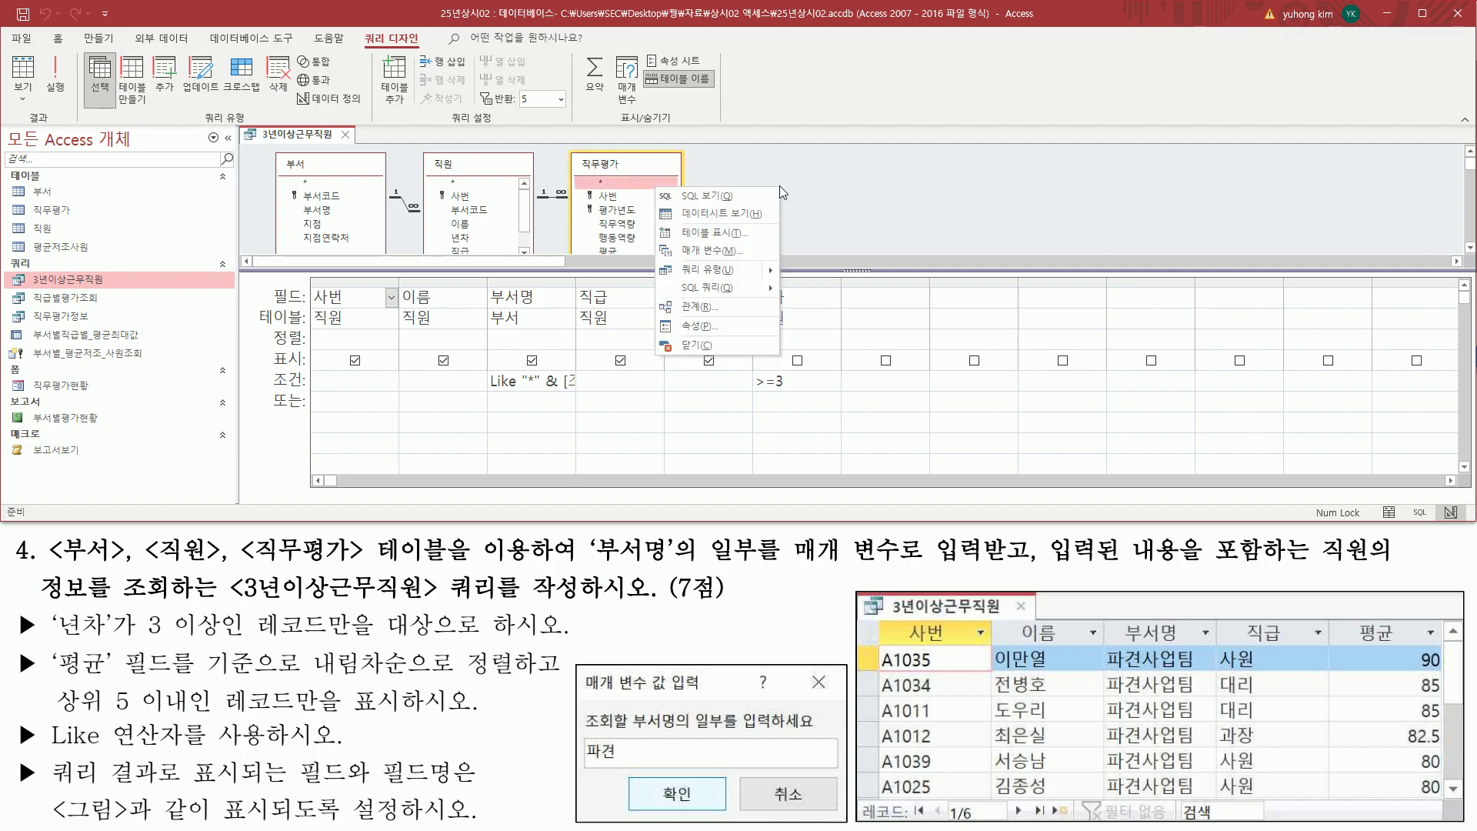
{"action": "left_click", "coordinate": [699, 326]}
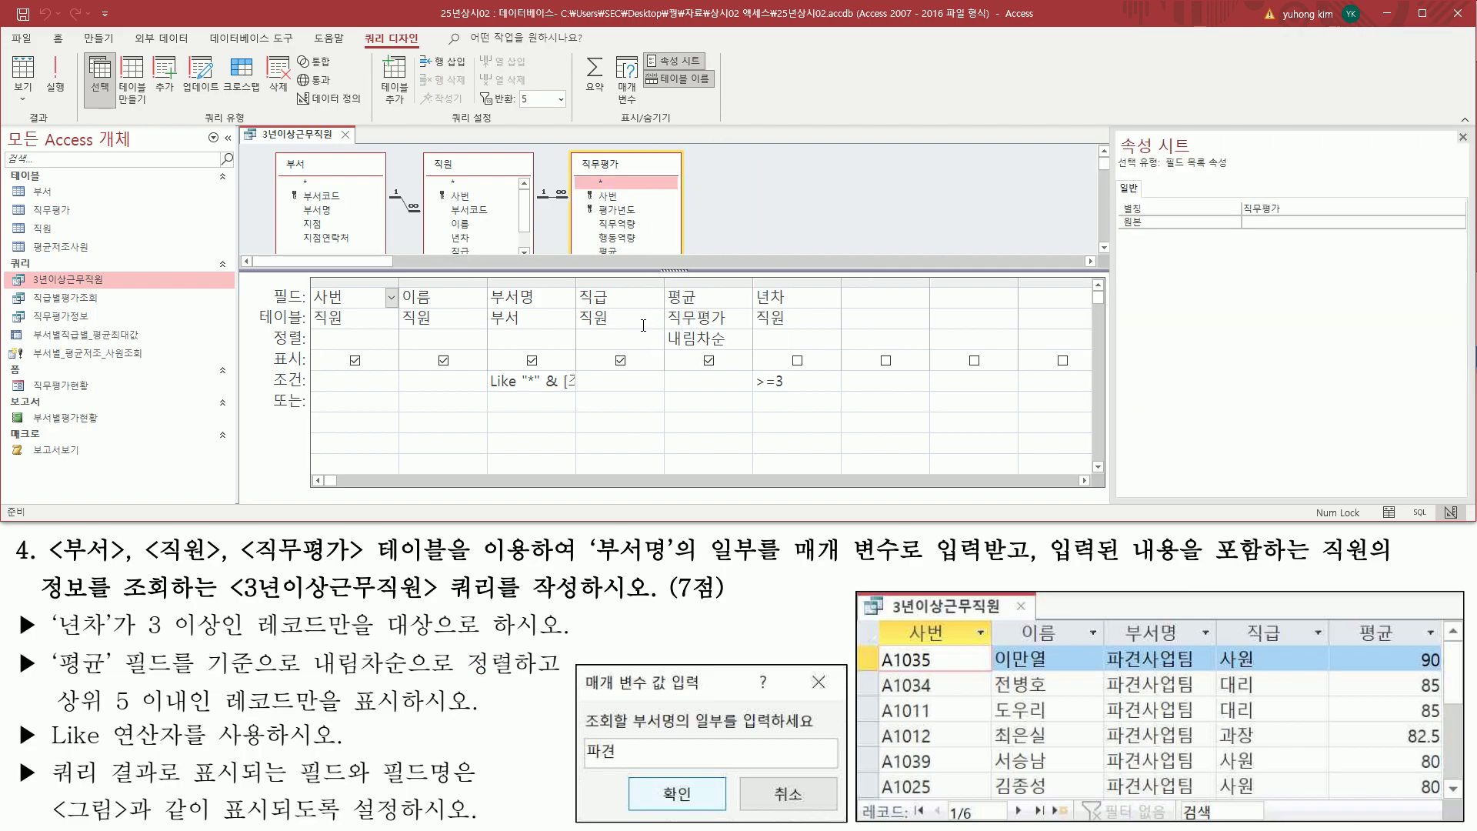
{"action": "left_click", "coordinate": [823, 195]}
{"action": "key", "text": "ctrl+2"}
{"action": "mouse_move", "coordinate": [1120, 241]}
{"action": "left_mouse_down"}
{"action": "mouse_move", "coordinate": [1141, 257]}
{"action": "mouse_move", "coordinate": [1275, 256]}
{"action": "left_mouse_up"}
{"action": "left_click_drag", "start_coordinate": [1162, 172], "coordinate": [1216, 171]}
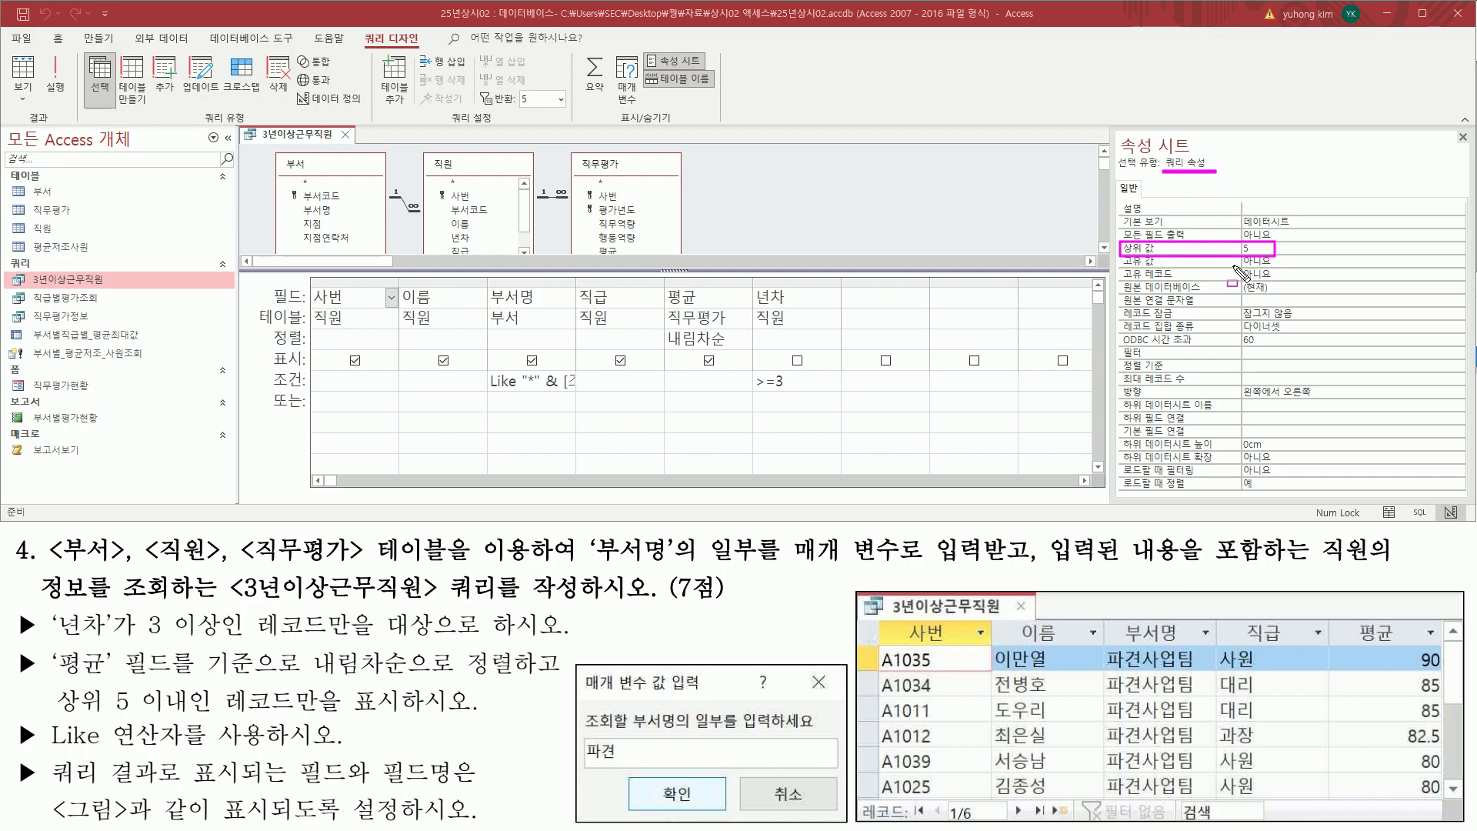
{"action": "key", "text": "Escape"}
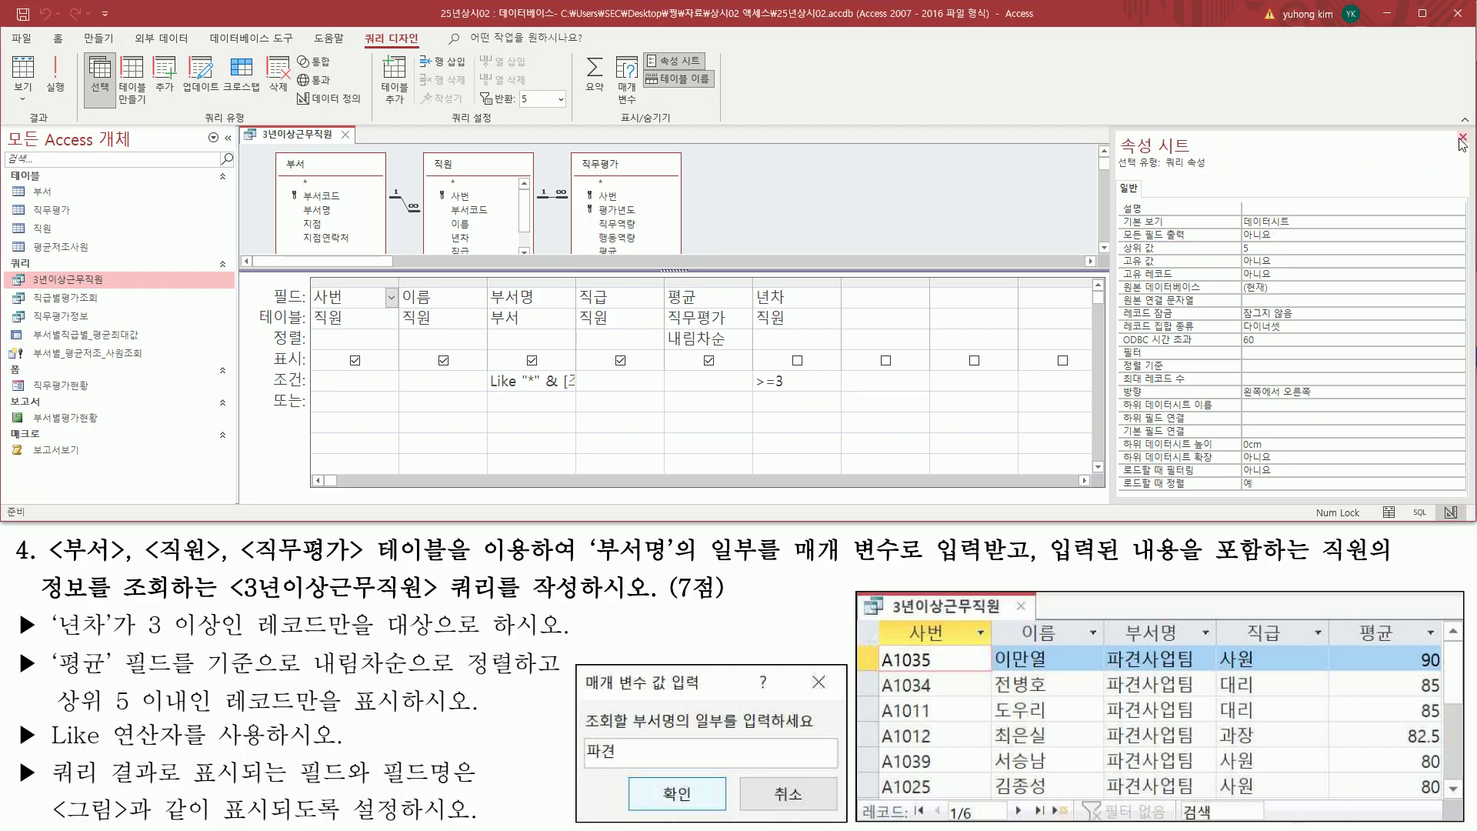
{"action": "left_click", "coordinate": [1463, 138]}
{"action": "left_click", "coordinate": [347, 136]}
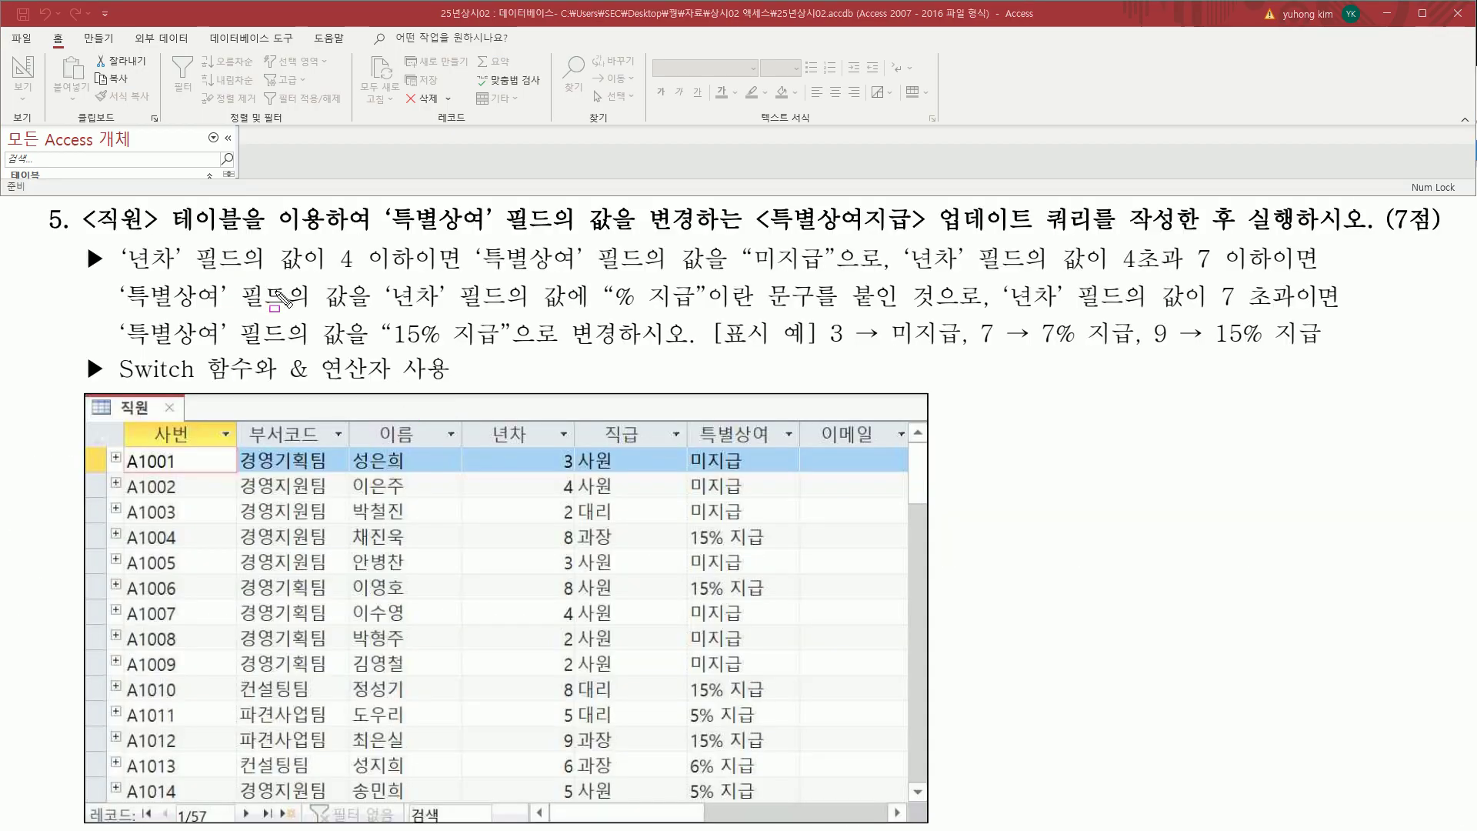
- Examine task 5's request for the 특별상여지급 update query and the sample 특별상여 values in the 직원 table
{"action": "mouse_move", "coordinate": [84, 233]}
{"action": "left_mouse_down"}
{"action": "mouse_move", "coordinate": [192, 233]}
{"action": "mouse_move", "coordinate": [246, 210]}
{"action": "left_mouse_up"}
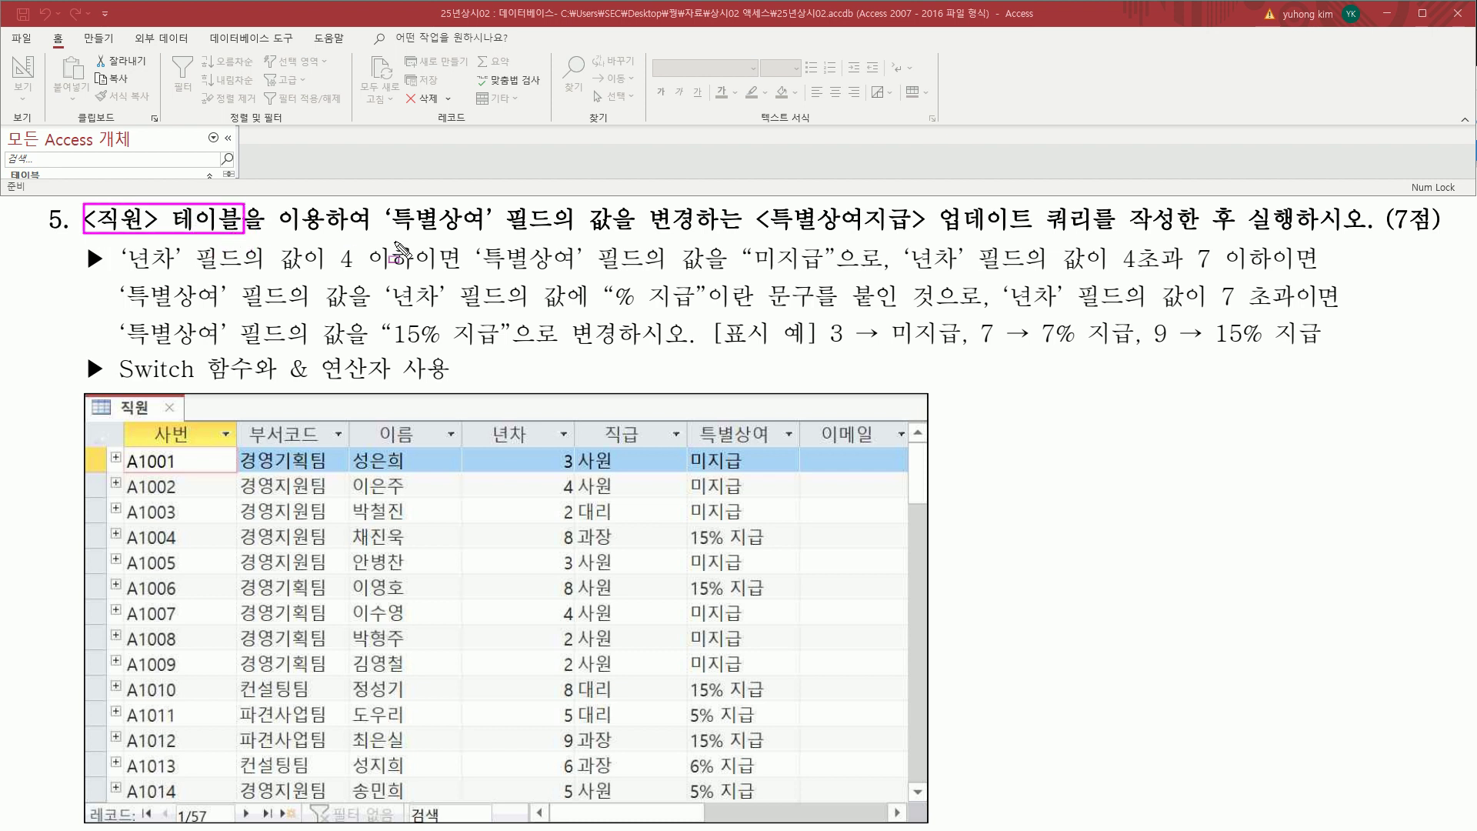
{"action": "left_click_drag", "start_coordinate": [393, 231], "coordinate": [1091, 232]}
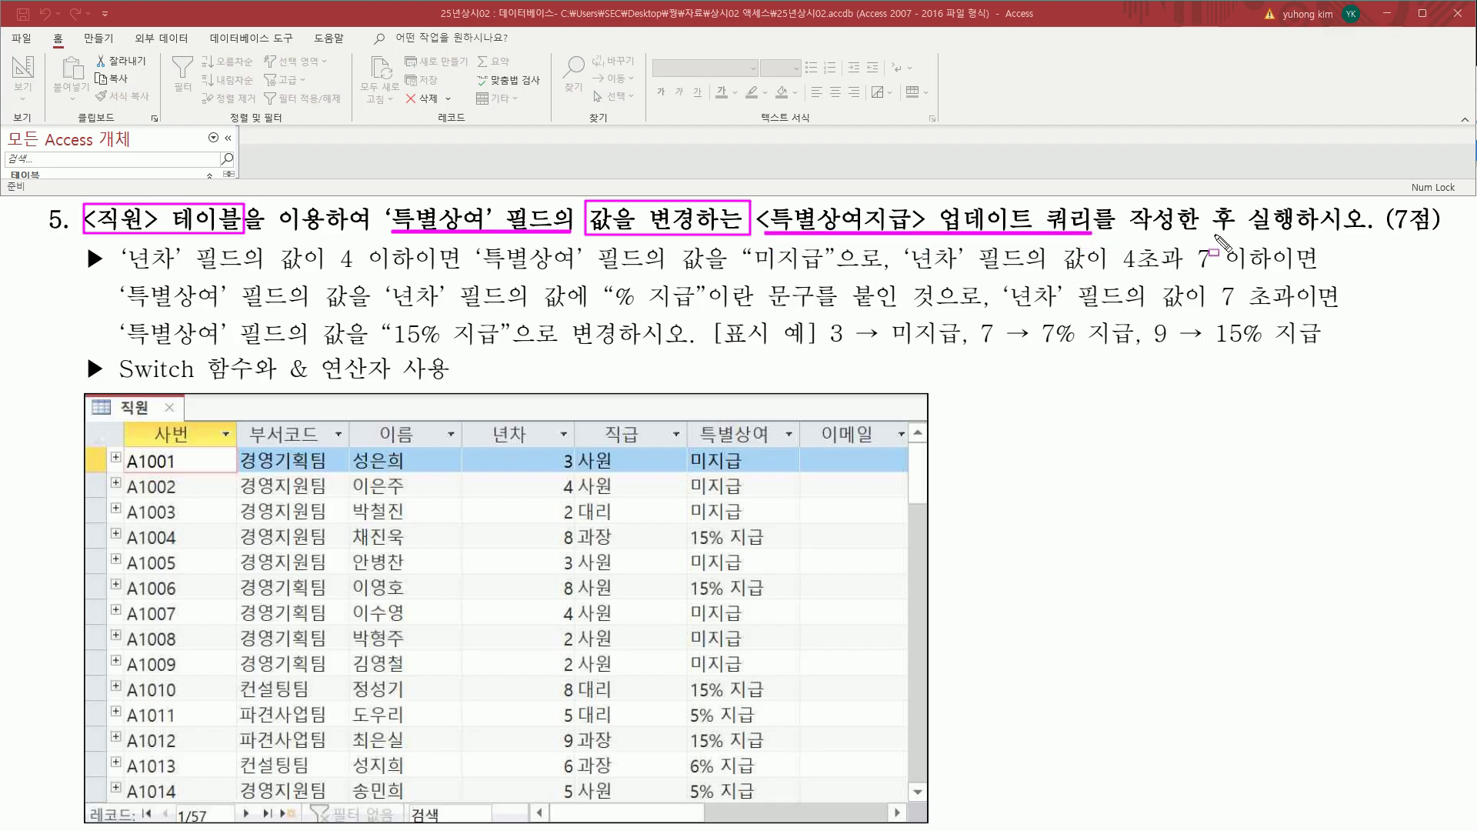
{"action": "left_click_drag", "start_coordinate": [1246, 232], "coordinate": [1366, 232]}
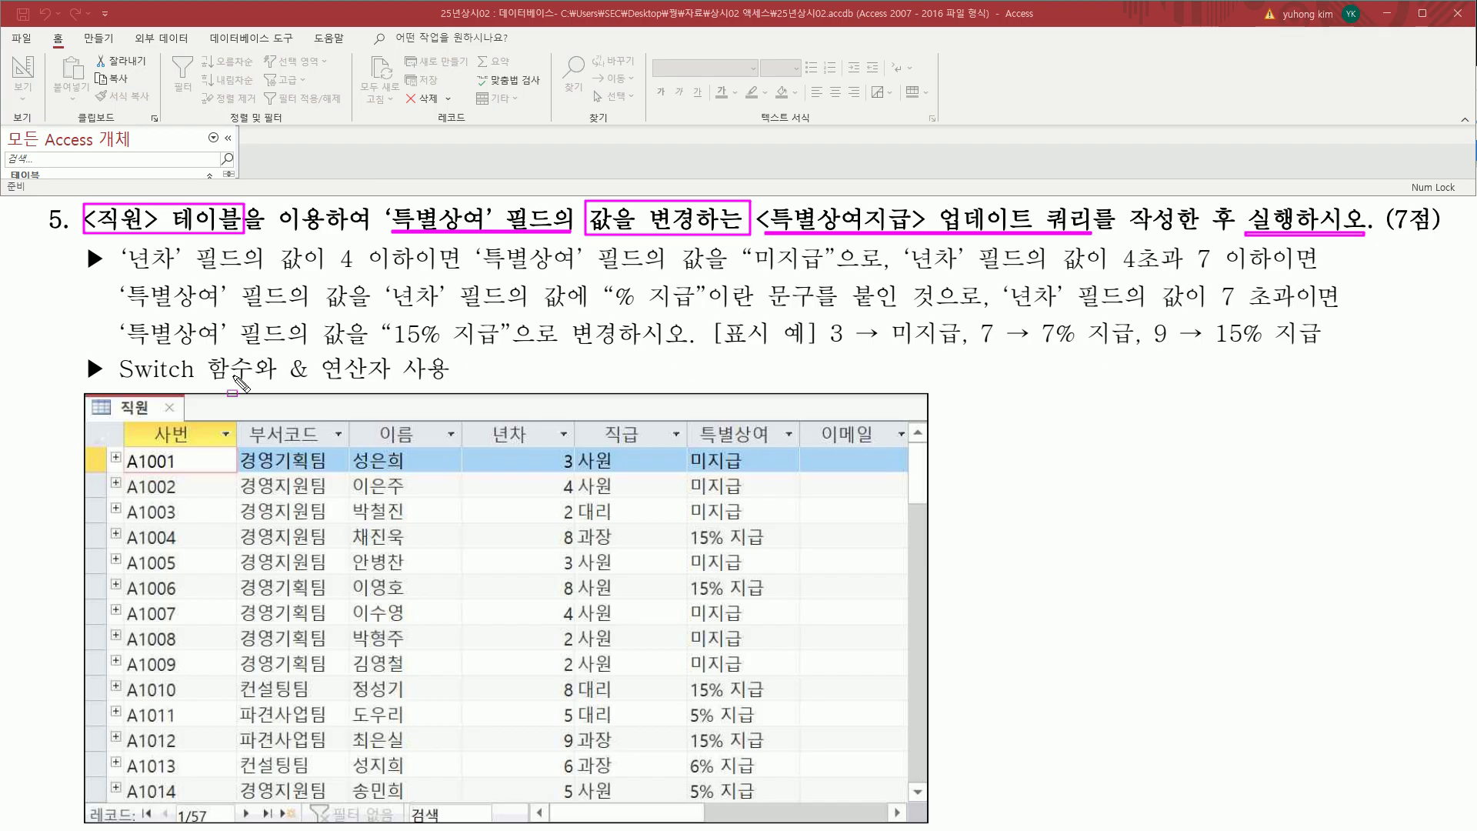
{"action": "left_click_drag", "start_coordinate": [82, 395], "coordinate": [183, 423]}
{"action": "left_click_drag", "start_coordinate": [690, 421], "coordinate": [778, 443]}
{"action": "left_click_drag", "start_coordinate": [690, 454], "coordinate": [788, 815]}
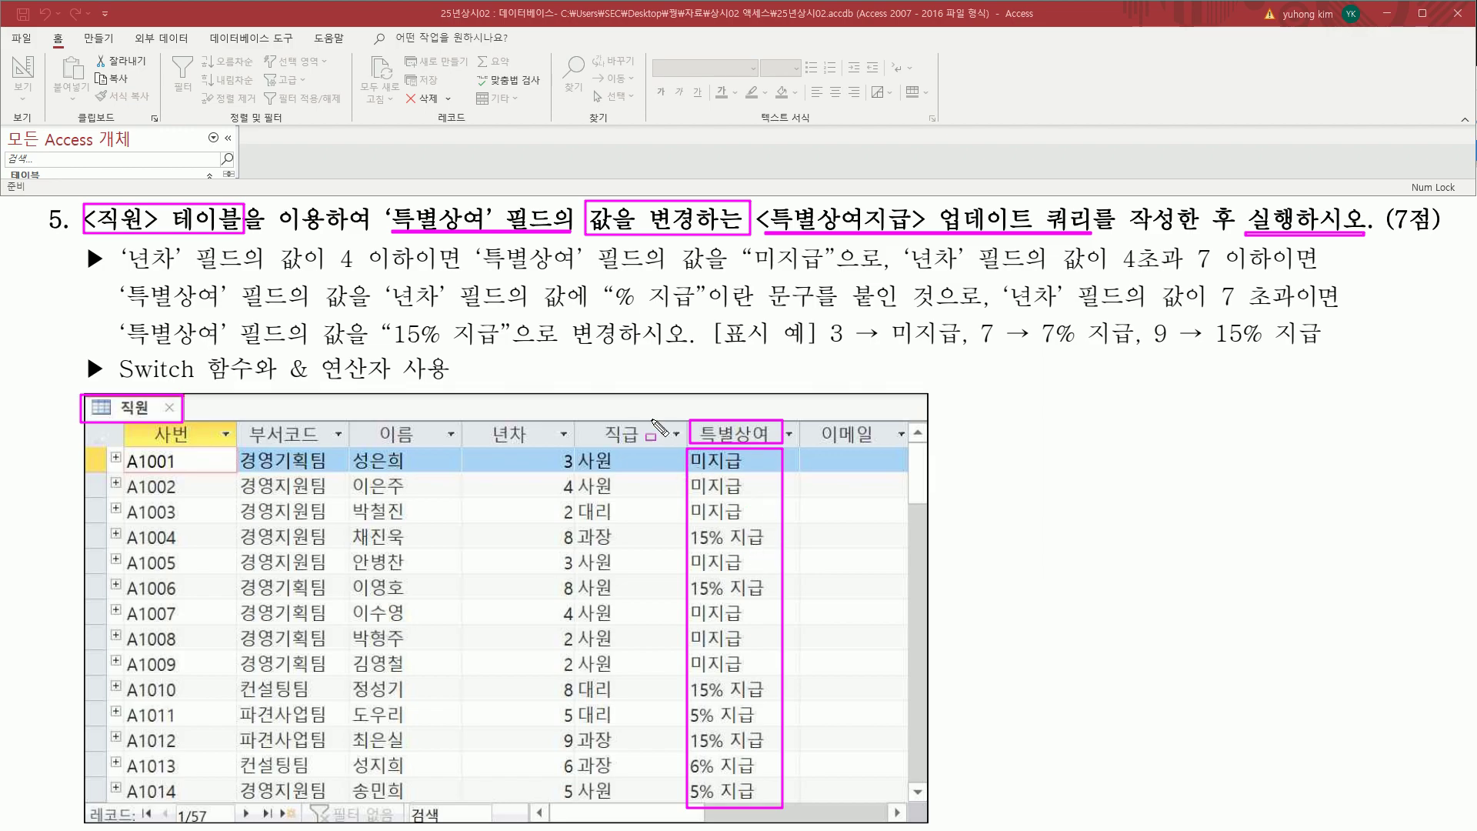
{"action": "key", "text": "Escape"}
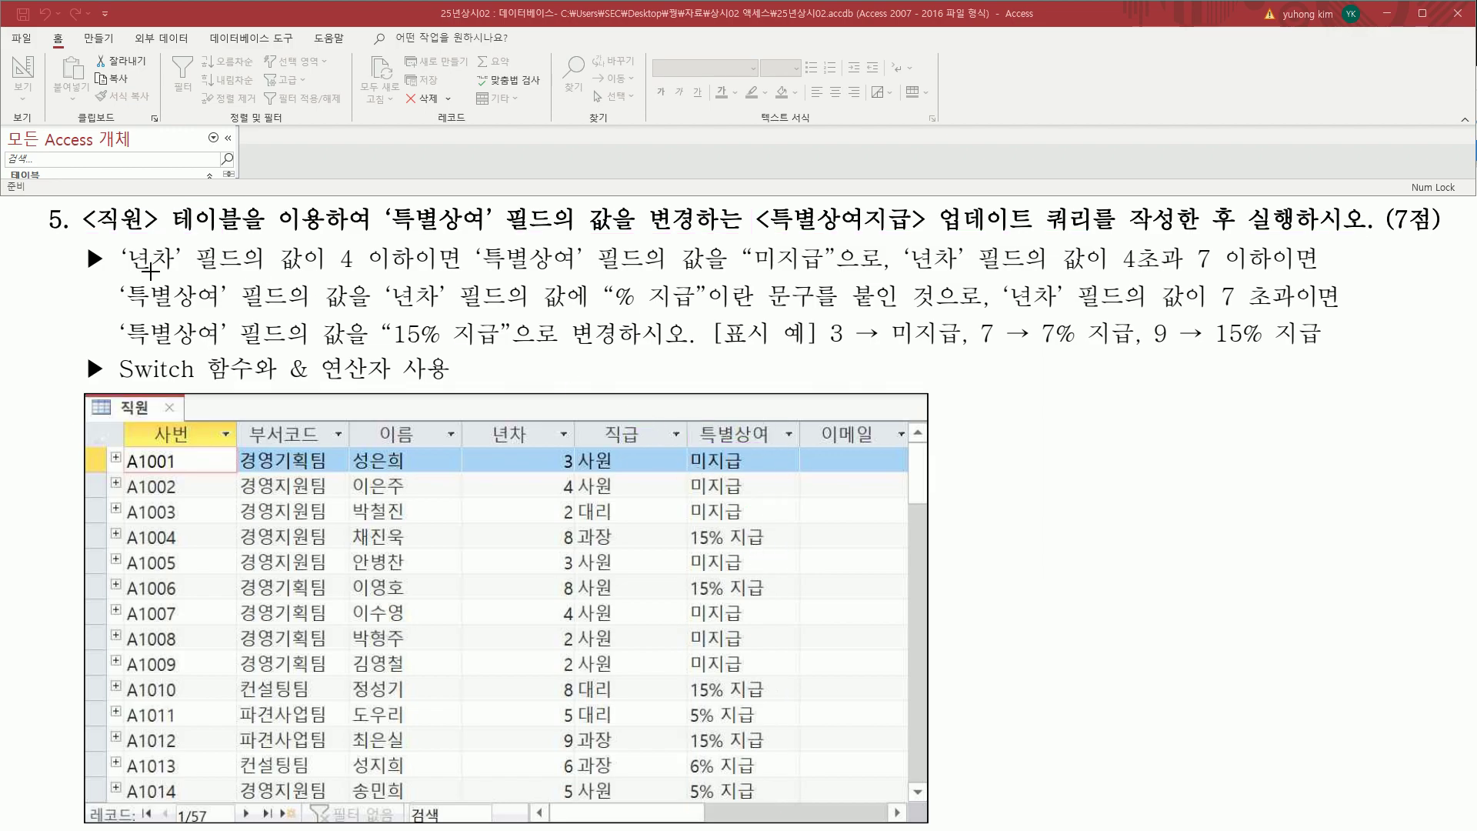
- Compare the rule for 년차 of 4 or less with the matching 년차 and 특별상여 values in the sample table
{"action": "left_click_drag", "start_coordinate": [120, 273], "coordinate": [326, 273]}
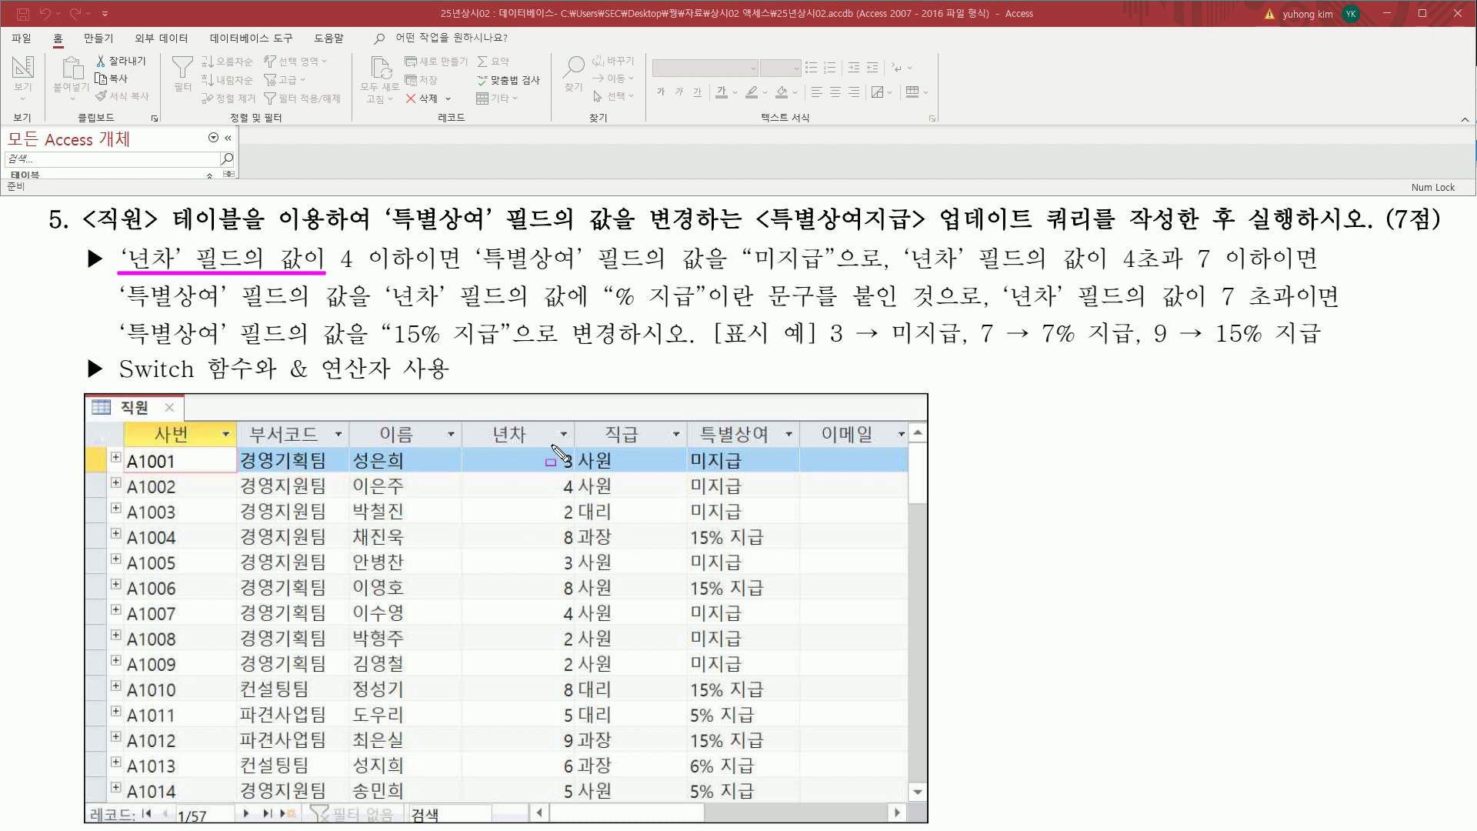
{"action": "mouse_move", "coordinate": [486, 420]}
{"action": "left_mouse_down"}
{"action": "mouse_move", "coordinate": [561, 448]}
{"action": "mouse_move", "coordinate": [580, 805]}
{"action": "left_mouse_up"}
{"action": "key", "text": "e"}
{"action": "mouse_move", "coordinate": [332, 269]}
{"action": "left_mouse_down"}
{"action": "mouse_move", "coordinate": [425, 289]}
{"action": "mouse_move", "coordinate": [415, 241]}
{"action": "left_mouse_up"}
{"action": "left_click_drag", "start_coordinate": [487, 272], "coordinate": [574, 272]}
{"action": "left_click_drag", "start_coordinate": [748, 272], "coordinate": [825, 271]}
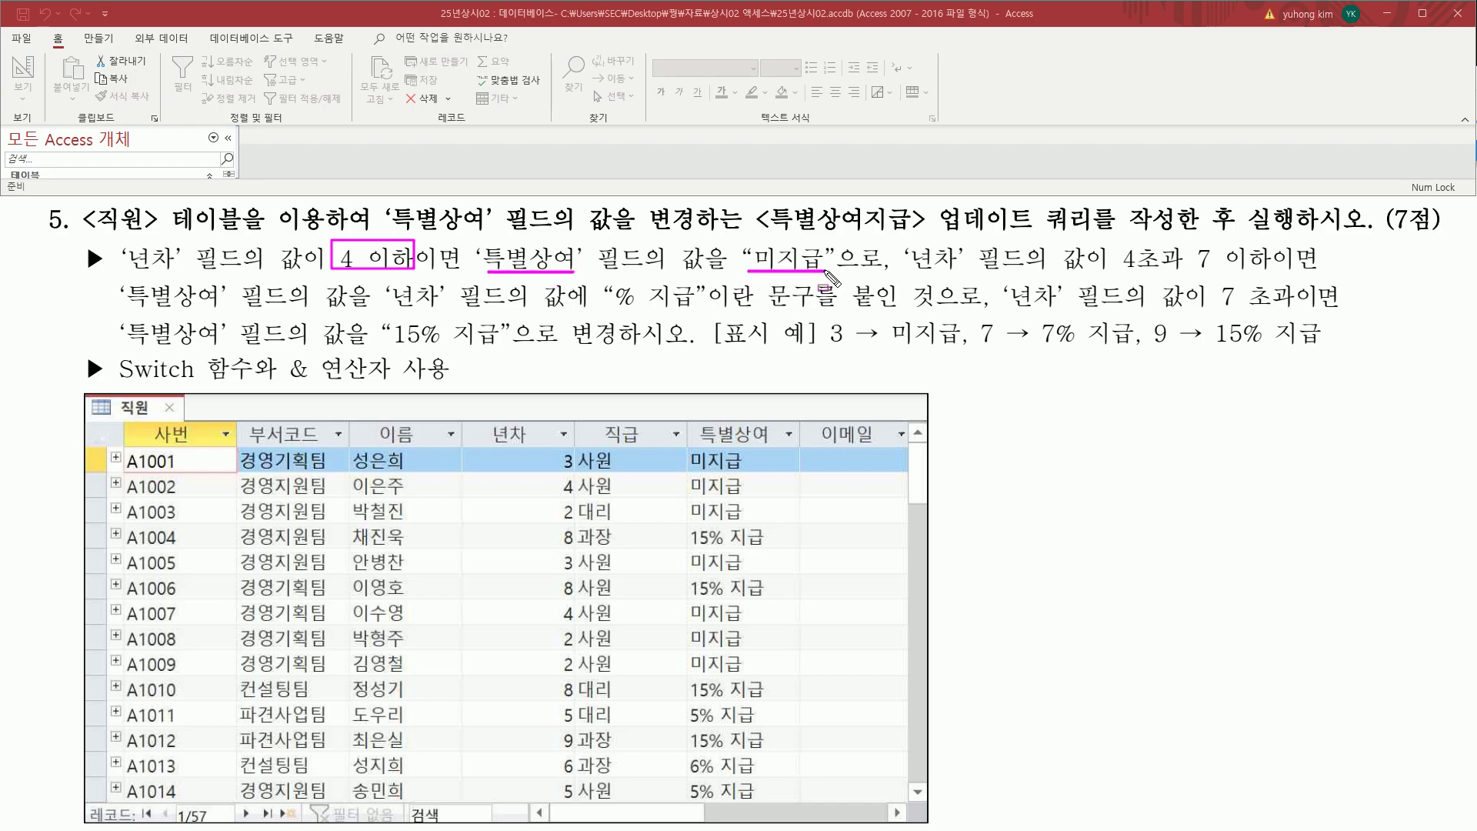
{"action": "mouse_move", "coordinate": [559, 450]}
{"action": "left_mouse_down"}
{"action": "mouse_move", "coordinate": [560, 521]}
{"action": "mouse_move", "coordinate": [578, 521]}
{"action": "mouse_move", "coordinate": [561, 637]}
{"action": "mouse_move", "coordinate": [573, 675]}
{"action": "left_mouse_up"}
{"action": "left_click_drag", "start_coordinate": [555, 602], "coordinate": [575, 627]}
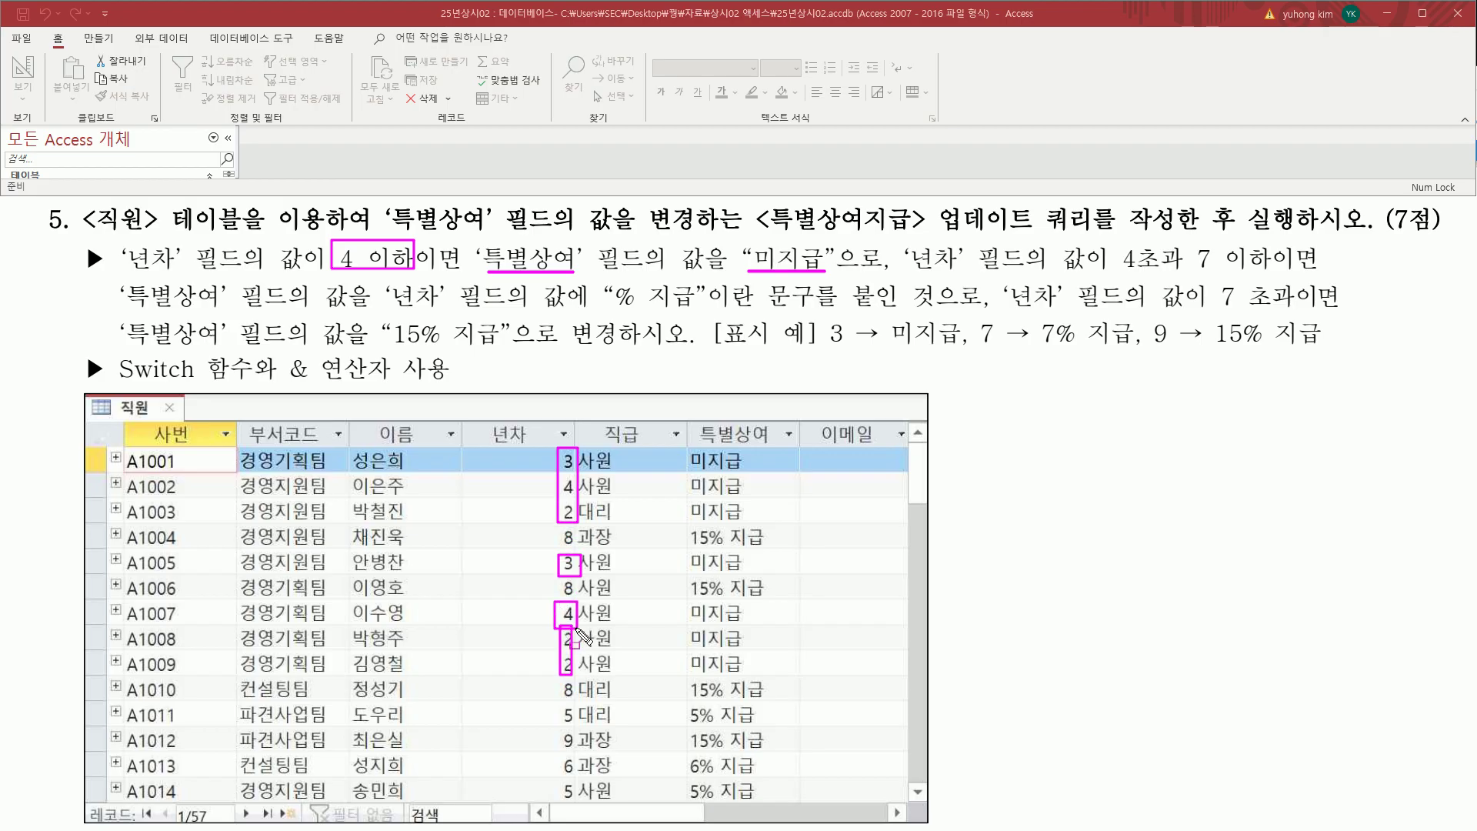
{"action": "mouse_move", "coordinate": [687, 452]}
{"action": "left_mouse_down"}
{"action": "mouse_move", "coordinate": [752, 511]}
{"action": "mouse_move", "coordinate": [752, 451]}
{"action": "left_mouse_up"}
{"action": "mouse_move", "coordinate": [694, 553]}
{"action": "left_mouse_down"}
{"action": "mouse_move", "coordinate": [759, 574]}
{"action": "mouse_move", "coordinate": [740, 687]}
{"action": "mouse_move", "coordinate": [753, 680]}
{"action": "left_mouse_up"}
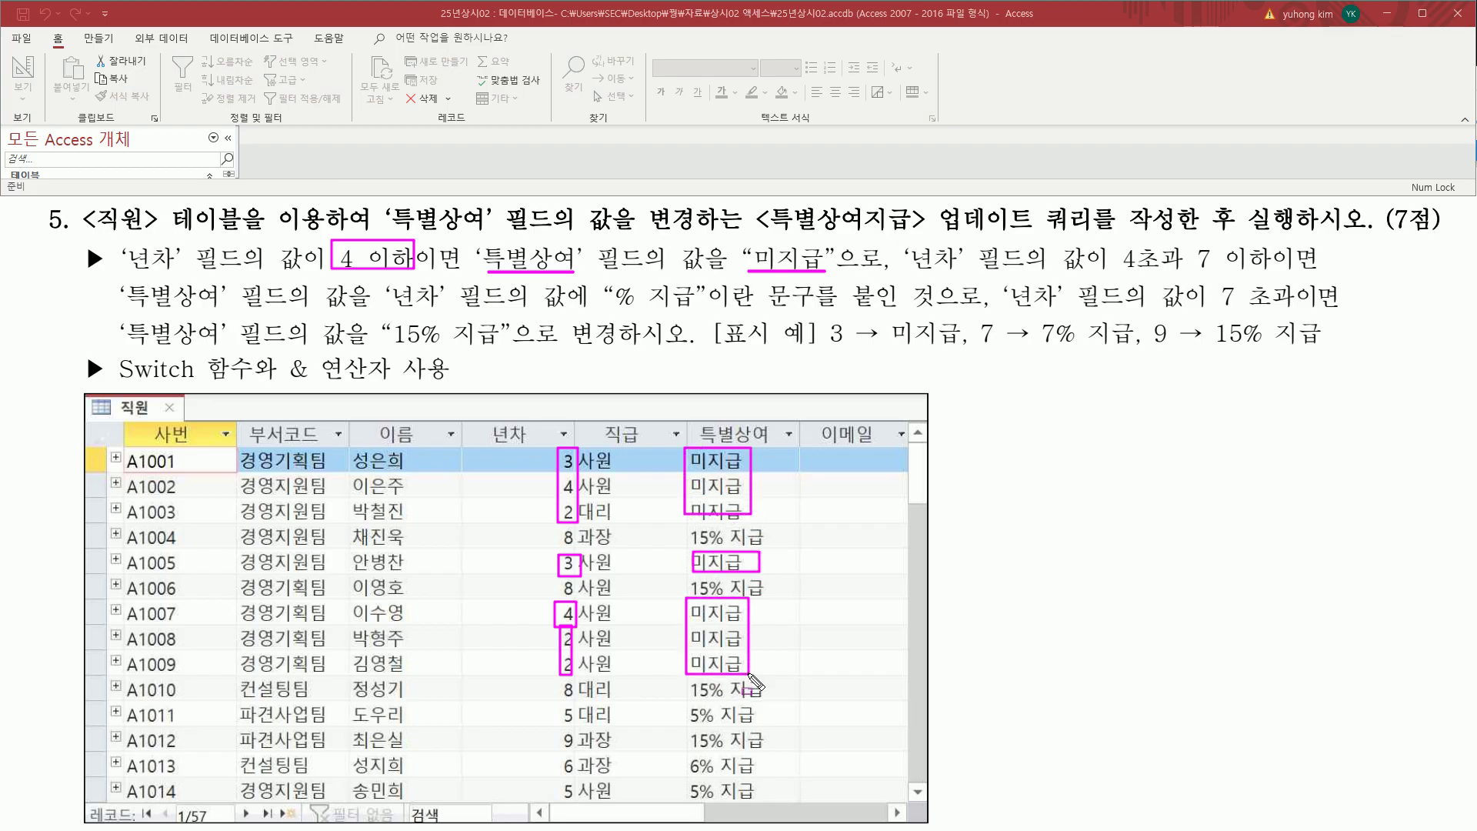
{"action": "key", "text": "e"}
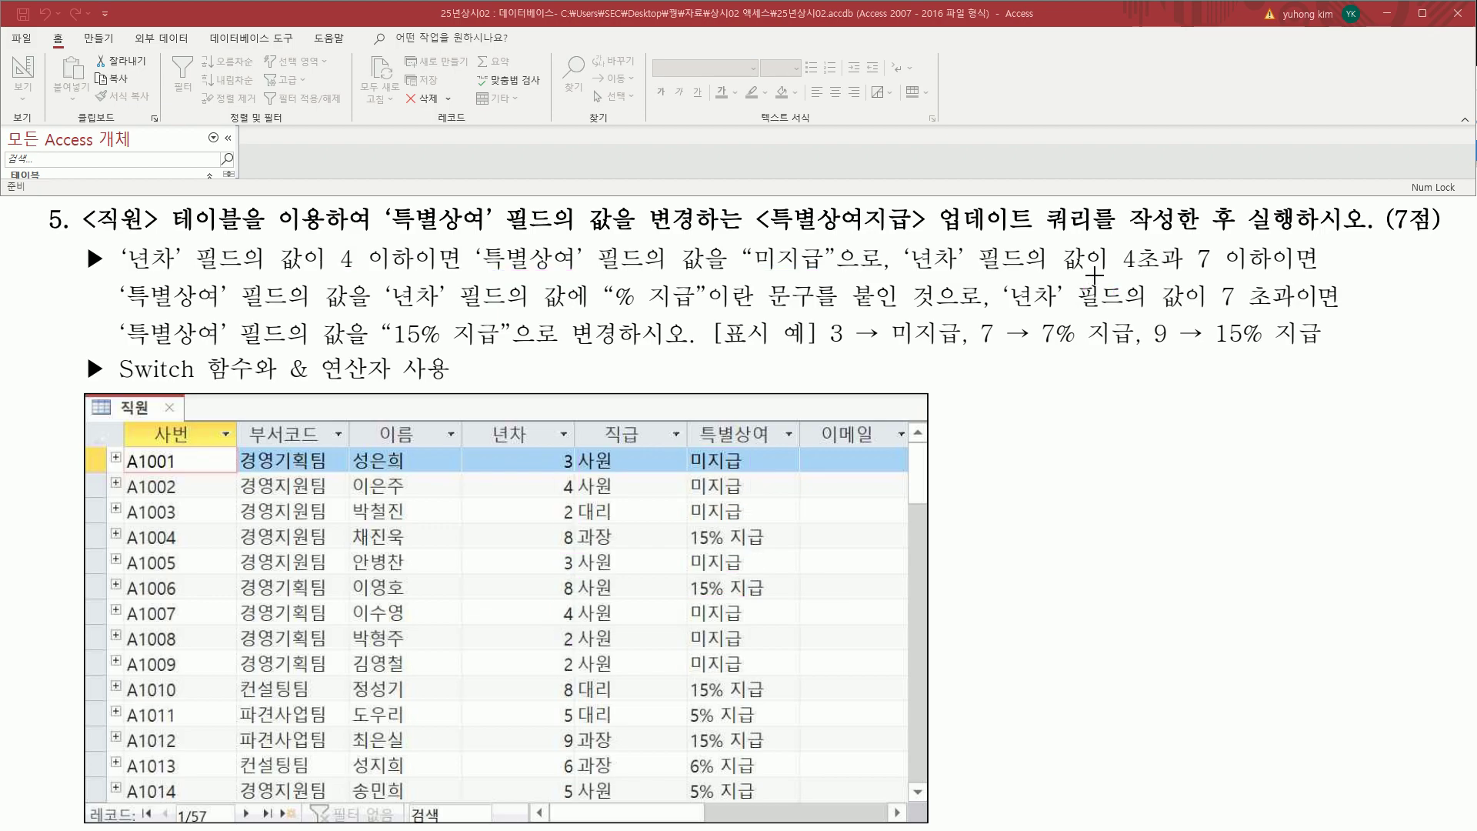
- Compare the rule for 년차 over 4 and up to 7 with the sample rows combining 년차 and "% 지급"
{"action": "left_click_drag", "start_coordinate": [1115, 273], "coordinate": [1274, 274]}
{"action": "left_click_drag", "start_coordinate": [120, 309], "coordinate": [221, 310]}
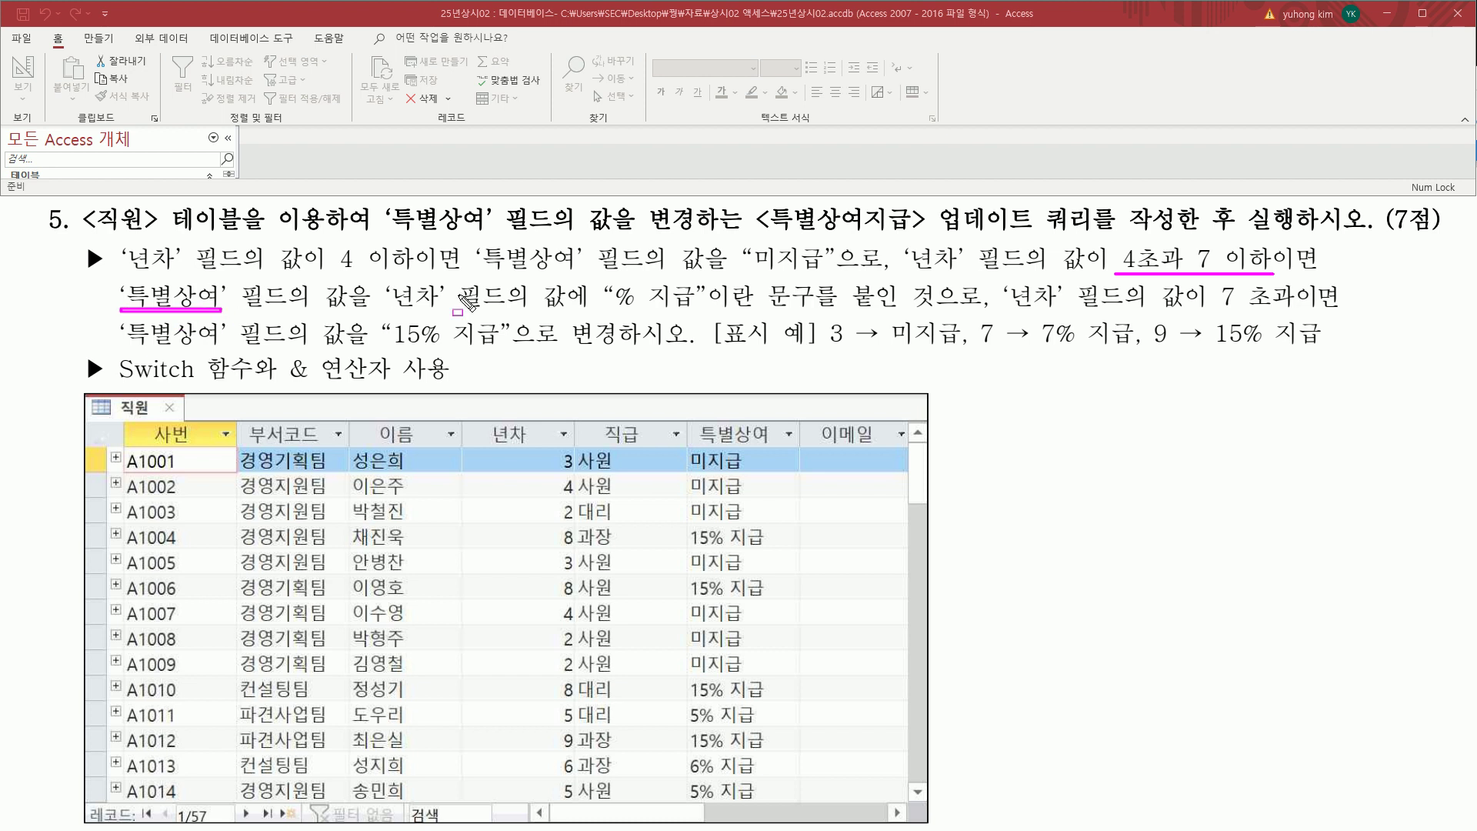
{"action": "left_click_drag", "start_coordinate": [385, 329], "coordinate": [693, 310]}
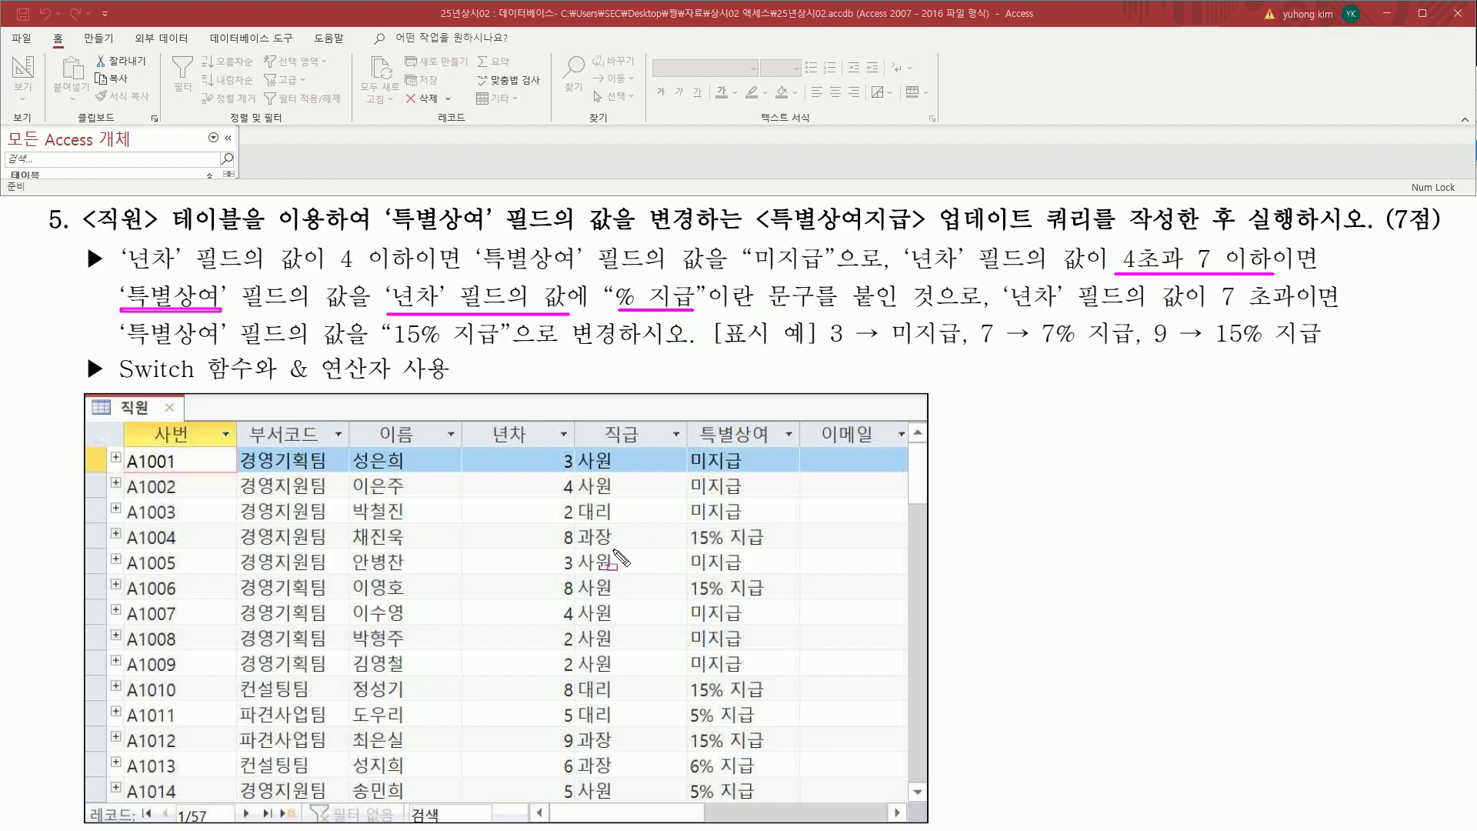
{"action": "mouse_move", "coordinate": [558, 705]}
{"action": "left_mouse_down"}
{"action": "mouse_move", "coordinate": [556, 724]}
{"action": "mouse_move", "coordinate": [579, 725]}
{"action": "mouse_move", "coordinate": [553, 802]}
{"action": "mouse_move", "coordinate": [577, 757]}
{"action": "left_mouse_up"}
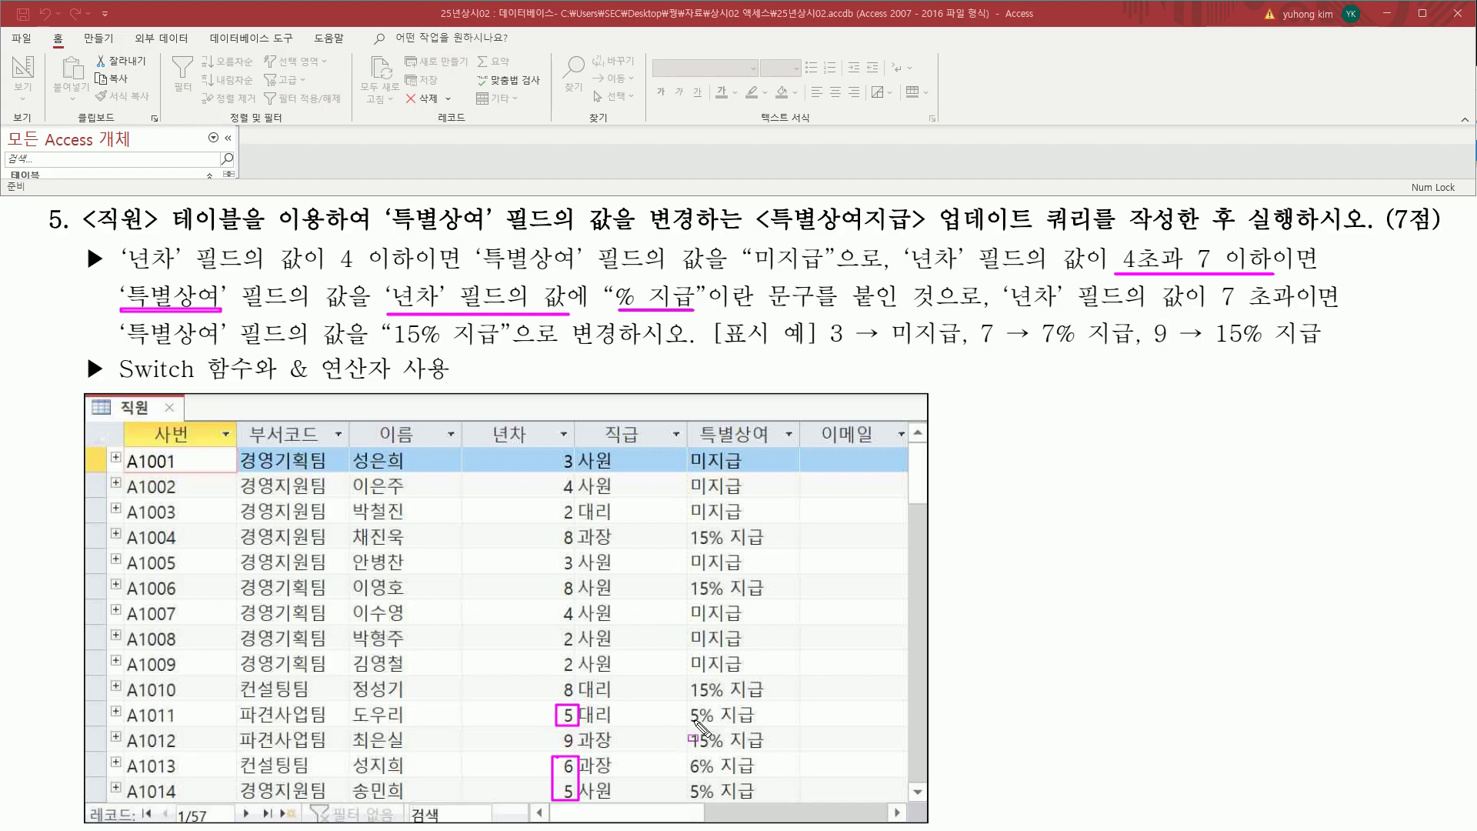
{"action": "left_click_drag", "start_coordinate": [689, 724], "coordinate": [758, 724]}
{"action": "mouse_move", "coordinate": [683, 776]}
{"action": "left_mouse_down"}
{"action": "mouse_move", "coordinate": [760, 776]}
{"action": "mouse_move", "coordinate": [760, 798]}
{"action": "left_mouse_up"}
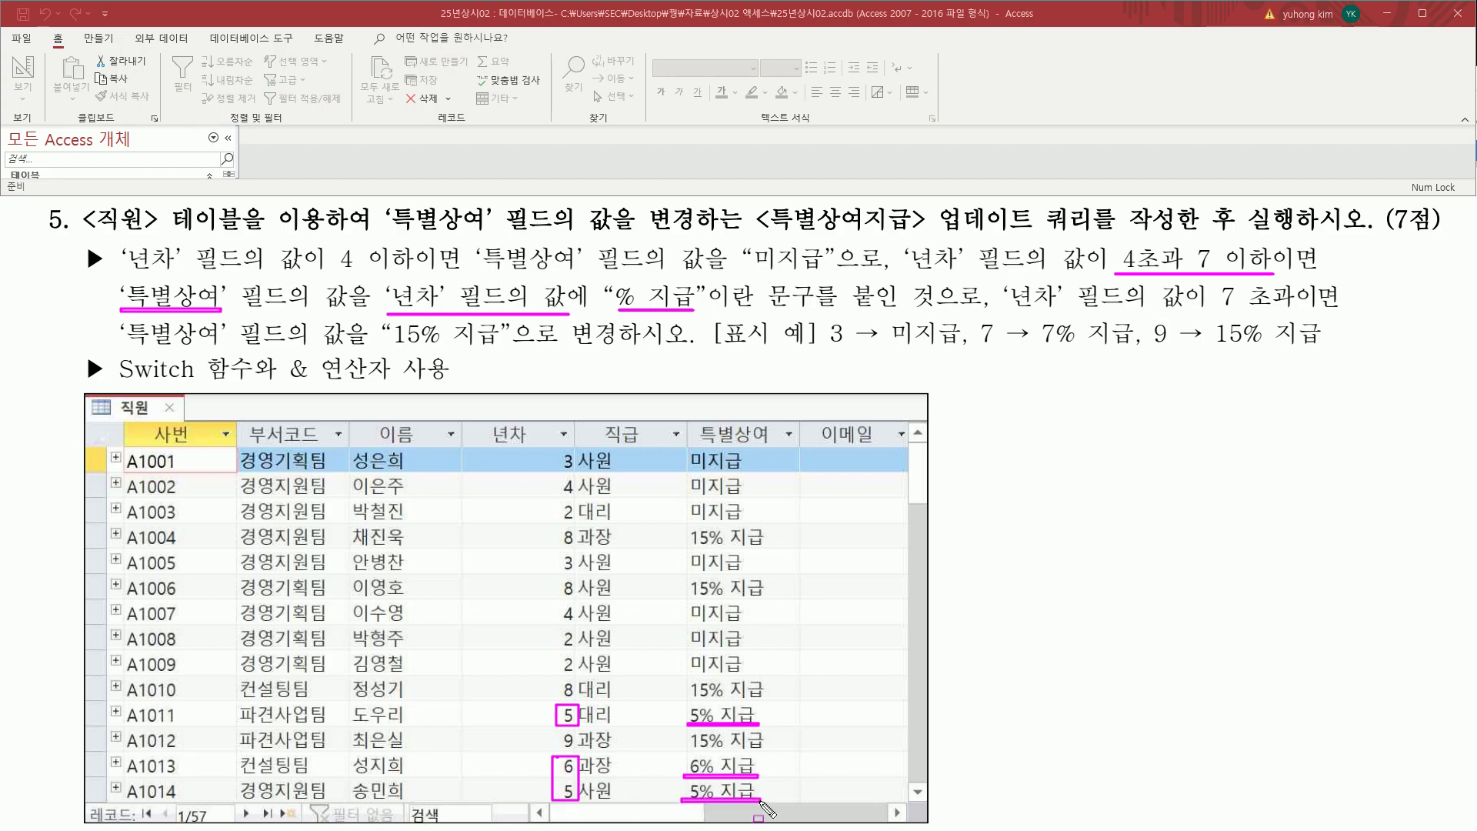
{"action": "left_click_drag", "start_coordinate": [688, 705], "coordinate": [702, 800]}
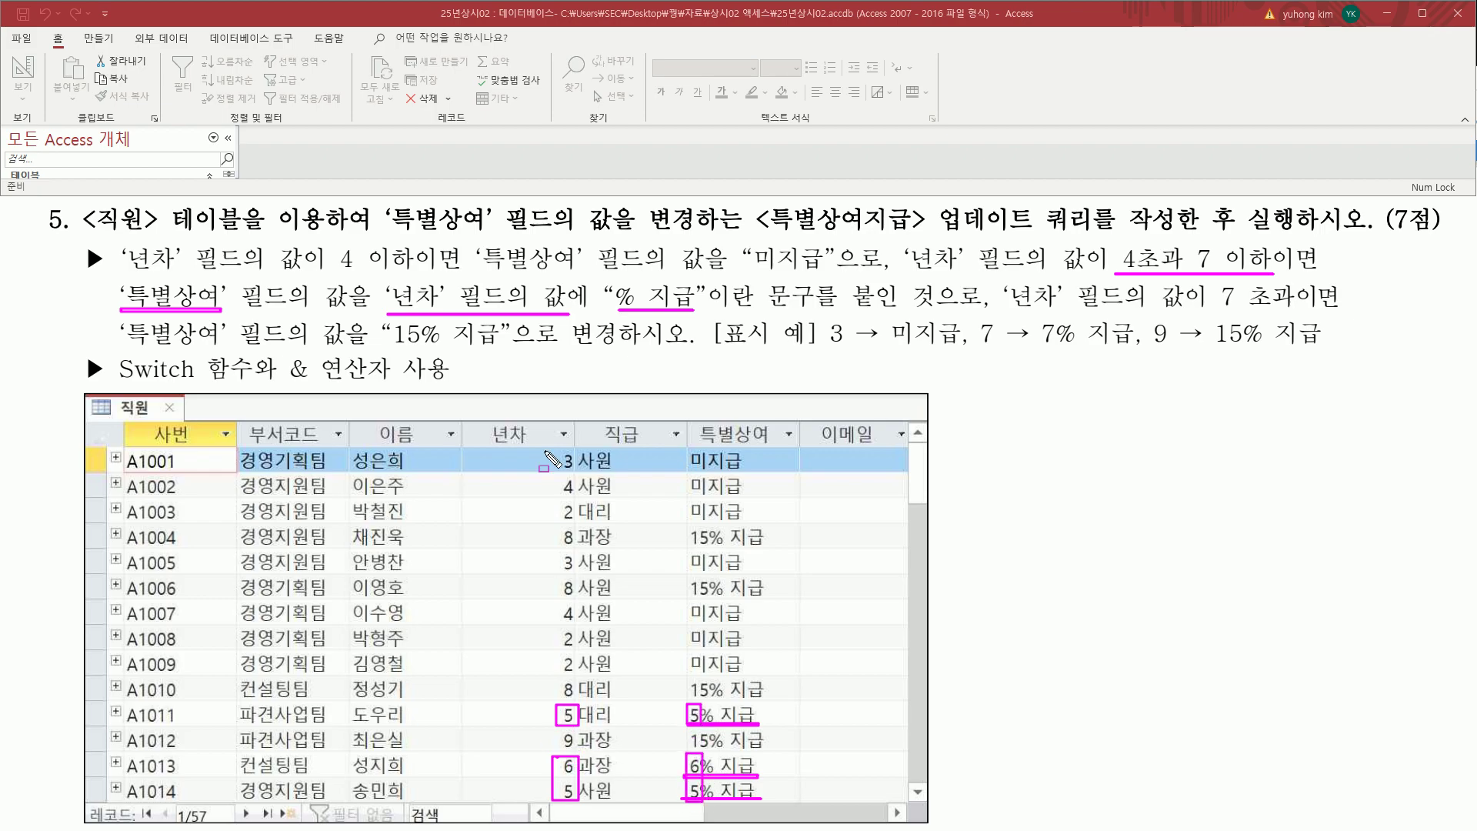
{"action": "left_click_drag", "start_coordinate": [389, 278], "coordinate": [572, 313]}
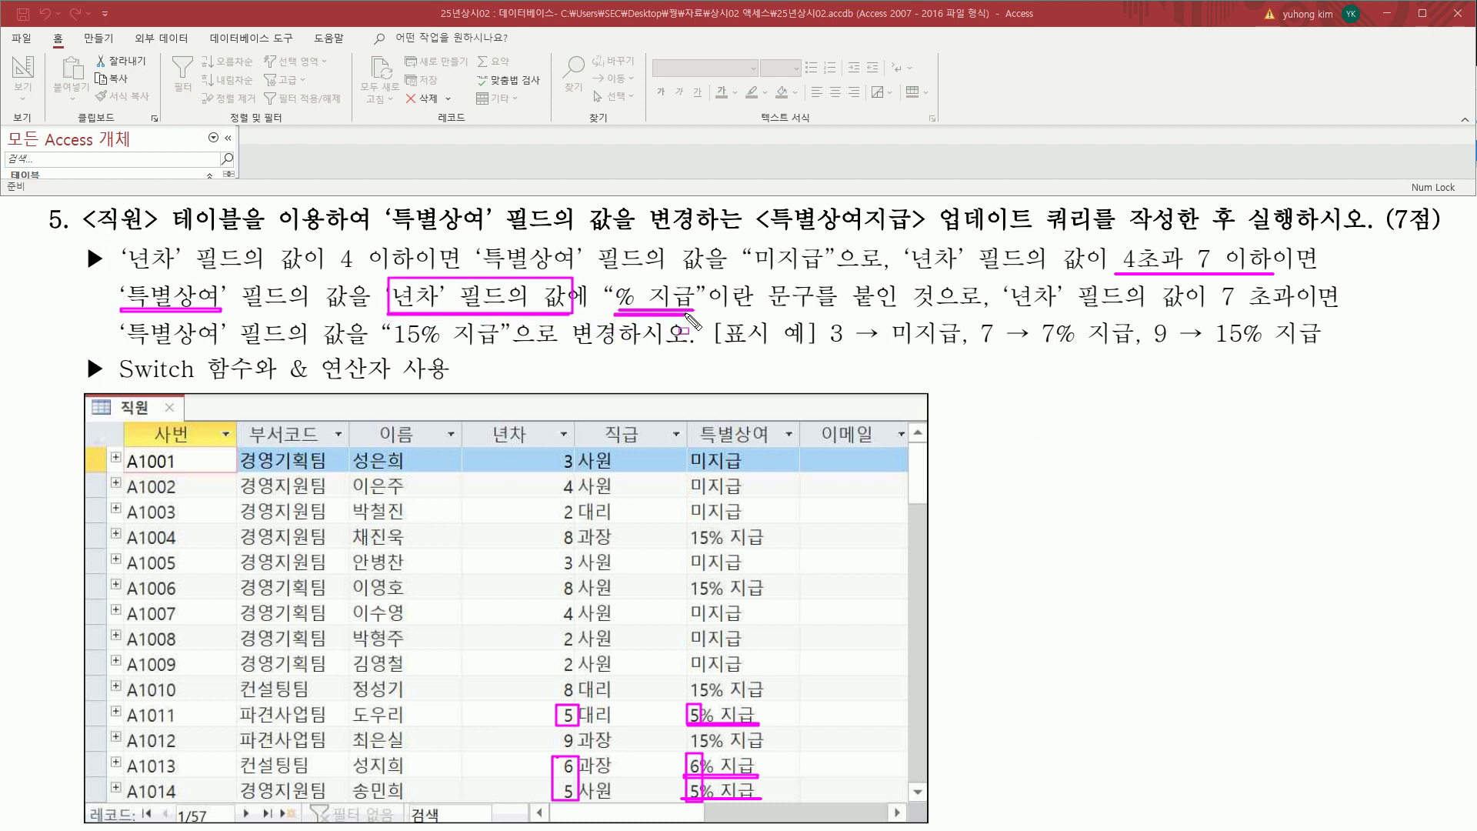
{"action": "left_click_drag", "start_coordinate": [687, 316], "coordinate": [694, 312]}
- Compare the rule for 년차 over 7 with the sample rows showing "15% 지급" in 특별상여
{"action": "left_click_drag", "start_coordinate": [1218, 311], "coordinate": [1296, 311]}
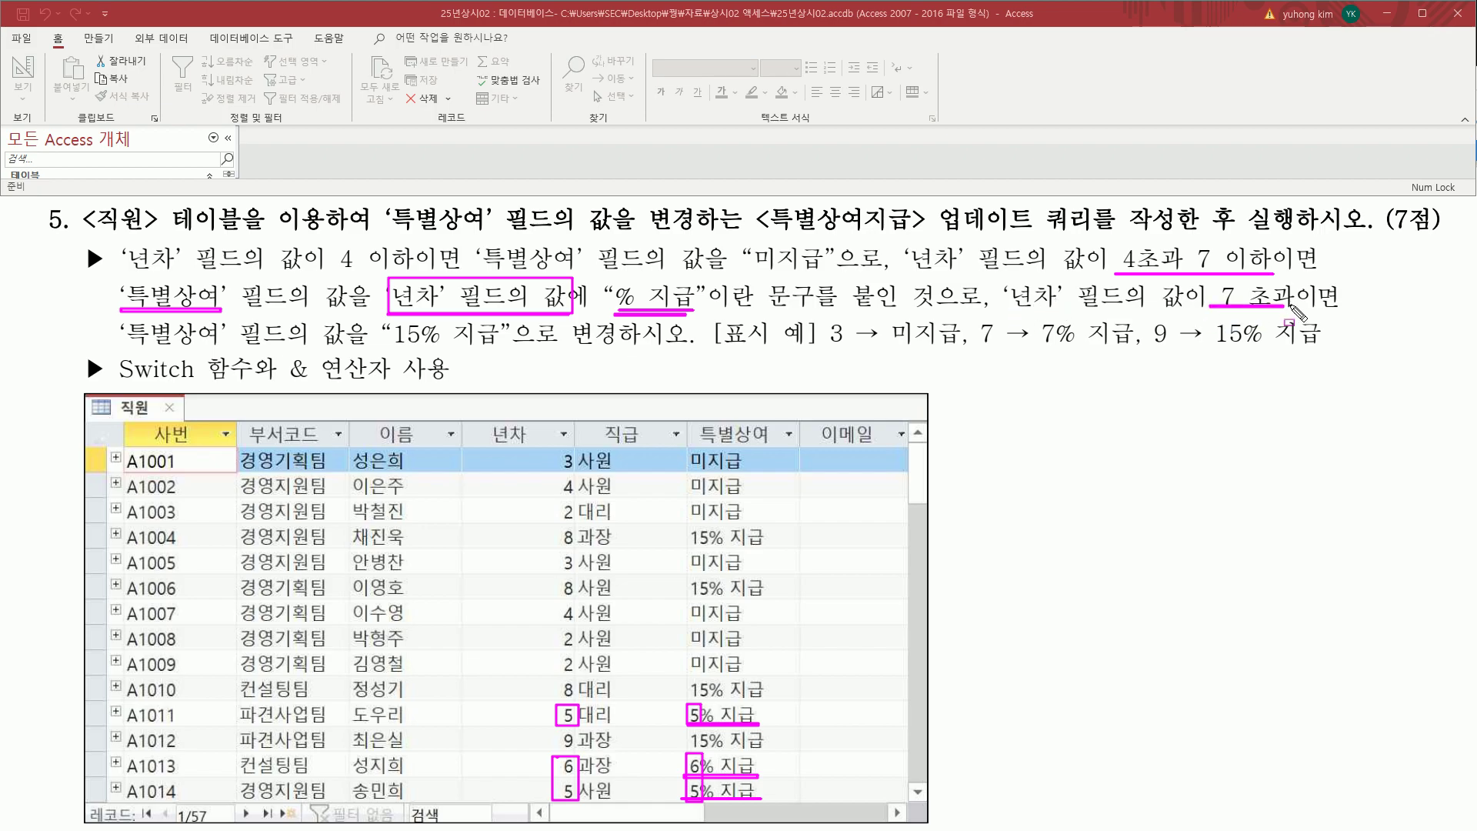
{"action": "left_click_drag", "start_coordinate": [127, 348], "coordinate": [219, 349]}
{"action": "mouse_move", "coordinate": [385, 348]}
{"action": "left_mouse_down"}
{"action": "mouse_move", "coordinate": [514, 350]}
{"action": "mouse_move", "coordinate": [500, 319]}
{"action": "left_mouse_up"}
{"action": "left_click_drag", "start_coordinate": [575, 544], "coordinate": [577, 596]}
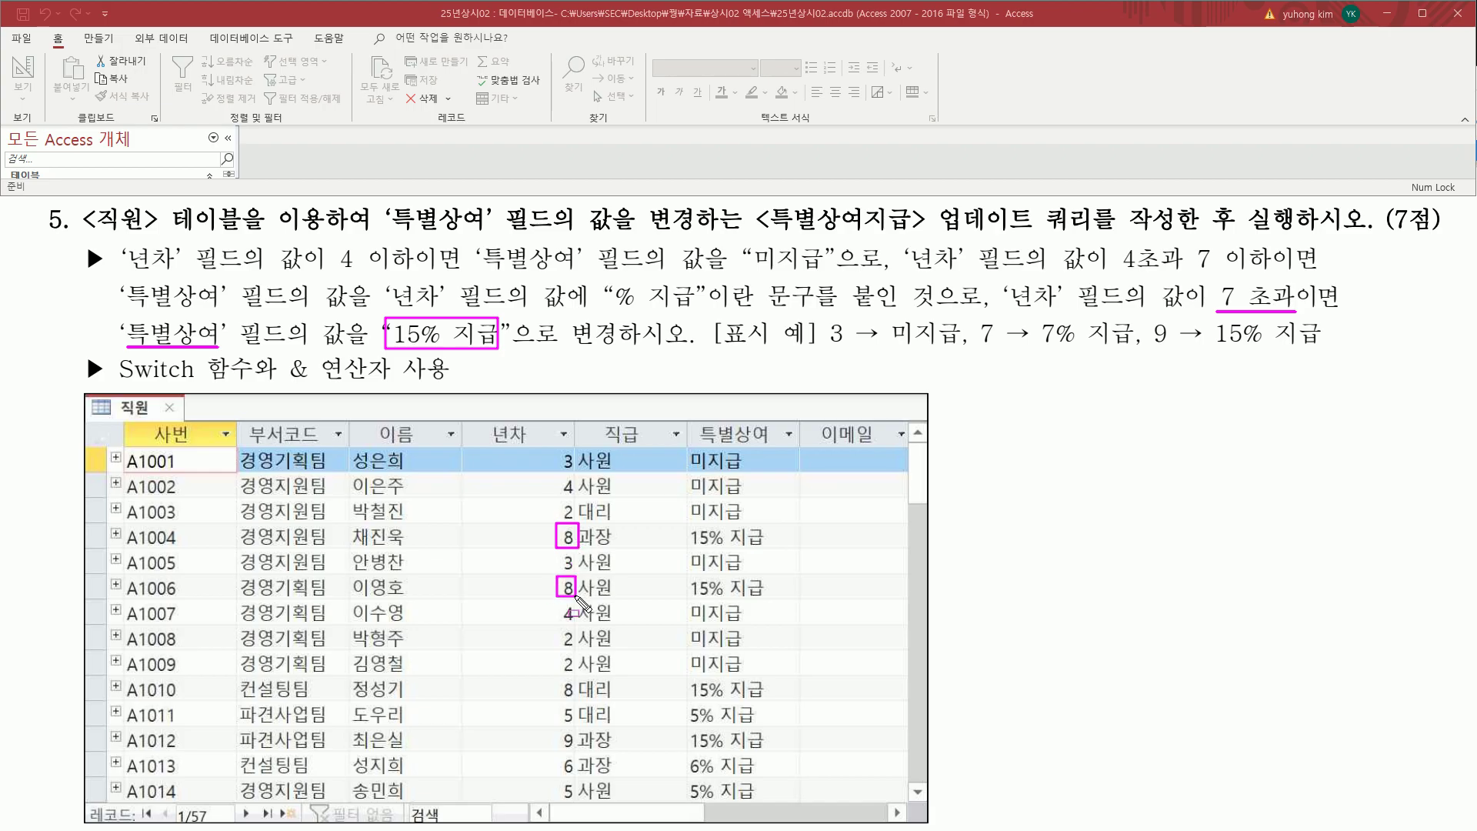
{"action": "left_click_drag", "start_coordinate": [579, 697], "coordinate": [578, 753]}
{"action": "left_click_drag", "start_coordinate": [690, 549], "coordinate": [766, 551]}
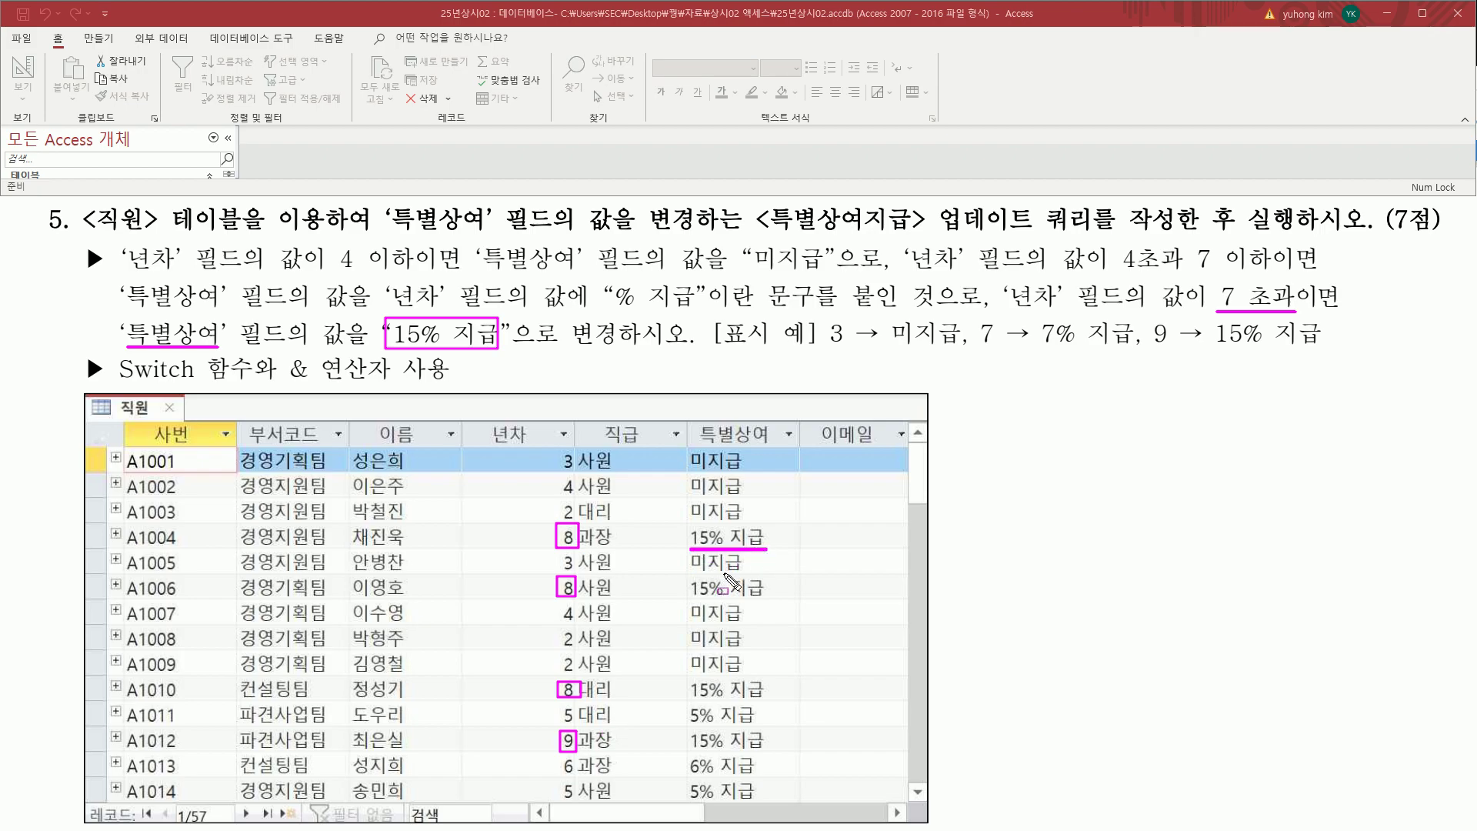
{"action": "left_click_drag", "start_coordinate": [690, 599], "coordinate": [776, 599]}
{"action": "left_click_drag", "start_coordinate": [691, 701], "coordinate": [779, 701]}
{"action": "left_click_drag", "start_coordinate": [690, 752], "coordinate": [769, 752]}
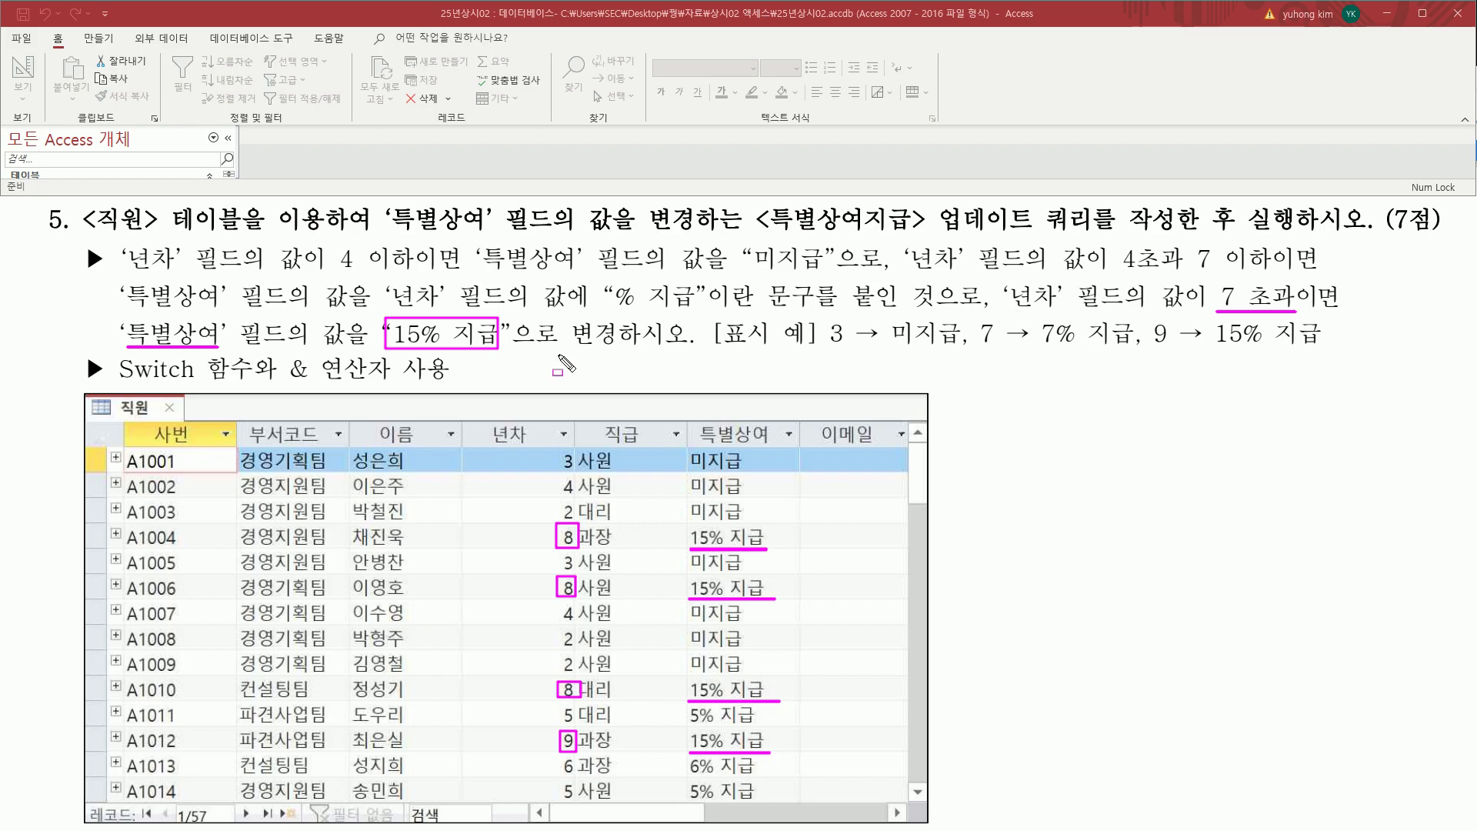
{"action": "key", "text": "Escape"}
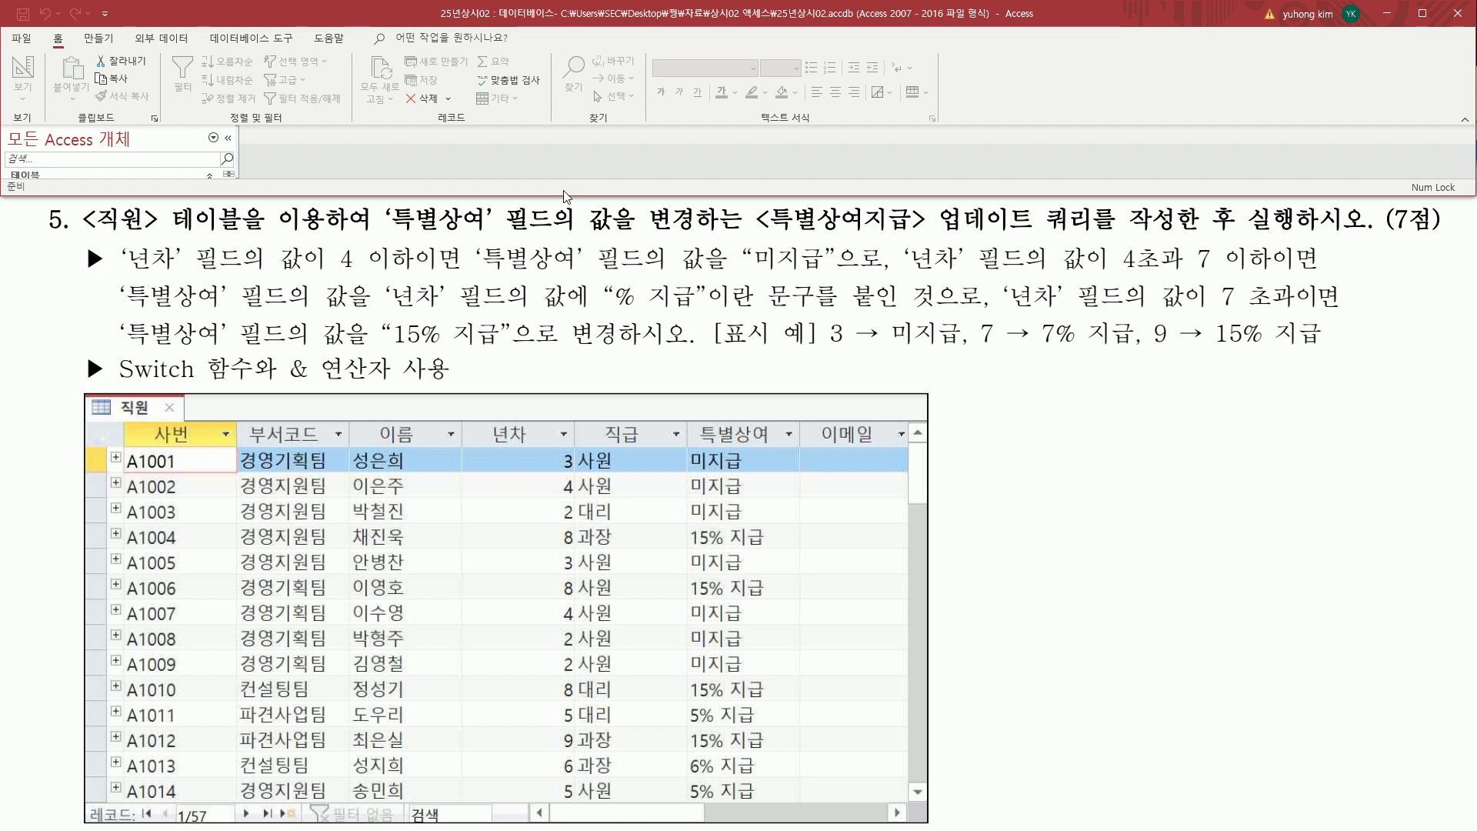
- Enlarge the database window to show the object list, and locate the 직원 table named in task 5
{"action": "left_click_drag", "start_coordinate": [563, 196], "coordinate": [563, 454]}
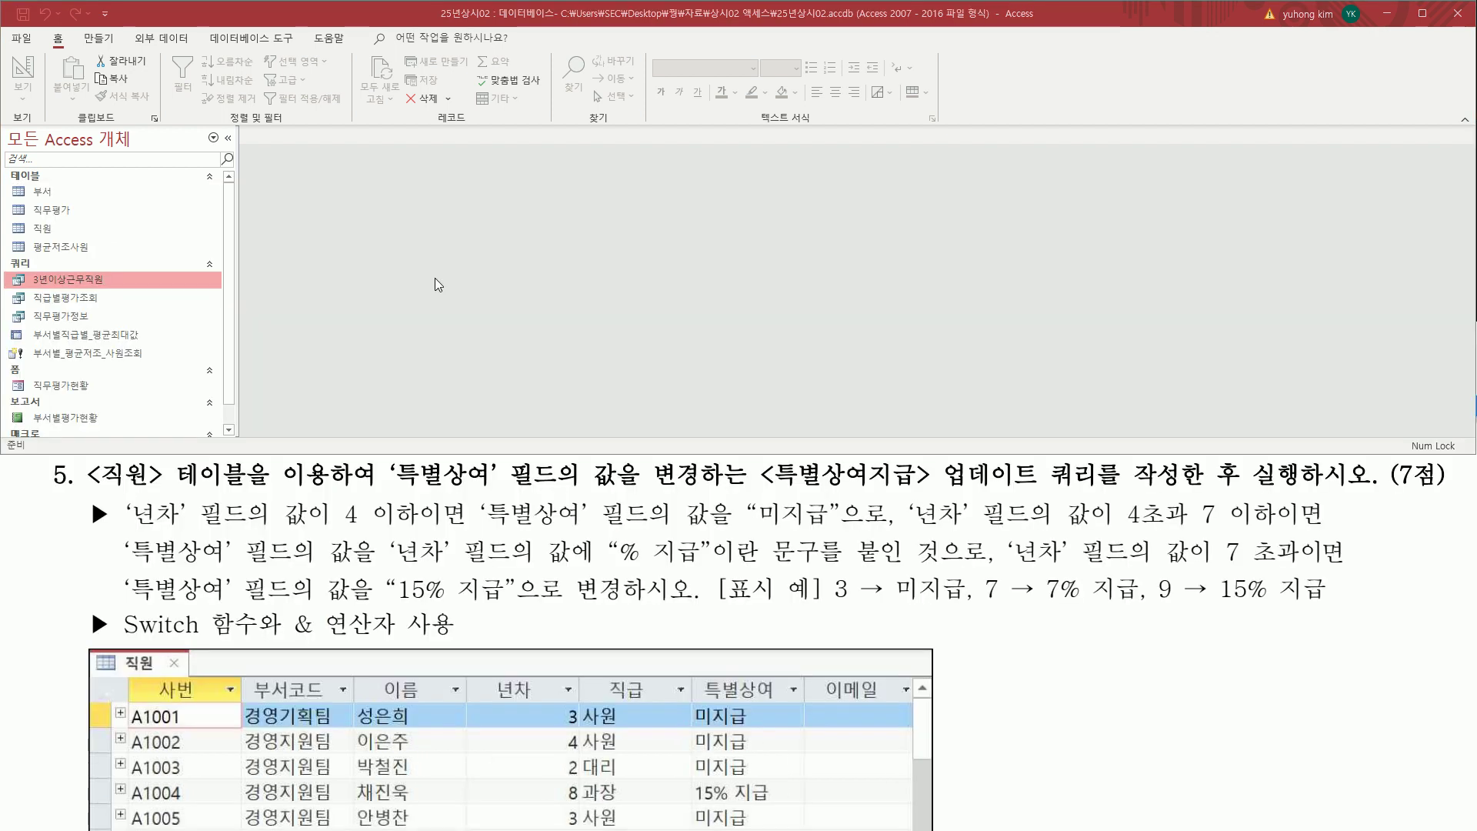
{"action": "left_click_drag", "start_coordinate": [86, 488], "coordinate": [250, 488]}
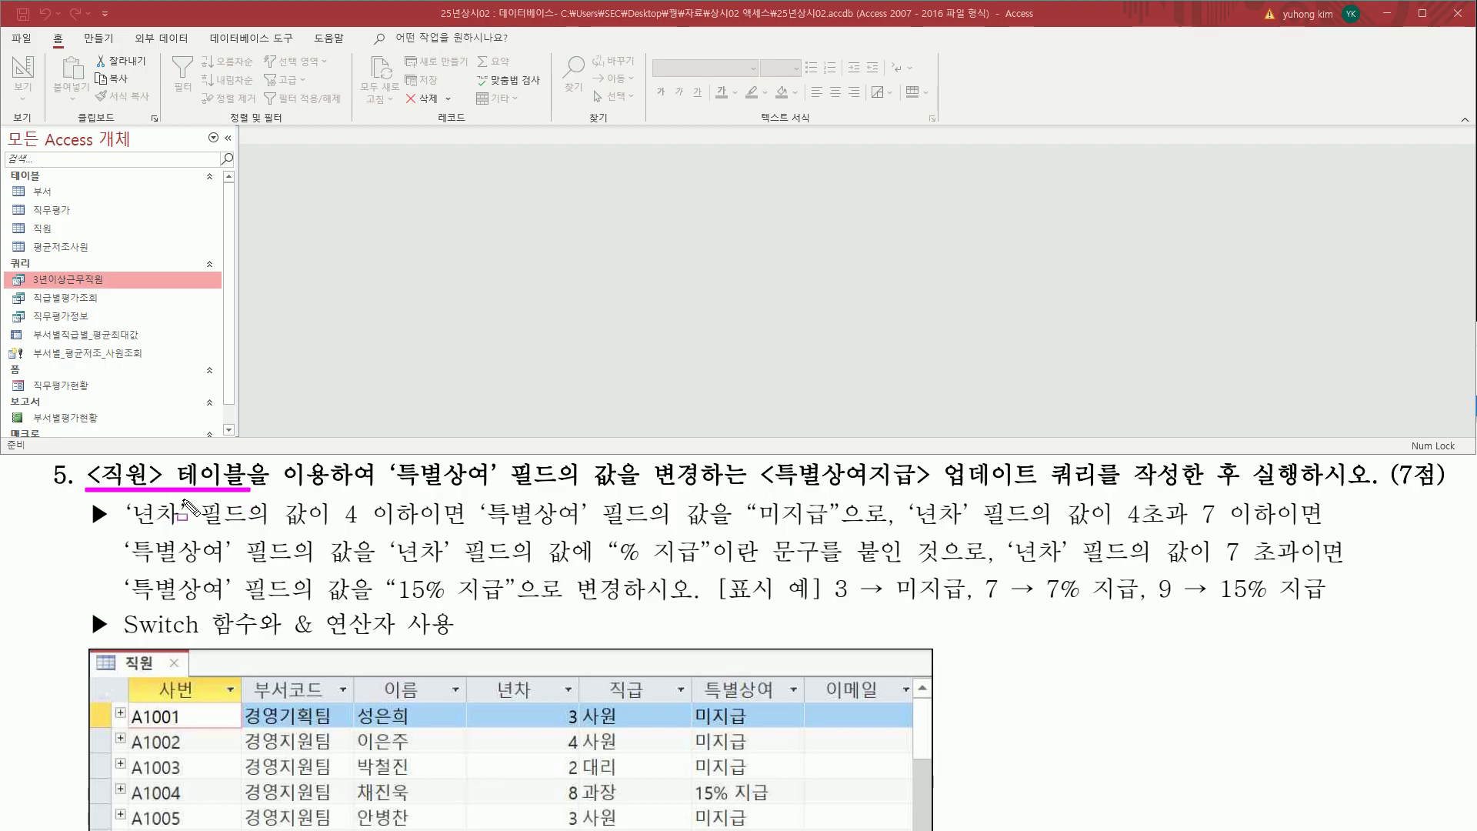
{"action": "mouse_move", "coordinate": [387, 460]}
{"action": "left_mouse_down"}
{"action": "mouse_move", "coordinate": [515, 493]}
{"action": "mouse_move", "coordinate": [641, 493]}
{"action": "left_mouse_up"}
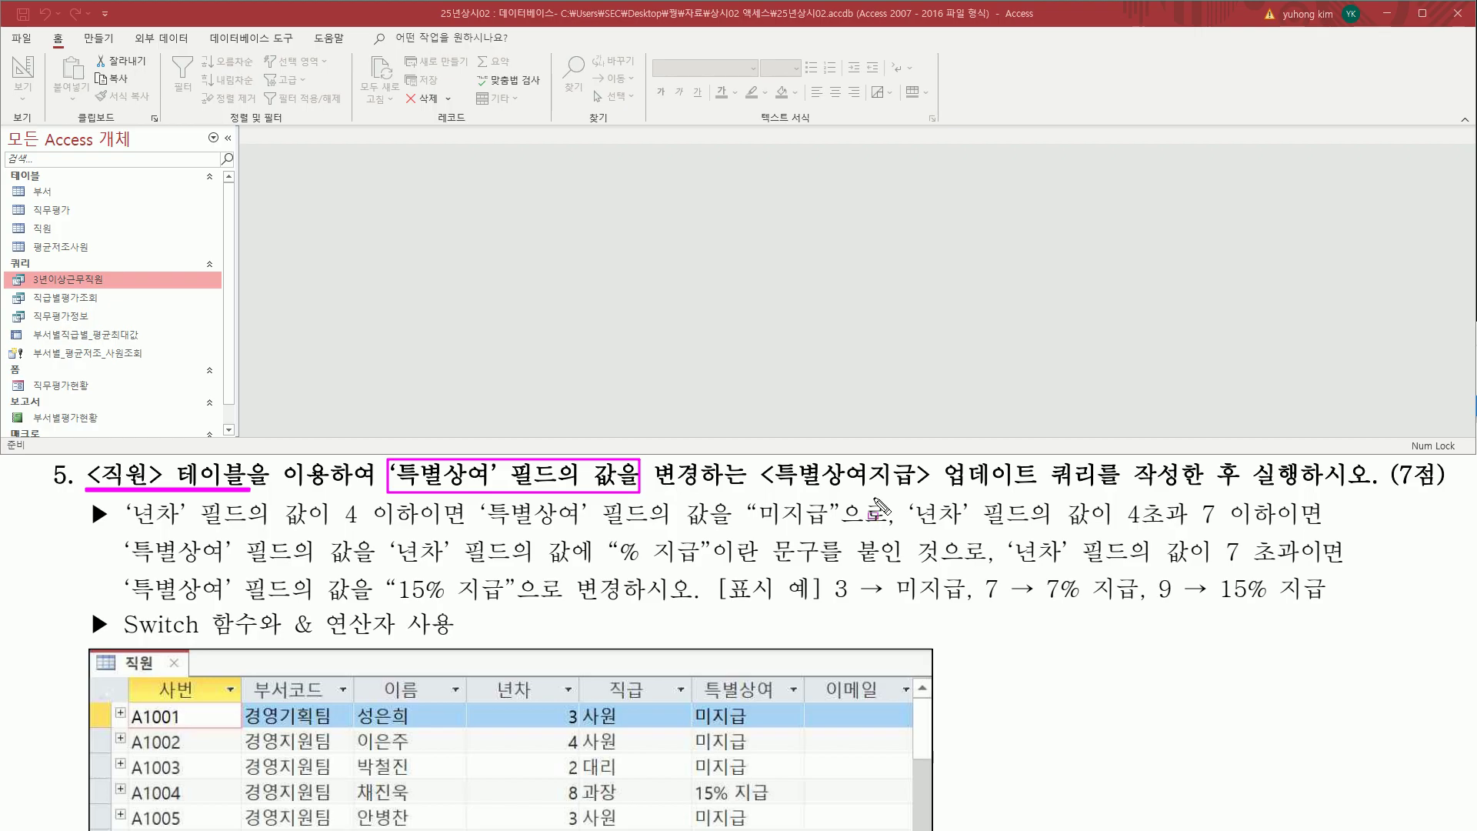
{"action": "left_click_drag", "start_coordinate": [26, 220], "coordinate": [61, 239]}
{"action": "key", "text": "Escape"}
- Open the 직원 table in datasheet view and inspect its 특별상여 column
{"action": "left_click", "coordinate": [49, 228]}
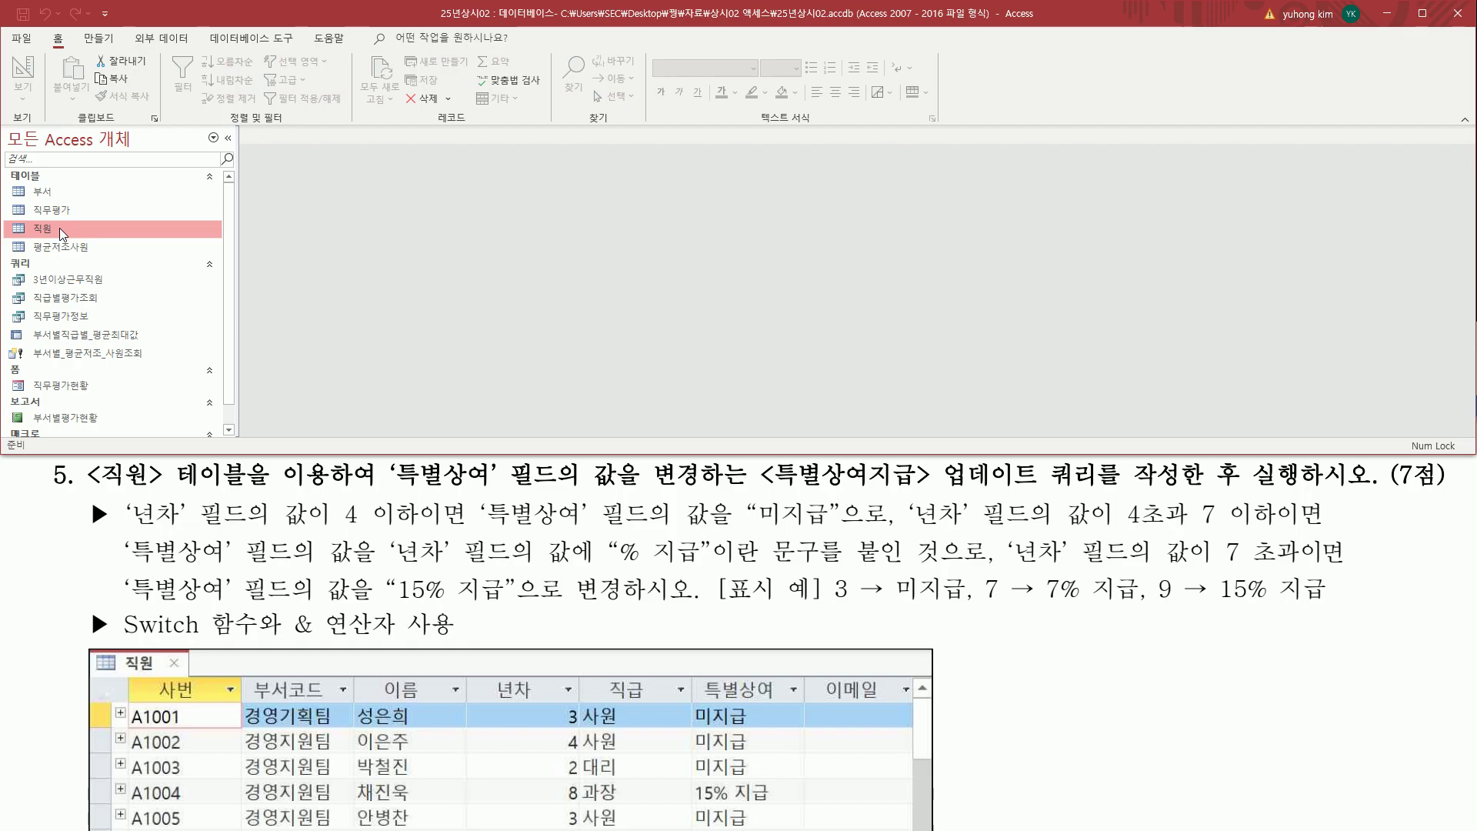
{"action": "double_click", "coordinate": [59, 228]}
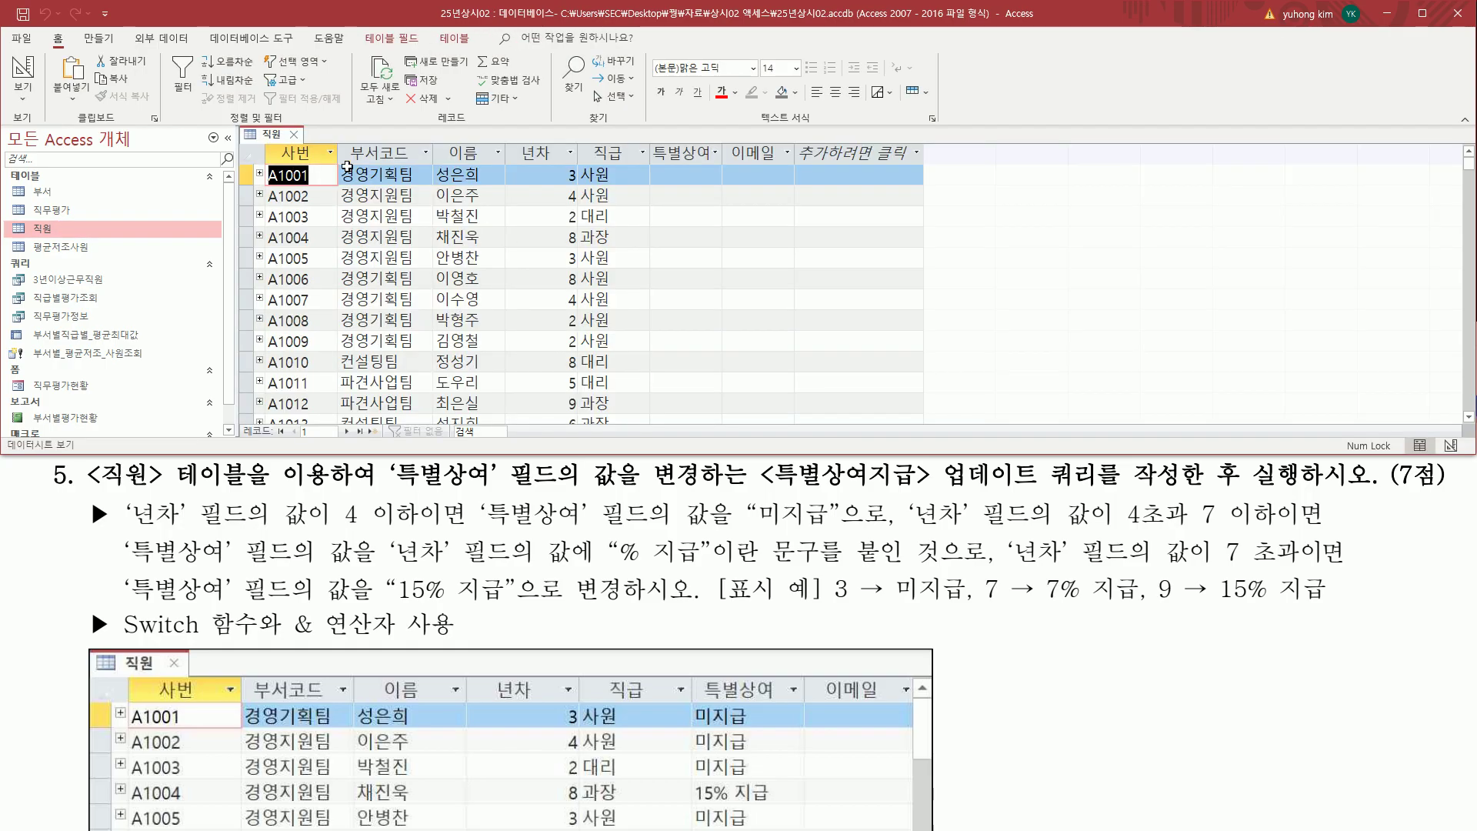
{"action": "left_click_drag", "start_coordinate": [651, 143], "coordinate": [721, 162]}
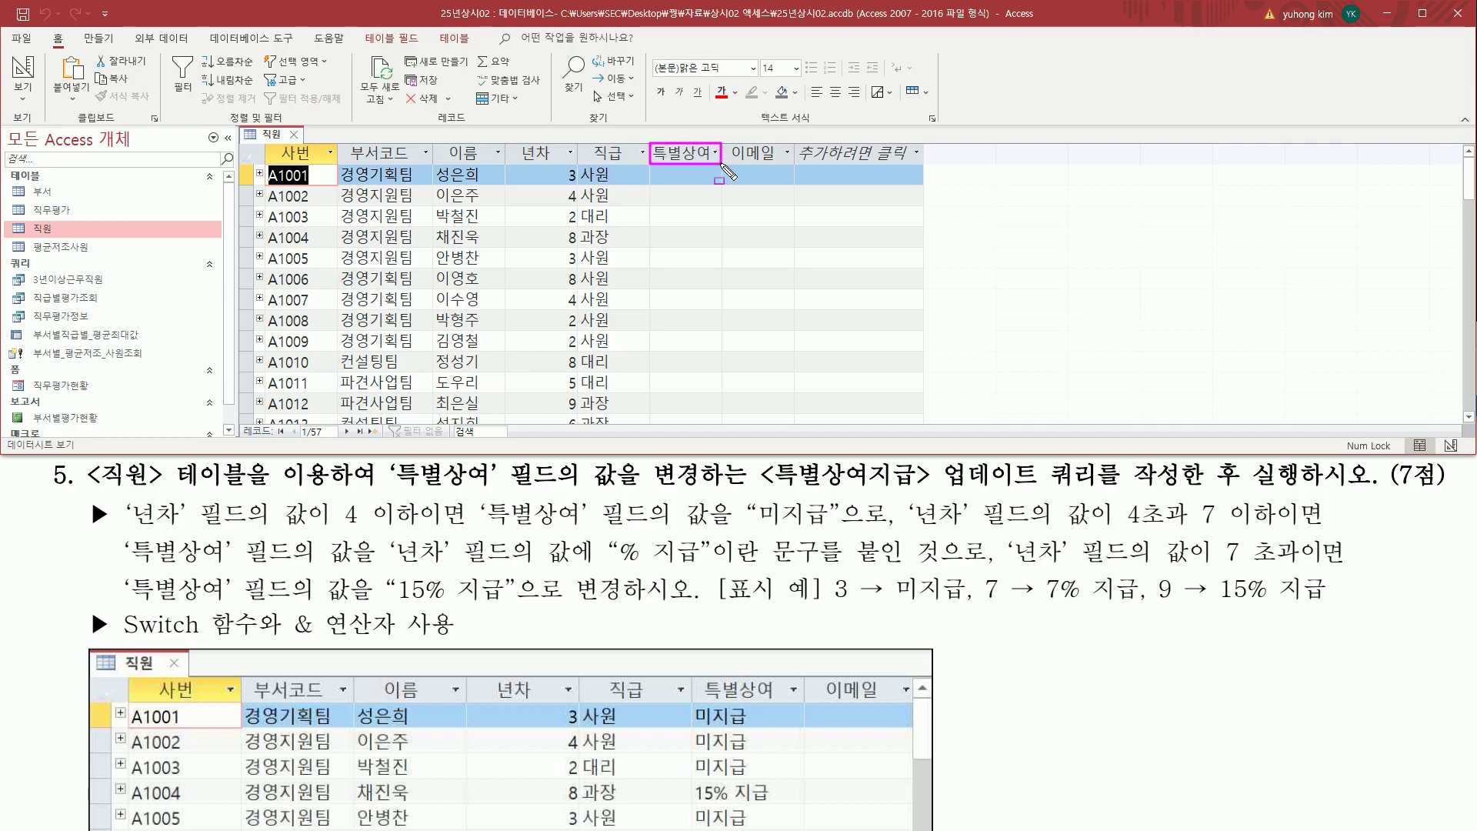
{"action": "mouse_move", "coordinate": [658, 165]}
{"action": "left_mouse_down"}
{"action": "mouse_move", "coordinate": [682, 372]}
{"action": "mouse_move", "coordinate": [705, 431]}
{"action": "left_mouse_up"}
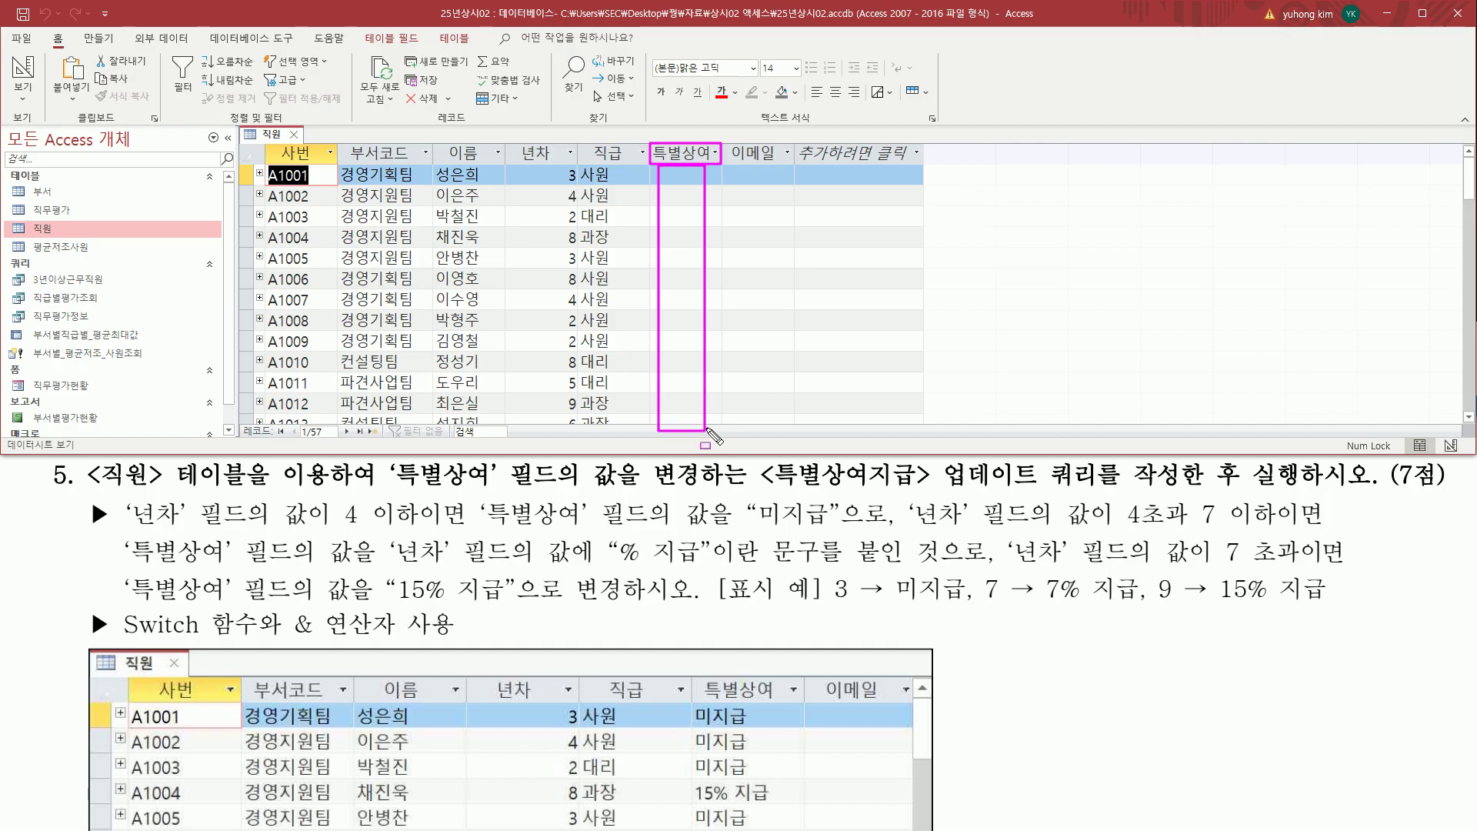
- Inspect the cells under 특별상여 in the 직원 table, and close the table
{"action": "key", "text": "Escape"}
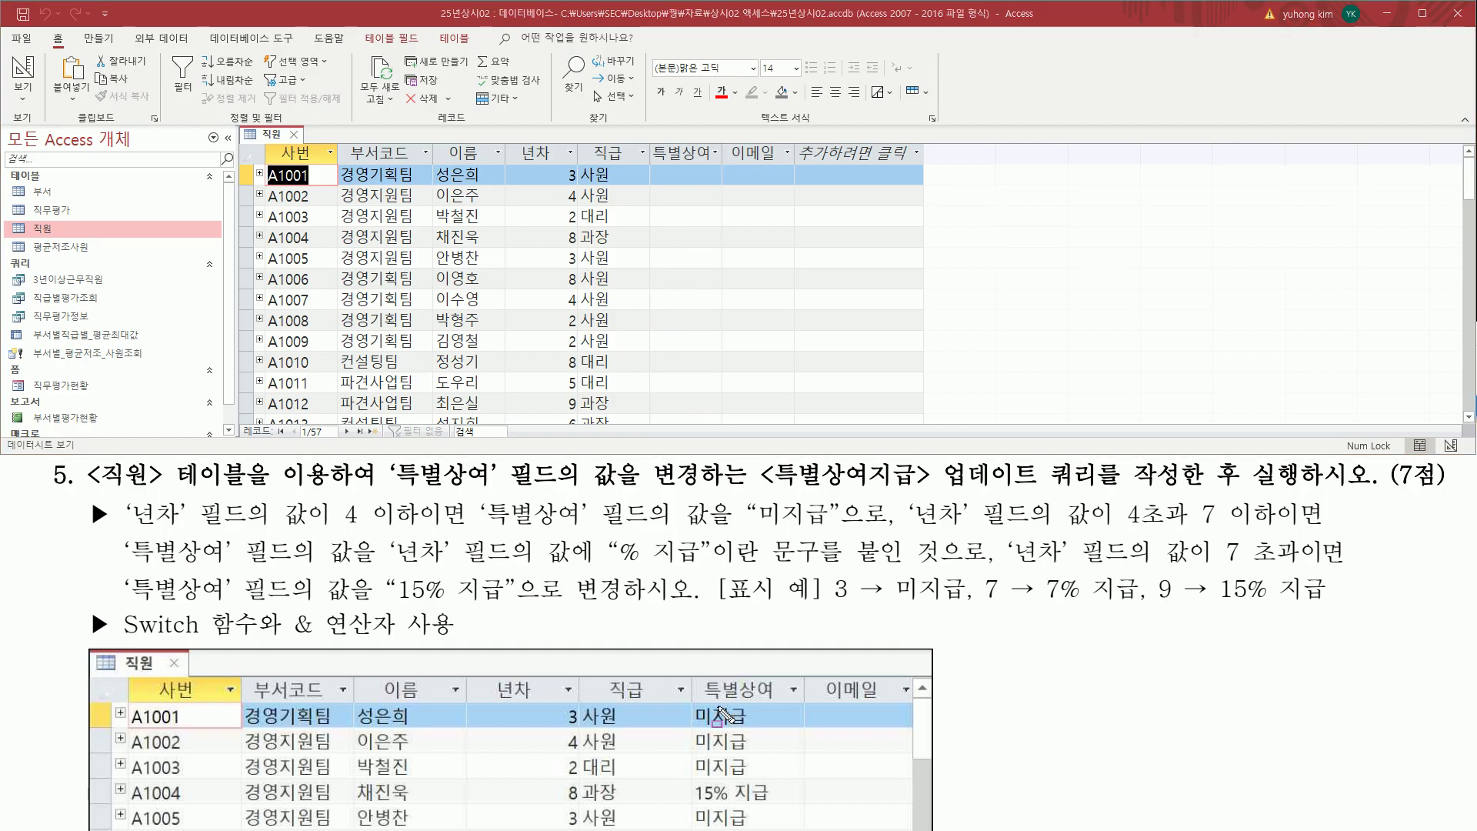
{"action": "key", "text": "ctrl+2"}
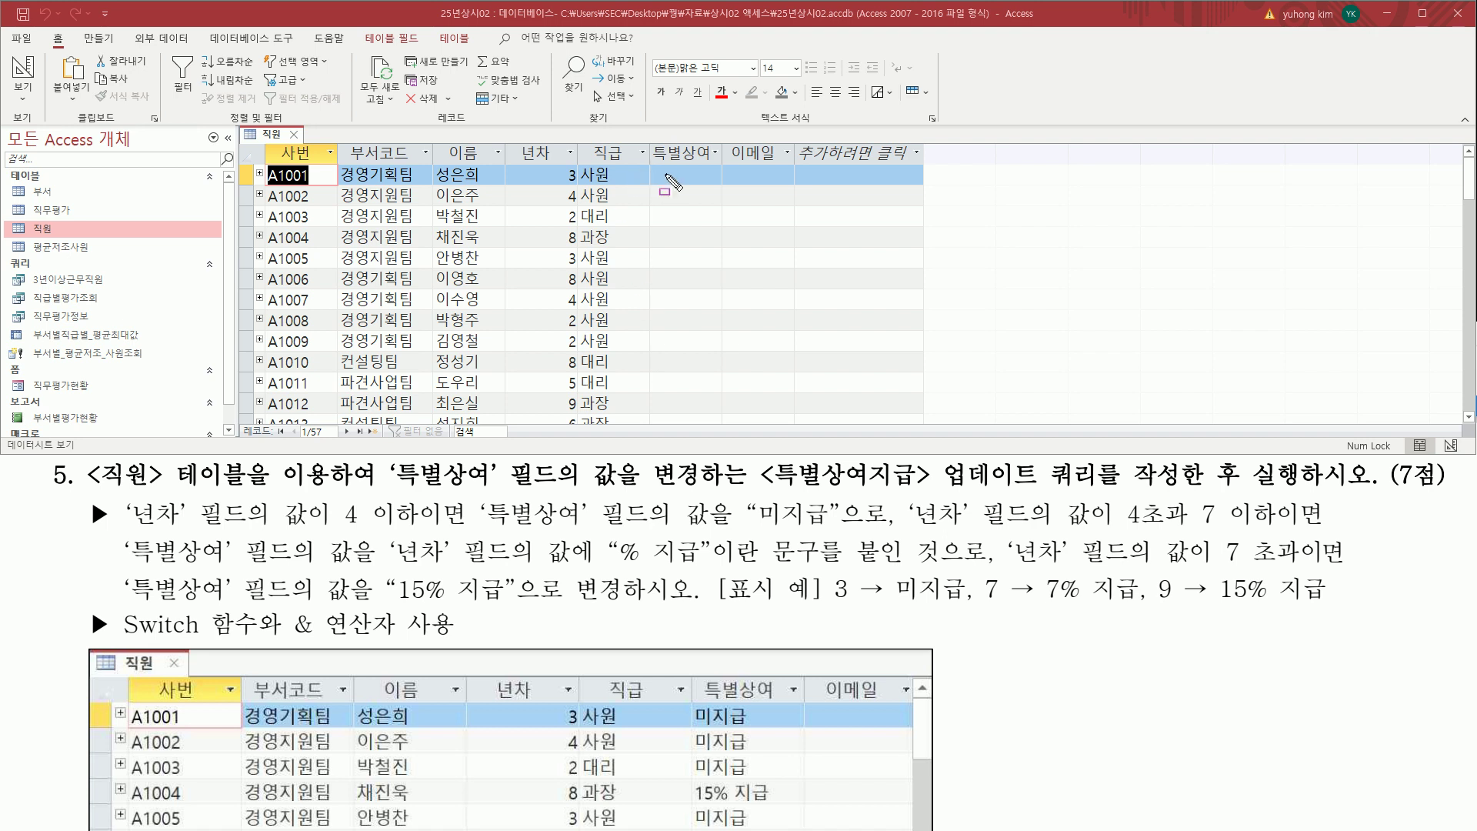
{"action": "mouse_move", "coordinate": [654, 166]}
{"action": "left_mouse_down"}
{"action": "mouse_move", "coordinate": [663, 300]}
{"action": "mouse_move", "coordinate": [721, 423]}
{"action": "left_mouse_up"}
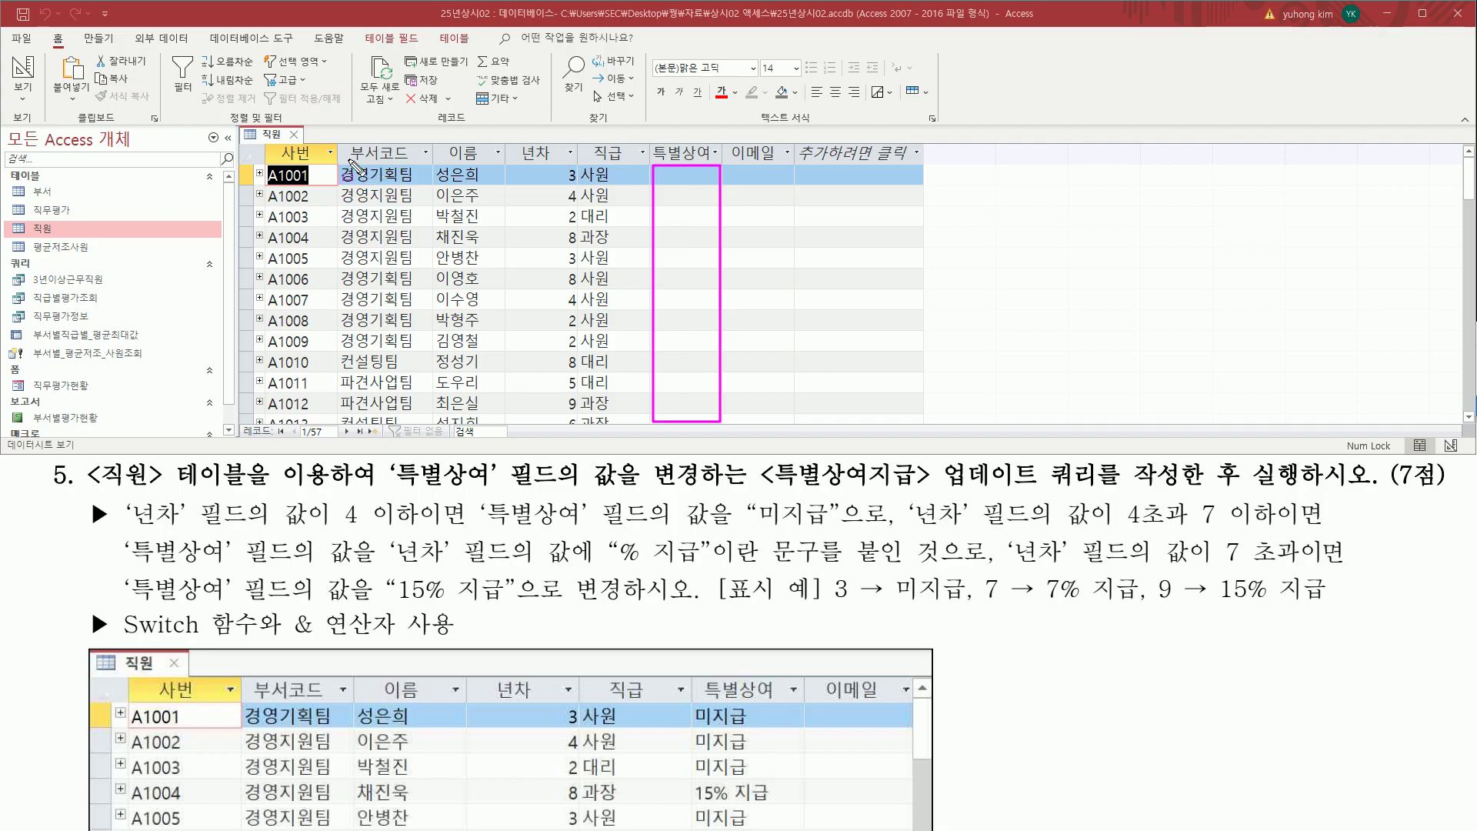
{"action": "left_click", "coordinate": [294, 135]}
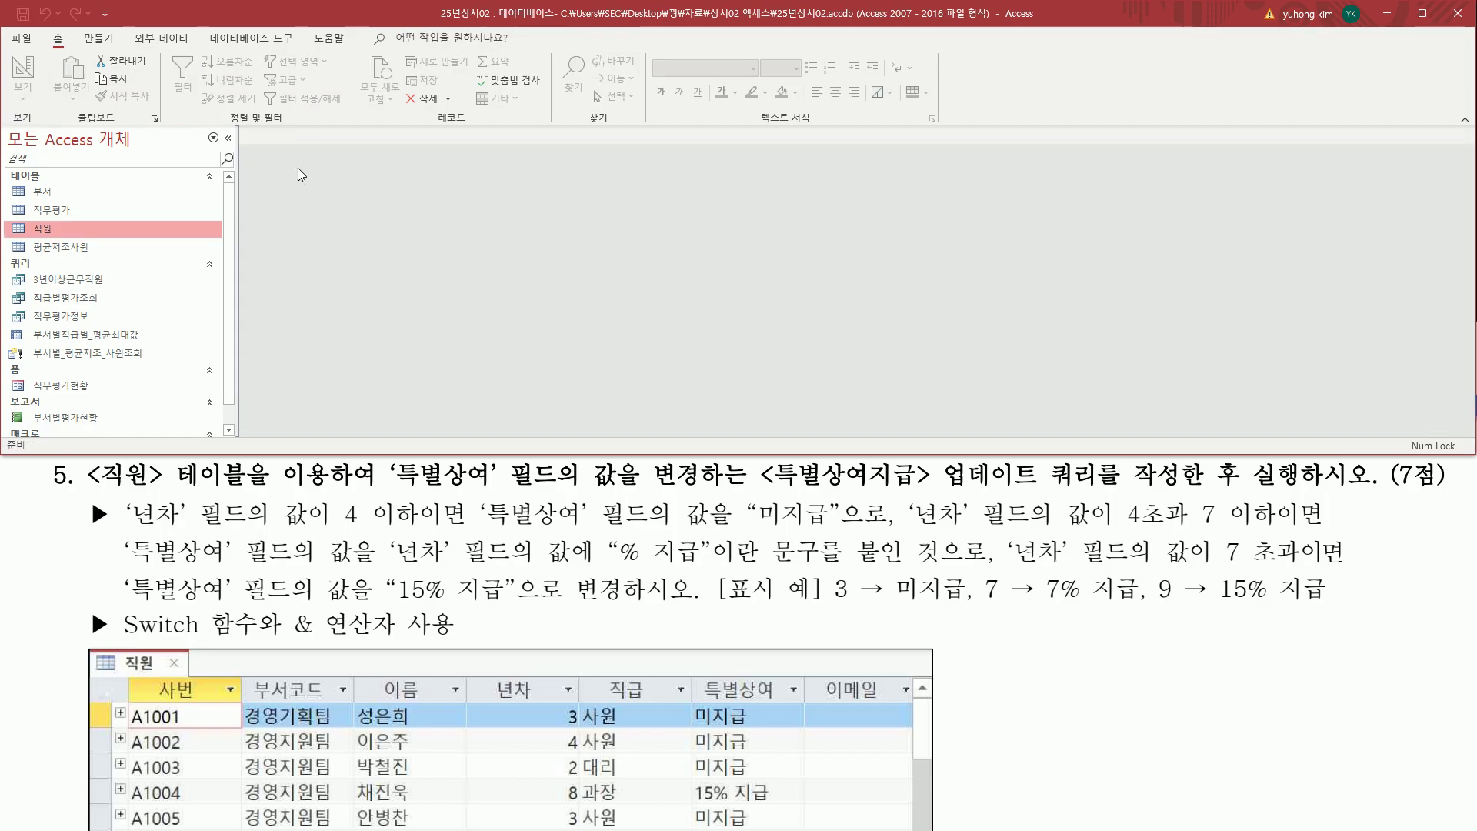
- Create a new query in design view based on the 직원 table, and enlarge its design grid
{"action": "left_click", "coordinate": [94, 40]}
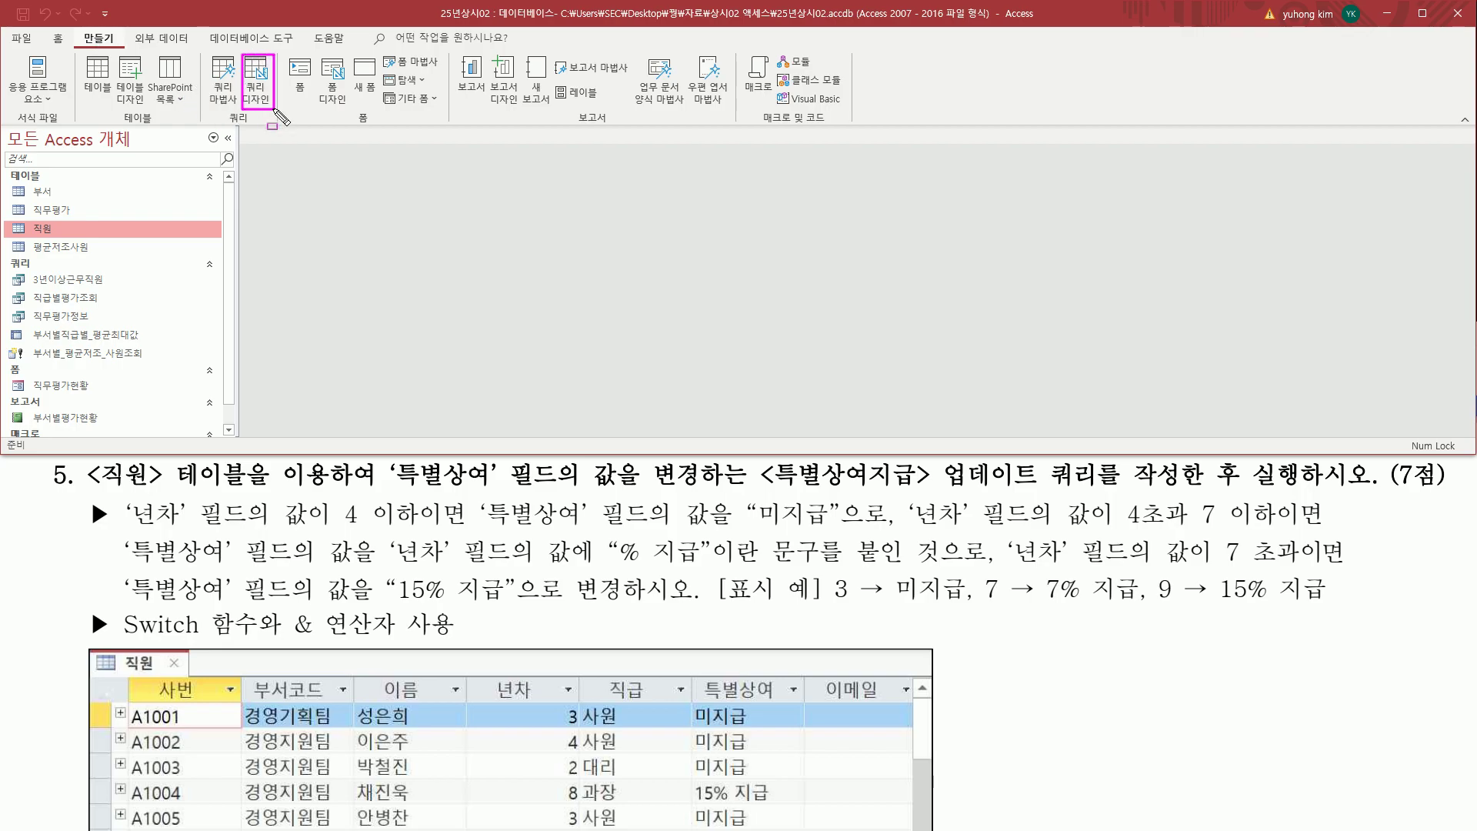
{"action": "left_click", "coordinate": [260, 72]}
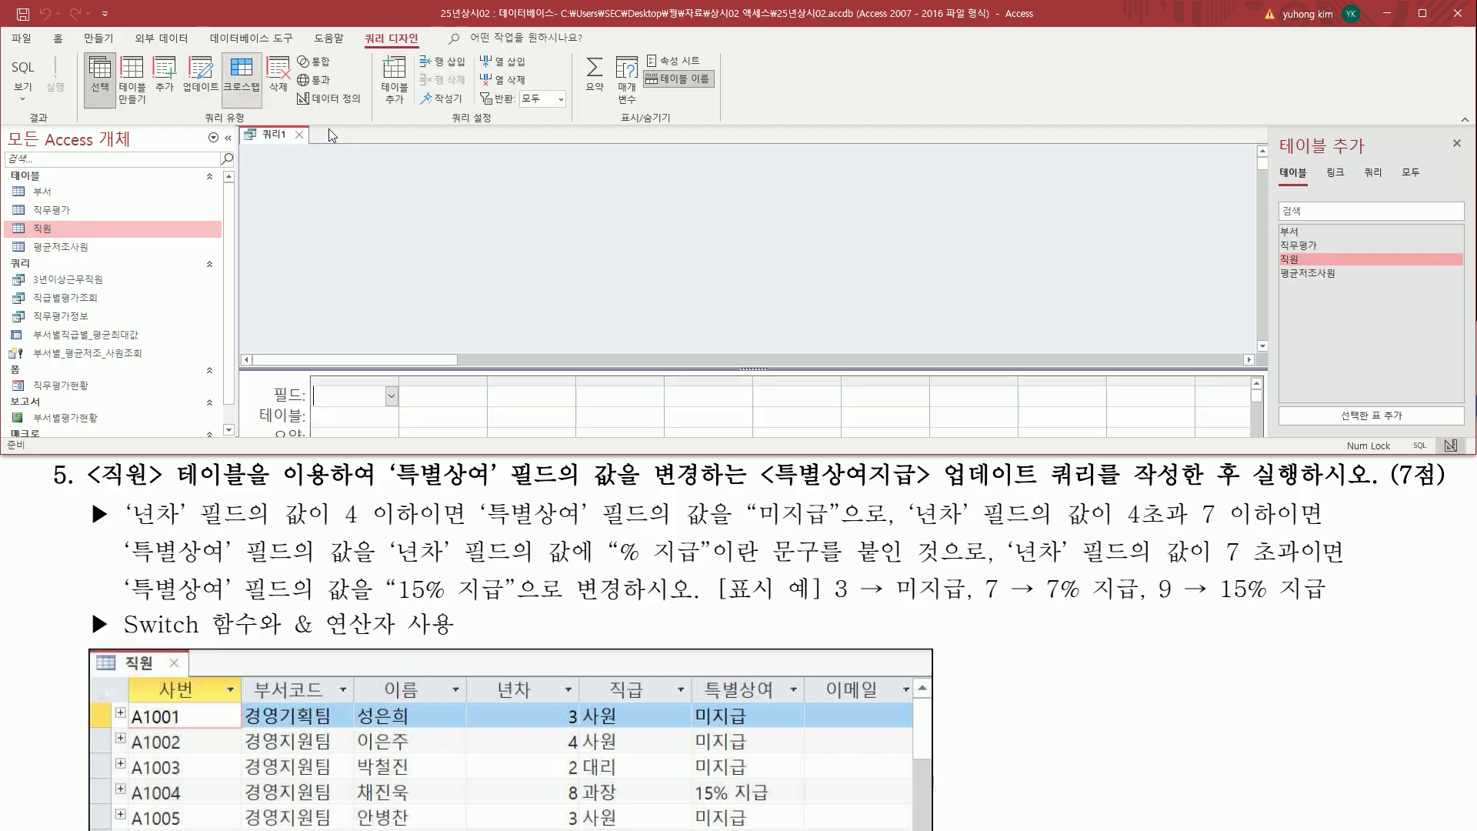
{"action": "left_click_drag", "start_coordinate": [98, 488], "coordinate": [342, 488]}
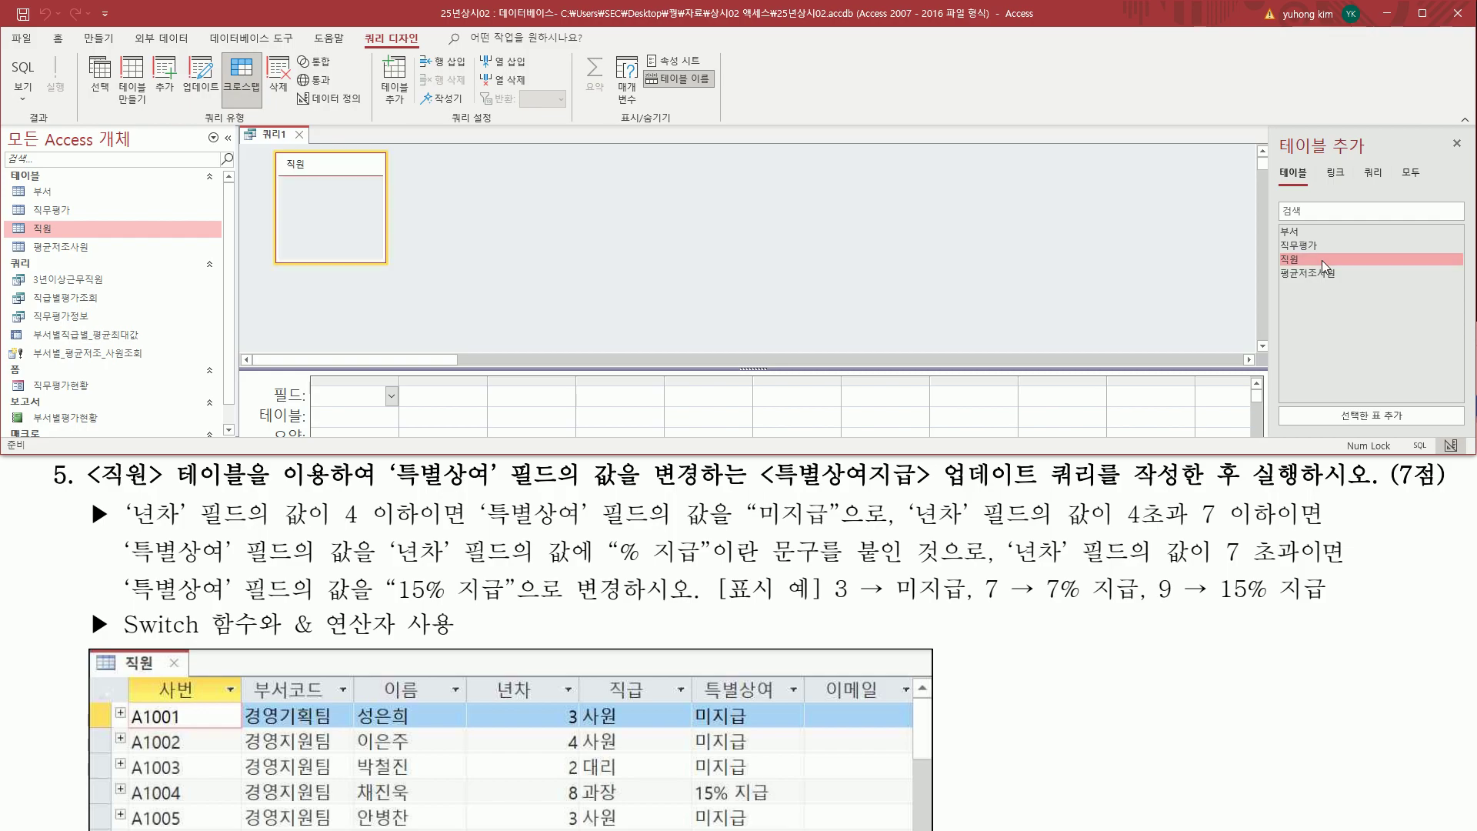
{"action": "double_click", "coordinate": [1323, 261]}
{"action": "left_click_drag", "start_coordinate": [1444, 133], "coordinate": [1467, 156]}
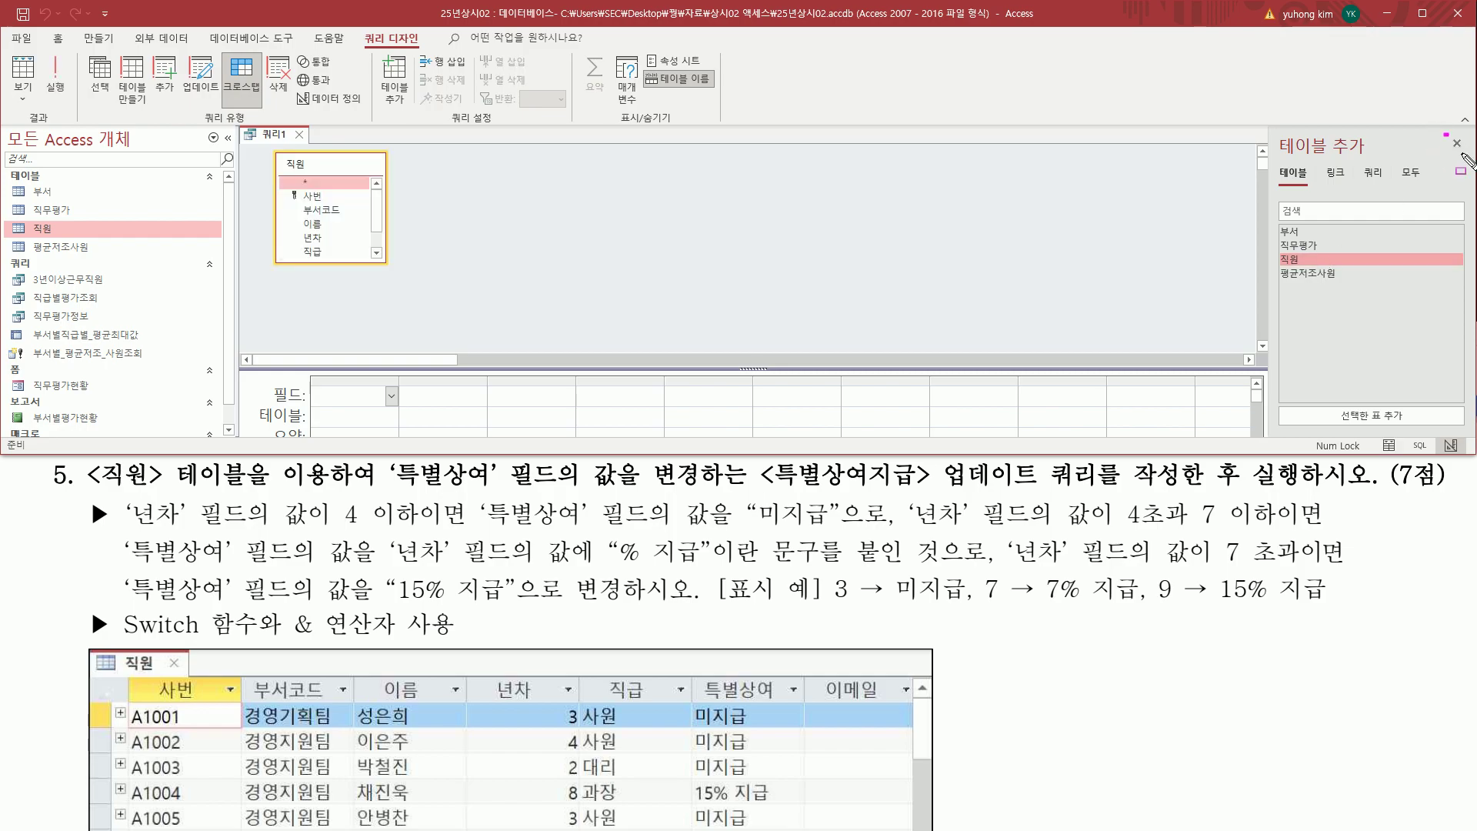
{"action": "left_click", "coordinate": [1456, 144]}
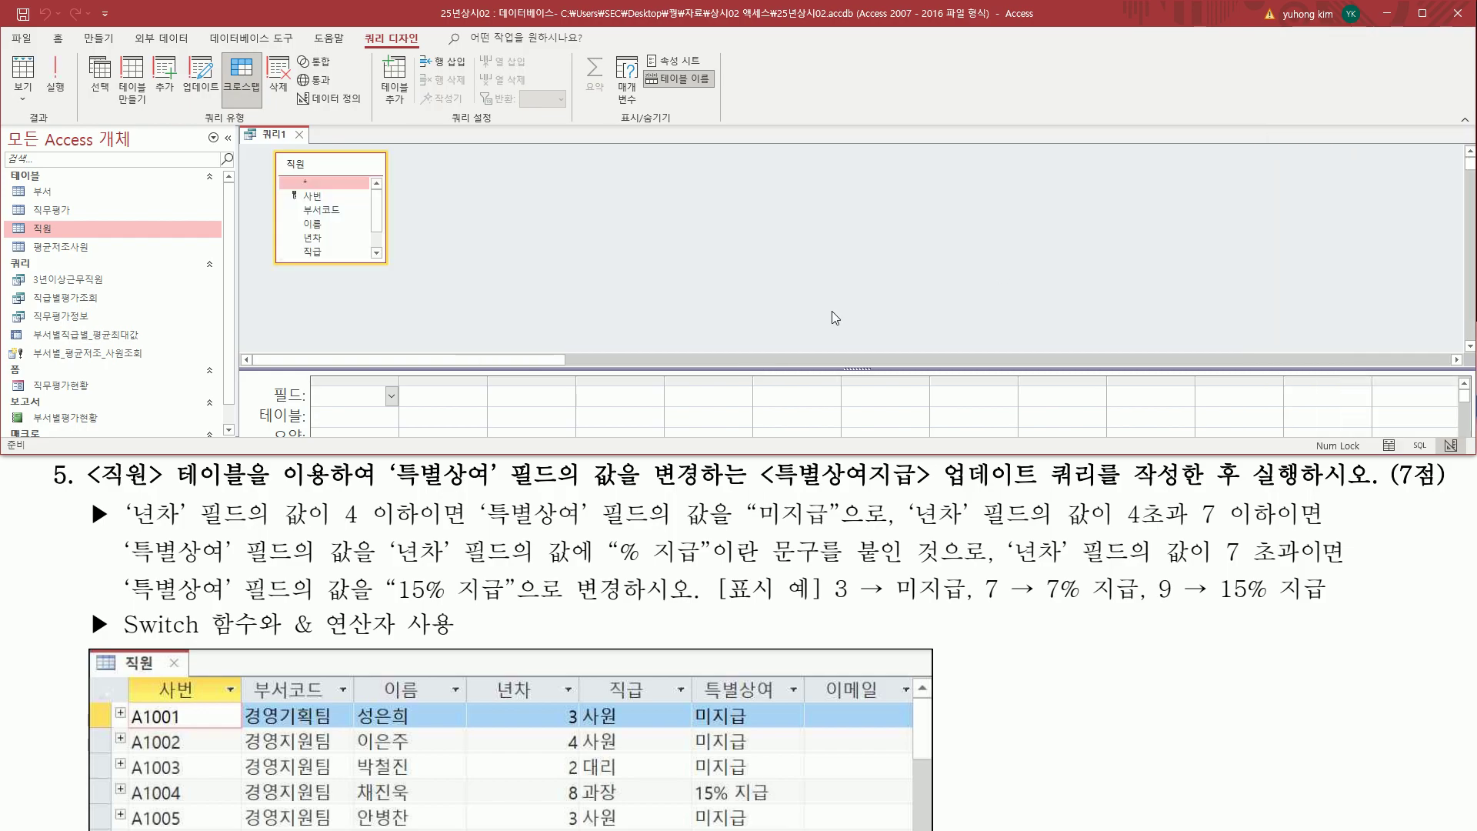
{"action": "left_click_drag", "start_coordinate": [697, 368], "coordinate": [697, 281]}
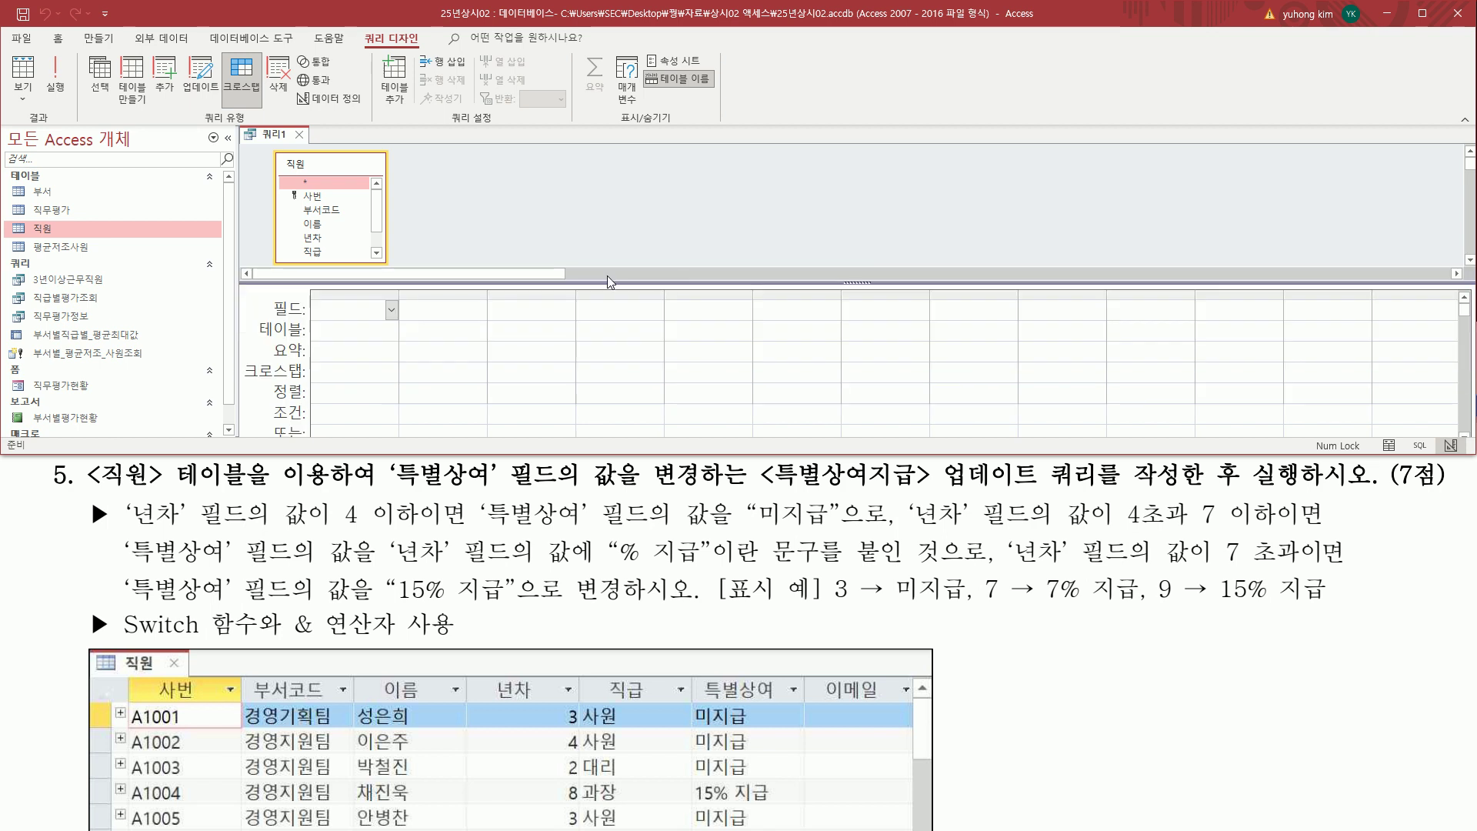
- Change the query type to 업데이트, and compare the grid's 업데이트 row with the task's instruction to change 특별상여
{"action": "left_click_drag", "start_coordinate": [277, 151], "coordinate": [386, 263]}
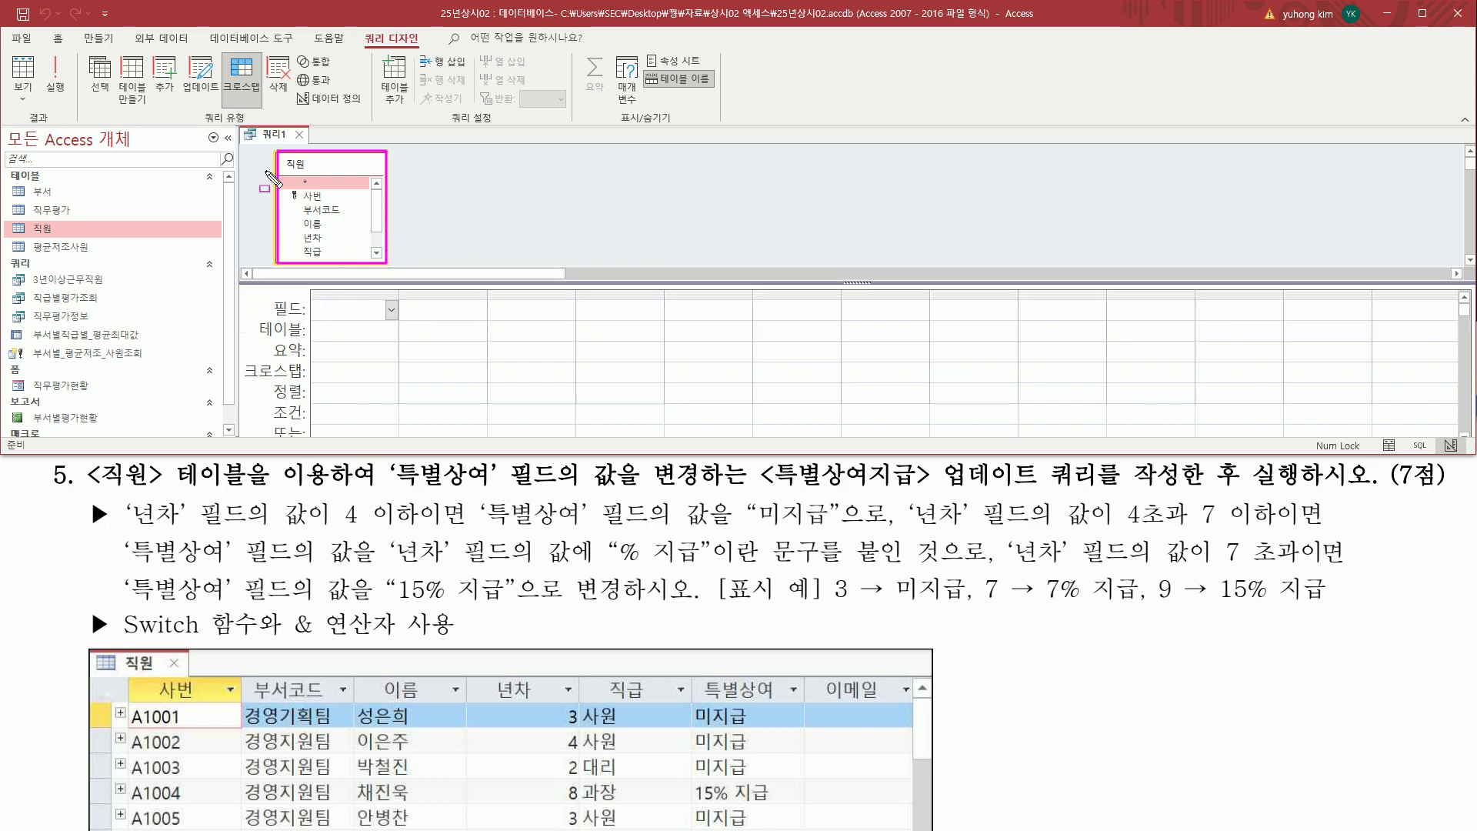
{"action": "left_click_drag", "start_coordinate": [203, 109], "coordinate": [248, 126]}
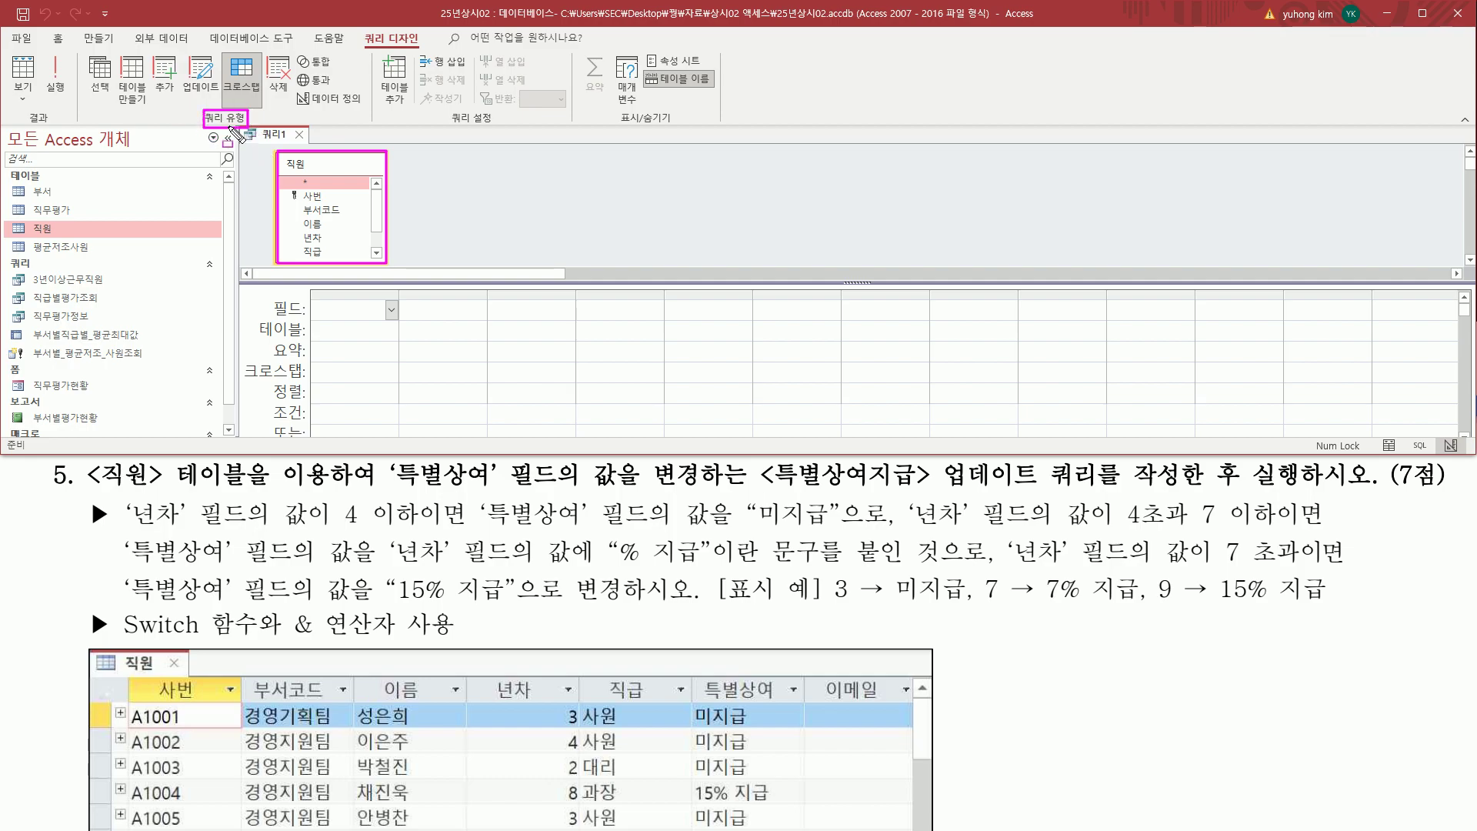
{"action": "key", "text": "Escape"}
{"action": "left_click", "coordinate": [202, 91]}
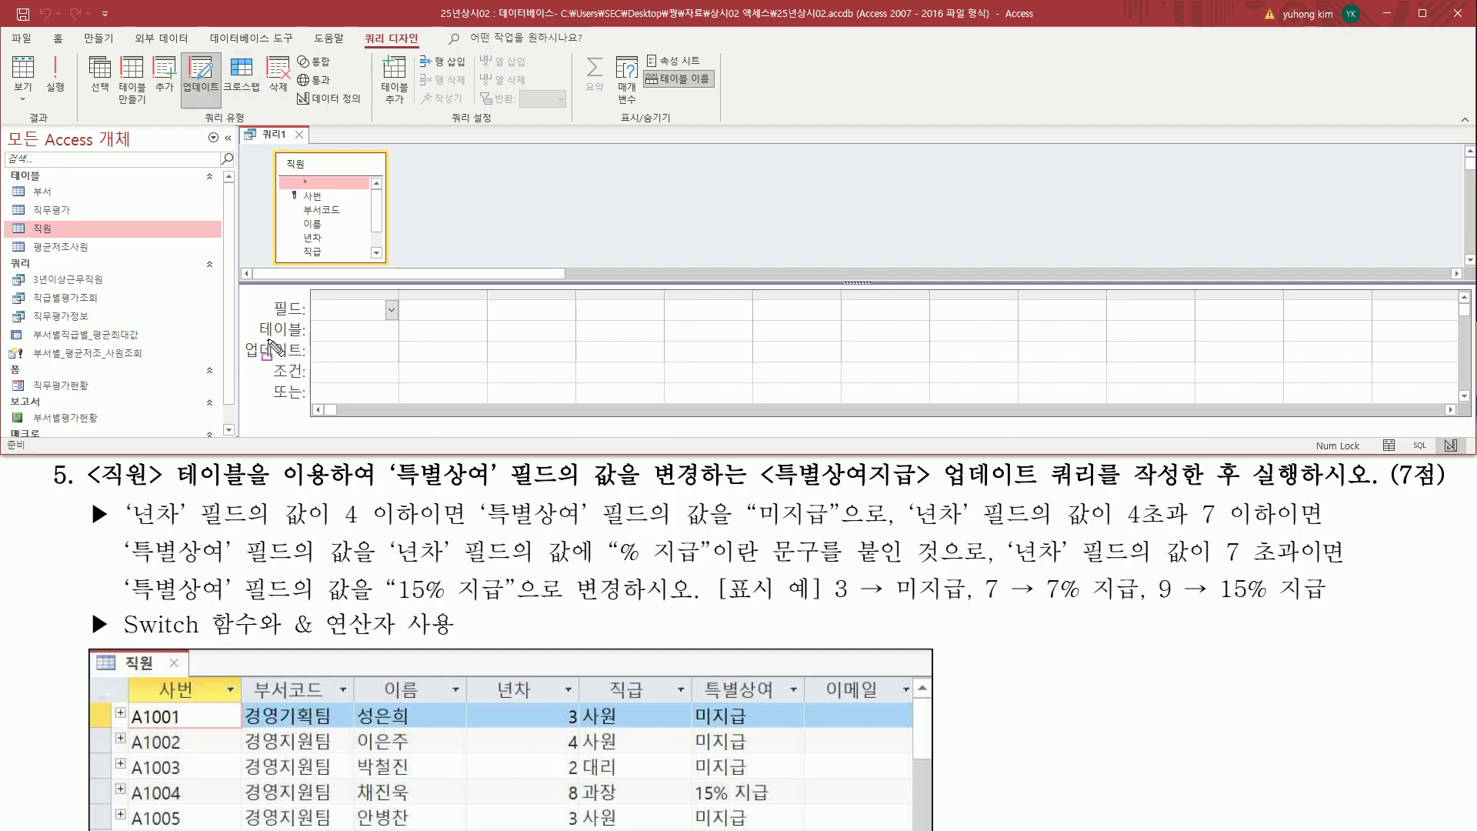
{"action": "left_click_drag", "start_coordinate": [238, 340], "coordinate": [308, 364]}
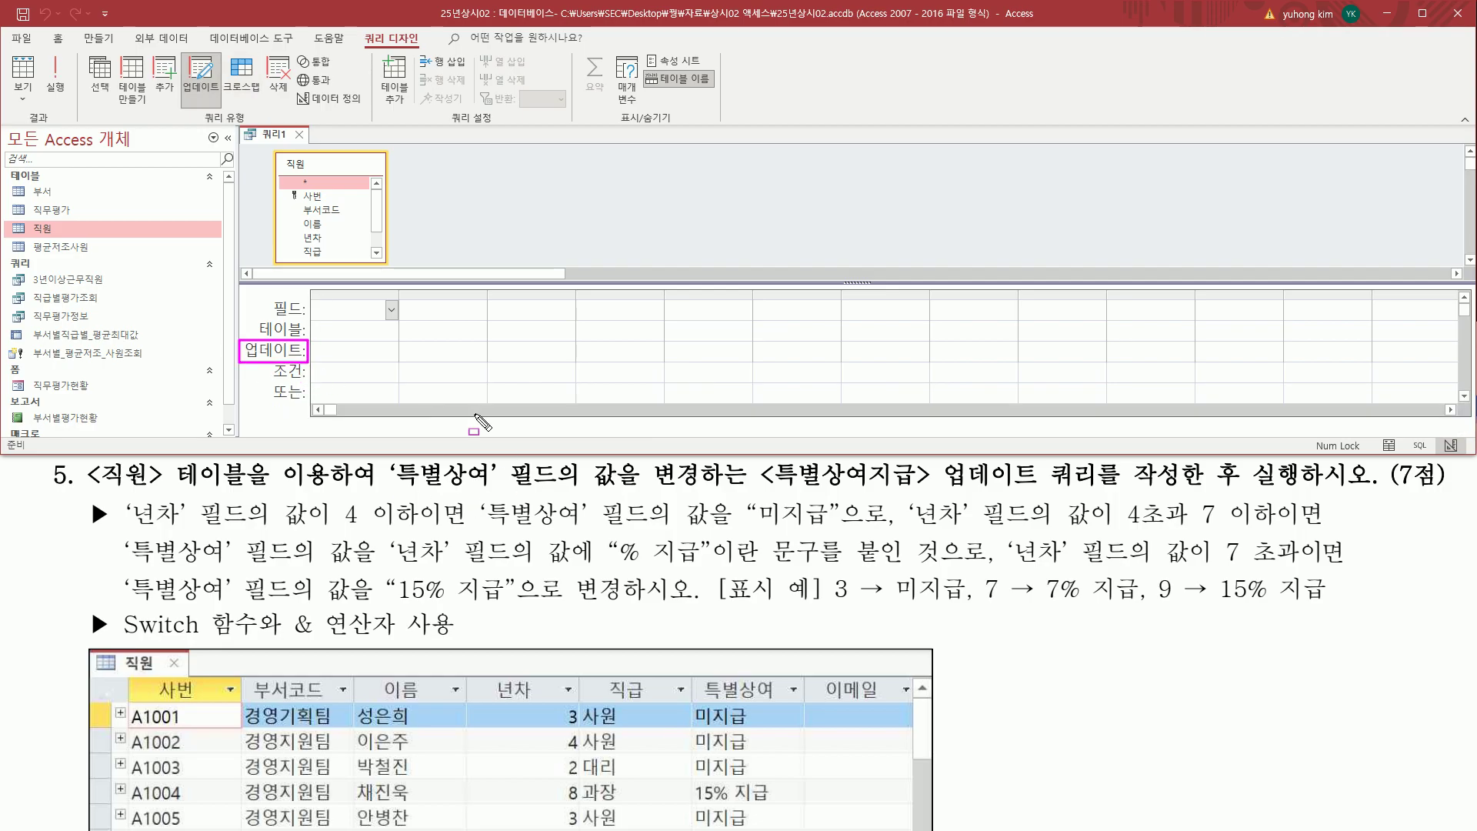
{"action": "left_click_drag", "start_coordinate": [397, 490], "coordinate": [709, 492]}
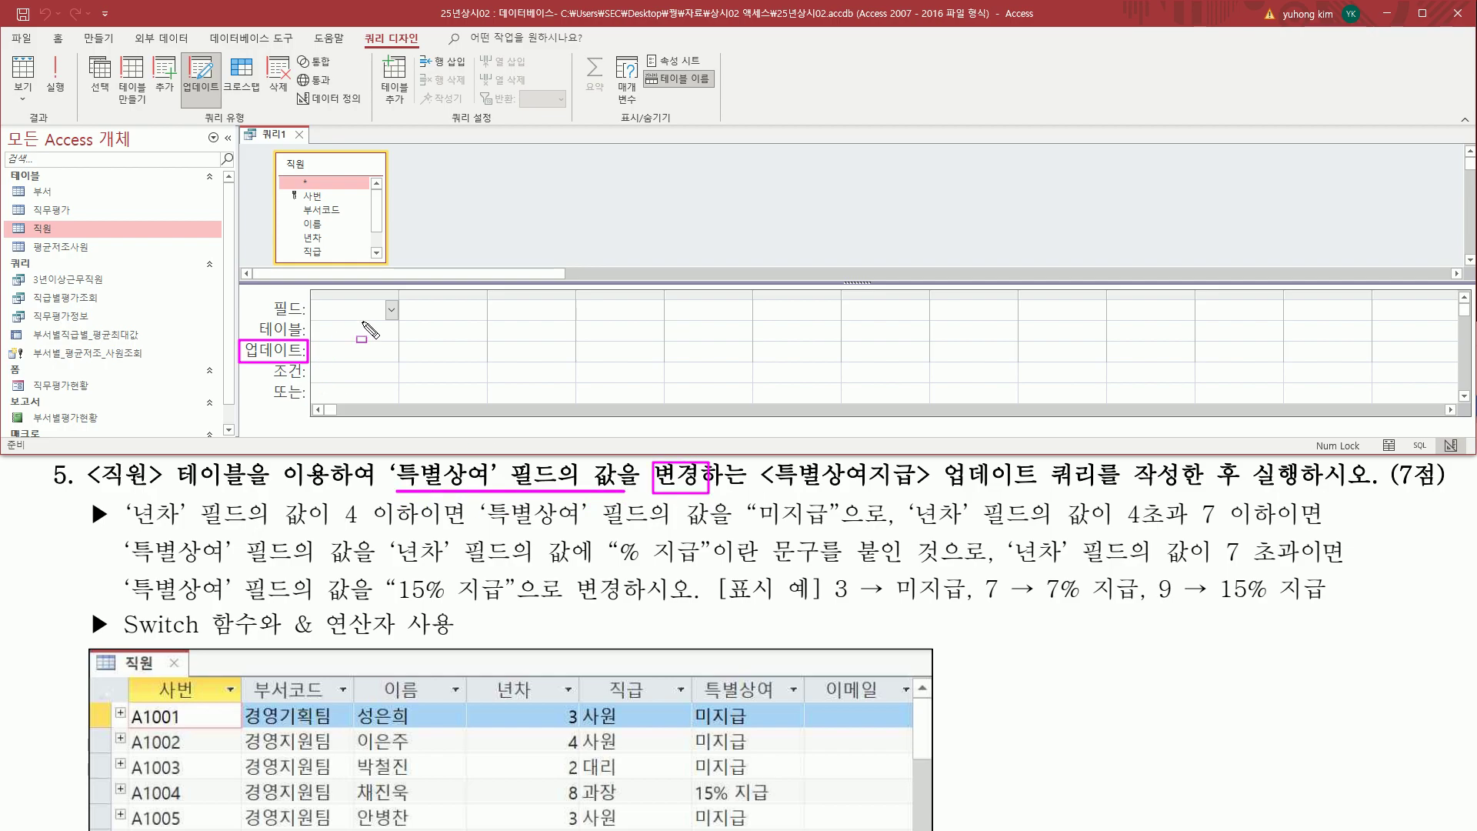
{"action": "key", "text": "Escape"}
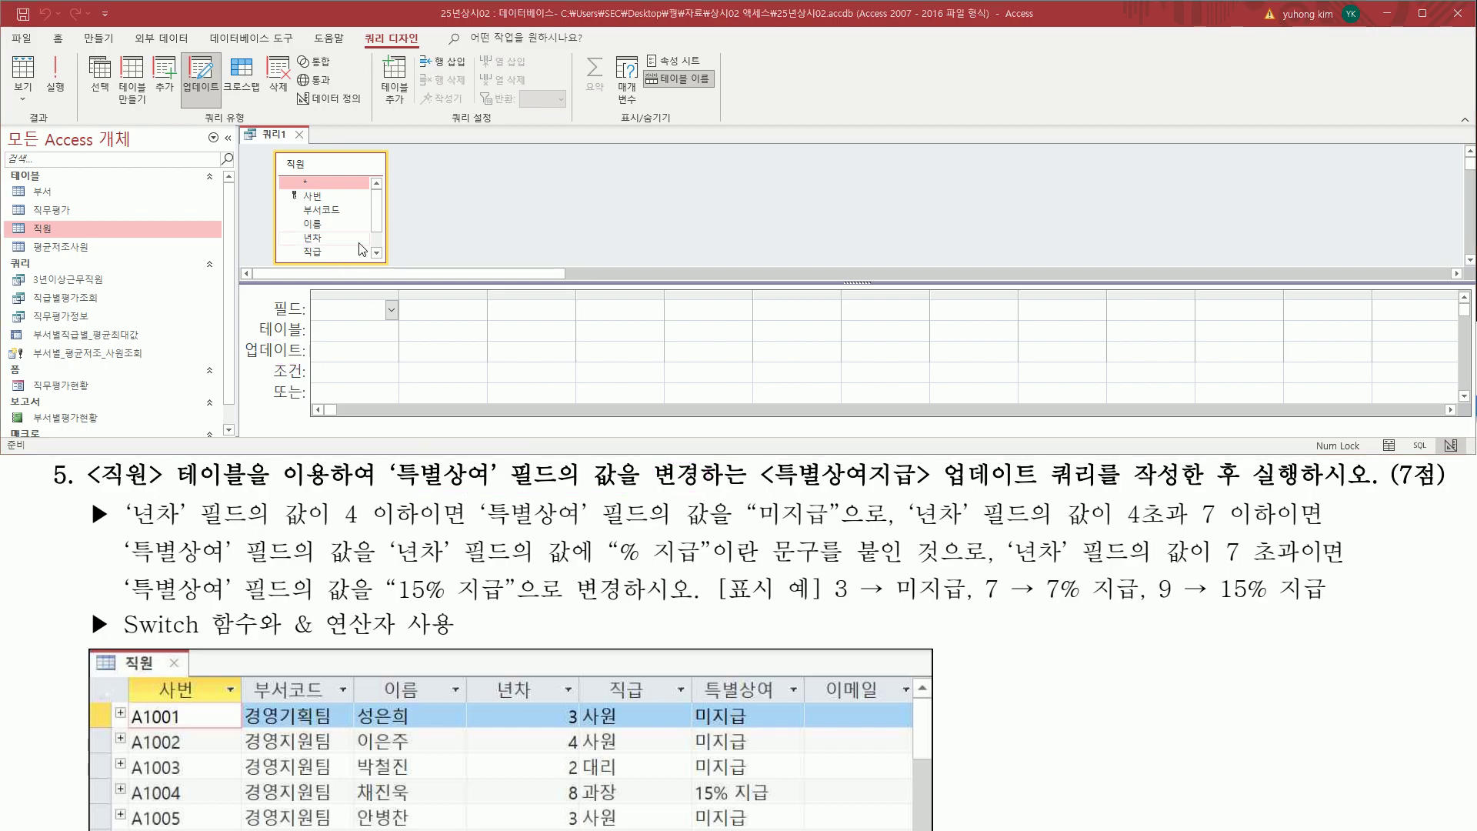
- Add the 특별상여 field of the 직원 table to the design grid, and check its 필드 and 업데이트 rows
{"action": "scroll", "coordinate": [362, 231], "scroll_direction": "down", "scroll_amount": 1}
{"action": "left_click", "coordinate": [332, 241]}
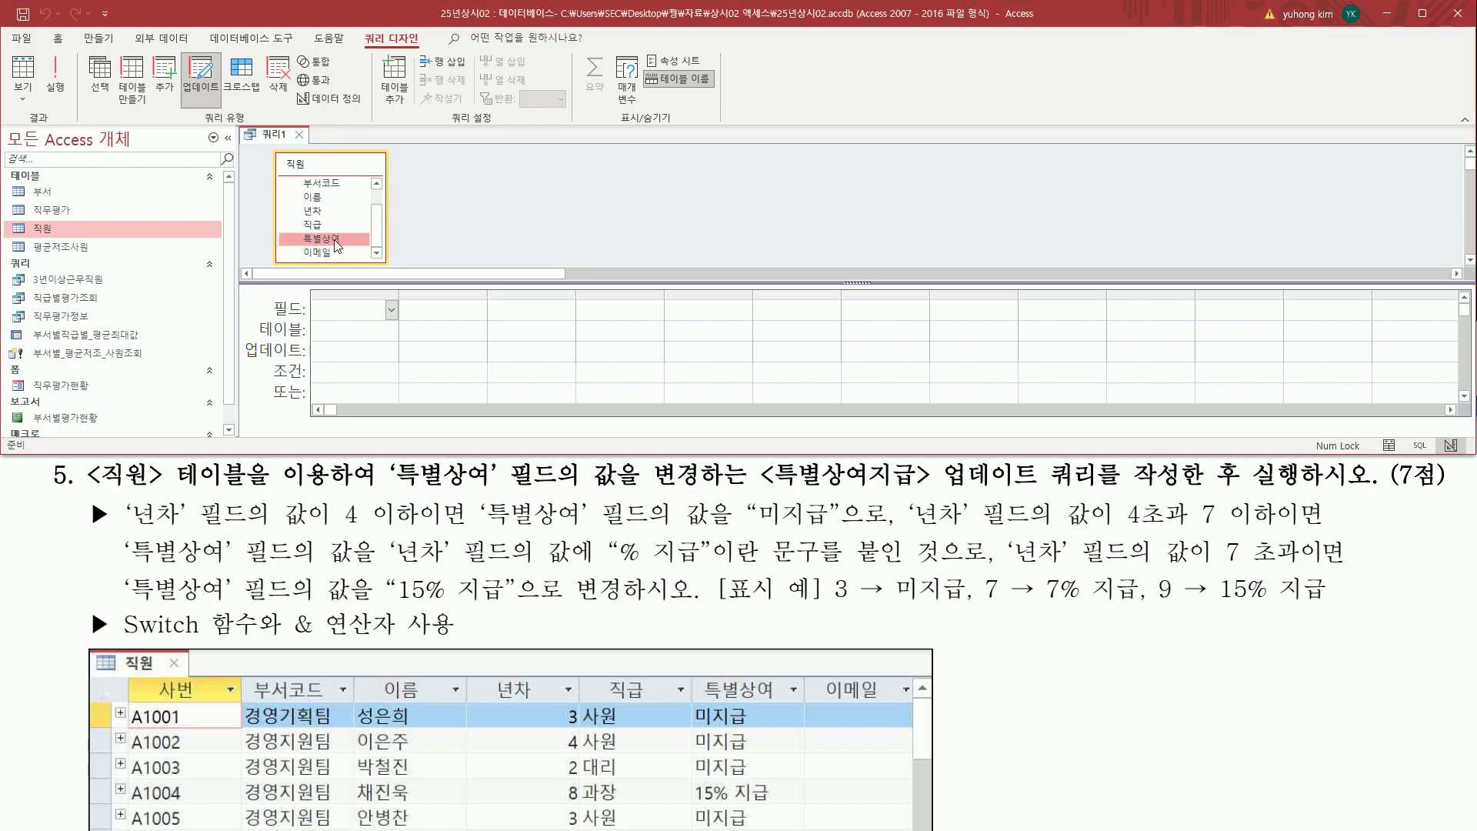
{"action": "double_click", "coordinate": [335, 242]}
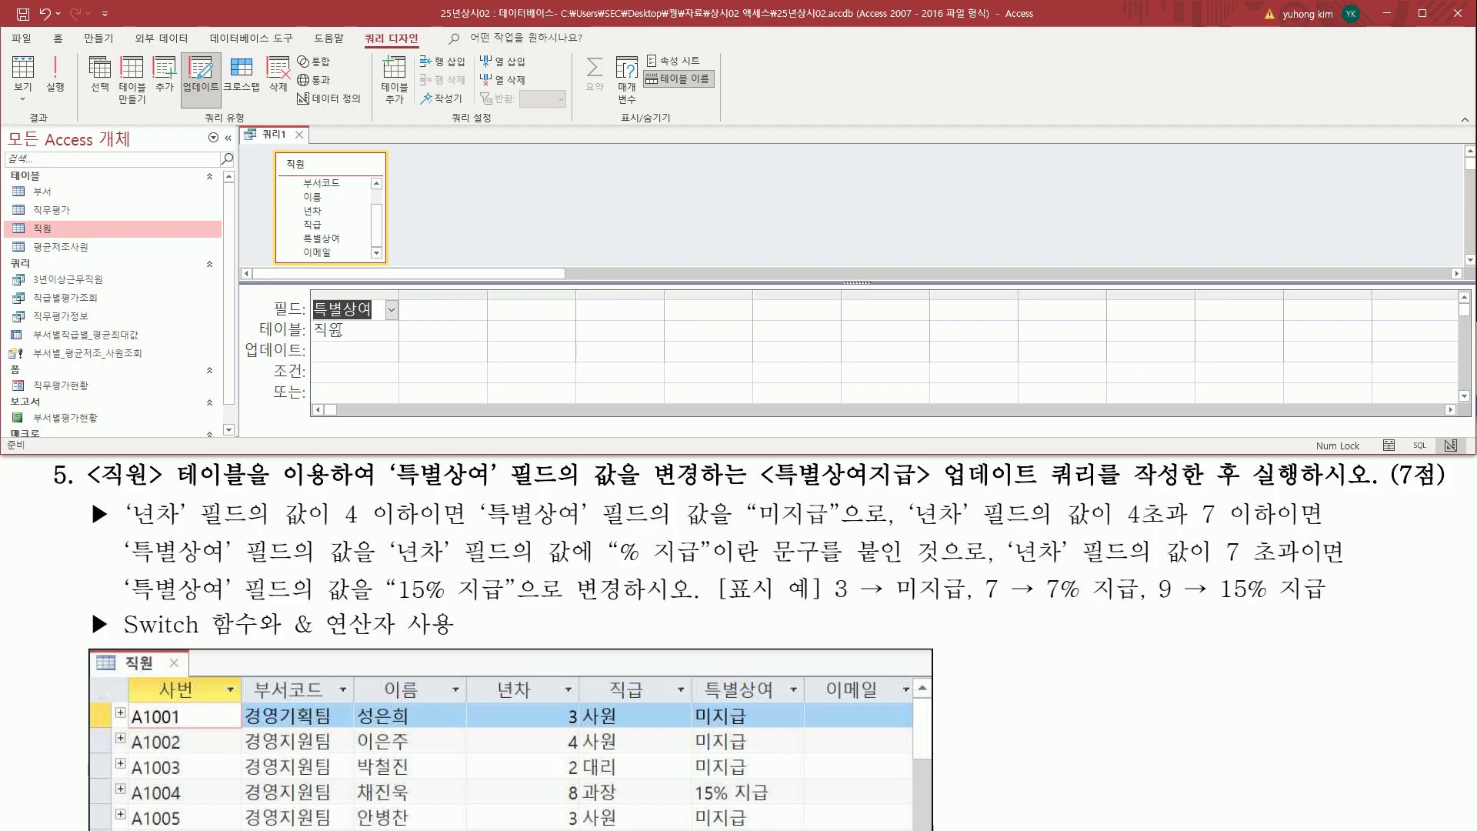
{"action": "mouse_move", "coordinate": [310, 294]}
{"action": "left_mouse_down"}
{"action": "mouse_move", "coordinate": [365, 322]}
{"action": "mouse_move", "coordinate": [311, 293]}
{"action": "mouse_move", "coordinate": [306, 315]}
{"action": "left_mouse_up"}
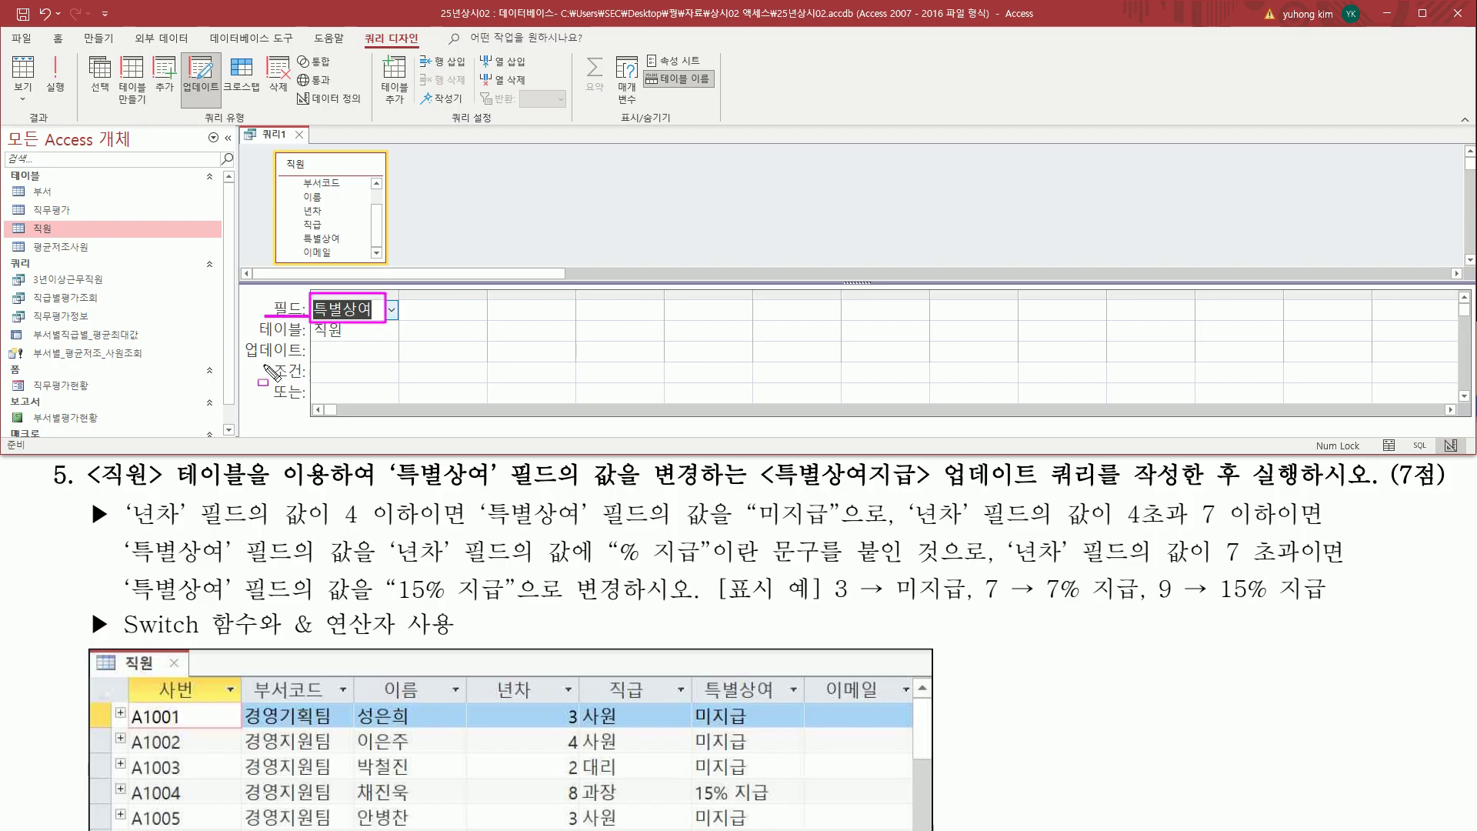
{"action": "left_click_drag", "start_coordinate": [246, 358], "coordinate": [395, 359]}
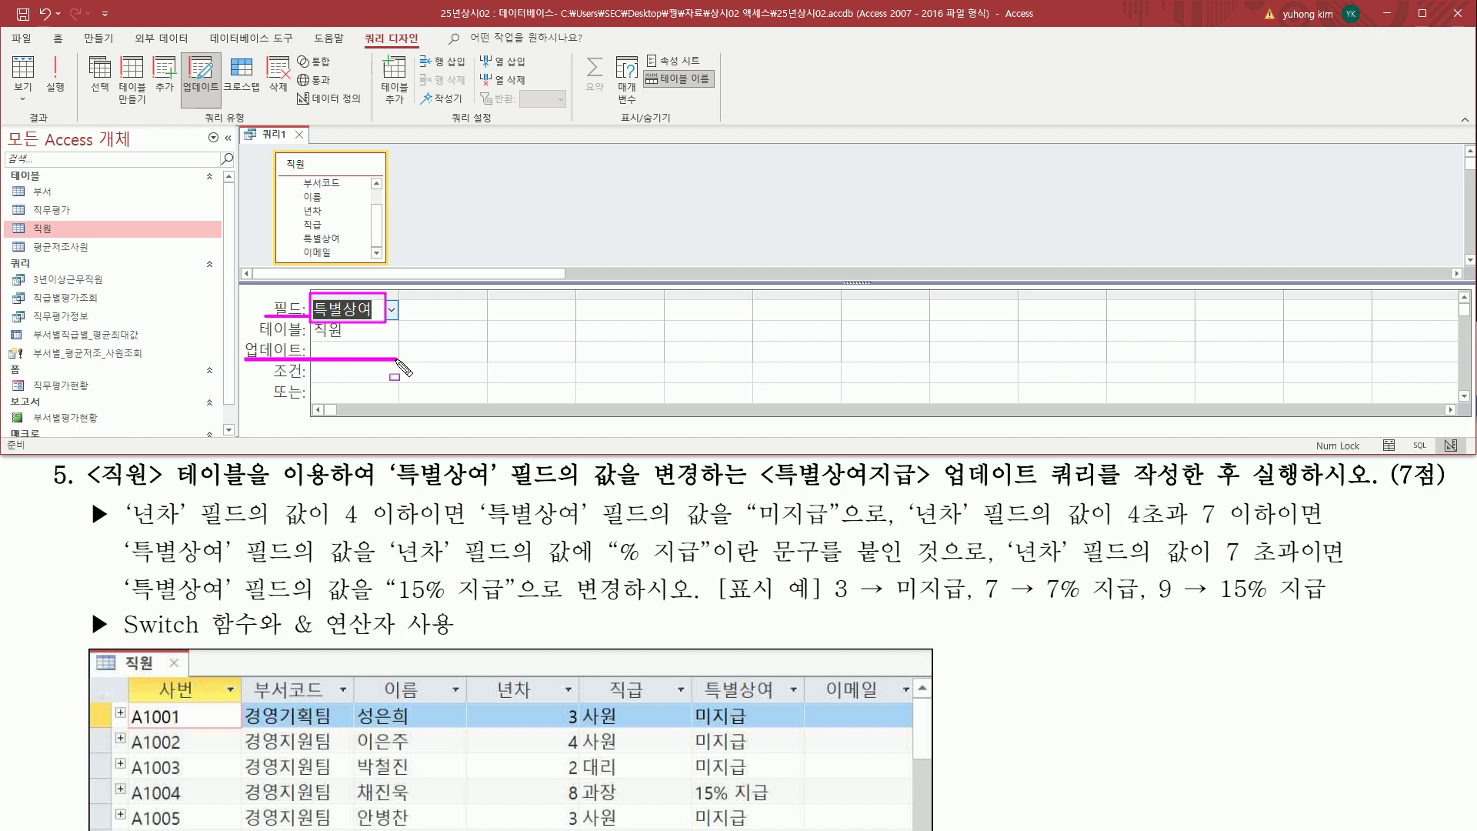
{"action": "key", "text": "Escape"}
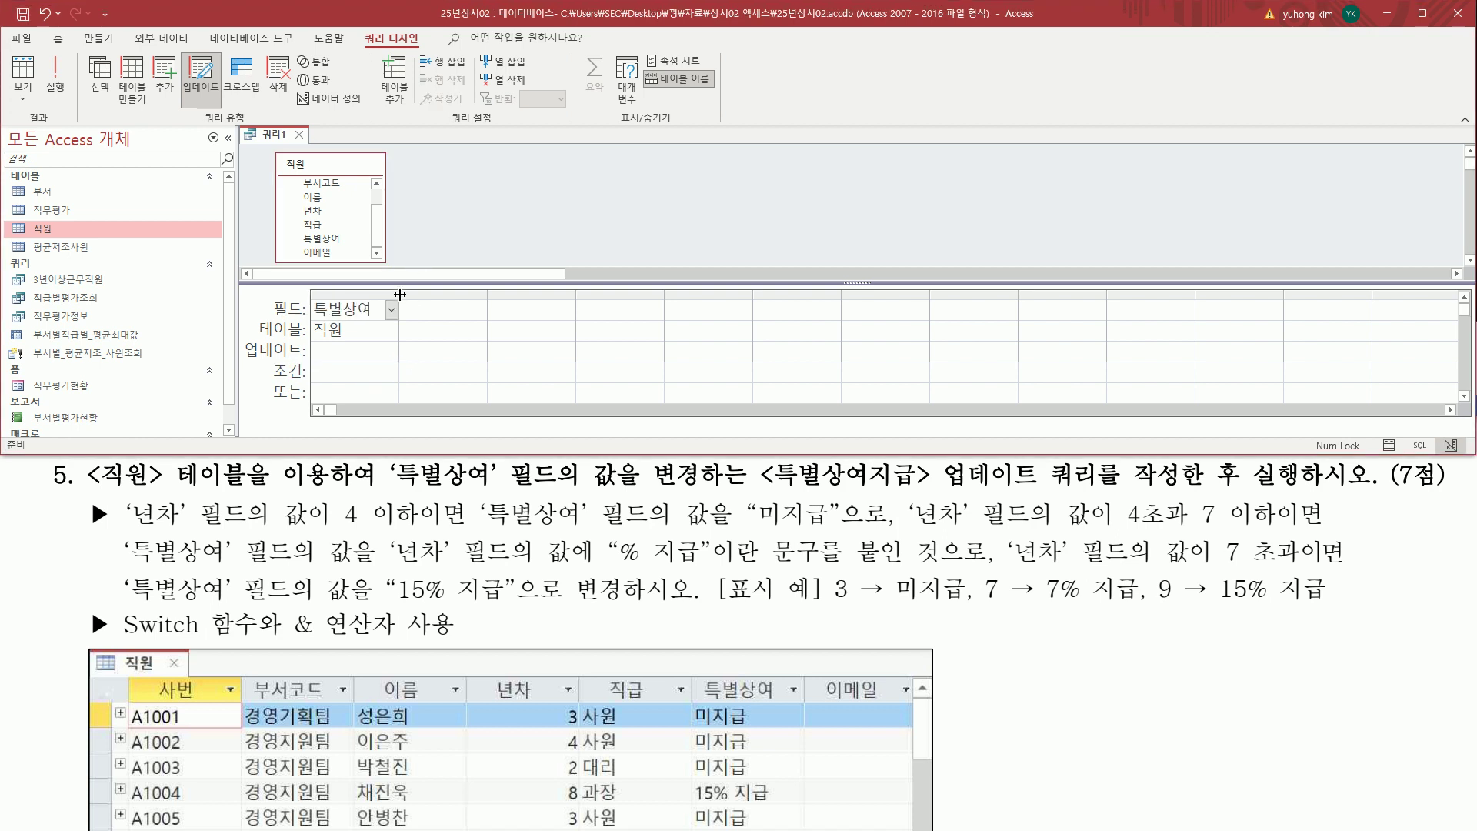
- Widen the 특별상여 column for a long expression, review the Switch and & requirement, and start editing its 업데이트 cell
{"action": "left_click_drag", "start_coordinate": [400, 294], "coordinate": [984, 293]}
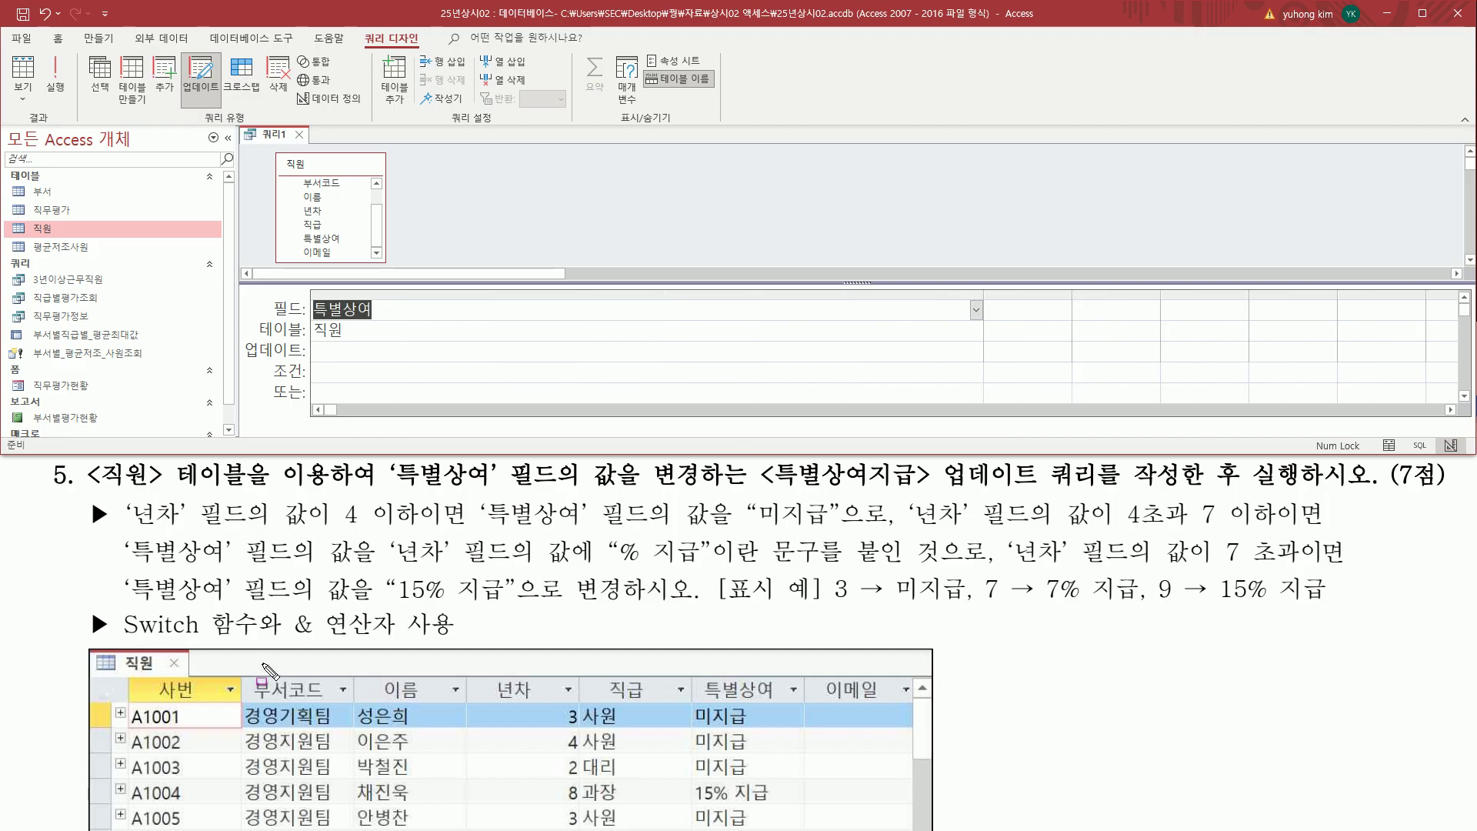
{"action": "mouse_move", "coordinate": [117, 608]}
{"action": "left_mouse_down"}
{"action": "mouse_move", "coordinate": [140, 628]}
{"action": "mouse_move", "coordinate": [416, 654]}
{"action": "mouse_move", "coordinate": [407, 642]}
{"action": "left_mouse_up"}
{"action": "key", "text": "Escape"}
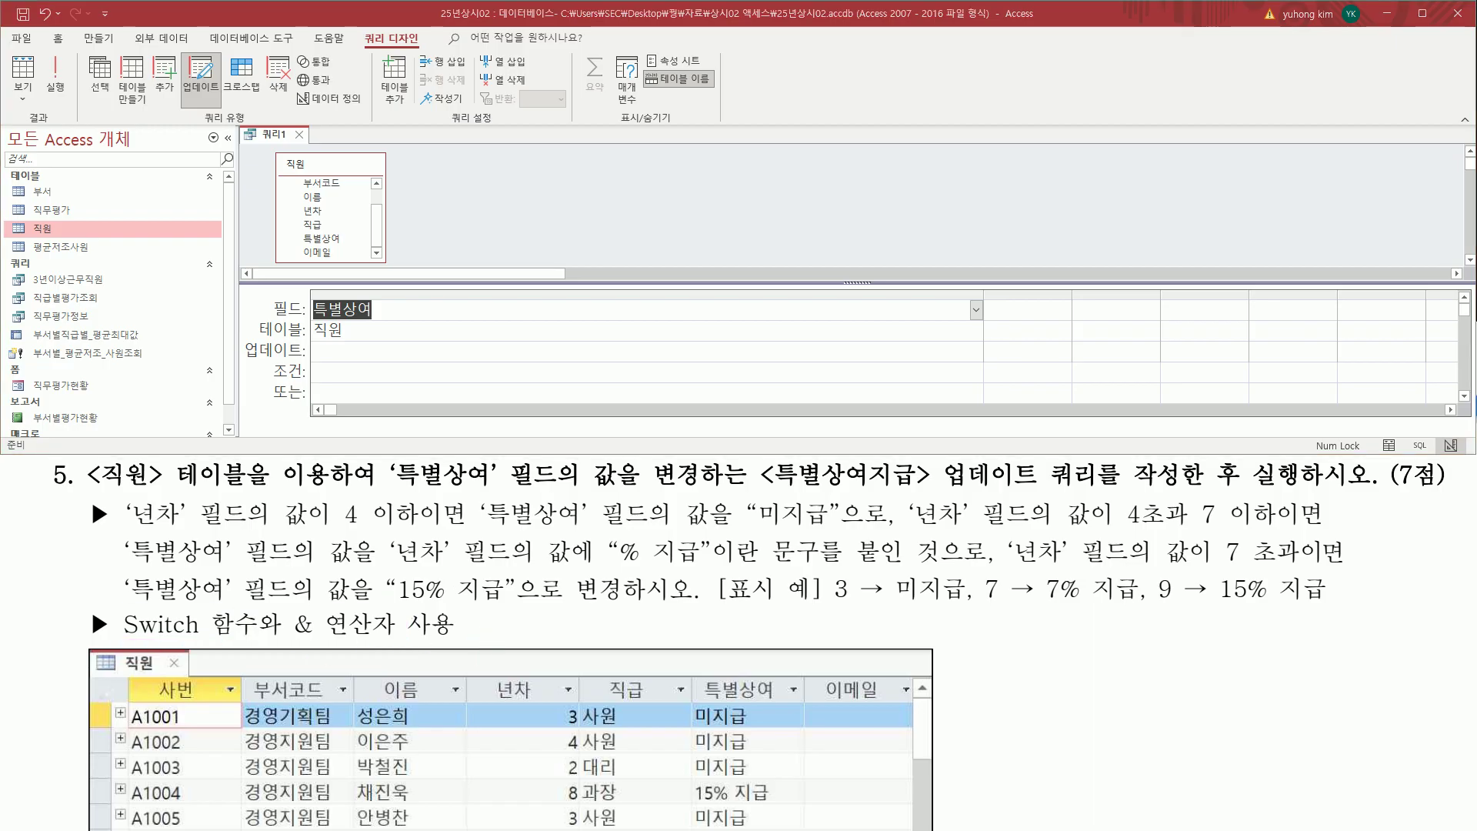
{"action": "left_click", "coordinate": [349, 356]}
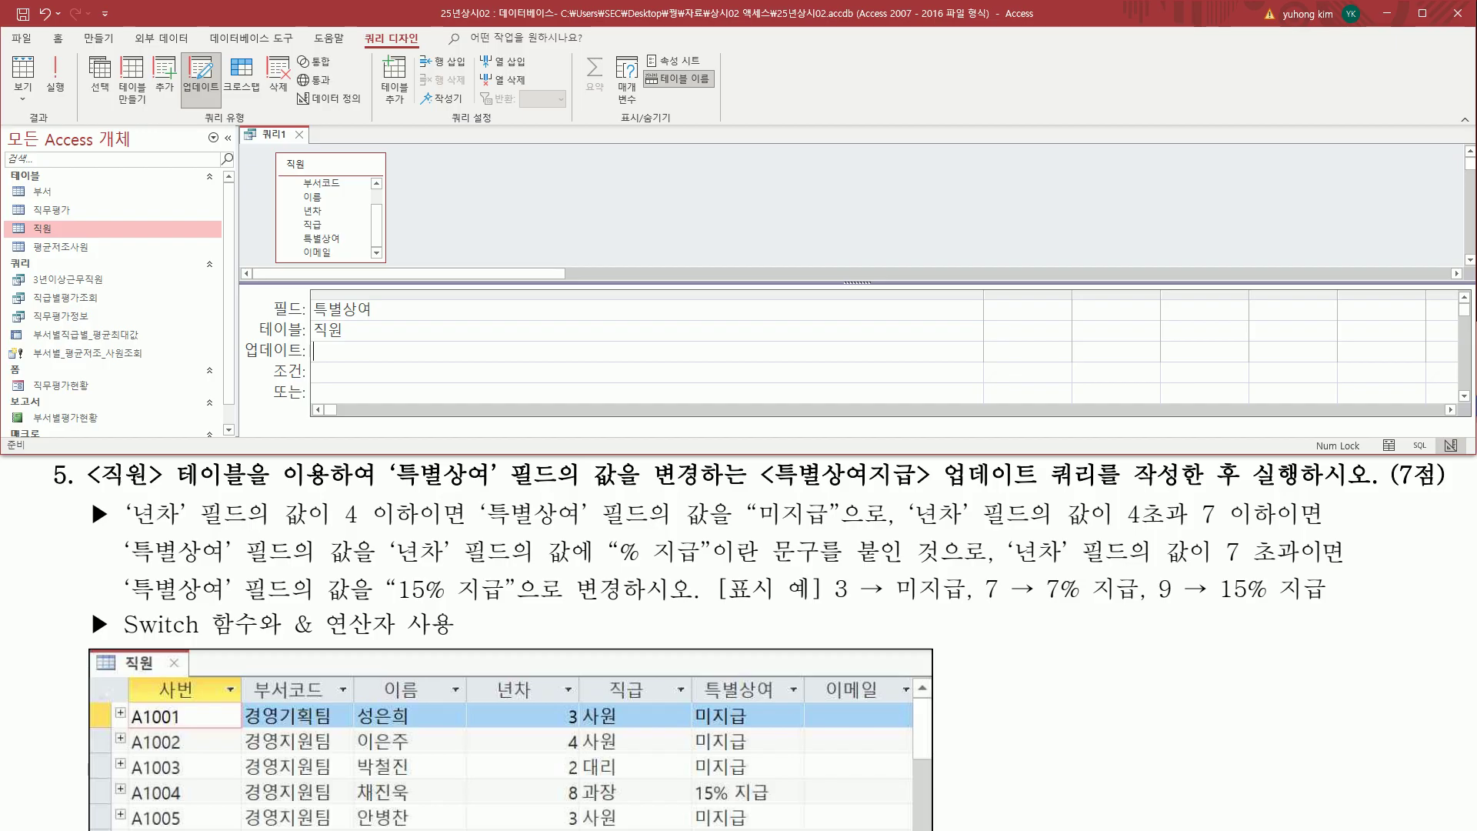
- Begin the Switch syntax in the memo note with "switch( 조건1, 인수1"
{"action": "left_click", "coordinate": [438, 191]}
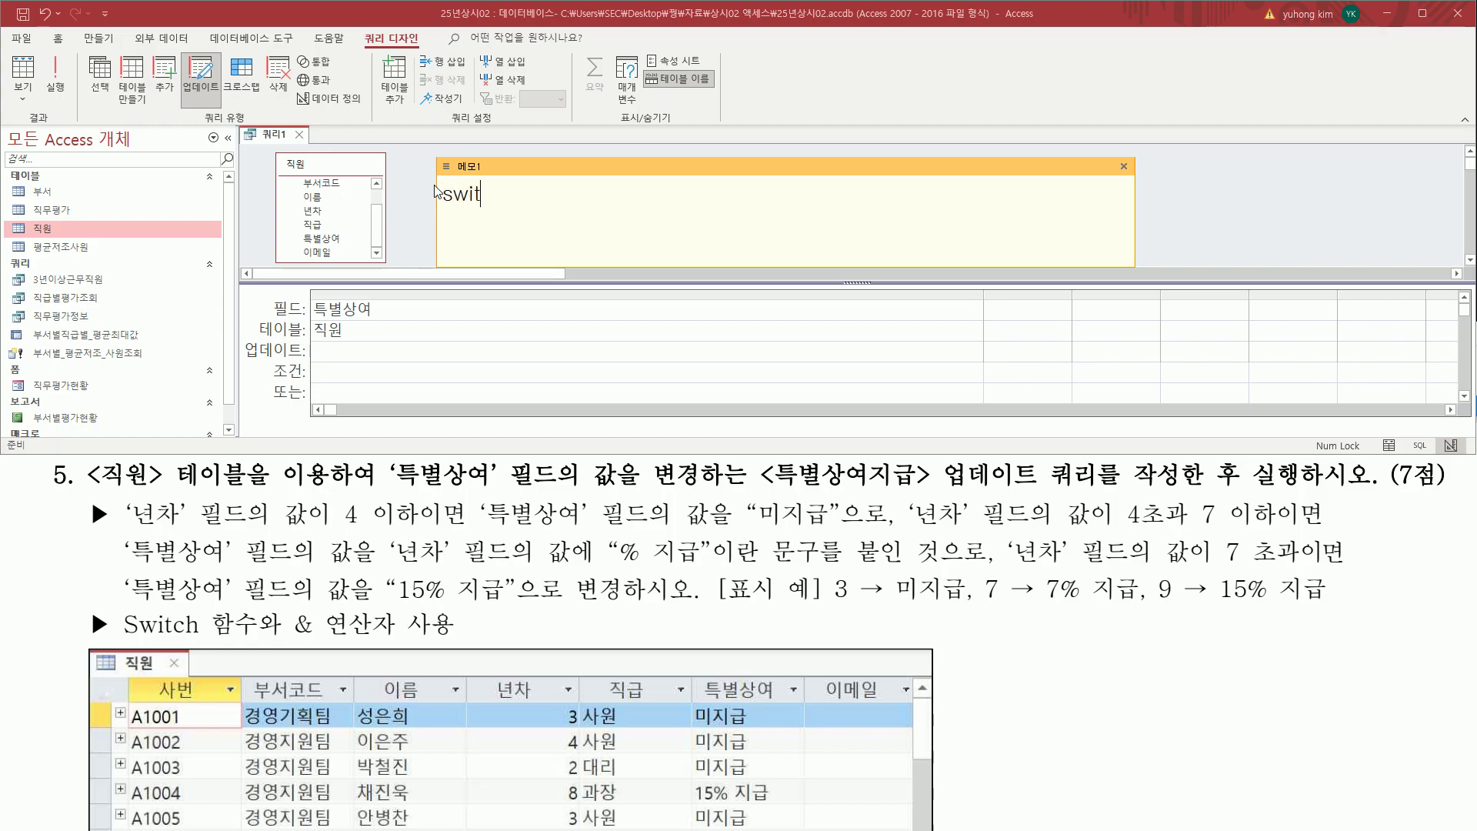
{"action": "type", "text": "switch( 조건"}
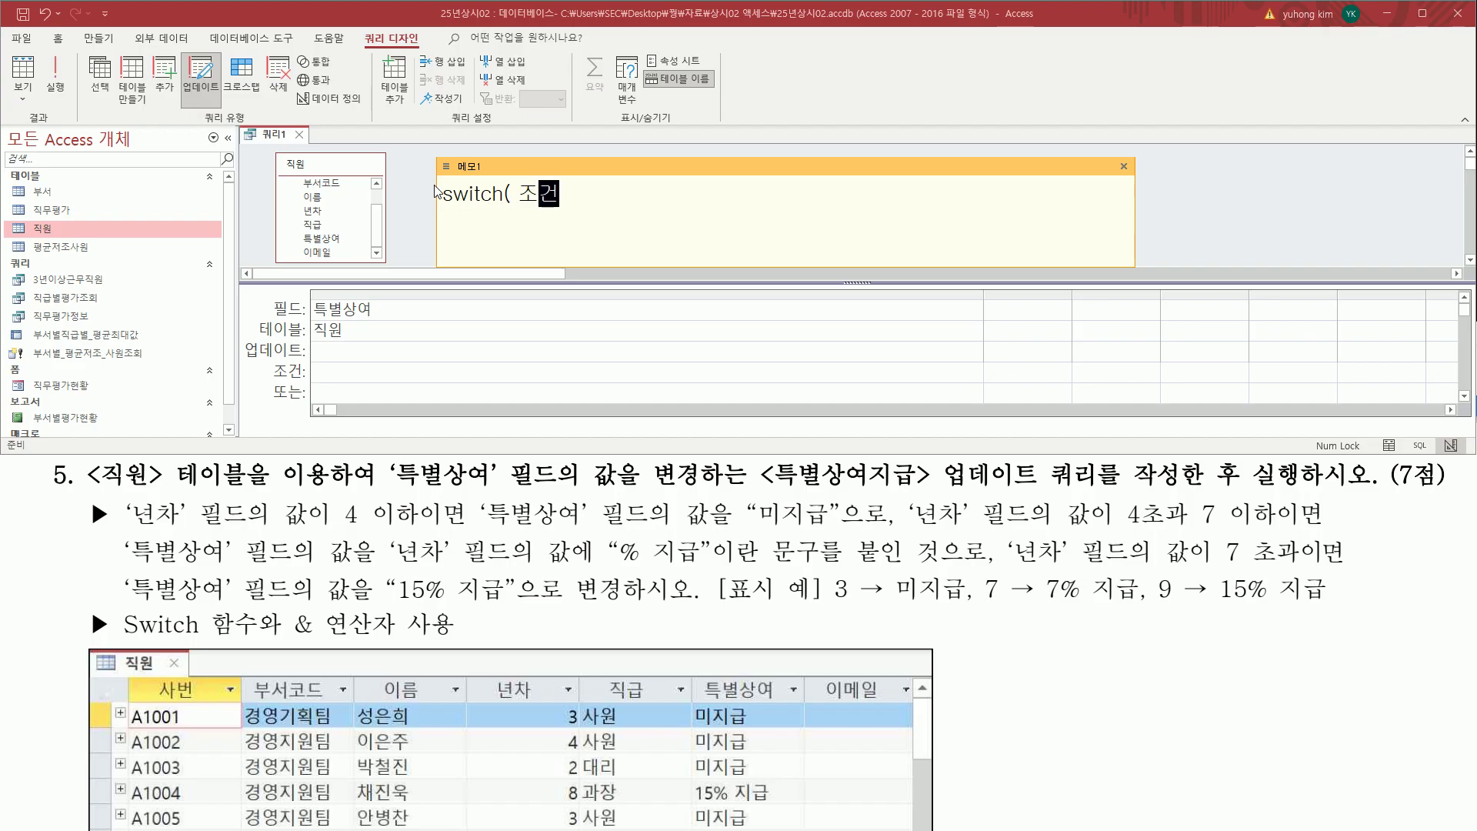
{"action": "type", "text": "1, 인수1"}
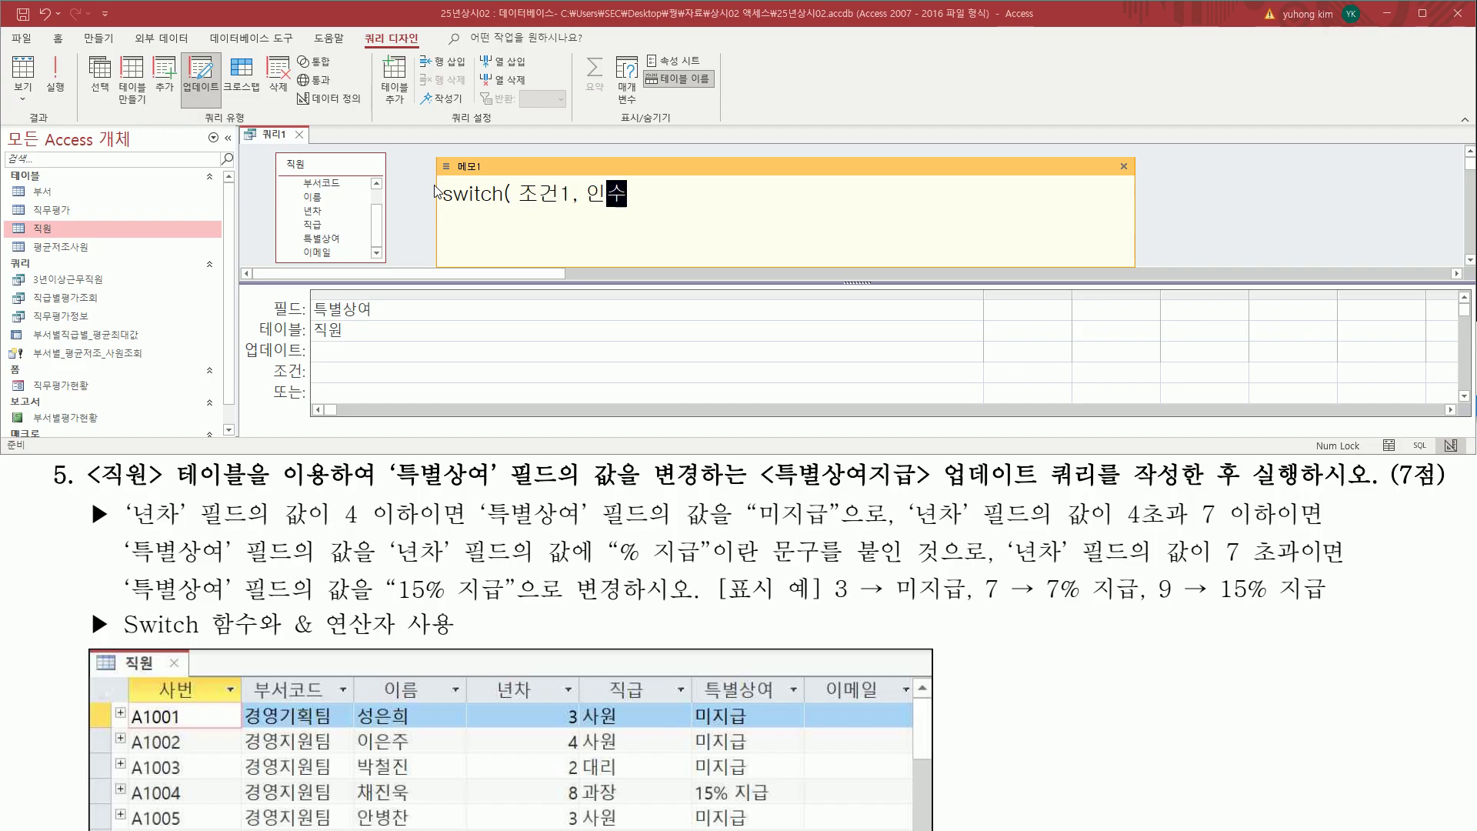
- Copy the "조건1, 인수1" pair after itself in the memo, and renumber the copy to "조건2, 인수2"
{"action": "key", "text": "shift+Left"}
{"action": "key", "text": "shift+Left"}
{"action": "key", "text": "shift+Left"}
{"action": "key", "text": "shift+Left"}
{"action": "key", "text": "shift+Left"}
{"action": "key", "text": "shift+Left"}
{"action": "key", "text": "shift+Left"}
{"action": "key", "text": "shift+Left"}
{"action": "key", "text": "ctrl+c"}
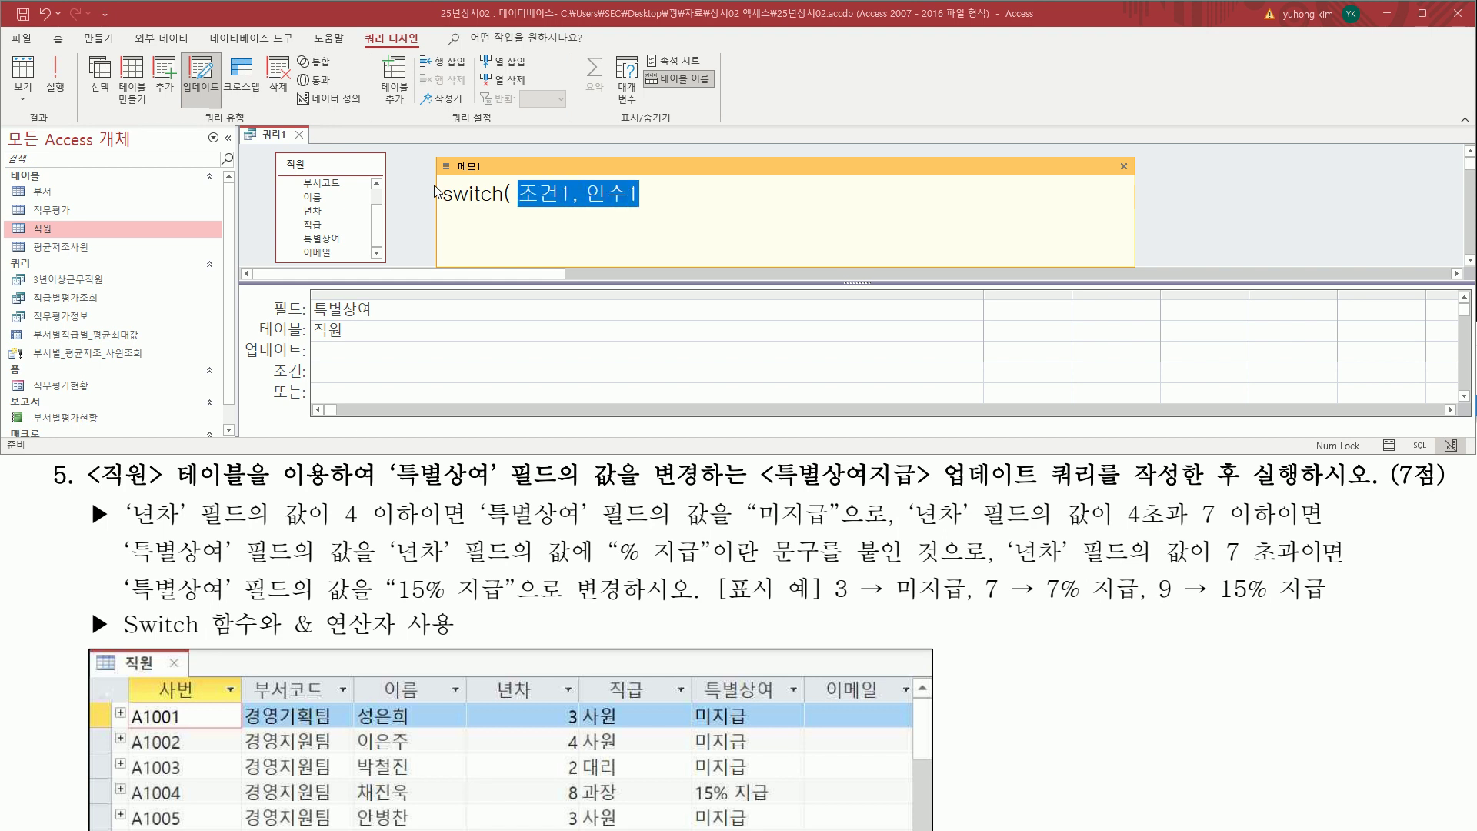
{"action": "key", "text": "Right"}
{"action": "type", "text": ","}
{"action": "key", "text": "ctrl+v"}
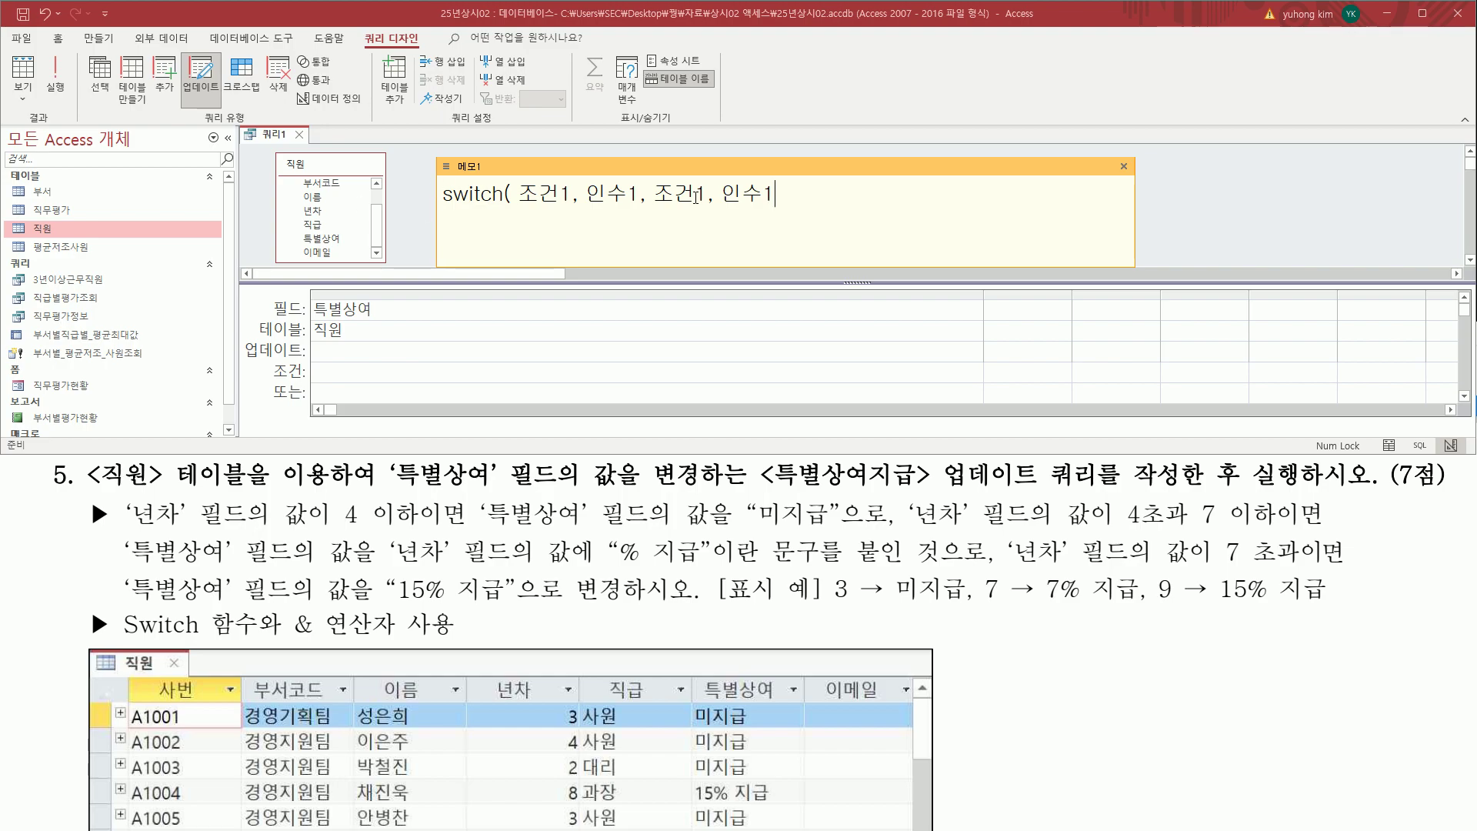
{"action": "key", "text": "shift+Right"}
{"action": "type", "text": "2"}
{"action": "double_click", "coordinate": [771, 202]}
{"action": "left_click", "coordinate": [771, 202]}
{"action": "key", "text": "Delete"}
{"action": "type", "text": "2"}
- Append a third pair to the Switch syntax in the memo, numbered "조건3, 인수3"
{"action": "key", "text": "ctrl+v"}
{"action": "left_click", "coordinate": [829, 194]}
{"action": "key", "text": "shift+Right"}
{"action": "type", "text": "3"}
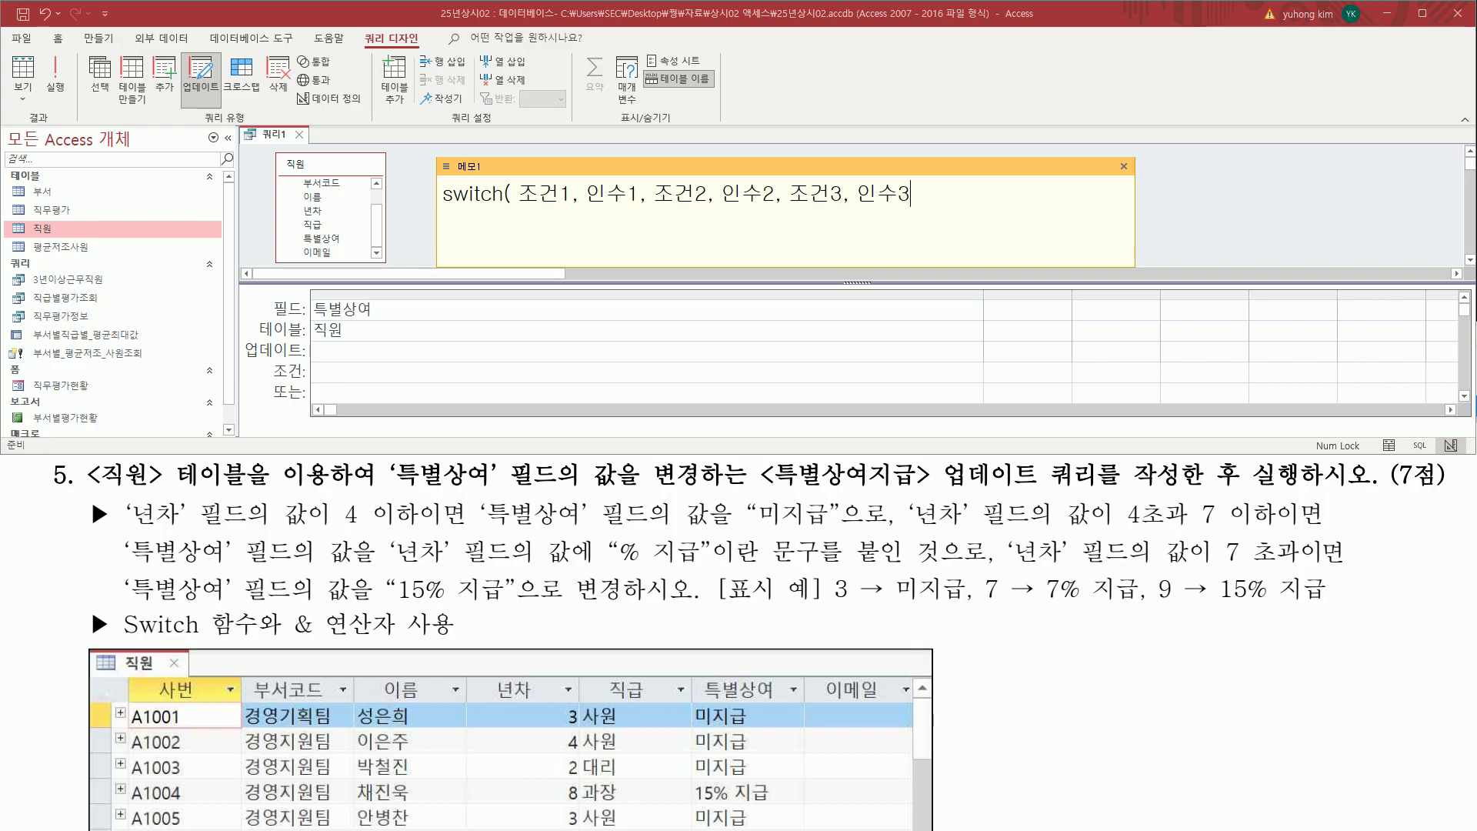
- Complete the memo's Switch syntax with "조건4, 인수4.... )" and widen the note
{"action": "key", "text": "ctrl+v"}
{"action": "key", "text": "Left"}
{"action": "key", "text": "shift+Right"}
{"action": "type", "text": "4"}
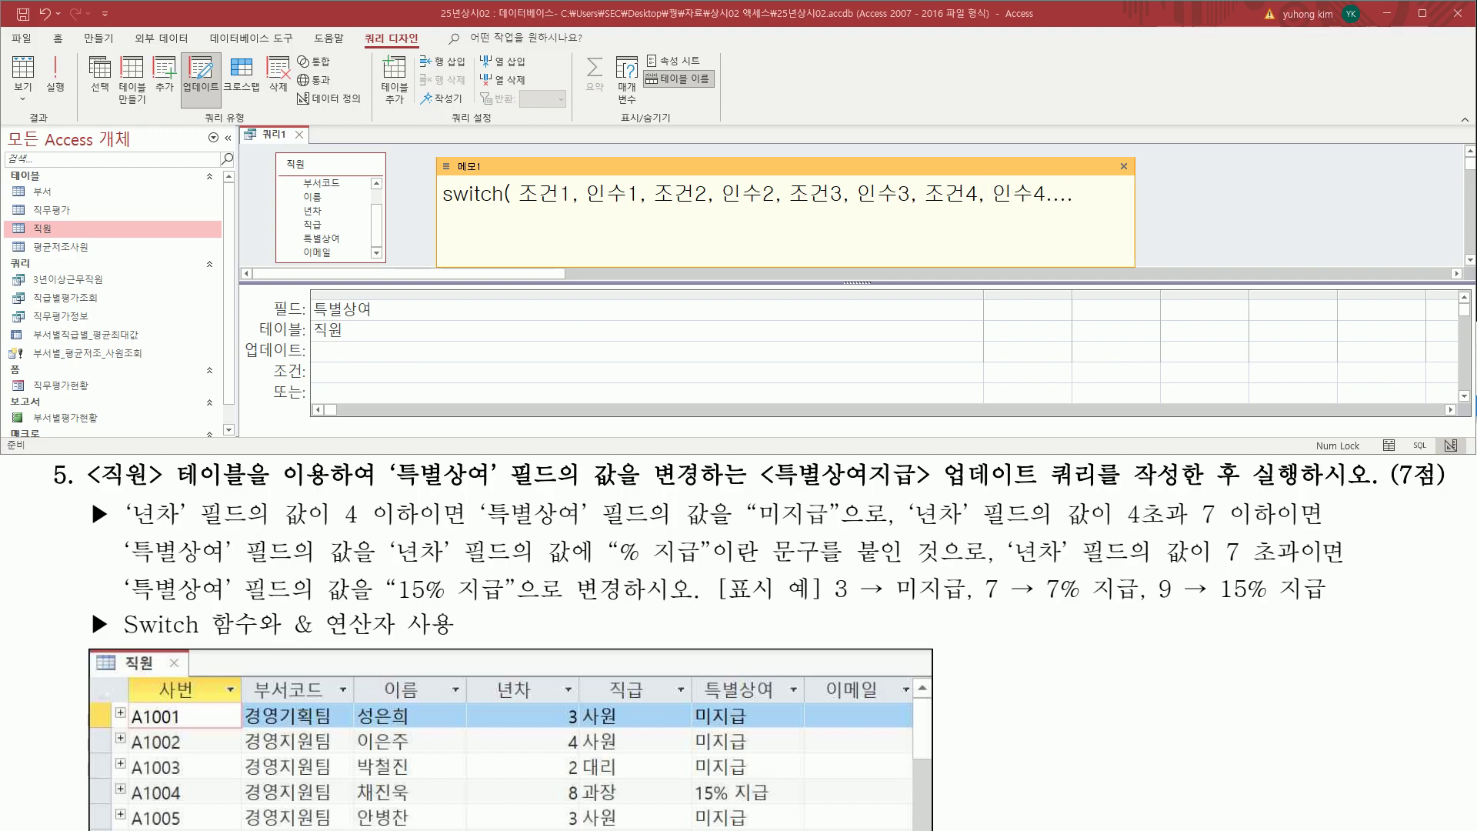
{"action": "left_click_drag", "start_coordinate": [1136, 239], "coordinate": [1286, 239]}
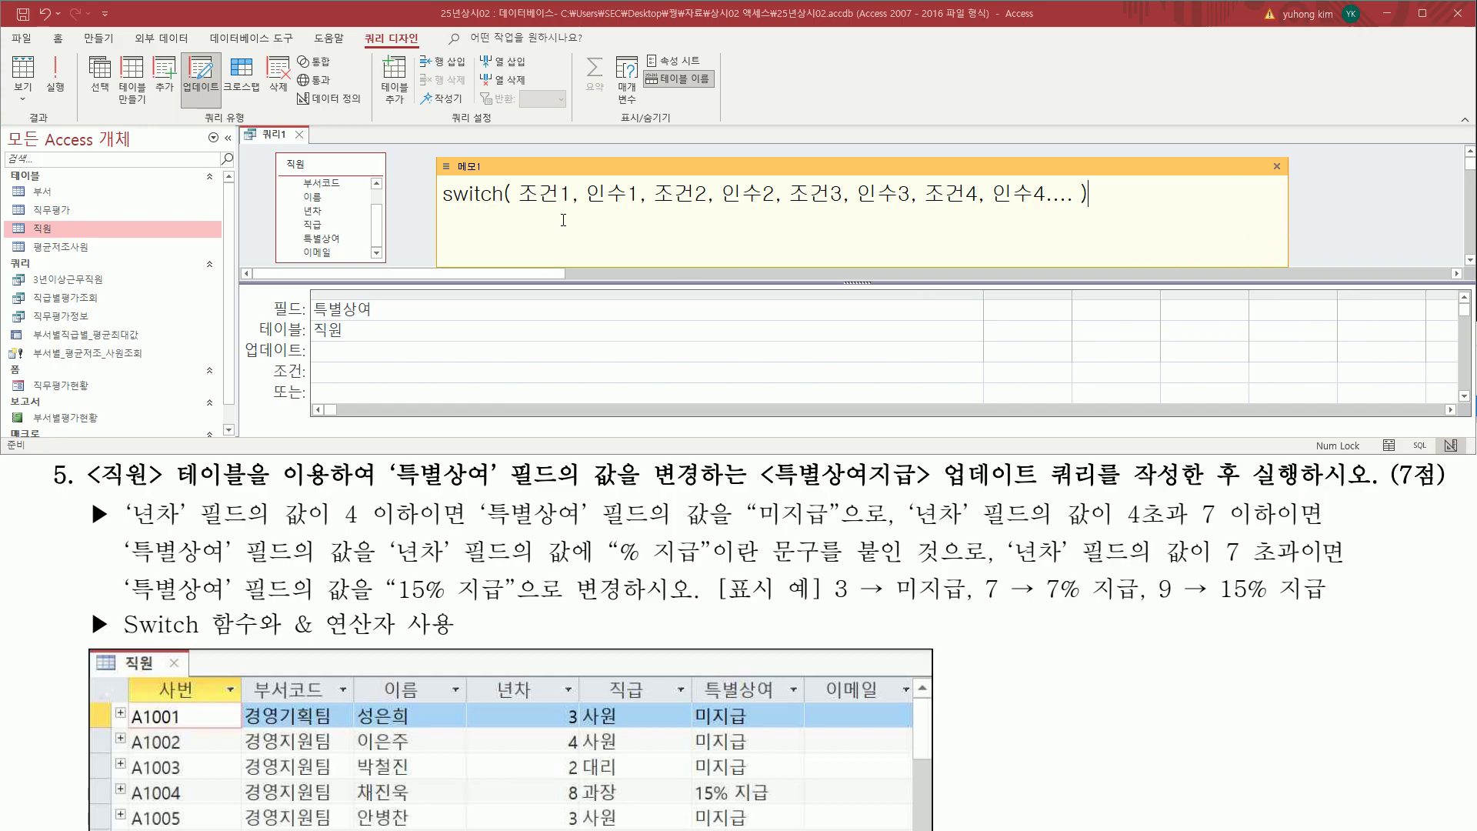
- Examine how each 조건 is paired with its 인수 in the memo's Switch syntax, and place the cursor back in the note
{"action": "left_click_drag", "start_coordinate": [519, 176], "coordinate": [570, 208]}
{"action": "left_click_drag", "start_coordinate": [656, 175], "coordinate": [705, 212]}
{"action": "left_click_drag", "start_coordinate": [790, 176], "coordinate": [843, 214]}
{"action": "left_click_drag", "start_coordinate": [938, 184], "coordinate": [979, 216]}
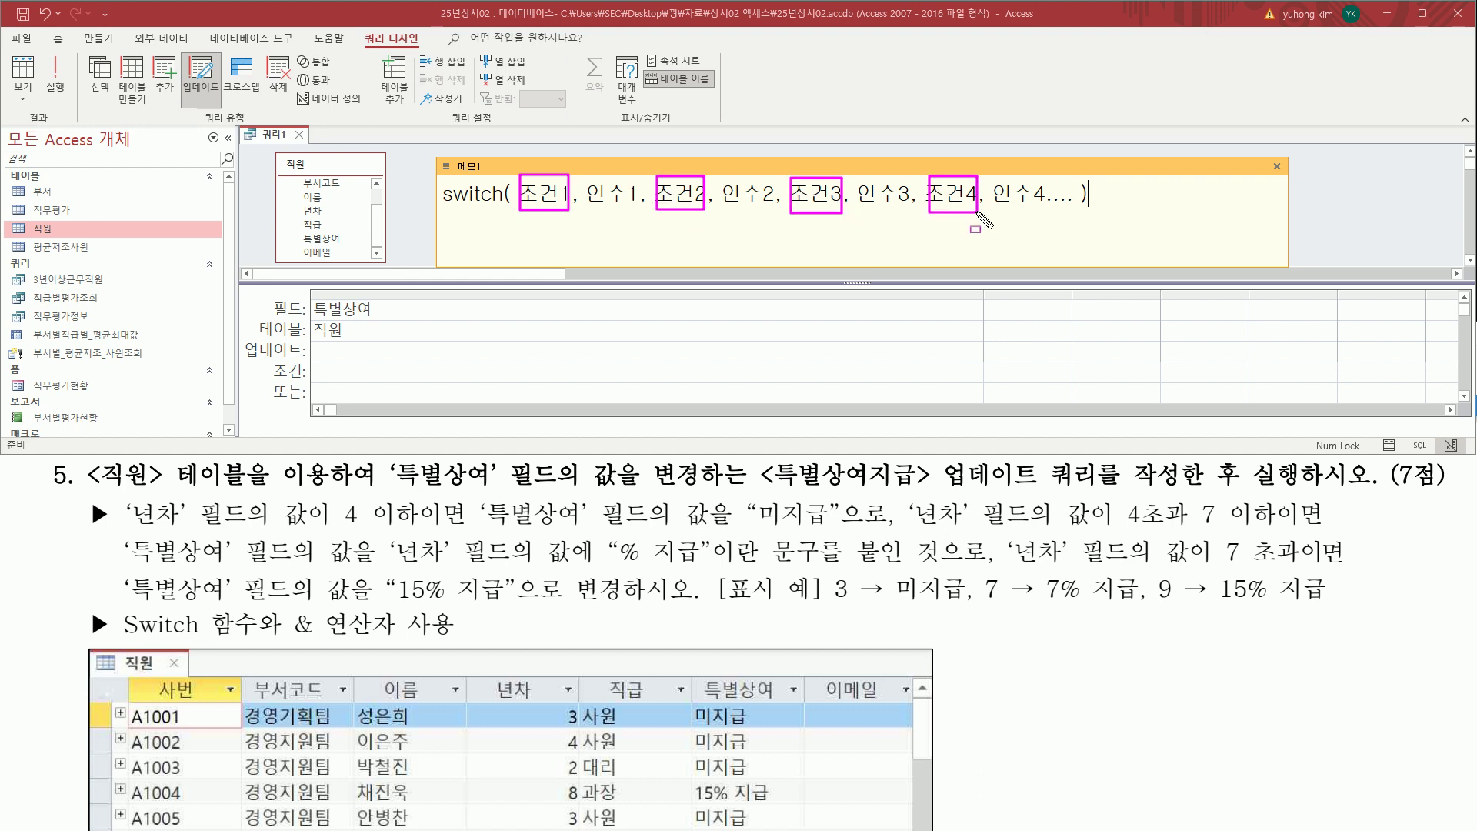
{"action": "left_click_drag", "start_coordinate": [587, 205], "coordinate": [638, 205]}
{"action": "left_click_drag", "start_coordinate": [753, 206], "coordinate": [1048, 207]}
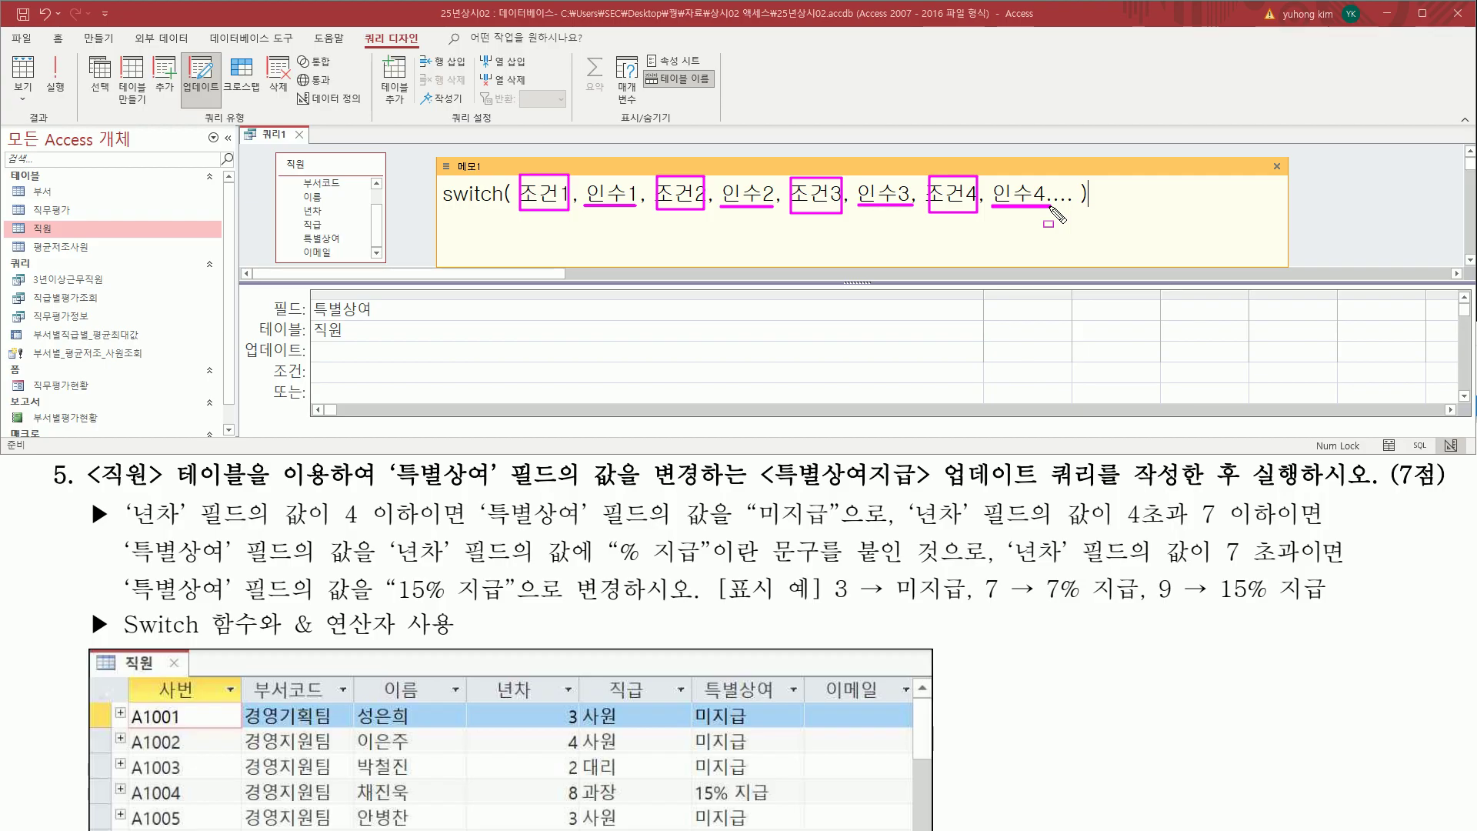
{"action": "key", "text": "Escape"}
{"action": "left_click", "coordinate": [483, 241]}
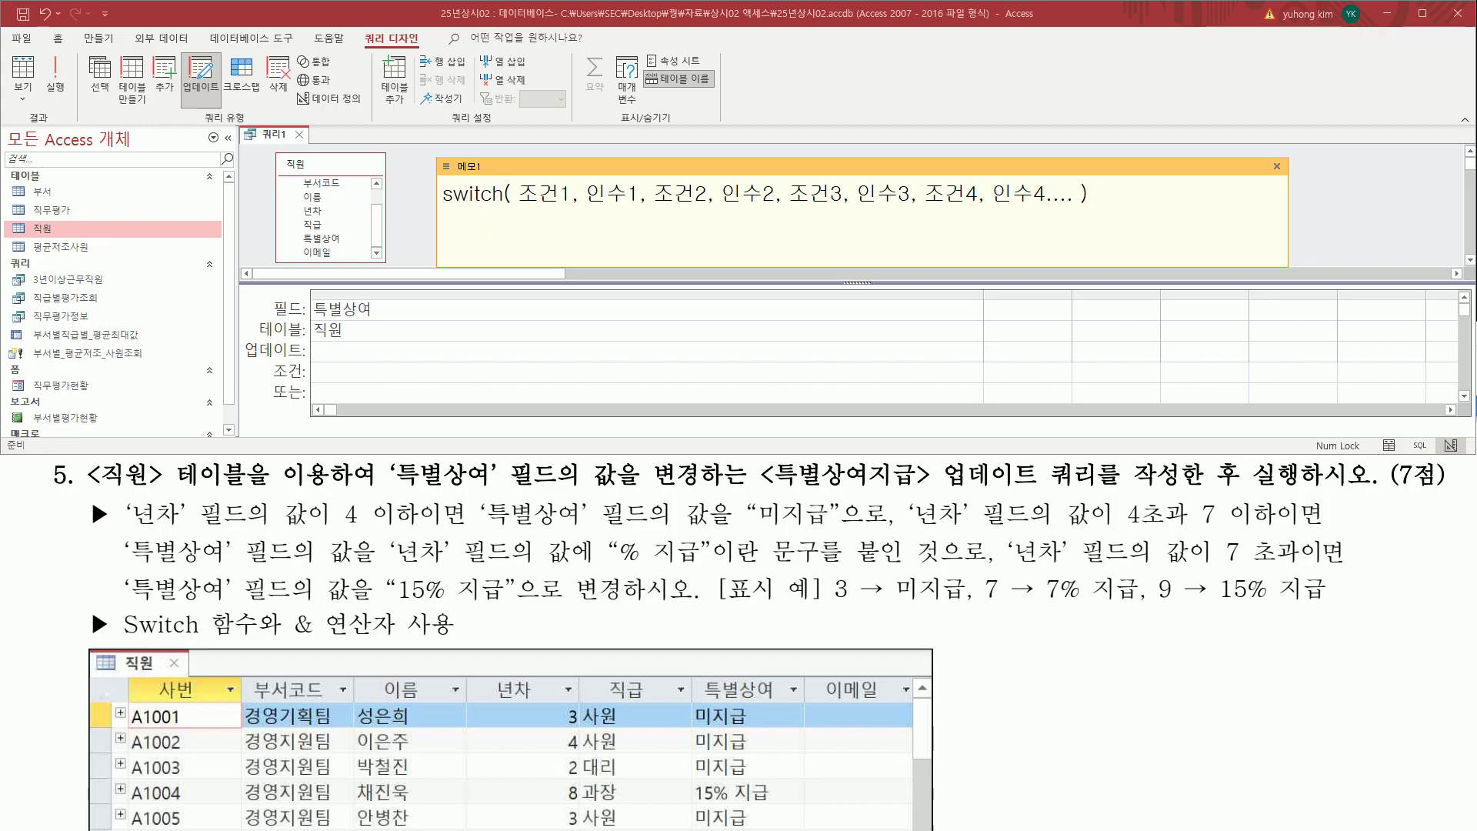
- Begin the actual expression in the memo with switch( [년차]<=4, "미지급", on a new line below the syntax
{"action": "type", "text": "Switch("}
{"action": "mouse_move", "coordinate": [123, 500]}
{"action": "left_mouse_down"}
{"action": "mouse_move", "coordinate": [266, 530]}
{"action": "mouse_move", "coordinate": [420, 528]}
{"action": "left_mouse_up"}
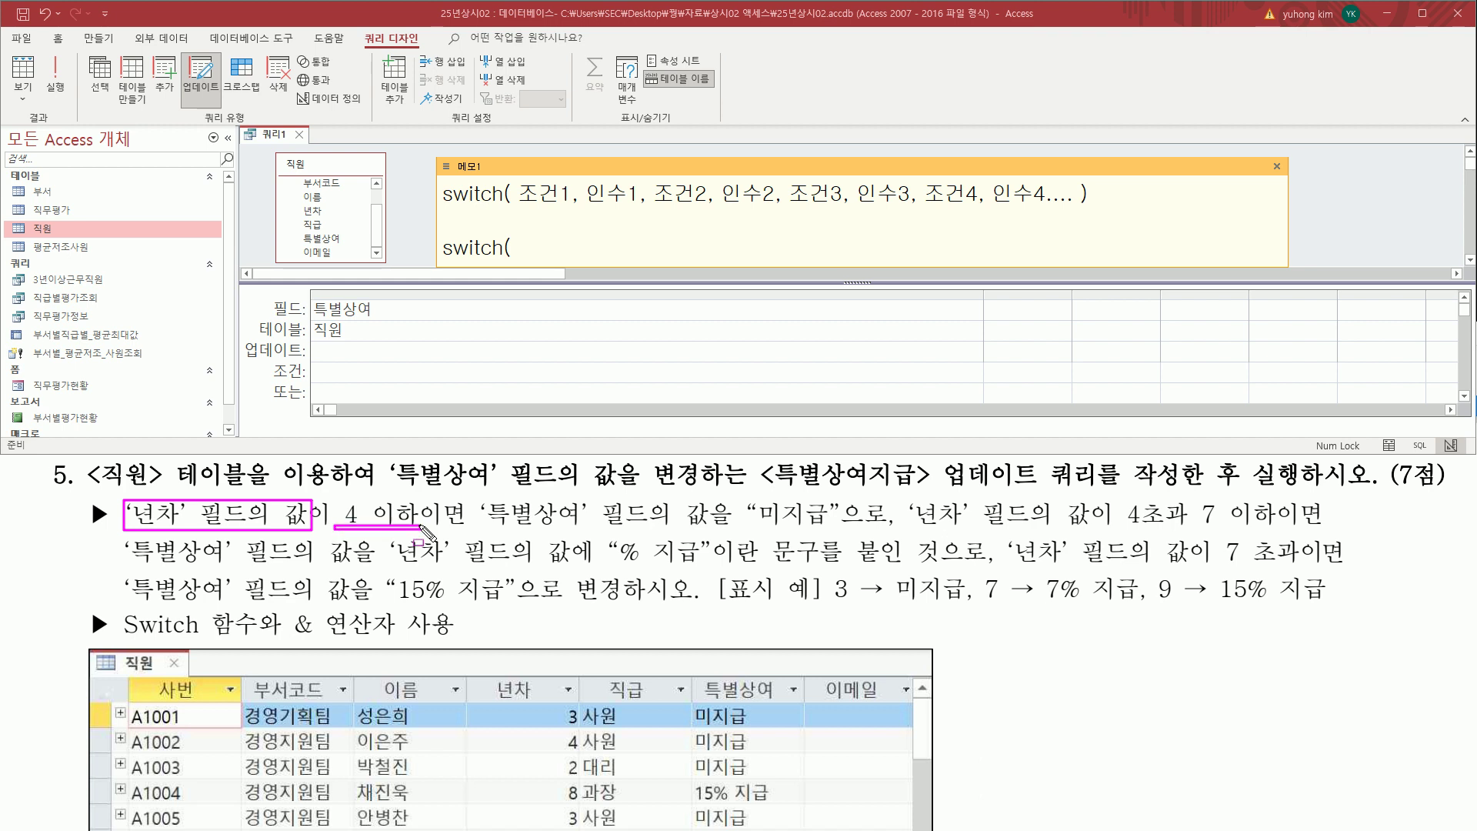
{"action": "key", "text": "Escape"}
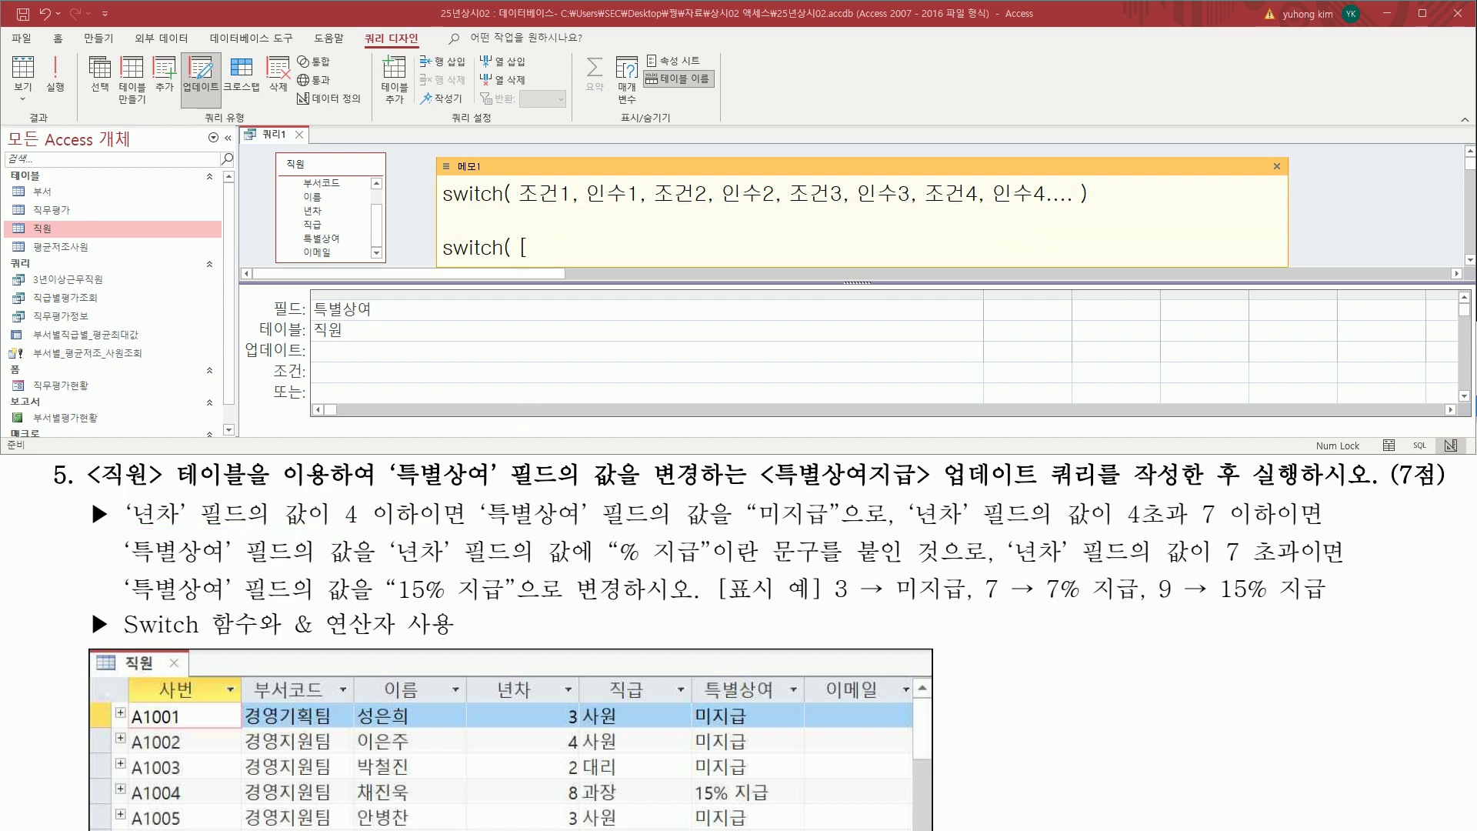
{"action": "type", "text": "년차]<=4,"}
{"action": "left_click_drag", "start_coordinate": [336, 526], "coordinate": [838, 531]}
{"action": "key", "text": "Escape"}
{"action": "type", "text": "미지급\","}
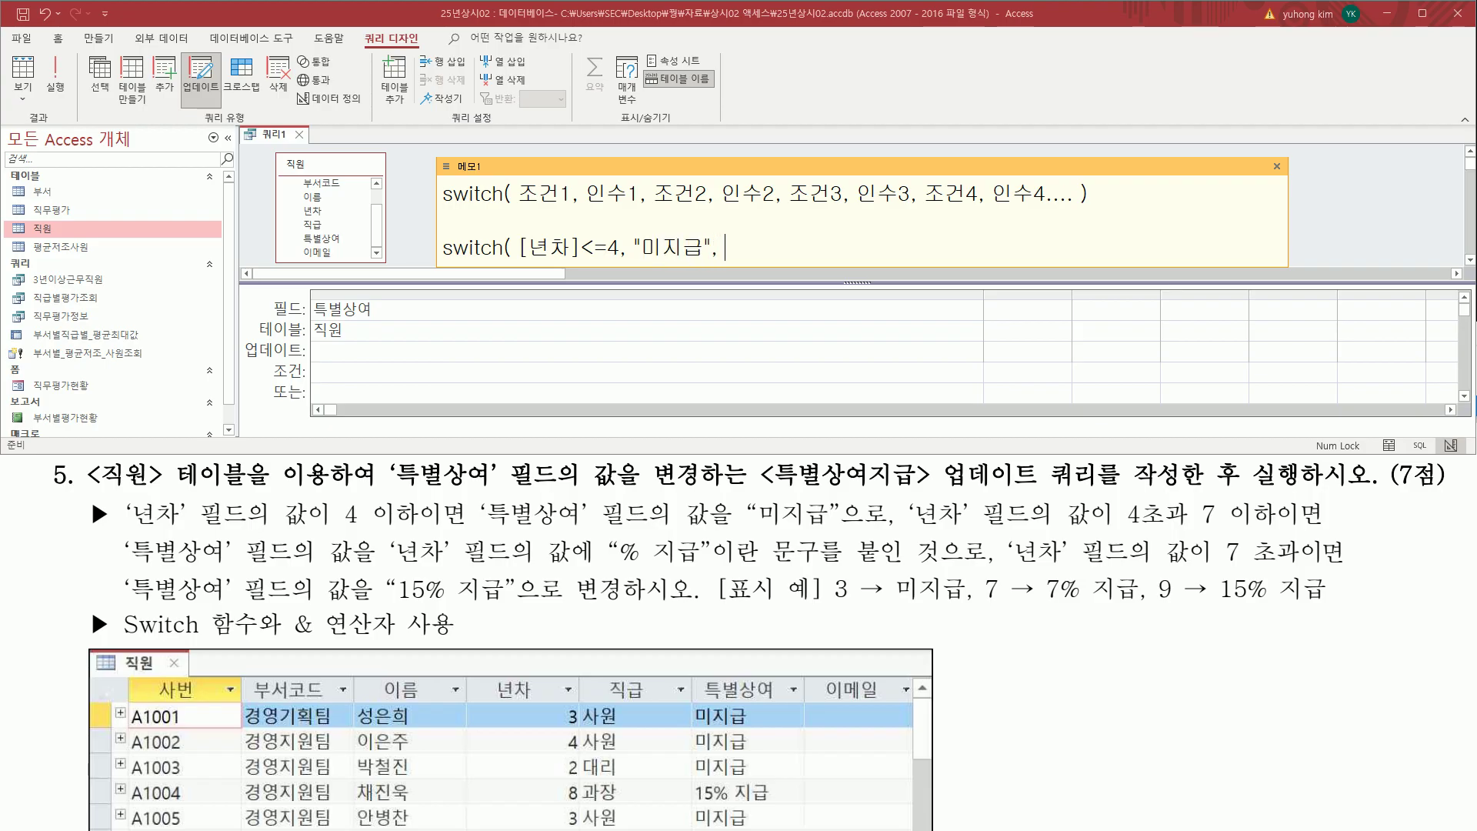
- Add the second condition [년차]<=7, to the memo's Switch expression for the 4초과 7 이하 case
{"action": "left_click_drag", "start_coordinate": [899, 496], "coordinate": [983, 531]}
{"action": "left_click_drag", "start_coordinate": [1117, 530], "coordinate": [1293, 530]}
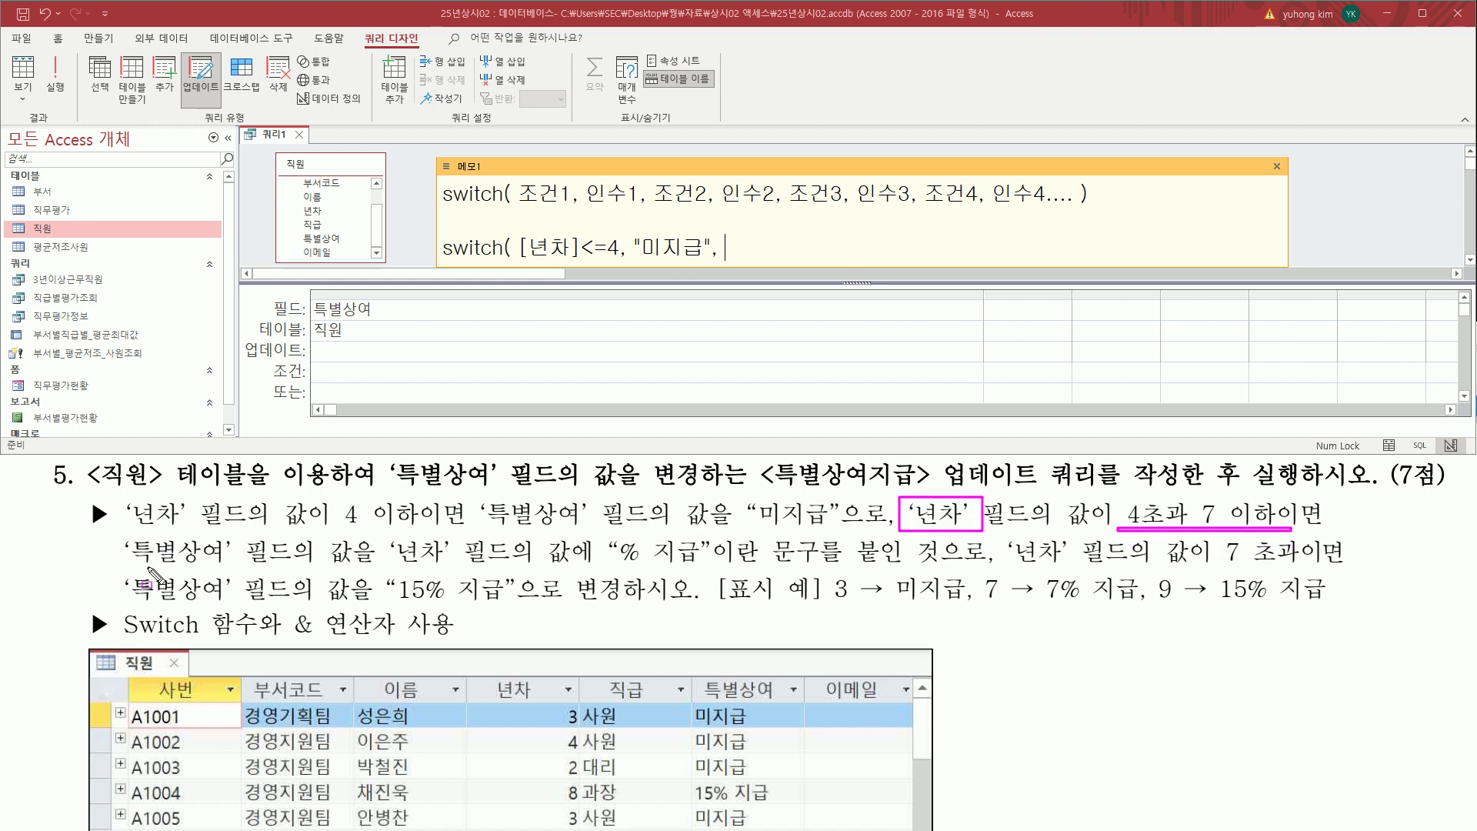
{"action": "left_click_drag", "start_coordinate": [220, 591], "coordinate": [229, 583]}
{"action": "mouse_move", "coordinate": [389, 567]}
{"action": "left_mouse_down"}
{"action": "mouse_move", "coordinate": [569, 567]}
{"action": "mouse_move", "coordinate": [575, 539]}
{"action": "mouse_move", "coordinate": [697, 565]}
{"action": "left_mouse_up"}
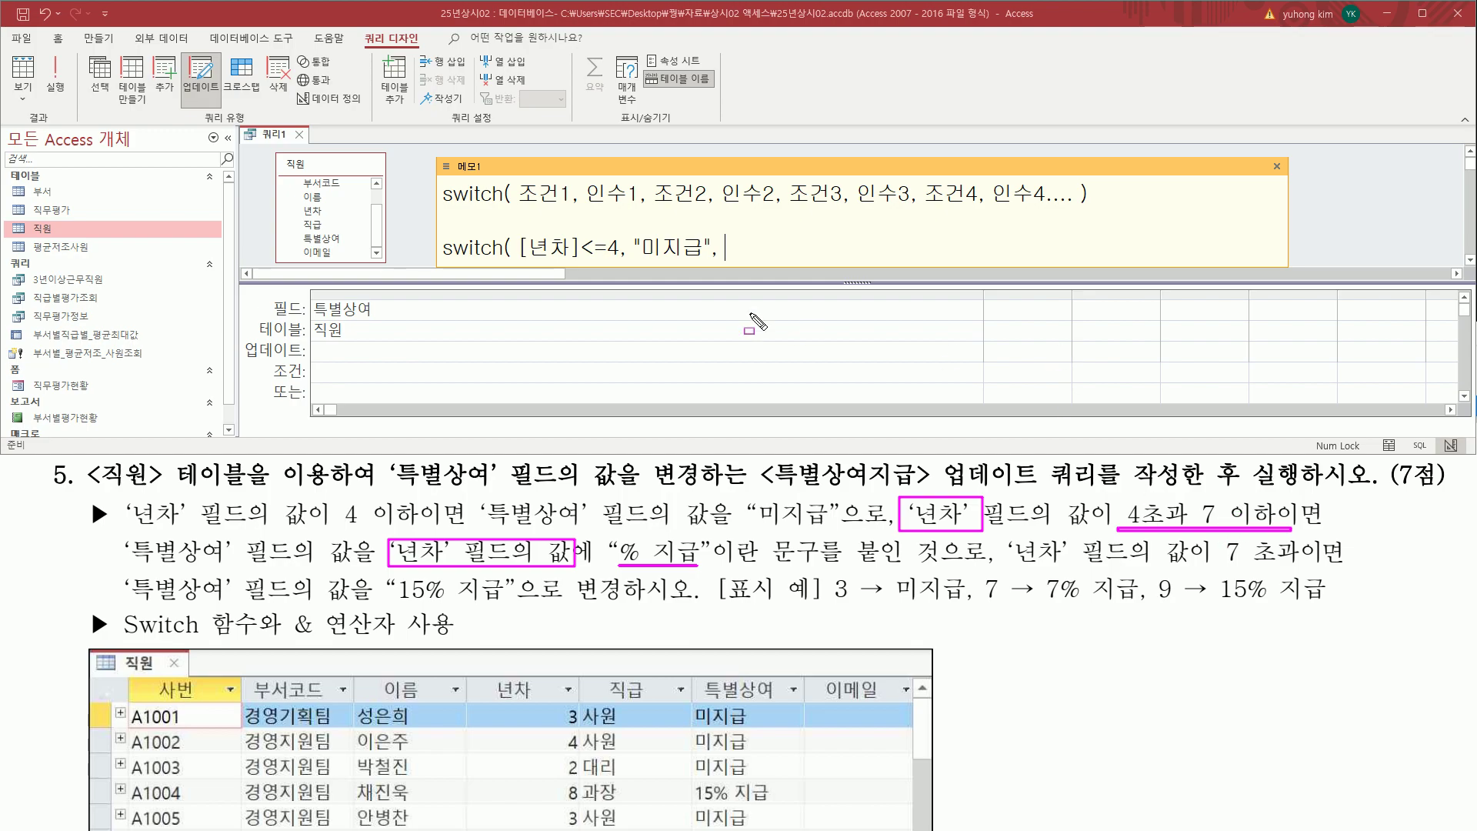
{"action": "key", "text": "Escape"}
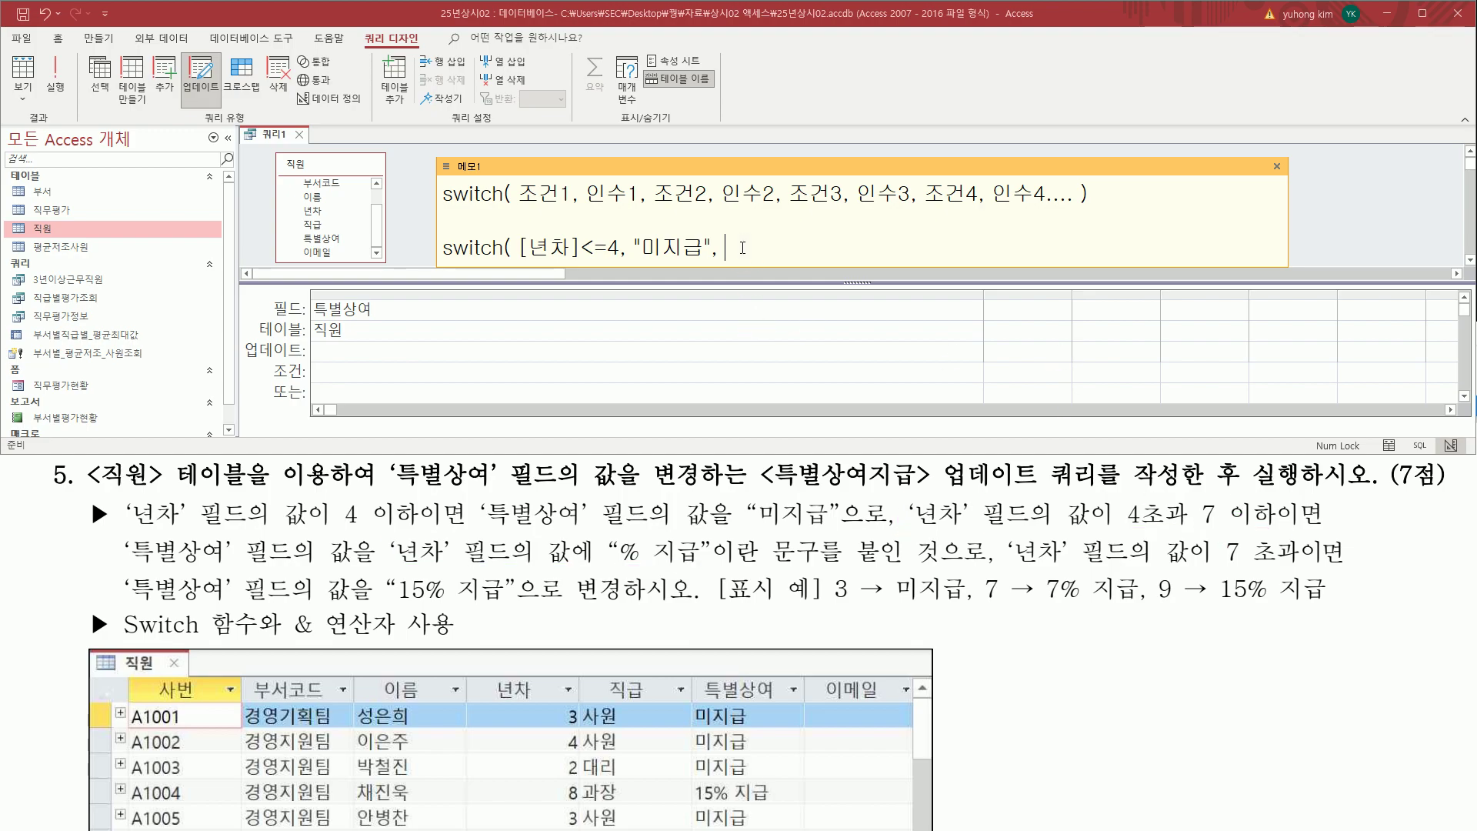
{"action": "type", "text": "년차]<=7,"}
- Add the second argument [년차] & "% 지급", to the memo's Switch expression
{"action": "mouse_move", "coordinate": [394, 568]}
{"action": "left_mouse_down"}
{"action": "mouse_move", "coordinate": [574, 570]}
{"action": "mouse_move", "coordinate": [572, 539]}
{"action": "mouse_move", "coordinate": [705, 568]}
{"action": "left_mouse_up"}
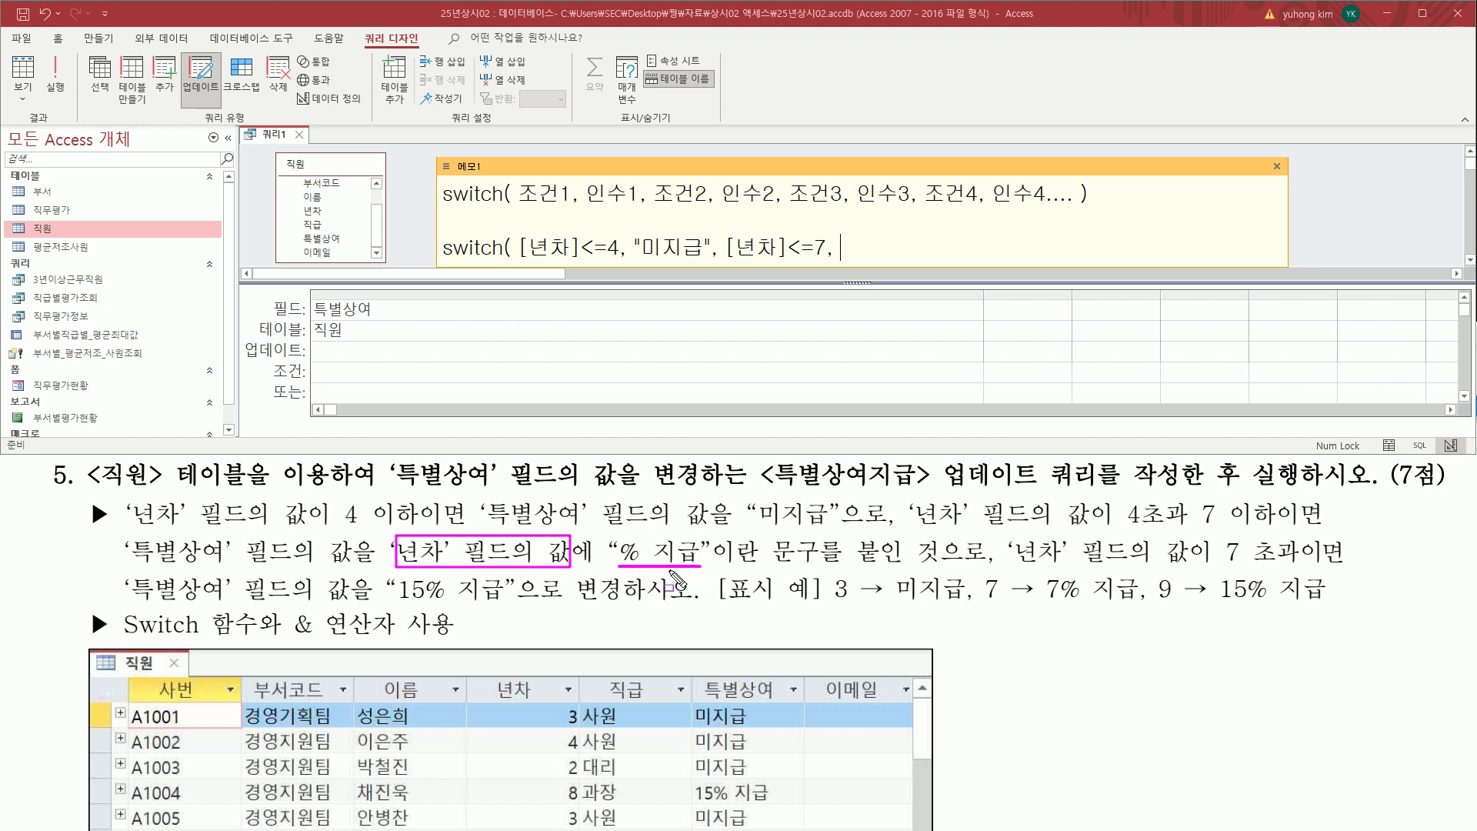
{"action": "left_click_drag", "start_coordinate": [641, 543], "coordinate": [654, 565]}
{"action": "key", "text": "Escape"}
{"action": "type", "text": "년차"}
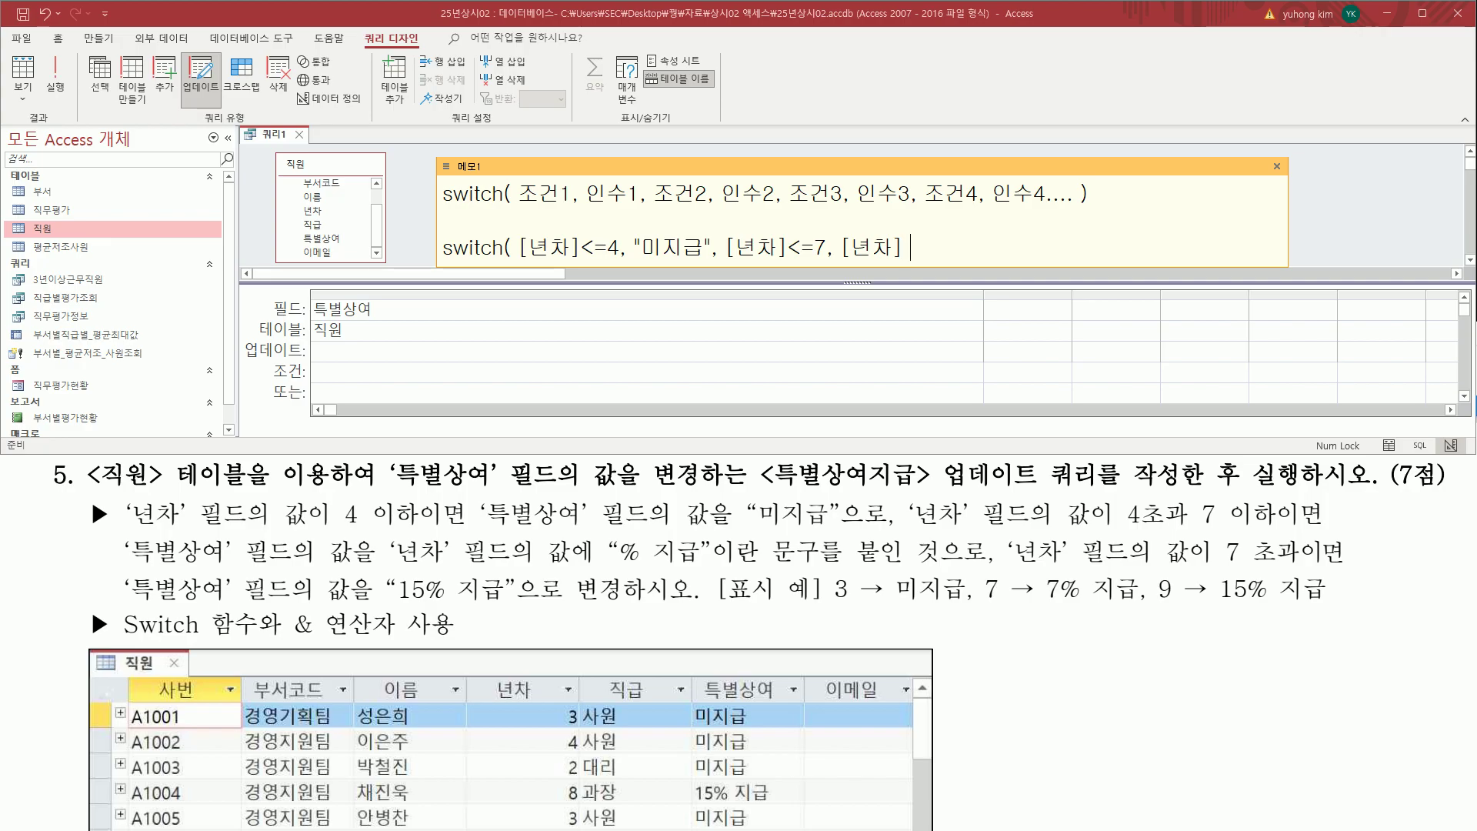
{"action": "type", "text": "] & \"% 지급\","}
- Add the third condition [년차]> 7, to the memo's Switch expression for the 7 초과 case
{"action": "left_click_drag", "start_coordinate": [1005, 564], "coordinate": [1308, 577]}
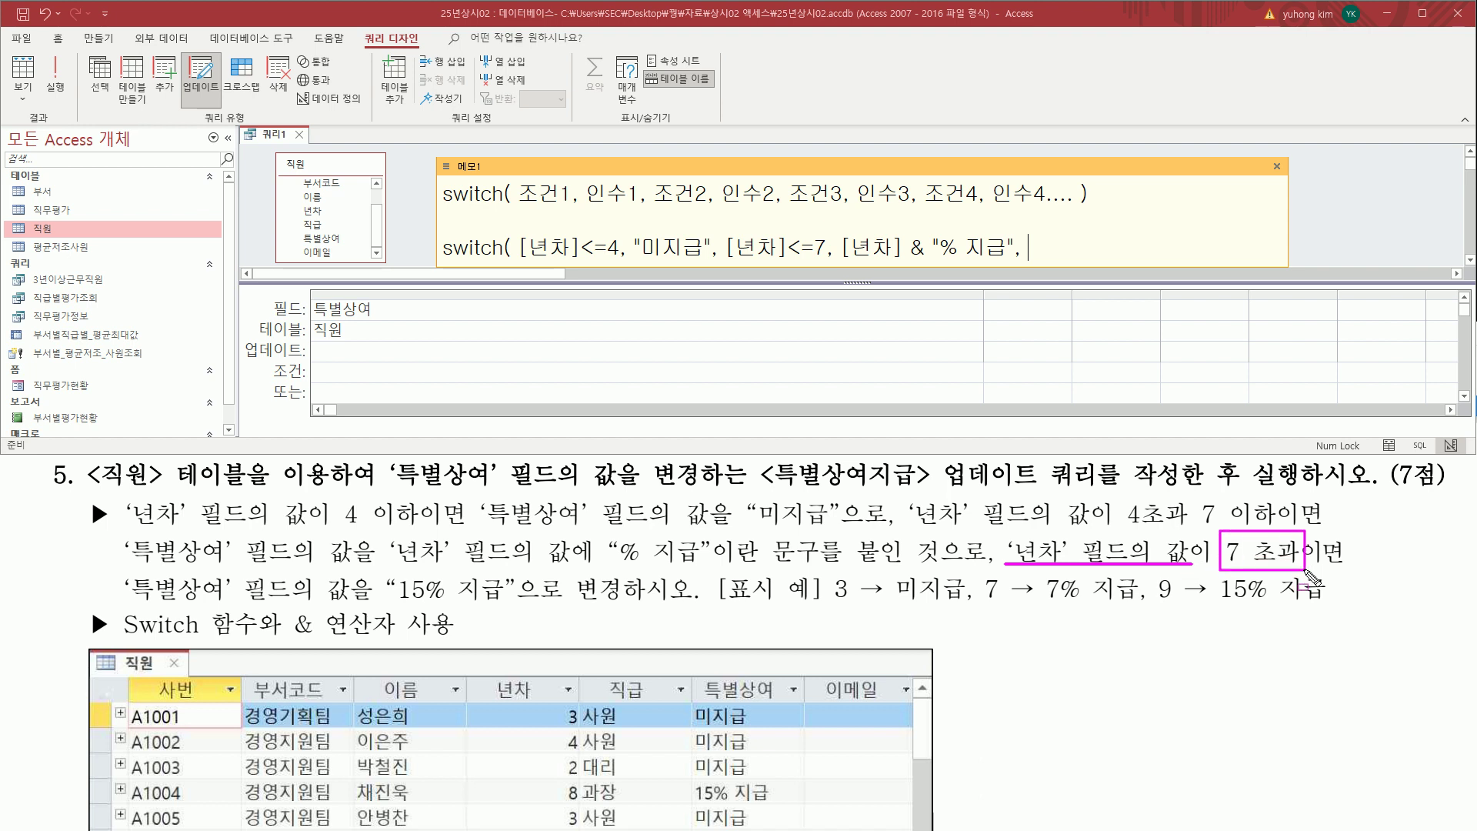
{"action": "key", "text": "Escape"}
{"action": "left_click", "coordinate": [1043, 246]}
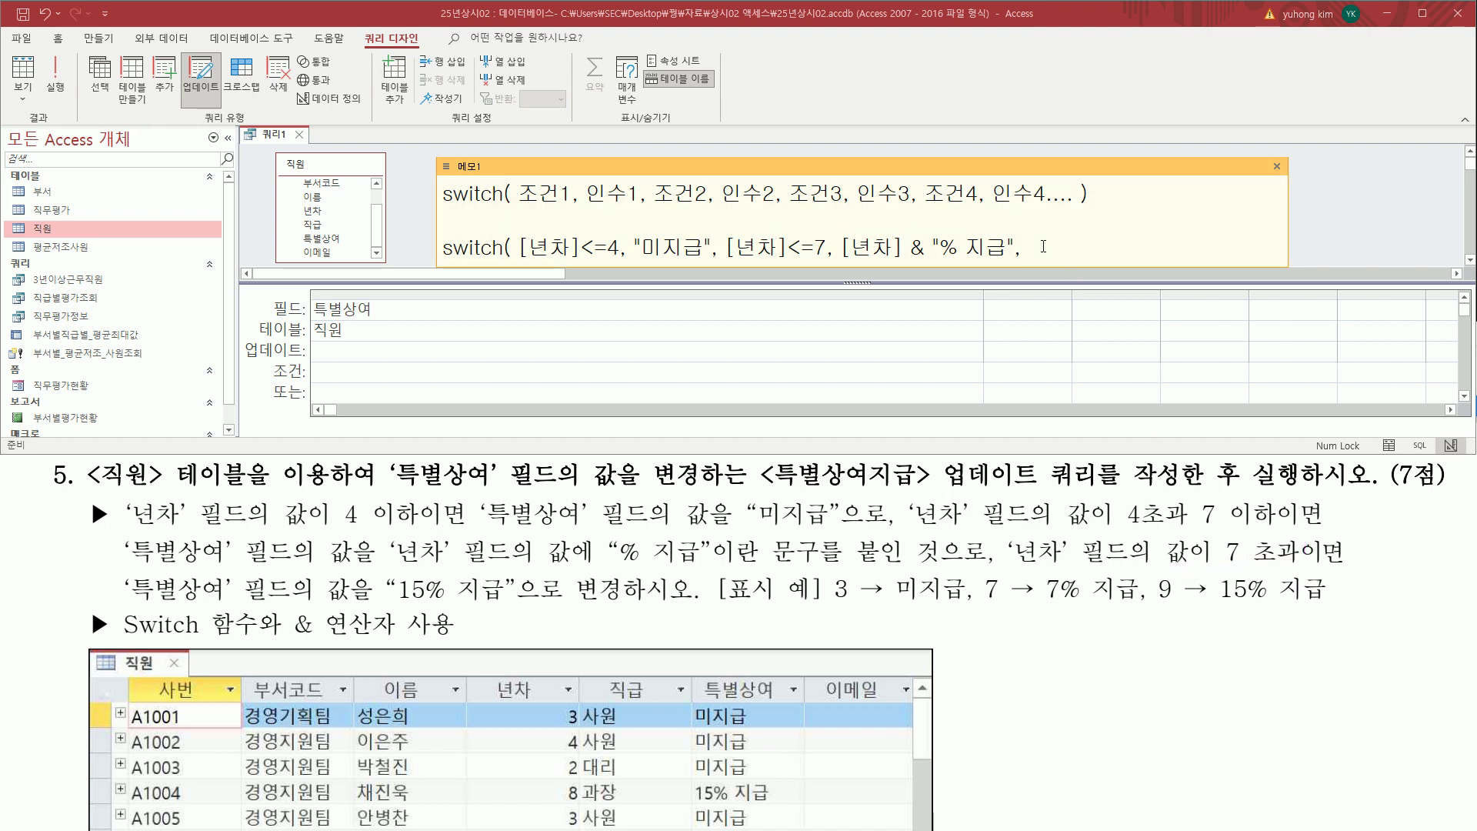
{"action": "type", "text": "년차]>="}
{"action": "key", "text": "BackSpace"}
{"action": "type", "text": "7,"}
- Complete the memo's Switch expression with the argument "15% 지급" and a closing parenthesis, keeping the space after the percent sign
{"action": "left_click_drag", "start_coordinate": [119, 603], "coordinate": [509, 608]}
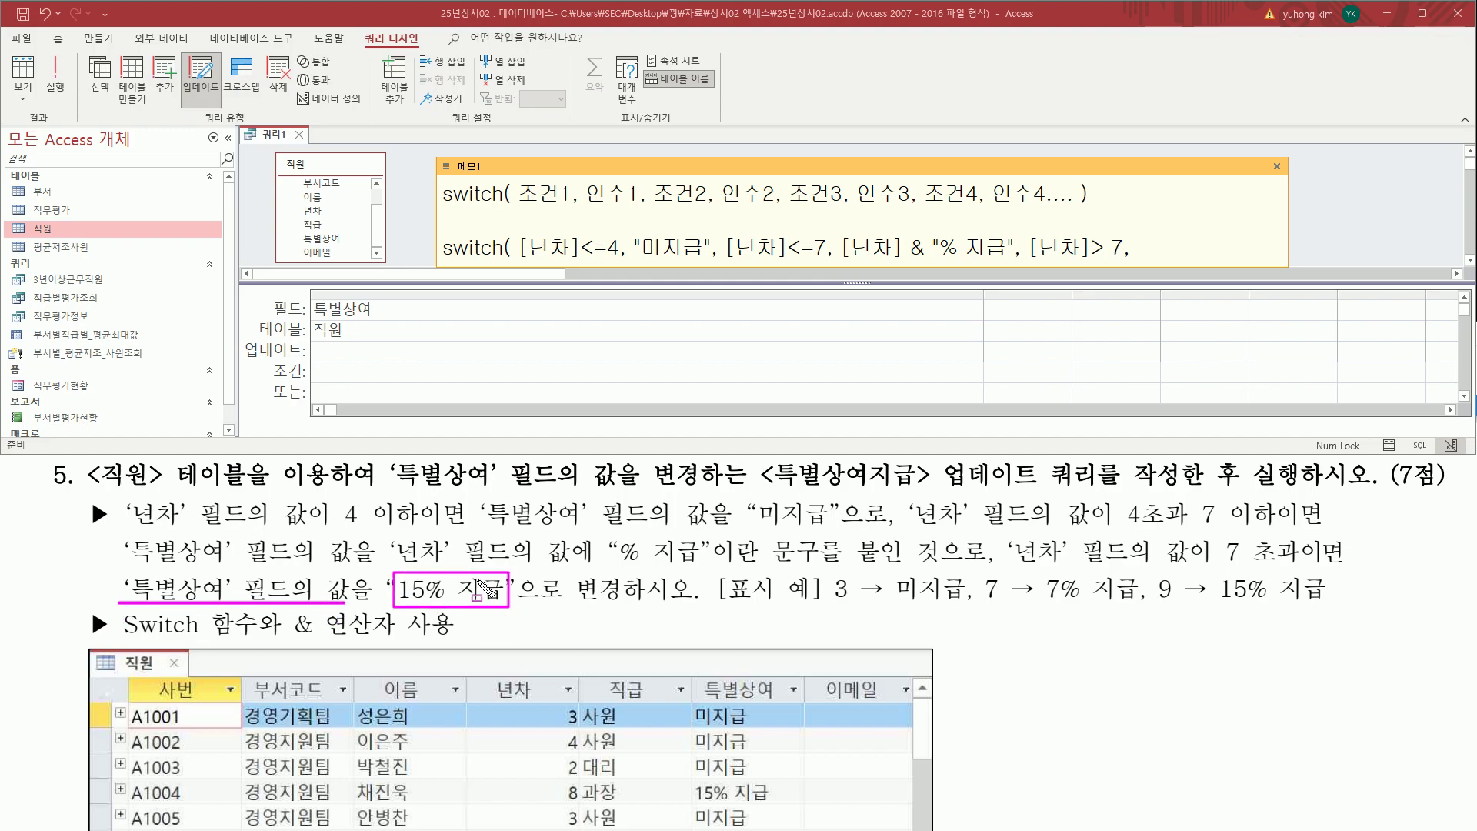
{"action": "key", "text": "Escape"}
{"action": "left_click", "coordinate": [1153, 252]}
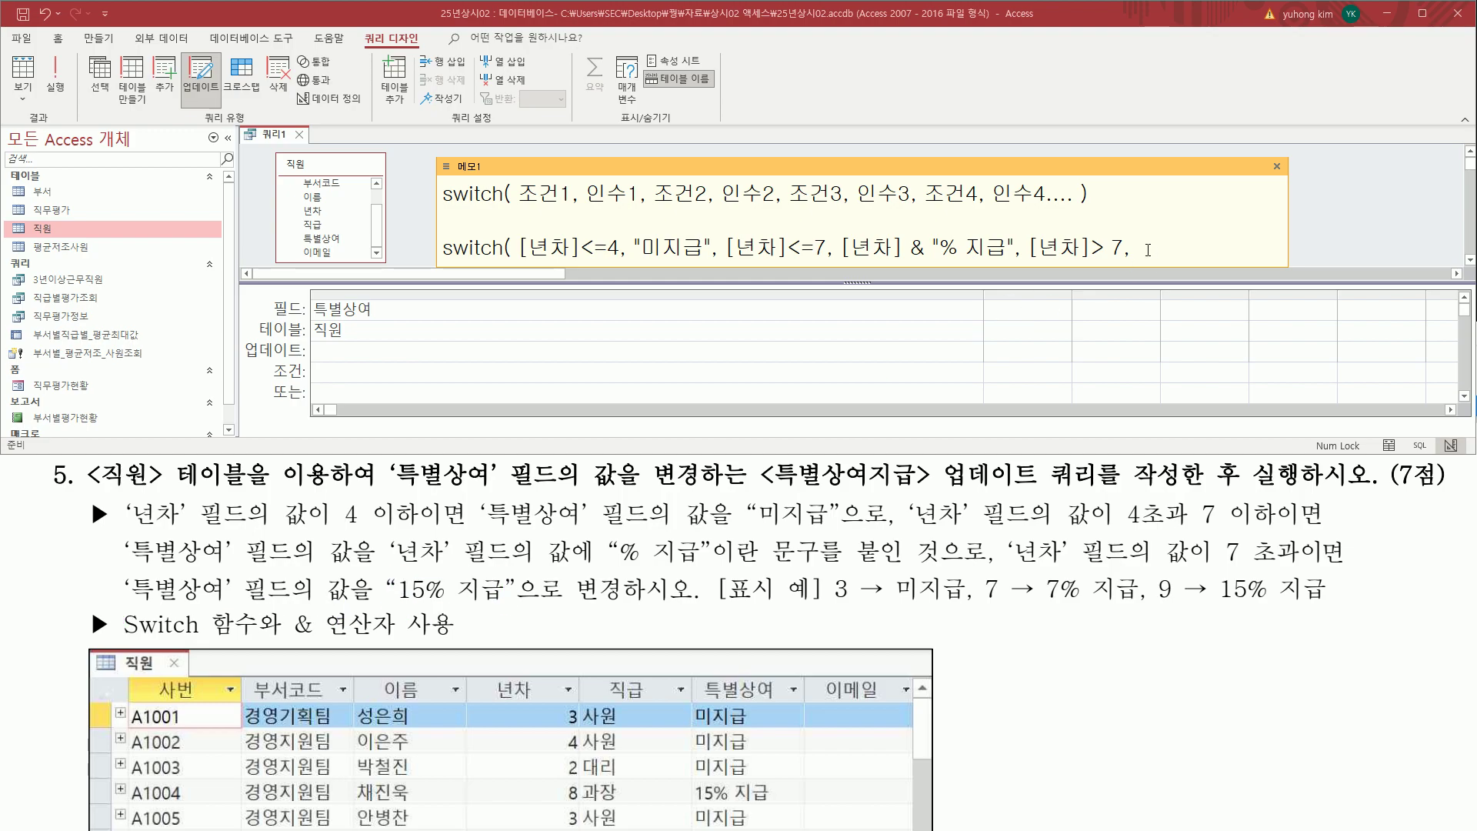
{"action": "type", "text": "\"15% 지급"}
{"action": "mouse_move", "coordinate": [390, 605]}
{"action": "left_mouse_down"}
{"action": "mouse_move", "coordinate": [518, 605]}
{"action": "mouse_move", "coordinate": [453, 593]}
{"action": "mouse_move", "coordinate": [458, 604]}
{"action": "left_mouse_up"}
{"action": "left_click_drag", "start_coordinate": [1190, 239], "coordinate": [1198, 263]}
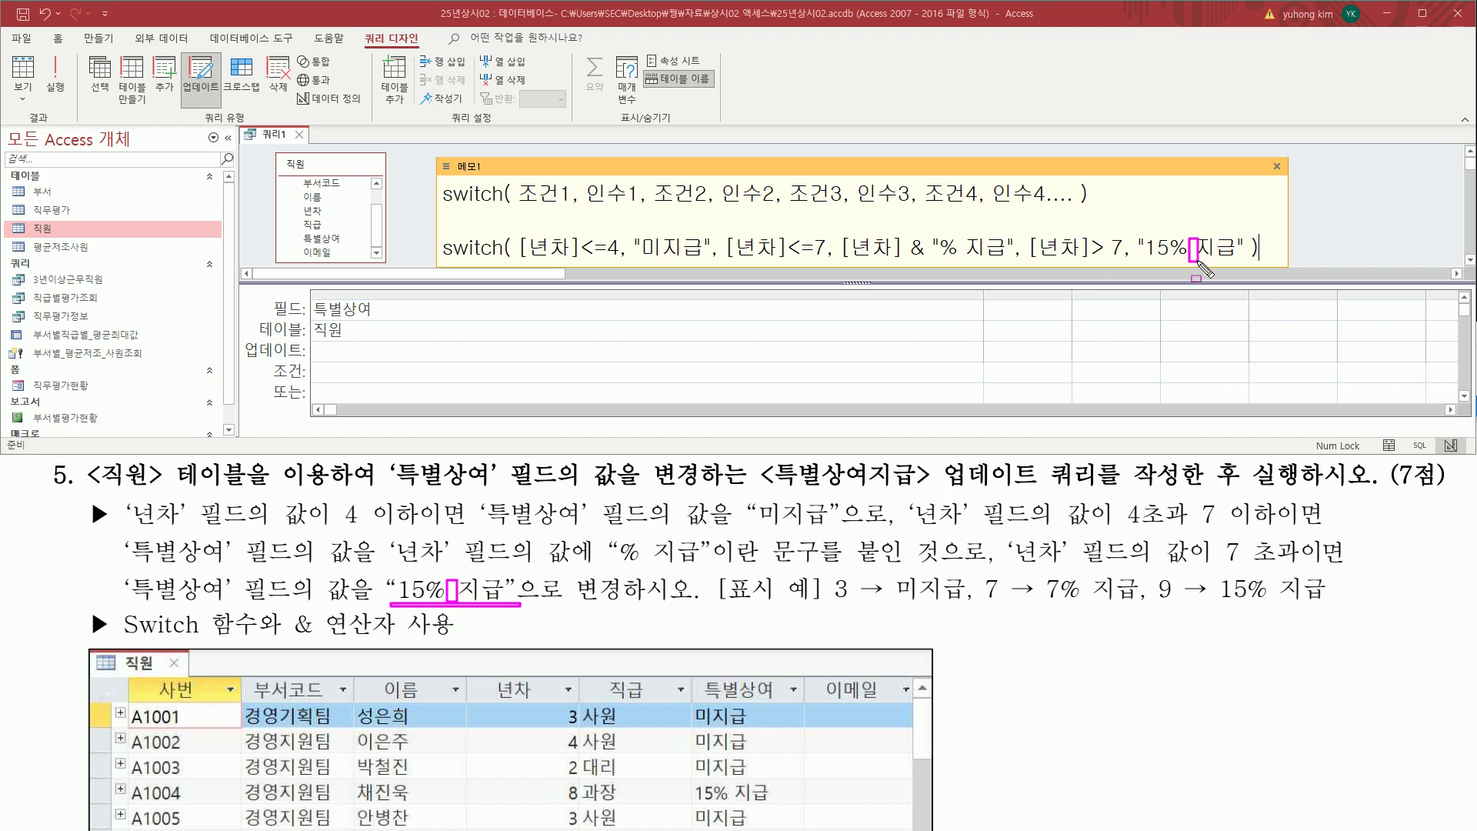
{"action": "key", "text": "Escape"}
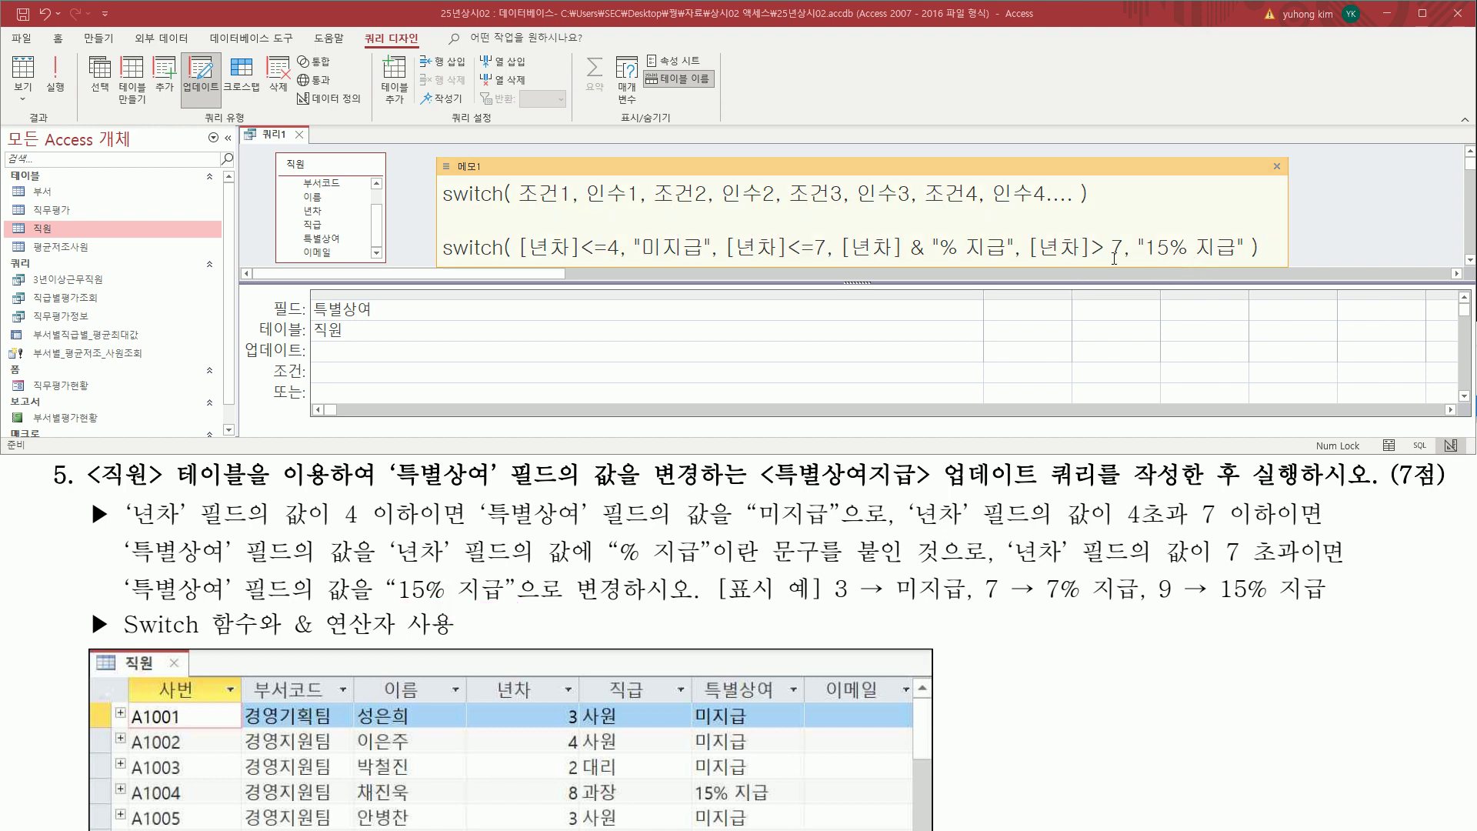
- Examine how each condition and argument in the memo's Switch expression matches the 년차 rules in the task text
{"action": "key", "text": "ctrl+2"}
{"action": "left_click_drag", "start_coordinate": [519, 260], "coordinate": [620, 262]}
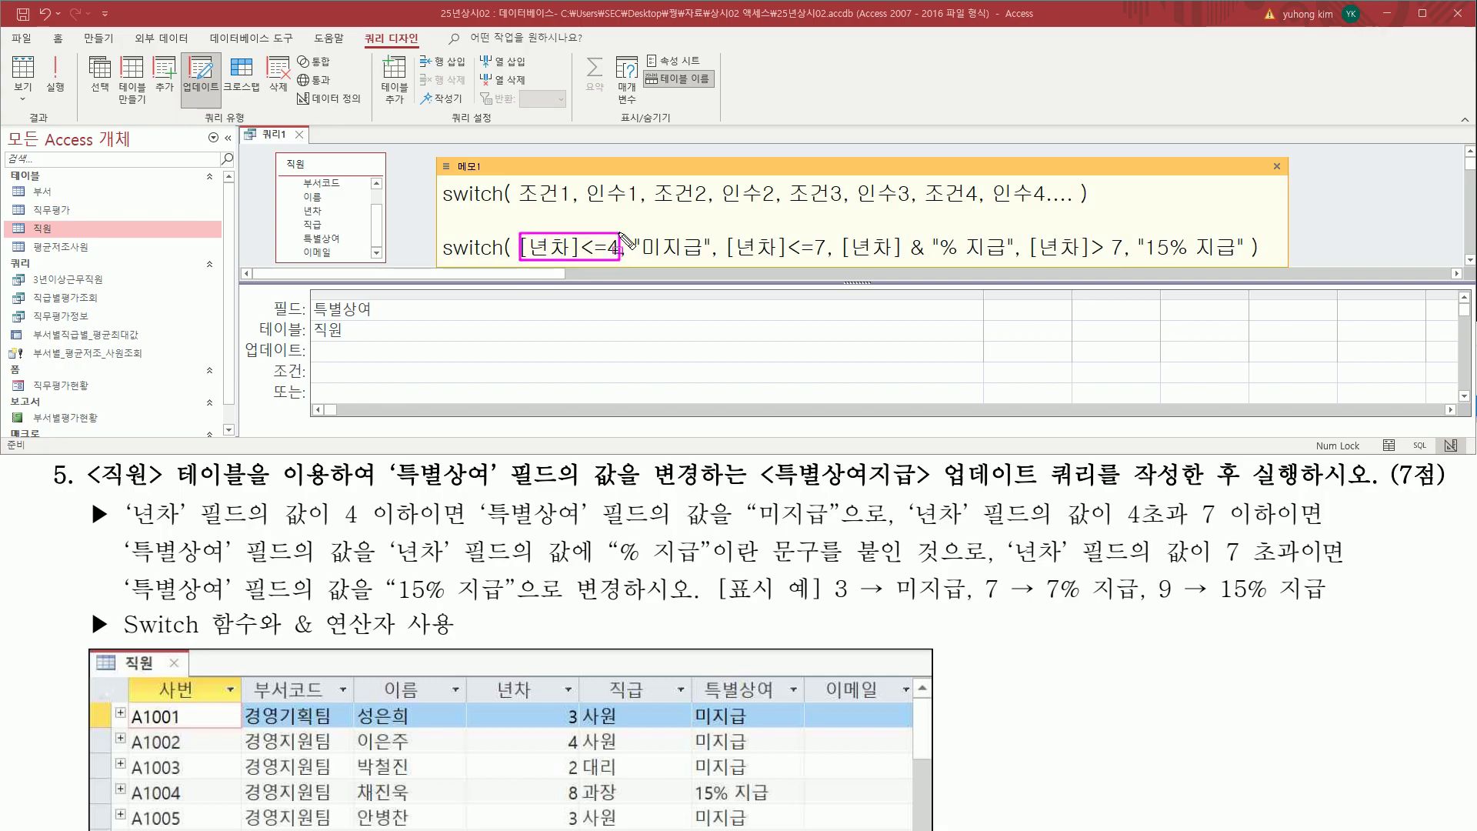
{"action": "left_click_drag", "start_coordinate": [635, 261], "coordinate": [703, 261]}
{"action": "left_click_drag", "start_coordinate": [719, 229], "coordinate": [831, 264]}
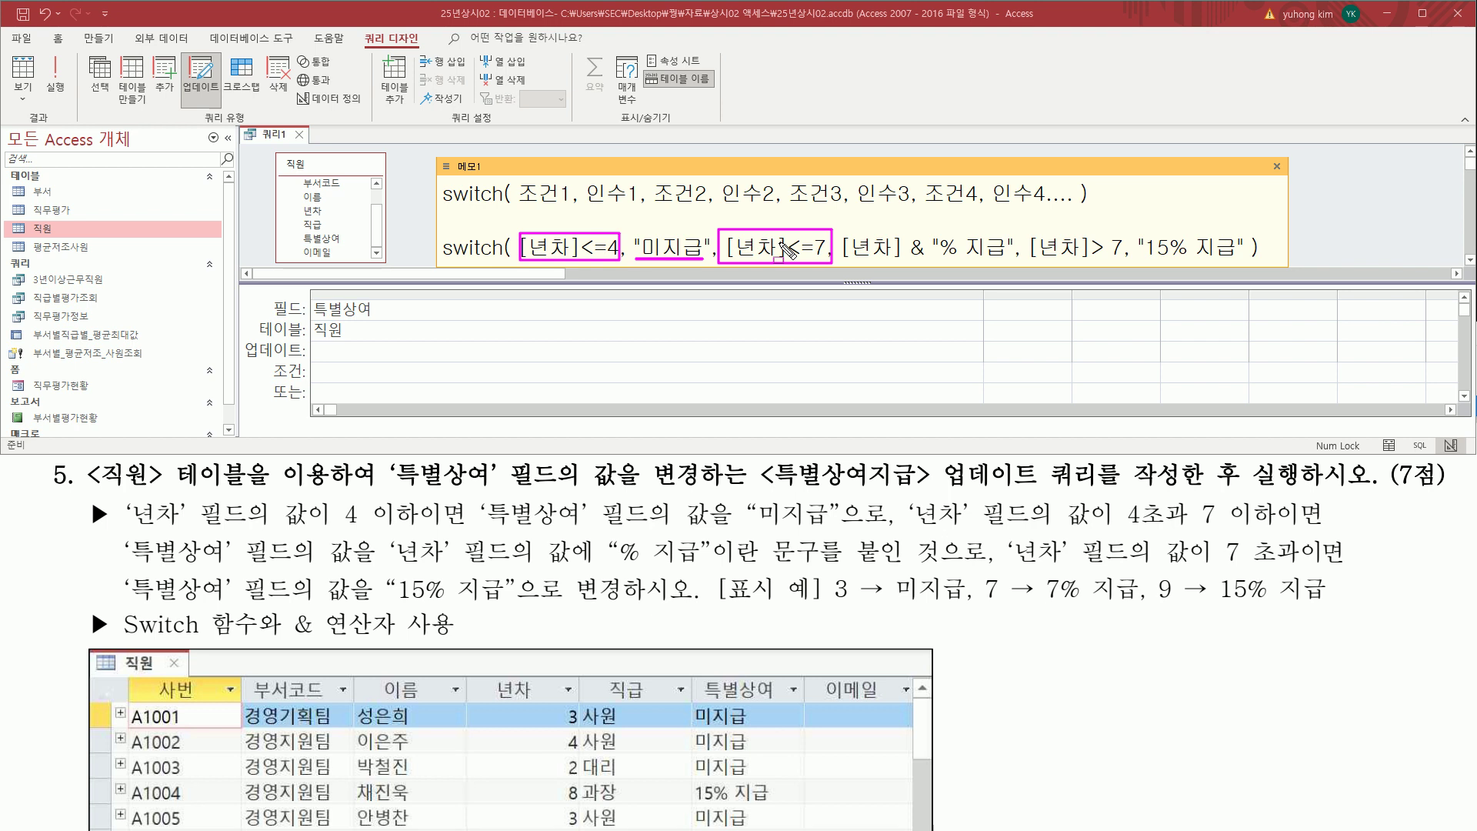
{"action": "mouse_move", "coordinate": [909, 527]}
{"action": "left_mouse_down"}
{"action": "mouse_move", "coordinate": [1091, 527]}
{"action": "mouse_move", "coordinate": [1091, 502]}
{"action": "mouse_move", "coordinate": [1185, 530]}
{"action": "mouse_move", "coordinate": [1280, 529]}
{"action": "left_mouse_up"}
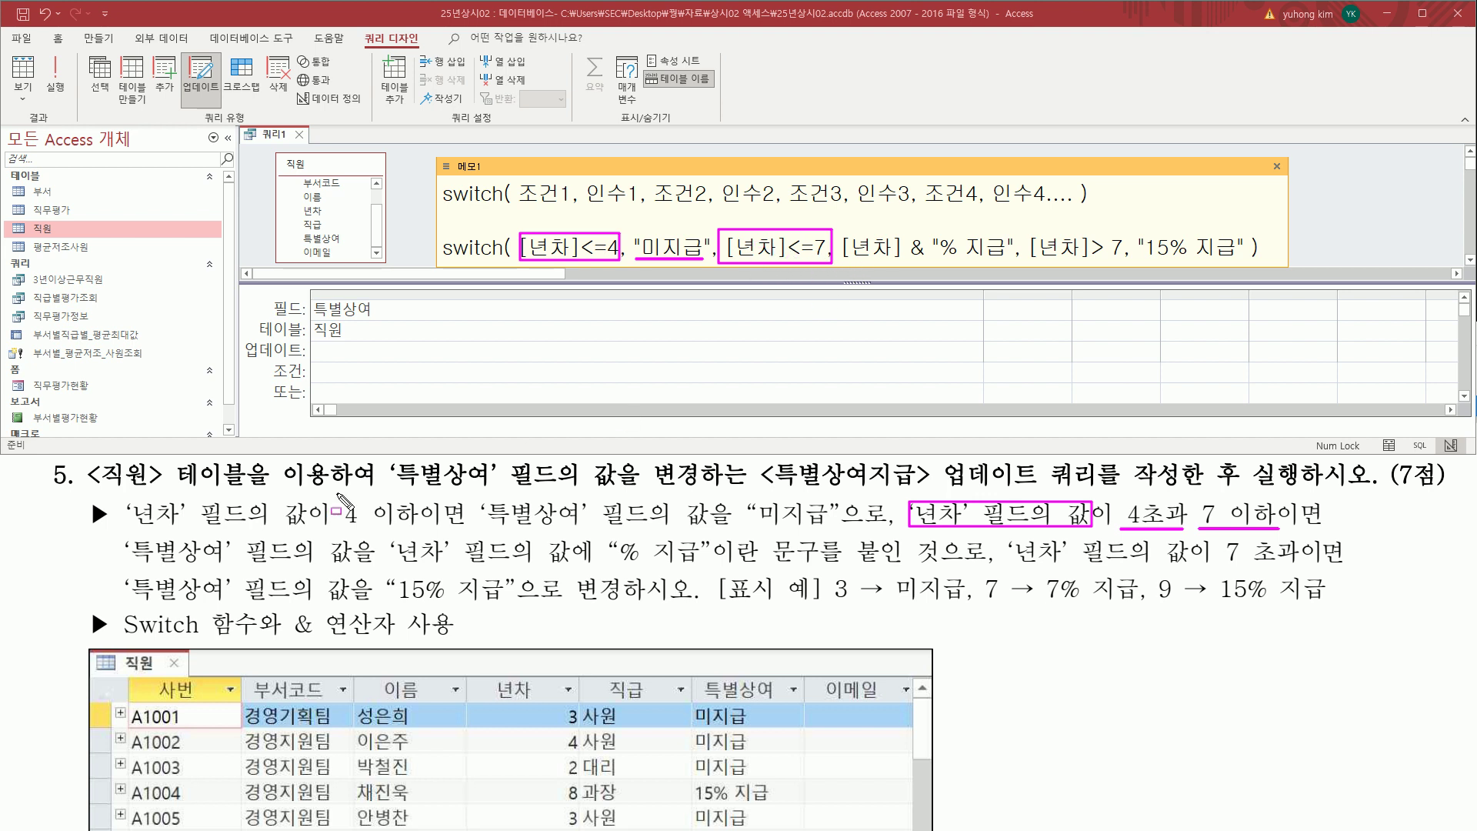
{"action": "mouse_move", "coordinate": [383, 566]}
{"action": "left_mouse_down"}
{"action": "mouse_move", "coordinate": [559, 570]}
{"action": "mouse_move", "coordinate": [581, 543]}
{"action": "mouse_move", "coordinate": [699, 568]}
{"action": "left_mouse_up"}
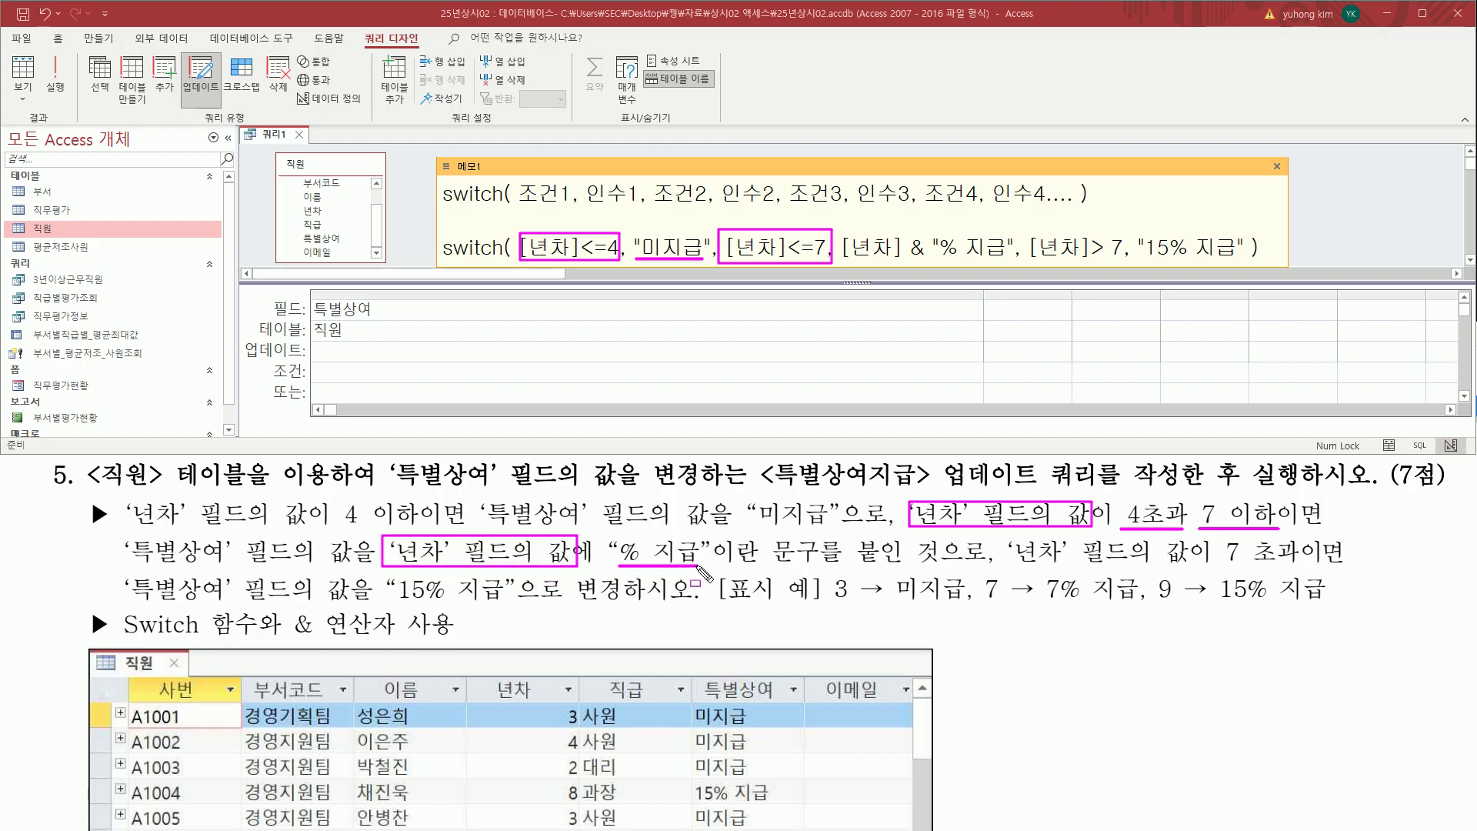
{"action": "left_click_drag", "start_coordinate": [842, 262], "coordinate": [1003, 262]}
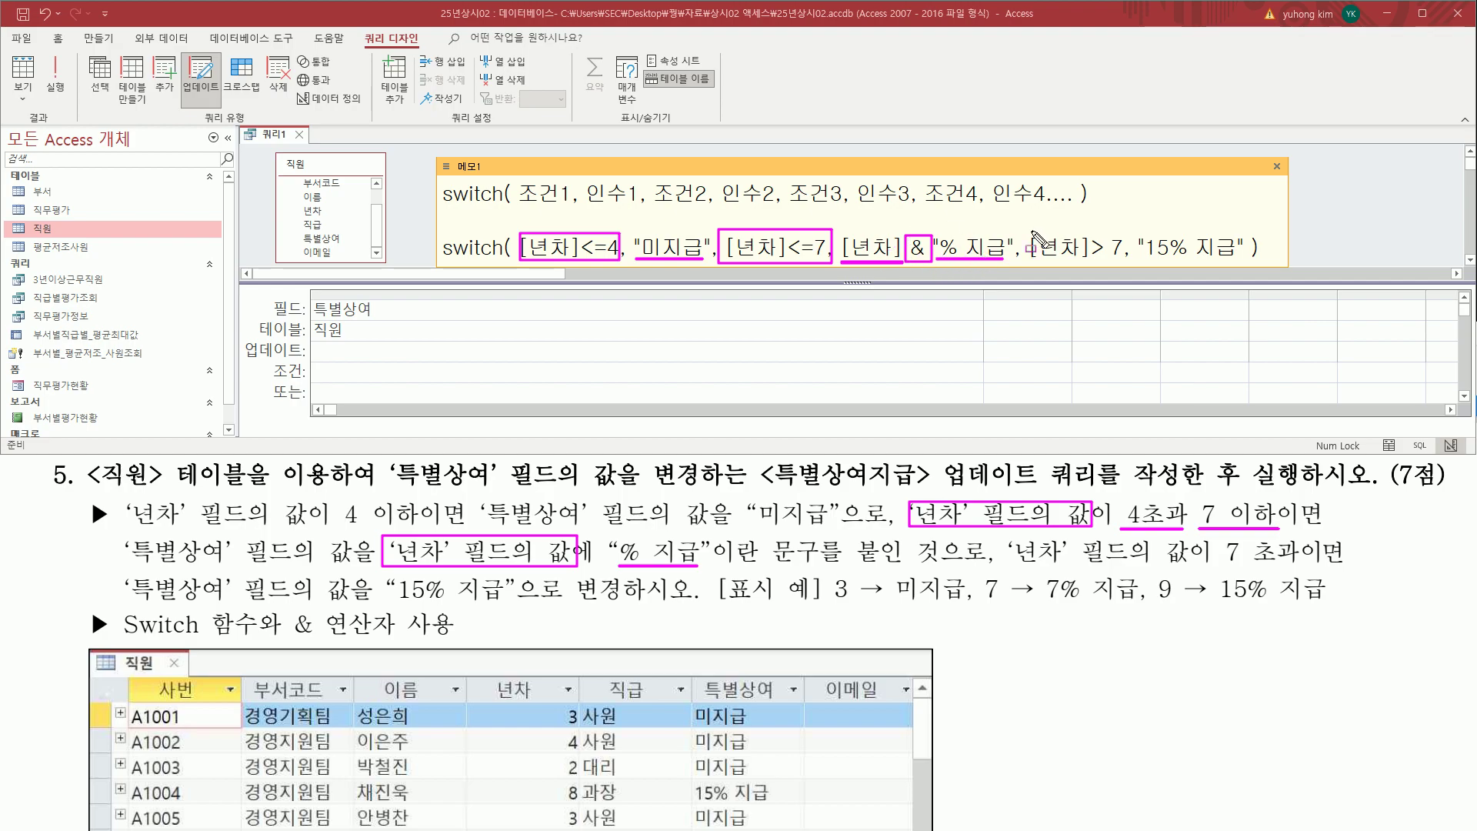
{"action": "left_click_drag", "start_coordinate": [1026, 208], "coordinate": [1025, 303]}
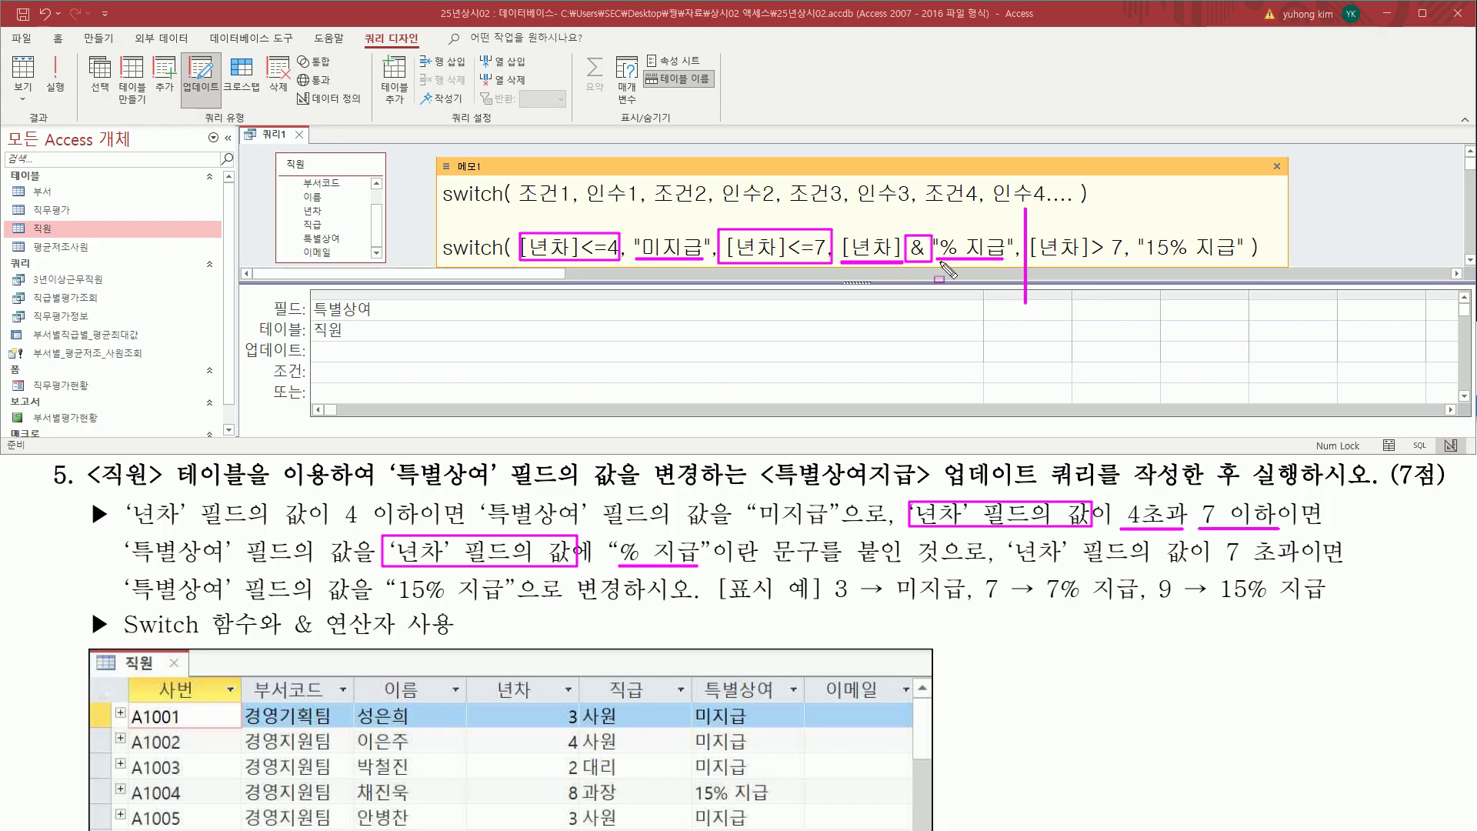
{"action": "left_click_drag", "start_coordinate": [988, 291], "coordinate": [996, 285]}
{"action": "left_click", "coordinate": [1006, 587]}
{"action": "mouse_move", "coordinate": [1007, 571]}
{"action": "left_mouse_down"}
{"action": "mouse_move", "coordinate": [1155, 586]}
{"action": "mouse_move", "coordinate": [1209, 538]}
{"action": "mouse_move", "coordinate": [1194, 537]}
{"action": "mouse_move", "coordinate": [1308, 564]}
{"action": "left_mouse_up"}
{"action": "left_click", "coordinate": [1218, 581]}
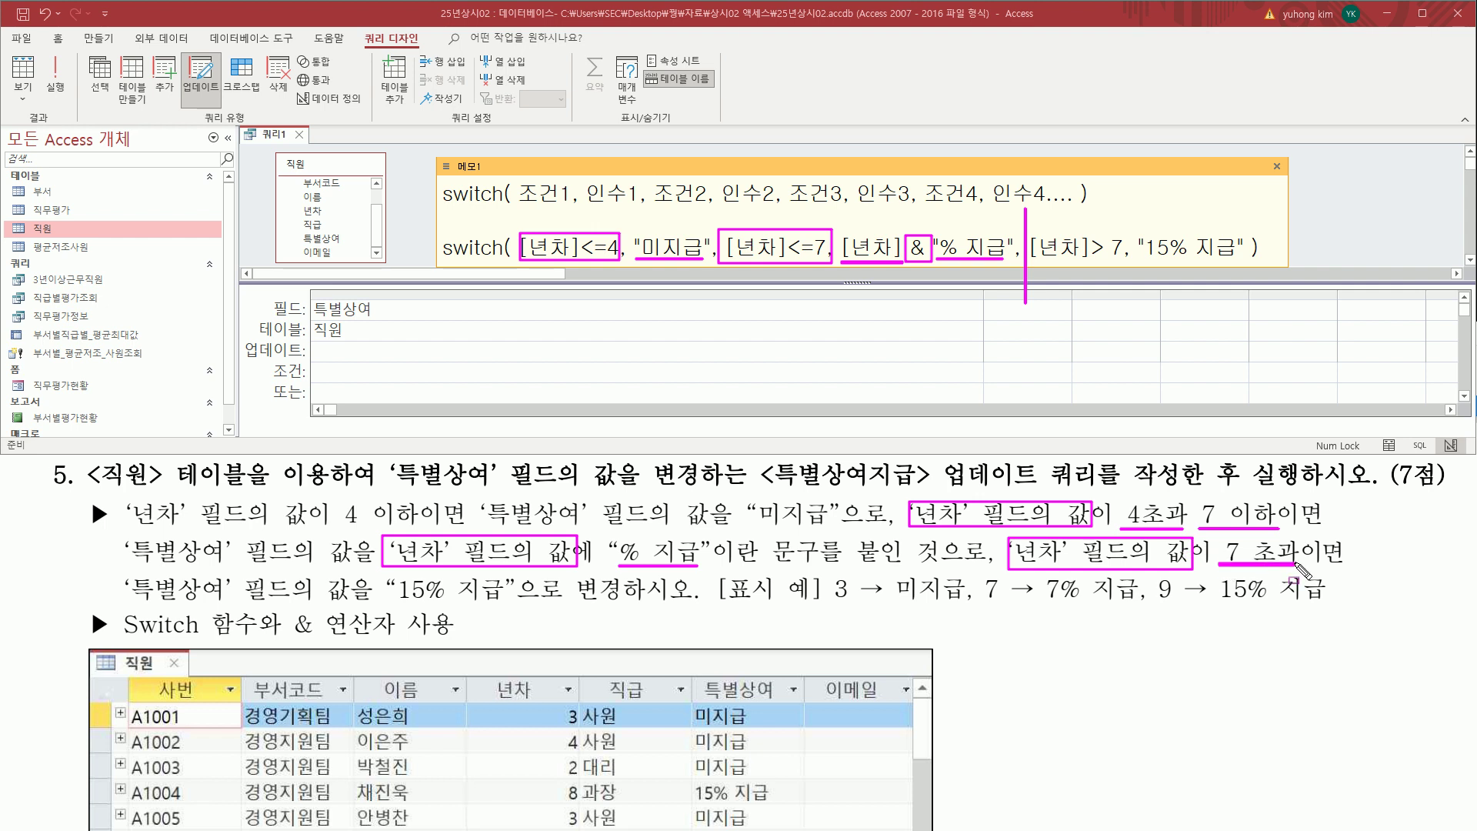
{"action": "left_click", "coordinate": [1034, 275]}
{"action": "left_click_drag", "start_coordinate": [1034, 262], "coordinate": [1123, 261]}
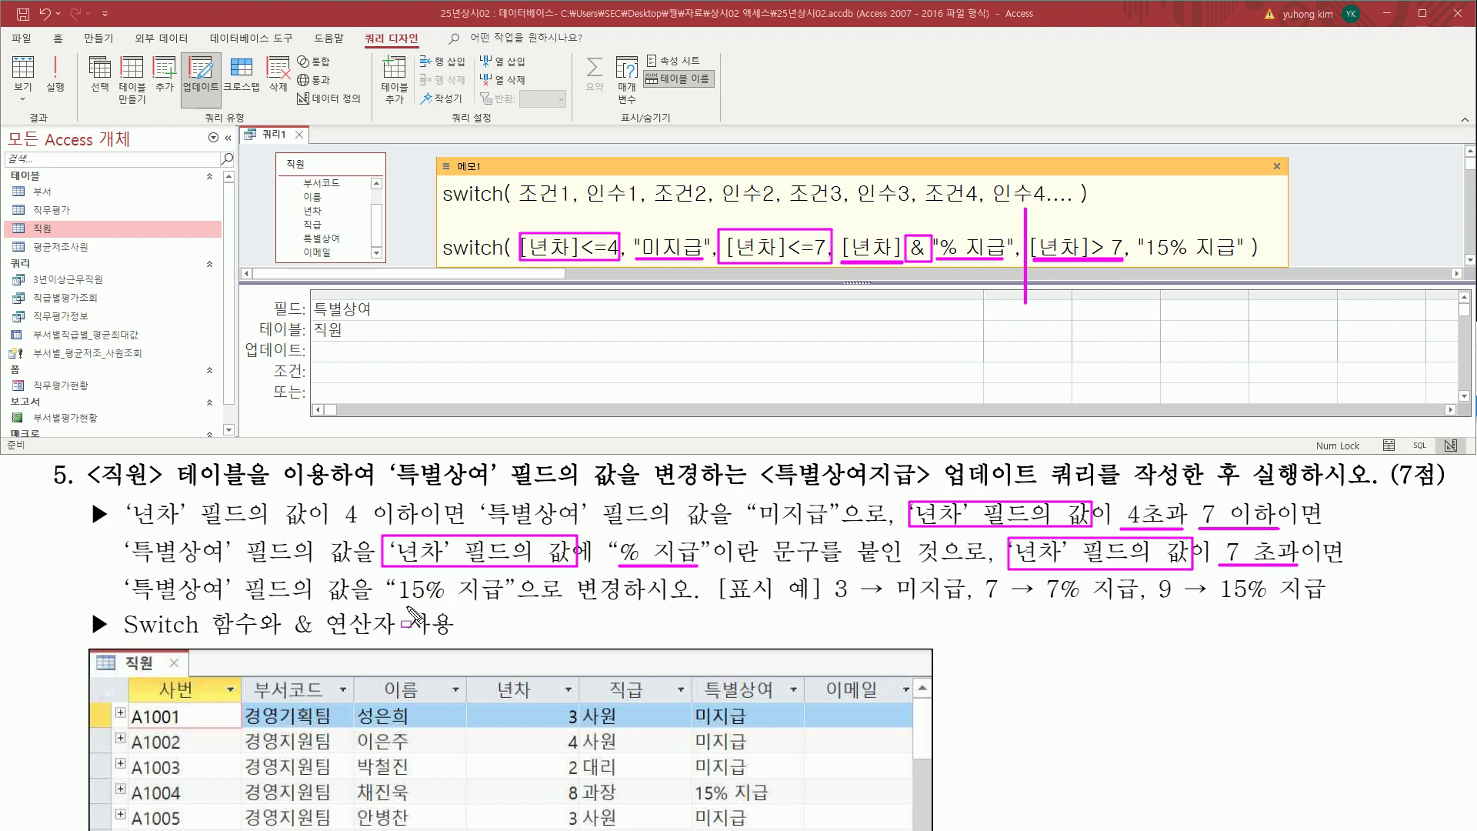
{"action": "left_click_drag", "start_coordinate": [399, 606], "coordinate": [506, 606]}
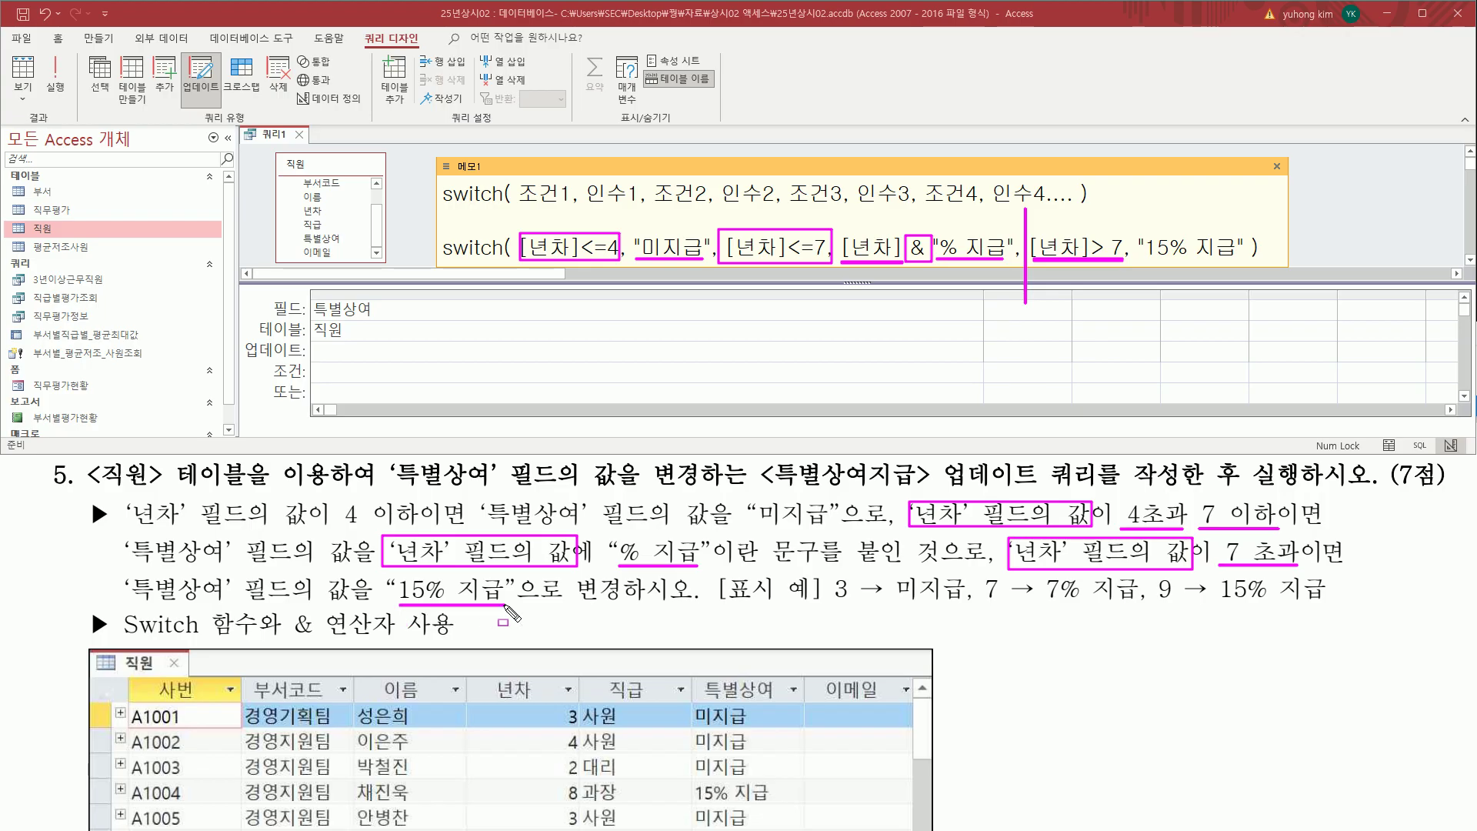
{"action": "left_click_drag", "start_coordinate": [1149, 260], "coordinate": [1241, 261]}
{"action": "key", "text": "Escape"}
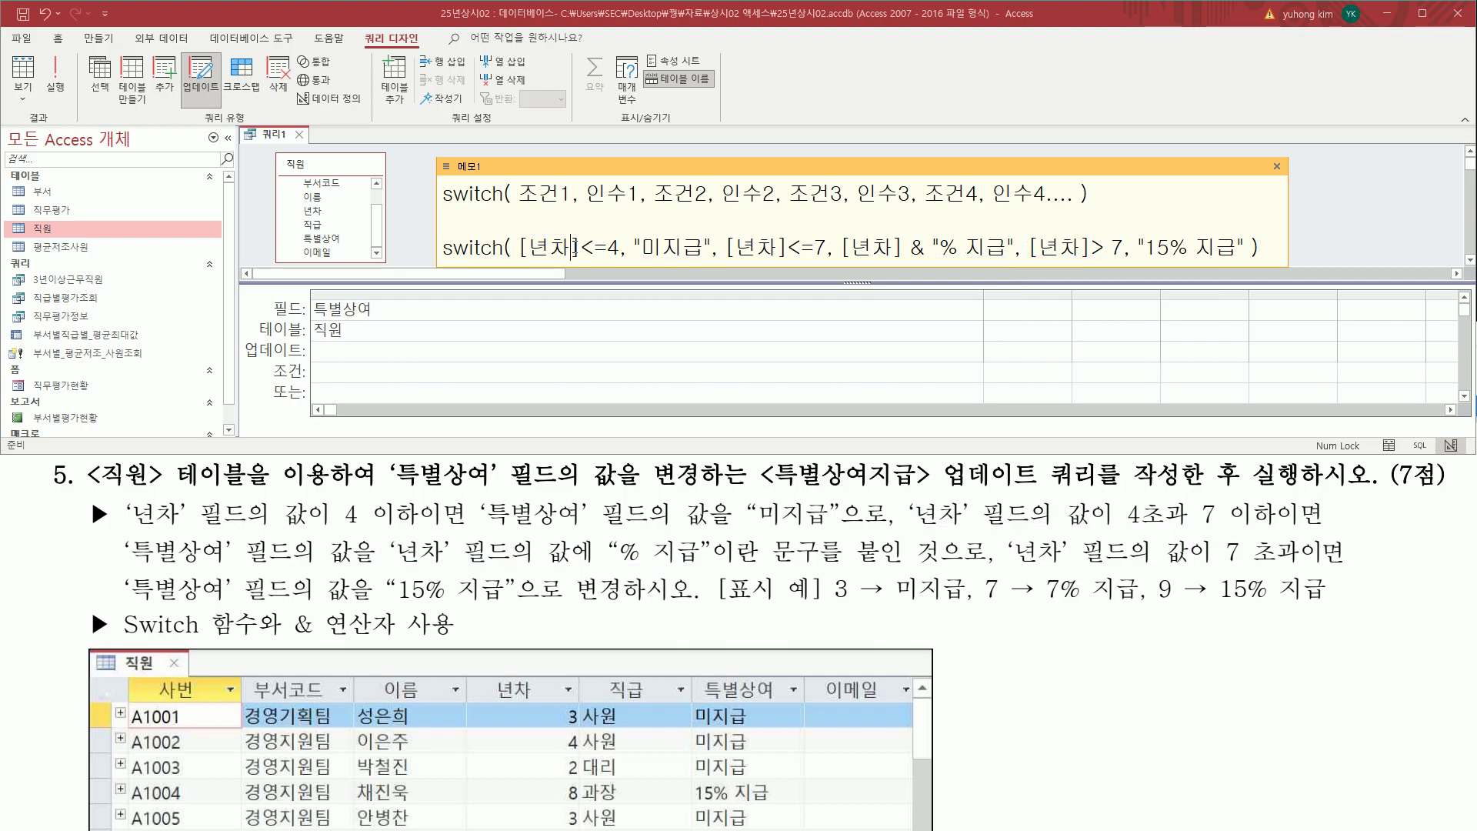
- Set the 특별상여 update value to switch( [년차]<=4, "미지급", [년차]<=7, [년차] & "% 지급", [년차]> 7, "15% 지급" ) and narrow its column
{"action": "key", "text": "Escape"}
{"action": "left_click", "coordinate": [333, 352]}
{"action": "type", "text": "switch( [년차]<=4, \"미지급\", [년차]<=7, [년차] & \"% 지급\", [년차]> 7, \"15% 지급\" )"}
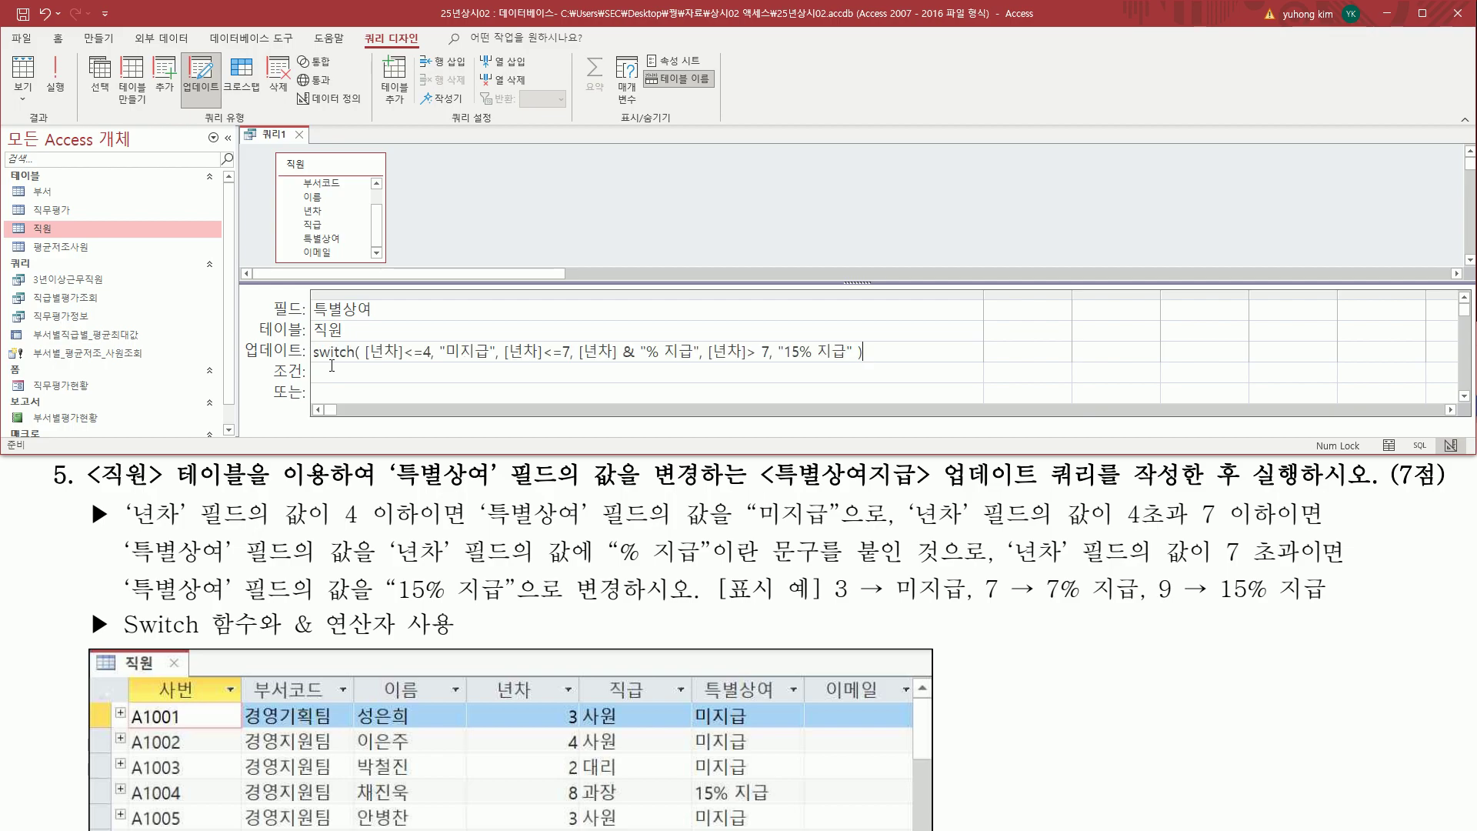
{"action": "left_click_drag", "start_coordinate": [306, 362], "coordinate": [882, 364]}
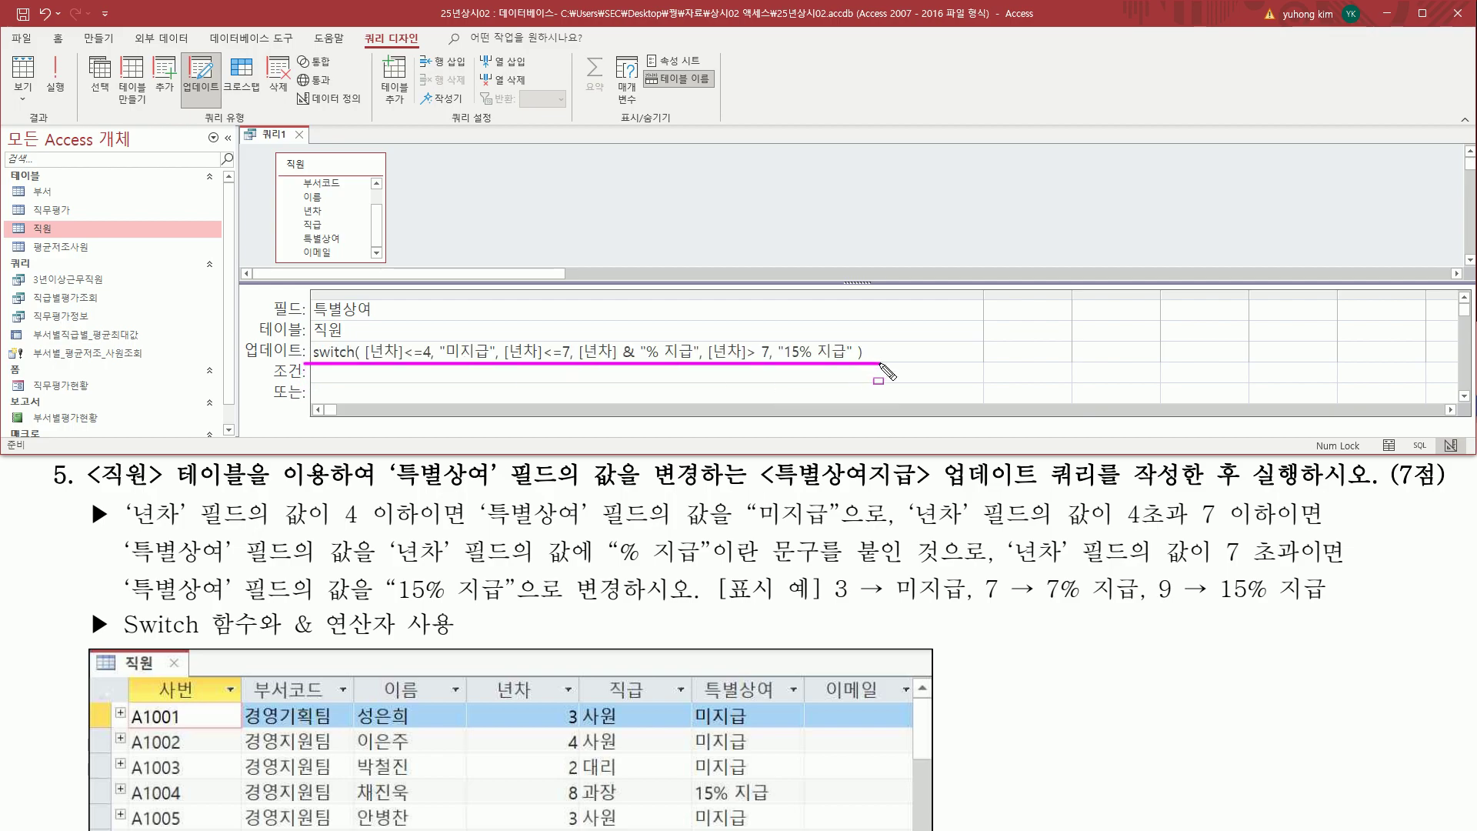
{"action": "mouse_move", "coordinate": [370, 339]}
{"action": "left_mouse_down"}
{"action": "mouse_move", "coordinate": [482, 368]}
{"action": "mouse_move", "coordinate": [698, 369]}
{"action": "left_mouse_up"}
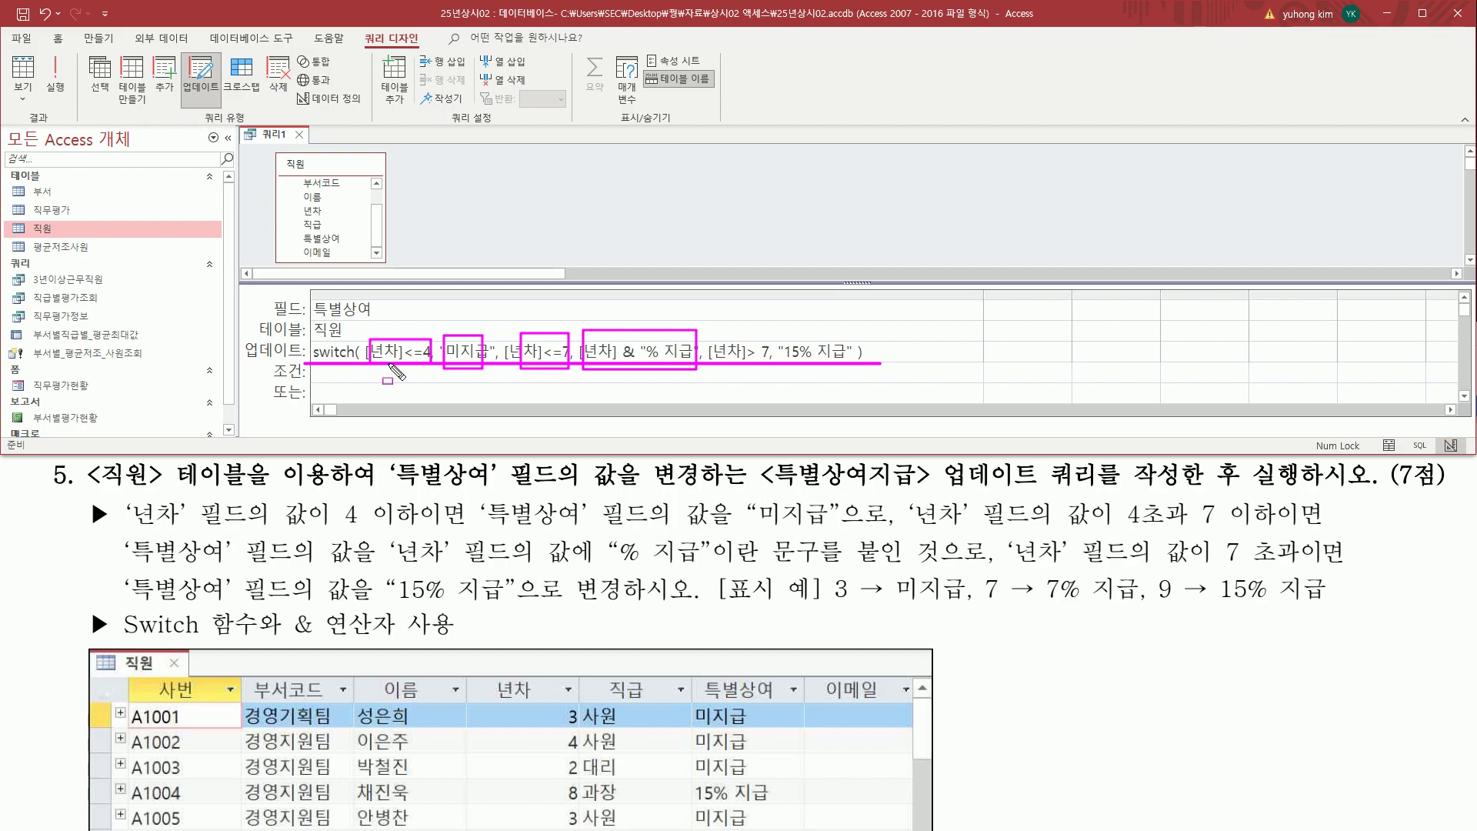
{"action": "left_click_drag", "start_coordinate": [713, 332], "coordinate": [767, 368]}
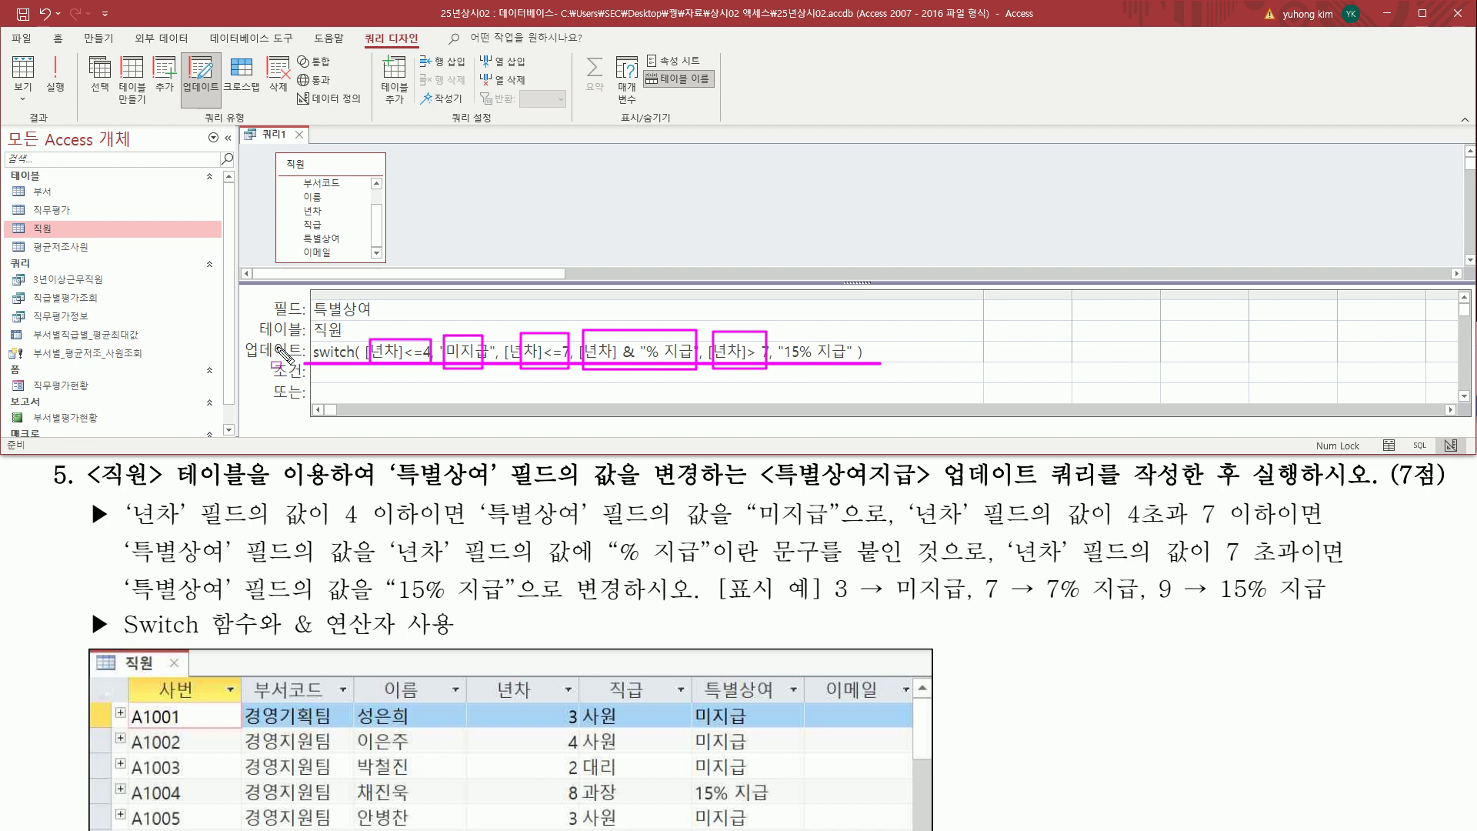
{"action": "key", "text": "Escape"}
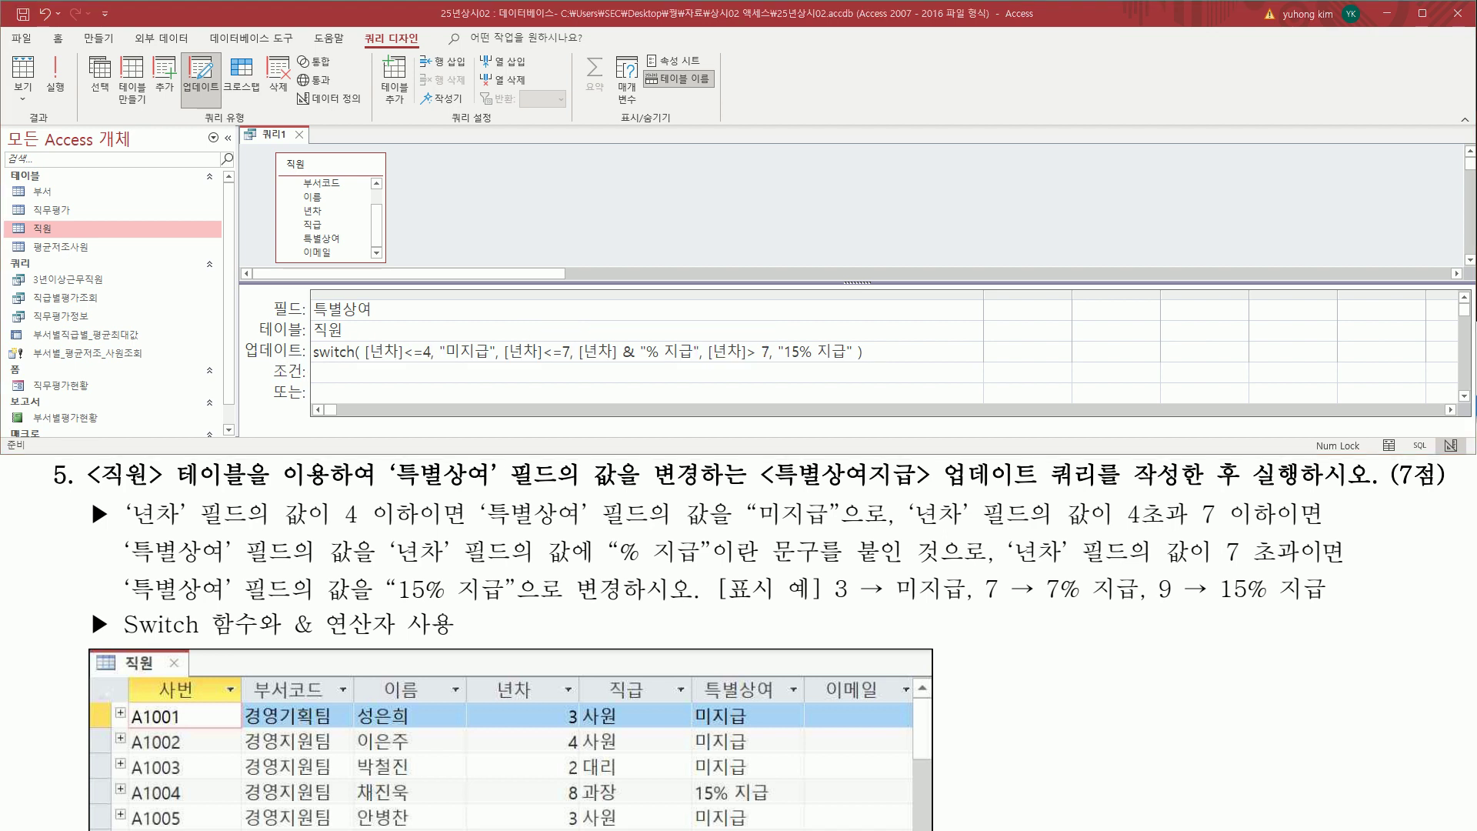
{"action": "left_click", "coordinate": [987, 296]}
{"action": "left_click_drag", "start_coordinate": [983, 297], "coordinate": [839, 297]}
- Run the update query and accept updating the records of the 직원 table
{"action": "key", "text": "ctrl+s"}
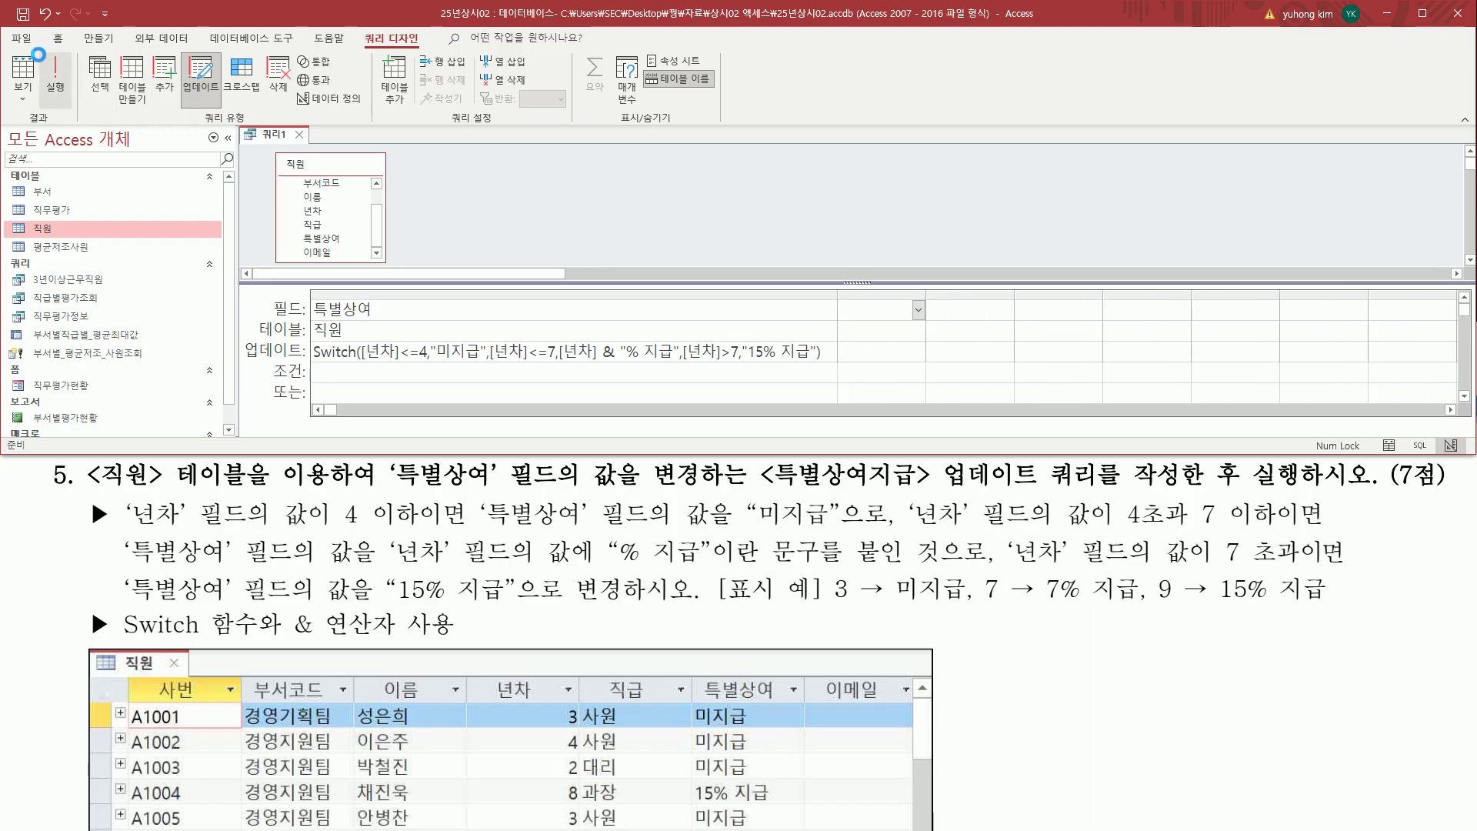
{"action": "left_click", "coordinate": [64, 97]}
{"action": "left_click_drag", "start_coordinate": [739, 401], "coordinate": [774, 187]}
{"action": "mouse_move", "coordinate": [671, 219]}
{"action": "left_mouse_down"}
{"action": "mouse_move", "coordinate": [774, 218]}
{"action": "mouse_move", "coordinate": [779, 203]}
{"action": "left_mouse_up"}
{"action": "mouse_move", "coordinate": [728, 245]}
{"action": "left_mouse_down"}
{"action": "mouse_move", "coordinate": [830, 244]}
{"action": "mouse_move", "coordinate": [701, 247]}
{"action": "mouse_move", "coordinate": [762, 276]}
{"action": "left_mouse_up"}
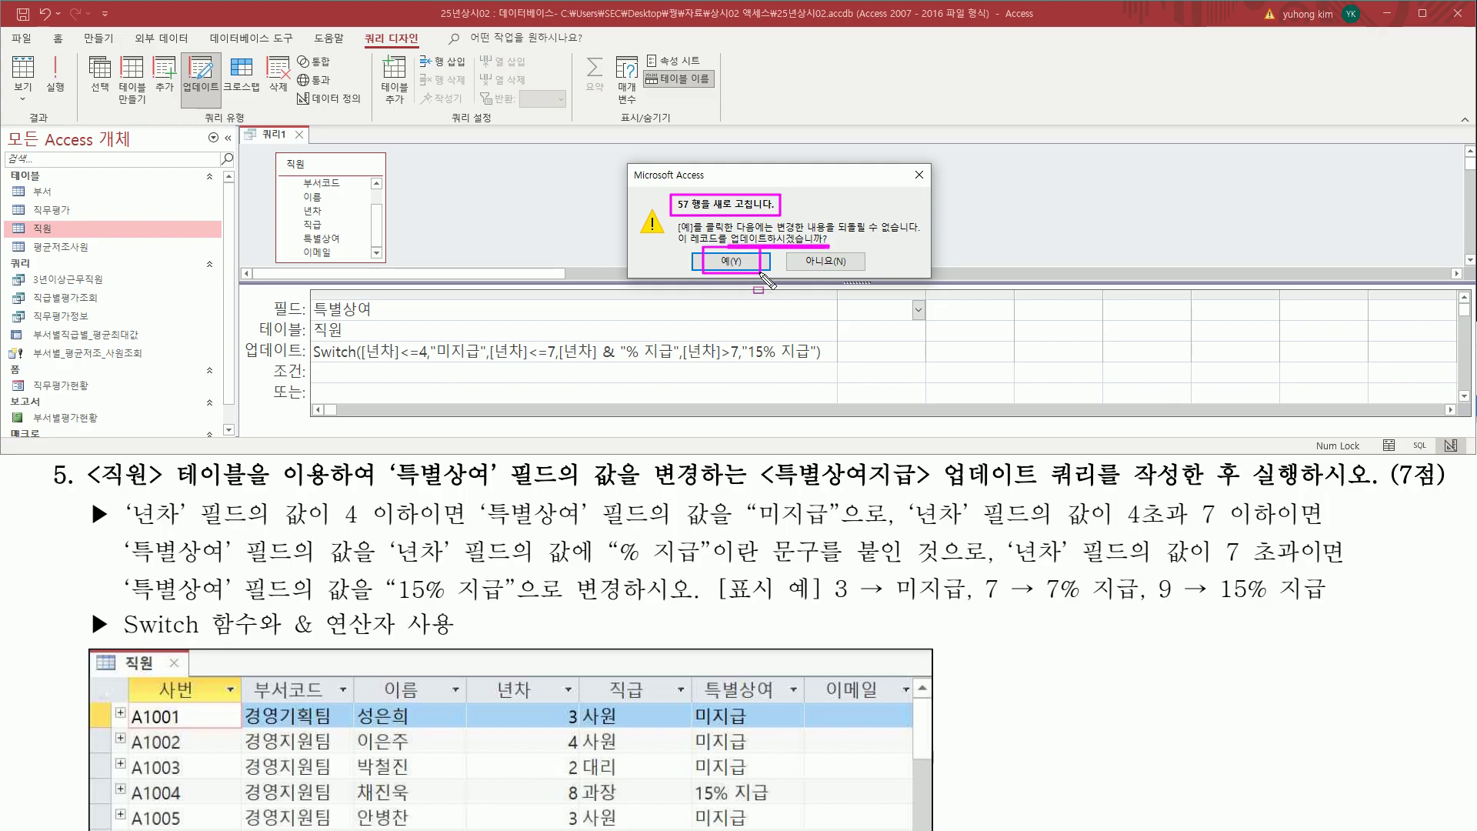
{"action": "key", "text": "Escape"}
{"action": "left_click", "coordinate": [747, 263]}
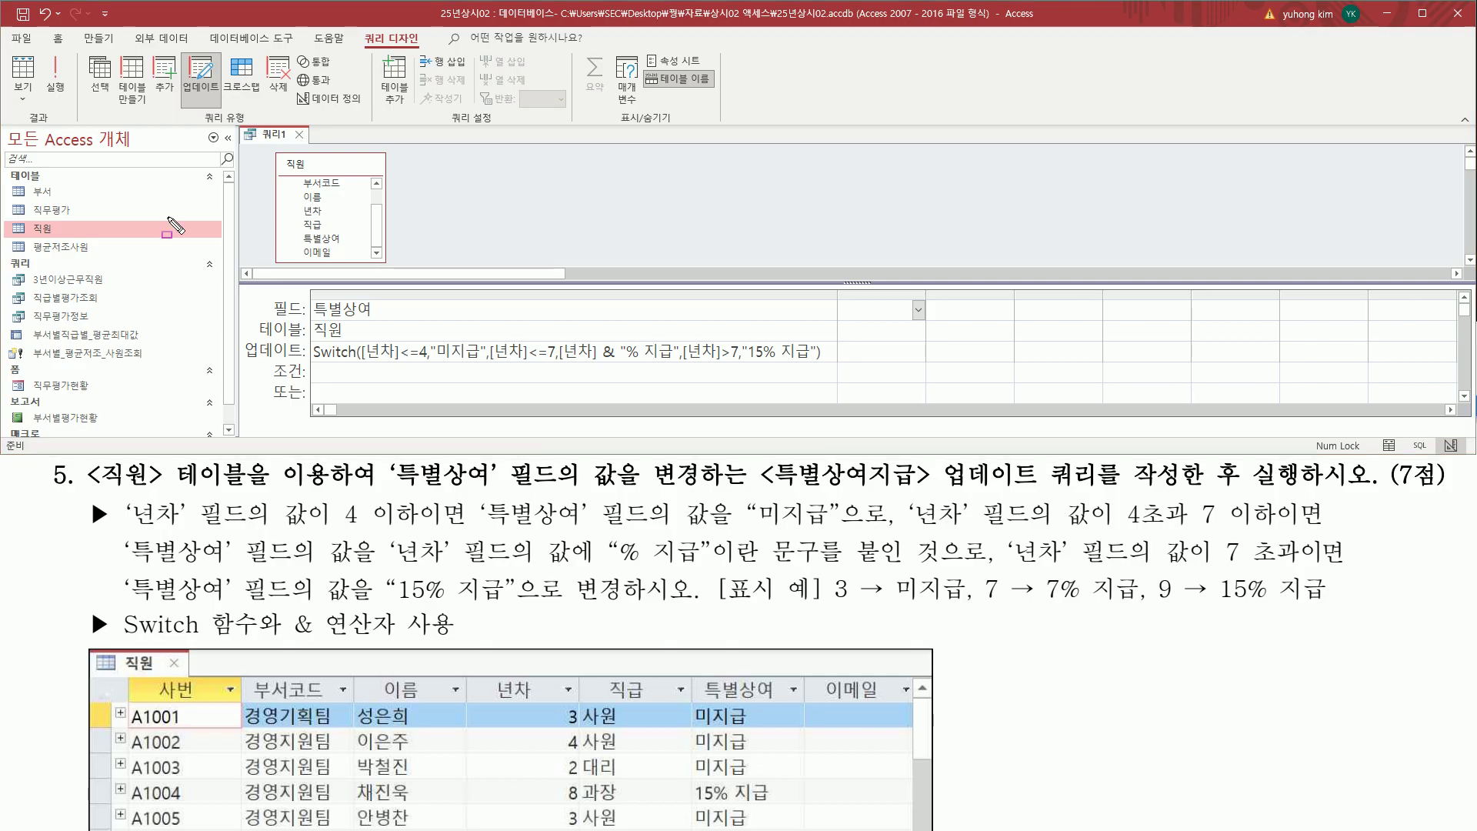
- Open the 직원 table in a maximized window to check the updated 특별상여 values
{"action": "left_click_drag", "start_coordinate": [14, 217], "coordinate": [76, 244]}
{"action": "key", "text": "Escape"}
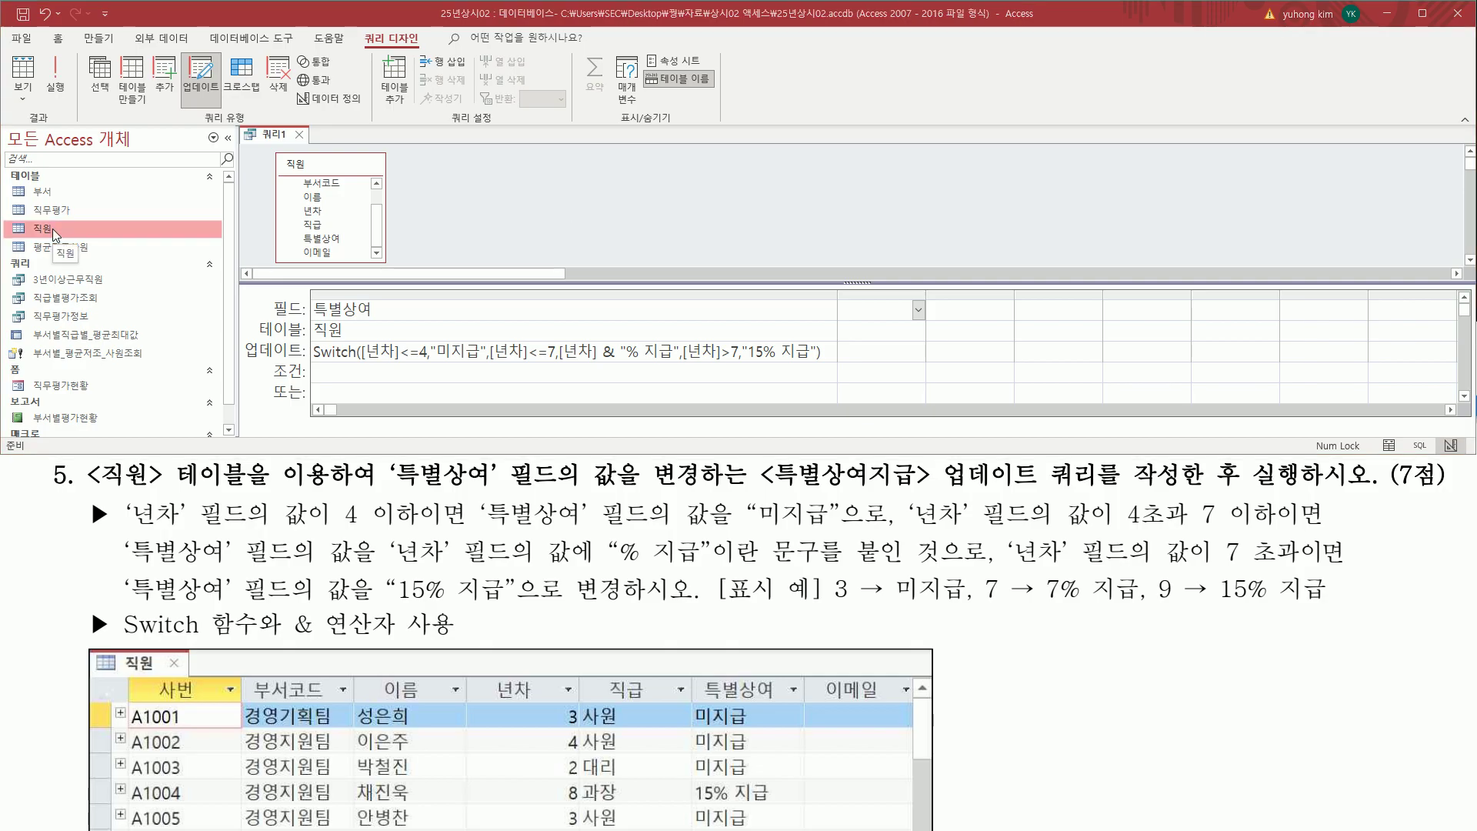
{"action": "double_click", "coordinate": [52, 229]}
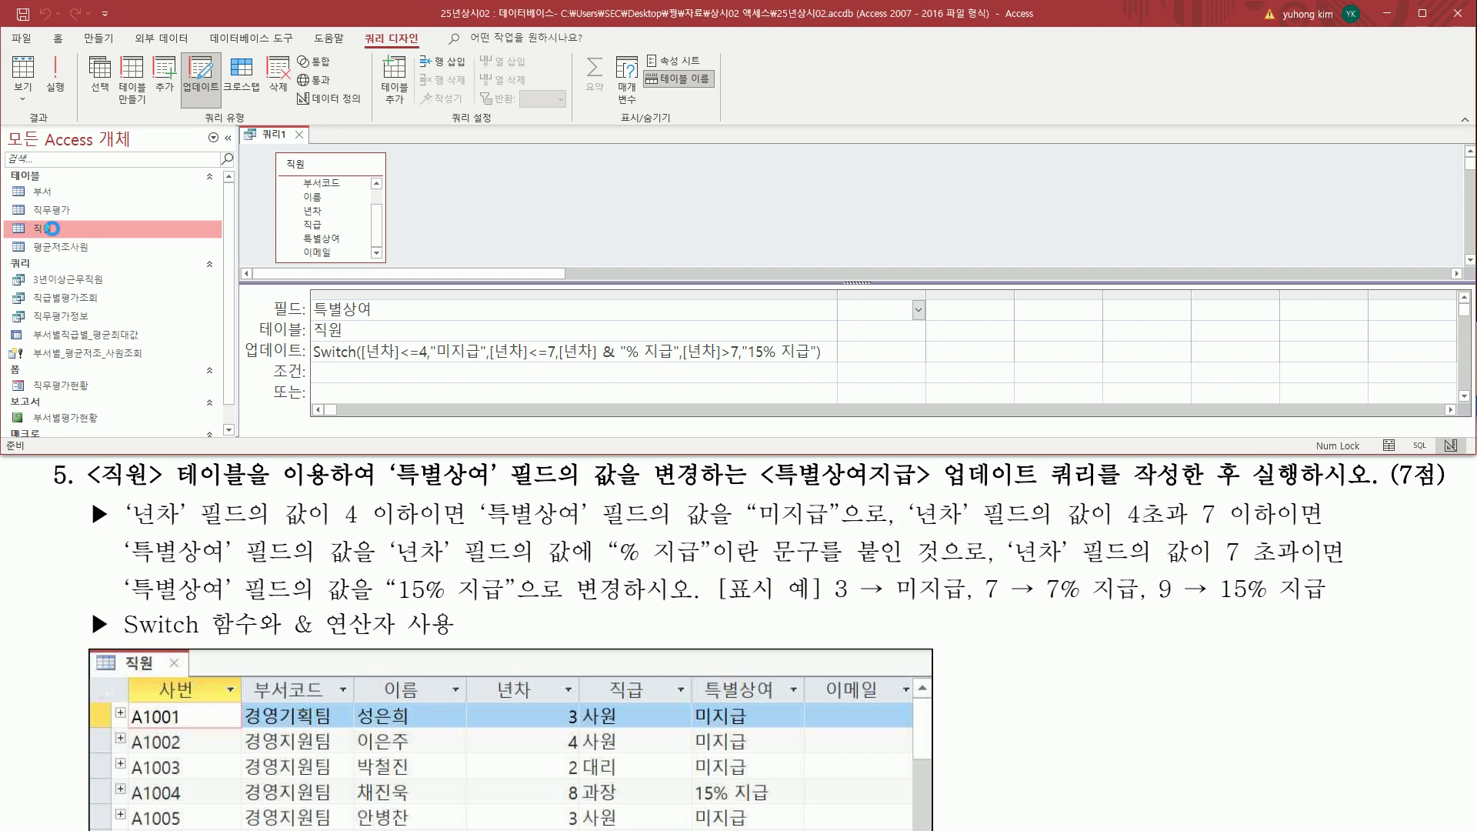
{"action": "double_click", "coordinate": [491, 15]}
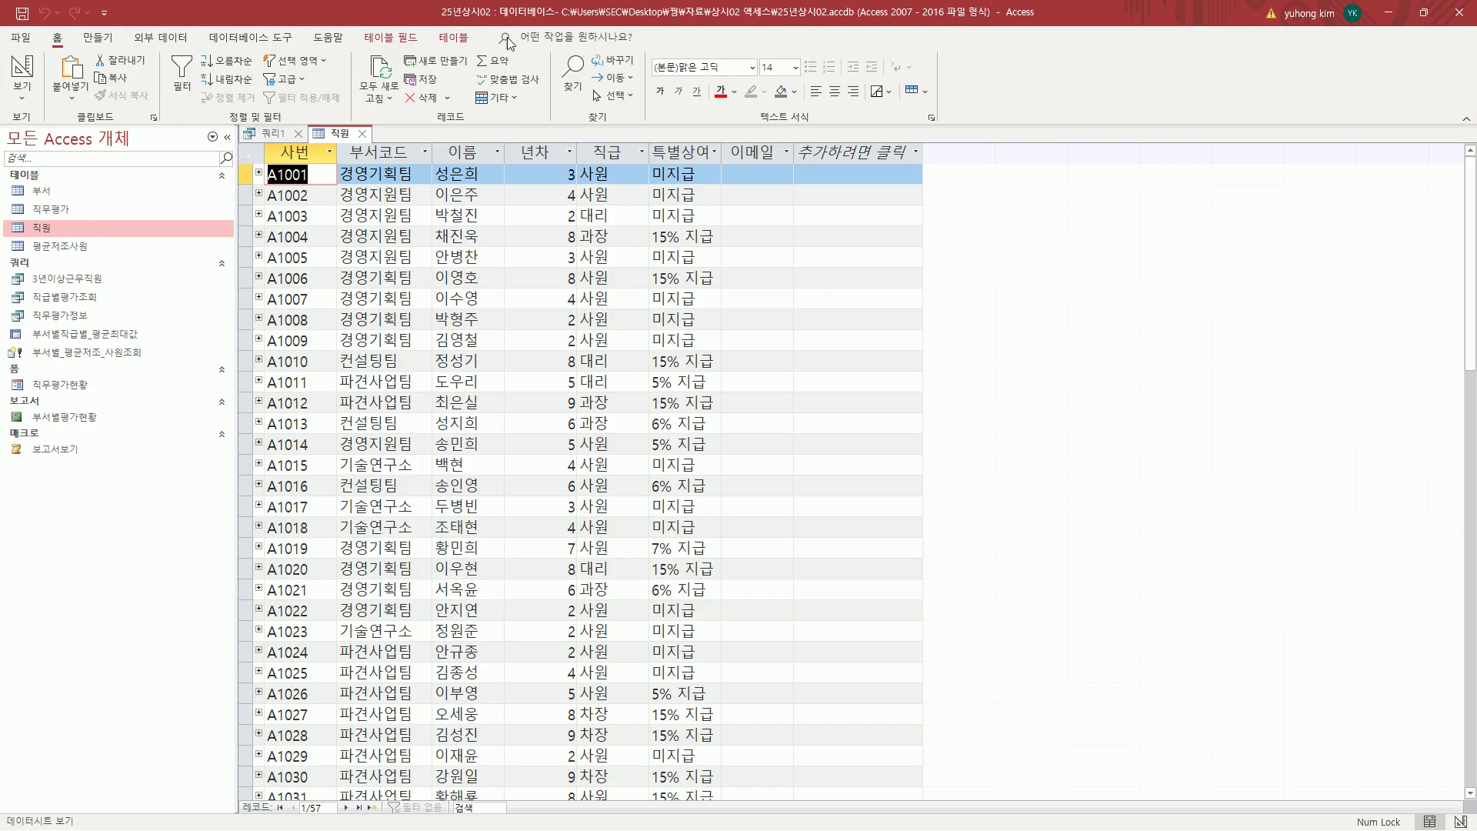
- Check the 특별상여 values of the 직원 records whose 년차 is 4 or less against the 미지급 rule
{"action": "left_click_drag", "start_coordinate": [566, 170], "coordinate": [584, 229]}
{"action": "mouse_move", "coordinate": [564, 251]}
{"action": "left_mouse_down"}
{"action": "mouse_move", "coordinate": [580, 267]}
{"action": "mouse_move", "coordinate": [582, 350]}
{"action": "left_mouse_up"}
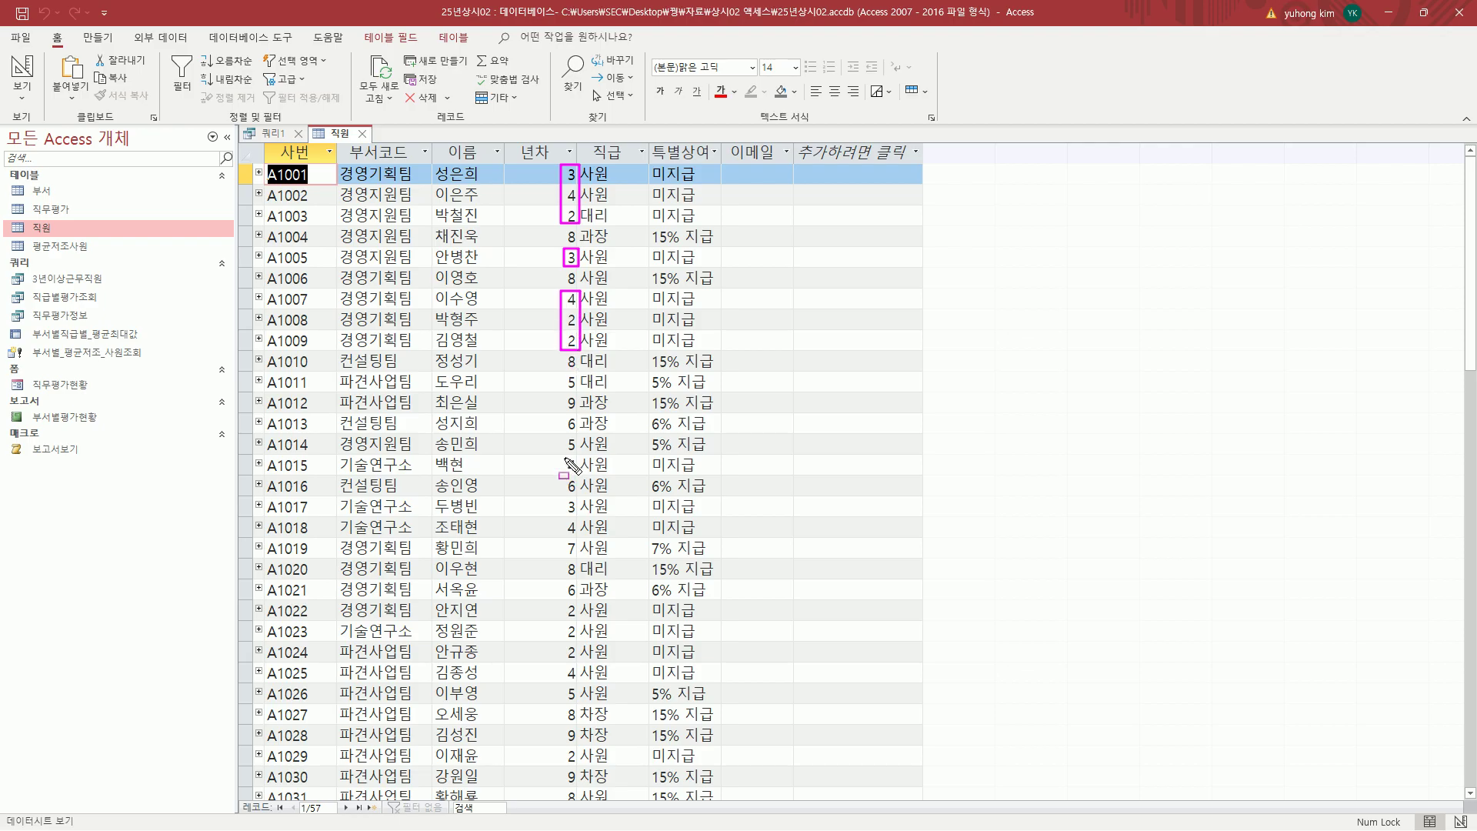
{"action": "mouse_move", "coordinate": [563, 456]}
{"action": "left_mouse_down"}
{"action": "mouse_move", "coordinate": [581, 474]}
{"action": "mouse_move", "coordinate": [581, 541]}
{"action": "mouse_move", "coordinate": [707, 515]}
{"action": "mouse_move", "coordinate": [702, 532]}
{"action": "left_mouse_up"}
{"action": "left_click_drag", "start_coordinate": [651, 470], "coordinate": [693, 470]}
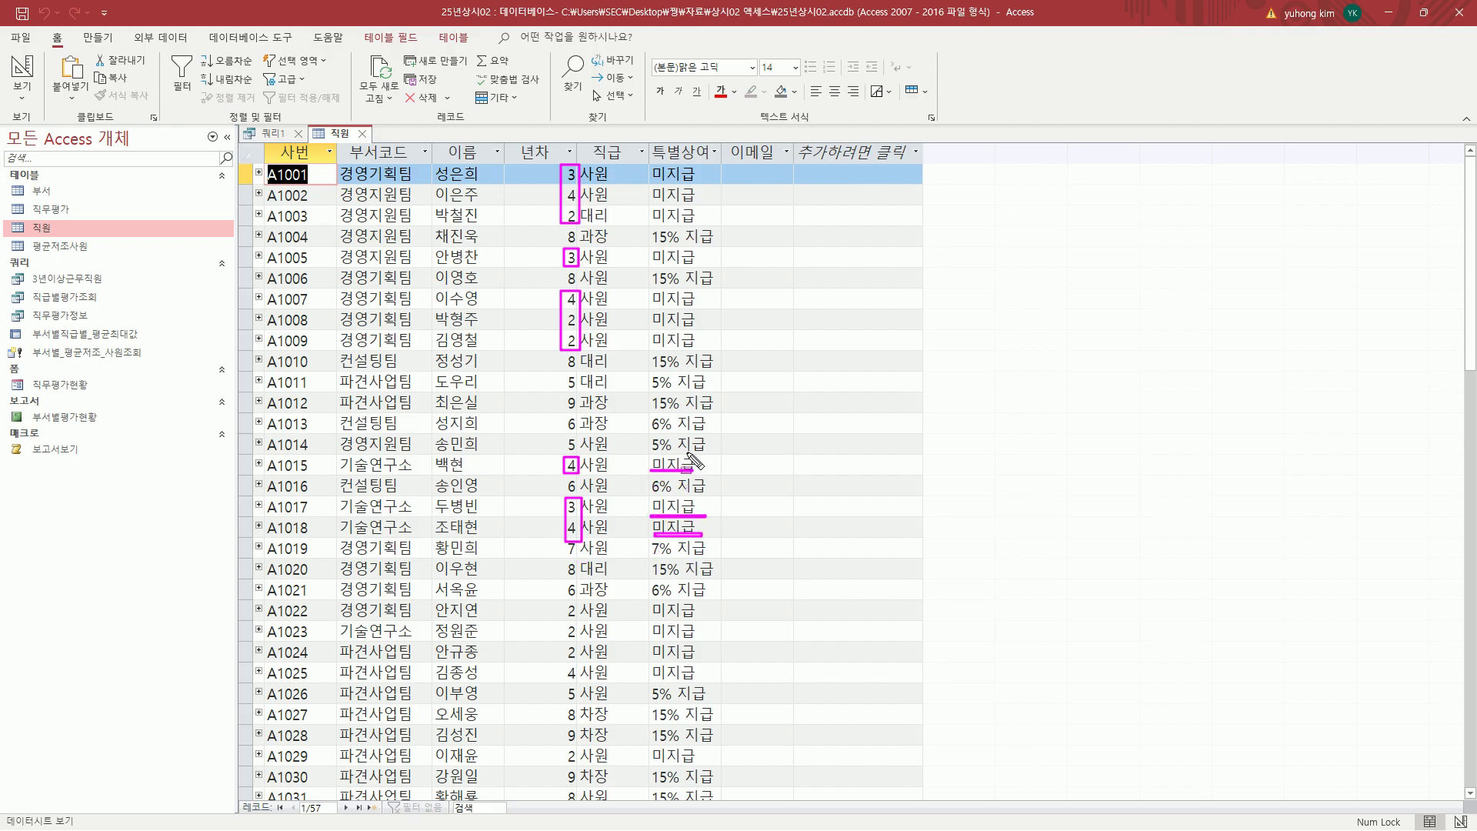
{"action": "mouse_move", "coordinate": [653, 299]}
{"action": "left_mouse_down"}
{"action": "mouse_move", "coordinate": [709, 345]}
{"action": "mouse_move", "coordinate": [650, 294]}
{"action": "left_mouse_up"}
{"action": "mouse_move", "coordinate": [648, 169]}
{"action": "left_mouse_down"}
{"action": "mouse_move", "coordinate": [714, 221]}
{"action": "mouse_move", "coordinate": [648, 171]}
{"action": "left_mouse_up"}
{"action": "left_click_drag", "start_coordinate": [650, 263], "coordinate": [700, 253]}
{"action": "key", "text": "Escape"}
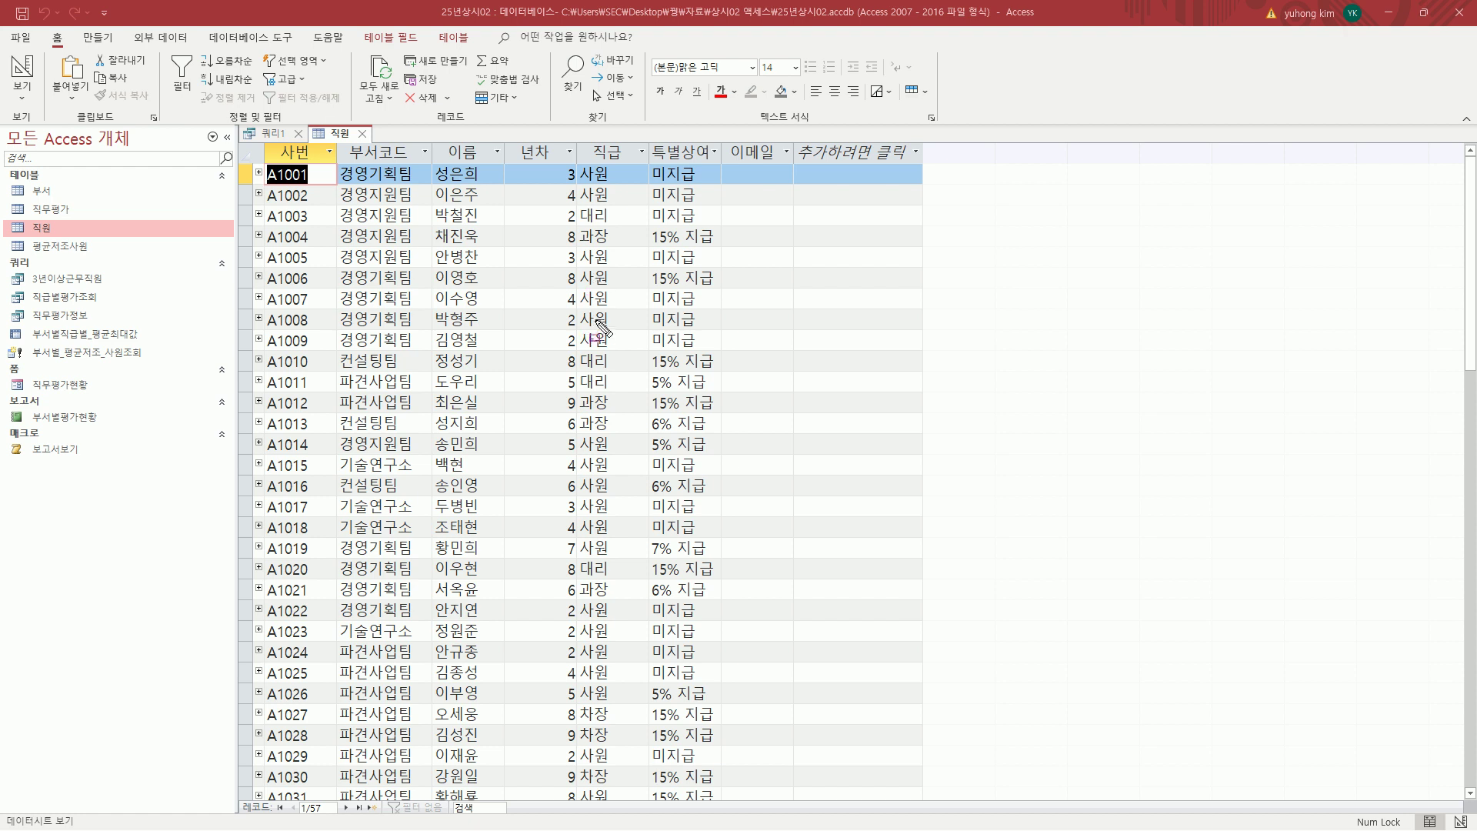
- Compare 년차 with the percentage in 특별상여 for the 직원 records with 년차 above 4 and up to 7
{"action": "mouse_move", "coordinate": [576, 412]}
{"action": "left_mouse_down"}
{"action": "mouse_move", "coordinate": [562, 454]}
{"action": "mouse_move", "coordinate": [580, 459]}
{"action": "left_mouse_up"}
{"action": "left_click_drag", "start_coordinate": [561, 372], "coordinate": [582, 392]}
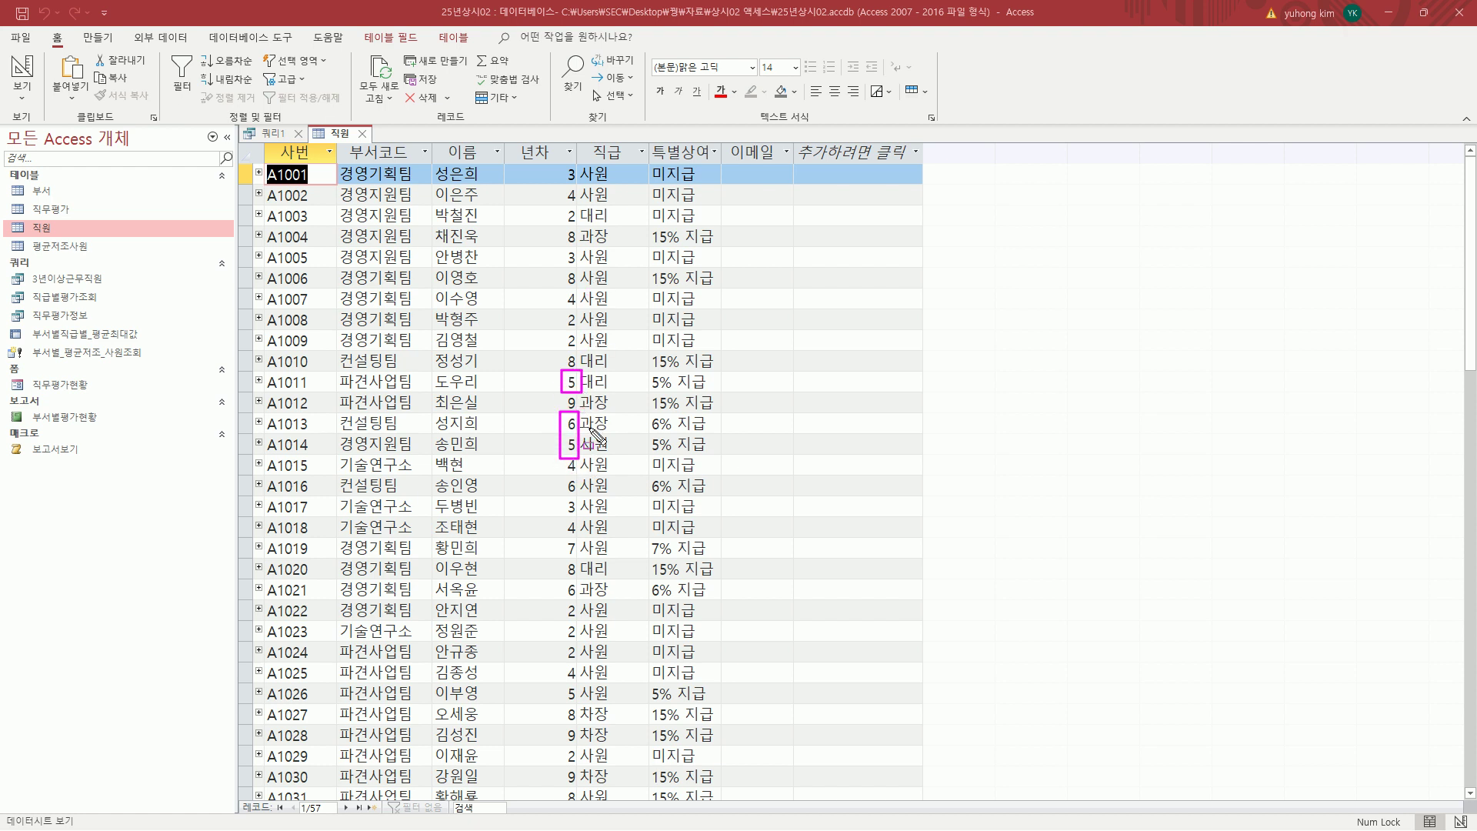
{"action": "left_click_drag", "start_coordinate": [567, 478], "coordinate": [577, 600]}
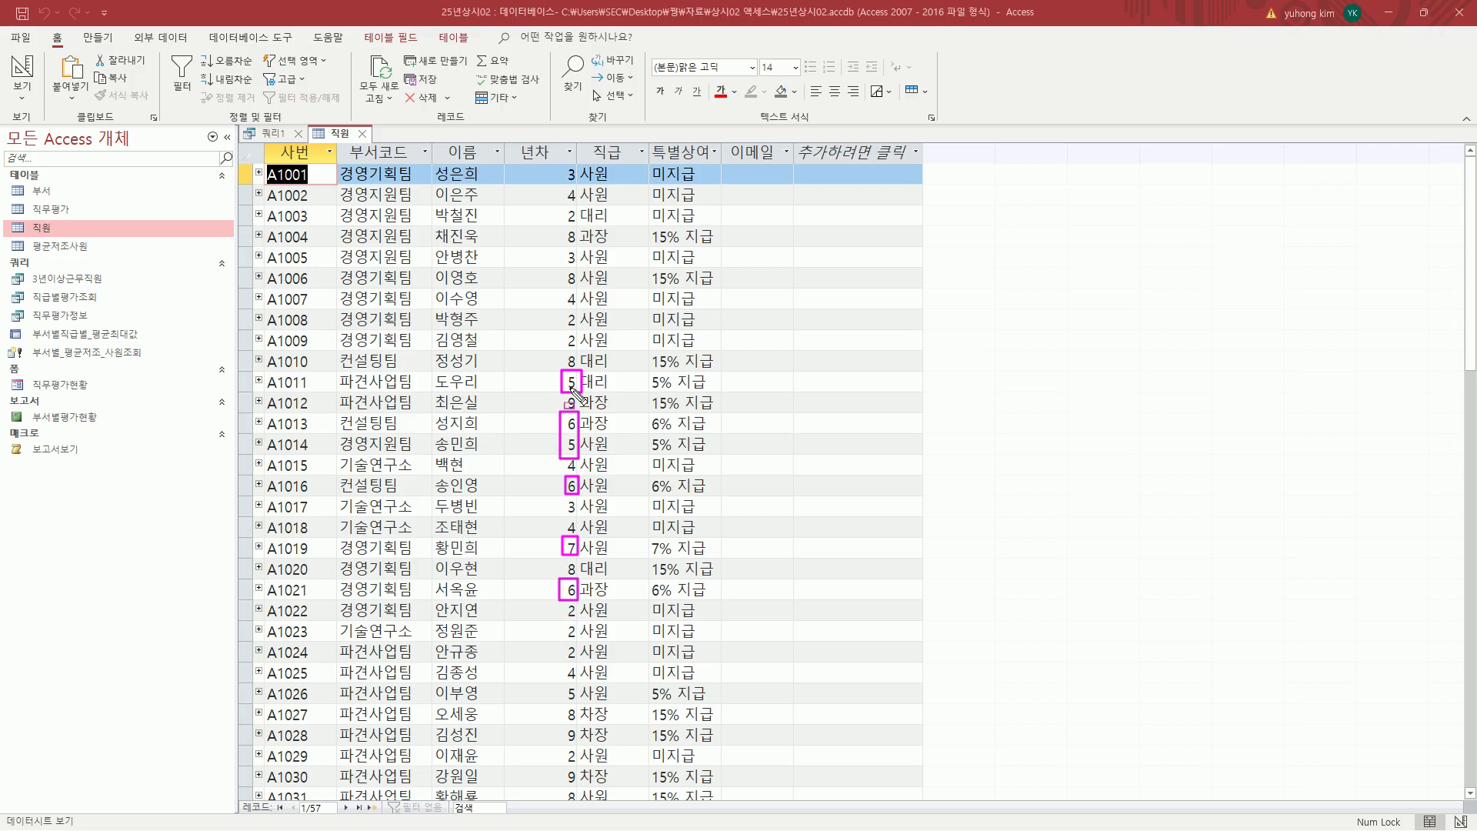
{"action": "left_click_drag", "start_coordinate": [662, 391], "coordinate": [644, 392]}
{"action": "left_click_drag", "start_coordinate": [650, 451], "coordinate": [663, 451]}
{"action": "mouse_move", "coordinate": [646, 557]}
{"action": "left_mouse_down"}
{"action": "mouse_move", "coordinate": [659, 556]}
{"action": "mouse_move", "coordinate": [656, 598]}
{"action": "left_mouse_up"}
{"action": "key", "text": "Escape"}
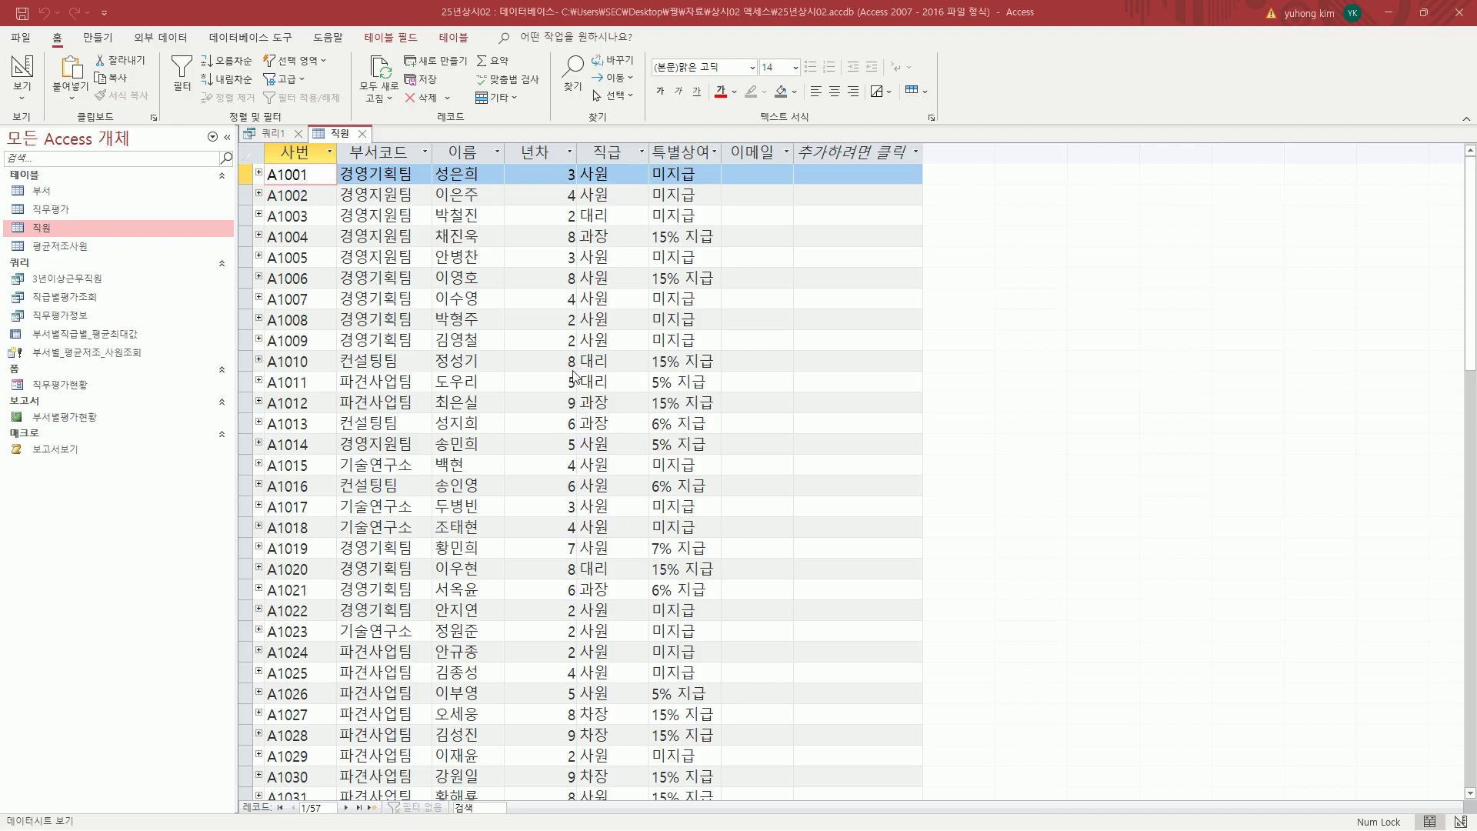
- Check the 특별상여 values of the 직원 records whose 년차 exceeds 7 against the 15% 지급 rule
{"action": "left_click_drag", "start_coordinate": [566, 350], "coordinate": [581, 374]}
{"action": "left_click_drag", "start_coordinate": [566, 266], "coordinate": [578, 289]}
{"action": "mouse_move", "coordinate": [561, 394]}
{"action": "left_mouse_down"}
{"action": "mouse_move", "coordinate": [582, 413]}
{"action": "mouse_move", "coordinate": [563, 413]}
{"action": "left_mouse_up"}
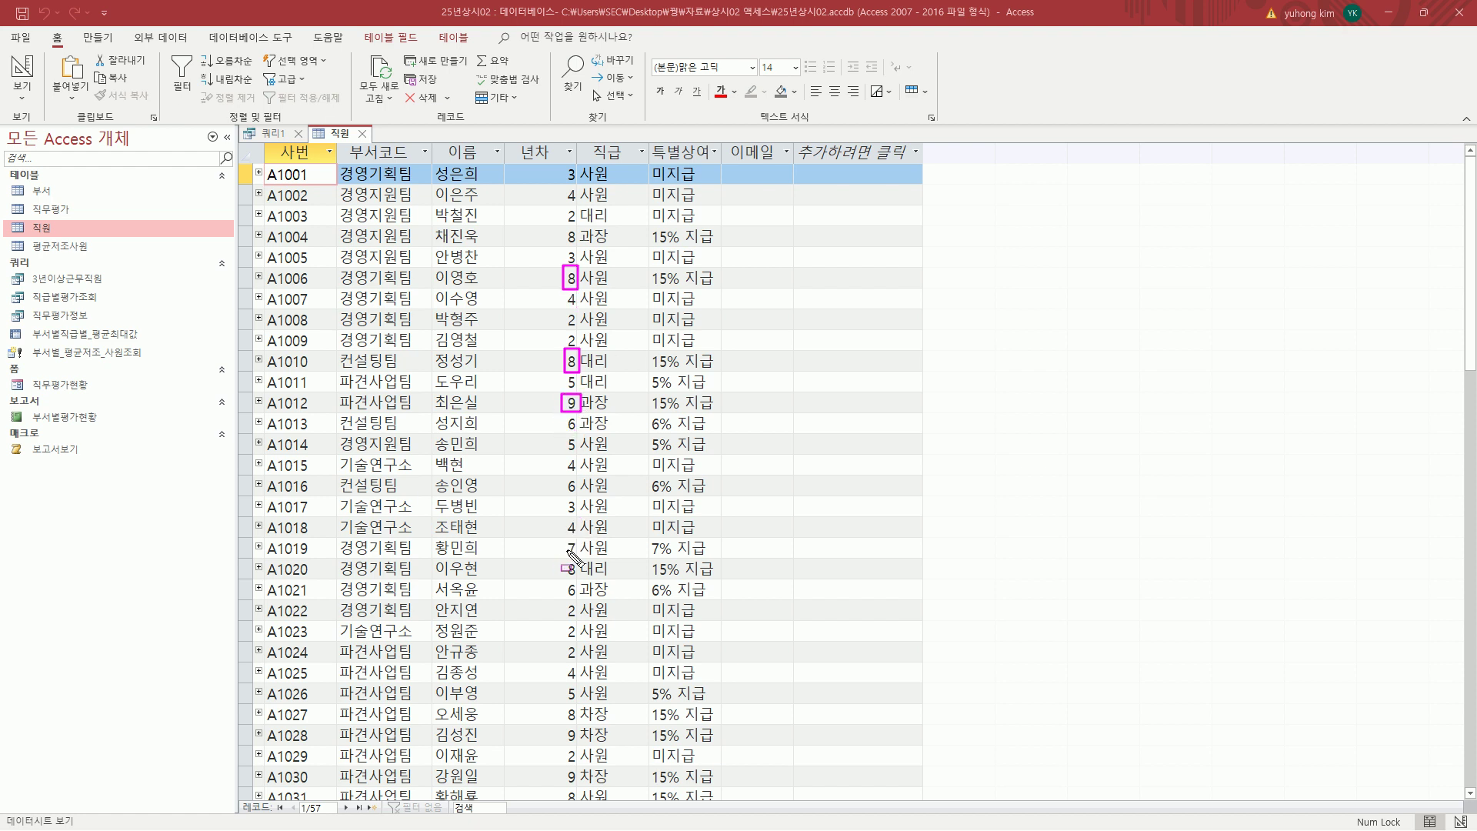
{"action": "left_click_drag", "start_coordinate": [564, 558], "coordinate": [581, 579]}
{"action": "left_click_drag", "start_coordinate": [564, 707], "coordinate": [583, 752]}
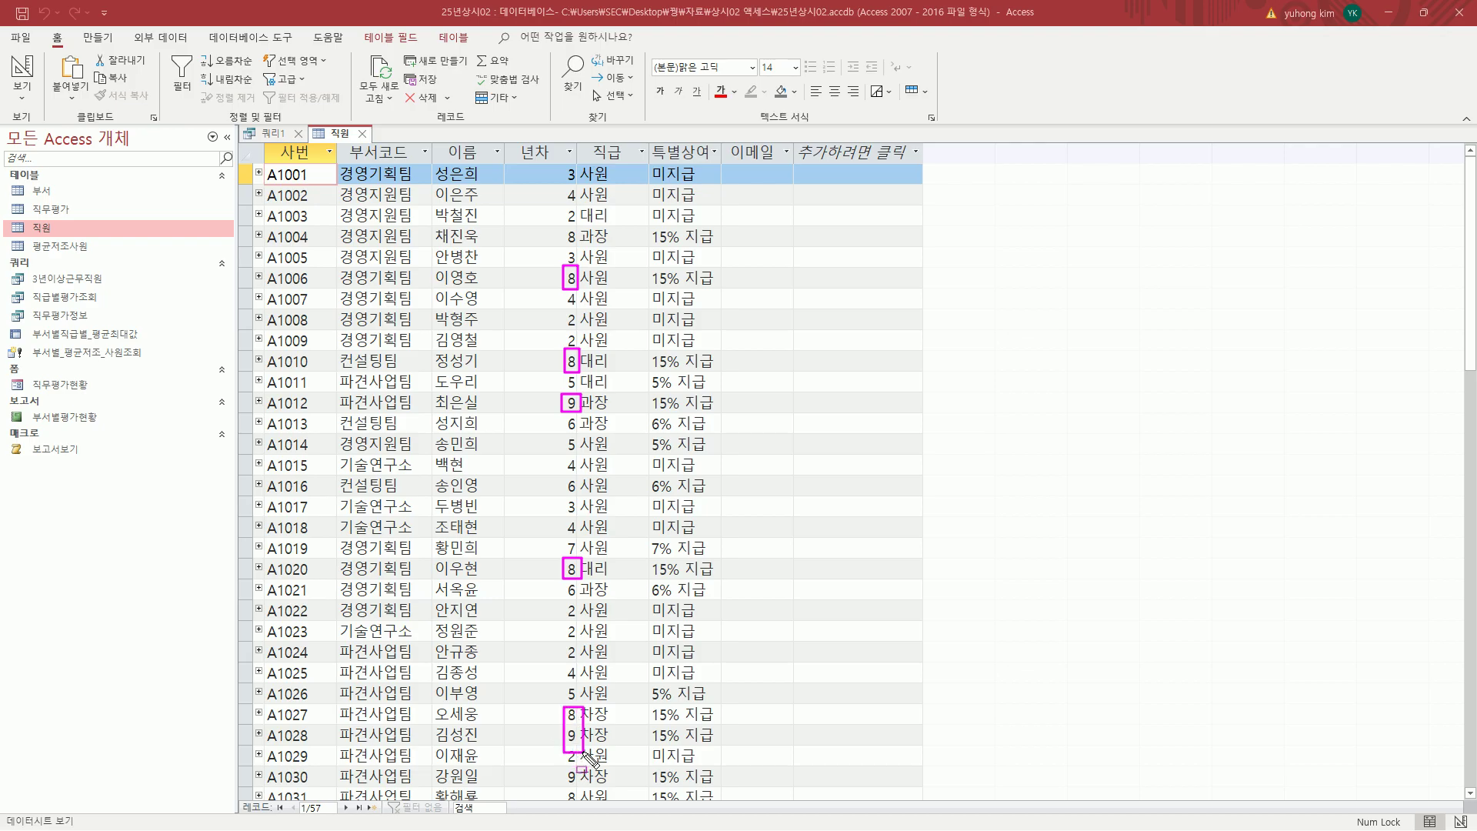
{"action": "left_click_drag", "start_coordinate": [648, 286], "coordinate": [723, 287]}
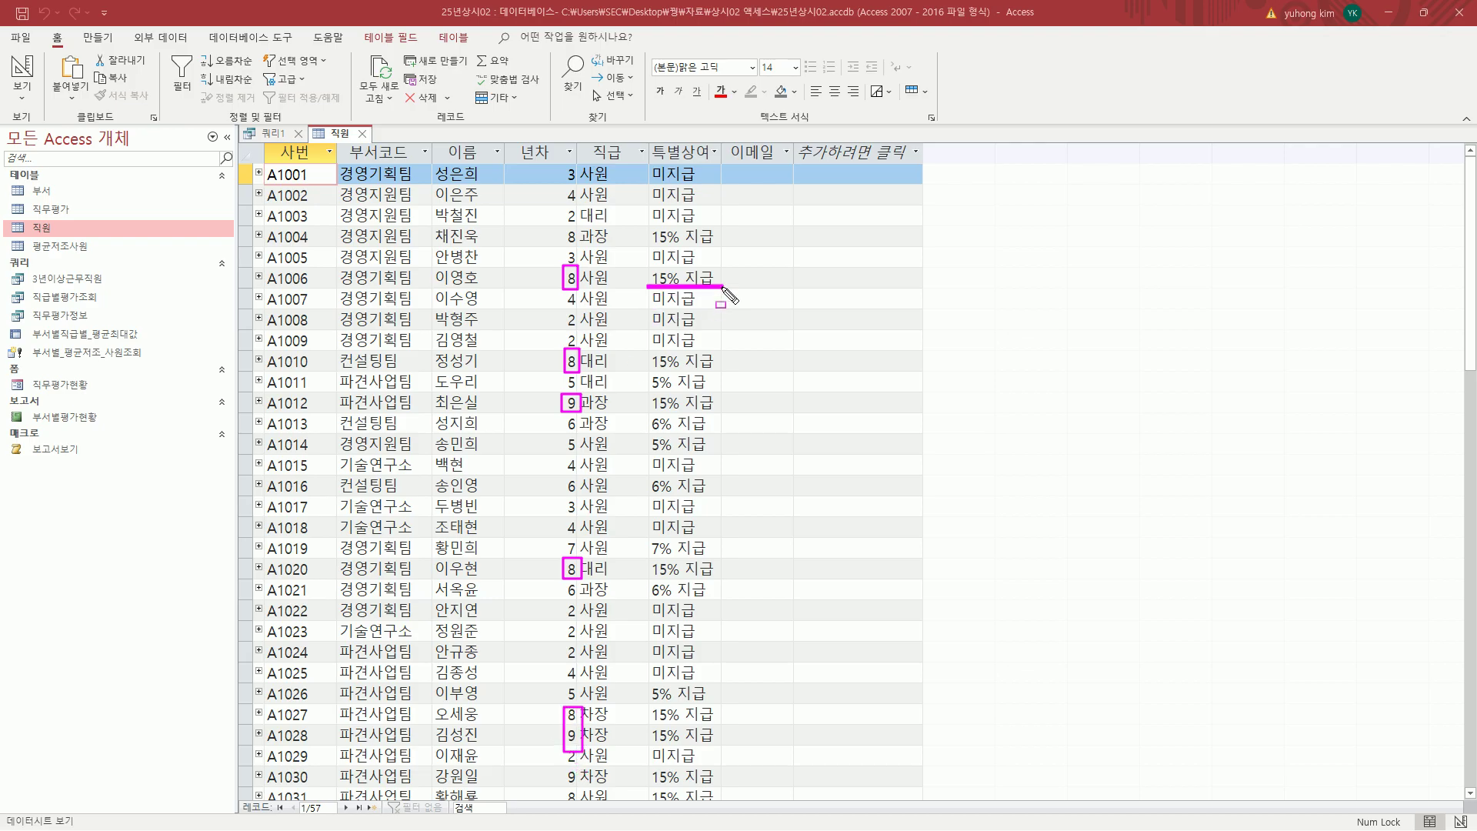
{"action": "mouse_move", "coordinate": [565, 227]}
{"action": "left_mouse_down"}
{"action": "mouse_move", "coordinate": [581, 230]}
{"action": "mouse_move", "coordinate": [566, 246]}
{"action": "mouse_move", "coordinate": [721, 243]}
{"action": "left_mouse_up"}
{"action": "left_click_drag", "start_coordinate": [650, 368], "coordinate": [717, 364]}
{"action": "left_click_drag", "start_coordinate": [649, 411], "coordinate": [721, 411]}
{"action": "left_click_drag", "start_coordinate": [648, 579], "coordinate": [731, 578]}
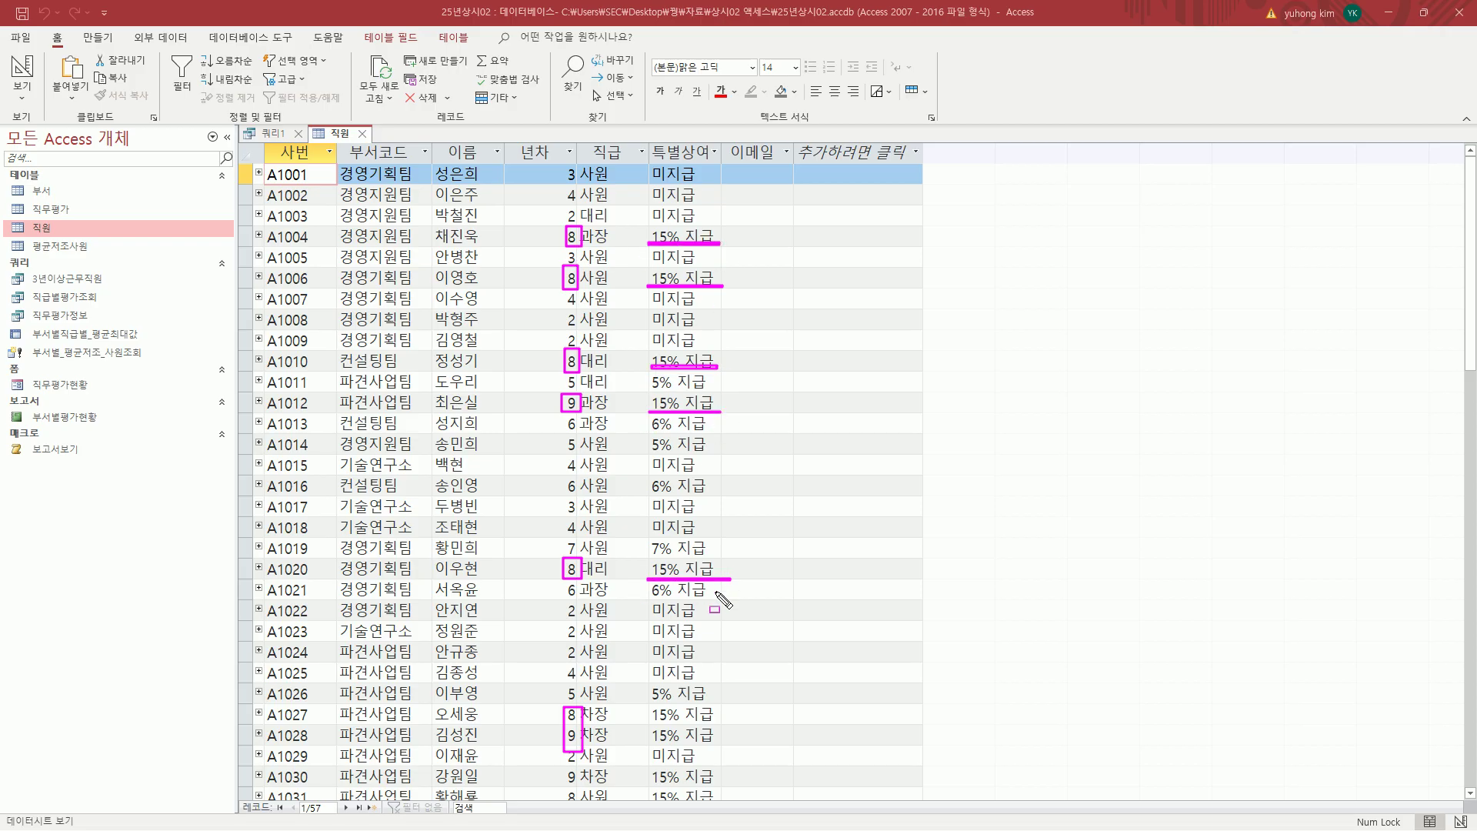
{"action": "mouse_move", "coordinate": [650, 731]}
{"action": "left_mouse_down"}
{"action": "mouse_move", "coordinate": [648, 708]}
{"action": "mouse_move", "coordinate": [720, 720]}
{"action": "mouse_move", "coordinate": [713, 740]}
{"action": "left_mouse_up"}
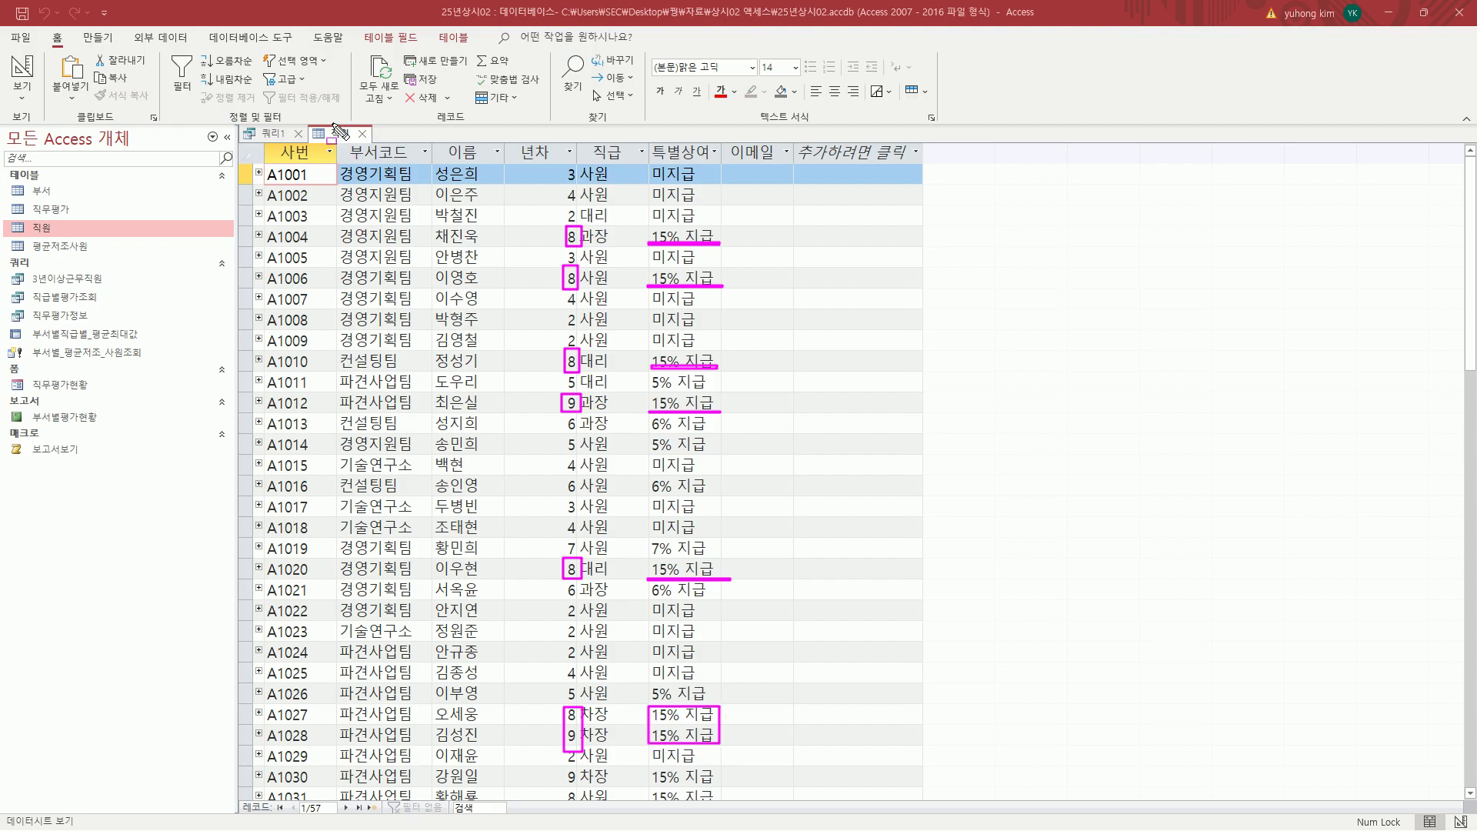
- Check the record count and look through the remaining 직원 records down to the last row
{"action": "left_click_drag", "start_coordinate": [238, 797], "coordinate": [350, 823]}
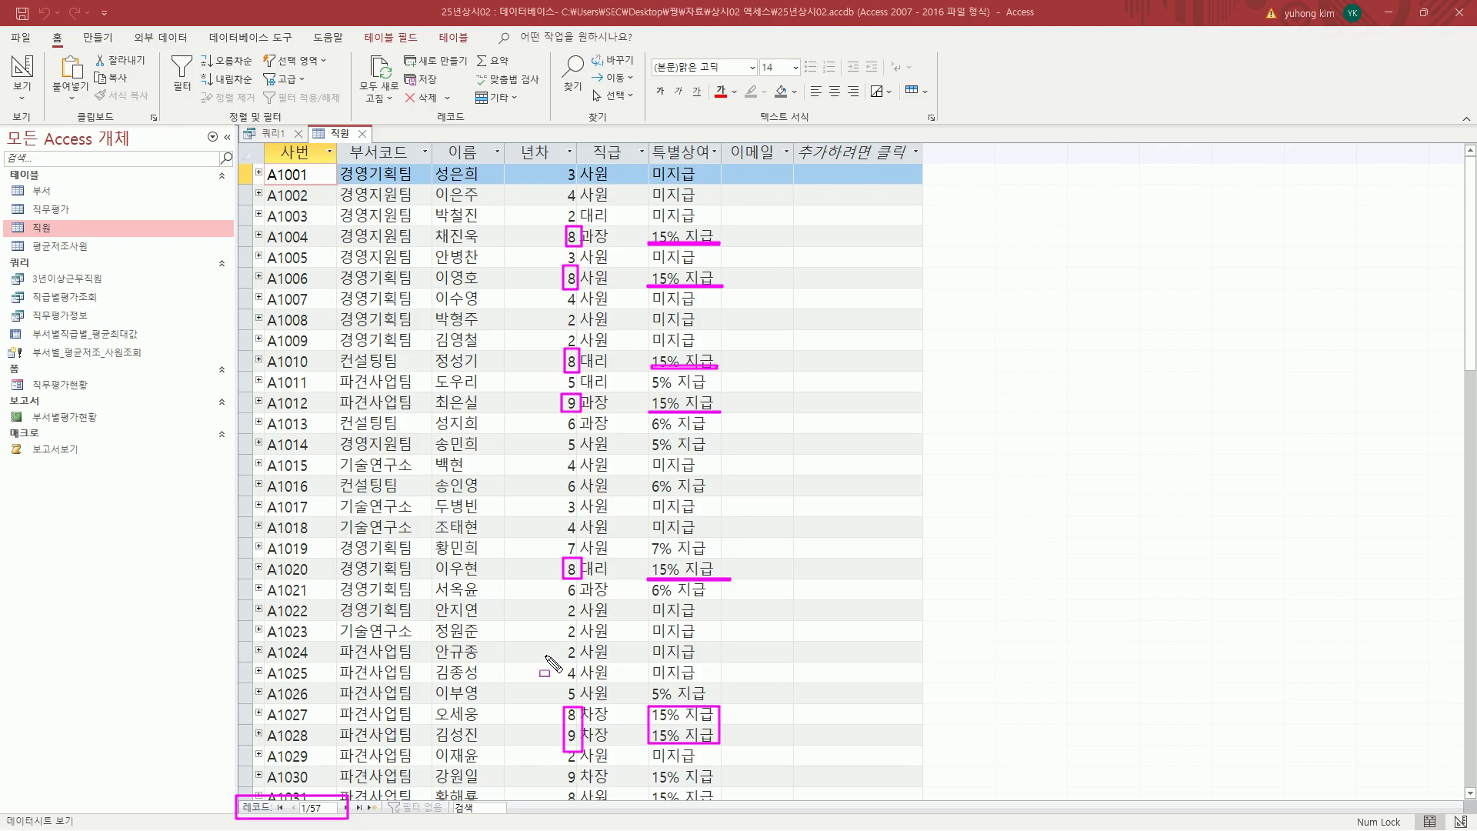
{"action": "key", "text": "Escape"}
{"action": "scroll", "coordinate": [551, 663], "scroll_direction": "down", "scroll_amount": 12}
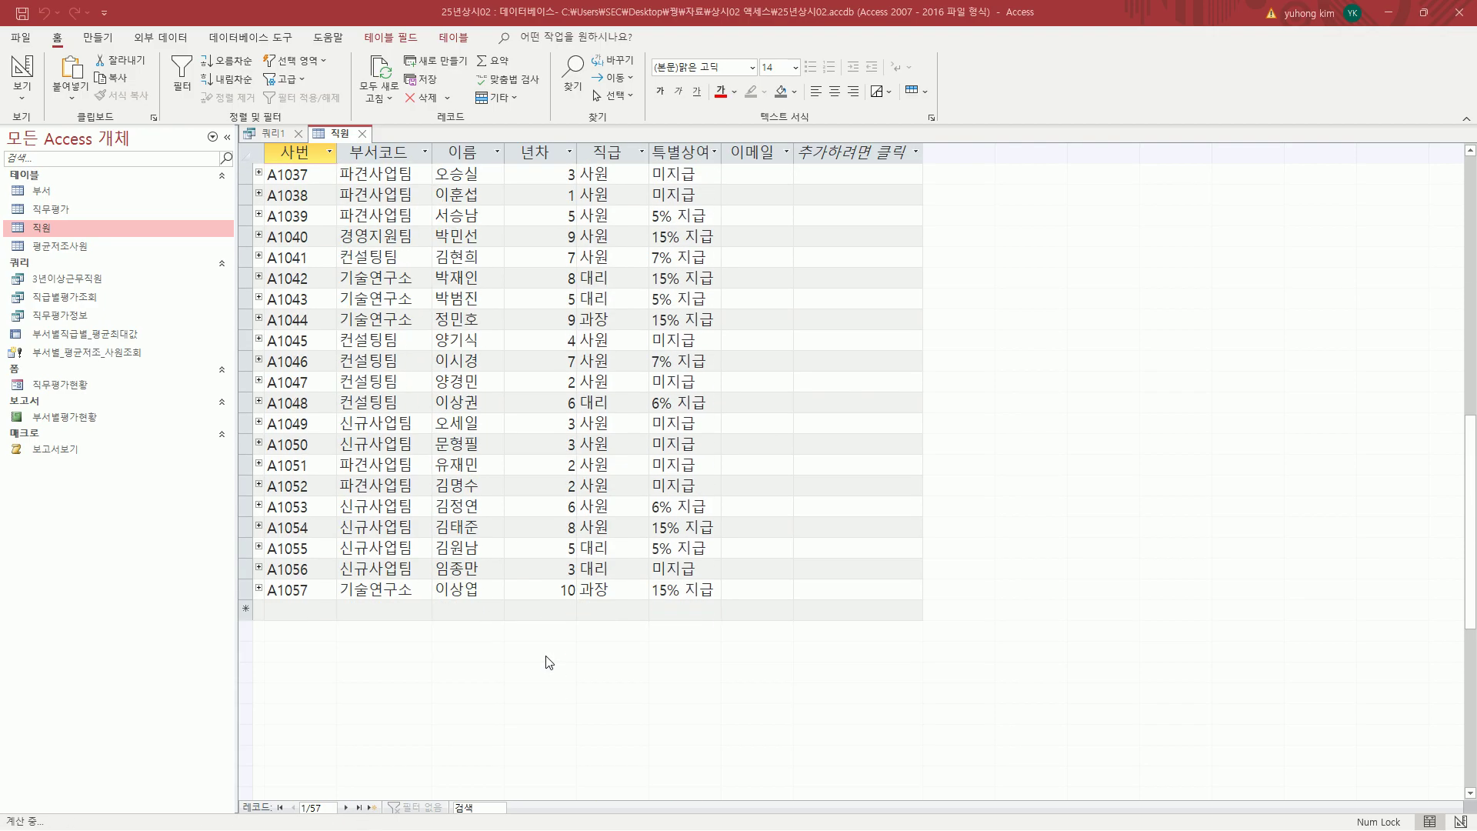
{"action": "scroll", "coordinate": [549, 662], "scroll_direction": "up", "scroll_amount": 3}
{"action": "scroll", "coordinate": [549, 662], "scroll_direction": "up", "scroll_amount": 7}
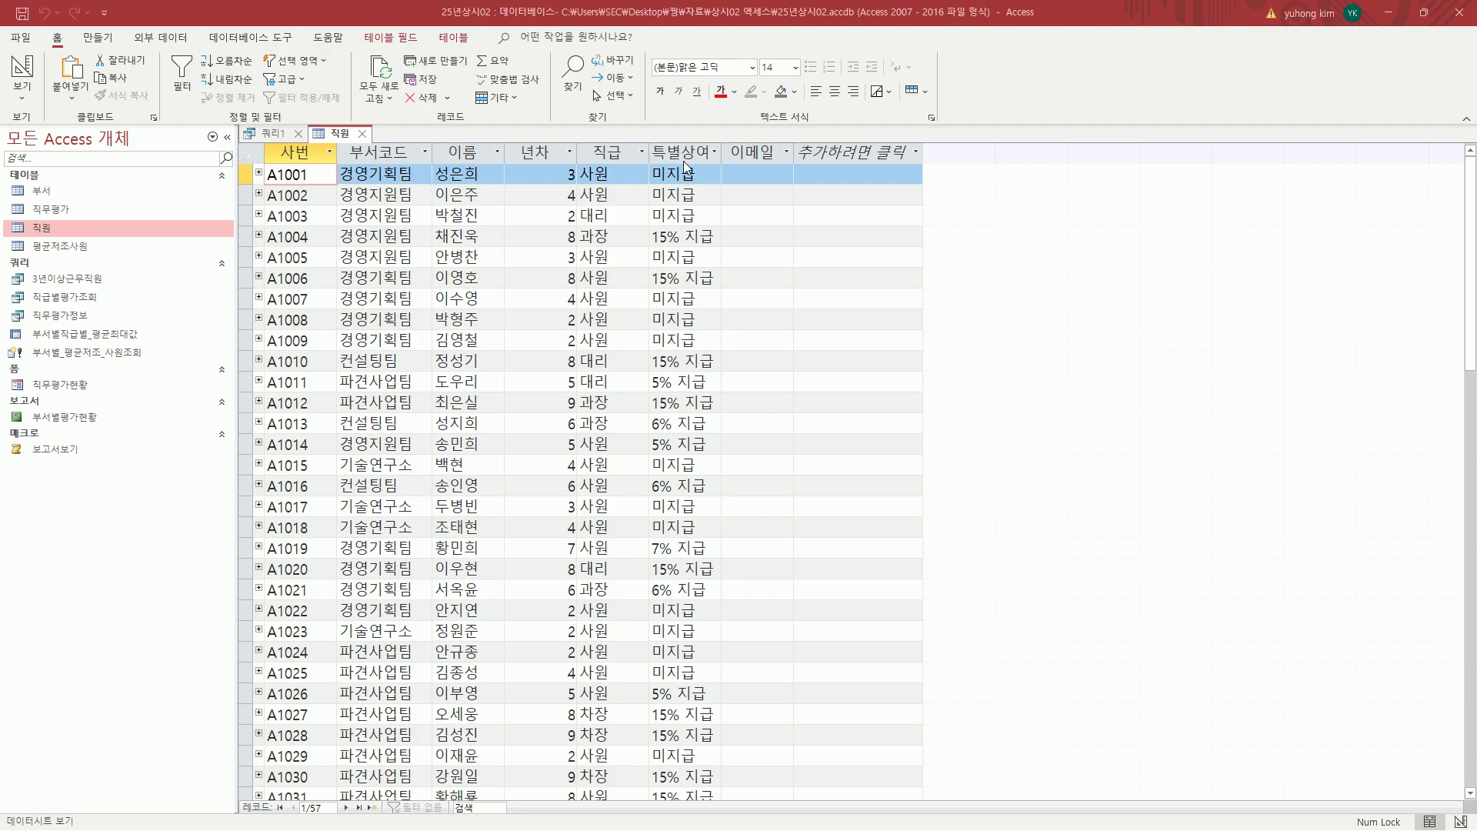
- Close the 직원 table and the update query, choosing to save the query's design changes
{"action": "left_click_drag", "start_coordinate": [360, 129], "coordinate": [362, 133]}
{"action": "left_click", "coordinate": [363, 132]}
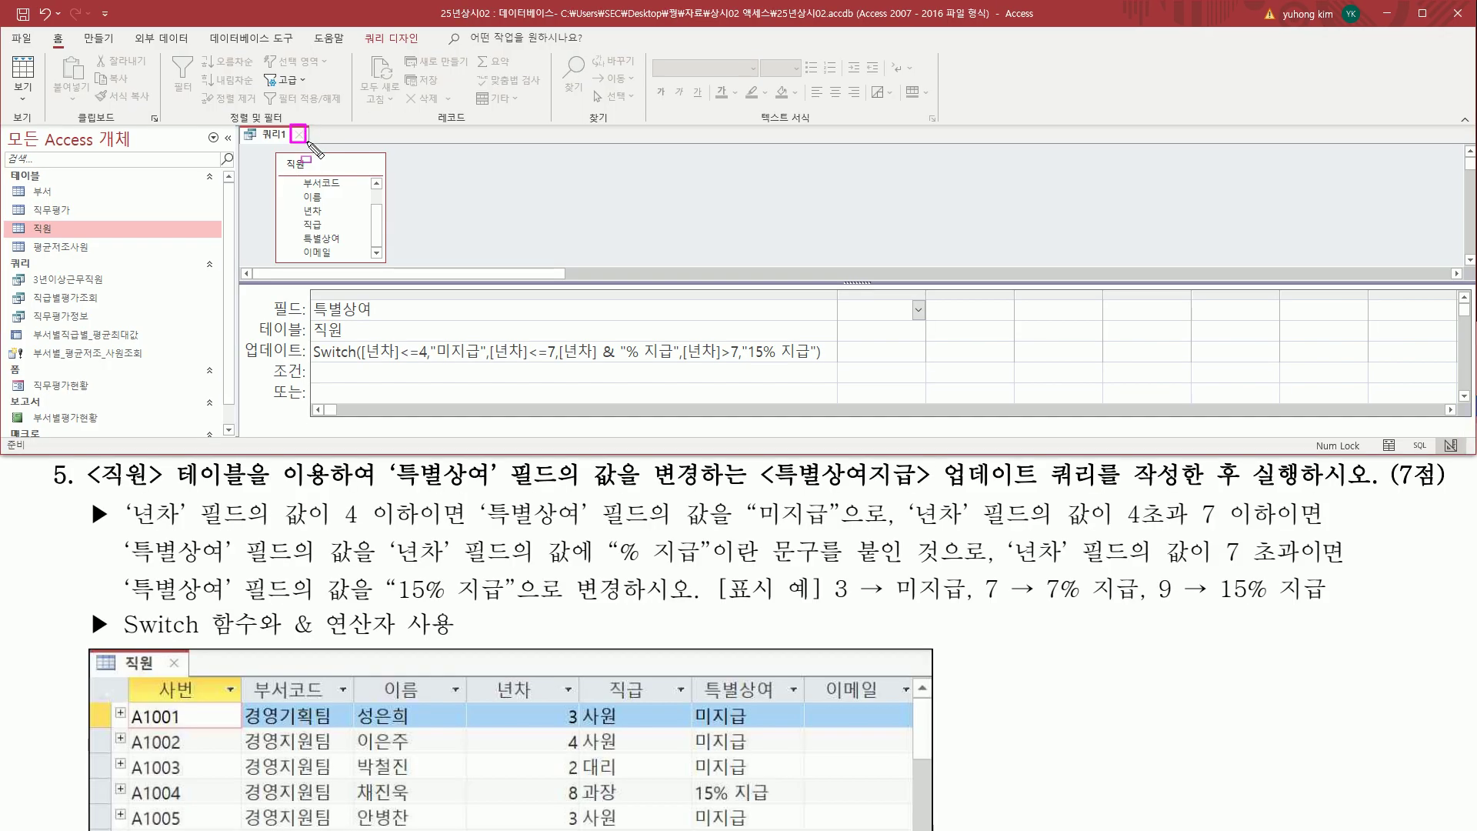
{"action": "left_click", "coordinate": [300, 135]}
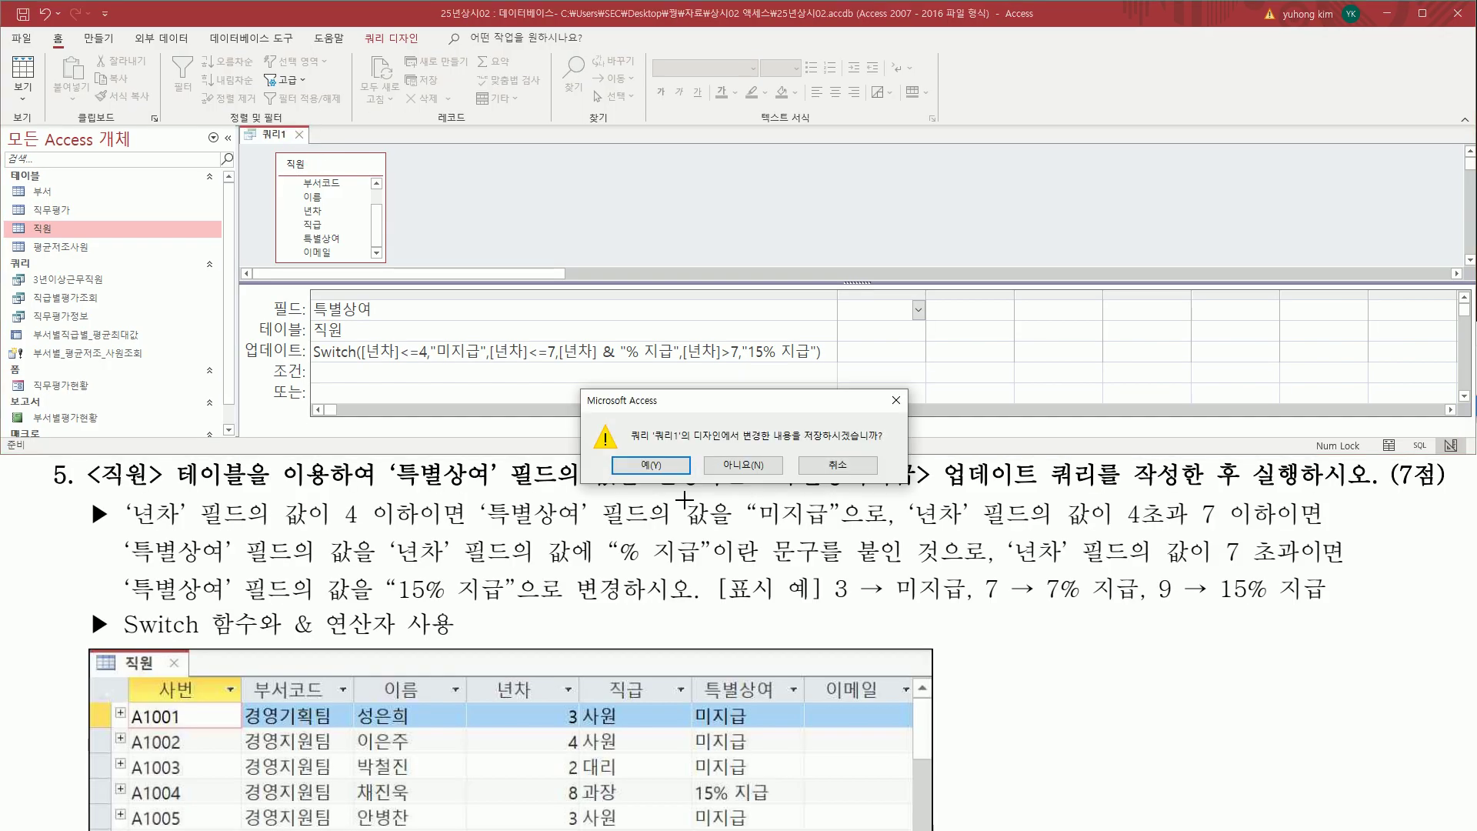
{"action": "left_click_drag", "start_coordinate": [800, 444], "coordinate": [885, 444]}
{"action": "left_click_drag", "start_coordinate": [620, 454], "coordinate": [680, 474]}
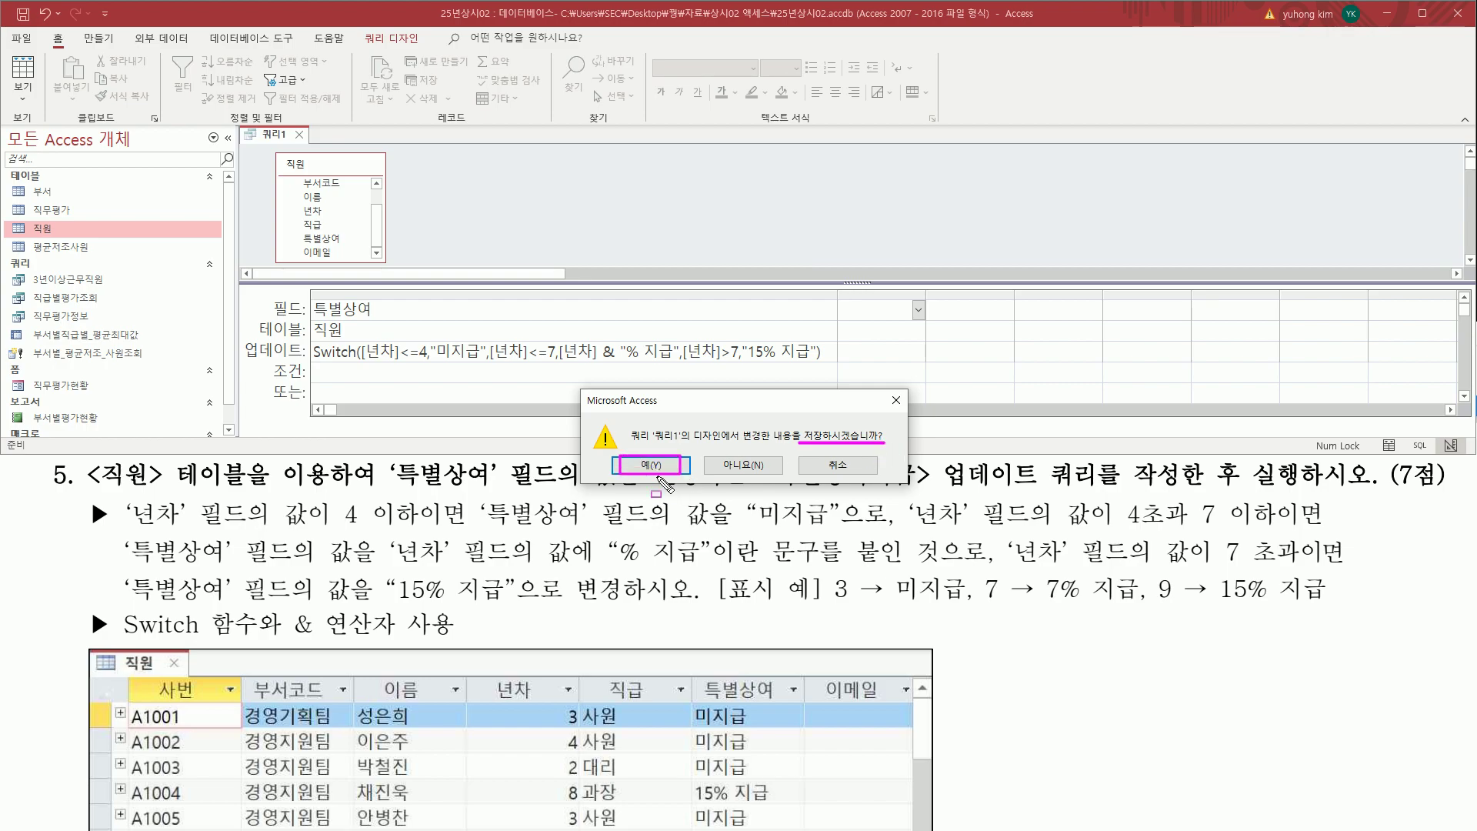
{"action": "left_click", "coordinate": [651, 465]}
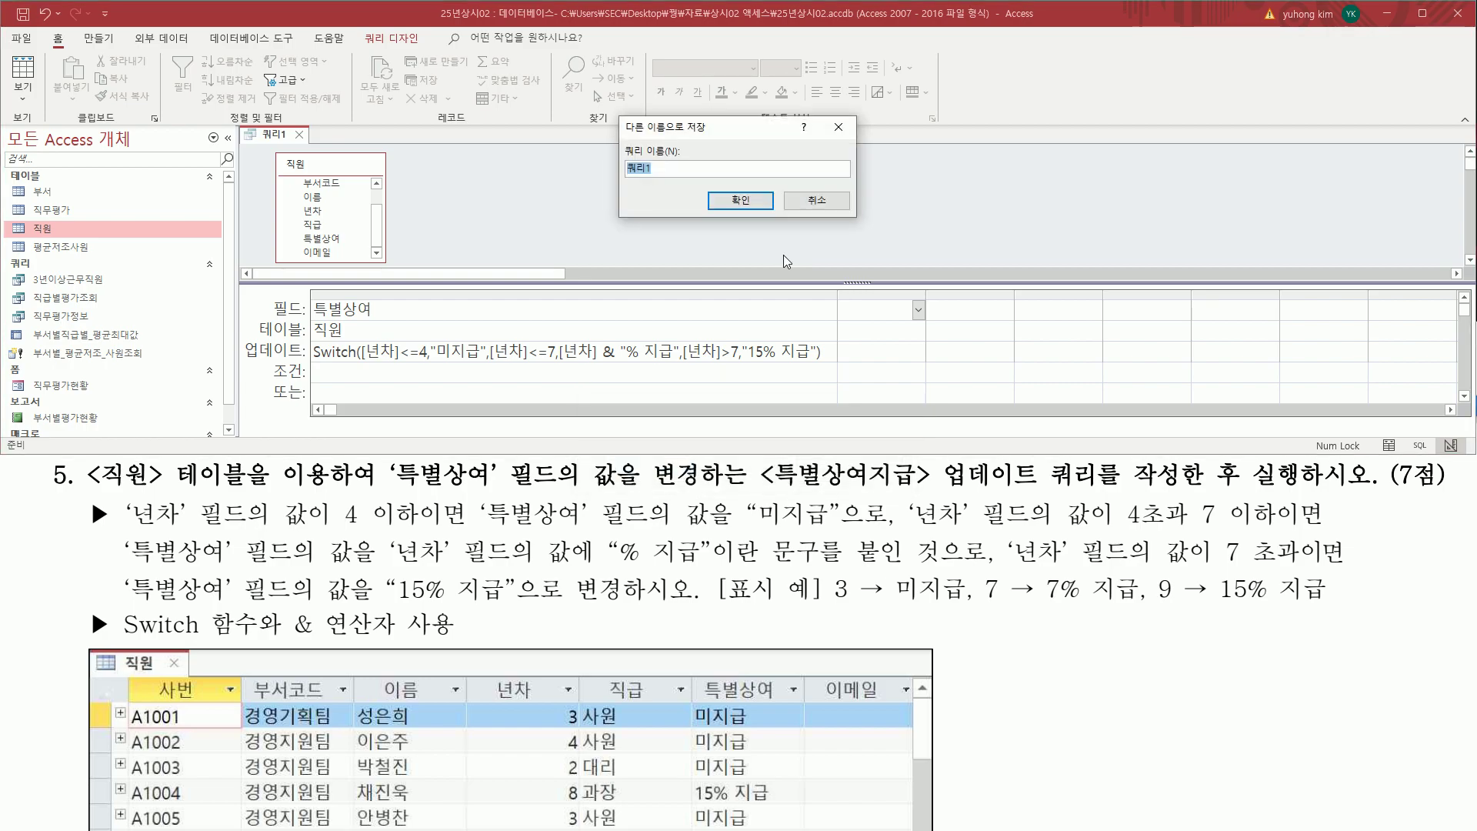
- Save the update query under the name 특별상여지급 and check it among the database's queries
{"action": "left_click_drag", "start_coordinate": [620, 137], "coordinate": [680, 181]}
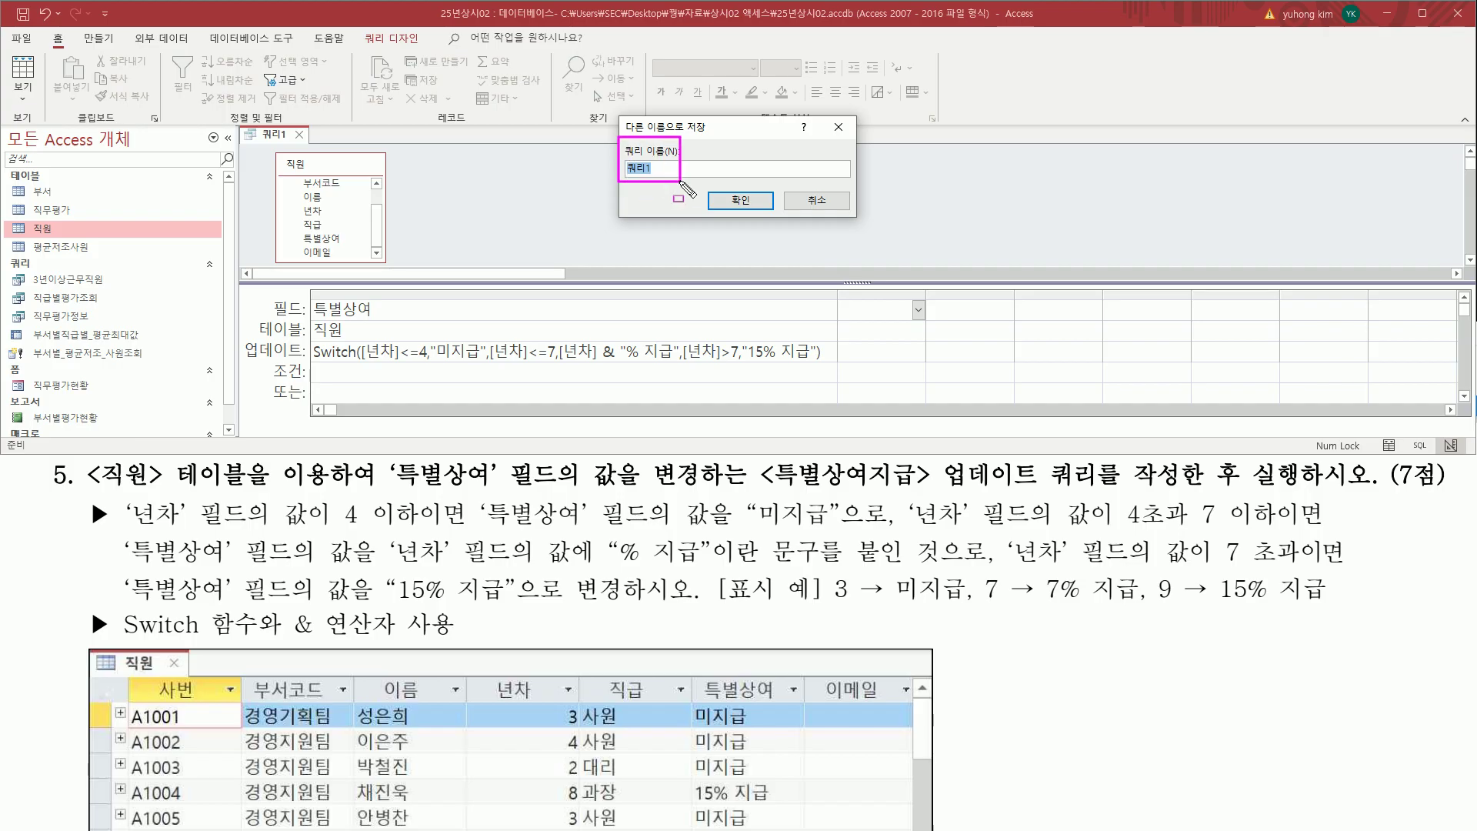
{"action": "left_click_drag", "start_coordinate": [759, 490], "coordinate": [1202, 491]}
{"action": "key", "text": "Escape"}
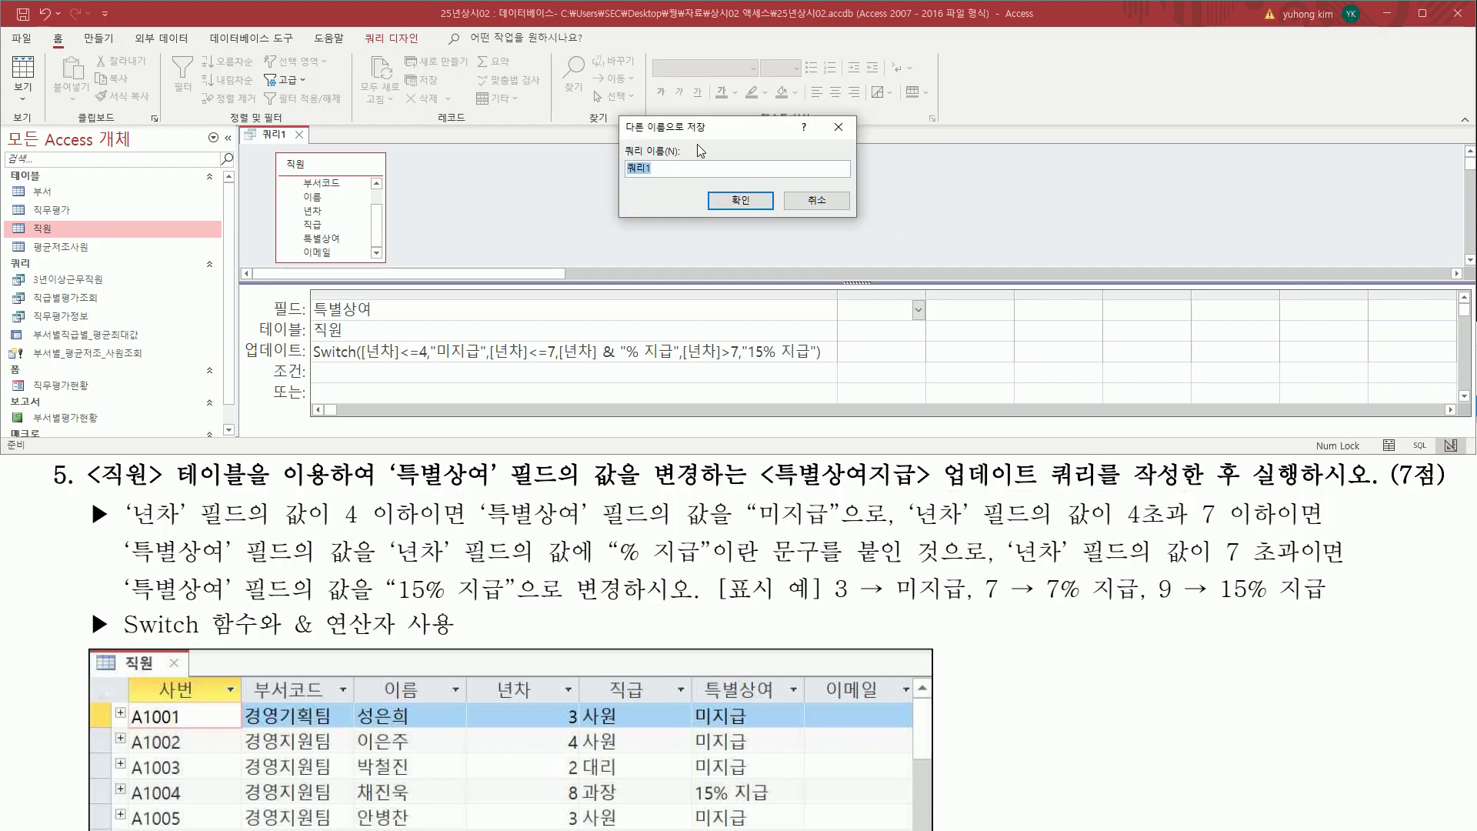
{"action": "type", "text": "xmr"}
{"action": "key", "text": "BackSpace"}
{"action": "key", "text": "BackSpace"}
{"action": "key", "text": "Hangul"}
{"action": "type", "text": "특별상여지급"}
{"action": "left_click_drag", "start_coordinate": [625, 177], "coordinate": [697, 177]}
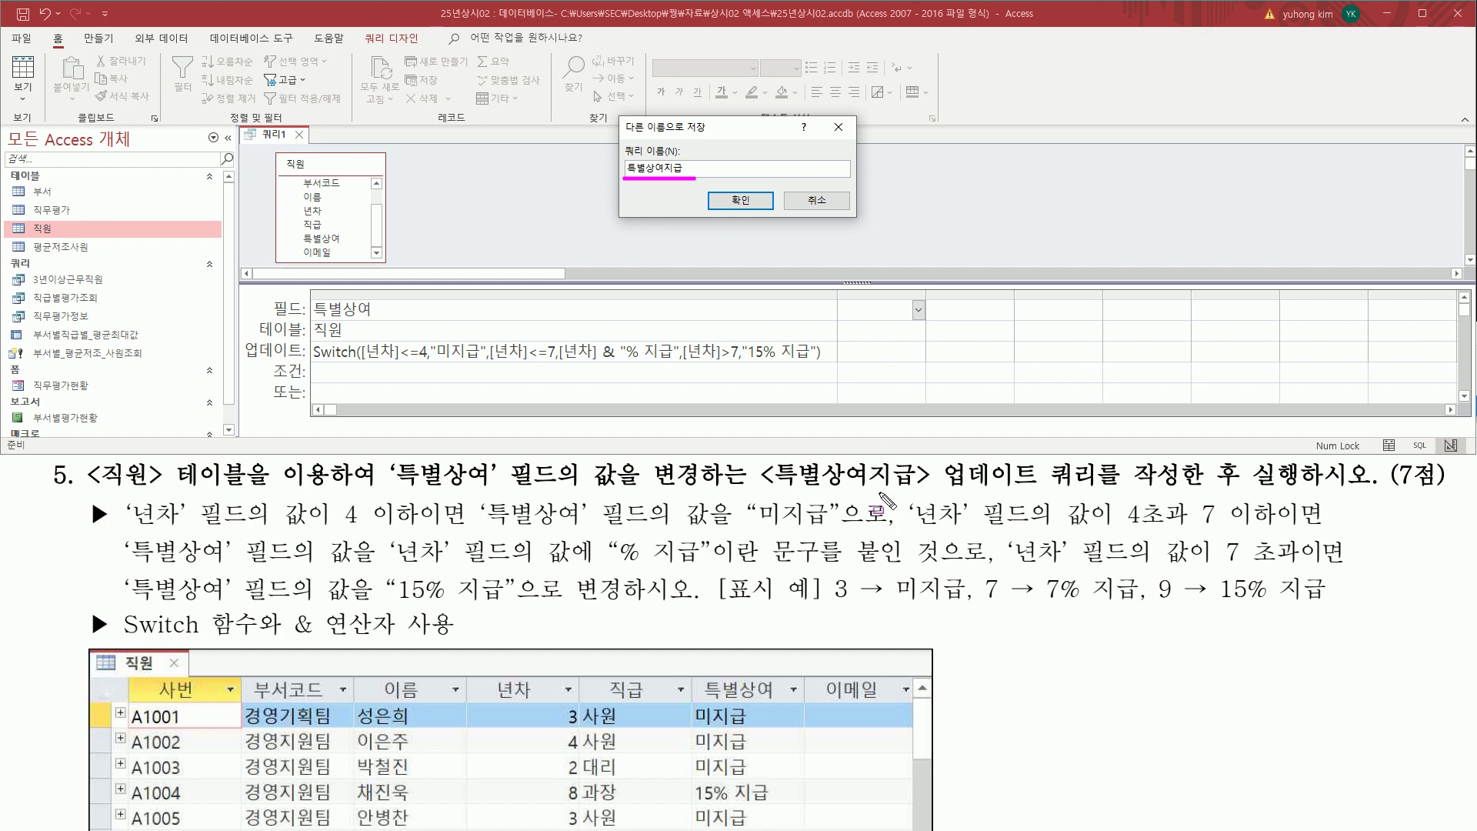
{"action": "left_click_drag", "start_coordinate": [760, 488], "coordinate": [940, 488]}
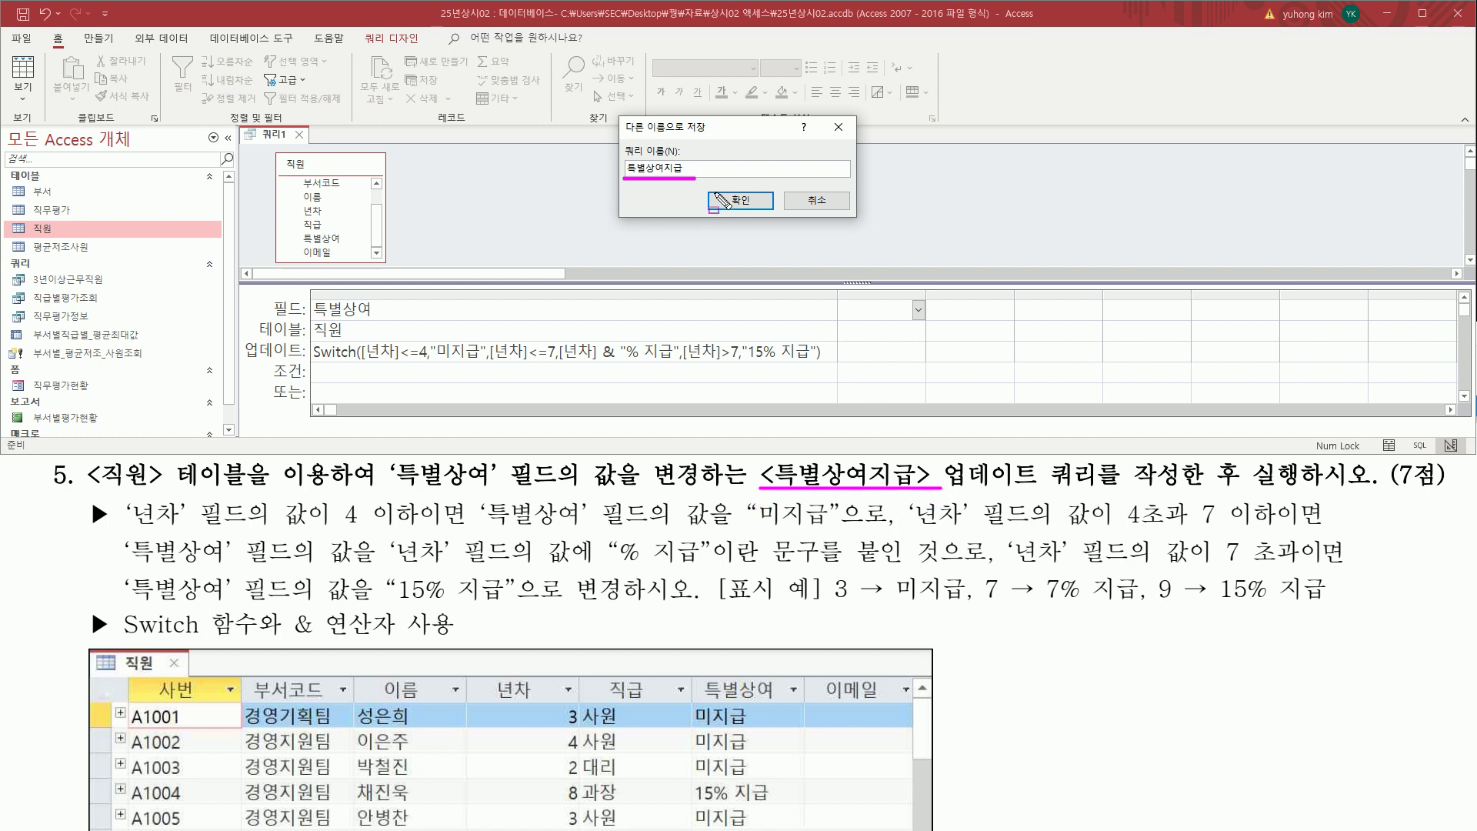
{"action": "left_click", "coordinate": [738, 200]}
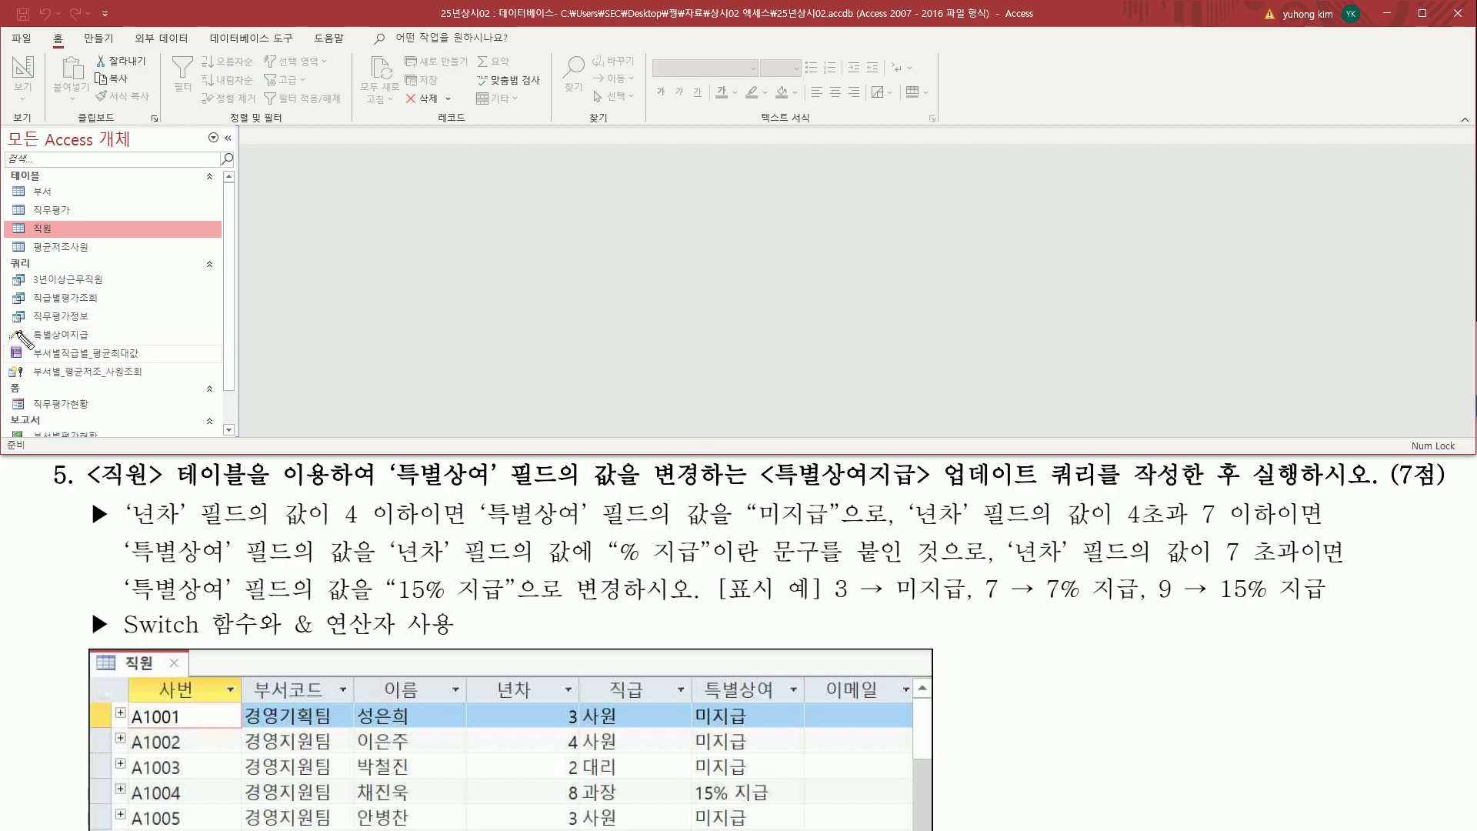
{"action": "left_click_drag", "start_coordinate": [17, 323], "coordinate": [103, 343]}
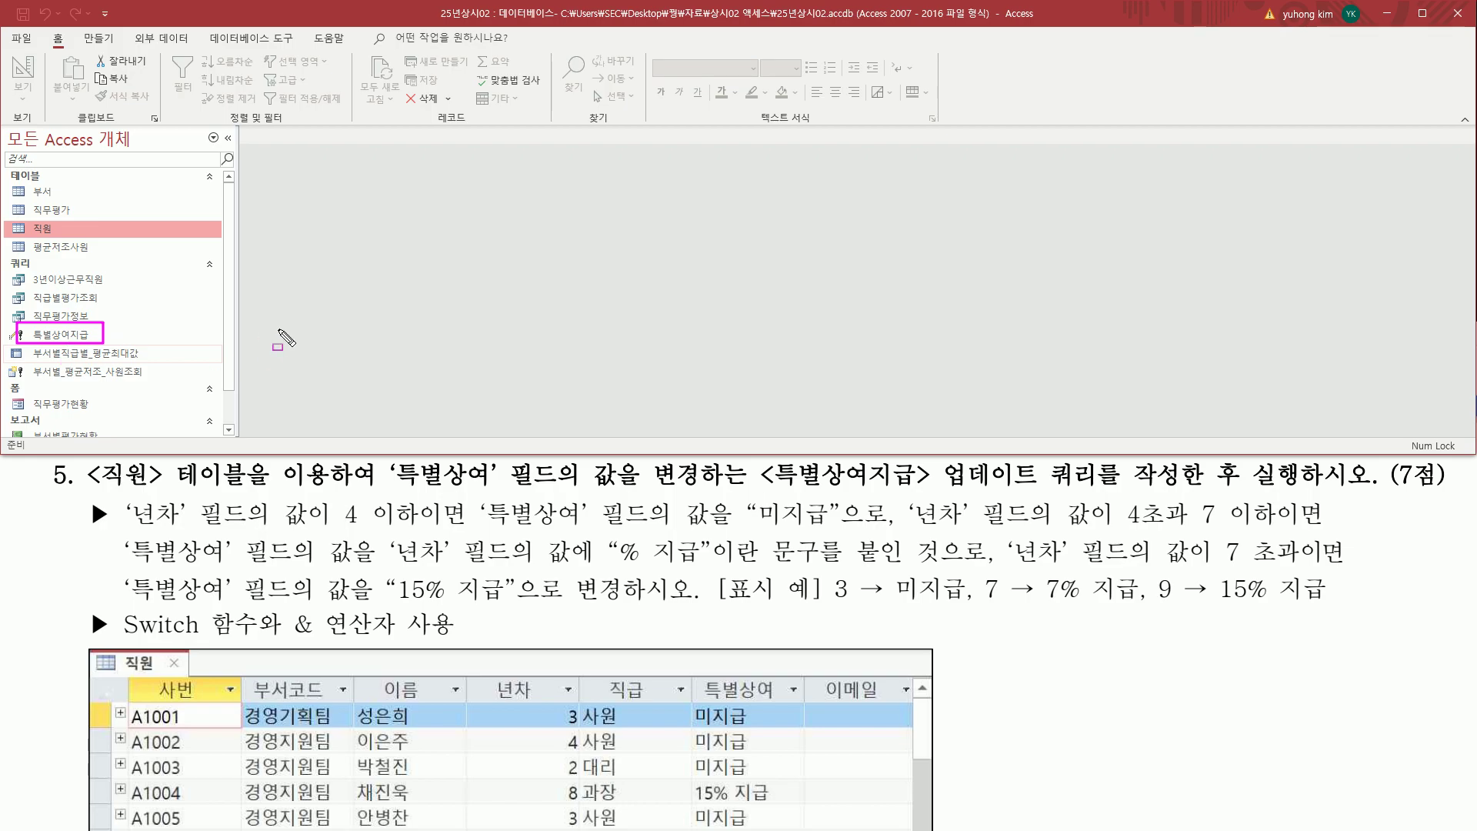
{"action": "key", "text": "Escape"}
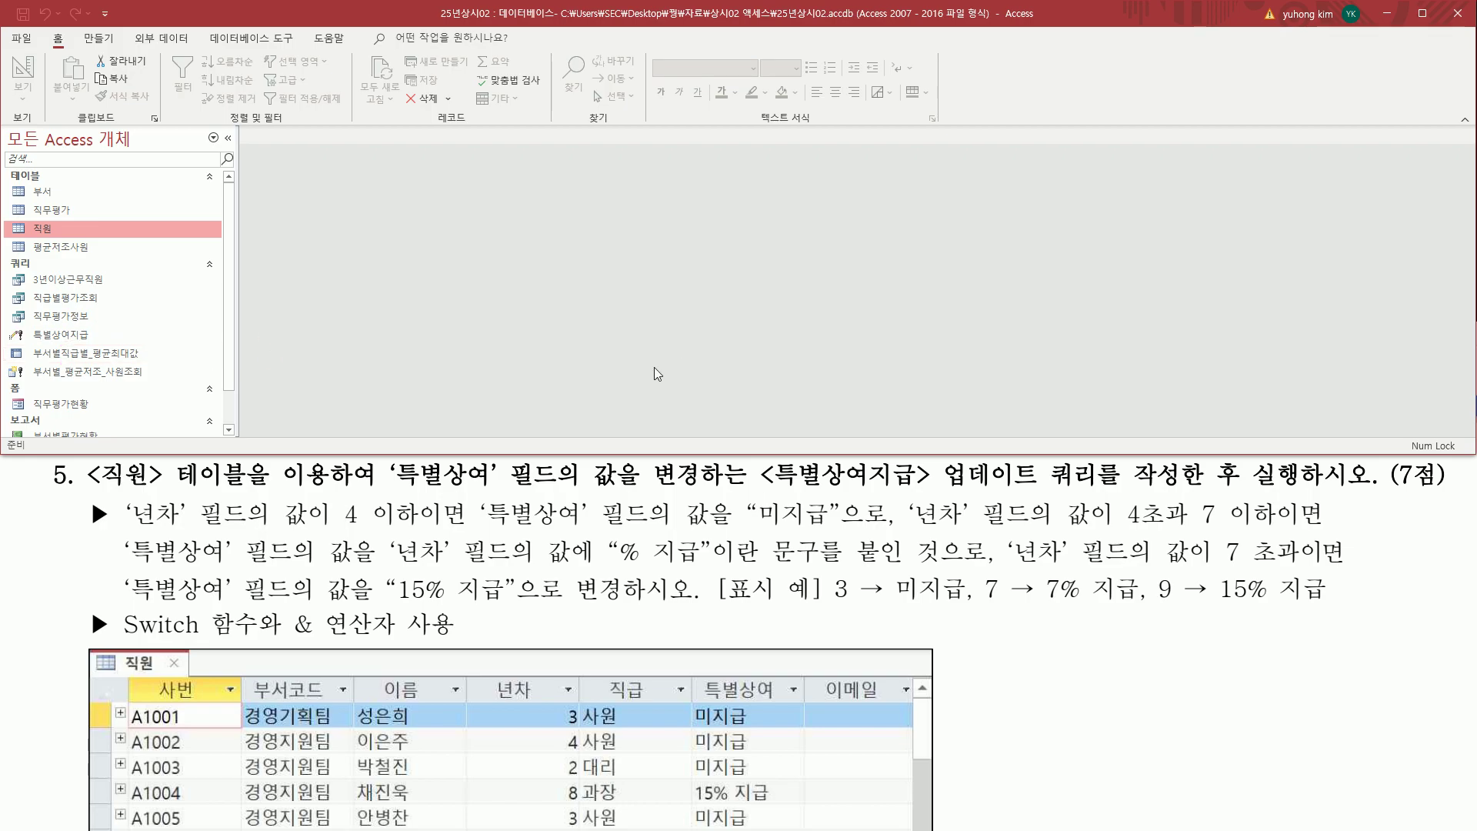